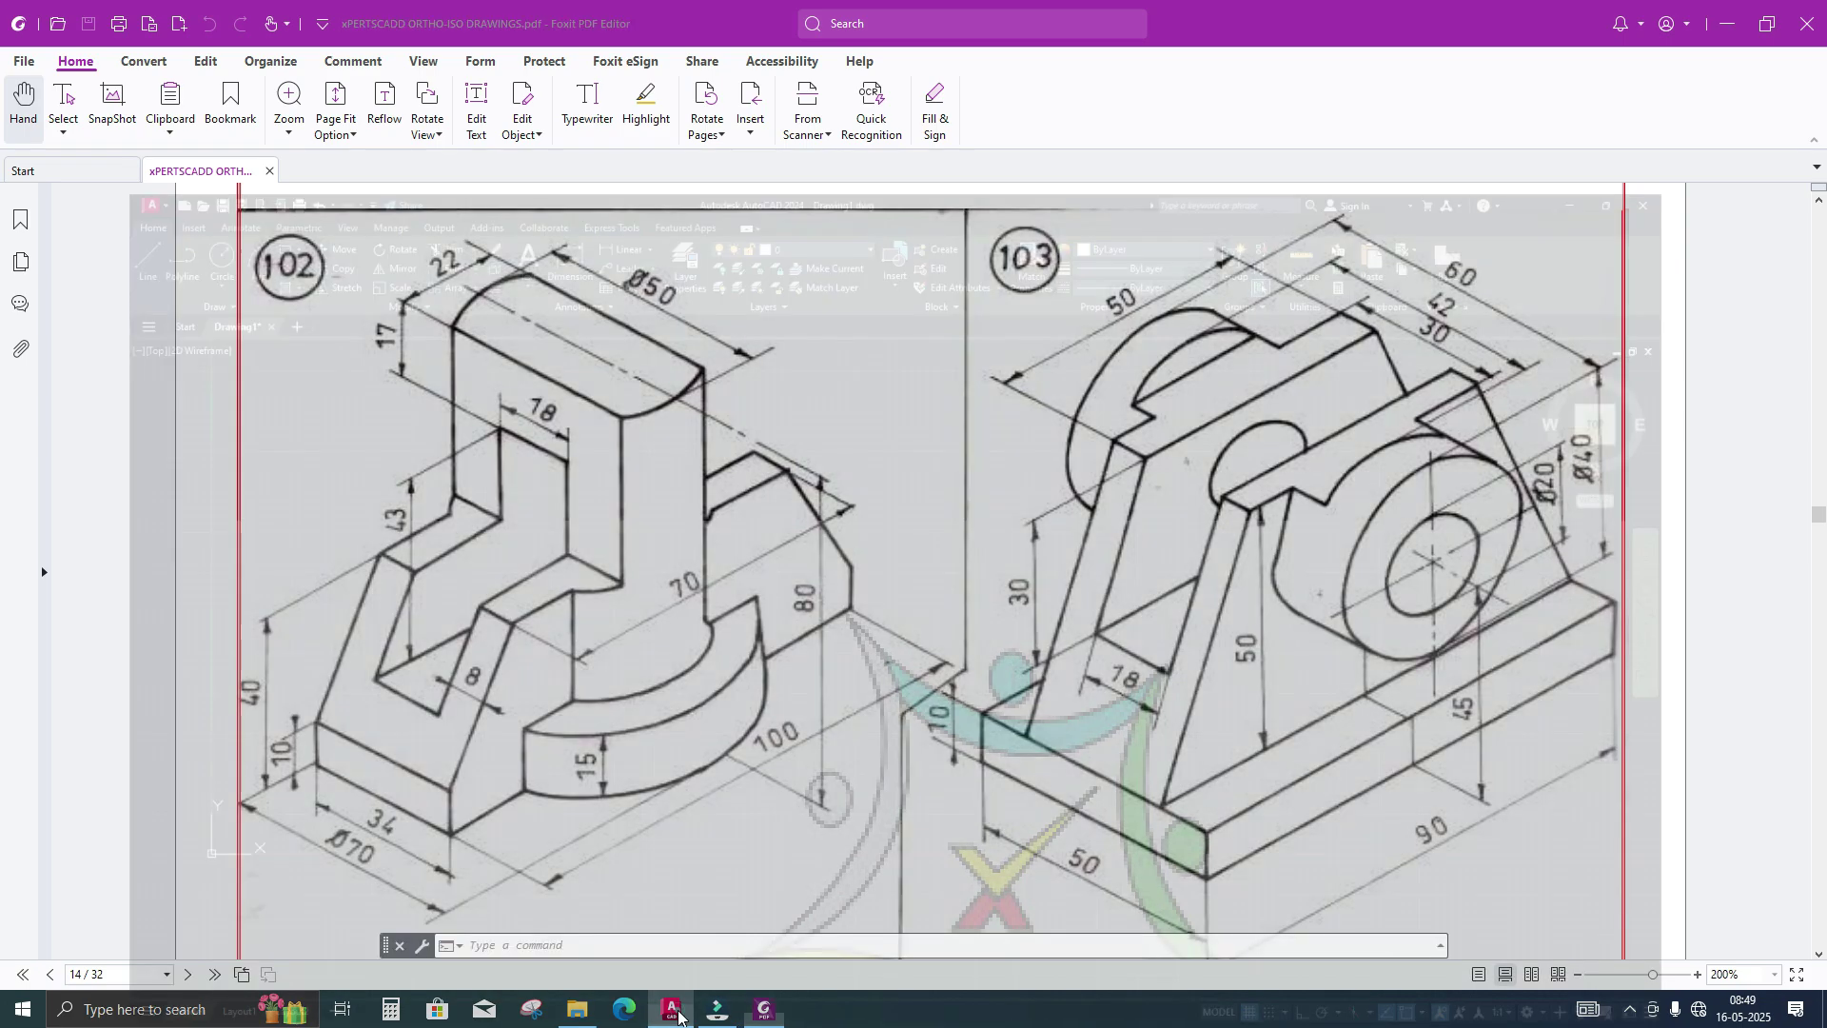
# Switch to AutoCAD and set the drafting settings' grid snap type to Isometric snap
pyautogui.click(673, 1010)
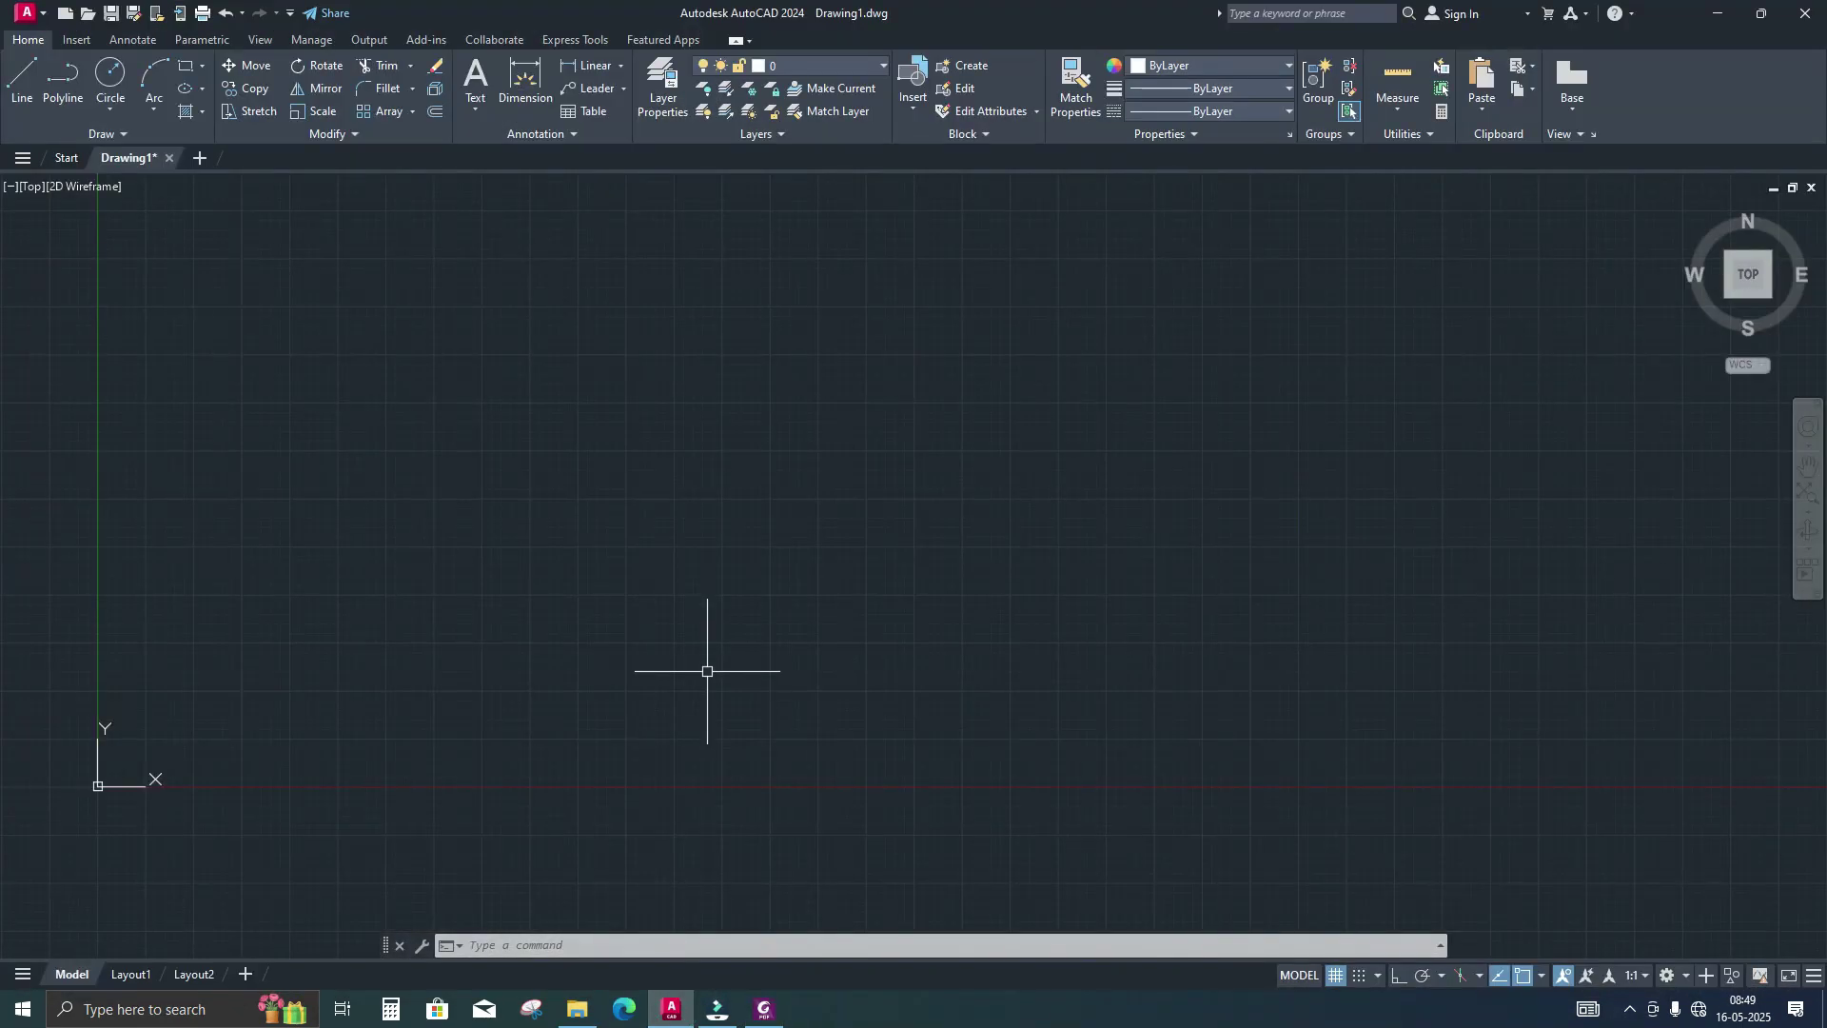
pyautogui.write('ds')
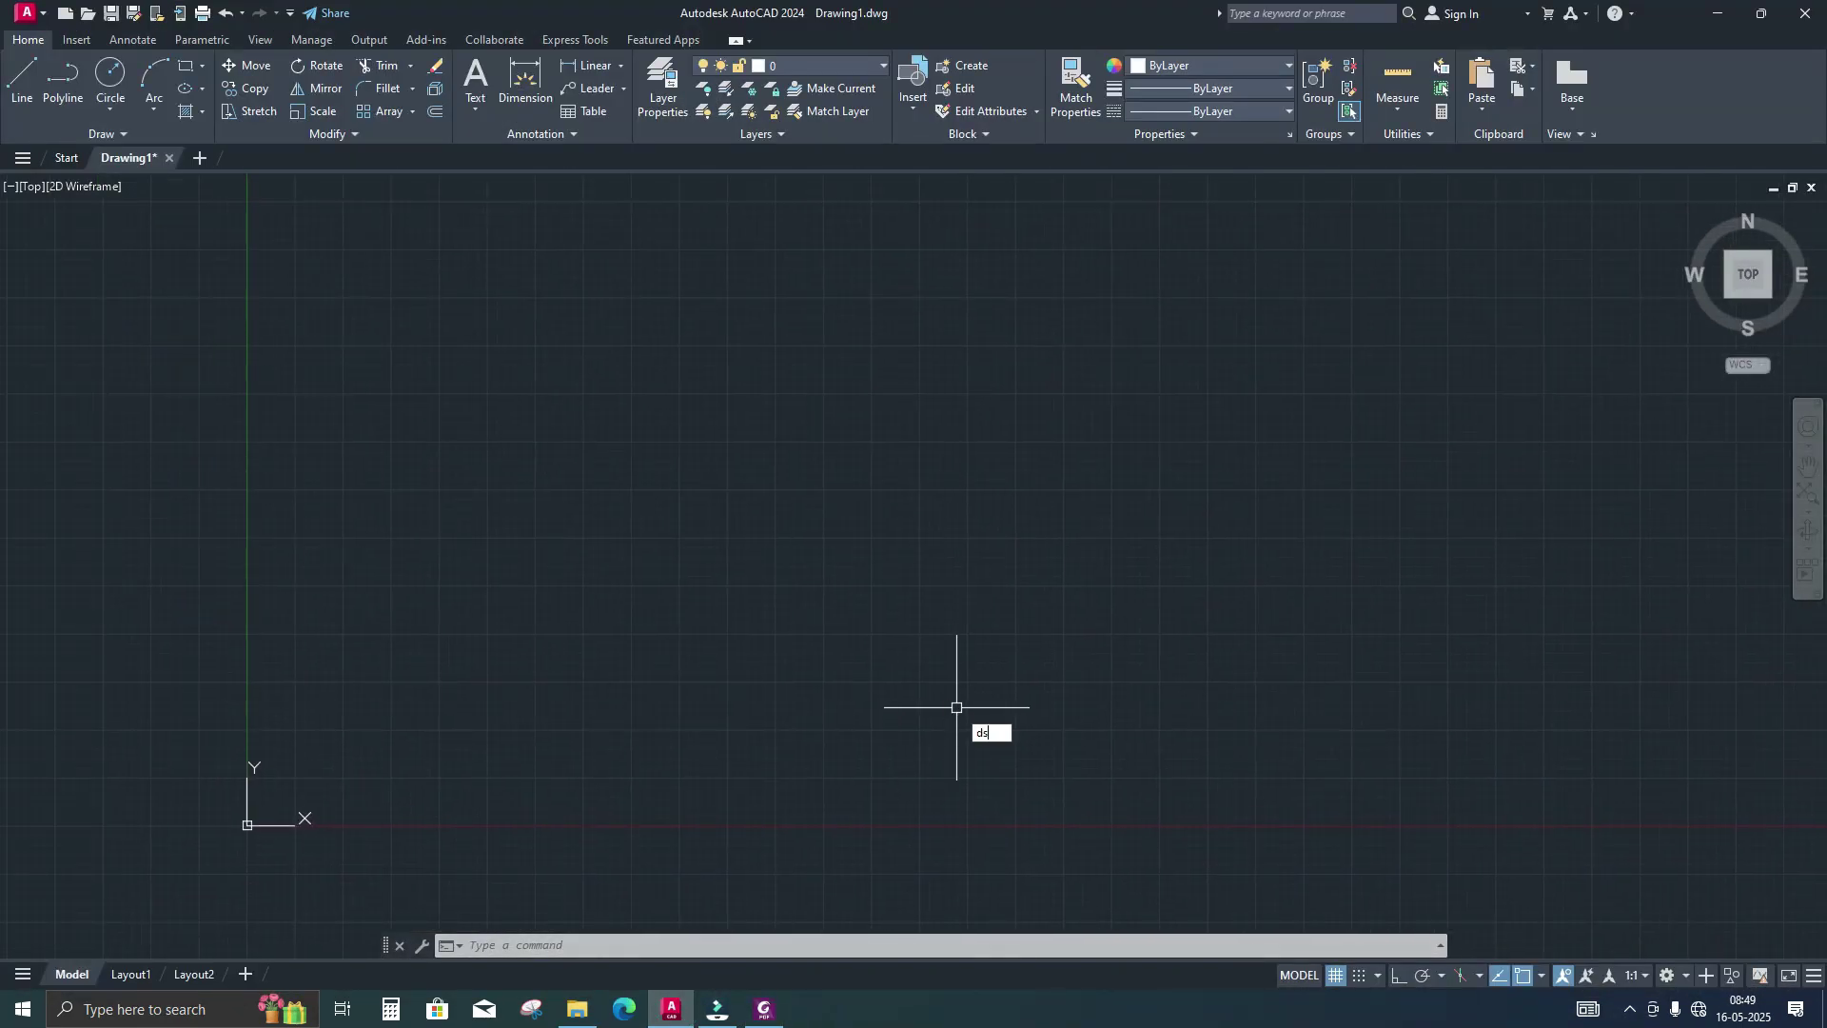
pyautogui.press('Return')
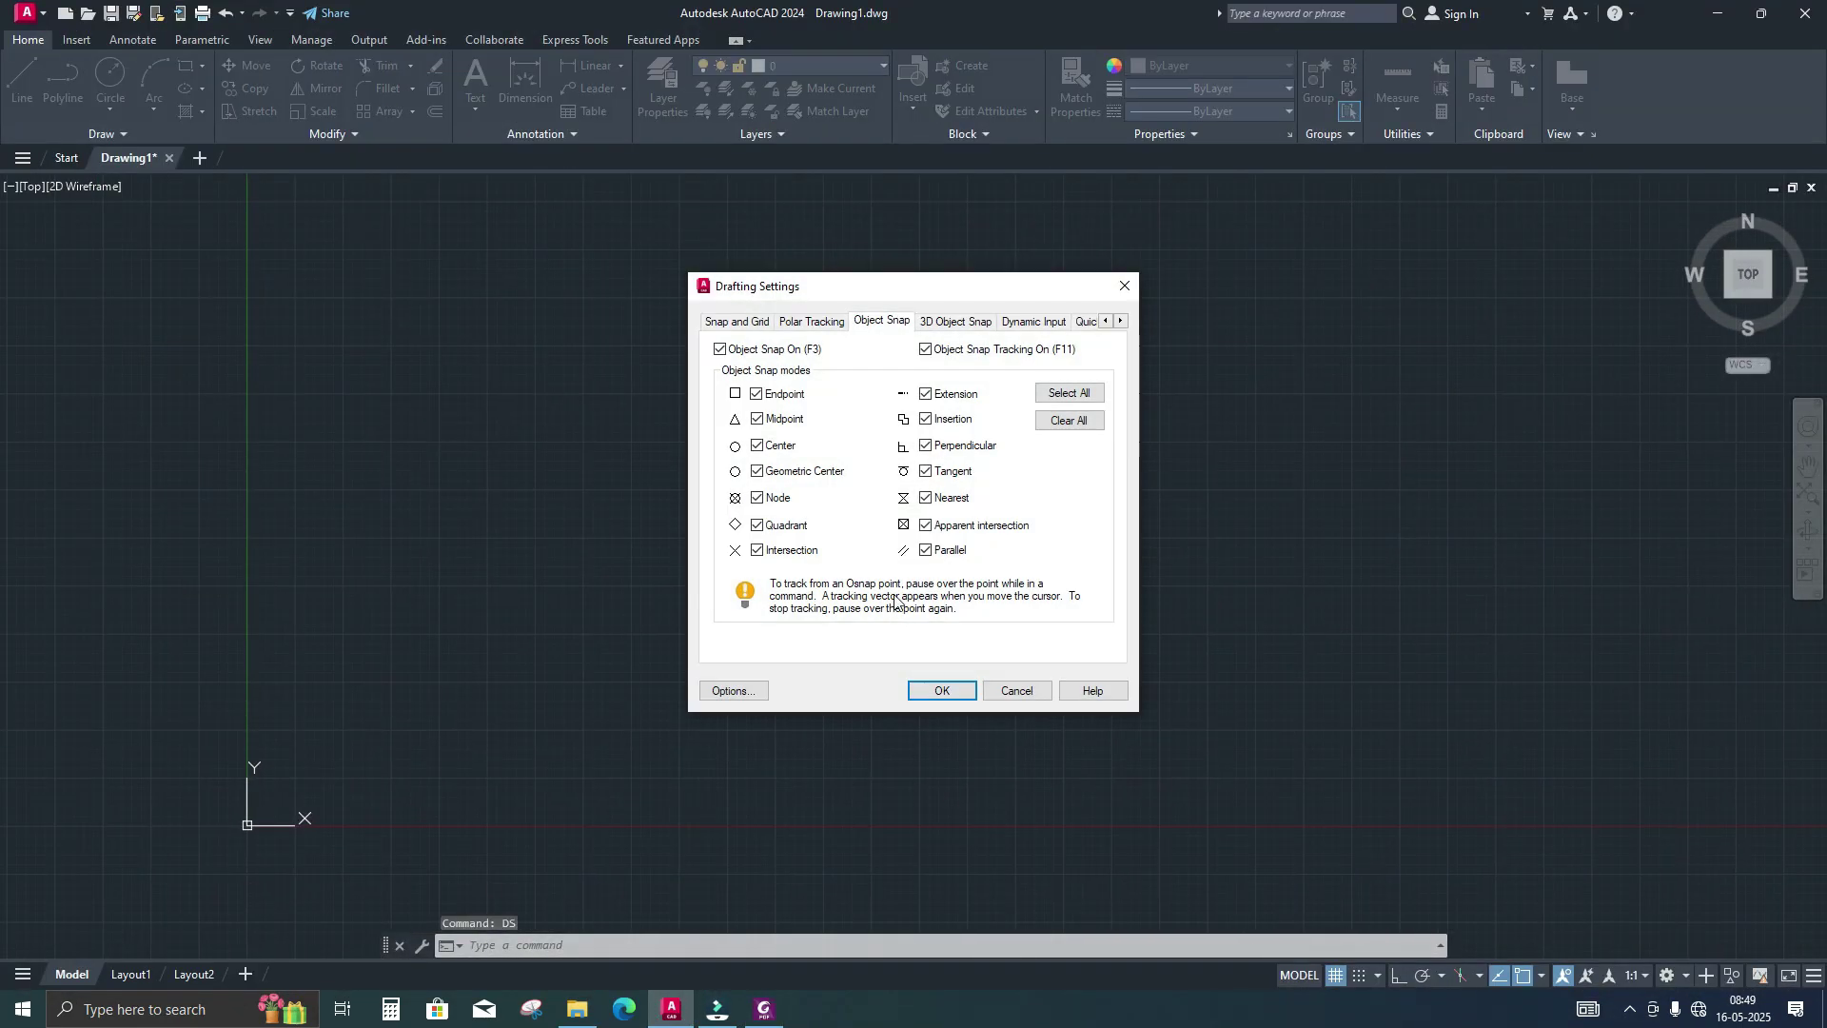
pyautogui.click(746, 329)
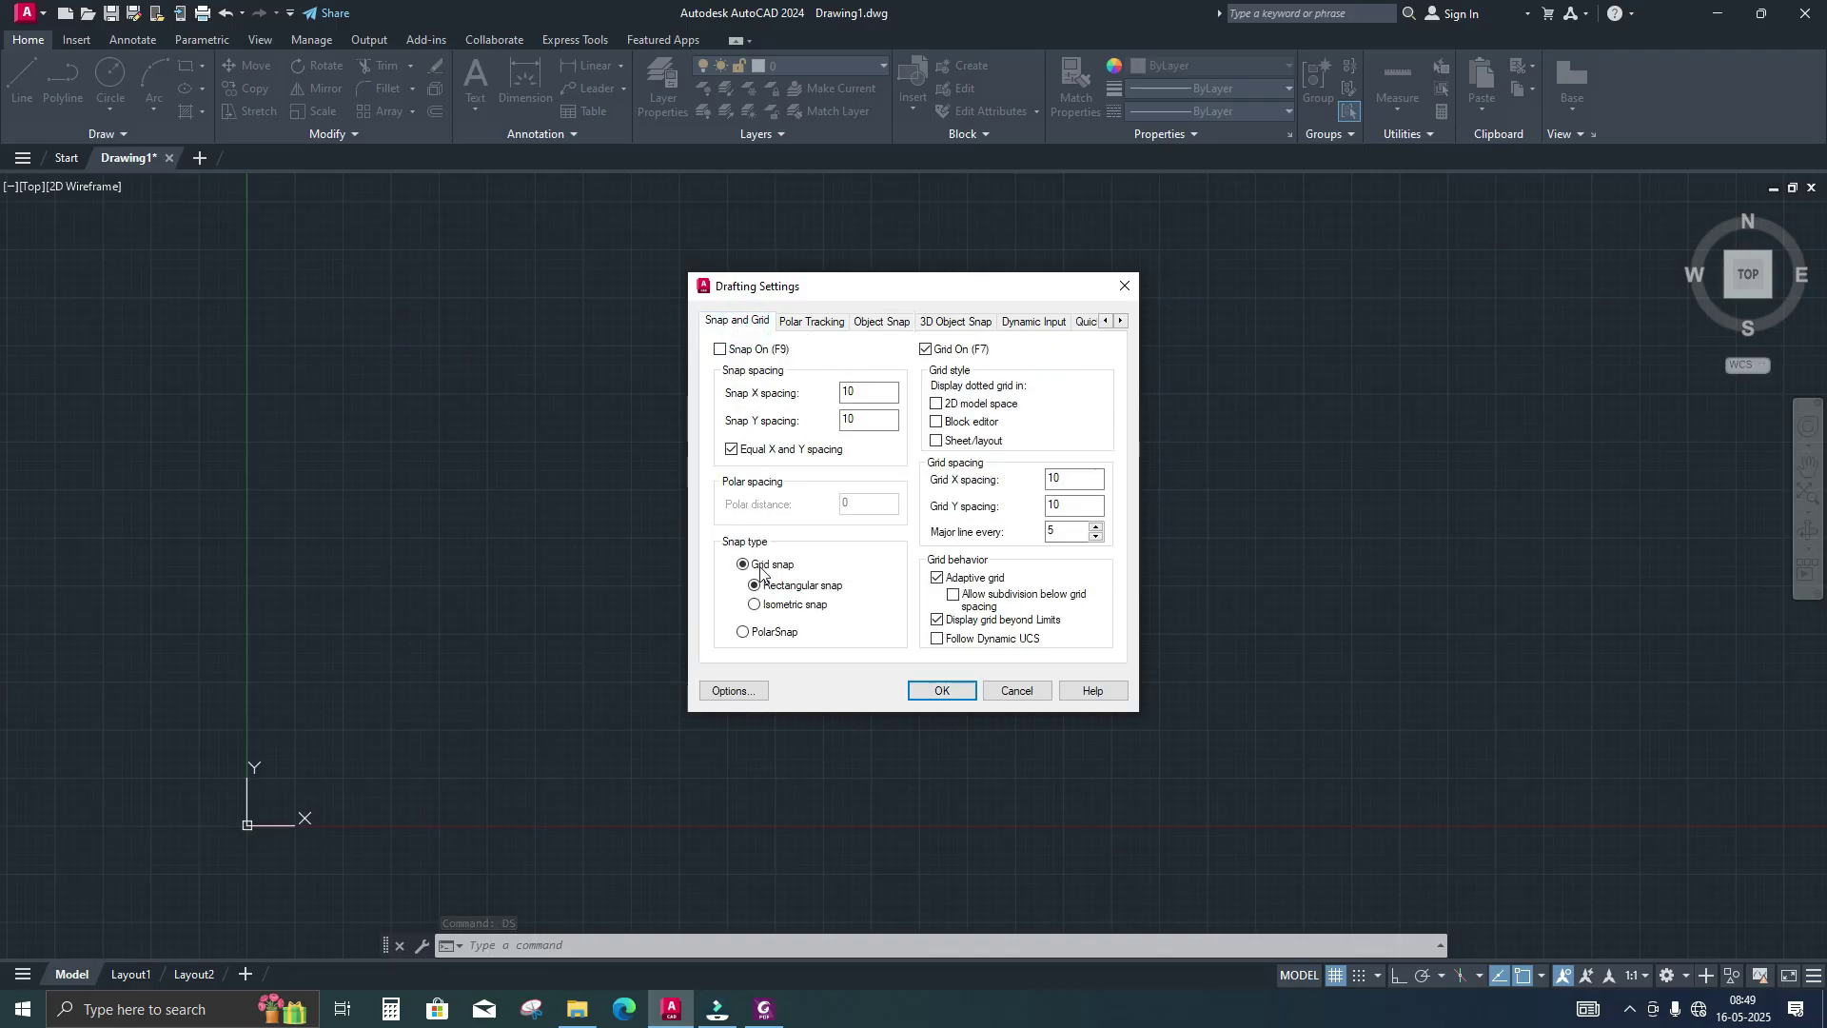
pyautogui.click(756, 605)
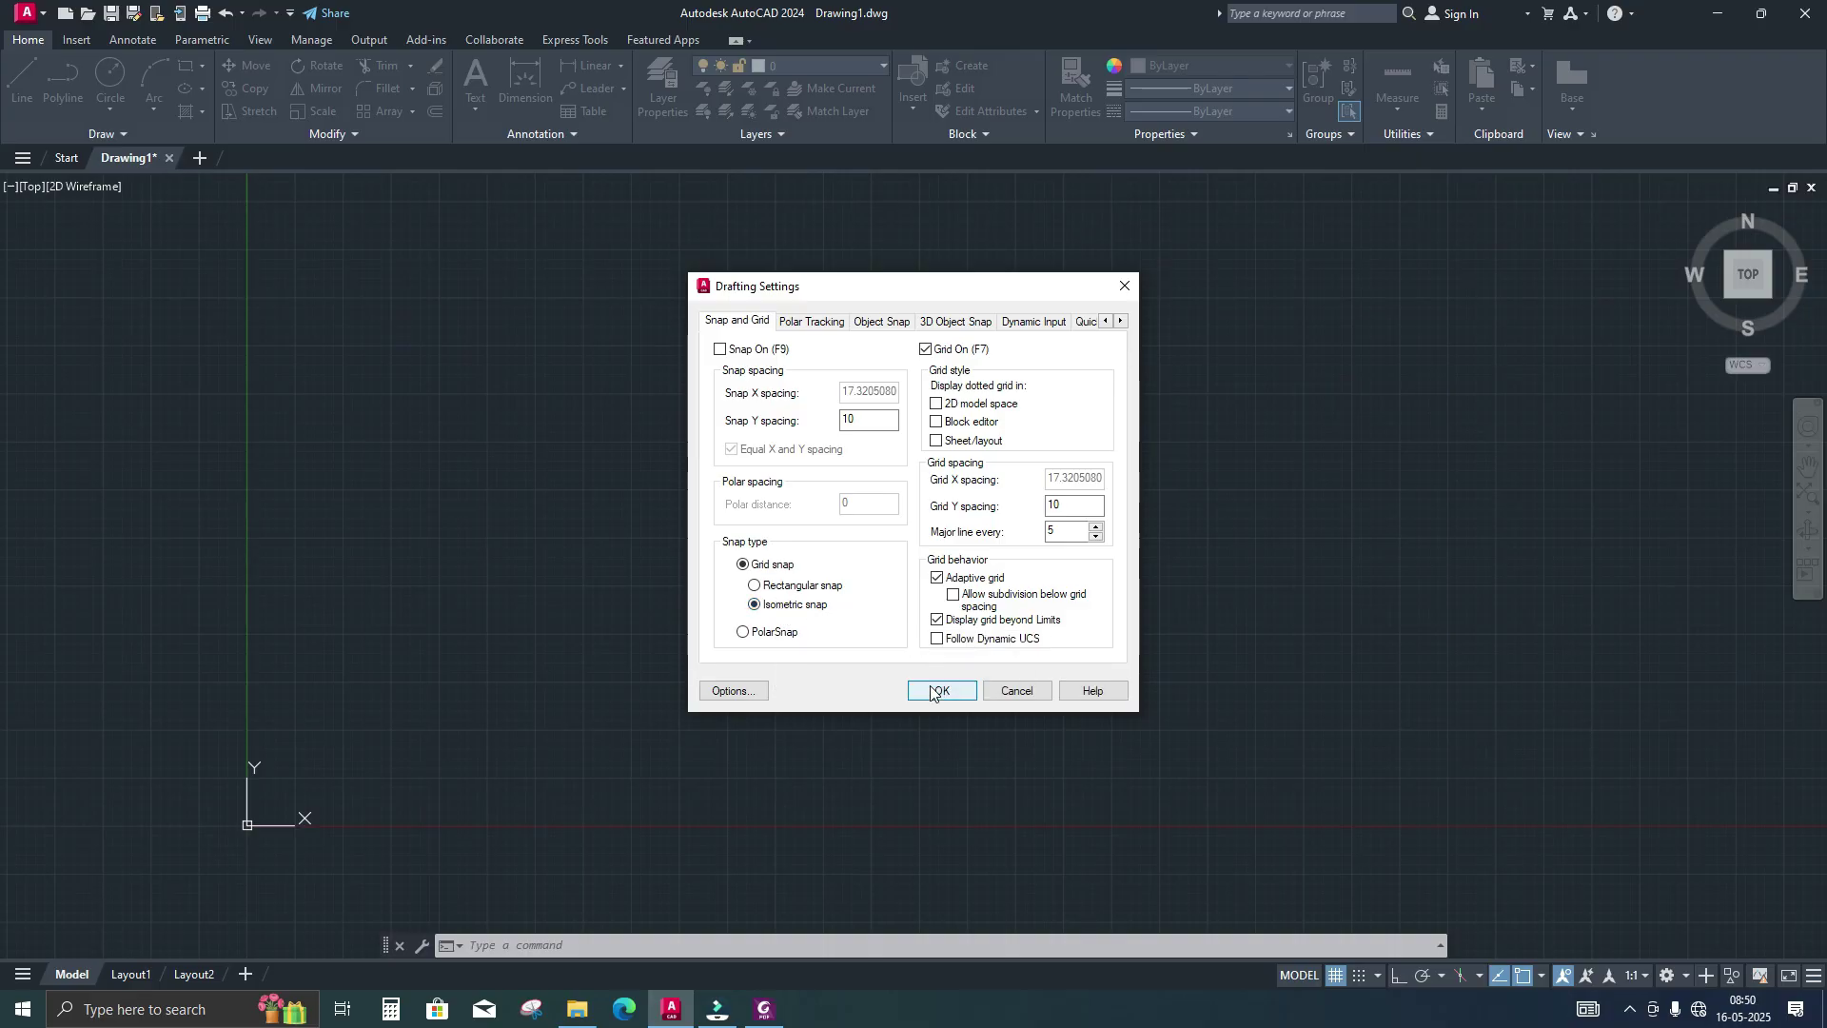
pyautogui.click(933, 693)
# Cycle the crosshair repeatedly through the left, top and right isoplanes, ending on the top isoplane
pyautogui.moveTo(676, 400); pyautogui.dragTo(648, 430, button='middle')
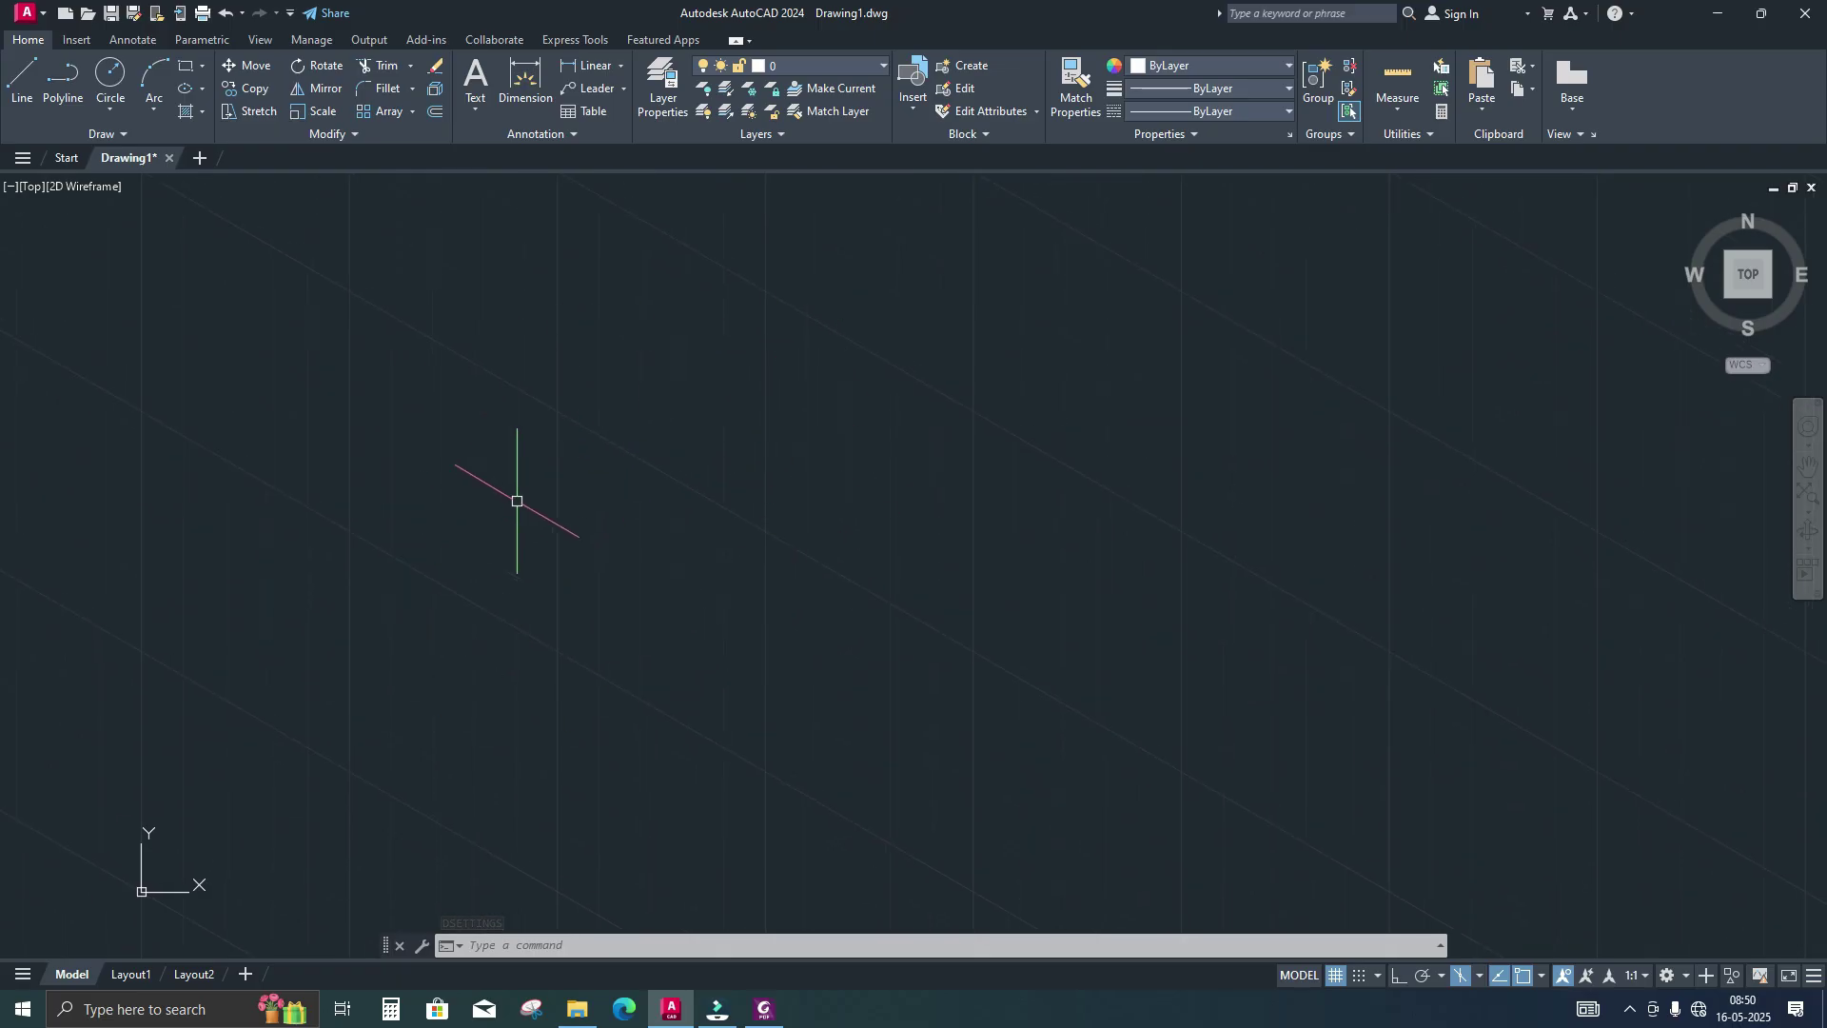
pyautogui.press('F5')
pyautogui.press('F5')
pyautogui.press('F5')
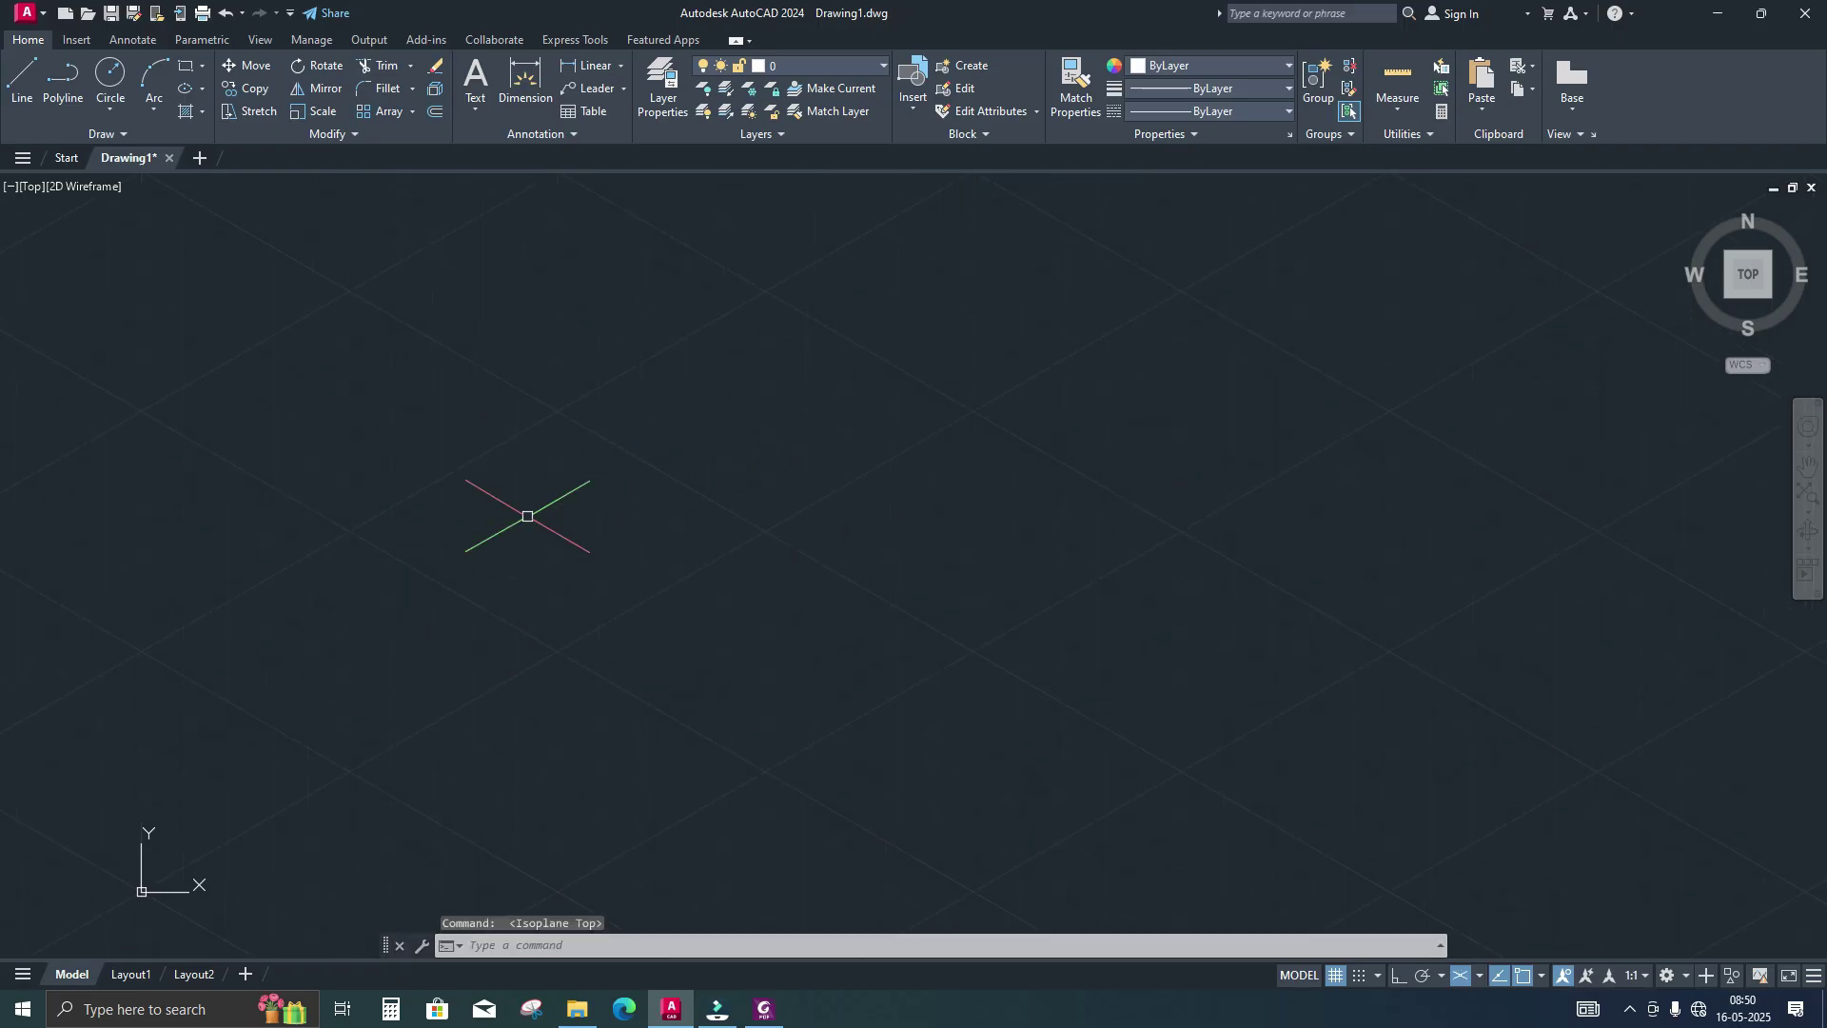
pyautogui.press('F5')
pyautogui.press('F5')
pyautogui.press('F5')
pyautogui.press('F5')
pyautogui.press('F5')
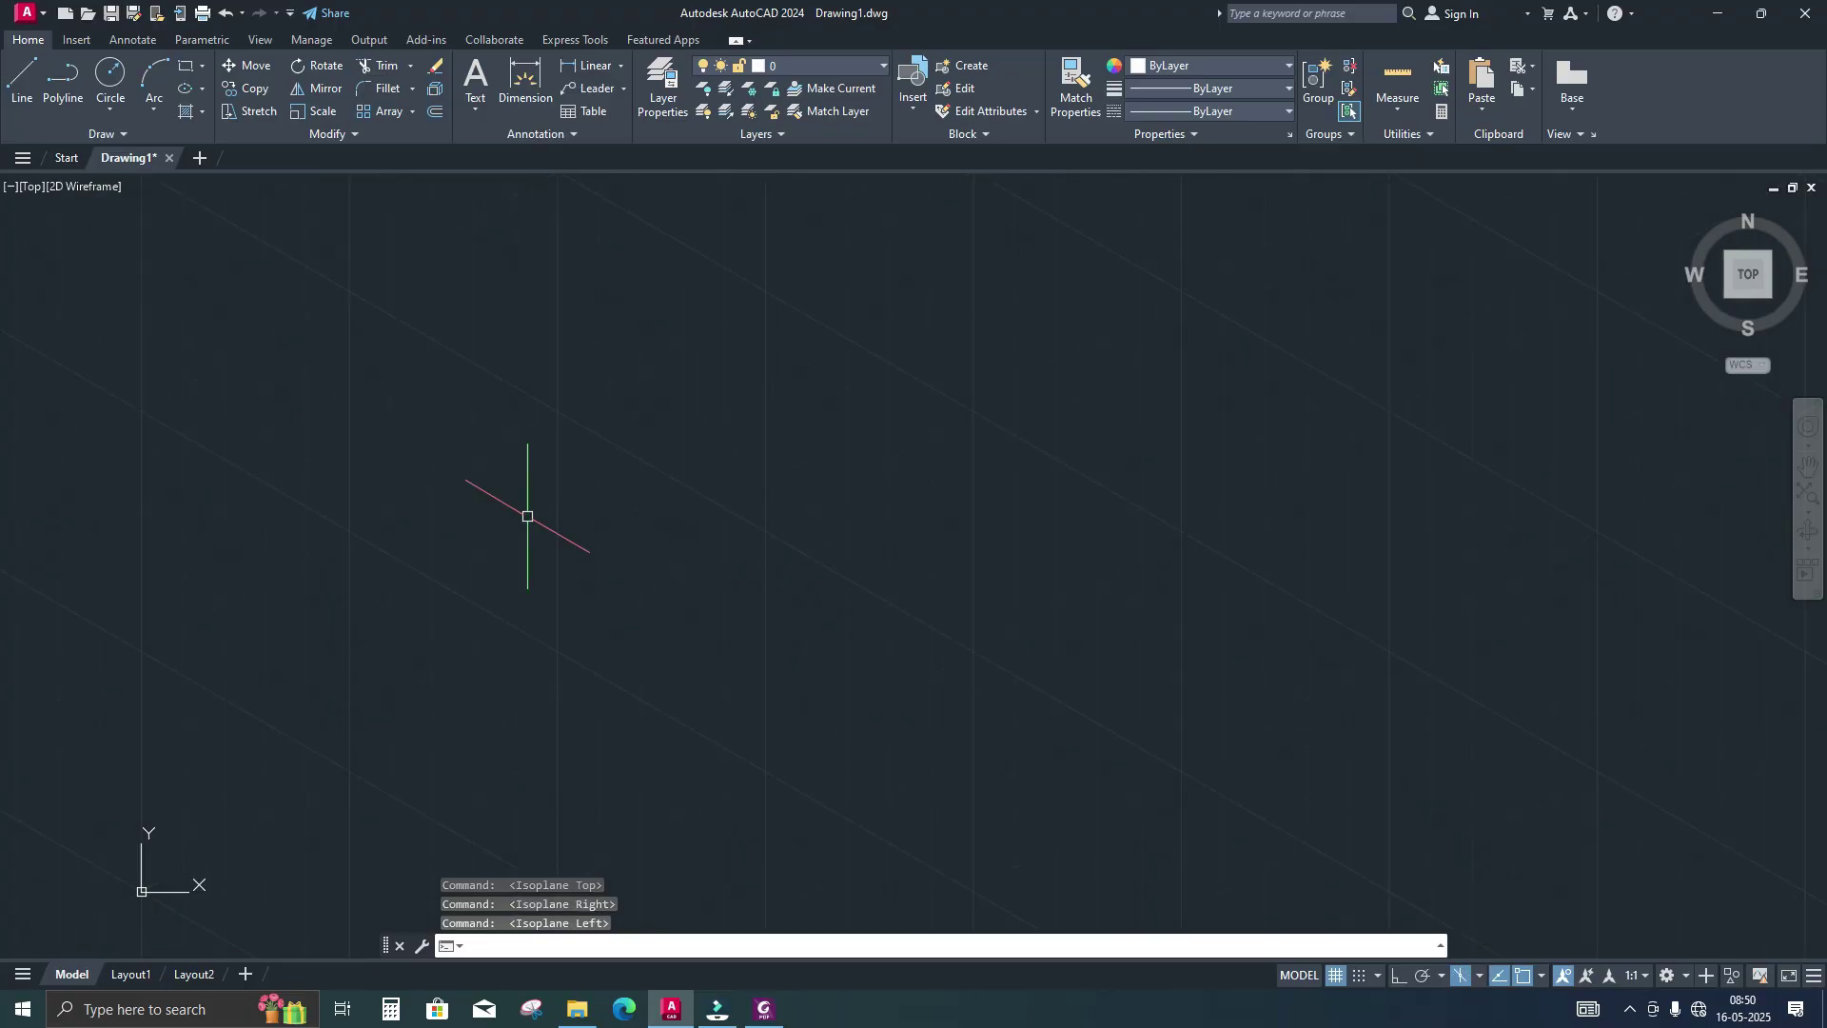
pyautogui.press('F5')
pyautogui.press('F5')
pyautogui.press('F5')
pyautogui.press('F5')
pyautogui.press('F5')
pyautogui.press('F5')
pyautogui.press('F5')
pyautogui.press('F5')
pyautogui.press('F5')
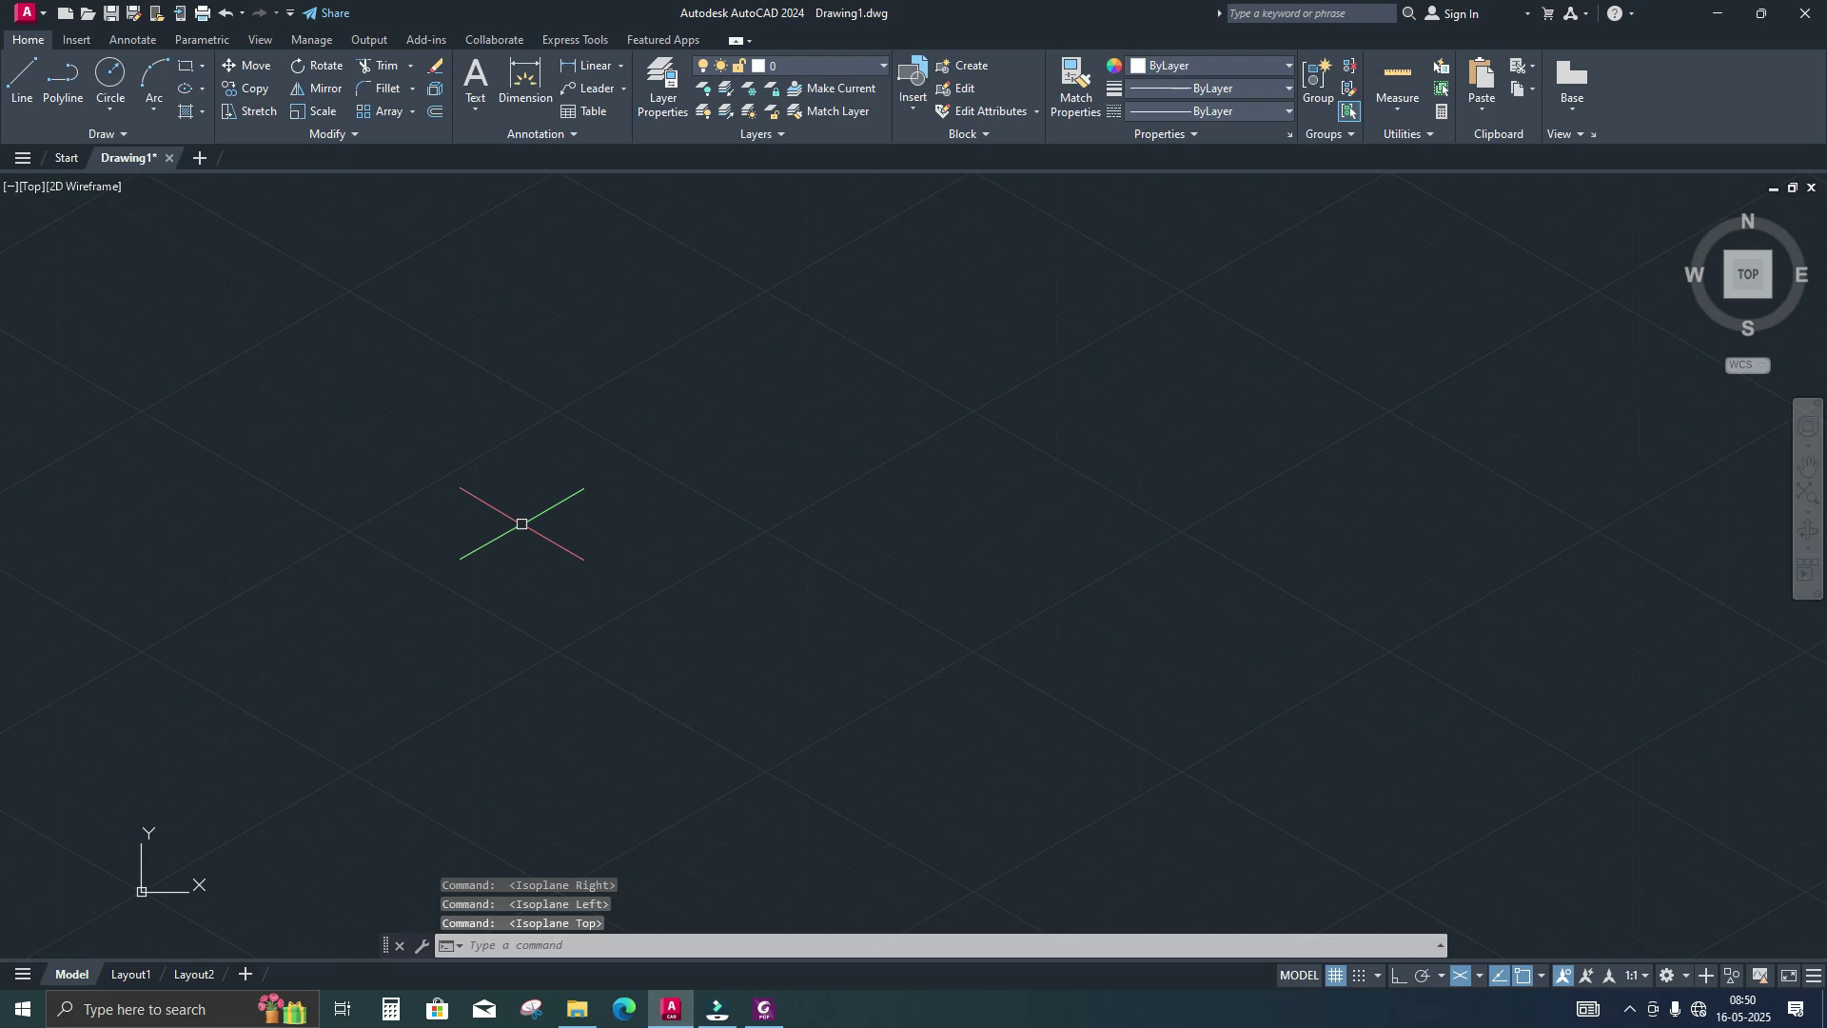
pyautogui.press('F5')
pyautogui.press('F5')
pyautogui.press('F5')
pyautogui.press('F5')
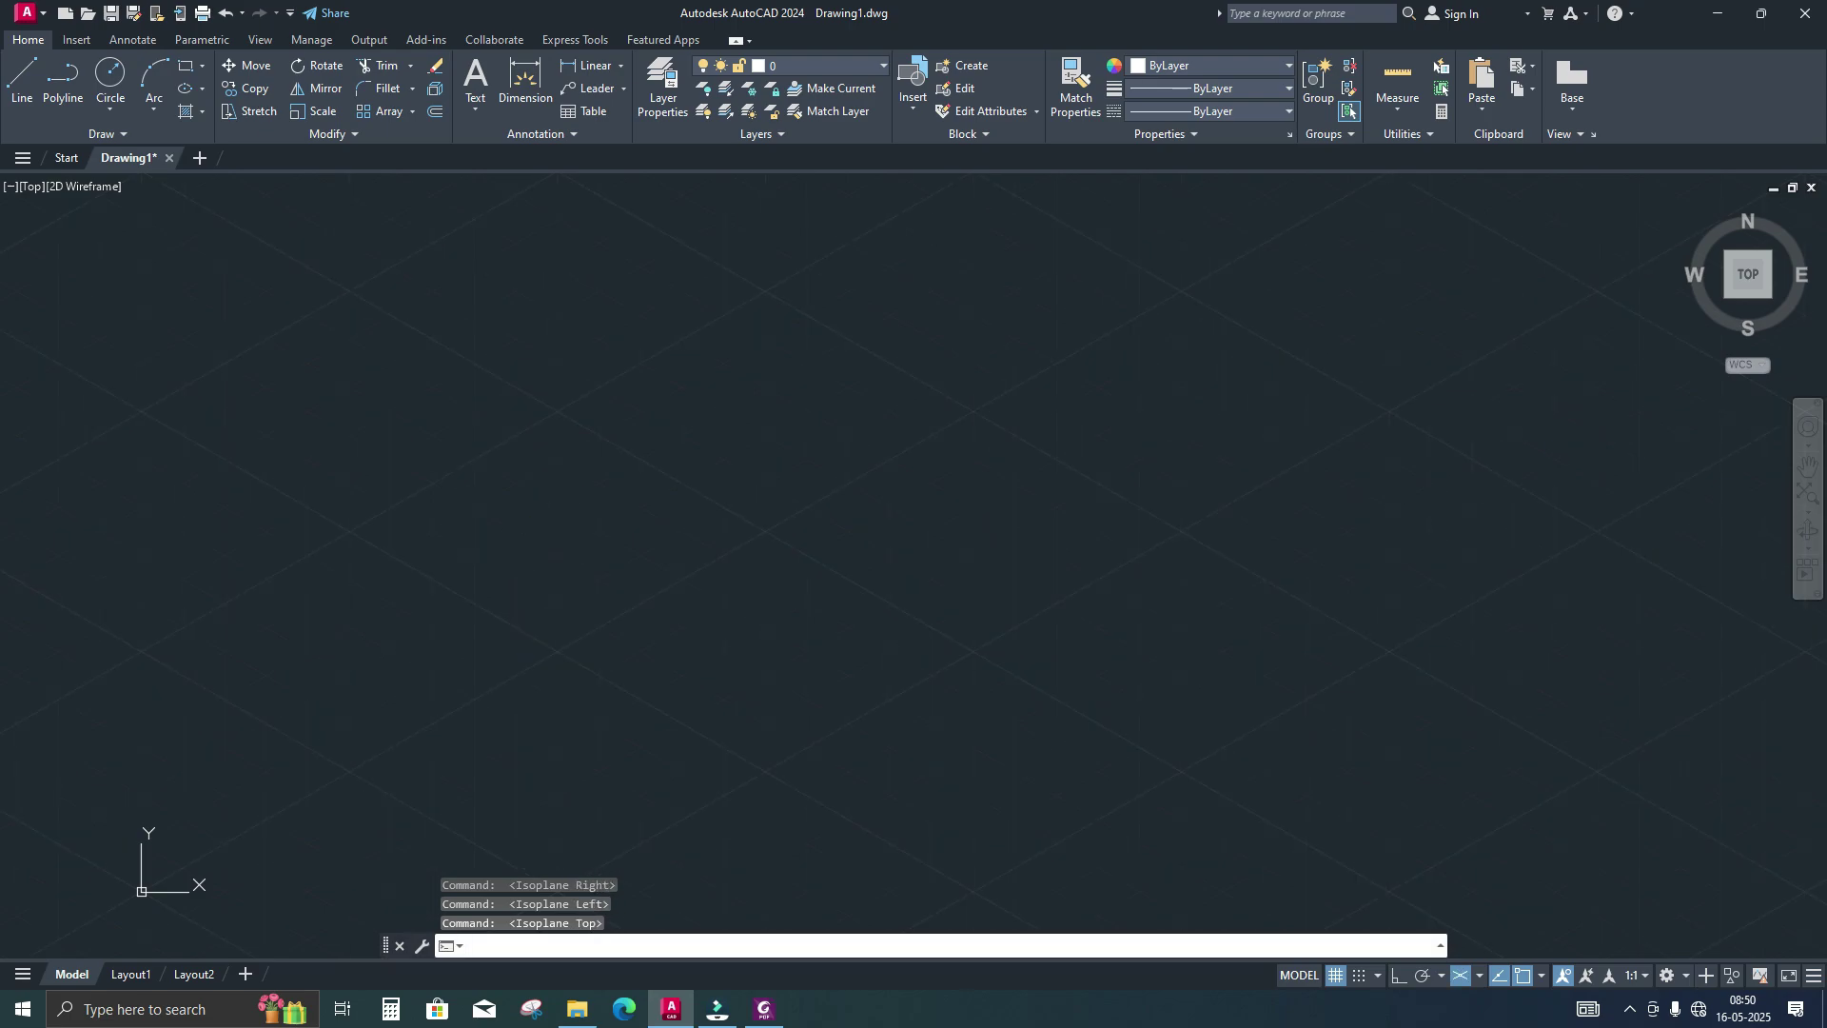
pyautogui.press('F5')
pyautogui.press('F5')
pyautogui.press('F5')
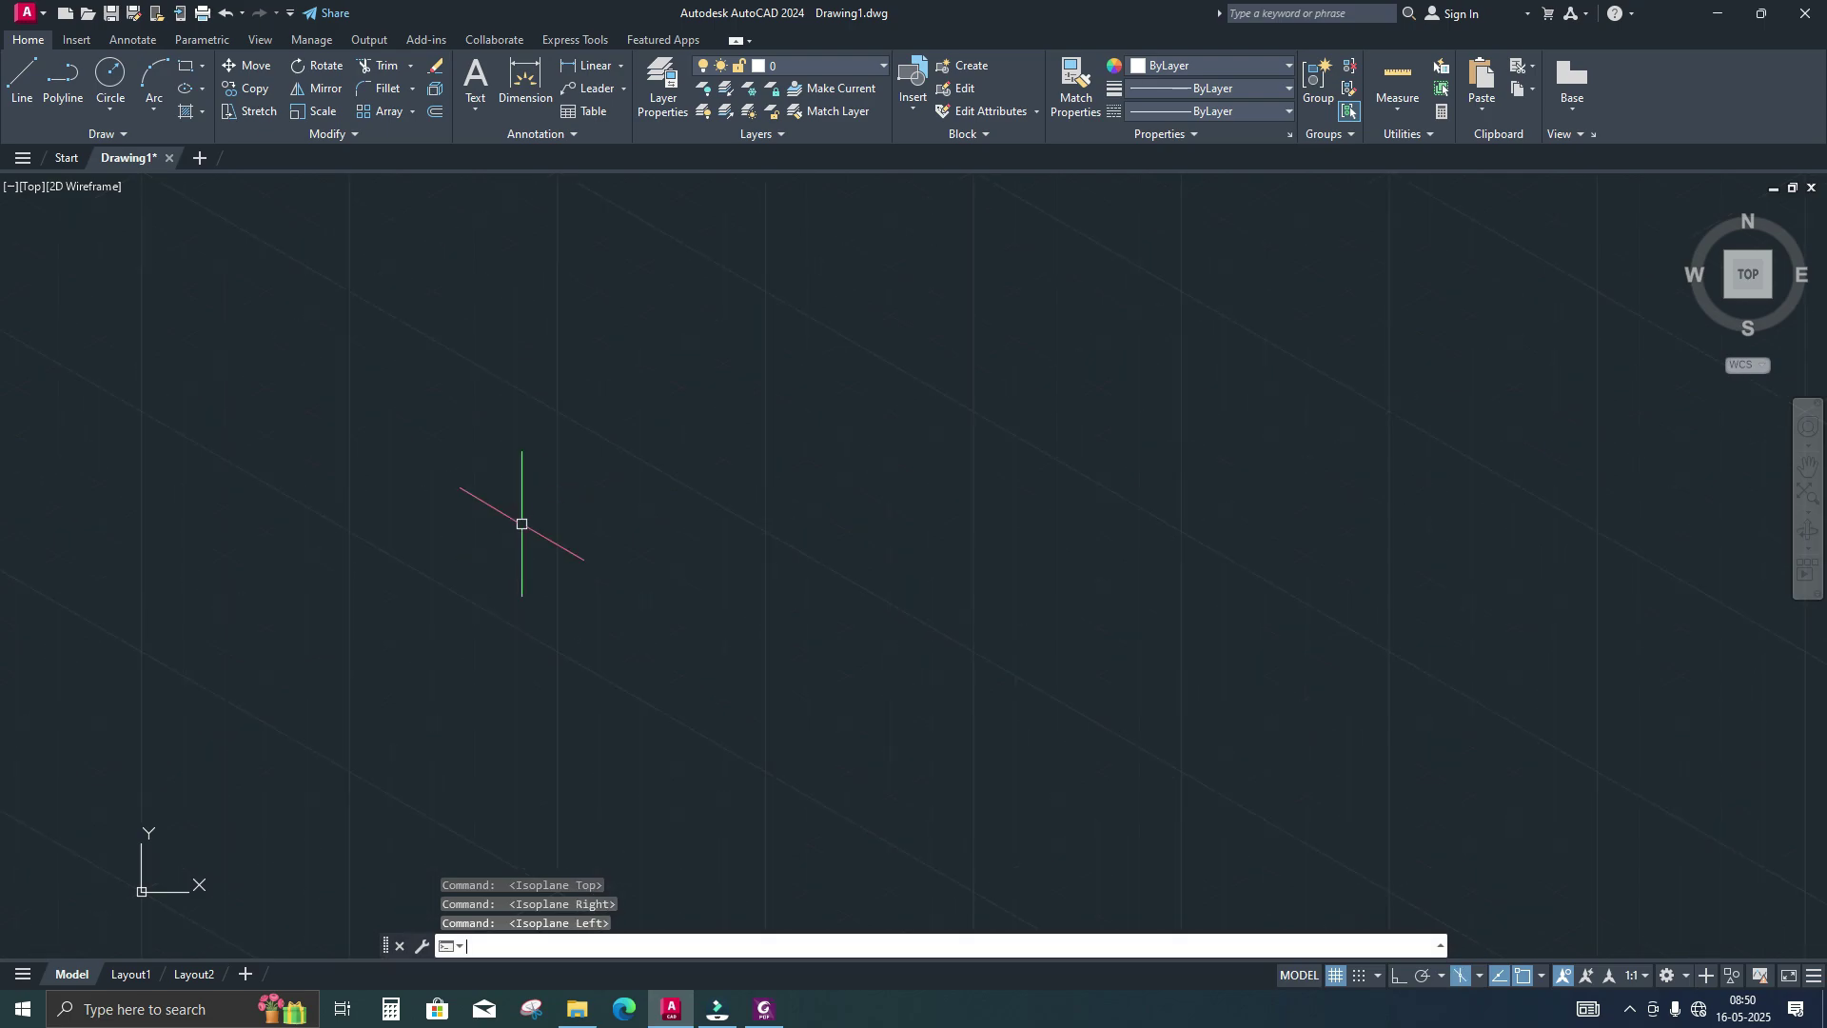
pyautogui.moveTo(605, 463); pyautogui.dragTo(726, 391, button='middle')
pyautogui.scroll(2, 740, 536)
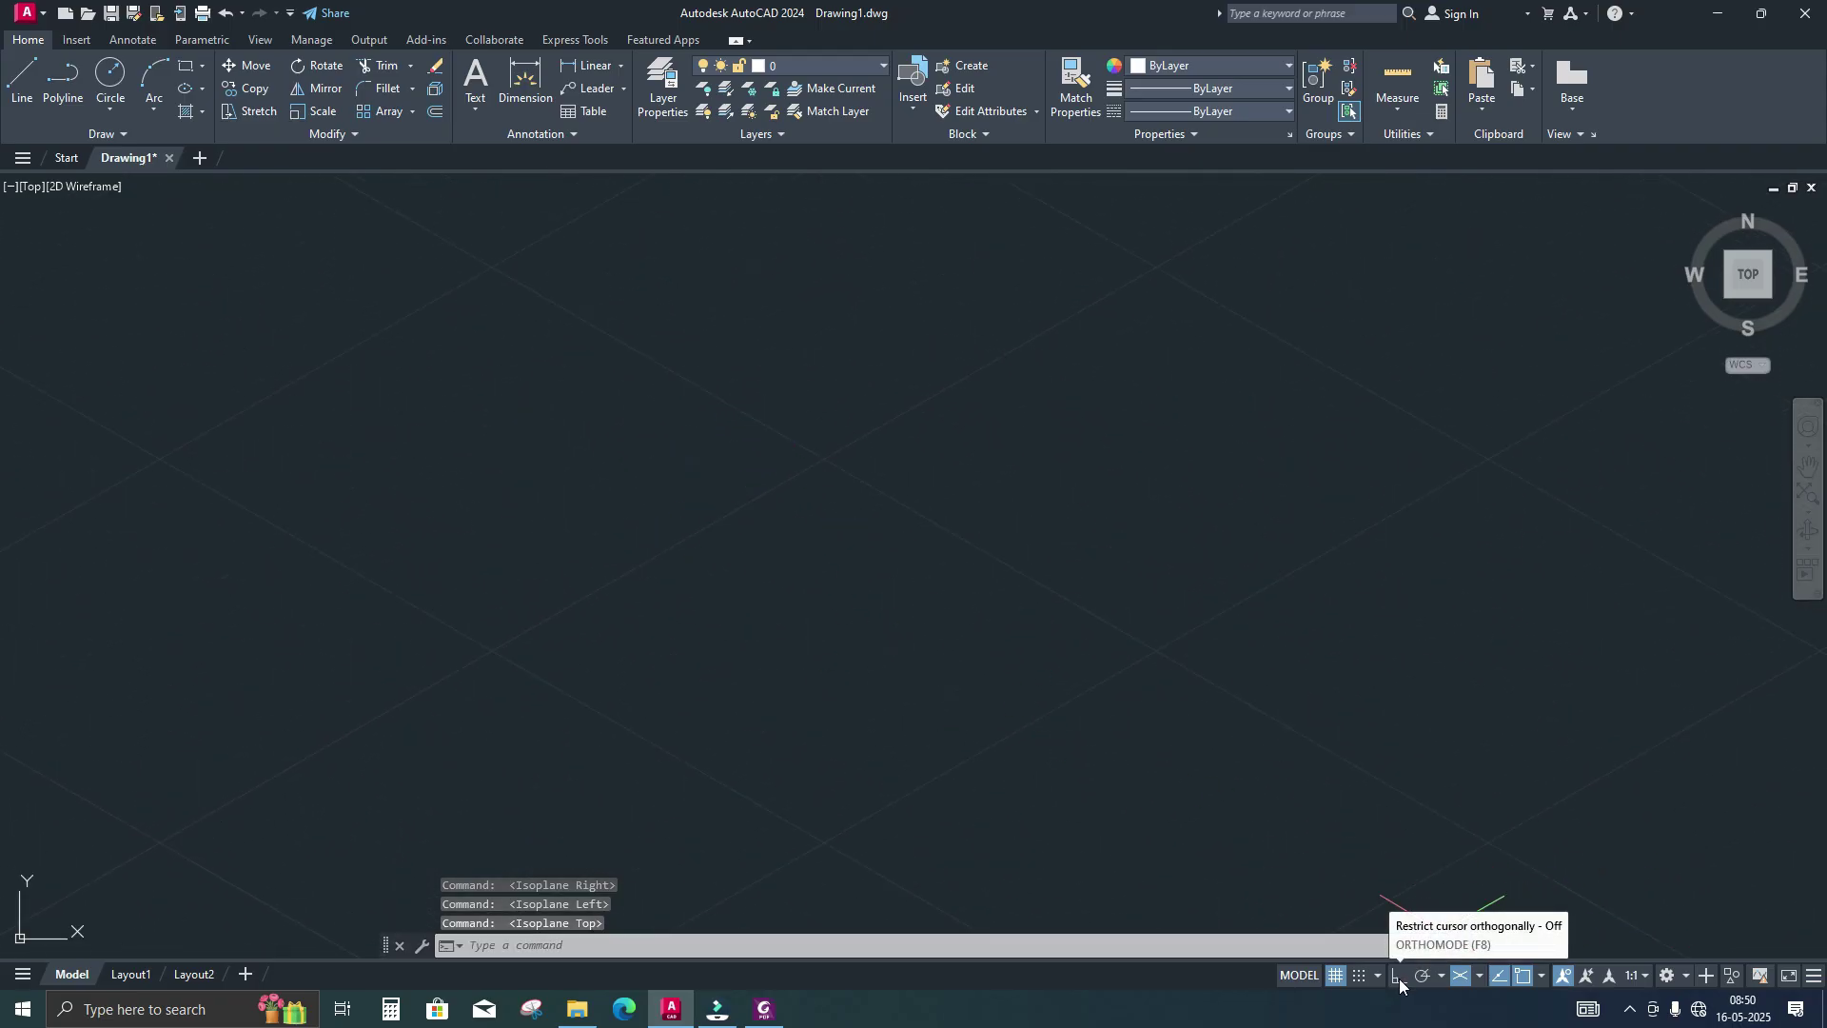
# Turn on Ortho mode and draw a 50-unit line sloping down at 330° as the lower edge of the base's end face
pyautogui.click(1399, 980)
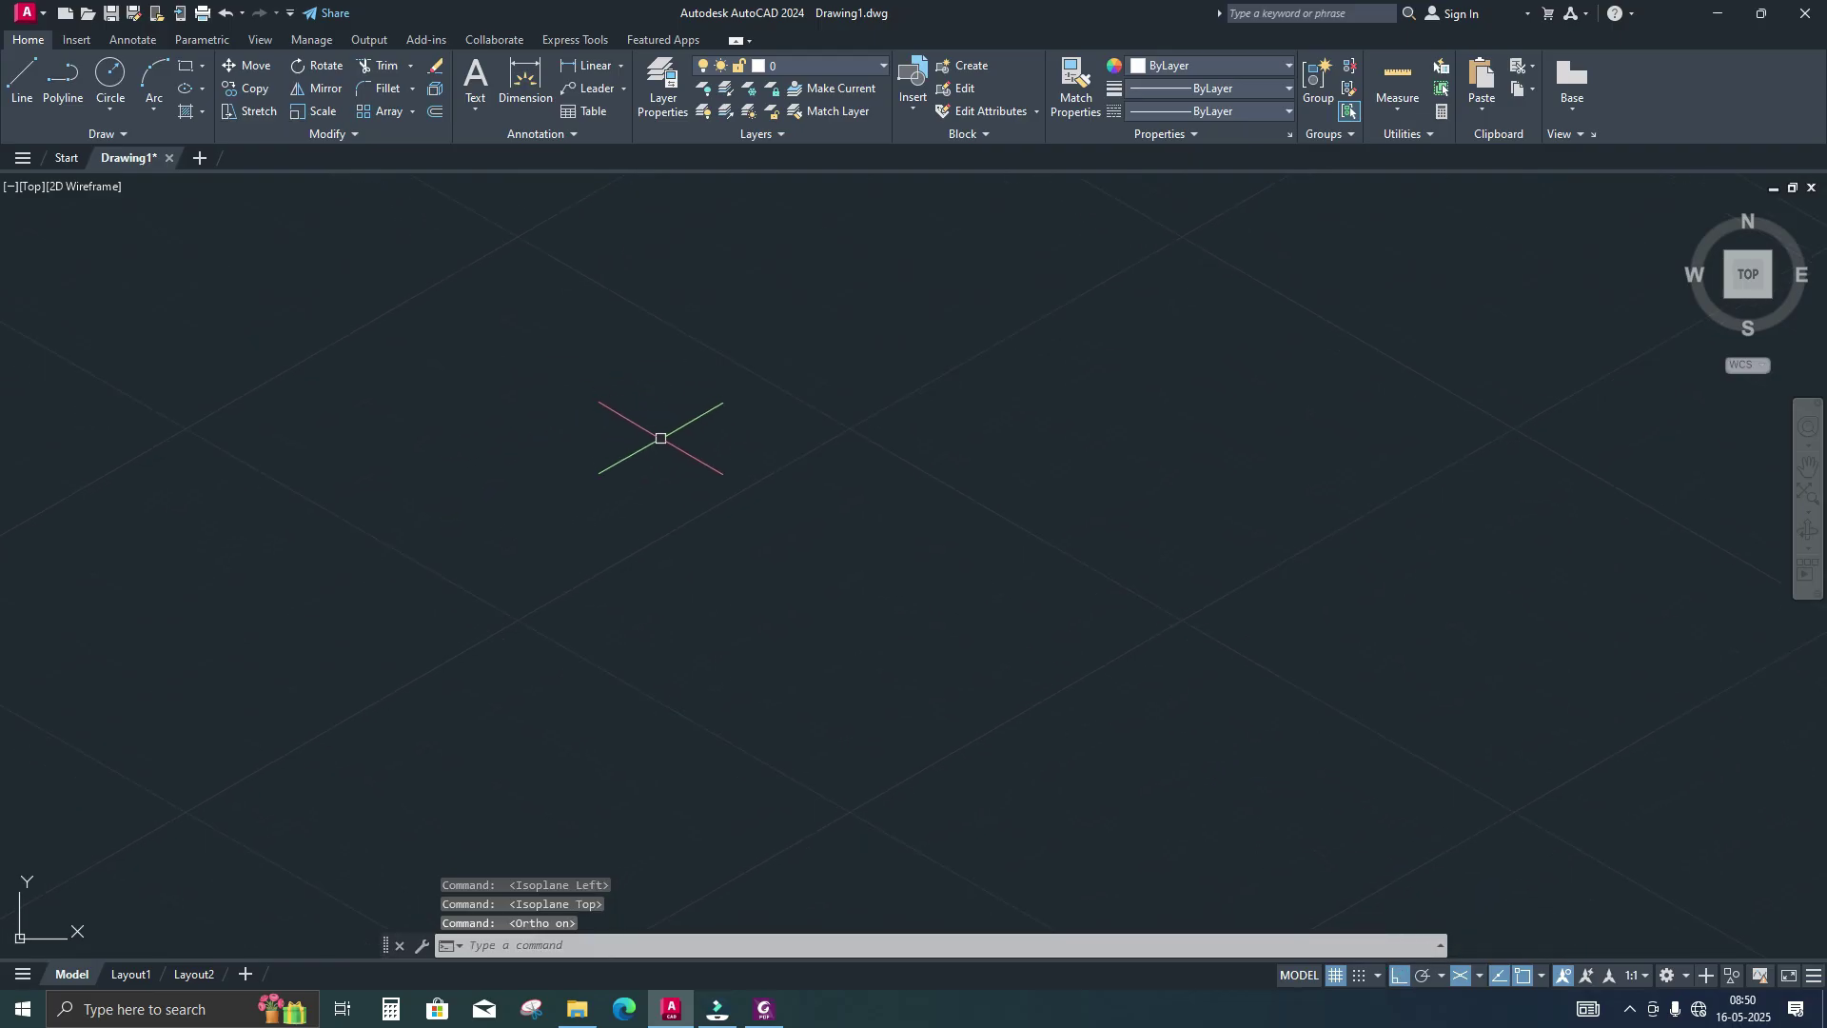
pyautogui.write('L')
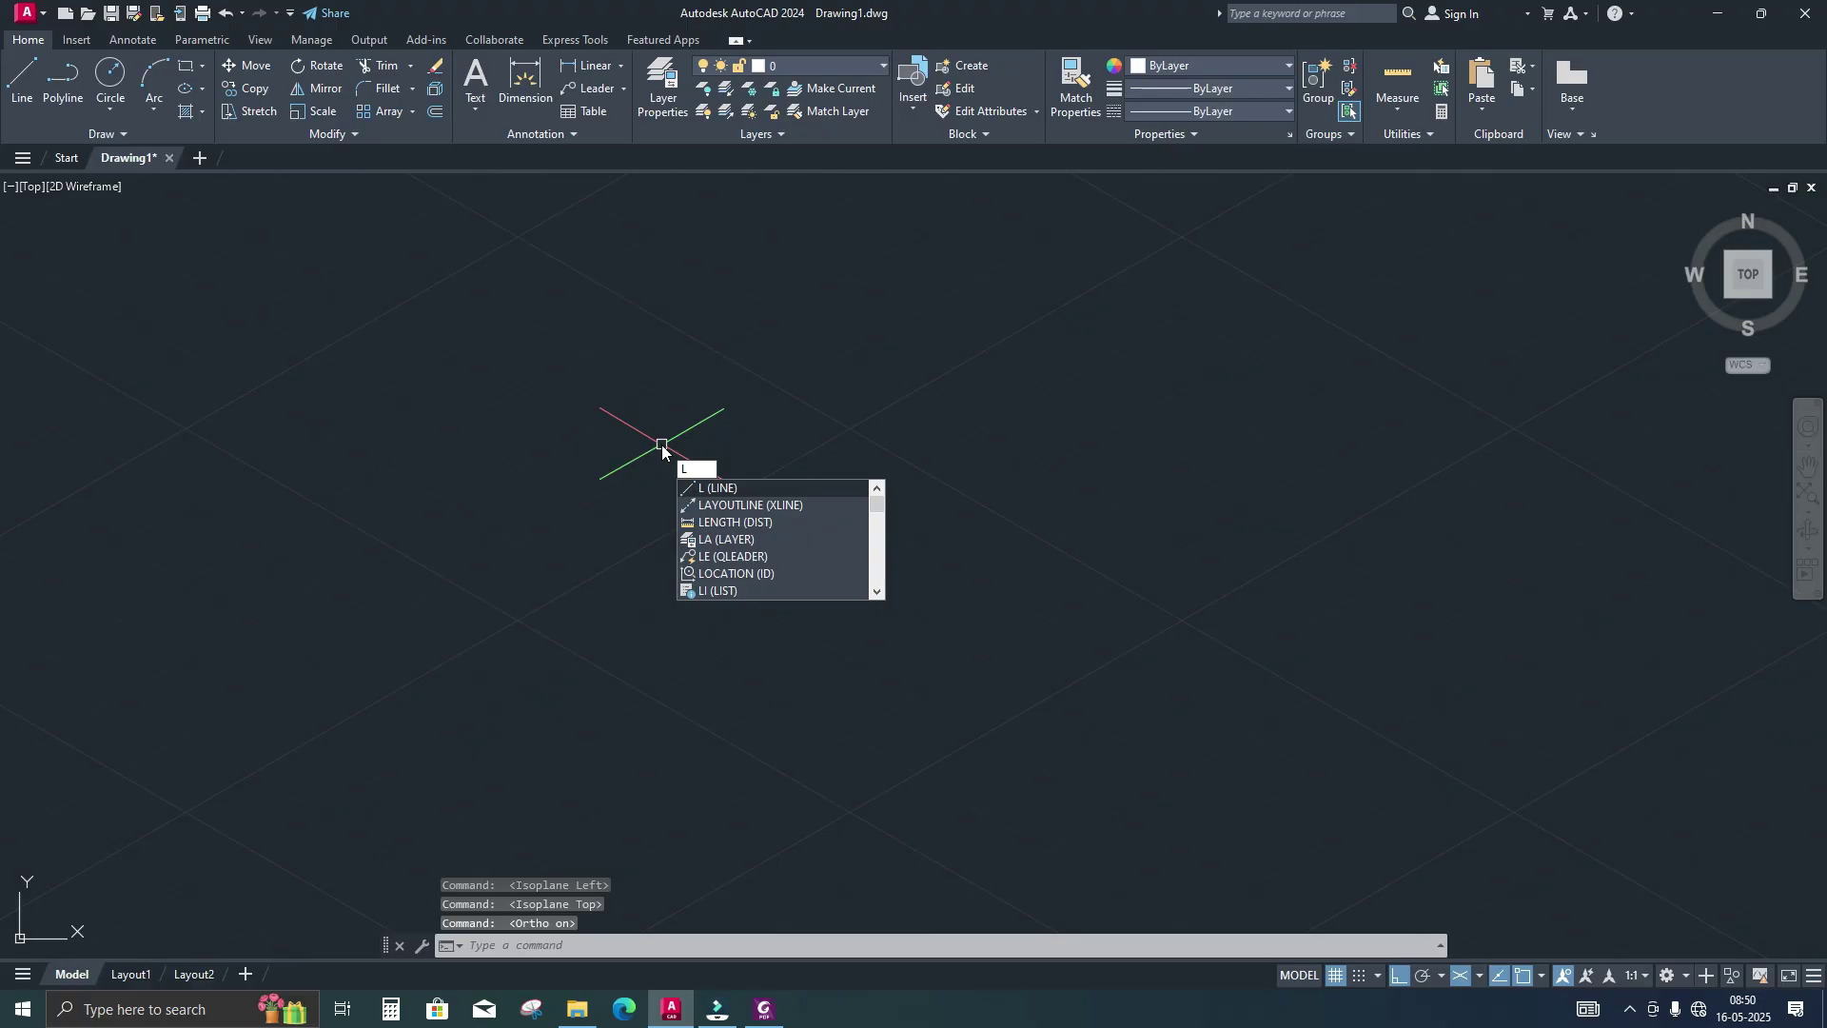
pyautogui.press('Return')
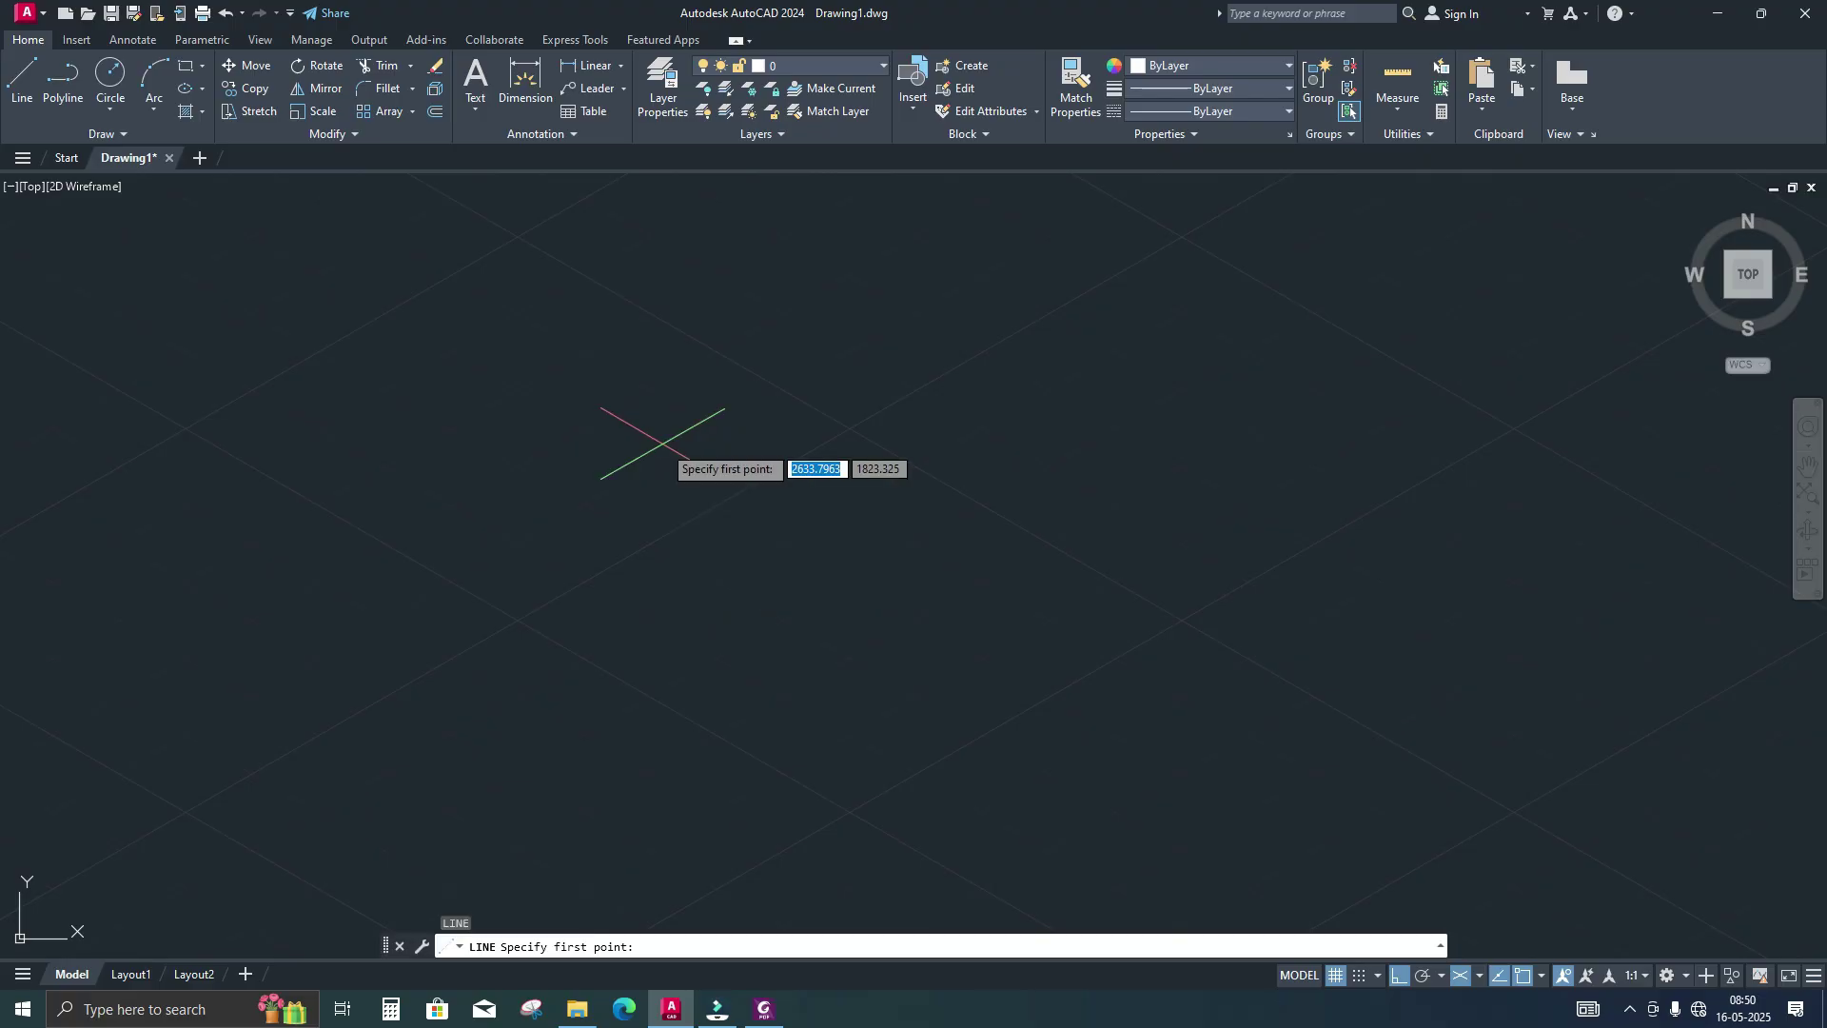
pyautogui.moveTo(671, 440); pyautogui.dragTo(778, 663, button='middle')
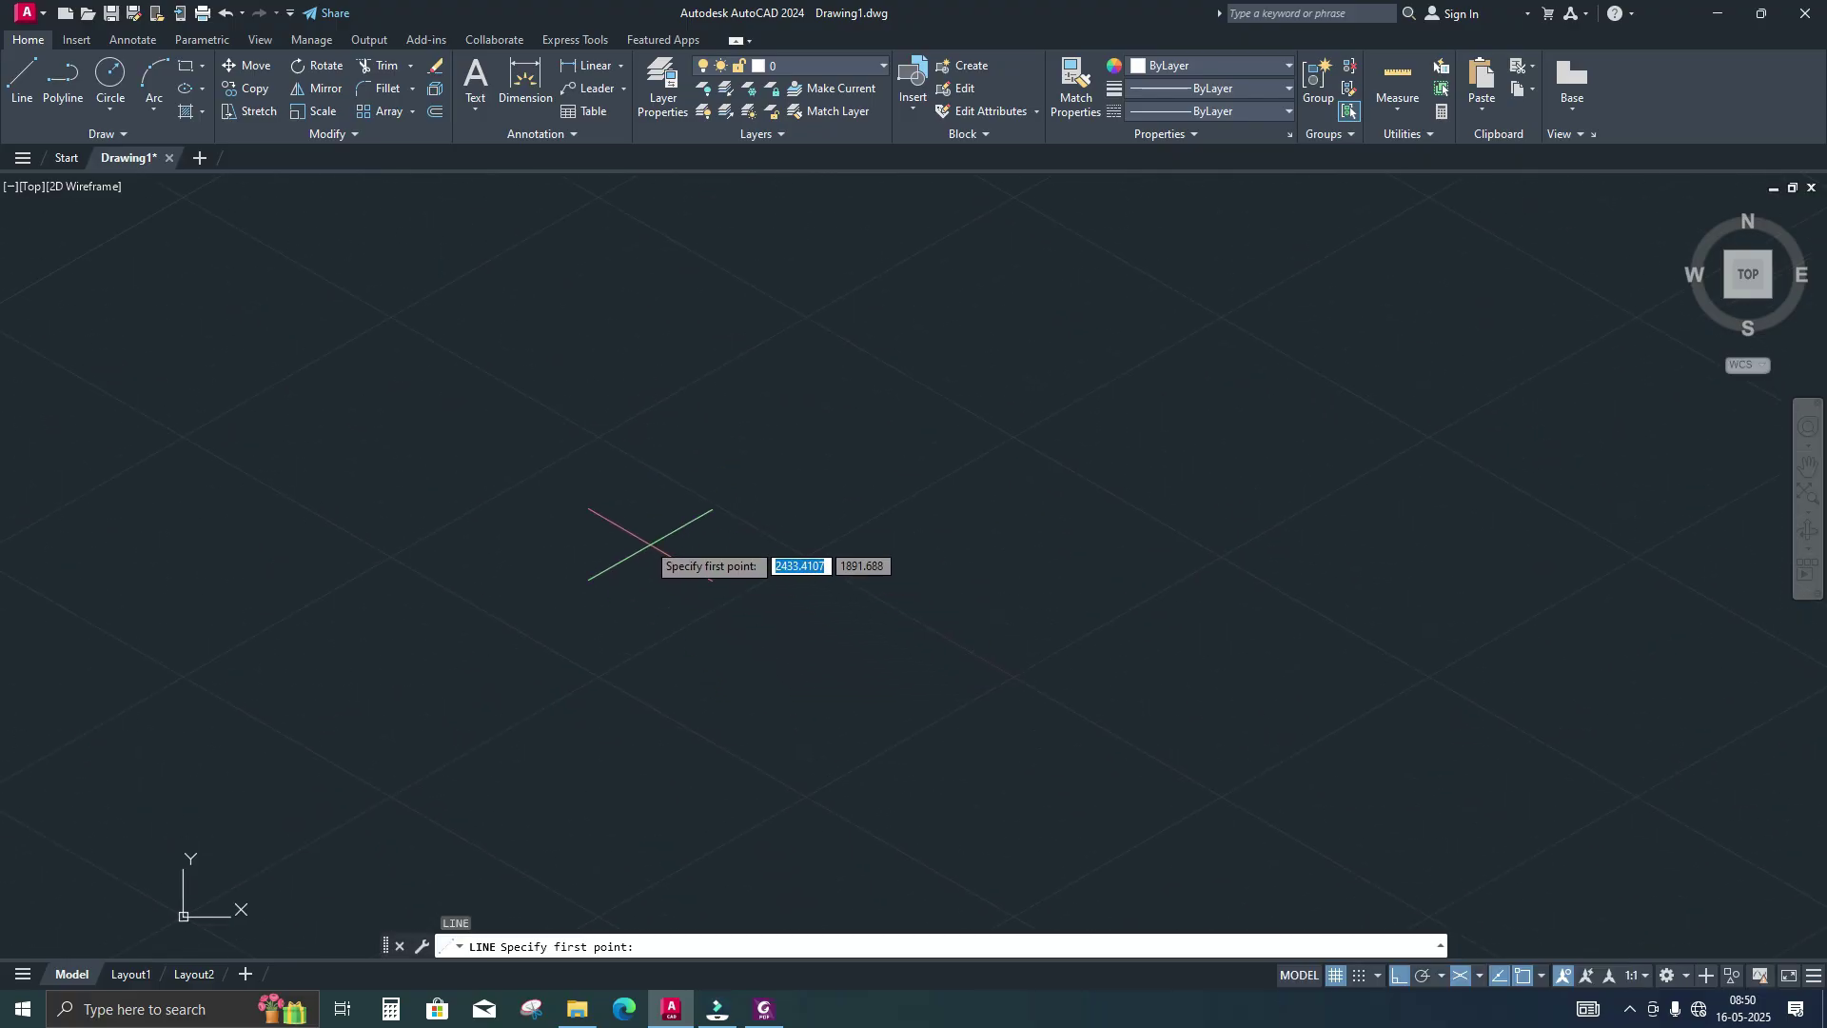
pyautogui.click(518, 453)
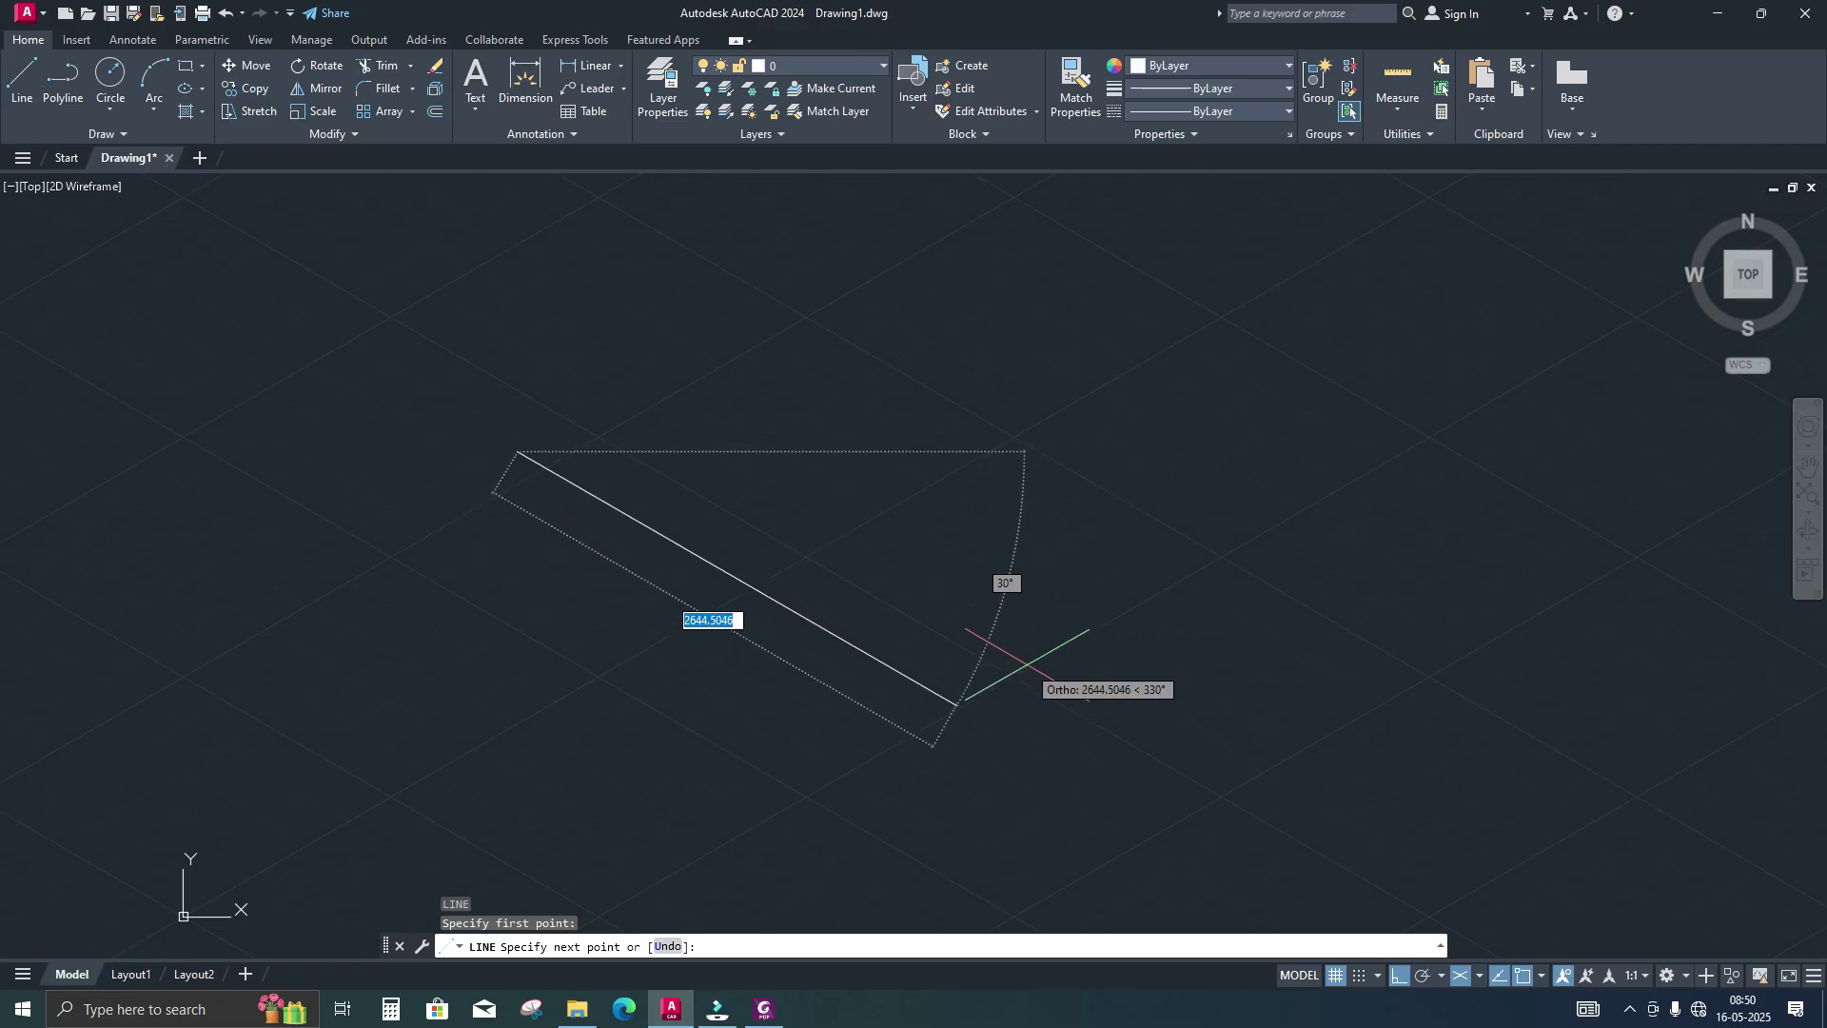
pyautogui.click(1400, 977)
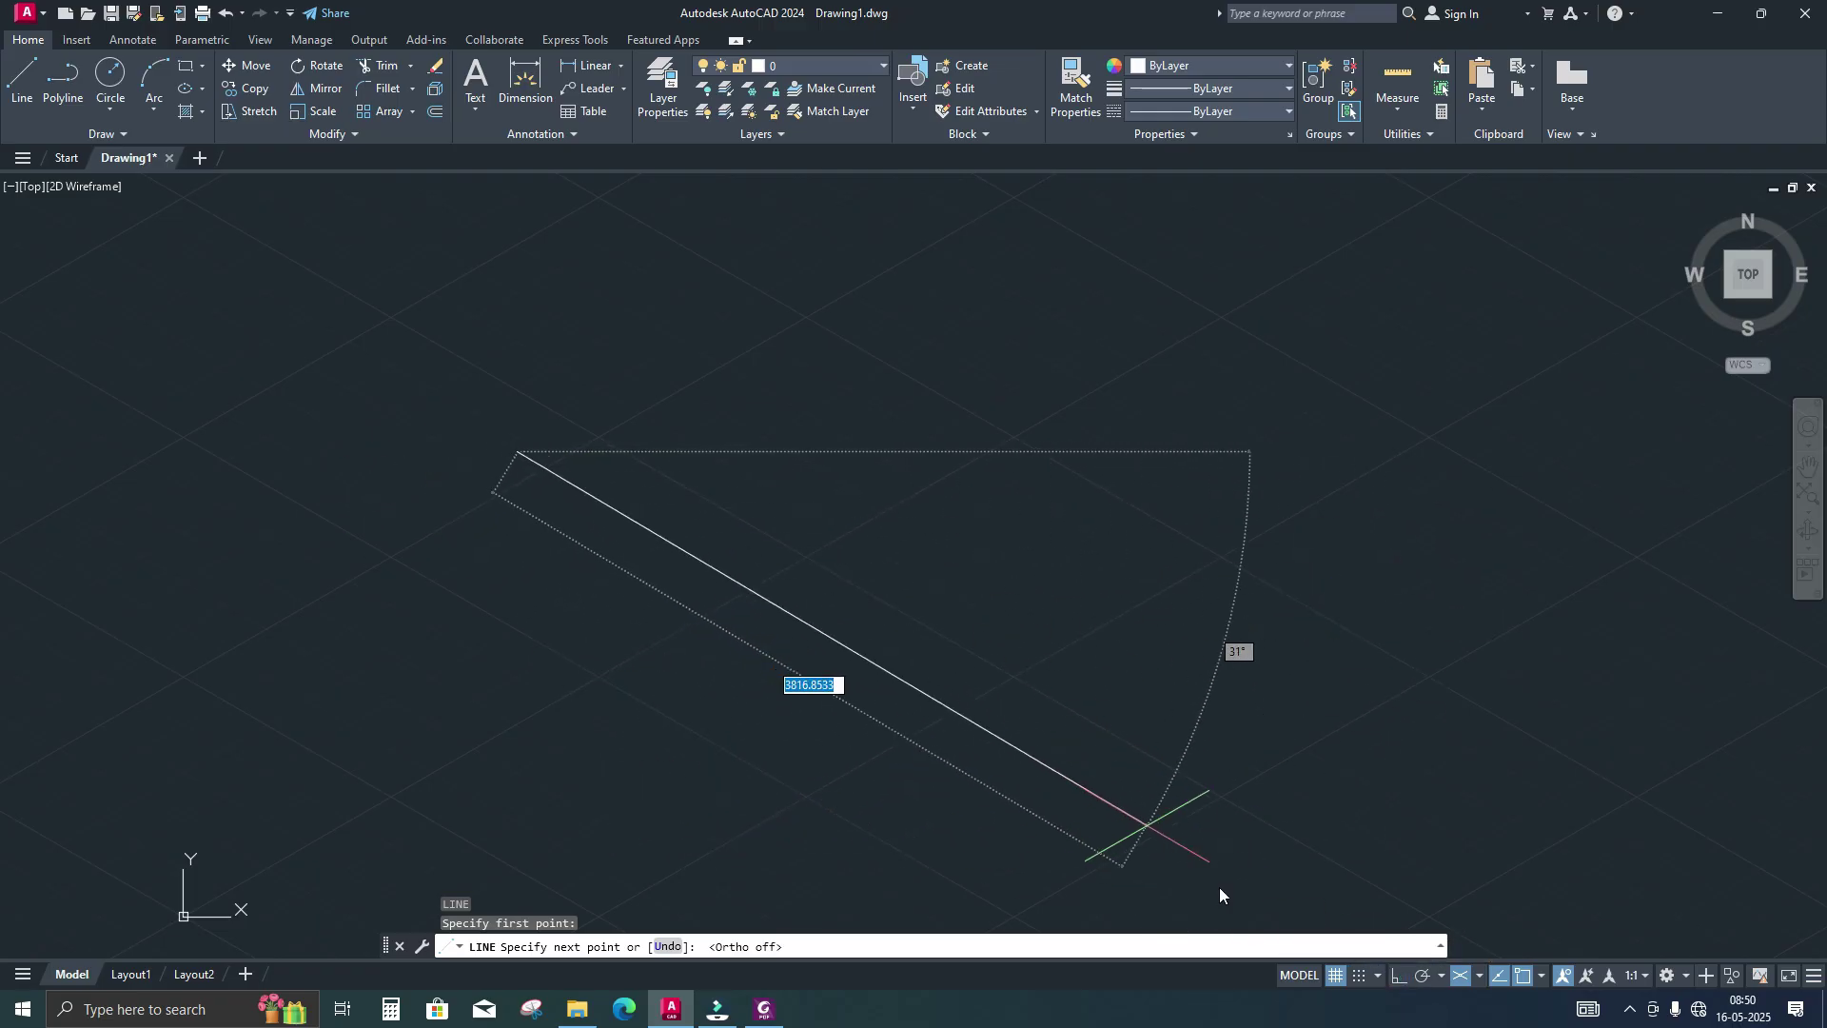
pyautogui.click(1399, 975)
pyautogui.scroll(-6, 530, 543)
pyautogui.scroll(5, 571, 514)
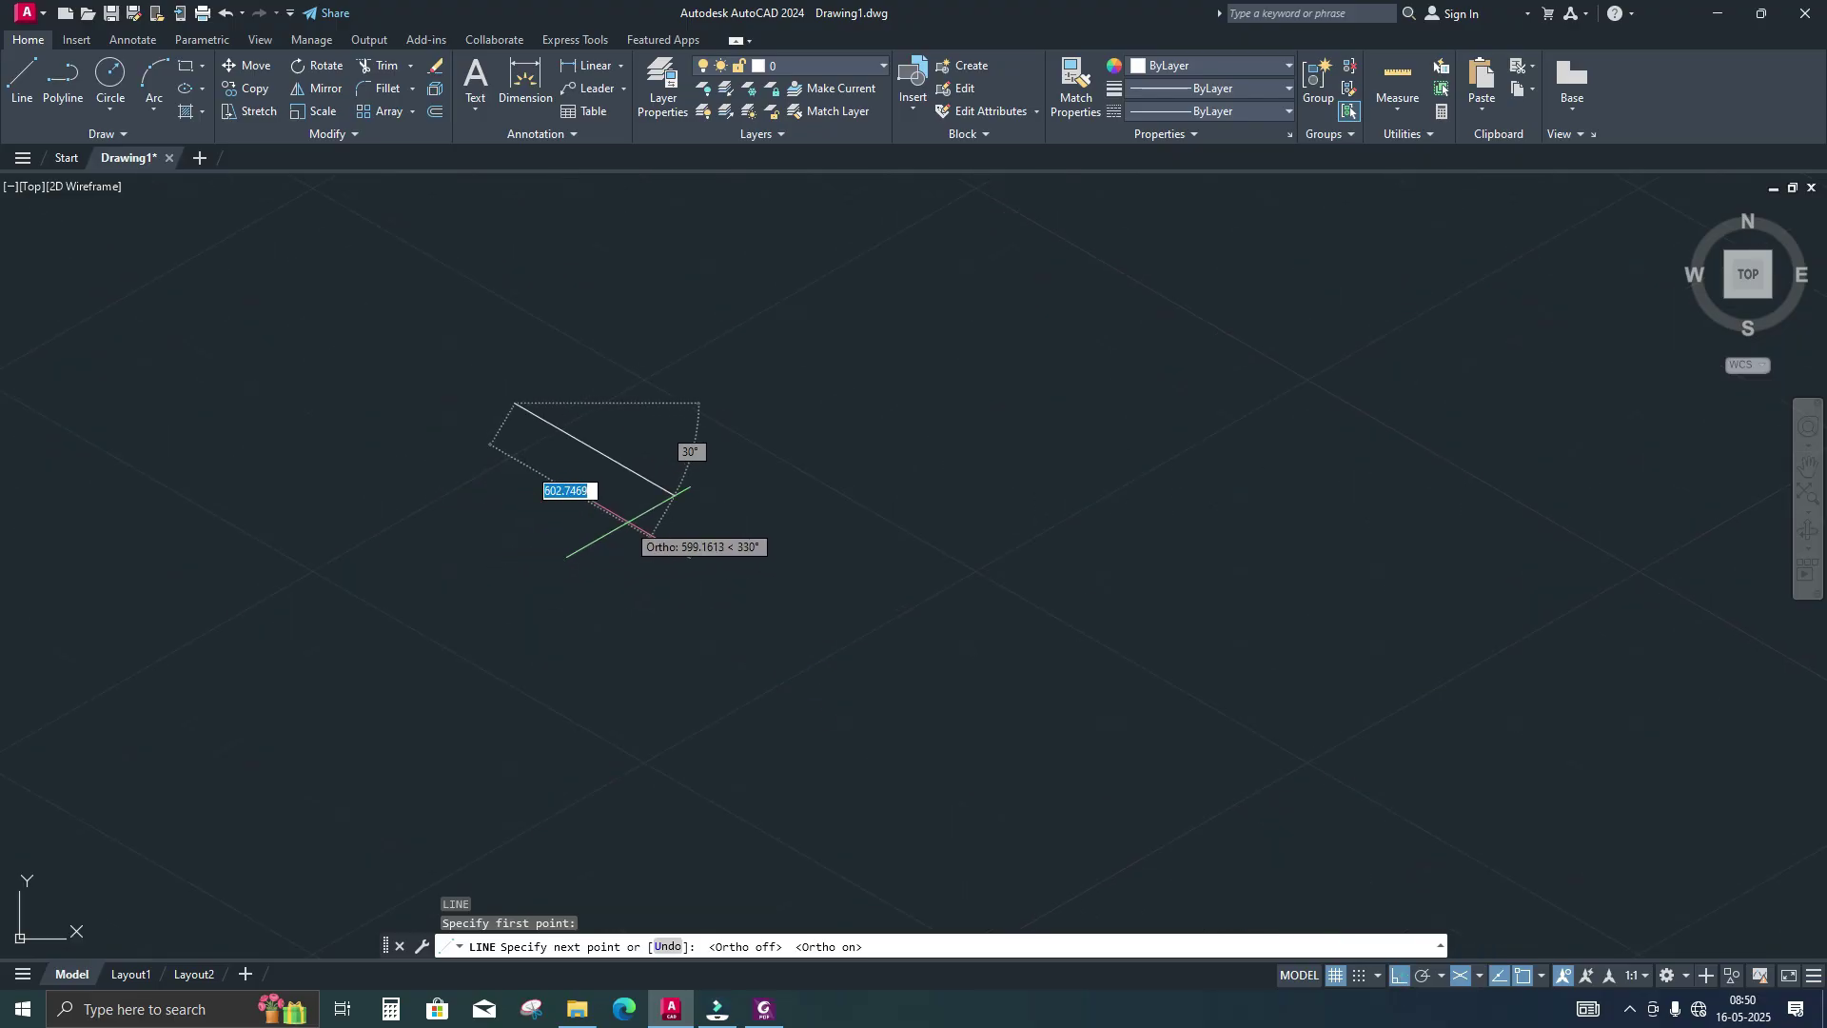
pyautogui.click(763, 1011)
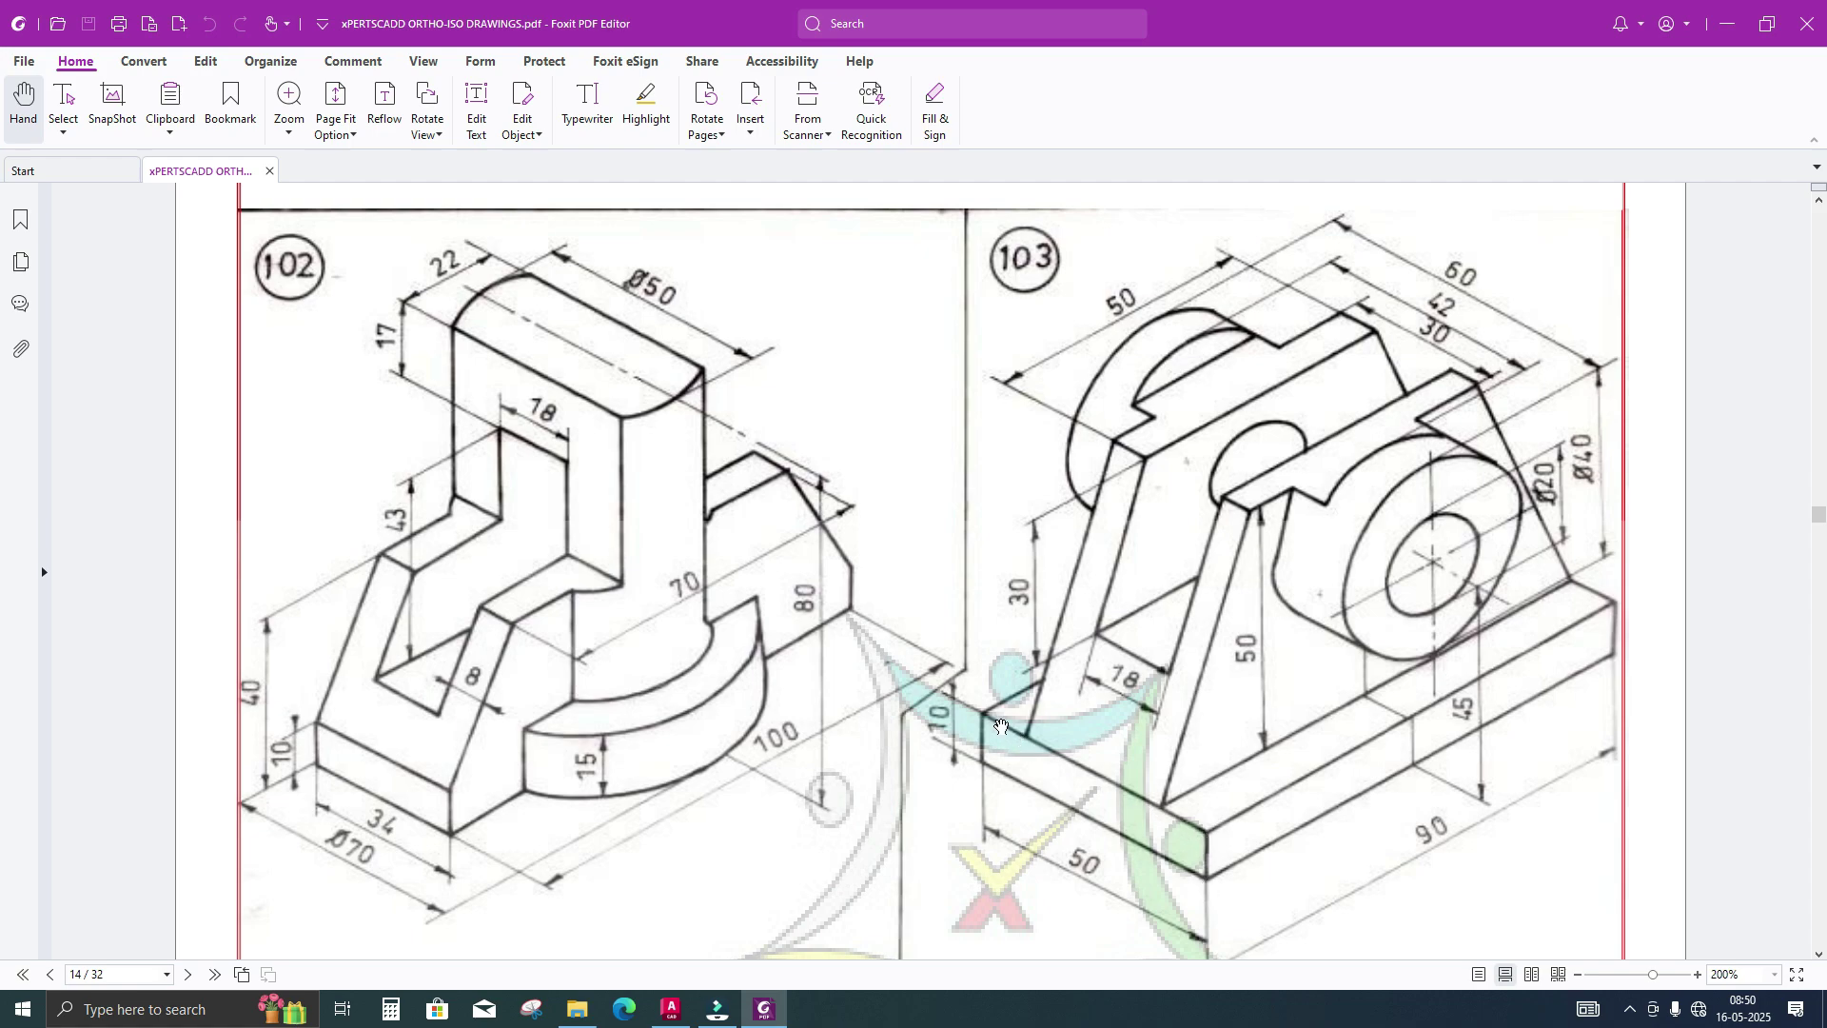
pyautogui.click(671, 1010)
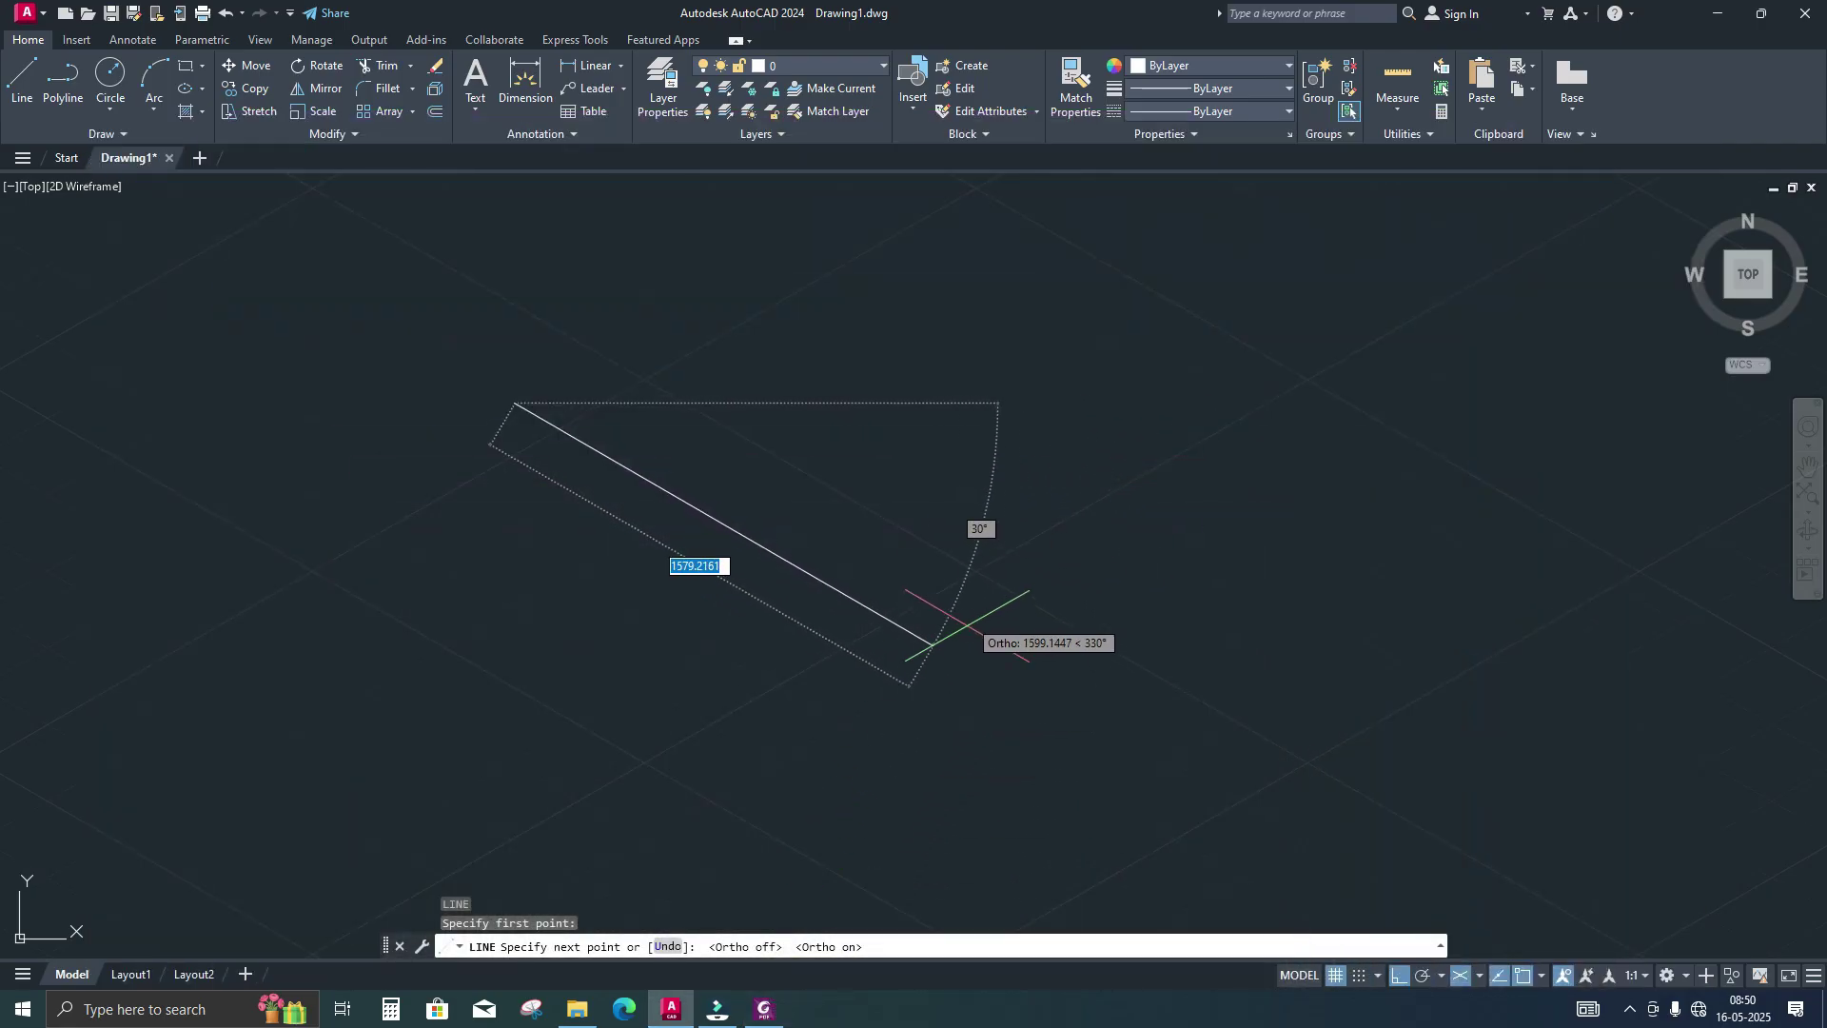
pyautogui.write('50')
pyautogui.press('Return')
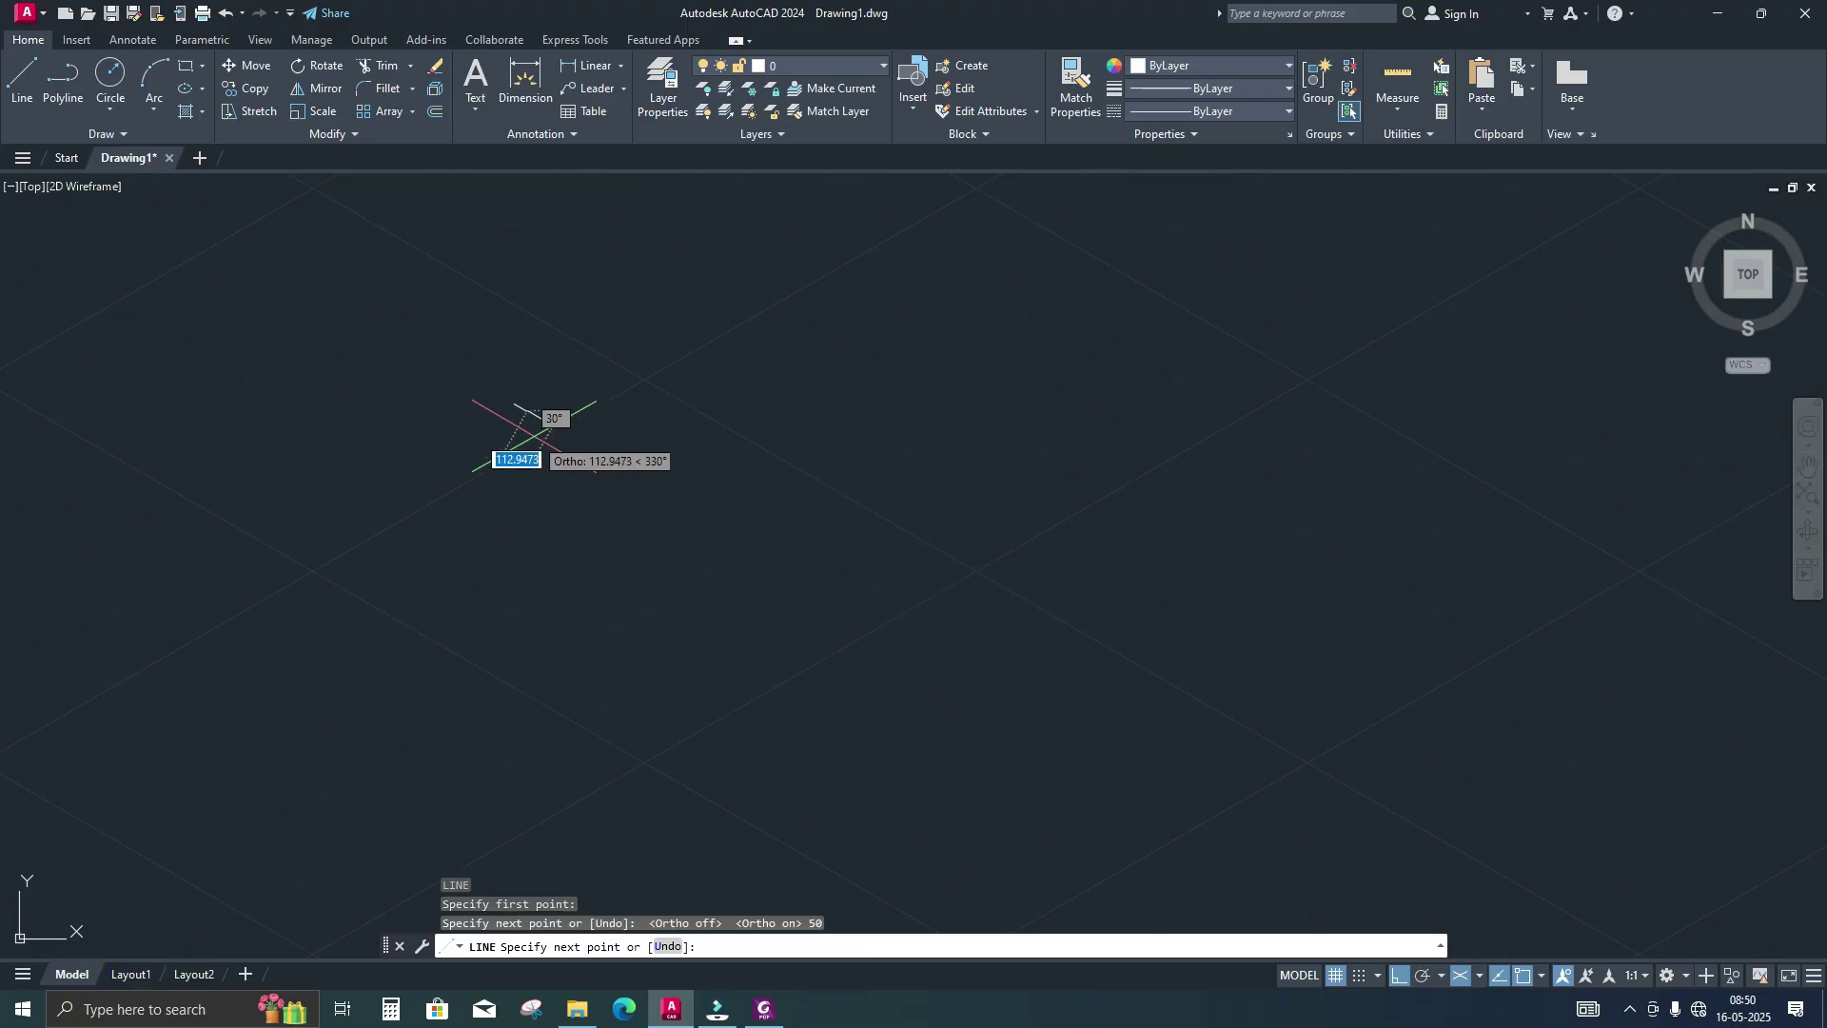
# Switch to the right isoplane and add a 10-unit vertical line upward from the lower end of the 50-unit line
pyautogui.scroll(4, 518, 400)
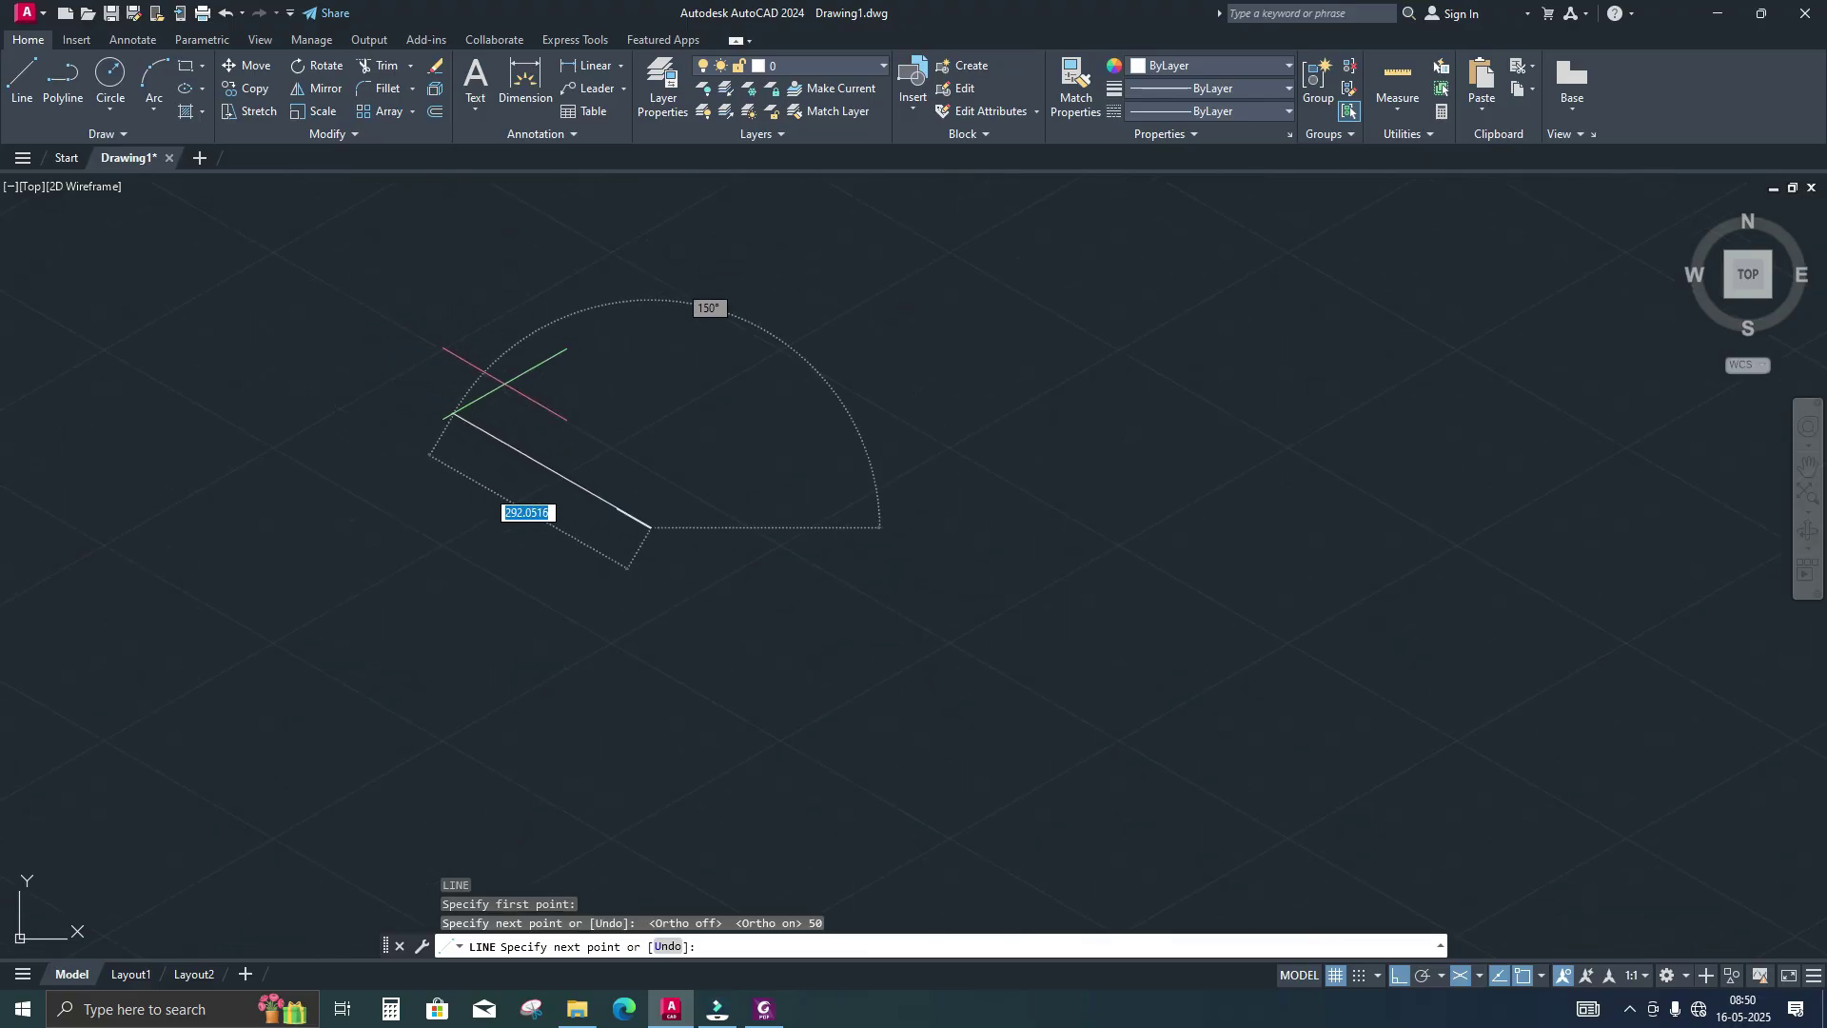
pyautogui.click(1749, 276)
pyautogui.scroll(-2, 1239, 409)
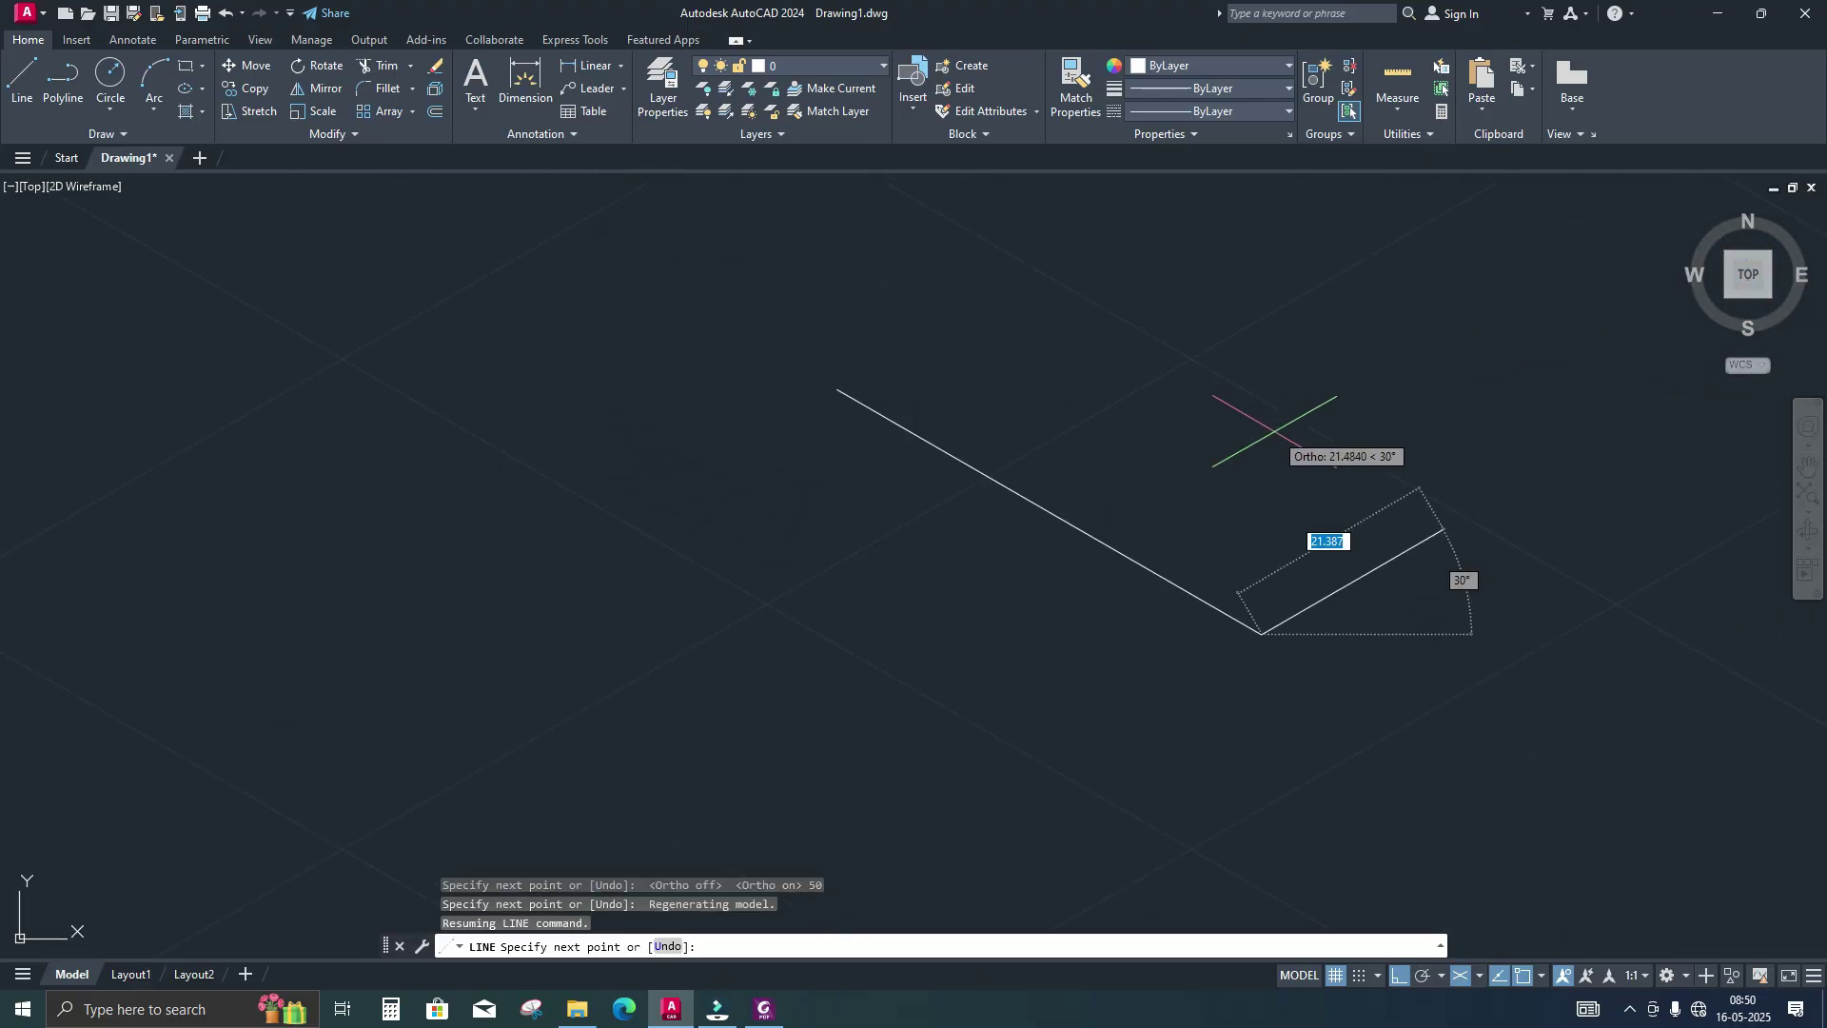
pyautogui.moveTo(1246, 457); pyautogui.dragTo(1217, 550, button='middle')
pyautogui.press('F5')
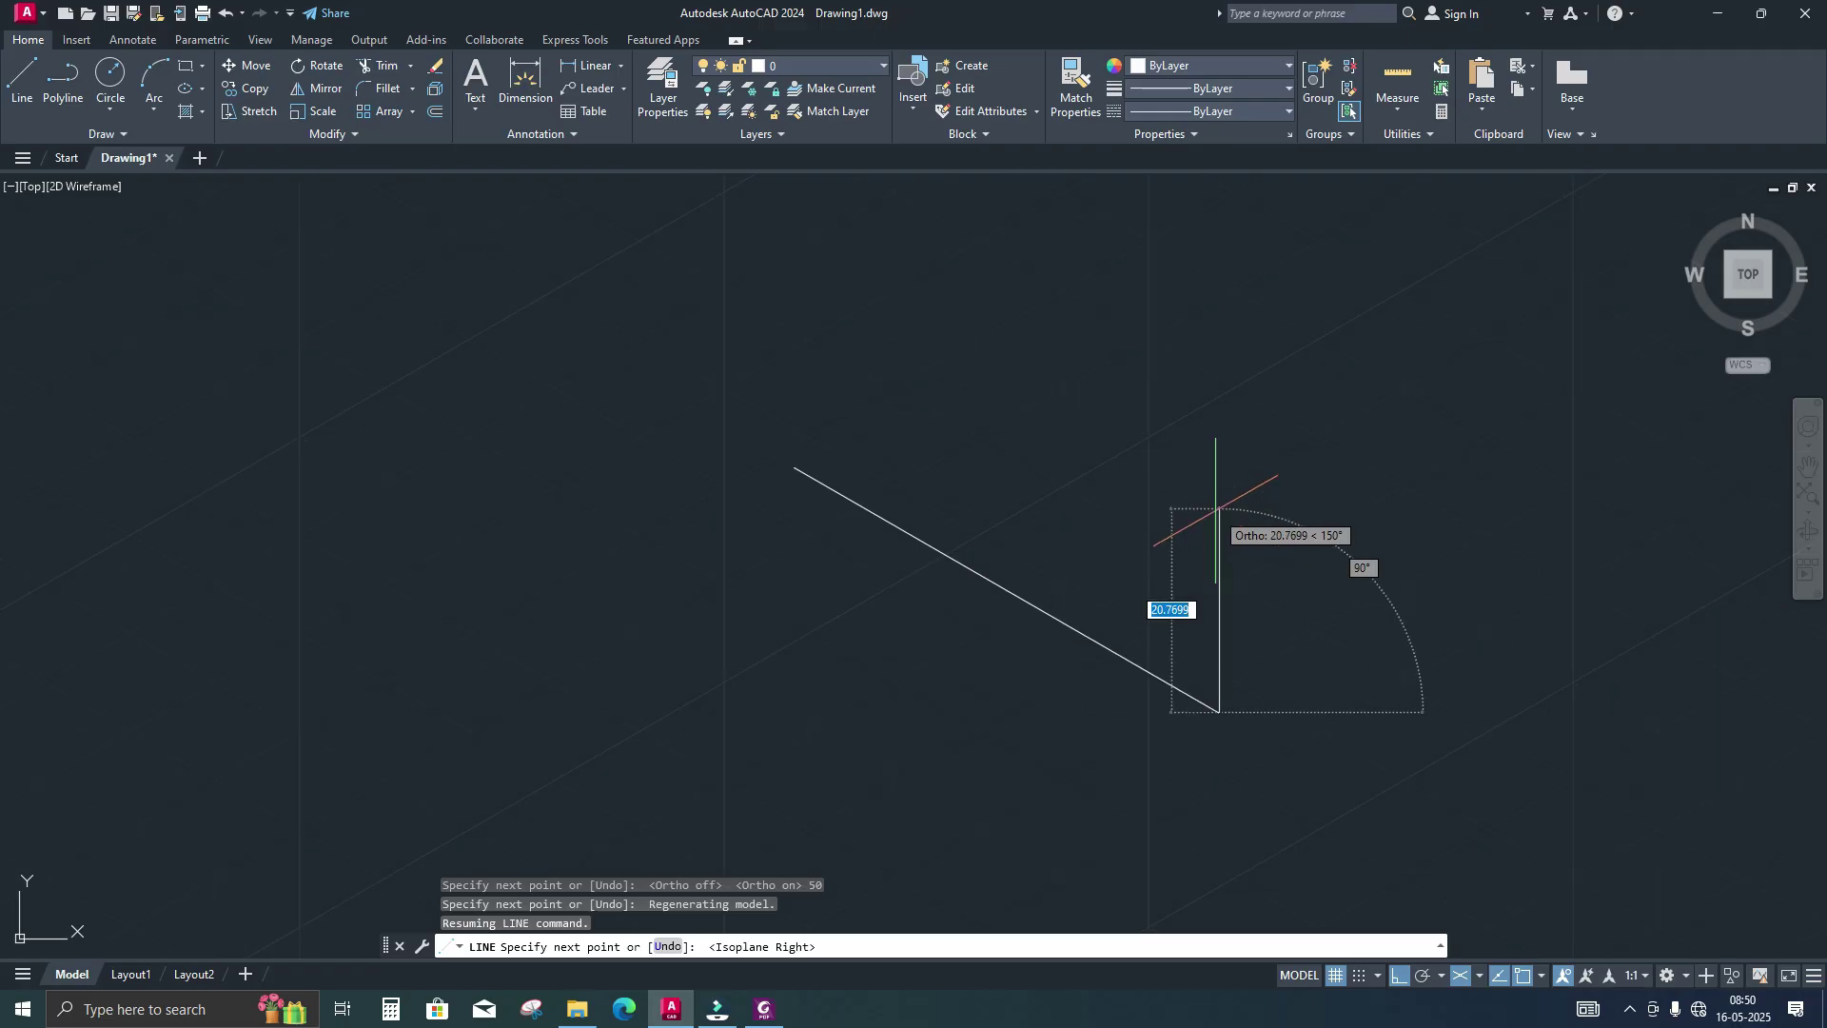
pyautogui.write('10')
pyautogui.press('Return')
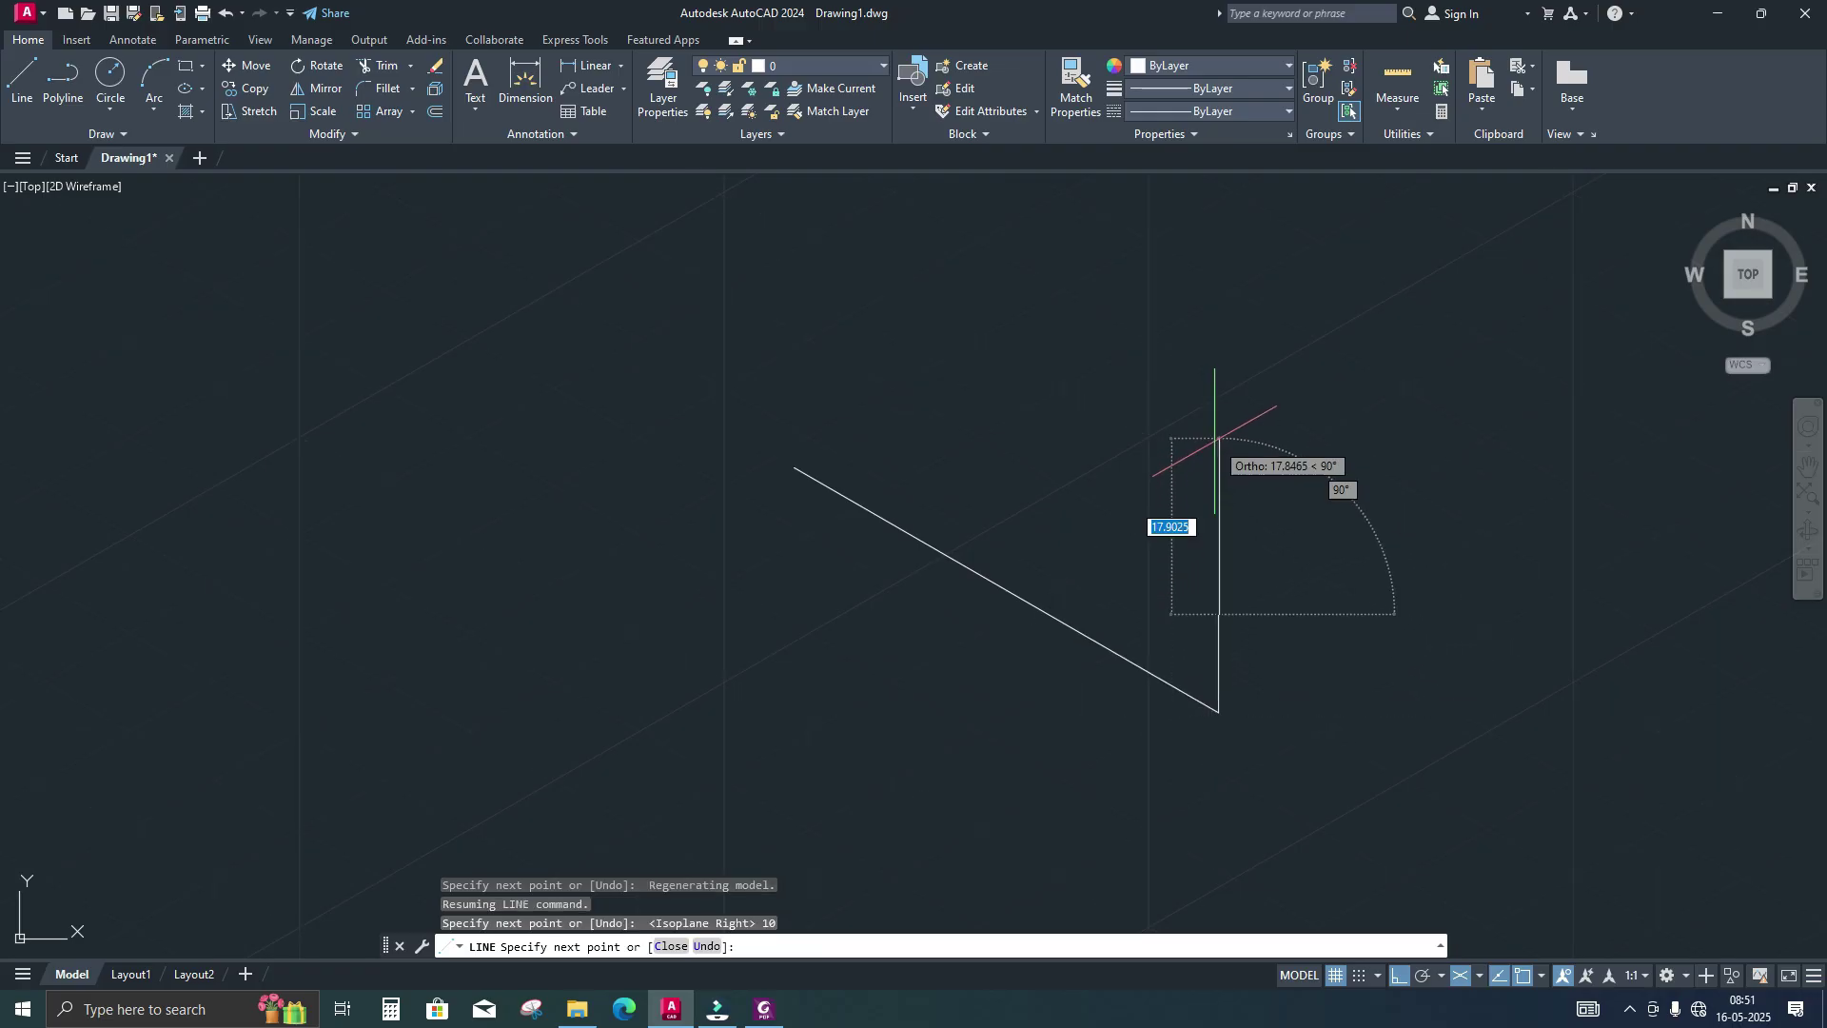
# In the left isoplane, close the base's end face with a 50-unit upper edge at 150° and a 10-unit vertical line down
pyautogui.press('F5')
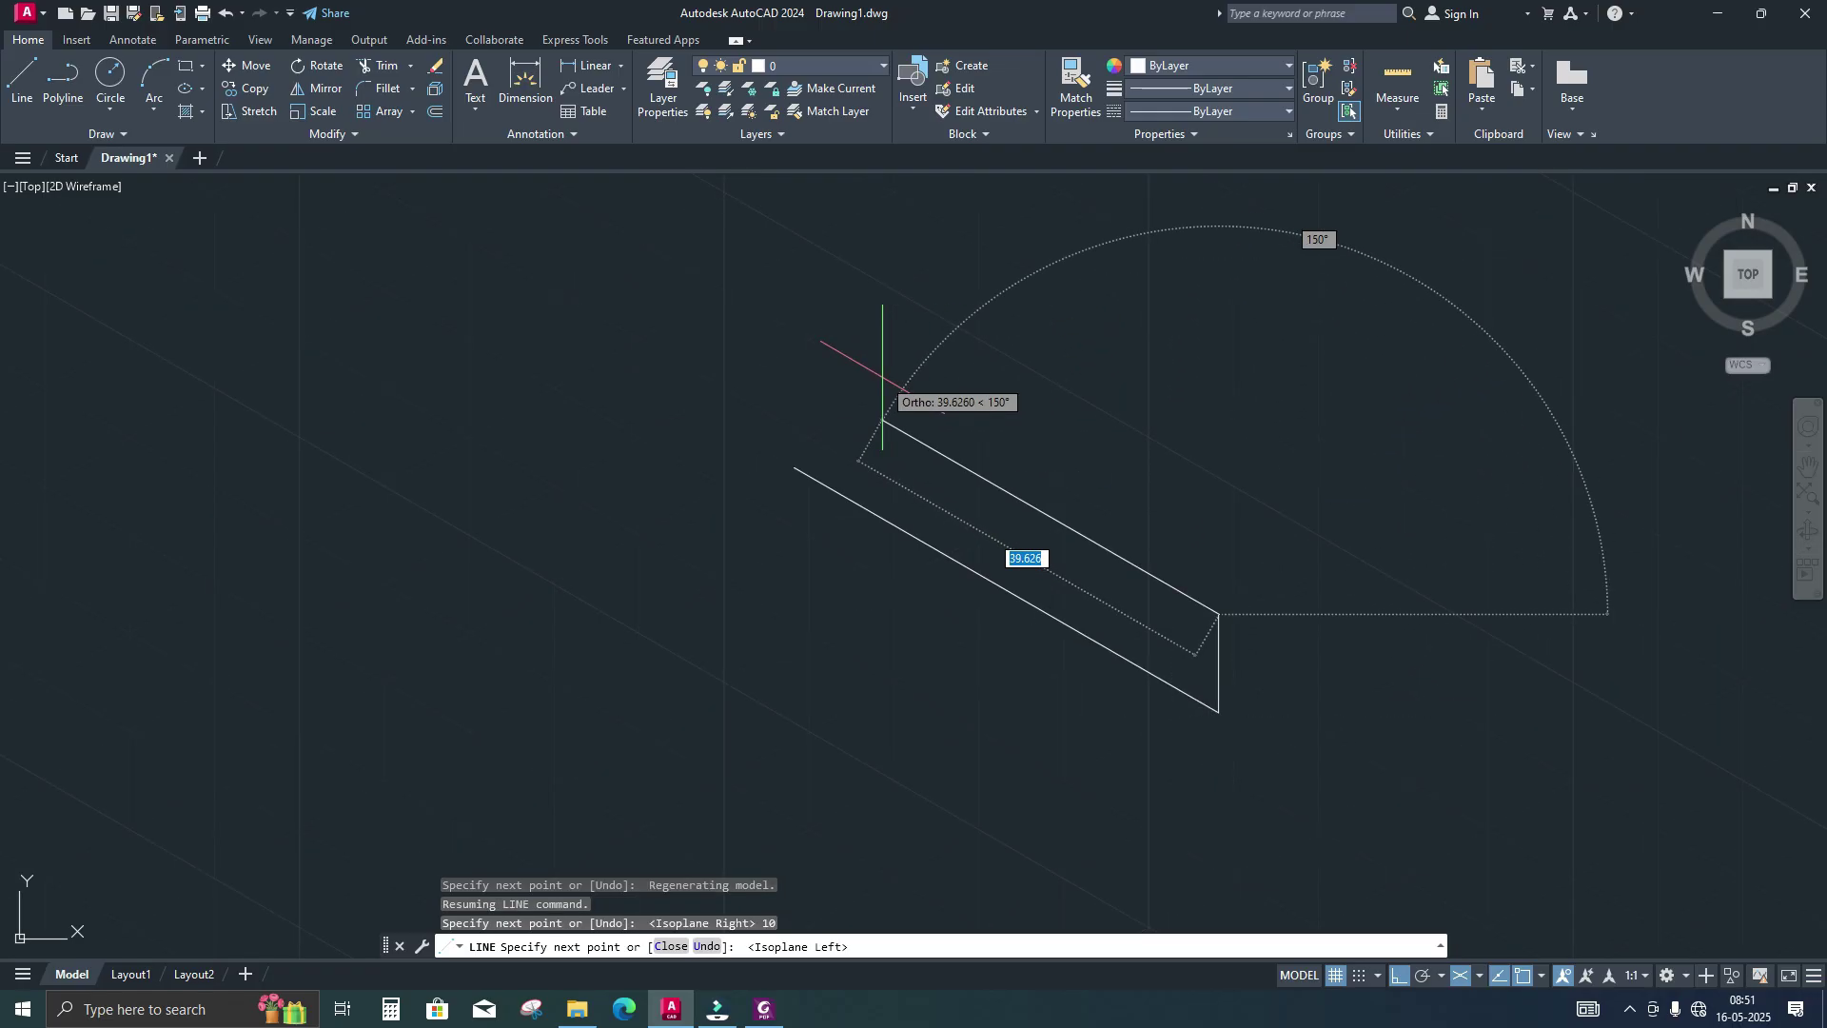
pyautogui.write('50')
pyautogui.press('Return')
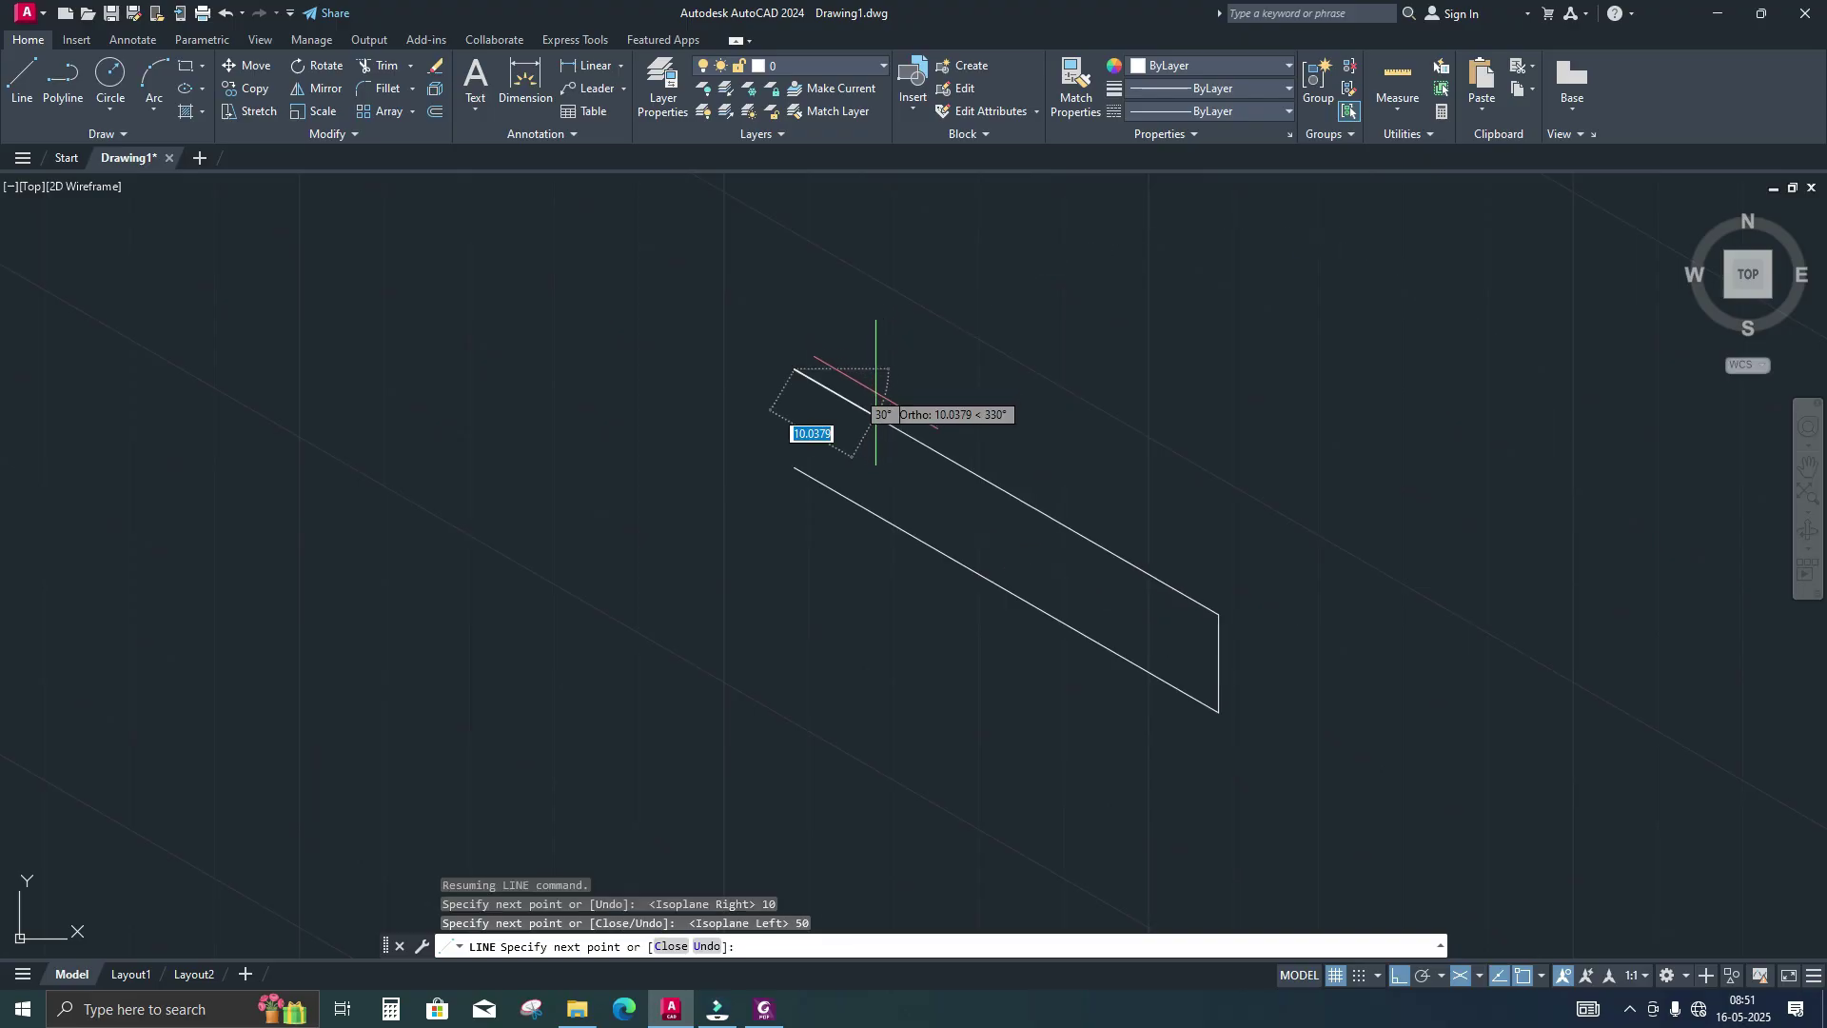
pyautogui.write('10')
pyautogui.press('Return')
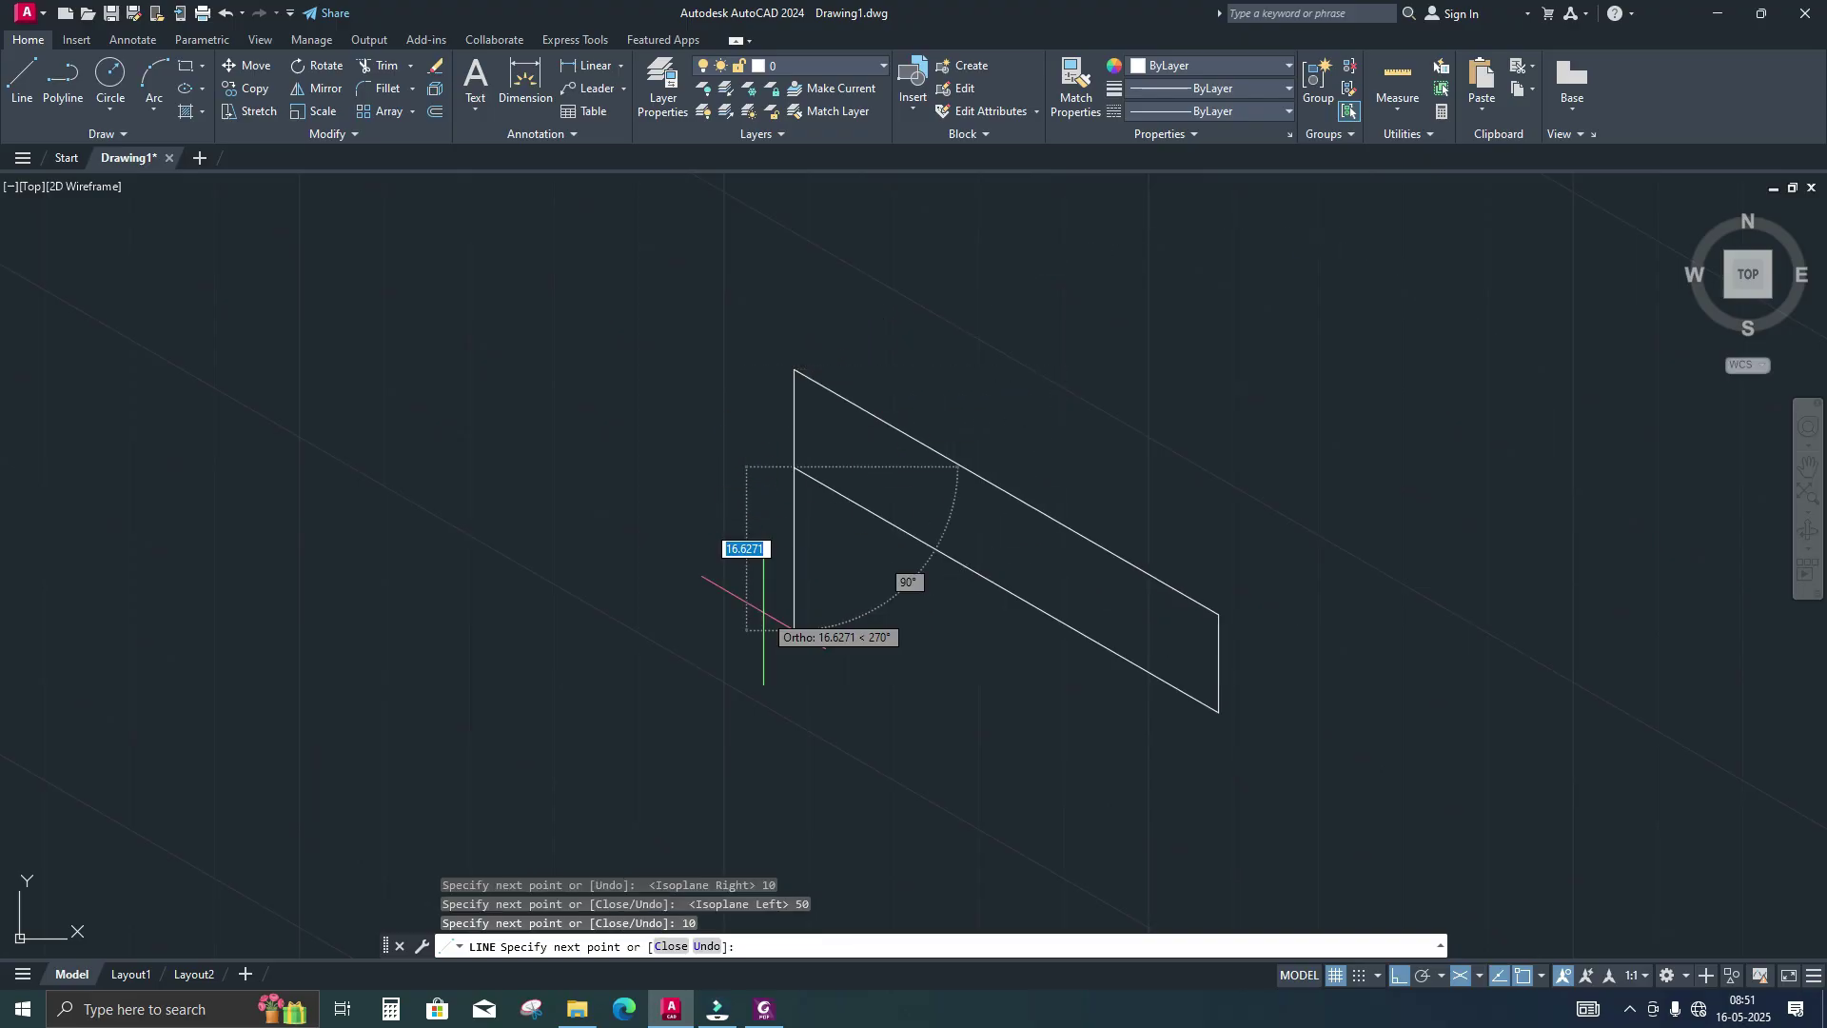
pyautogui.press('Return')
pyautogui.press('Escape')
pyautogui.press('Escape')
# Check drawing 103 in the PDF, and draw a 90-unit line at 30° in the top isoplane from the end face's upper near corner
pyautogui.moveTo(910, 525); pyautogui.dragTo(603, 534, button='middle')
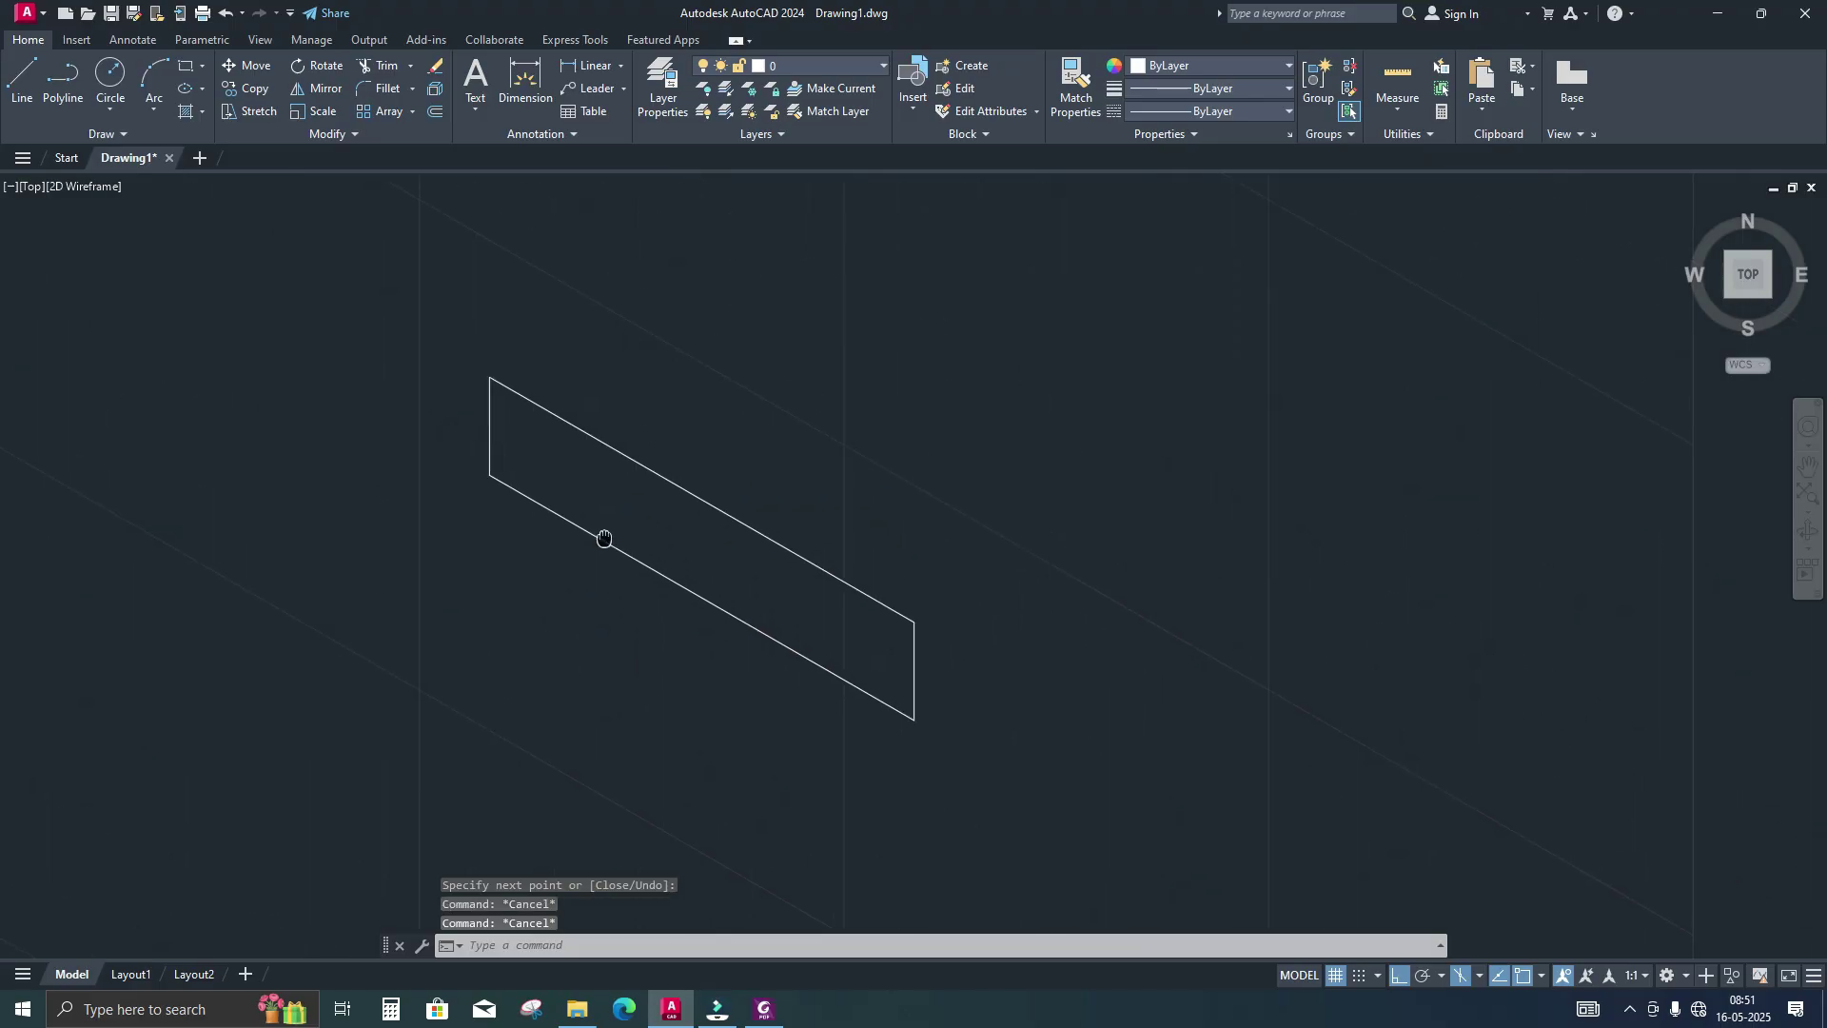
pyautogui.click(764, 1009)
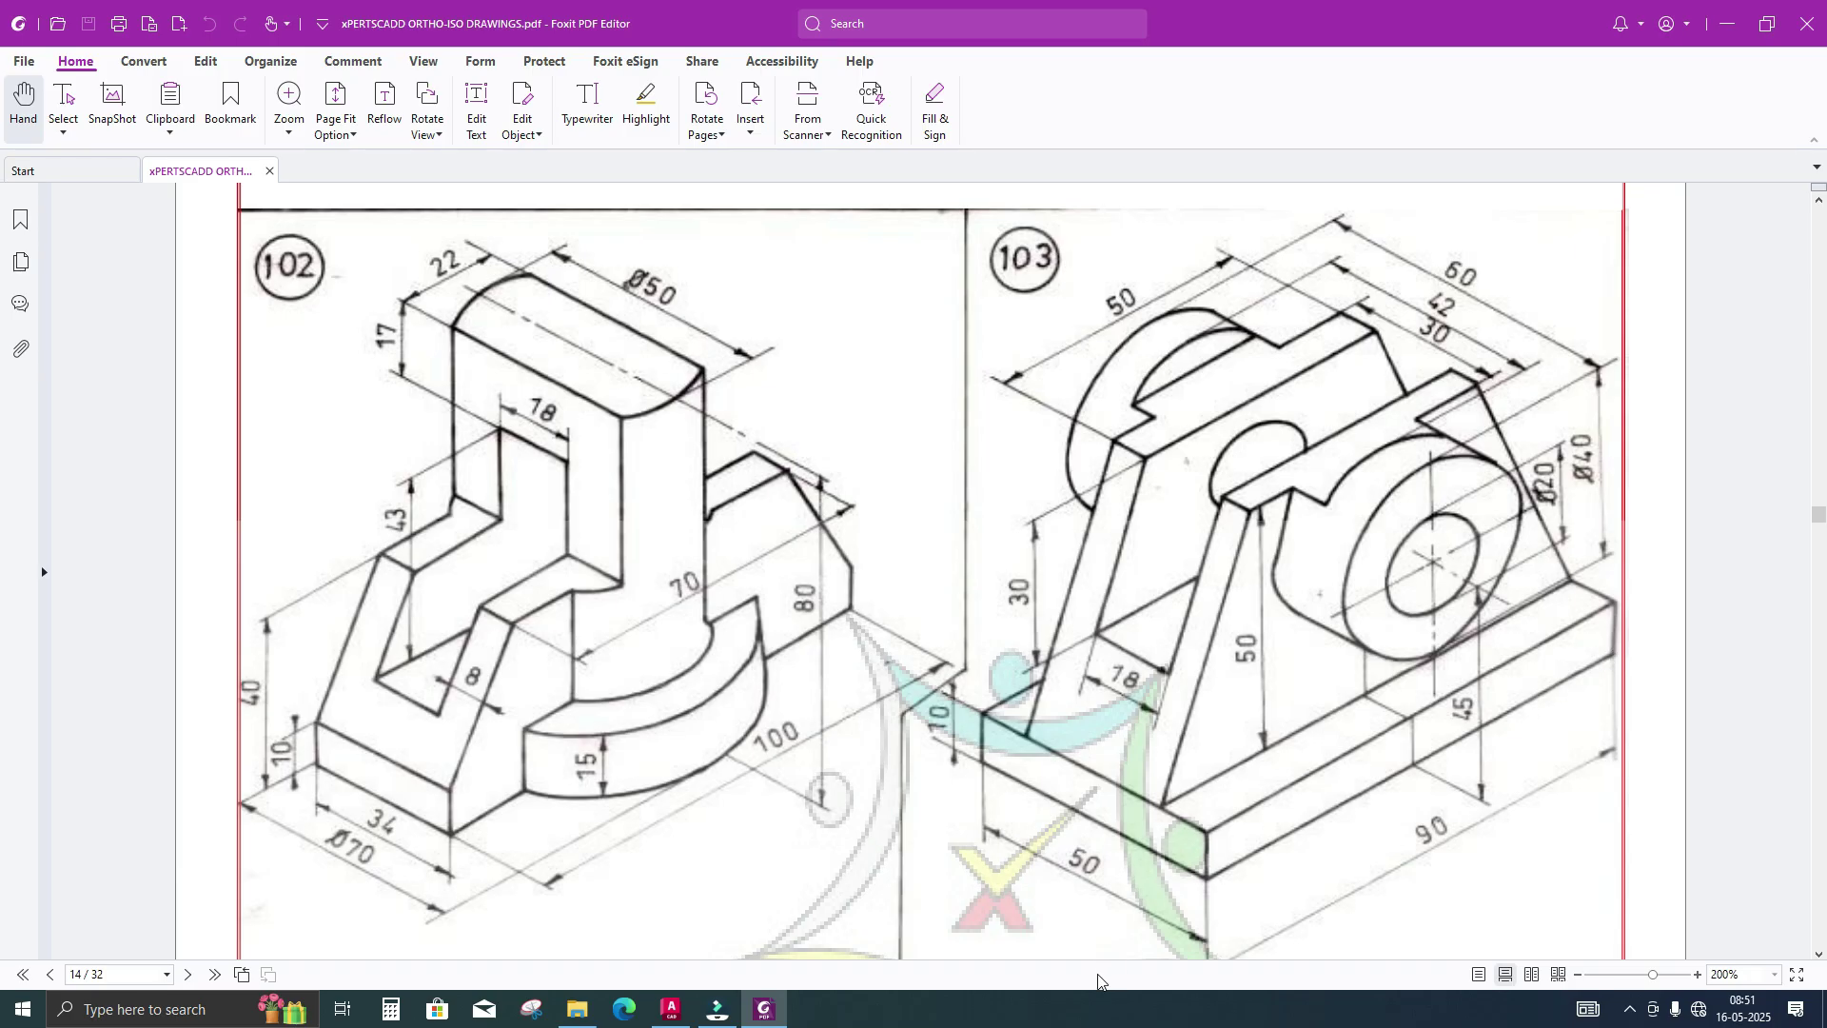
pyautogui.click(671, 1009)
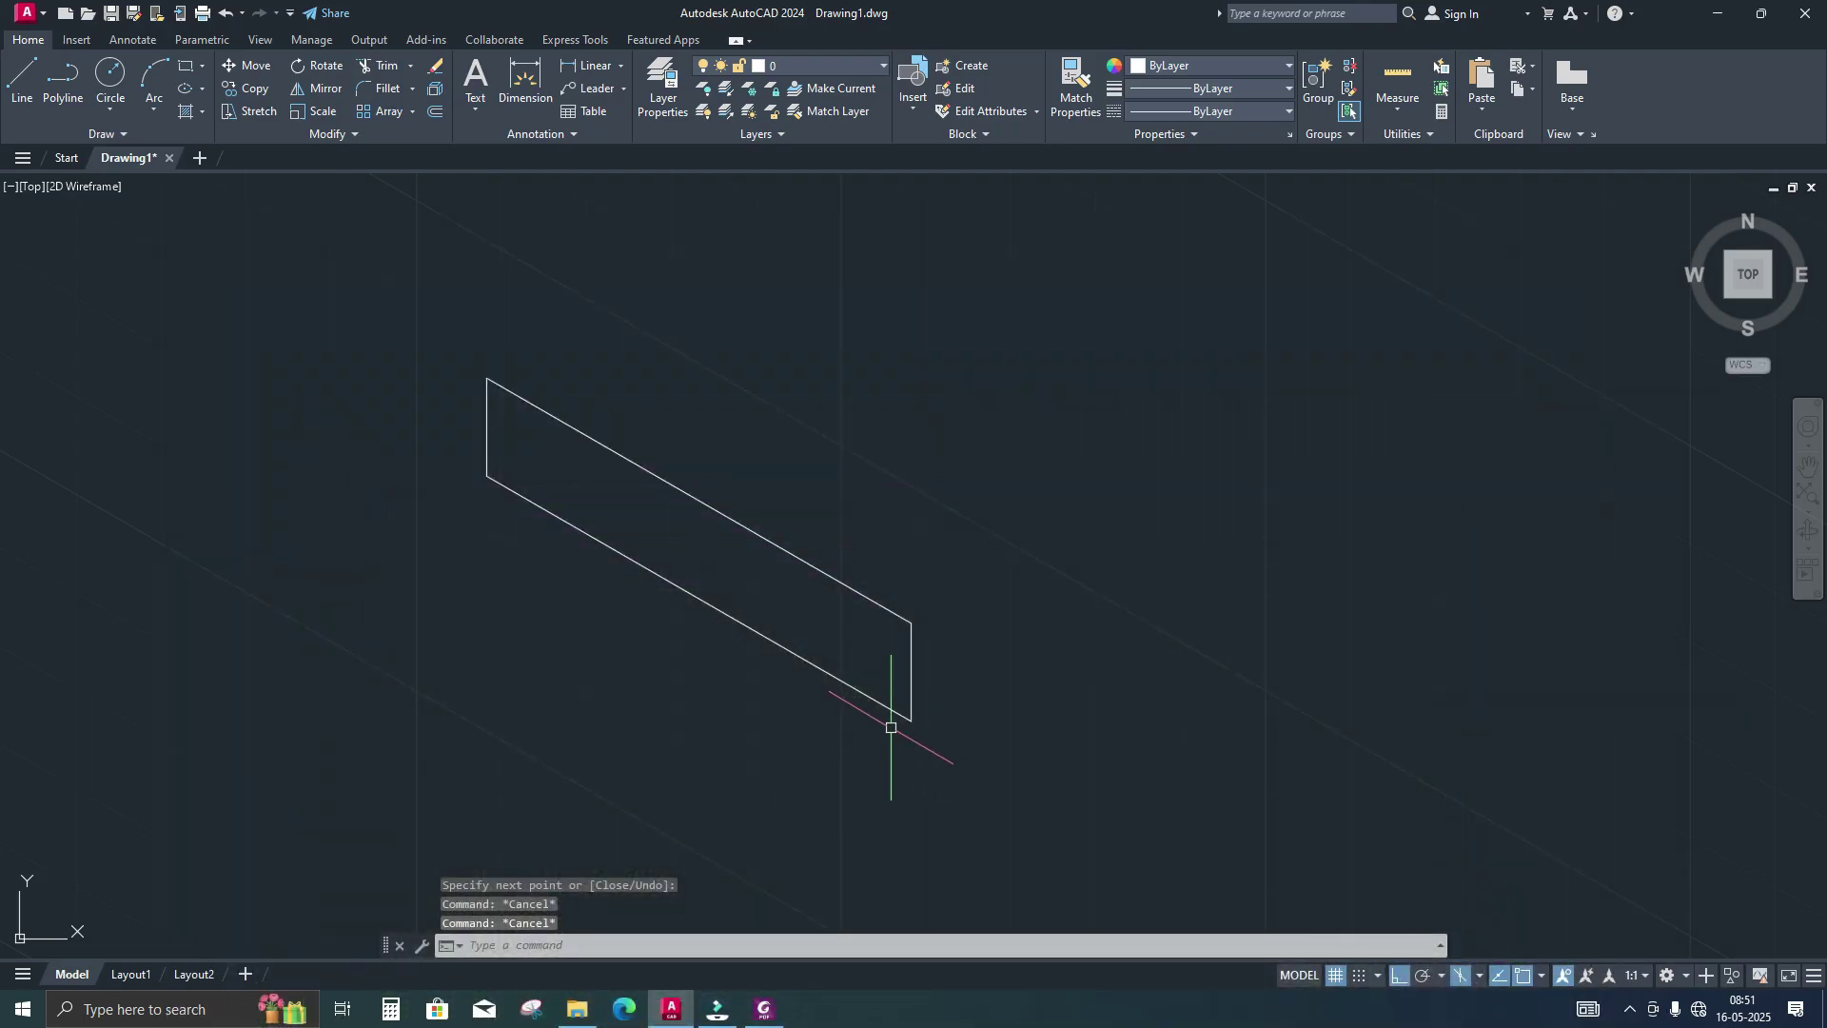
pyautogui.write('l')
pyautogui.press('Return')
pyautogui.click(911, 624)
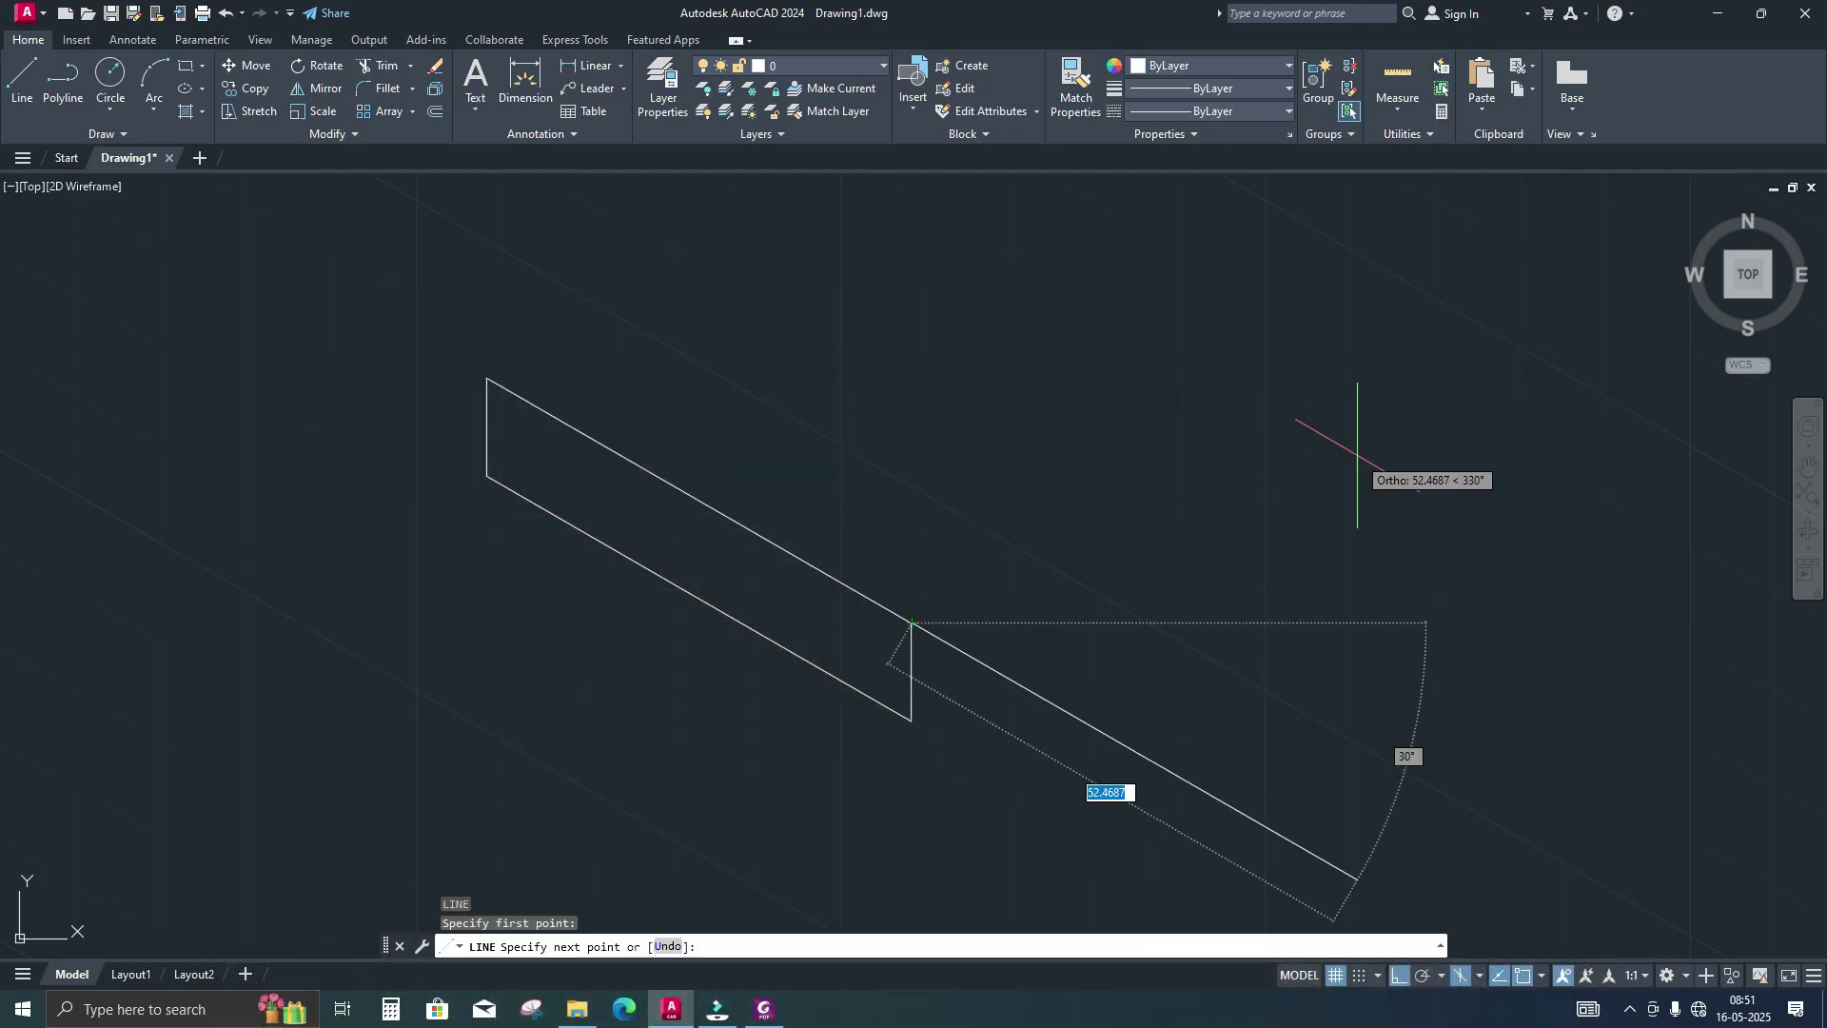
pyautogui.press('F5')
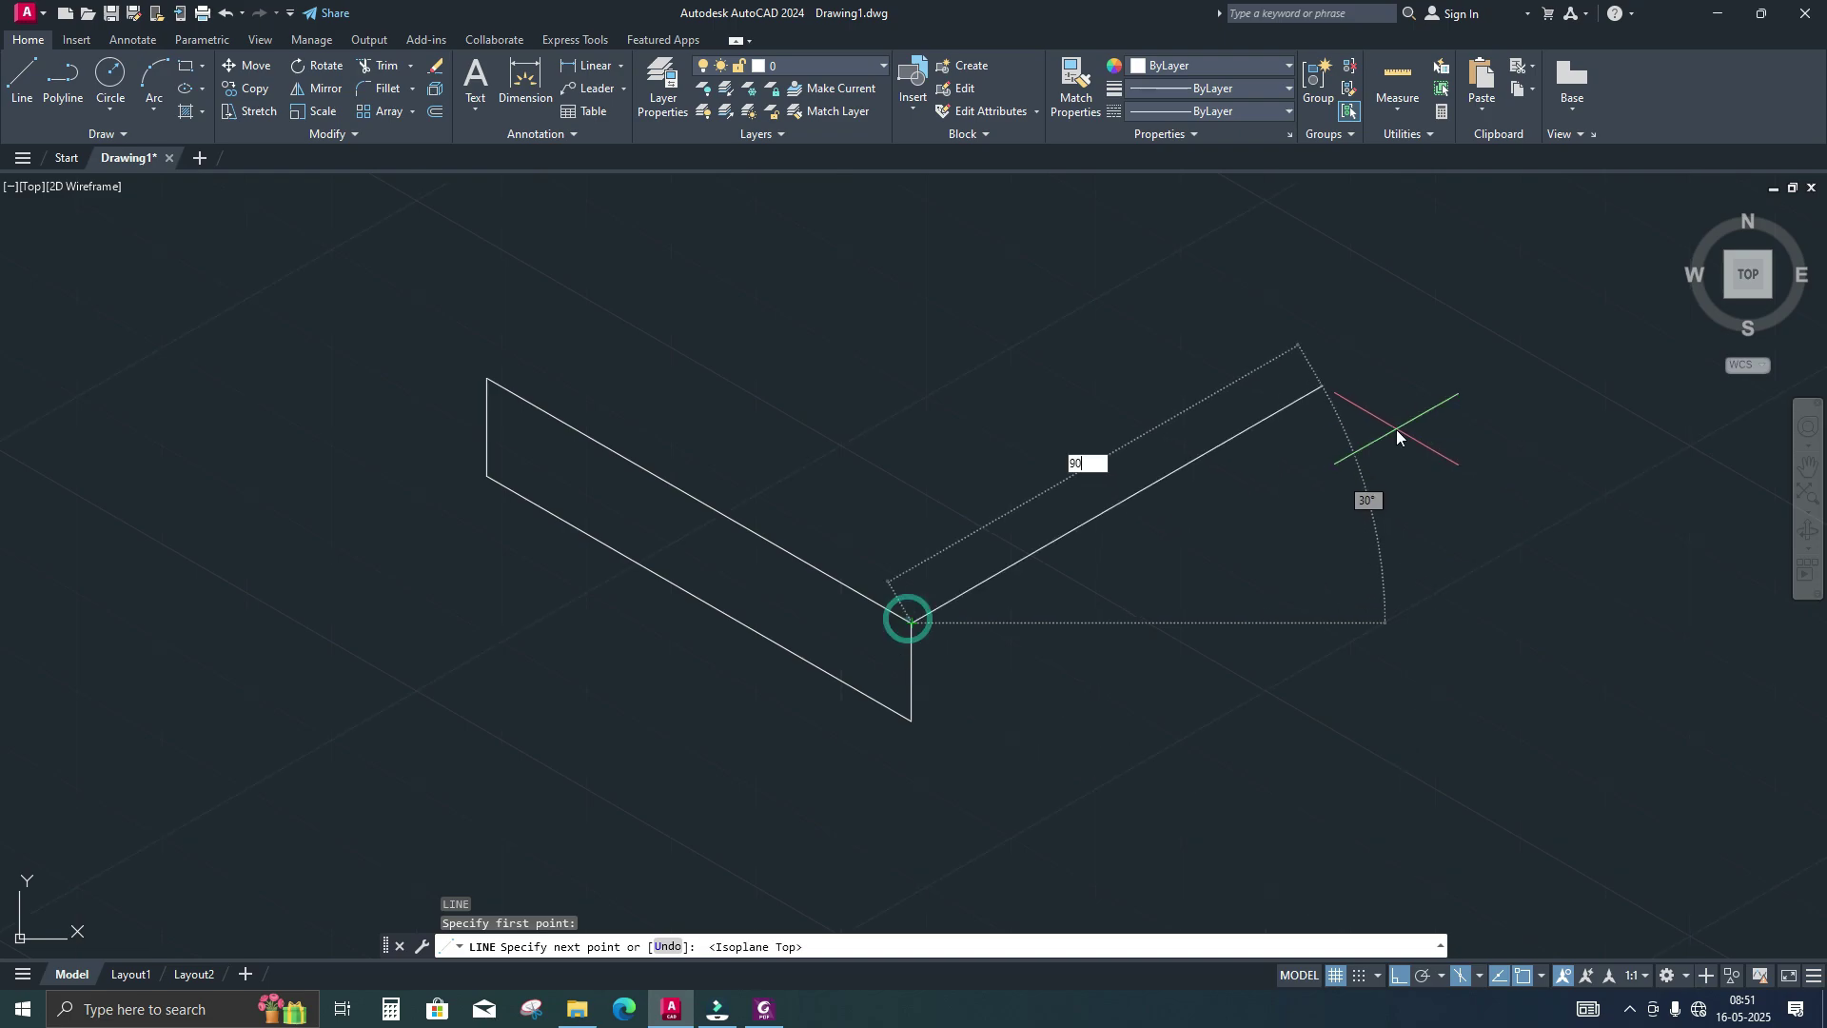
pyautogui.write('90')
pyautogui.press('Return')
pyautogui.scroll(-5, 1396, 430)
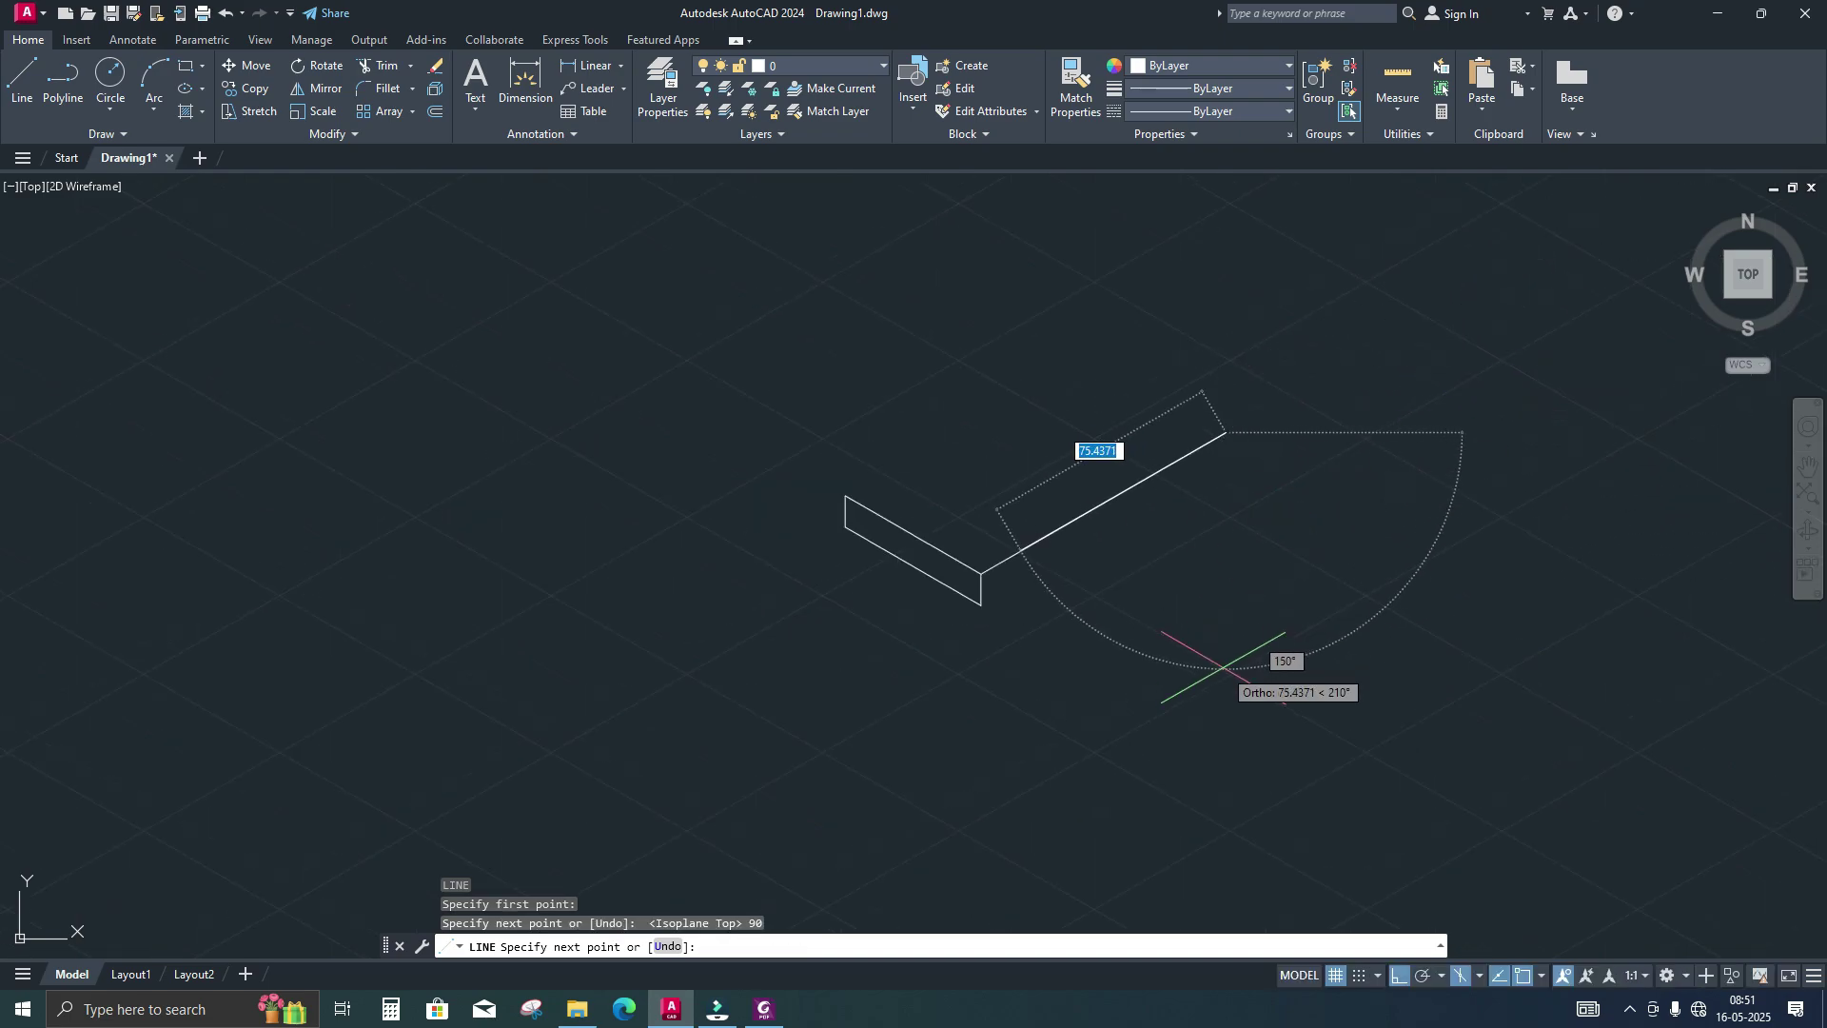
# In the right isoplane, close the base's long side face with a 10-unit vertical line down and a 90-unit lower edge at 210°
pyautogui.press('F5')
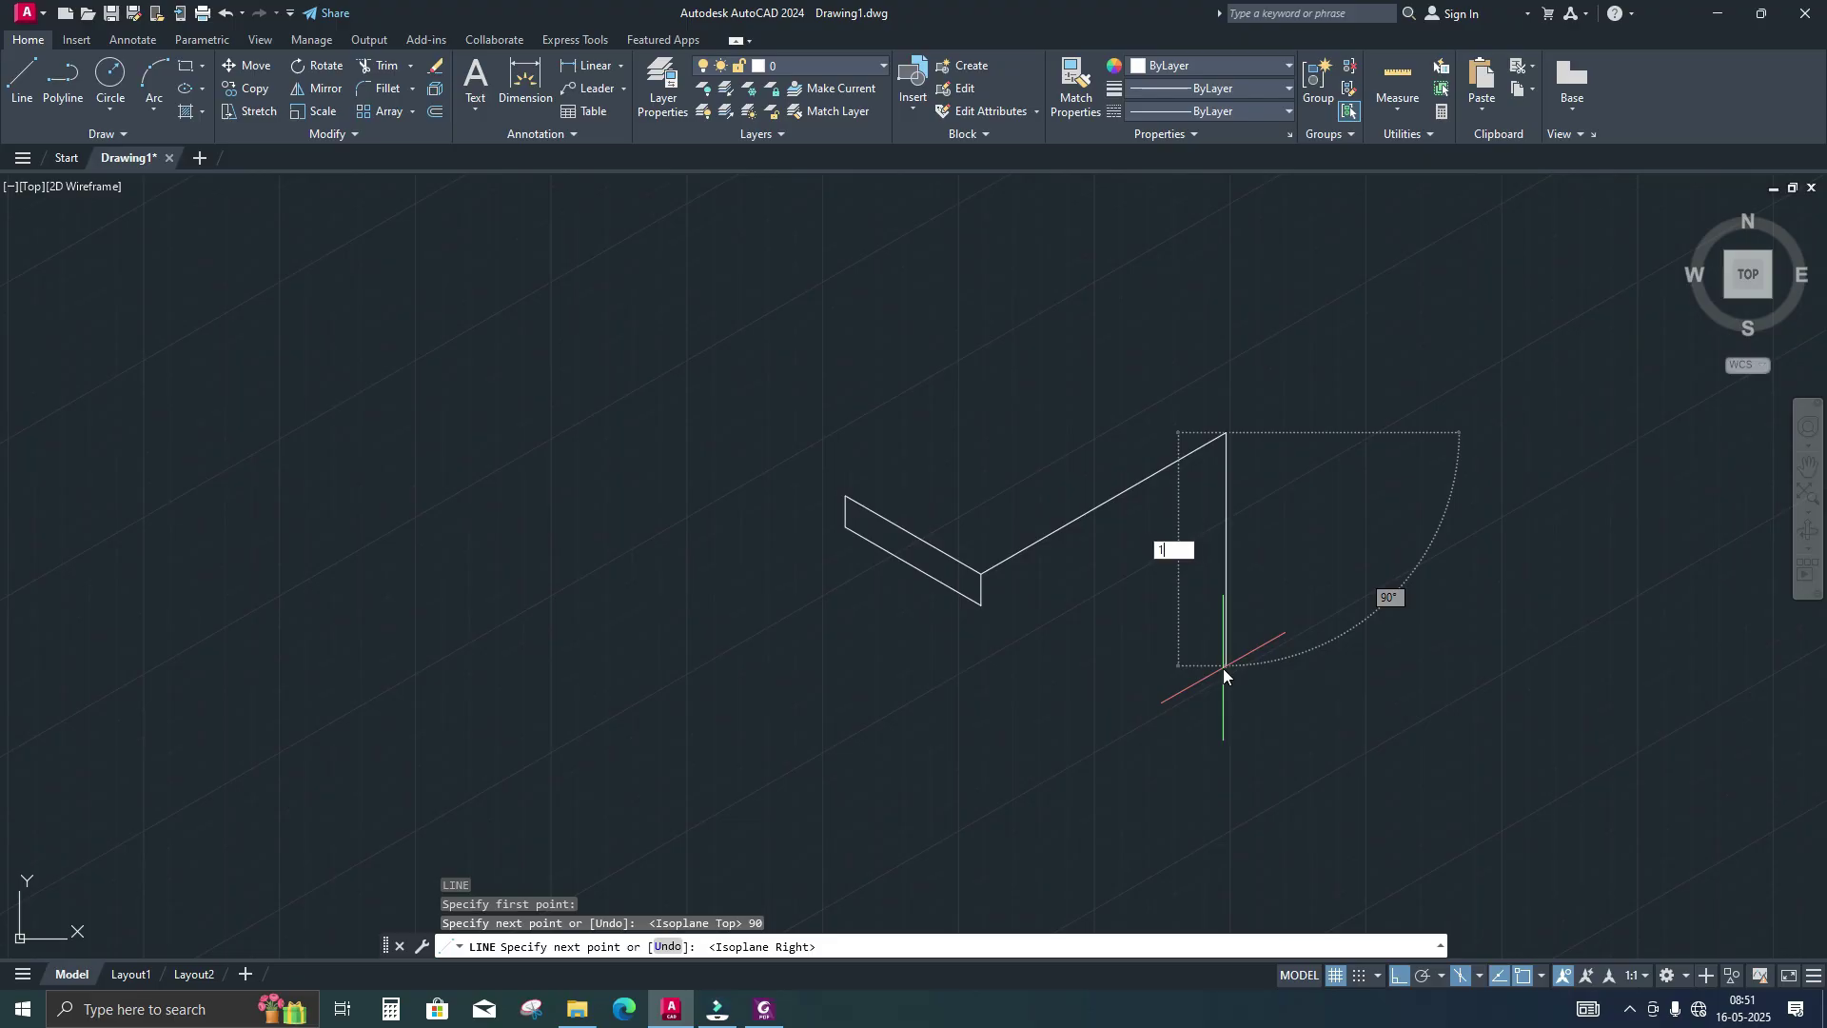
pyautogui.write('10')
pyautogui.press('Return')
pyautogui.write('90')
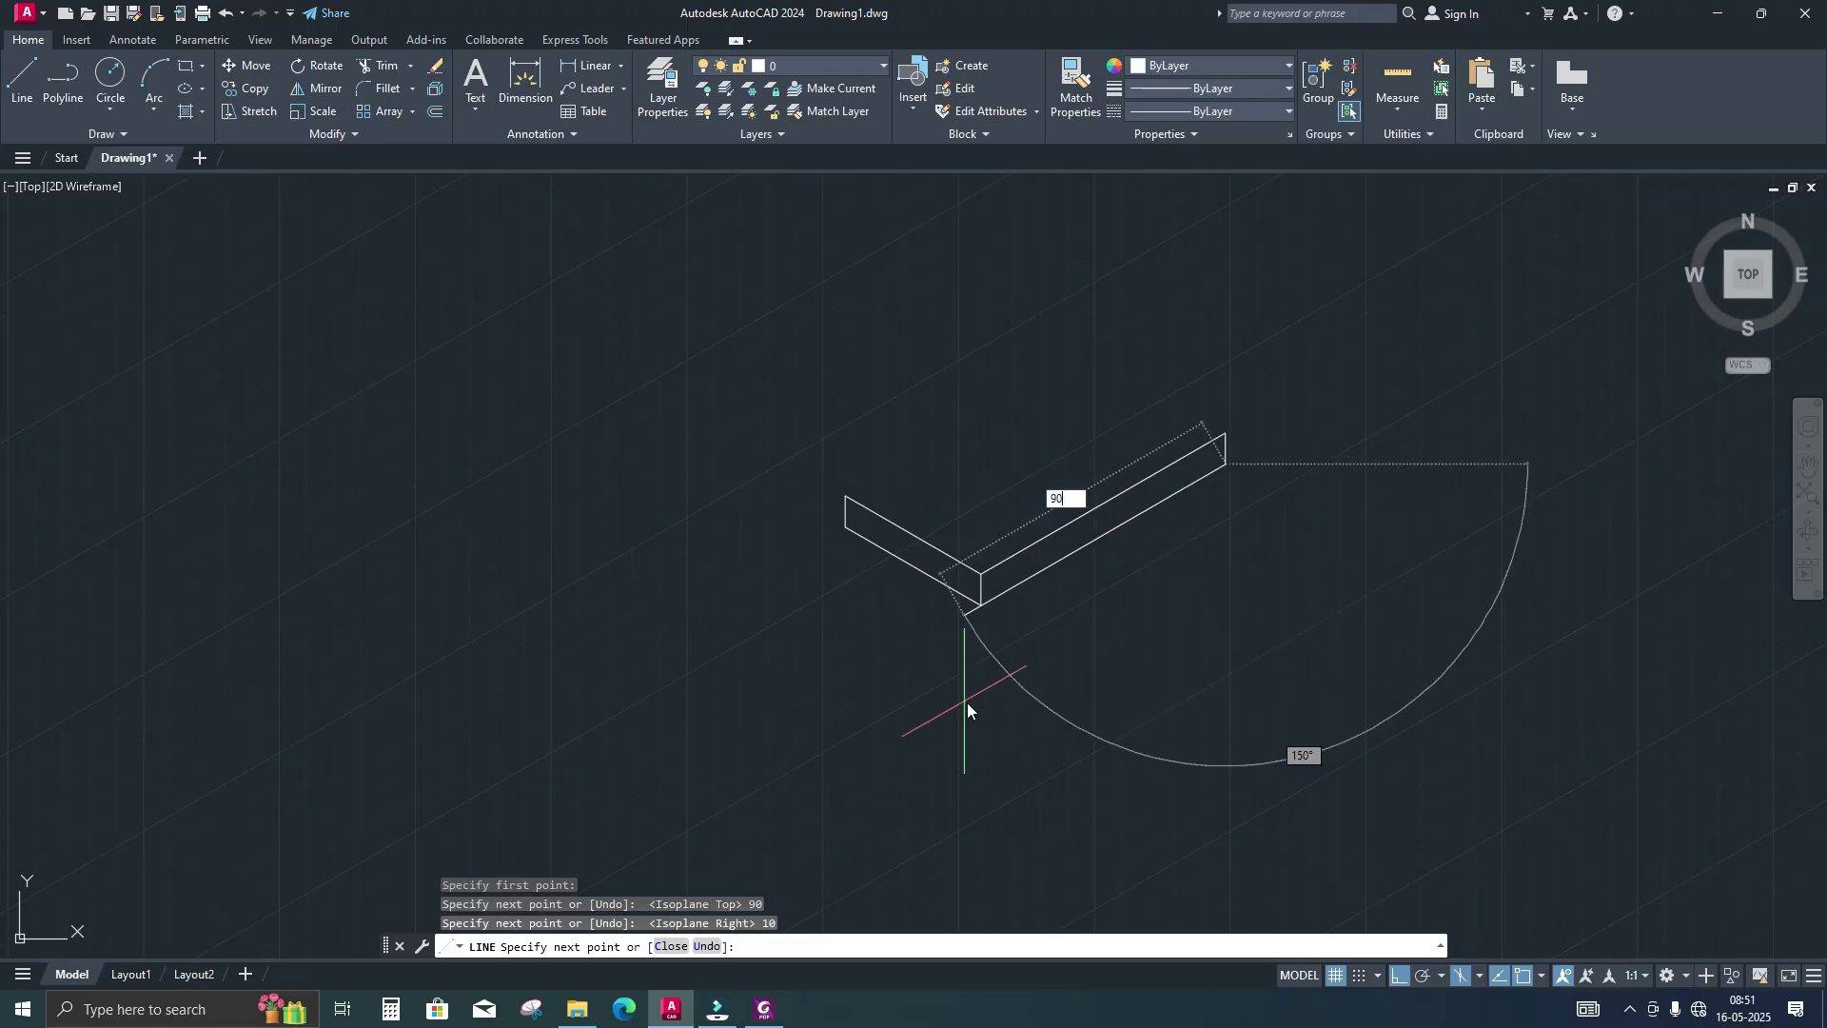
pyautogui.press('Return')
pyautogui.press('Escape')
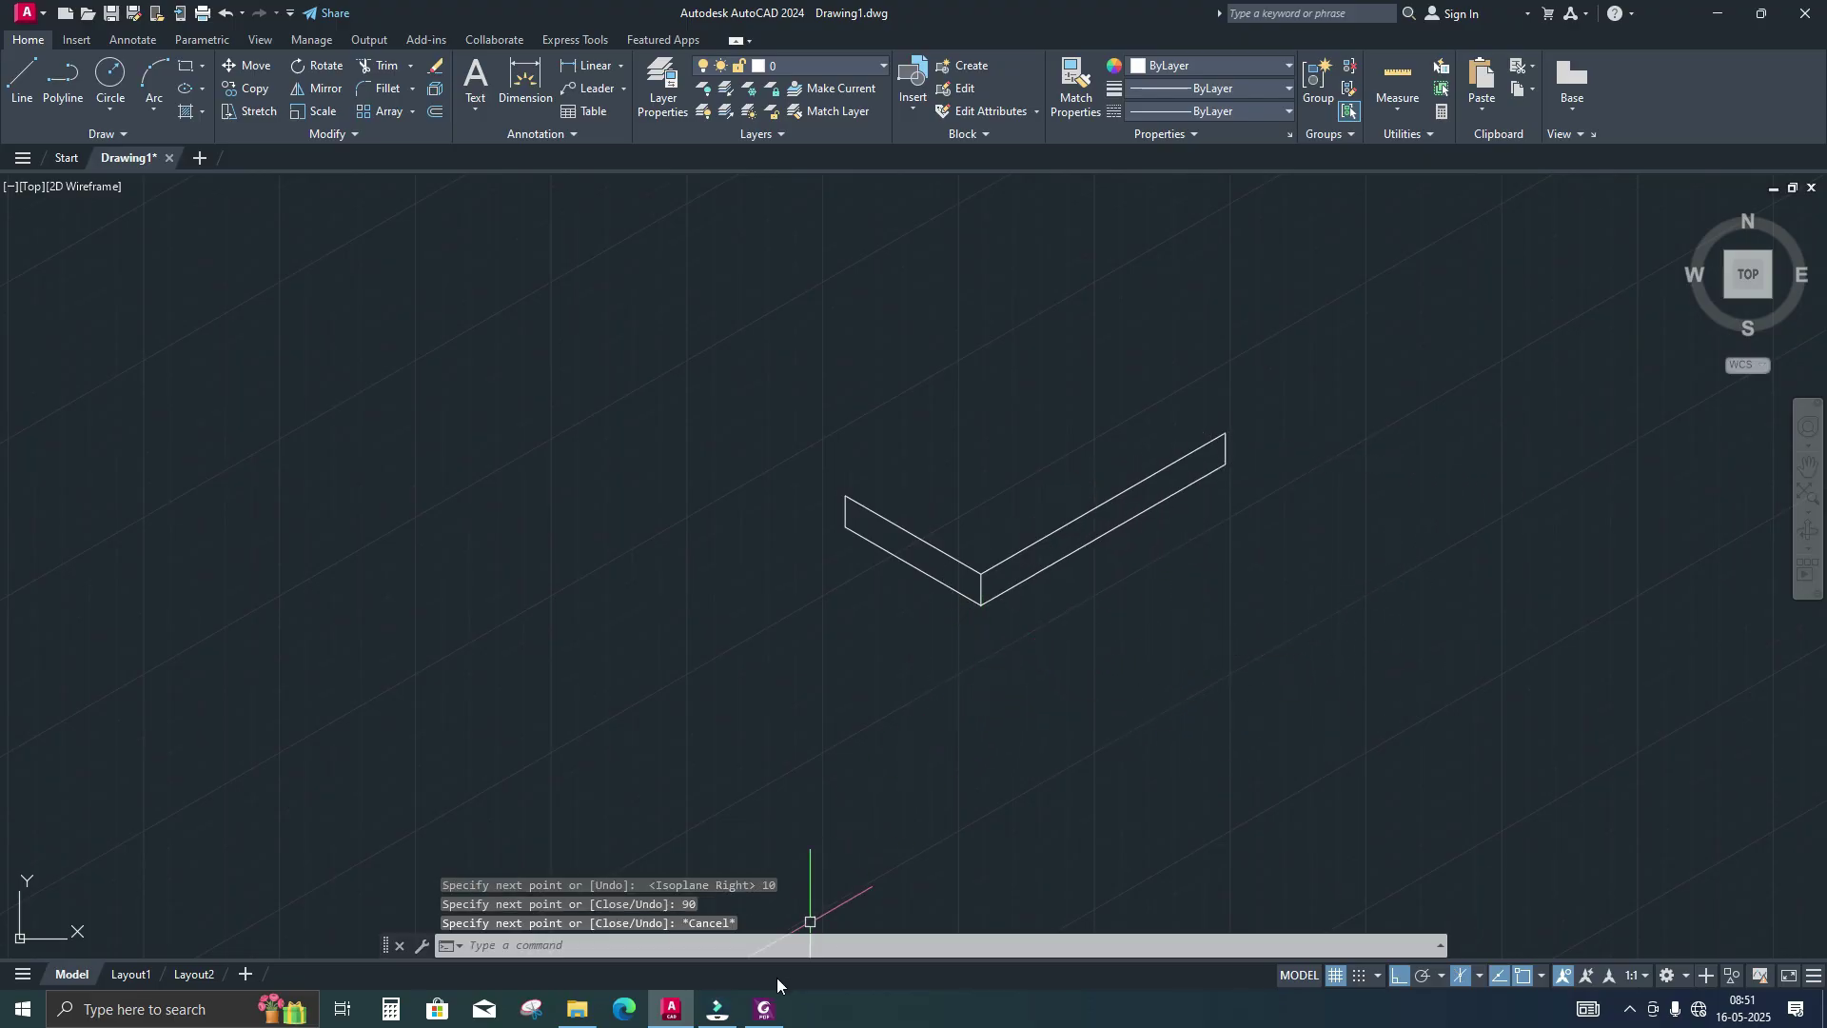
# Check drawing 103 in the PDF, and complete the base's top face with a 50-unit edge at 150° and a 90-unit edge at 210°
pyautogui.click(764, 1009)
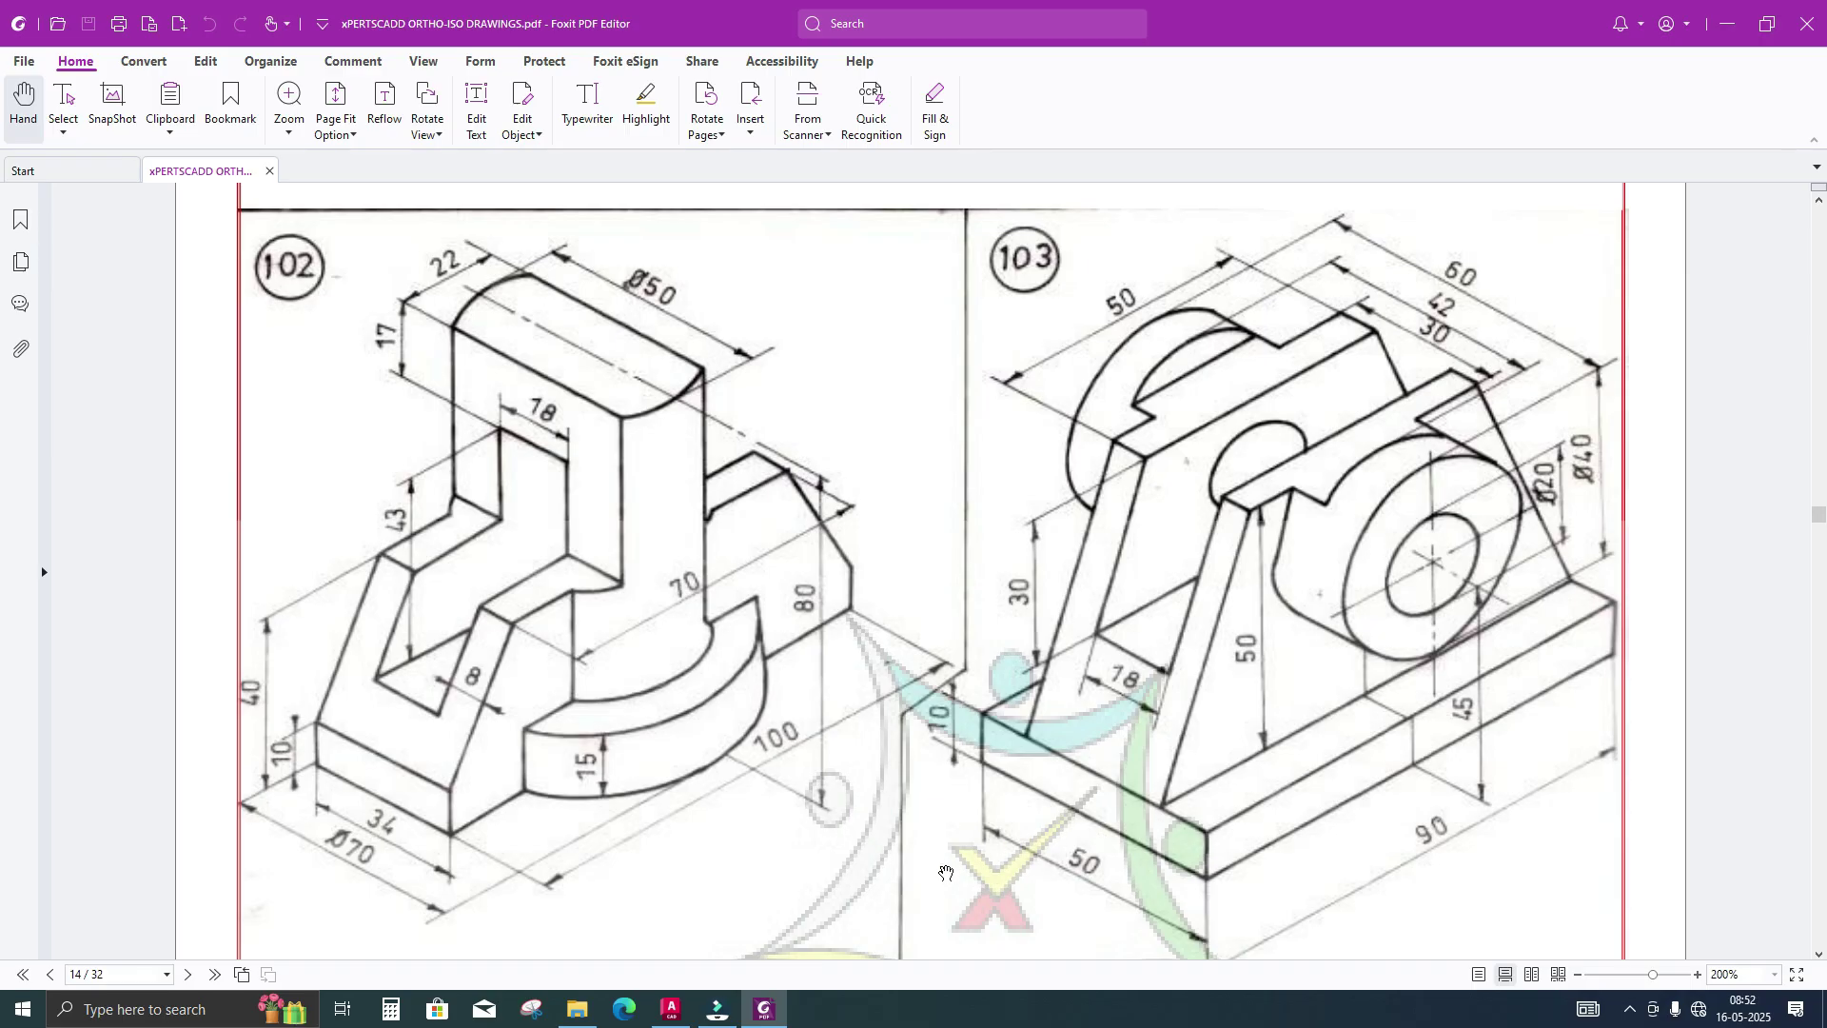
pyautogui.click(780, 1007)
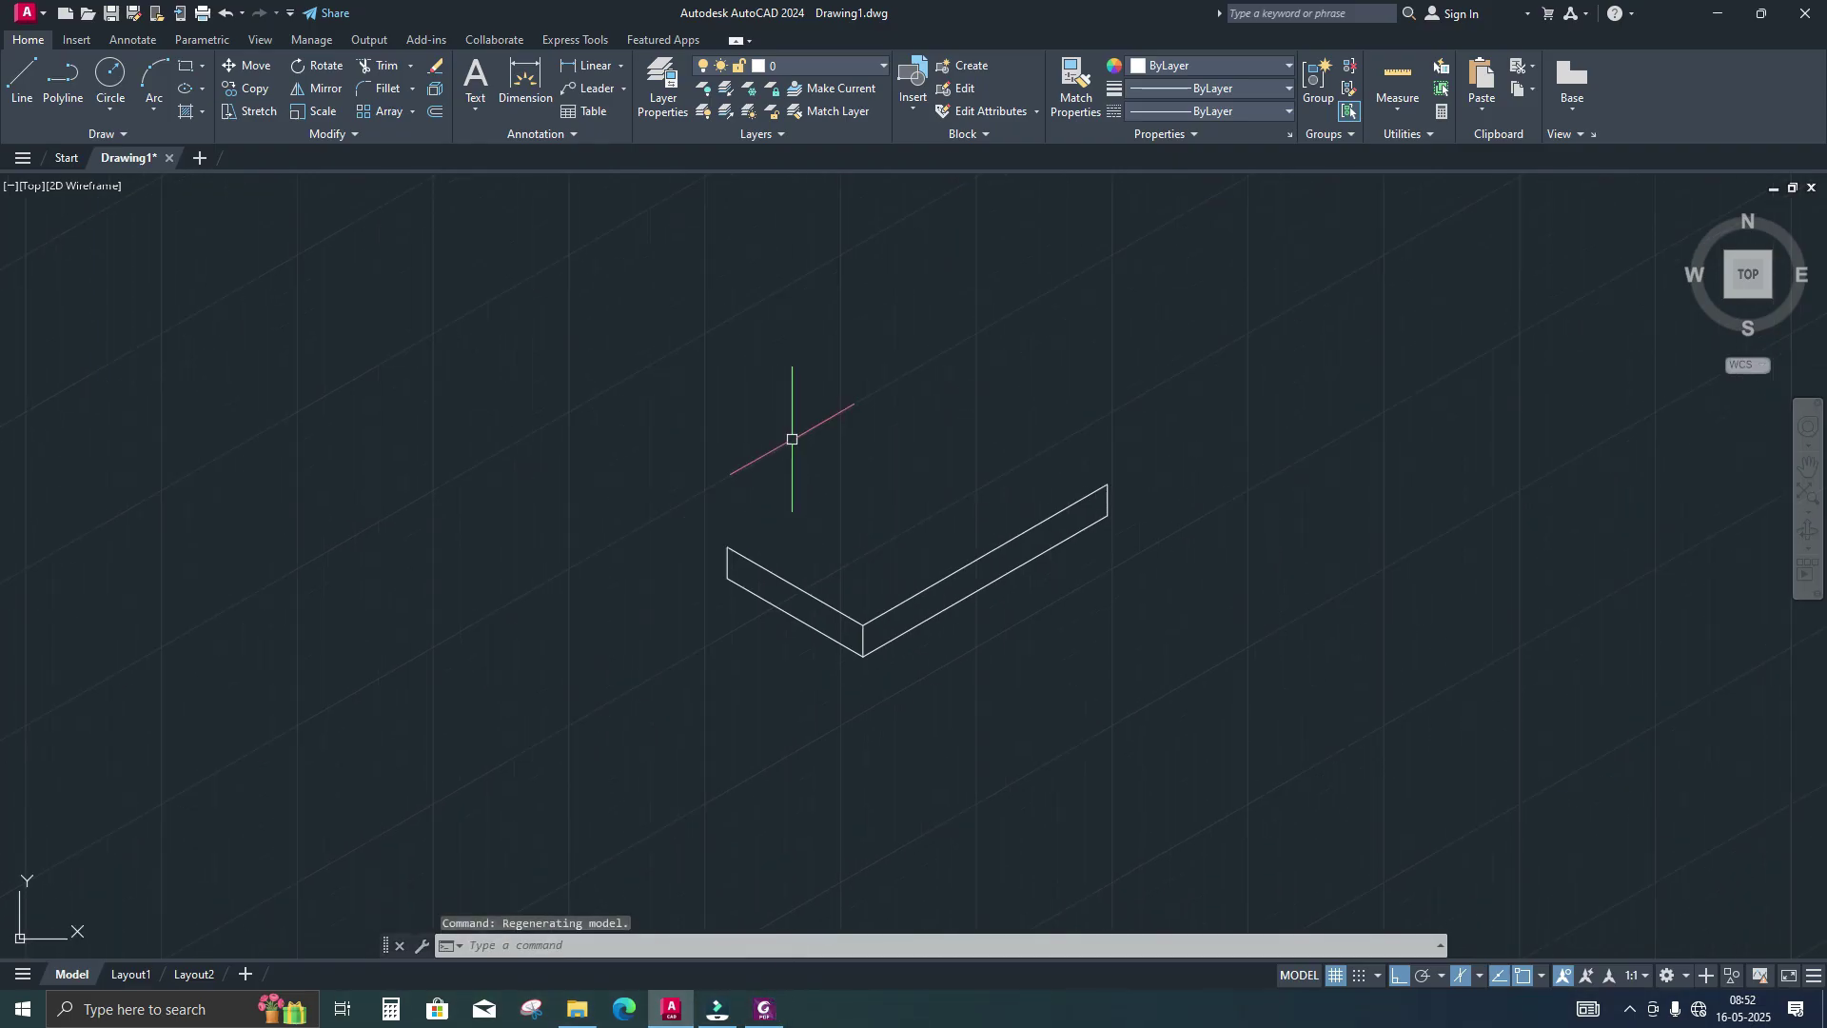
pyautogui.write('l')
pyautogui.press('Return')
pyautogui.click(1107, 485)
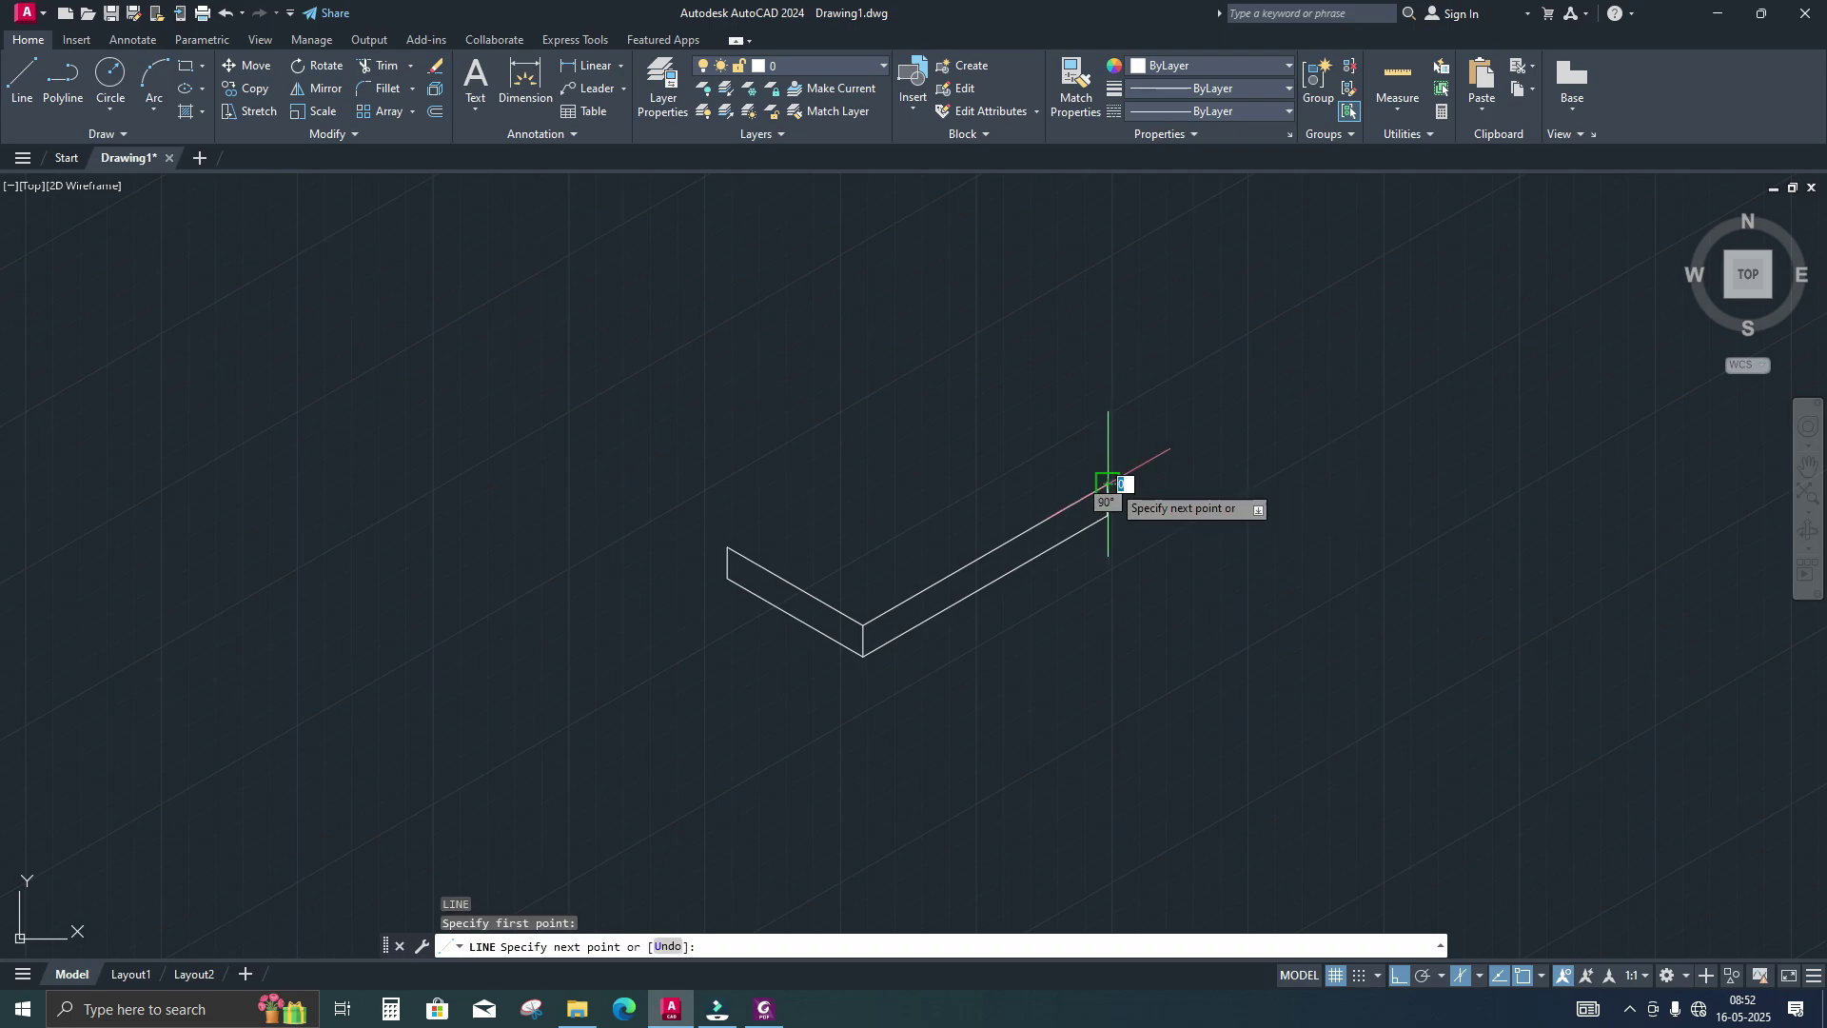
pyautogui.press('F5')
pyautogui.write('50')
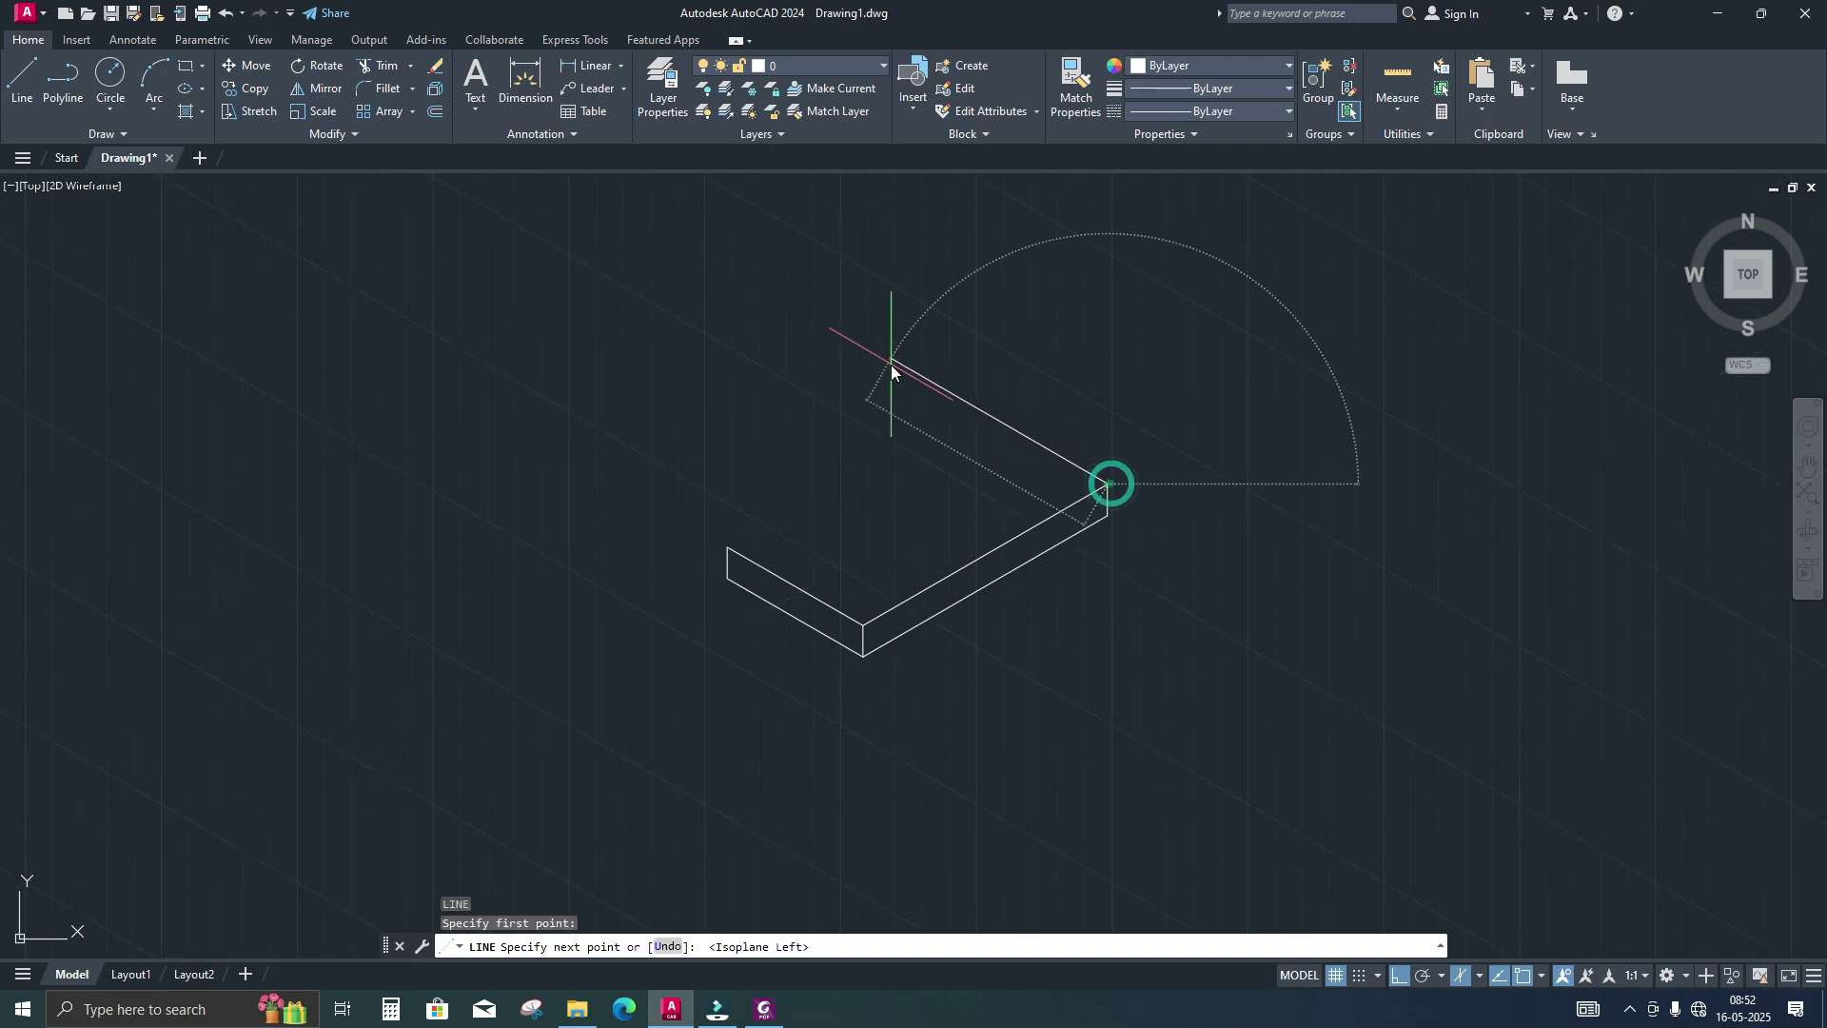
pyautogui.press('Return')
pyautogui.press('F5')
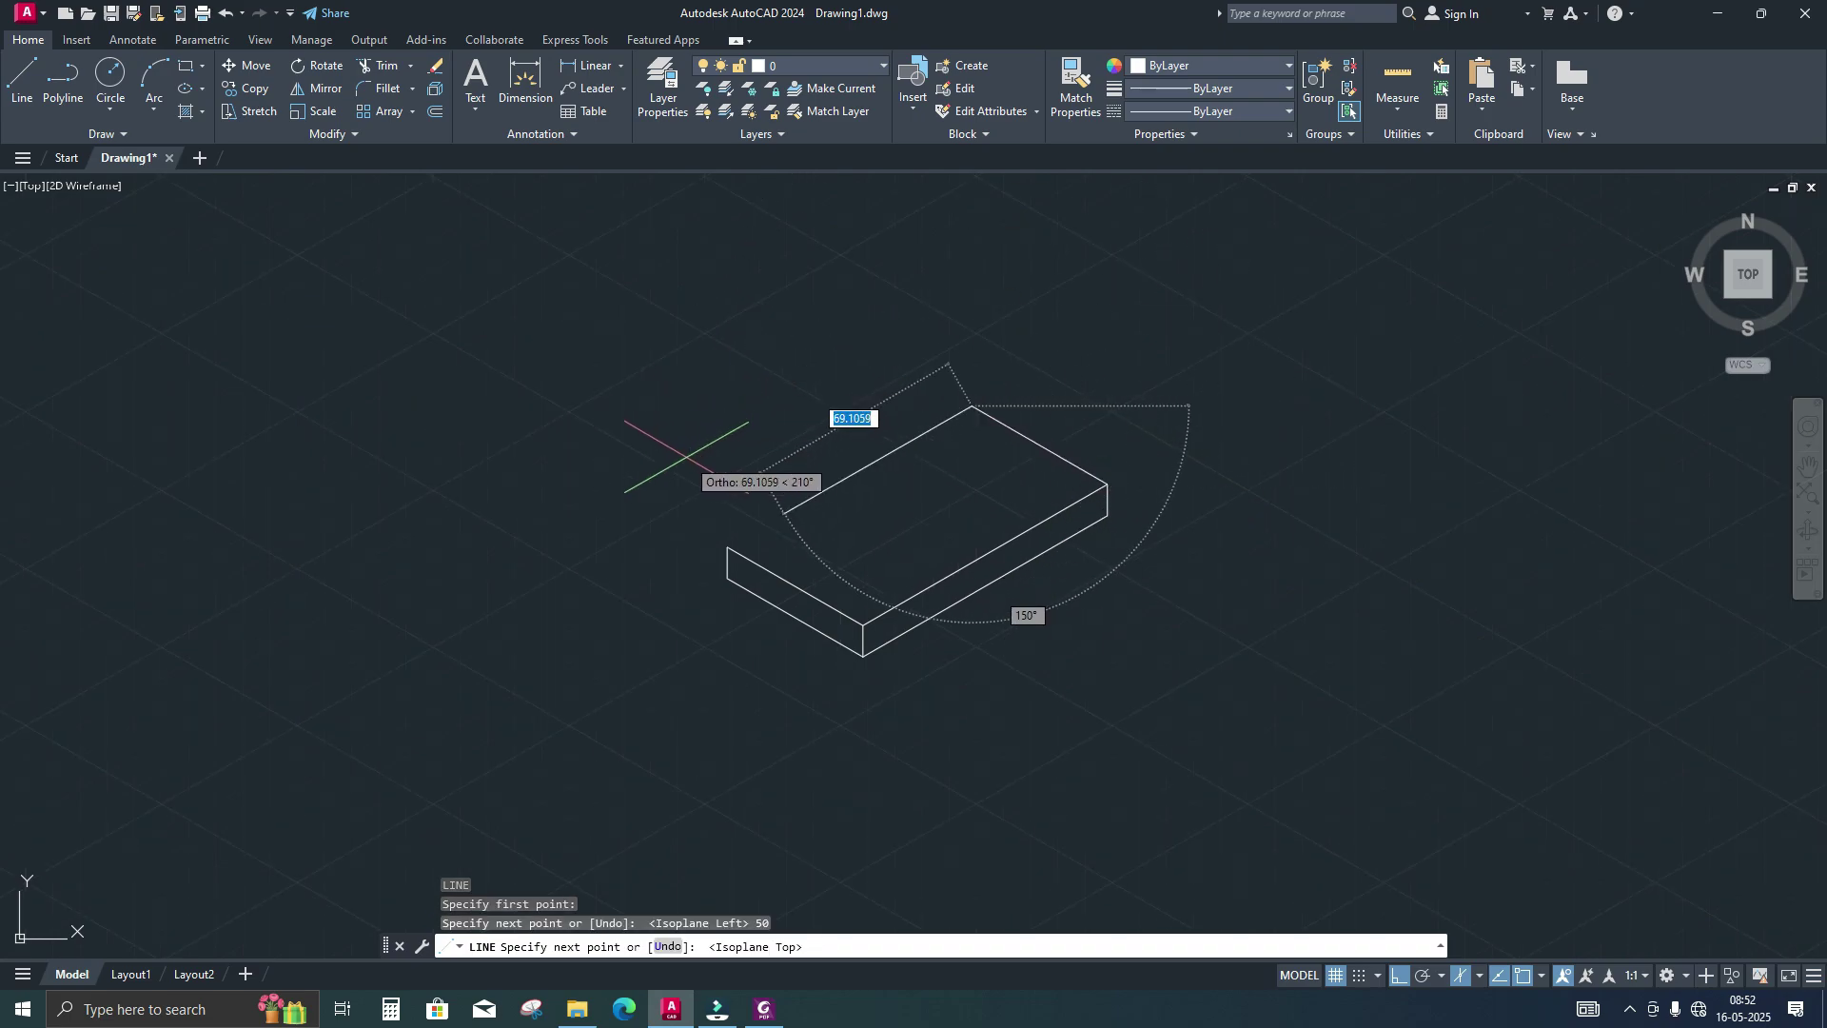
pyautogui.write('90')
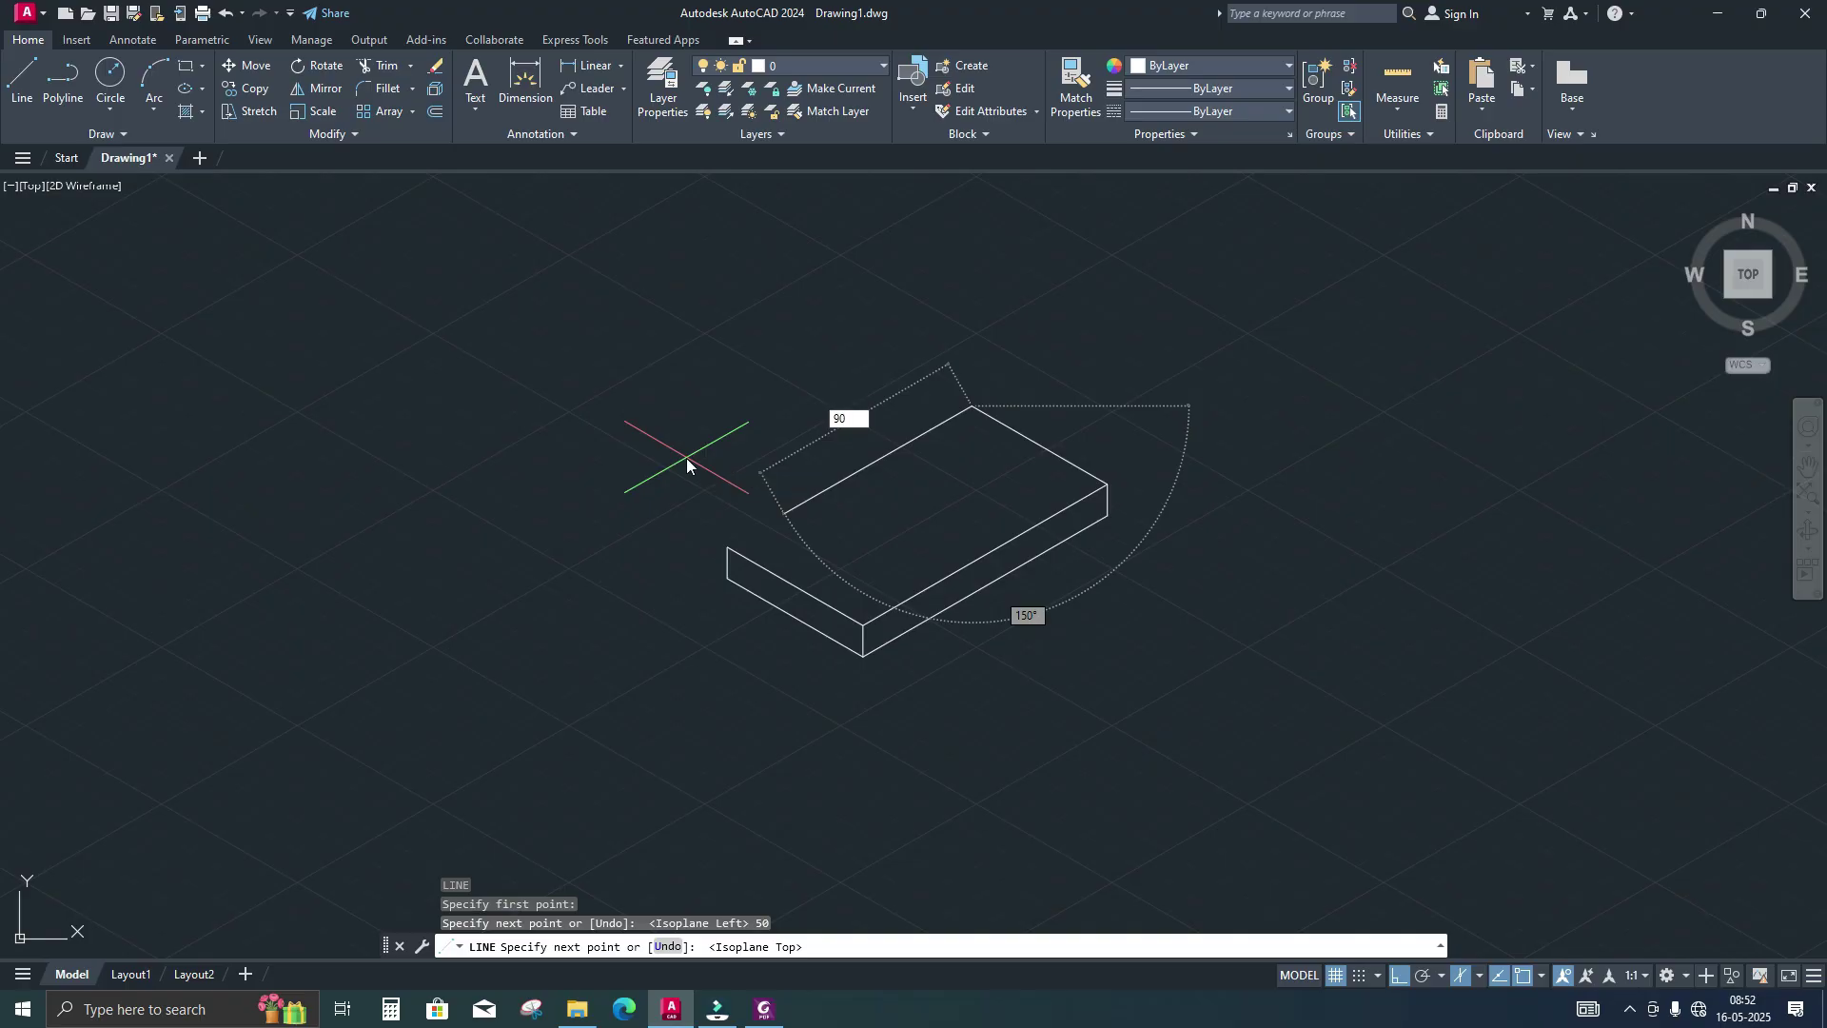
pyautogui.press('Return')
pyautogui.press('Return')
# Draw a centreline along the base's top face between the midpoints of its two short edges
pyautogui.press('Return')
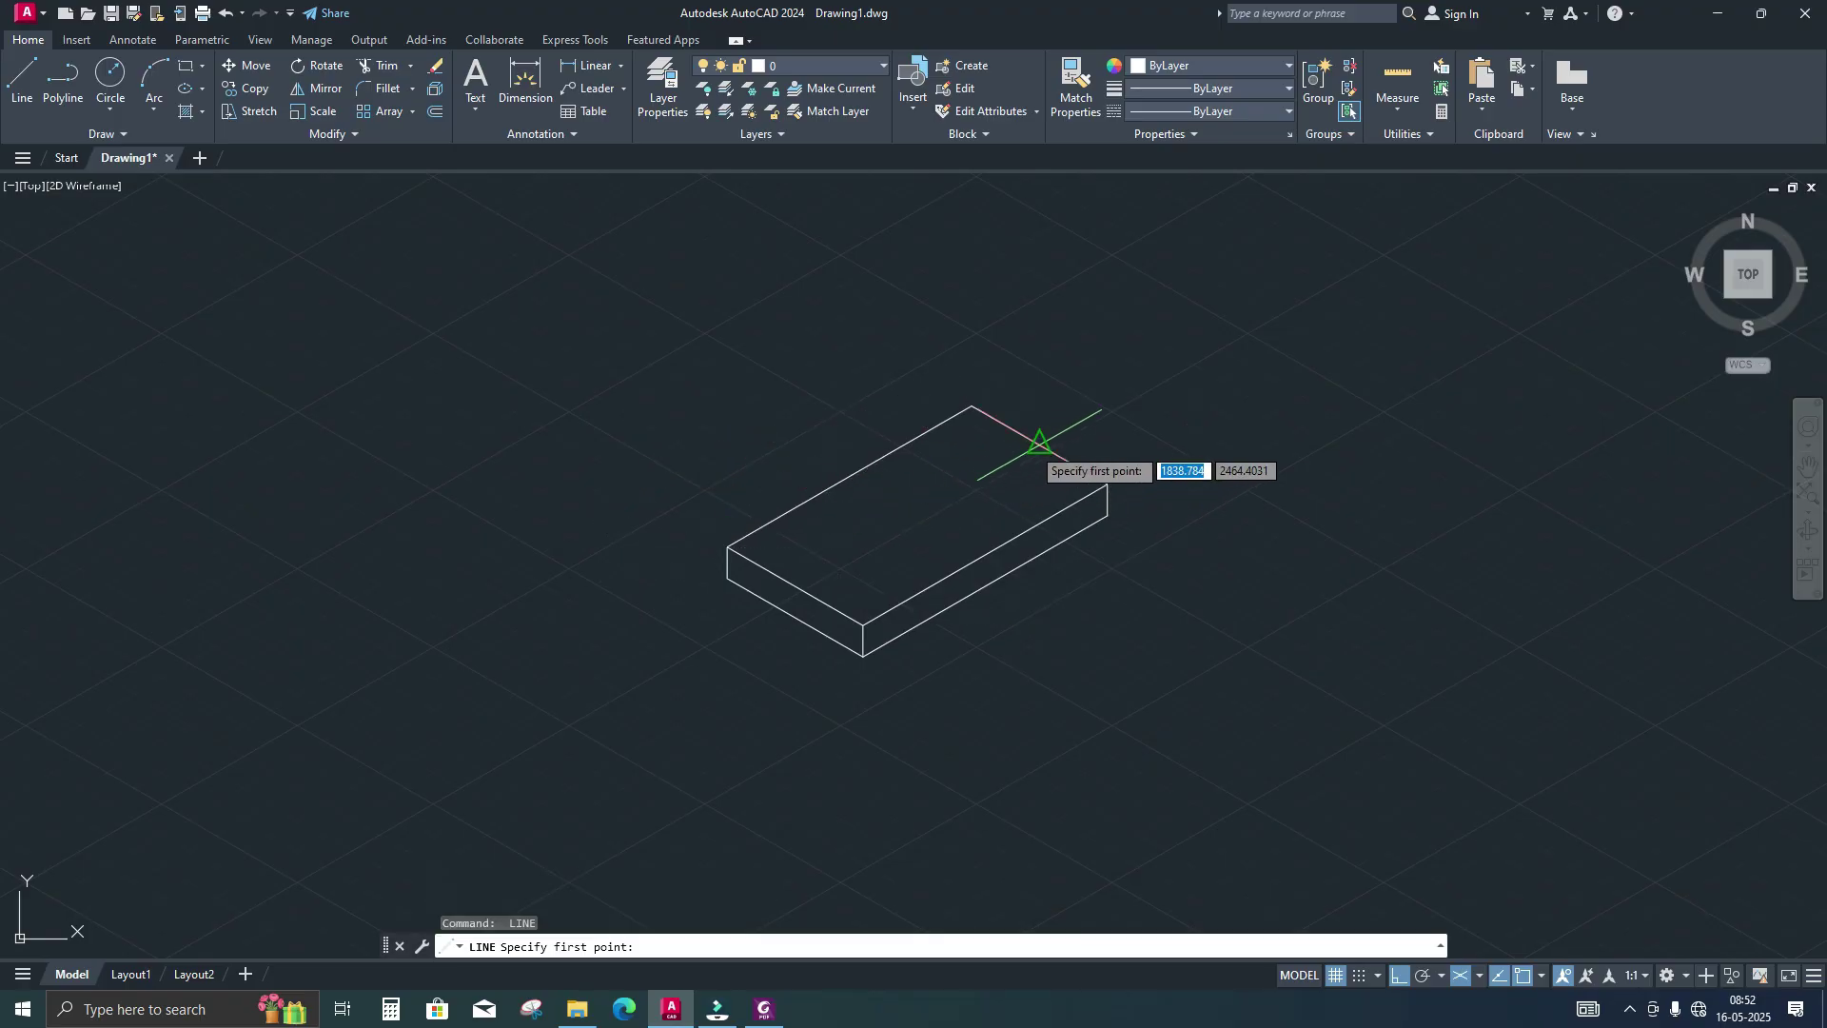
pyautogui.click(1040, 444)
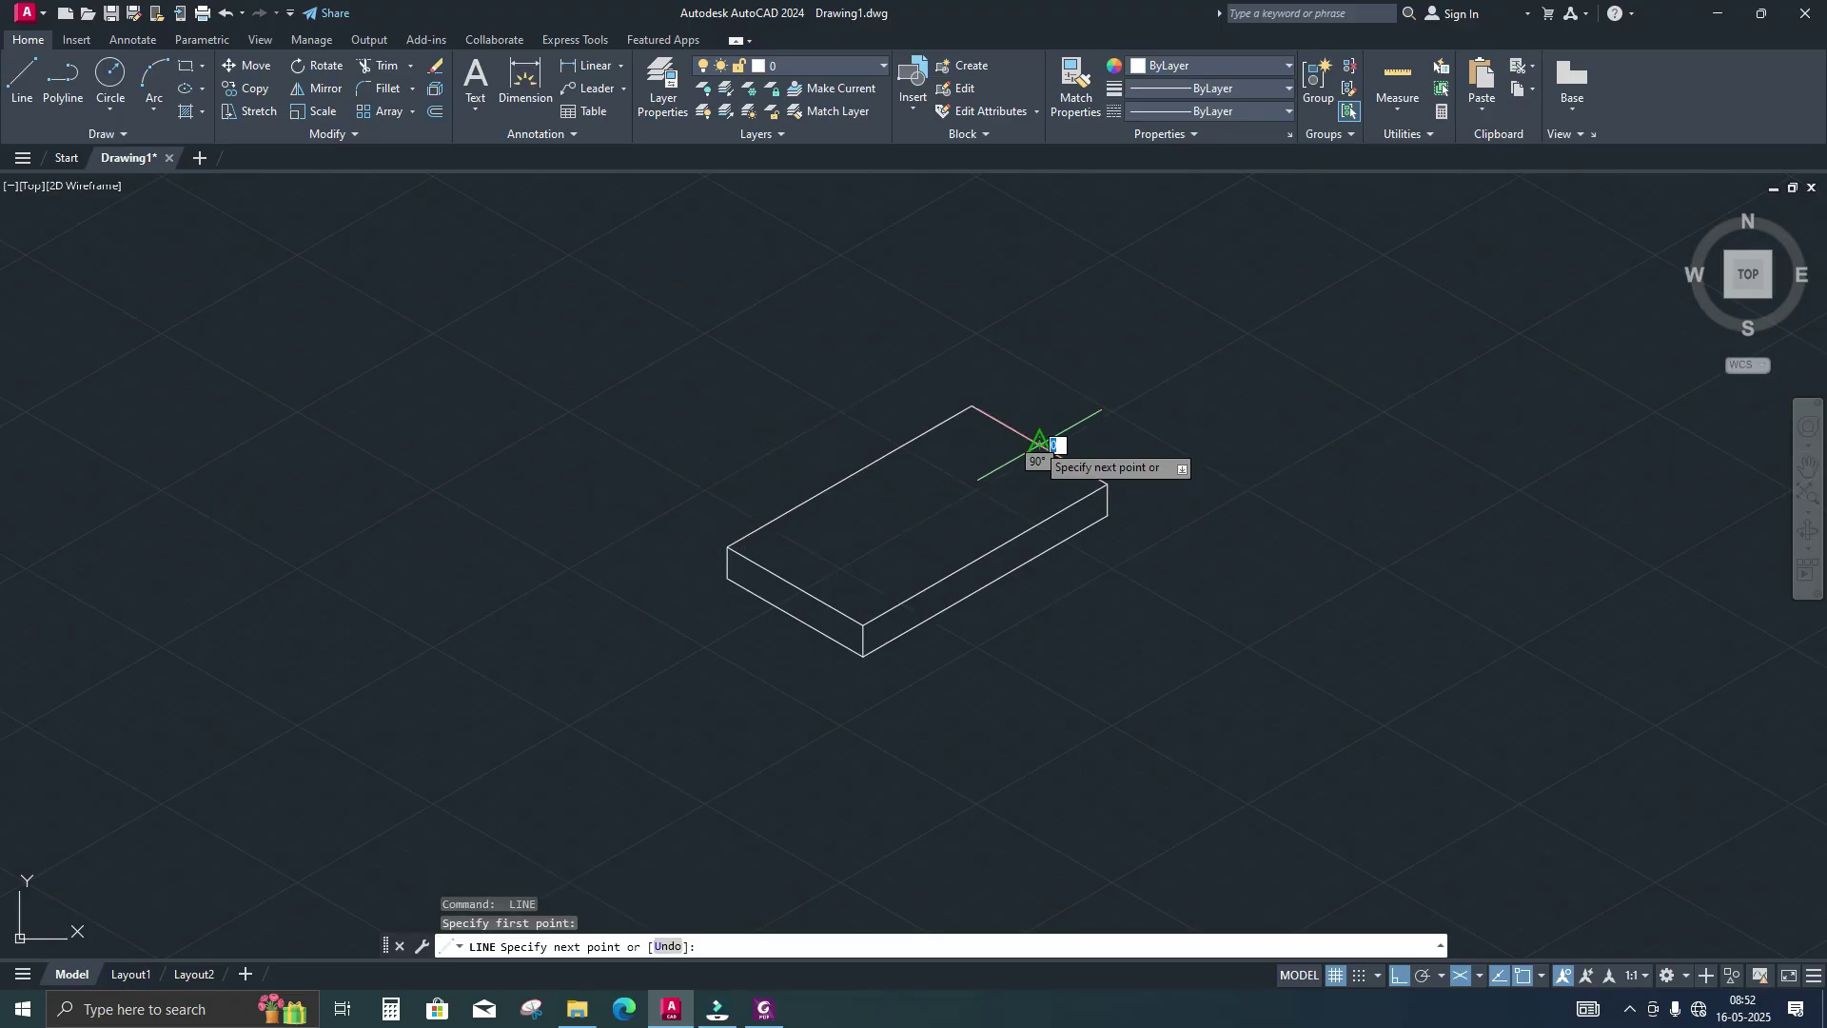
pyautogui.click(795, 583)
pyautogui.press('Return')
# Check drawing 103 in the PDF, and draw a 55-unit vertical line upward from the centreline's midpoint in the right isoplane
pyautogui.press('Return')
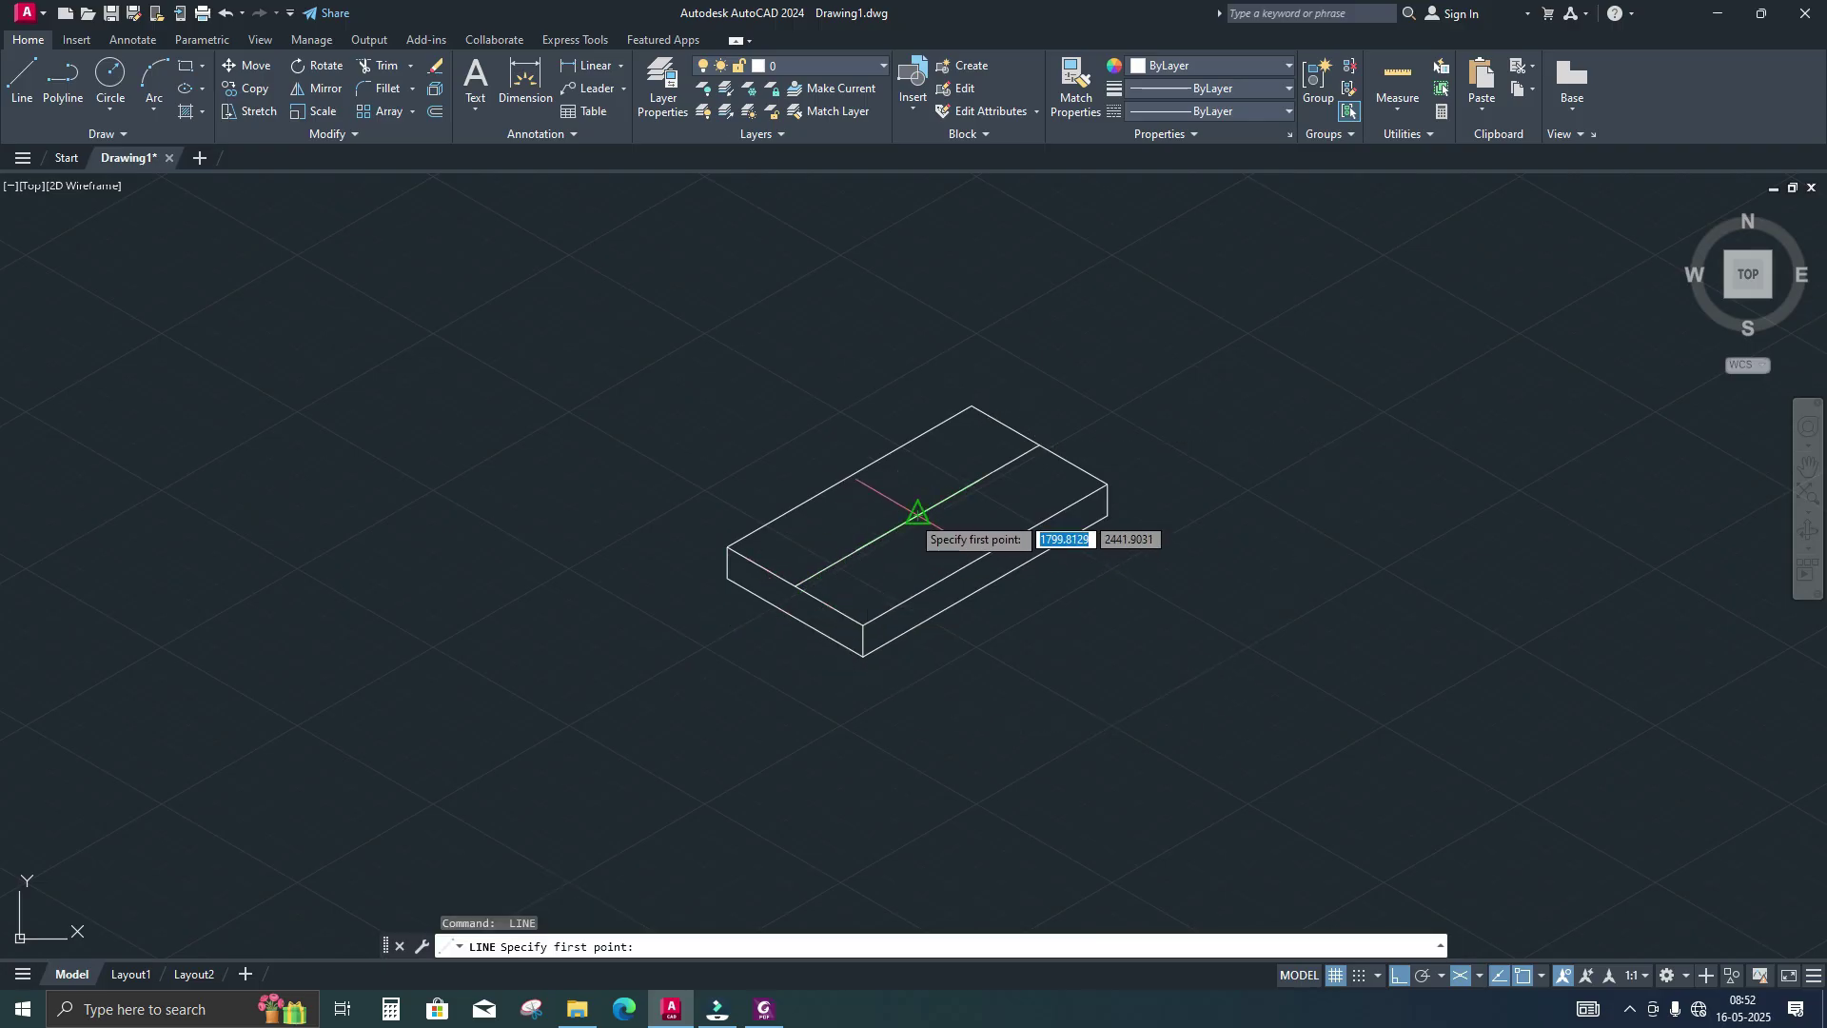
pyautogui.click(917, 513)
pyautogui.press('F5')
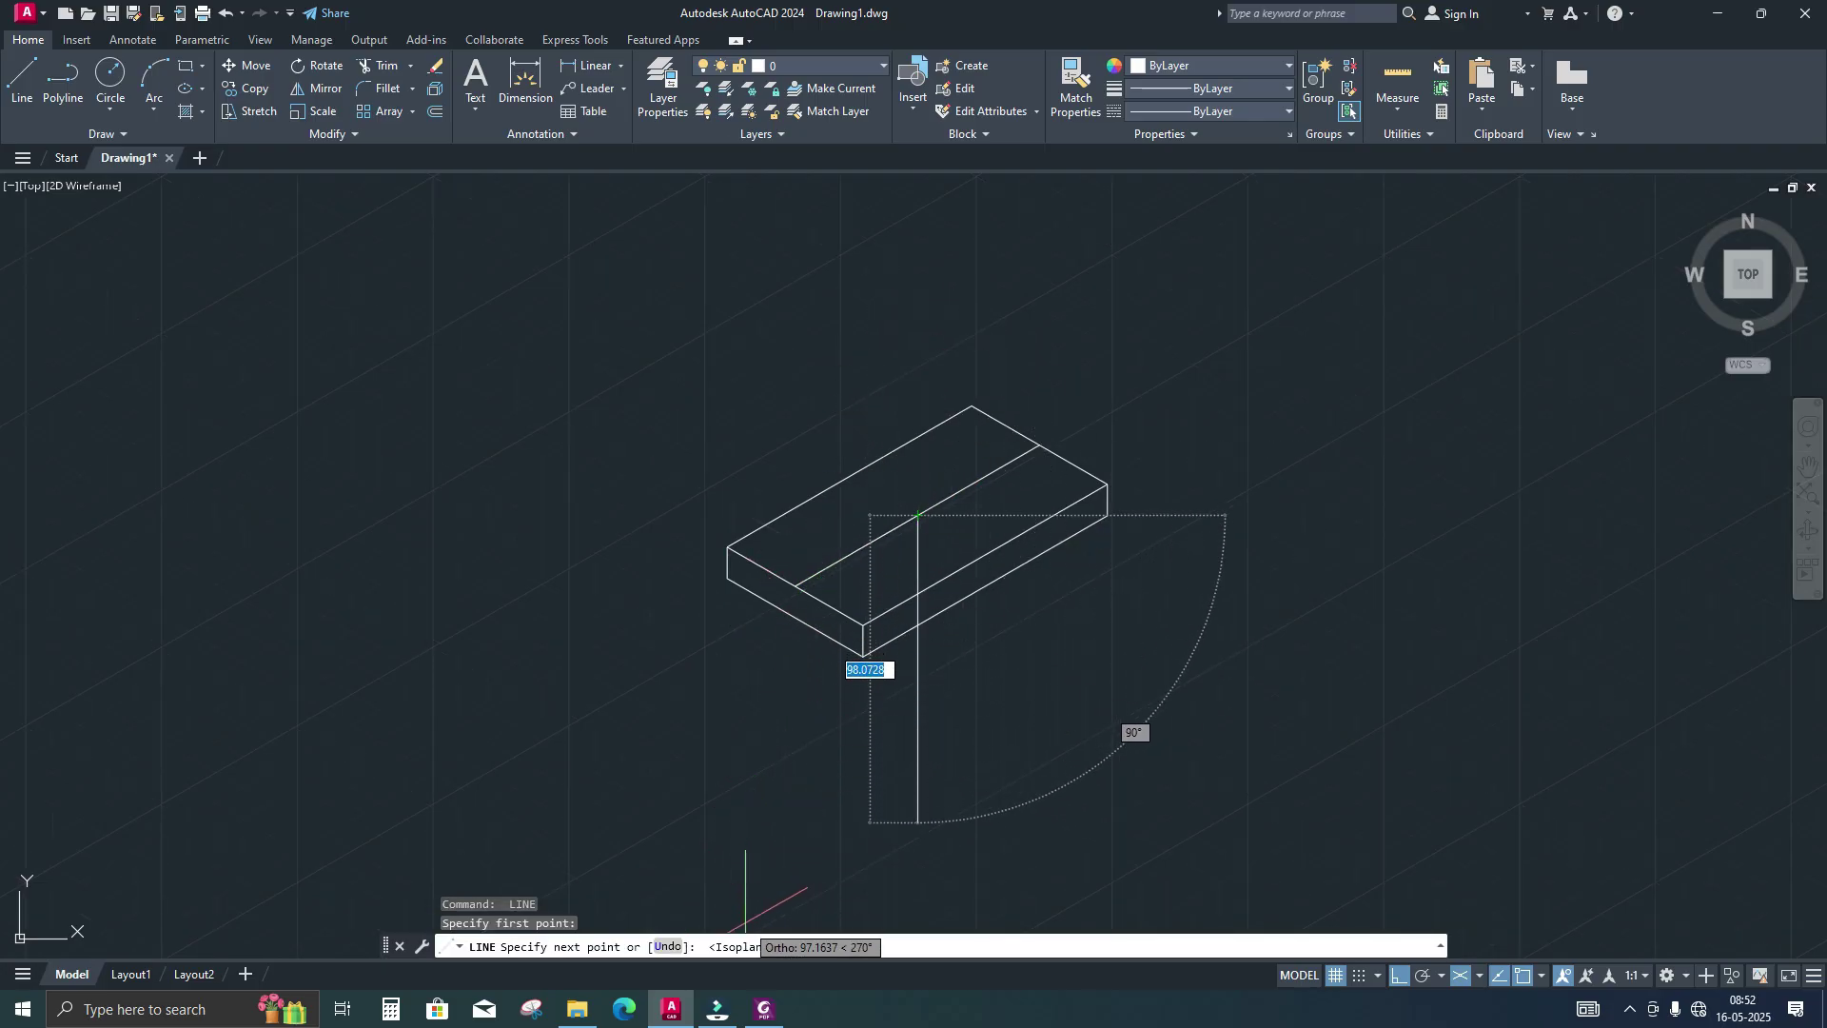
pyautogui.click(769, 1014)
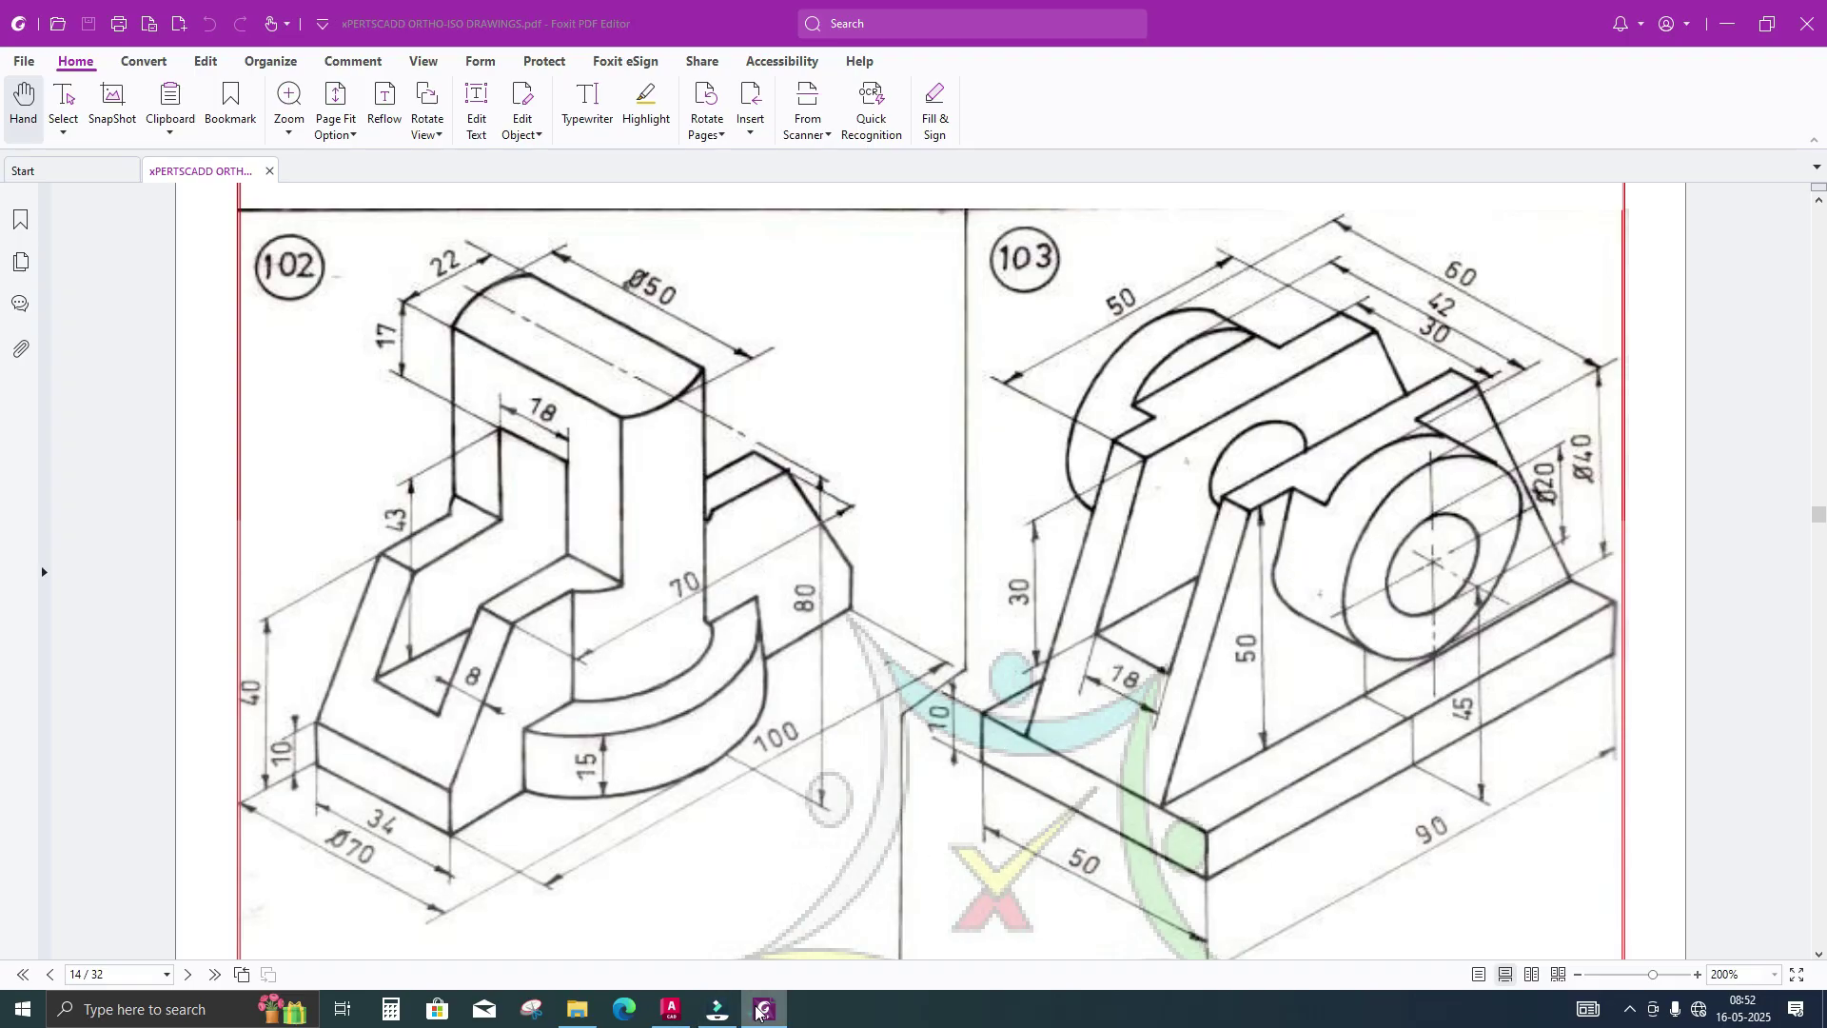
pyautogui.click(671, 1009)
pyautogui.write('55')
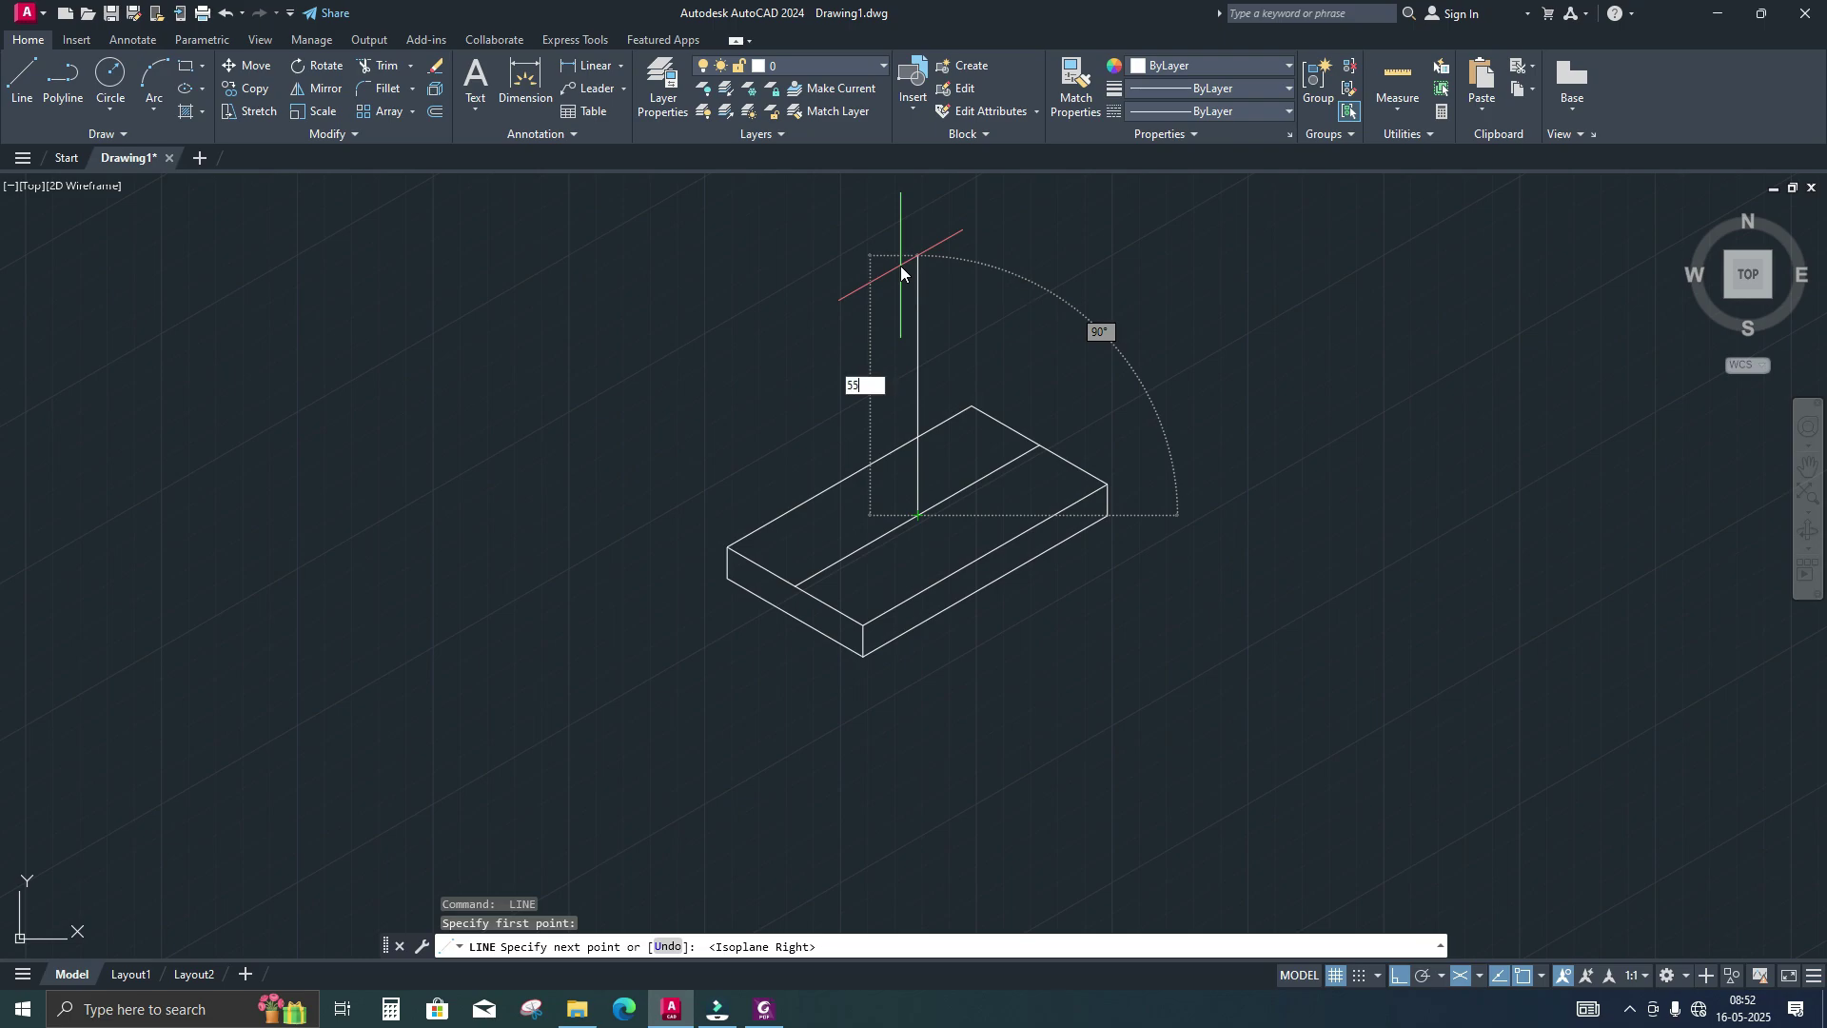
pyautogui.press('Return')
# Check drawing 103 in the PDF, and continue in the left isoplane with a 30-unit line at 330° and a 20-unit vertical line down
pyautogui.press('F5')
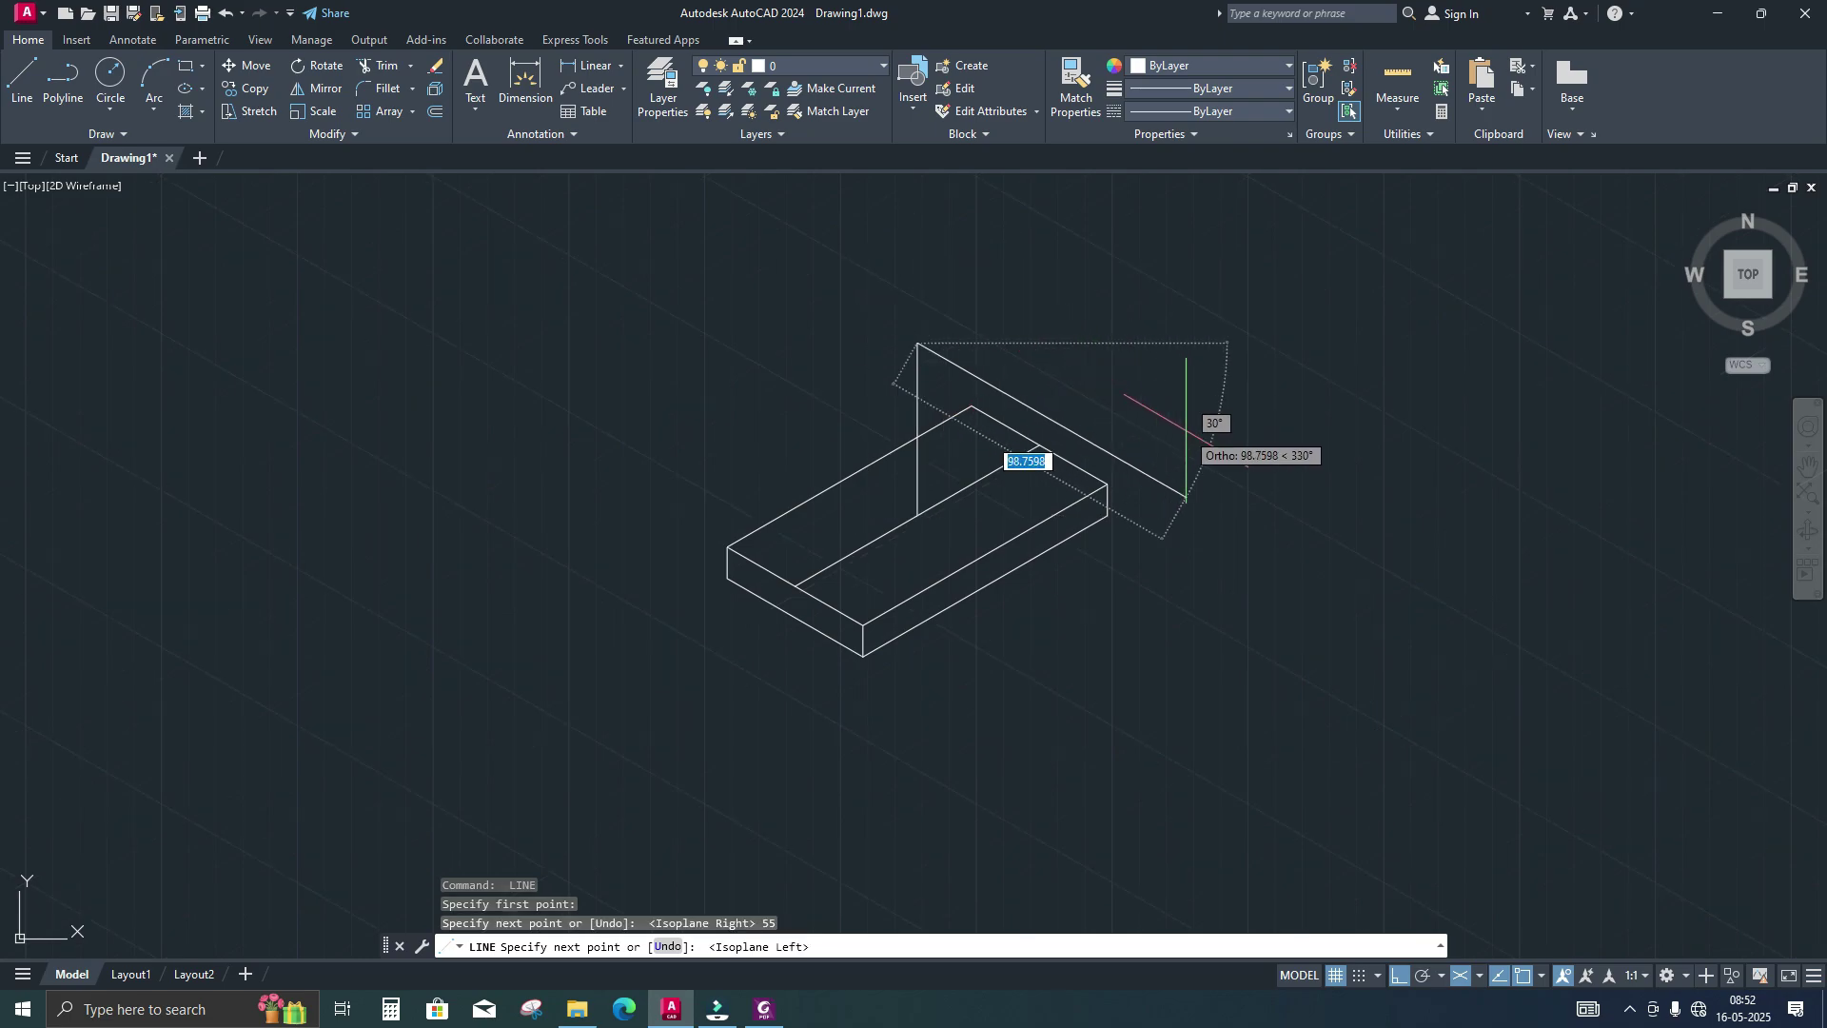
pyautogui.hotkey('alt', 'Tab')
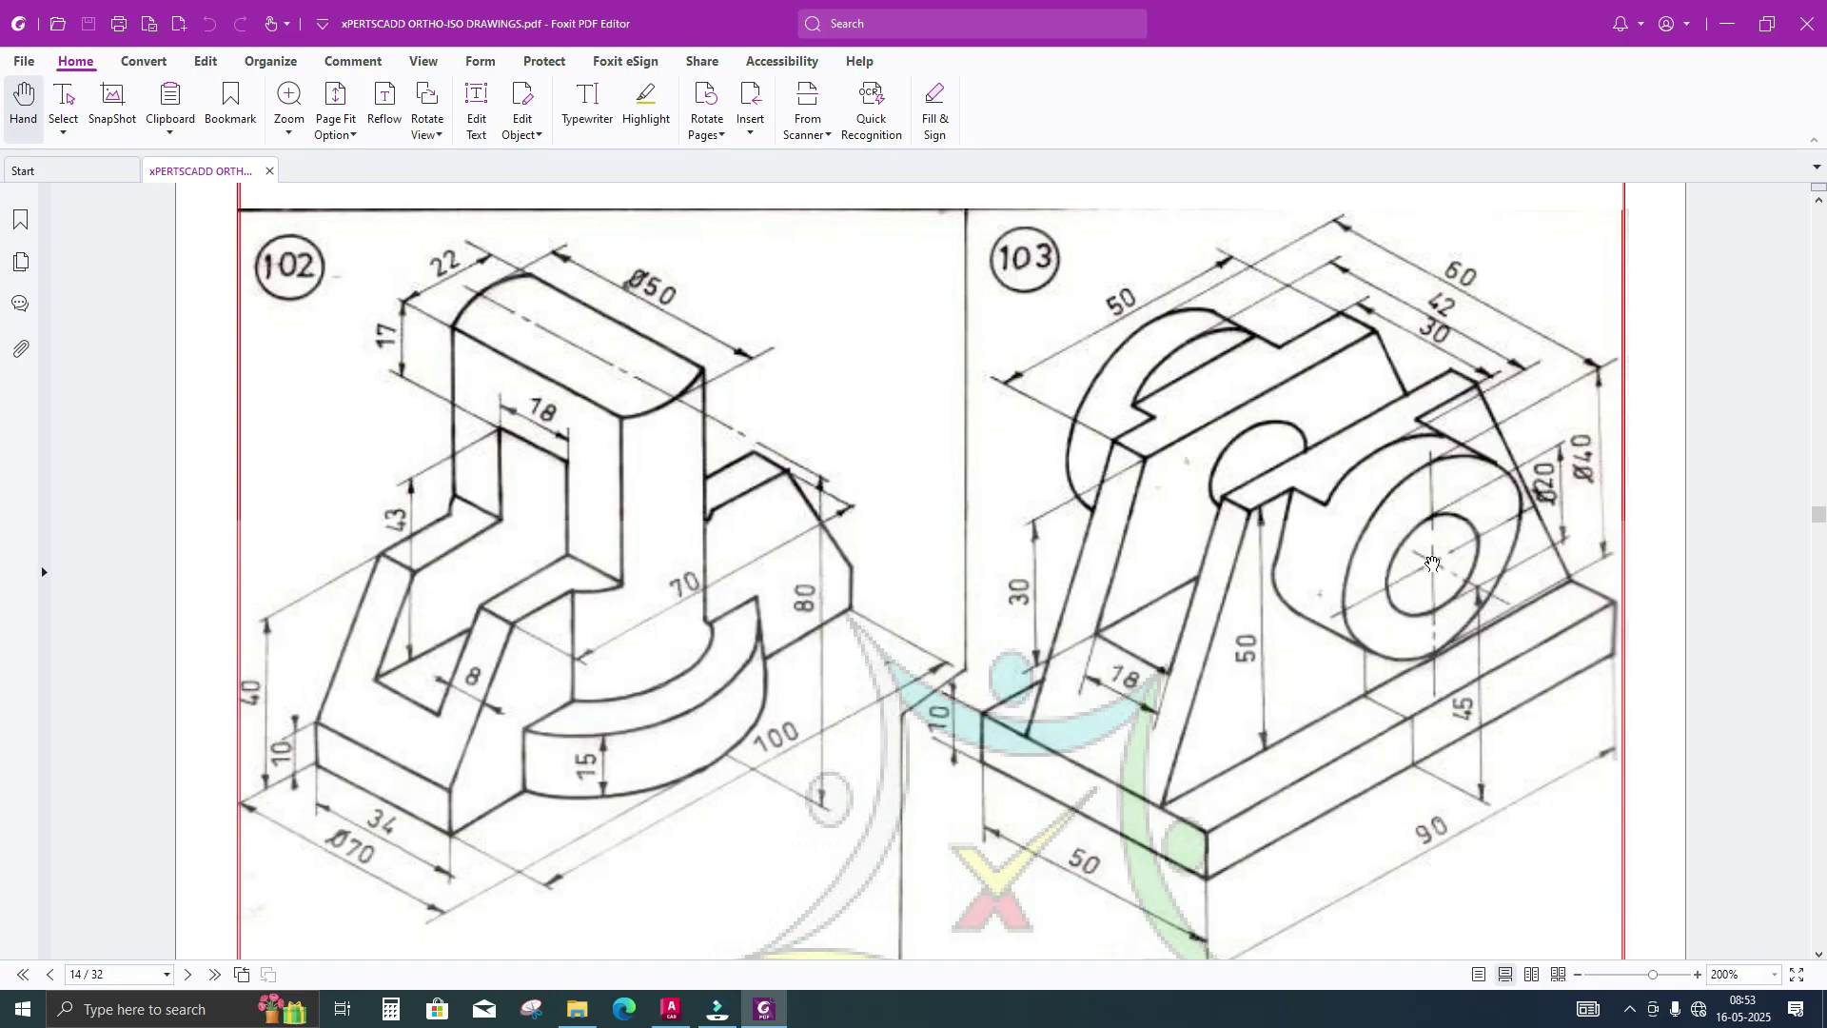
pyautogui.click(1719, 28)
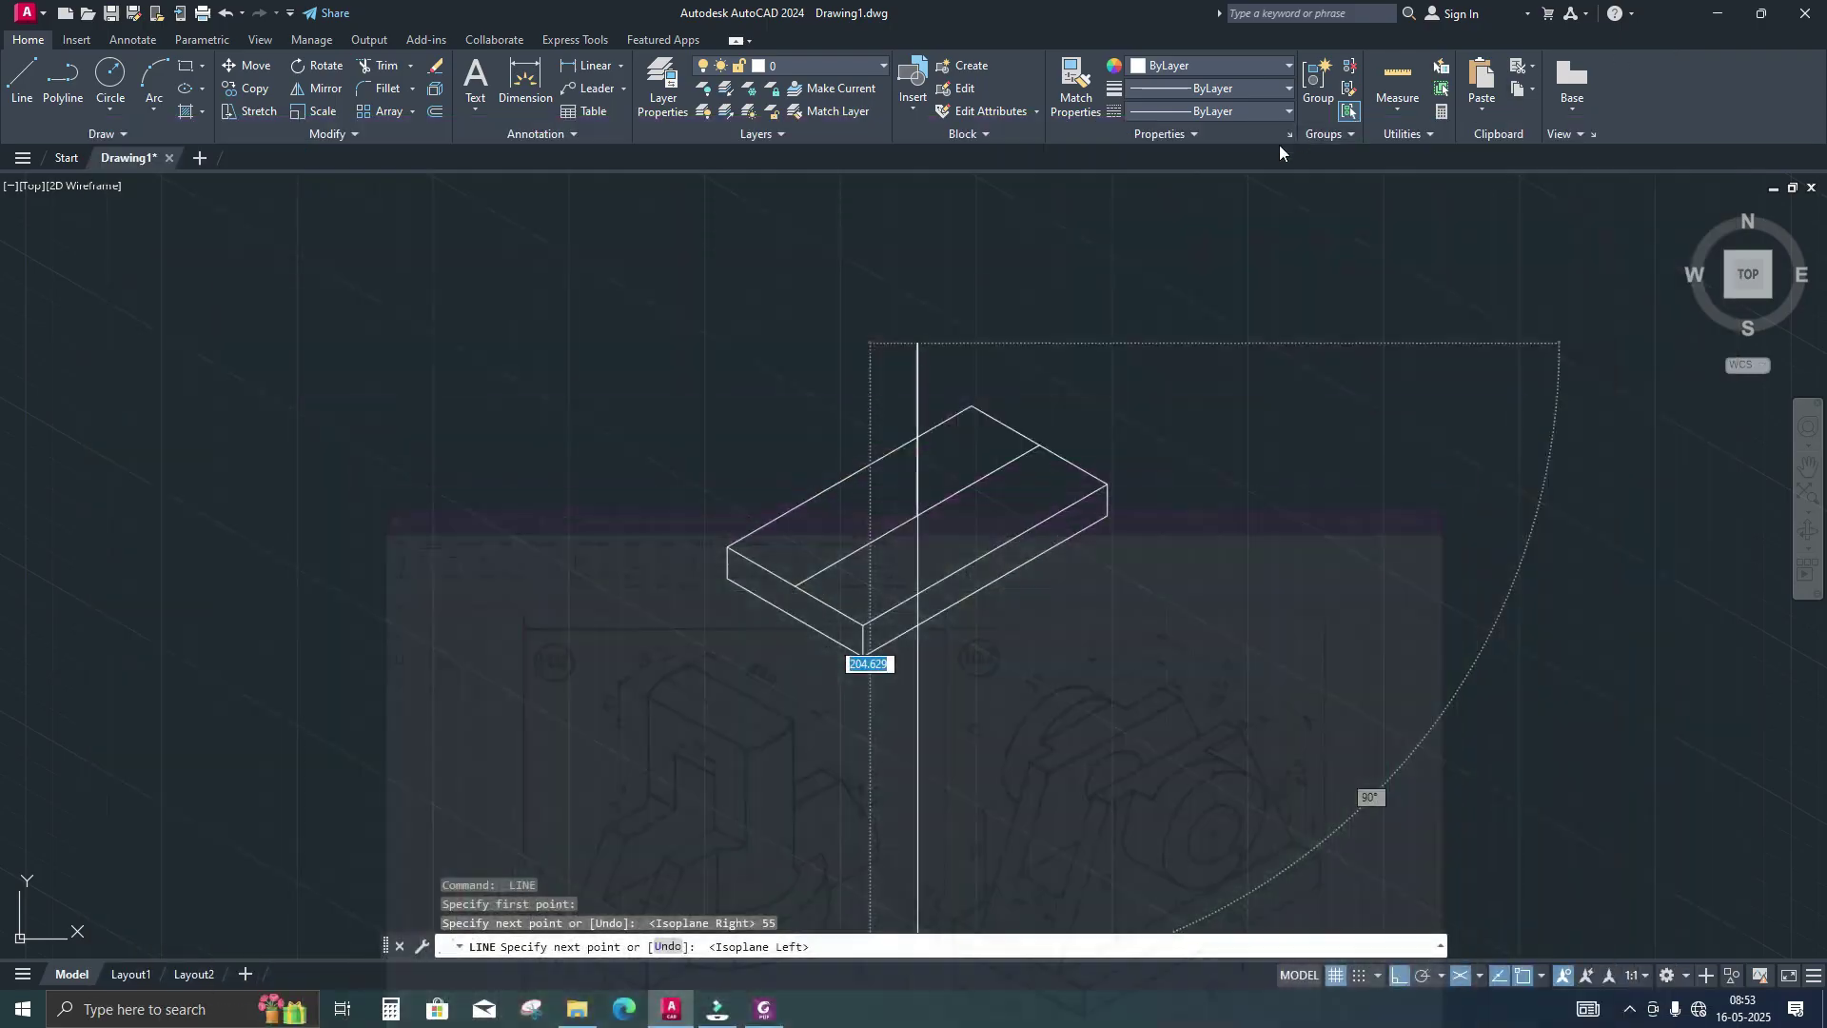
pyautogui.write('30')
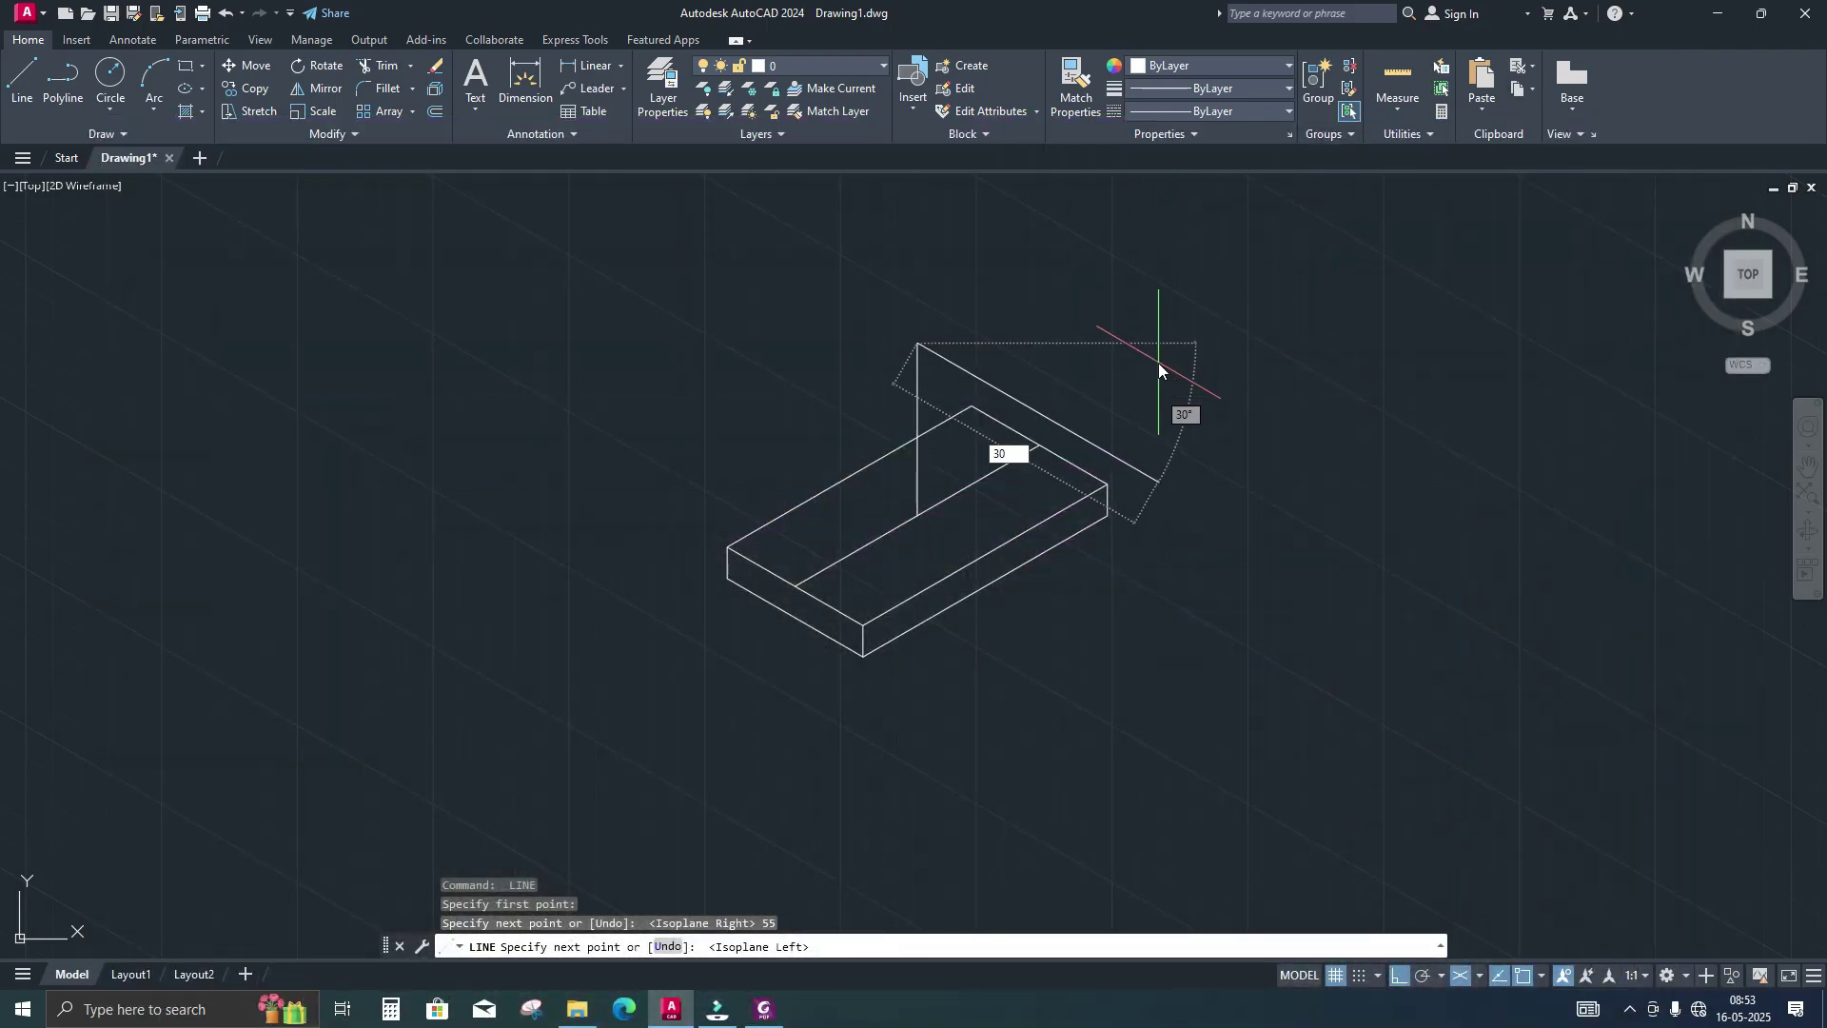
pyautogui.press('Return')
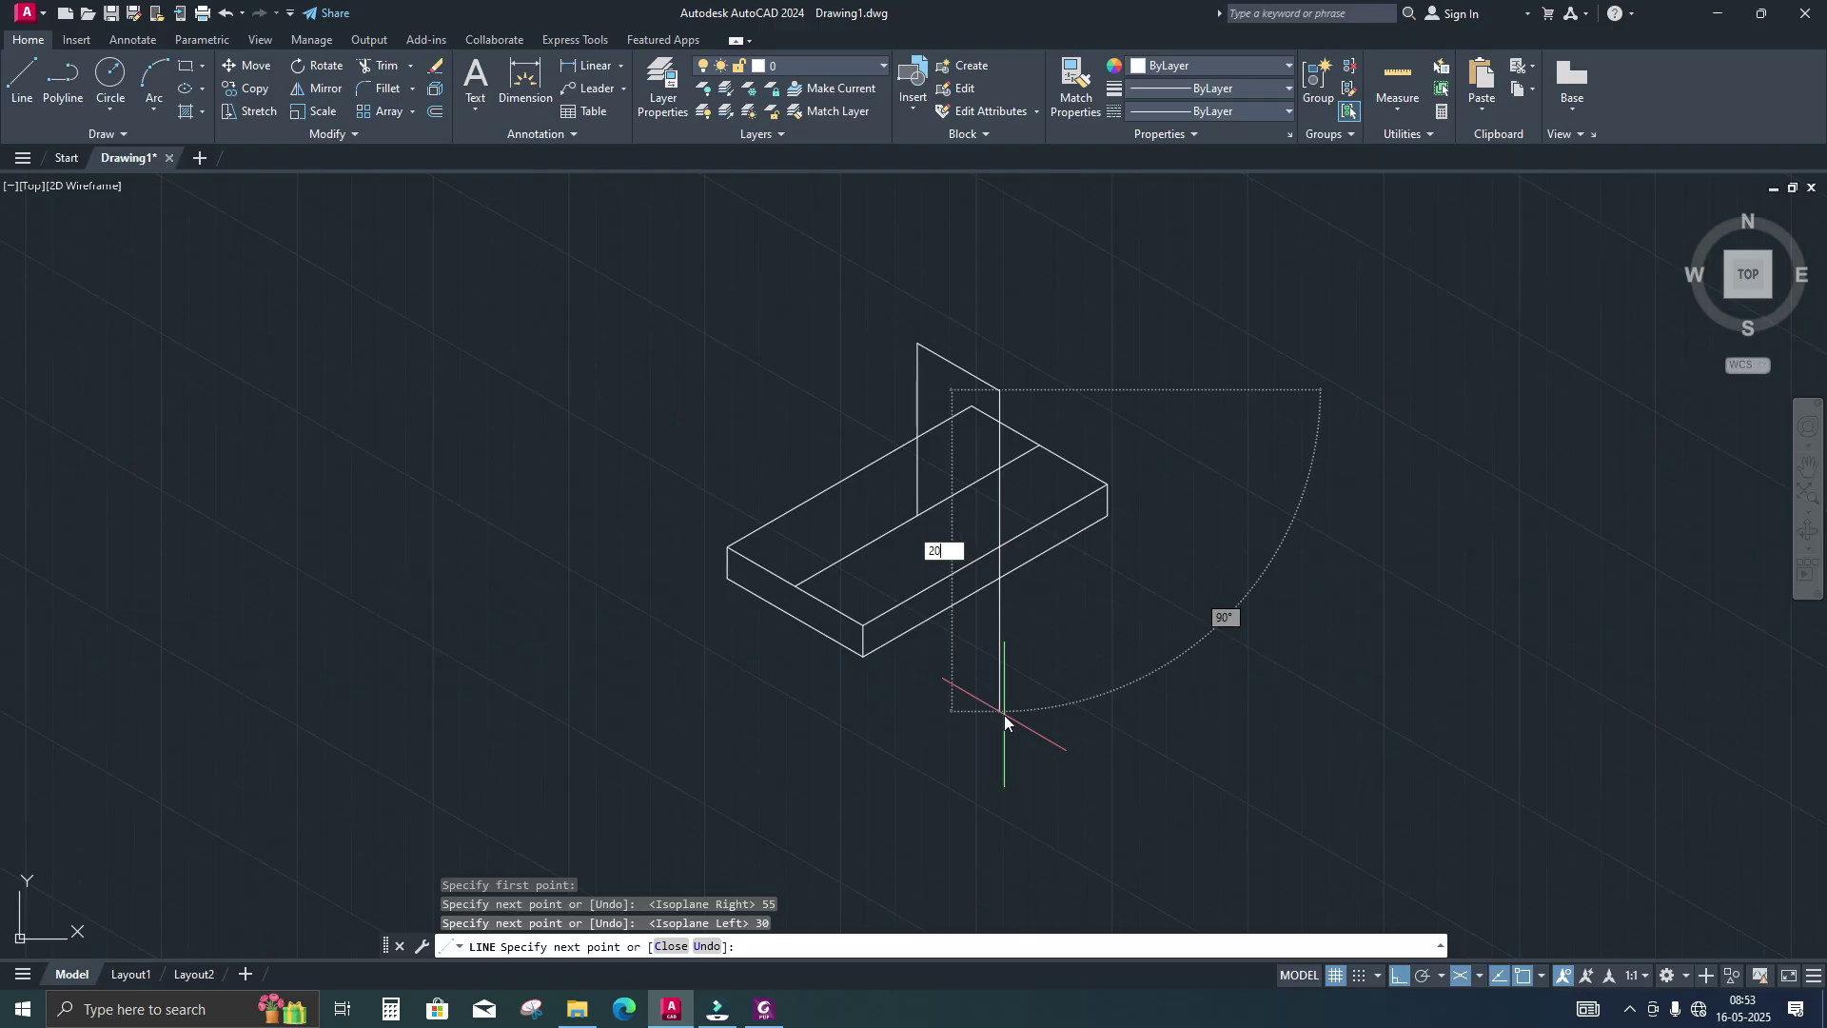
pyautogui.write('20')
pyautogui.press('Return')
pyautogui.press('Return')
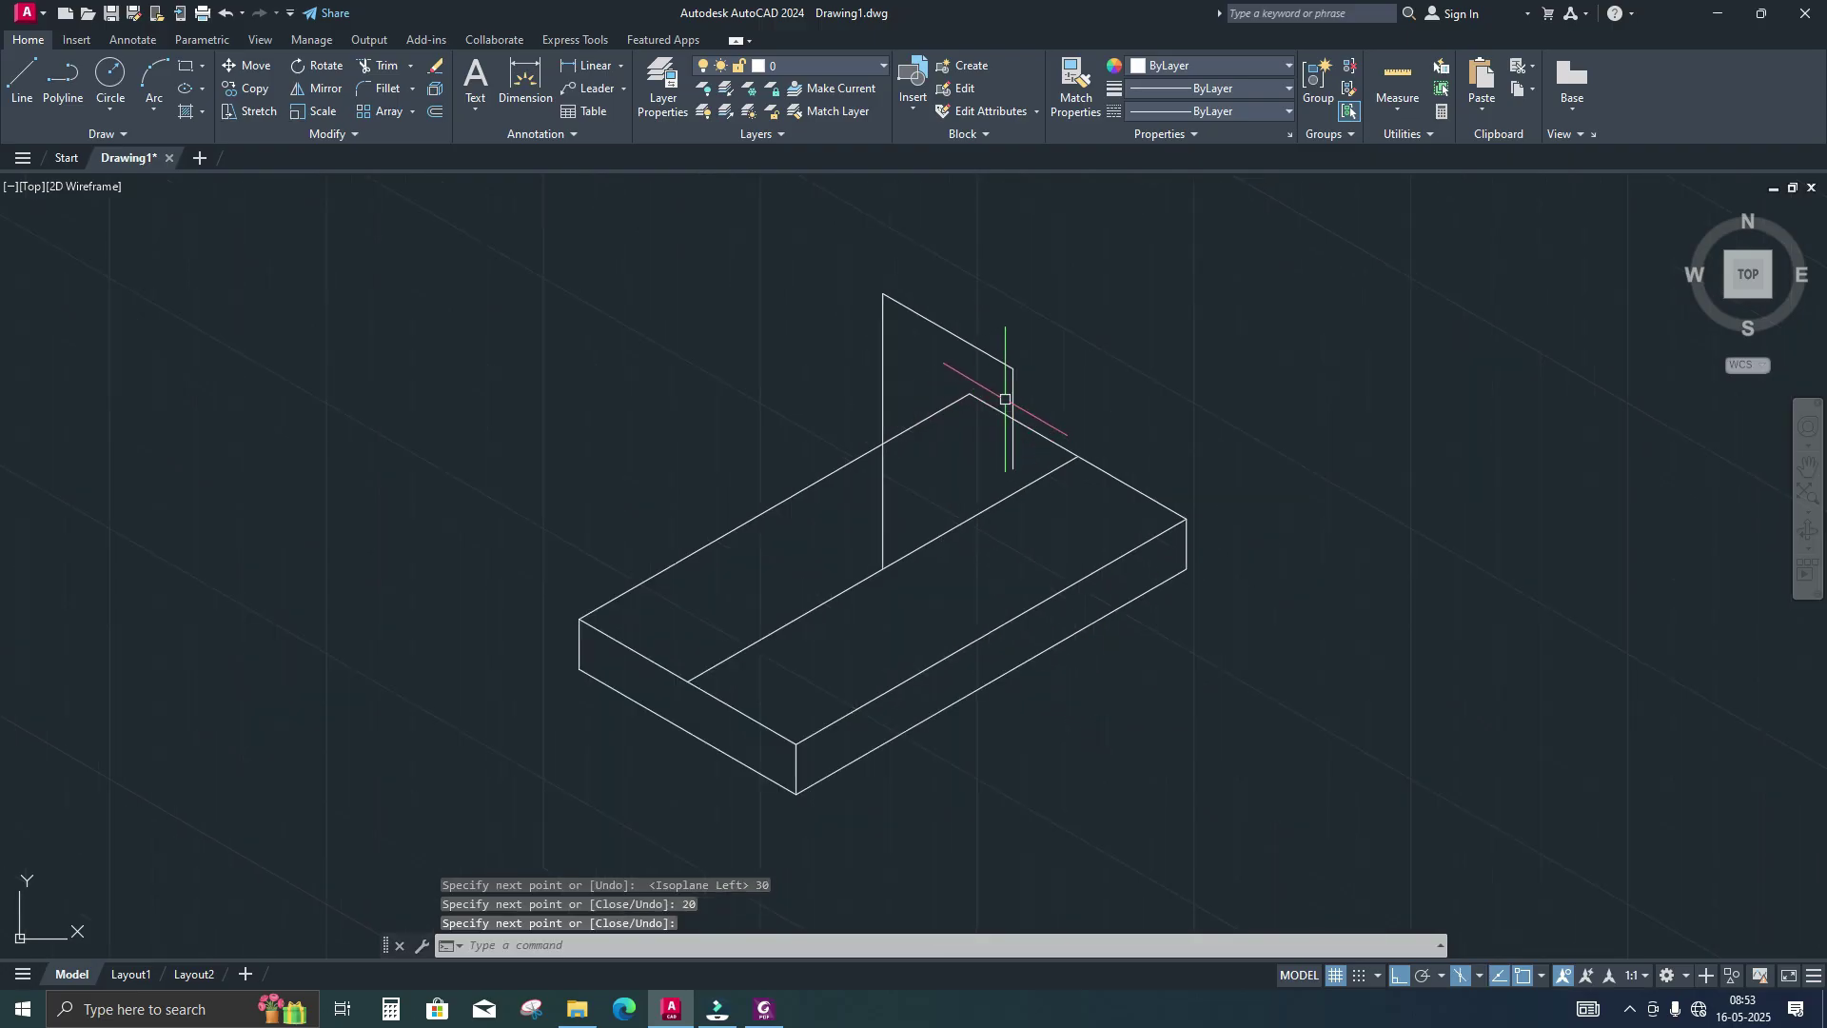
pyautogui.scroll(4, 994, 414)
pyautogui.scroll(-1, 1133, 490)
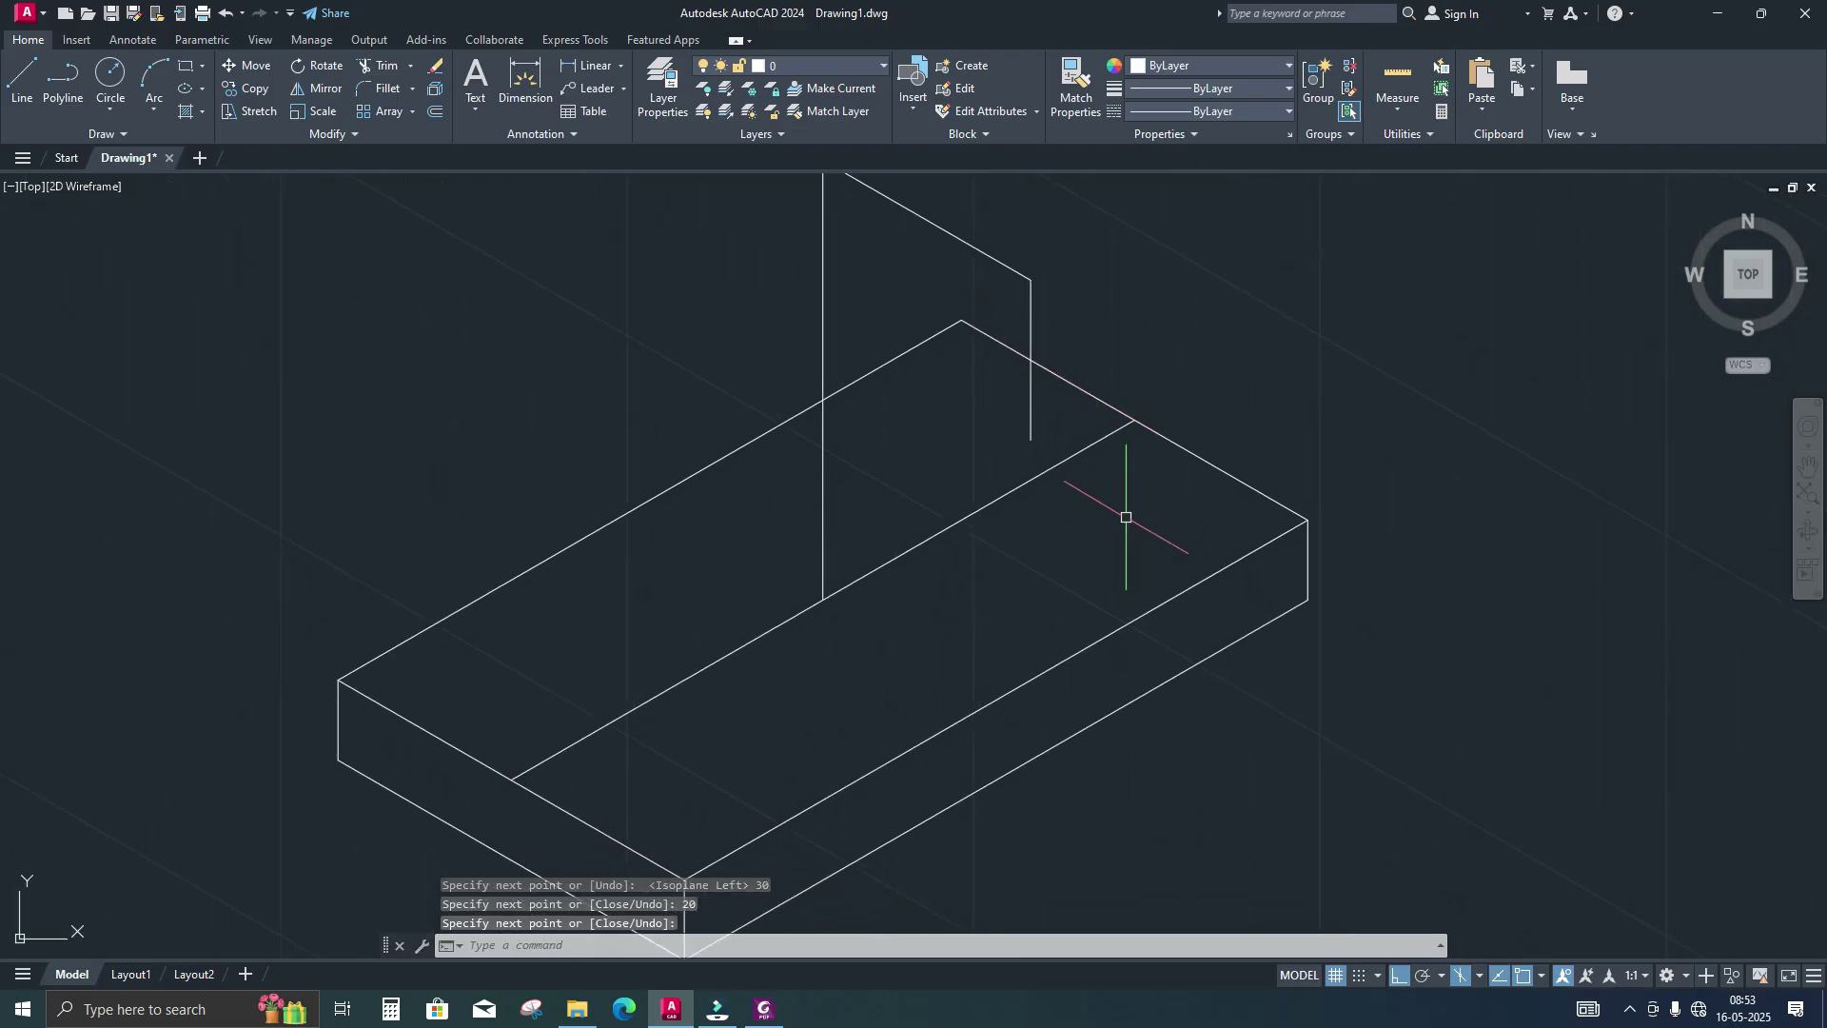
pyautogui.scroll(2, 1196, 551)
pyautogui.scroll(-1, 995, 590)
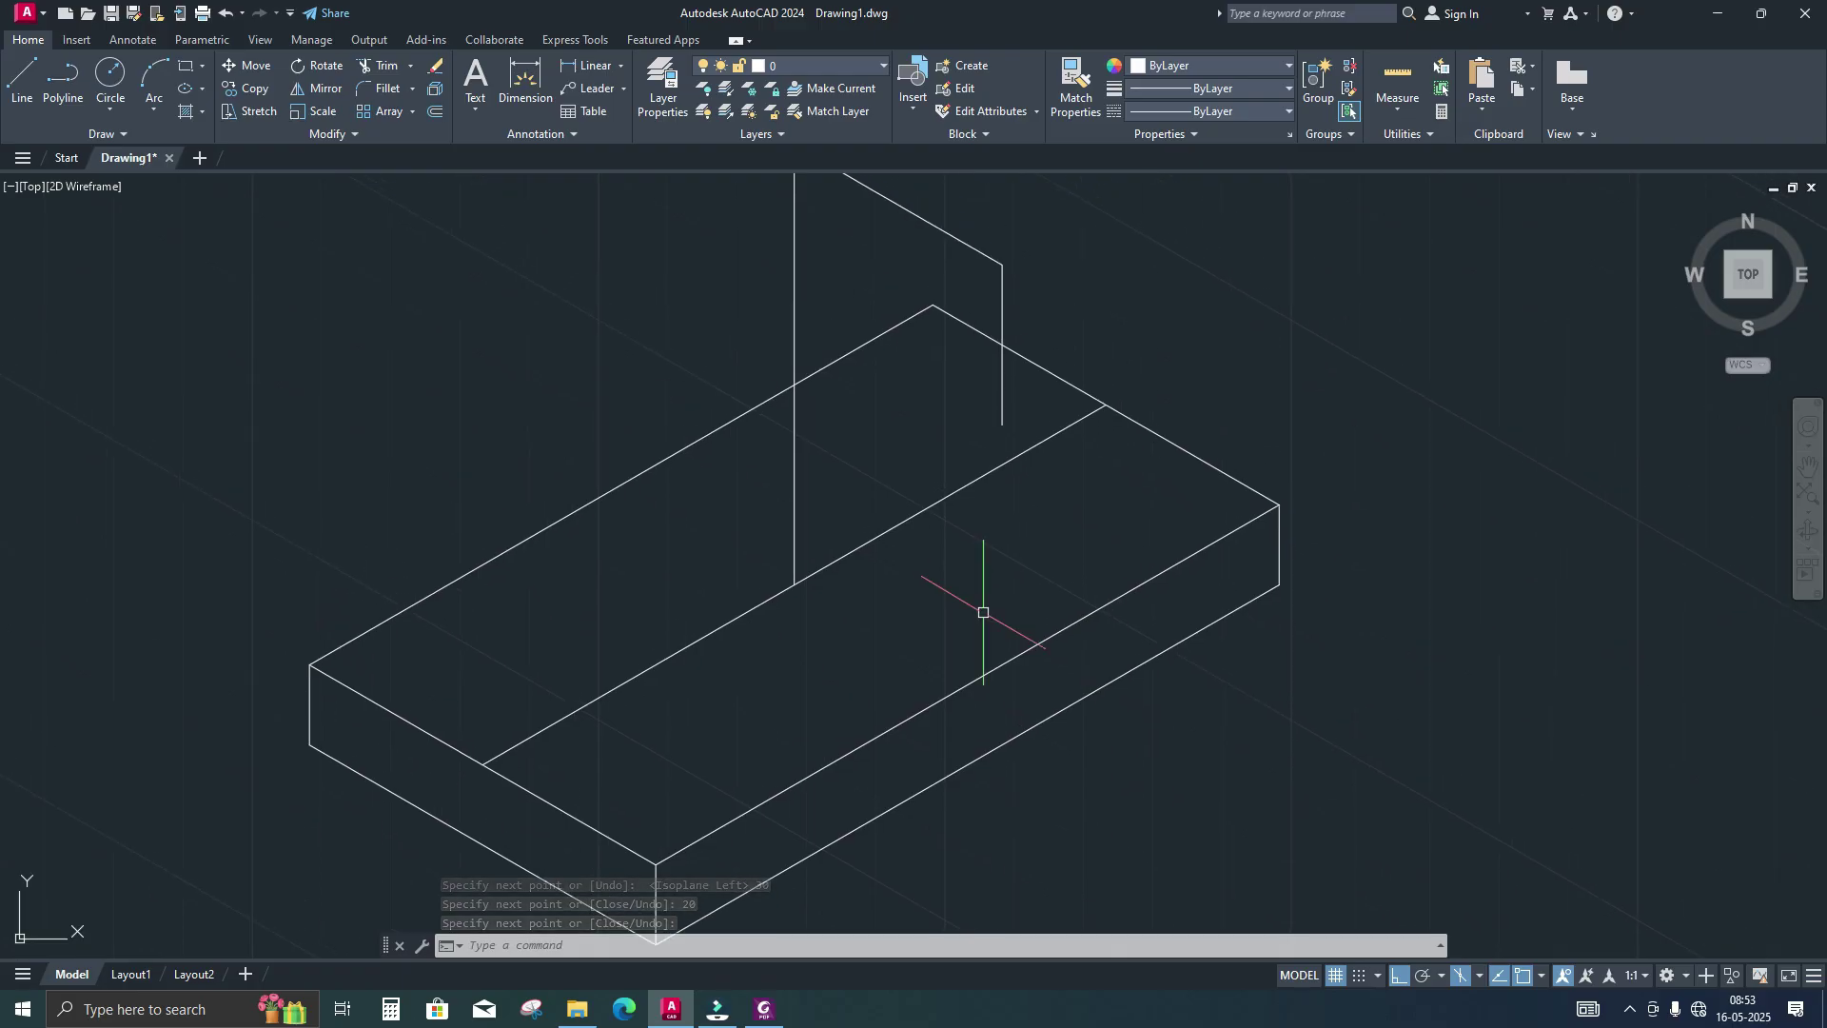
pyautogui.write('el')
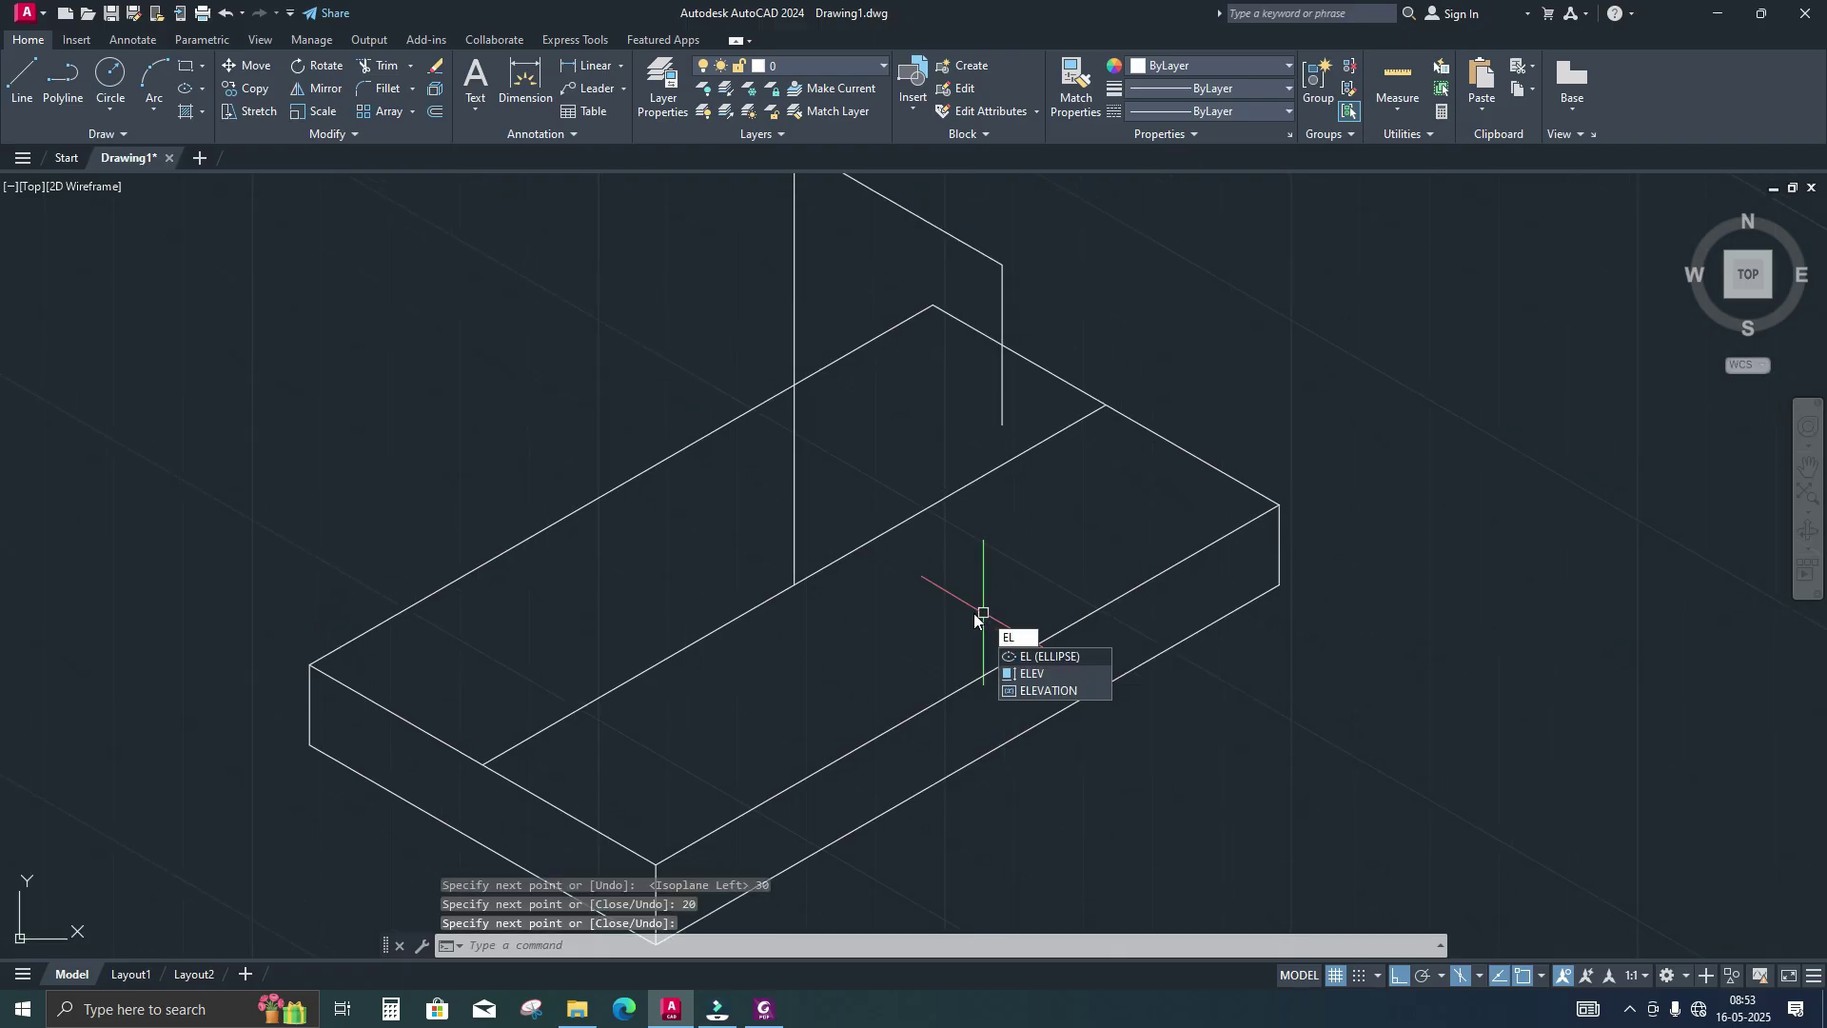
pyautogui.press('Return')
pyautogui.moveTo(959, 590); pyautogui.dragTo(886, 514, button='middle')
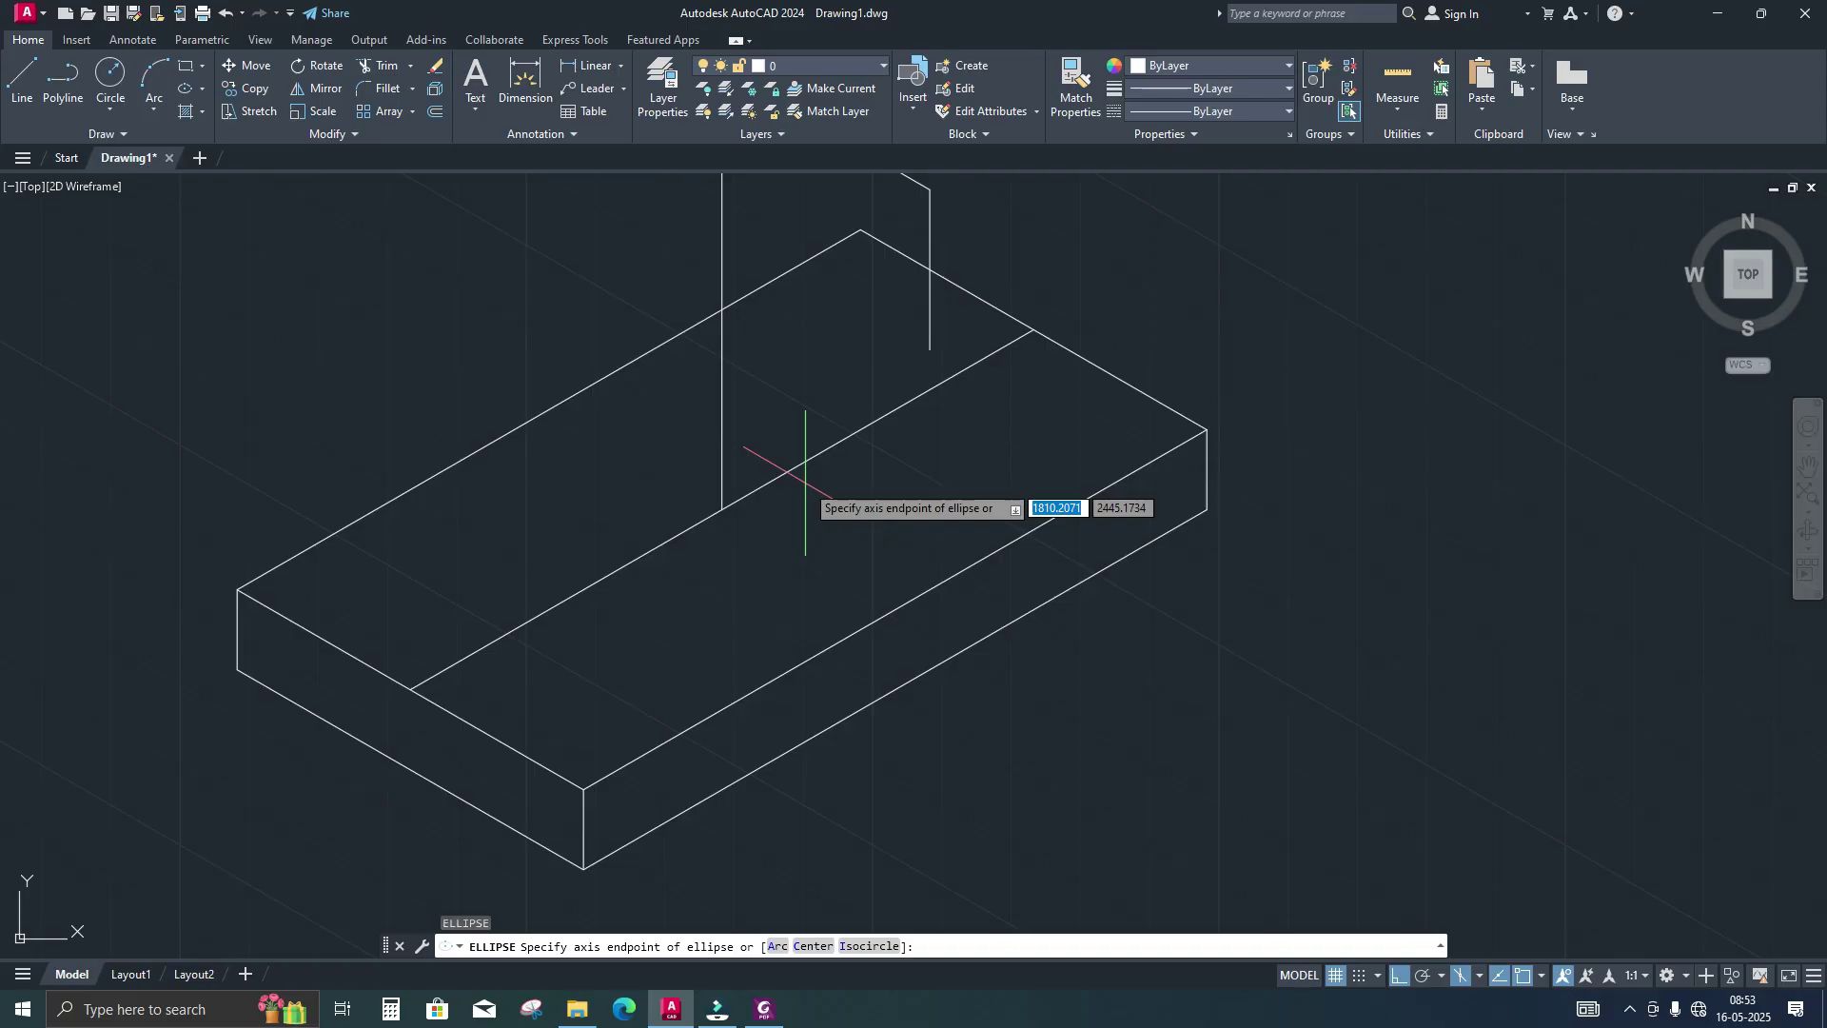
pyautogui.scroll(-3, 838, 438)
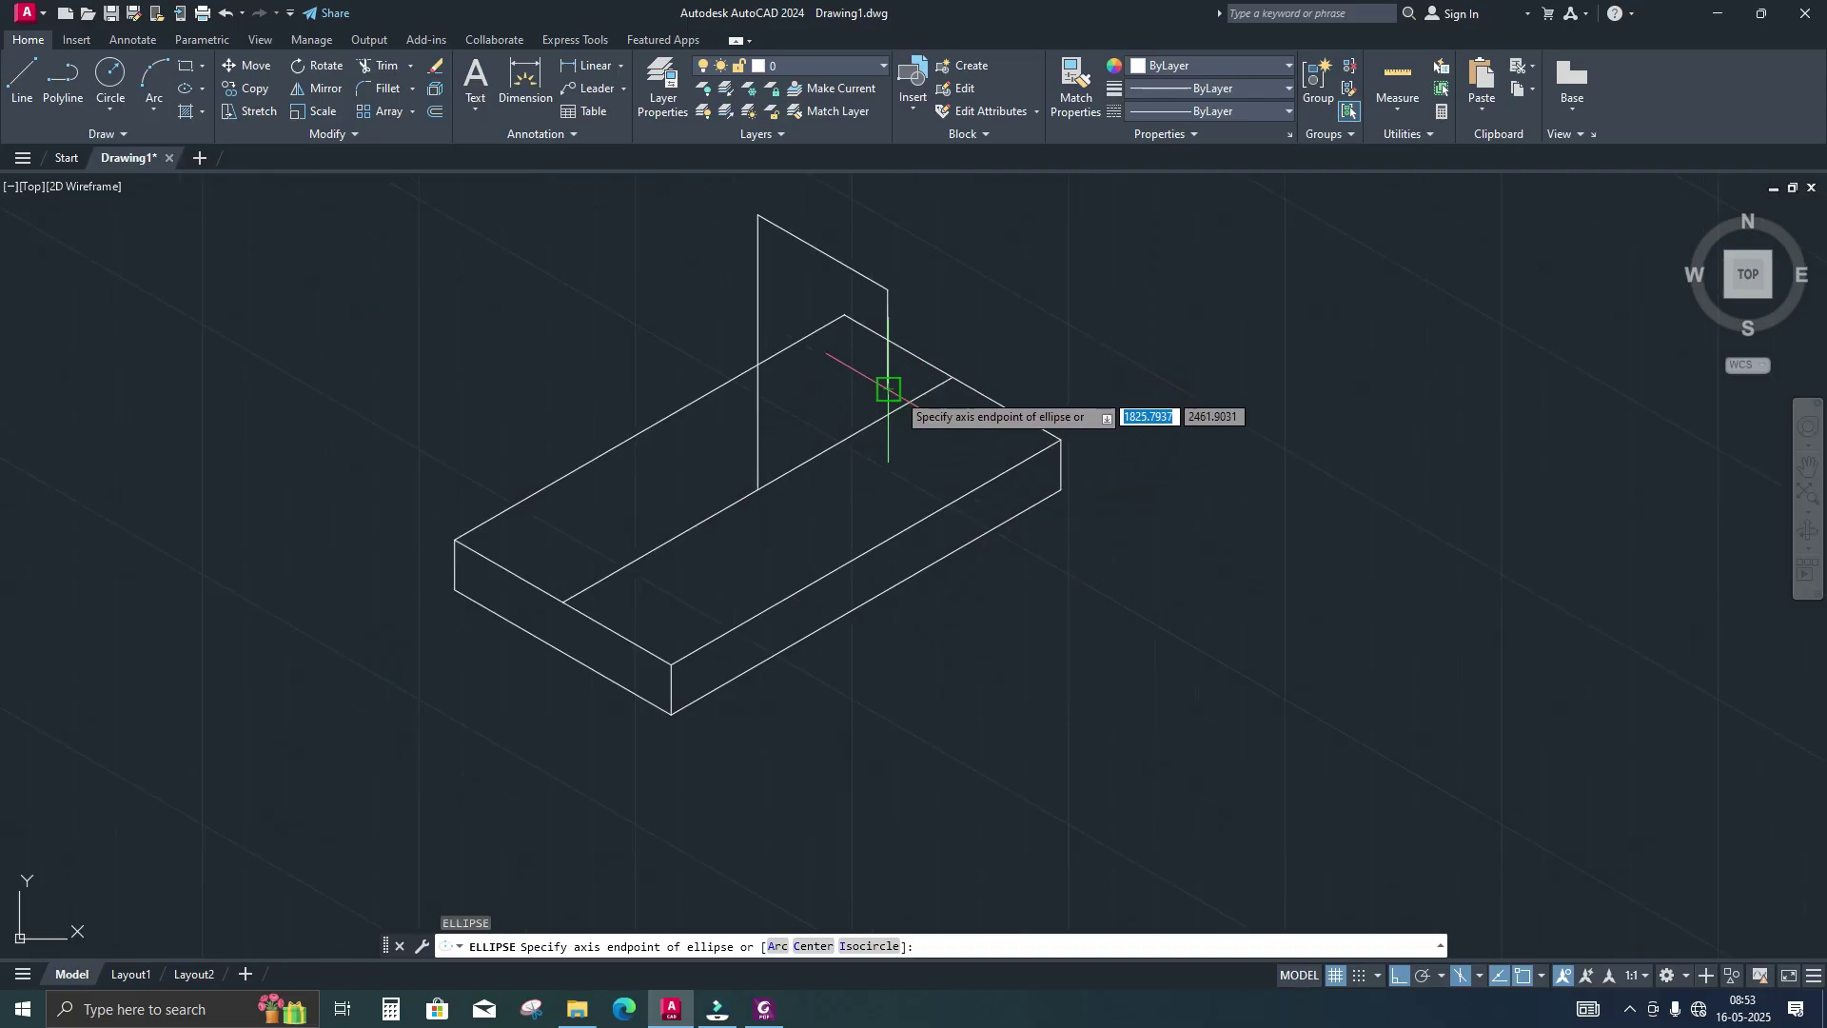
pyautogui.scroll(3, 883, 392)
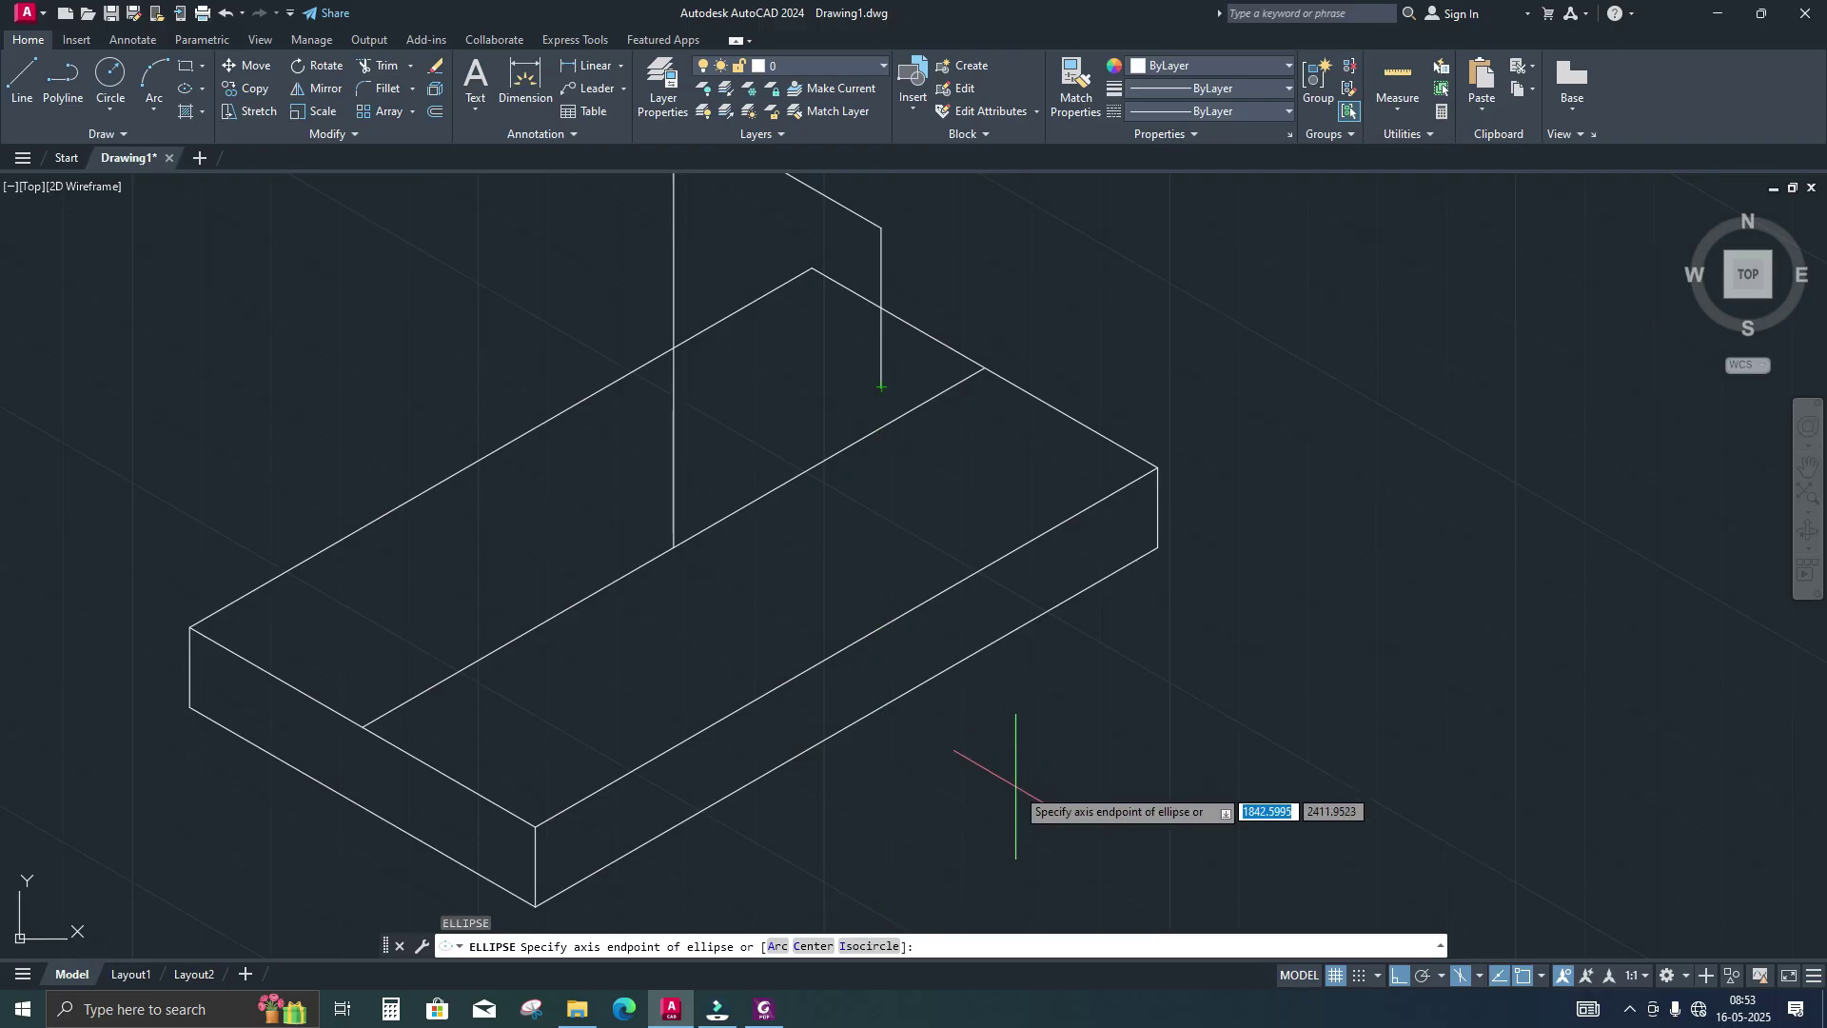
pyautogui.press('Escape')
# Draw an isocircle of radius 20 in the right isoplane, centred on the lower end of the 20-unit vertical line
pyautogui.write('el')
pyautogui.press('Return')
pyautogui.write('i')
pyautogui.press('Return')
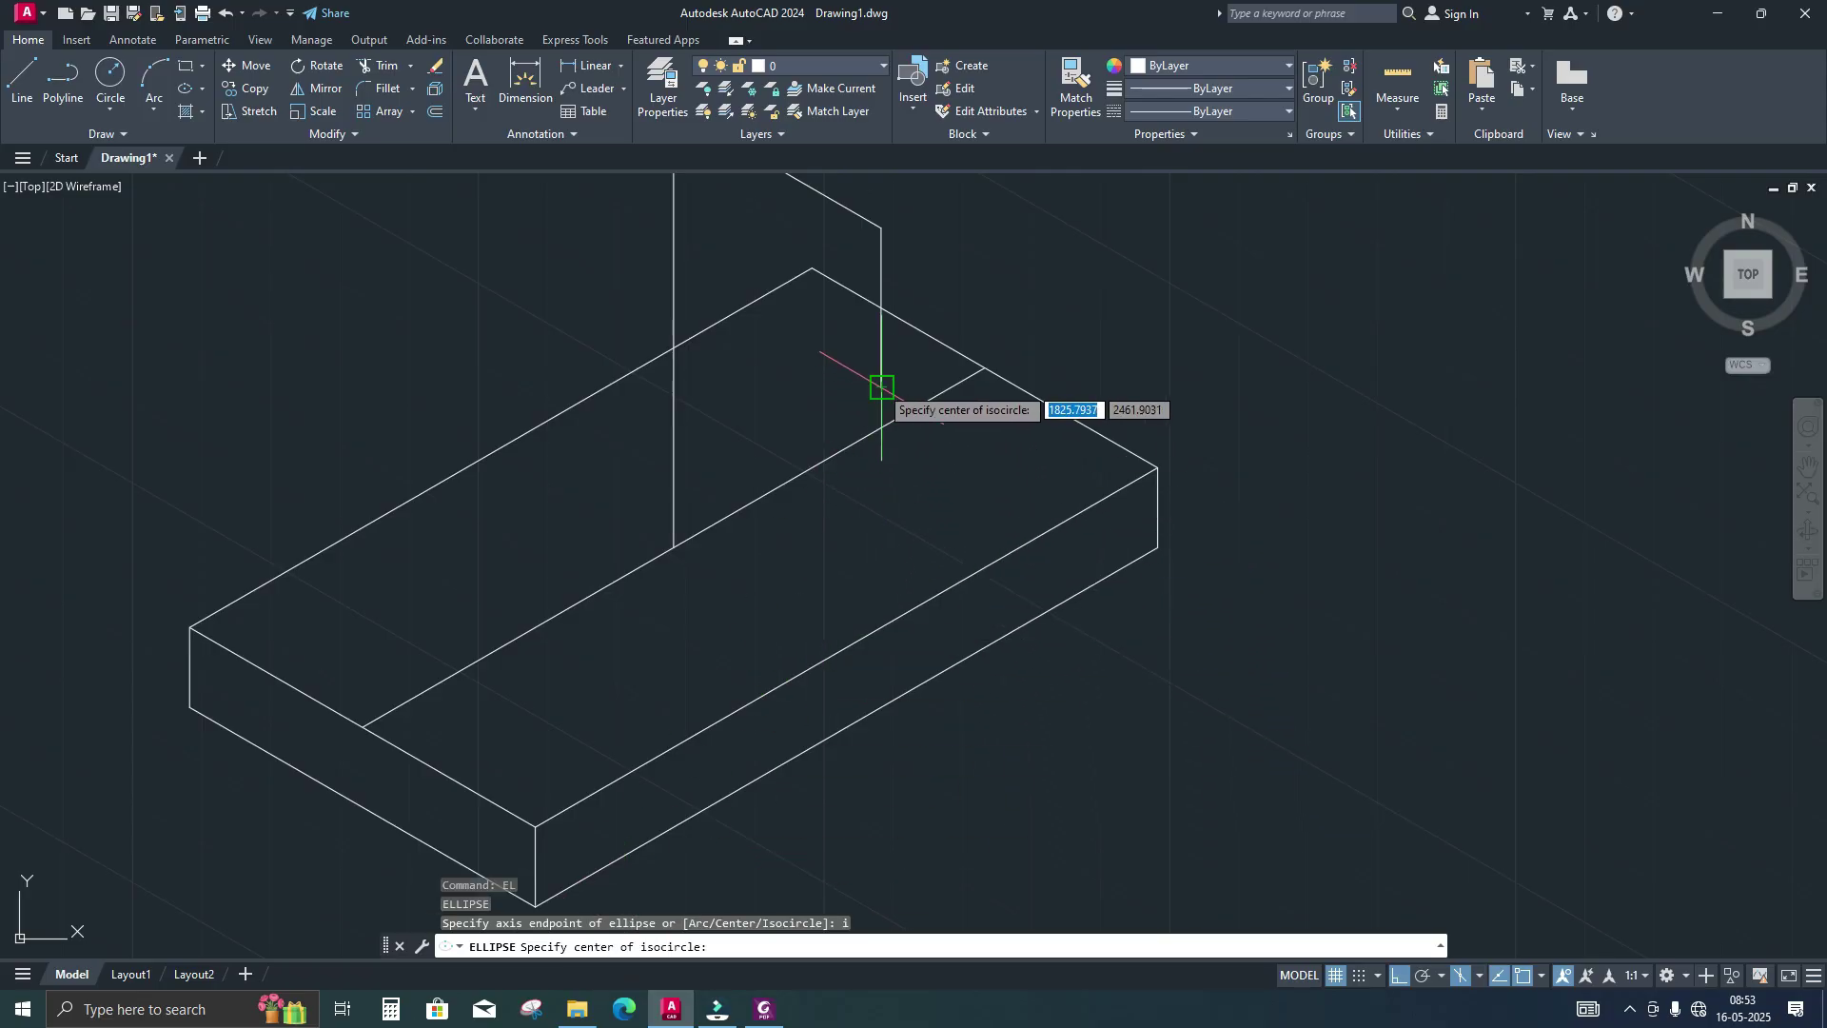
pyautogui.click(881, 386)
pyautogui.press('F5')
pyautogui.press('F5')
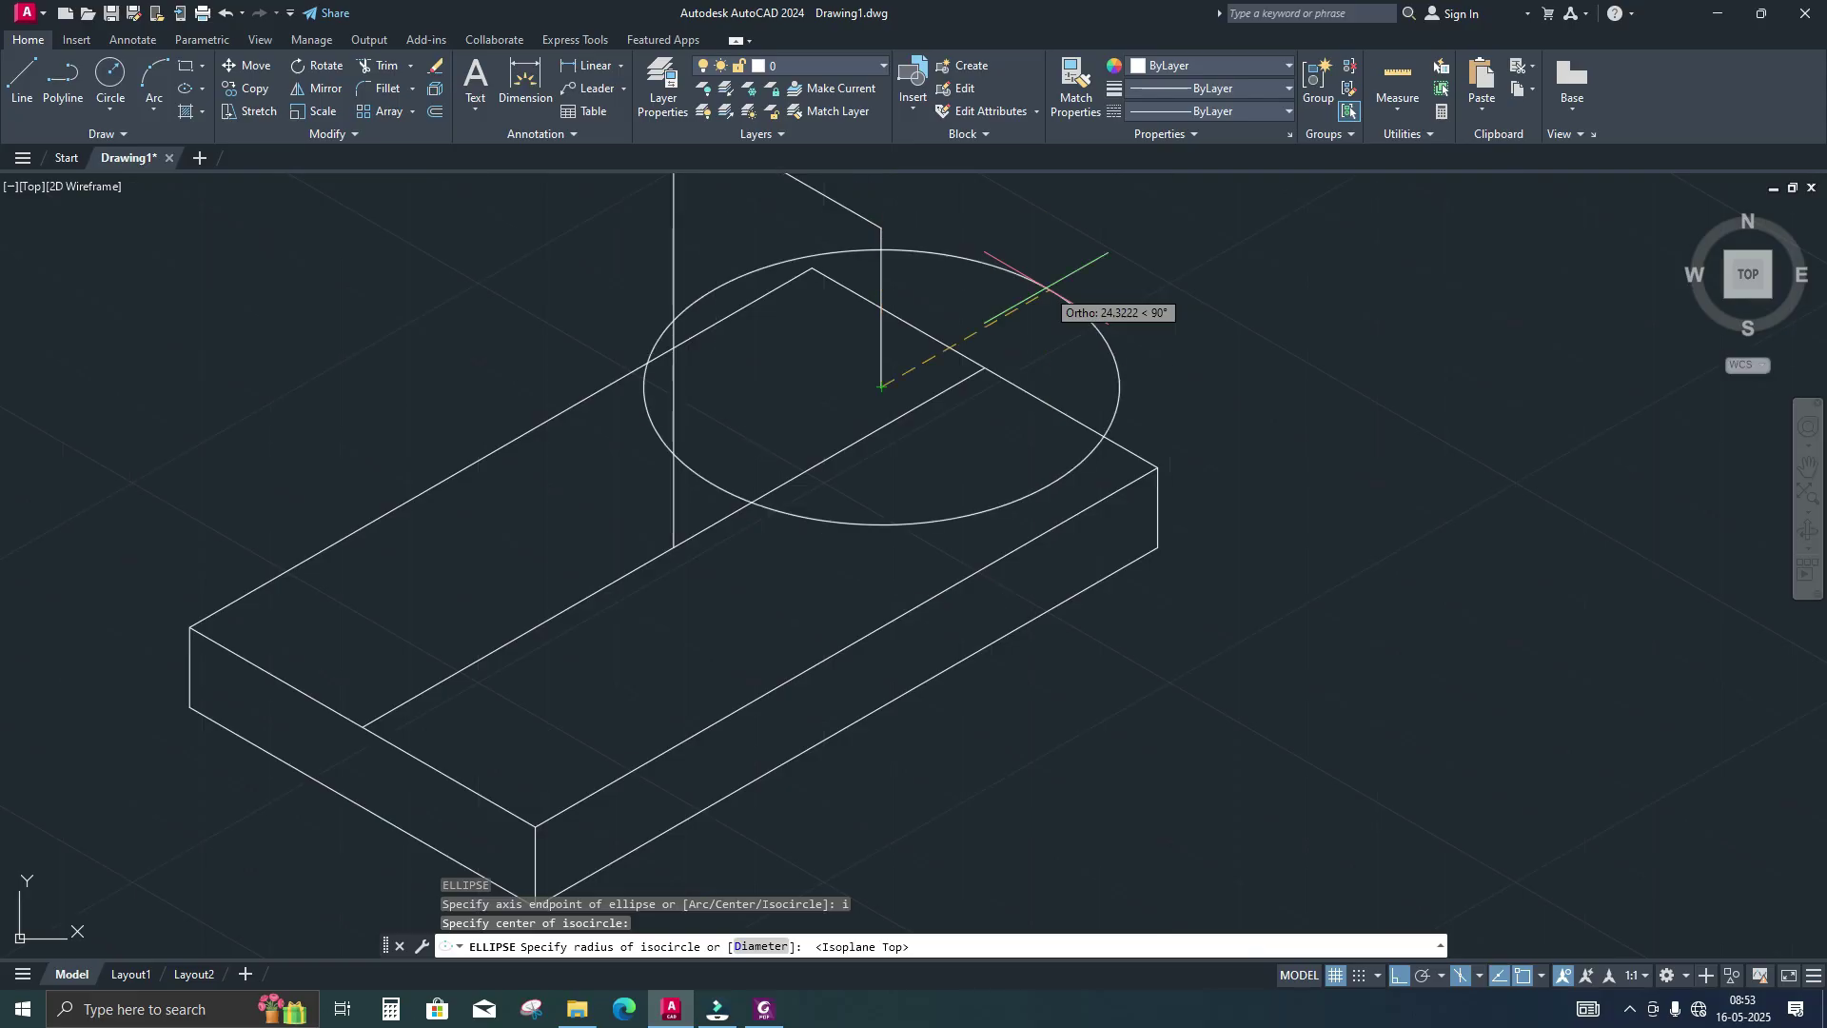
pyautogui.write('20')
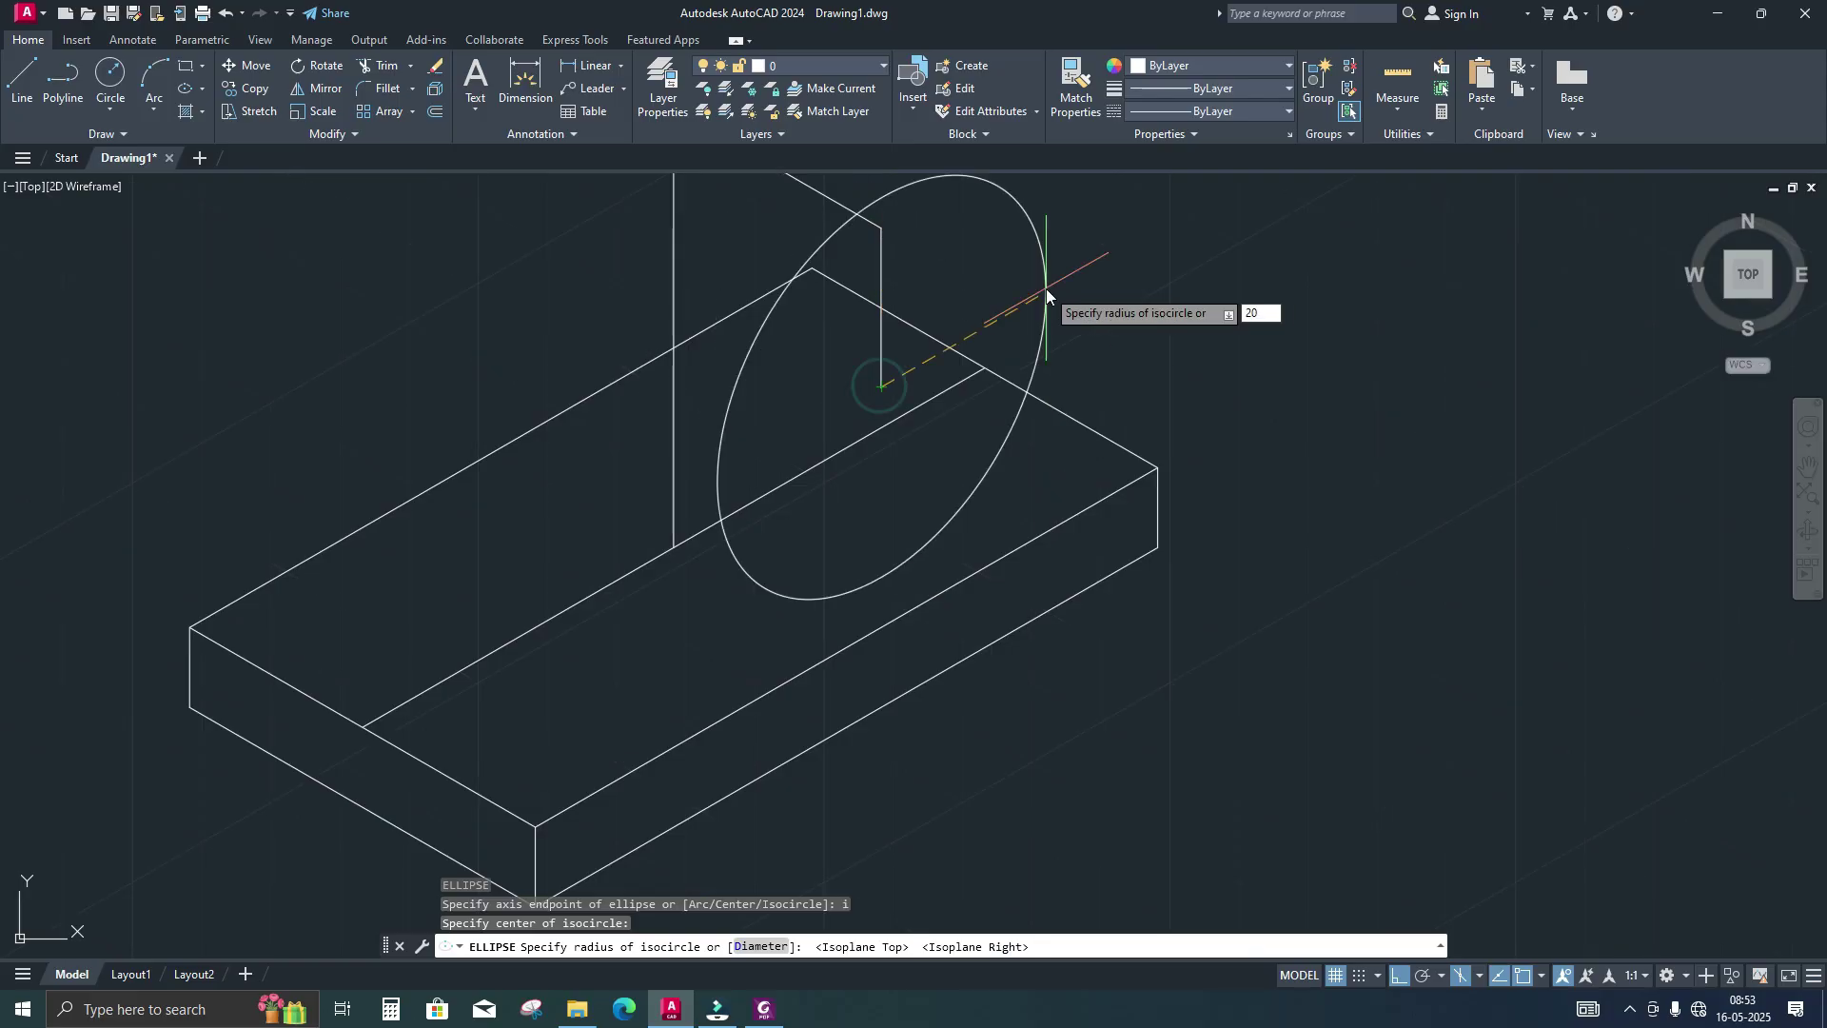
pyautogui.press('Return')
pyautogui.scroll(-2, 1048, 292)
pyautogui.moveTo(1047, 291)
pyautogui.mouseDown(button='middle')
pyautogui.moveTo(1094, 346)
pyautogui.moveTo(1158, 502)
pyautogui.mouseUp(button='middle')
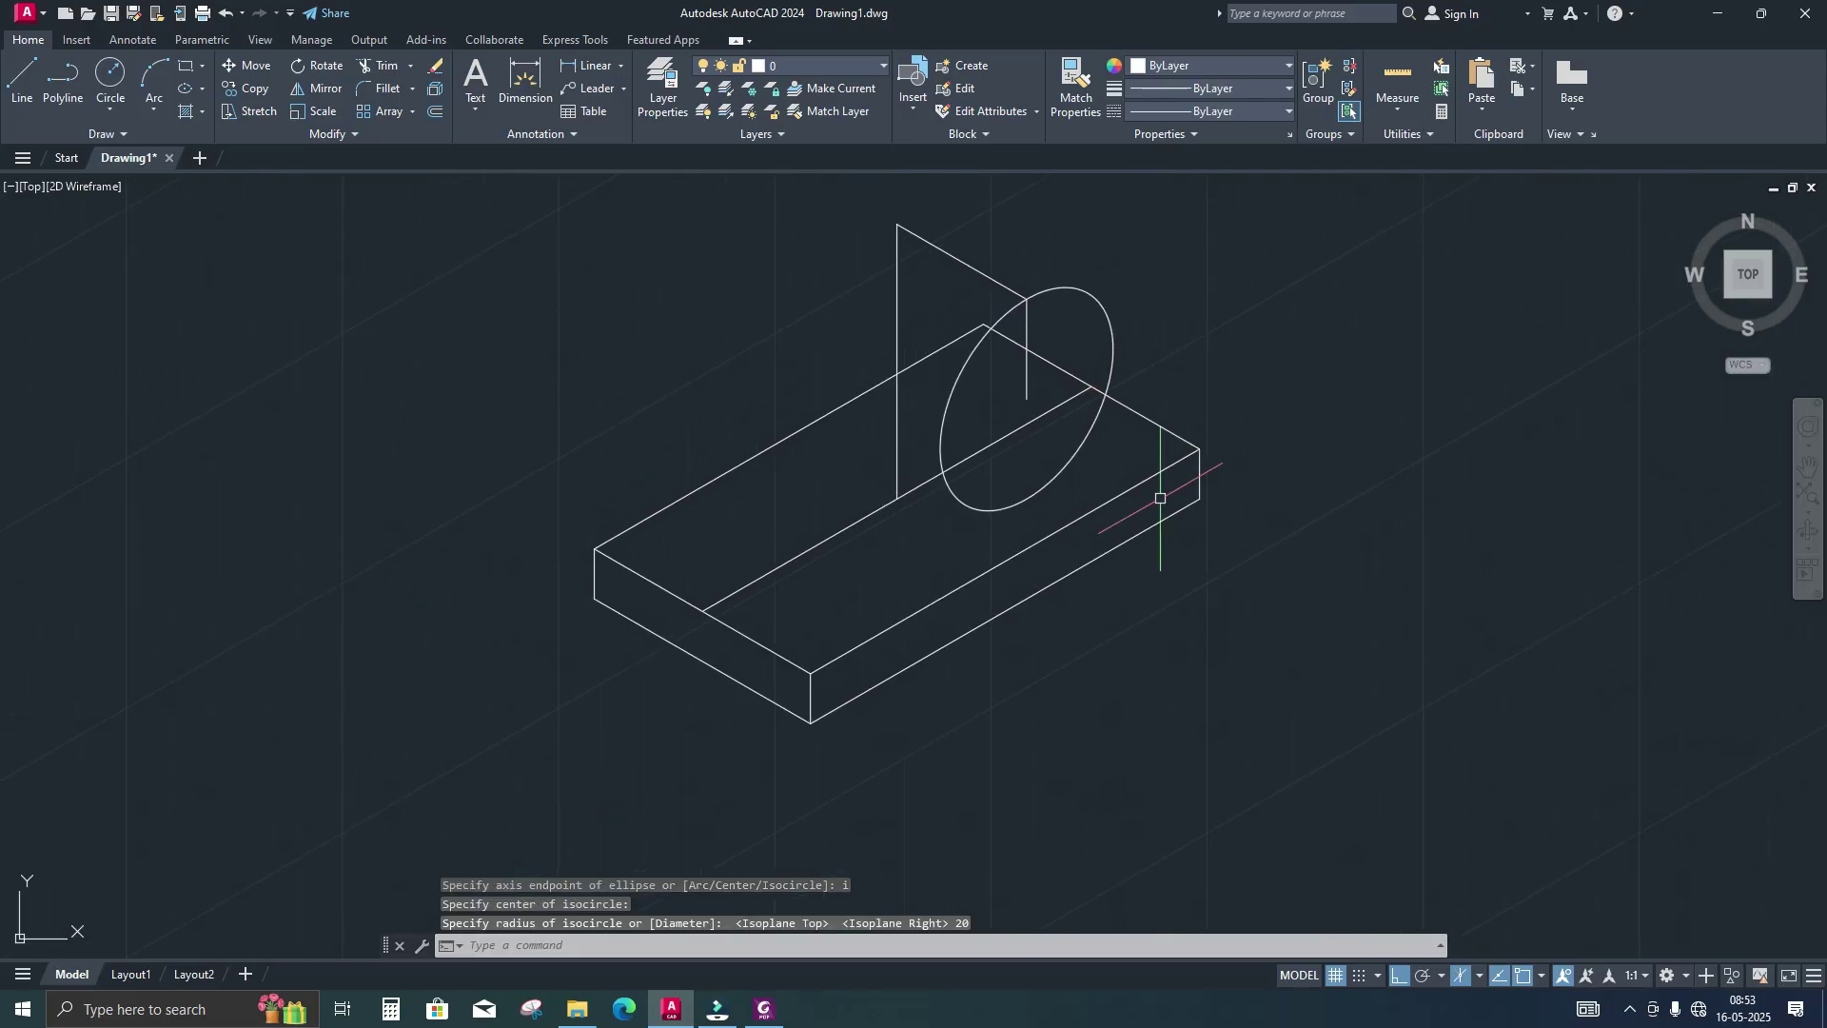
# Check drawing 103 in the PDF, and draw an isocircle of radius 10 in the right isoplane, concentric with the radius-20 isocircle
pyautogui.click(765, 1010)
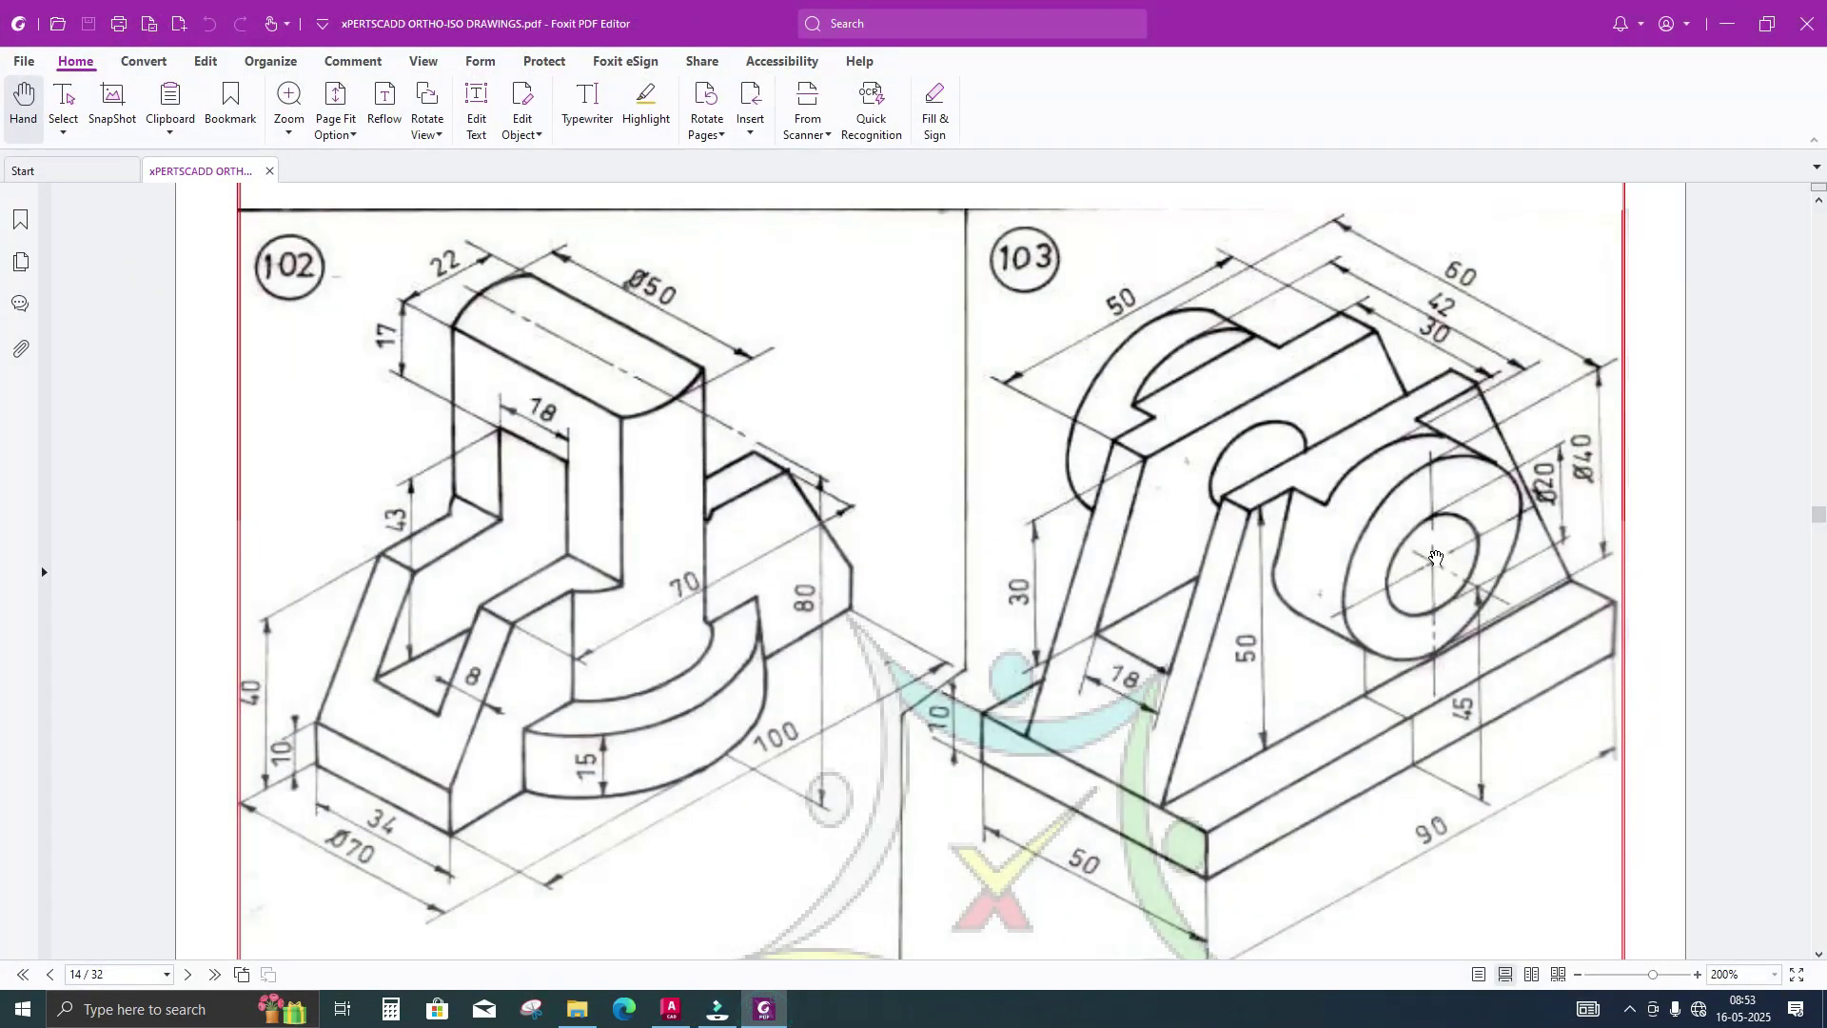
pyautogui.hotkey('alt', 'Tab')
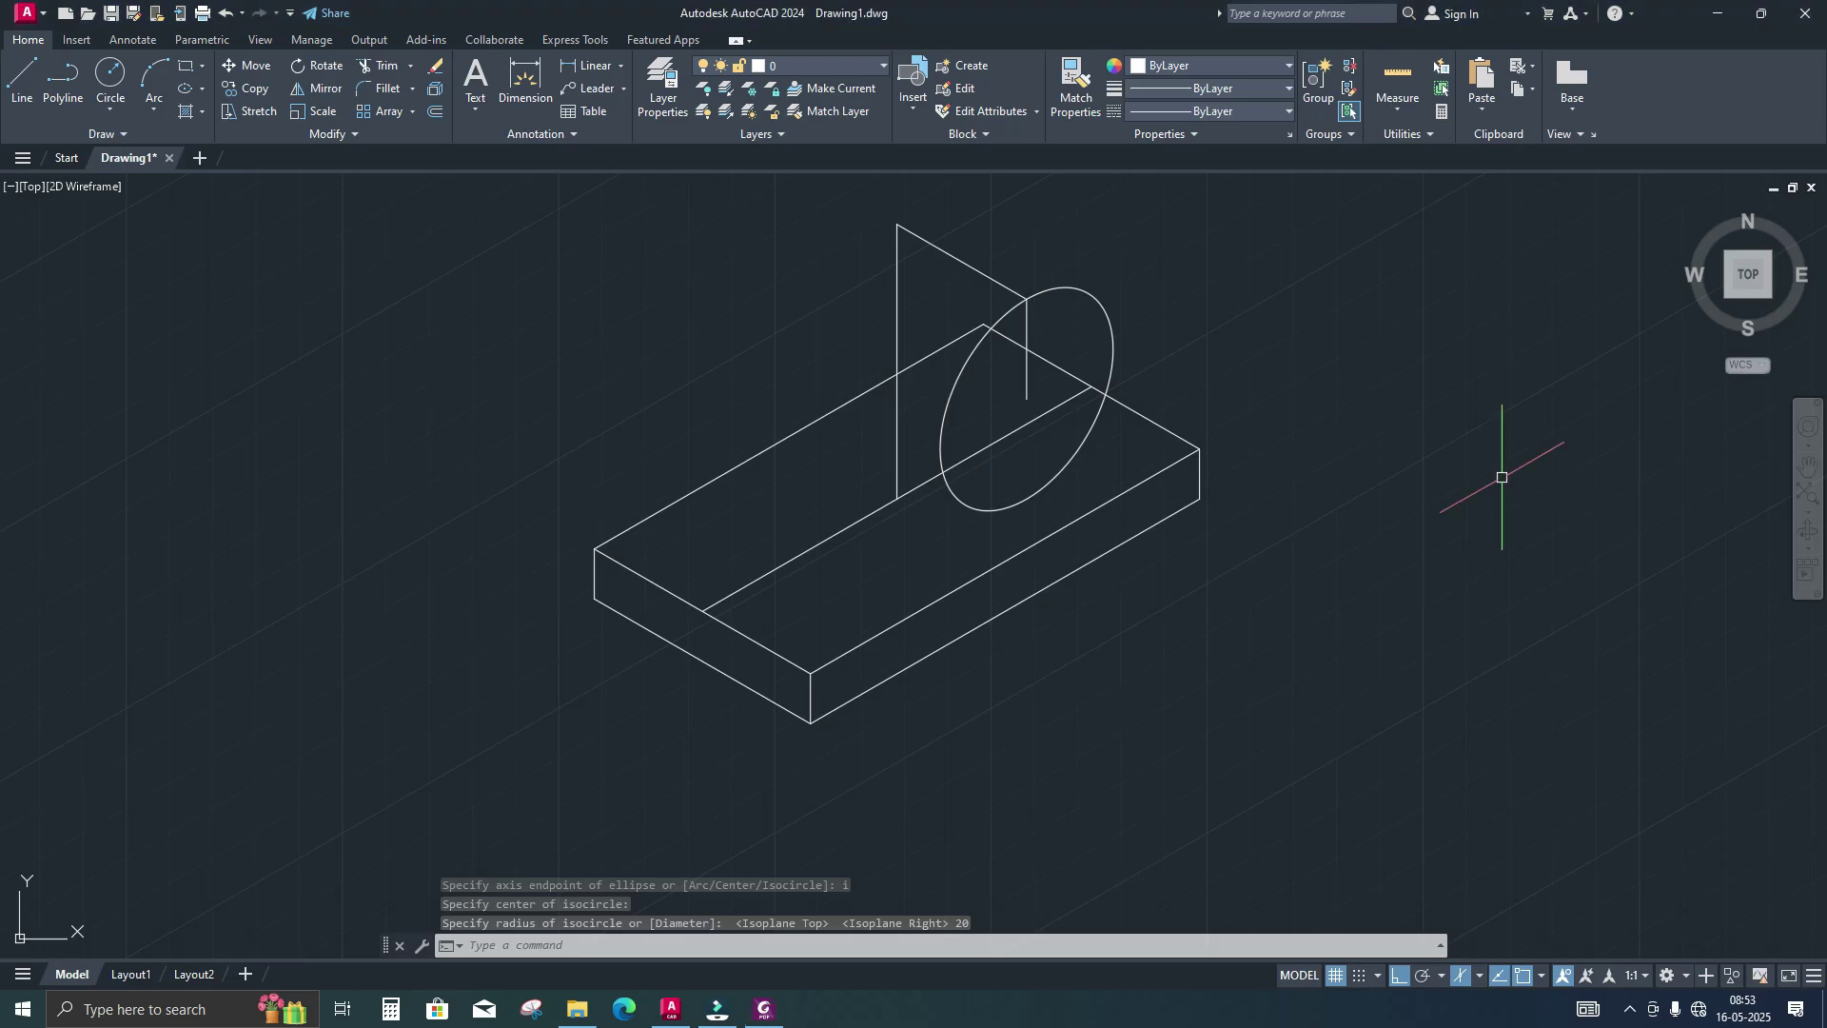
pyautogui.write('el')
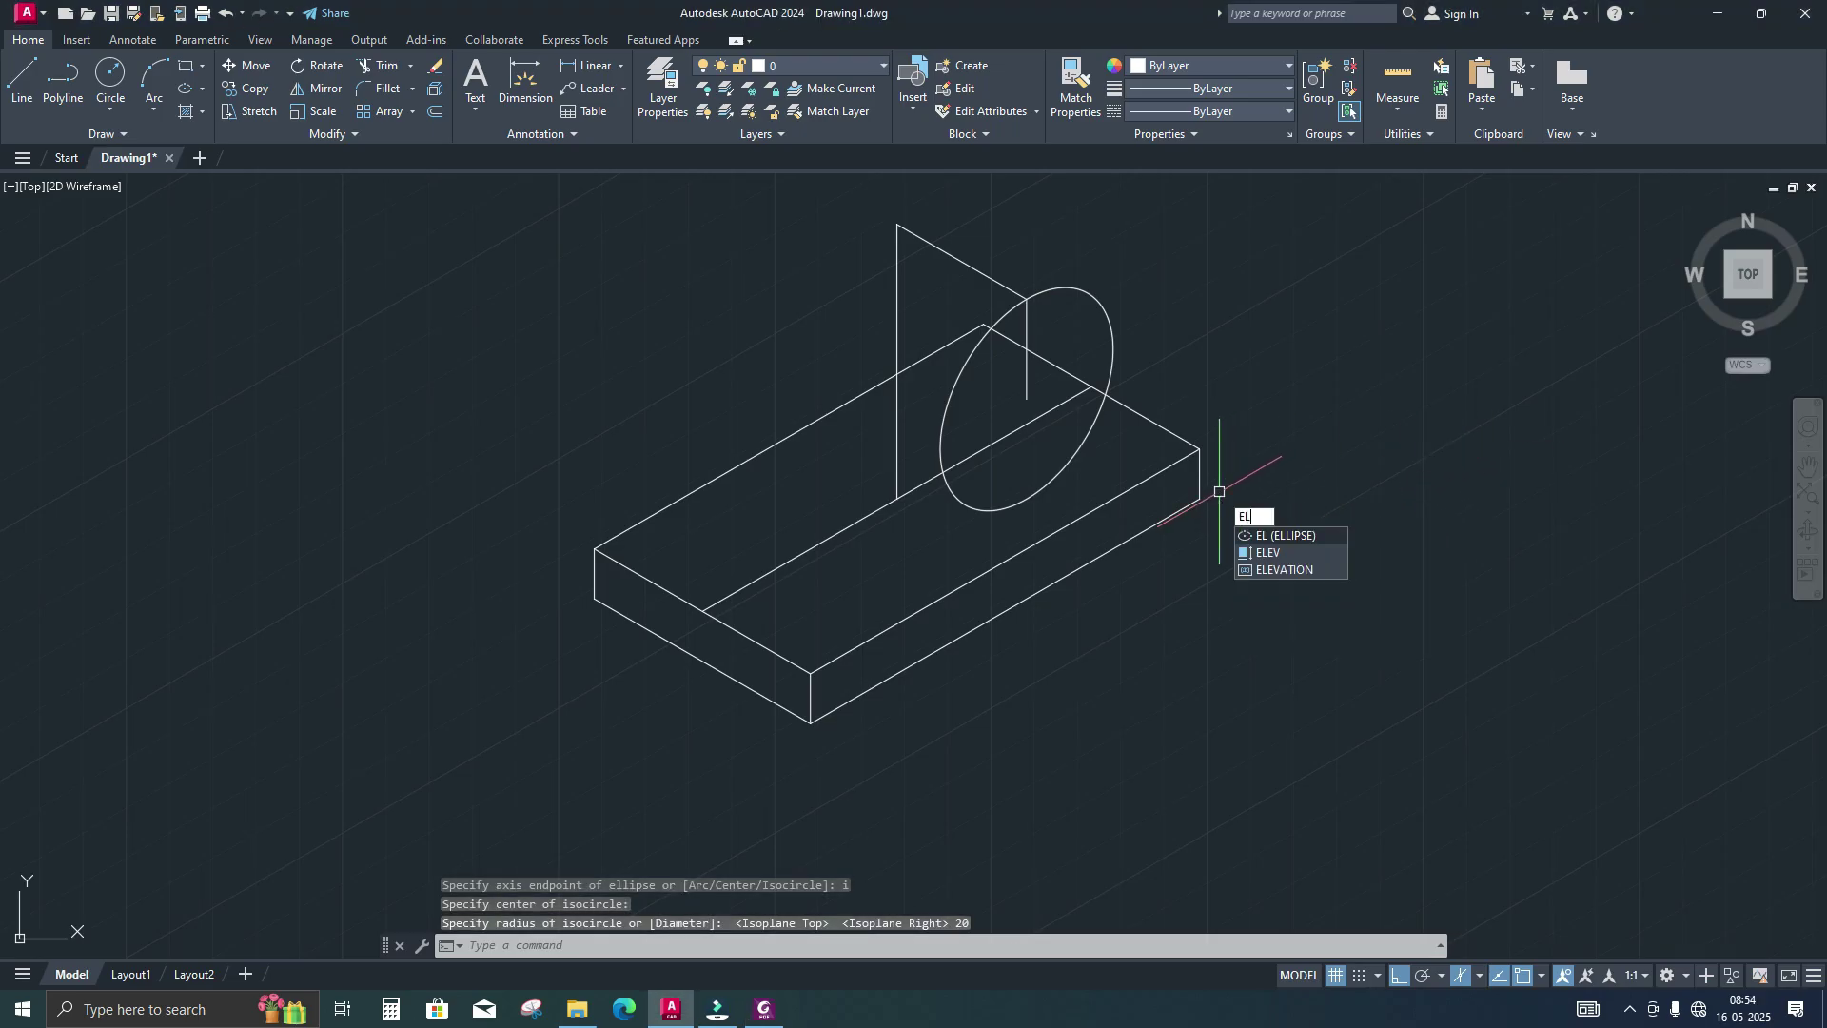
pyautogui.press('Return')
pyautogui.write('i')
pyautogui.press('Return')
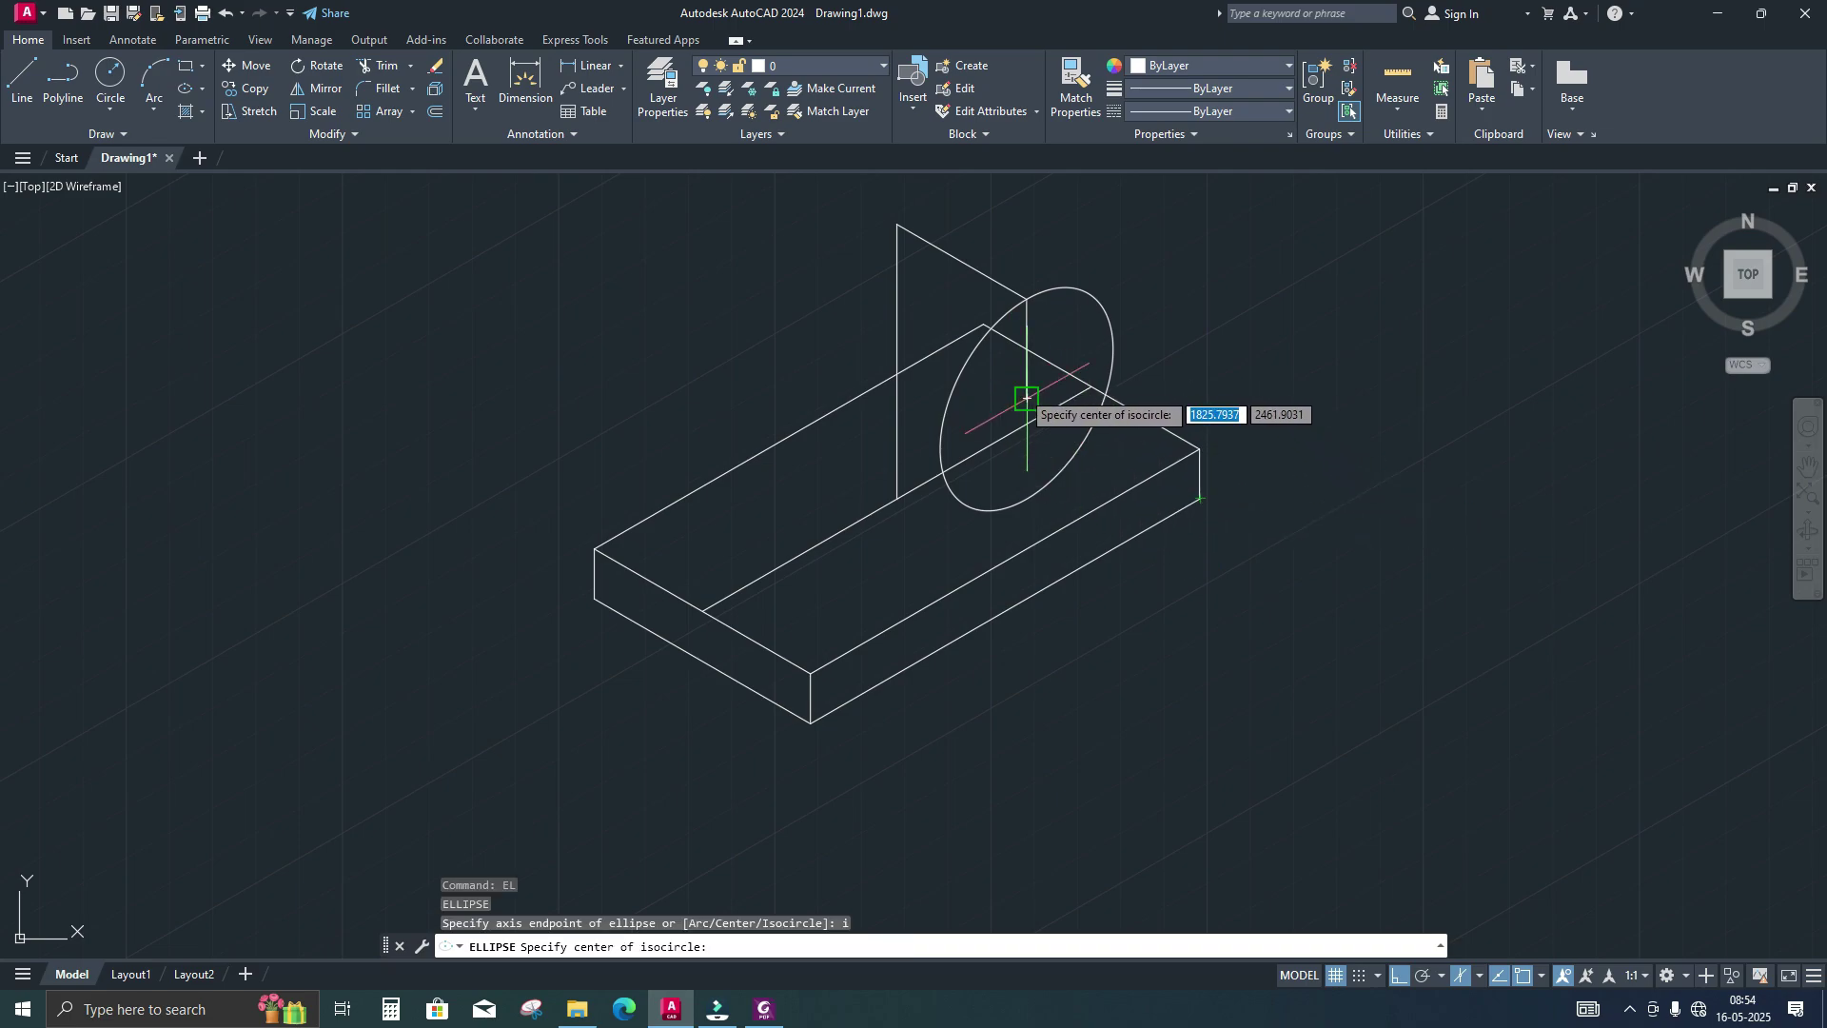
pyautogui.click(1026, 398)
pyautogui.write('10')
pyautogui.press('Return')
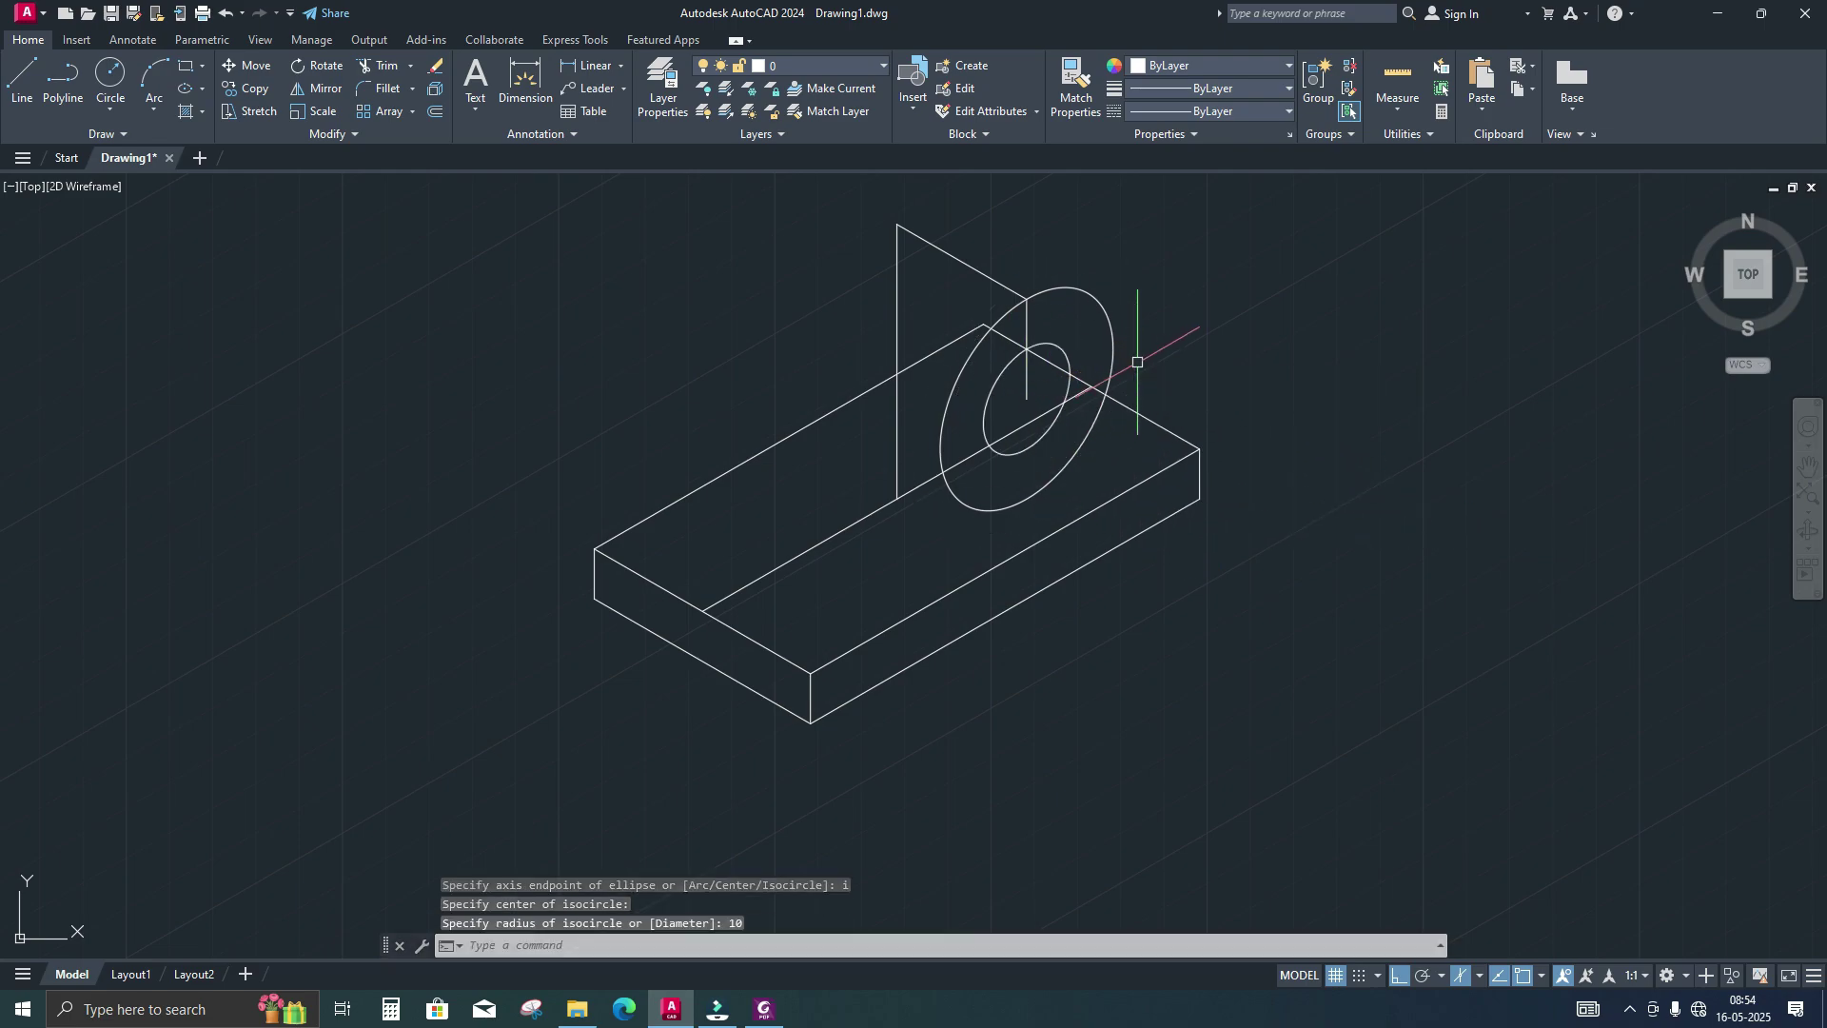
# Delete the base's top-face centreline and the 55-unit vertical construction line rising from its midpoint
pyautogui.moveTo(1180, 359); pyautogui.dragTo(1184, 408, button='middle')
pyautogui.click(919, 568)
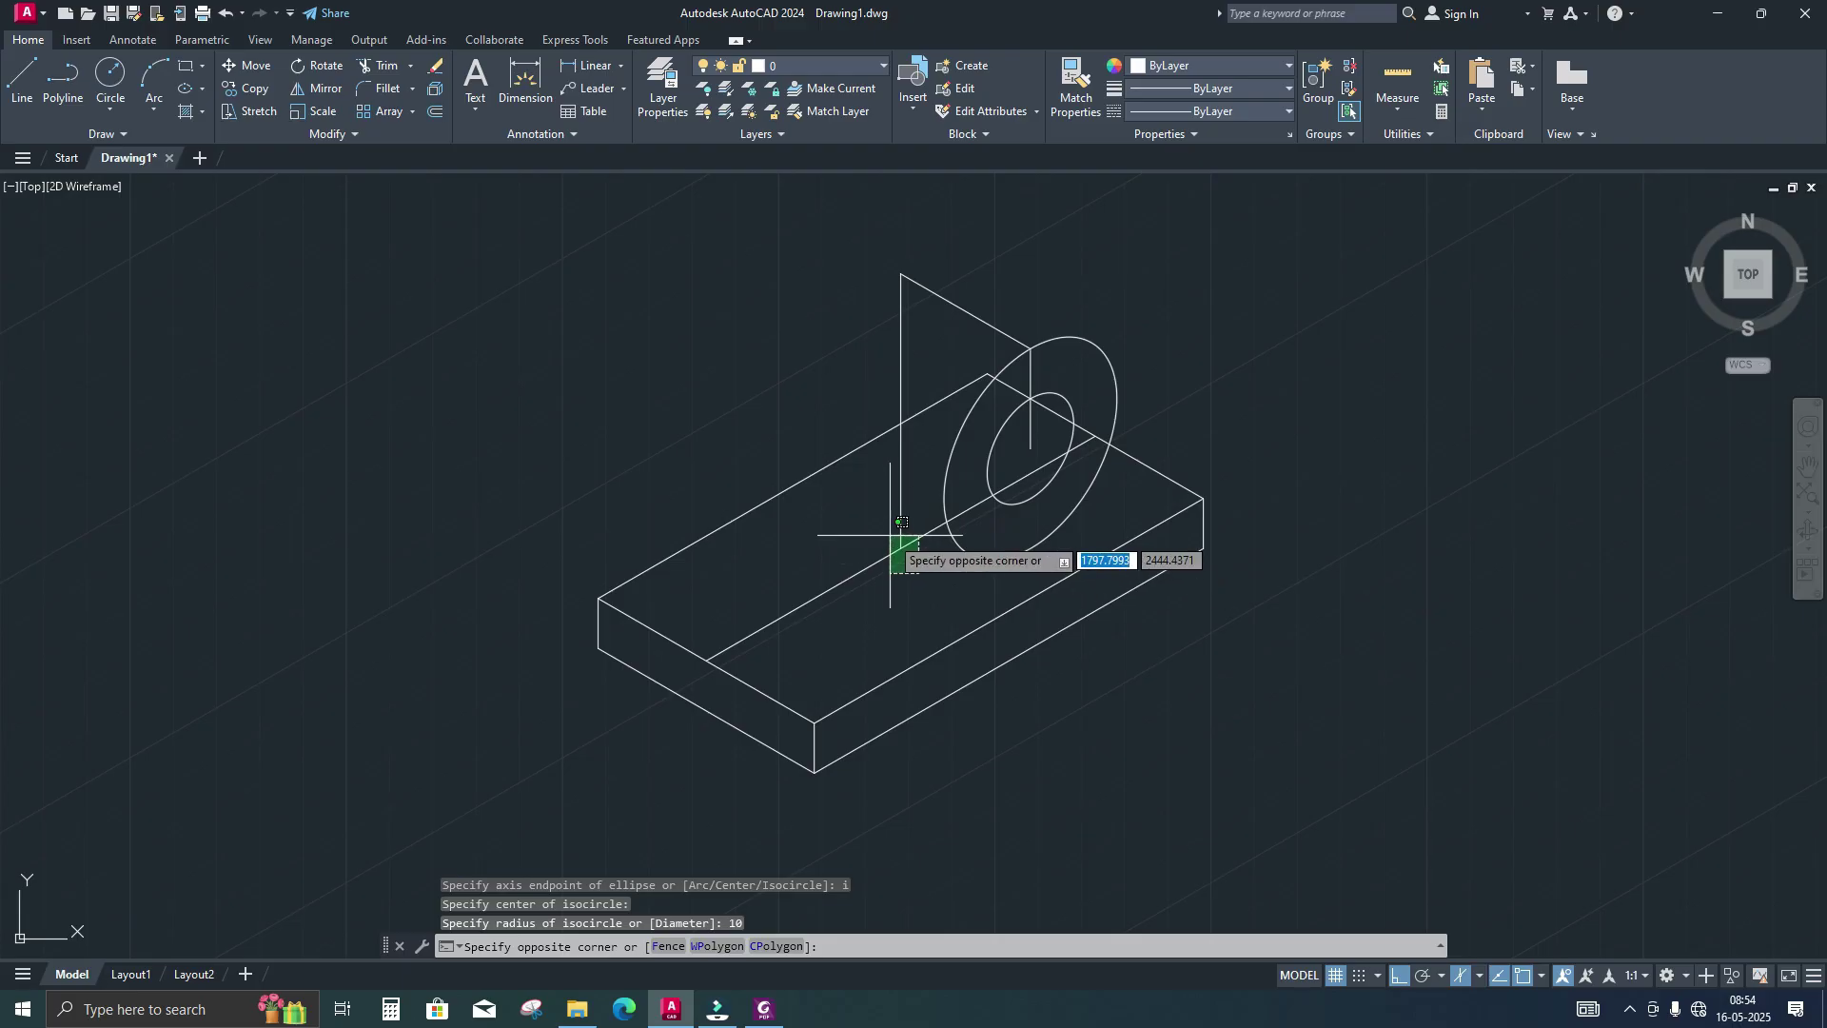
pyautogui.click(881, 529)
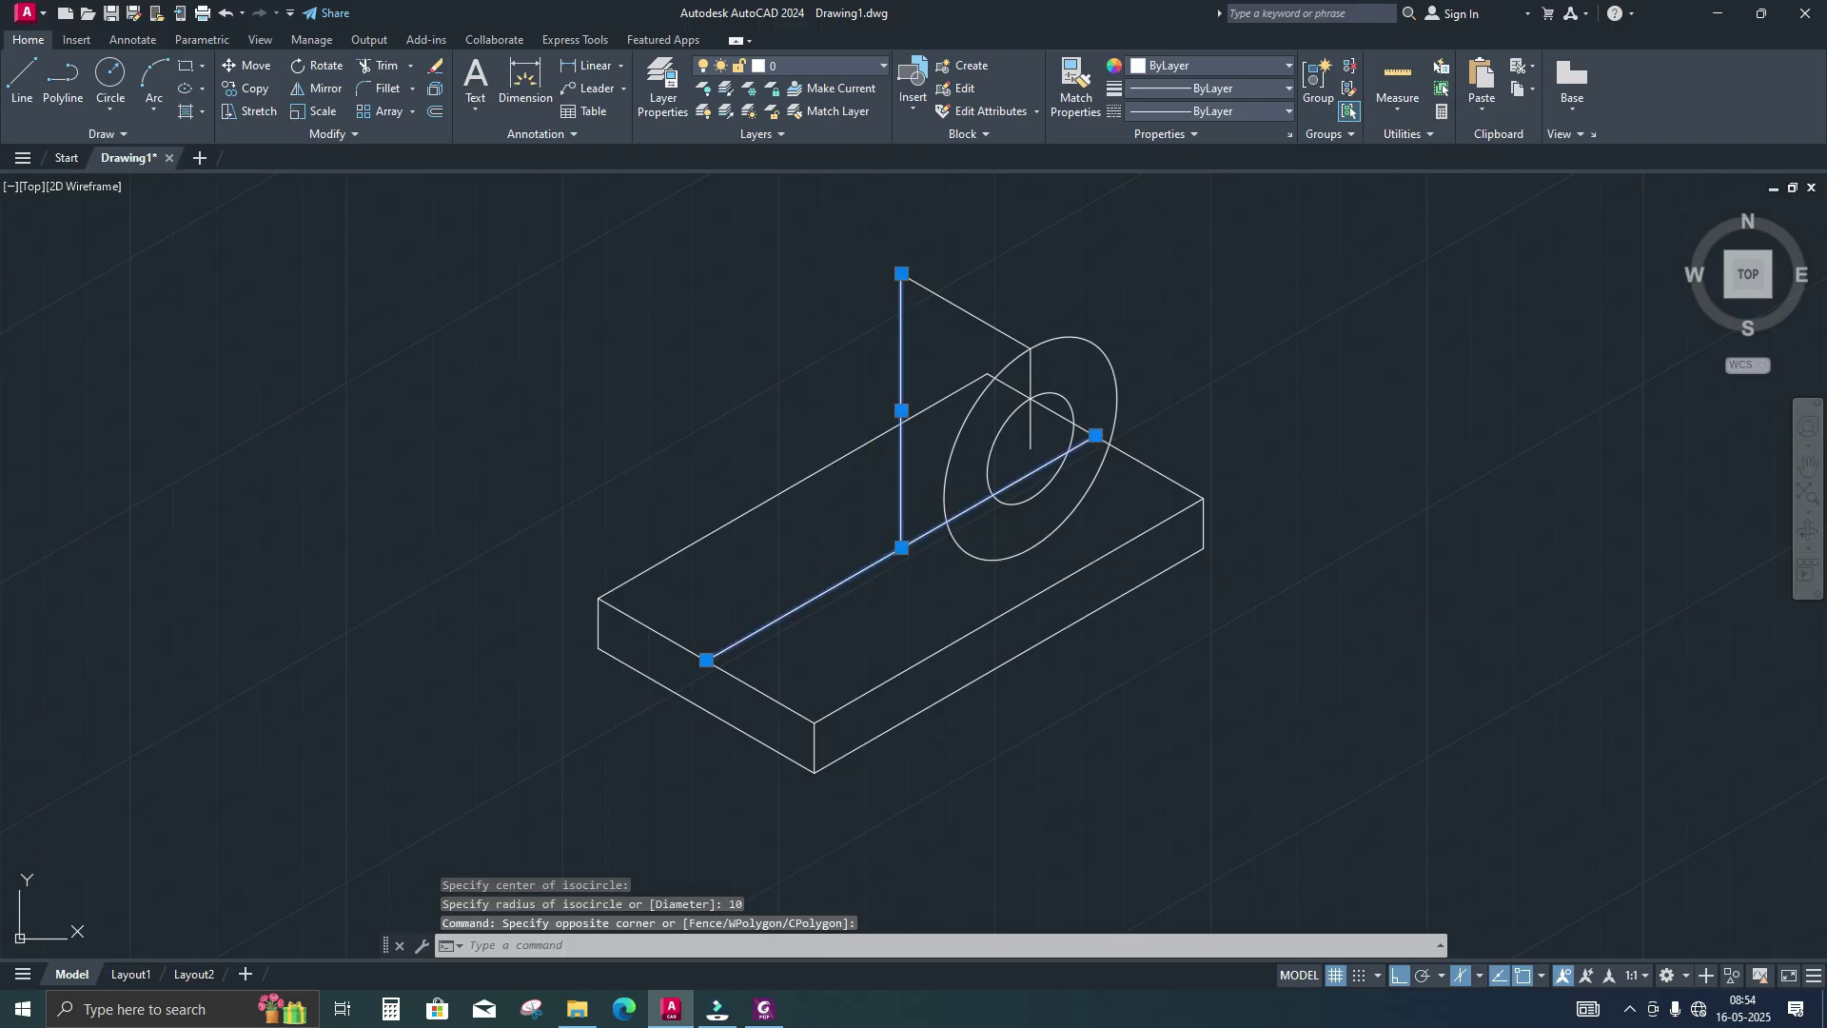
pyautogui.press('Delete')
pyautogui.moveTo(942, 373); pyautogui.dragTo(954, 384, button='middle')
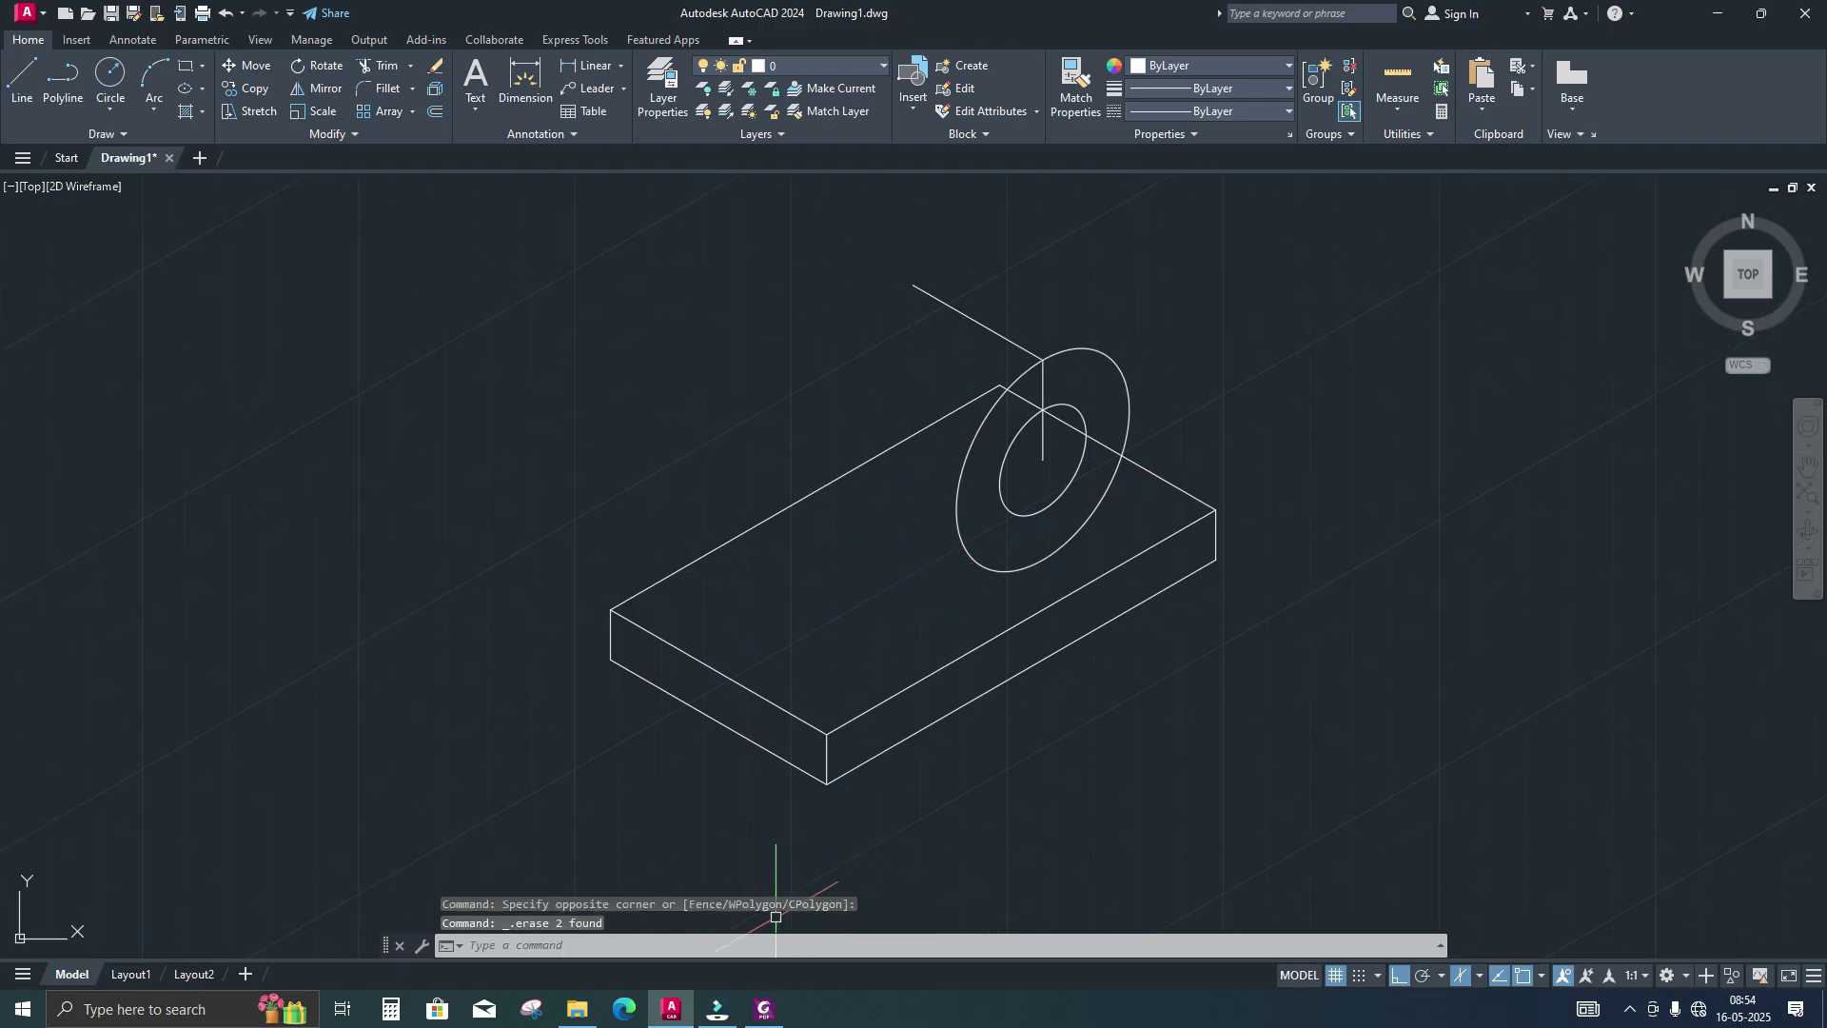
# Check drawing 103 in the PDF, and copy the radius-20 isocircle from its centre 9 units back at 150° in the left isoplane
pyautogui.click(767, 1008)
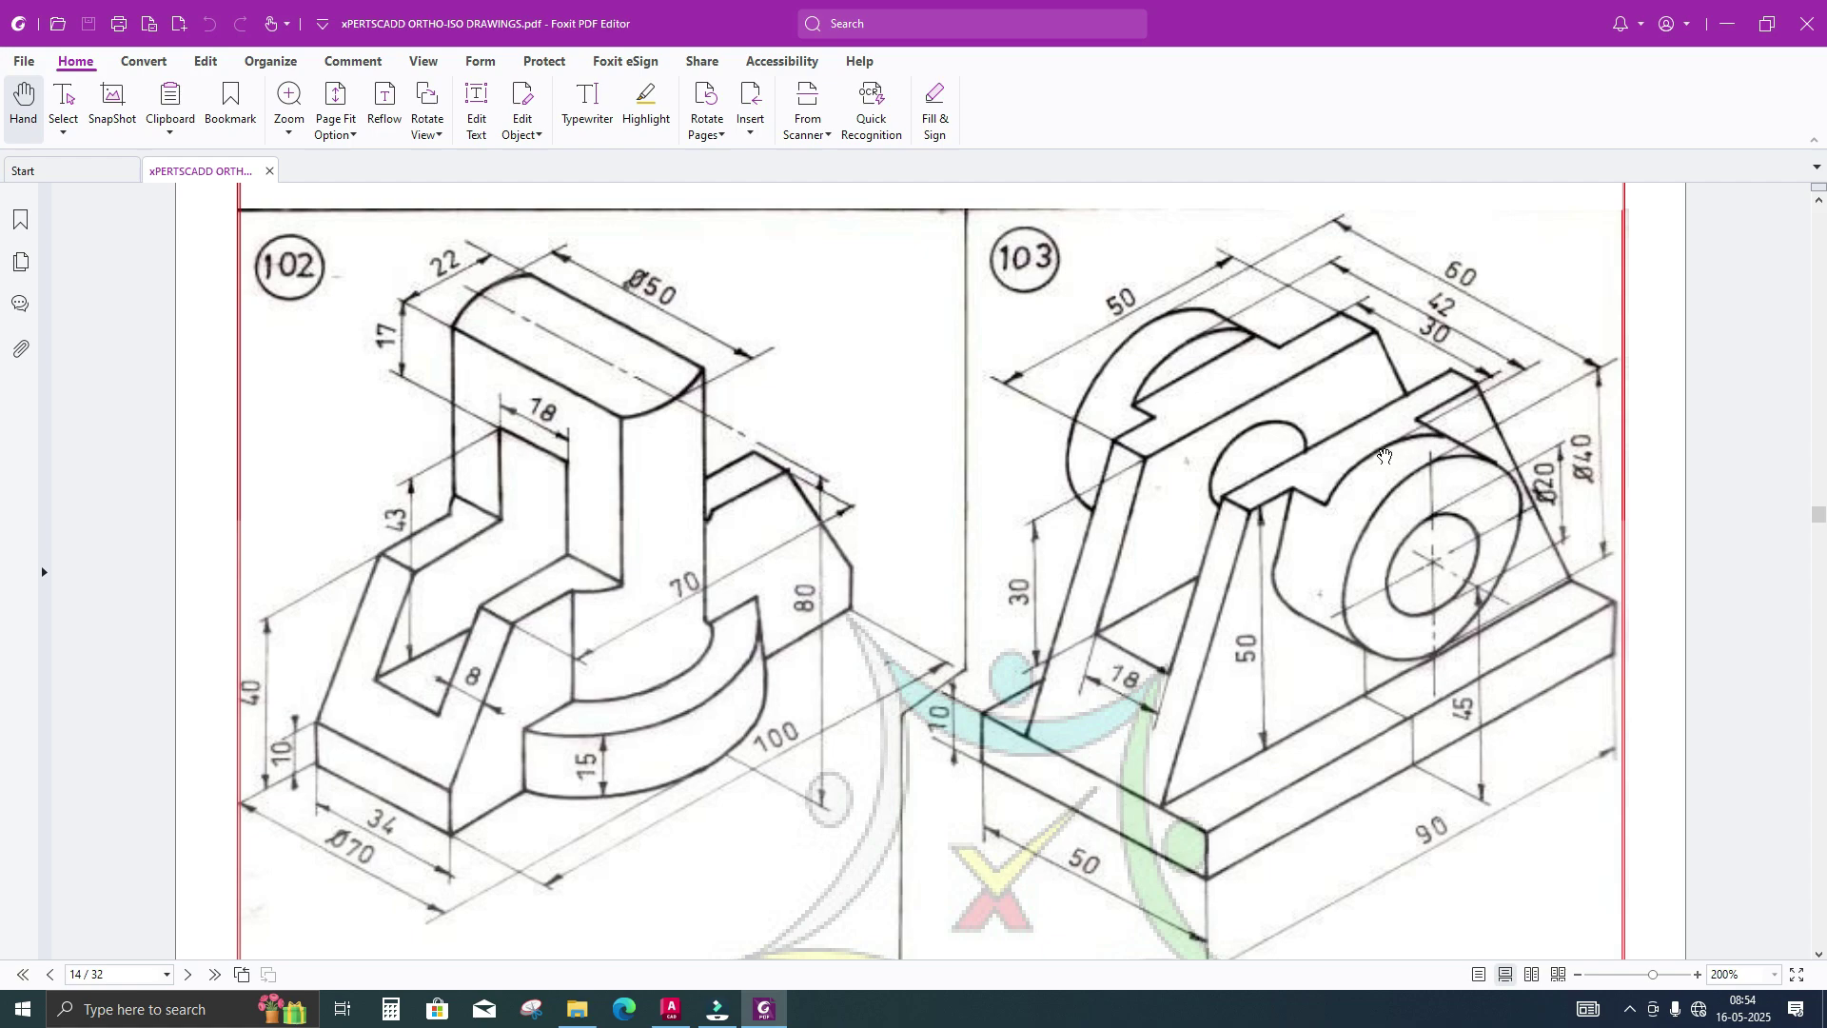
pyautogui.click(773, 1011)
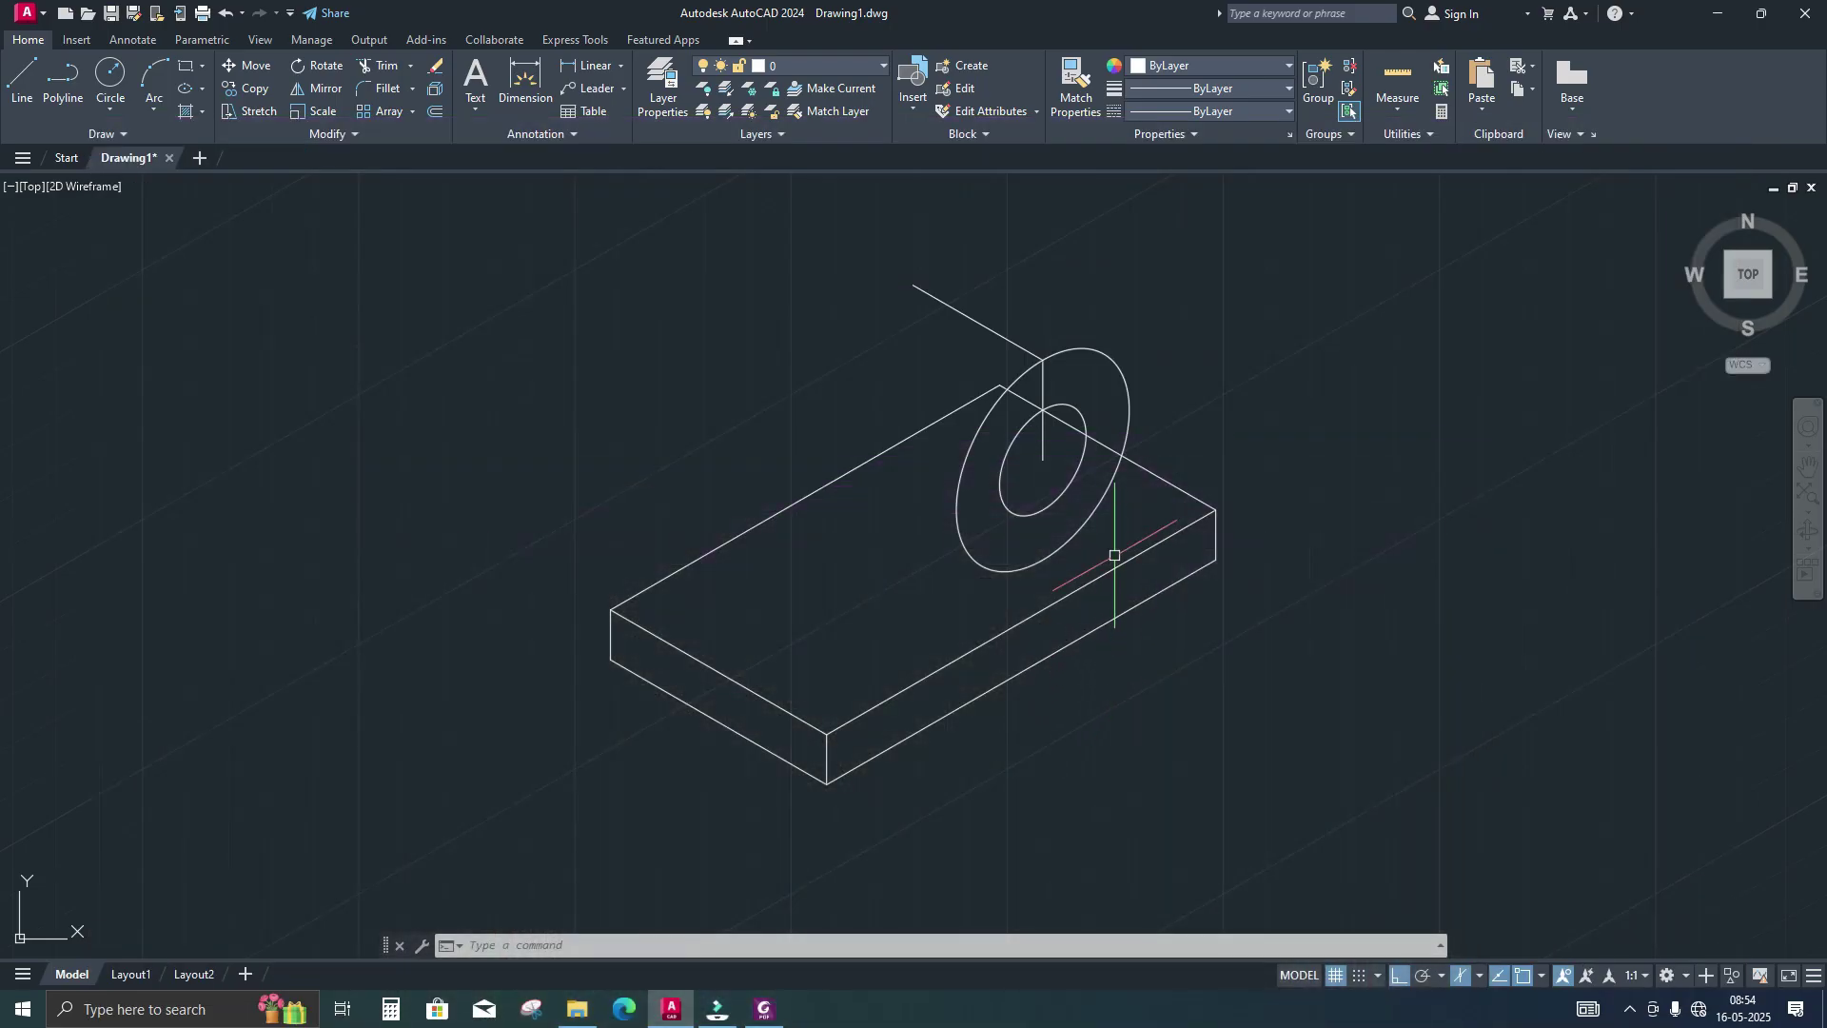
pyautogui.click(983, 428)
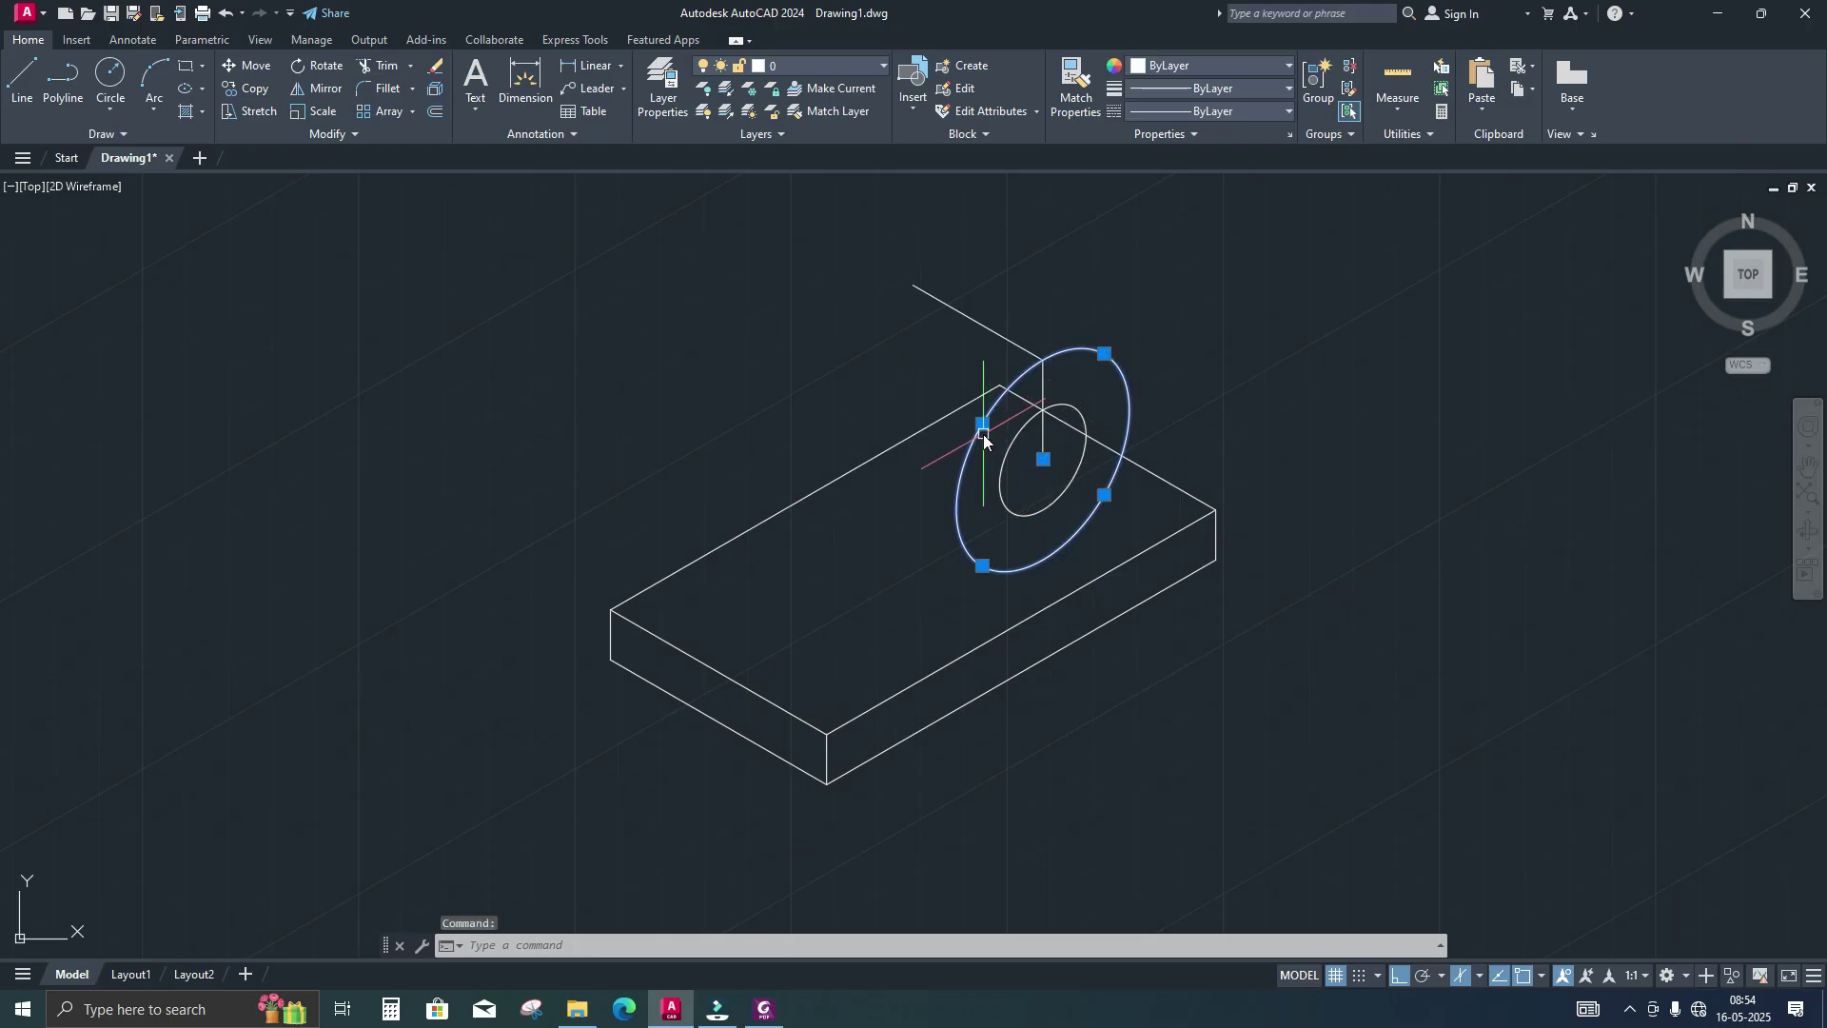
pyautogui.write('co')
pyautogui.press('Return')
pyautogui.click(1043, 461)
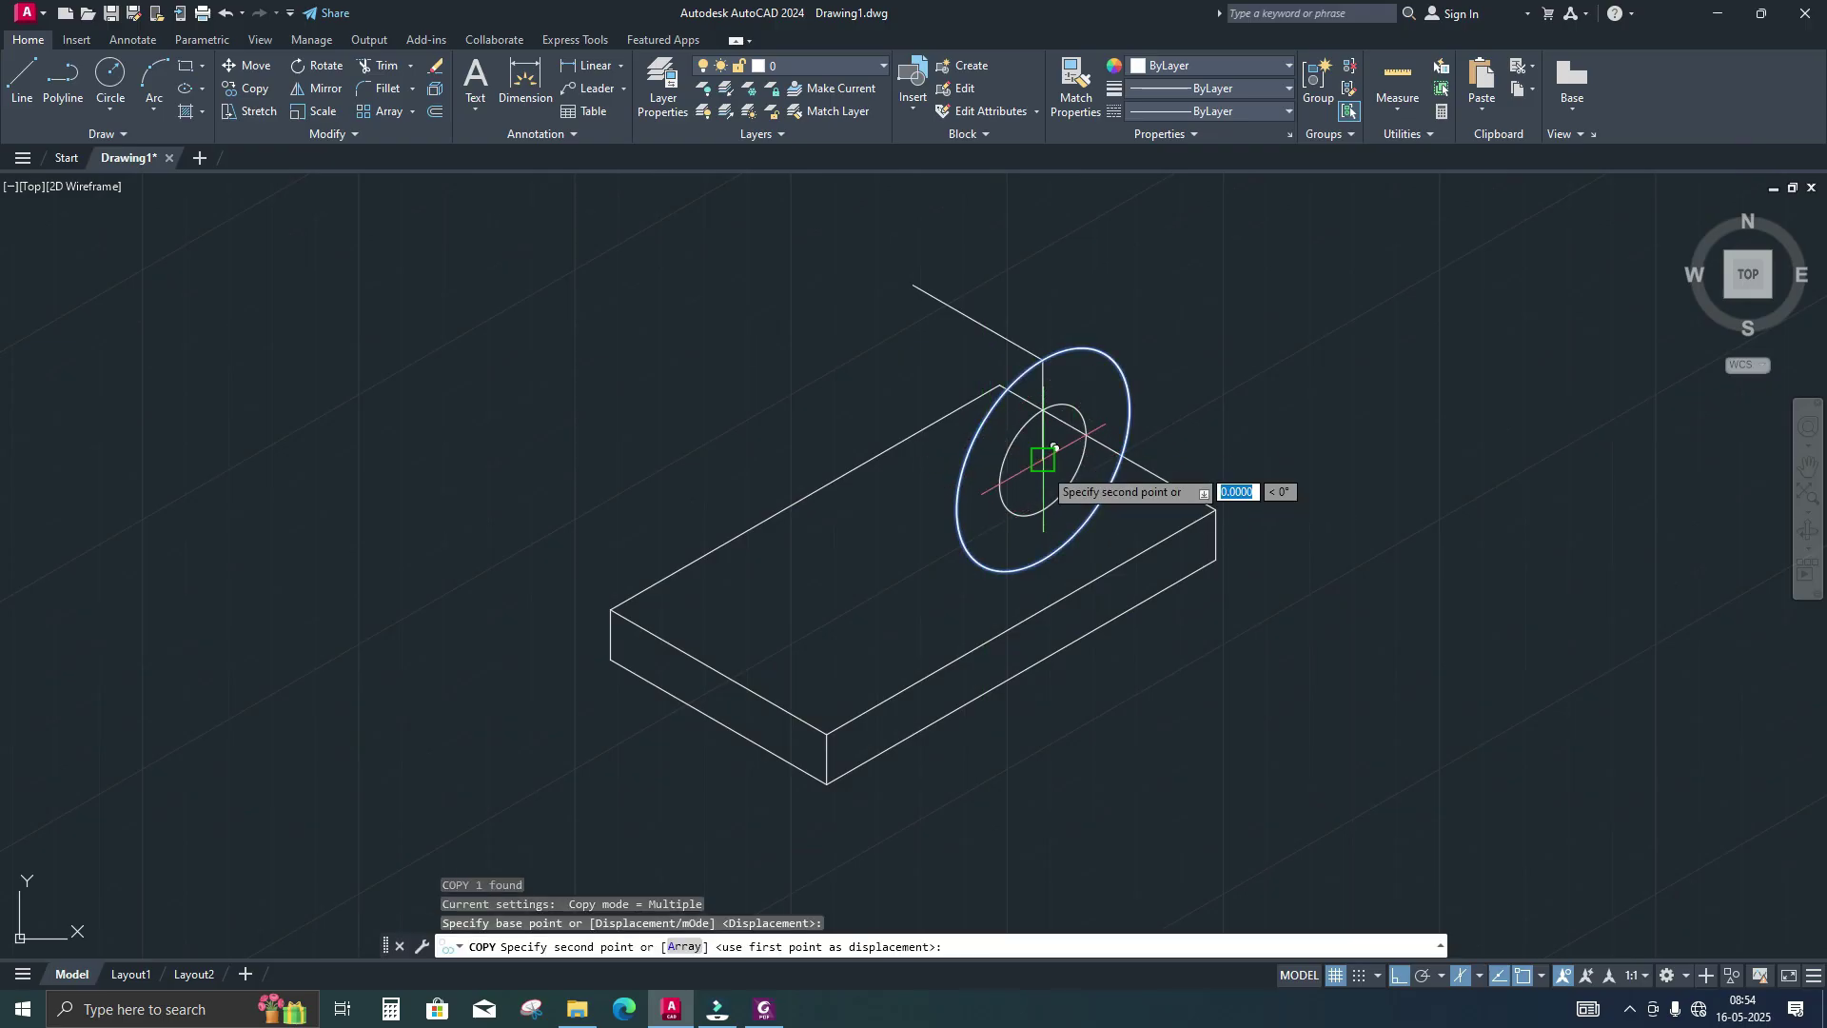
pyautogui.press('F5')
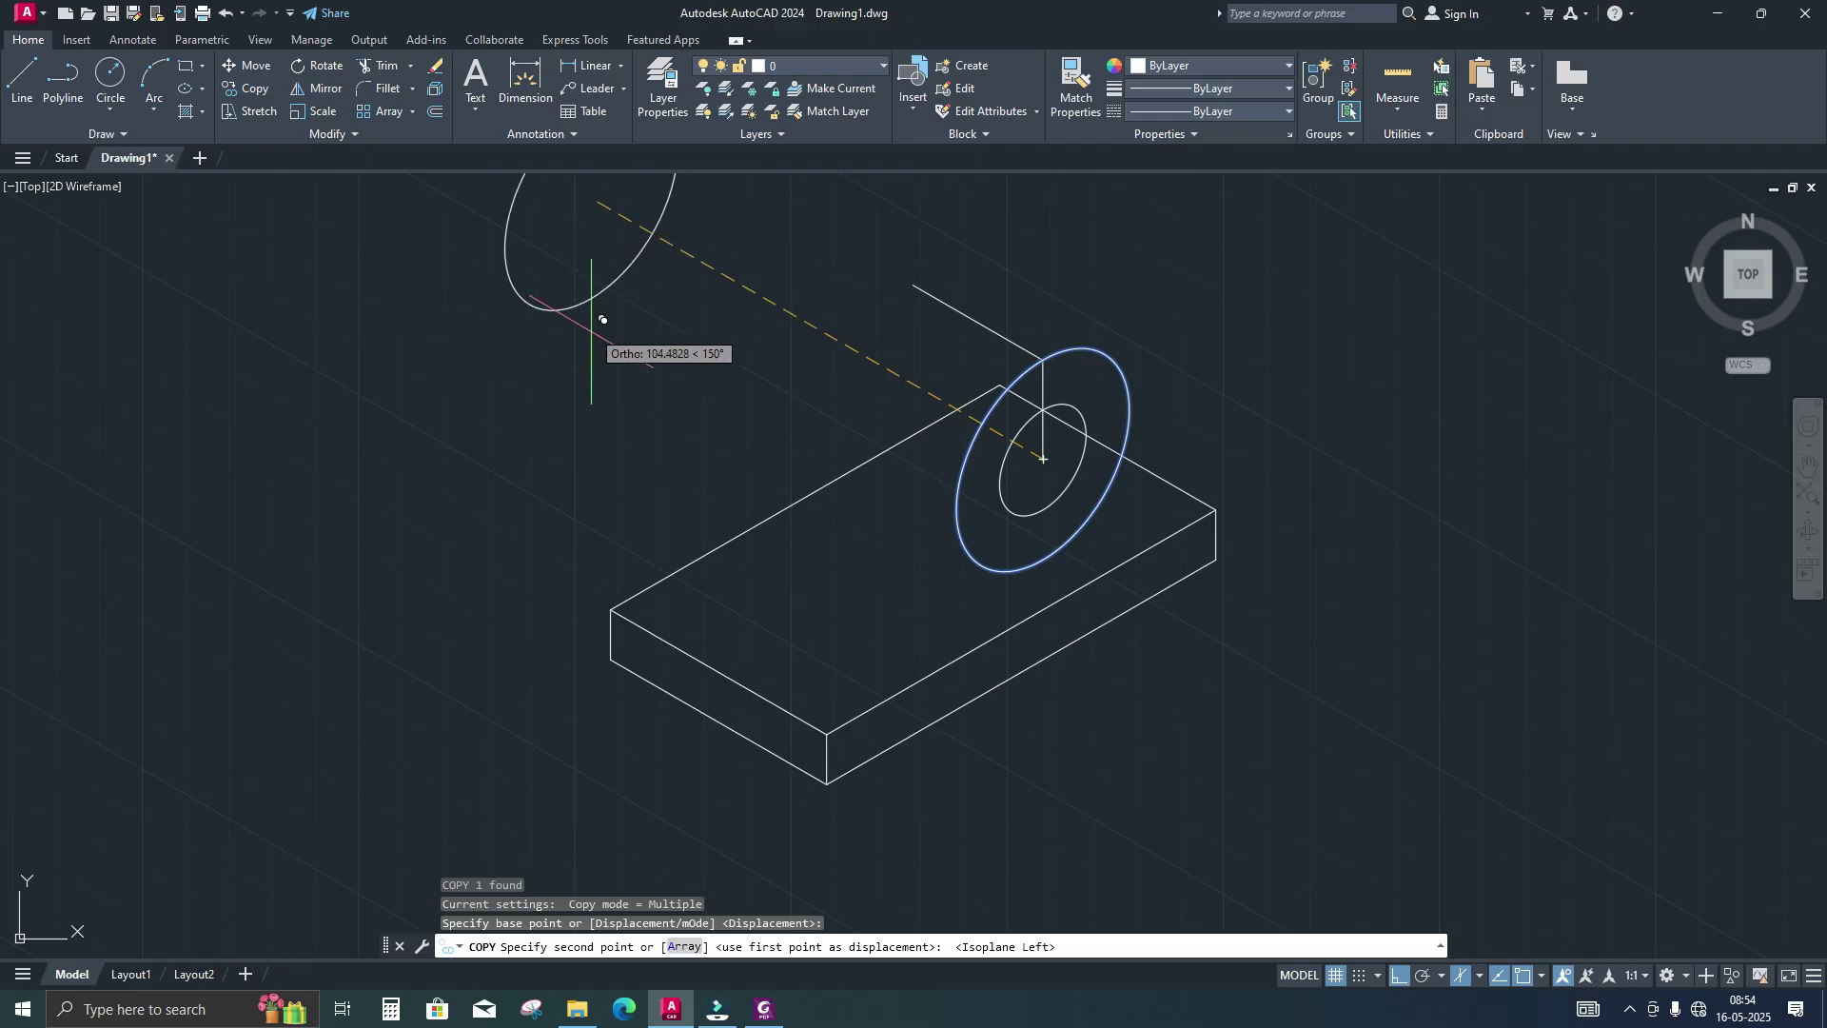
pyautogui.moveTo(620, 278); pyautogui.dragTo(685, 469, button='middle')
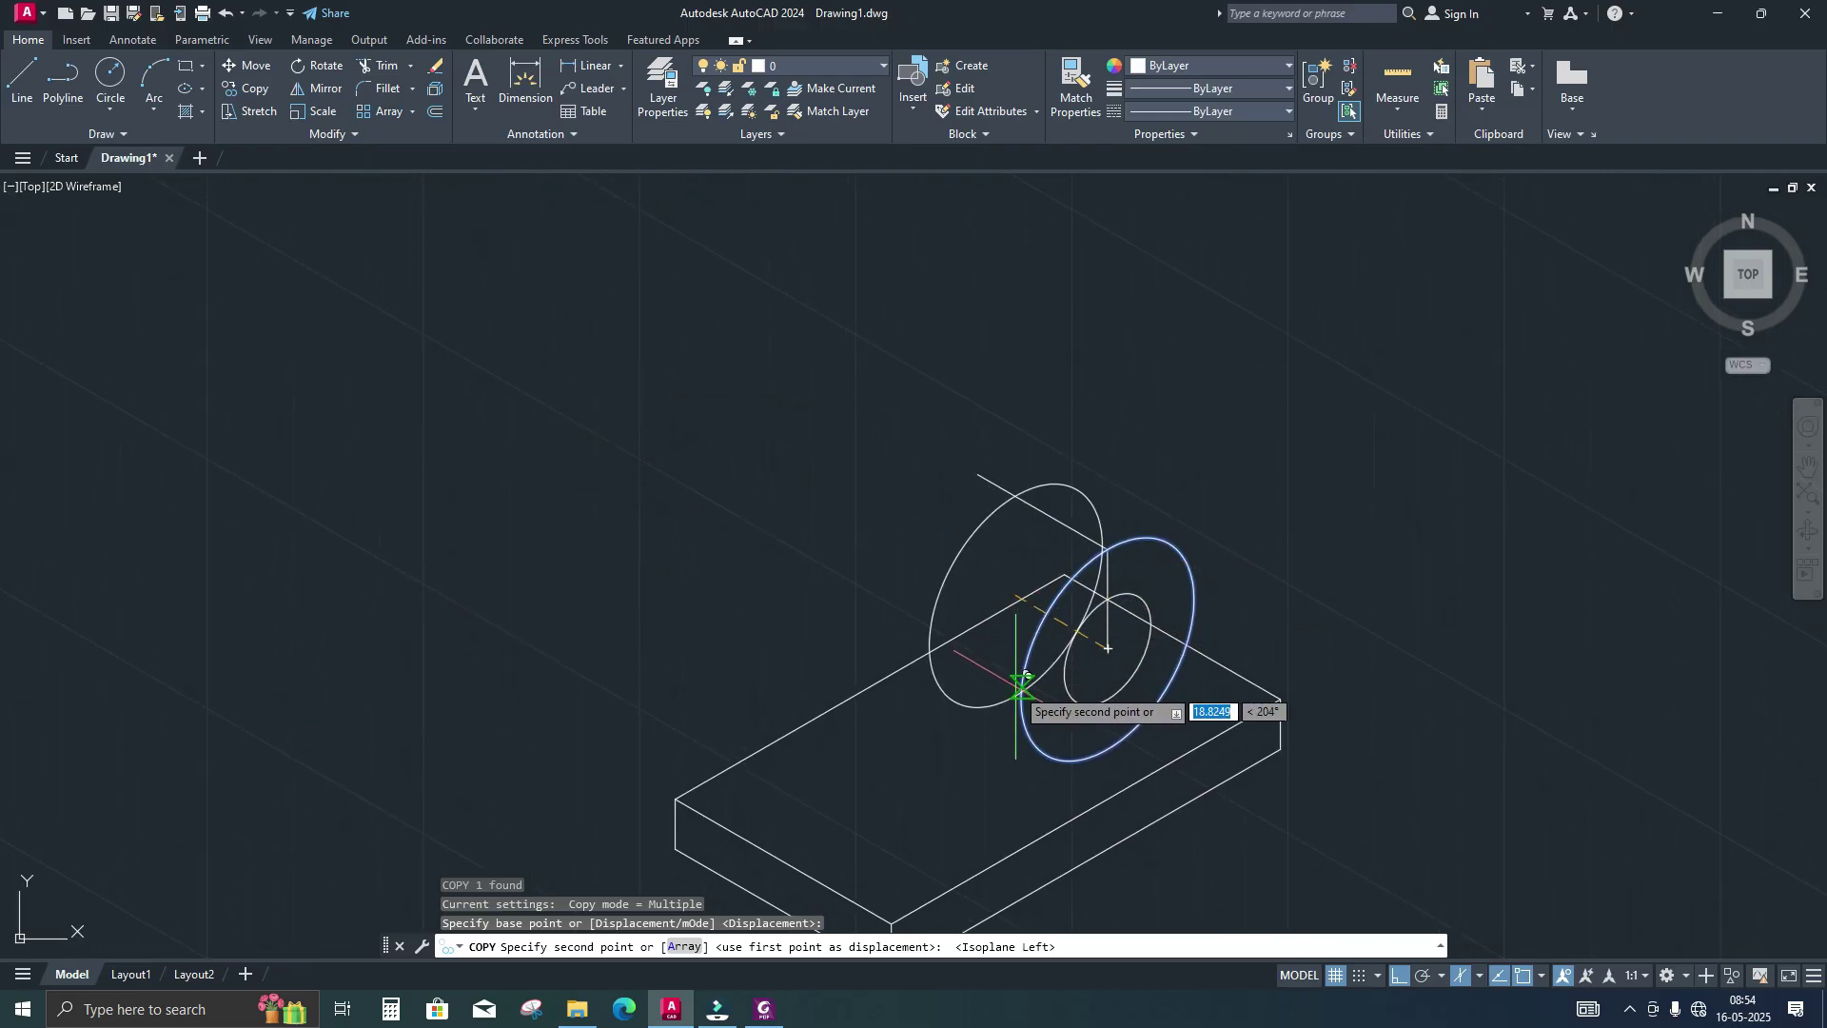
pyautogui.write('9')
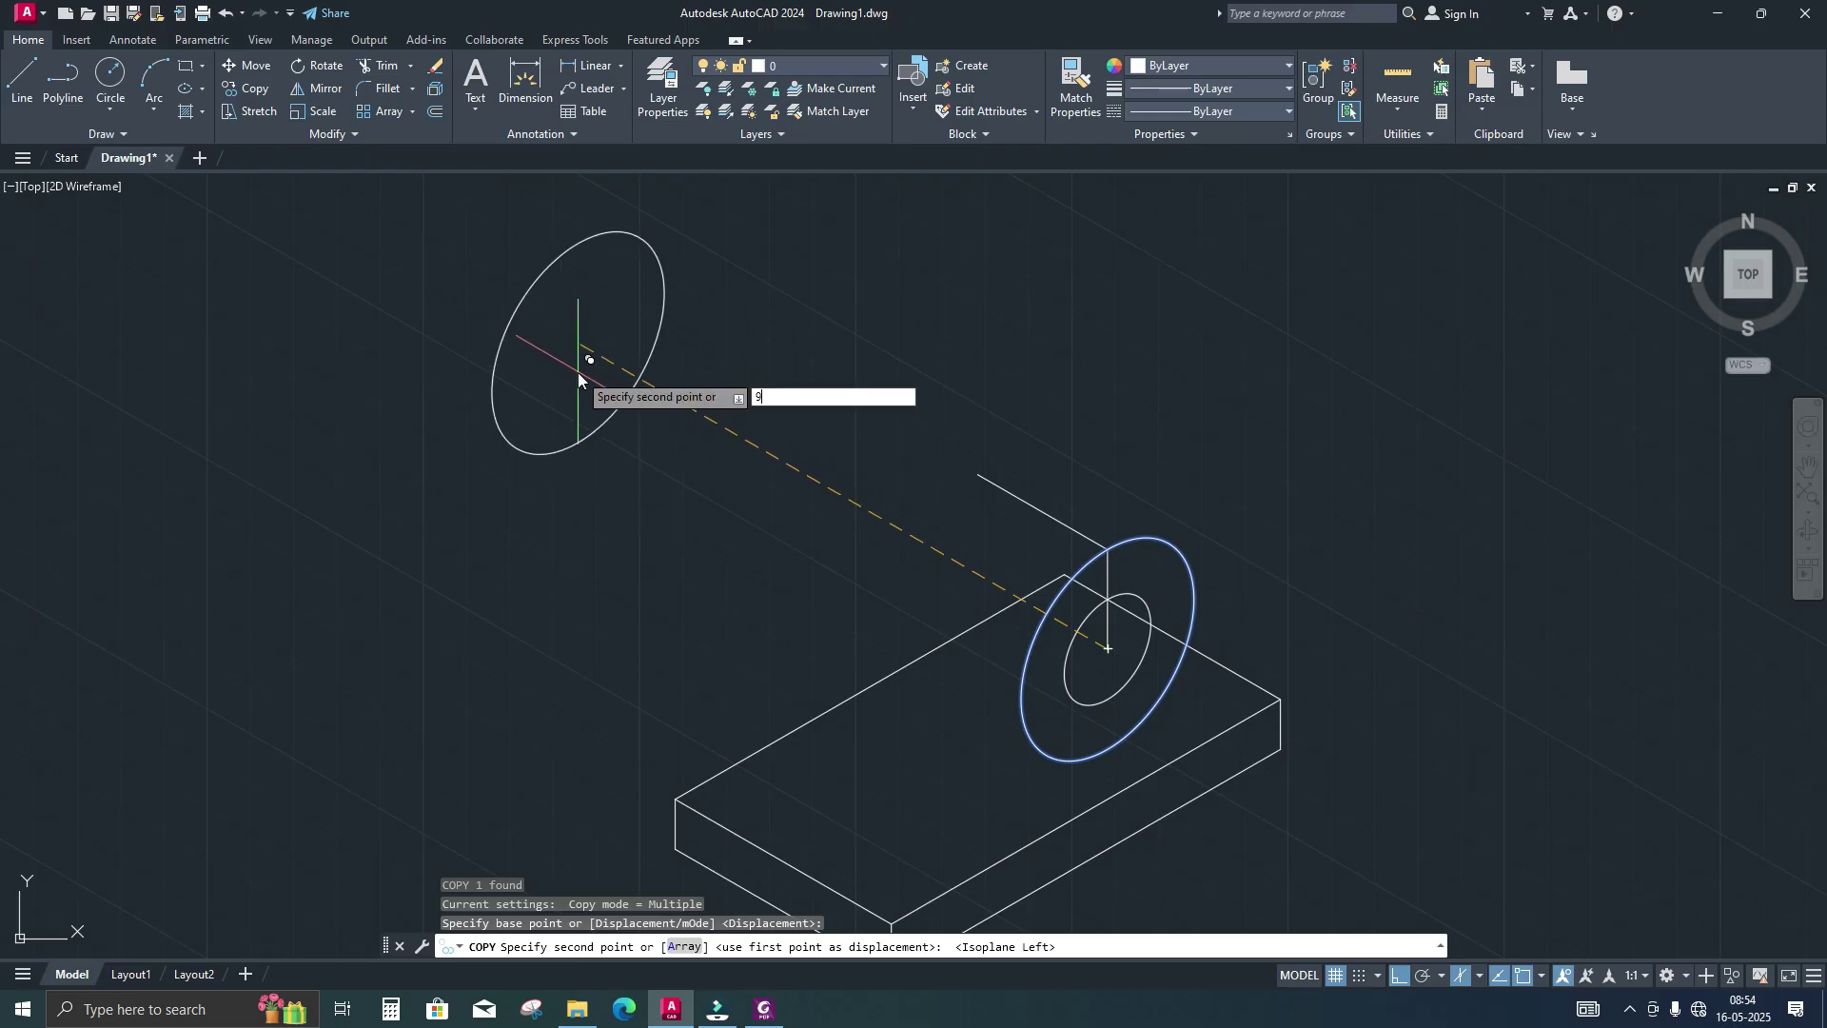
pyautogui.press('Return')
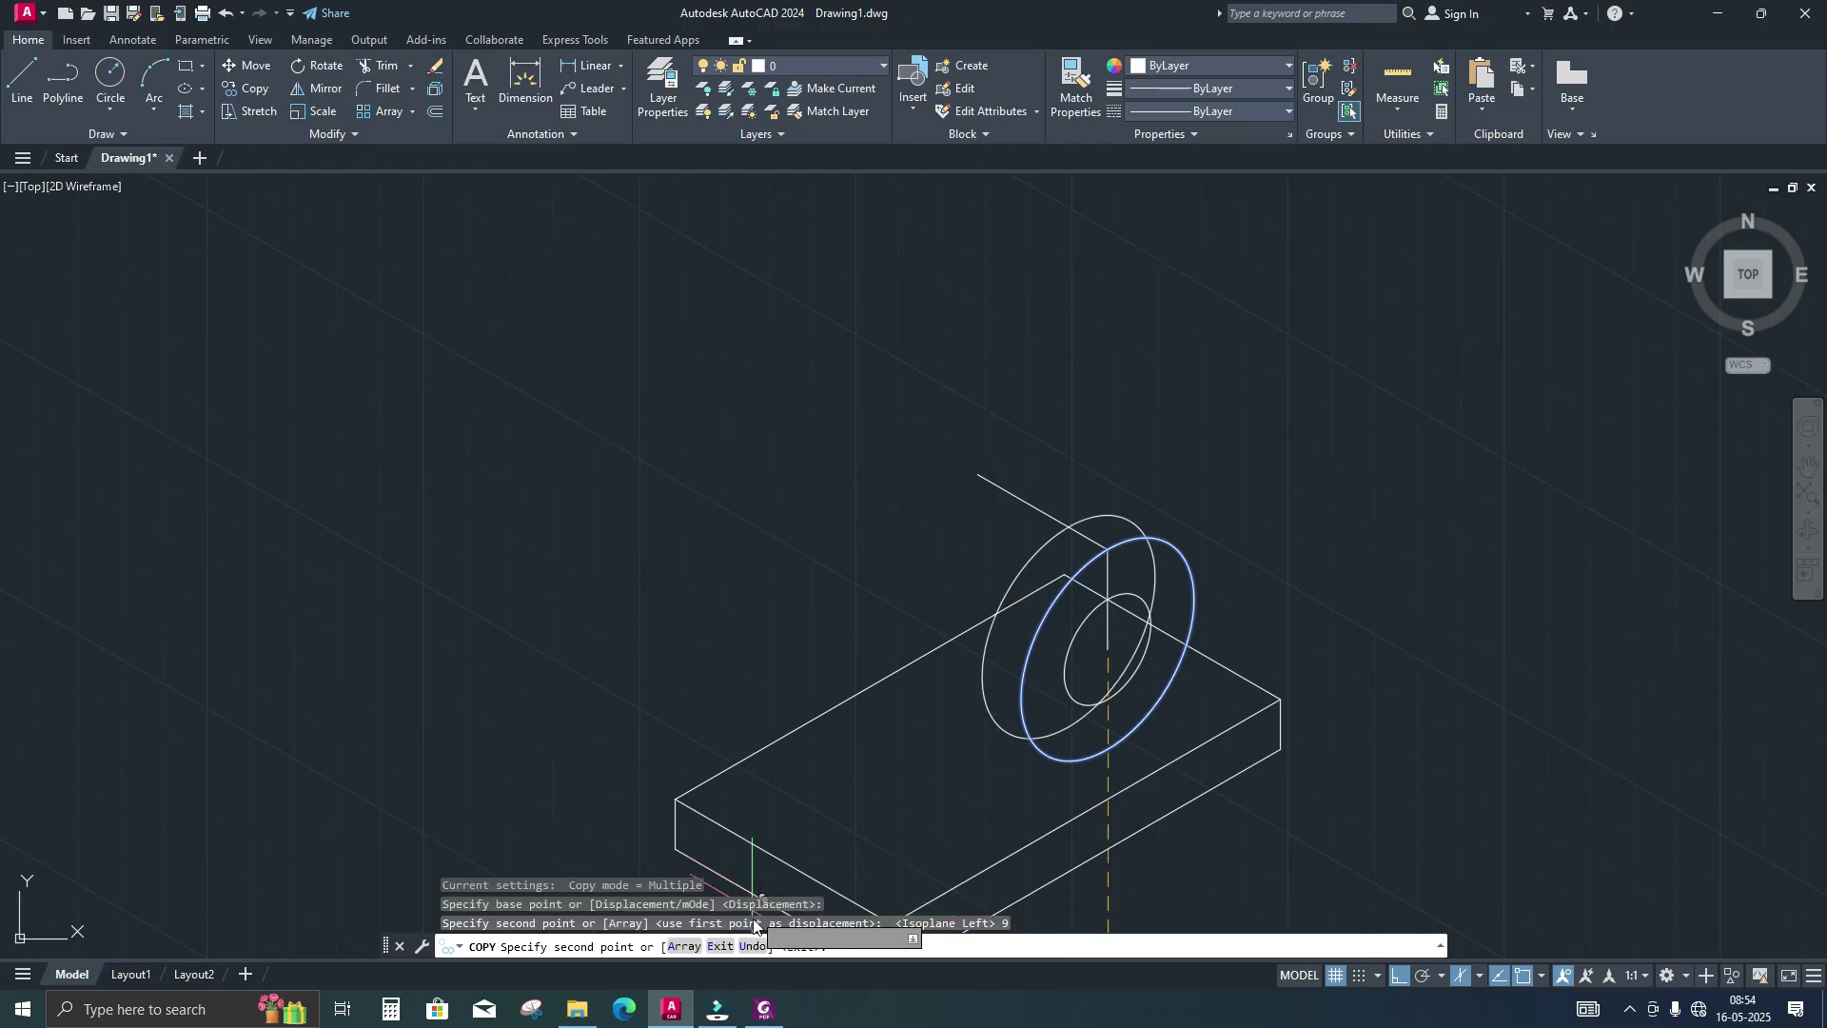
# Check drawing 103 in the PDF, and place further copies of the radius-20 isocircle 60 and 51 units back at 150°
pyautogui.click(764, 1009)
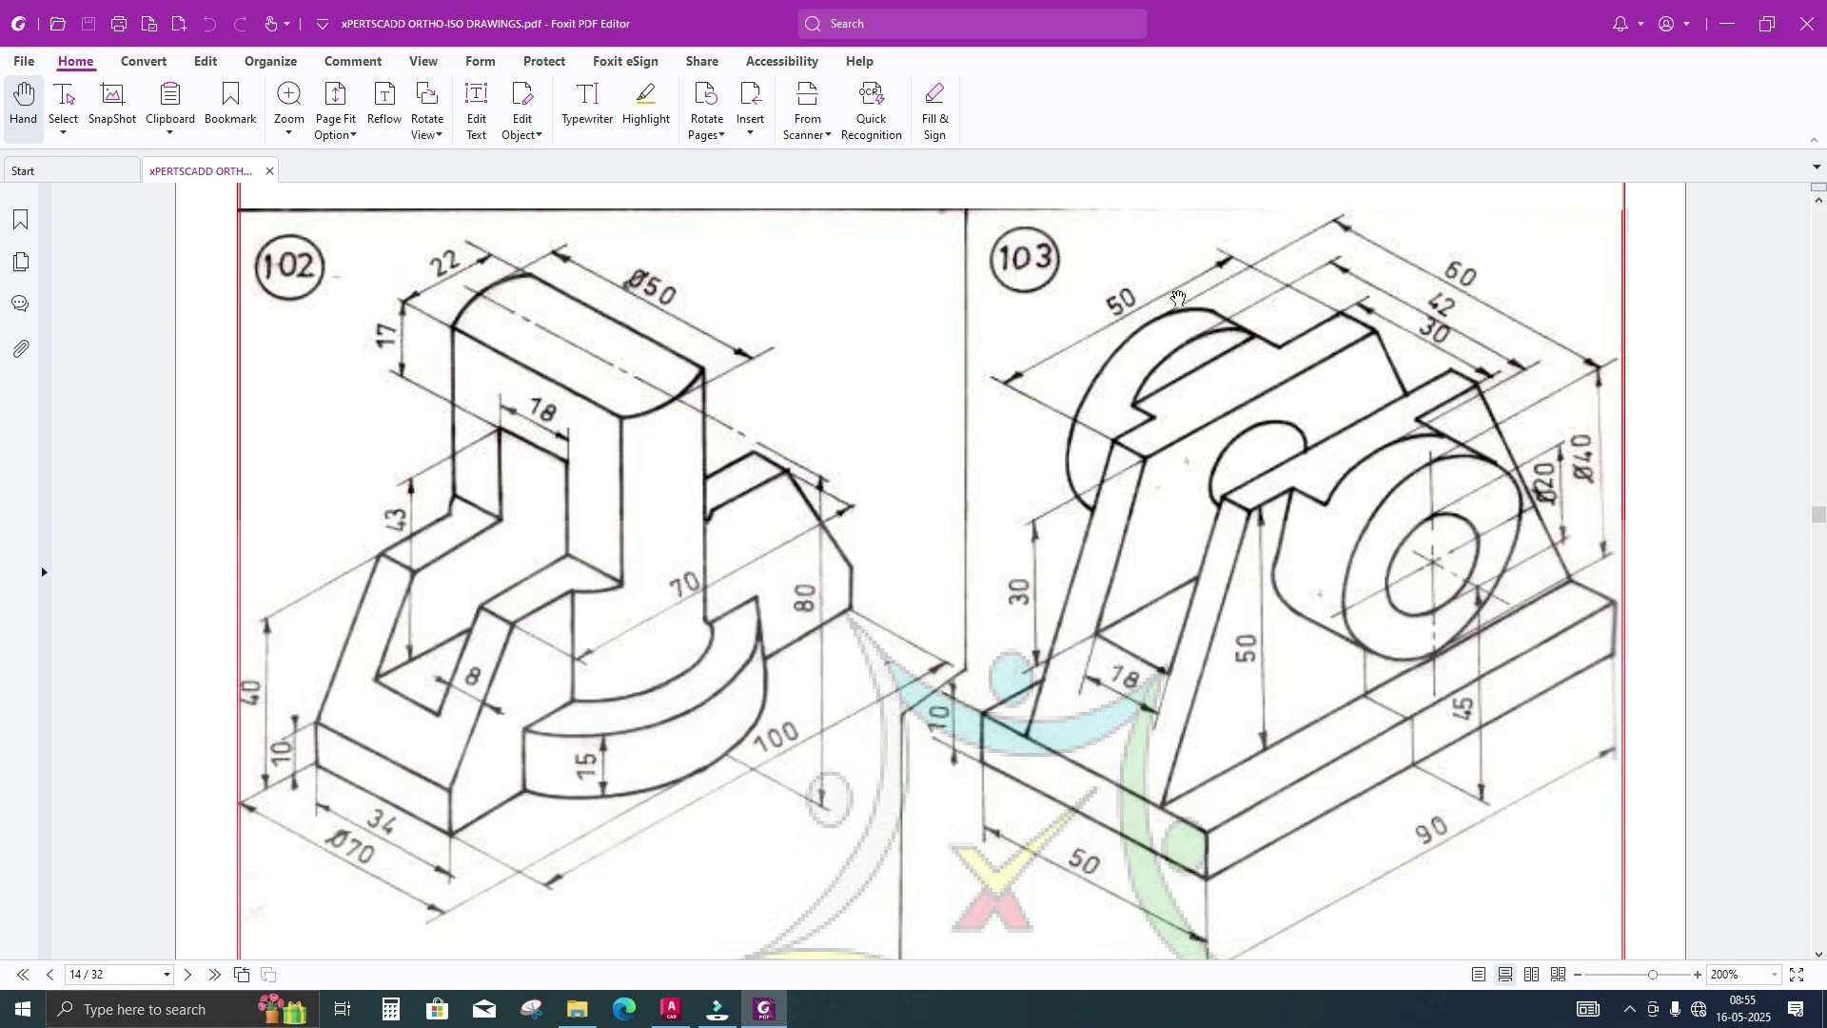
pyautogui.click(1729, 33)
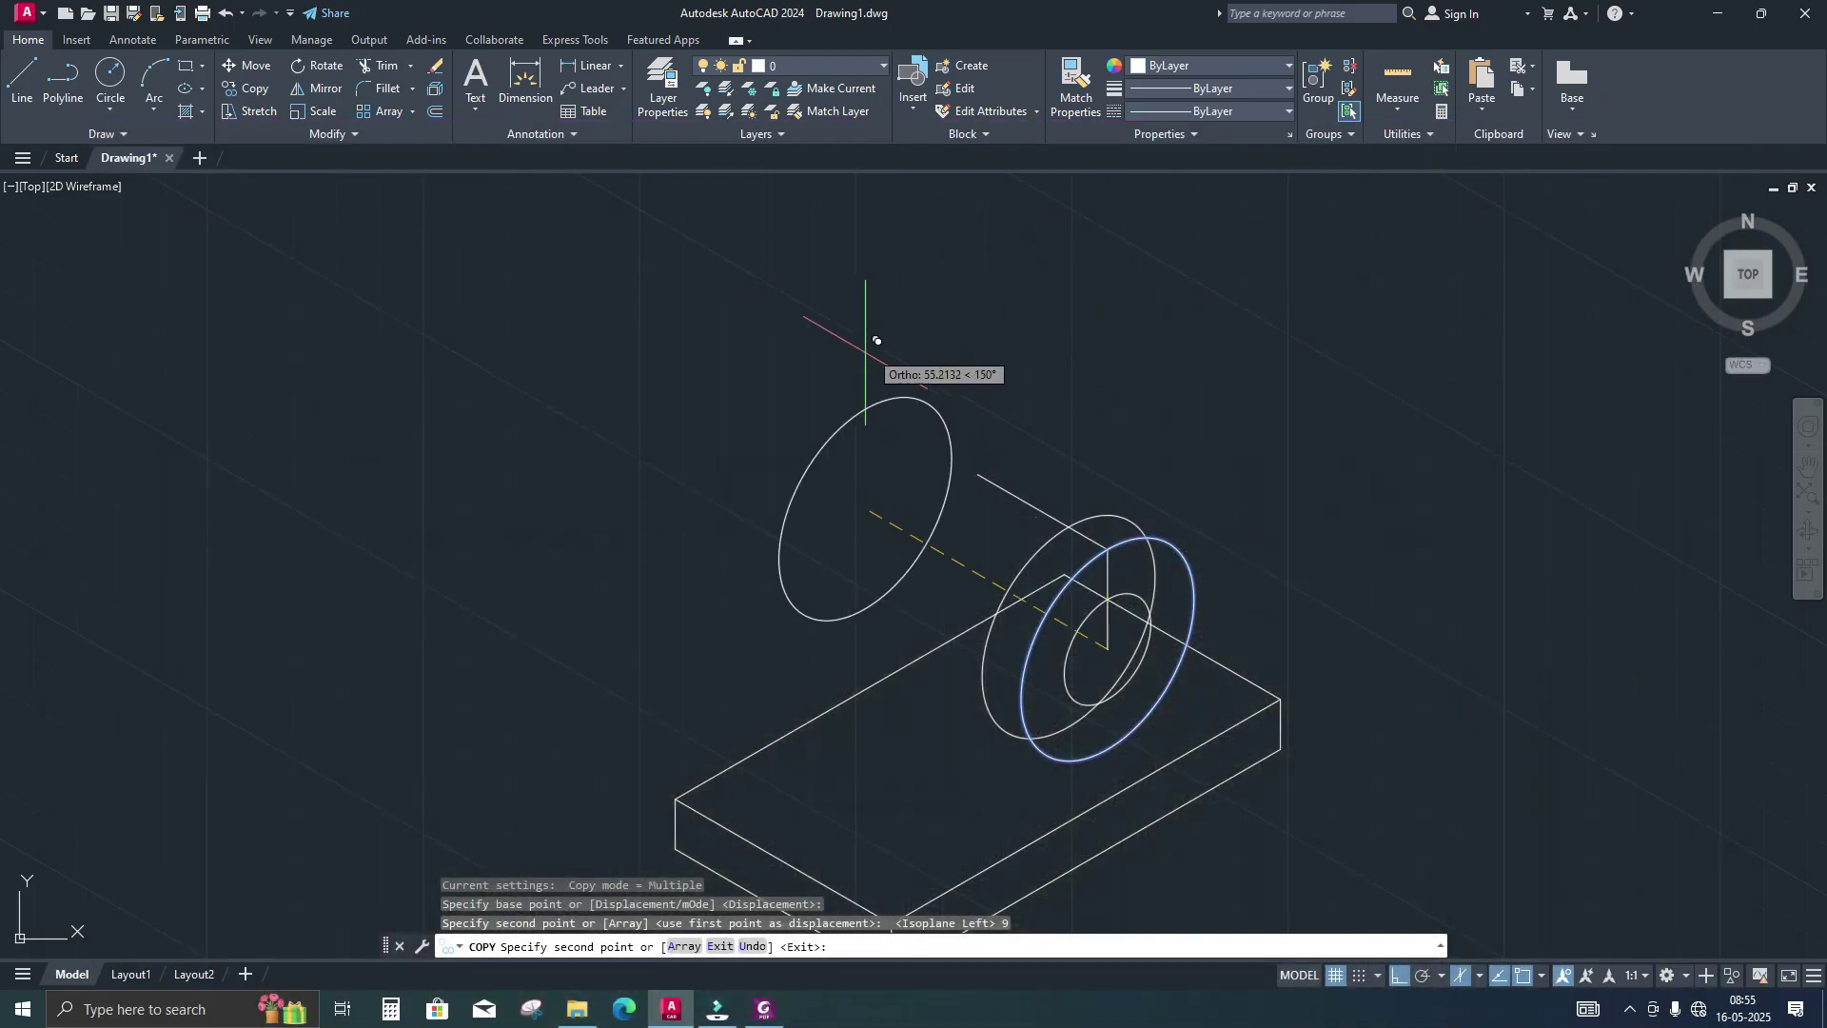
pyautogui.write('60')
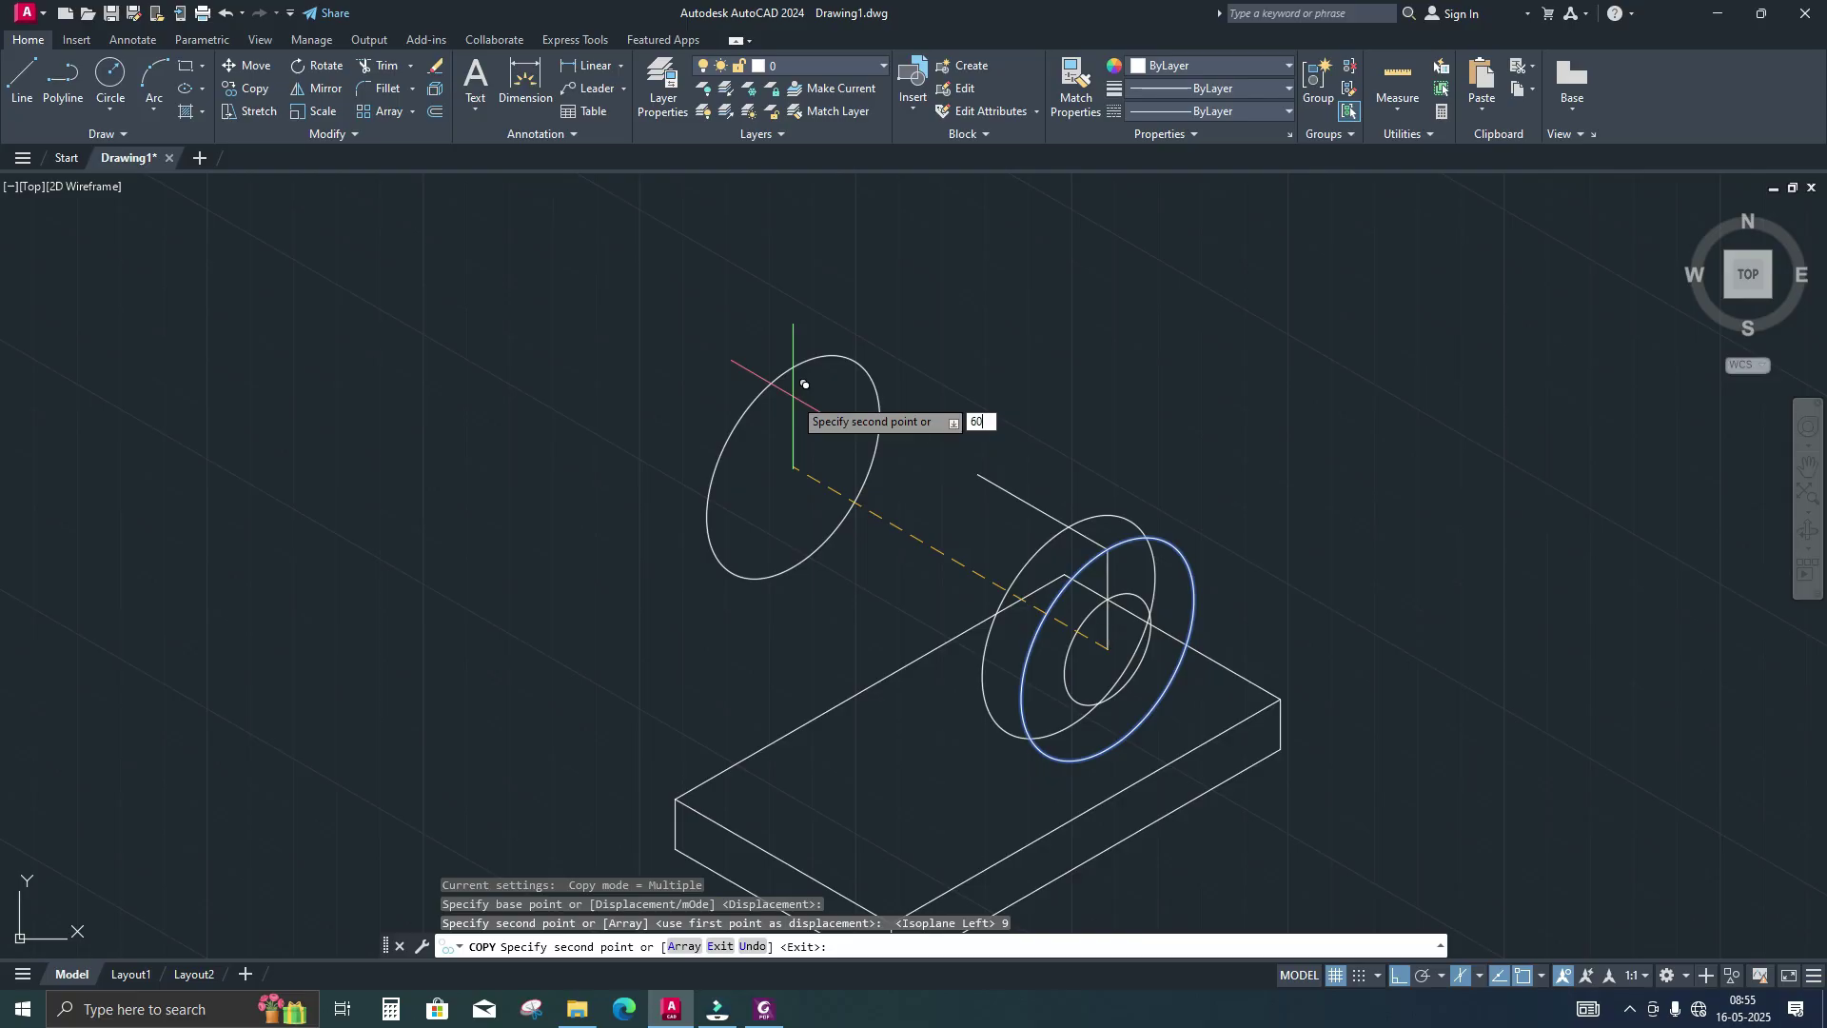
pyautogui.press('Return')
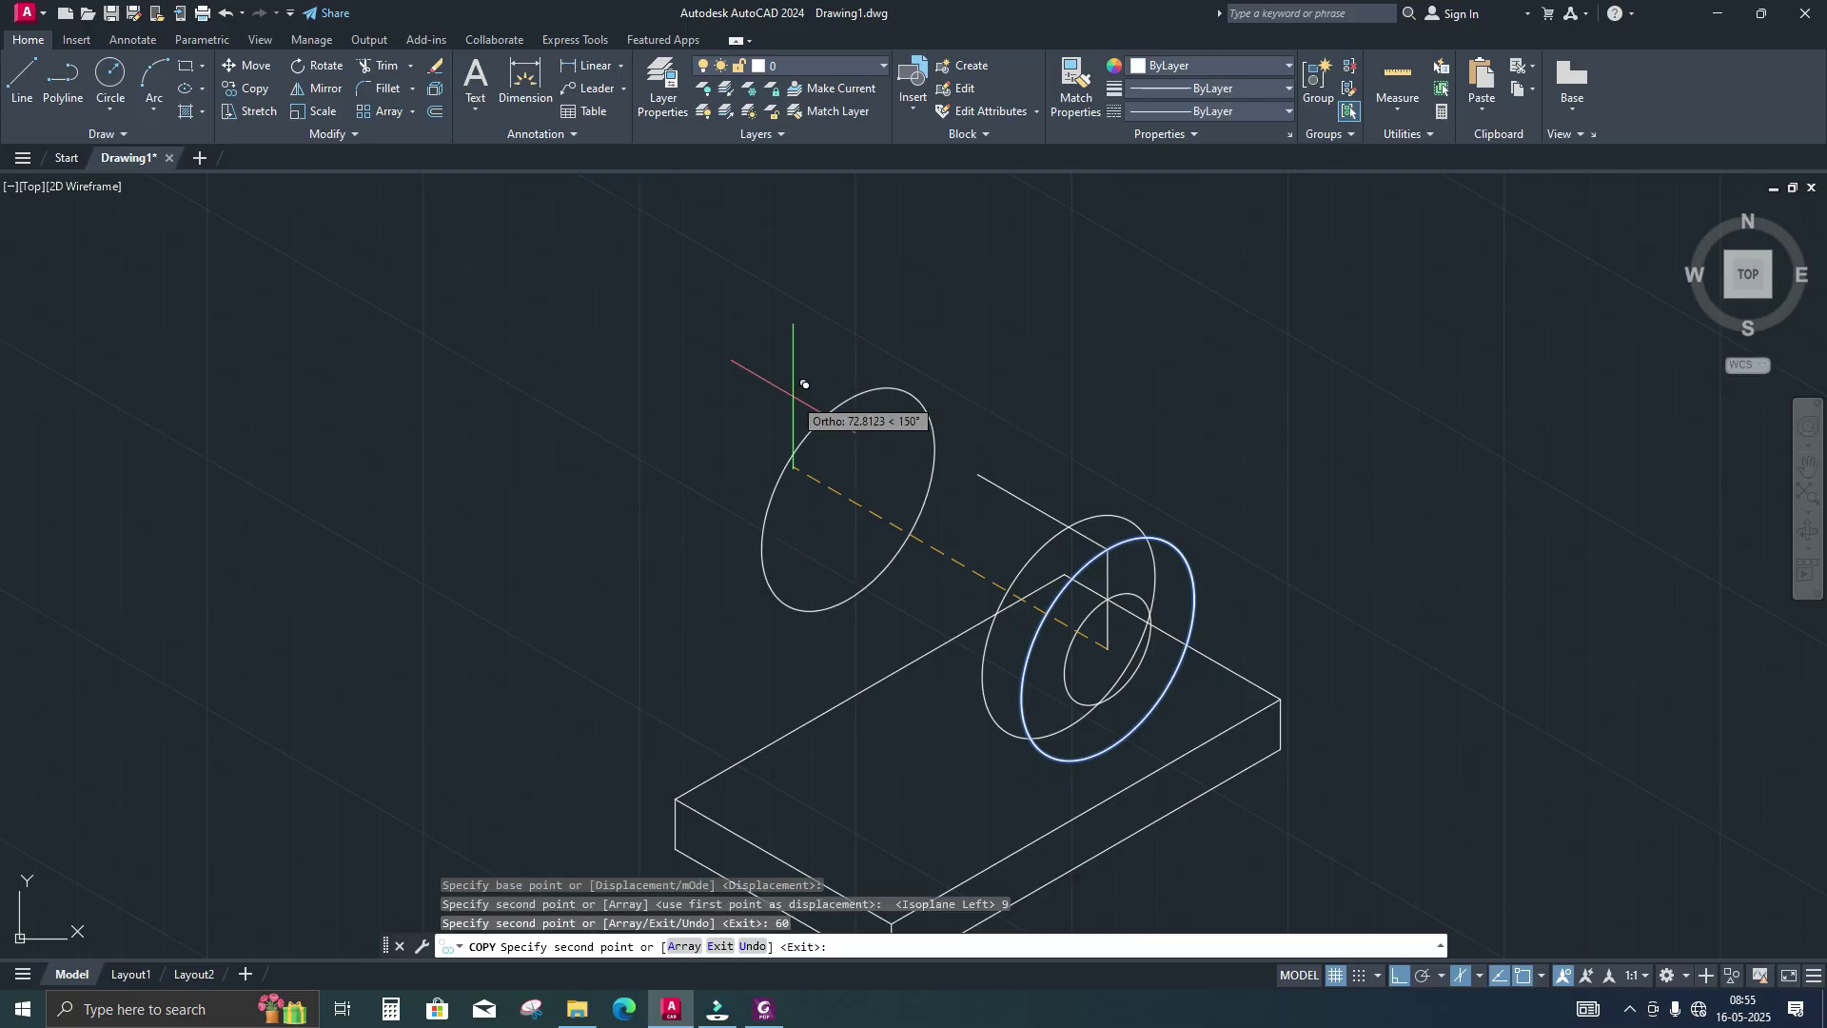
pyautogui.write('51')
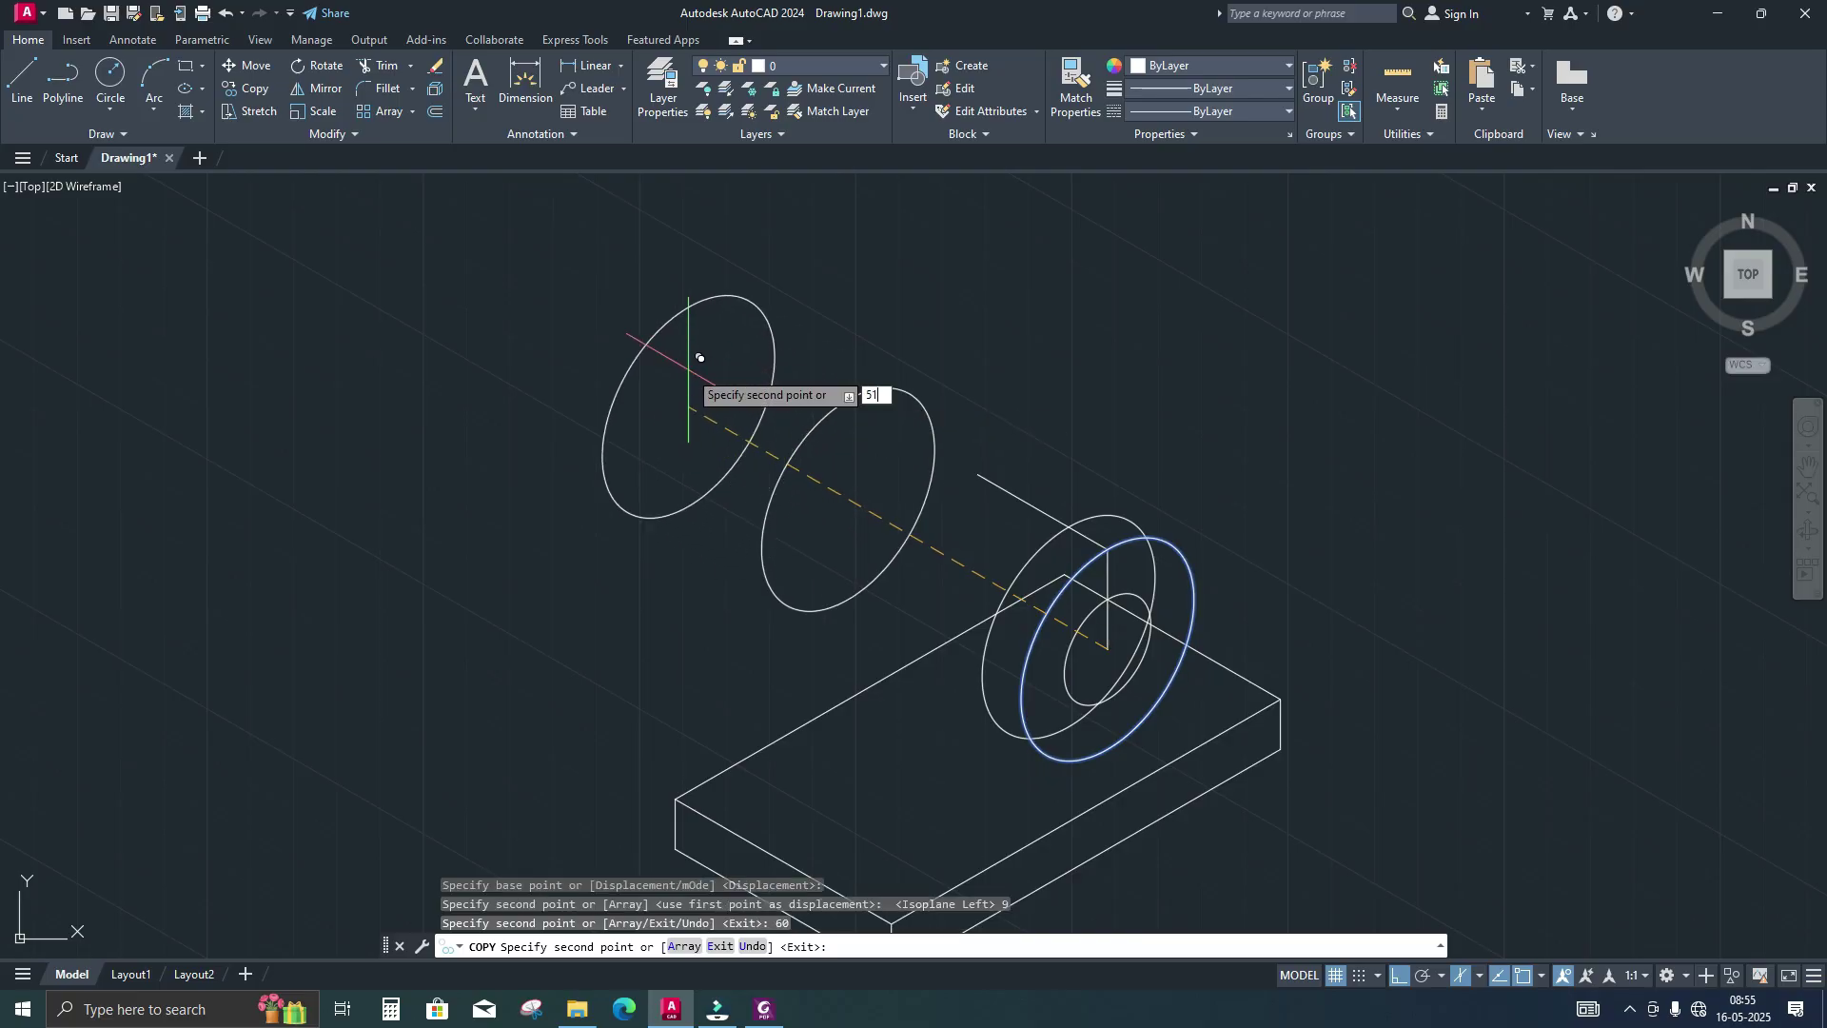
pyautogui.press('Return')
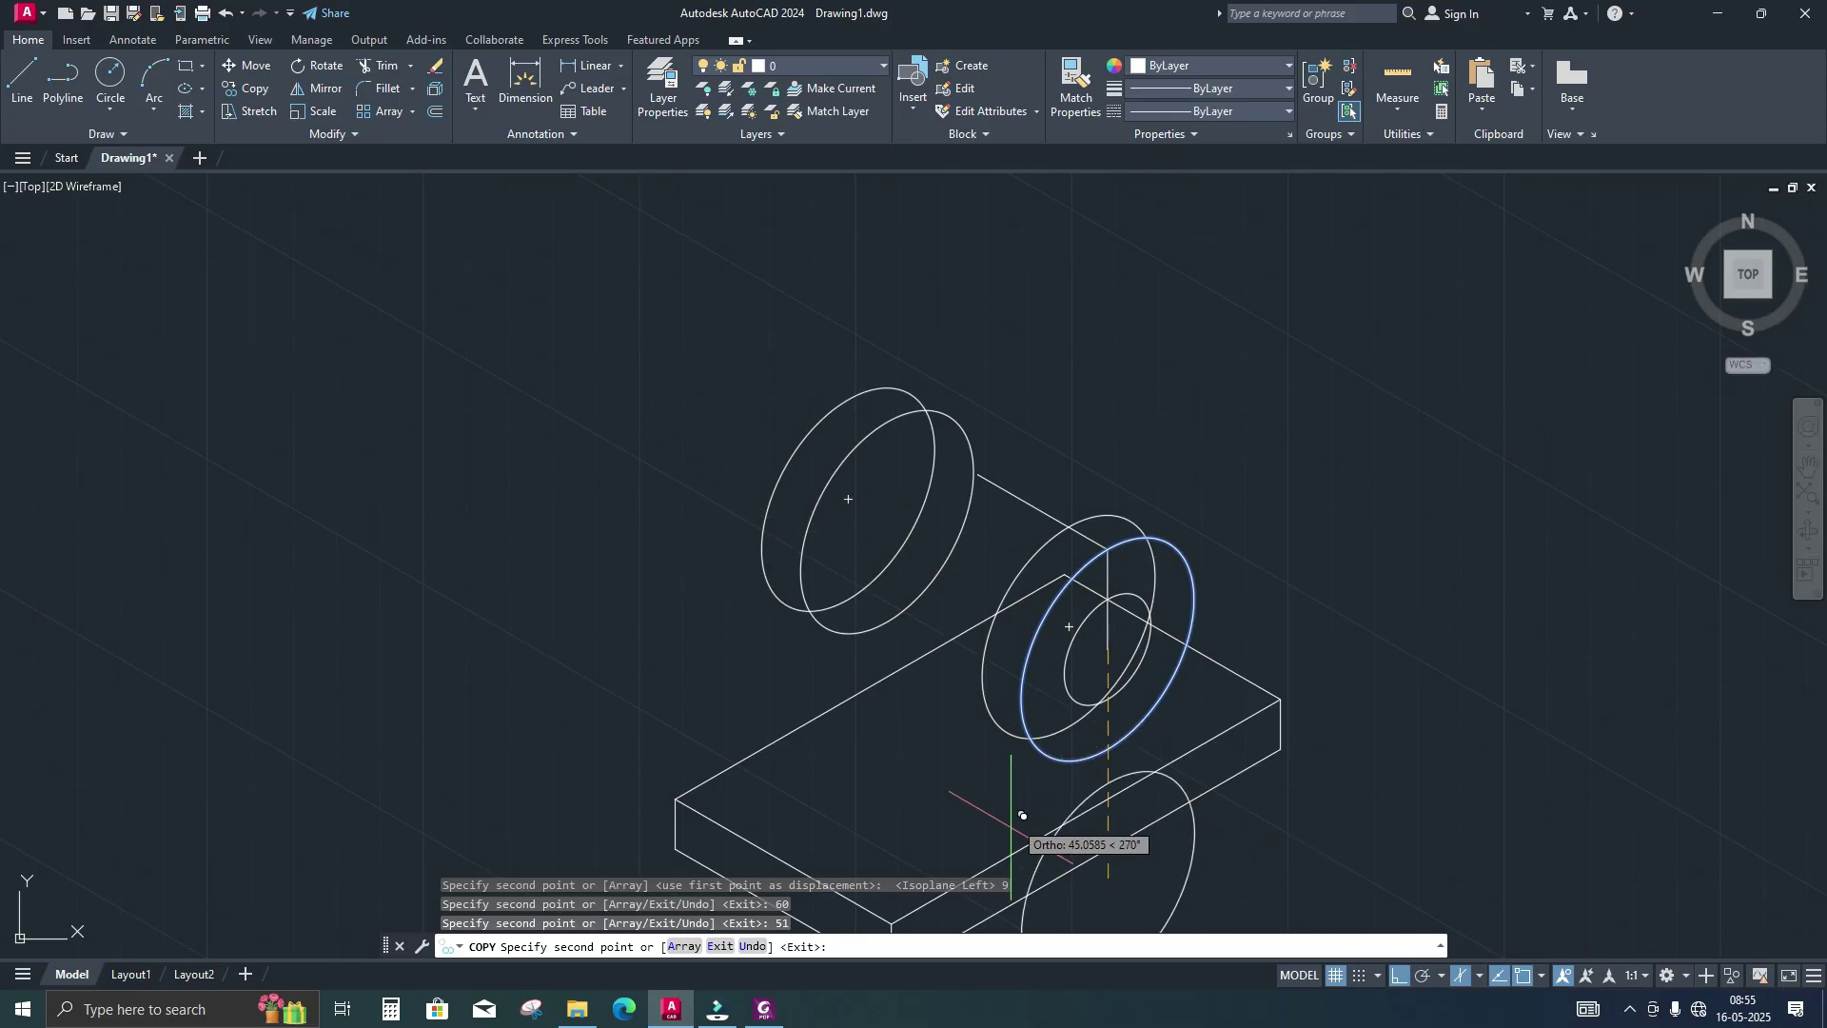
# Recheck drawing 103 in the PDF, place another copy of the radius-20 isocircle 15 units back at 150°, and end the Copy command
pyautogui.click(765, 1009)
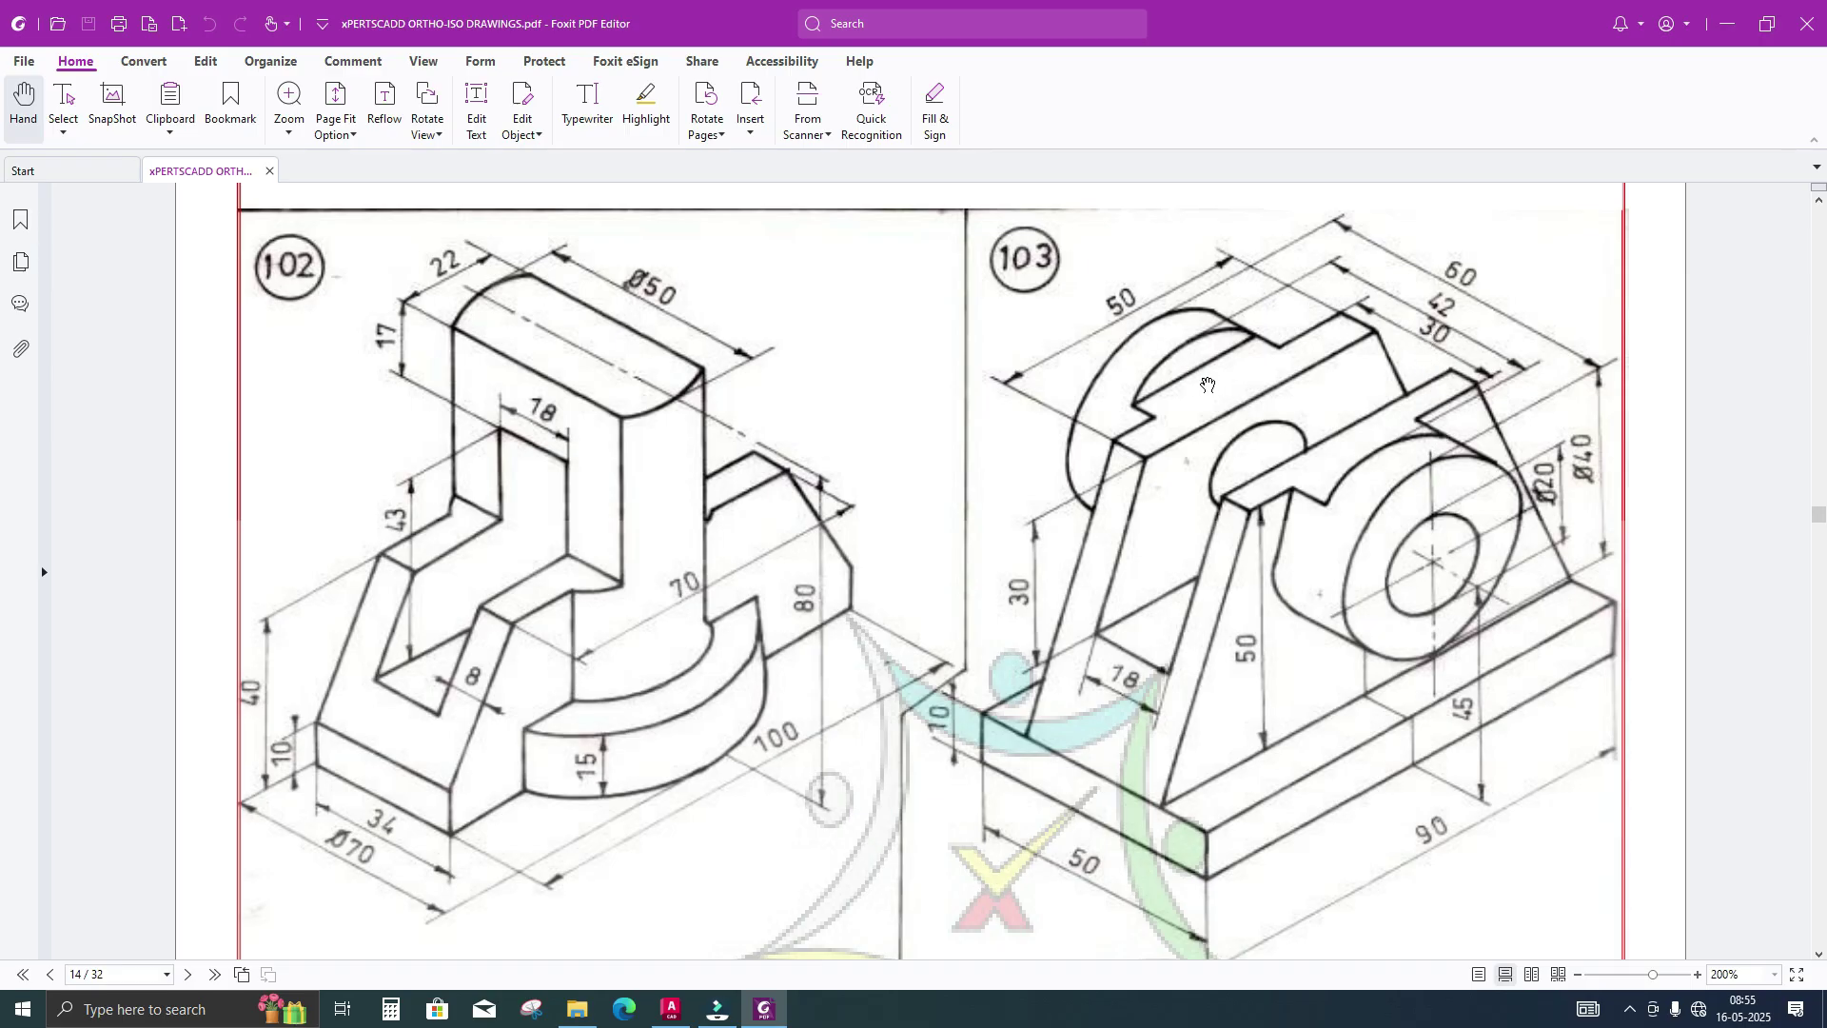
pyautogui.click(671, 1008)
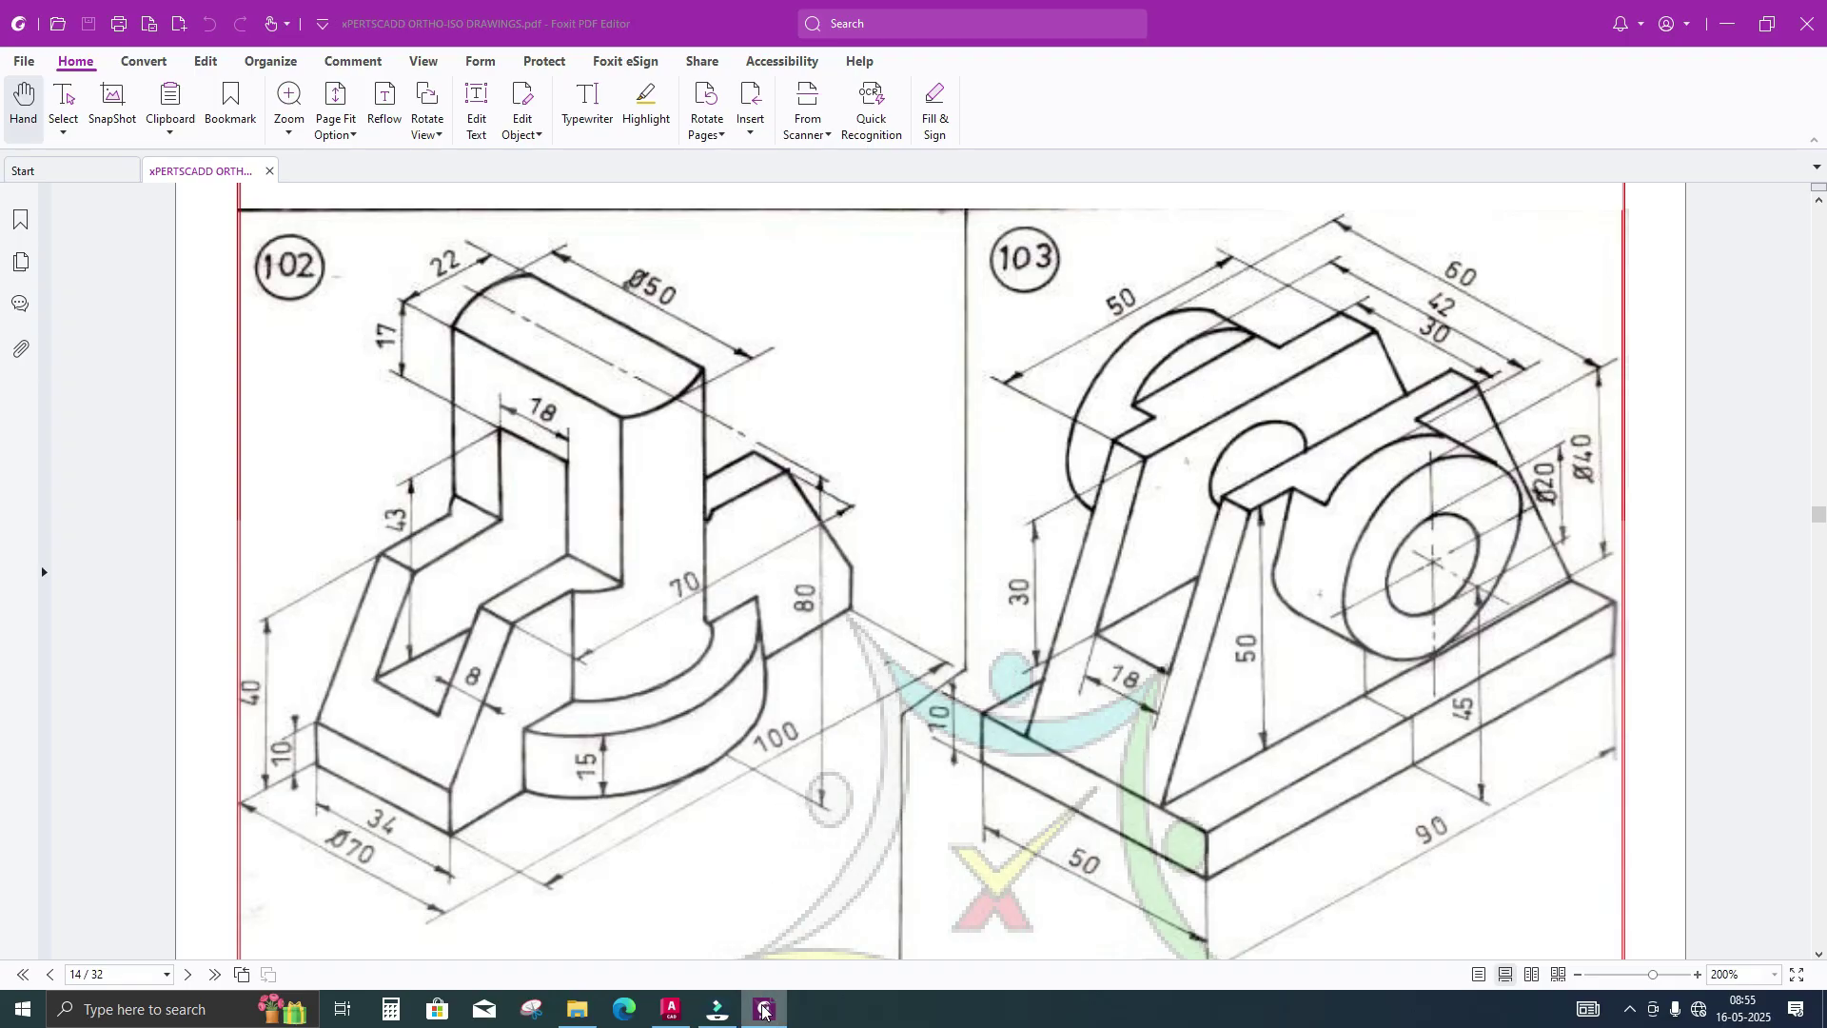
pyautogui.write('15')
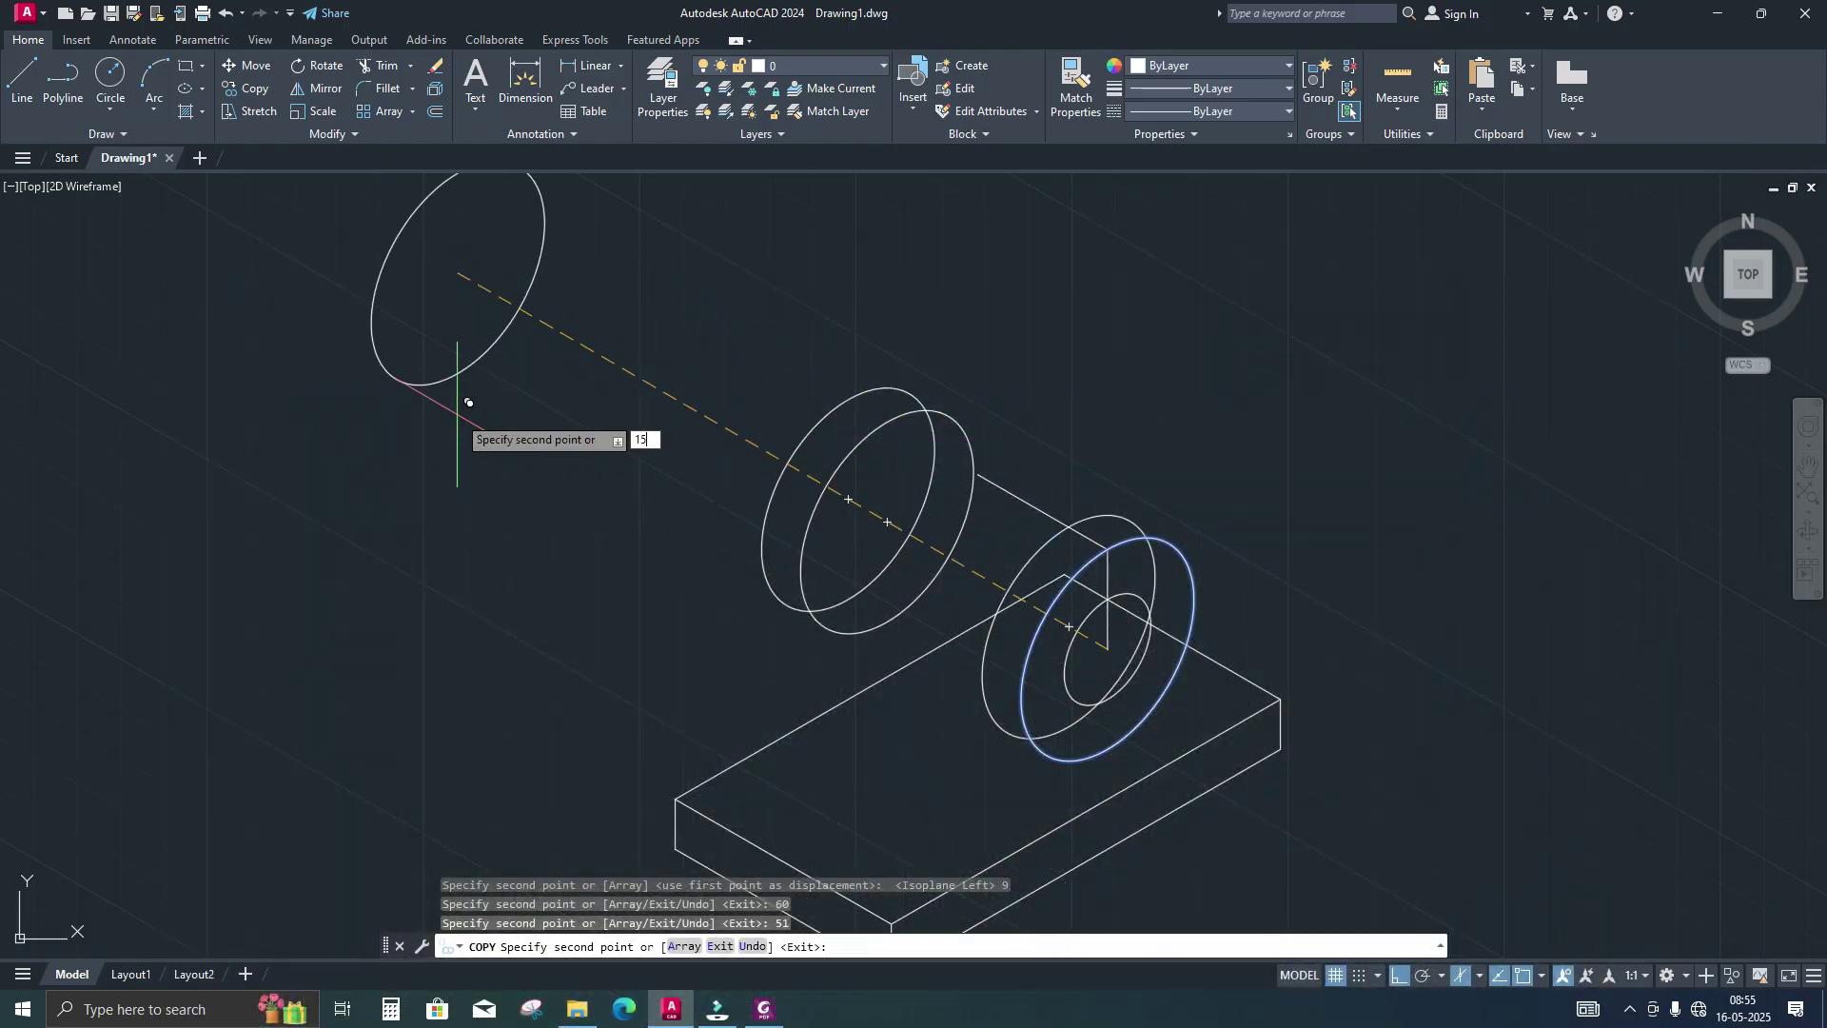
pyautogui.press('Return')
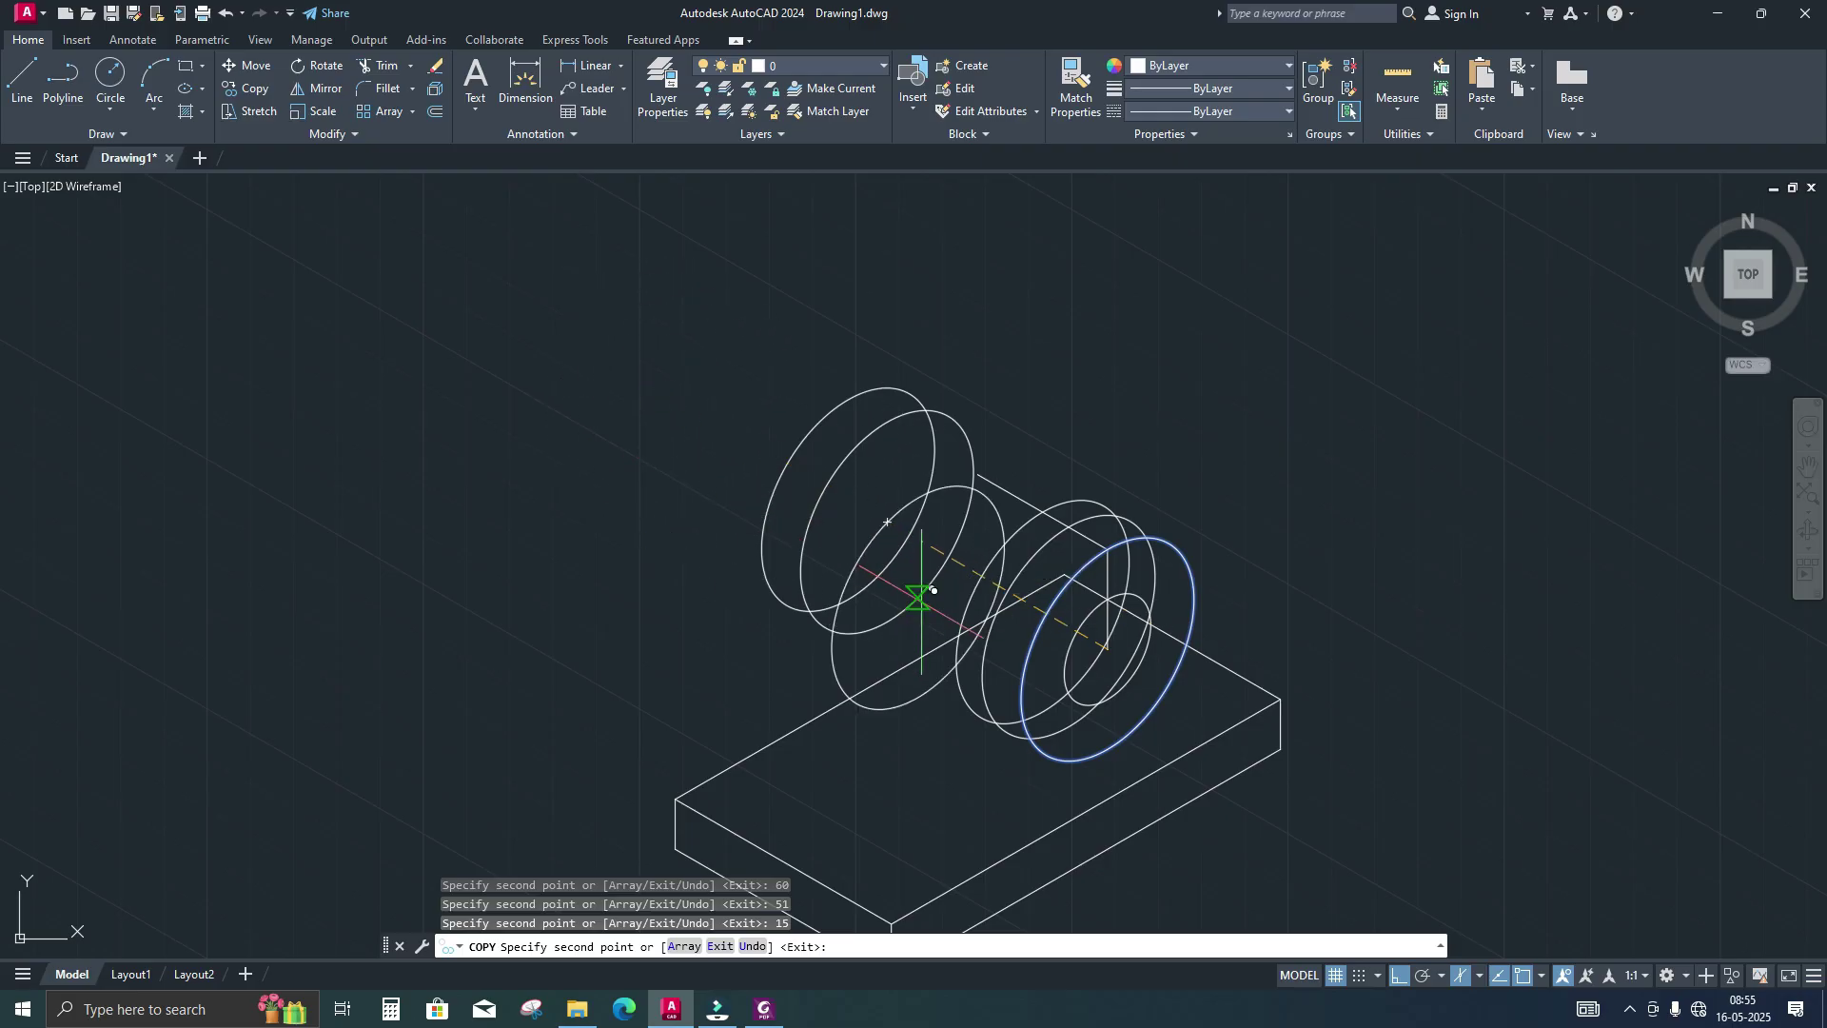
pyautogui.click(764, 1008)
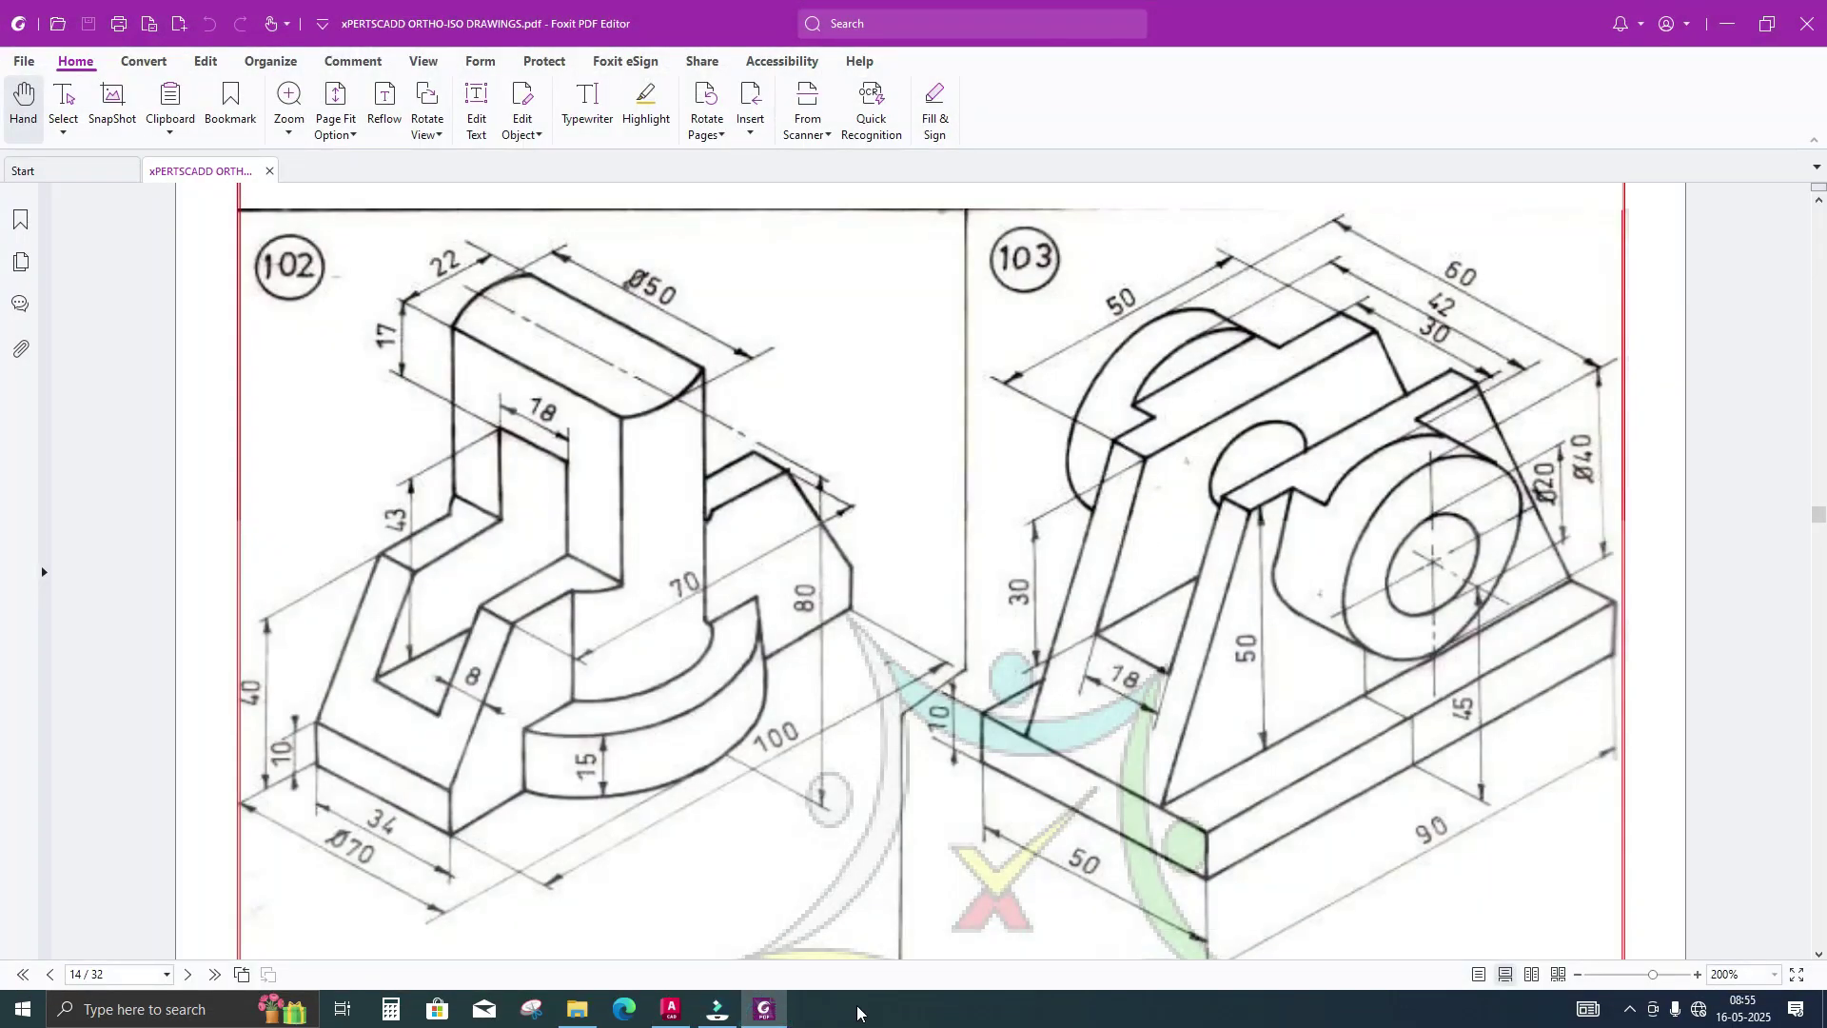
pyautogui.click(770, 1009)
pyautogui.press('Escape')
pyautogui.press('Escape')
pyautogui.press('Escape')
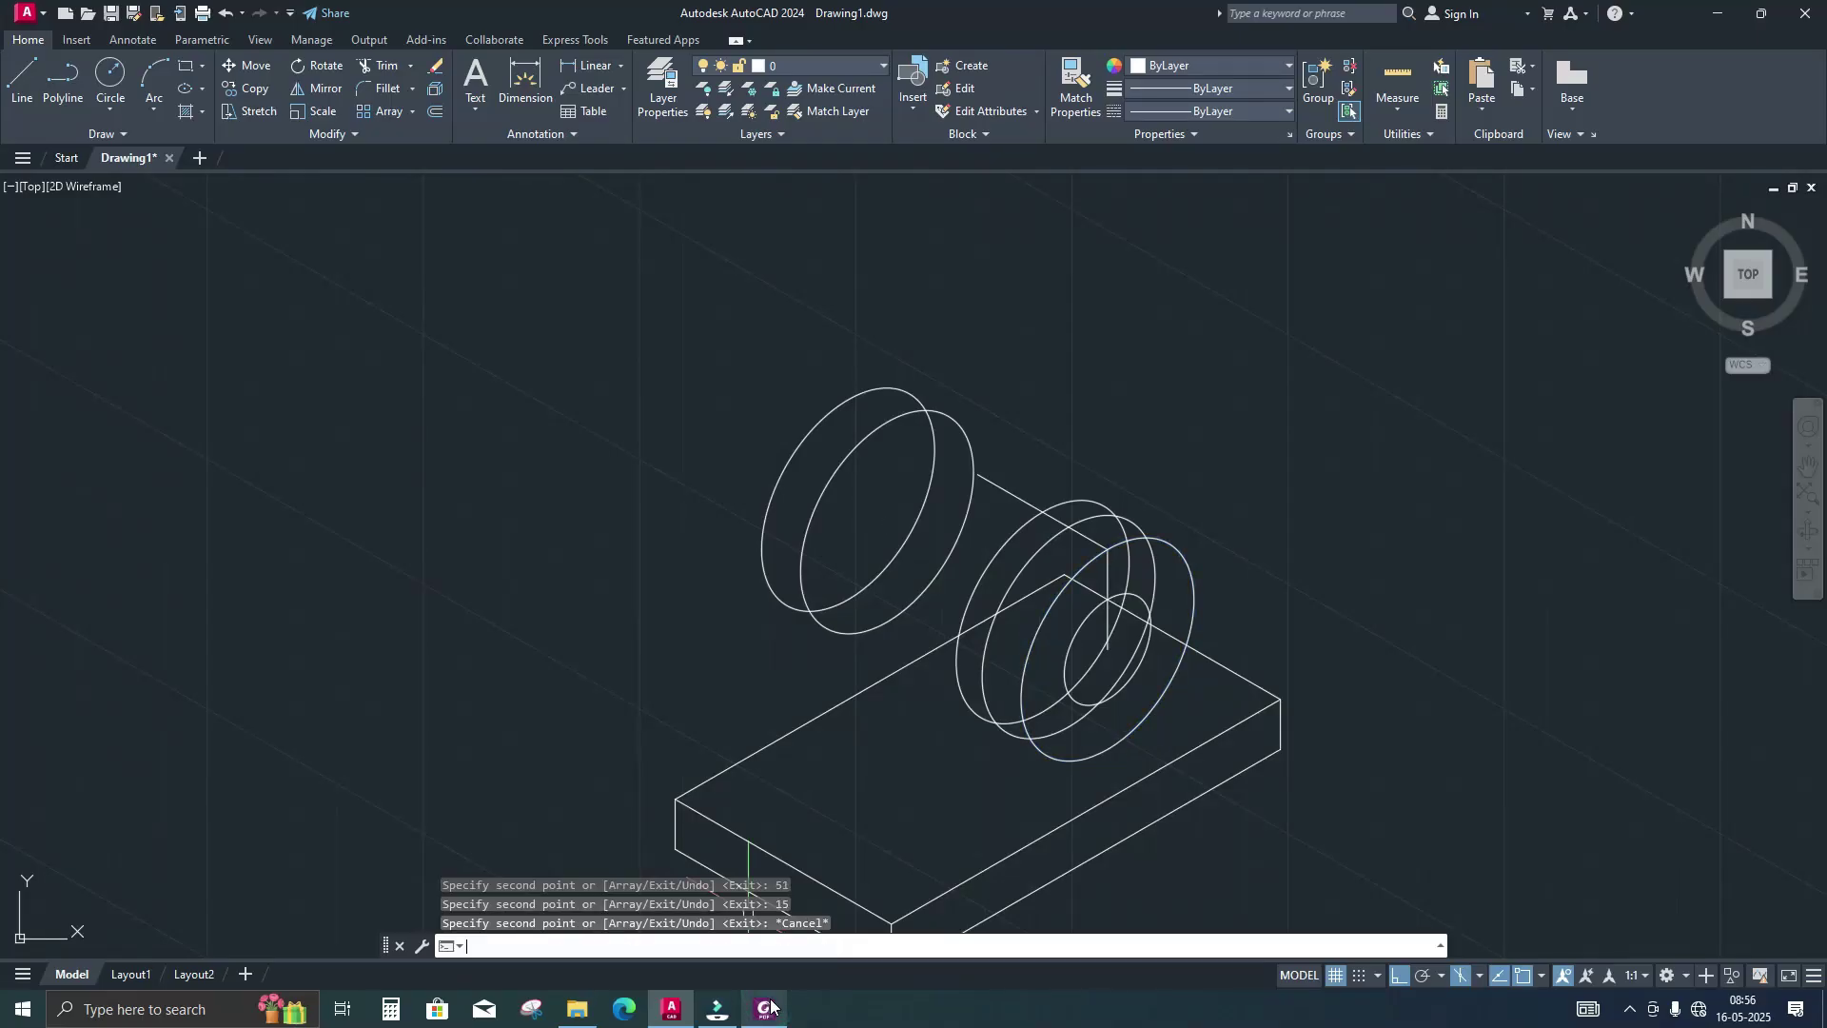
# Delete the two remaining construction lines, the 30-unit sloped one and the 20-unit vertical one ending at the front isocircles' centre
pyautogui.scroll(2, 1094, 652)
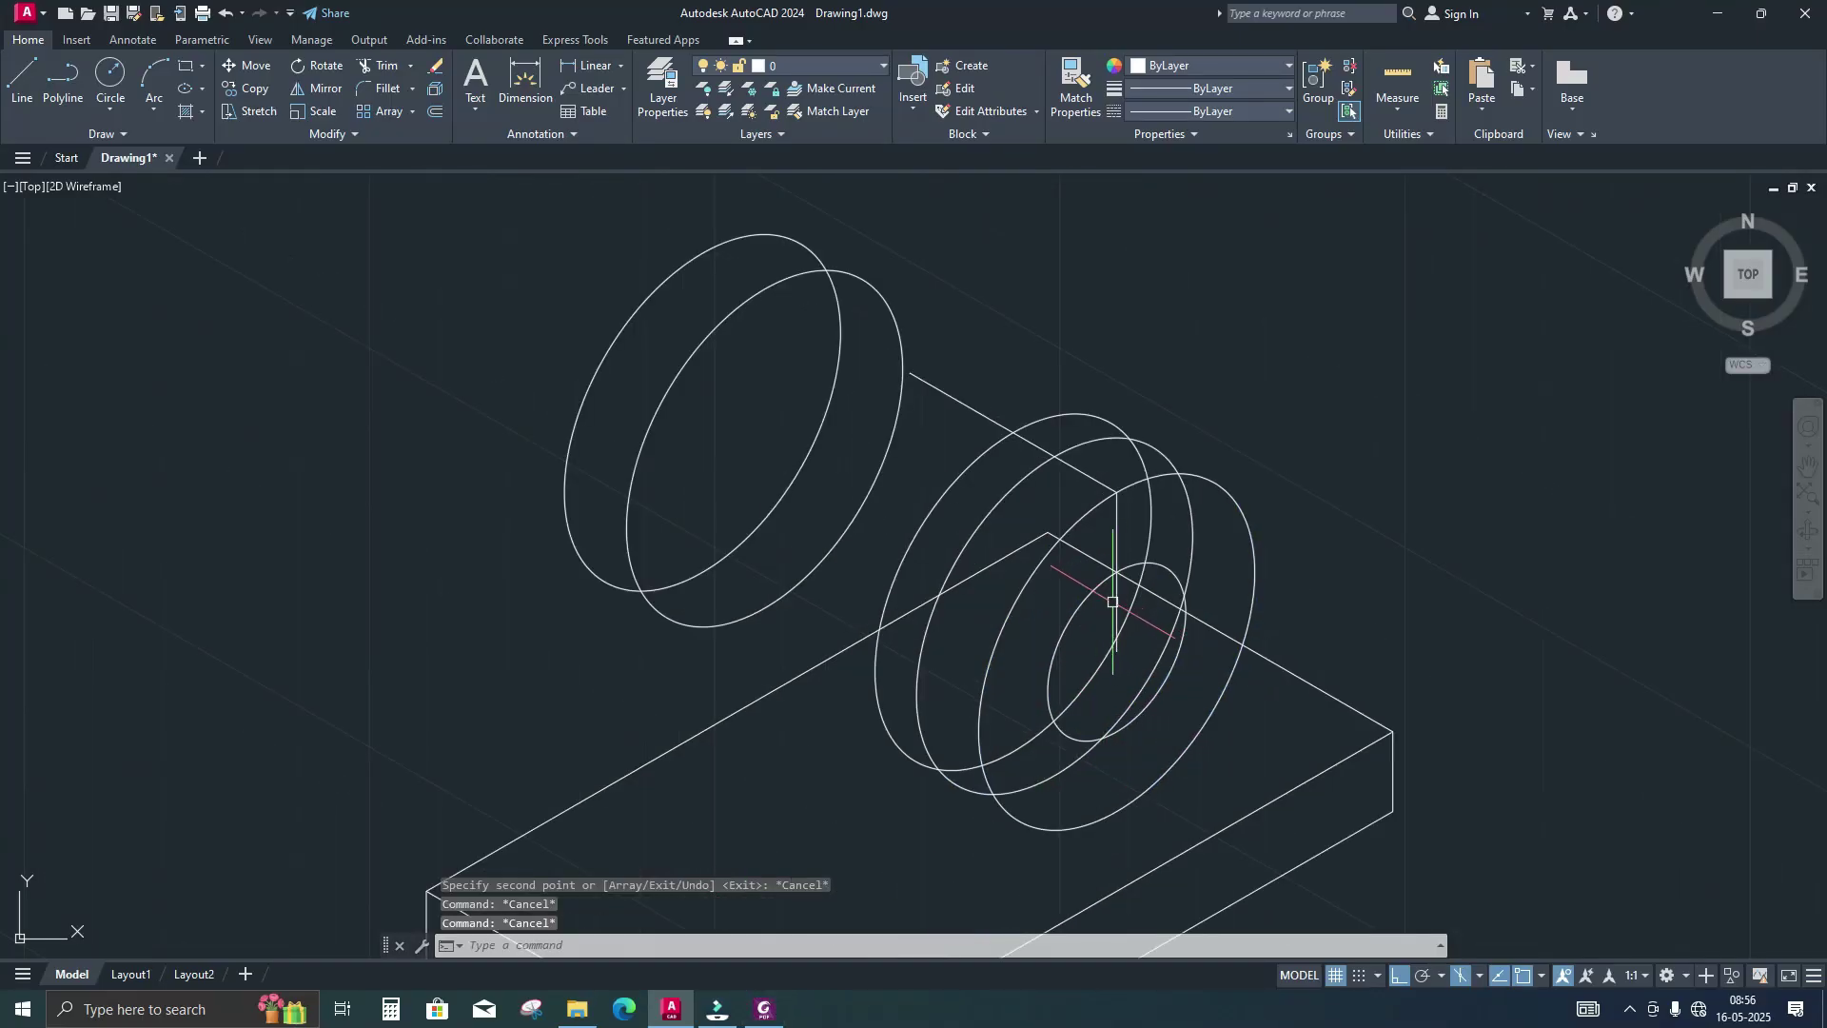
pyautogui.click(1119, 601)
pyautogui.click(1071, 467)
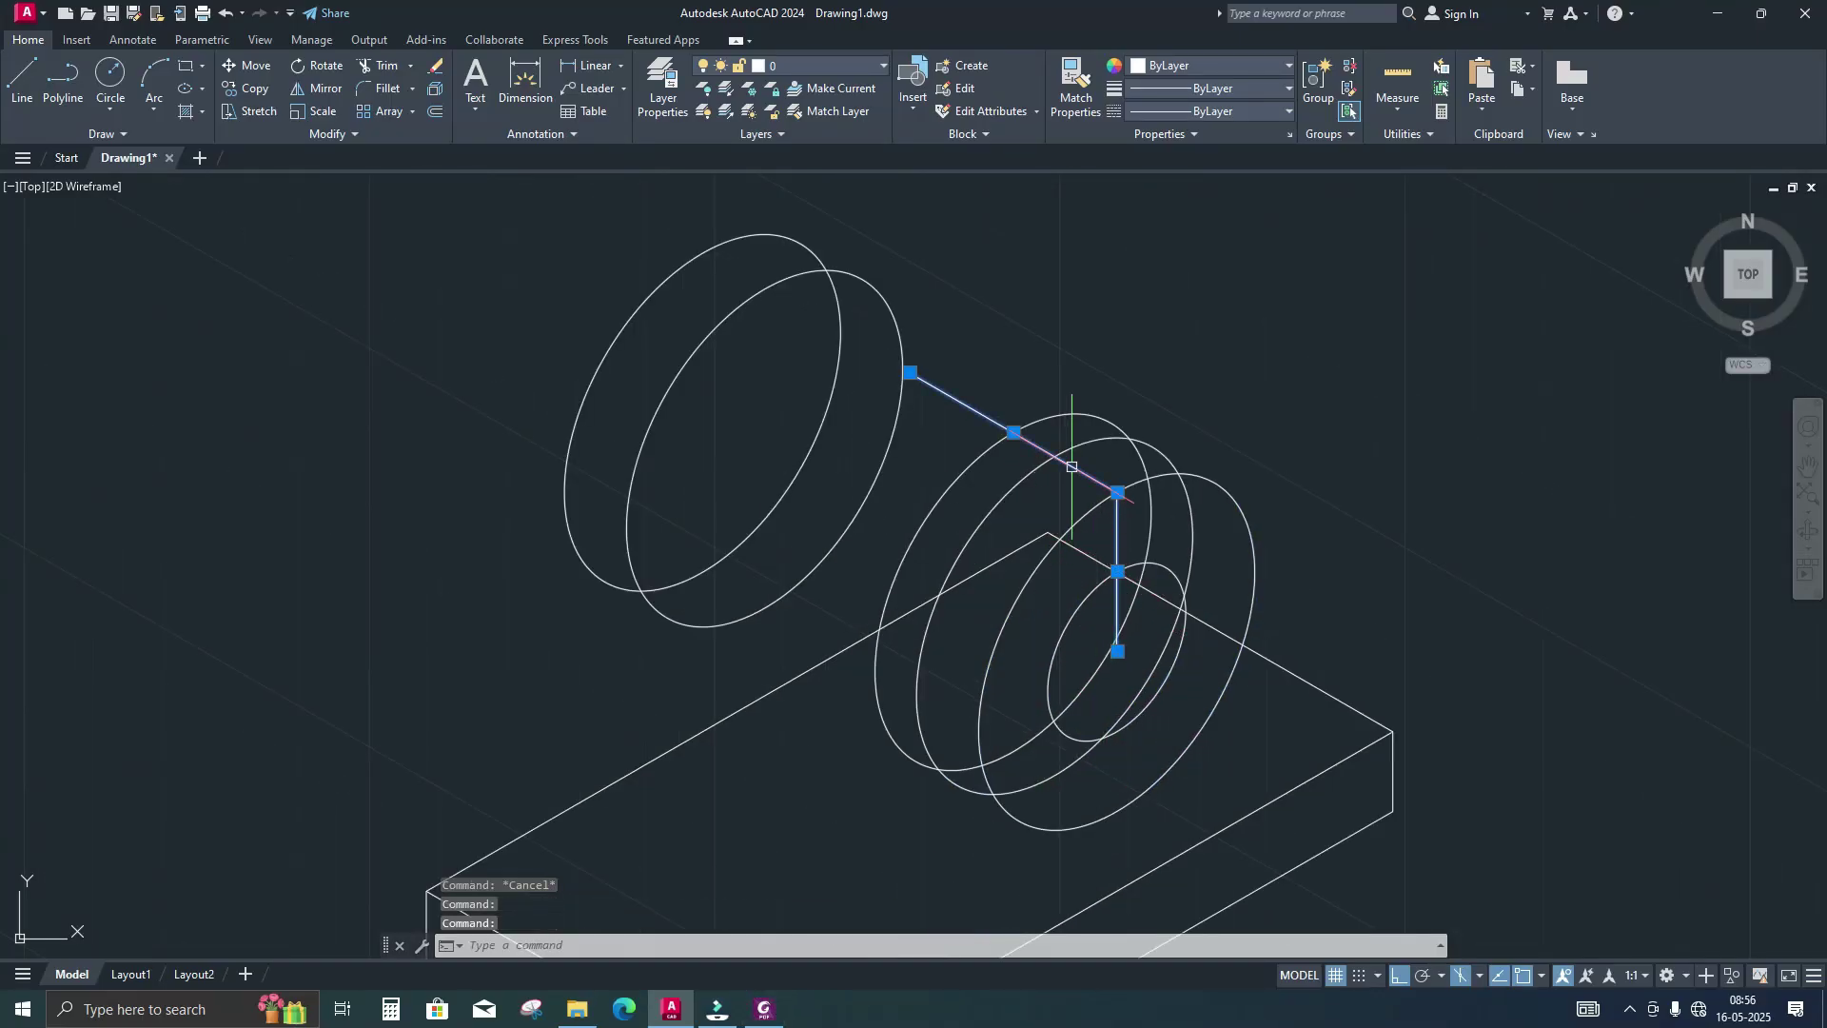
pyautogui.press('Delete')
pyautogui.scroll(-2, 1028, 438)
pyautogui.moveTo(1027, 437); pyautogui.dragTo(1038, 478, button='middle')
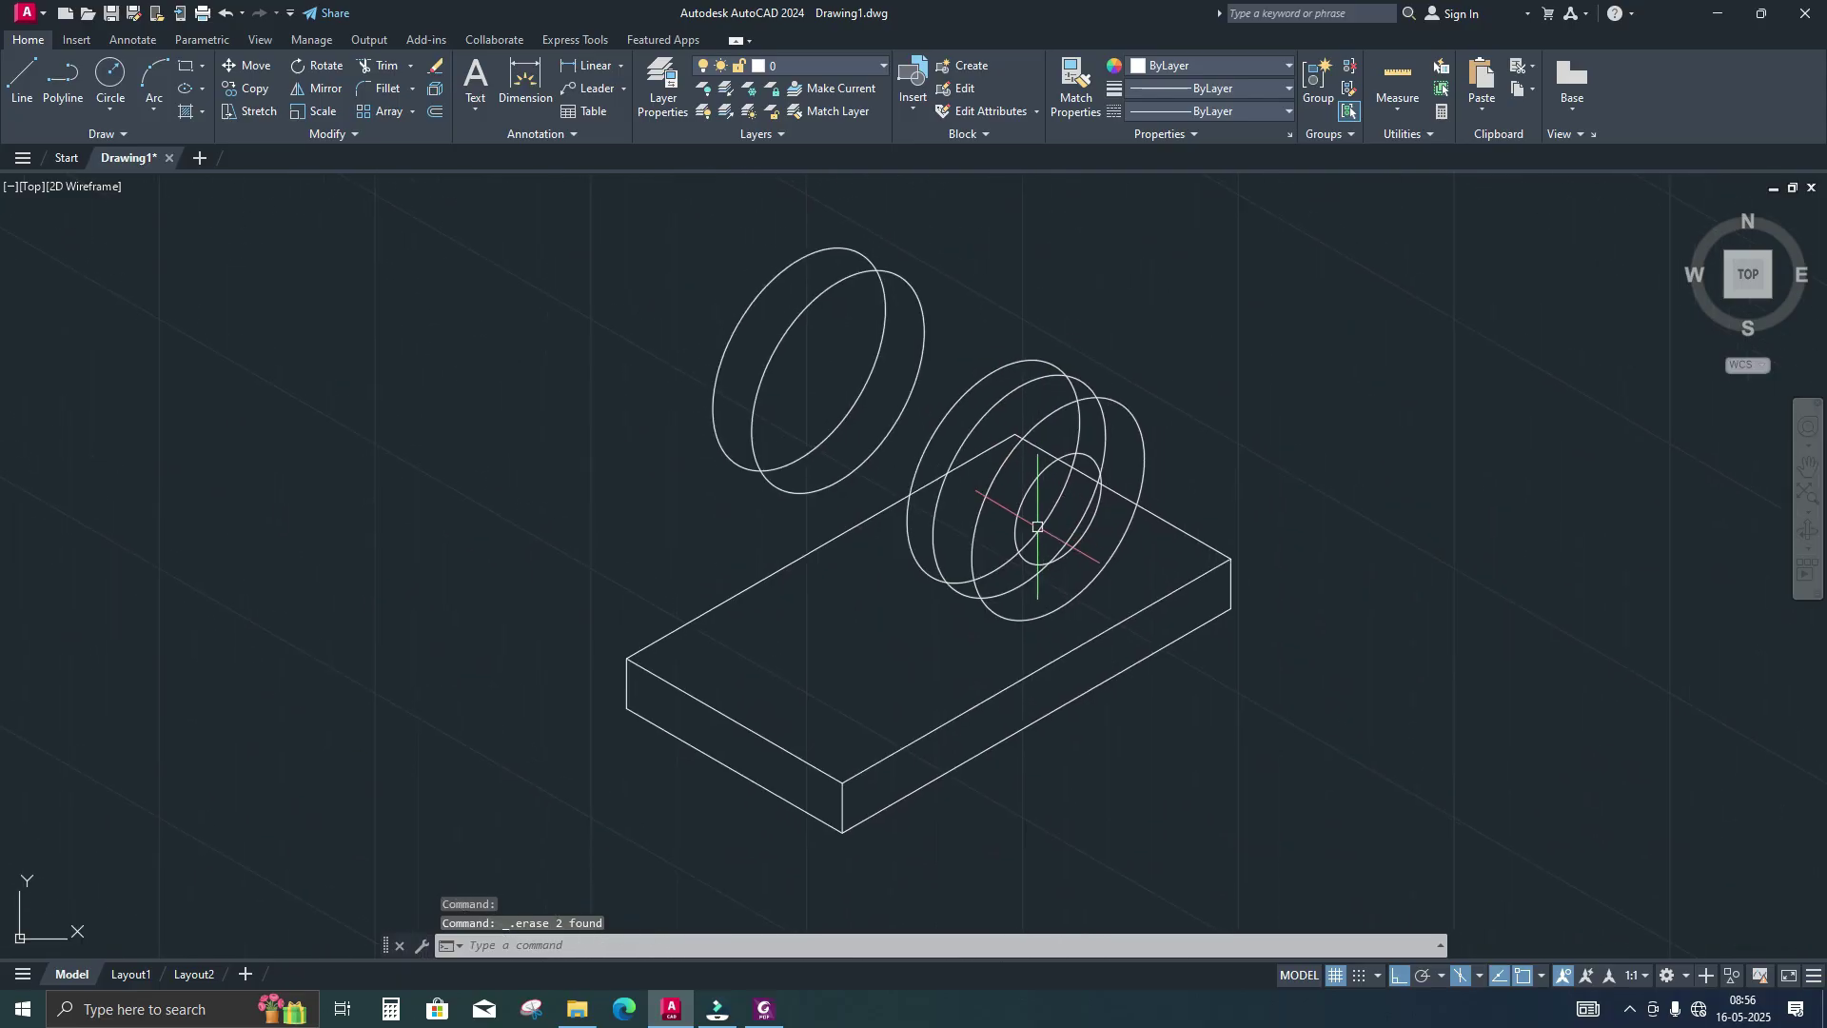
# Draw an upper tangent line from the front radius-20 isocircle's upper quadrant back at 150° past the rear isocircles
pyautogui.write('l')
pyautogui.press('Return')
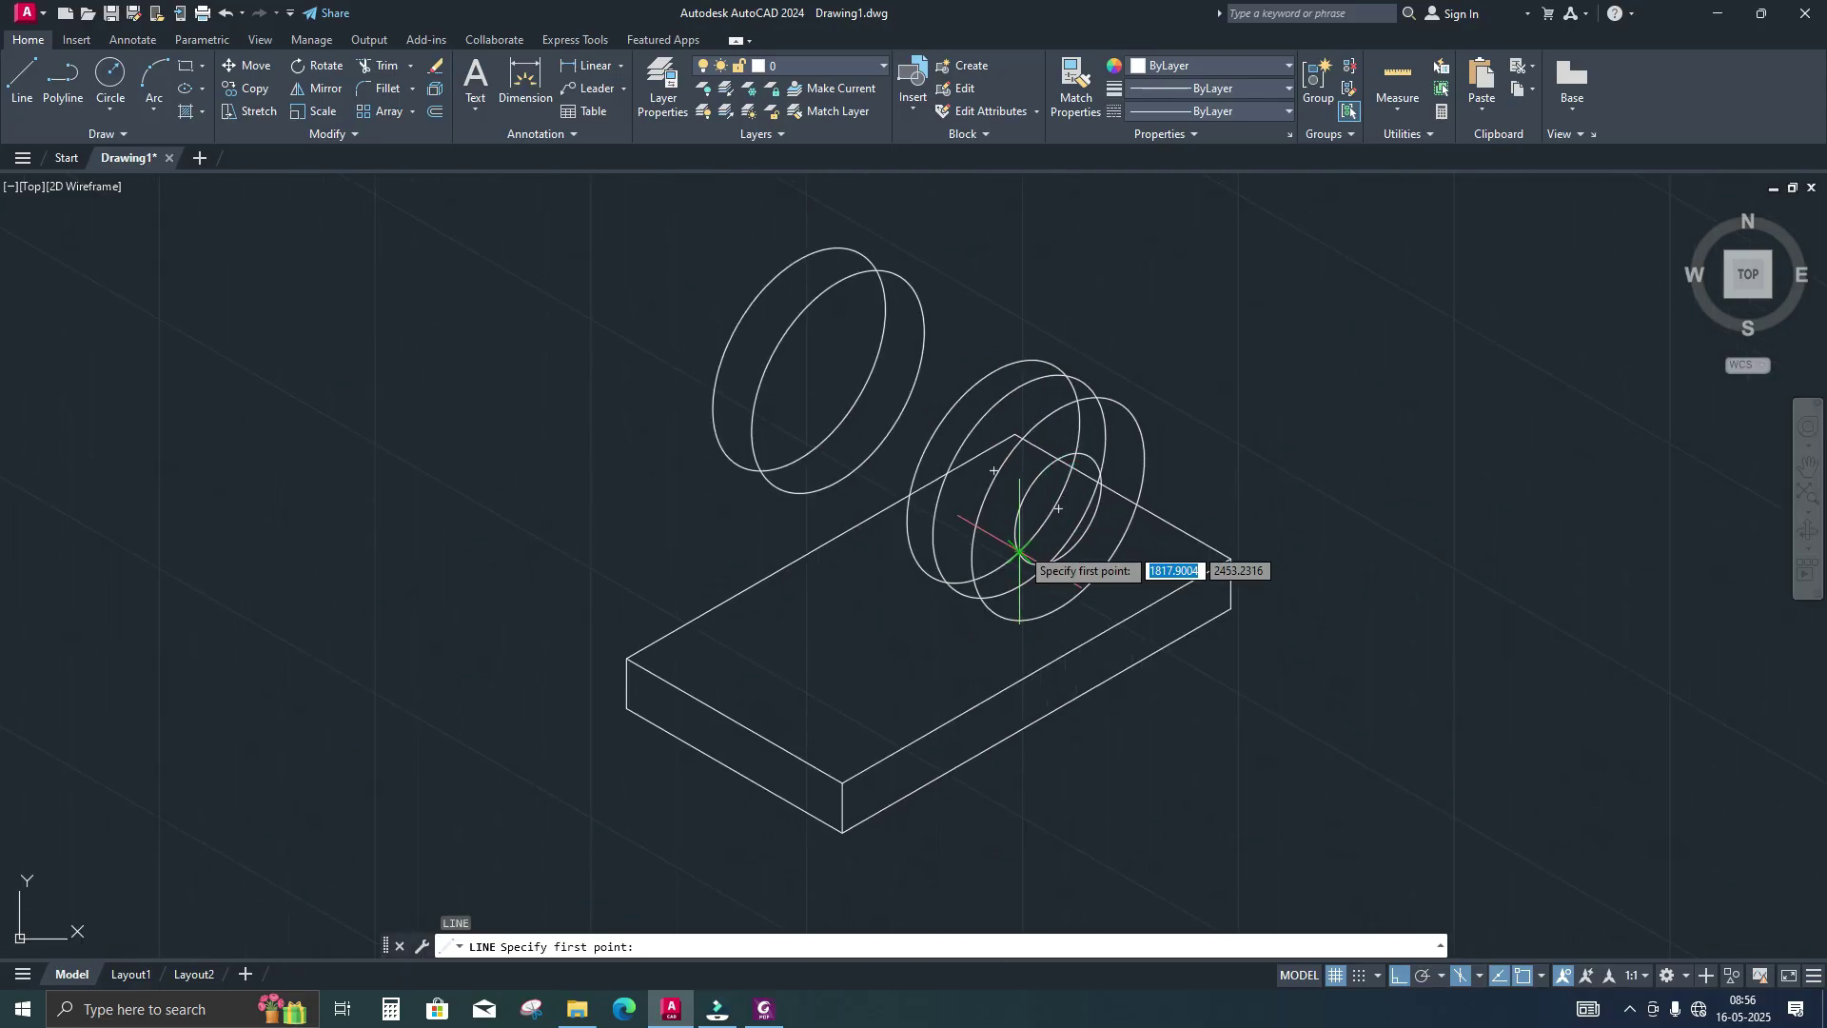
pyautogui.moveTo(1104, 314); pyautogui.dragTo(1174, 396, button='middle')
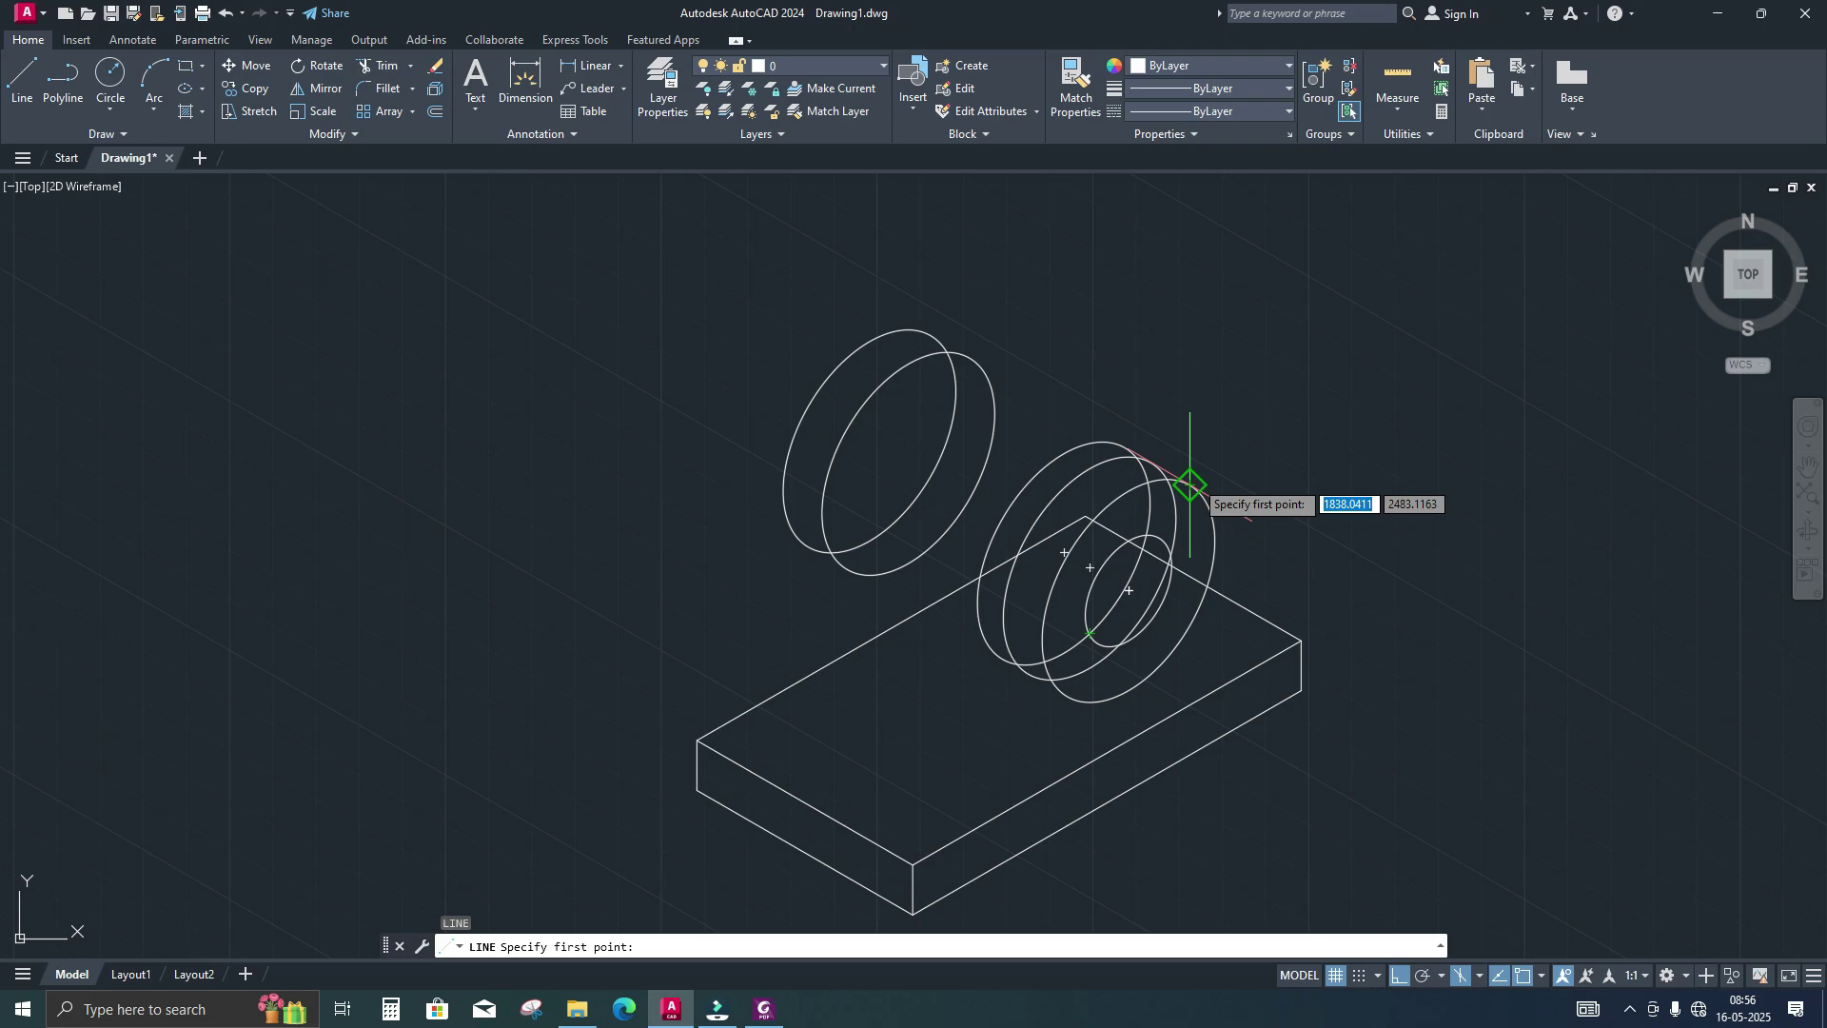
pyautogui.scroll(5, 1190, 486)
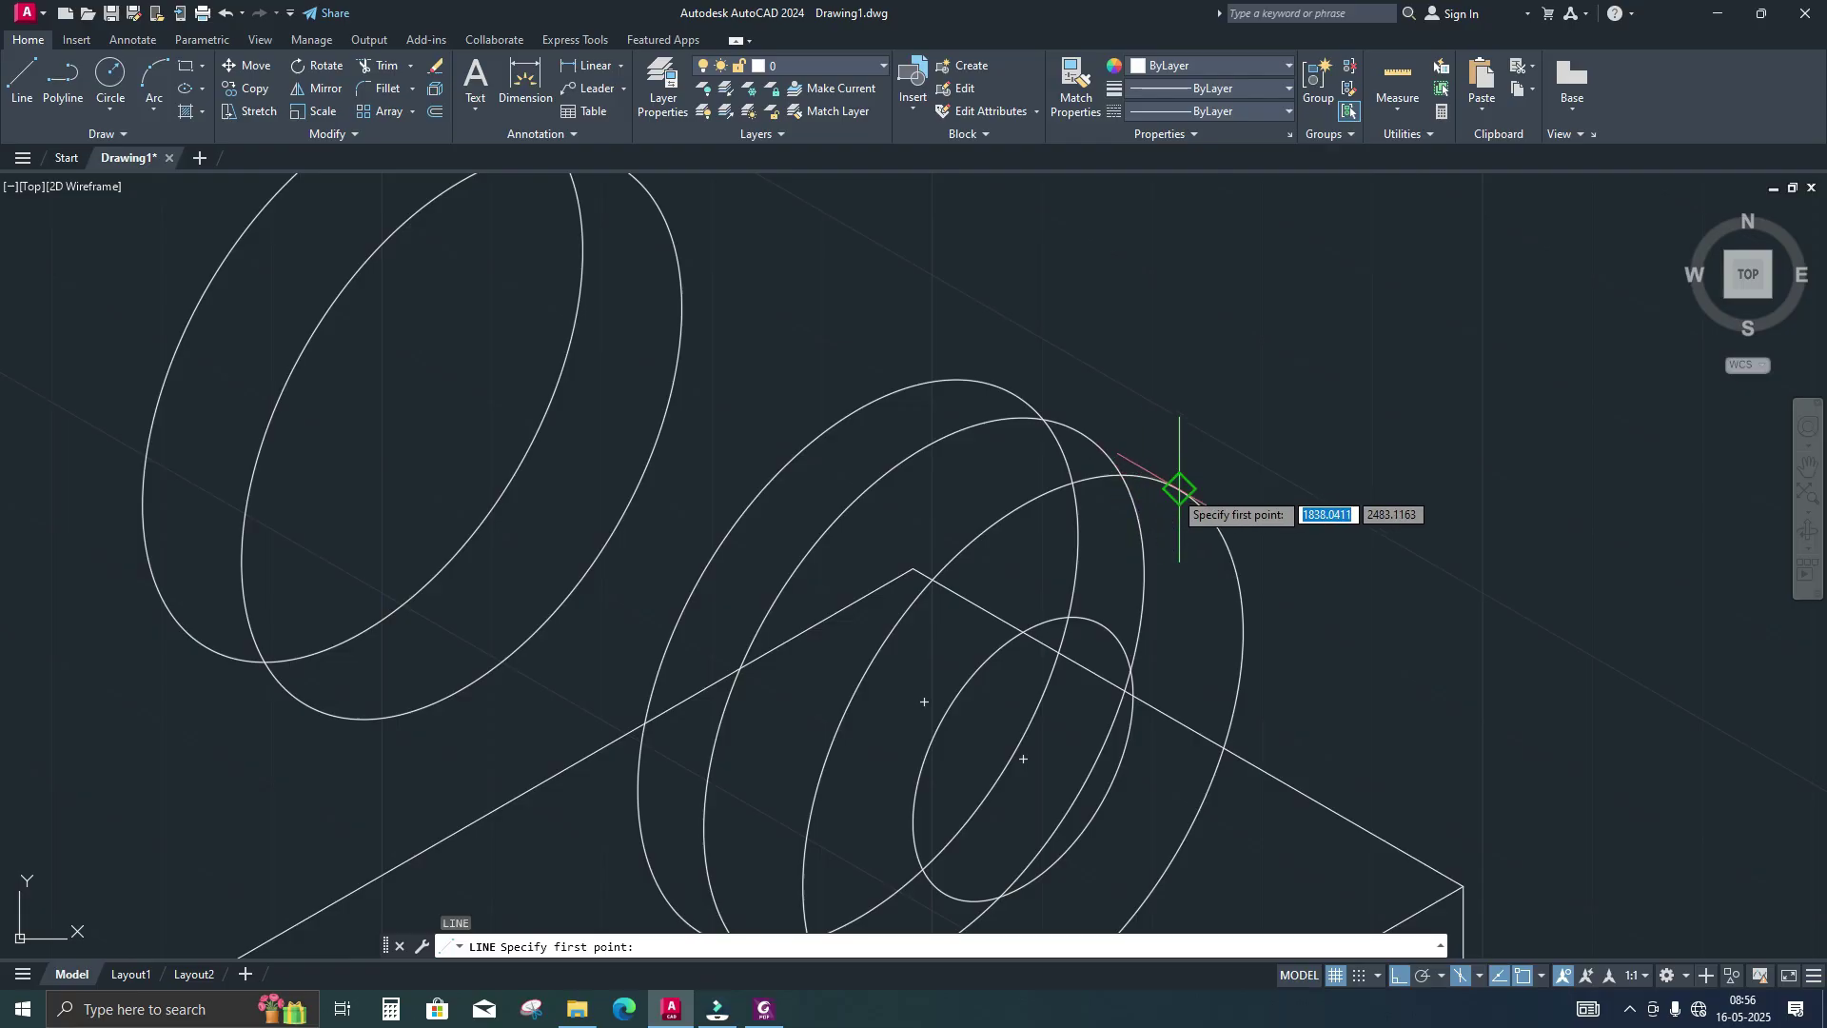
pyautogui.click(1179, 489)
pyautogui.scroll(-8, 1179, 489)
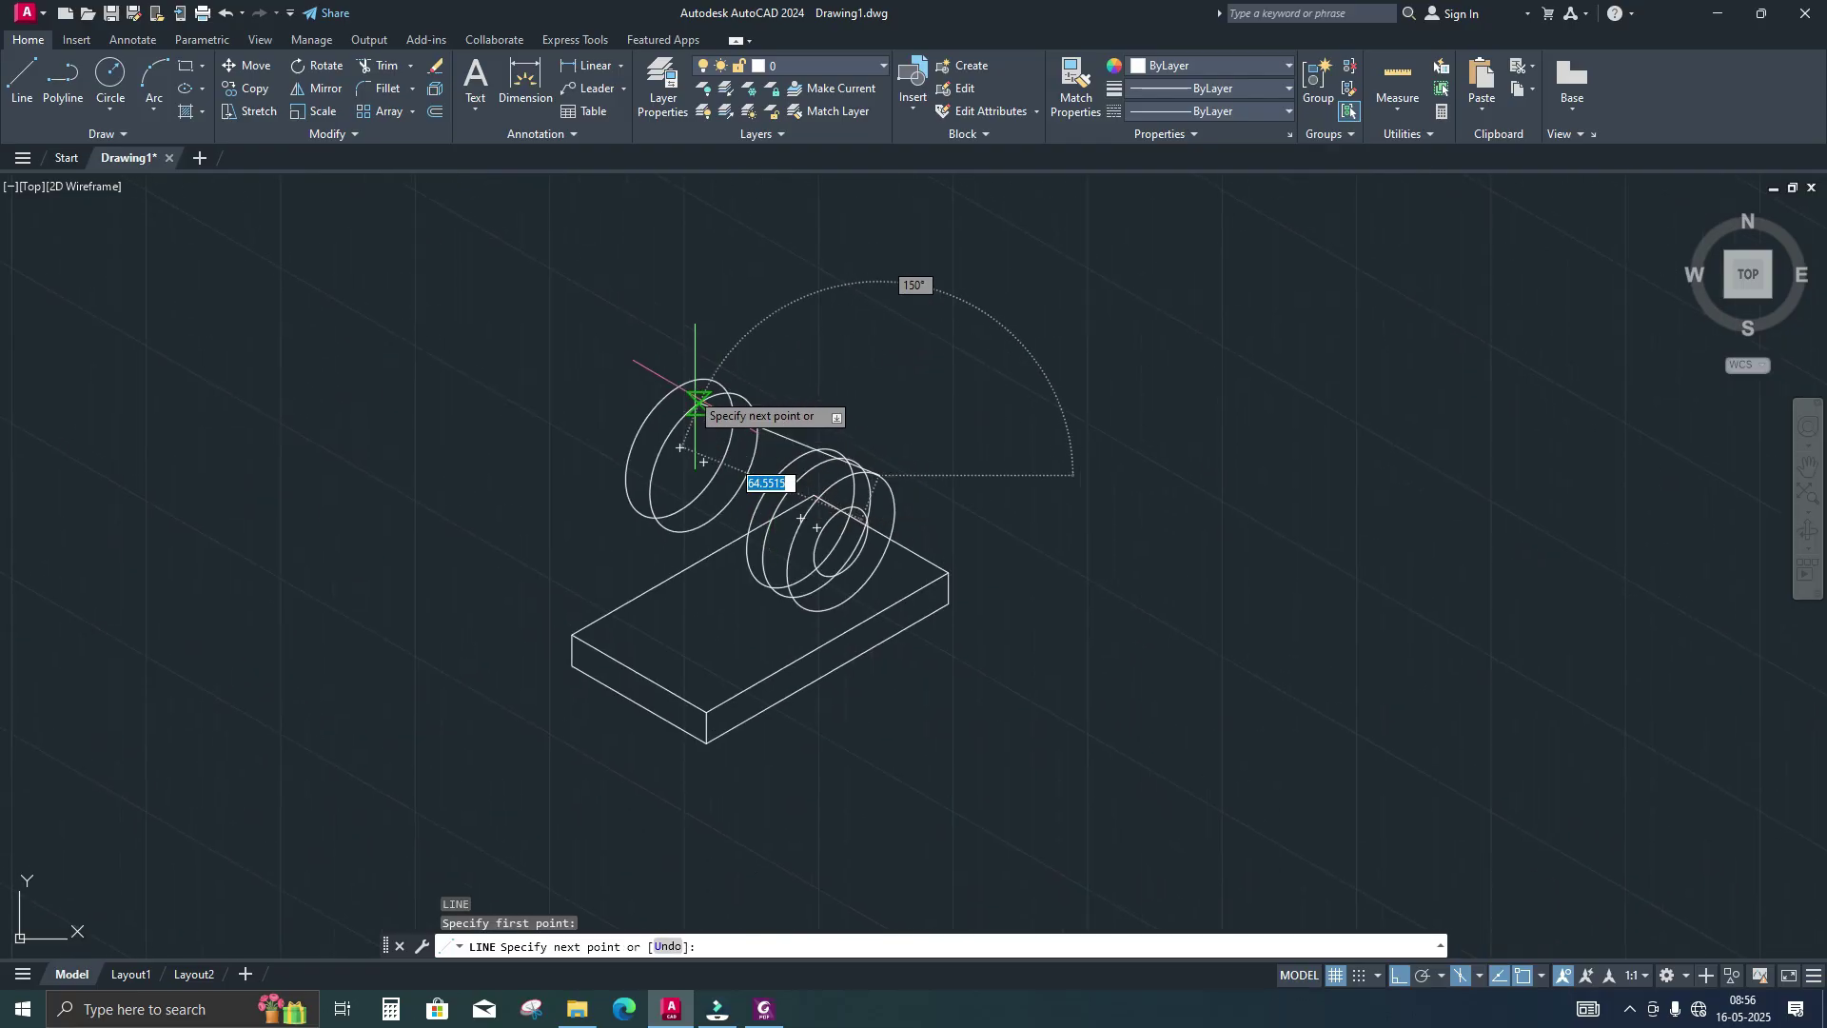
pyautogui.click(644, 338)
pyautogui.press('Return')
# Draw the parallel lower tangent line from the front radius-20 isocircle's lower edge back past the rear isocircles
pyautogui.scroll(4, 679, 538)
pyautogui.press('Return')
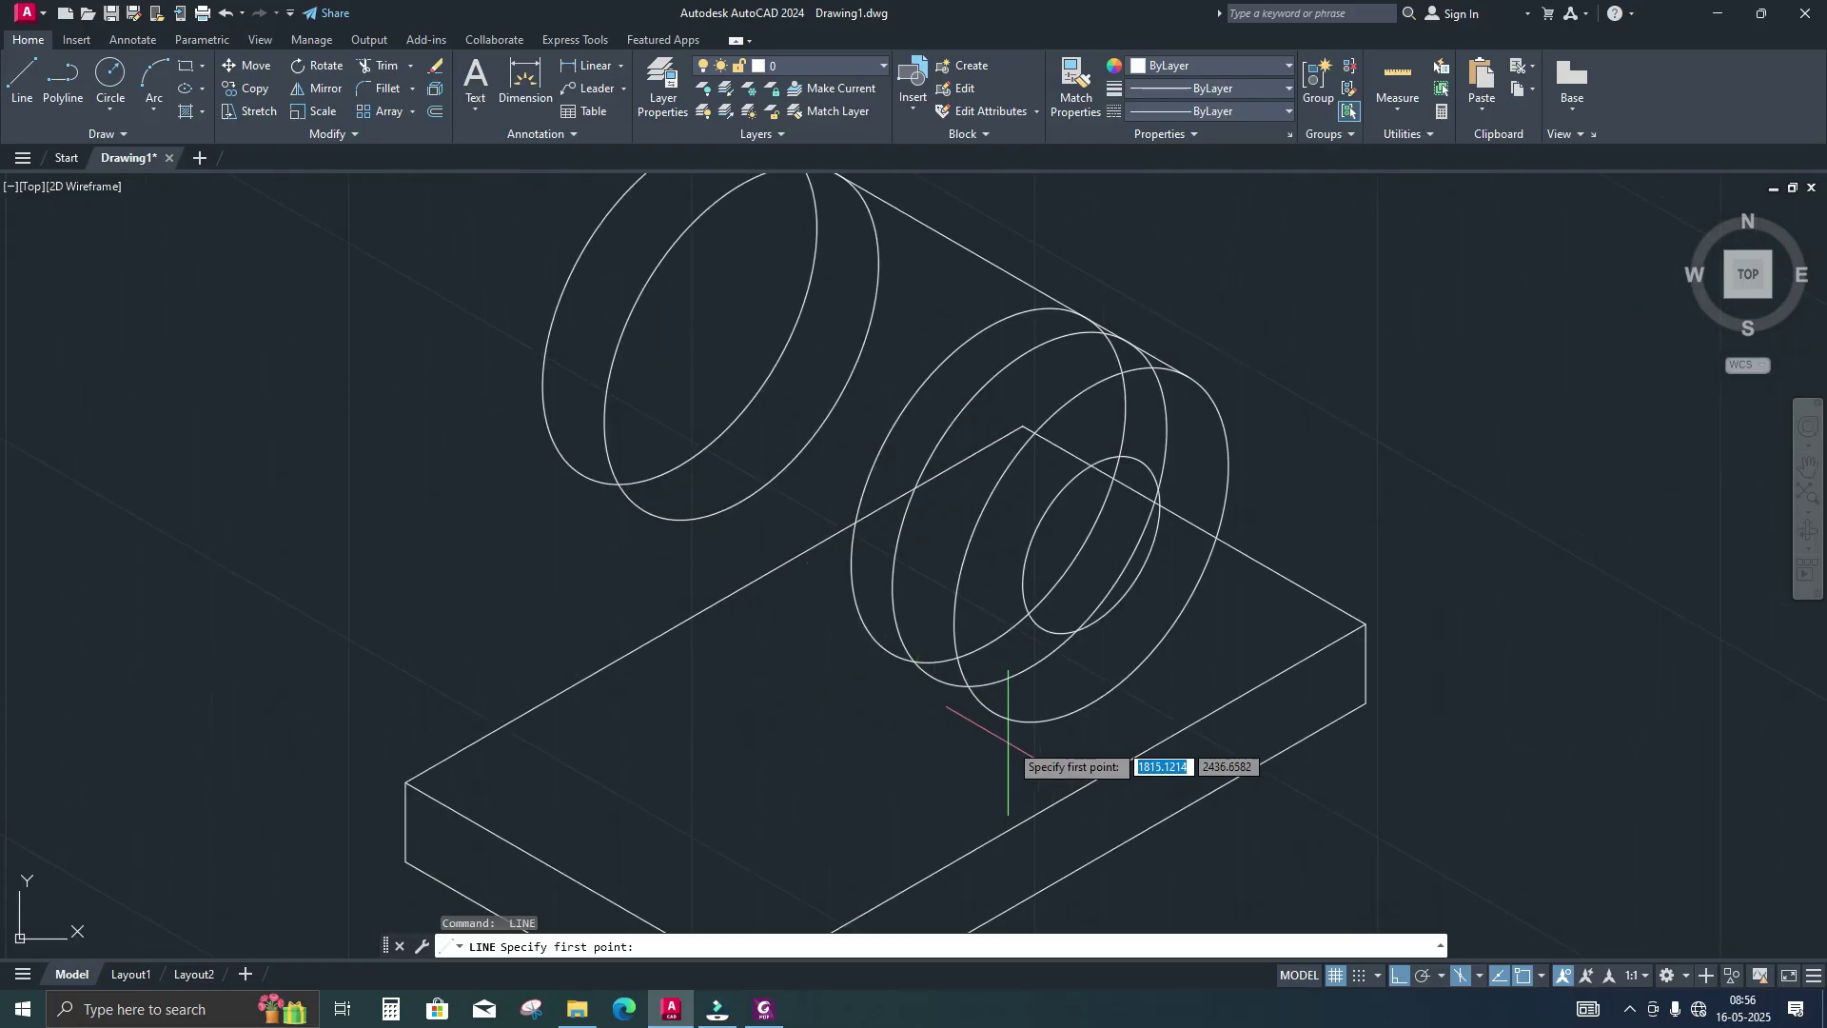
pyautogui.click(994, 712)
pyautogui.click(312, 319)
pyautogui.press('Return')
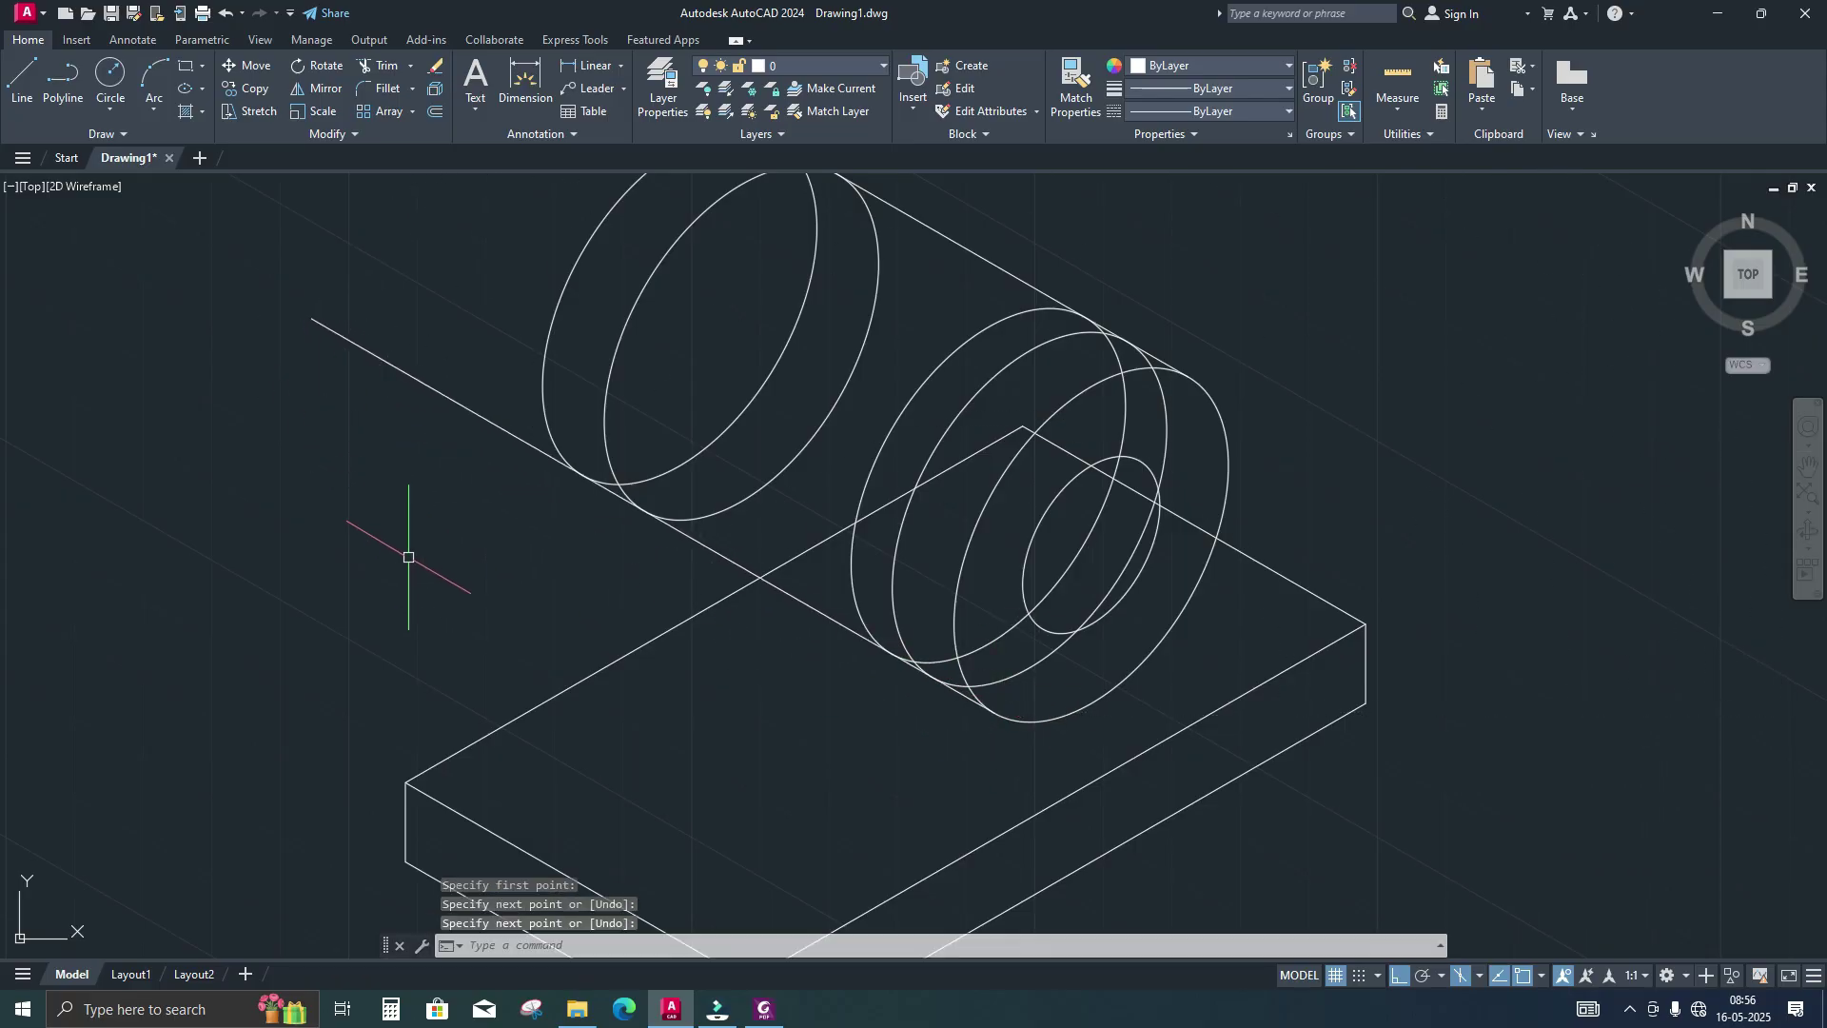
# Trim both tangent lines' overhanging ends behind the rearmost isocircle with a fence selection
pyautogui.write('tr')
pyautogui.press('Return')
pyautogui.moveTo(457, 537); pyautogui.dragTo(471, 675, button='middle')
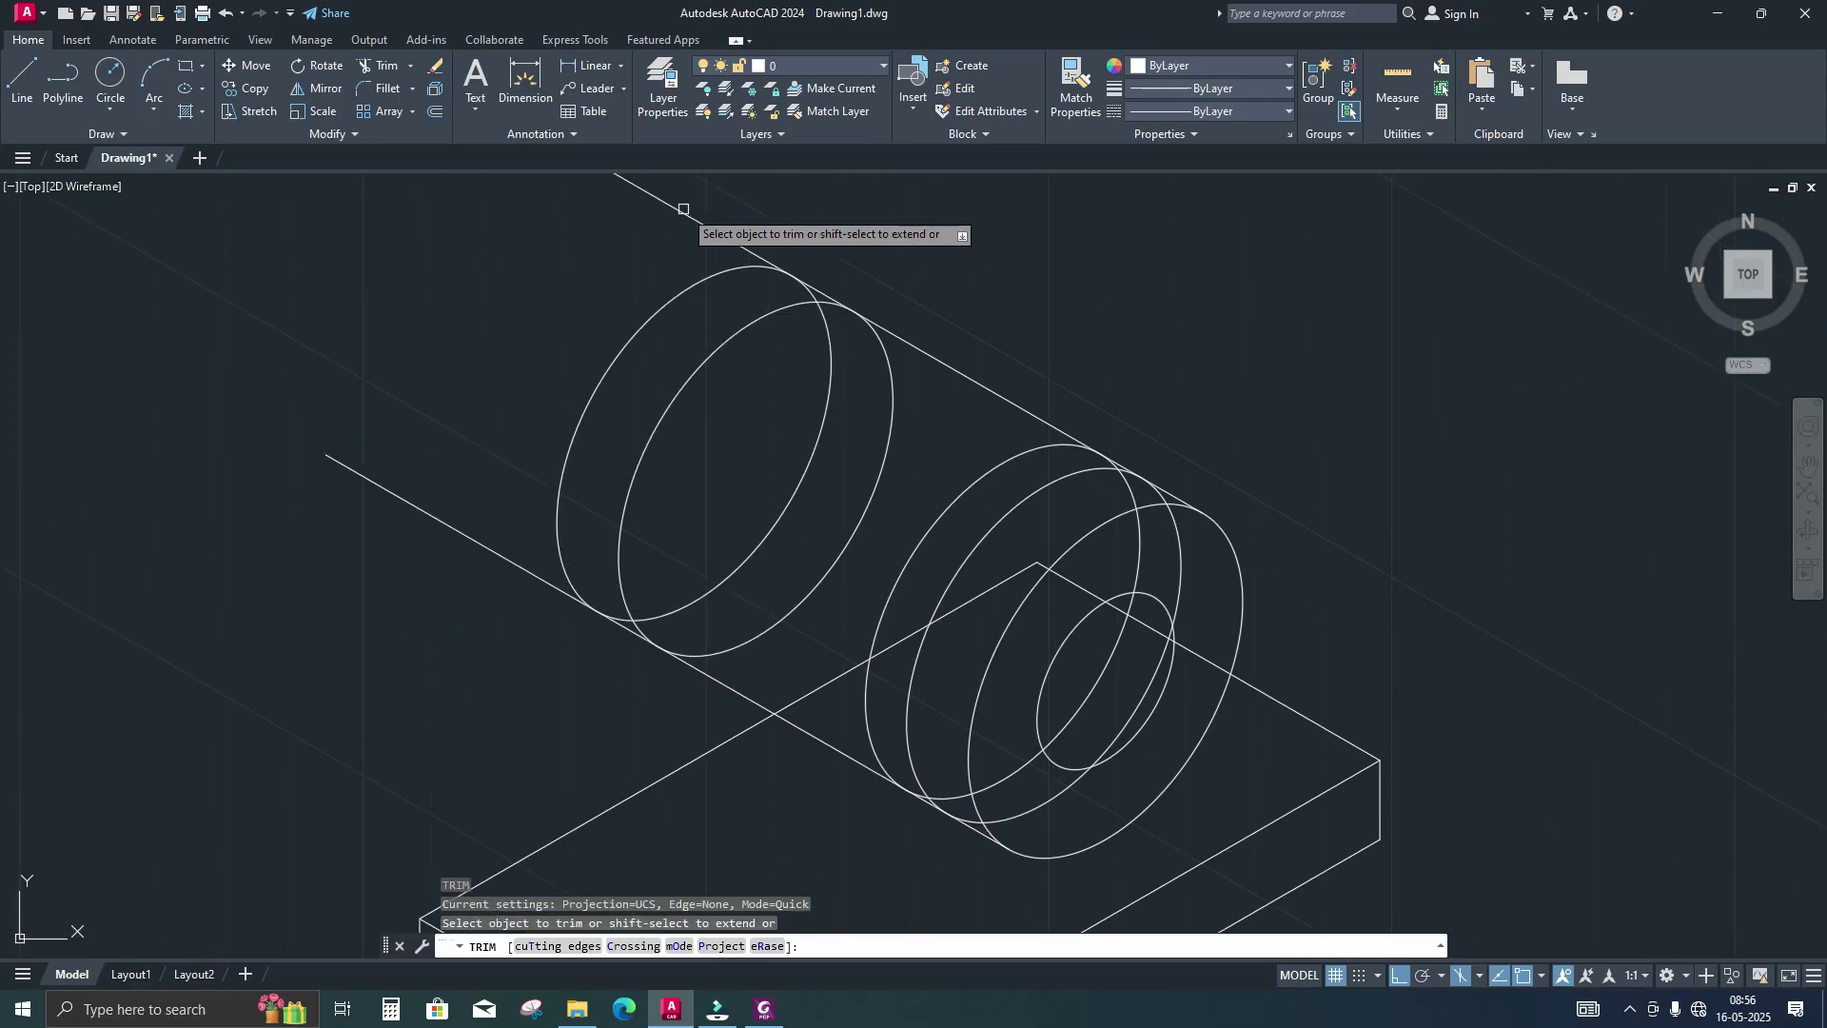
pyautogui.write('f')
pyautogui.press('Return')
pyautogui.click(725, 191)
pyautogui.click(267, 586)
pyautogui.press('Return')
pyautogui.press('Return')
# Check drawing 103 in the PDF for the dimensions of the upright plates, and return to AutoCAD
pyautogui.moveTo(533, 533); pyautogui.dragTo(618, 447, button='middle')
pyautogui.click(764, 1008)
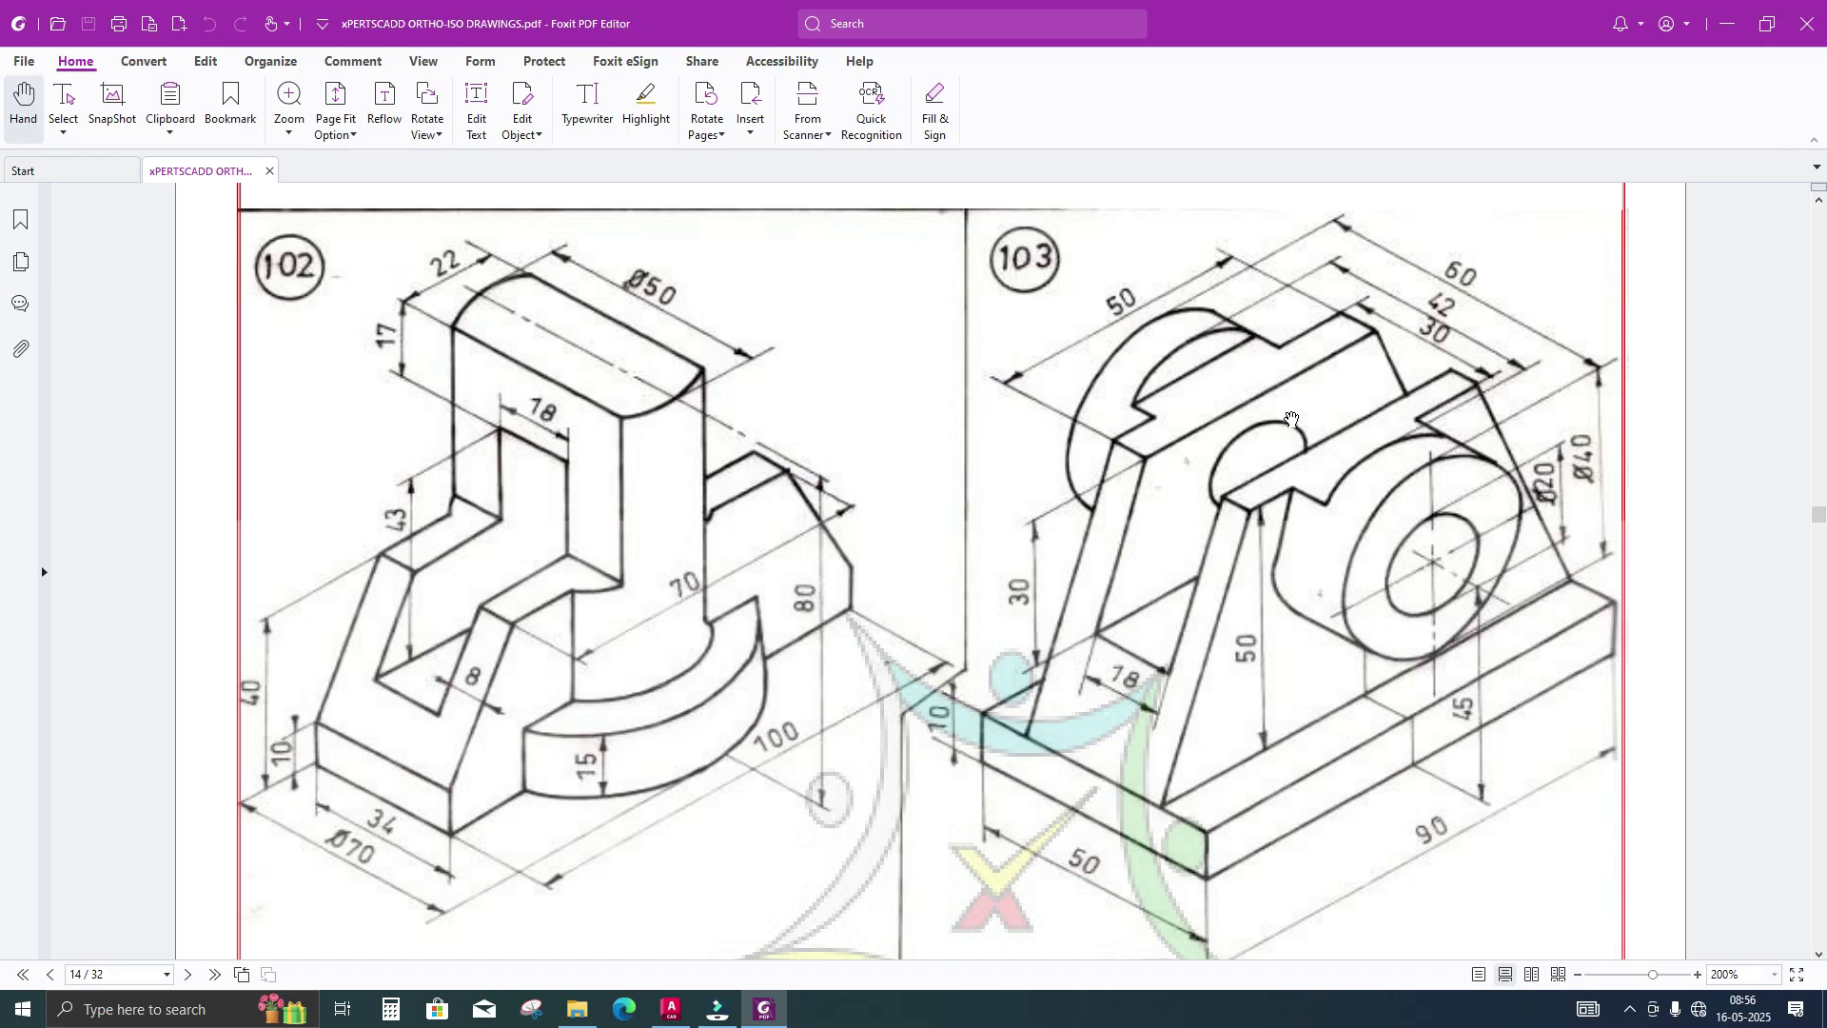
pyautogui.click(766, 1009)
pyautogui.moveTo(951, 501); pyautogui.dragTo(1011, 321, button='middle')
pyautogui.scroll(-5, 930, 548)
pyautogui.moveTo(930, 548); pyautogui.dragTo(941, 588, button='middle')
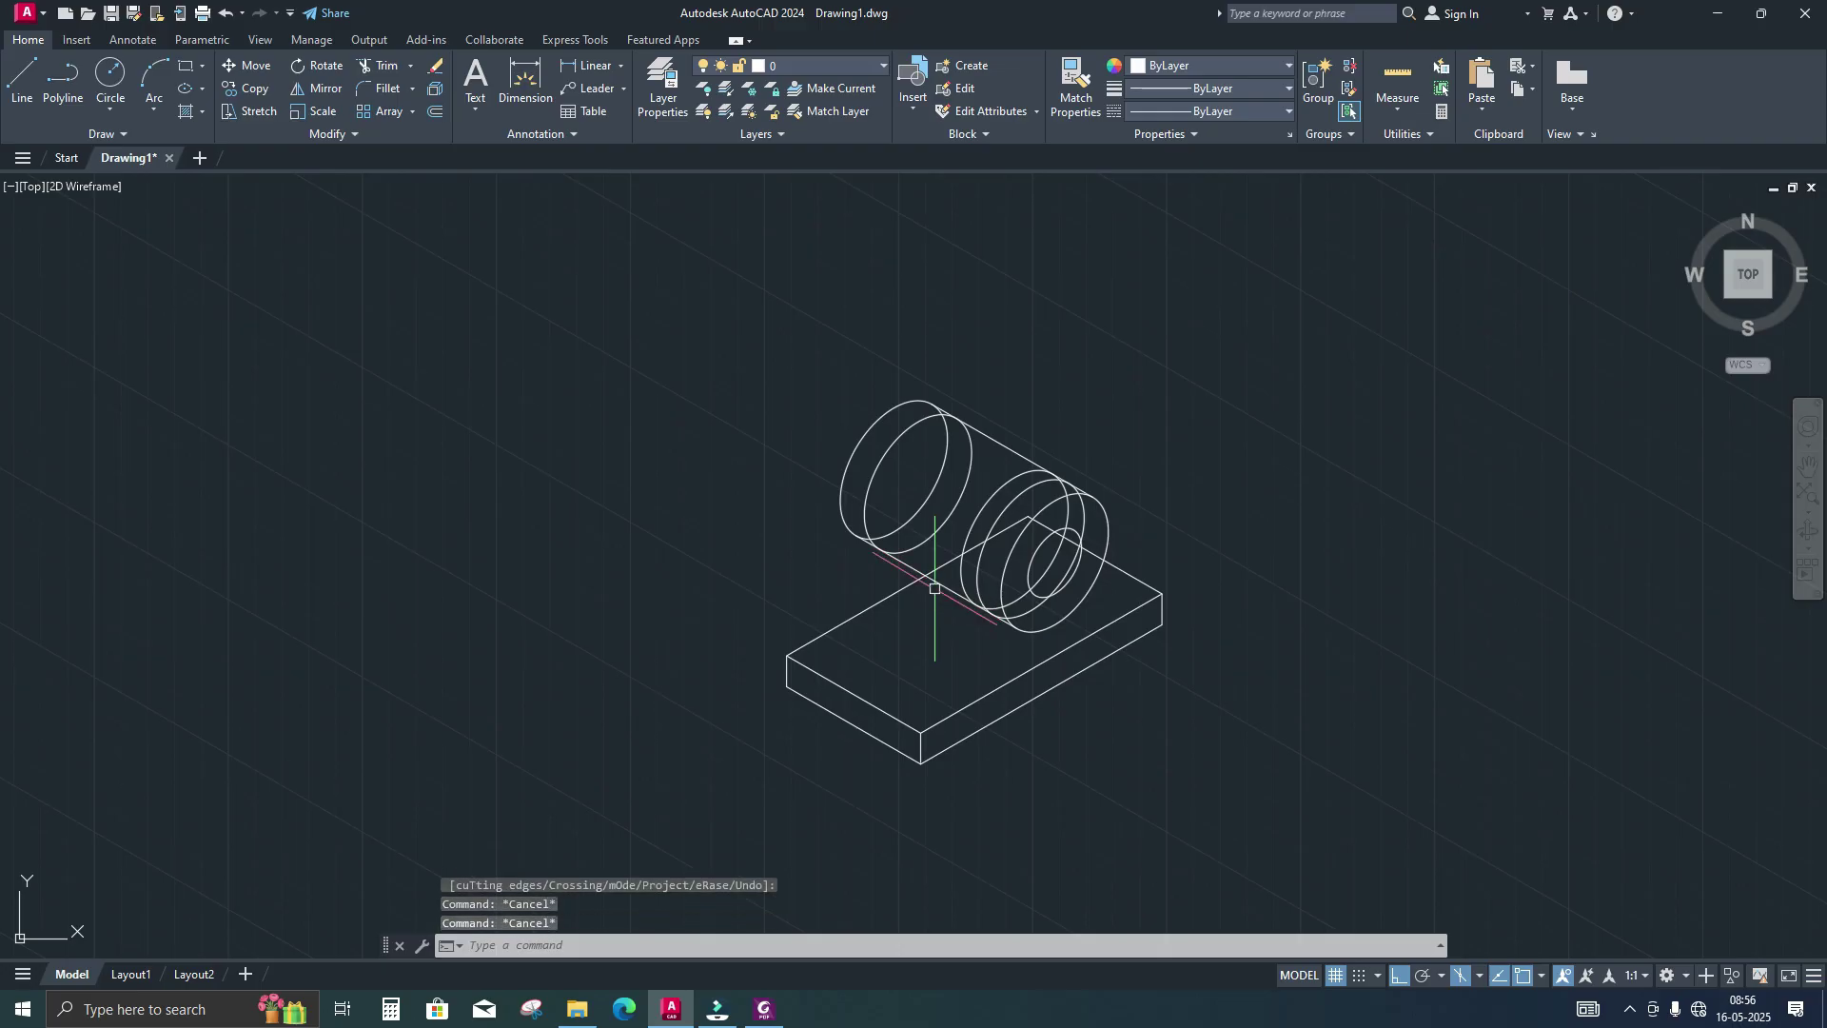
pyautogui.press('Return')
pyautogui.scroll(4, 1050, 504)
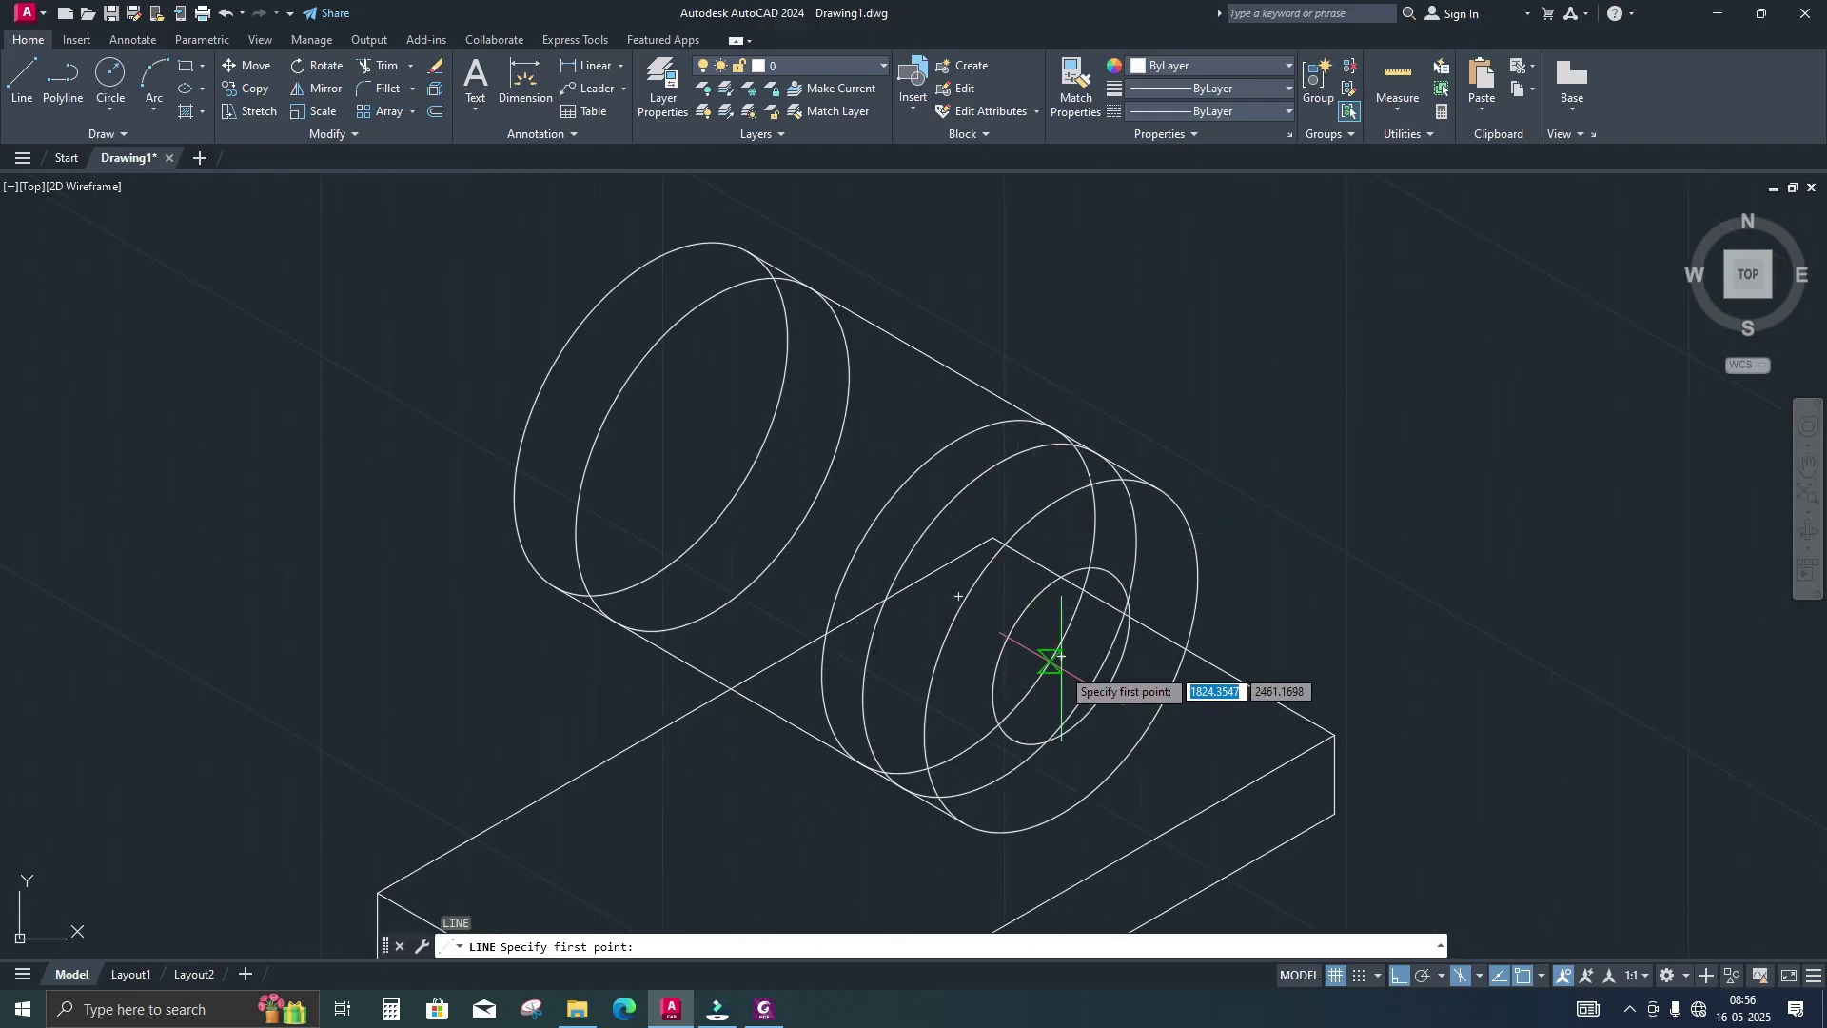
pyautogui.click(1061, 656)
pyautogui.scroll(2, 1059, 500)
pyautogui.click(1061, 459)
pyautogui.press('Return')
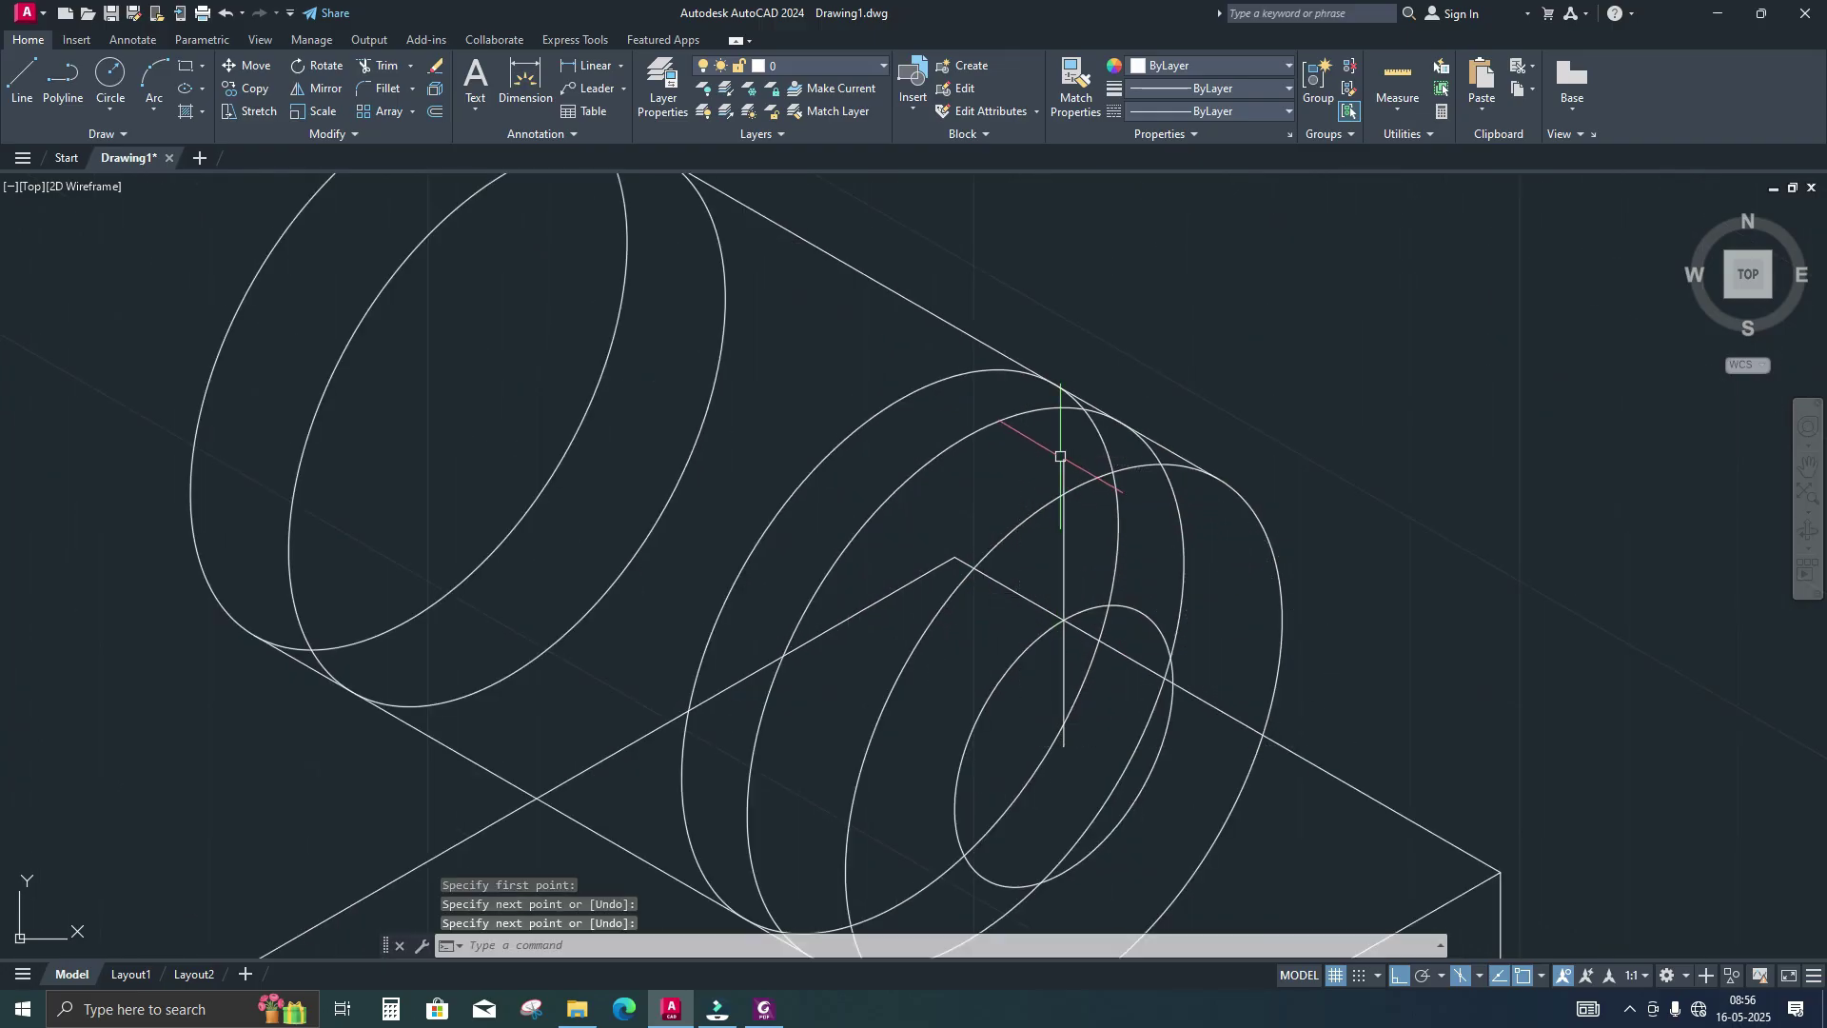
pyautogui.press('Return')
pyautogui.click(1063, 493)
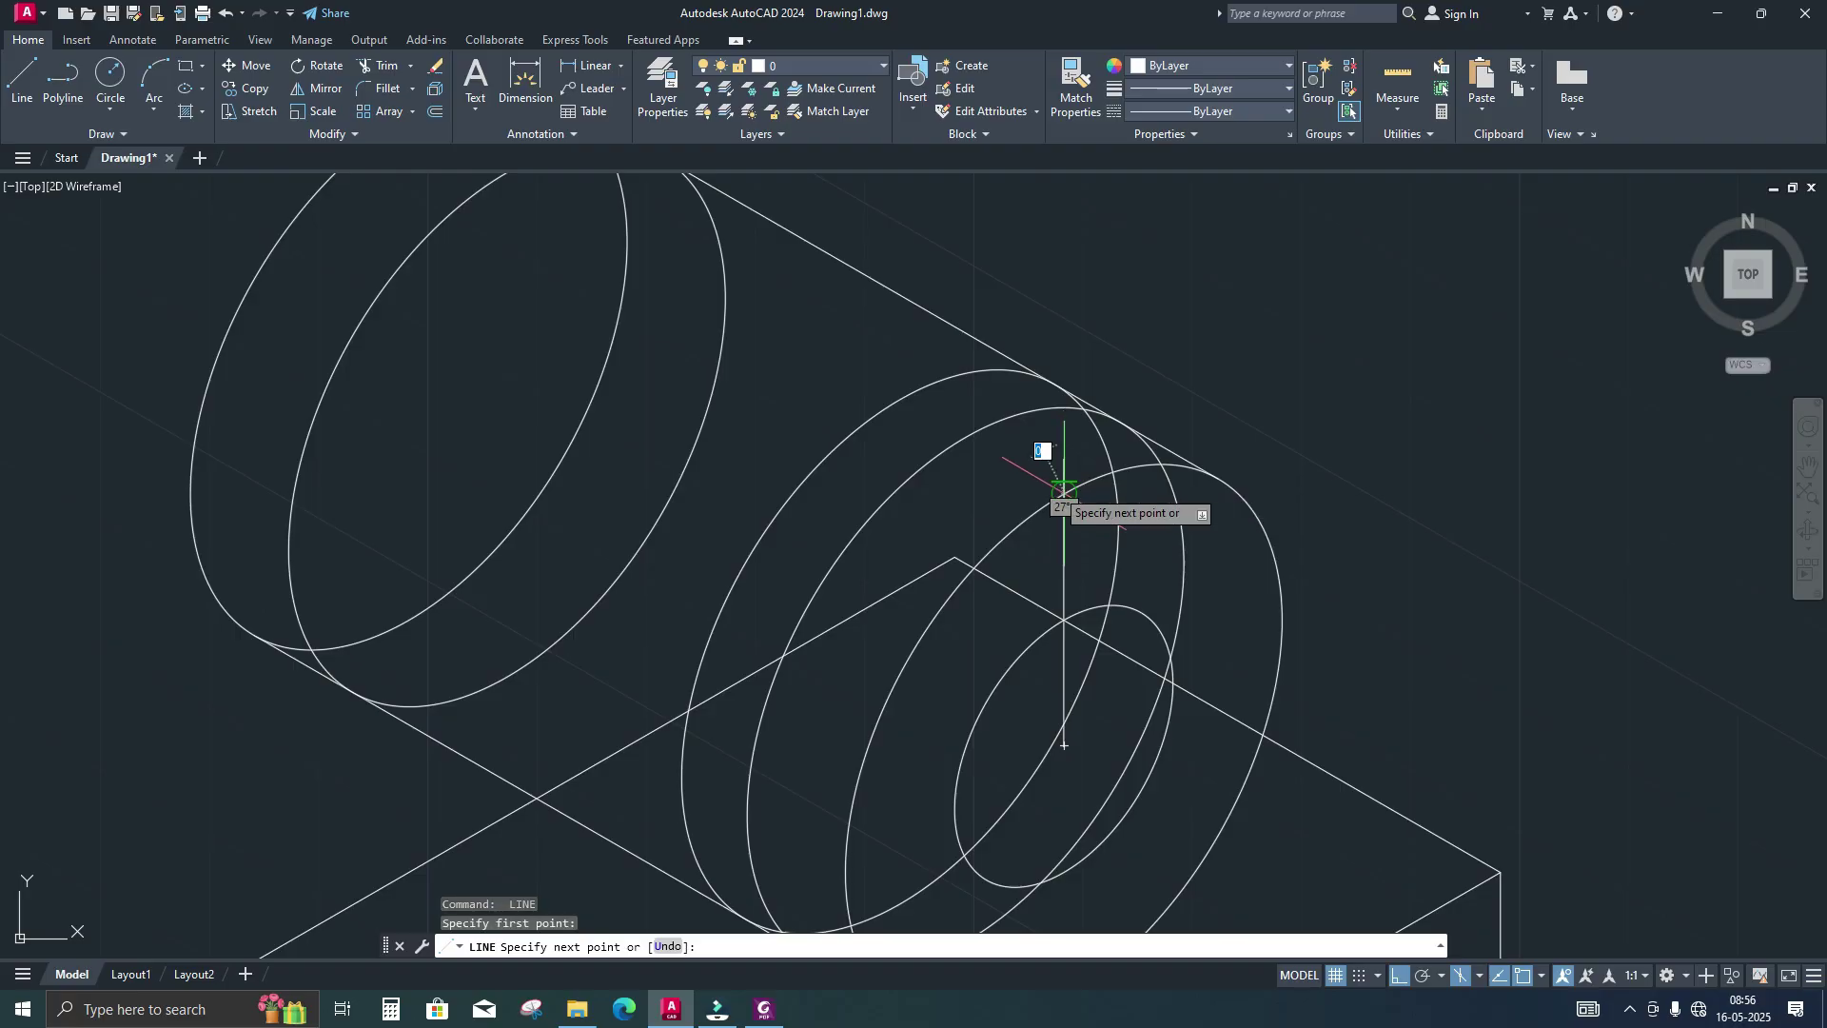
pyautogui.click(775, 1016)
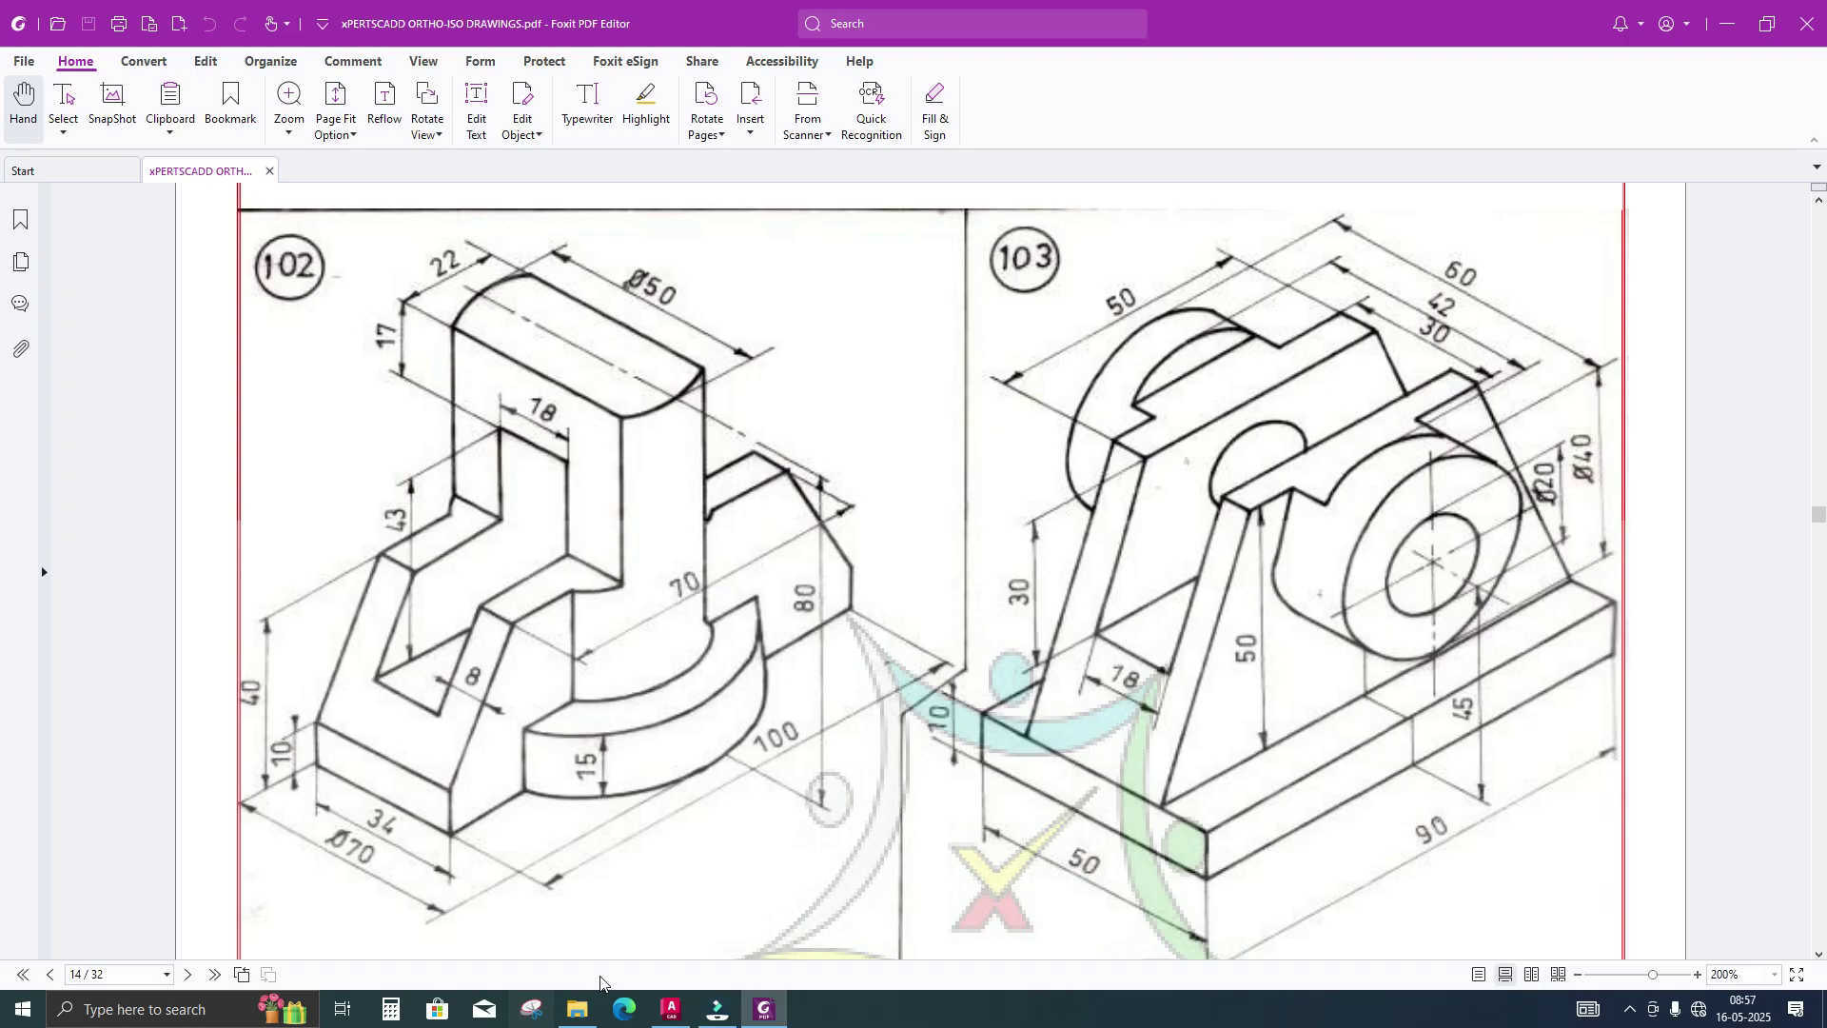
pyautogui.click(671, 1009)
pyautogui.press('Escape')
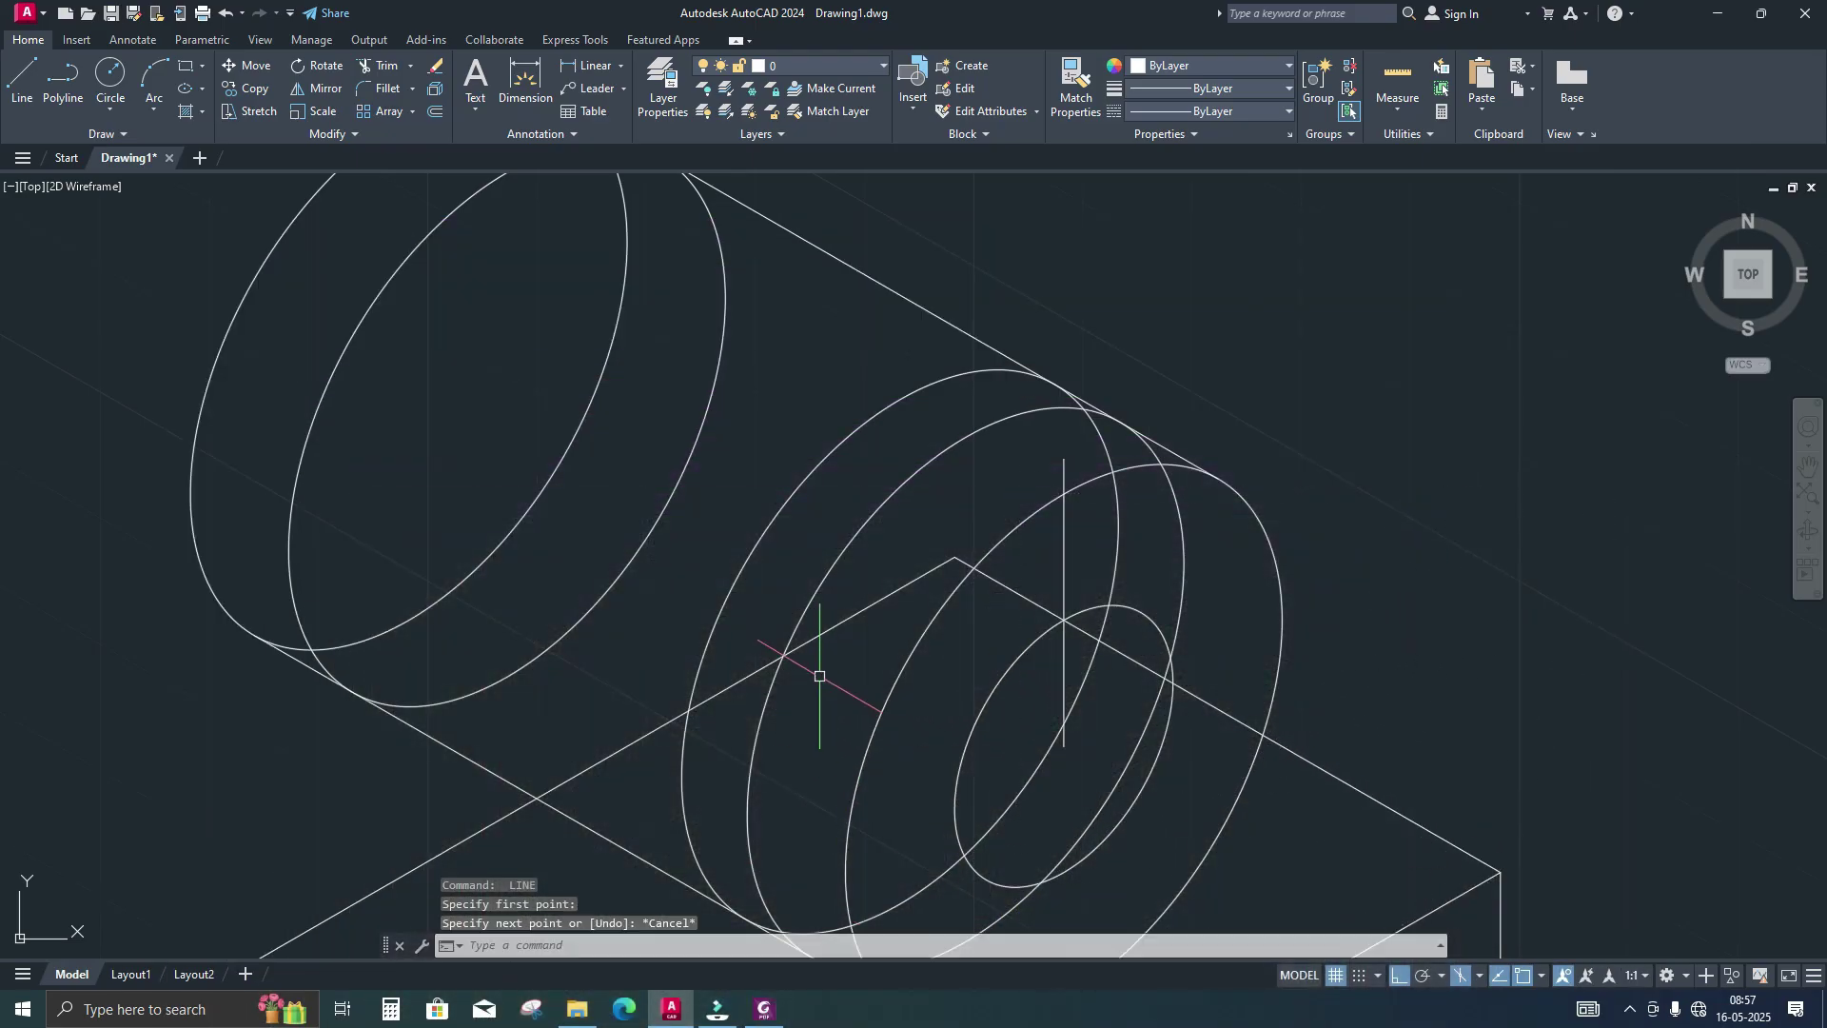
pyautogui.click(1063, 580)
pyautogui.press('Delete')
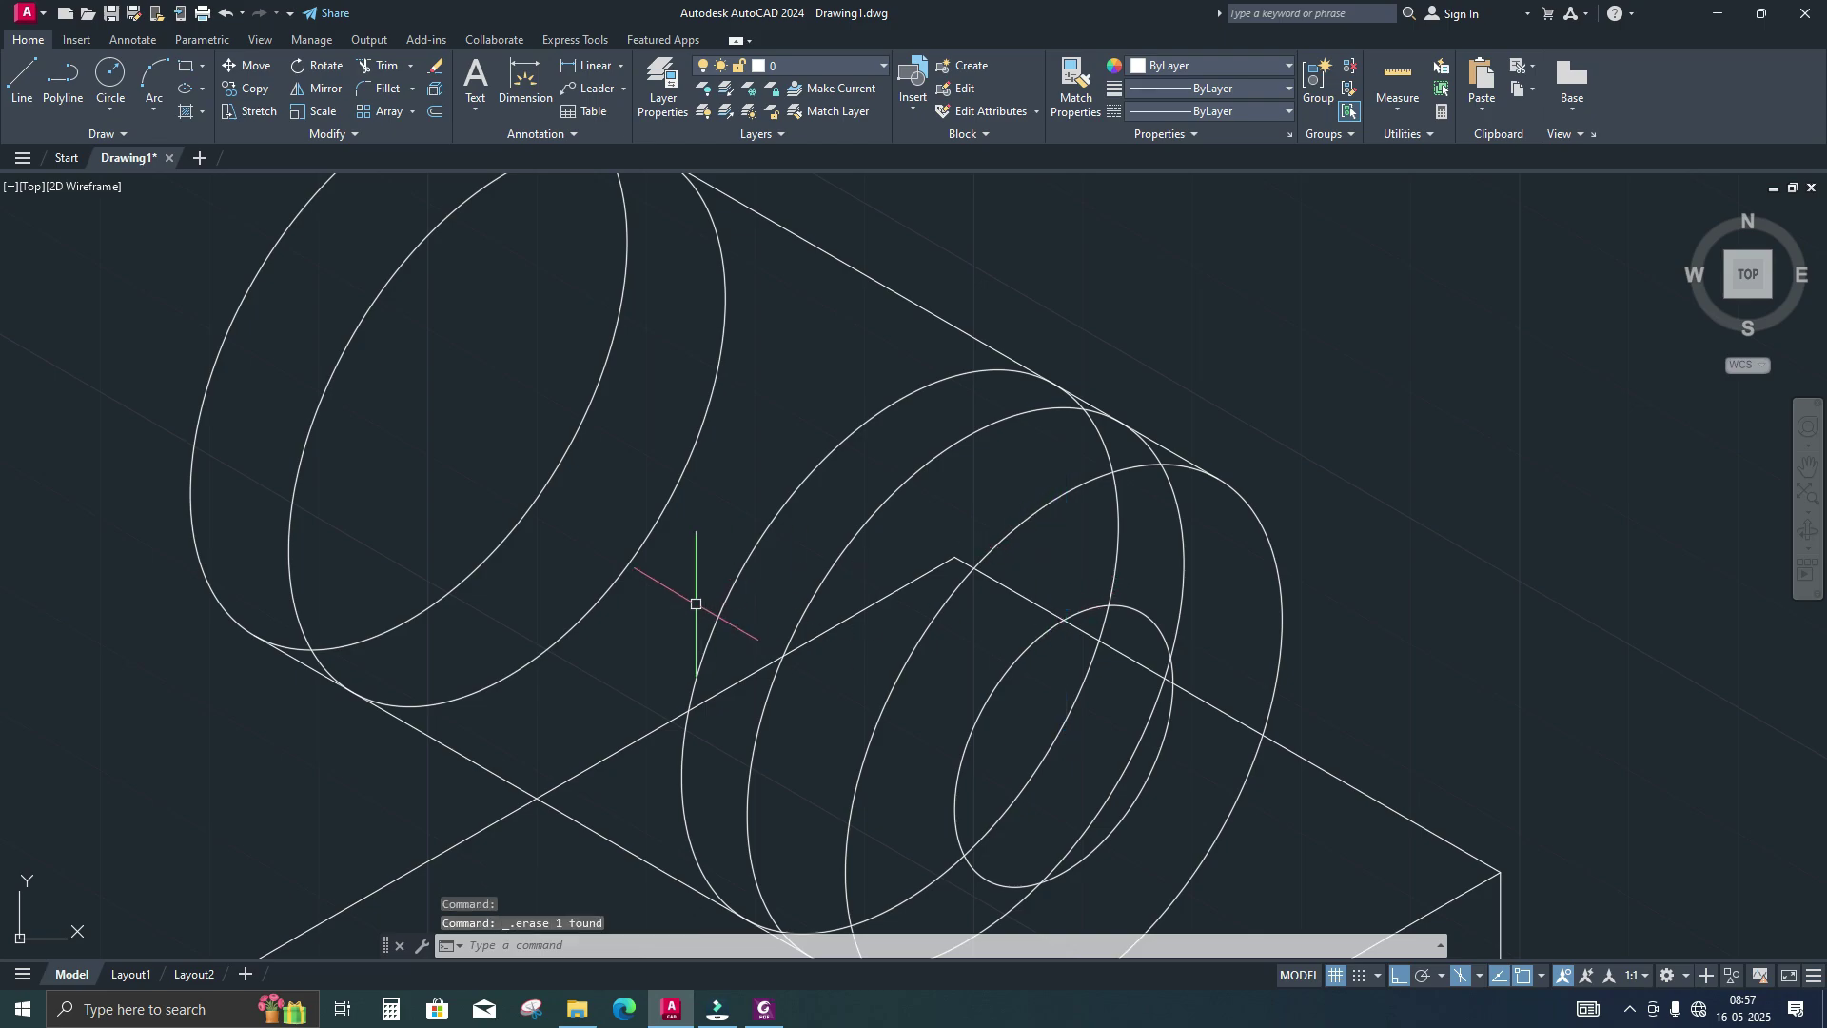
# From the midpoint of the base top face's 50-unit front-left edge, draw connected lines 45 units at 30° and 50 units straight up
pyautogui.scroll(-2, 693, 603)
pyautogui.moveTo(712, 535); pyautogui.dragTo(787, 457, button='middle')
pyautogui.scroll(-2, 666, 504)
pyautogui.write('l')
pyautogui.press('Return')
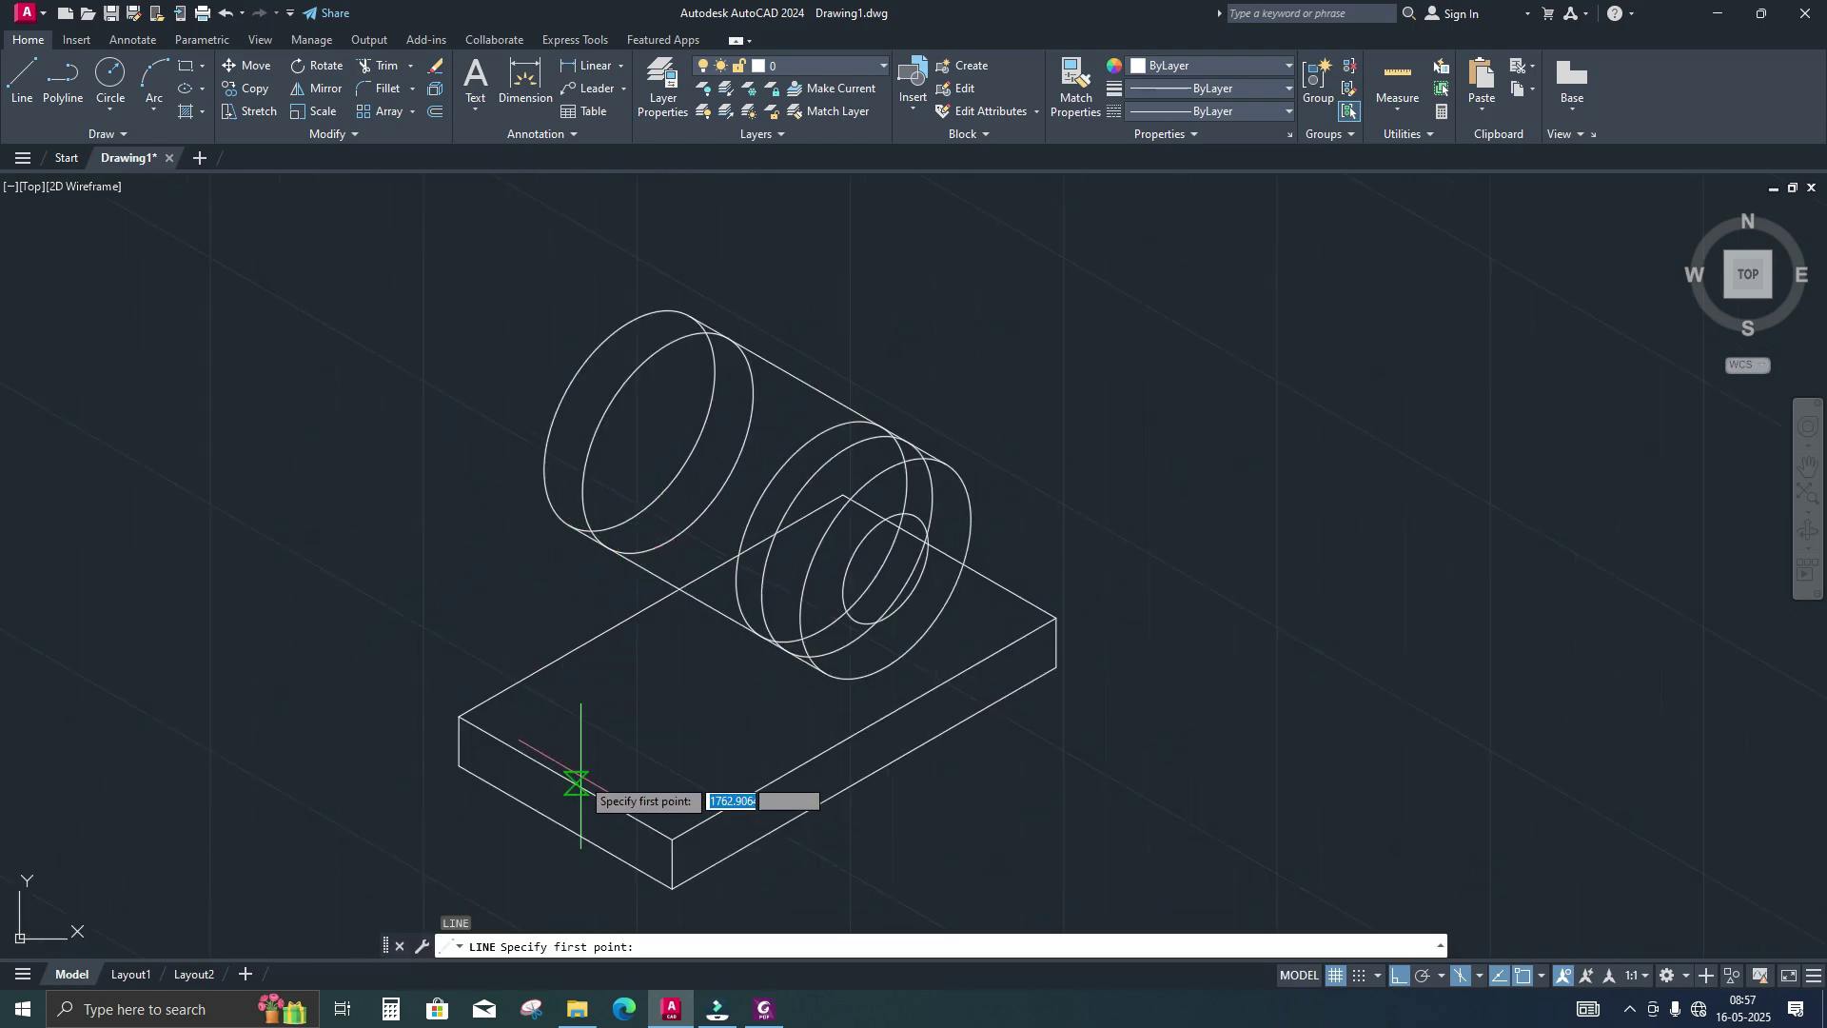
pyautogui.click(567, 778)
pyautogui.press('F5')
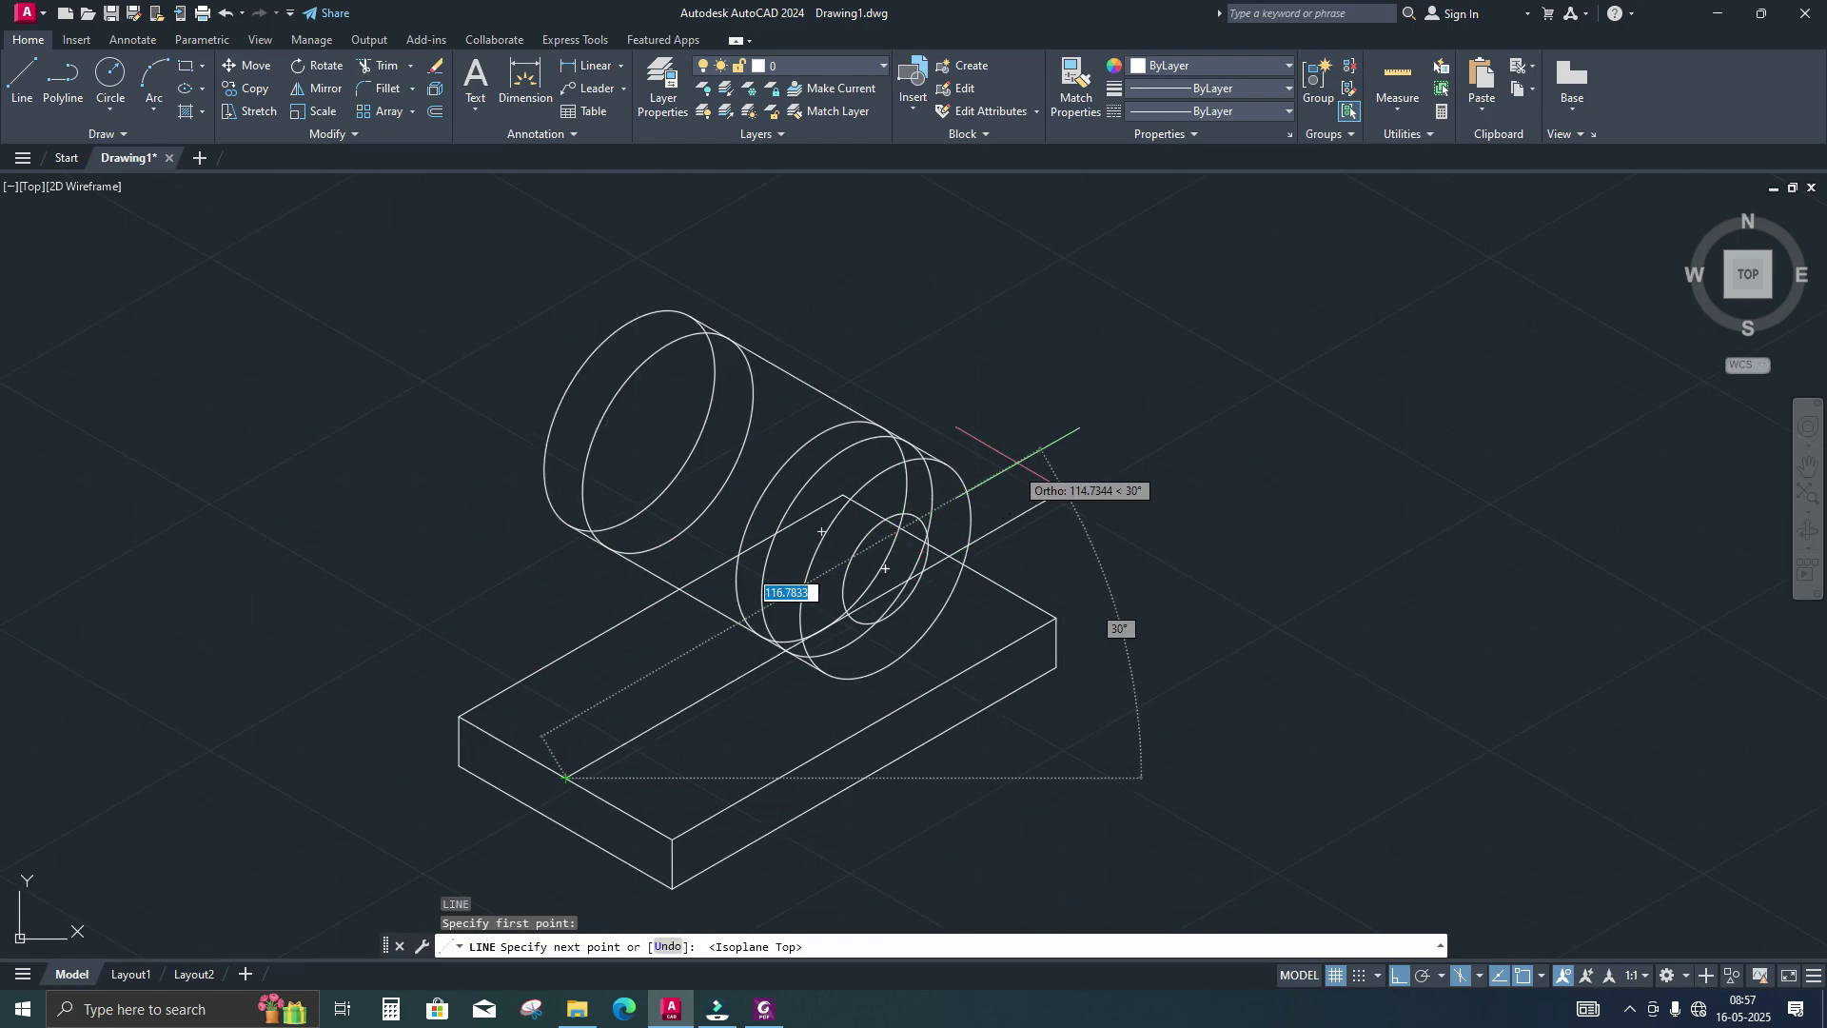
pyautogui.write('45')
pyautogui.press('Return')
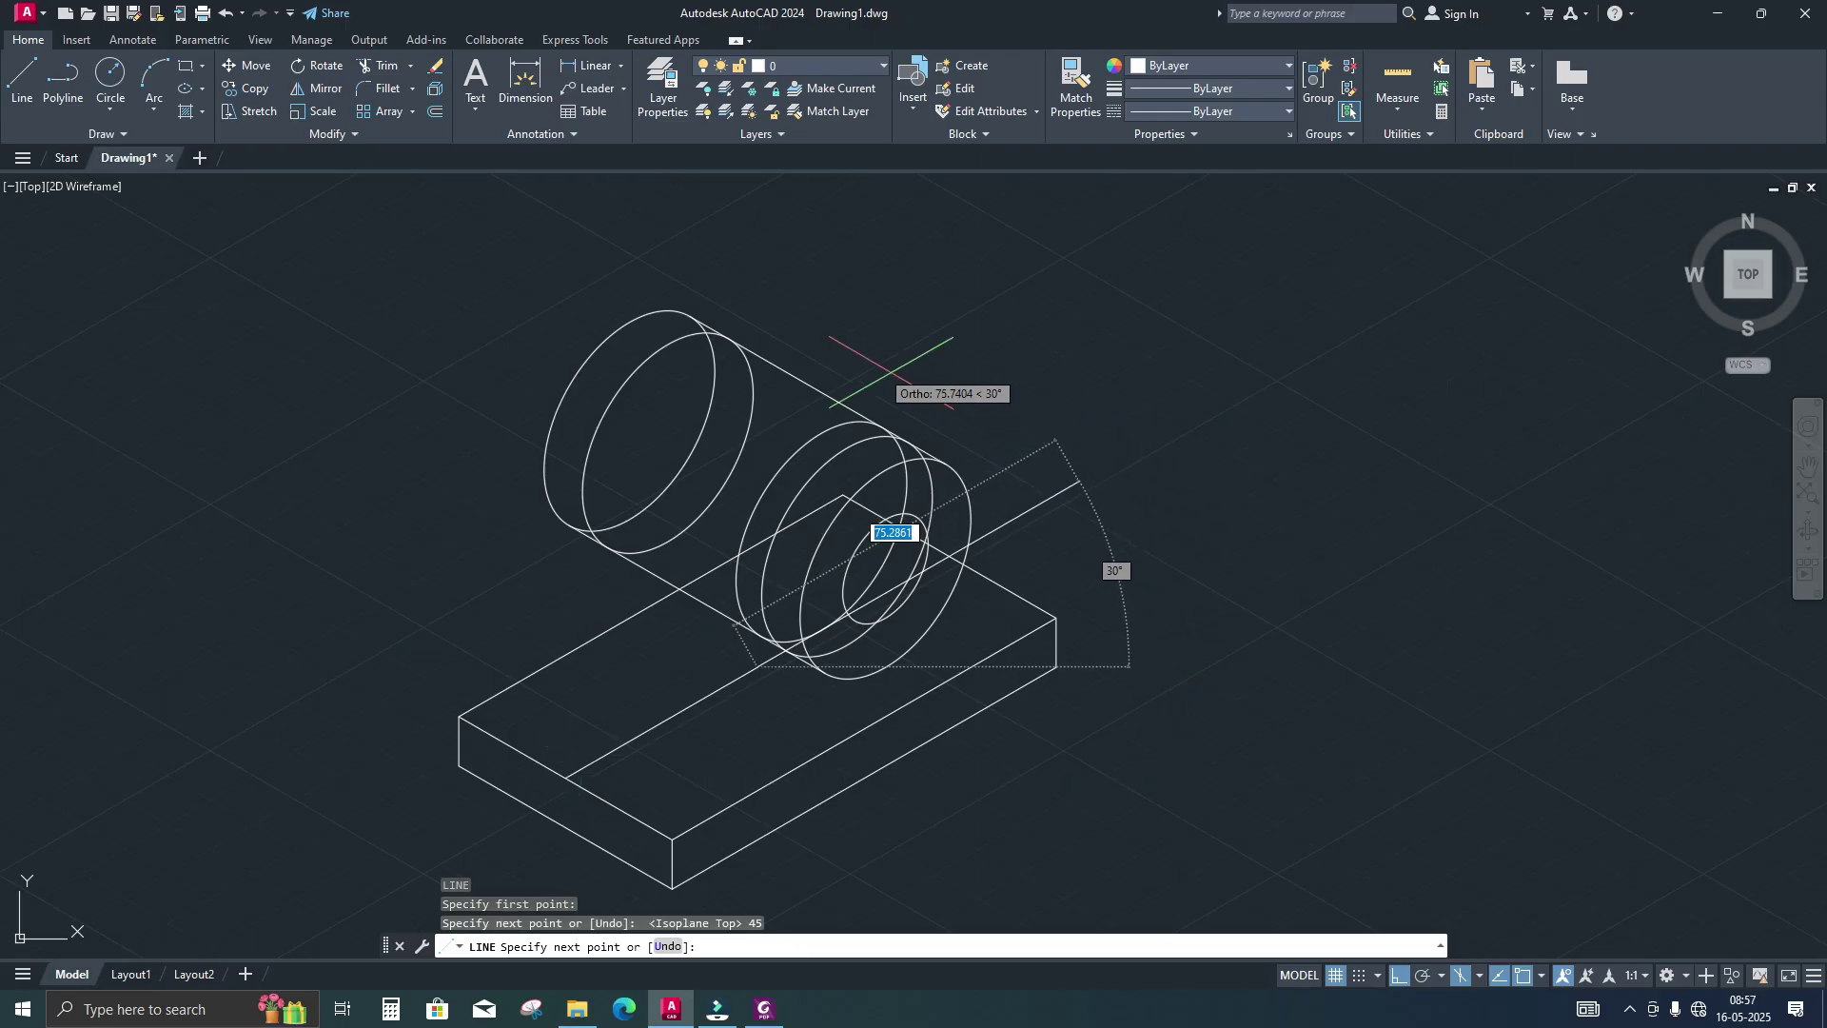
pyautogui.press('F5')
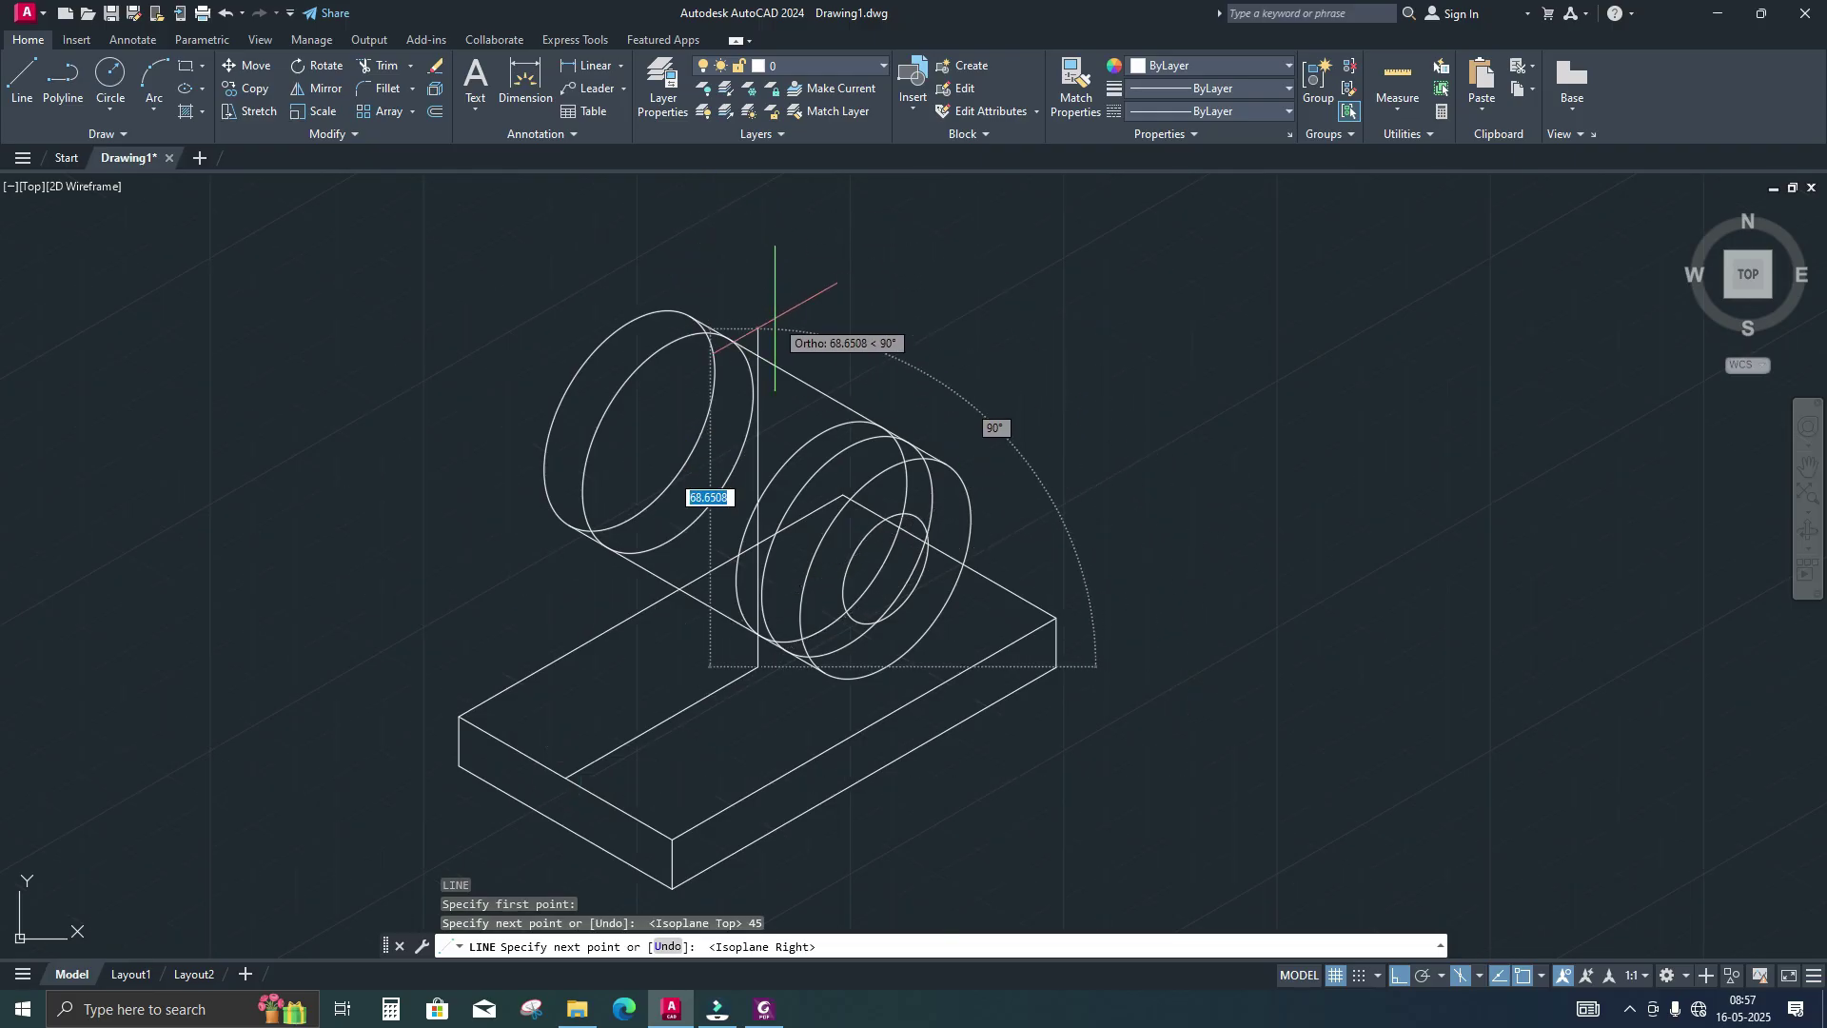
pyautogui.write('50')
pyautogui.press('Return')
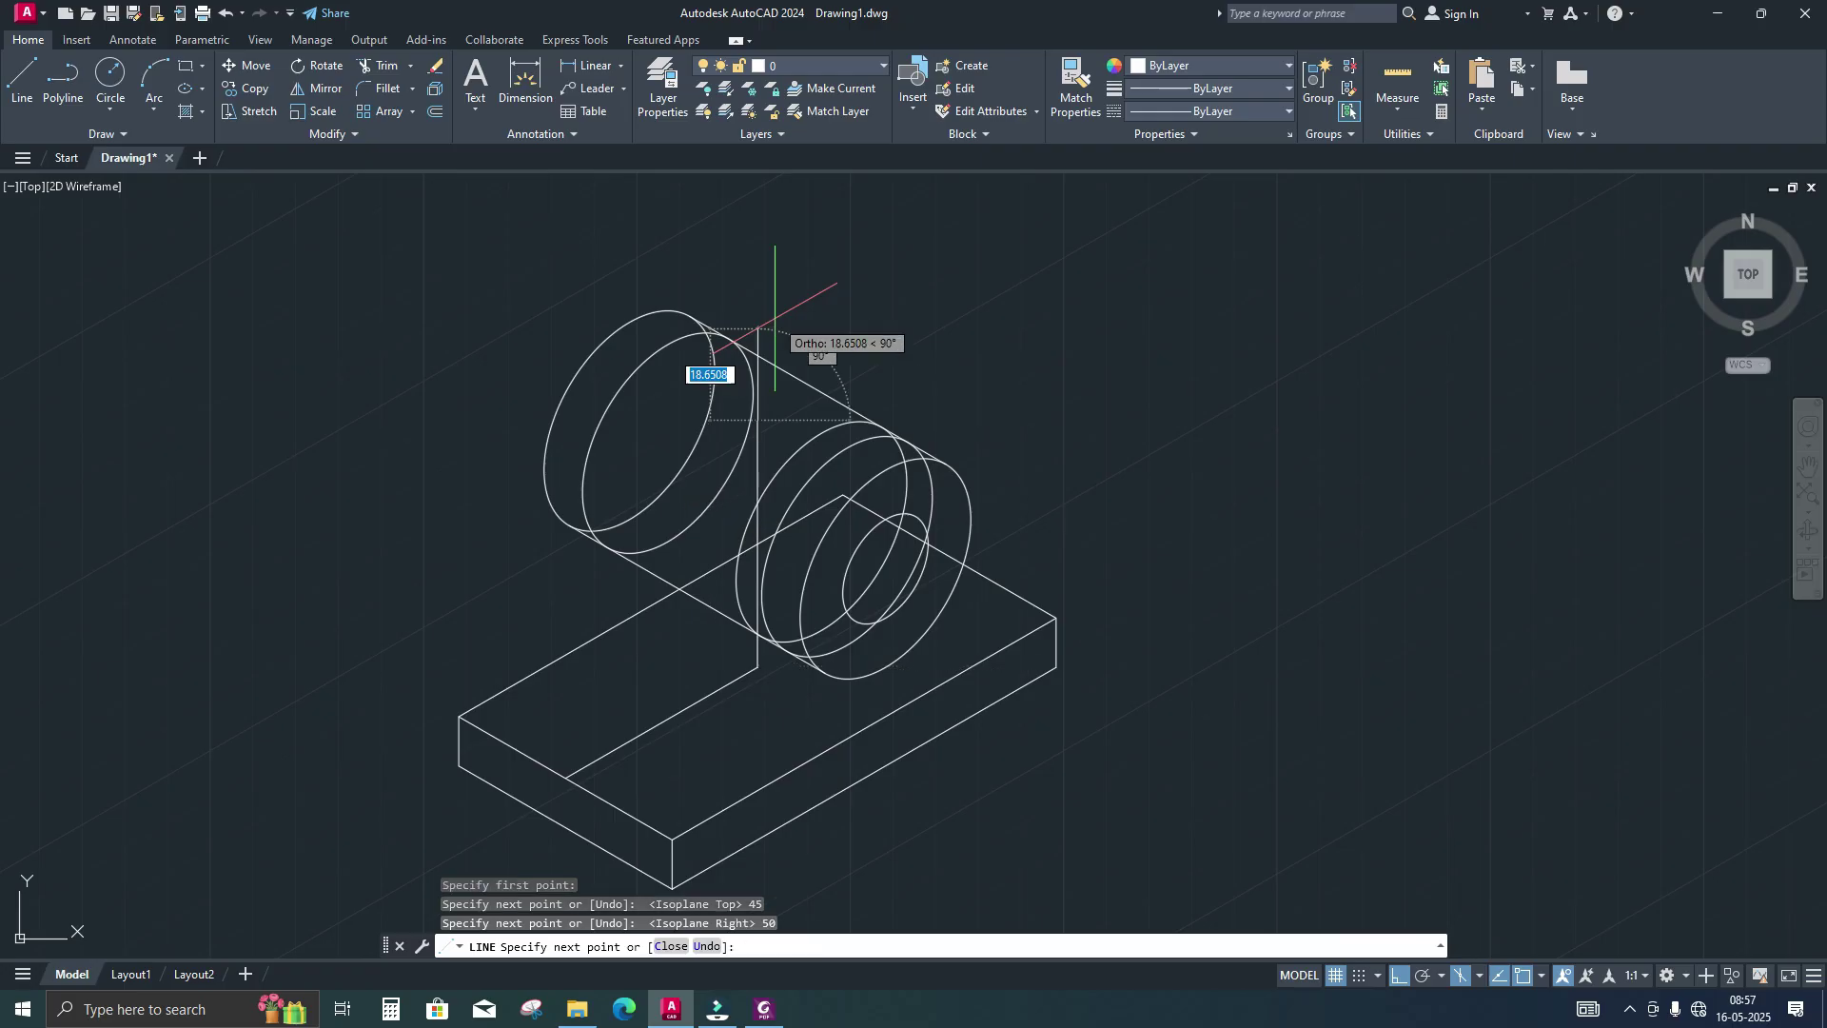
# Check drawing 103 in the PDF, and continue from the vertical line's top end with a 9-unit line at 330° in the left isoplane
pyautogui.press('F5')
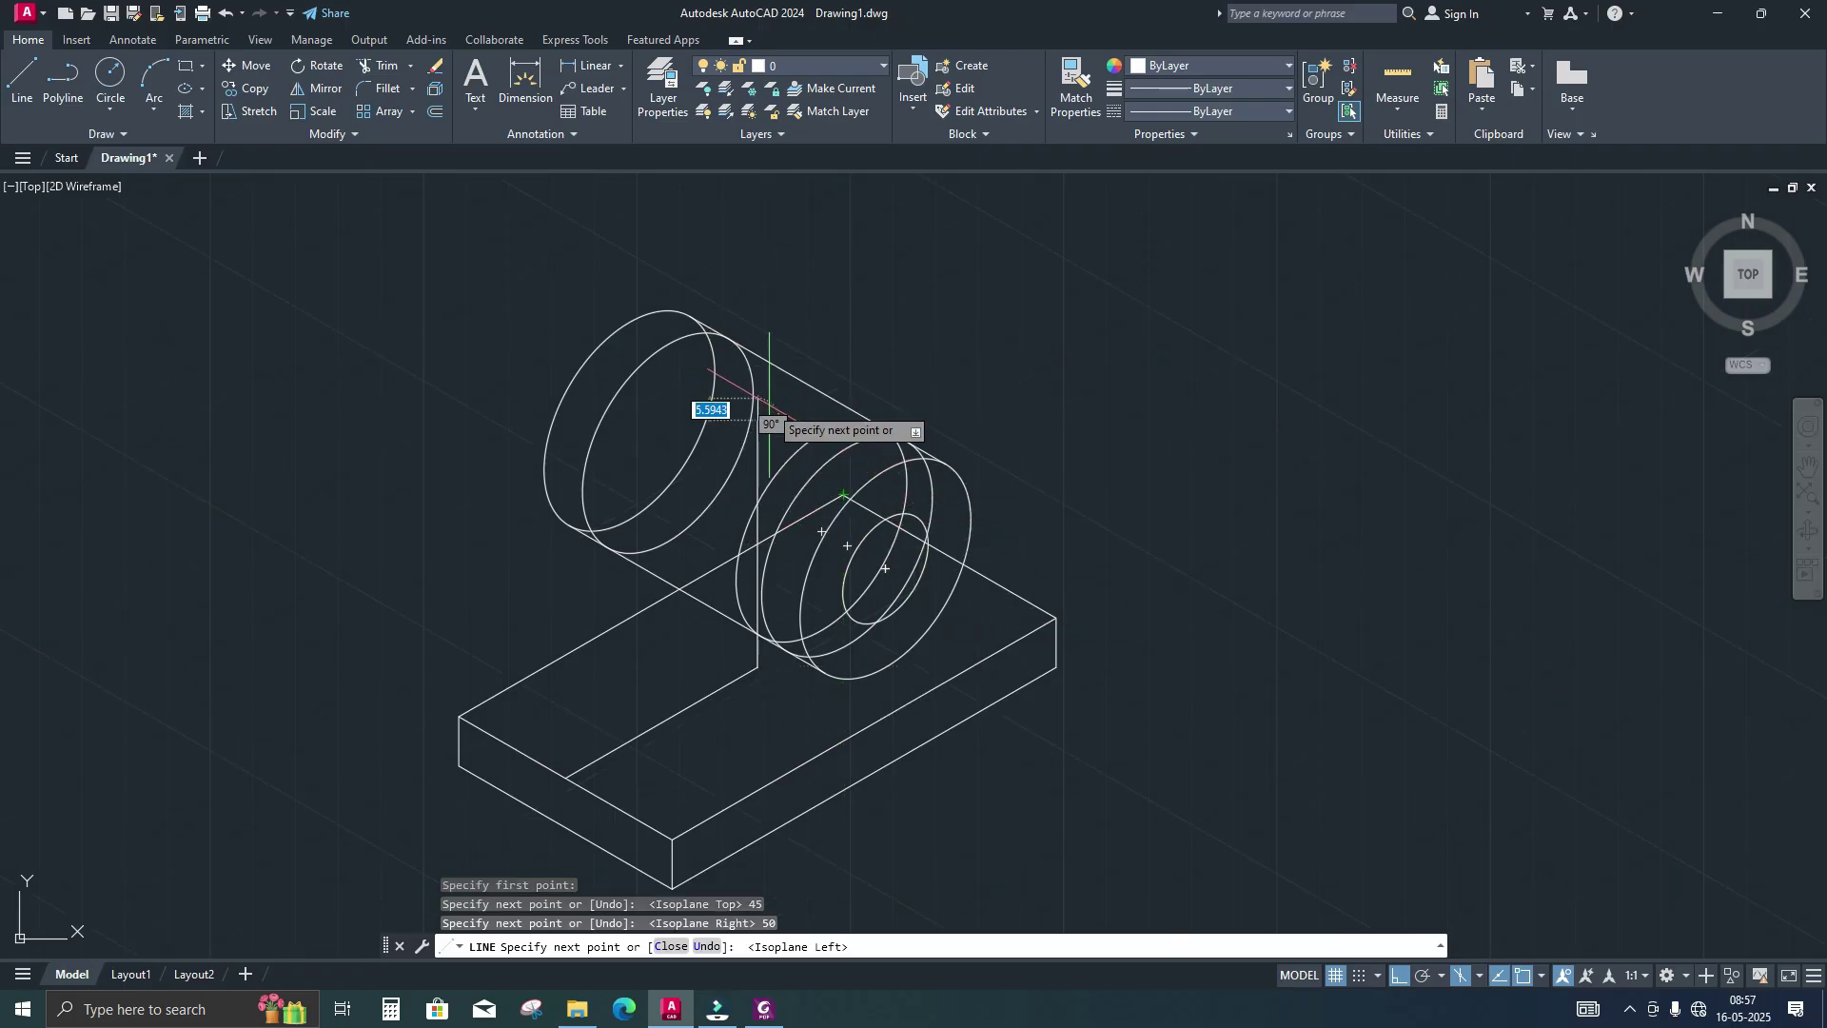
pyautogui.scroll(2, 759, 393)
pyautogui.scroll(2, 841, 455)
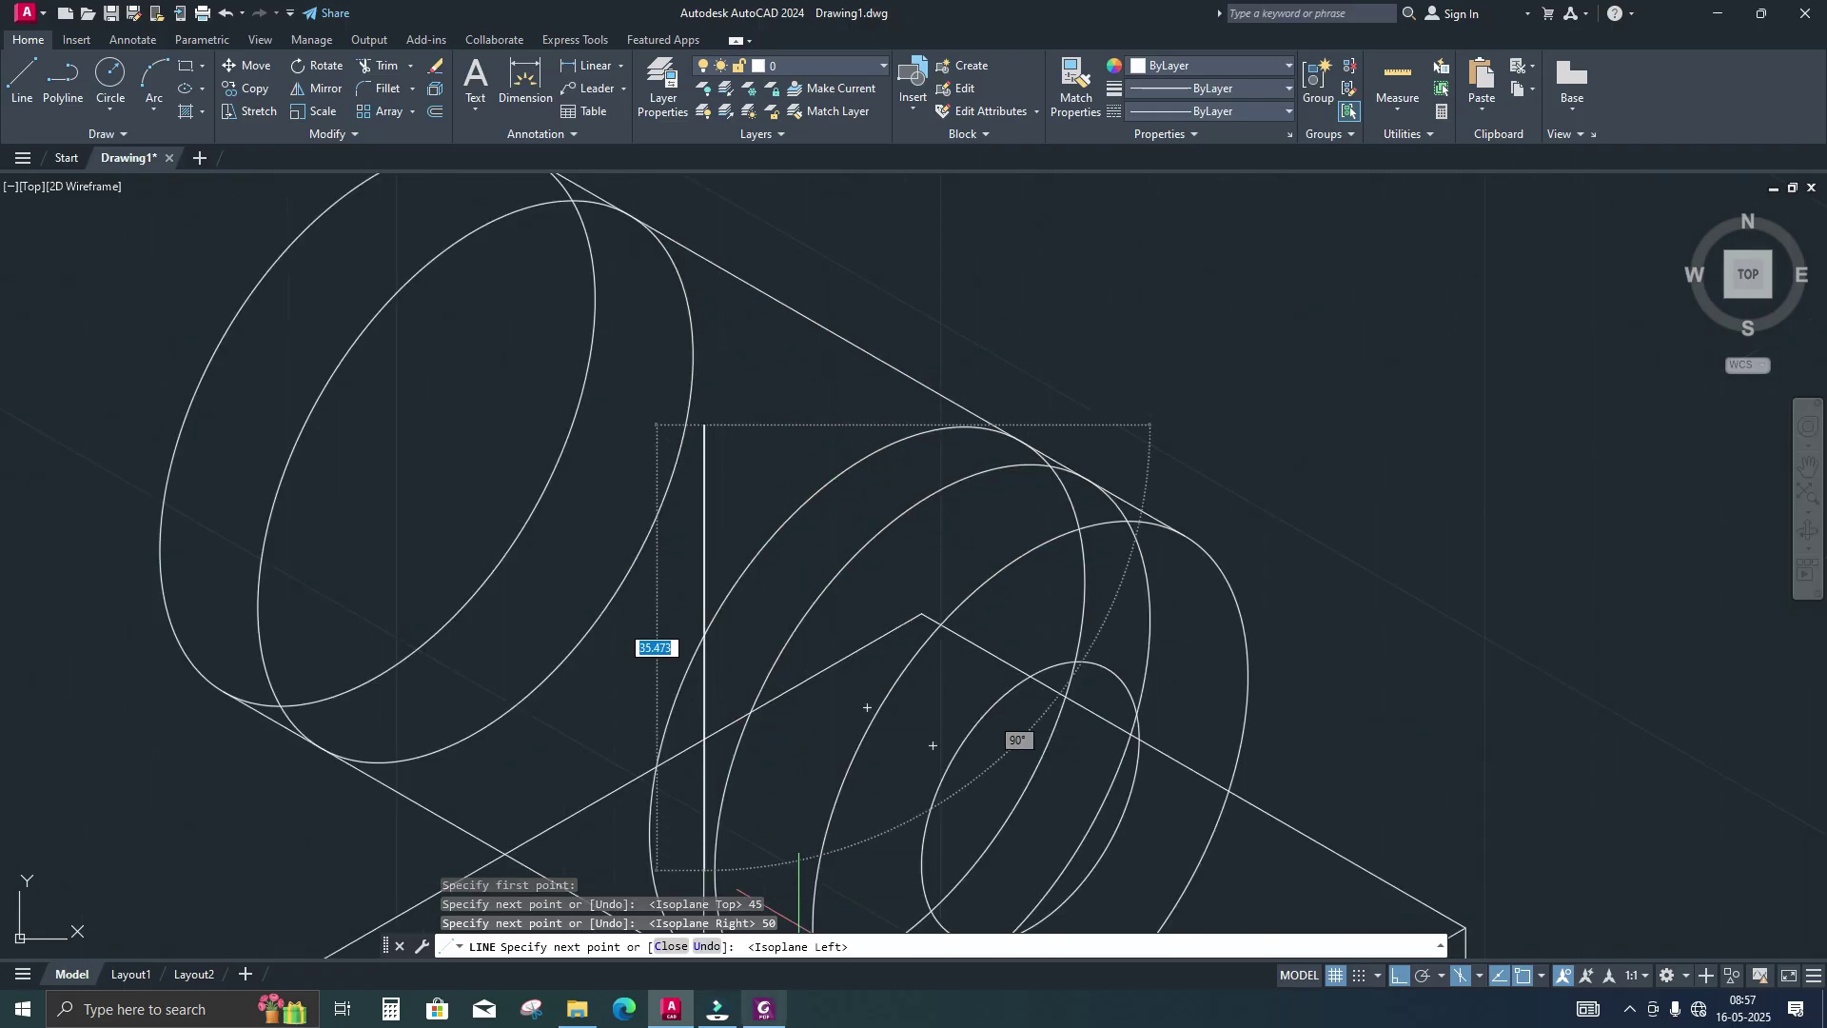
pyautogui.click(765, 1007)
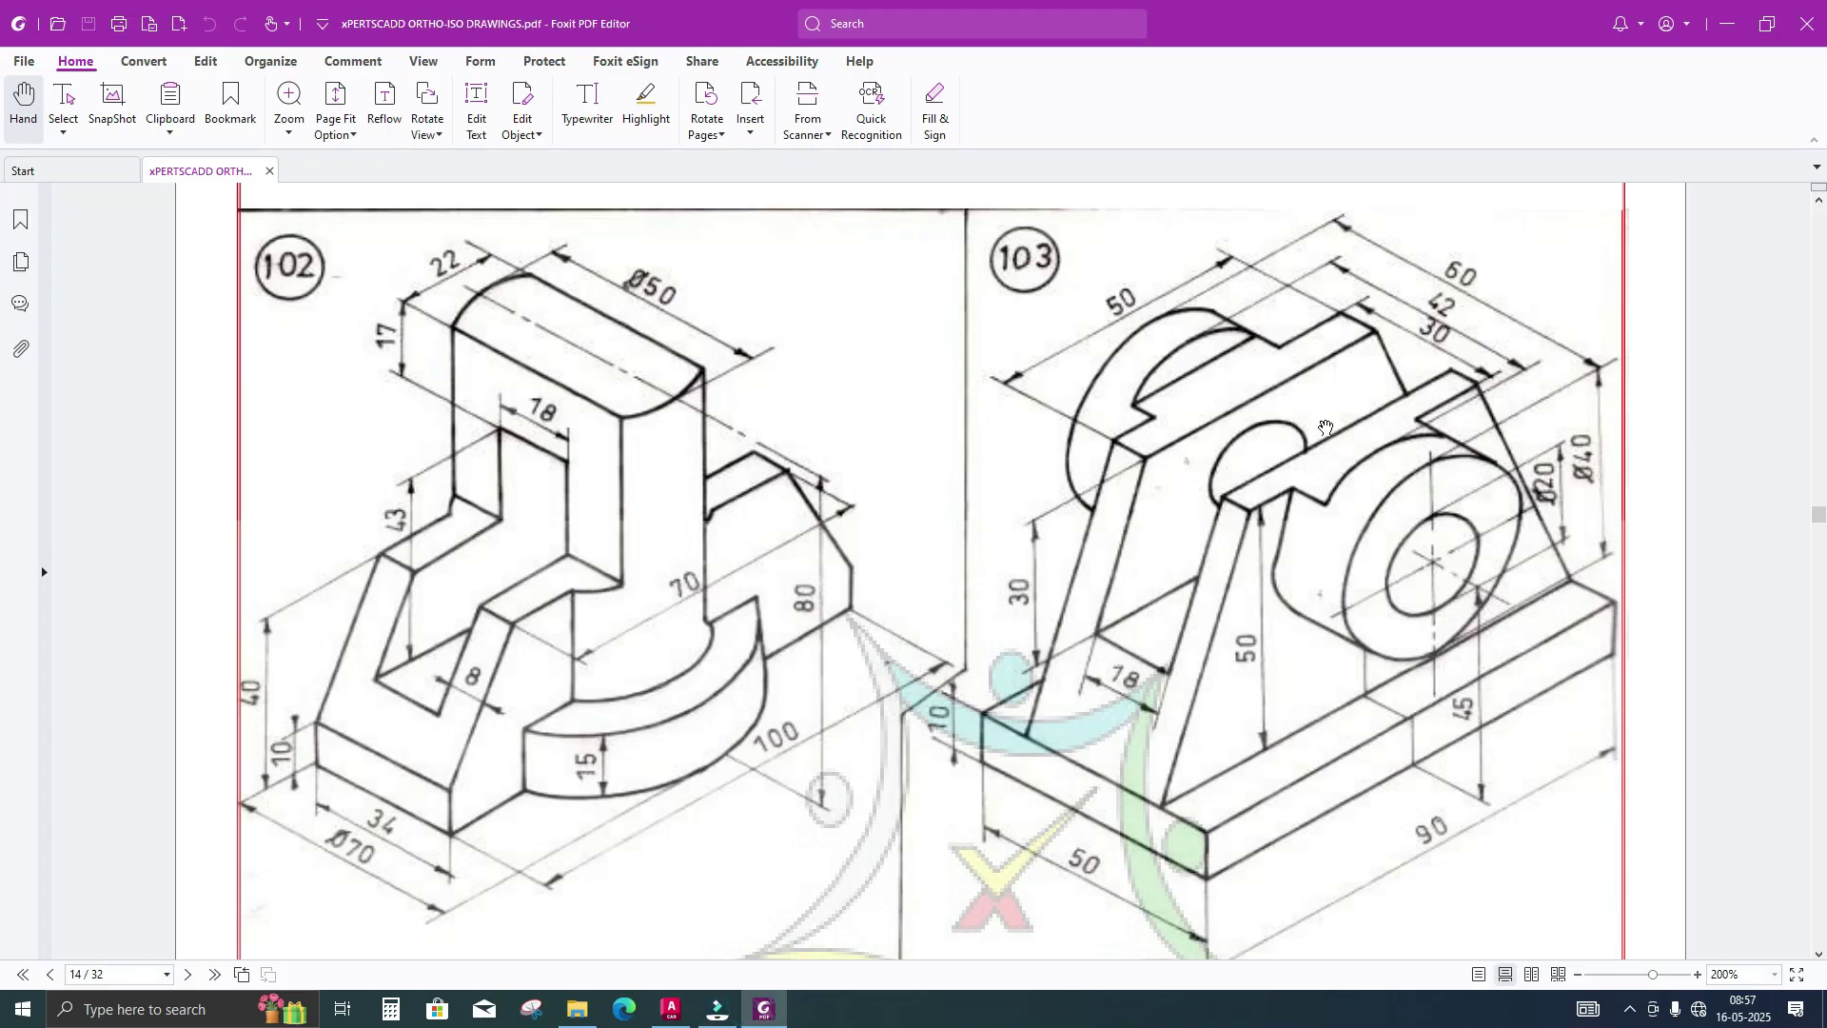
pyautogui.click(1727, 23)
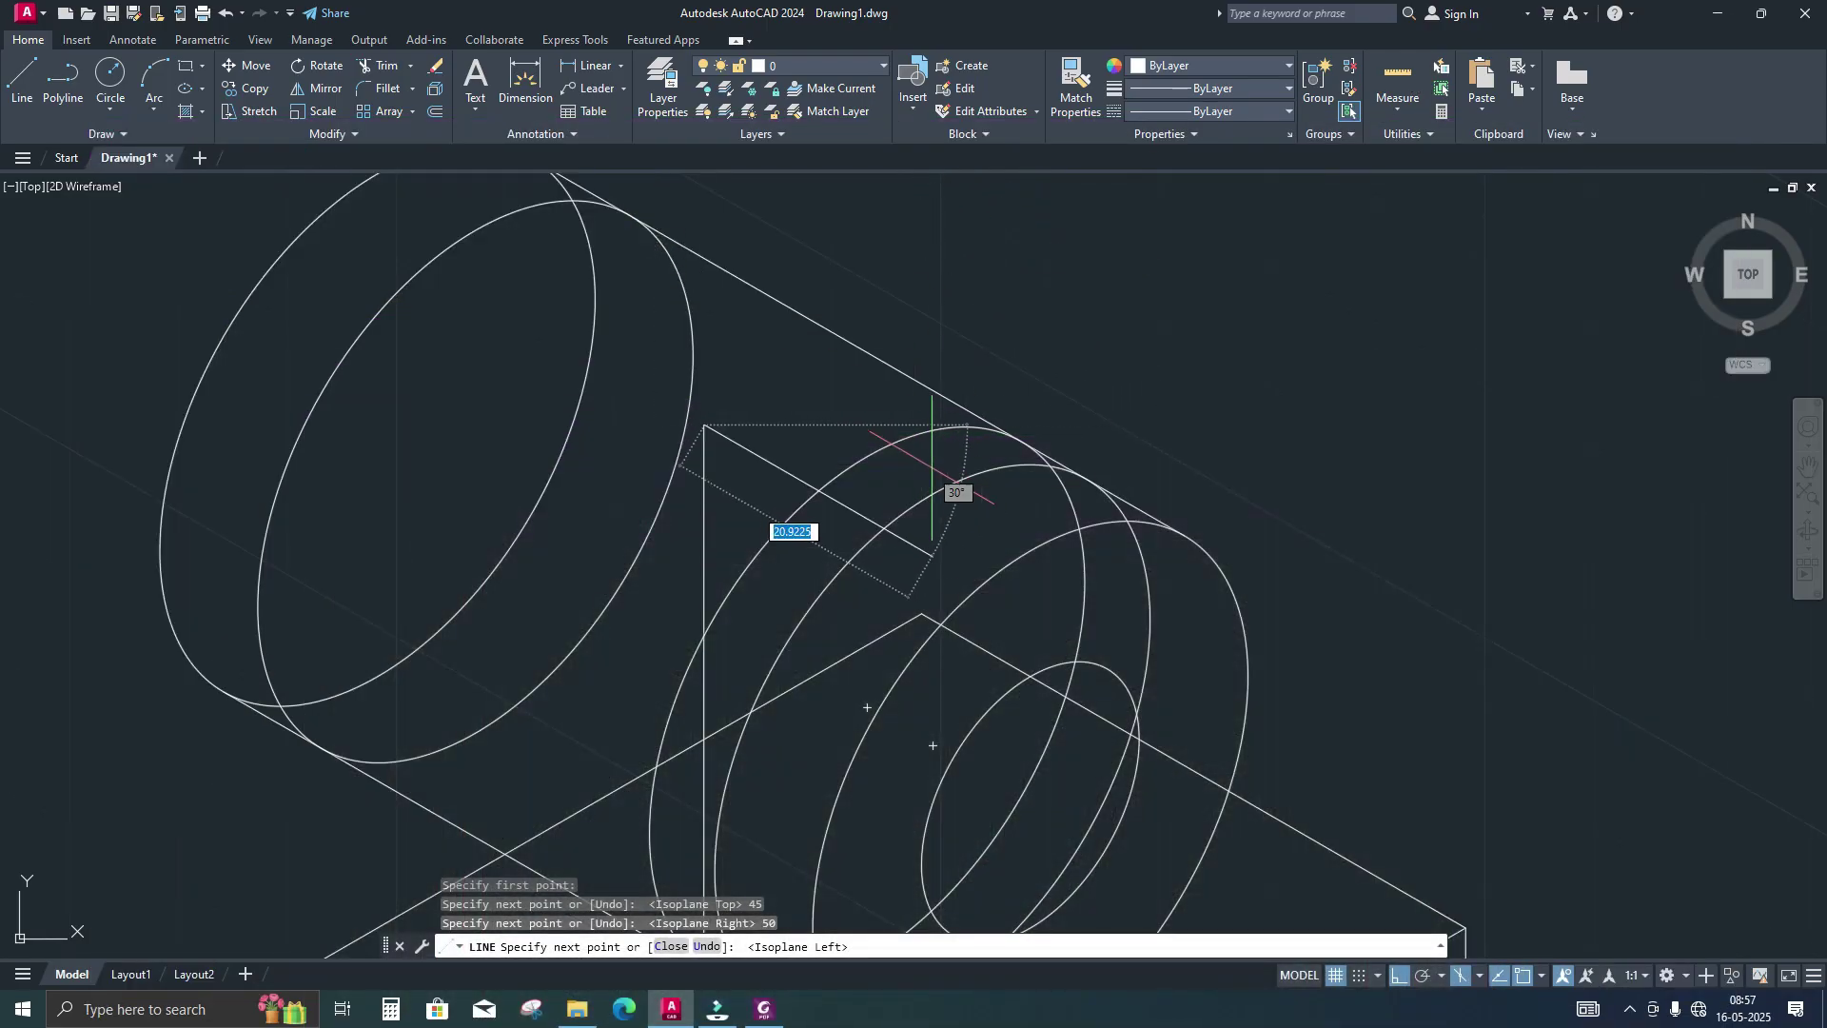
pyautogui.scroll(2, 839, 504)
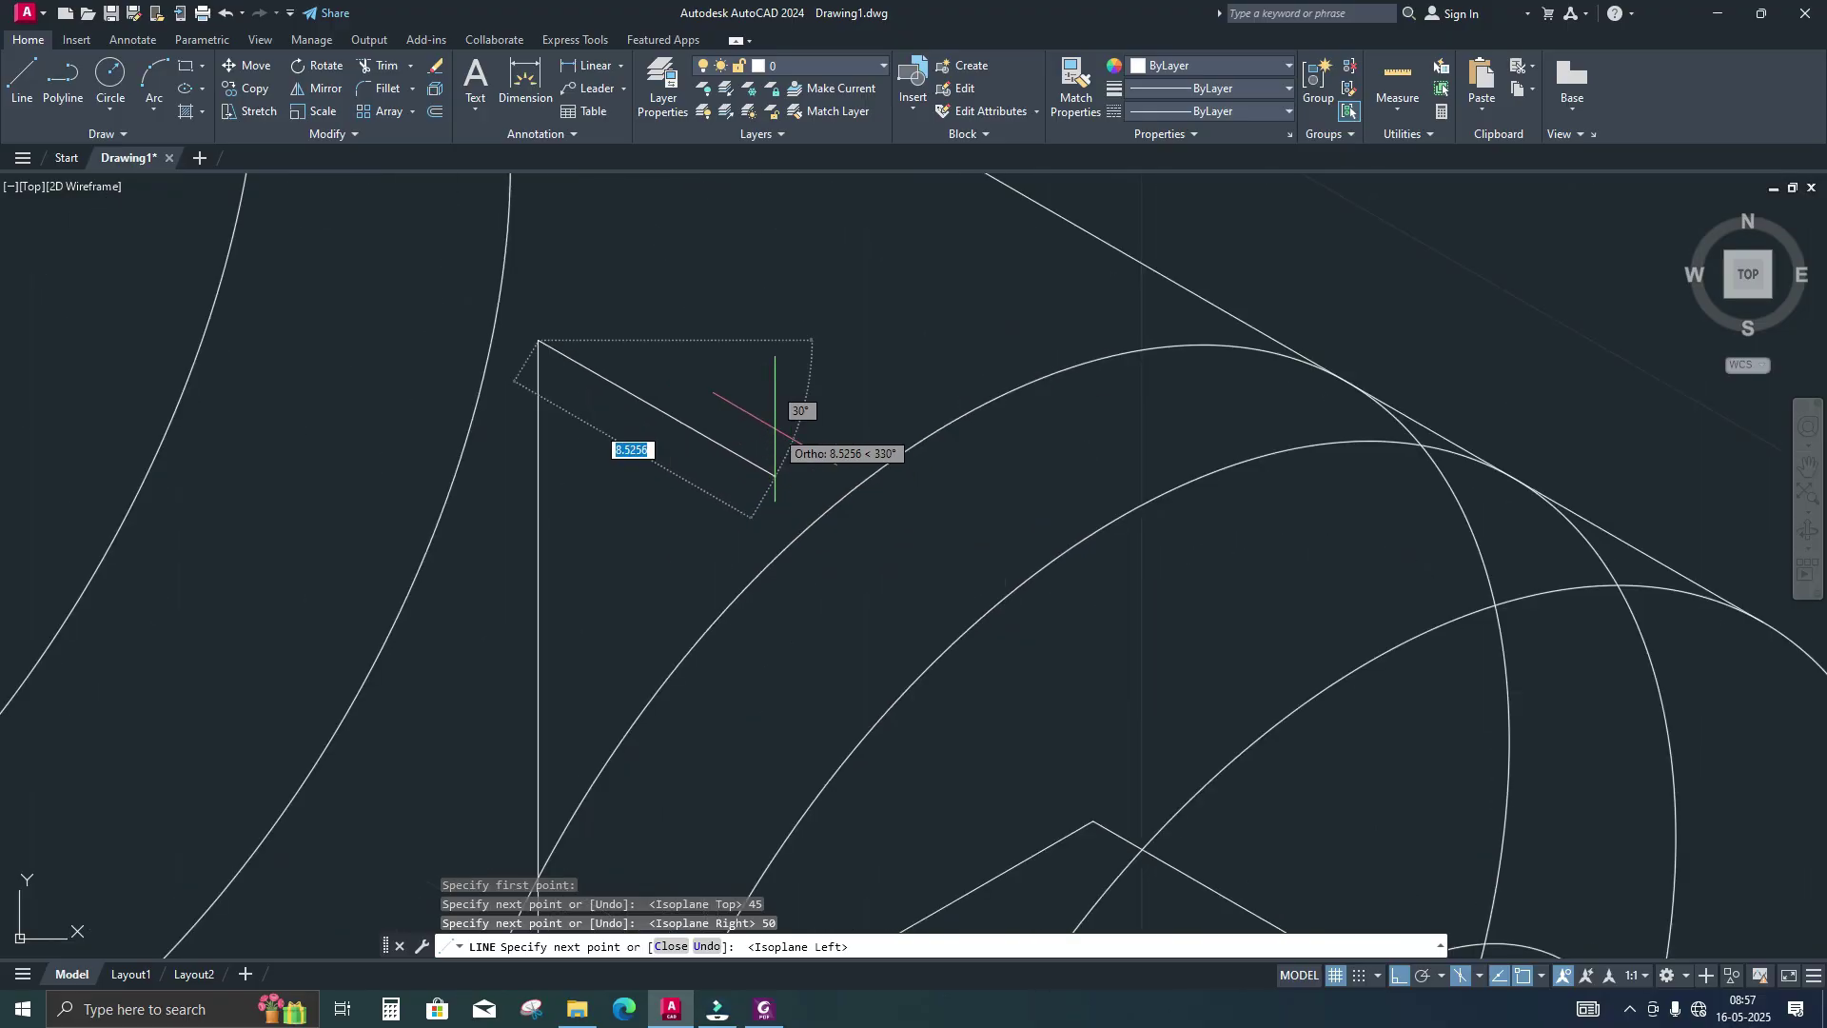
pyautogui.write('9')
pyautogui.press('Return')
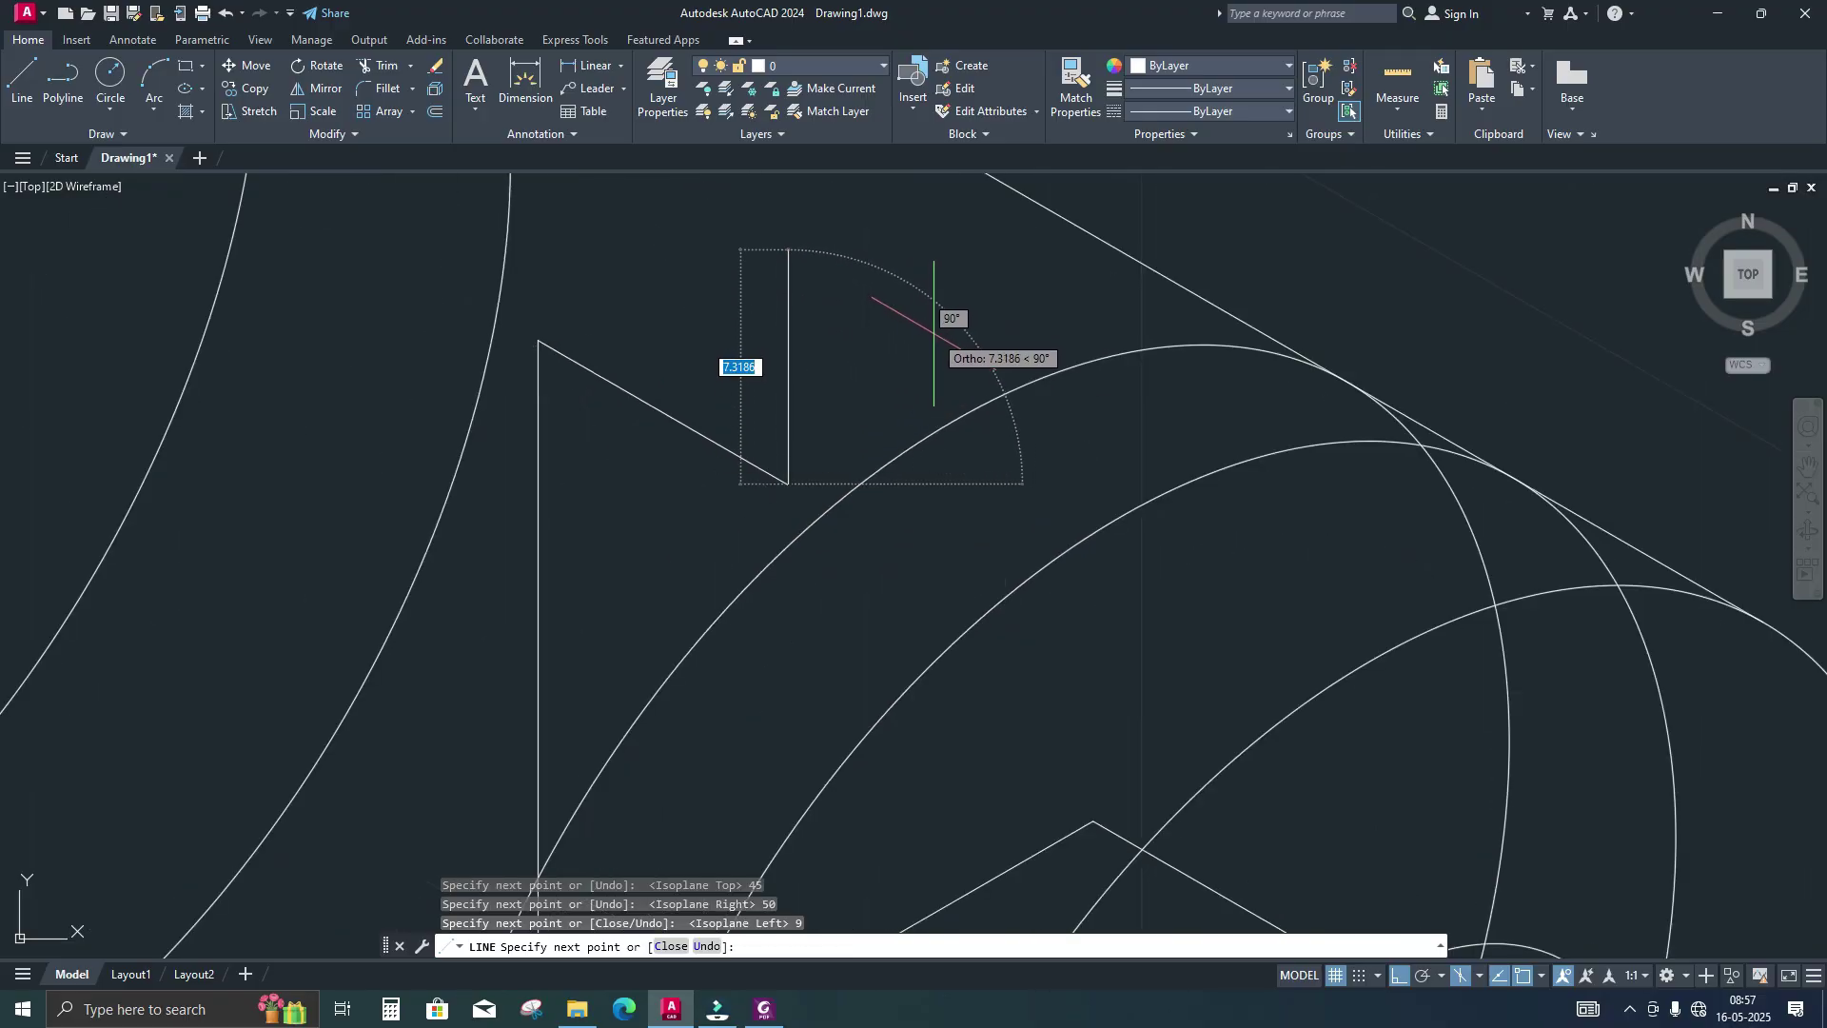
# Recheck drawing 103 in the PDF, continue with a 25-unit line at 30° in the top isoplane, and end the Line command
pyautogui.hotkey('alt', 'Tab')
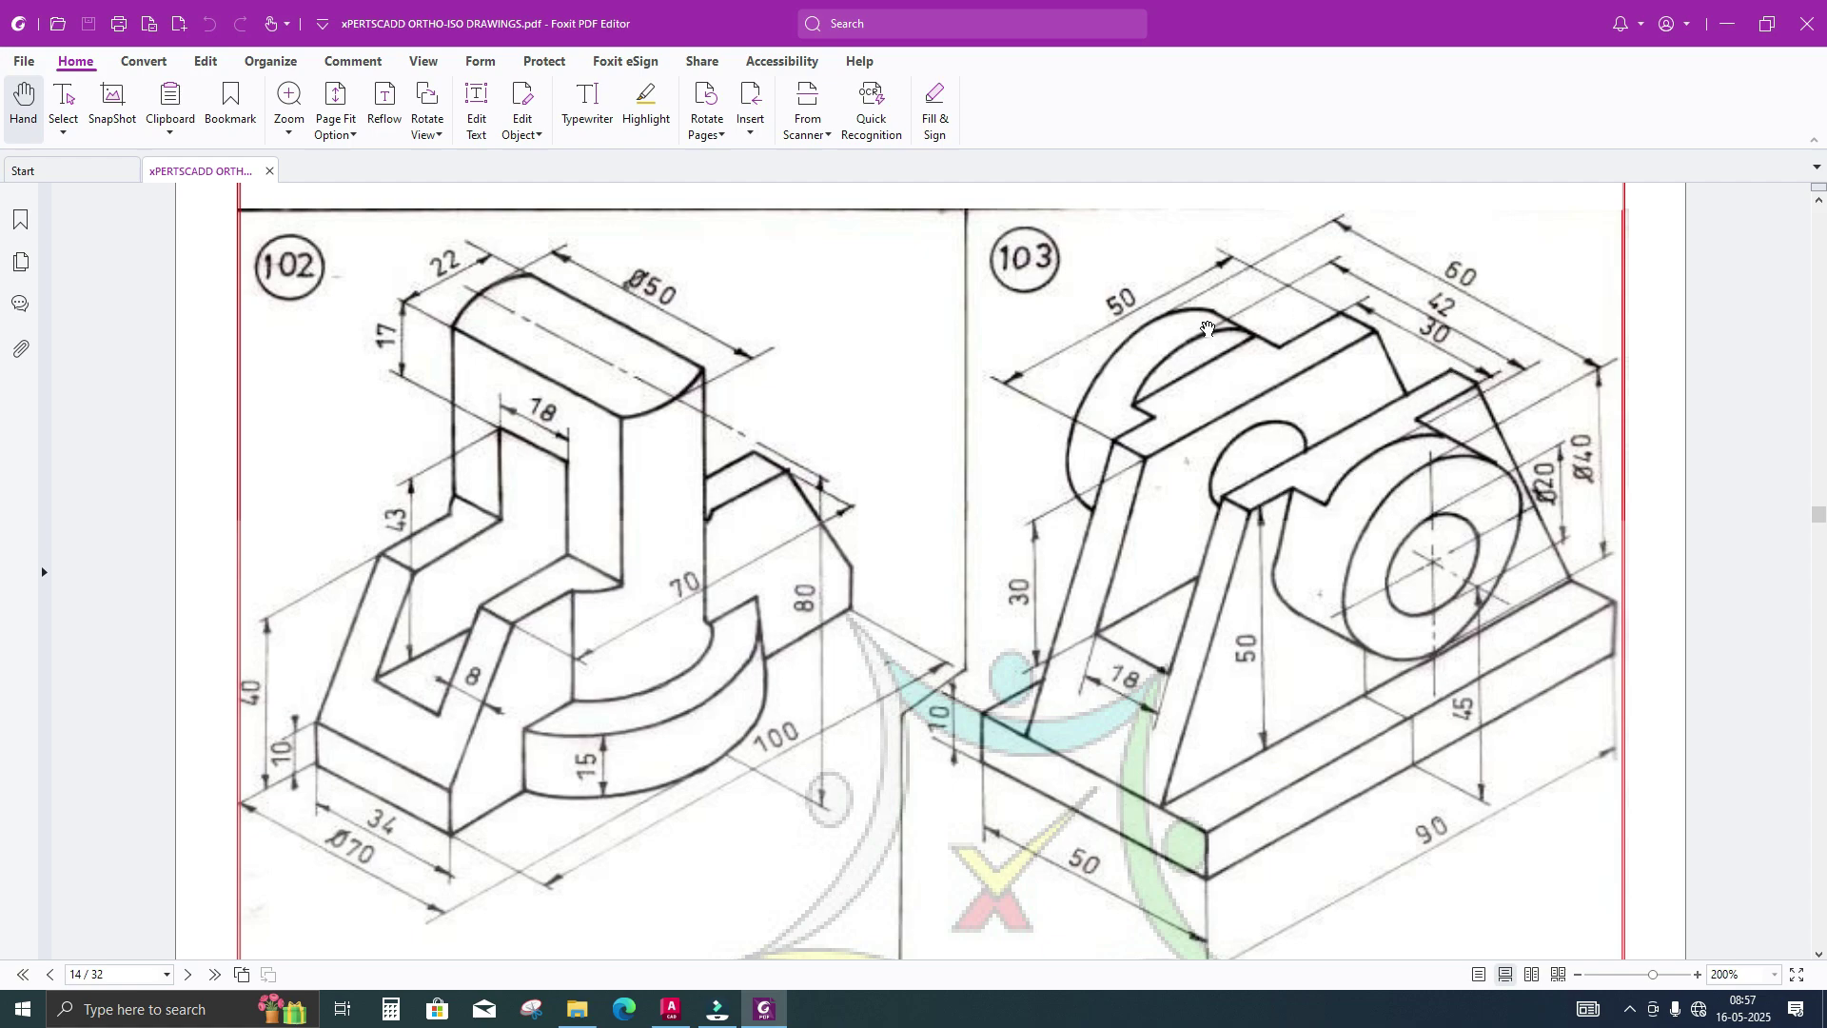
pyautogui.hotkey('alt', 'Tab')
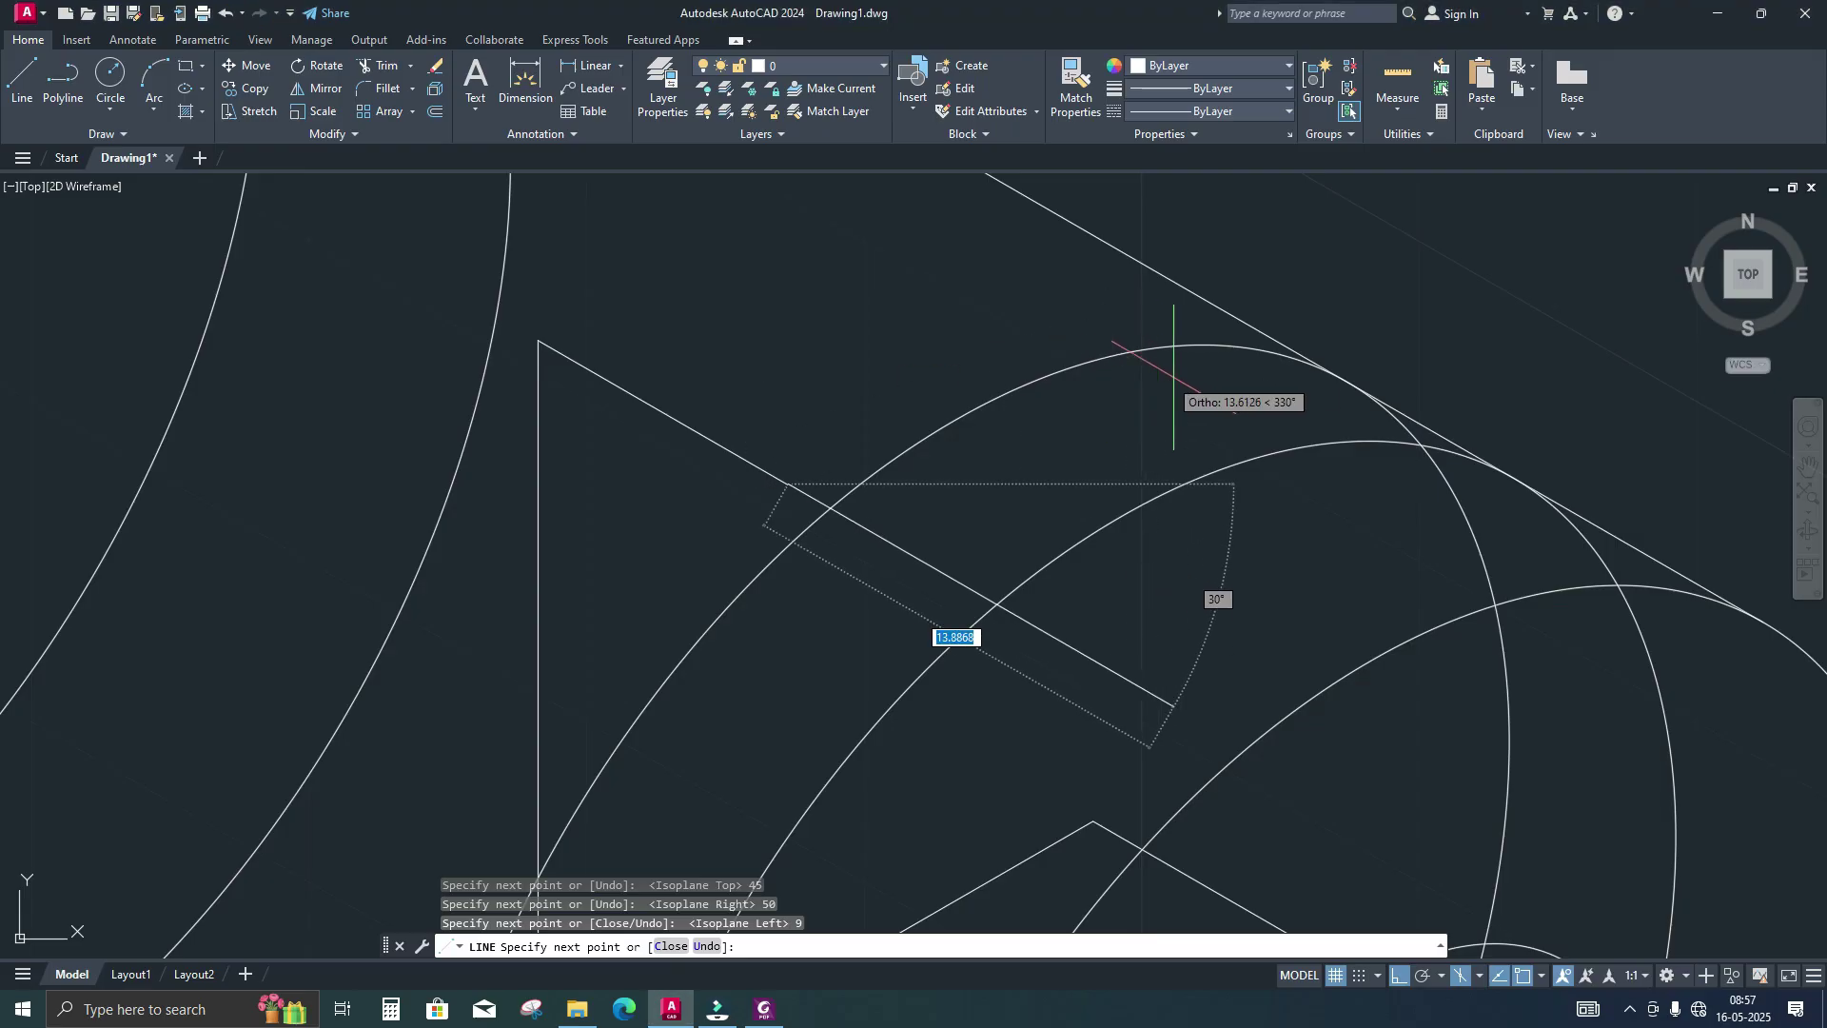
pyautogui.press('F5')
pyautogui.moveTo(1157, 272); pyautogui.dragTo(1043, 397, button='middle')
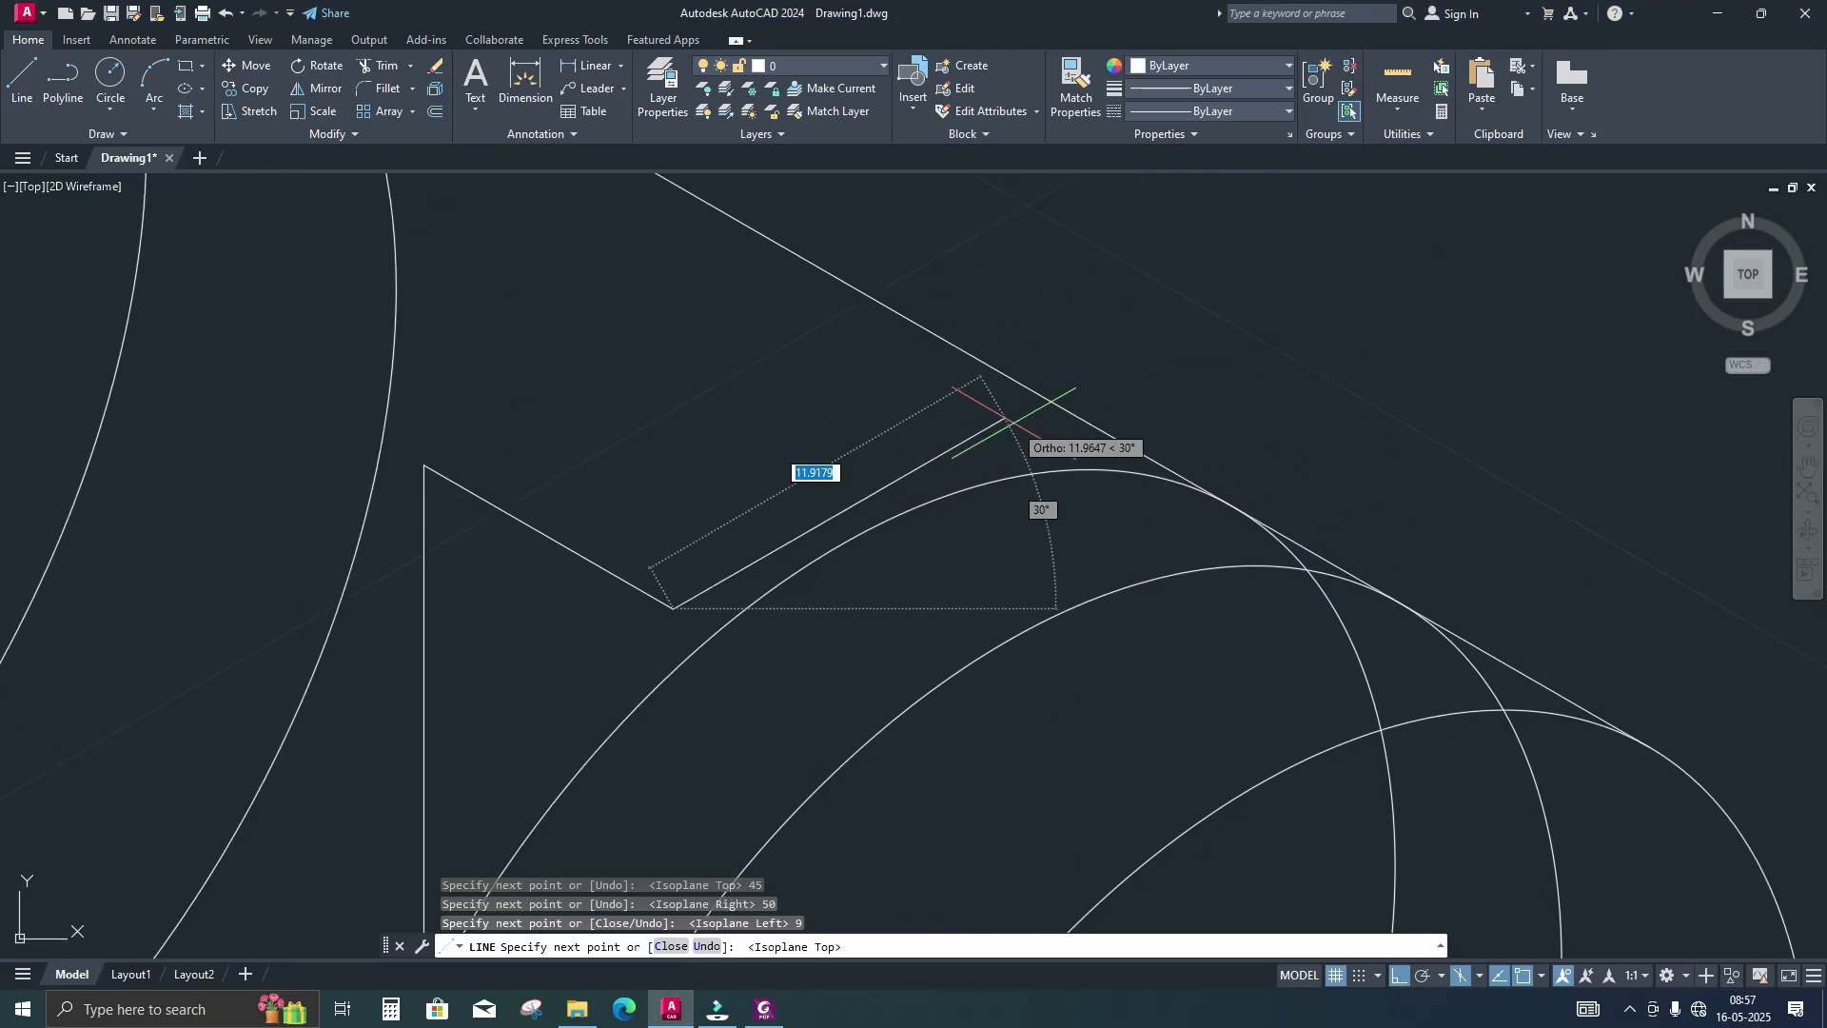
pyautogui.write('25')
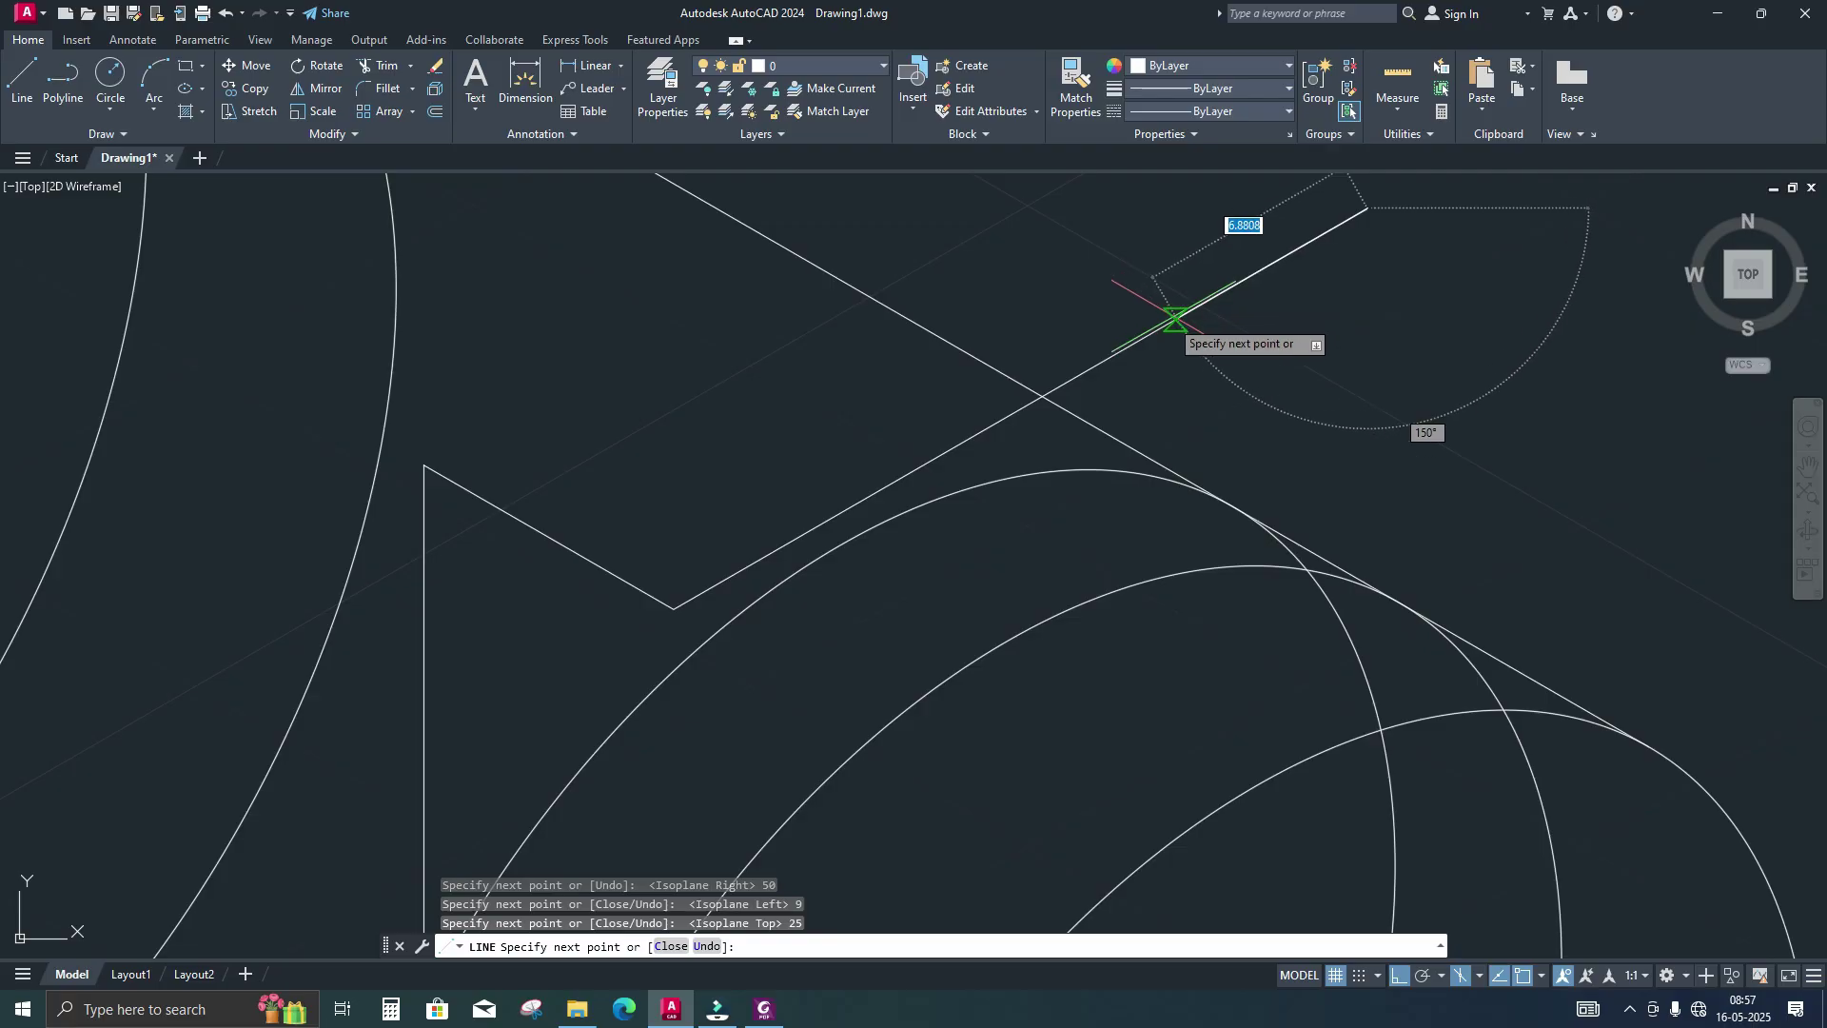
pyautogui.press('Return')
pyautogui.press('Return')
pyautogui.scroll(-5, 927, 410)
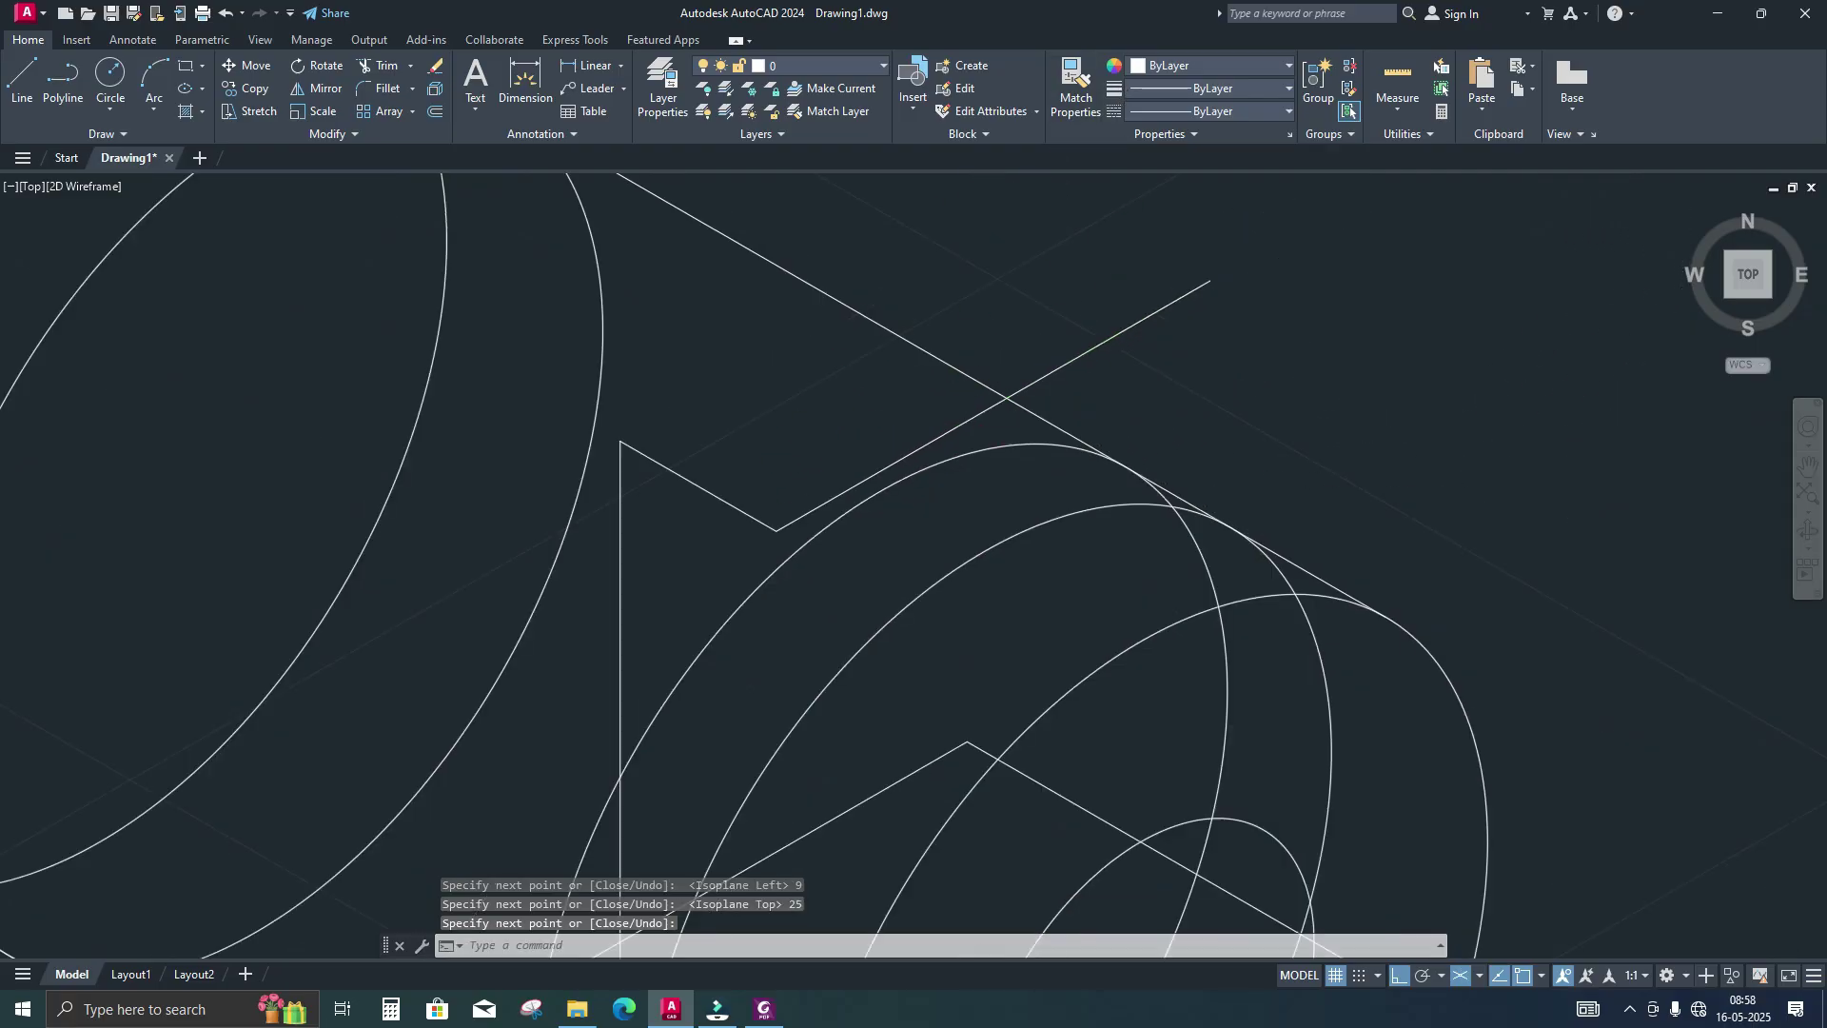
# Draw another 25-unit line from the 9-unit line's lower end, opposite the previous one, and recheck drawing 103 in the PDF
pyautogui.press('Return')
pyautogui.click(830, 482)
pyautogui.moveTo(810, 510); pyautogui.dragTo(1091, 231, button='middle')
pyautogui.write('25')
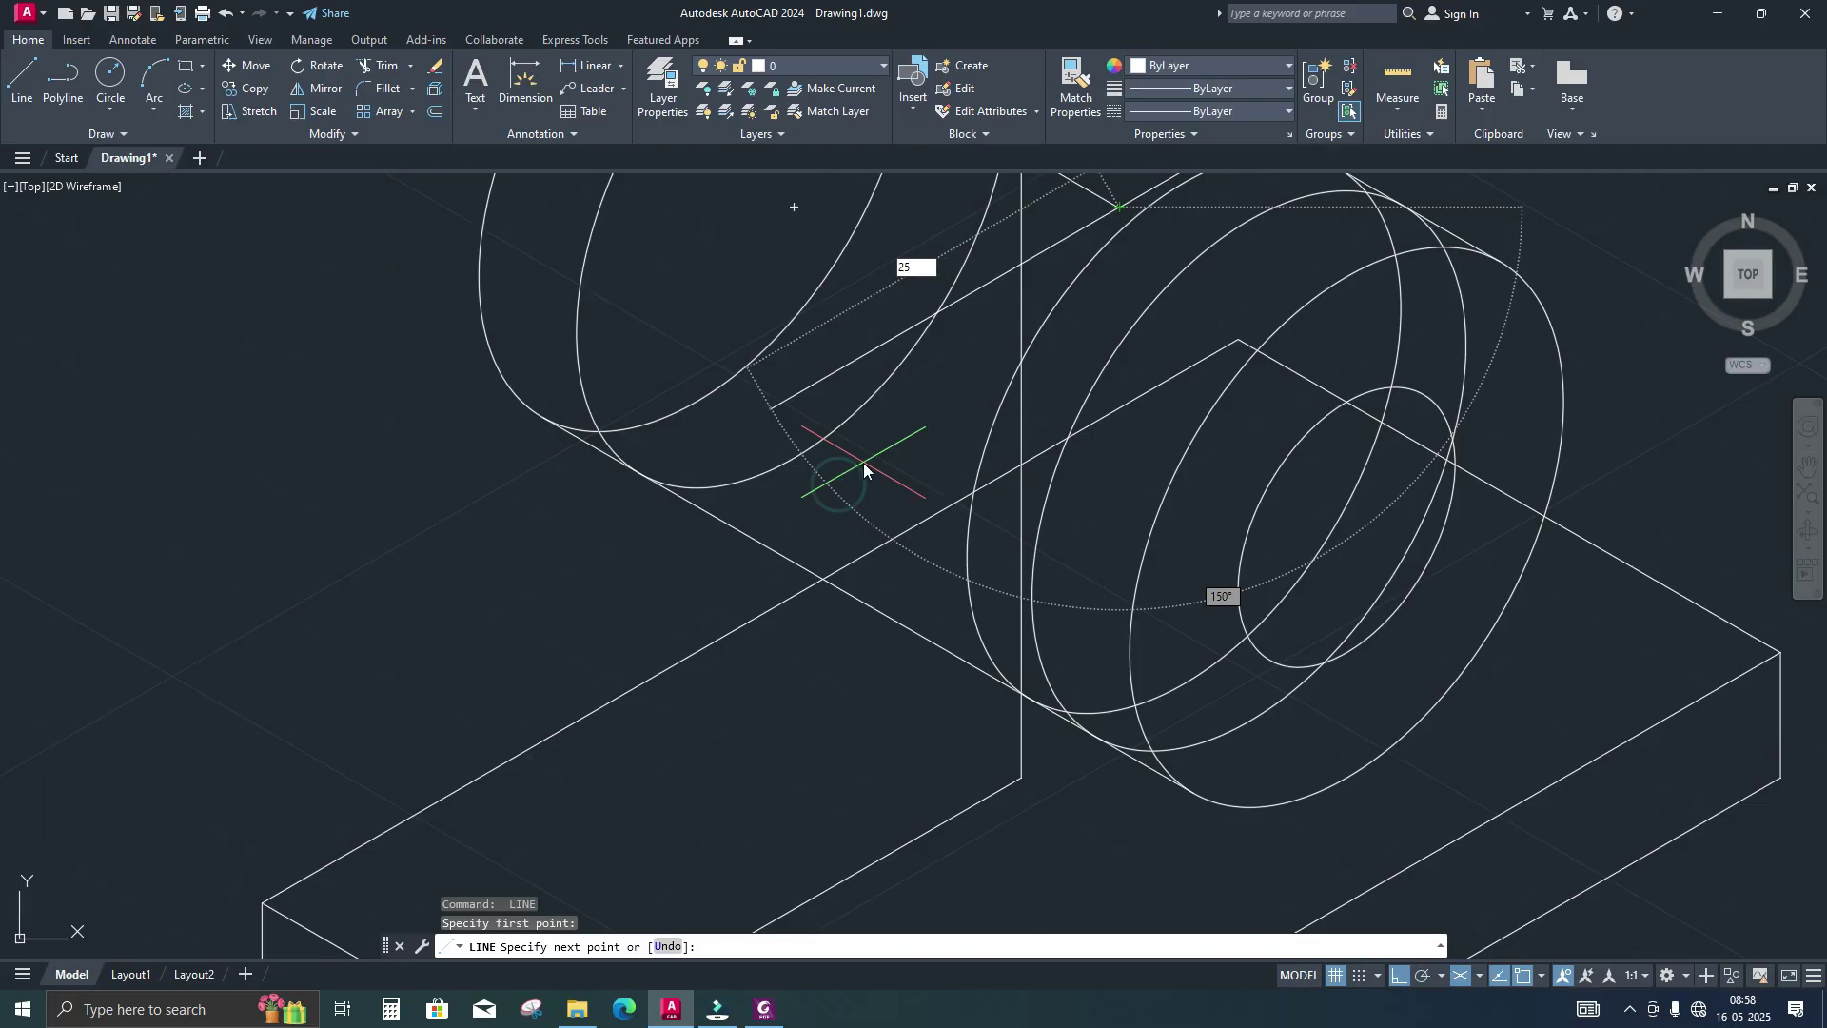
pyautogui.press('Return')
pyautogui.scroll(-3, 856, 429)
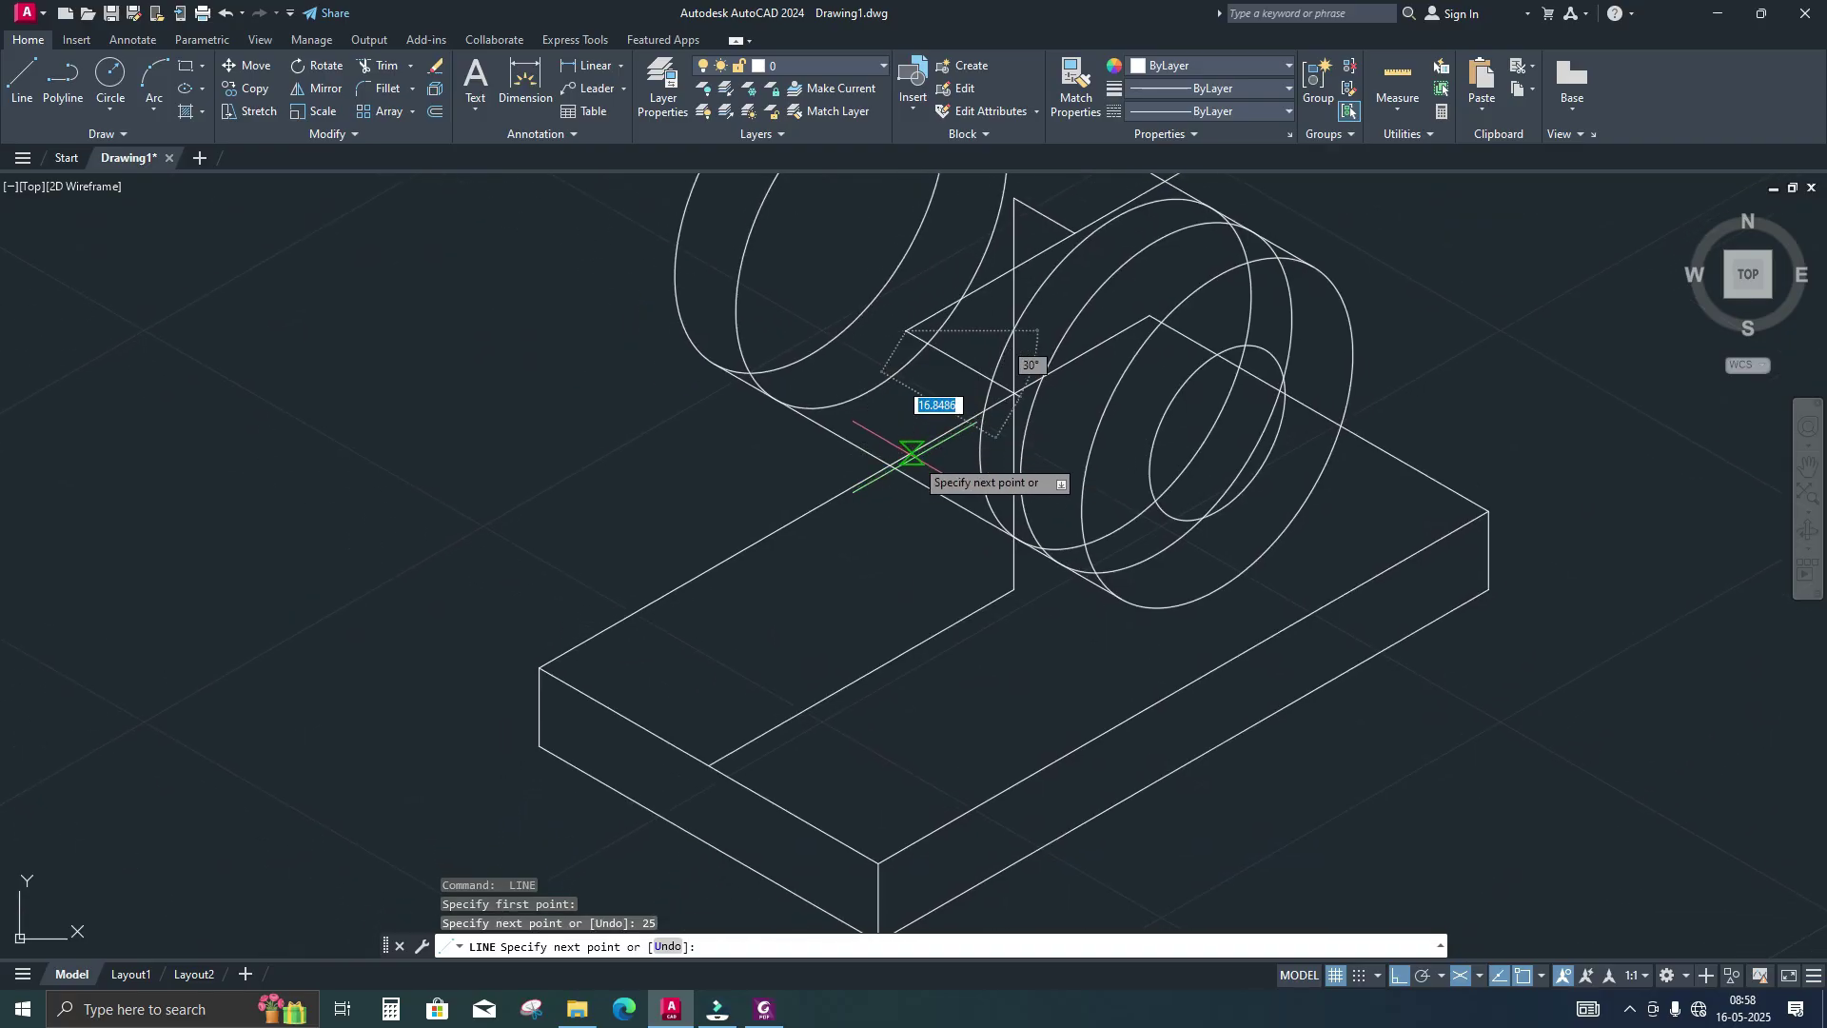
pyautogui.press('Escape')
pyautogui.click(769, 1011)
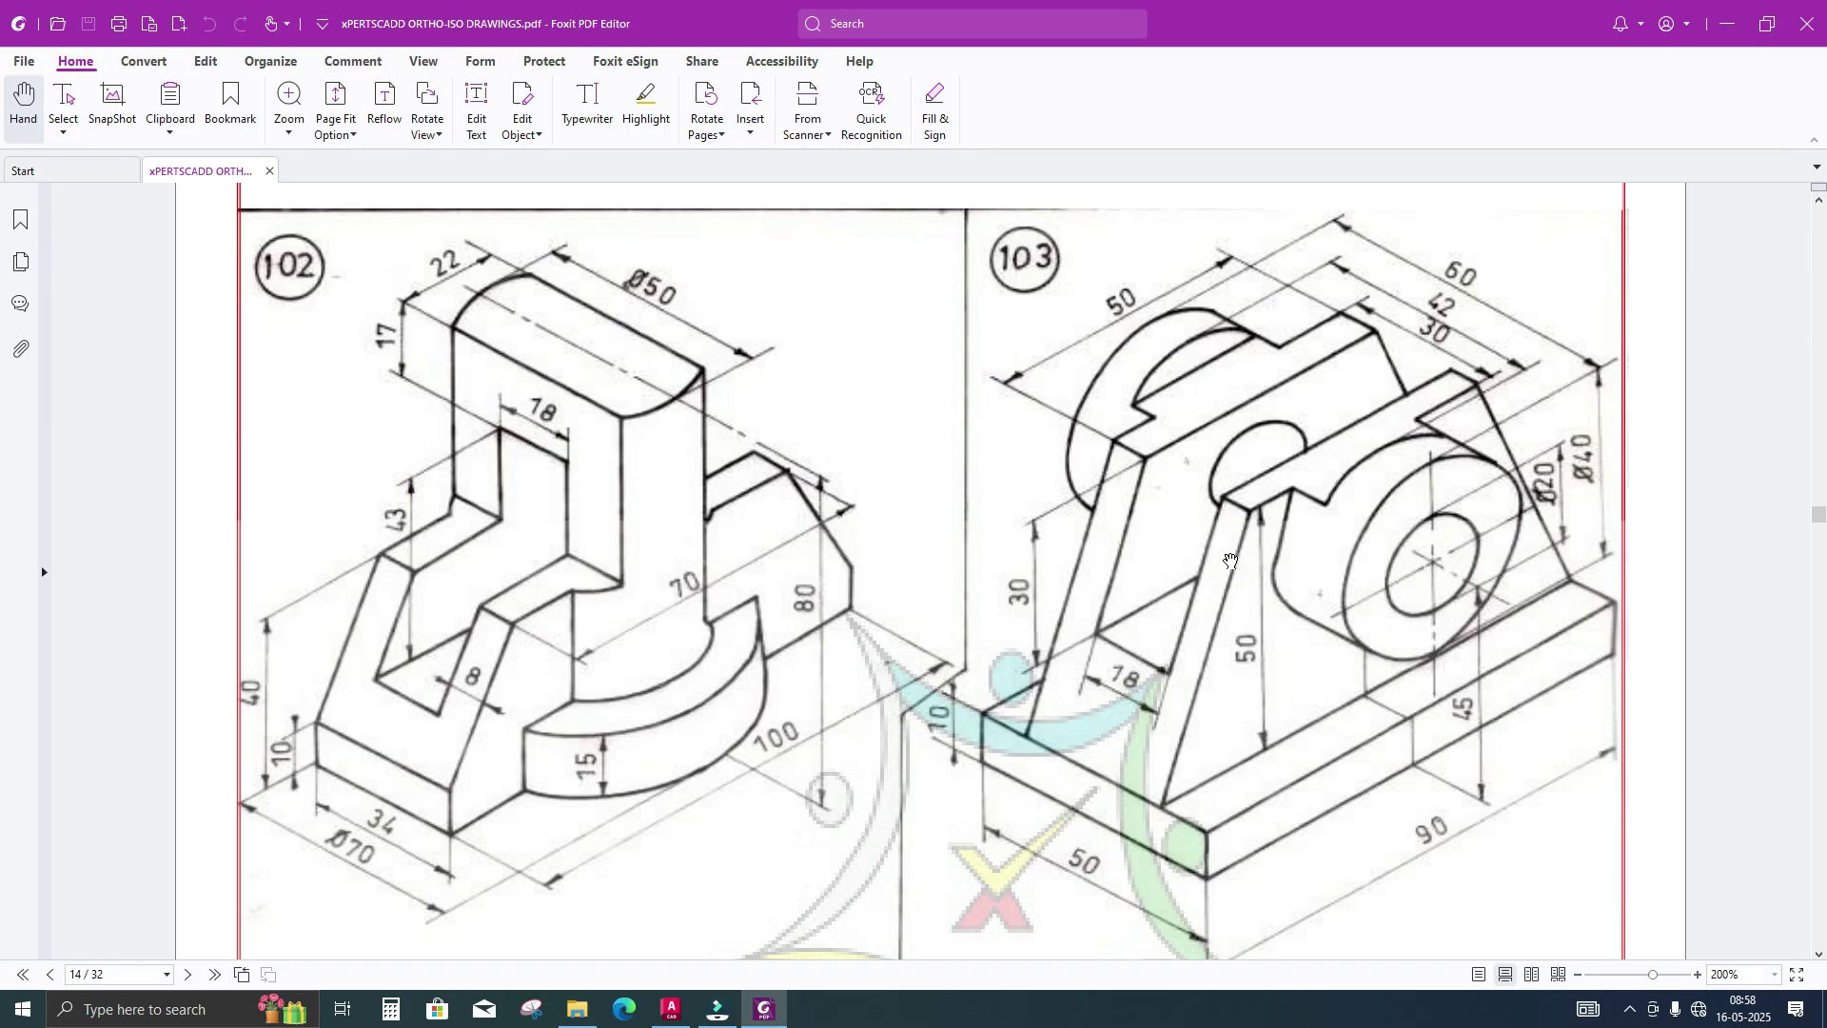
pyautogui.click(671, 1009)
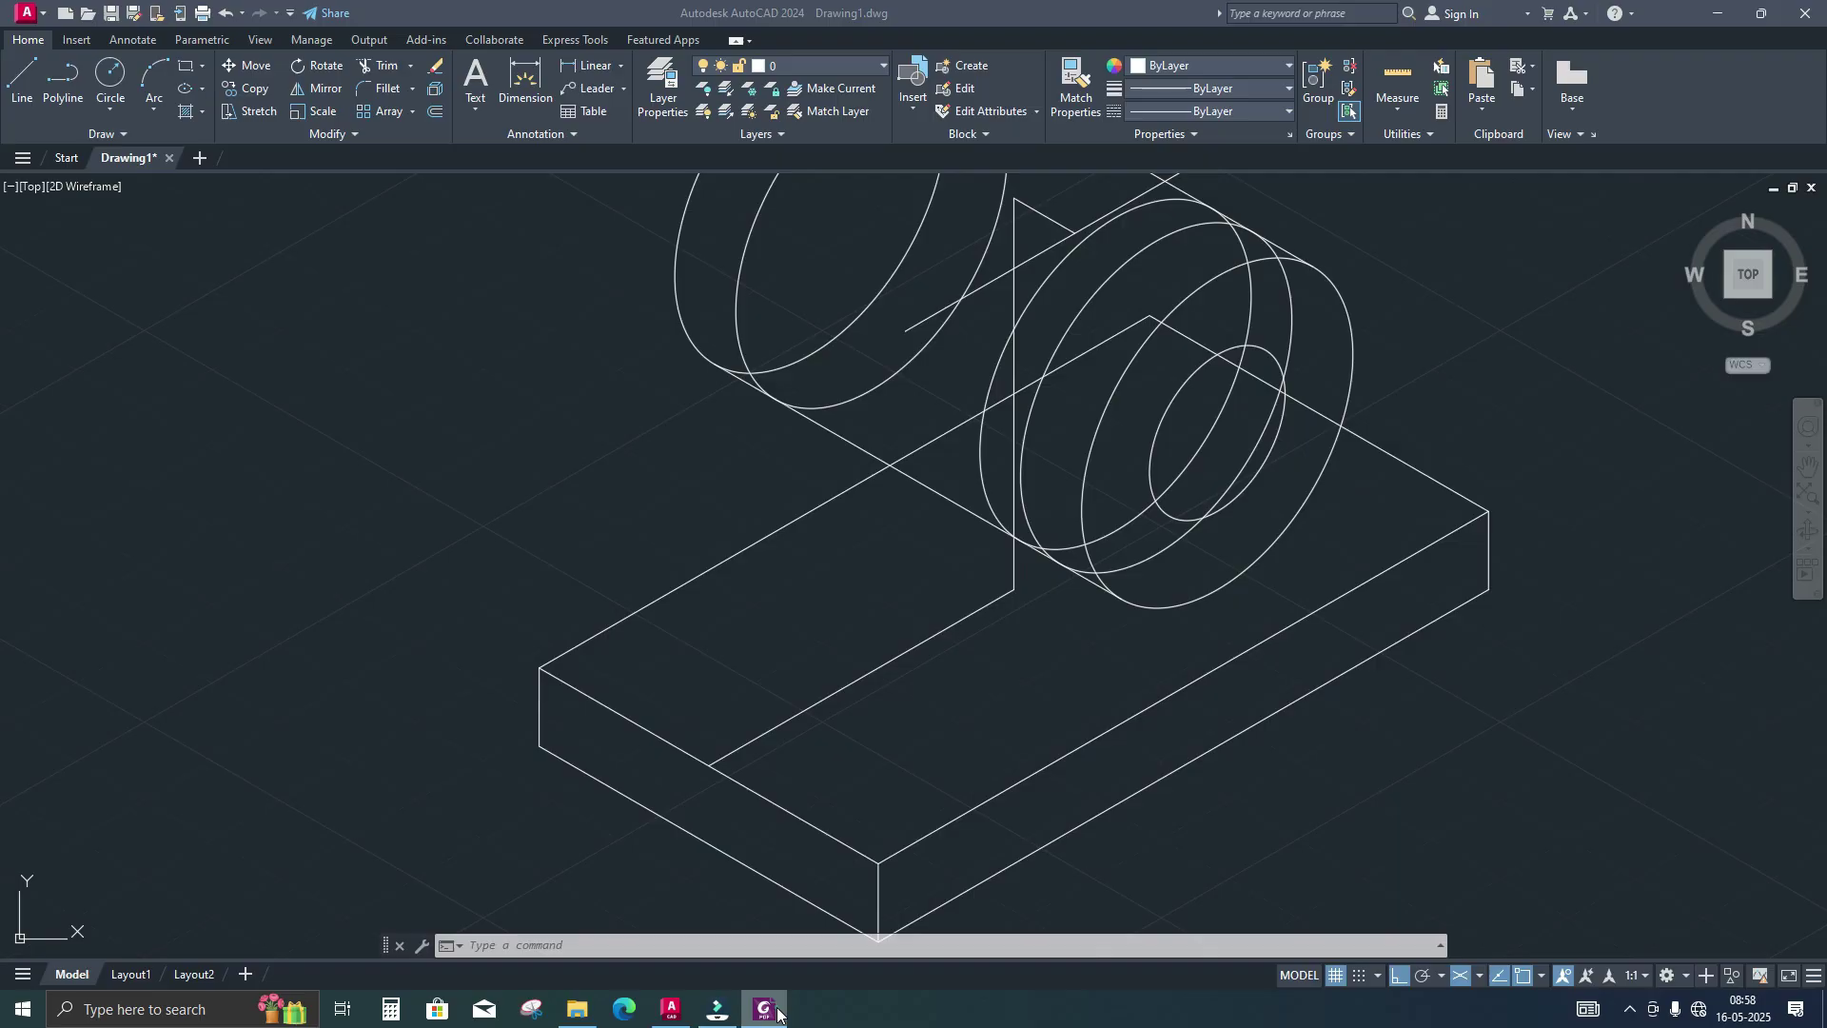
# Draw a 6-unit line at 330° from the front end of the 50-unit top edge, check drawing 103 in the PDF, and end the Line command
pyautogui.write('l')
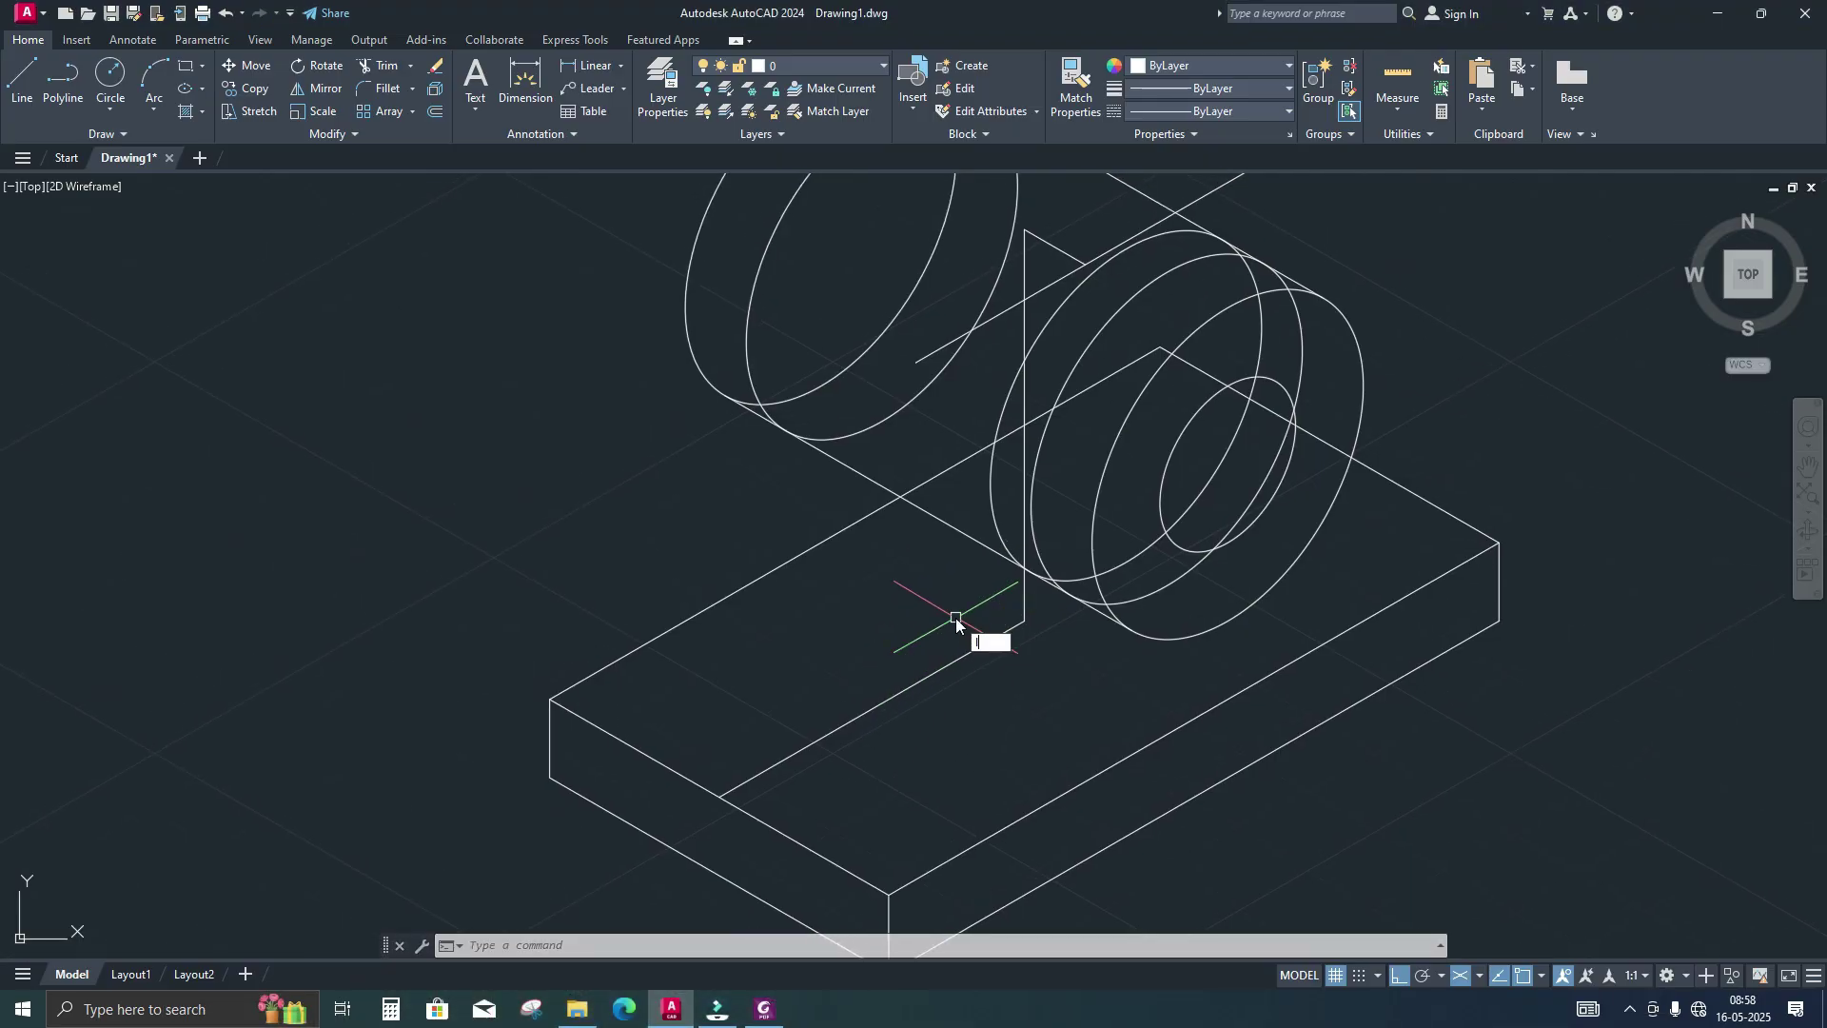
pyautogui.press('Return')
pyautogui.click(916, 363)
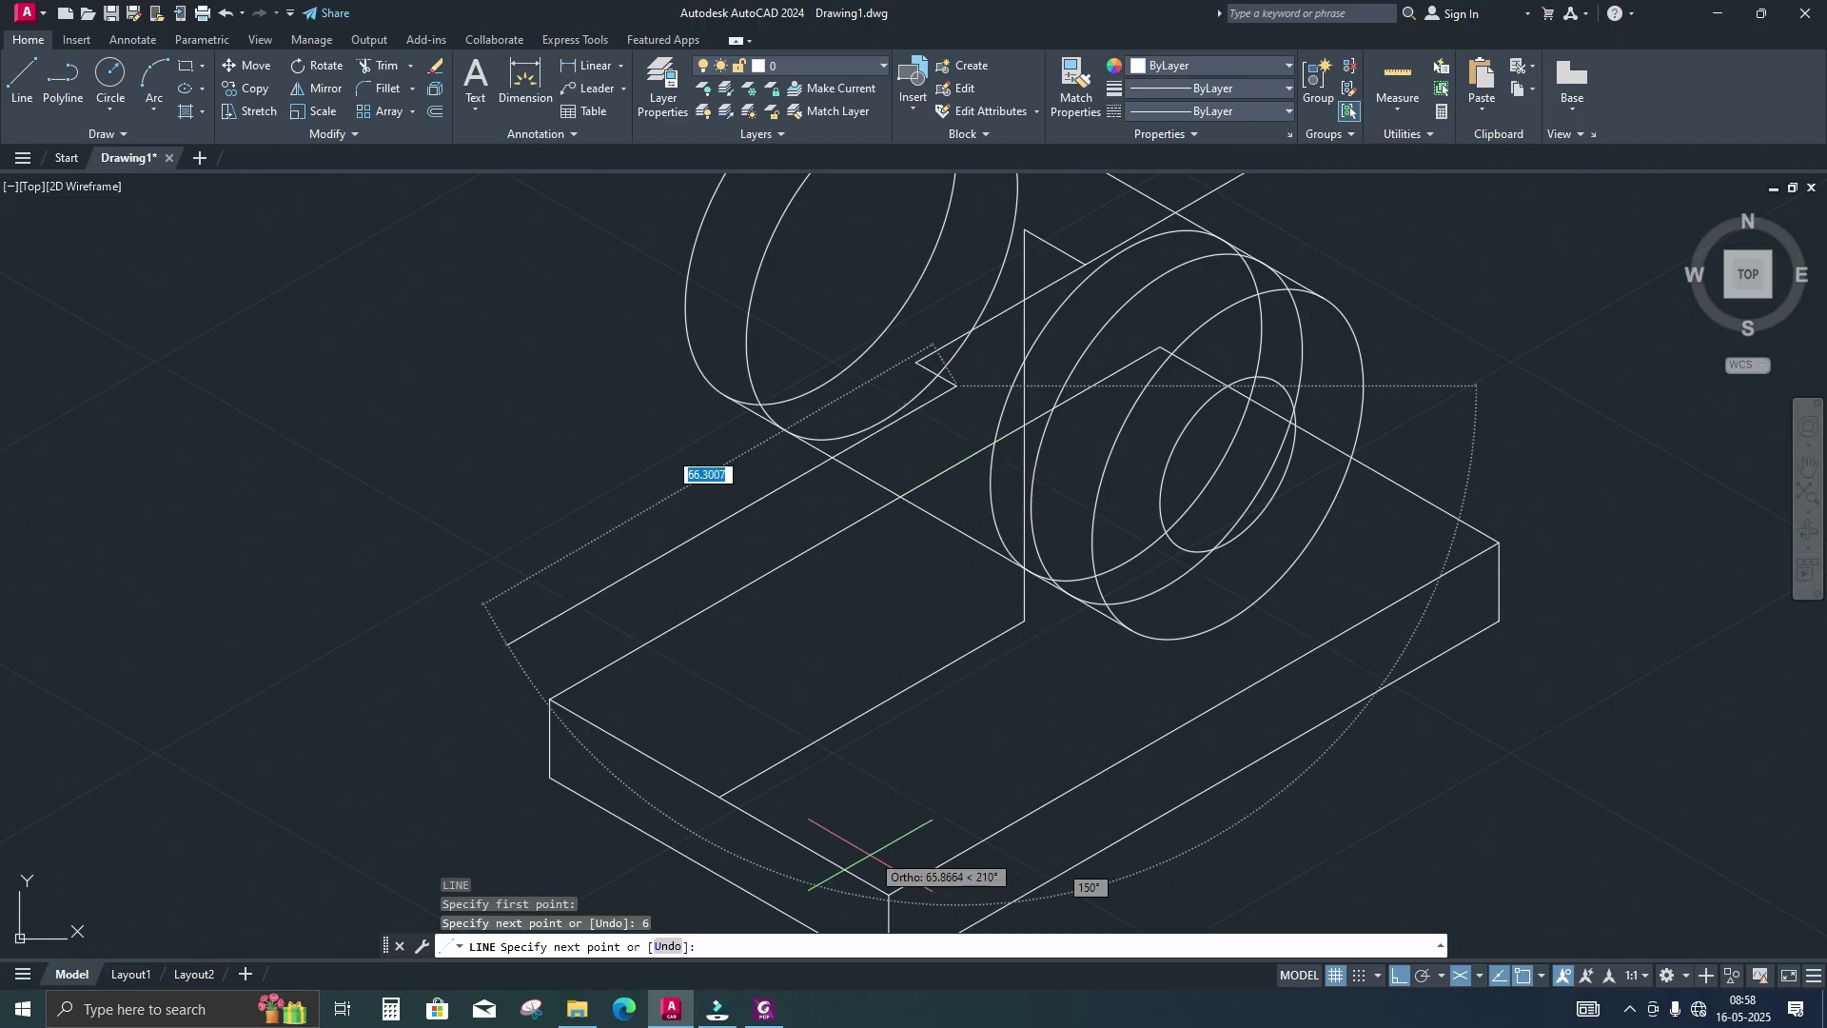
pyautogui.click(766, 1009)
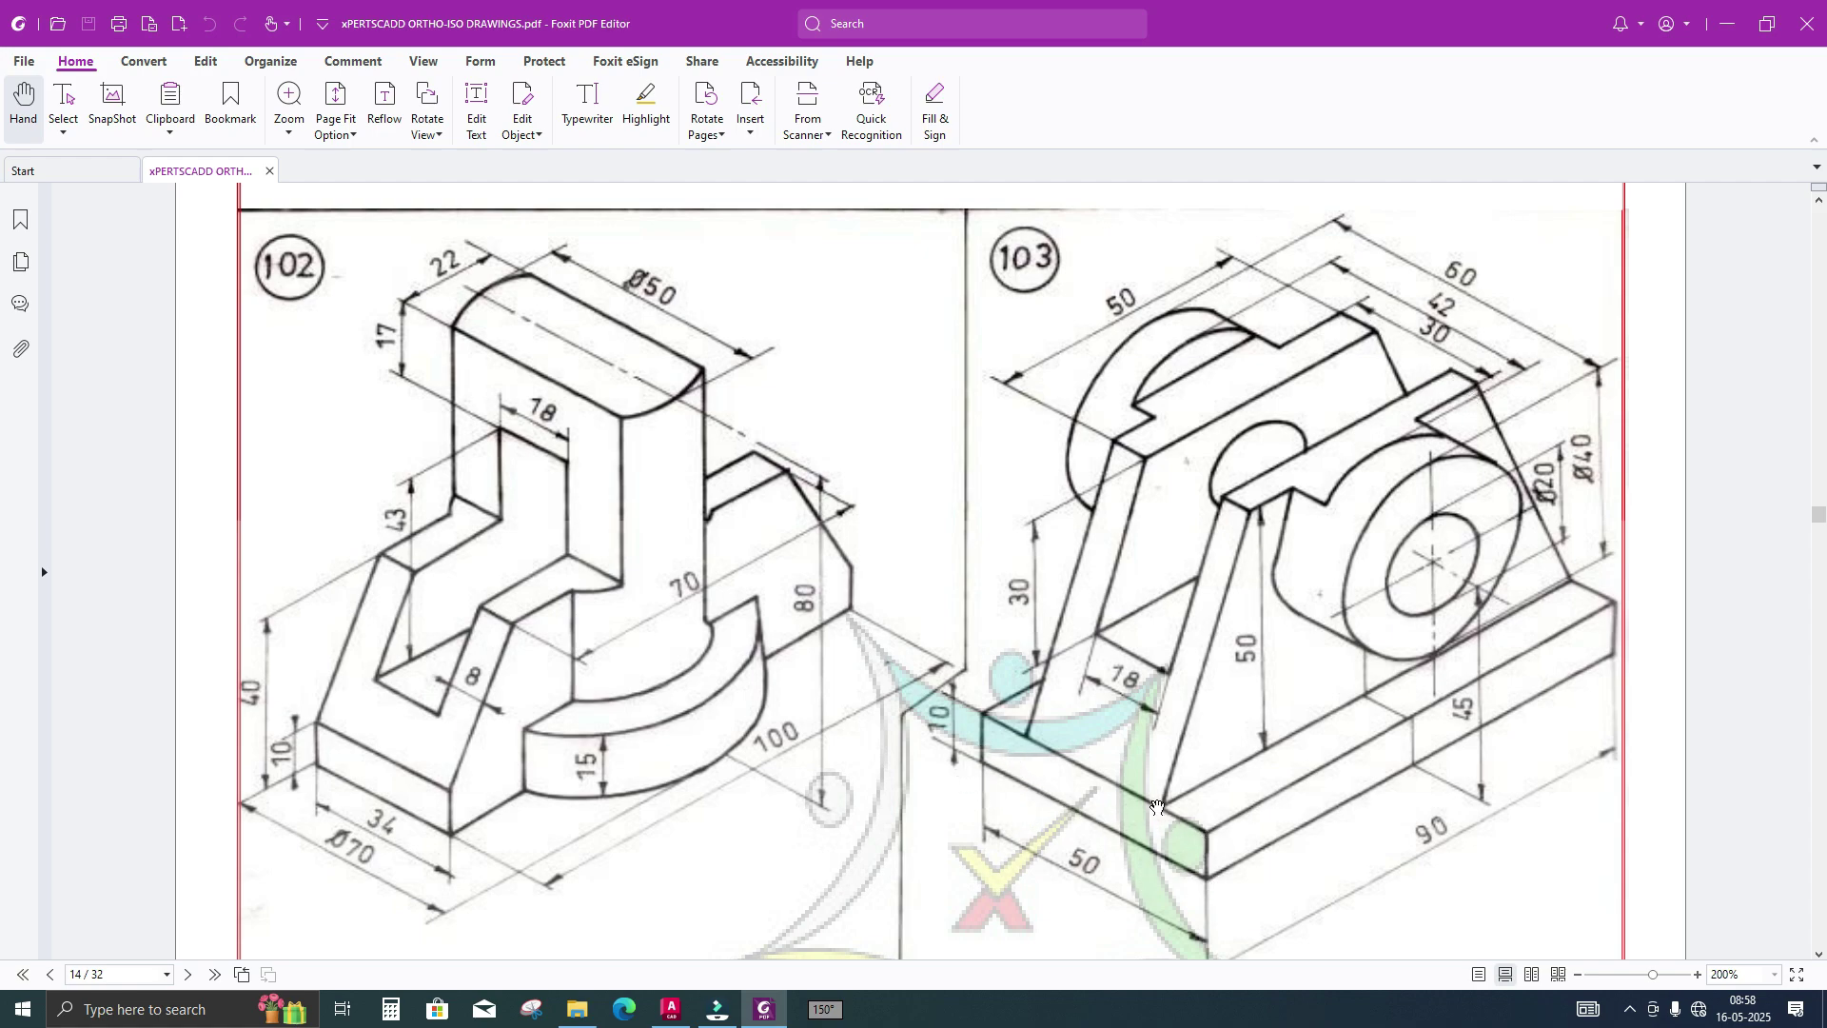
pyautogui.click(670, 1009)
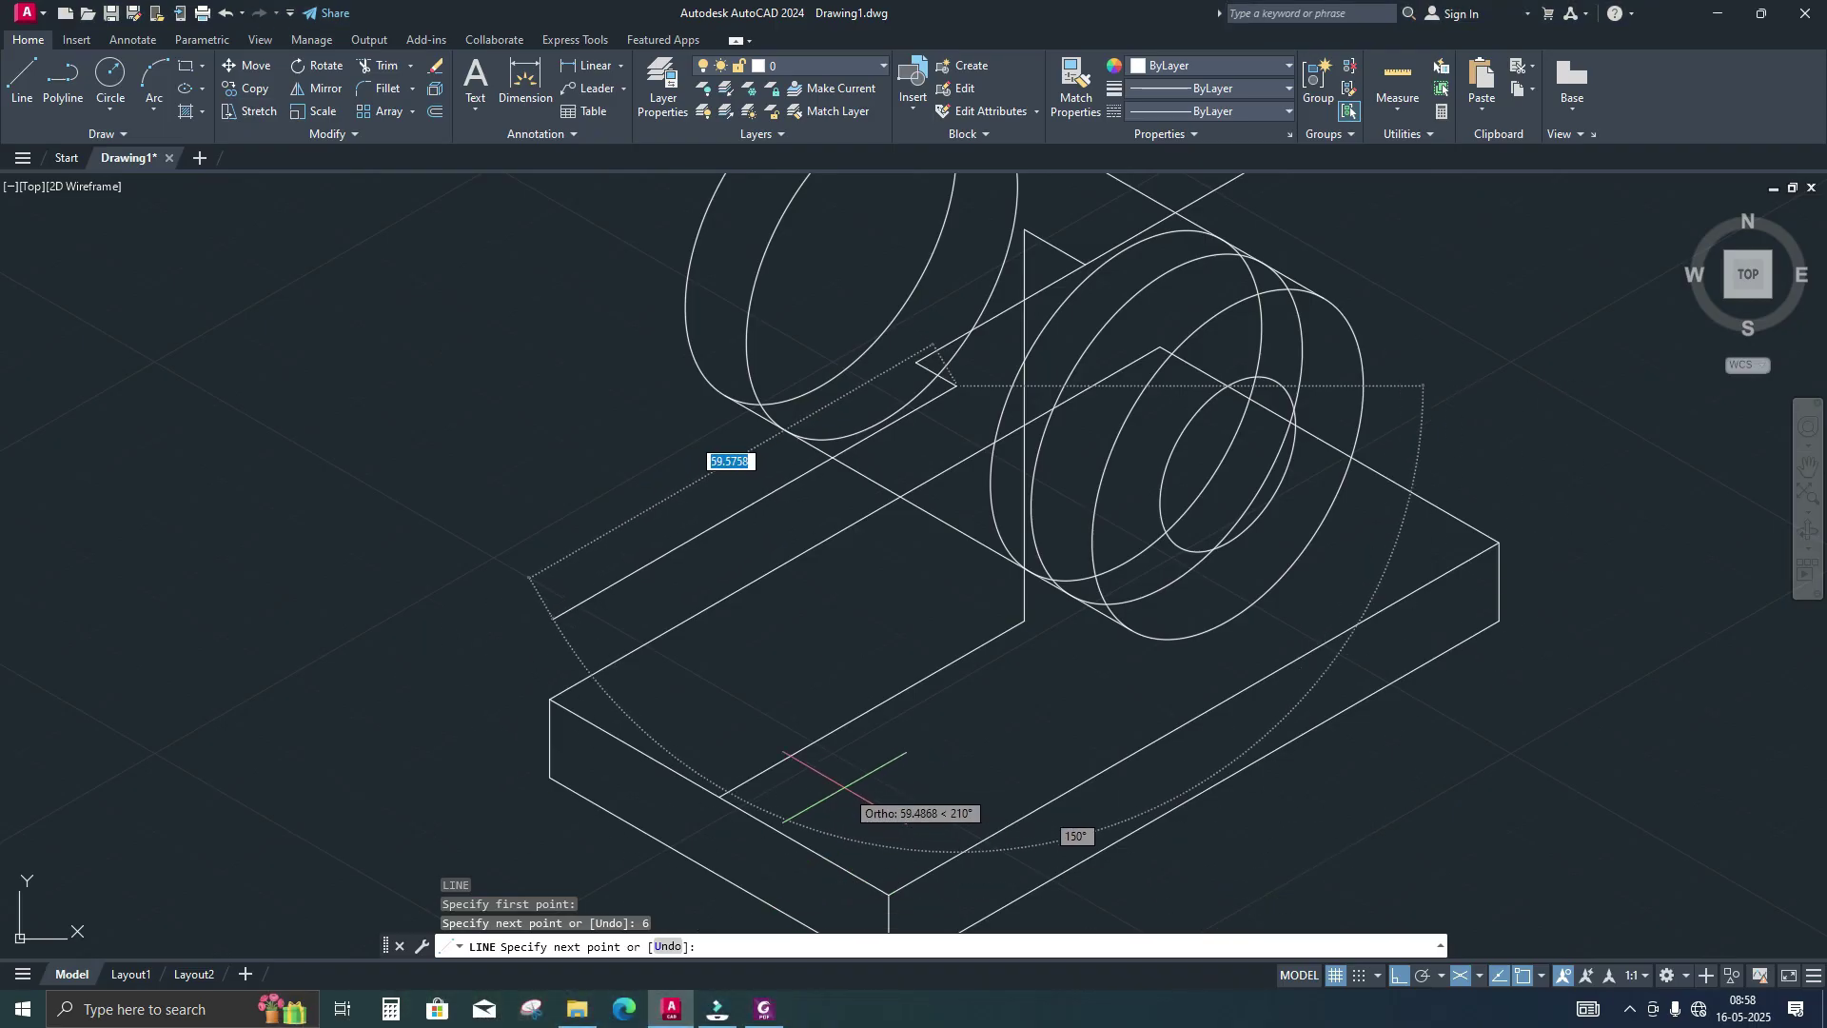
pyautogui.press('Escape')
# From the base top face's front corner, draw 10 units at 150° along its edge, continuing to the 6-unit line's free end
pyautogui.moveTo(871, 765); pyautogui.dragTo(951, 666, button='middle')
pyautogui.press('space')
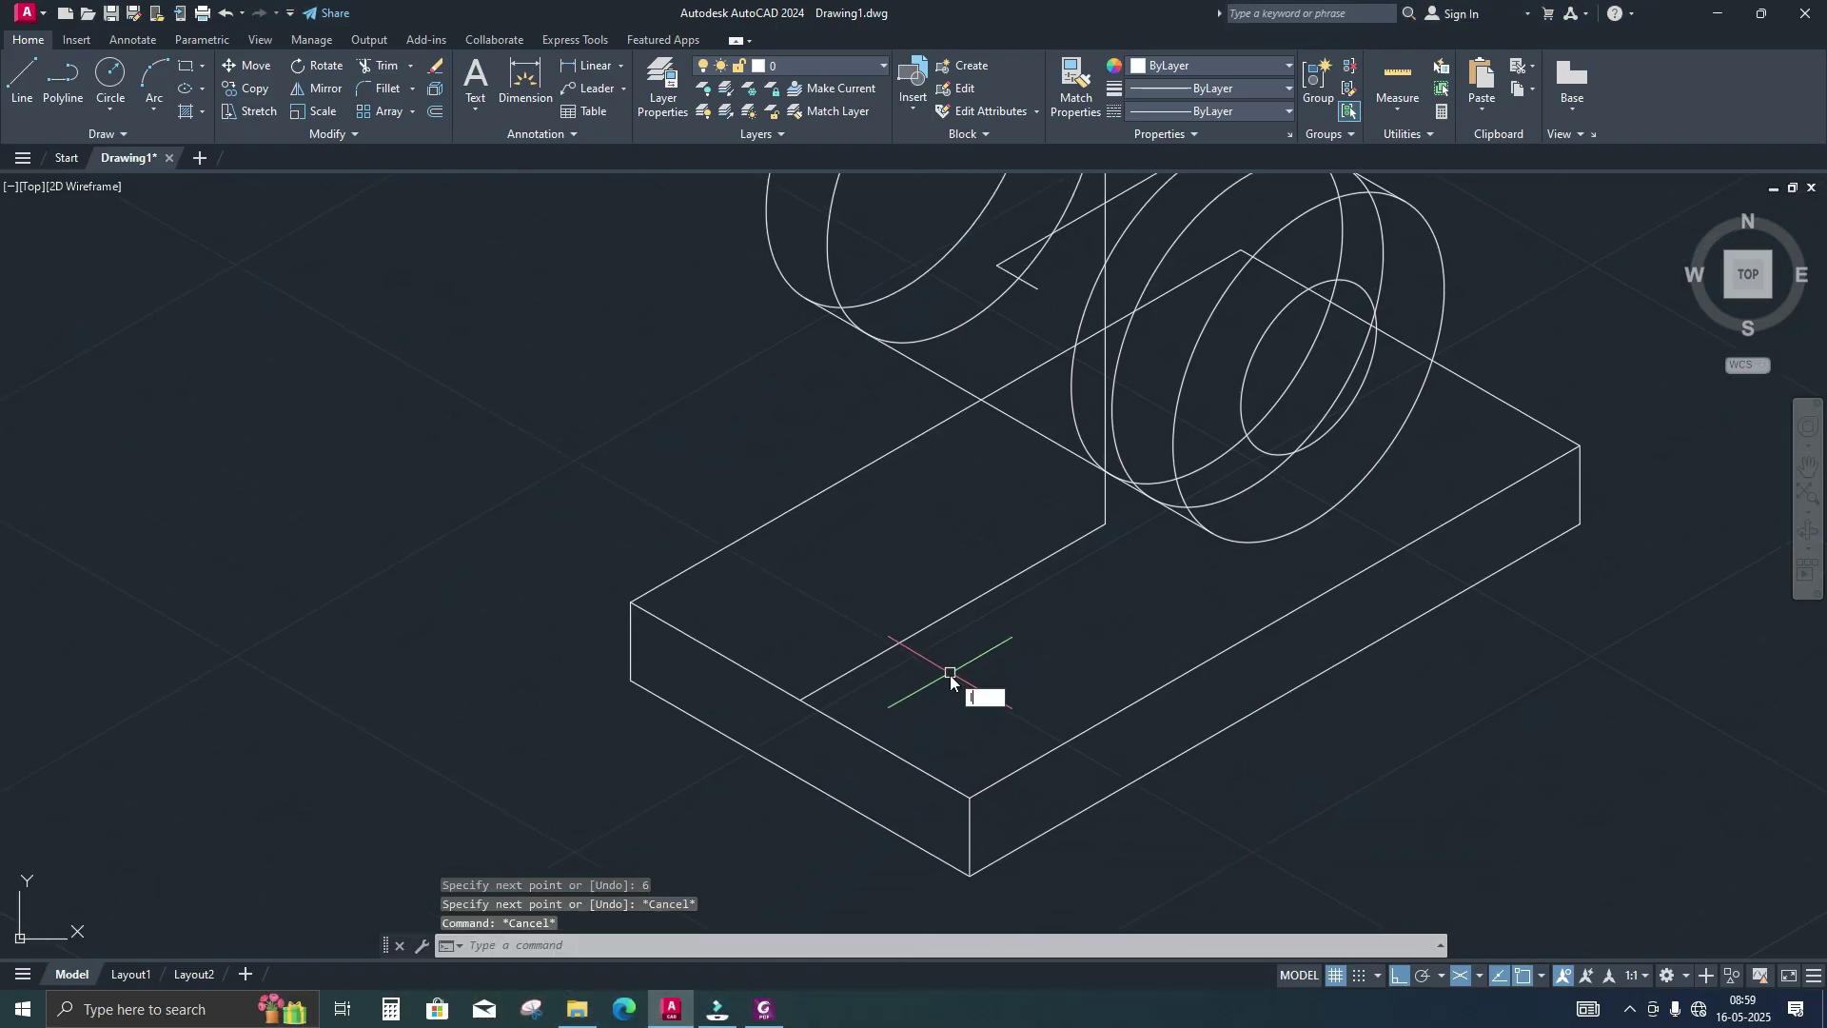
pyautogui.click(966, 798)
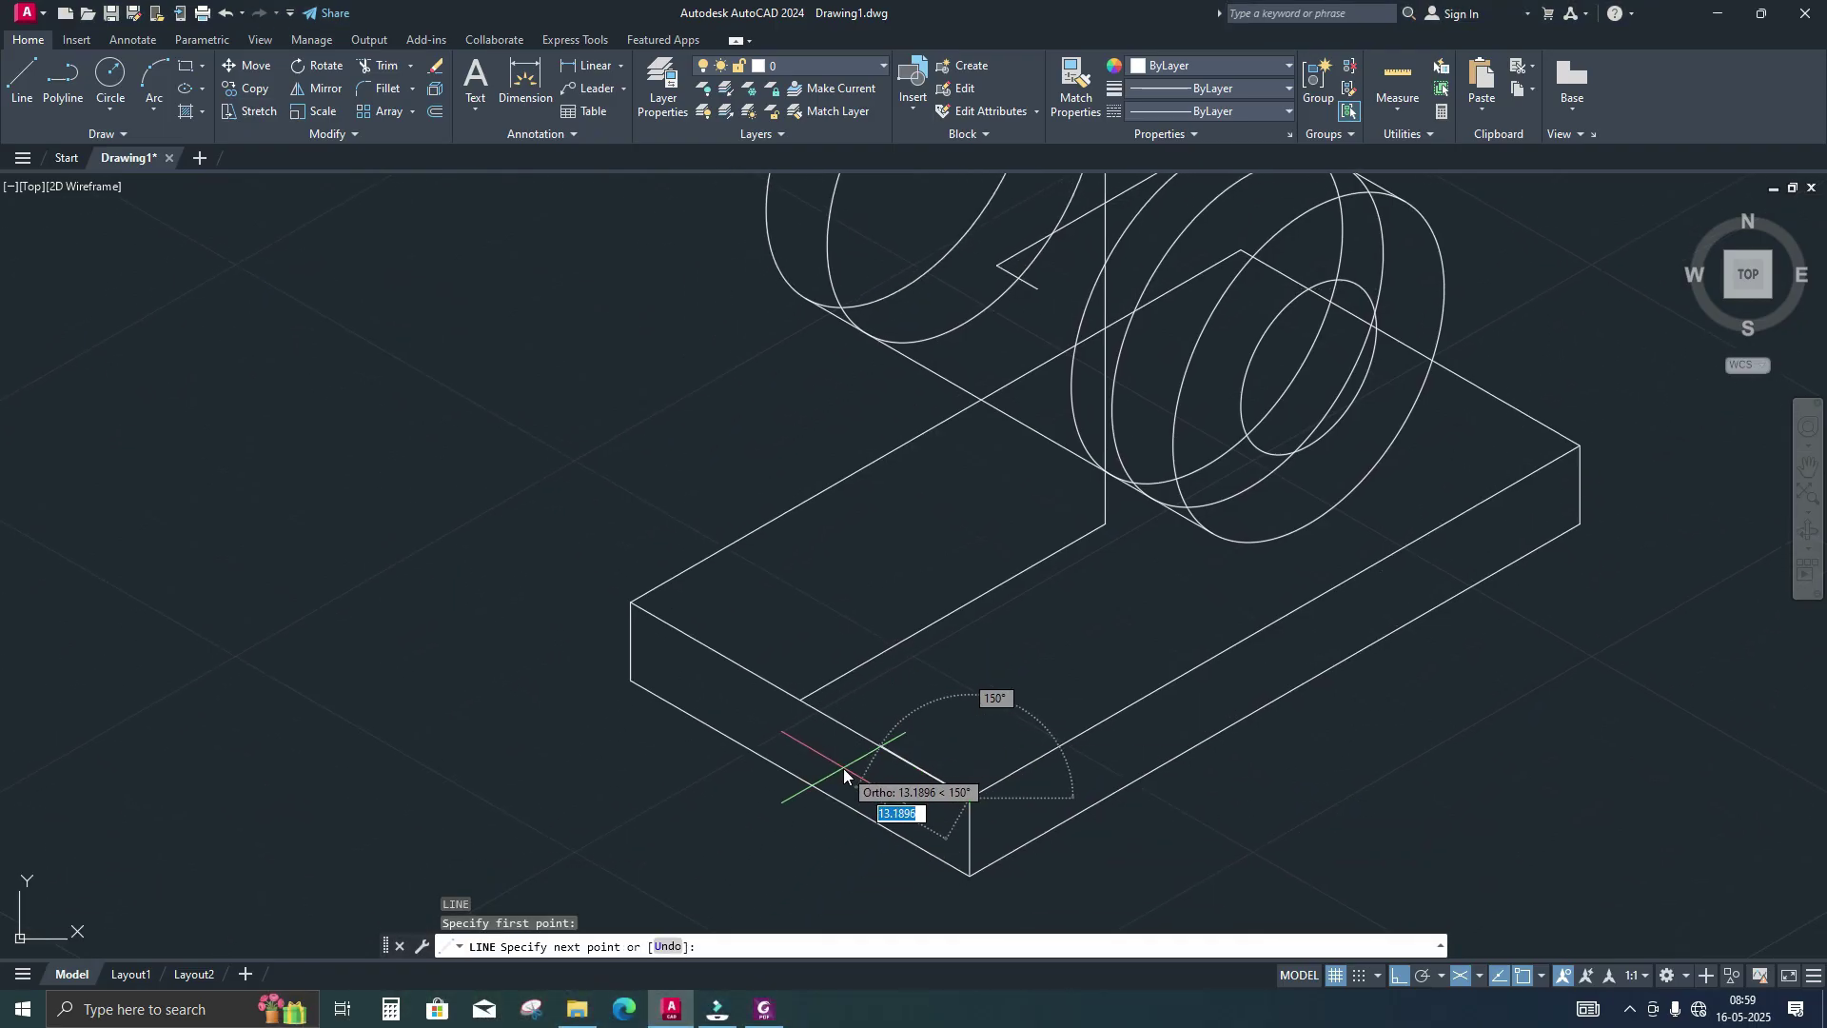
pyautogui.write('10')
pyautogui.press('Return')
pyautogui.moveTo(914, 532); pyautogui.dragTo(908, 616, button='middle')
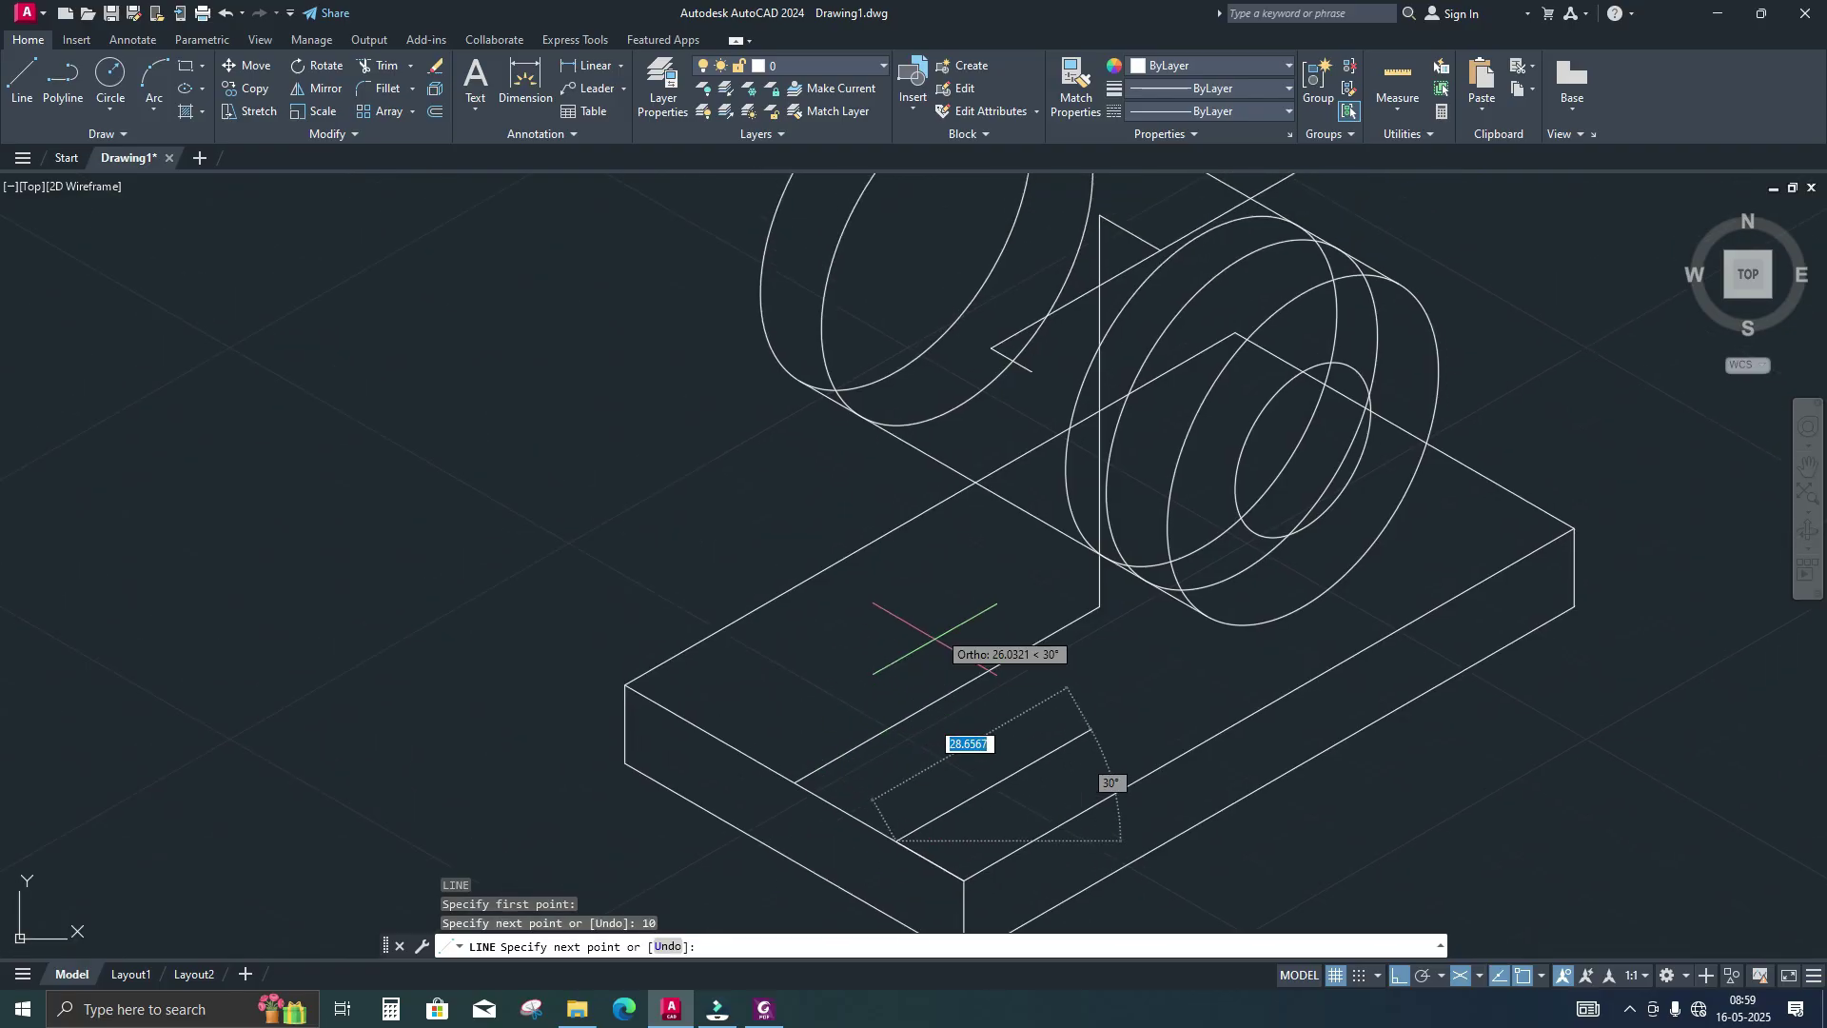
pyautogui.click(1031, 373)
pyautogui.press('Return')
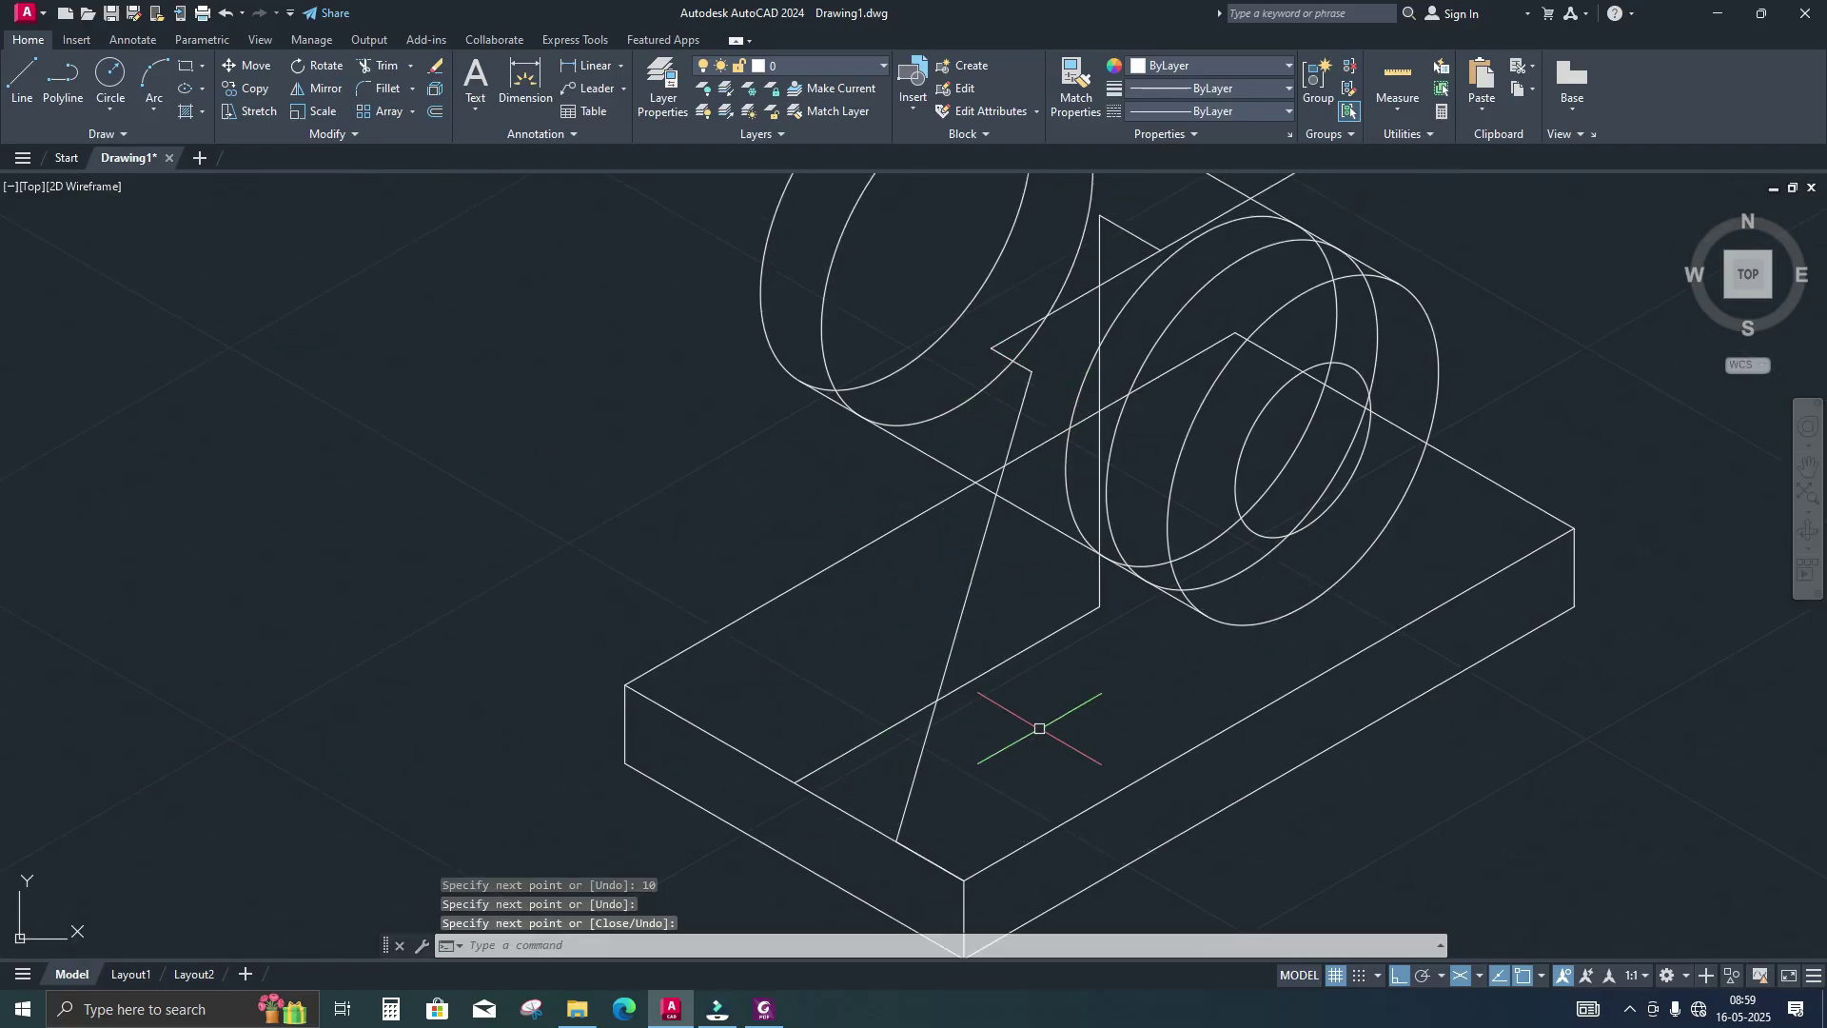
# Copy the slanted plate edge 6 units at 150°, using its upper end as the base point
pyautogui.moveTo(1039, 742); pyautogui.dragTo(1082, 719, button='middle')
pyautogui.click(1008, 583)
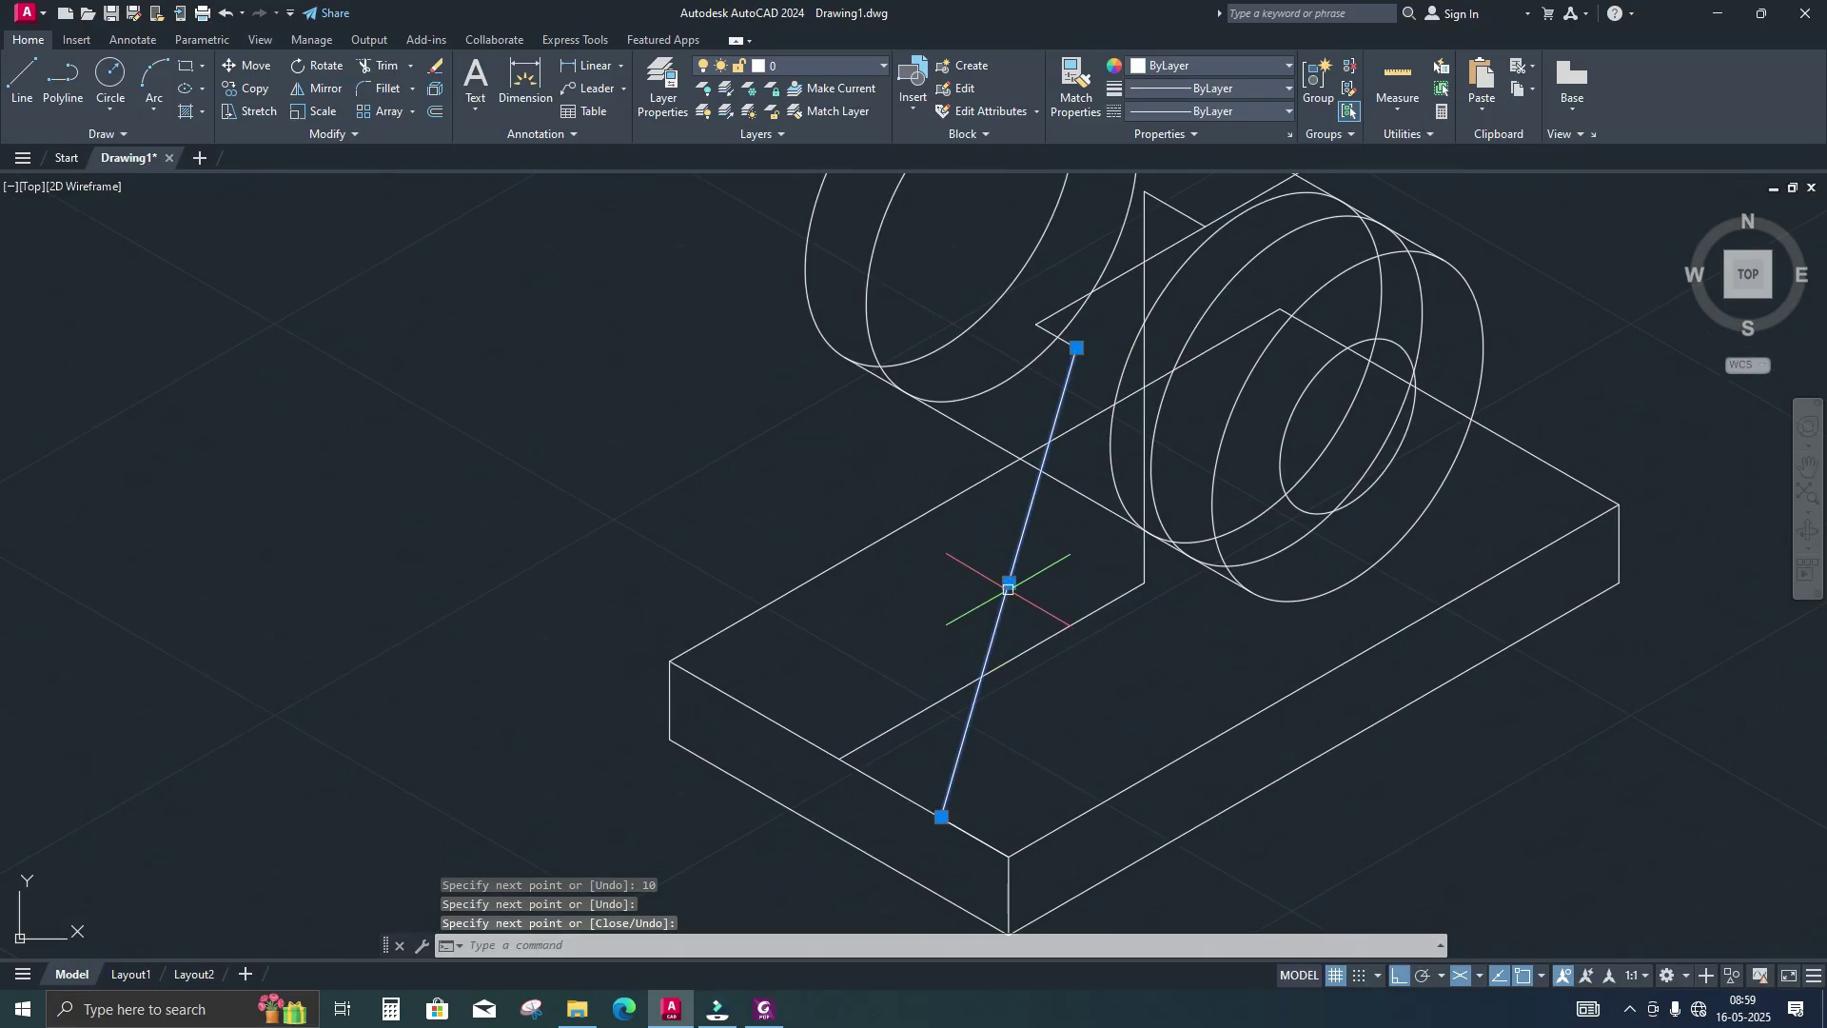
pyautogui.write('co')
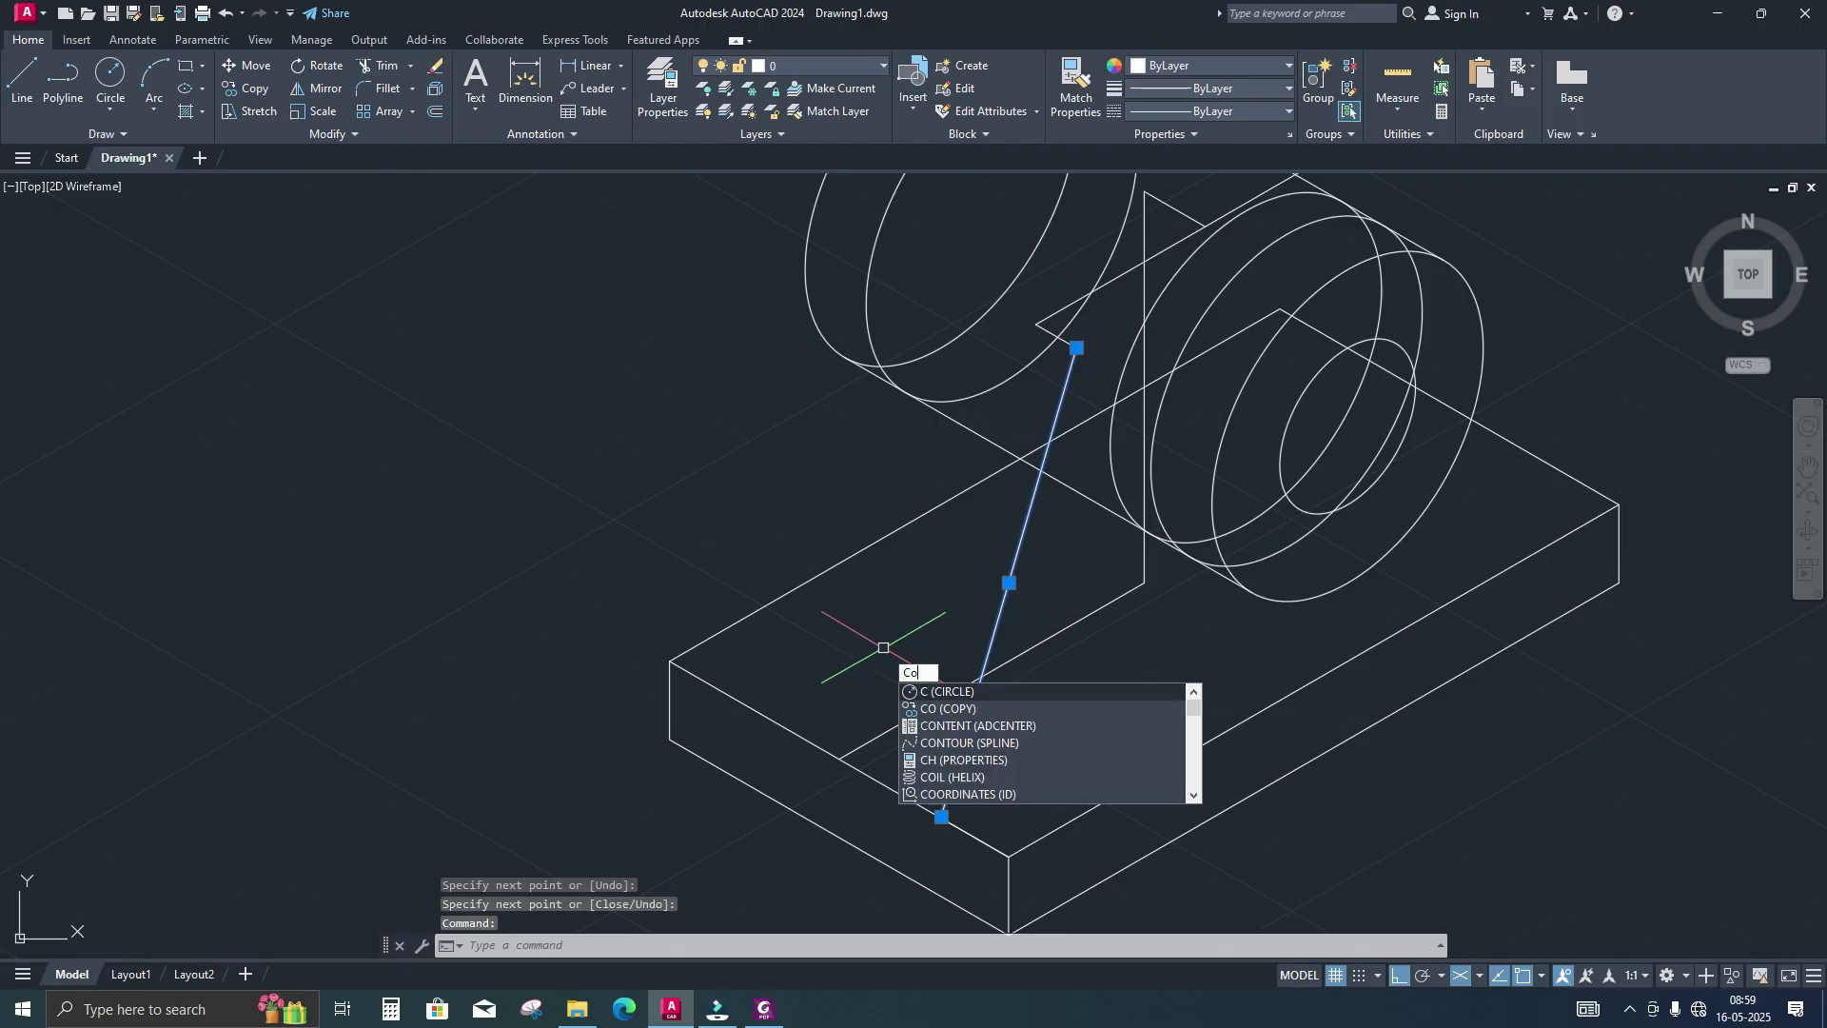
pyautogui.press('Return')
pyautogui.click(1076, 346)
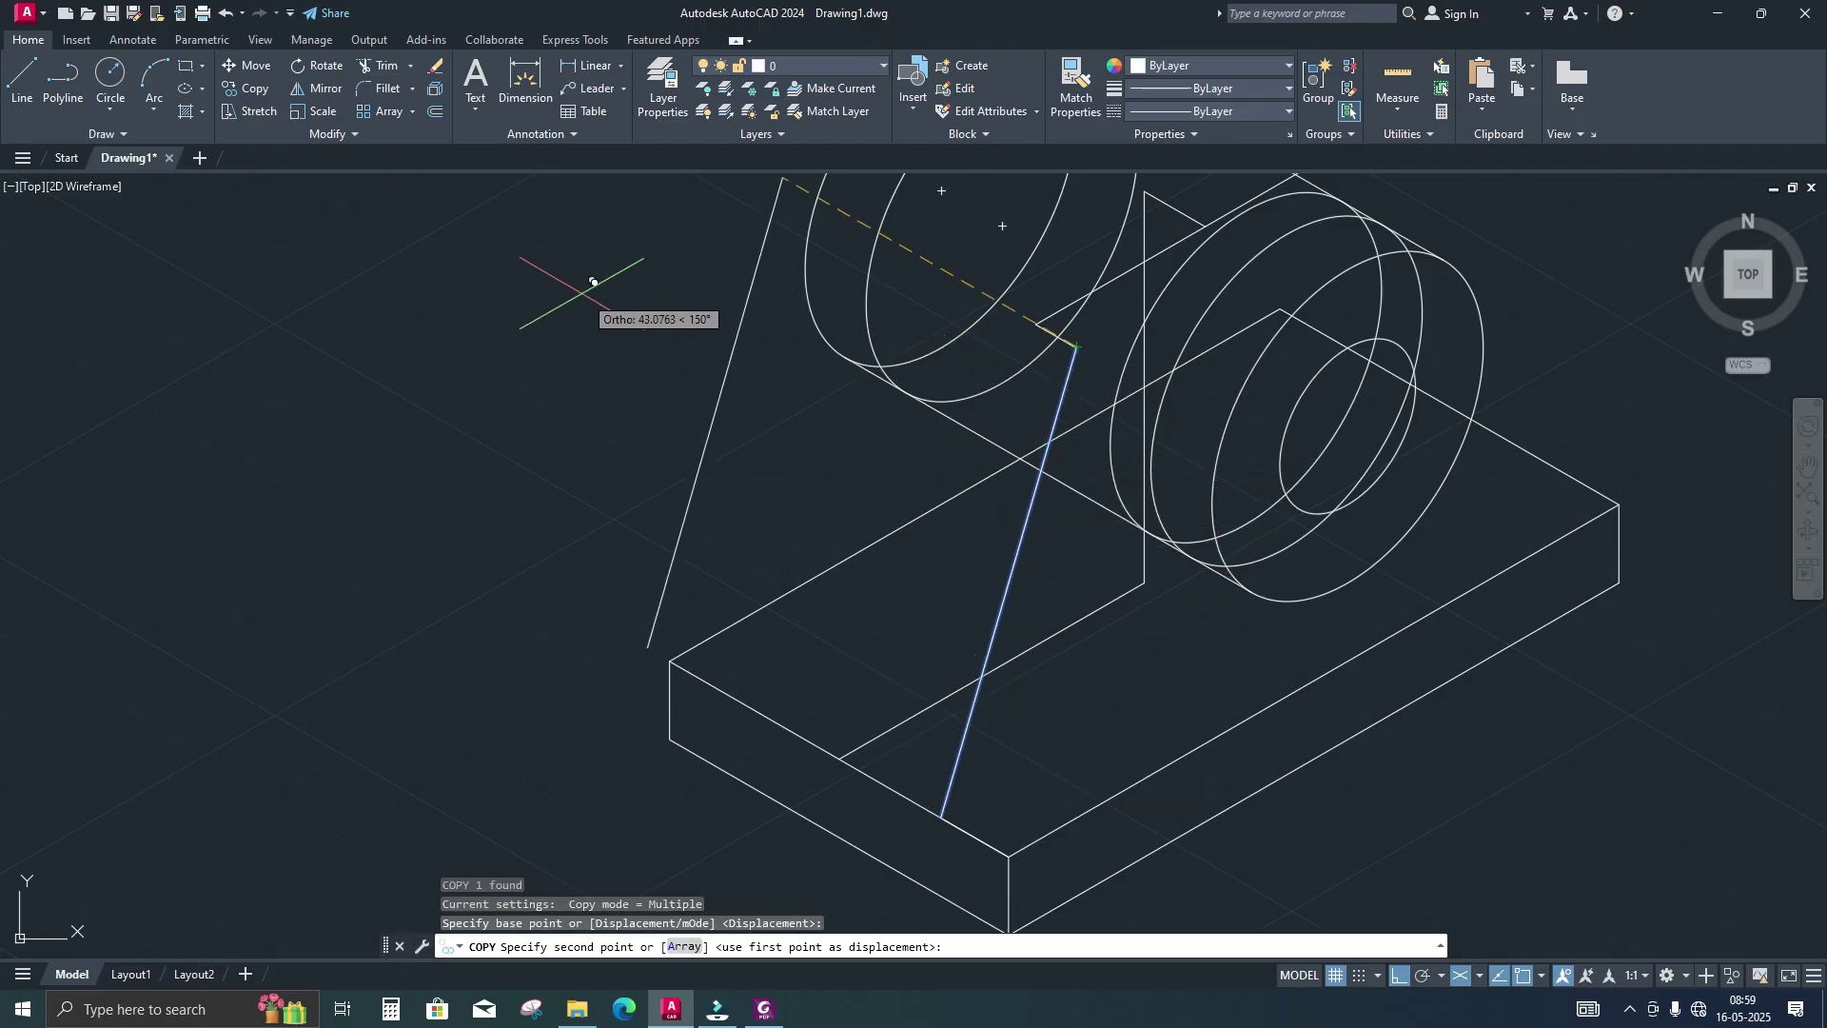
pyautogui.write('10')
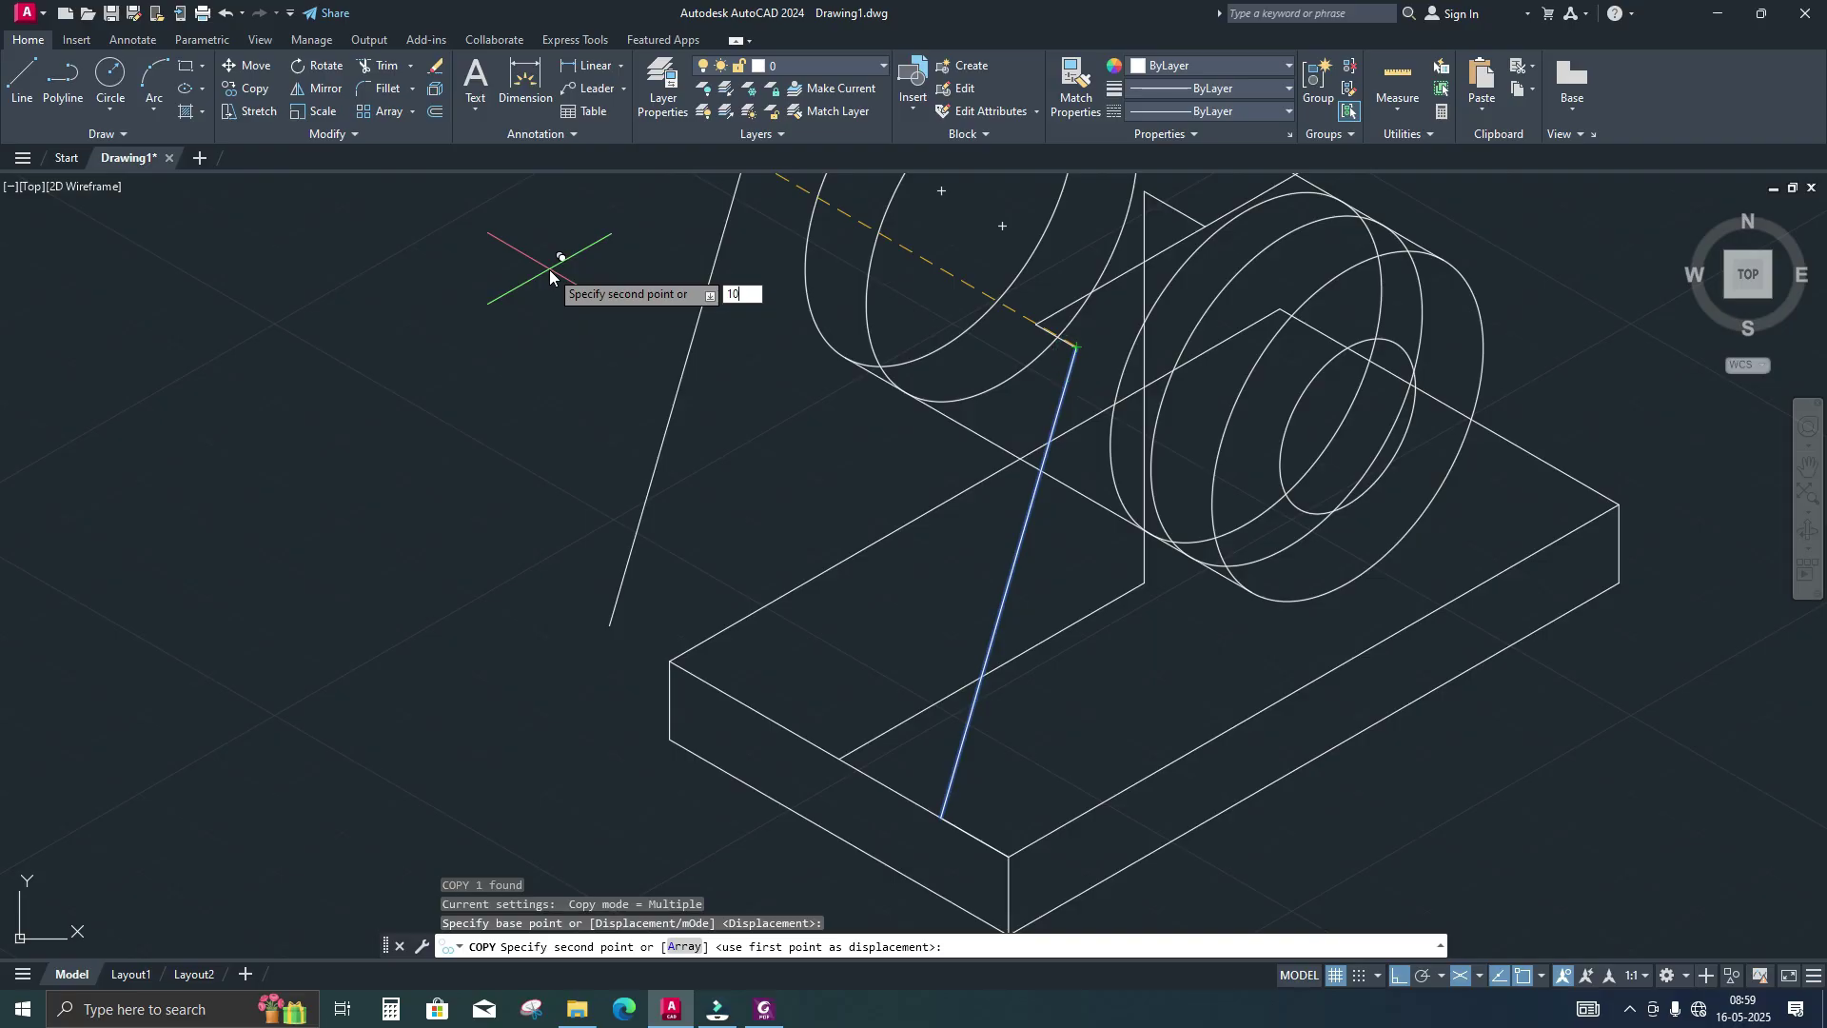
pyautogui.press('BackSpace')
pyautogui.press('BackSpace')
pyautogui.write('6')
pyautogui.press('Return')
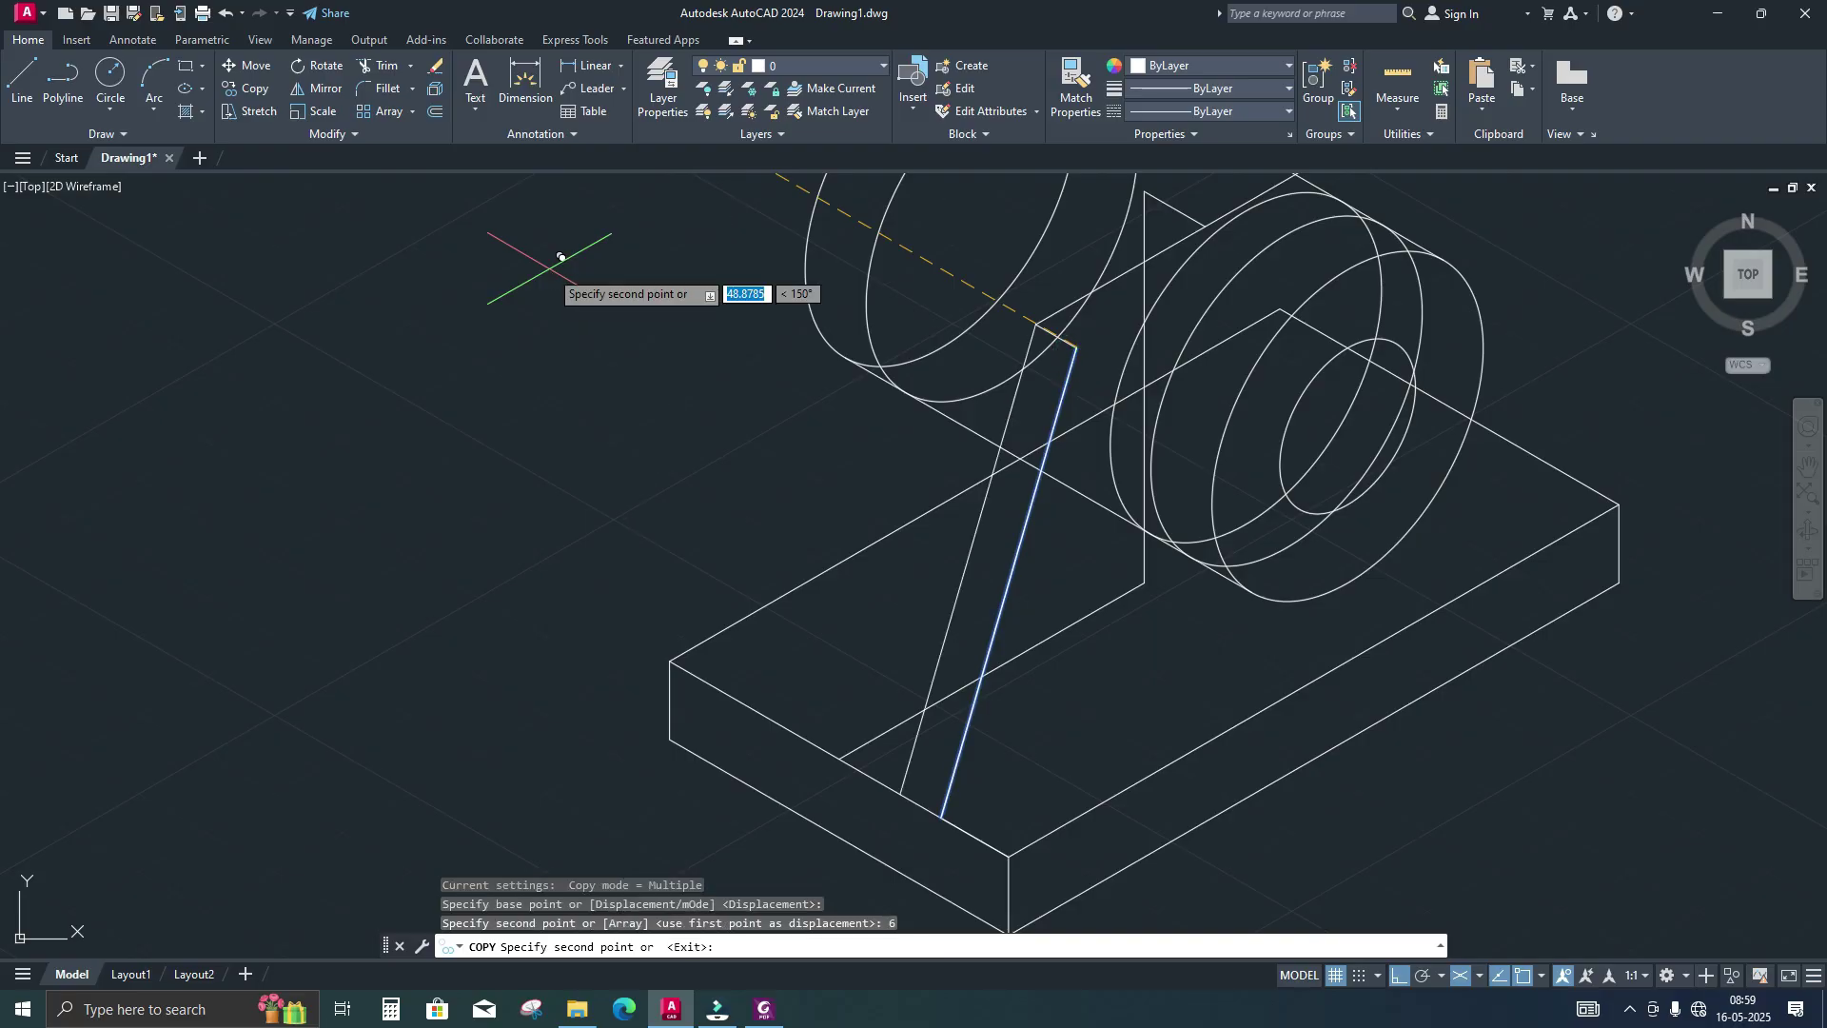
pyautogui.press('Return')
pyautogui.moveTo(799, 618)
pyautogui.mouseDown(button='middle')
pyautogui.moveTo(857, 704)
pyautogui.moveTo(790, 823)
pyautogui.mouseUp(button='middle')
pyautogui.moveTo(995, 569)
pyautogui.mouseDown(button='middle')
pyautogui.moveTo(1052, 511)
pyautogui.moveTo(1086, 593)
pyautogui.moveTo(1171, 560)
pyautogui.mouseUp(button='middle')
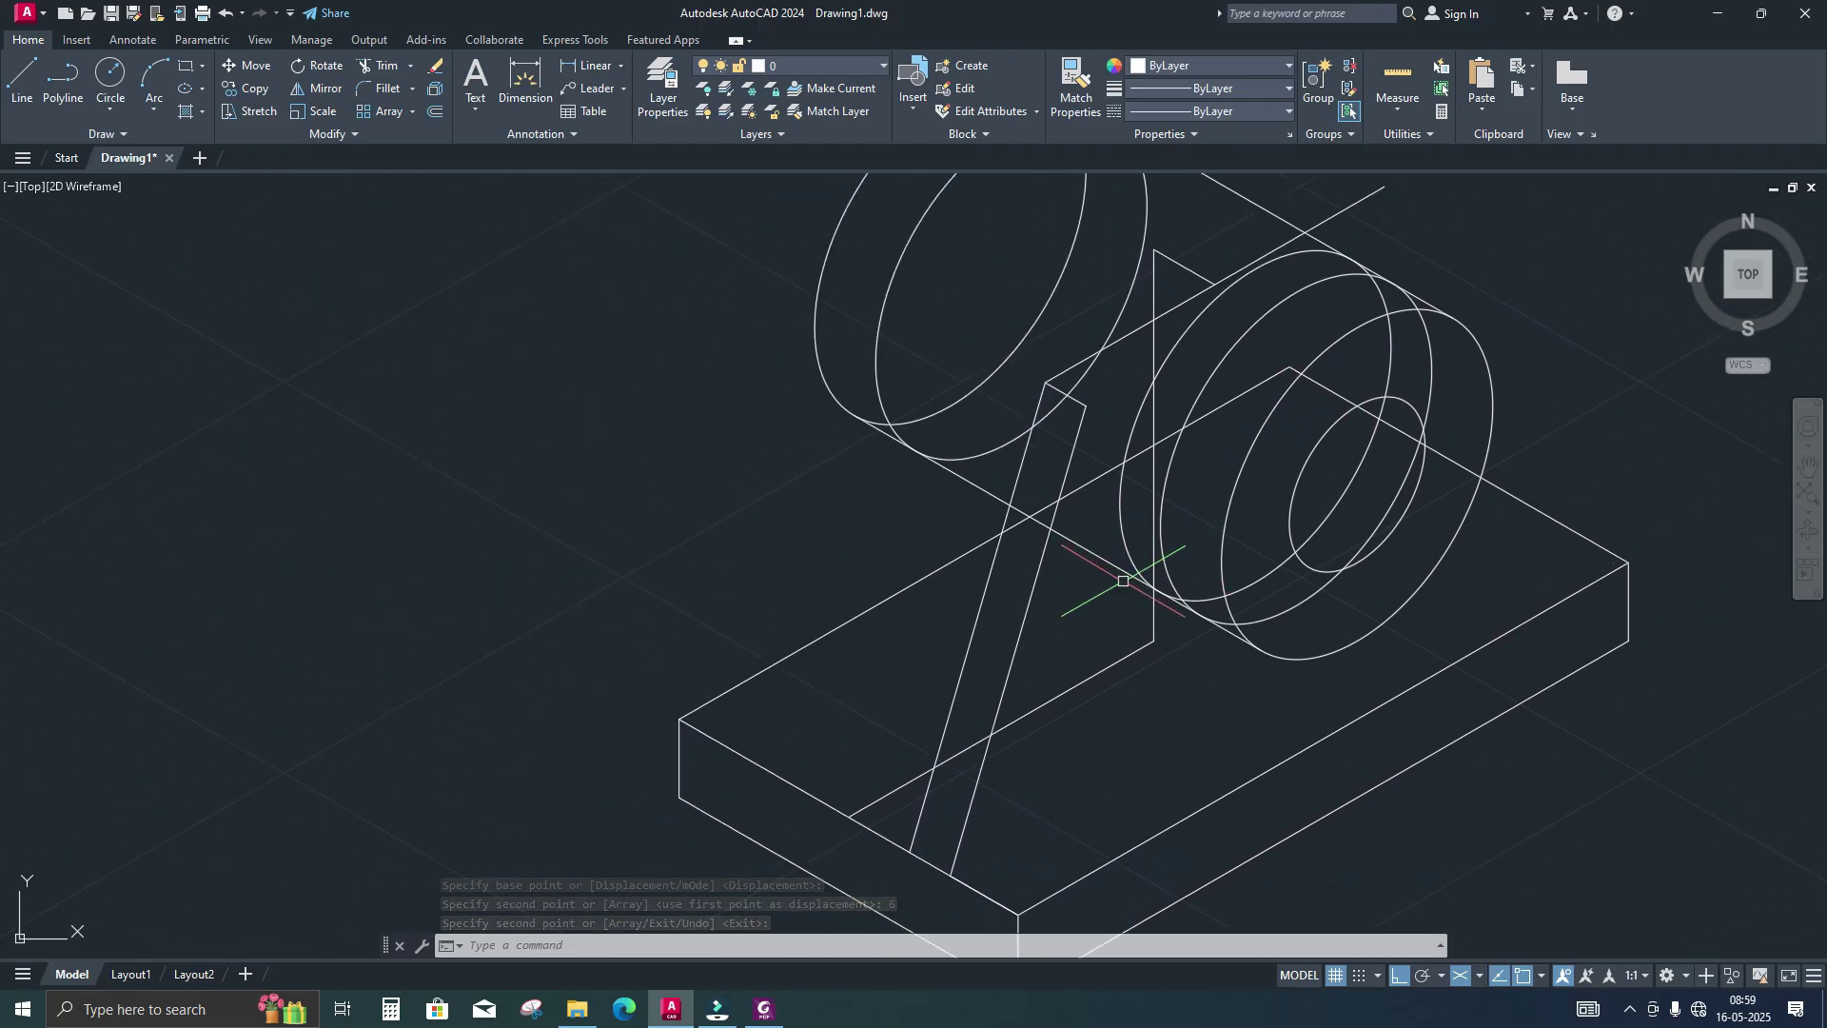
pyautogui.rightClick(1123, 600)
pyautogui.click(1180, 662)
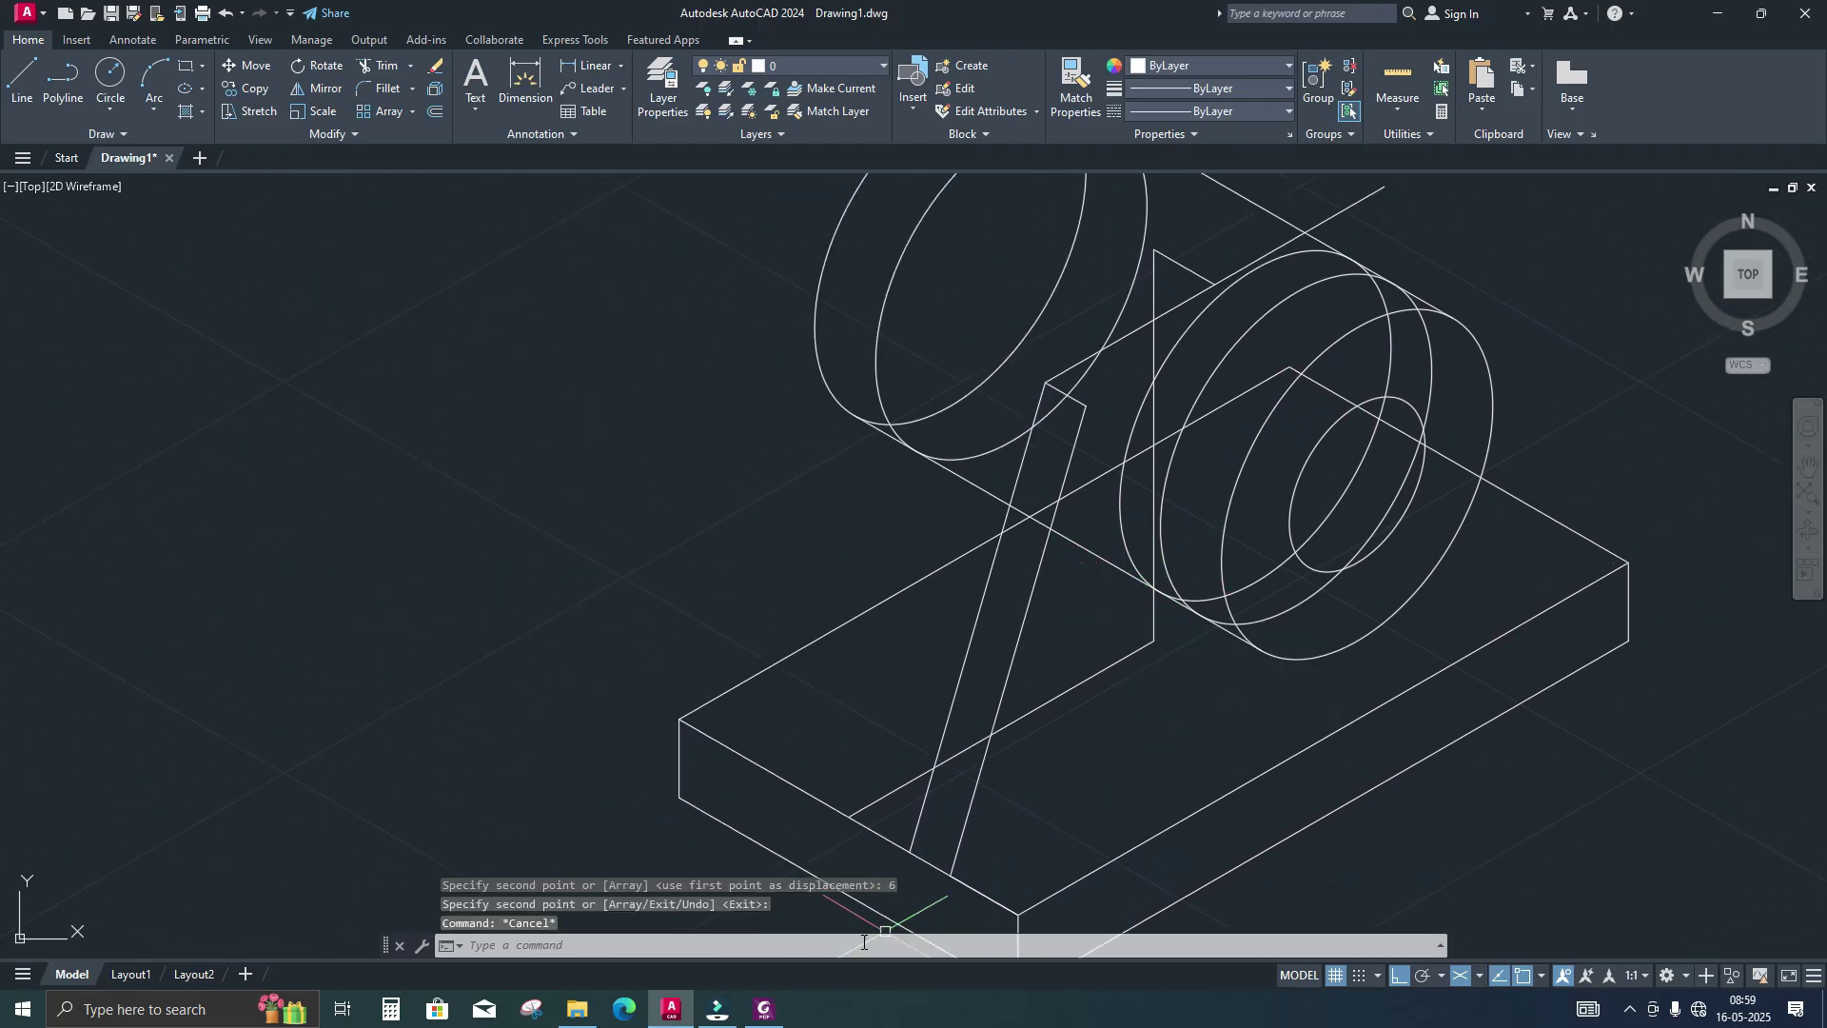
# Check drawing 103 in the PDF, and trim the front boss's middle ellipse where it lies behind the front face
pyautogui.click(764, 1011)
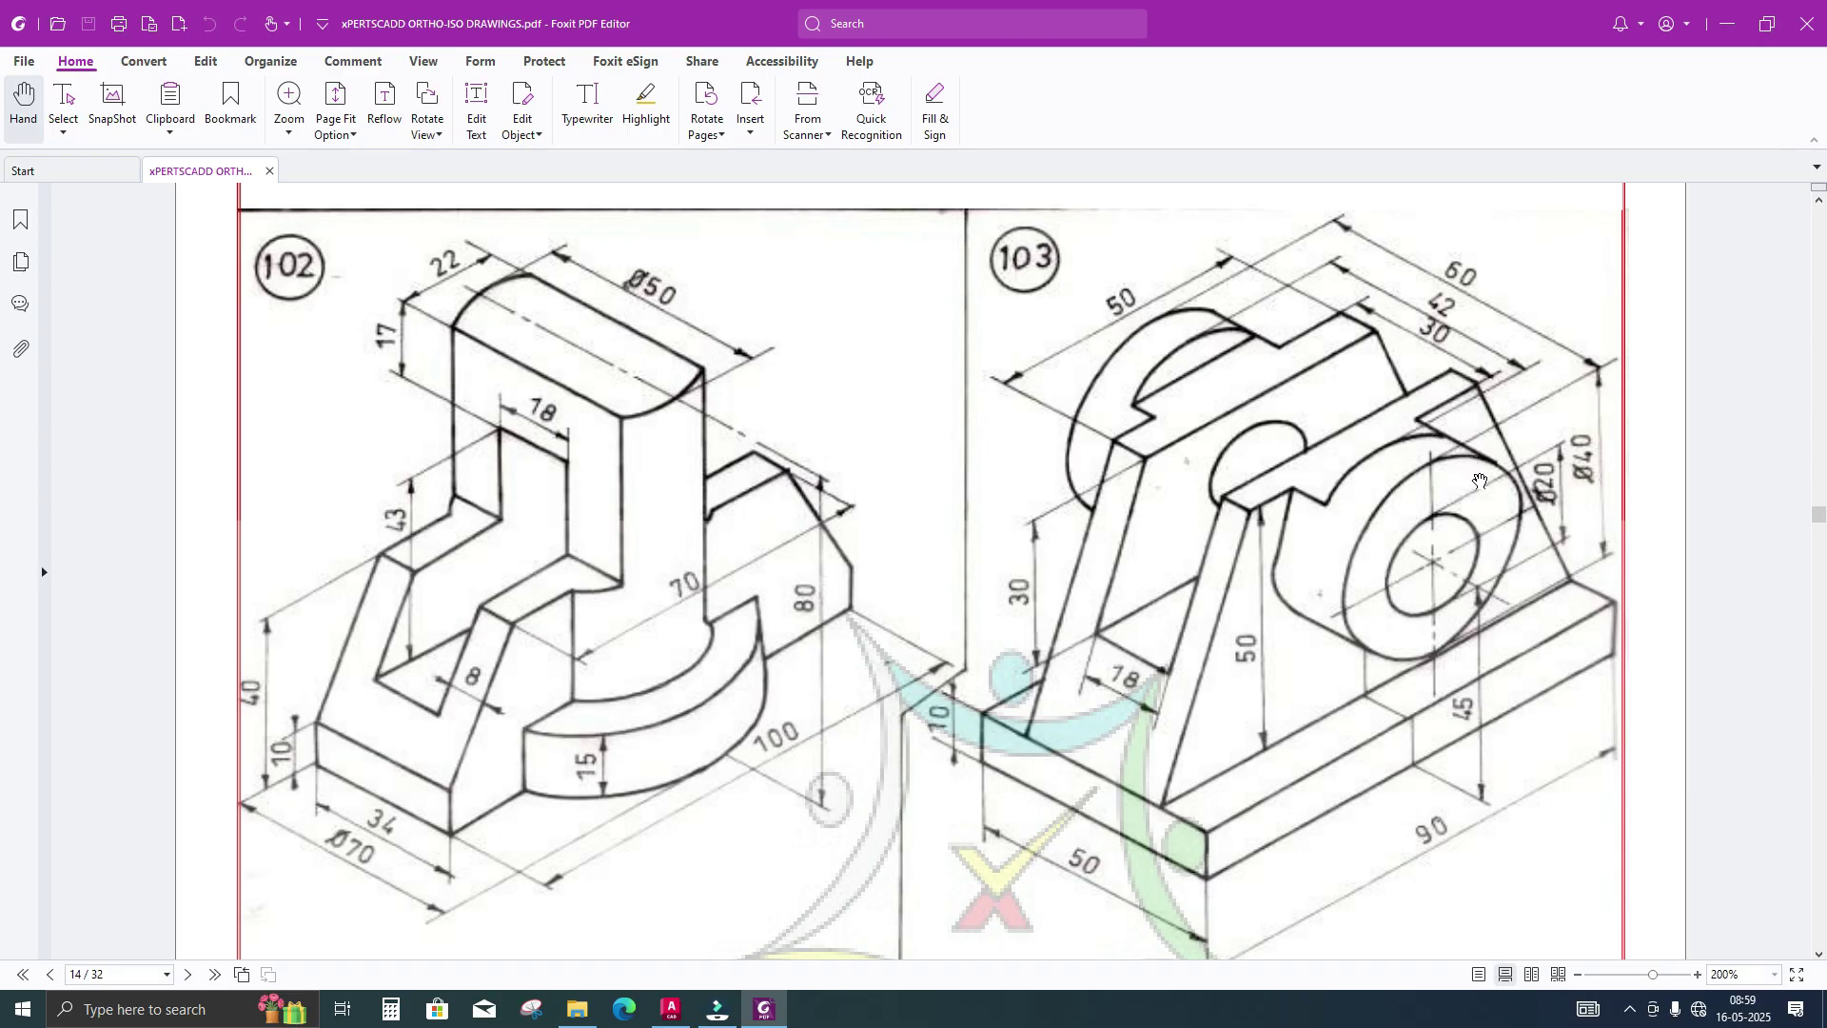
pyautogui.click(761, 1010)
pyautogui.write('t')
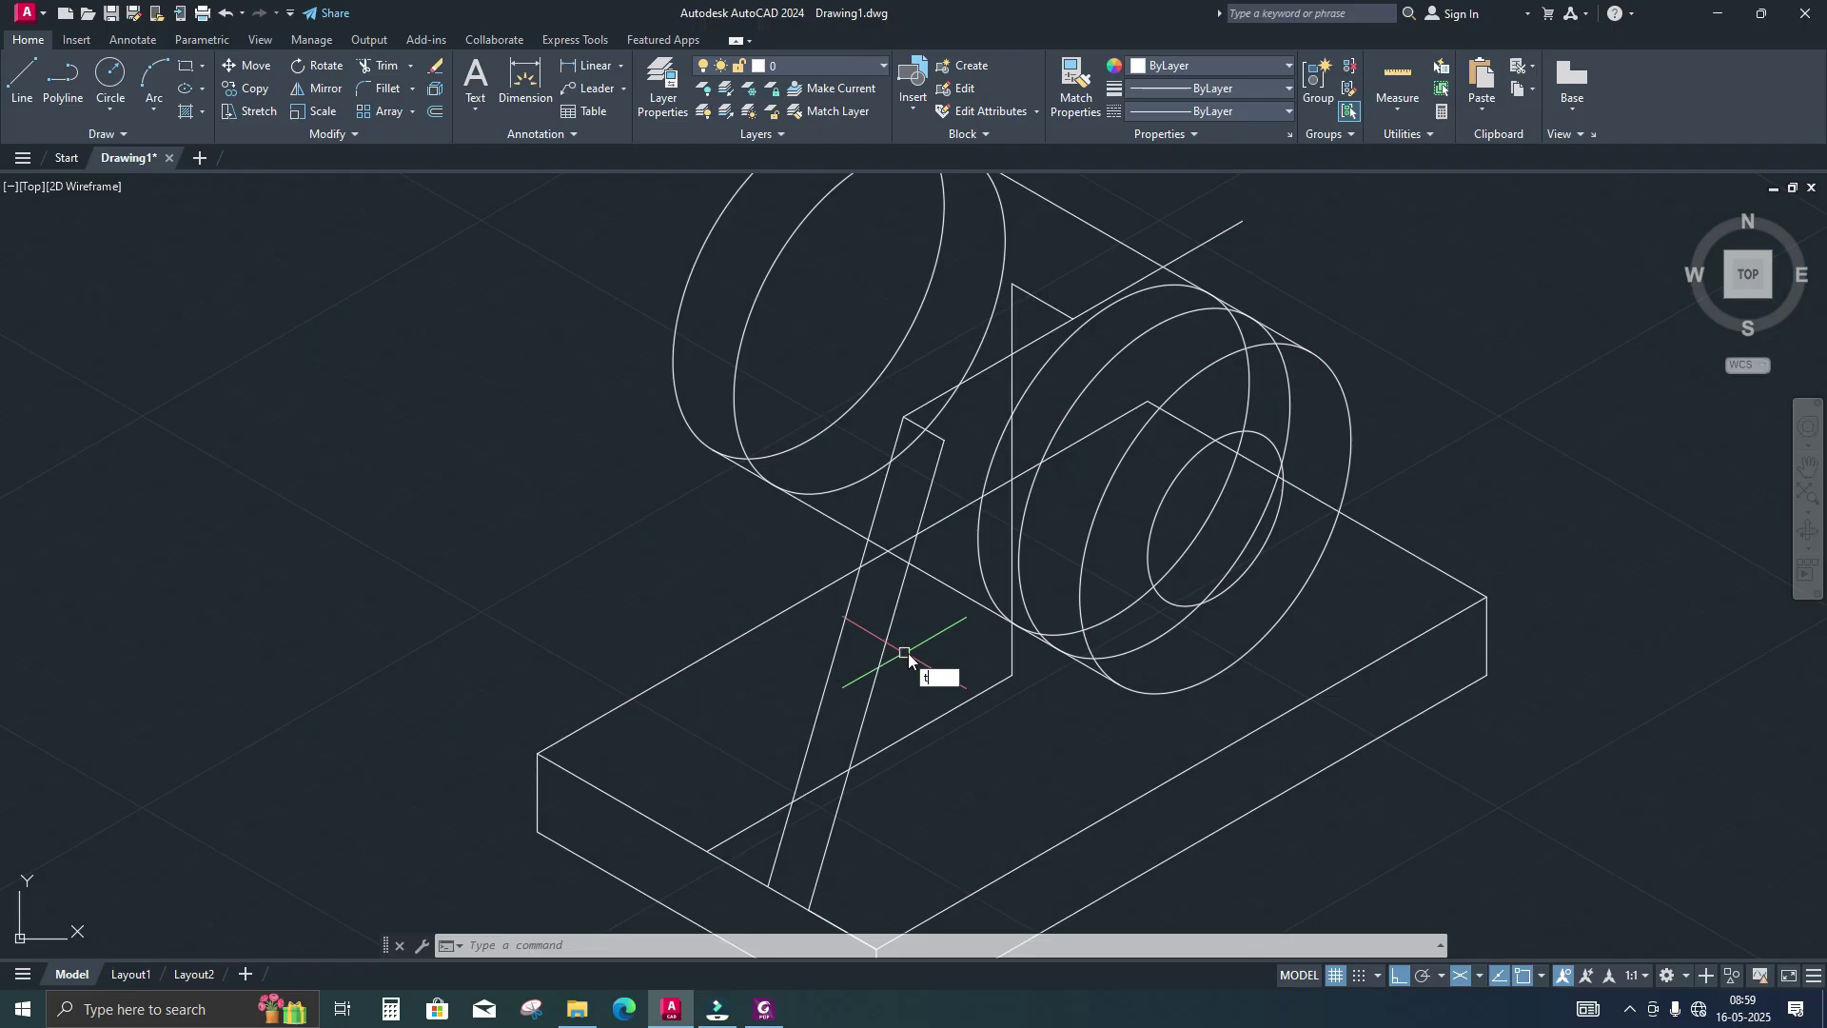
pyautogui.write('r')
pyautogui.press('Return')
pyautogui.scroll(5, 1243, 425)
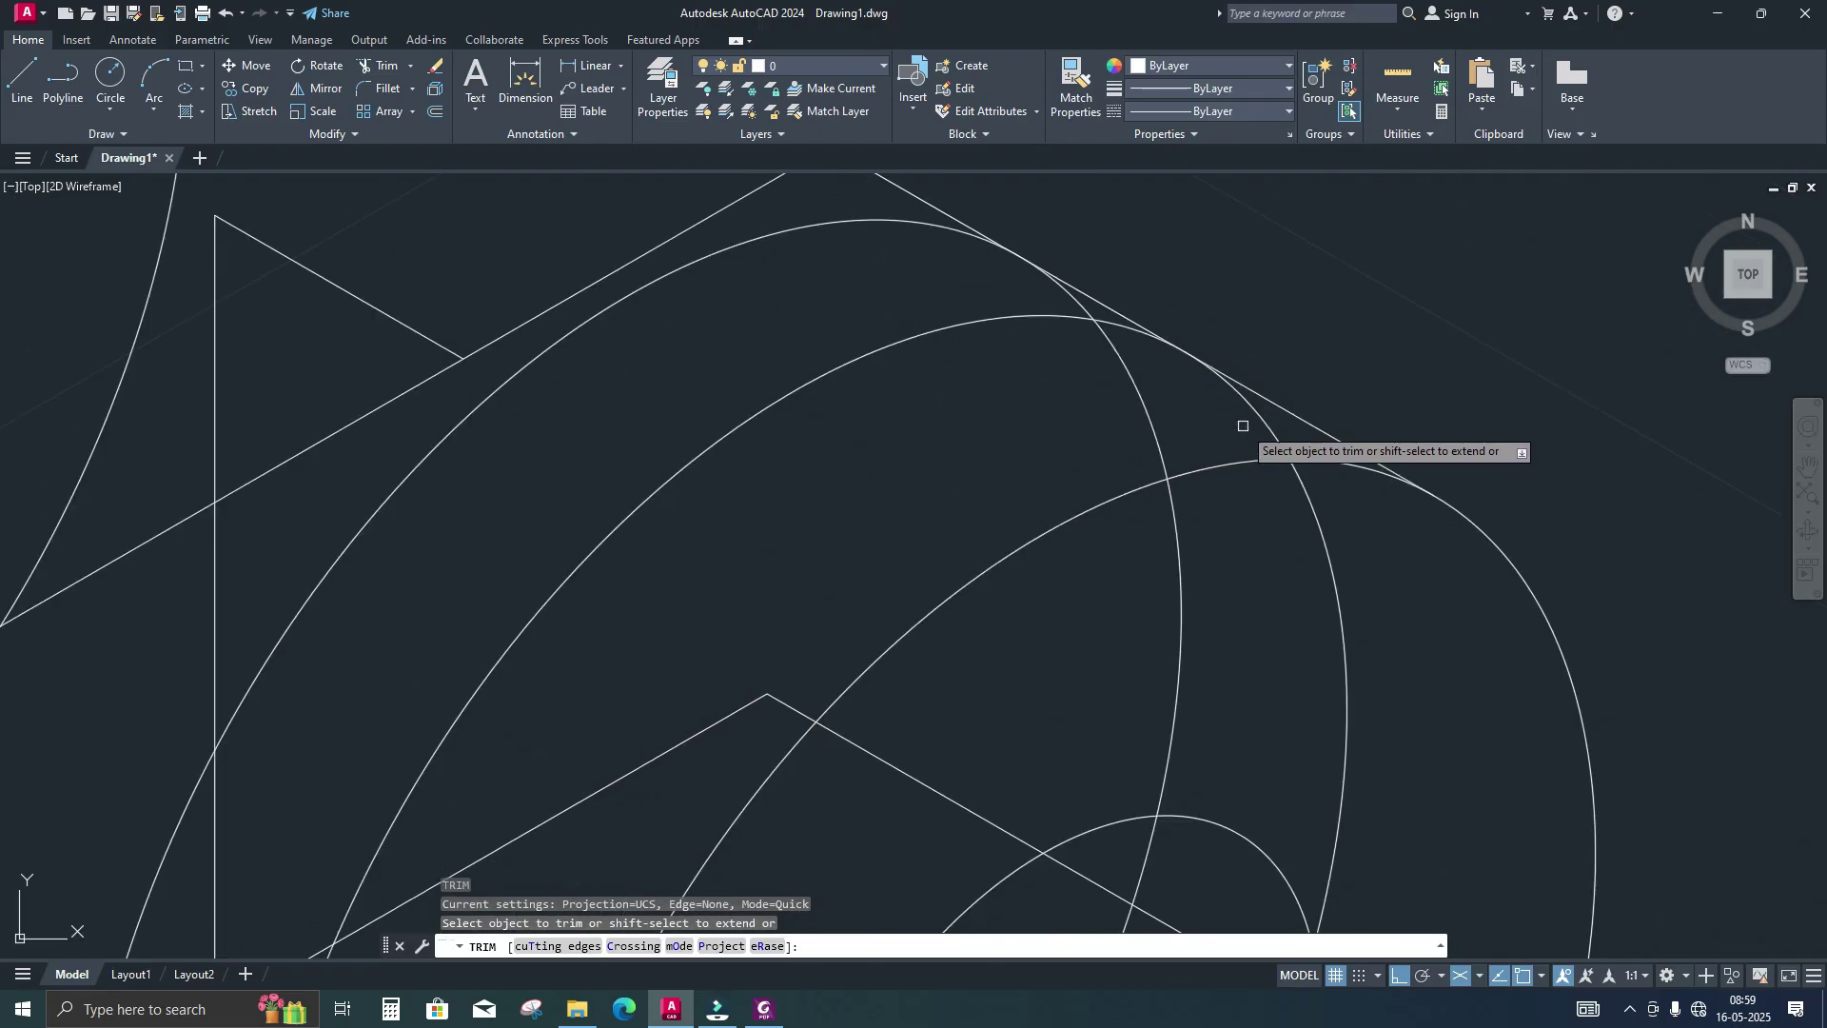
pyautogui.click(1252, 413)
pyautogui.scroll(-3, 1322, 657)
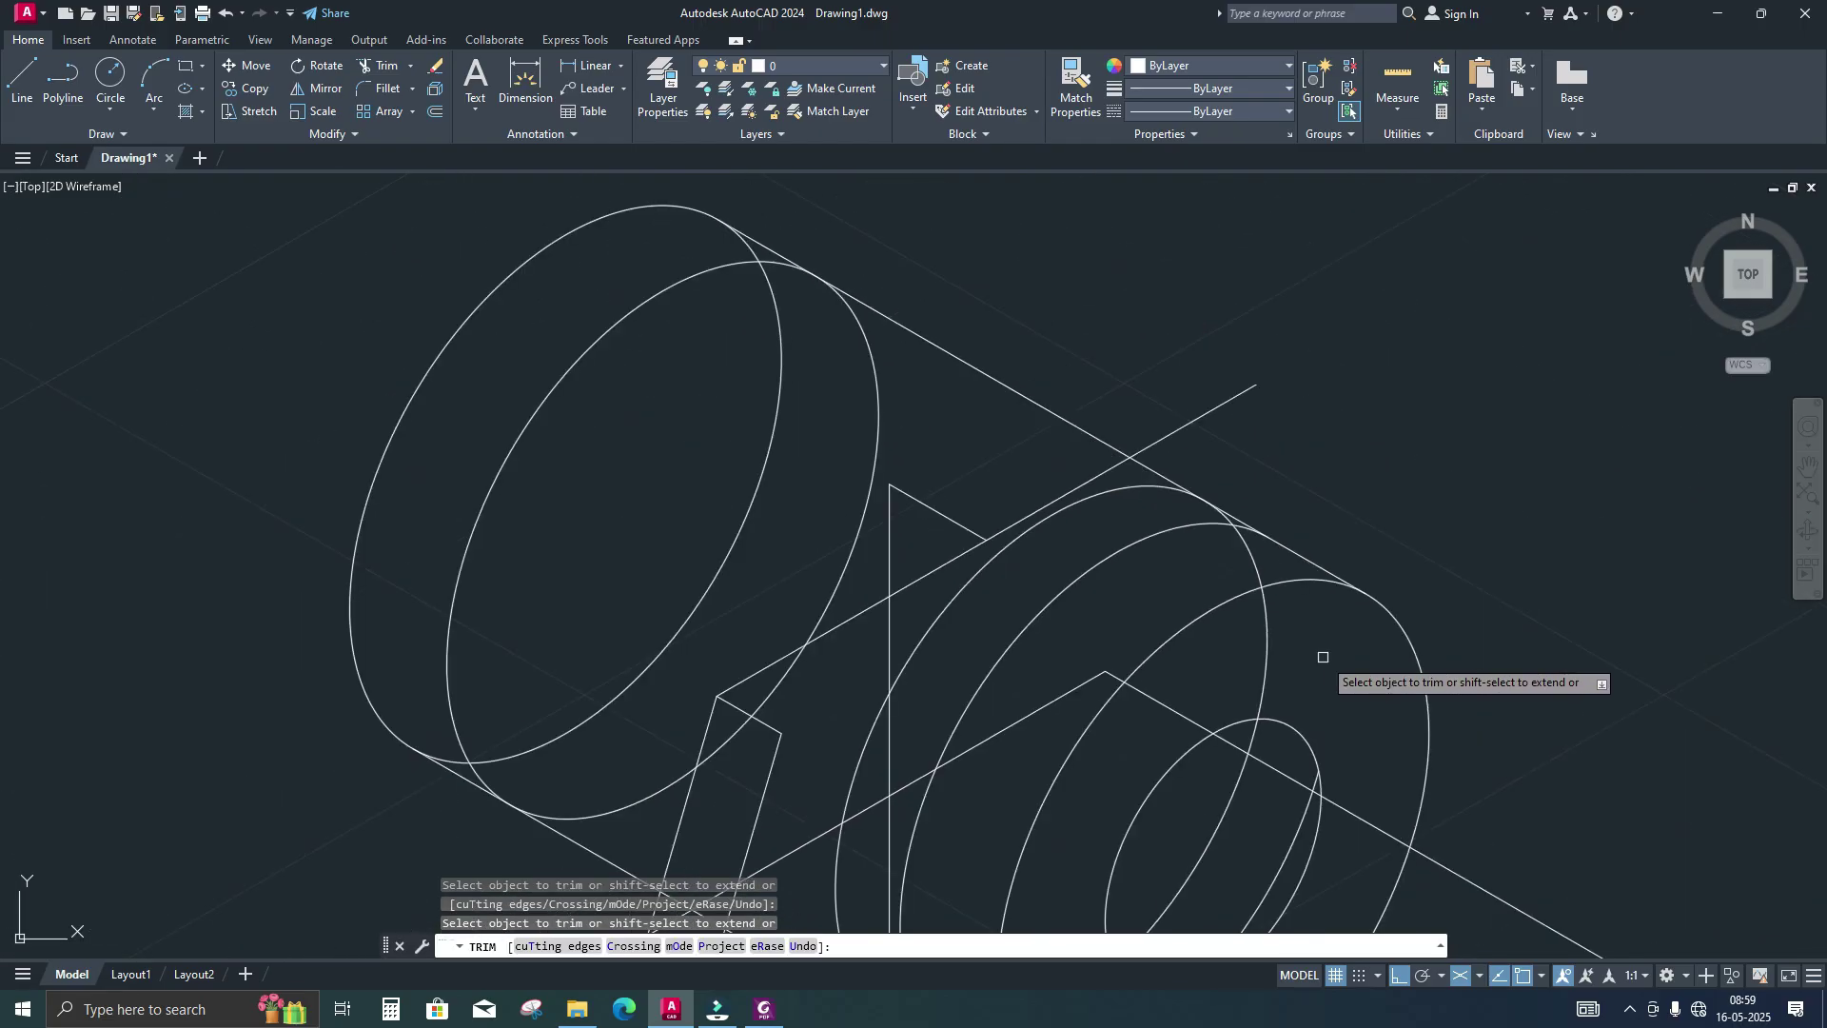
pyautogui.scroll(5, 1310, 652)
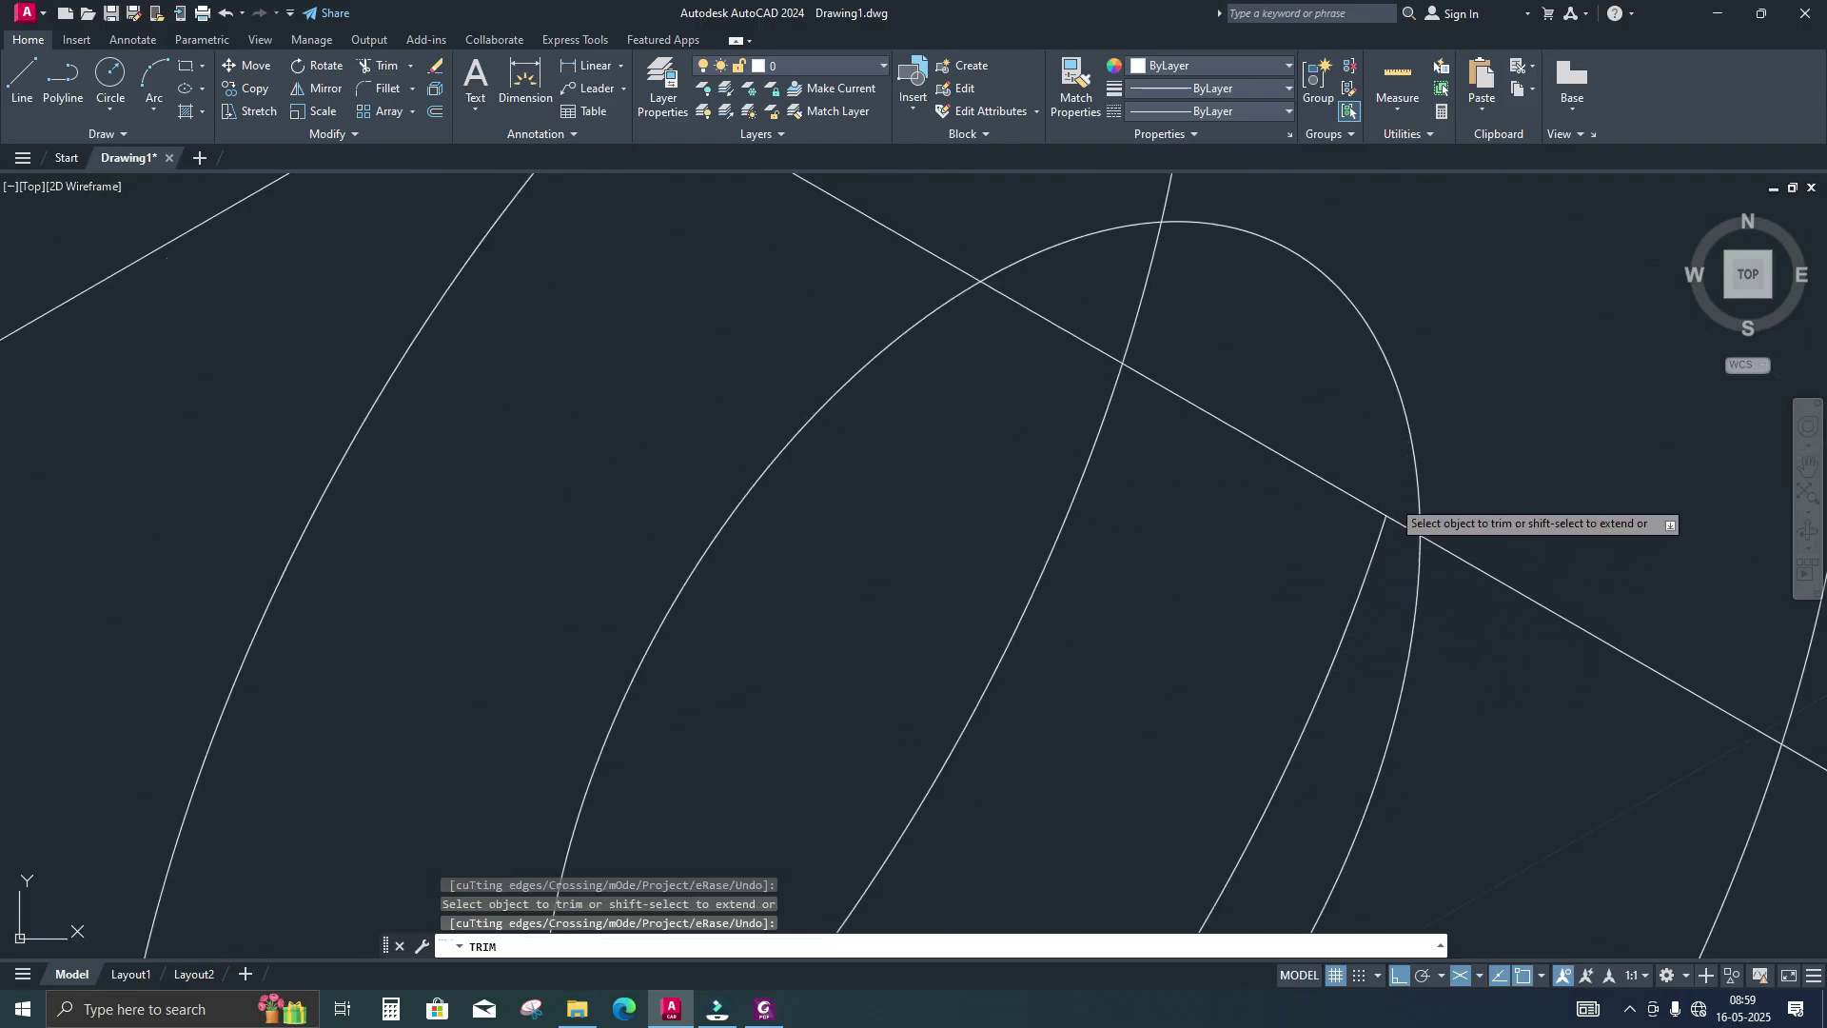
pyautogui.scroll(-5, 1361, 596)
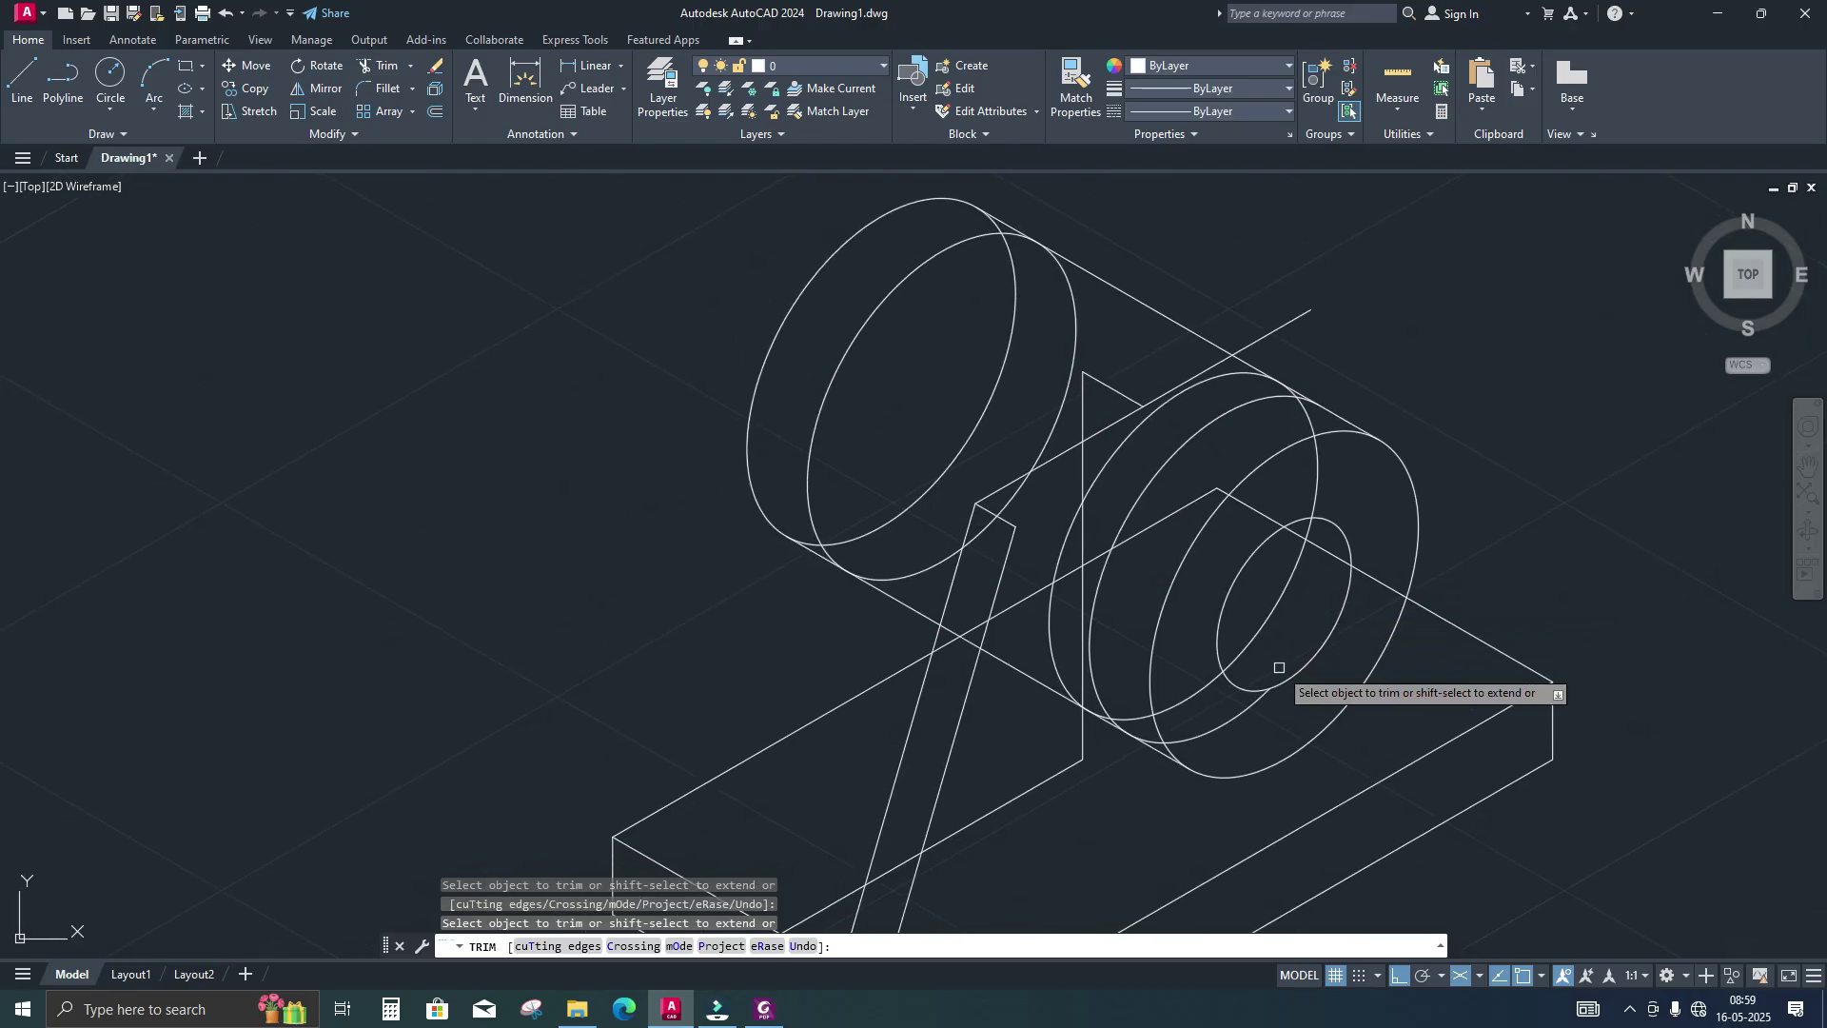
pyautogui.scroll(5, 1194, 718)
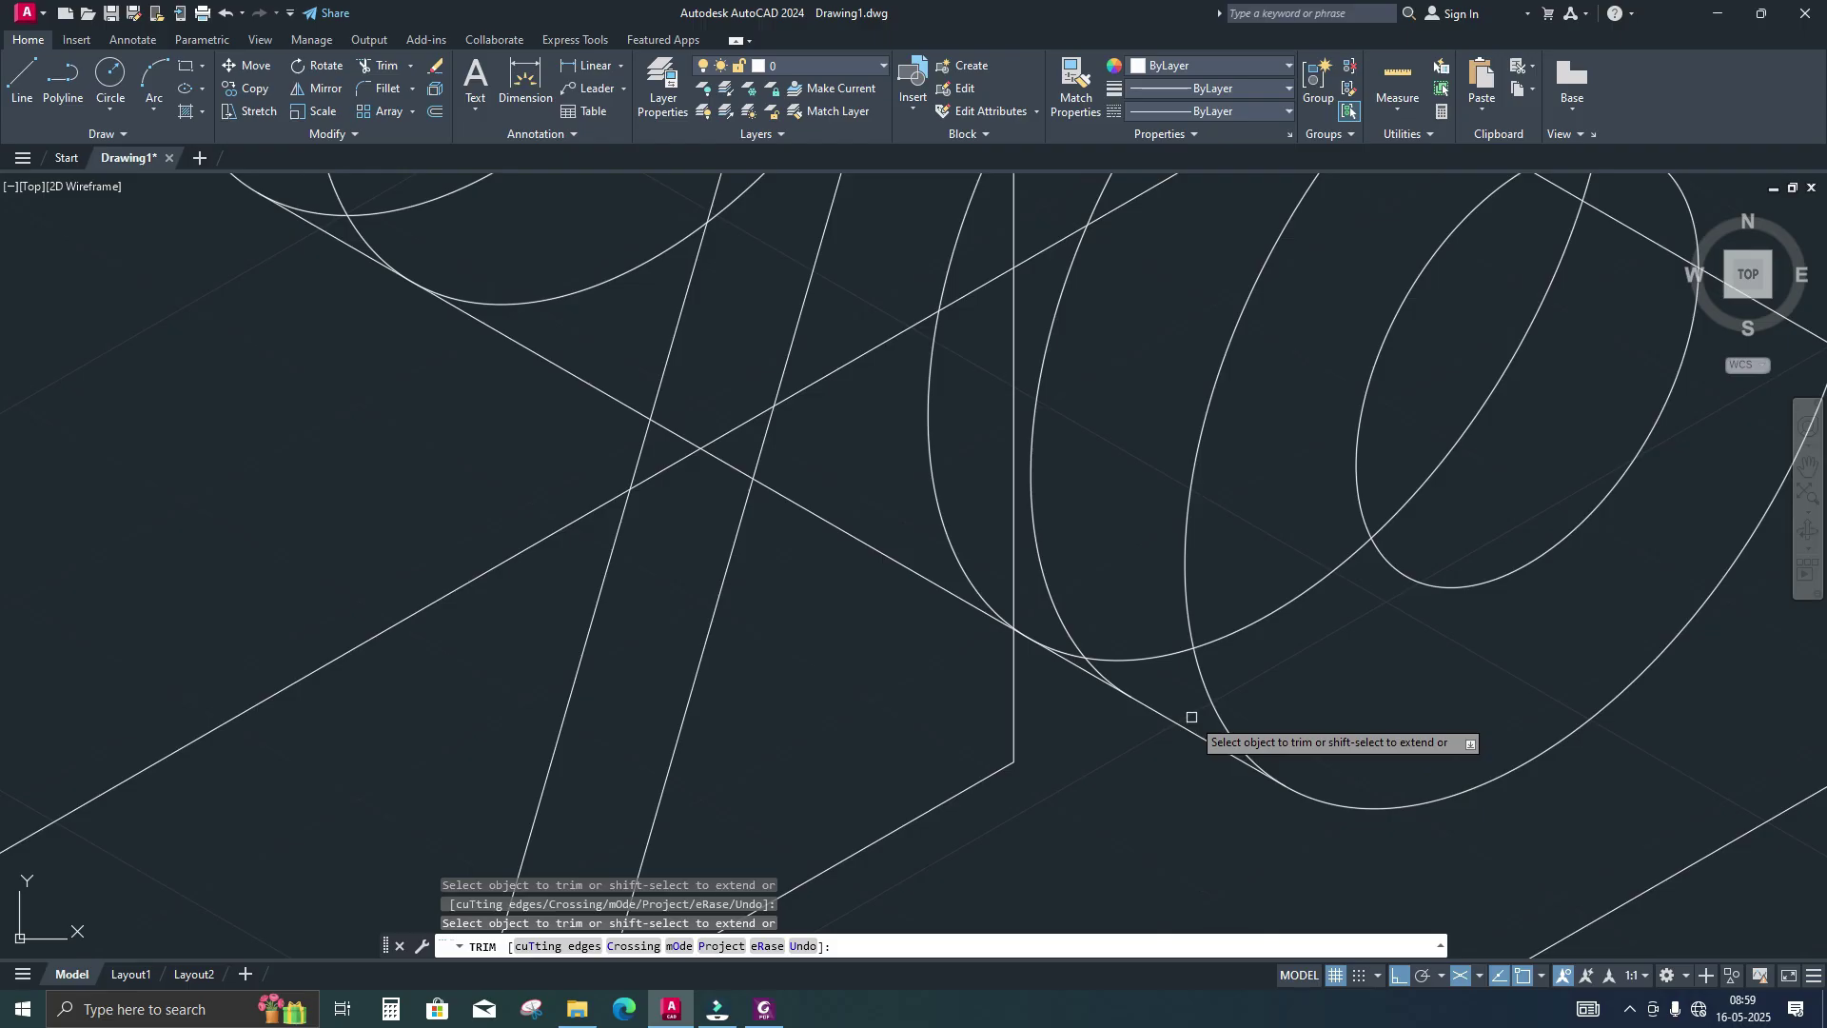
pyautogui.scroll(-5, 1191, 717)
pyautogui.scroll(4, 1130, 844)
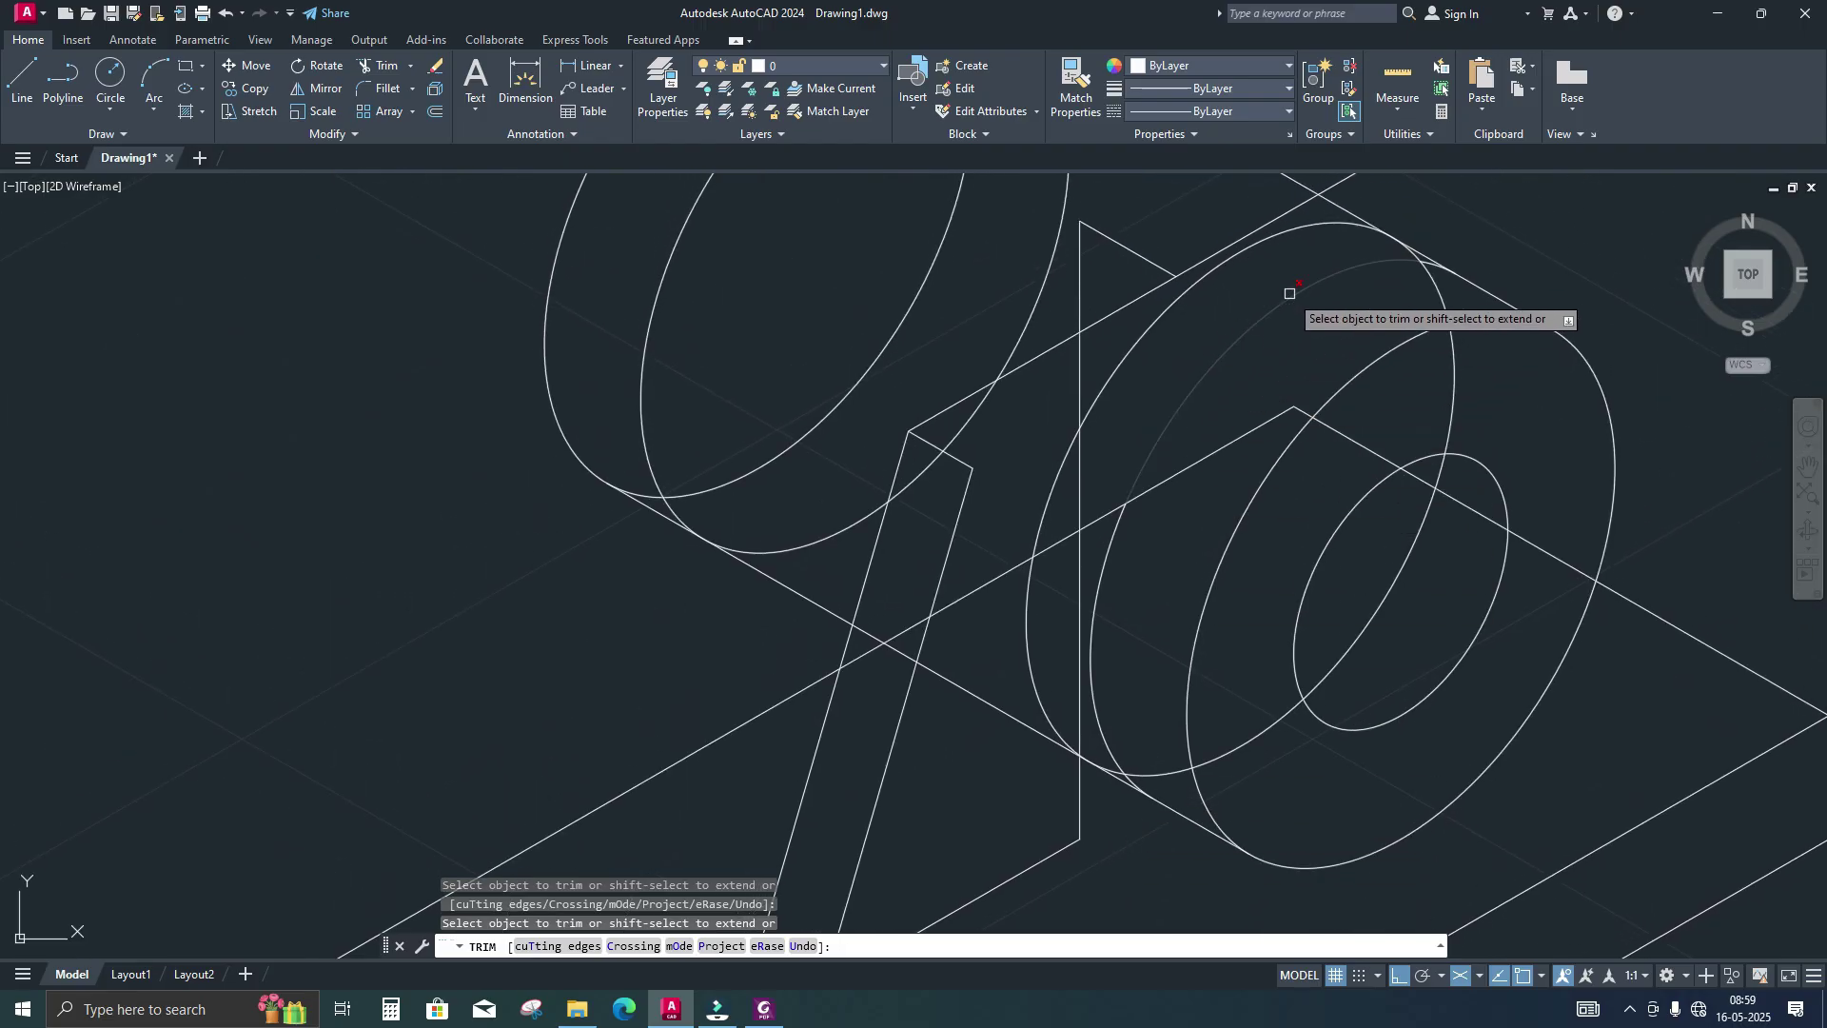
pyautogui.scroll(-4, 1266, 437)
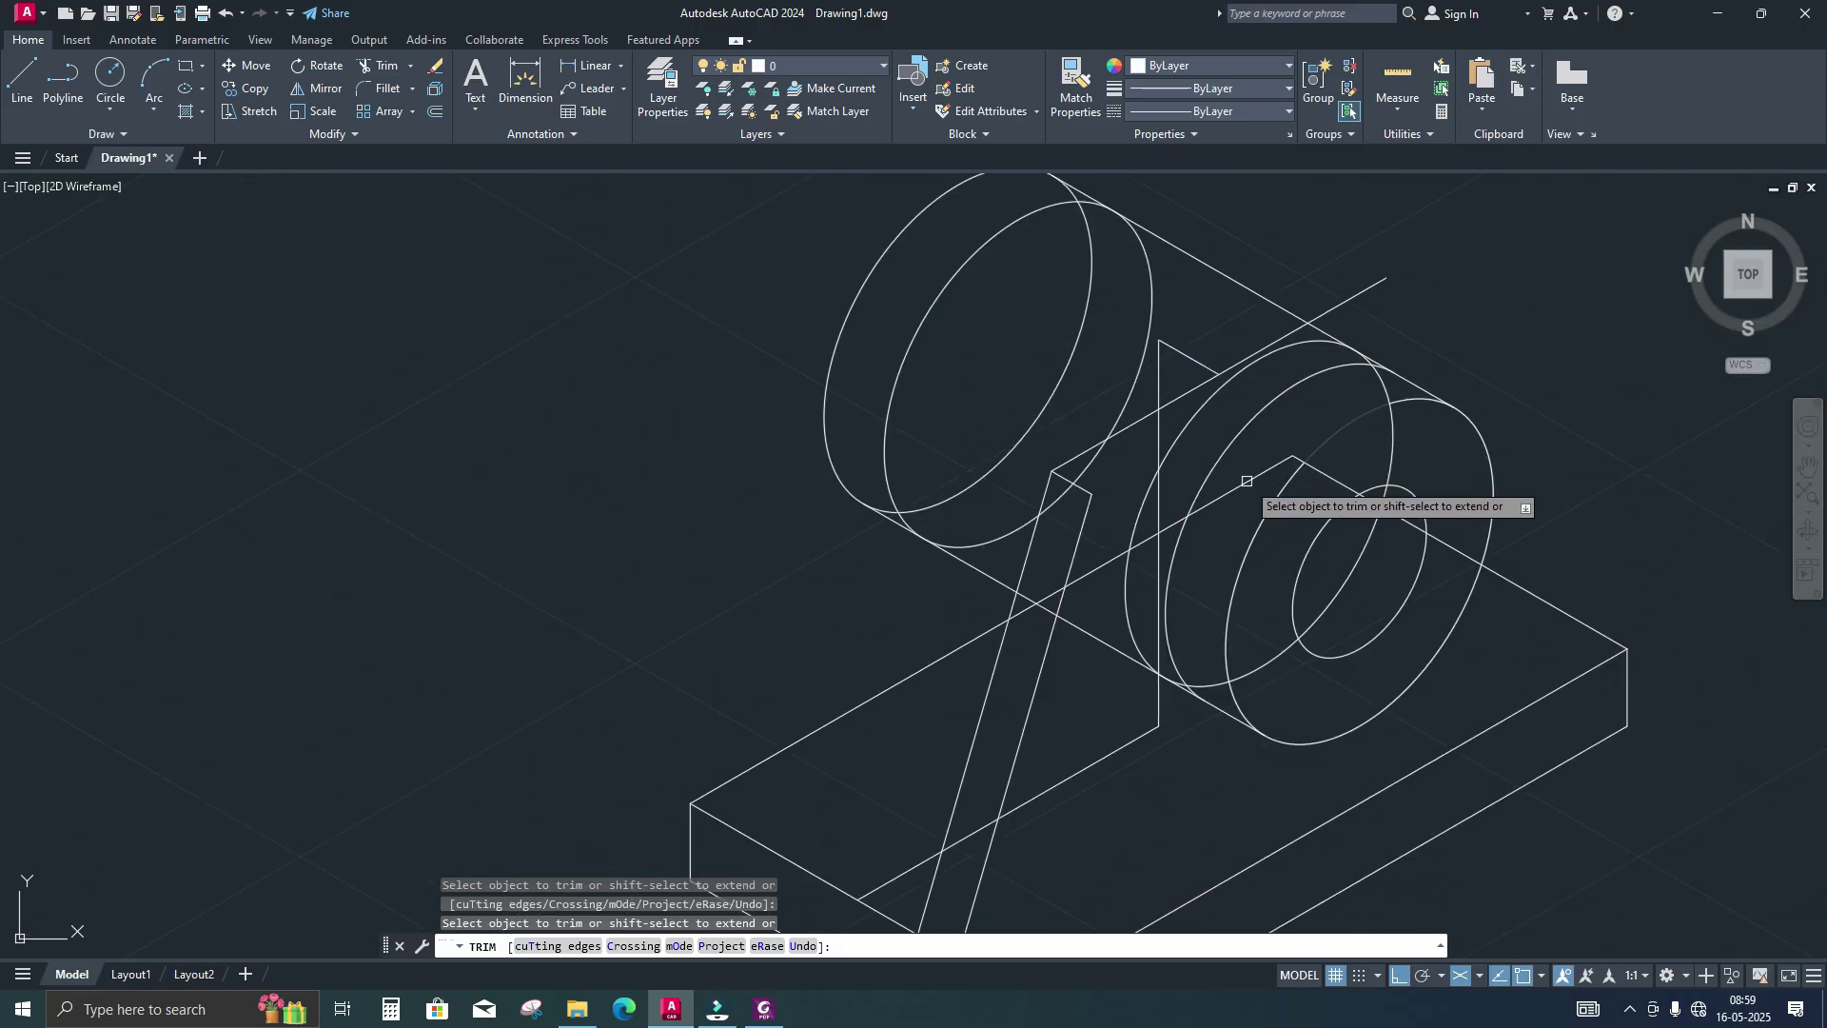
# Recheck drawing 103 in the PDF, and trim the hidden arc of the rear boss's outermost ellipse behind its neighbouring ellipse
pyautogui.click(767, 1011)
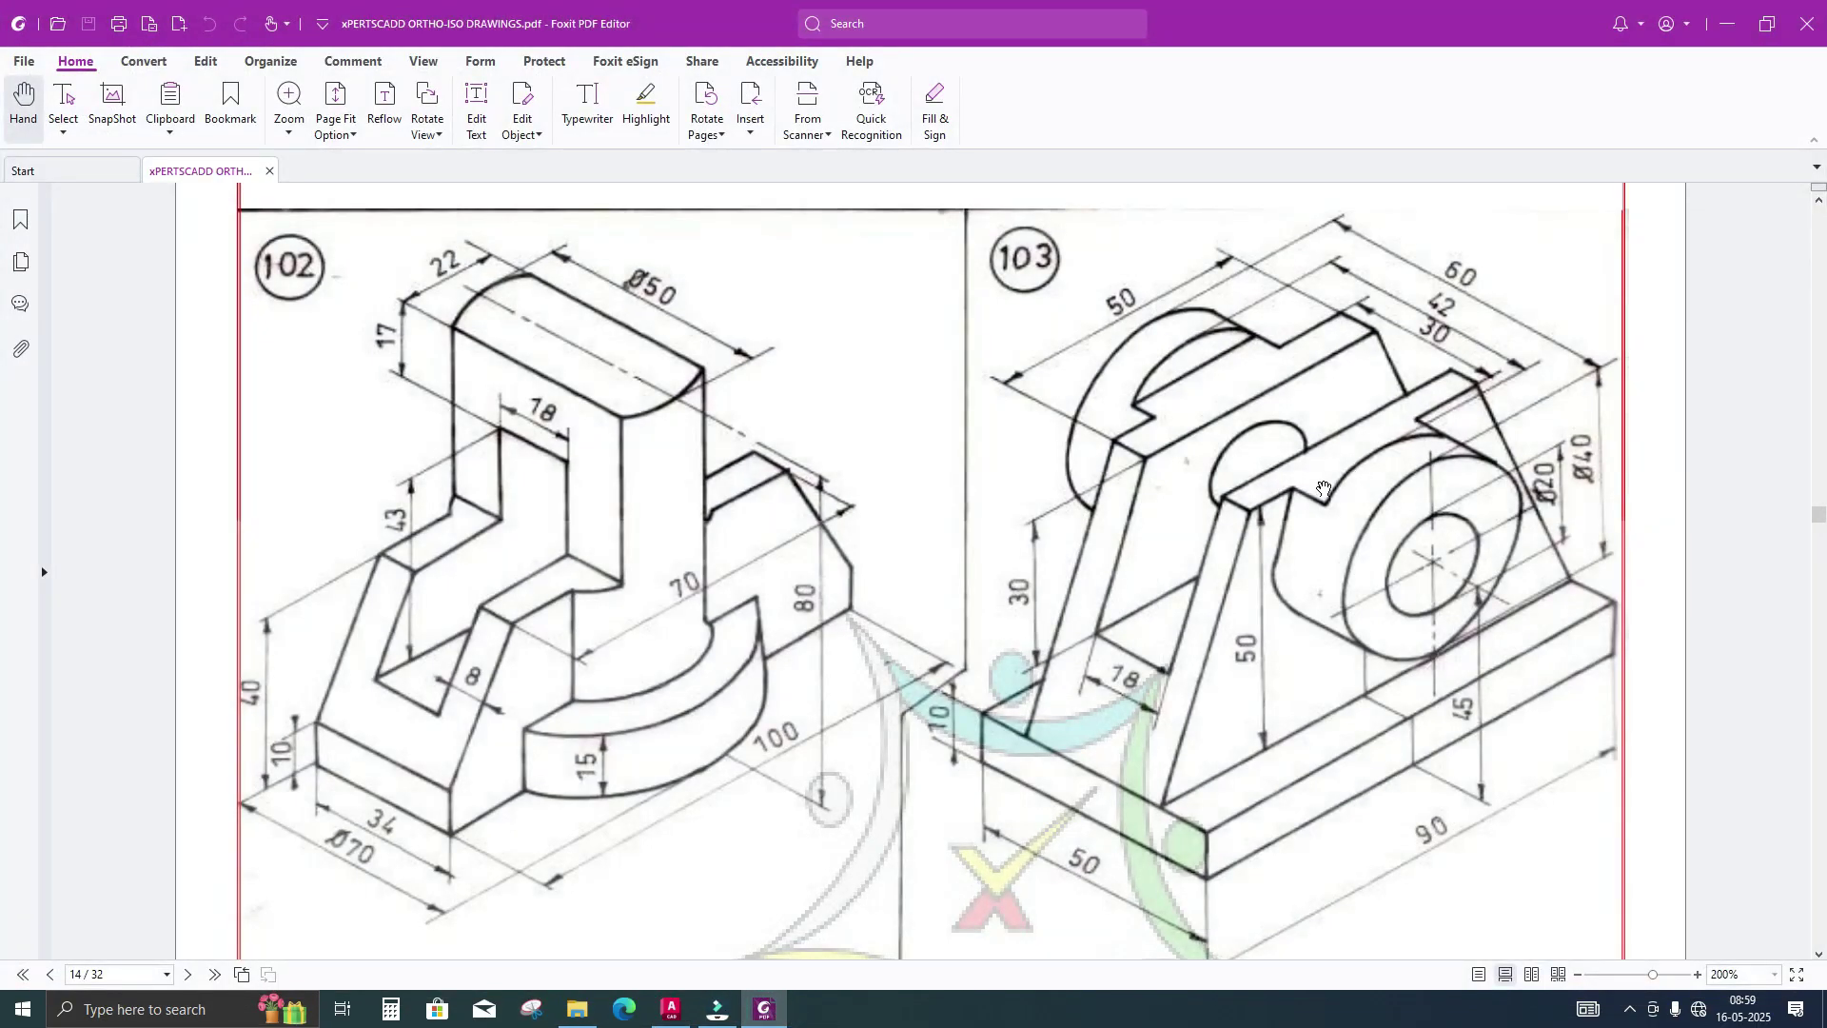
pyautogui.click(767, 1009)
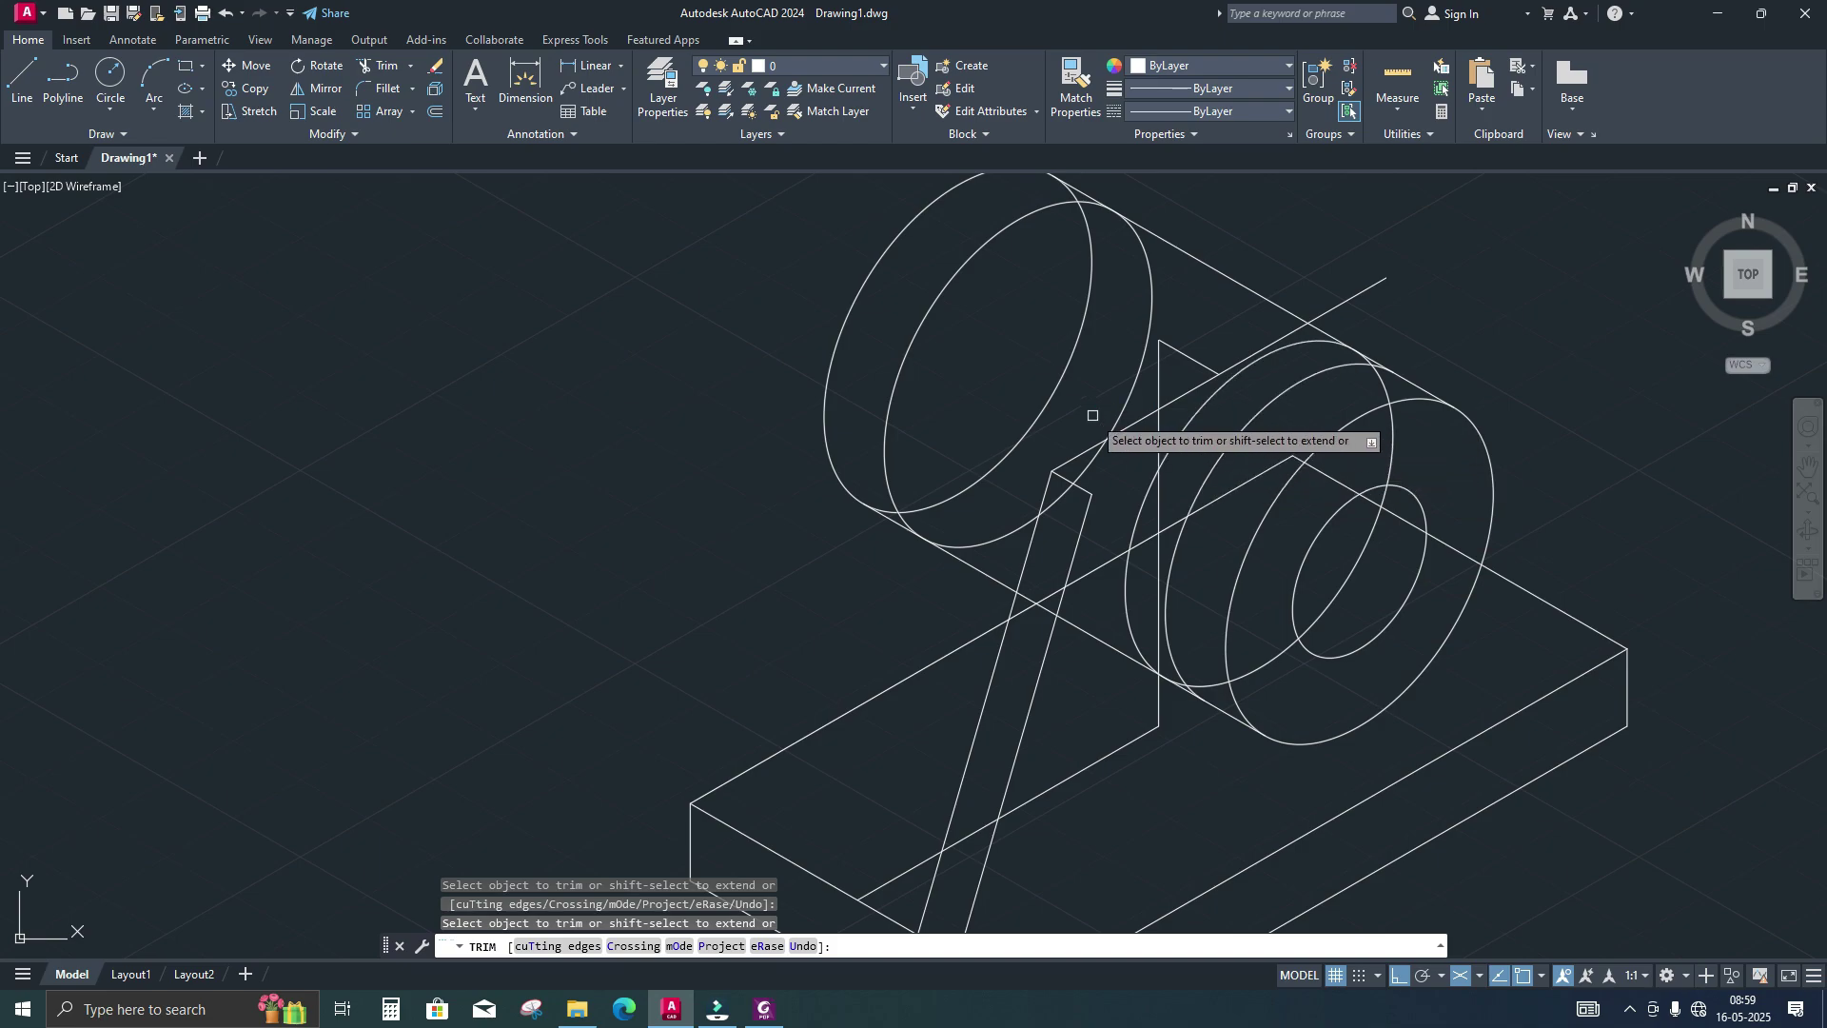
pyautogui.moveTo(1092, 415); pyautogui.dragTo(1134, 505, button='middle')
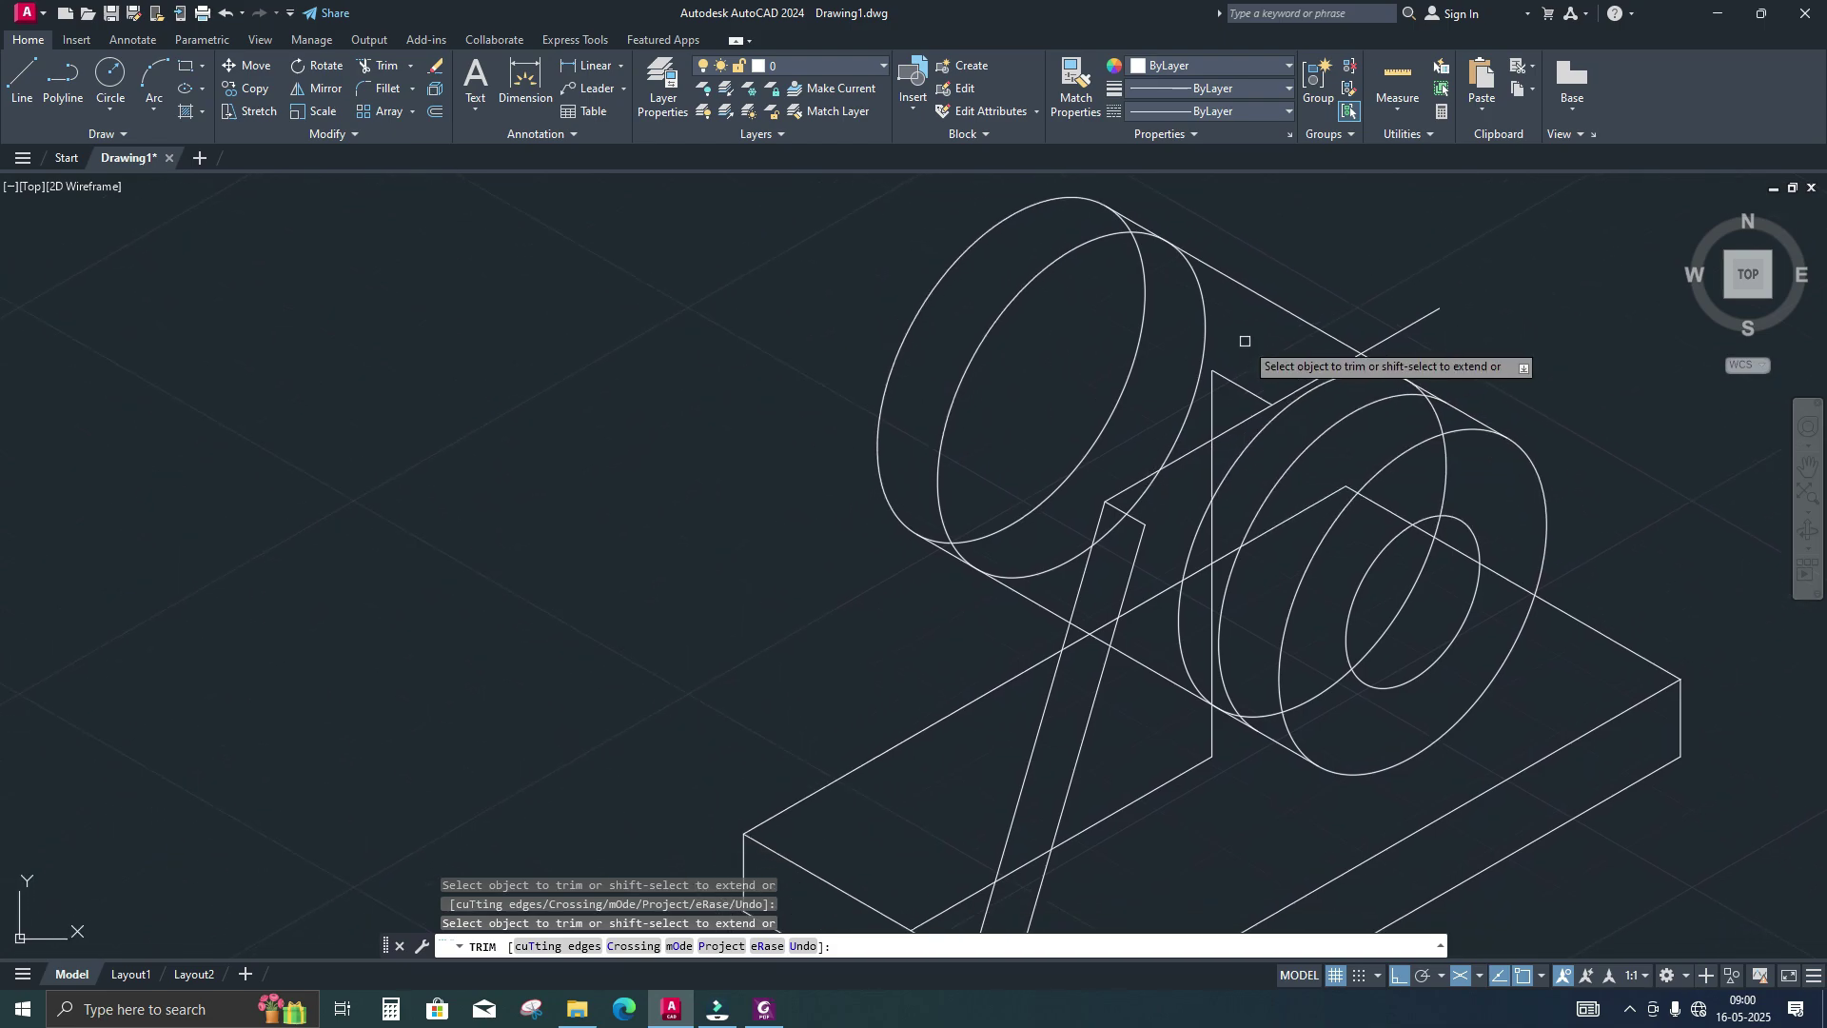
pyautogui.moveTo(1133, 255); pyautogui.dragTo(1162, 280)
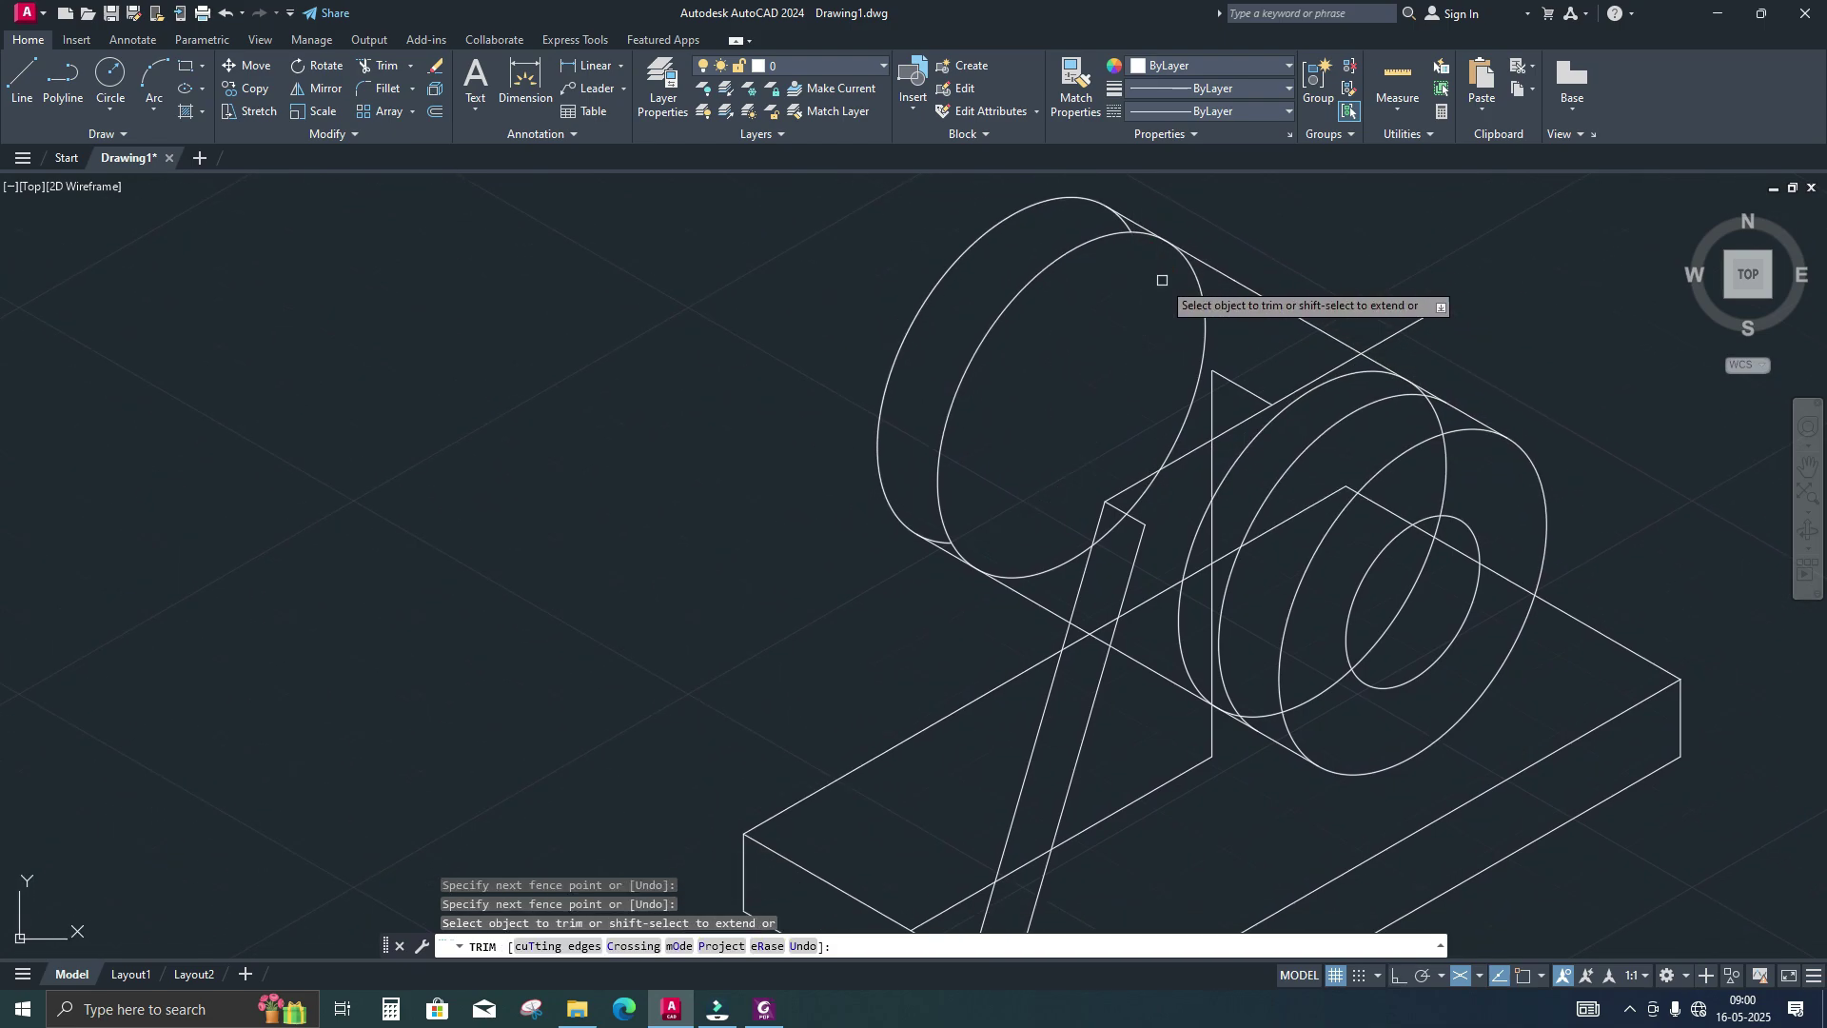
pyautogui.scroll(5, 1138, 238)
pyautogui.scroll(-3, 1094, 323)
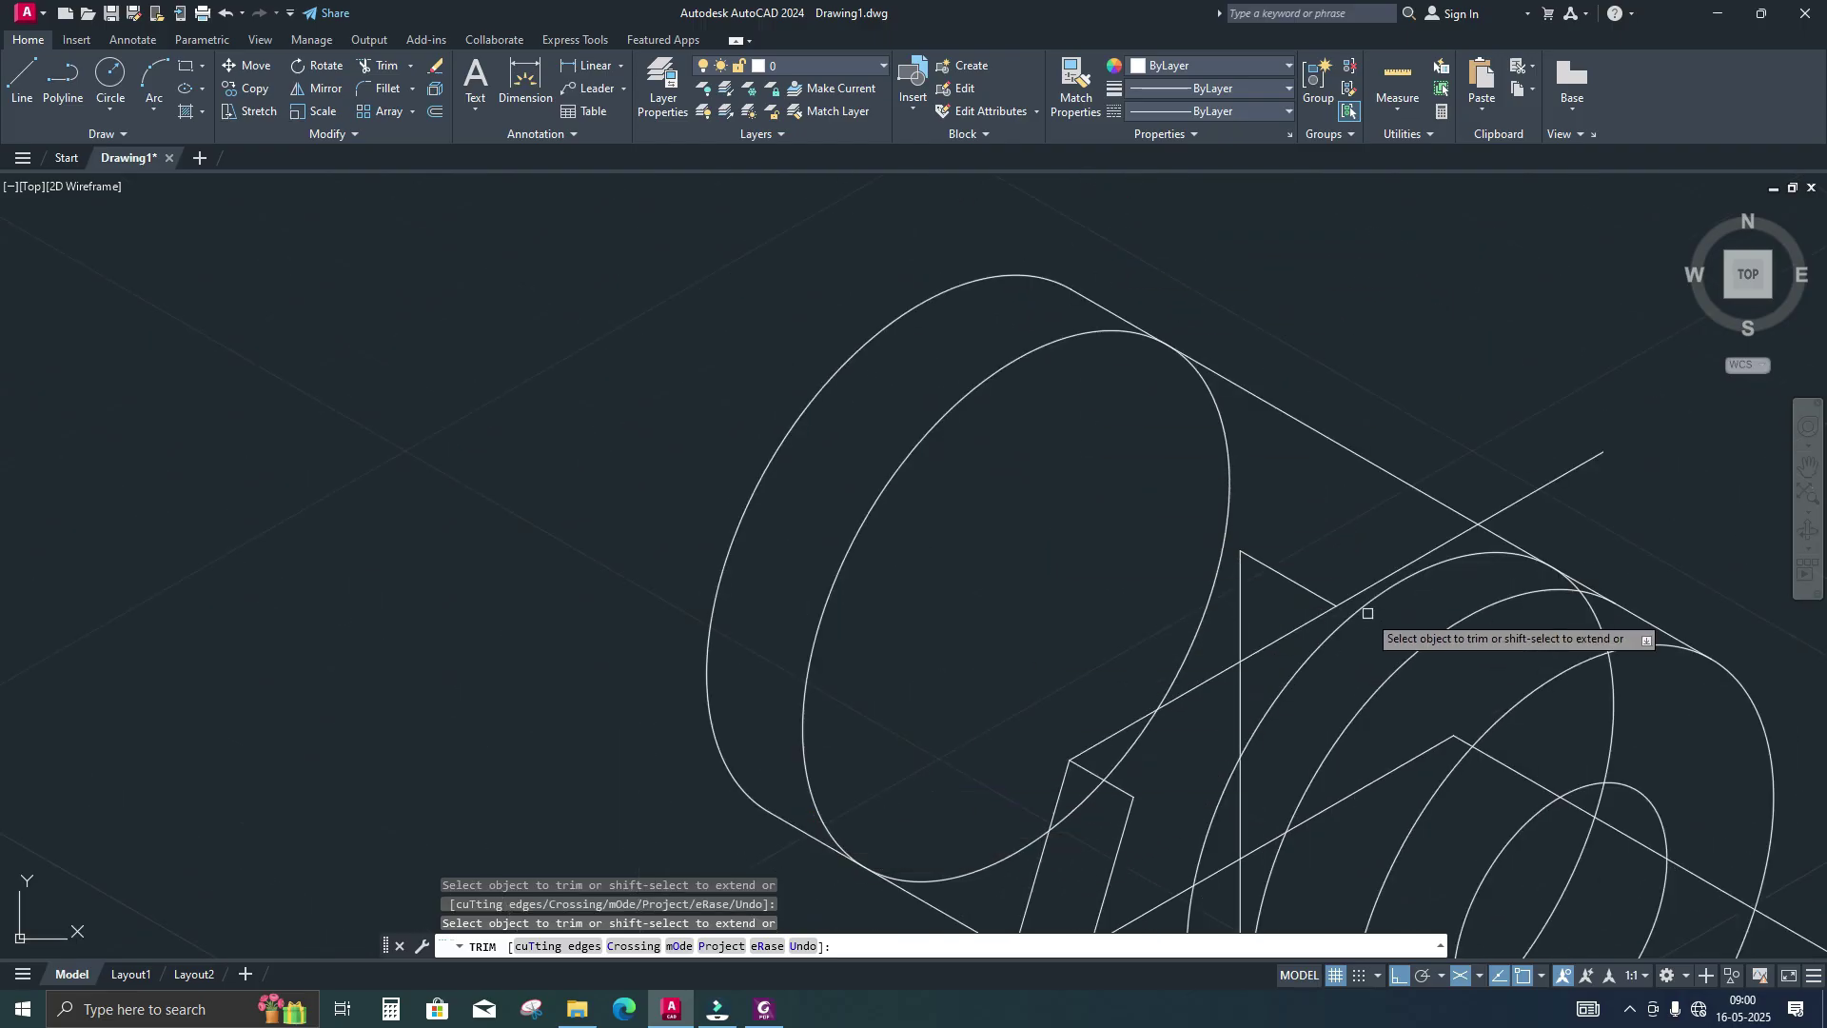
# Trim the front boss's rearmost ellipse where it crosses the front face and the Ø20 hole
pyautogui.scroll(-2, 1313, 510)
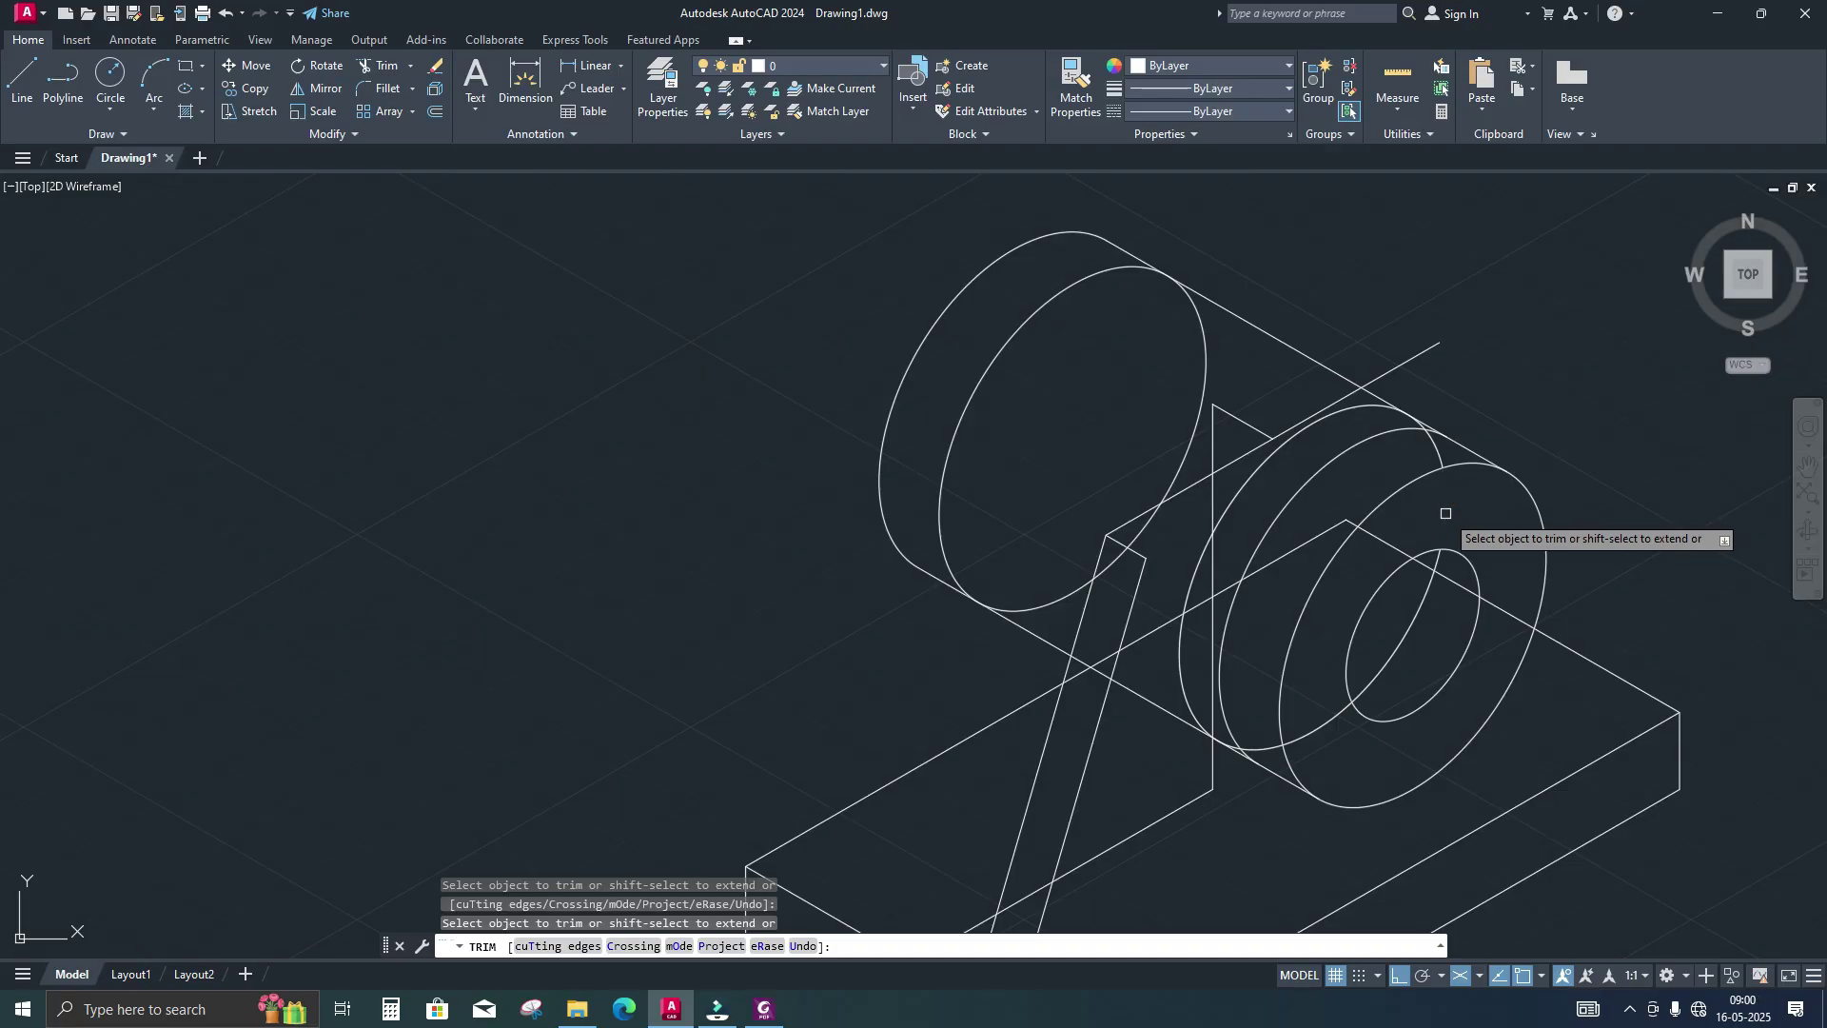
pyautogui.scroll(2, 1443, 566)
pyautogui.click(1414, 602)
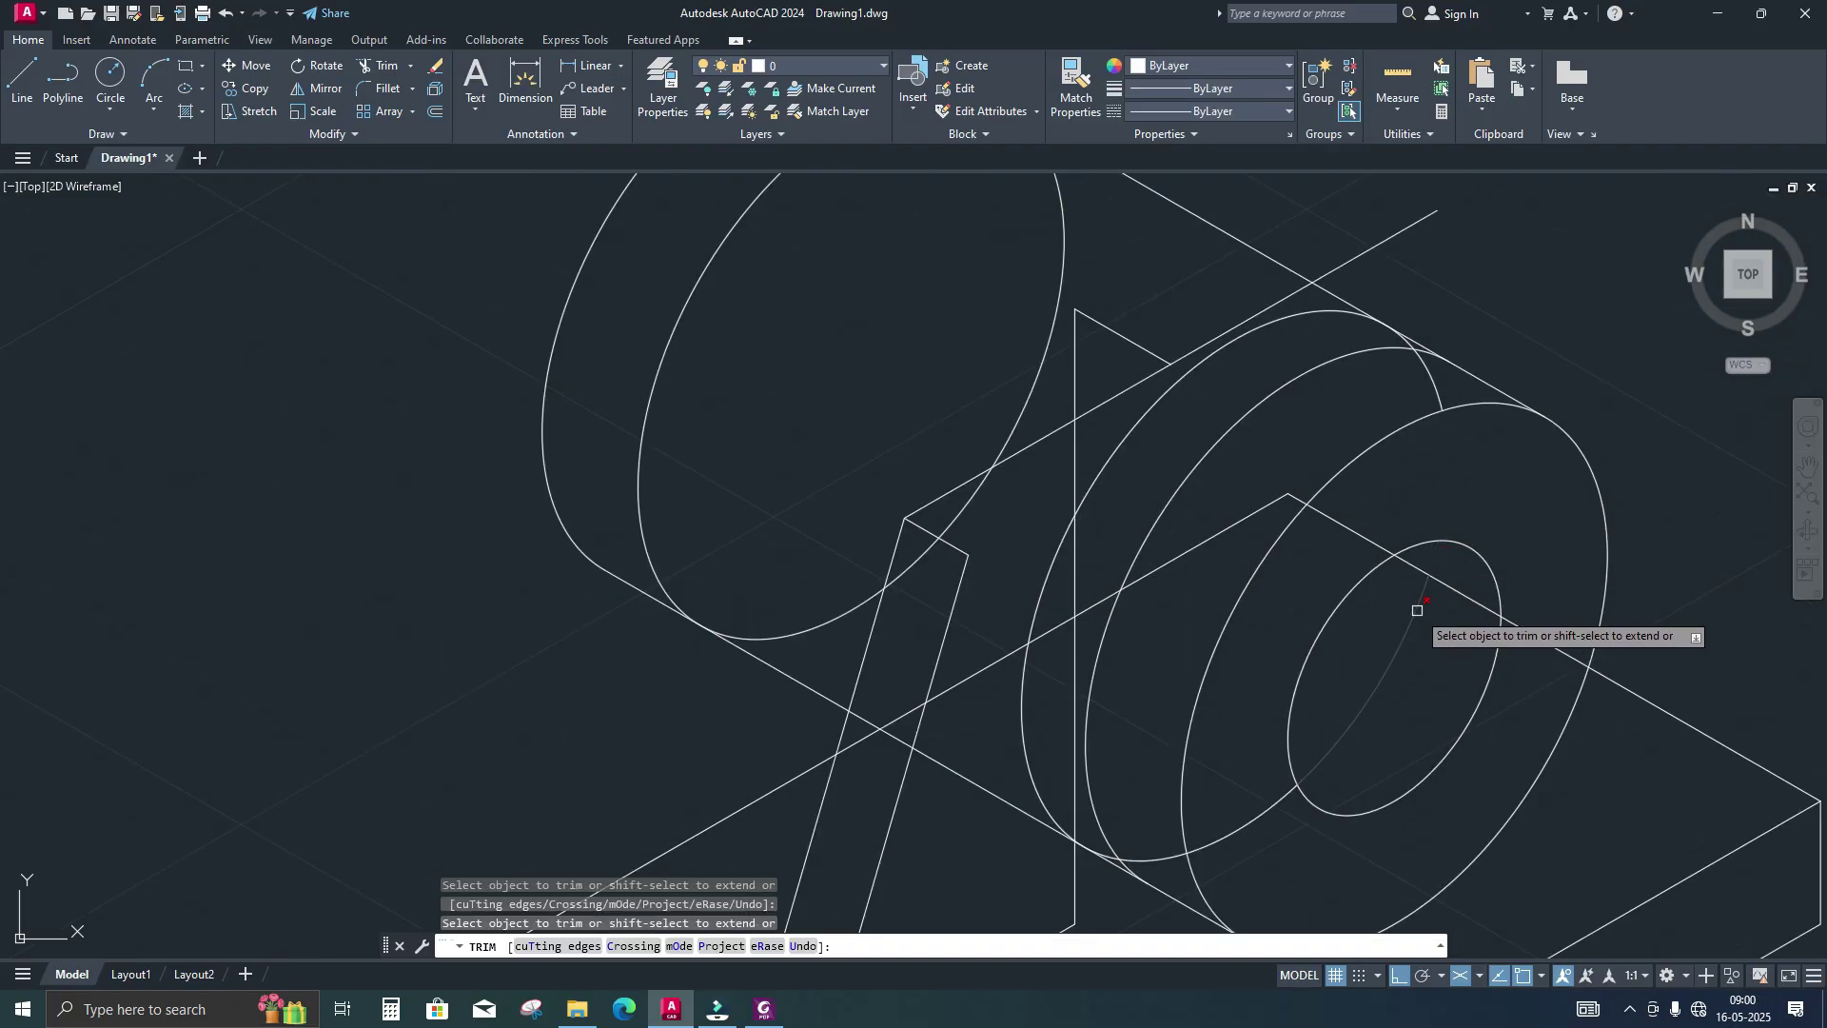
# Trim the base top face's two back edges where they pass behind the front boss and between the bosses
pyautogui.click(1371, 541)
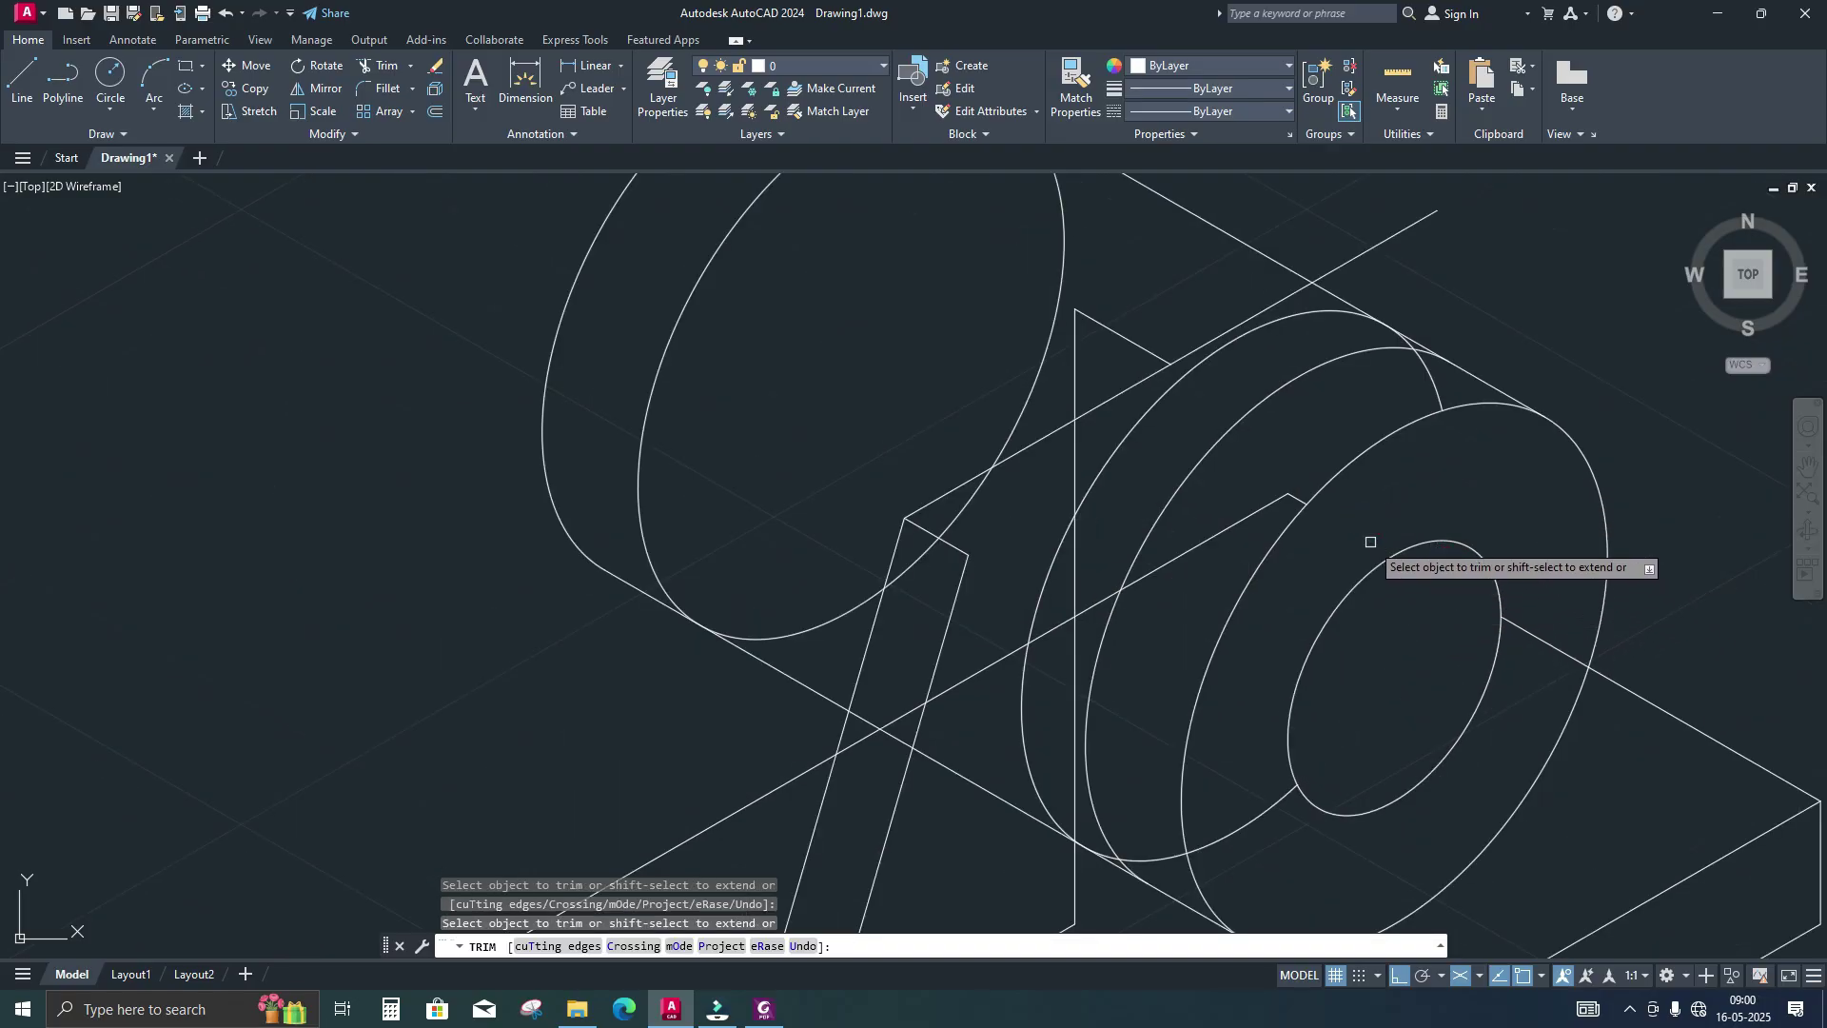
pyautogui.click(1284, 500)
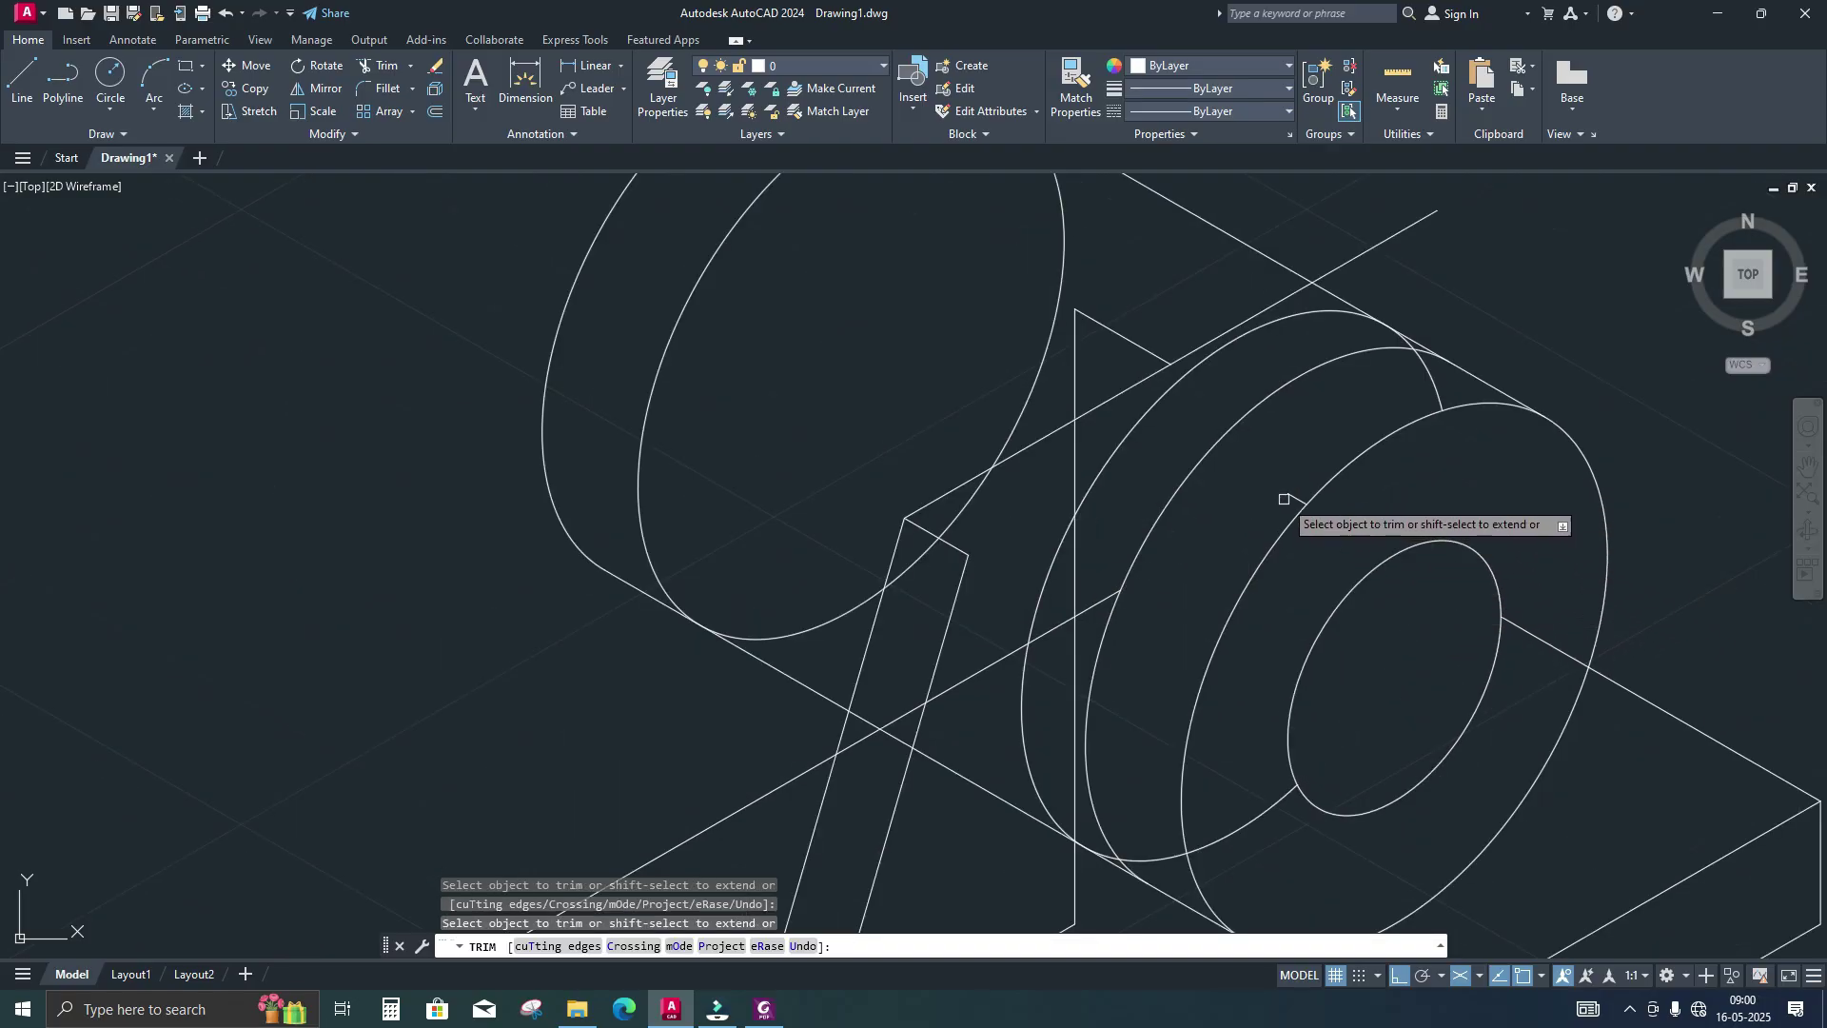
pyautogui.click(1071, 625)
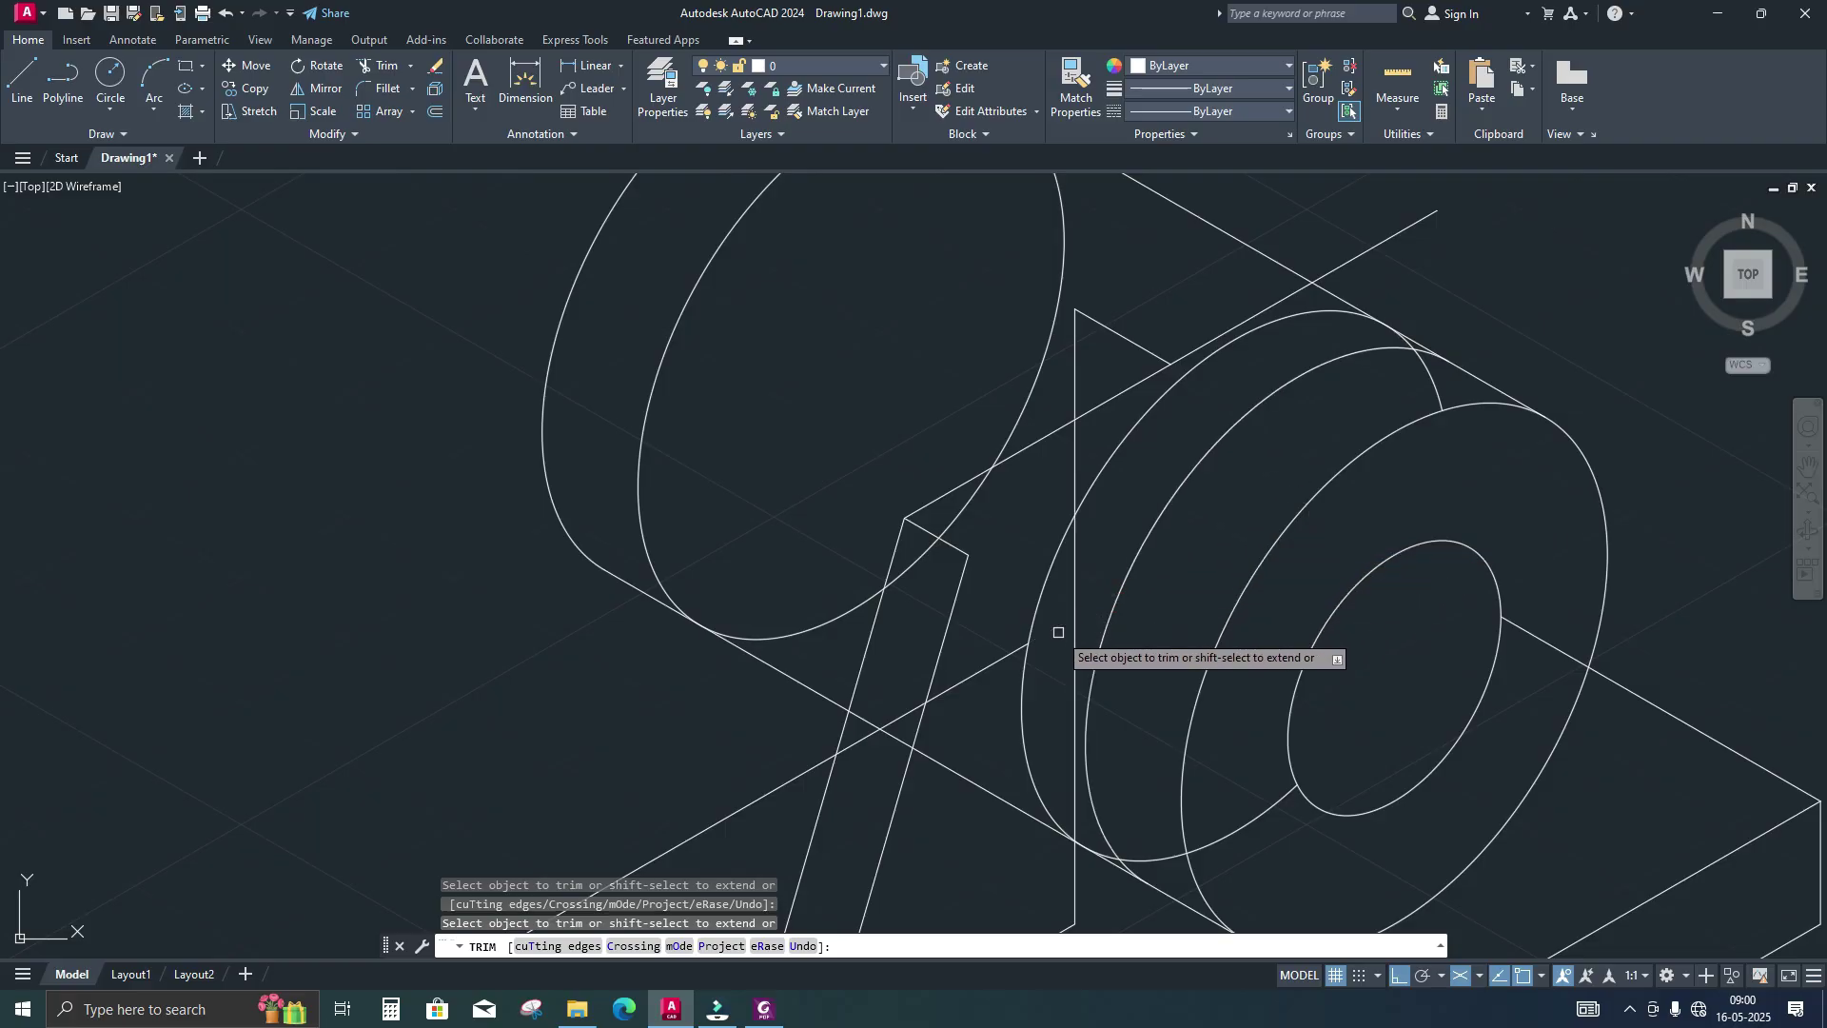
pyautogui.click(895, 724)
pyautogui.click(1524, 631)
pyautogui.moveTo(1343, 703); pyautogui.dragTo(1420, 599, button='middle')
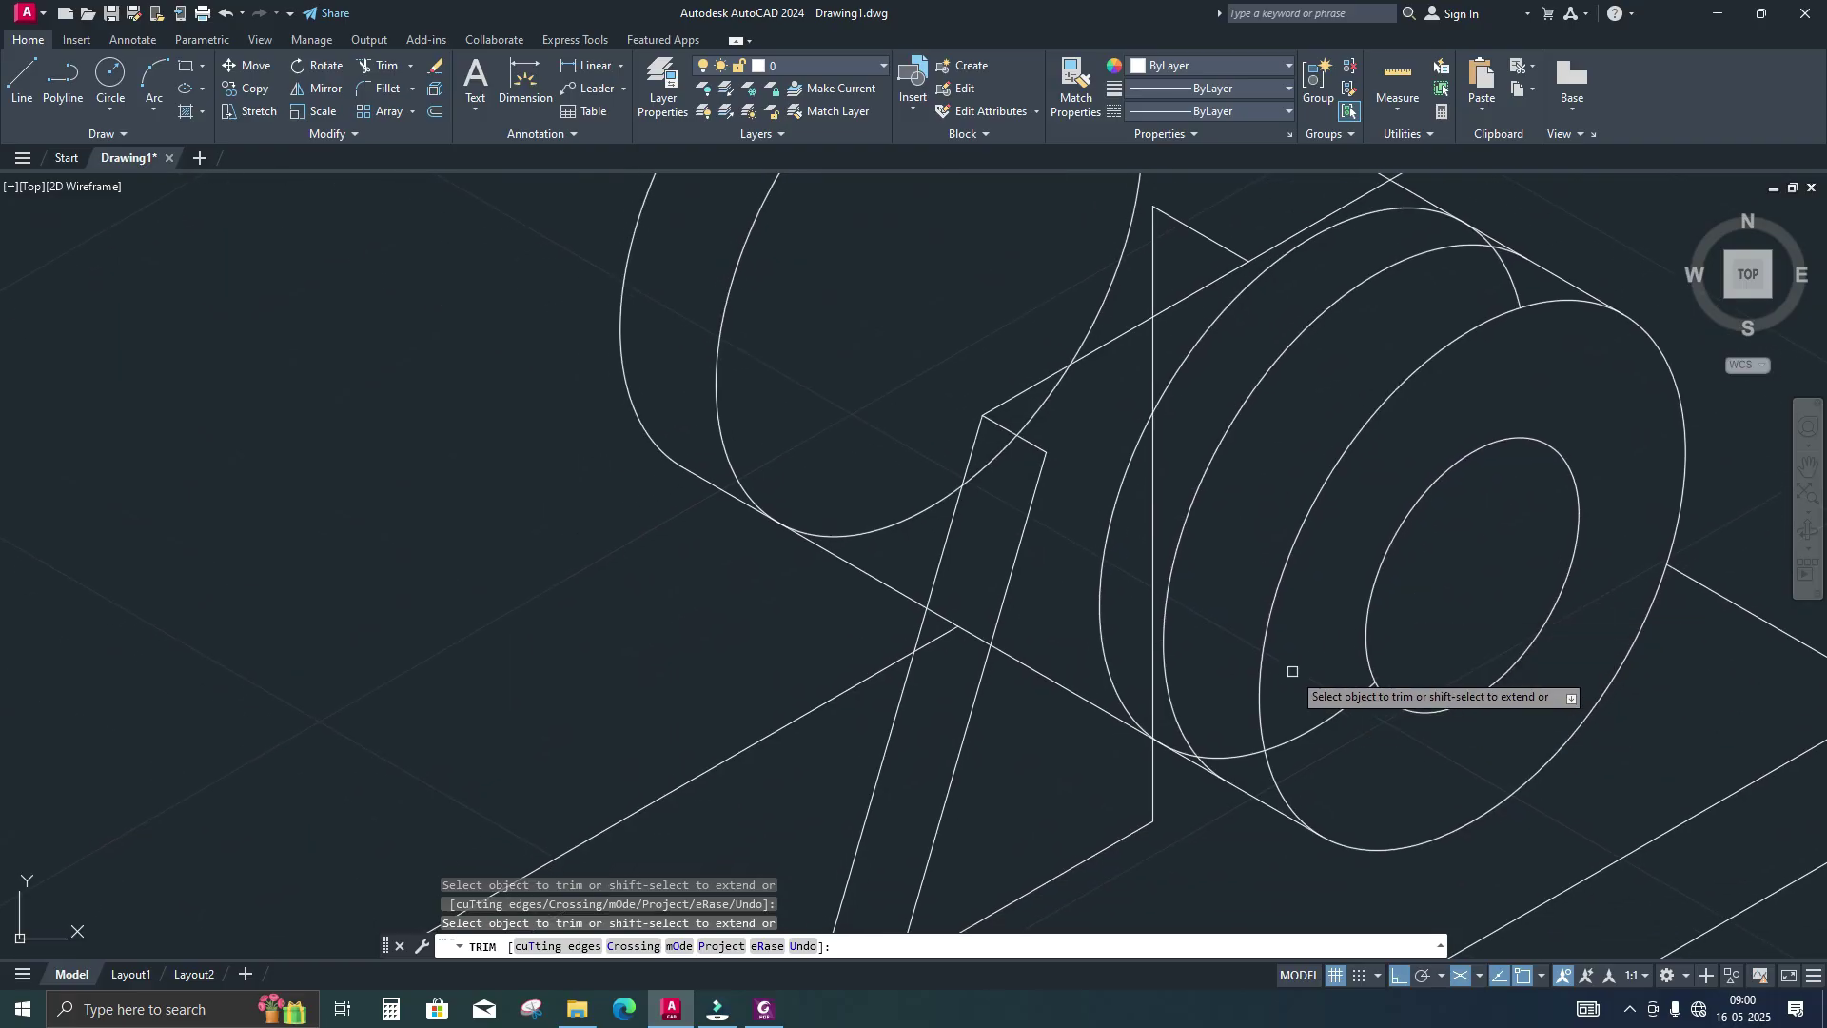
# Trim the lower arc of the front boss's rearmost ellipse where it passes behind the middle ellipse
pyautogui.click(1248, 760)
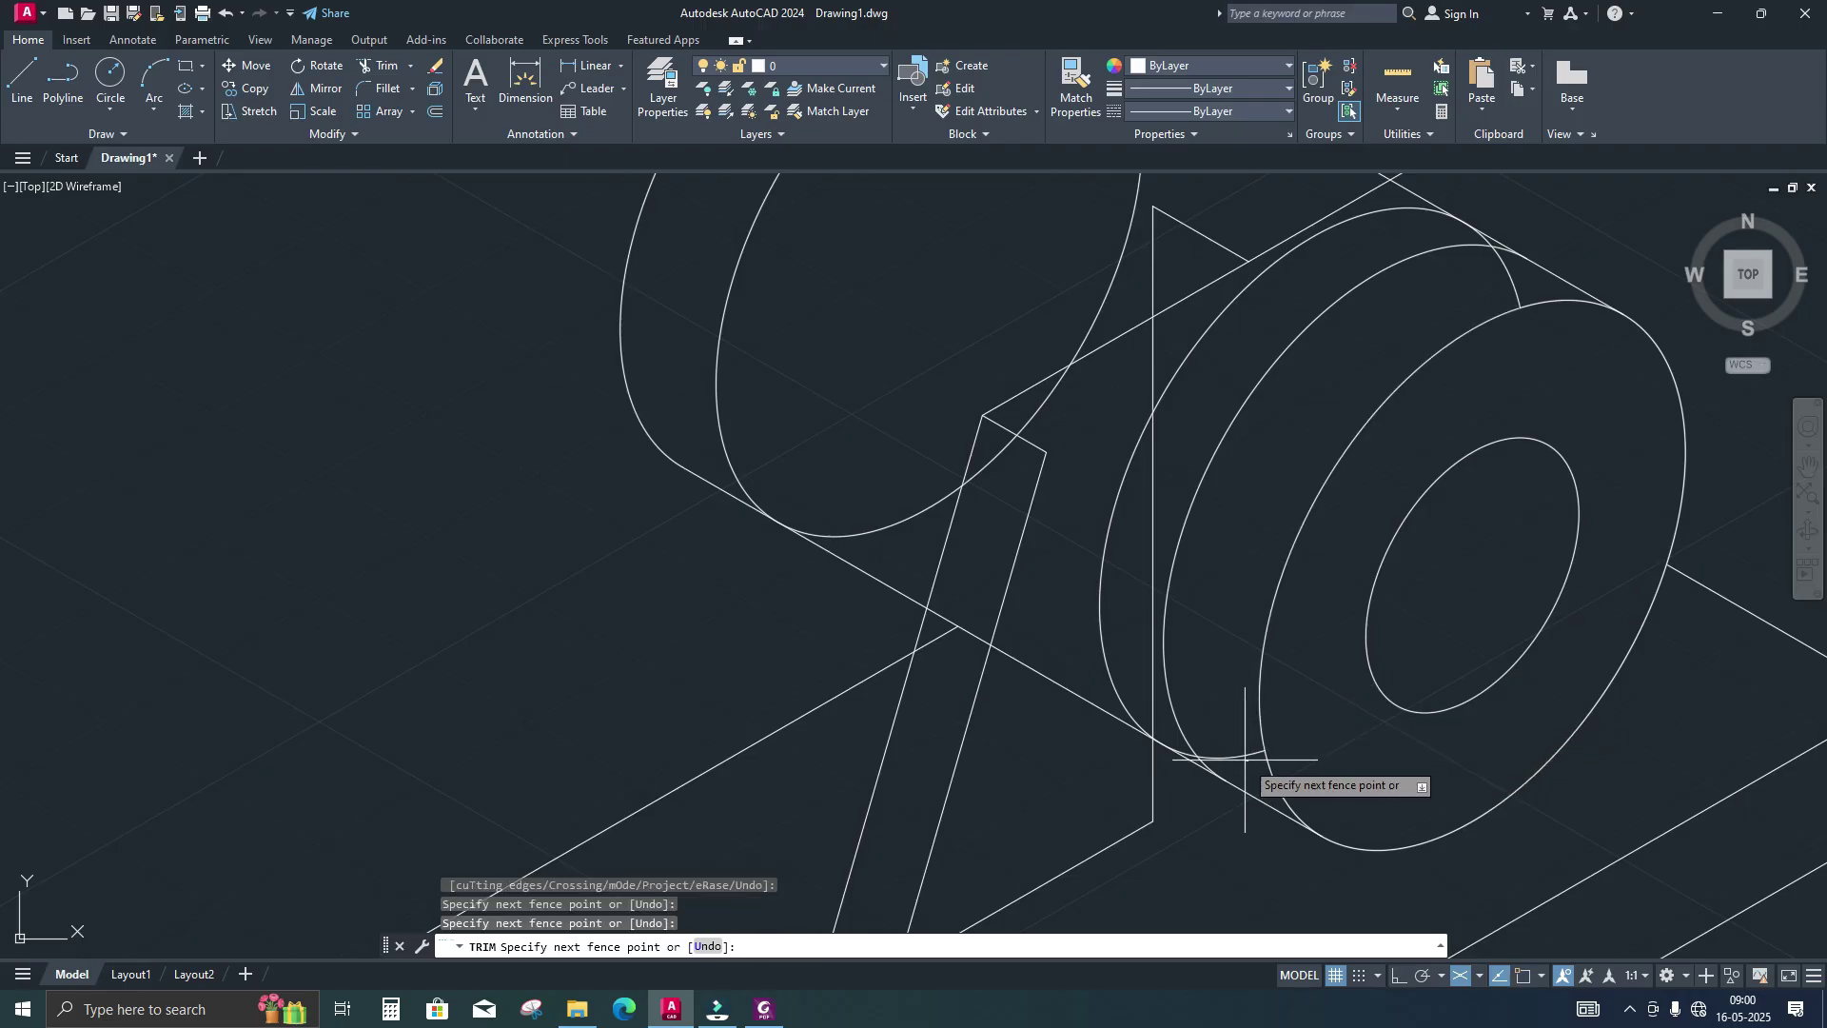
pyautogui.click(1237, 748)
pyautogui.press('Return')
pyautogui.moveTo(1509, 437); pyautogui.dragTo(1375, 492, button='middle')
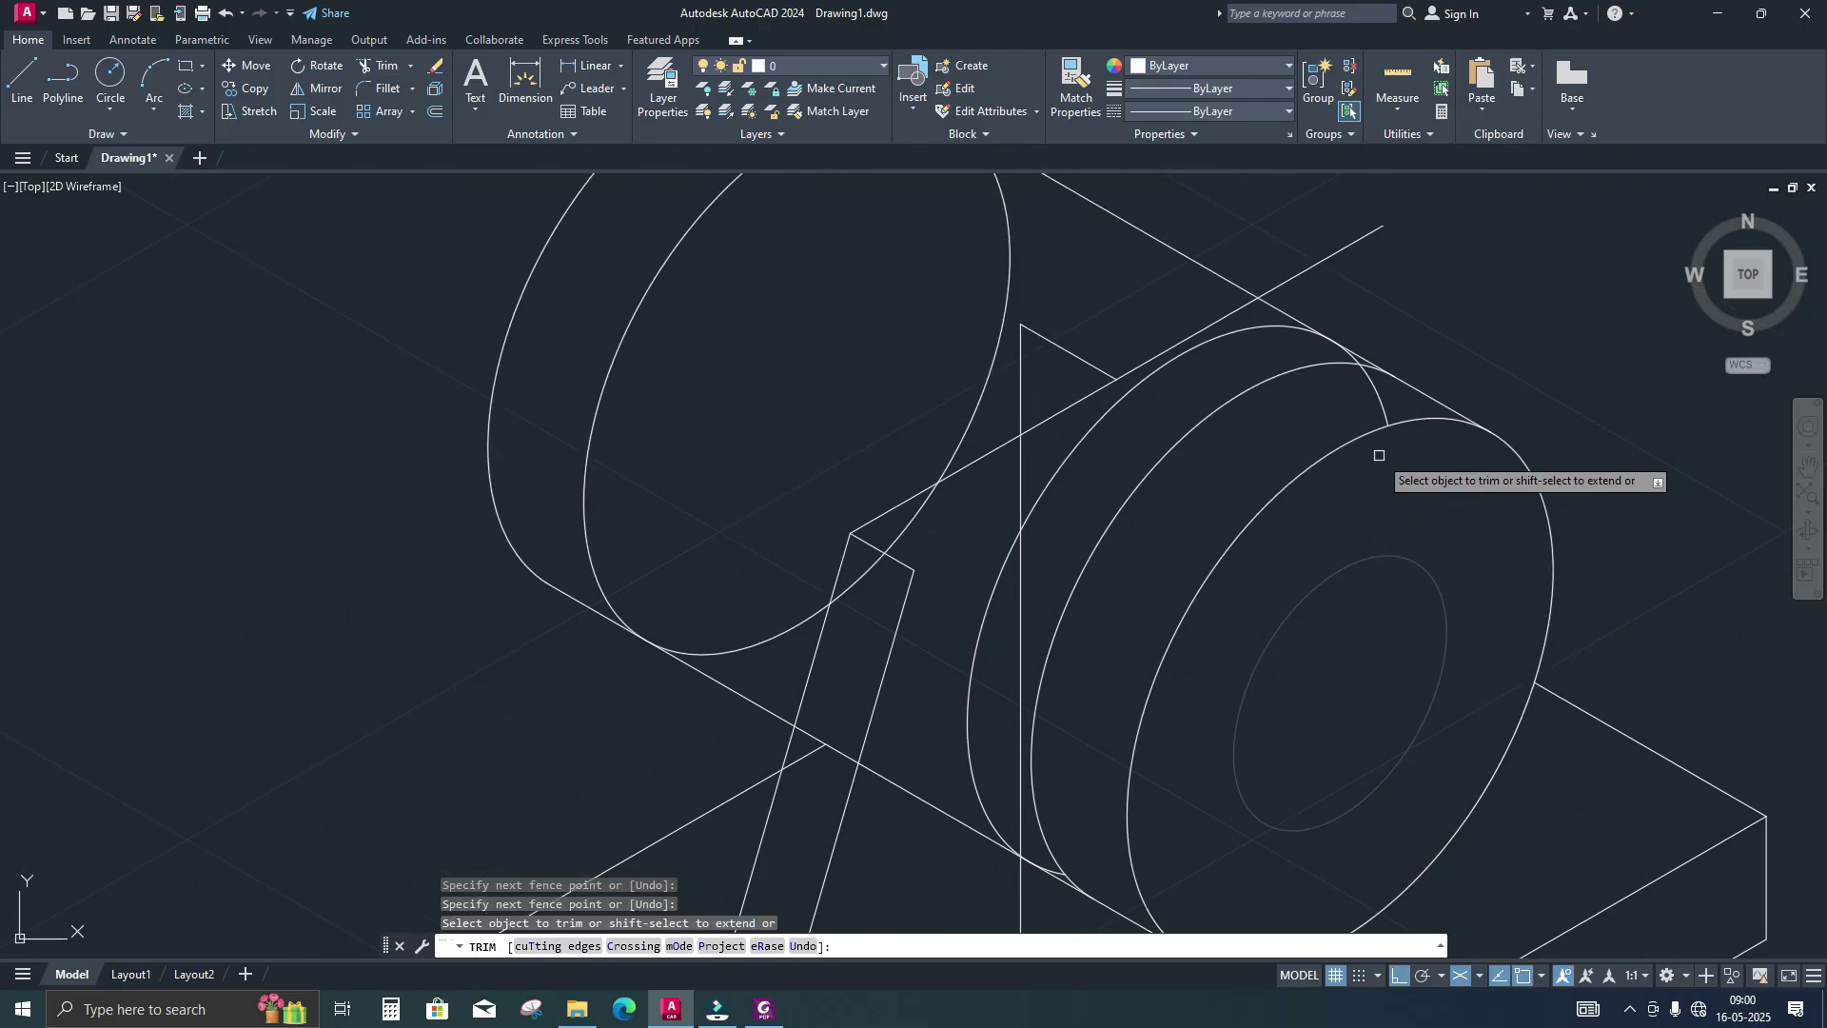
pyautogui.scroll(5, 1371, 380)
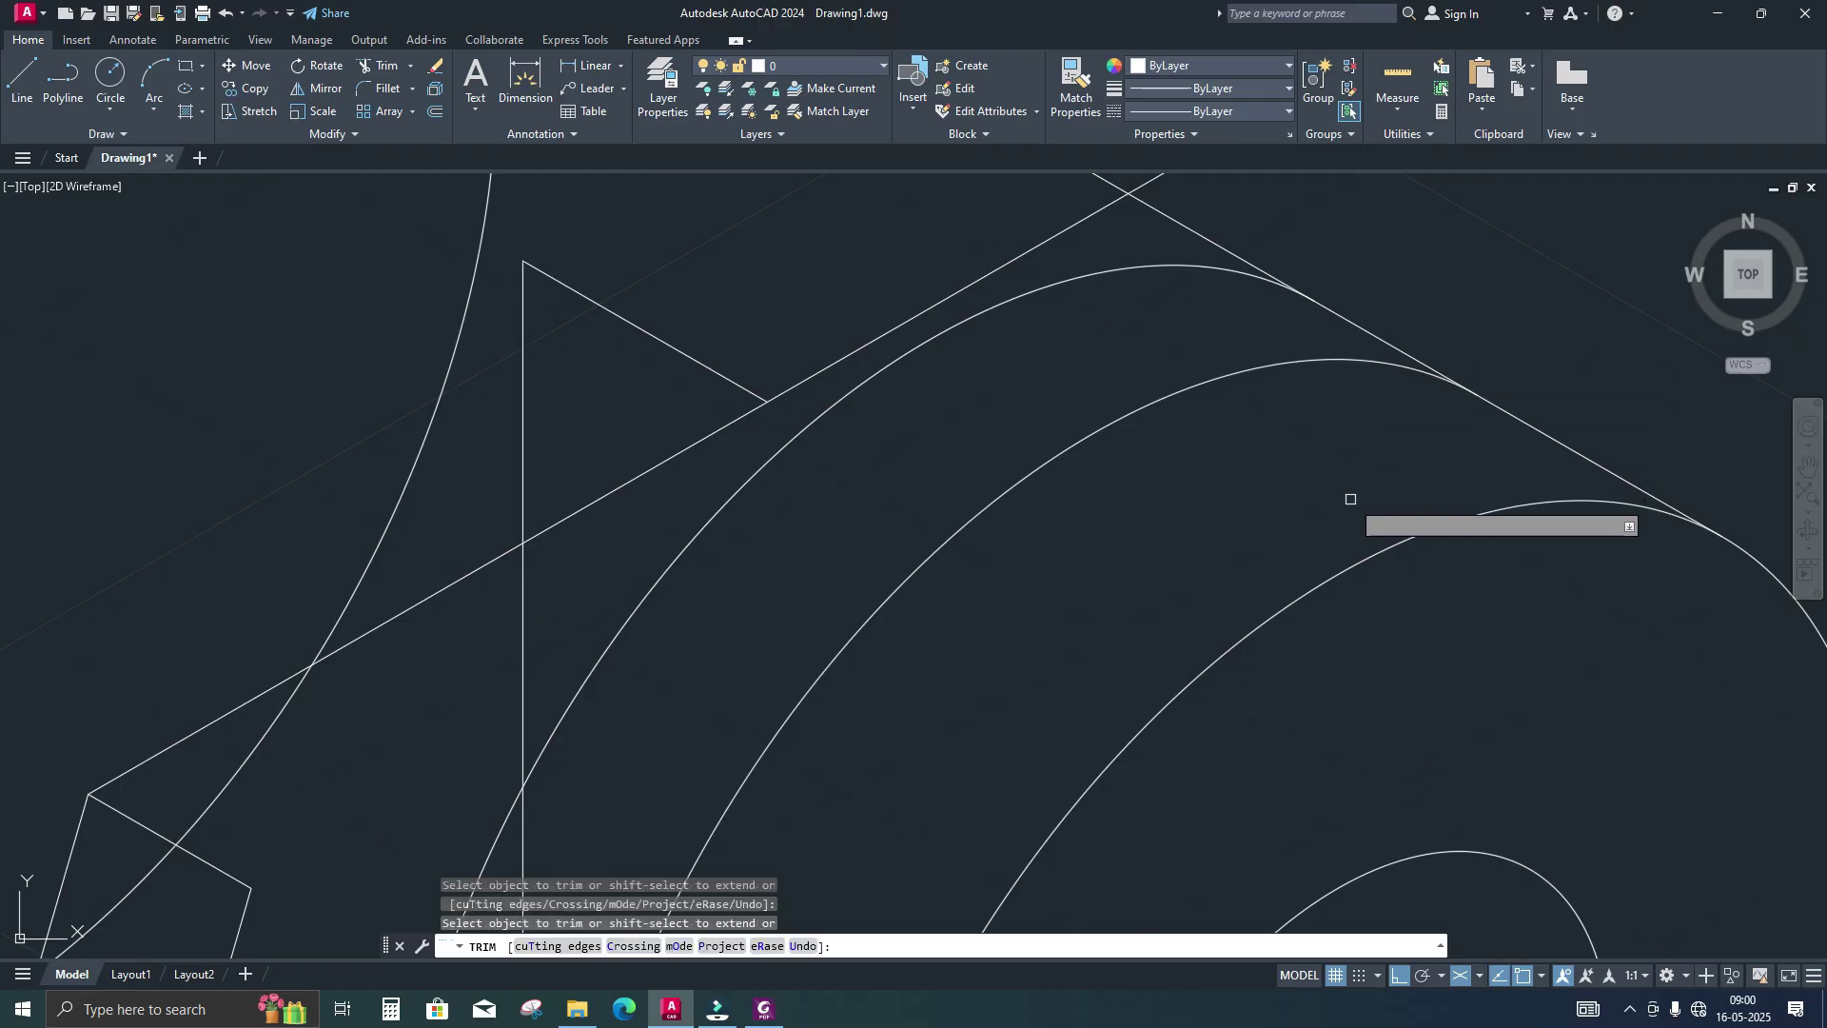
pyautogui.scroll(-6, 1349, 502)
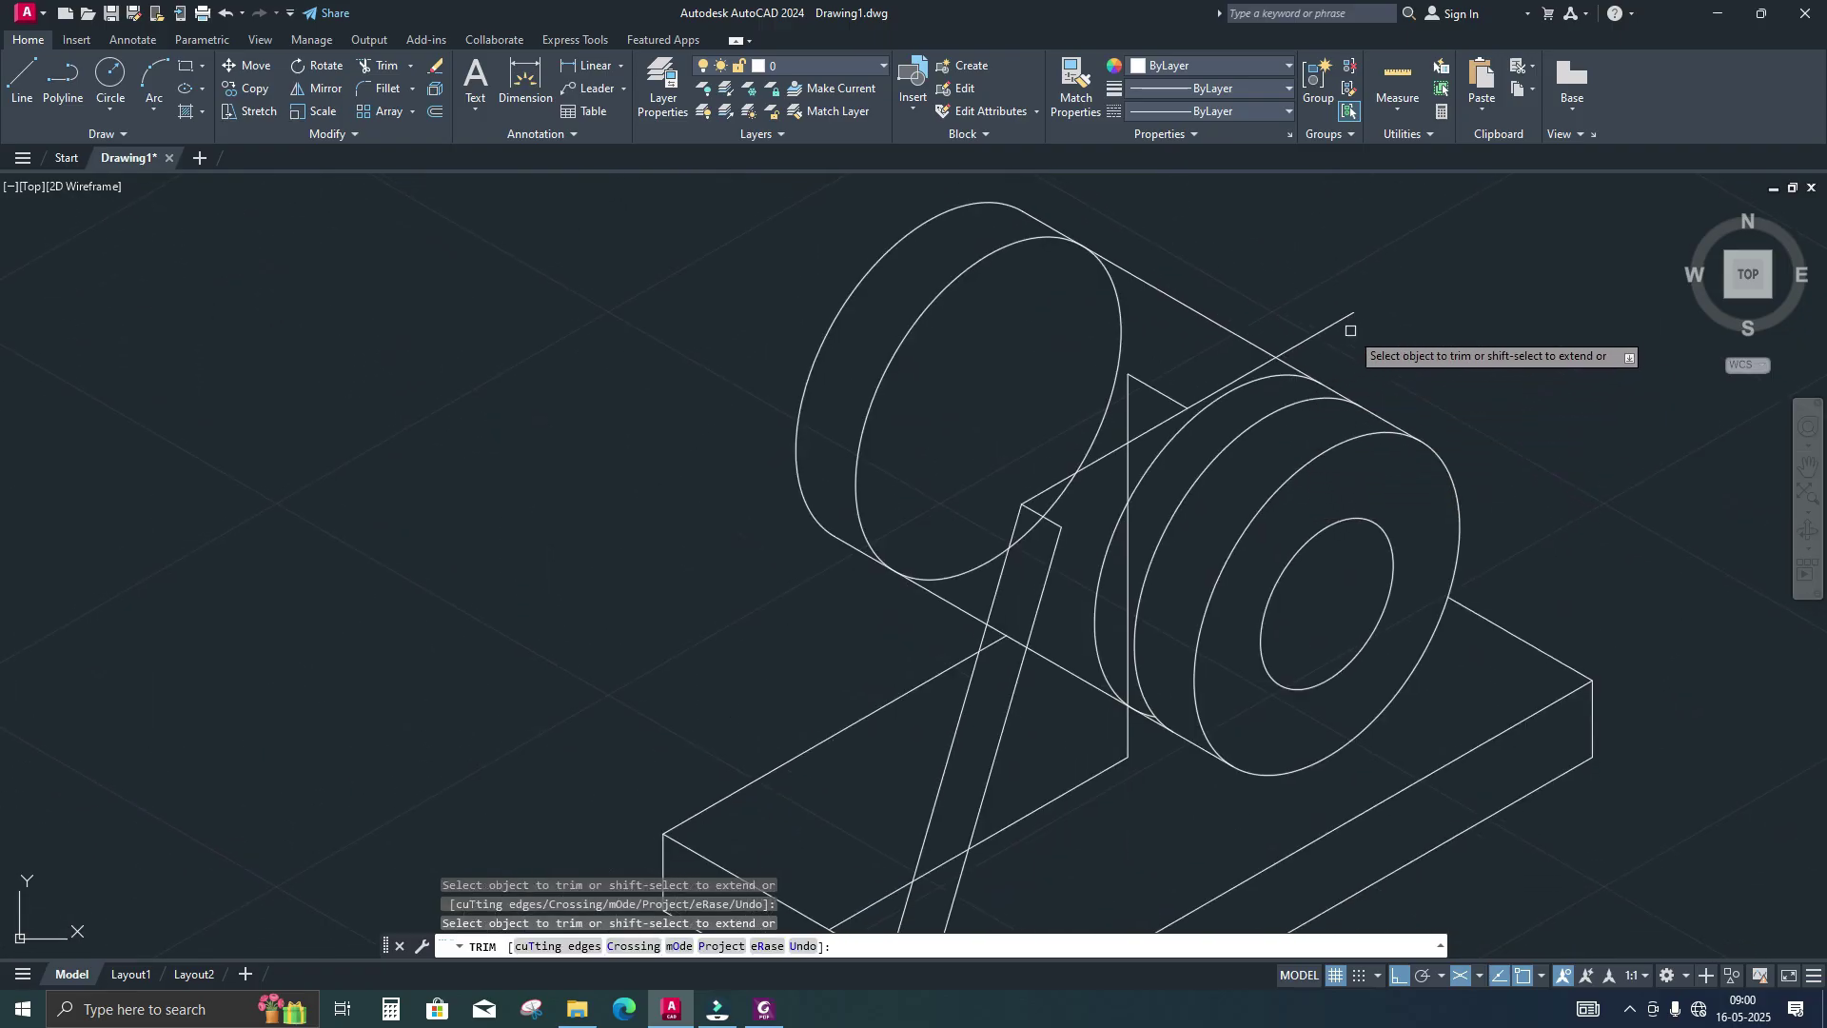
pyautogui.moveTo(1354, 328)
pyautogui.mouseDown(button='middle')
pyautogui.moveTo(1384, 306)
pyautogui.moveTo(1219, 367)
pyautogui.moveTo(1162, 448)
pyautogui.mouseUp(button='middle')
pyautogui.press('Escape')
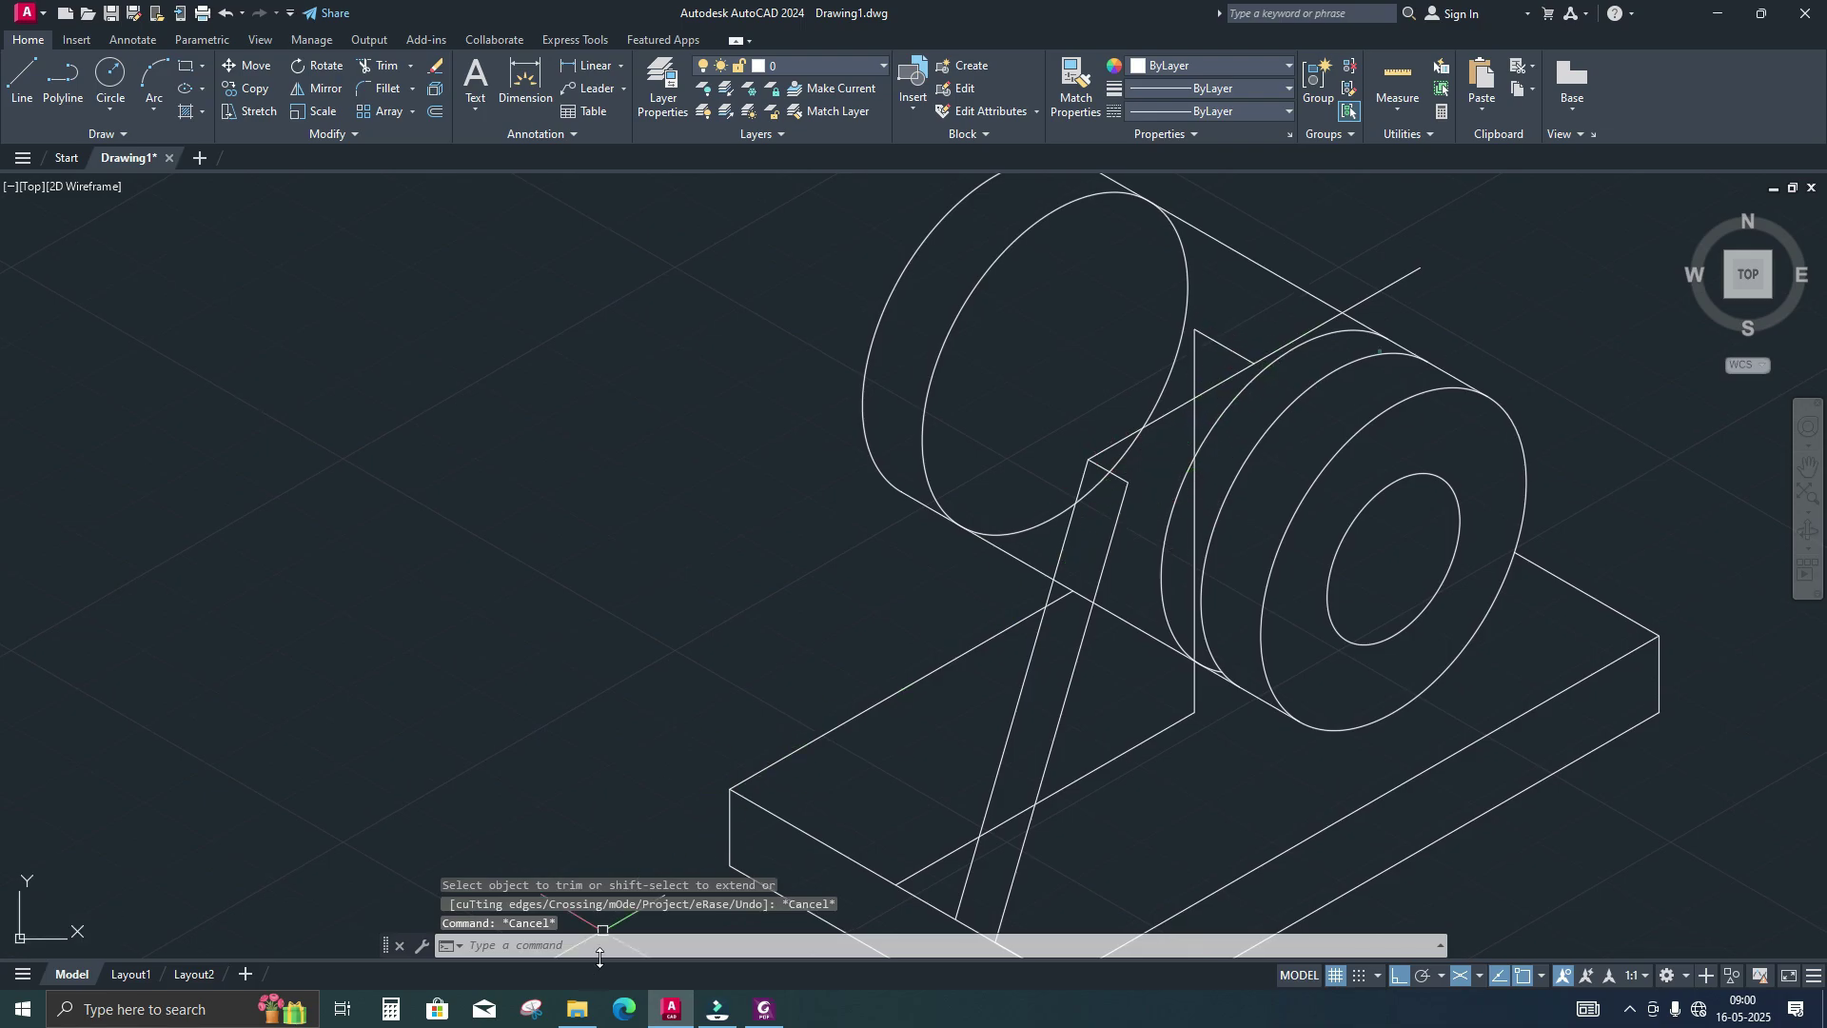
# Check drawing 103 in the PDF, and draw the front plate's near top edge from its front corner to just past the boss's rearmost ellipse
pyautogui.click(763, 1011)
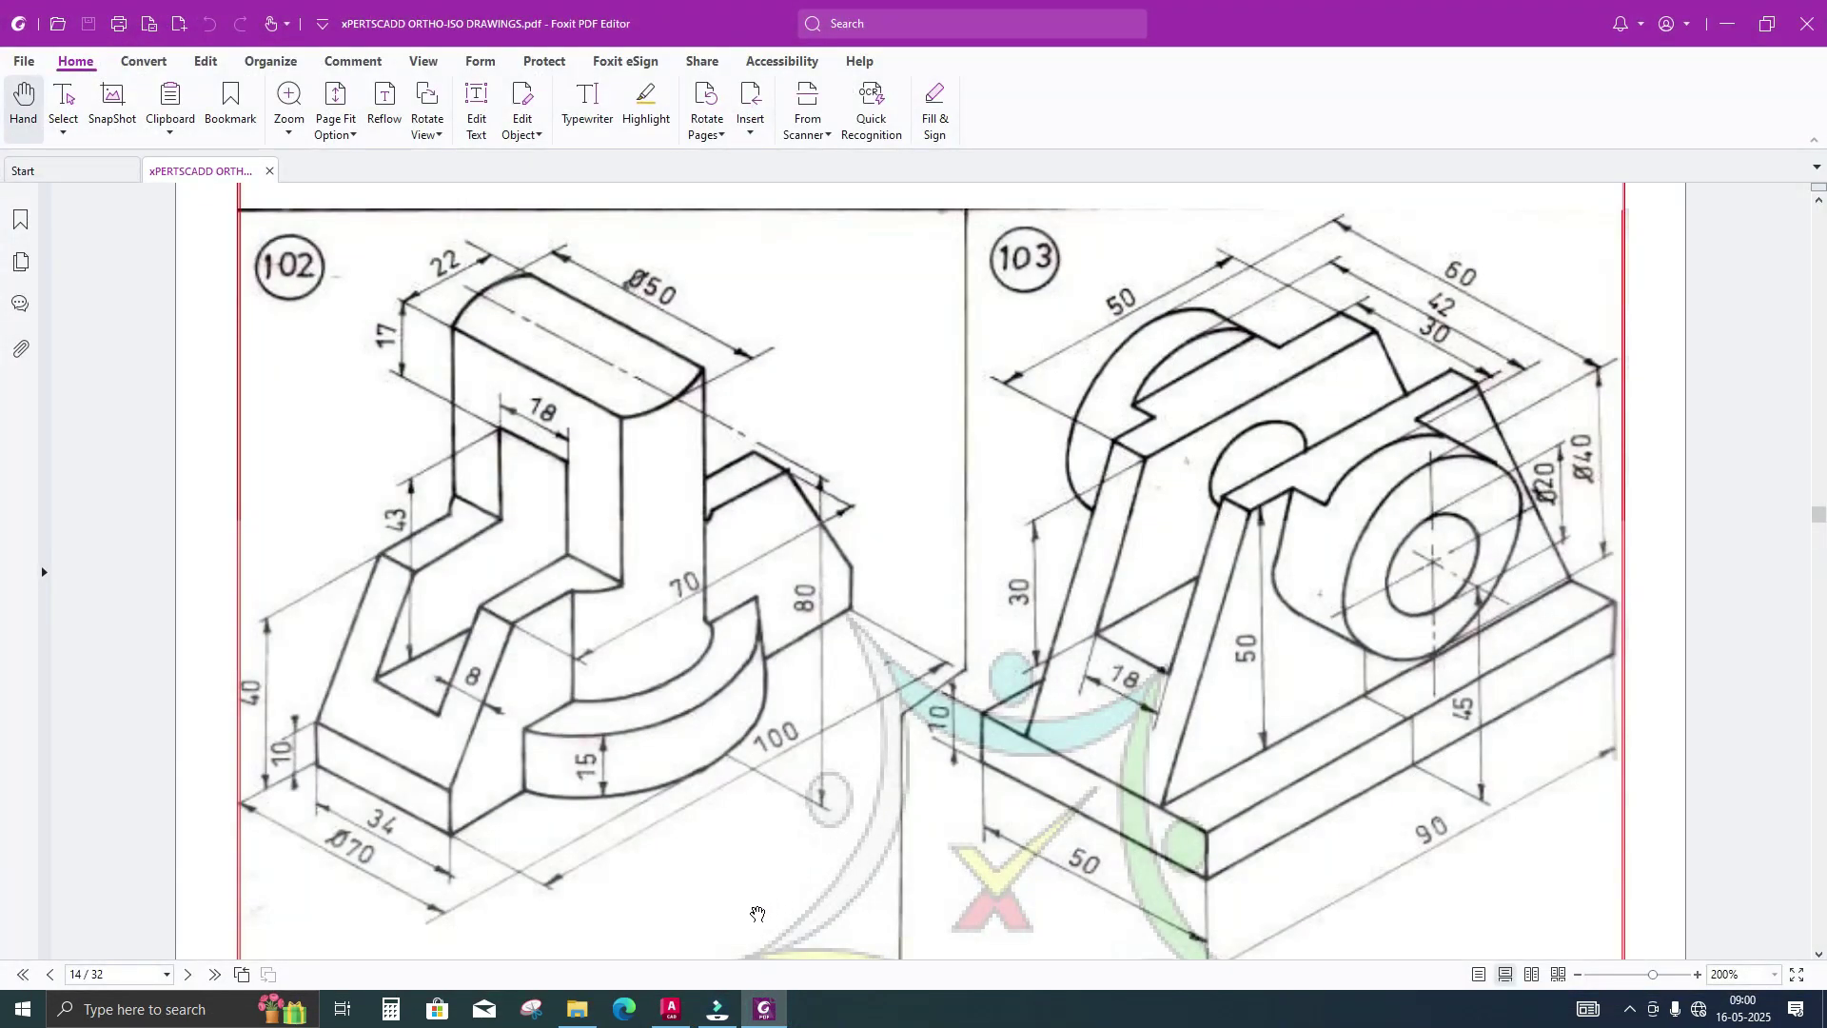
pyautogui.click(775, 1019)
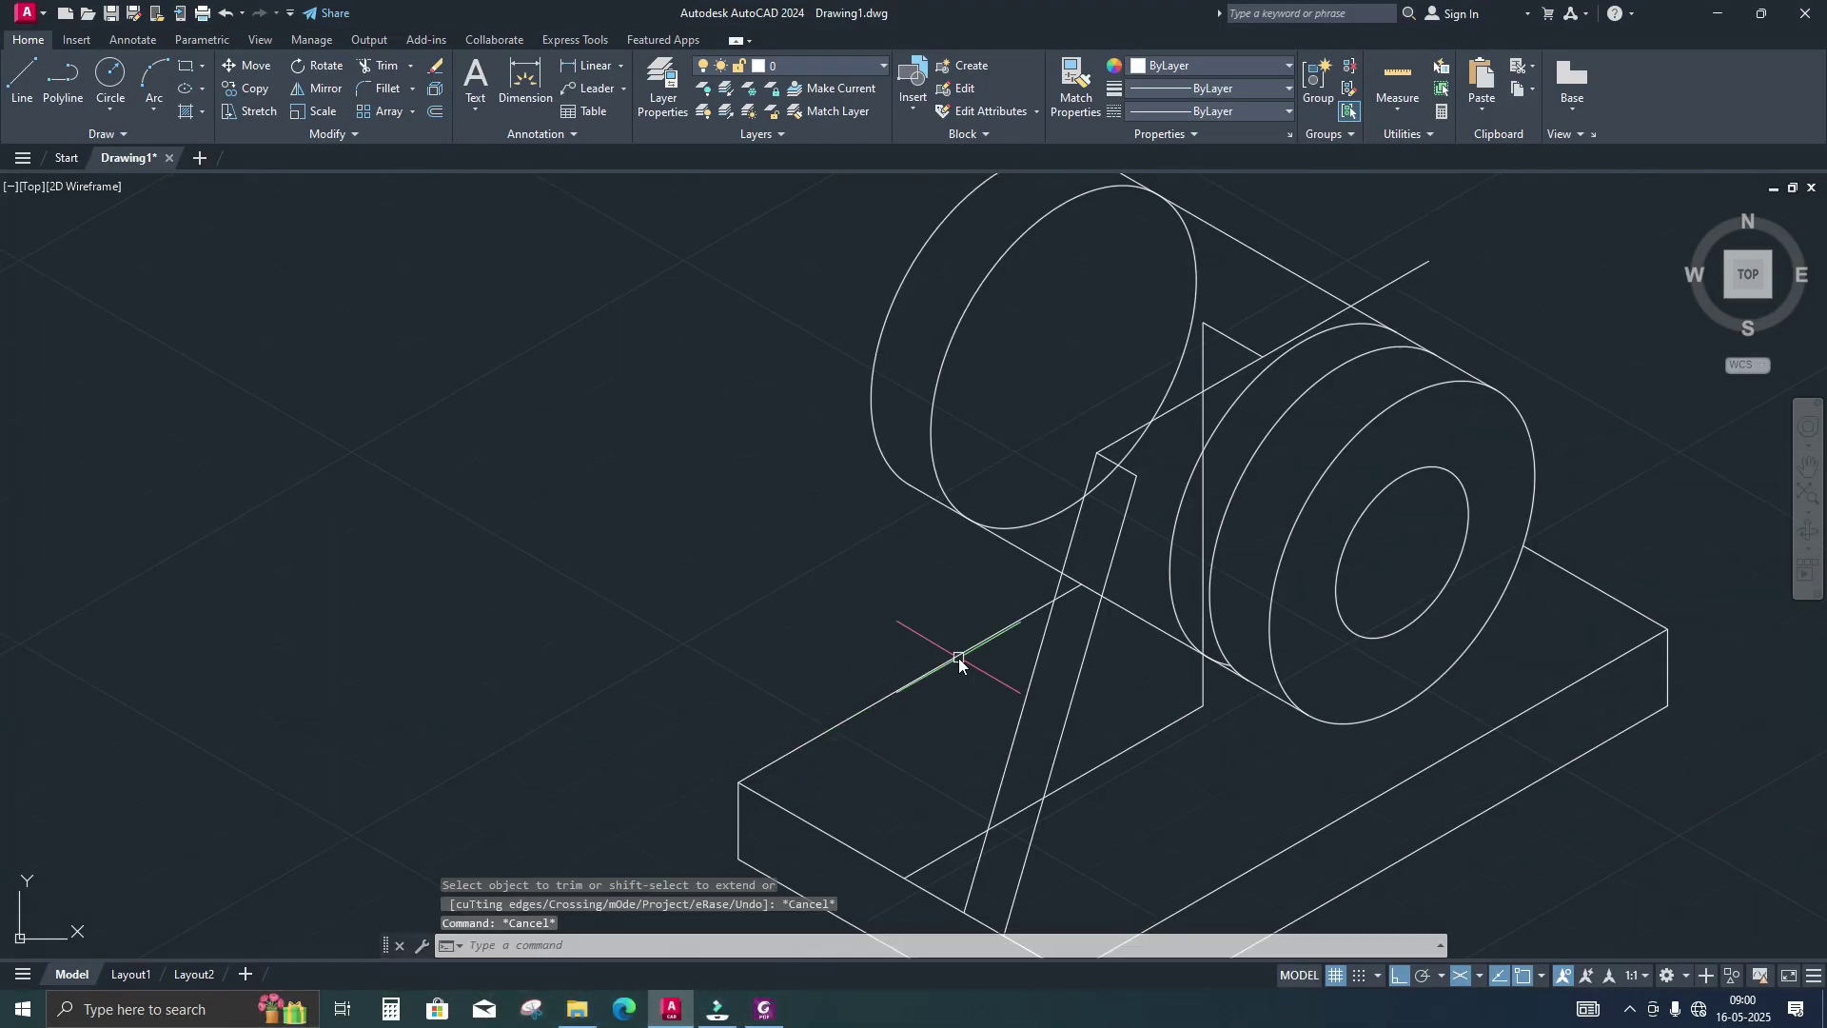
pyautogui.write('l')
pyautogui.press('Return')
pyautogui.scroll(4, 1123, 500)
pyautogui.click(1127, 482)
pyautogui.scroll(3, 1132, 459)
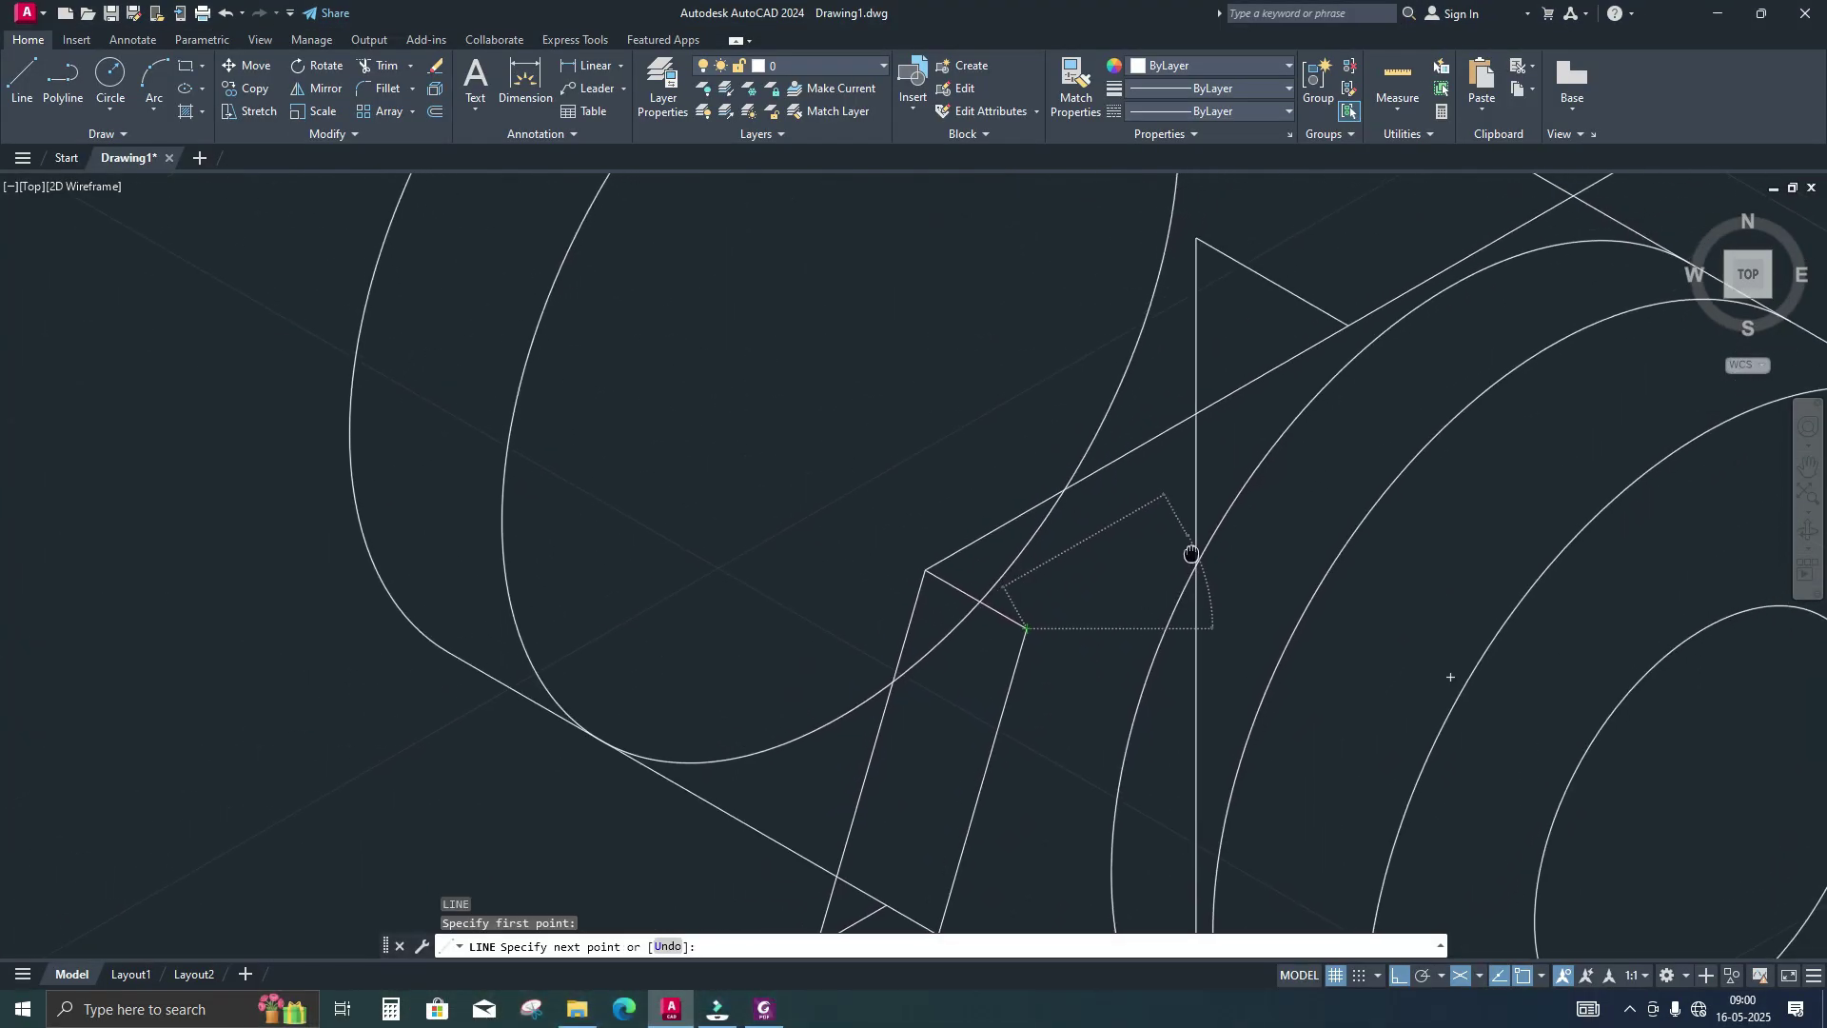
pyautogui.click(1296, 464)
pyautogui.press('Return')
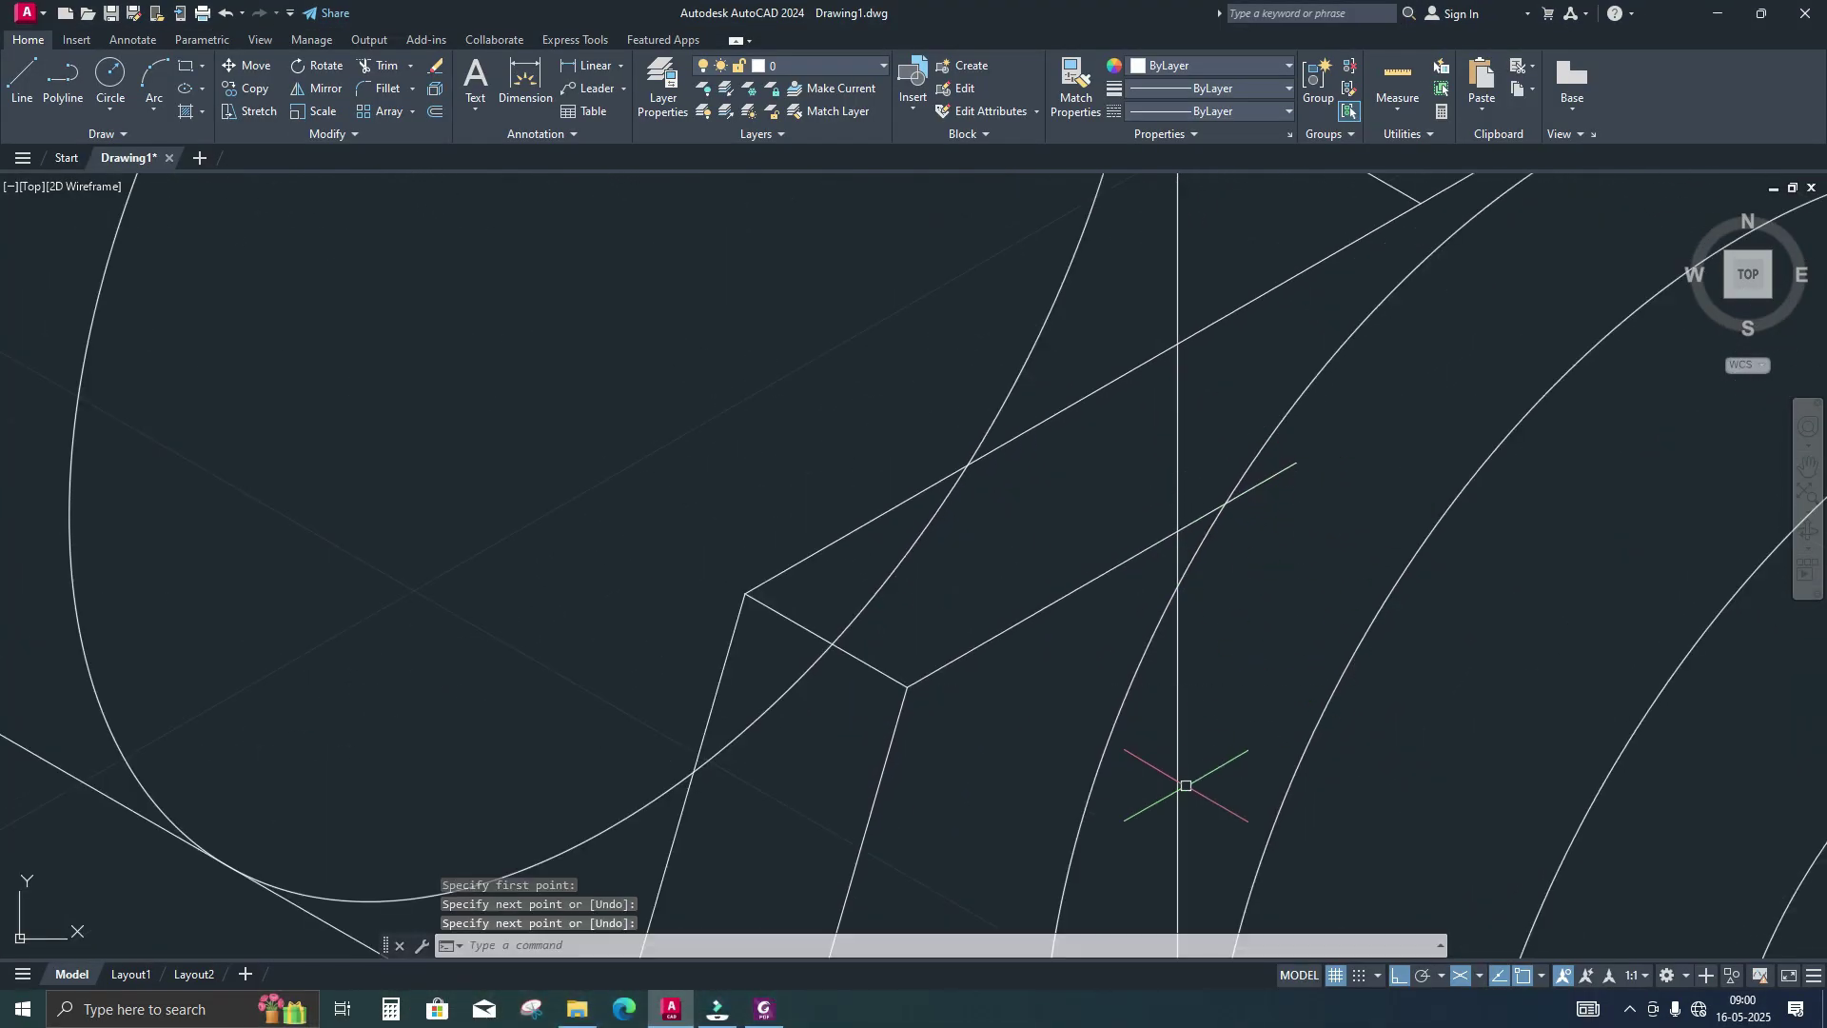
# Examine in the PDF's drawing 103 how the front plate's top edges meet the boss, and compare with the AutoCAD drawing
pyautogui.click(776, 1013)
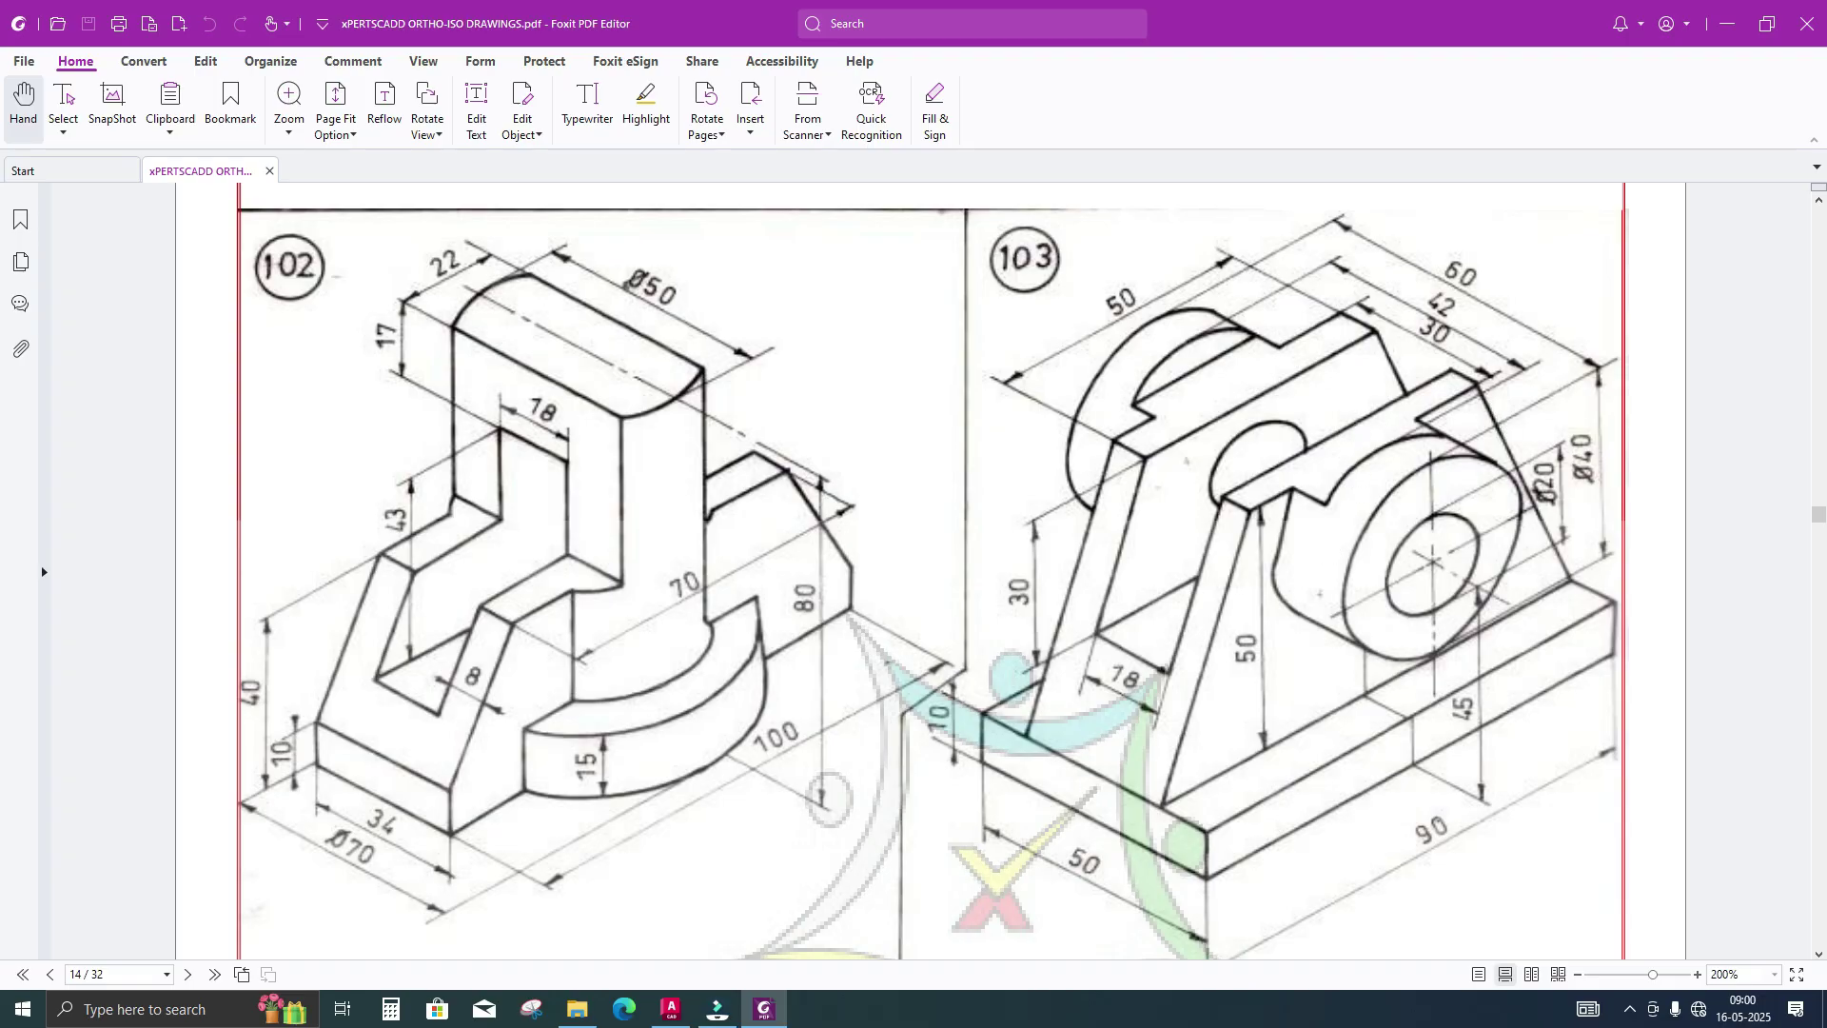
pyautogui.click(766, 1009)
pyautogui.scroll(-3, 1154, 469)
pyautogui.moveTo(1175, 537); pyautogui.dragTo(1181, 555, button='middle')
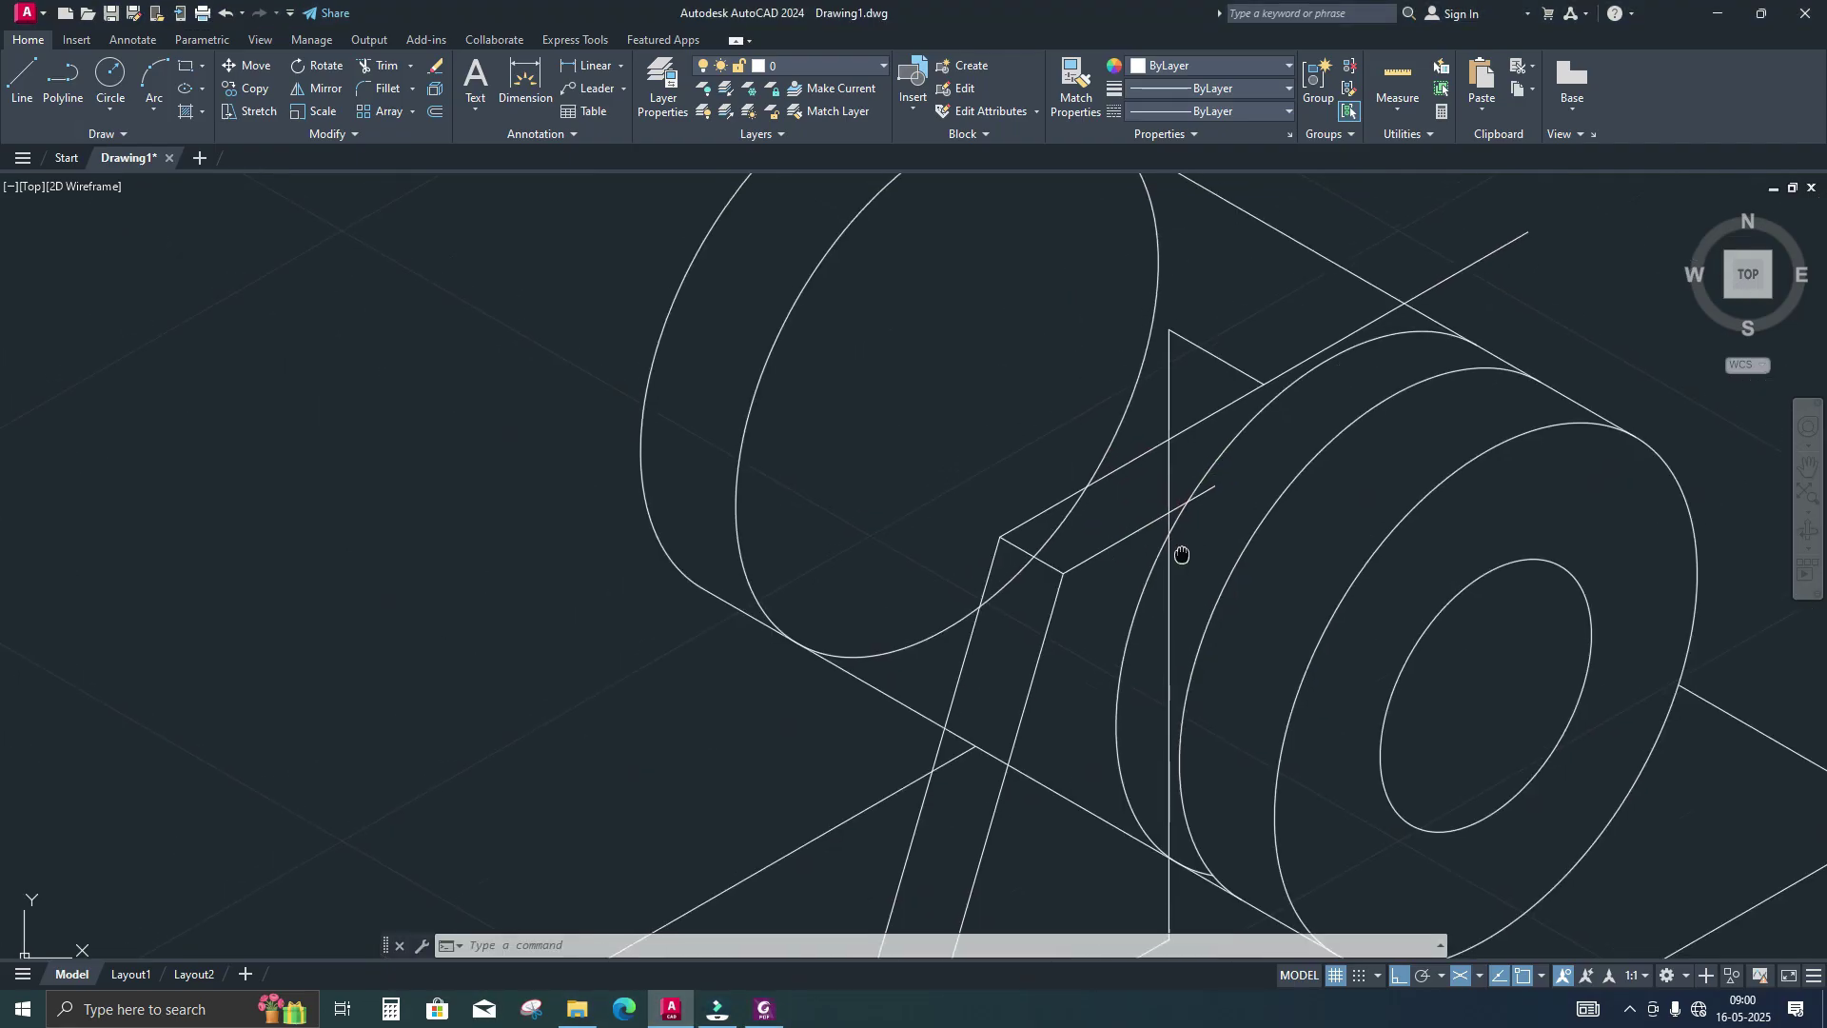
pyautogui.moveTo(1194, 493)
pyautogui.mouseDown(button='middle')
pyautogui.moveTo(1174, 562)
pyautogui.moveTo(1162, 551)
pyautogui.mouseUp(button='middle')
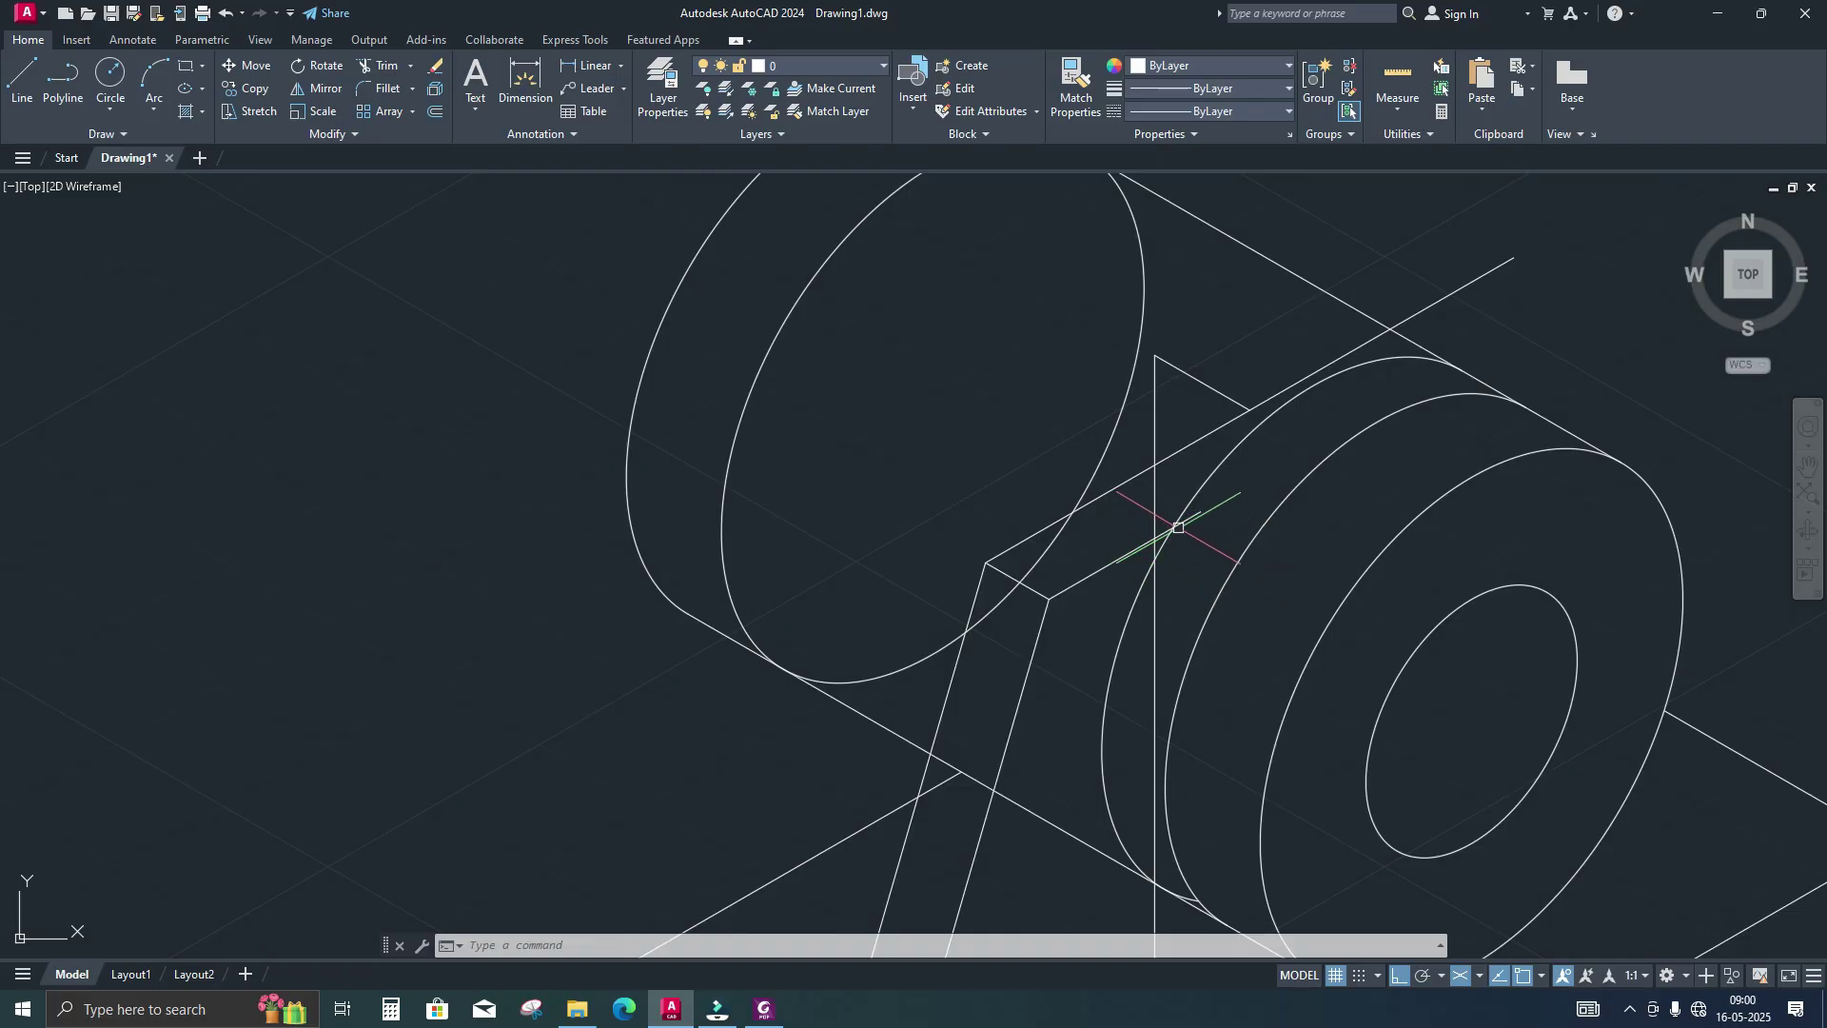
pyautogui.click(778, 1009)
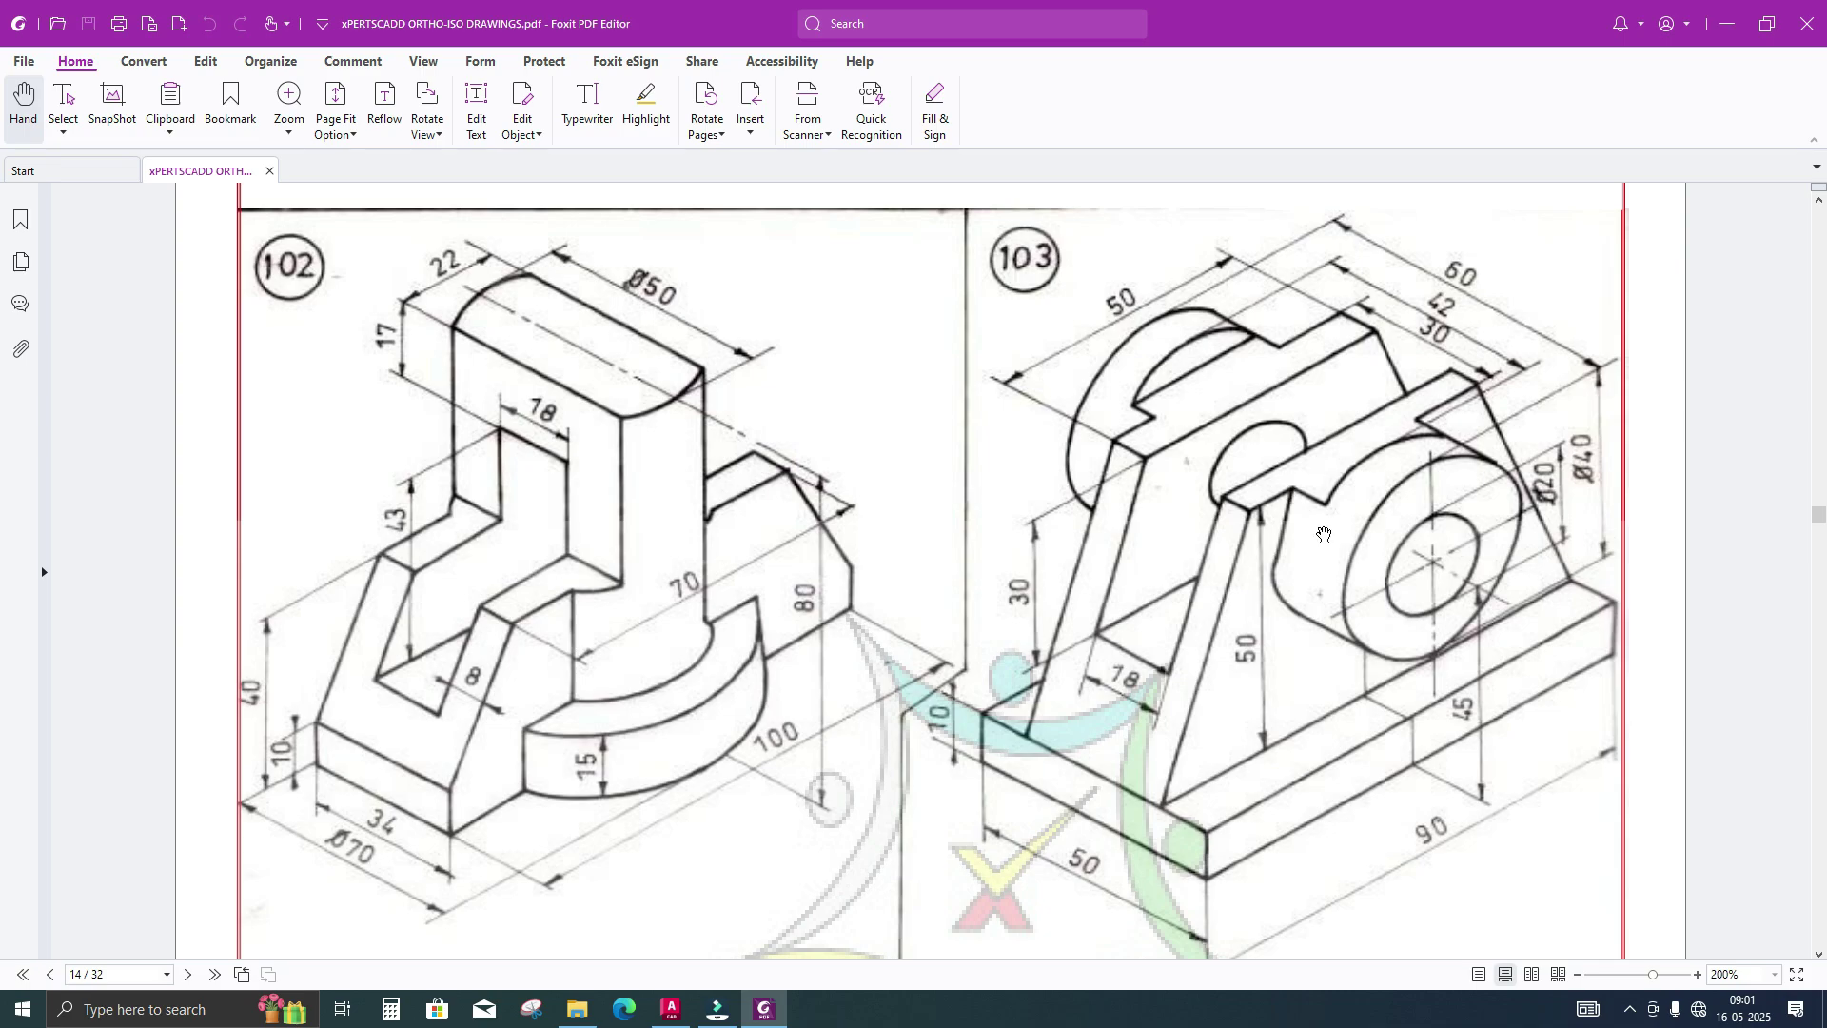
pyautogui.click(672, 1008)
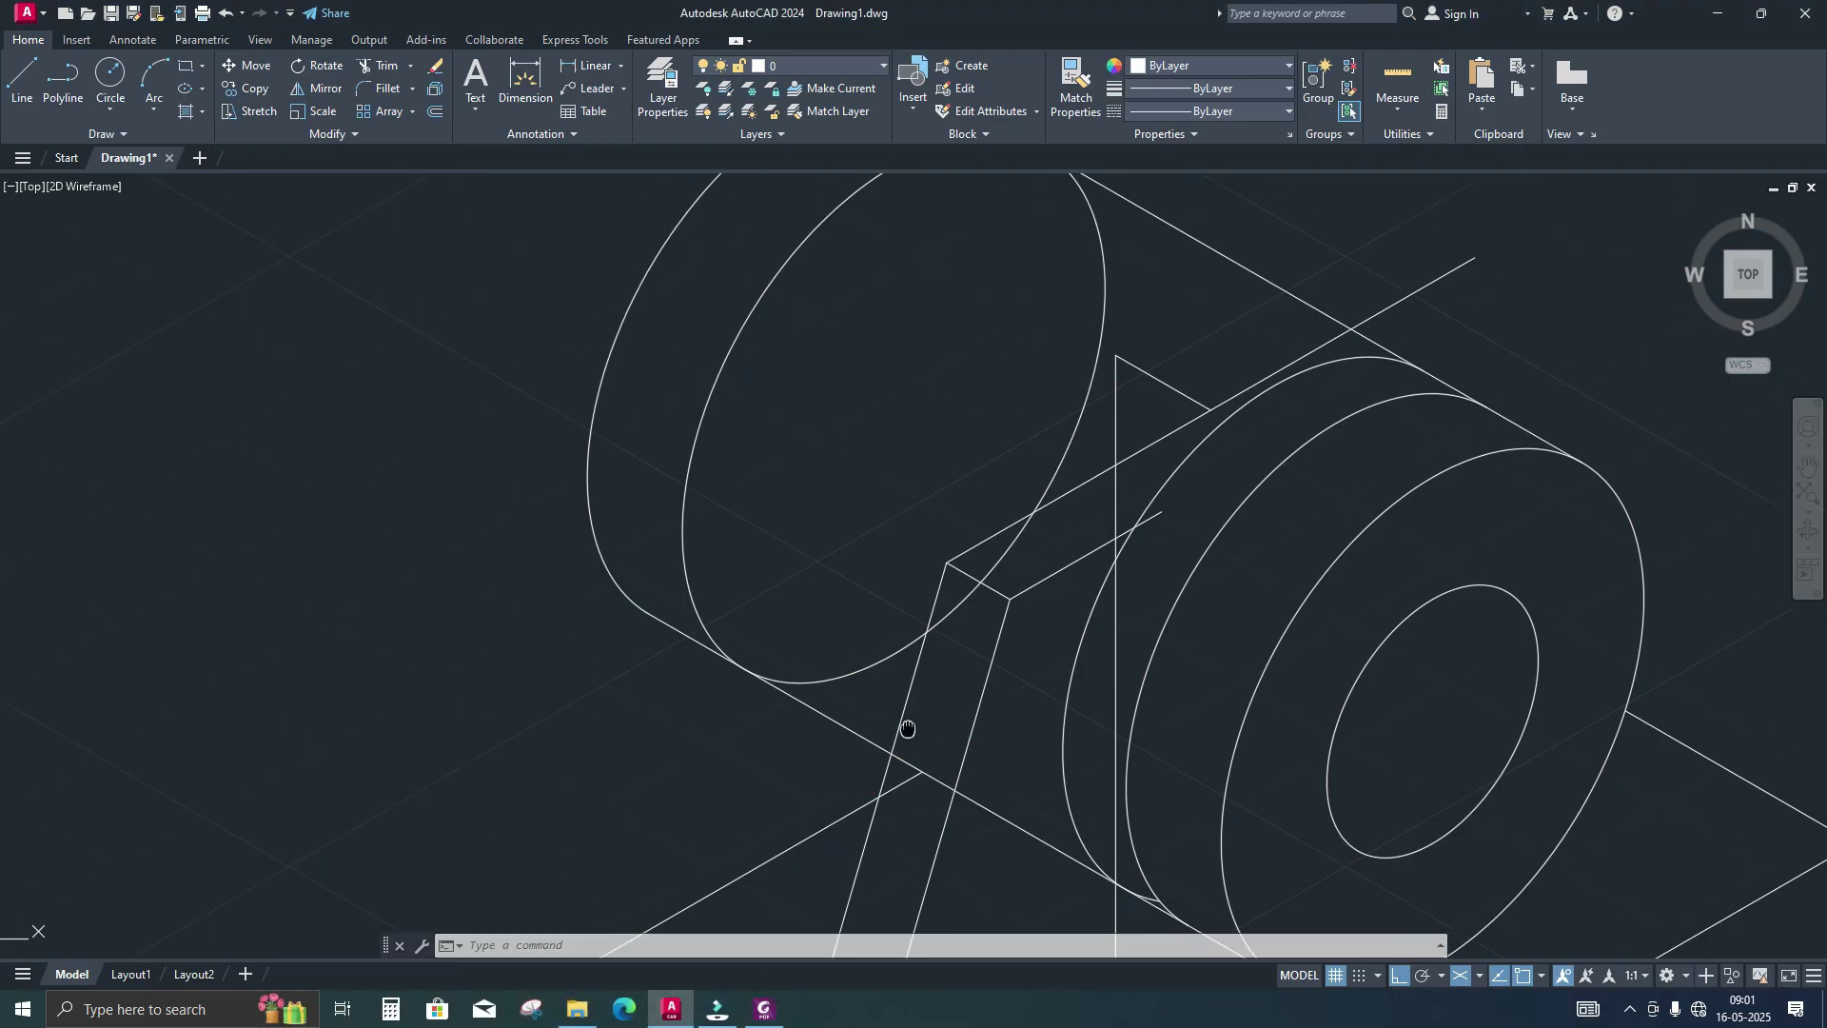
# Draw a line parallel to the boss axis from where the near top edge meets the rearmost ellipse to past the middle ellipse
pyautogui.press('l')
pyautogui.press('Return')
pyautogui.scroll(2, 1065, 587)
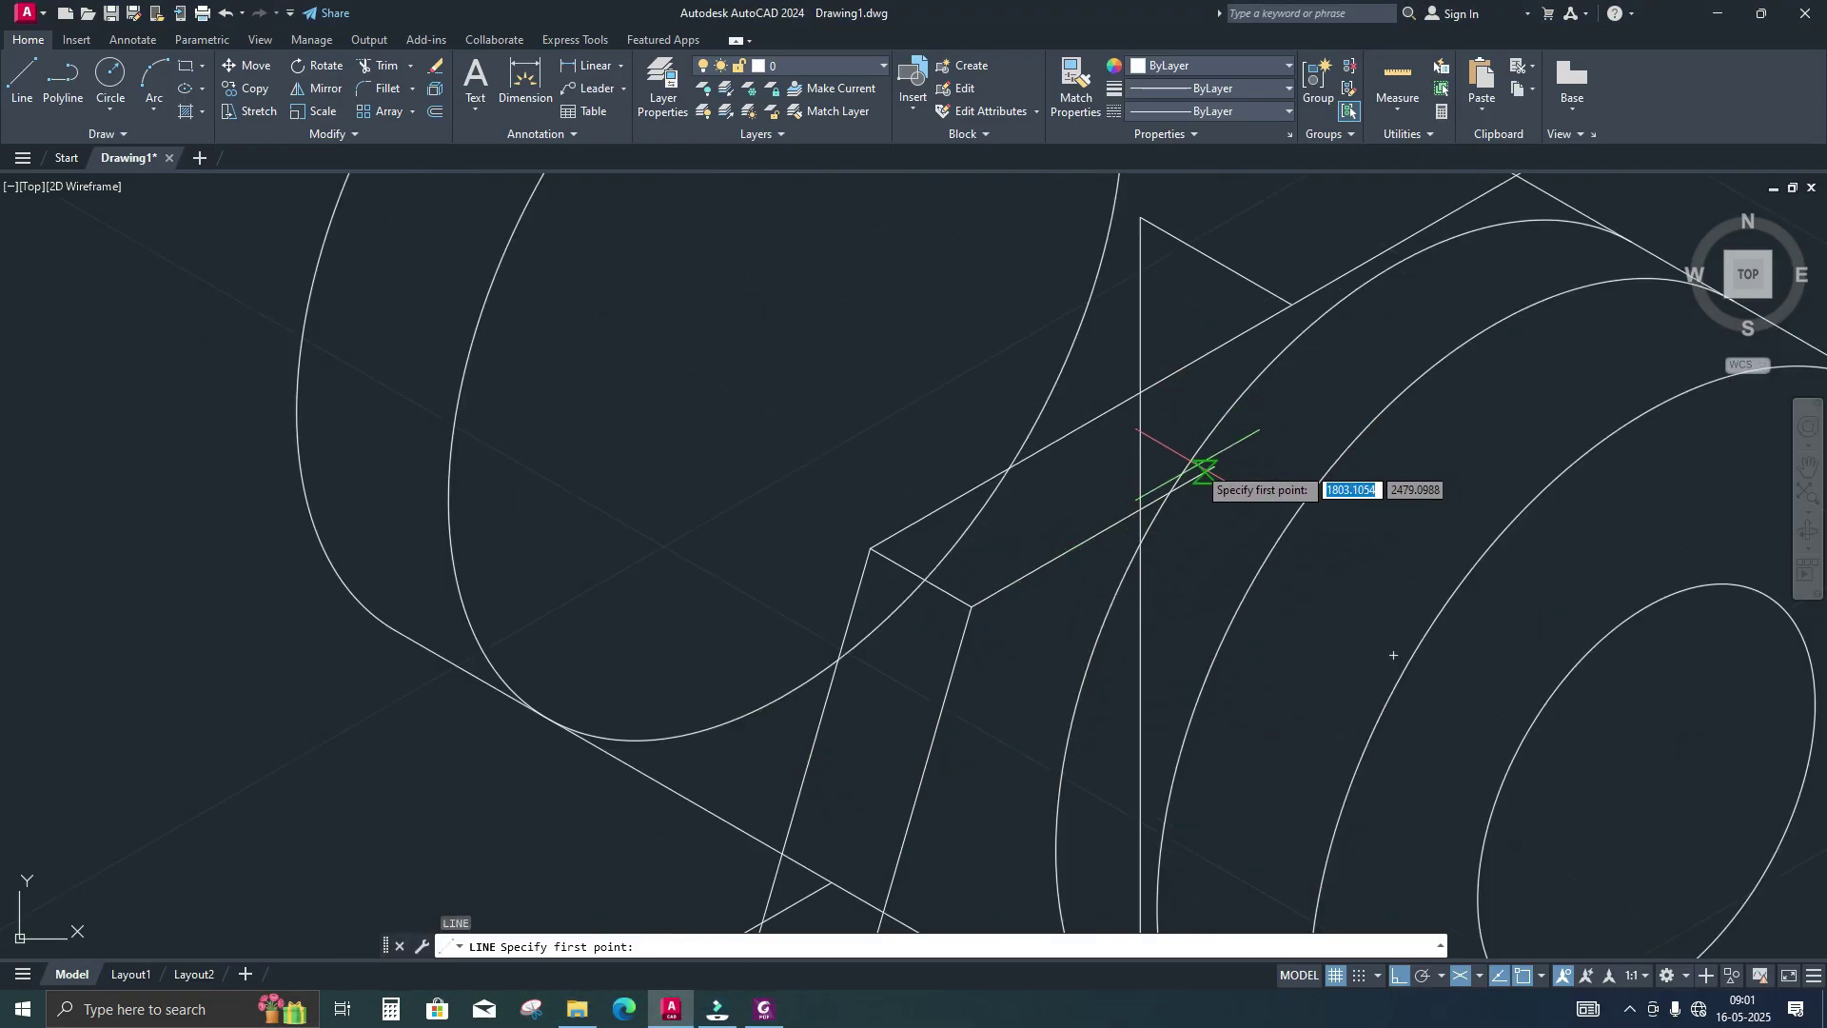
pyautogui.click(1132, 527)
pyautogui.click(1342, 589)
pyautogui.press('Return')
pyautogui.moveTo(1172, 615); pyautogui.dragTo(1096, 733, button='middle')
pyautogui.scroll(-2, 1141, 652)
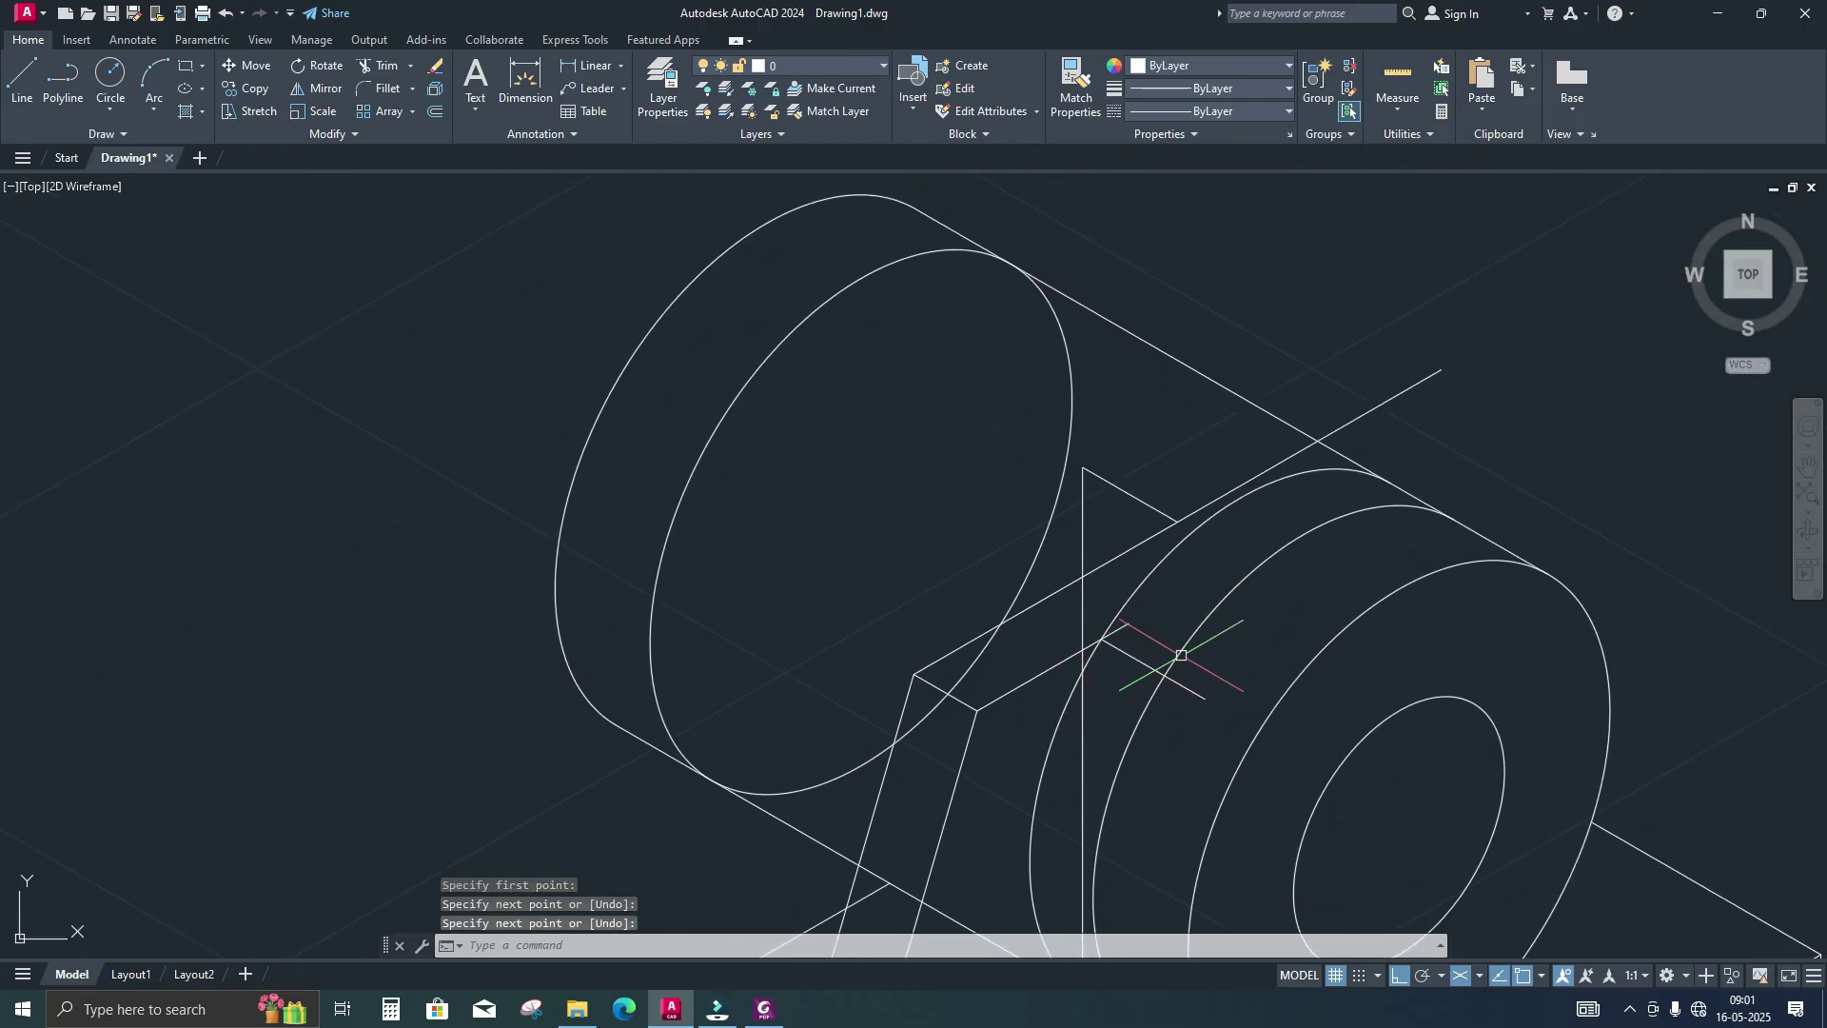
# Draw a 6 mm line along the boss's upper tangent, starting where it crosses the plate's far top edge
pyautogui.press('l')
pyautogui.press('Return')
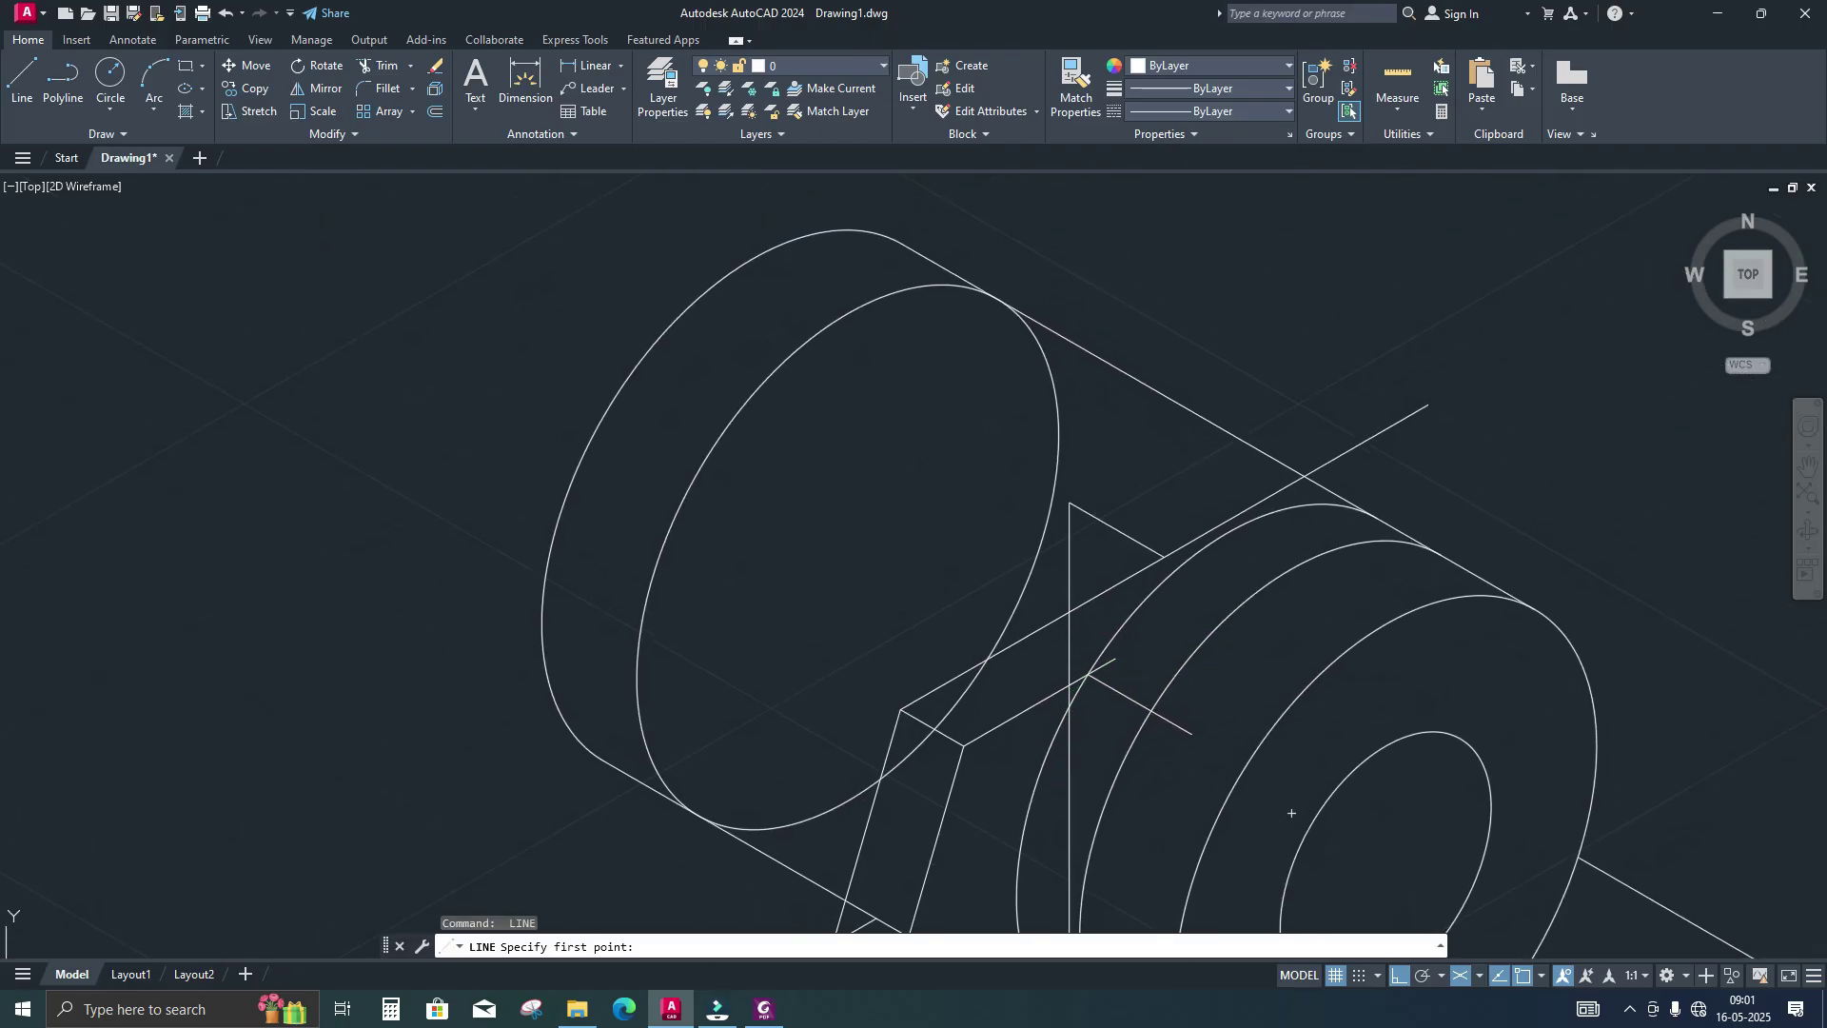
pyautogui.click(1300, 475)
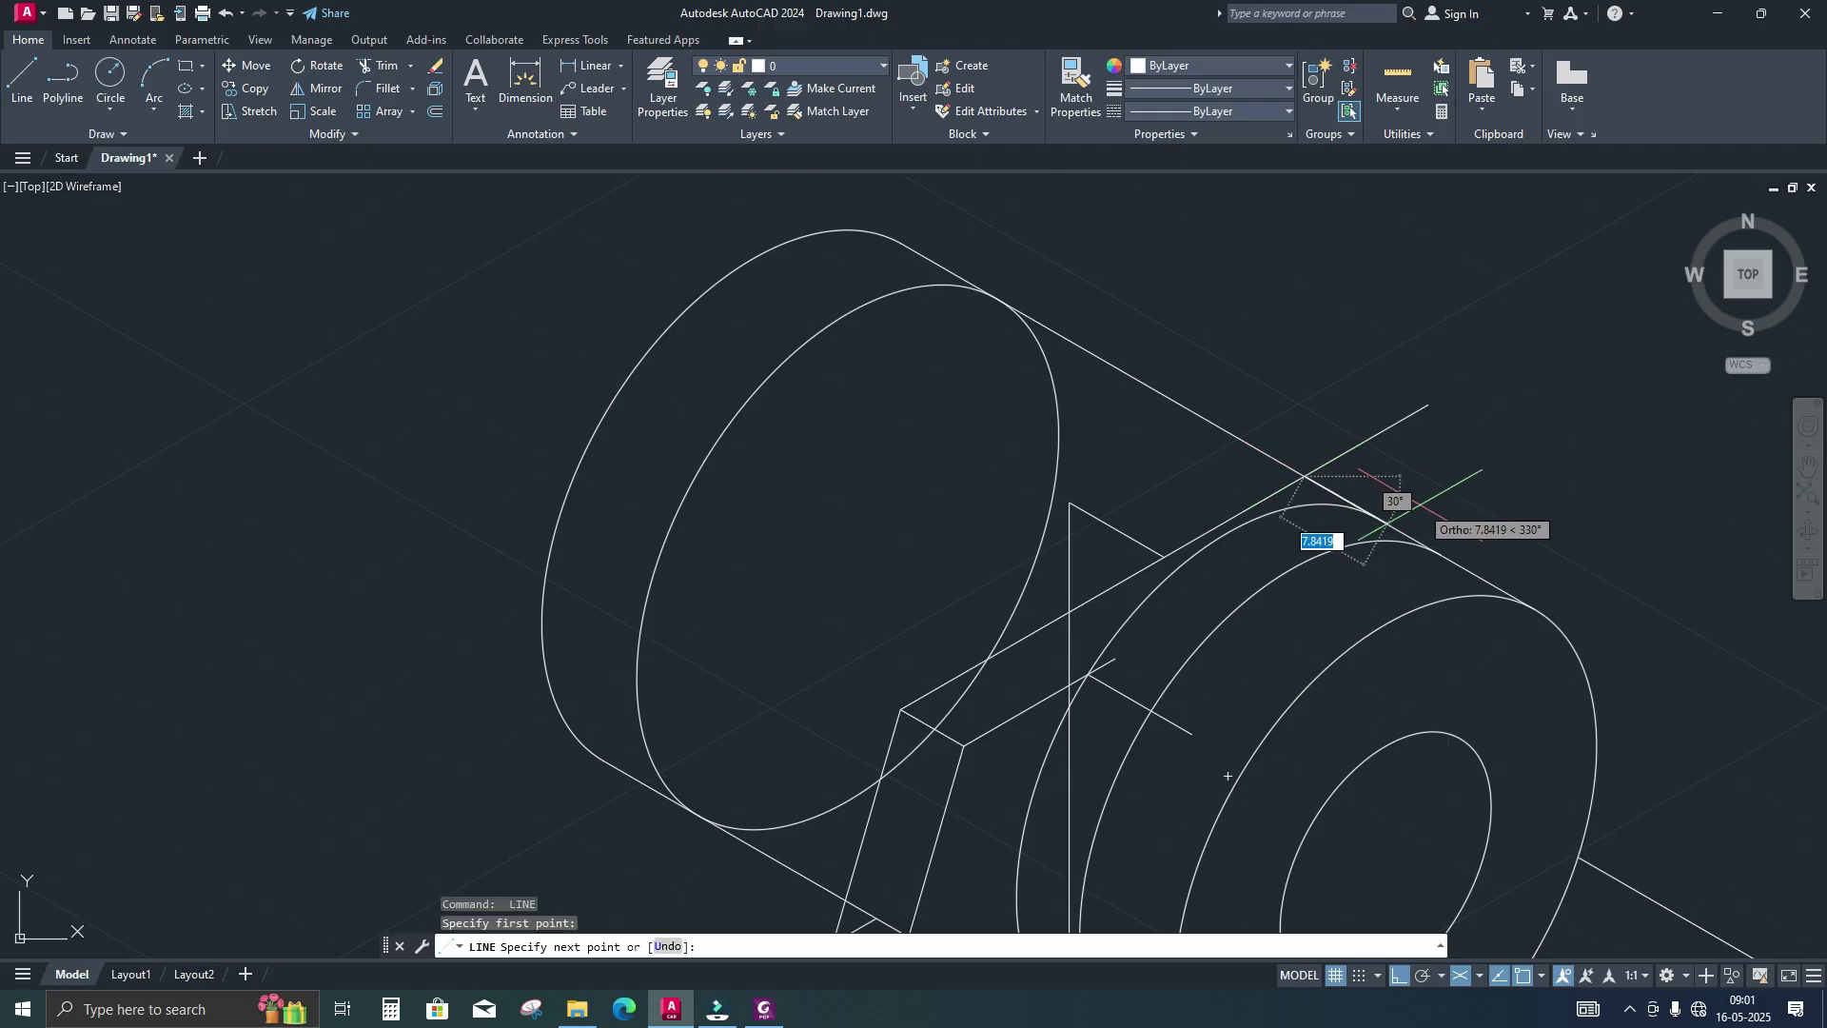
pyautogui.write('6')
pyautogui.press('Return')
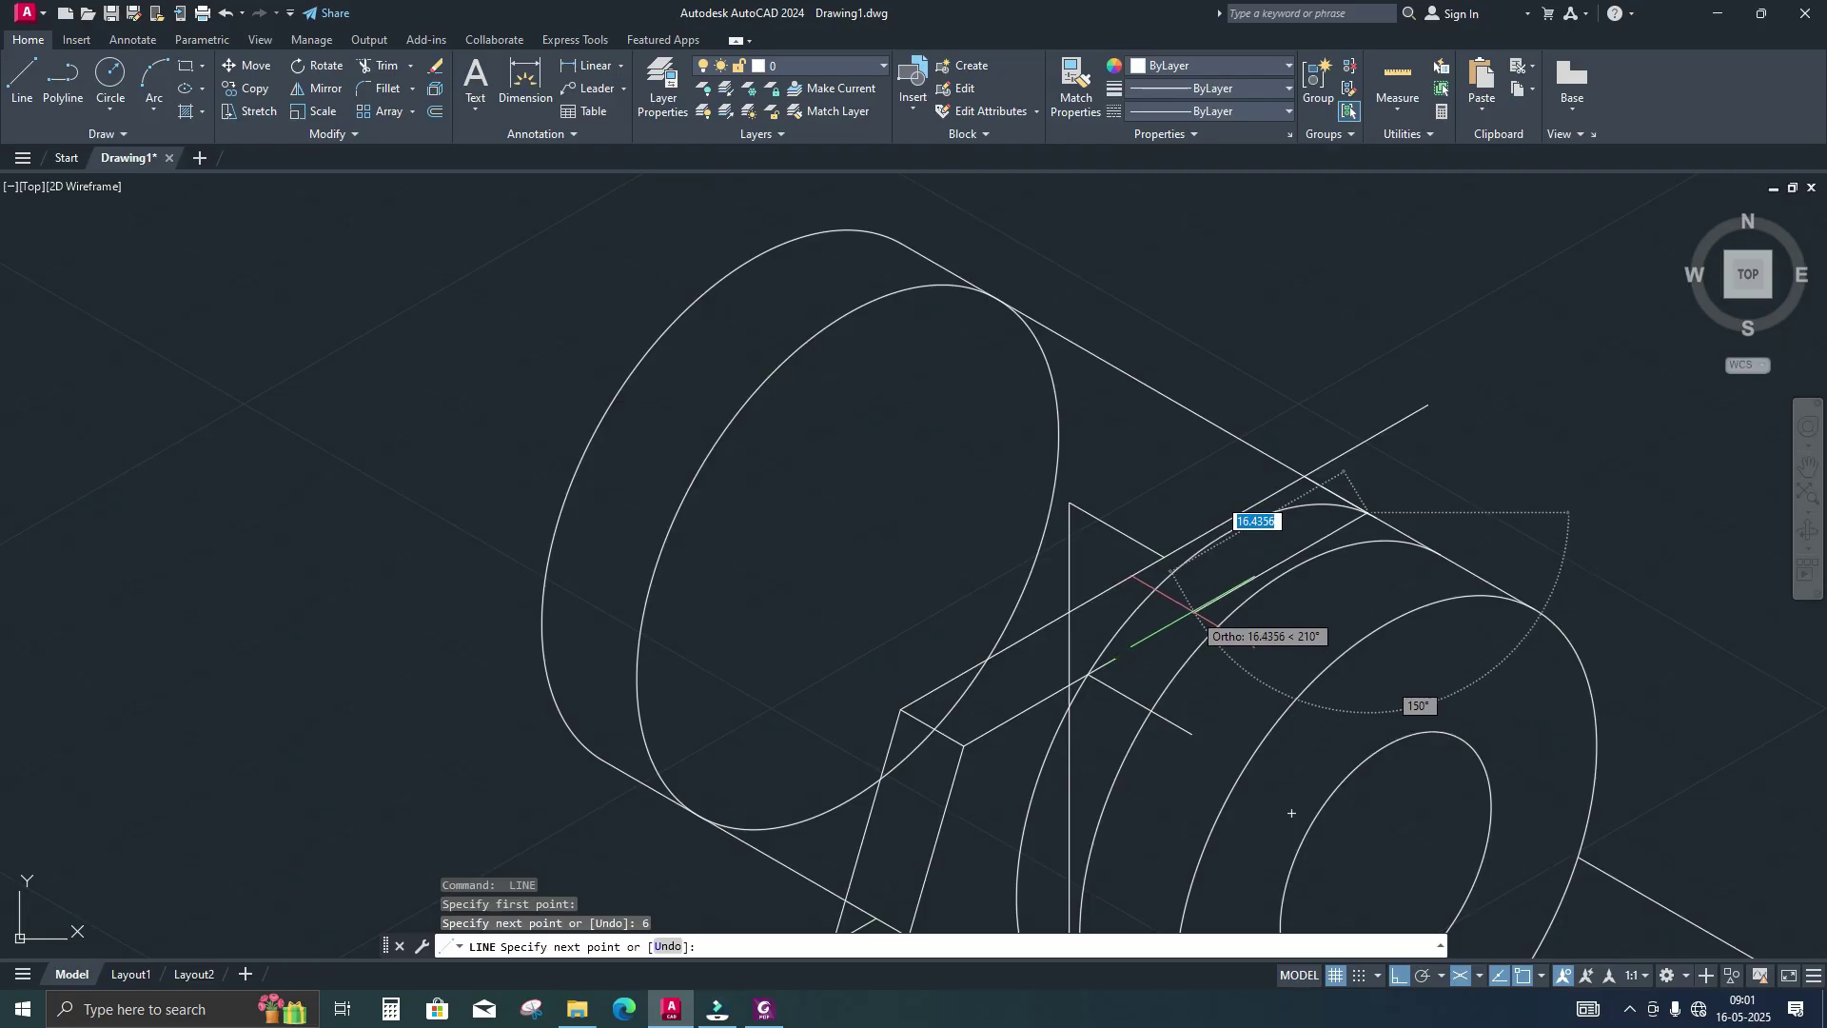
pyautogui.press('Return')
# From the midpoint of the plate's far top edge, draw lines 25 mm along it, 6 mm across and back toward the boss
pyautogui.press('Return')
pyautogui.moveTo(1194, 609); pyautogui.dragTo(1227, 593, button='middle')
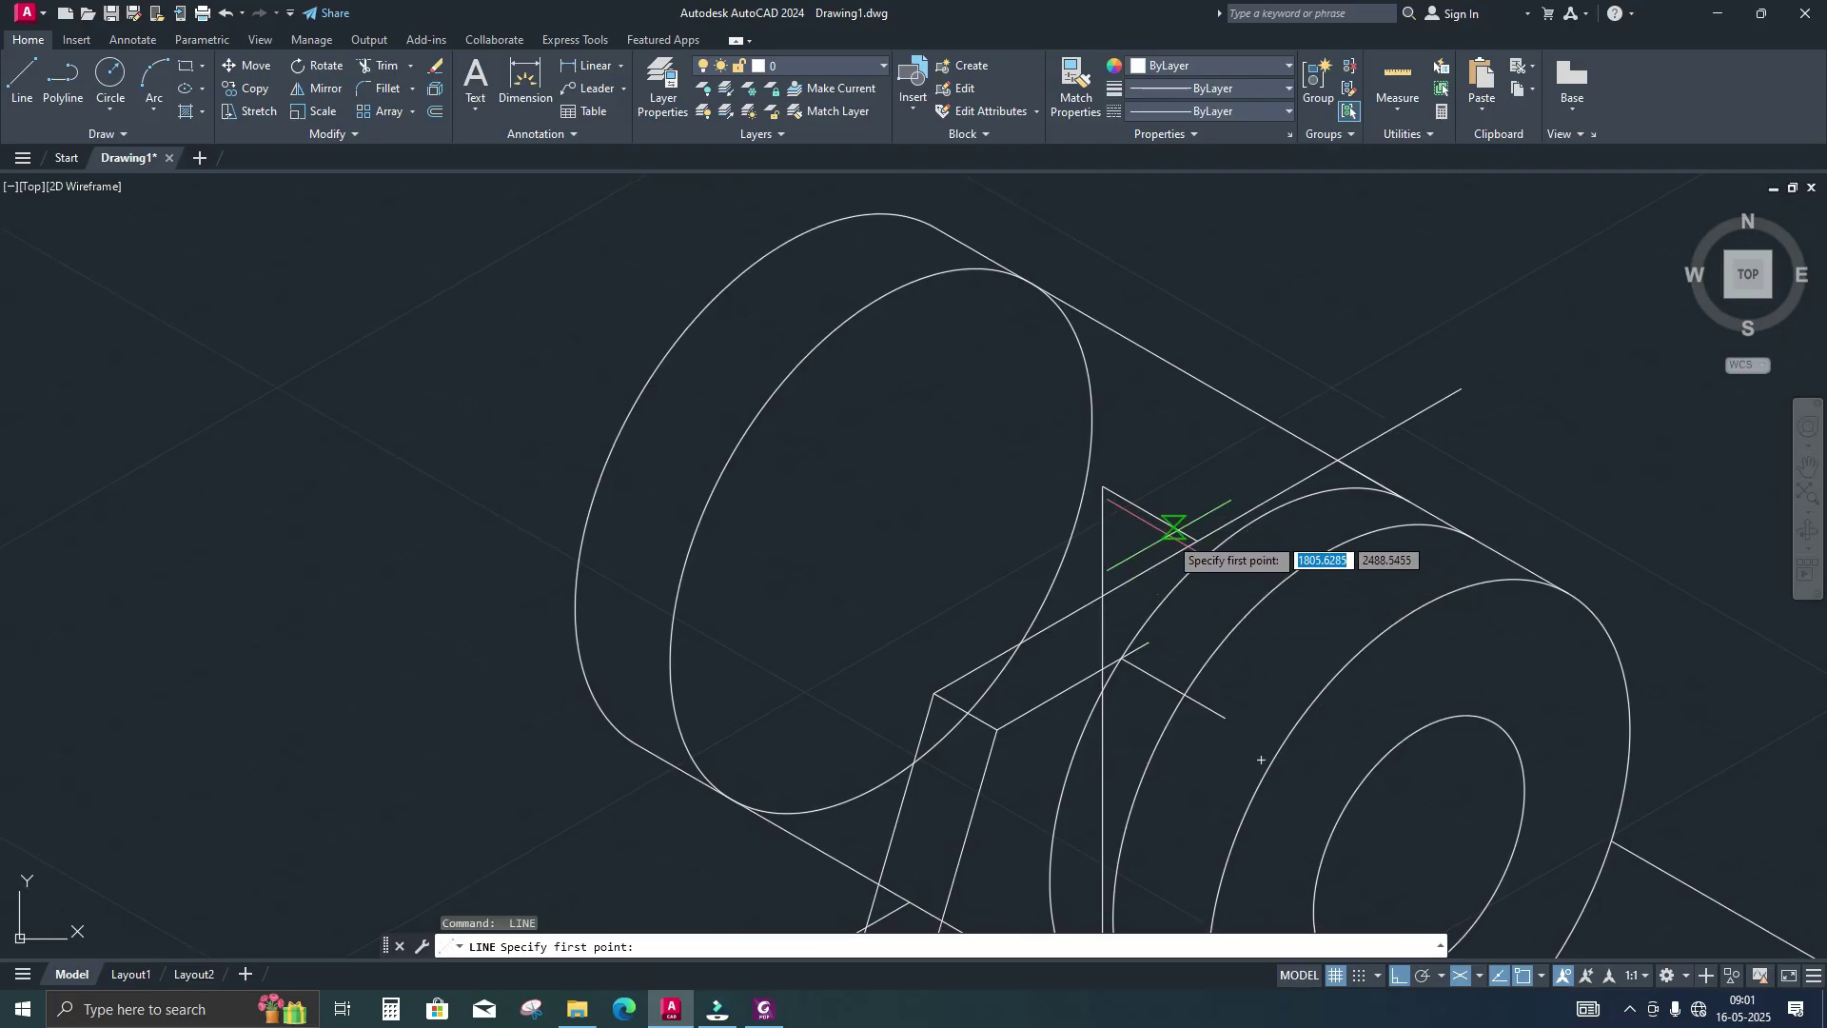
pyautogui.click(1197, 541)
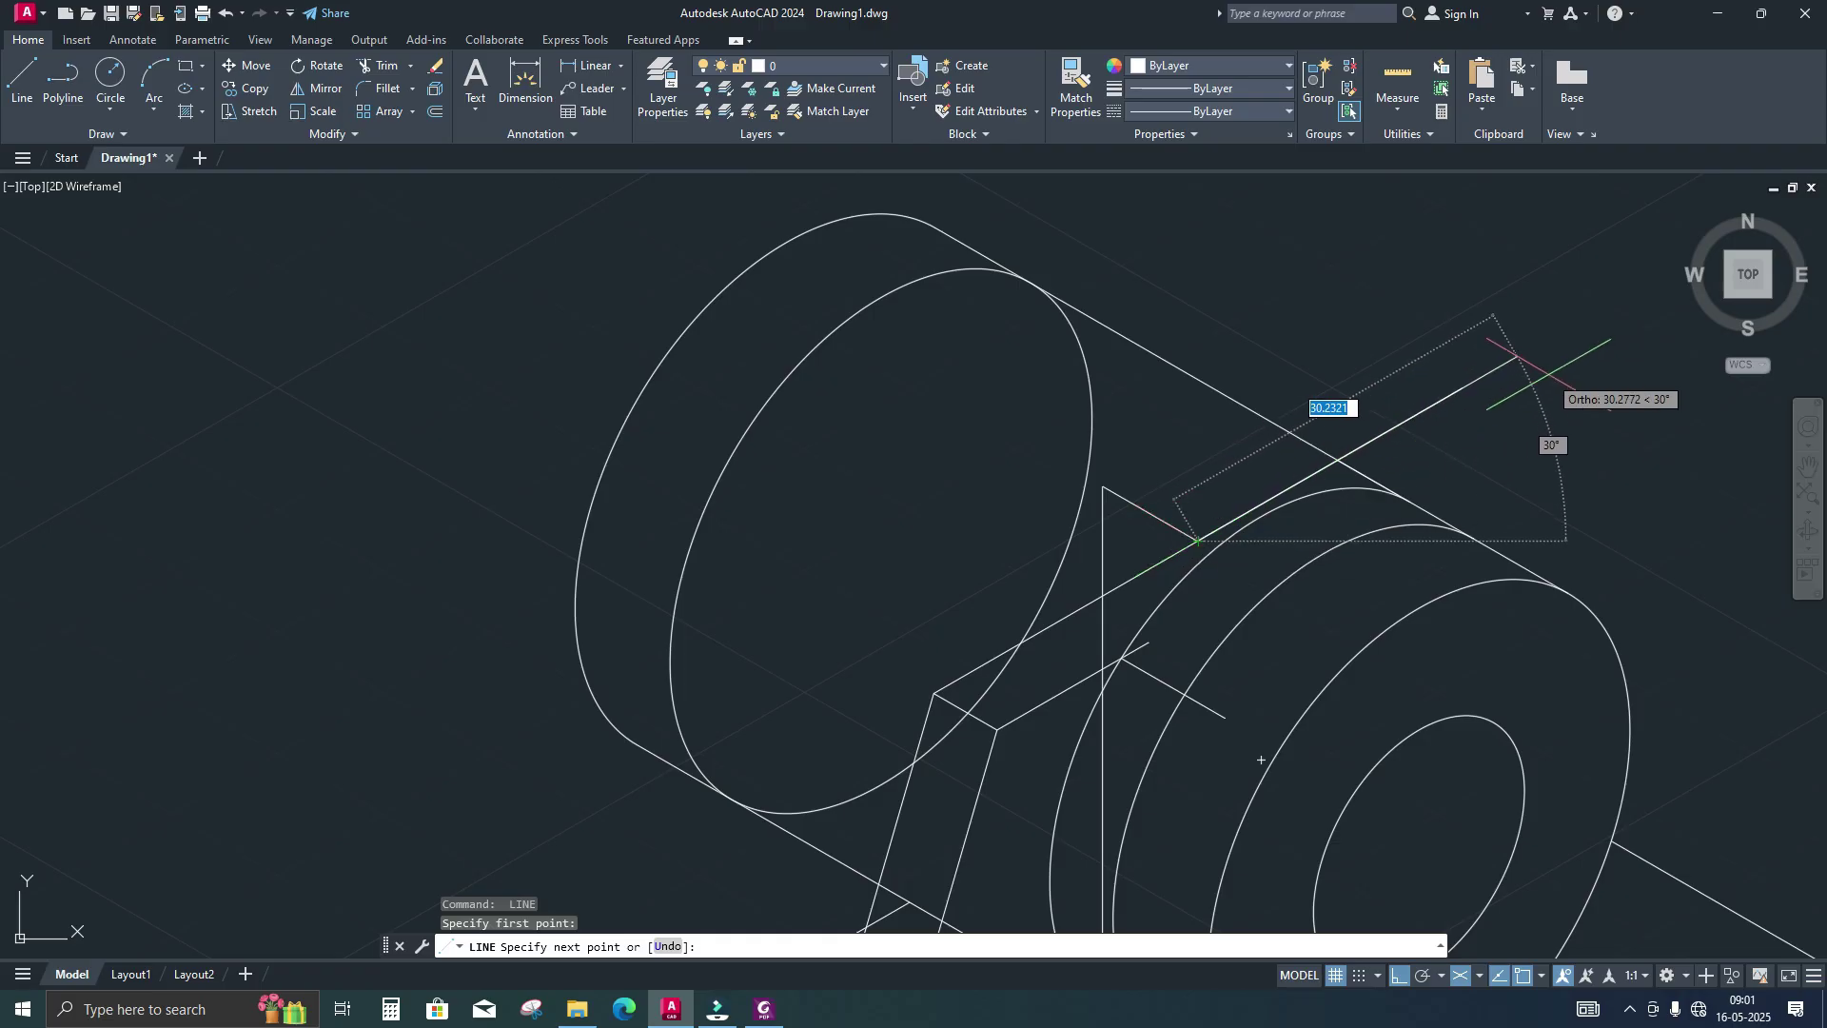
pyautogui.write('25')
pyautogui.press('Return')
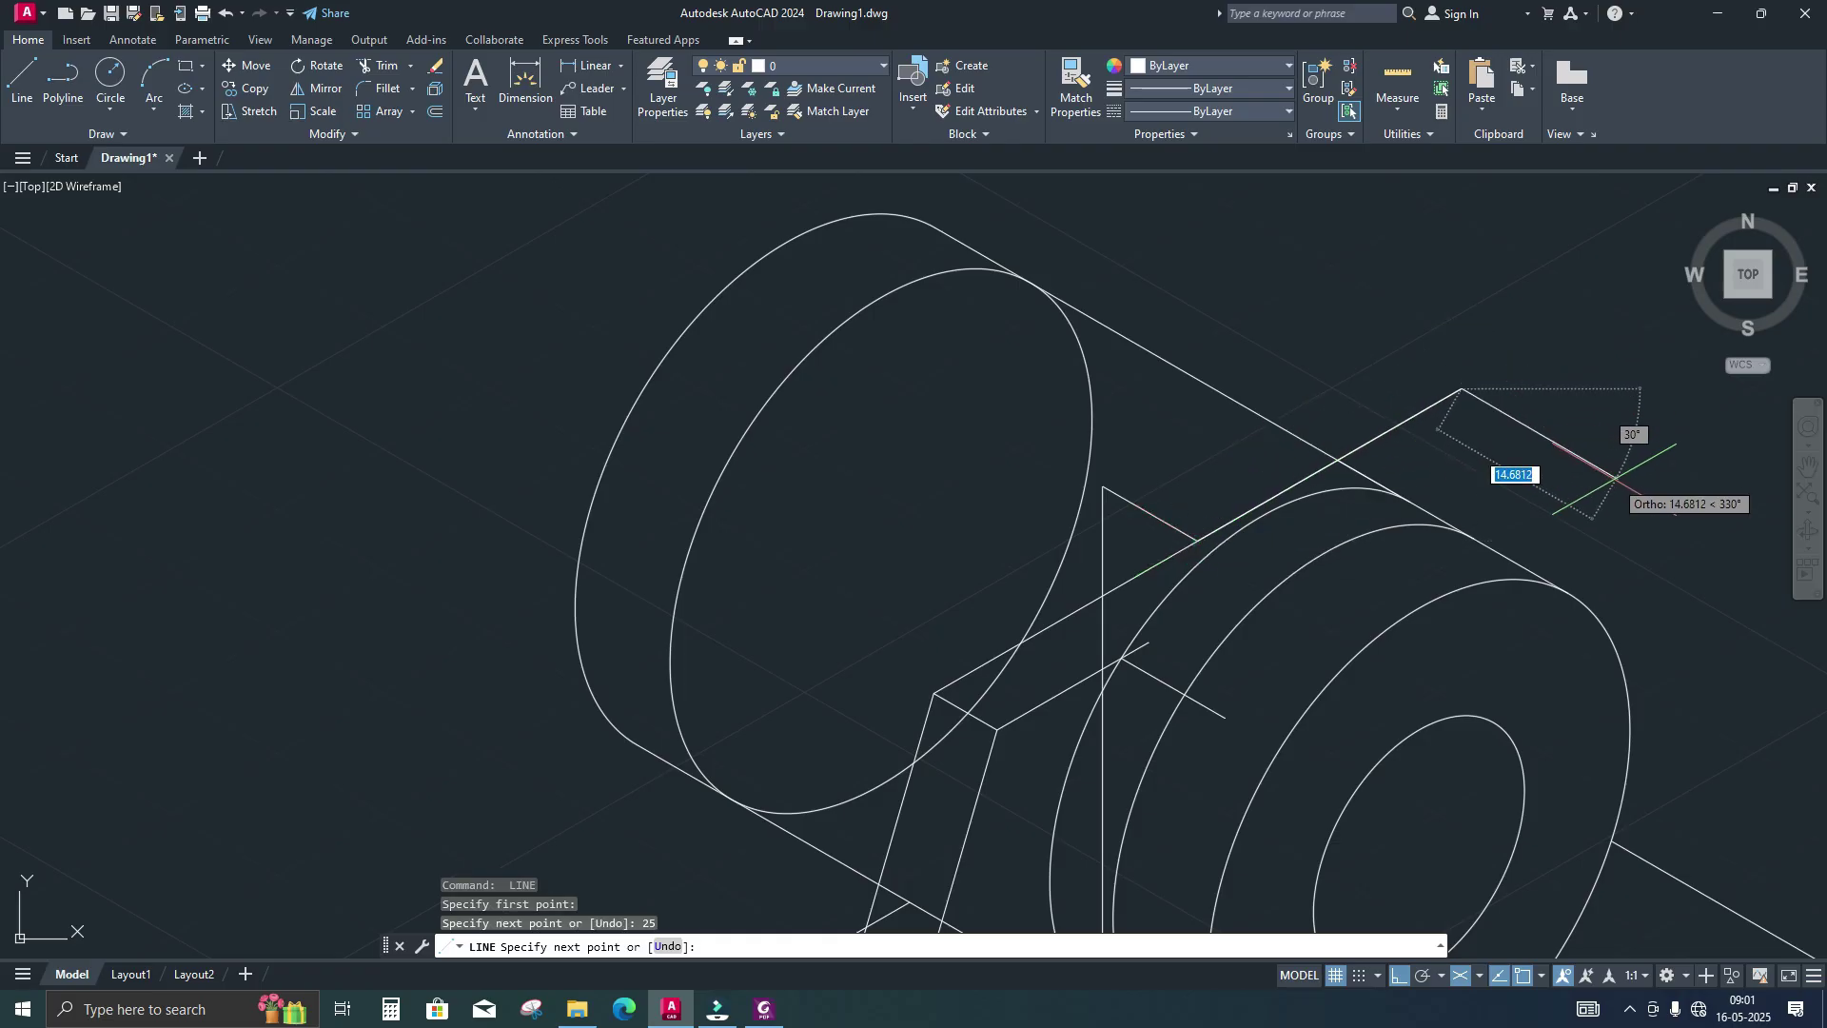
pyautogui.write('6')
pyautogui.press('Return')
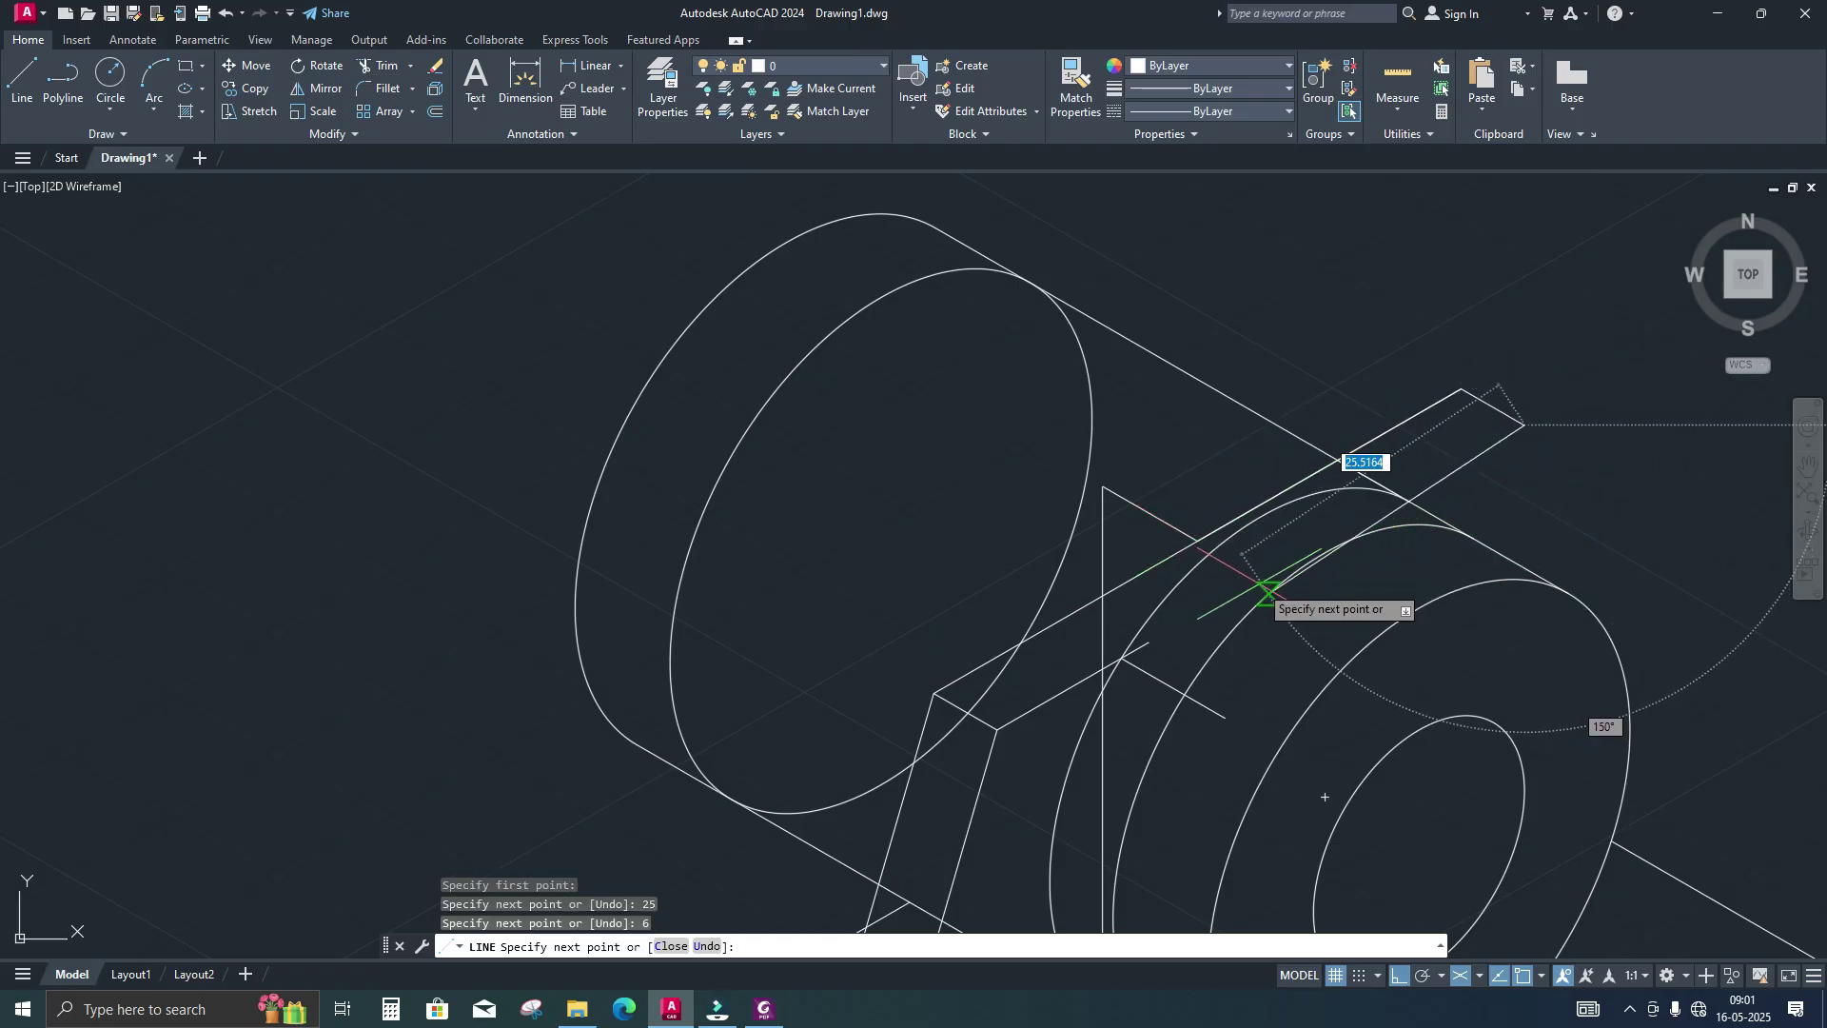
pyautogui.scroll(2, 1269, 592)
pyautogui.press('Return')
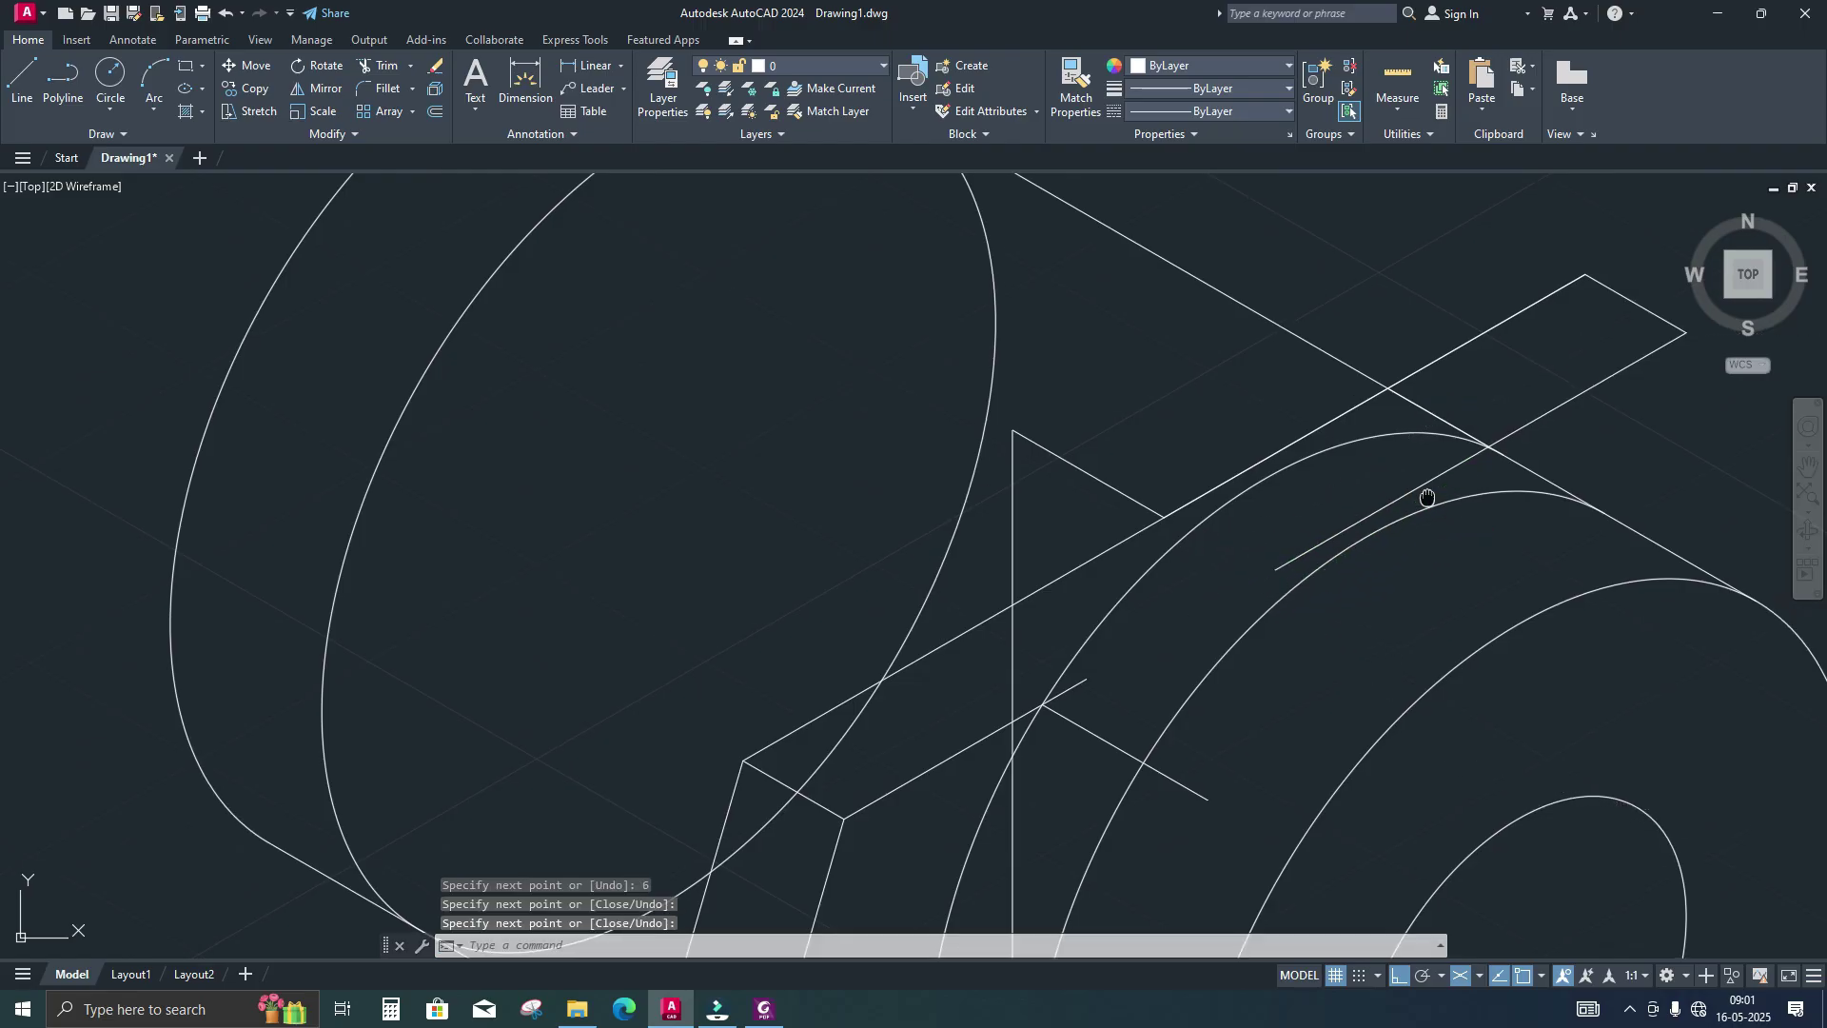
# Trim the front boss's rearmost ellipse and upper tangent line where they cross the plate's top face
pyautogui.scroll(-2, 1351, 509)
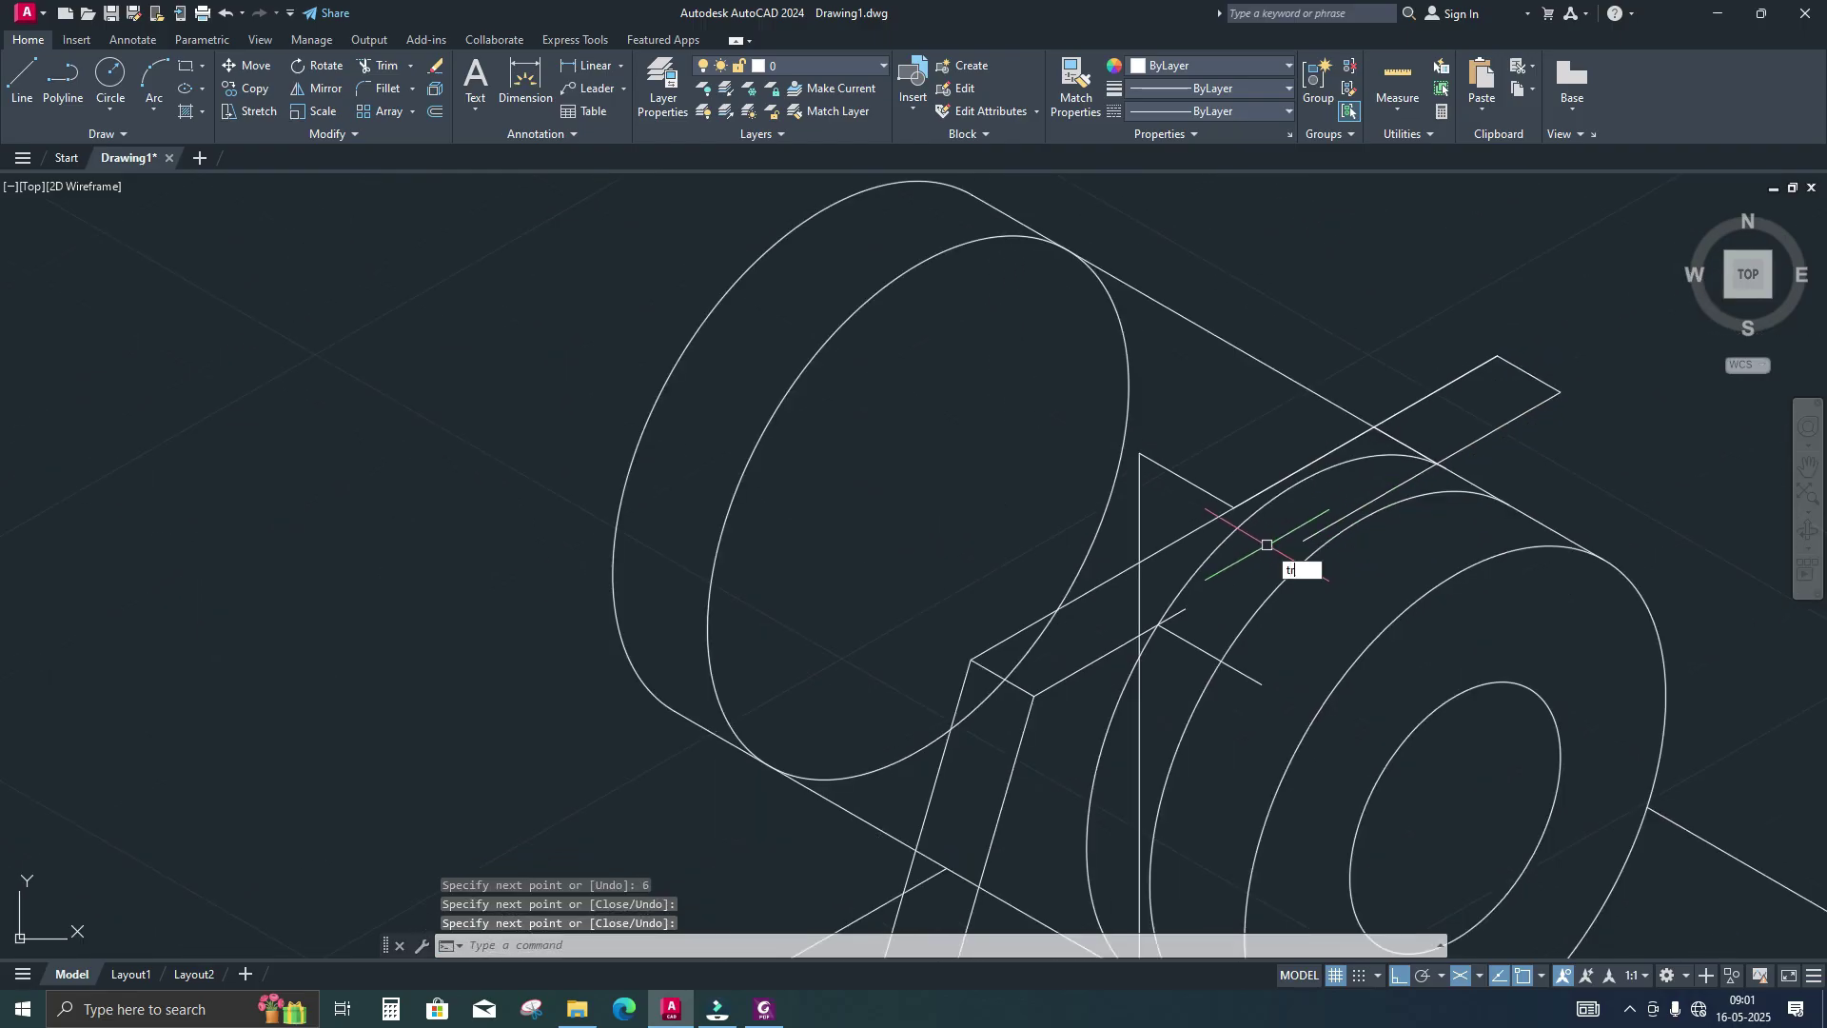
pyautogui.press('Return')
pyautogui.click(1290, 488)
pyautogui.click(1438, 427)
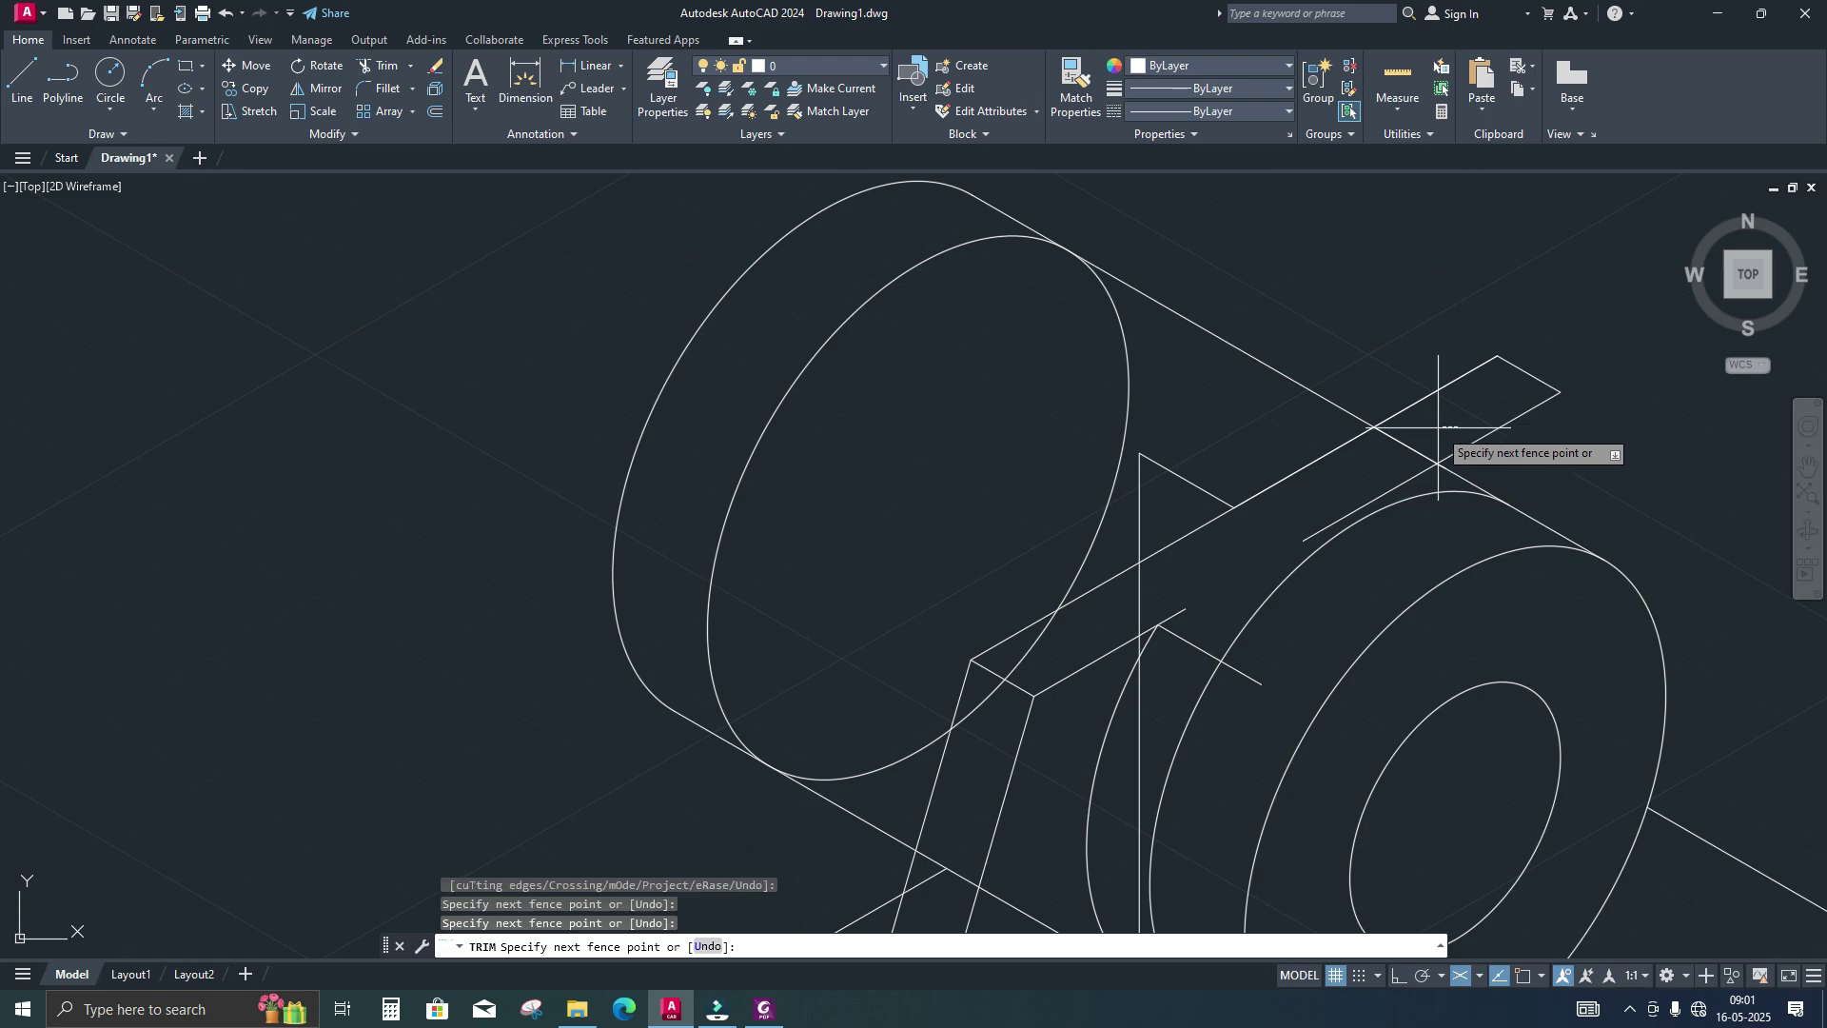
pyautogui.press('Return')
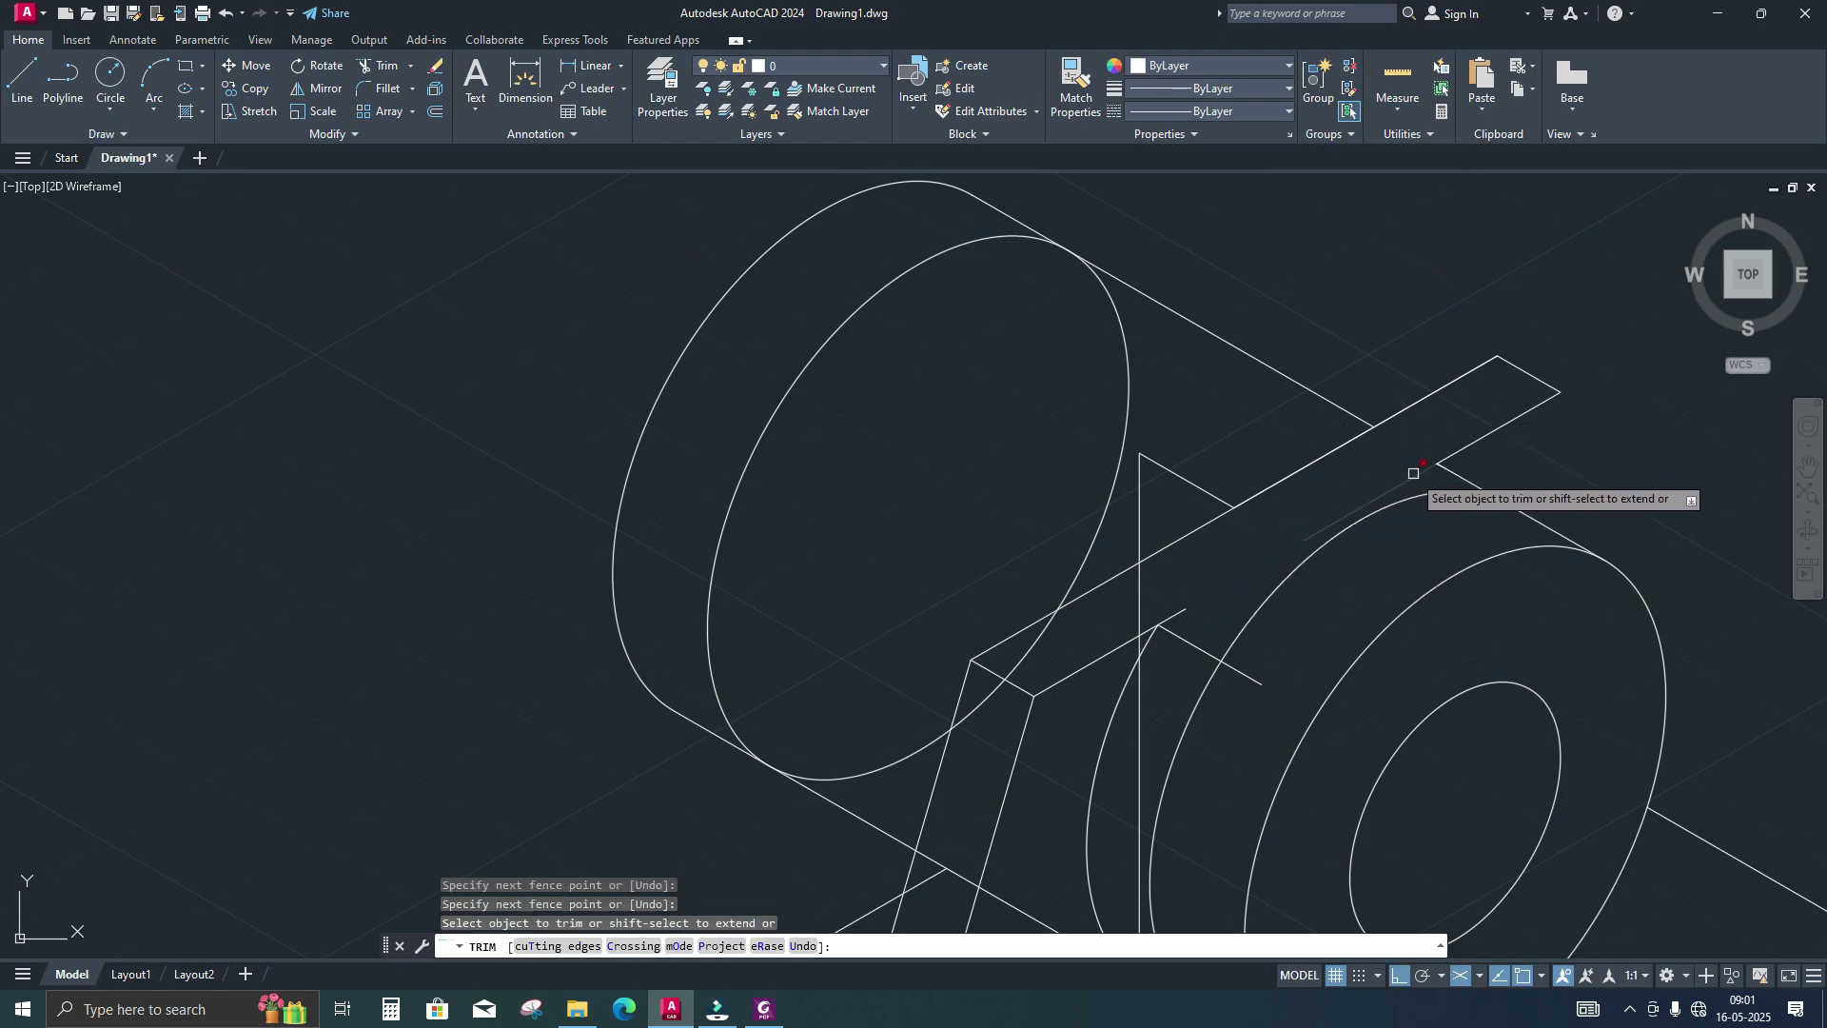
# Trim the overshooting ends of the plate's near top edge on both sides of the boss and of the short notch line
pyautogui.click(1413, 473)
pyautogui.click(1180, 610)
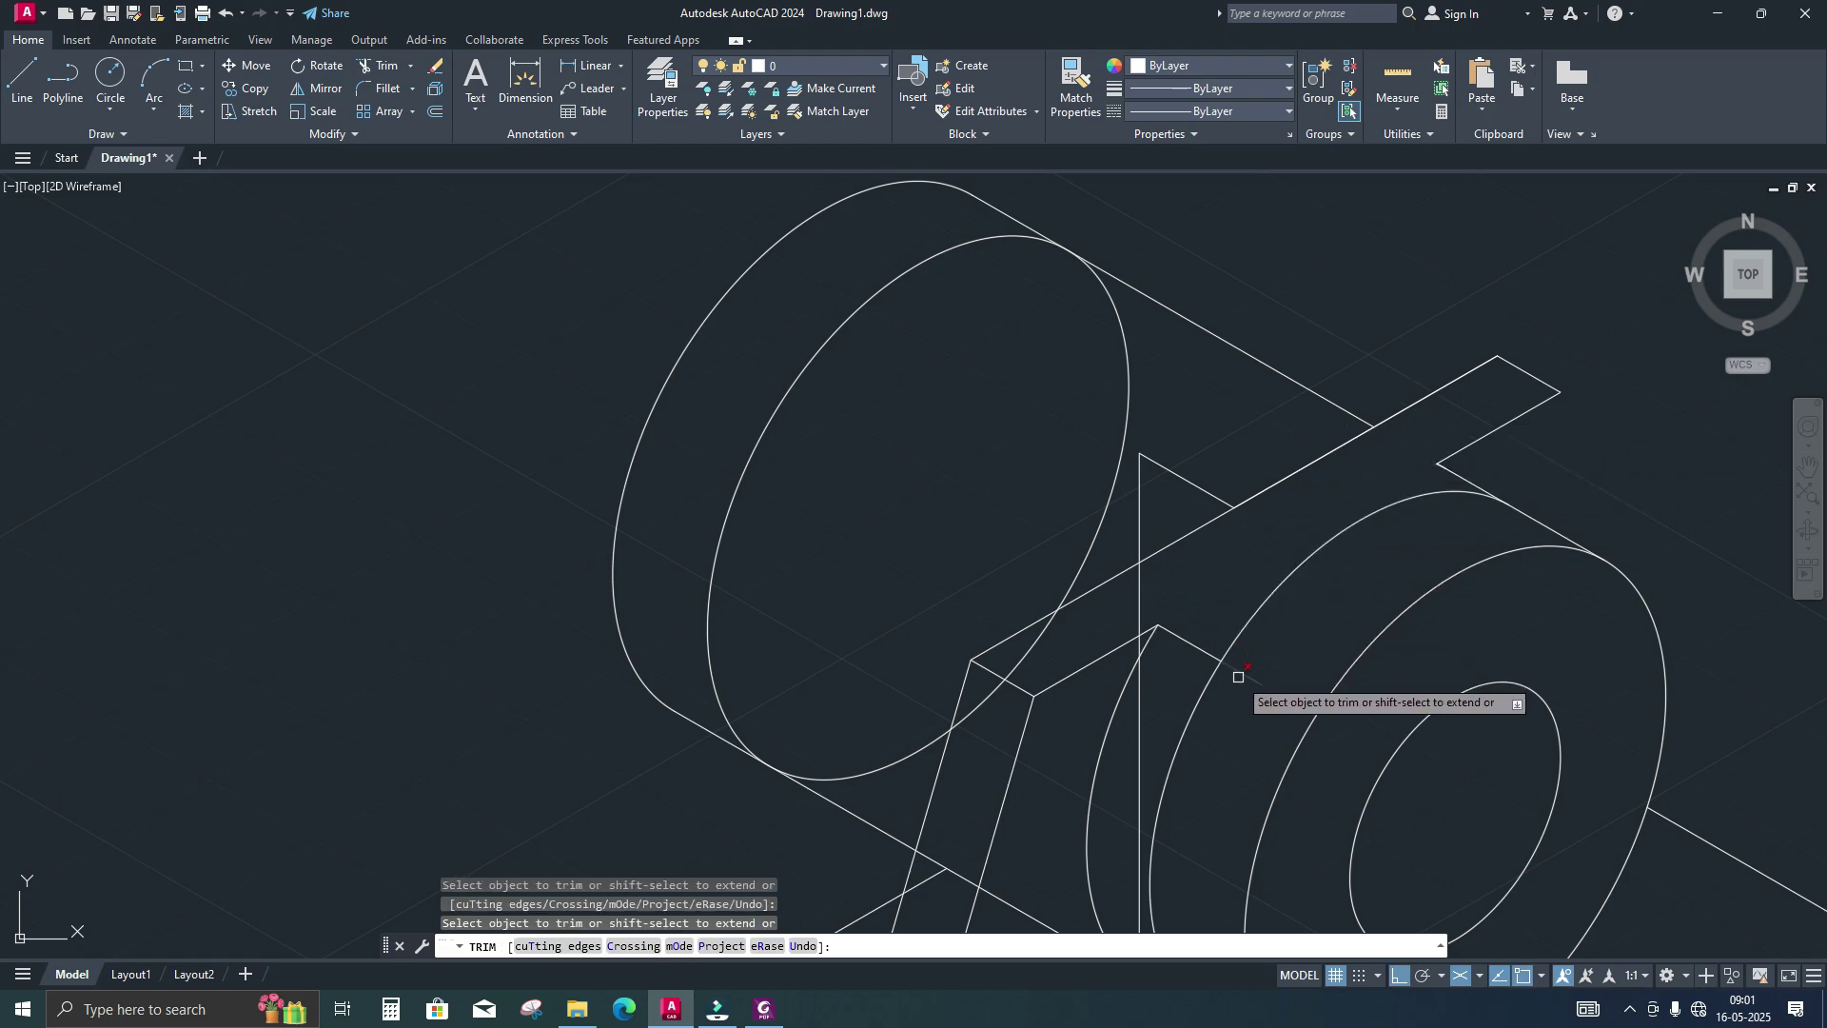
pyautogui.scroll(2, 1237, 676)
# Recheck drawing 103 in the PDF, and trim the middle ellipse's lower arc and the leftover arcs near the boss's lower tangent
pyautogui.hotkey('alt', 'Tab')
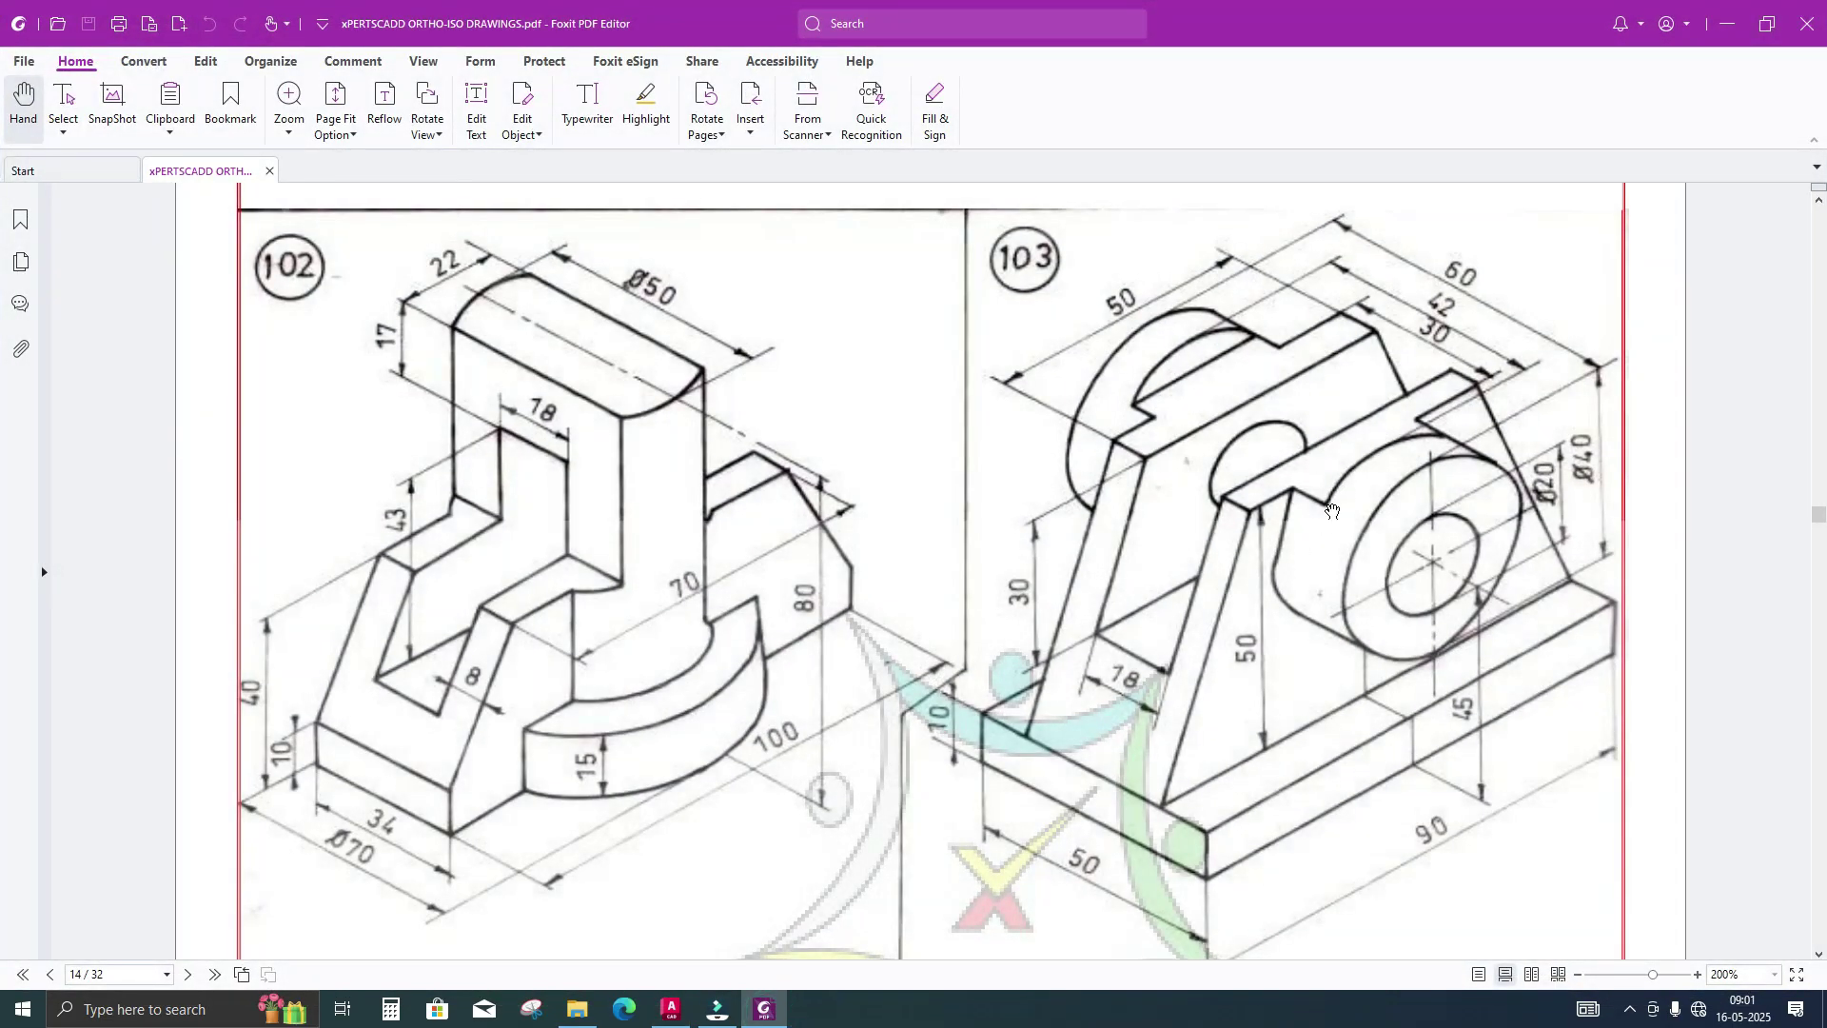
pyautogui.click(765, 1010)
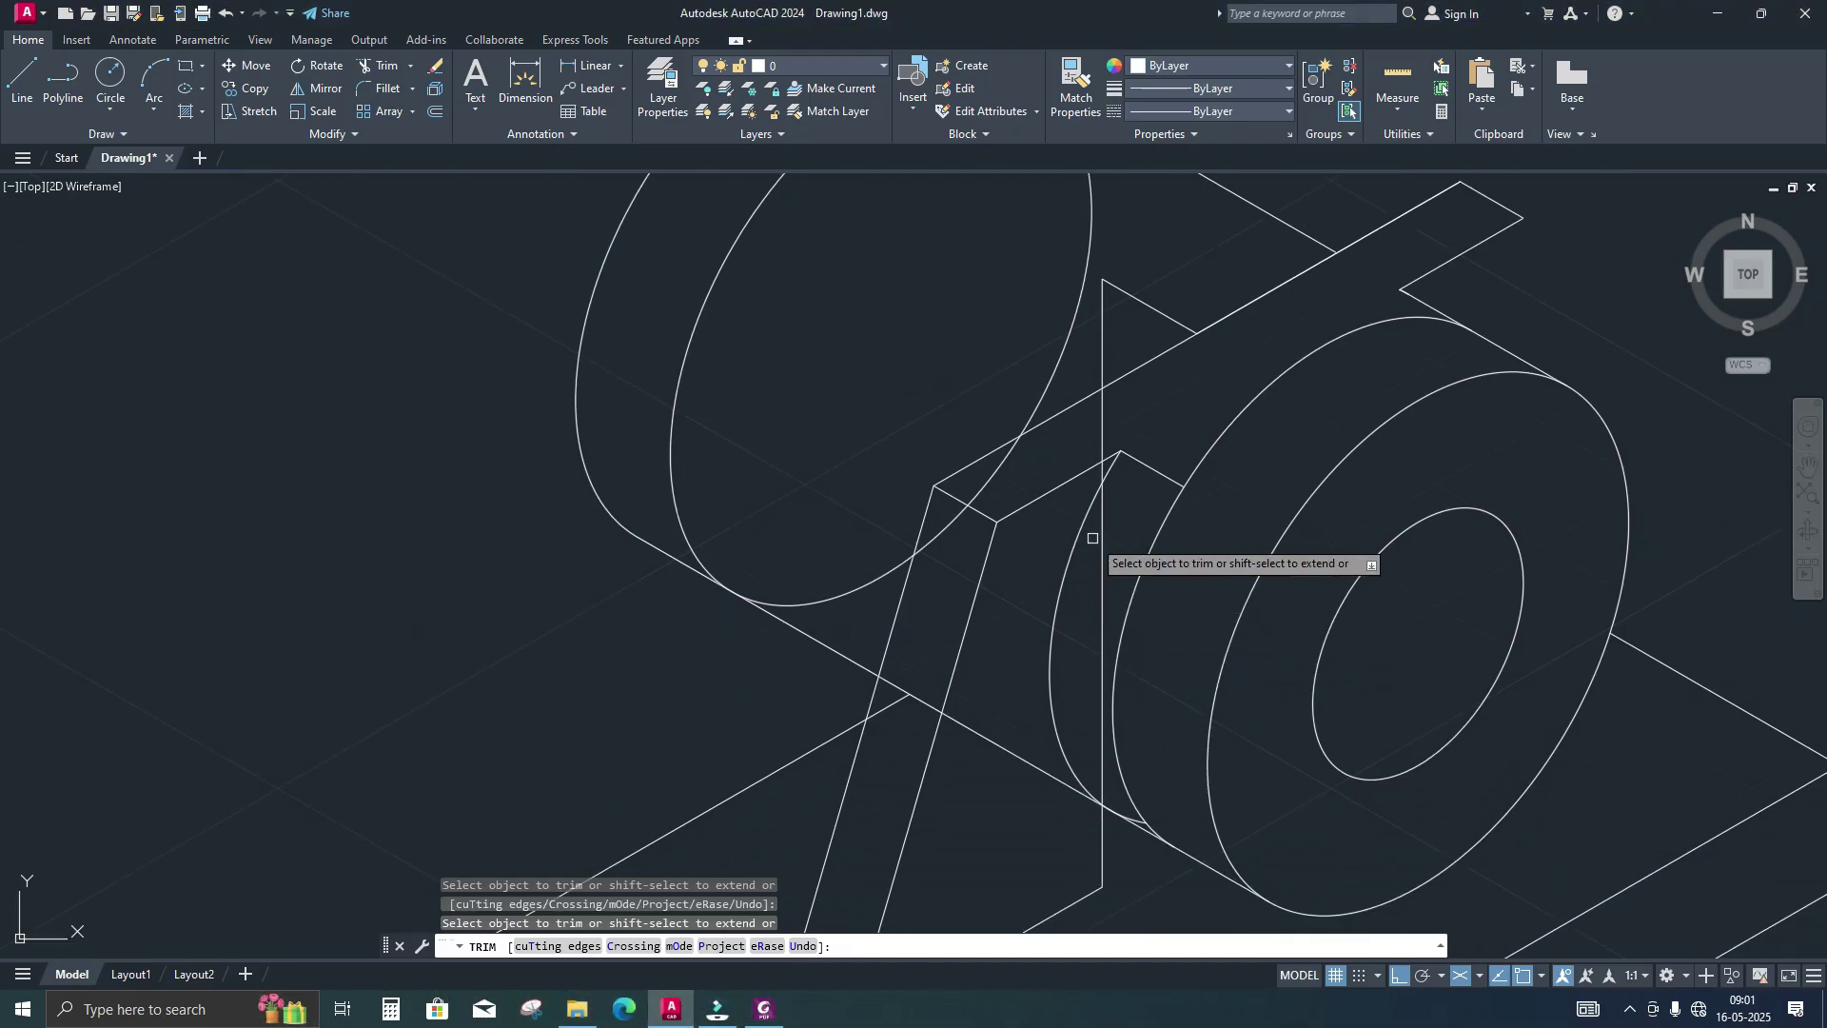
pyautogui.scroll(3, 1374, 400)
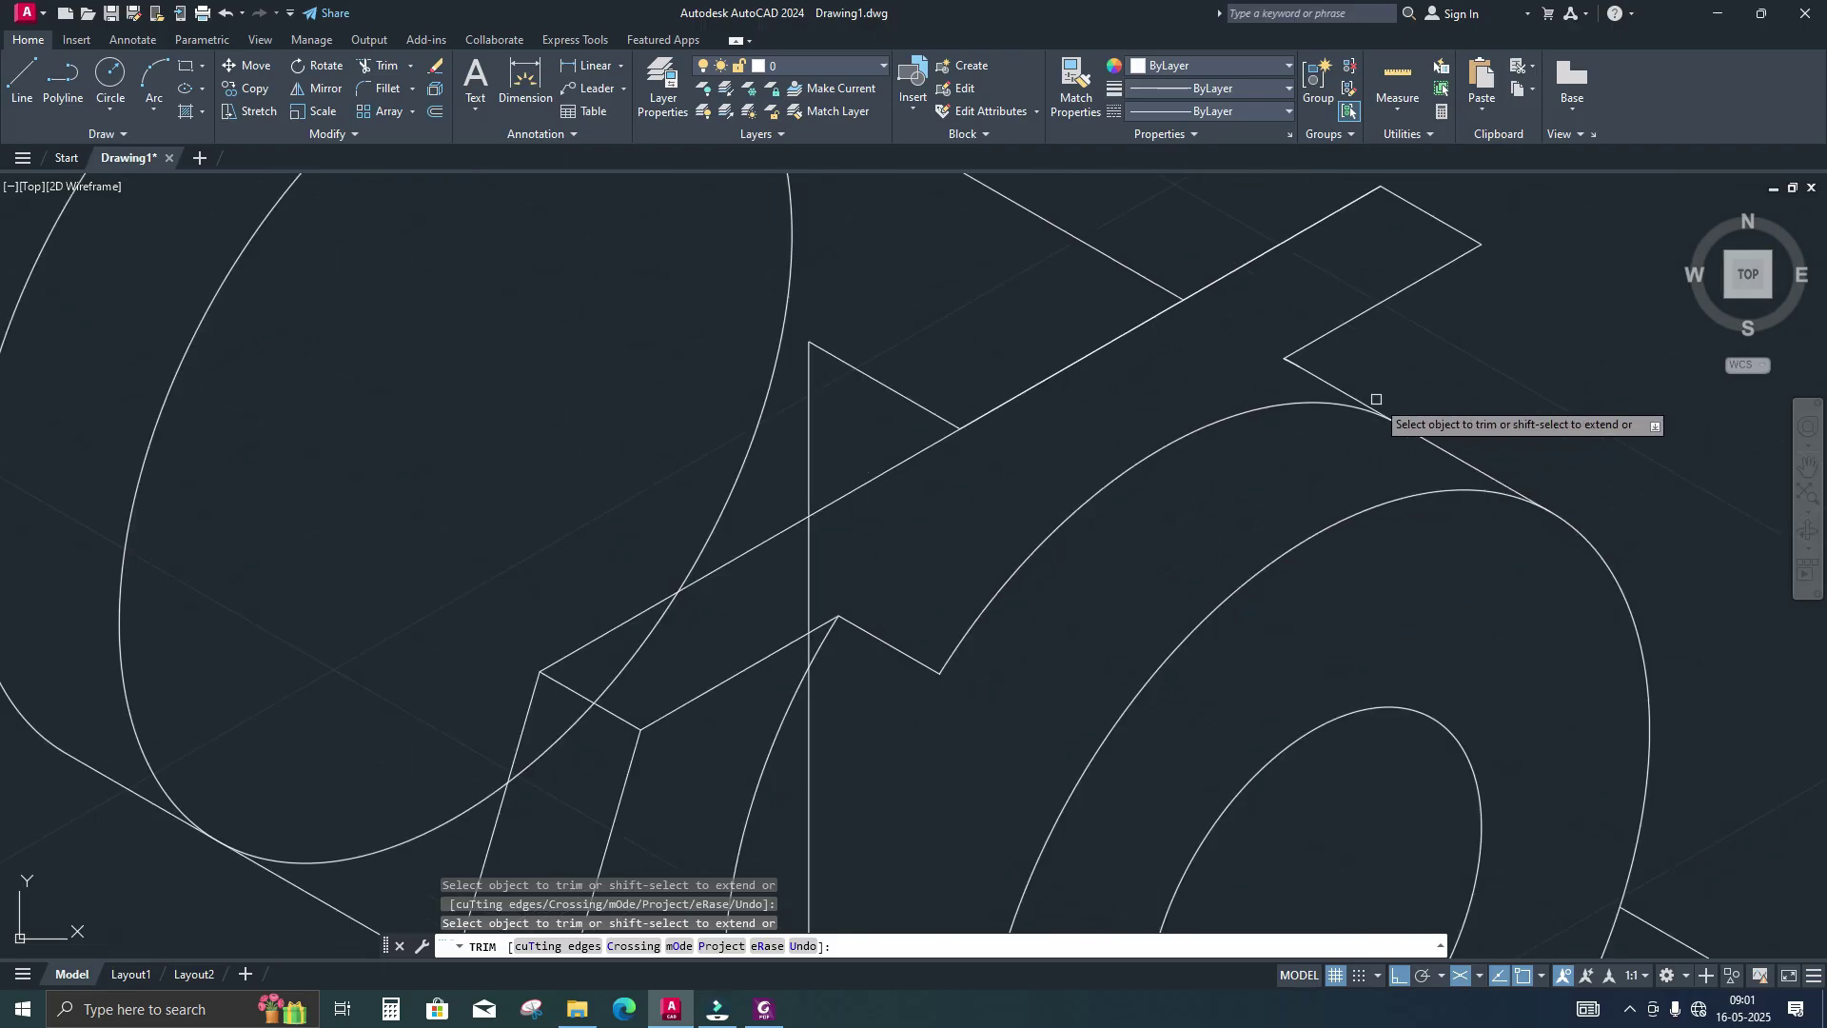
pyautogui.scroll(-6, 881, 705)
pyautogui.scroll(5, 942, 723)
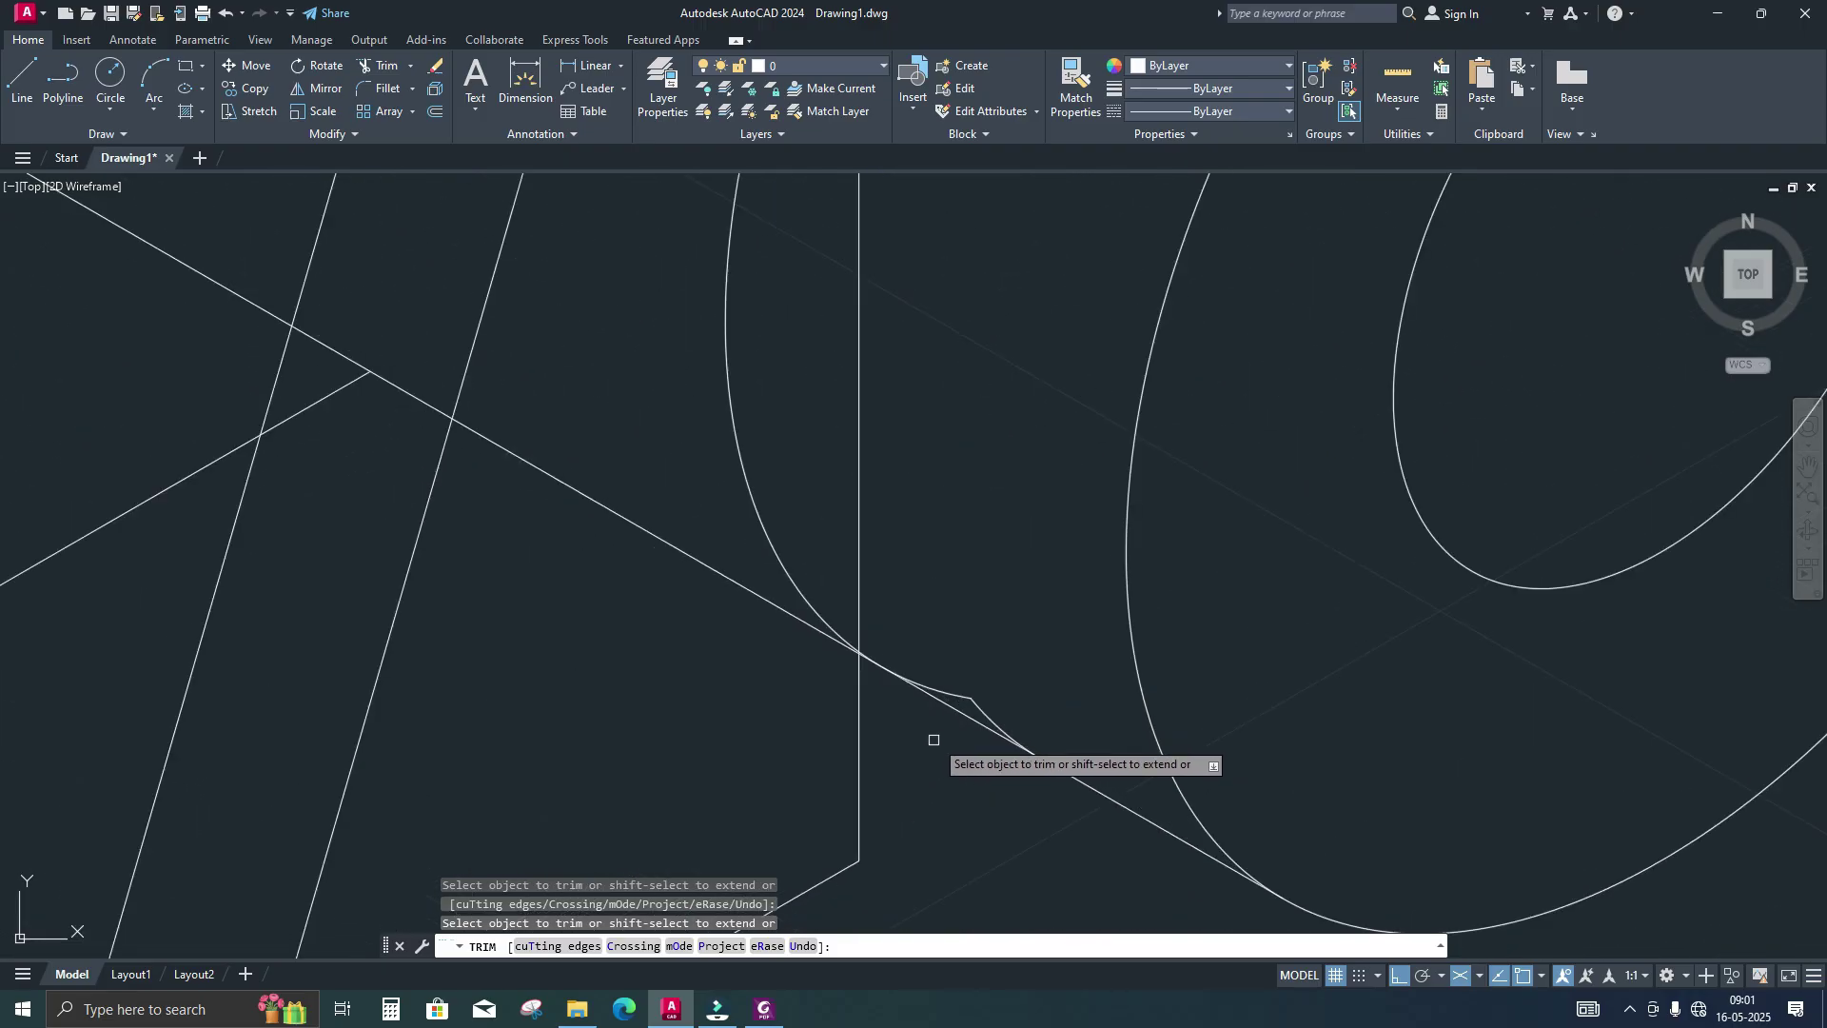
pyautogui.moveTo(990, 718); pyautogui.dragTo(923, 685)
pyautogui.scroll(-6, 928, 614)
pyautogui.moveTo(927, 603); pyautogui.dragTo(968, 645, button='middle')
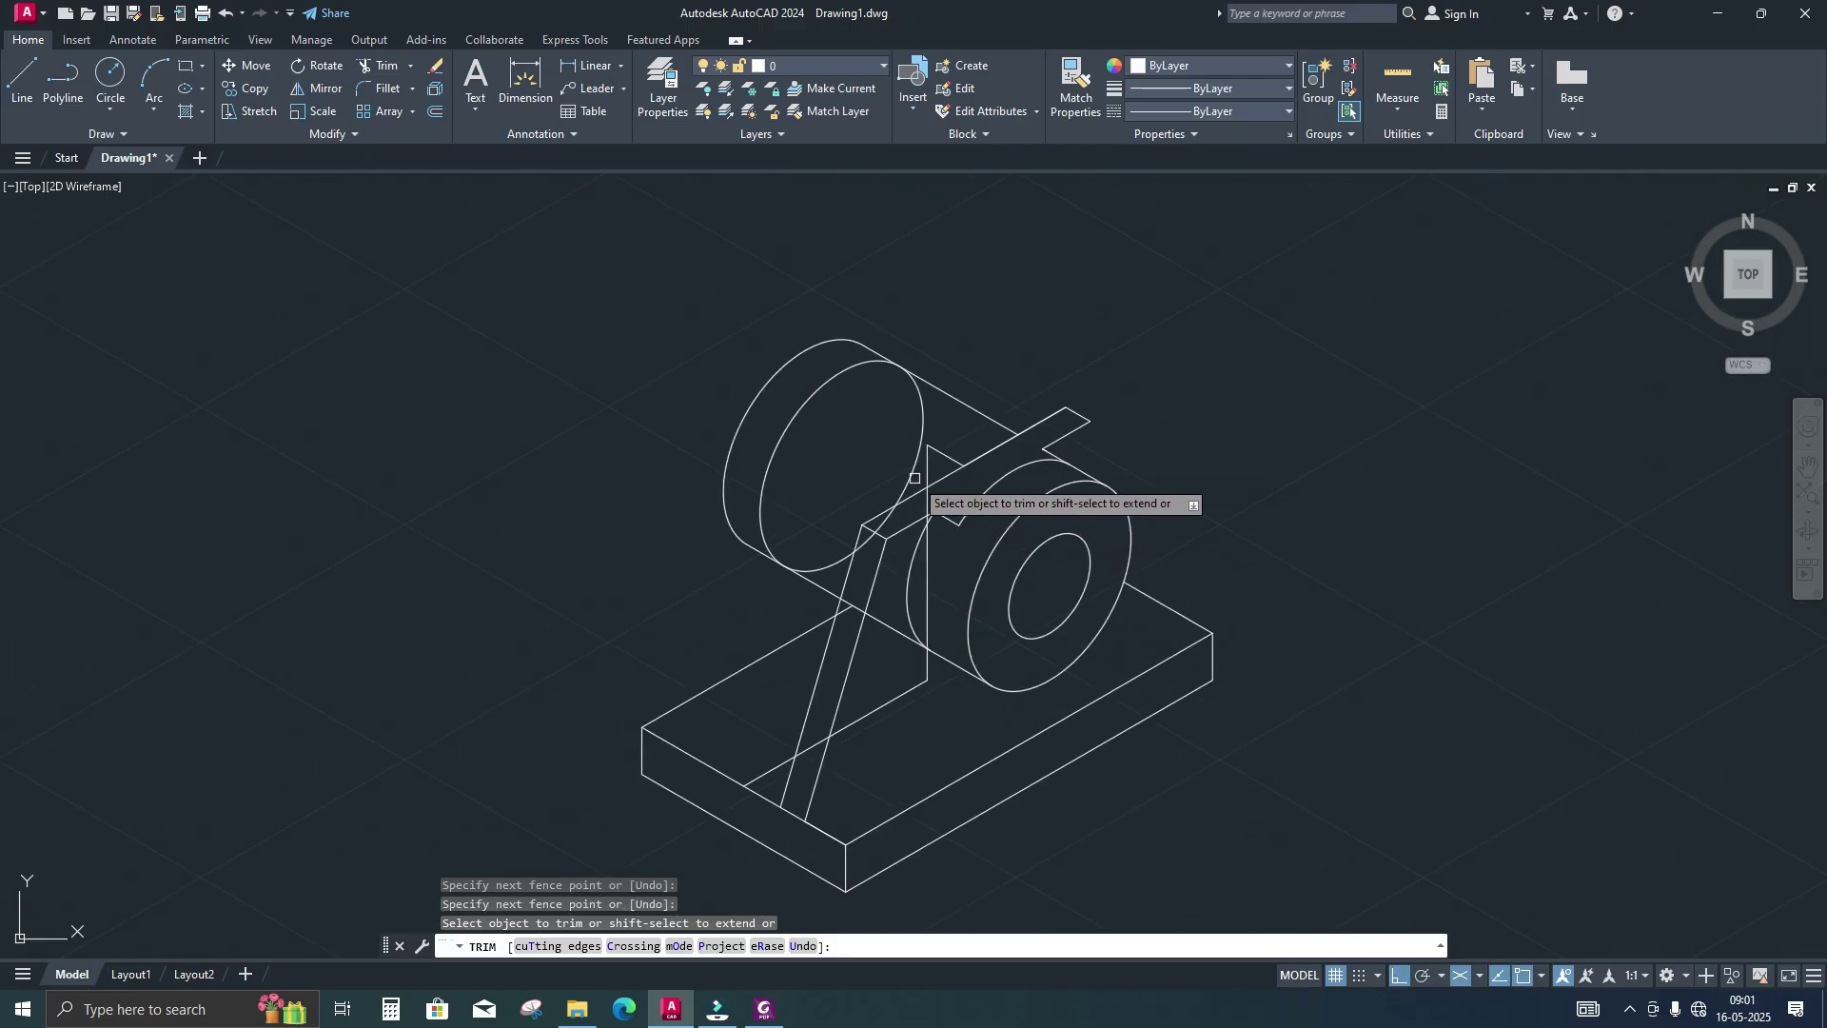
pyautogui.press('Return')
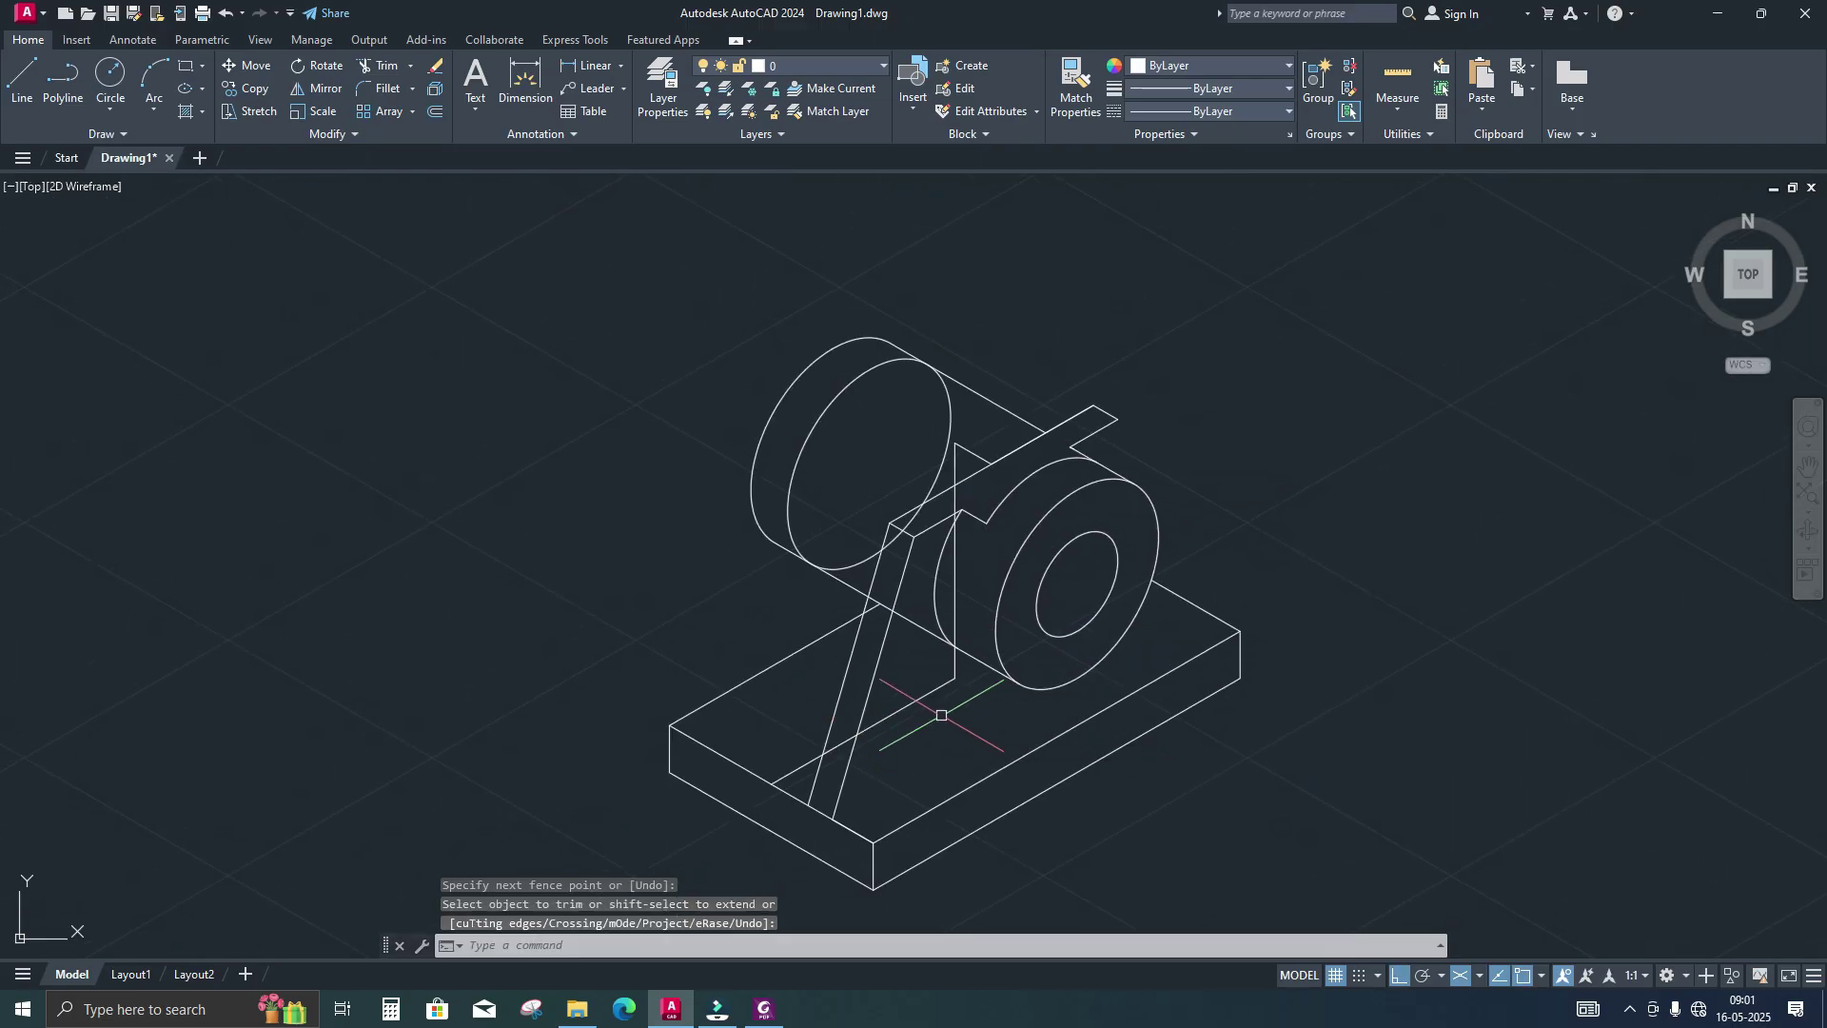
# Erase the leftover layout line on the base, the vertical line above it and the short line behind the plate's top edge
pyautogui.click(941, 687)
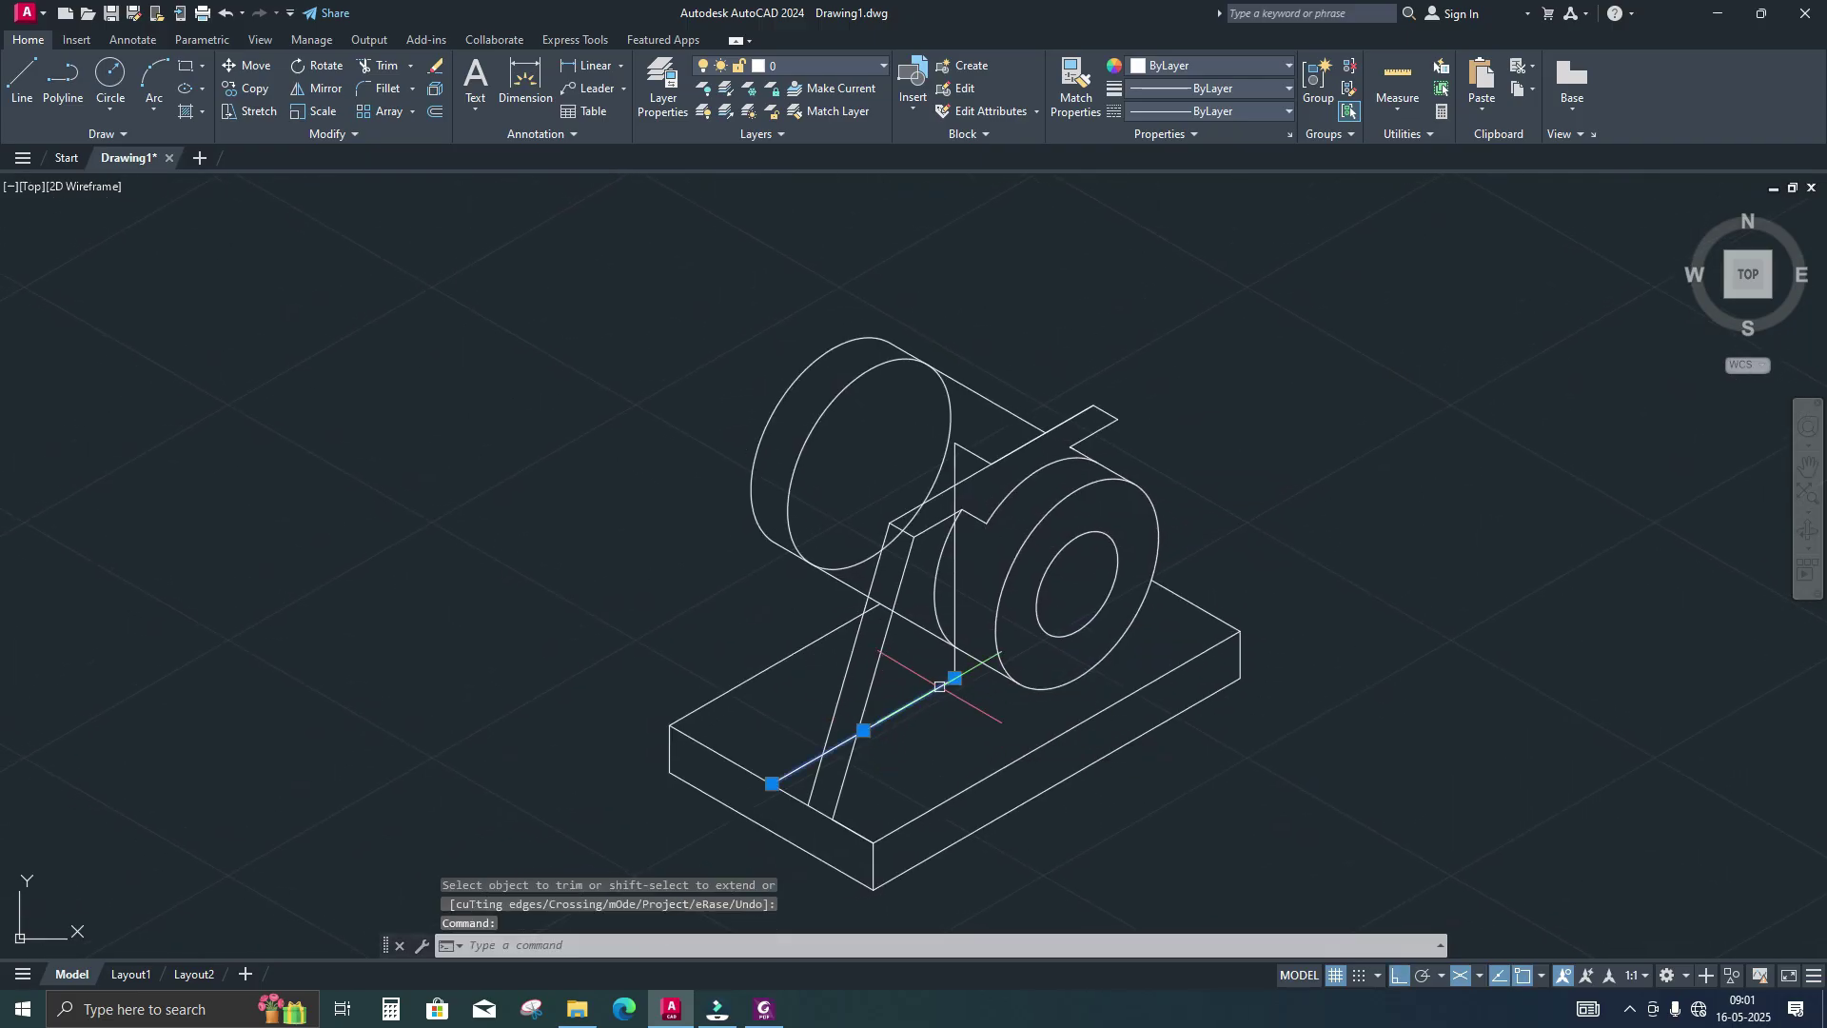
pyautogui.click(956, 590)
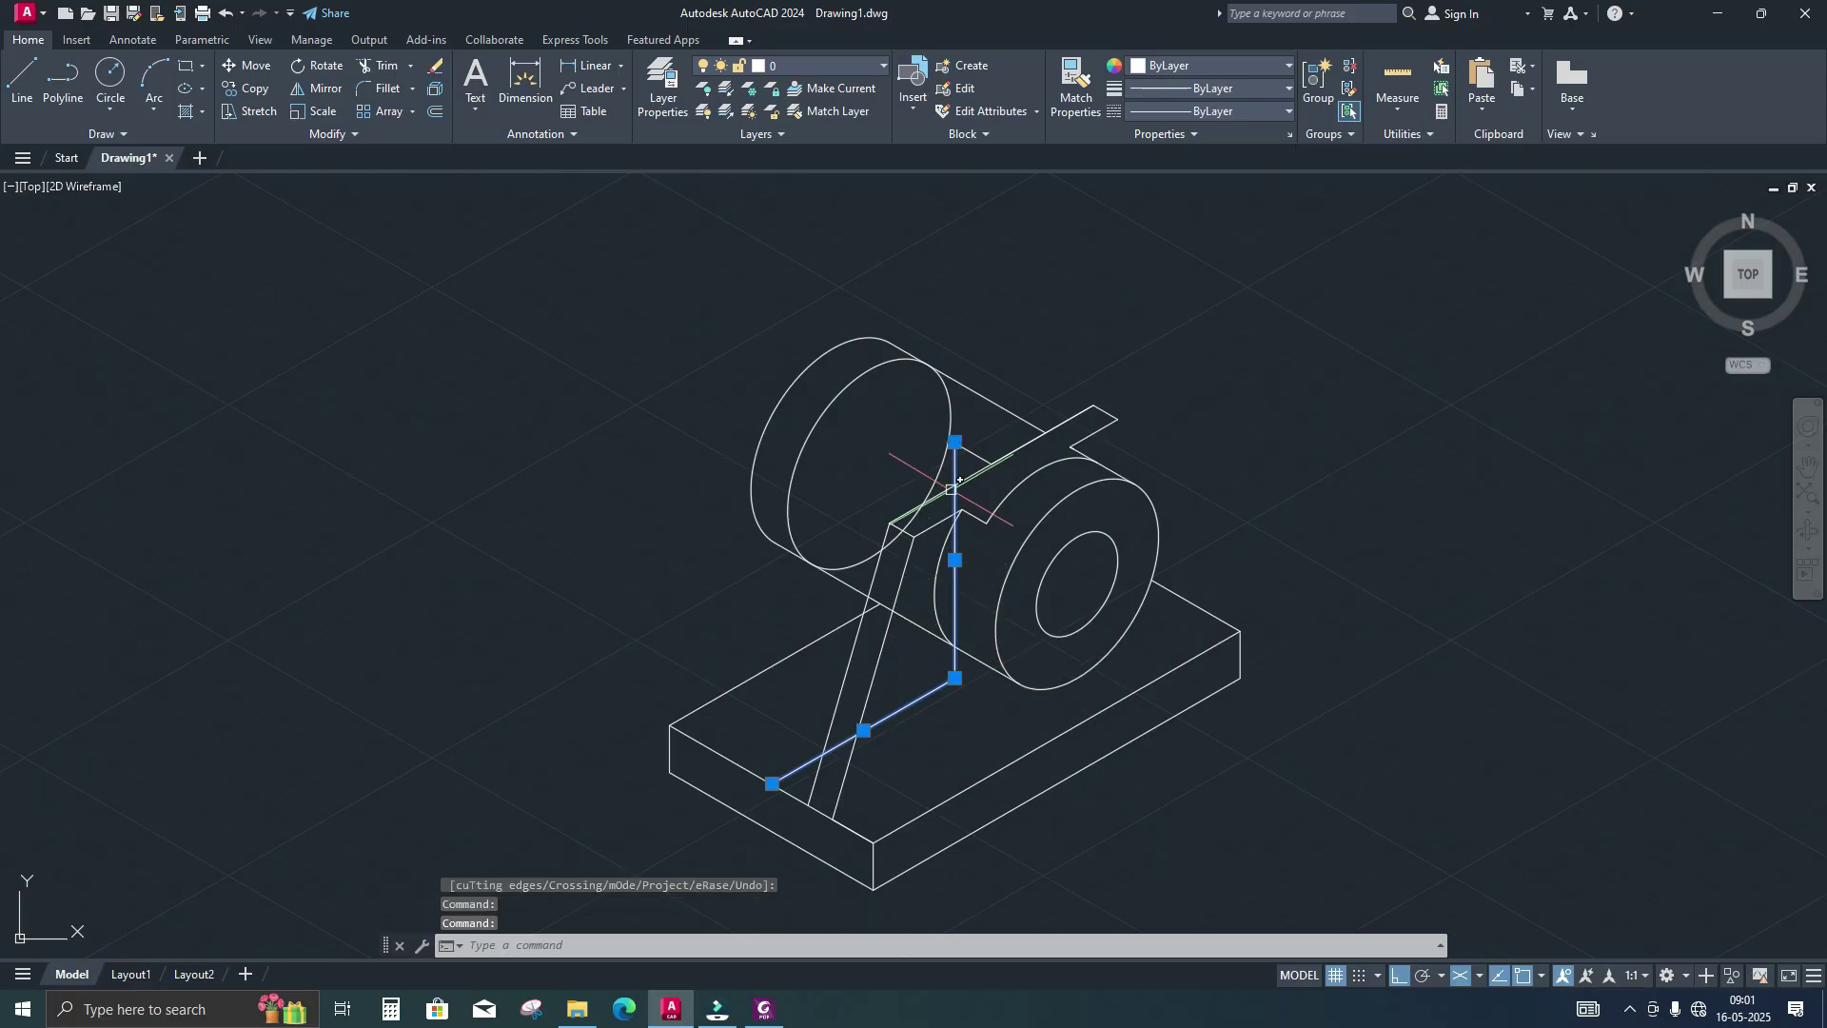
pyautogui.scroll(4, 947, 445)
pyautogui.click(1001, 455)
pyautogui.press('Delete')
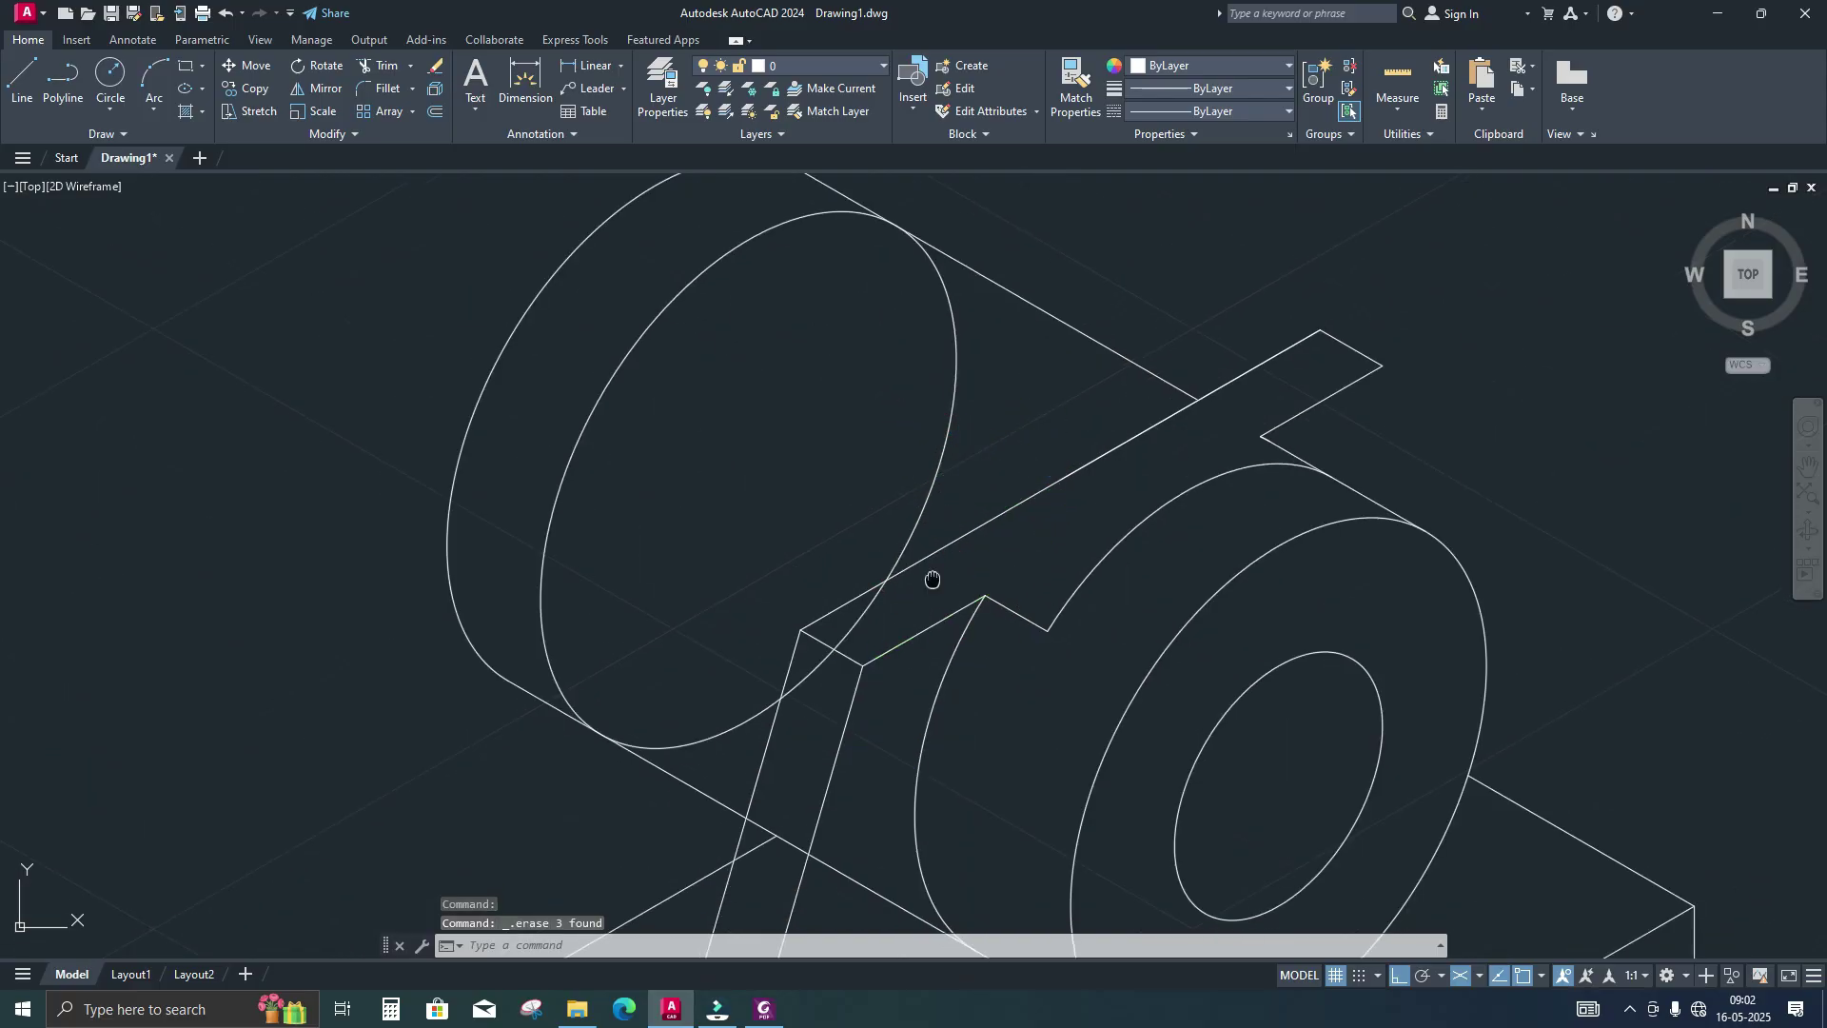
pyautogui.scroll(-5, 934, 575)
pyautogui.moveTo(899, 641)
pyautogui.mouseDown(button='middle')
pyautogui.moveTo(985, 722)
pyautogui.moveTo(930, 682)
pyautogui.mouseUp(button='middle')
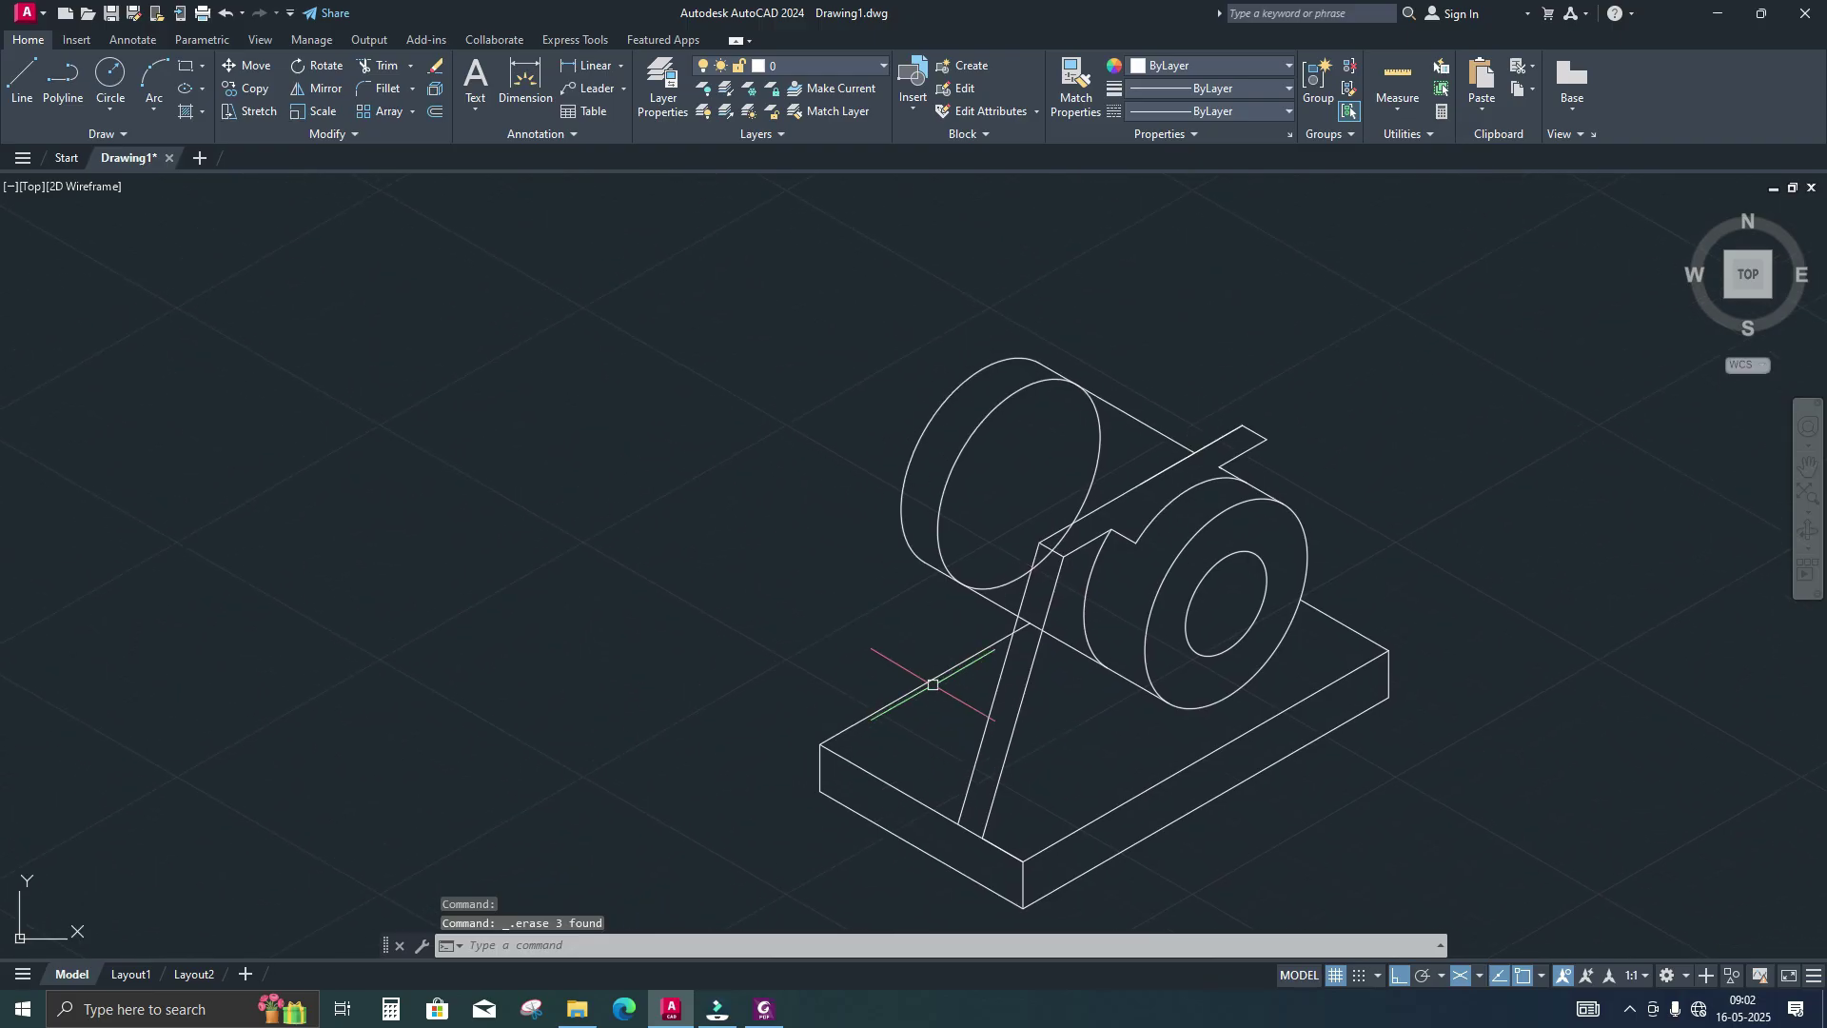
# Trim the end of the base's rear edge where it runs past the front plate's far slanted edge
pyautogui.scroll(2, 985, 657)
pyautogui.write('tr')
pyautogui.press('Return')
pyautogui.scroll(4, 1040, 612)
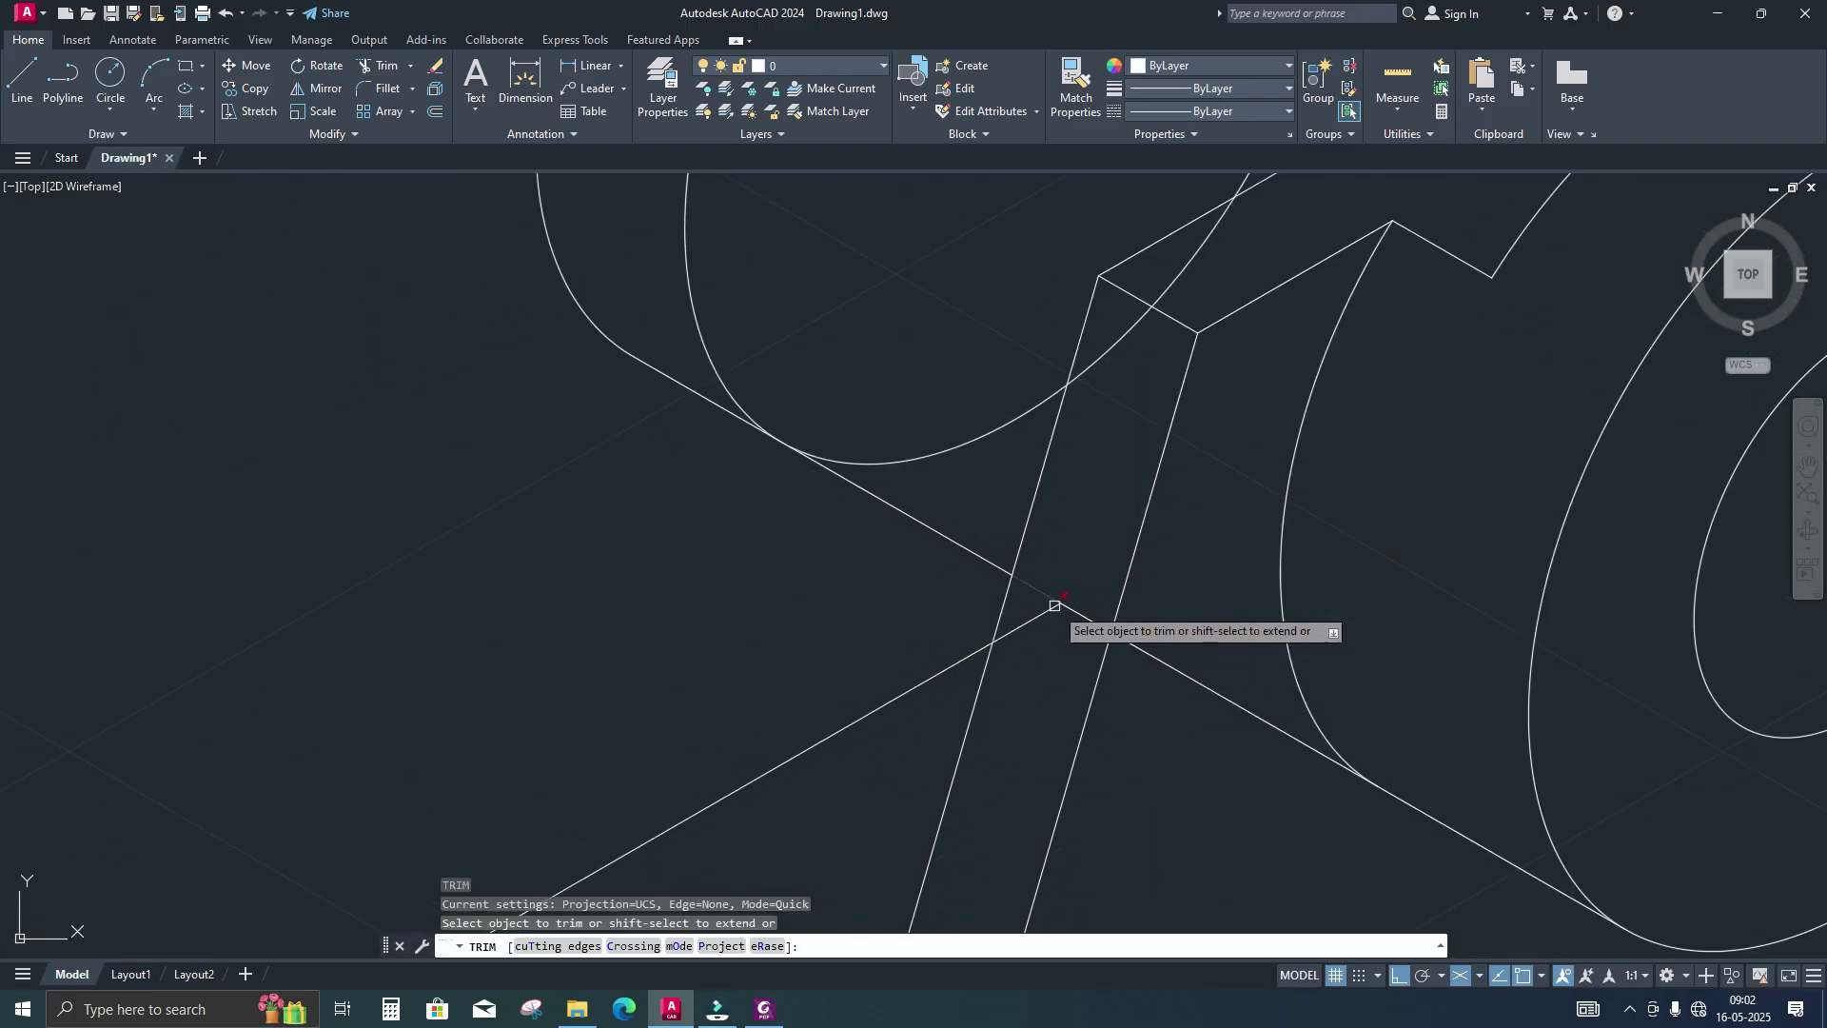
pyautogui.scroll(-4, 997, 687)
pyautogui.press('Return')
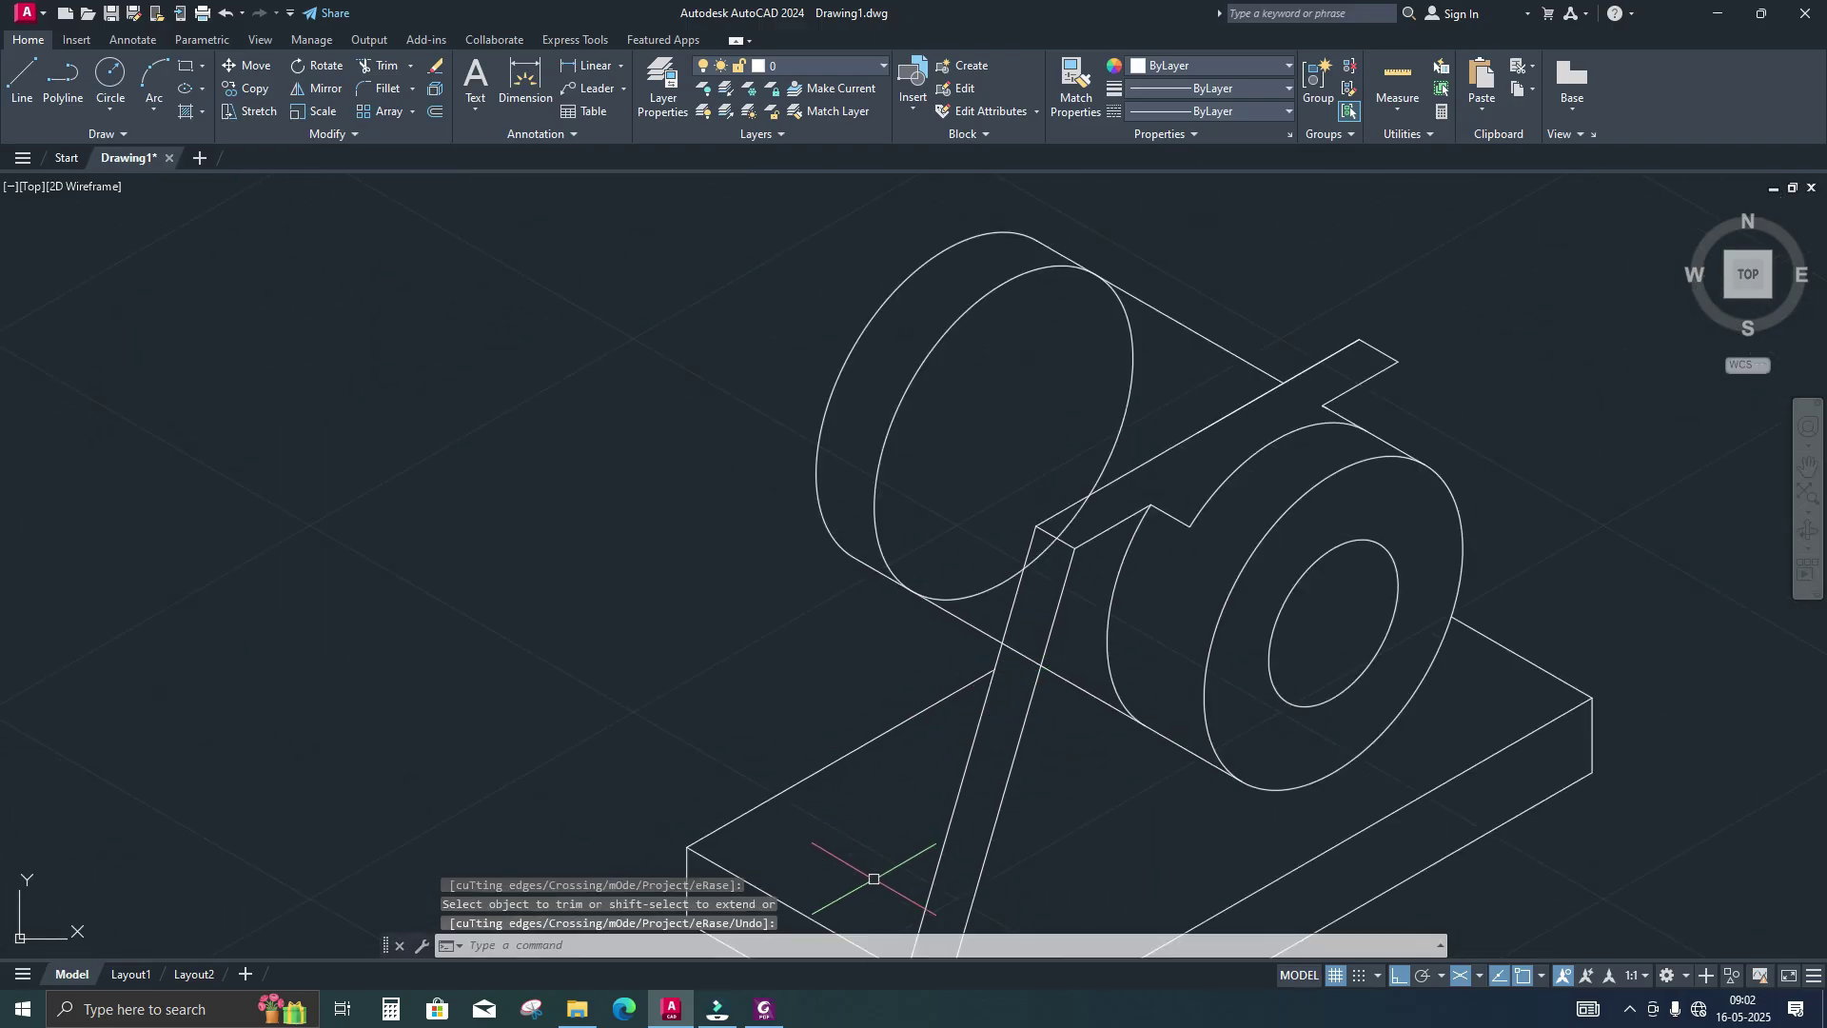
# Examine drawing 103 in the PDF for the position, thickness and inner cut-out of the rear slanted plate
pyautogui.click(782, 1008)
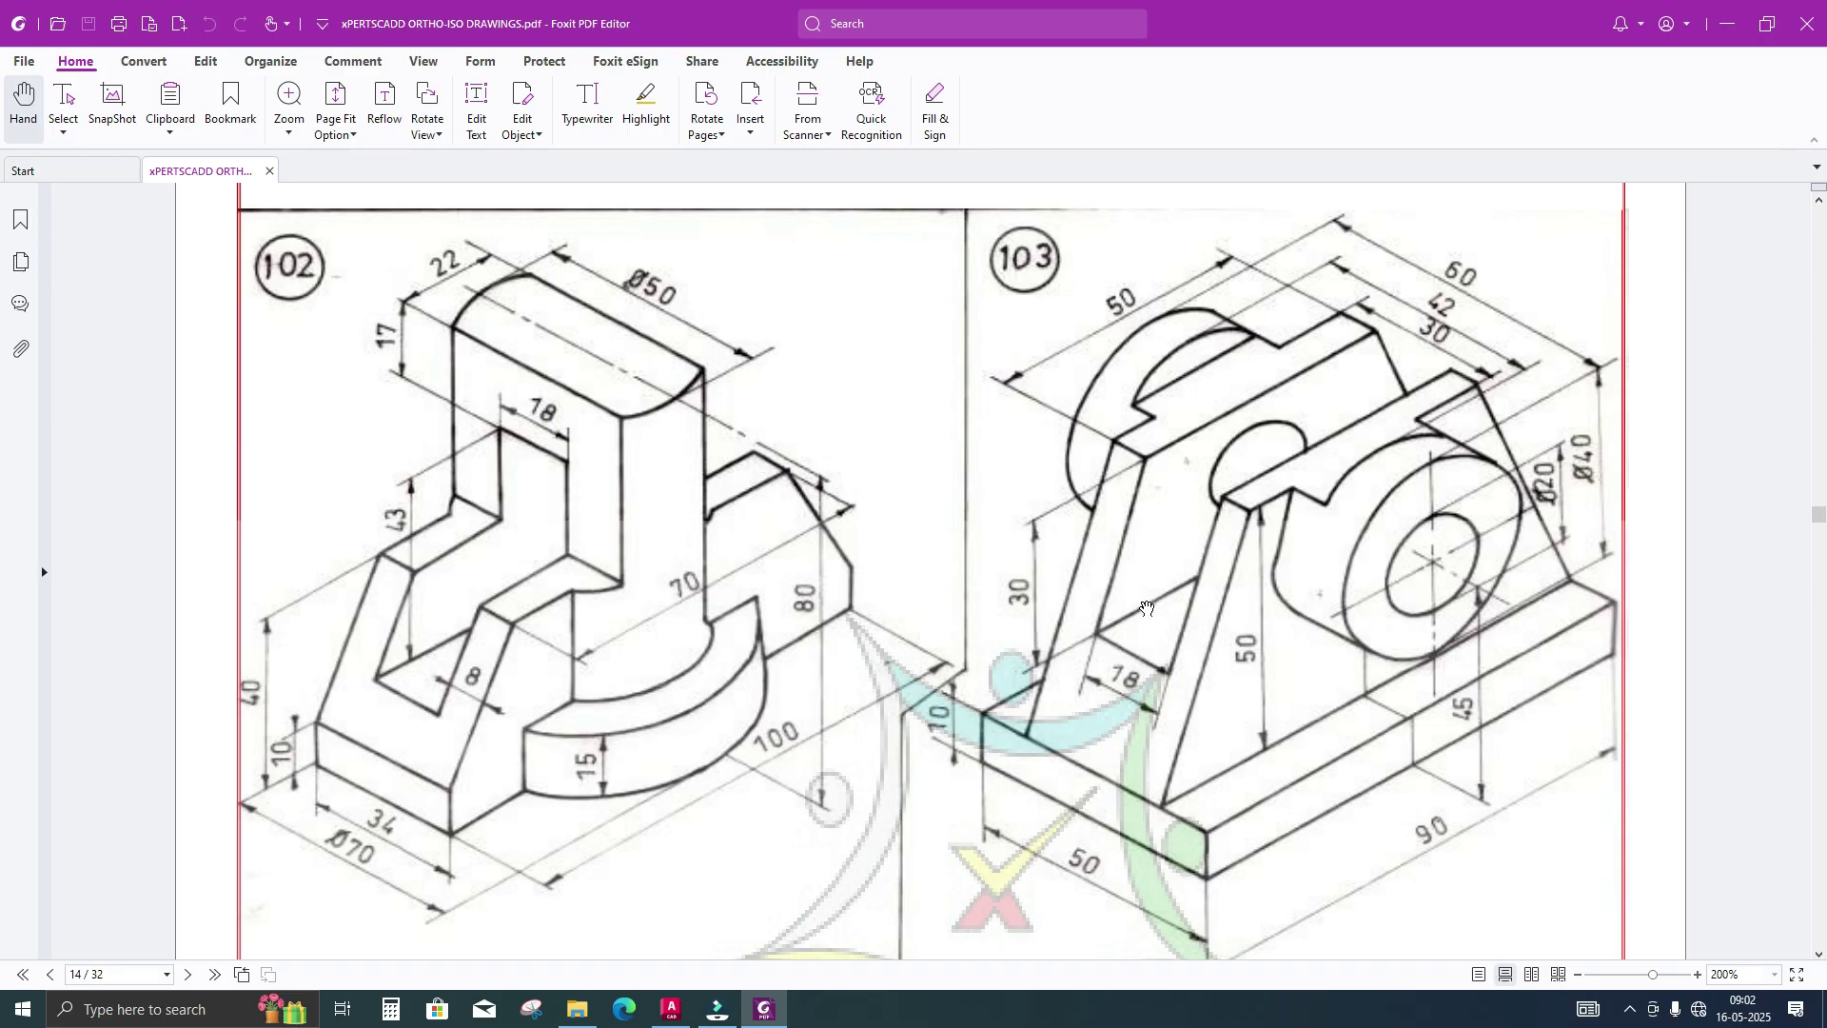
pyautogui.click(767, 1011)
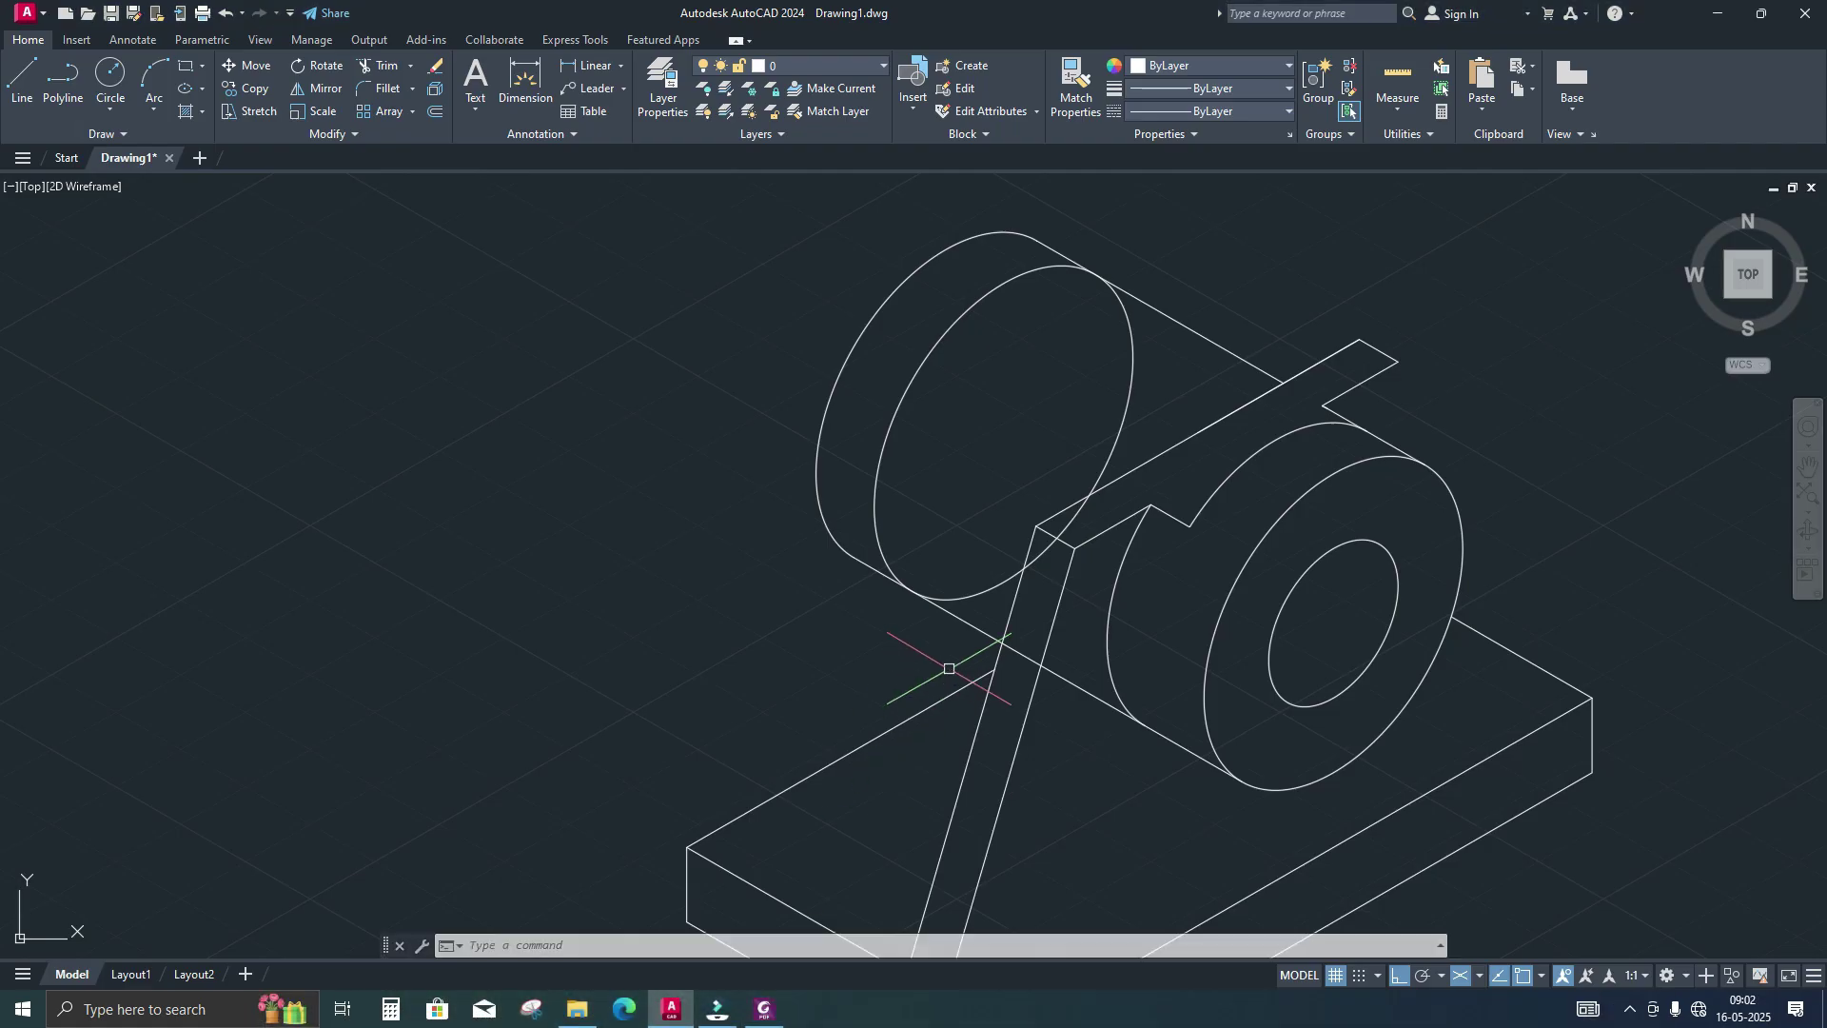
pyautogui.write('l')
pyautogui.press('Return')
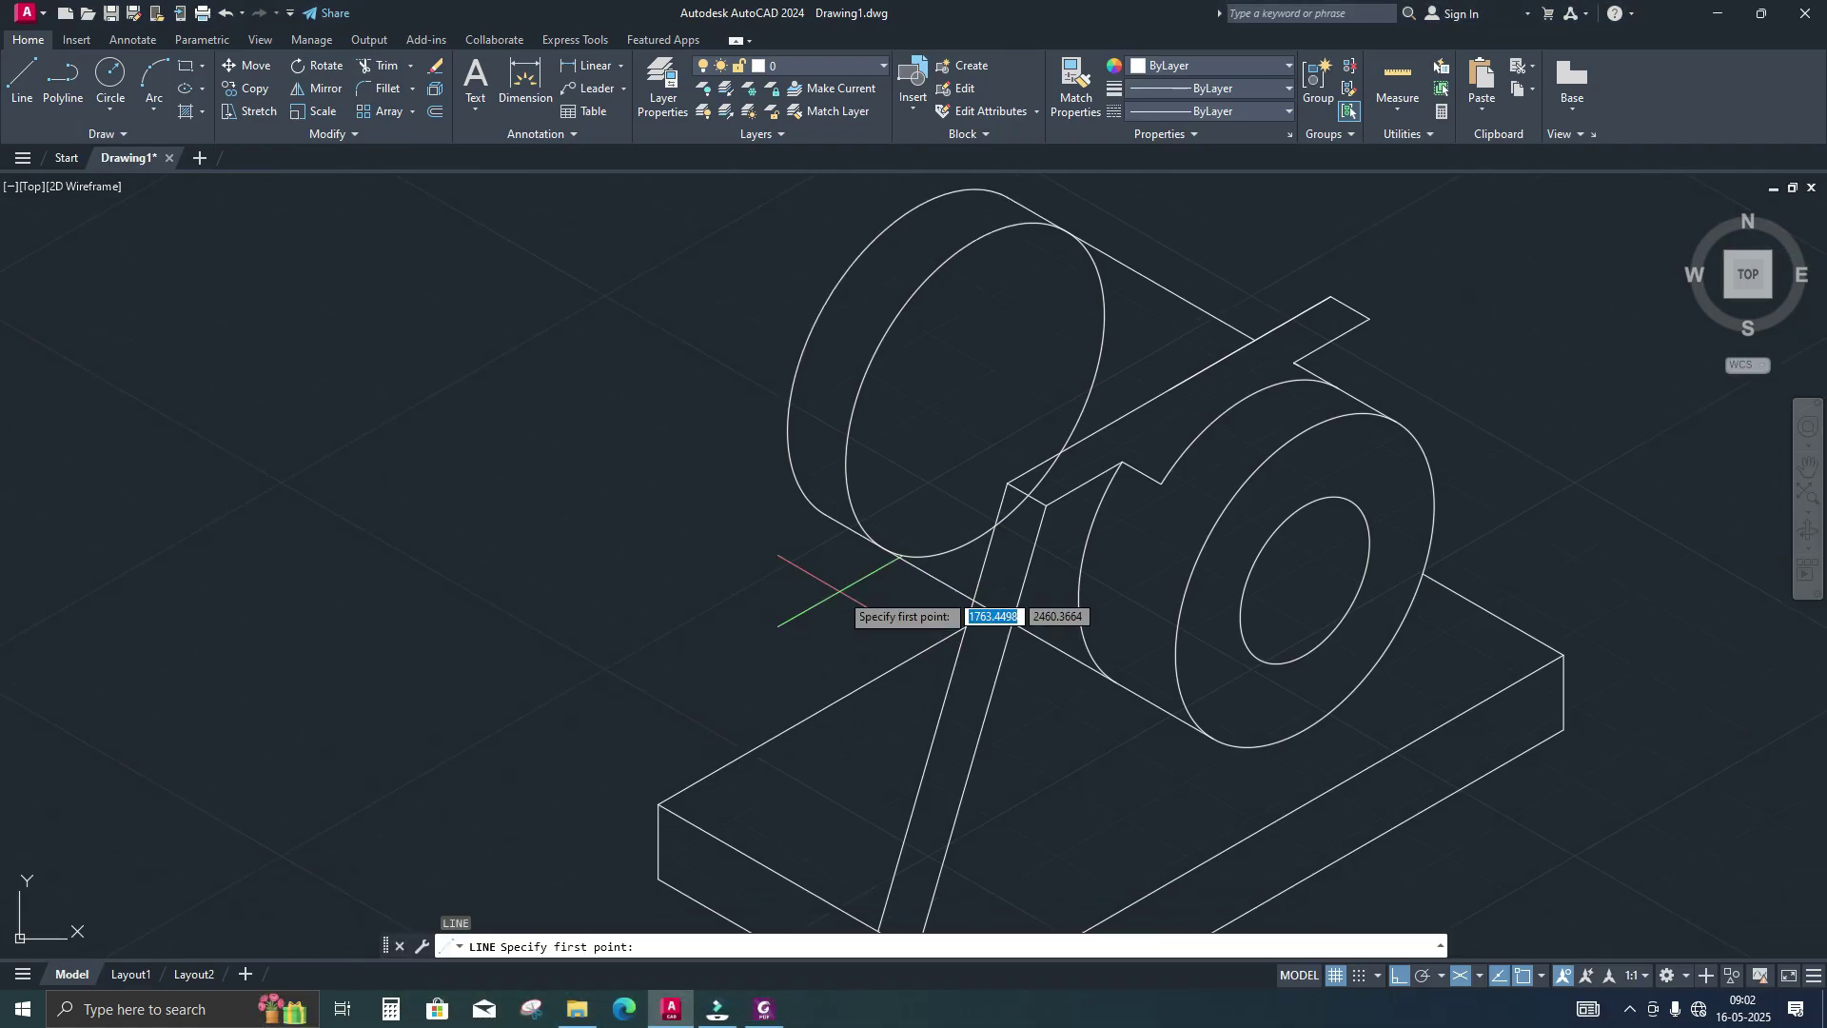
pyautogui.press('Escape')
pyautogui.press('Escape')
pyautogui.moveTo(841, 598); pyautogui.dragTo(873, 546, button='middle')
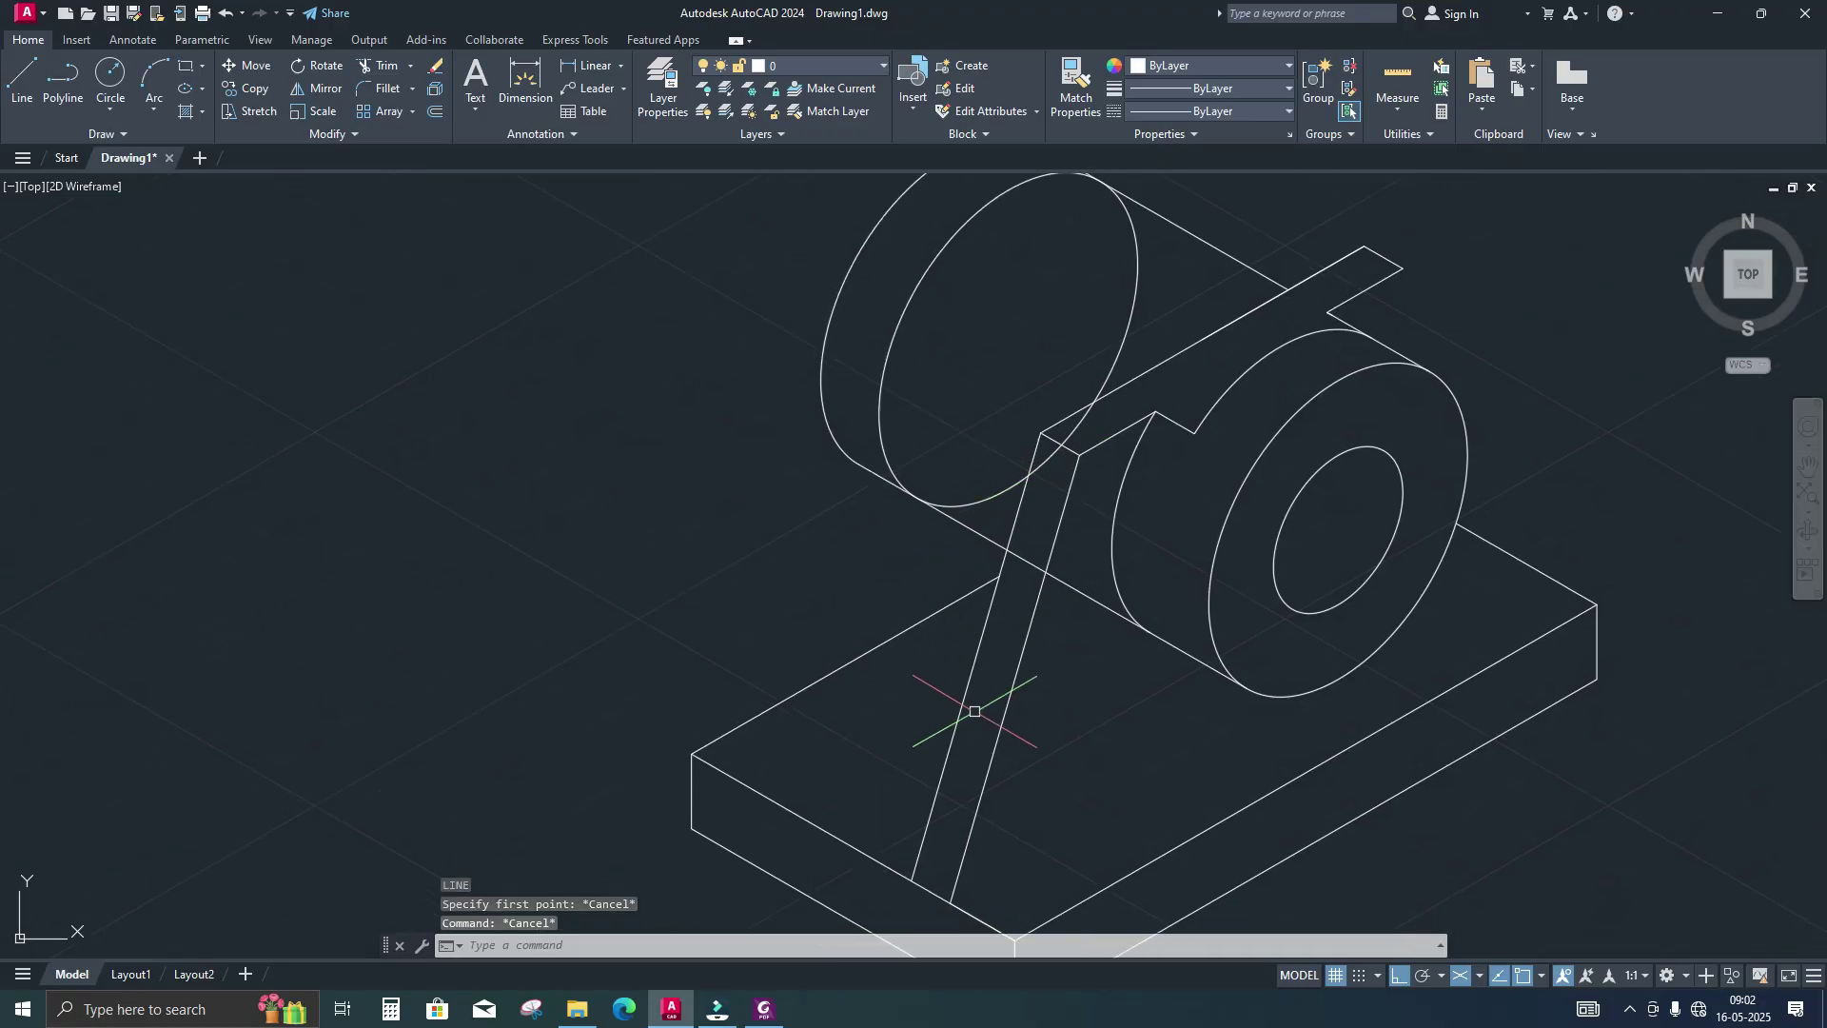
pyautogui.click(779, 1011)
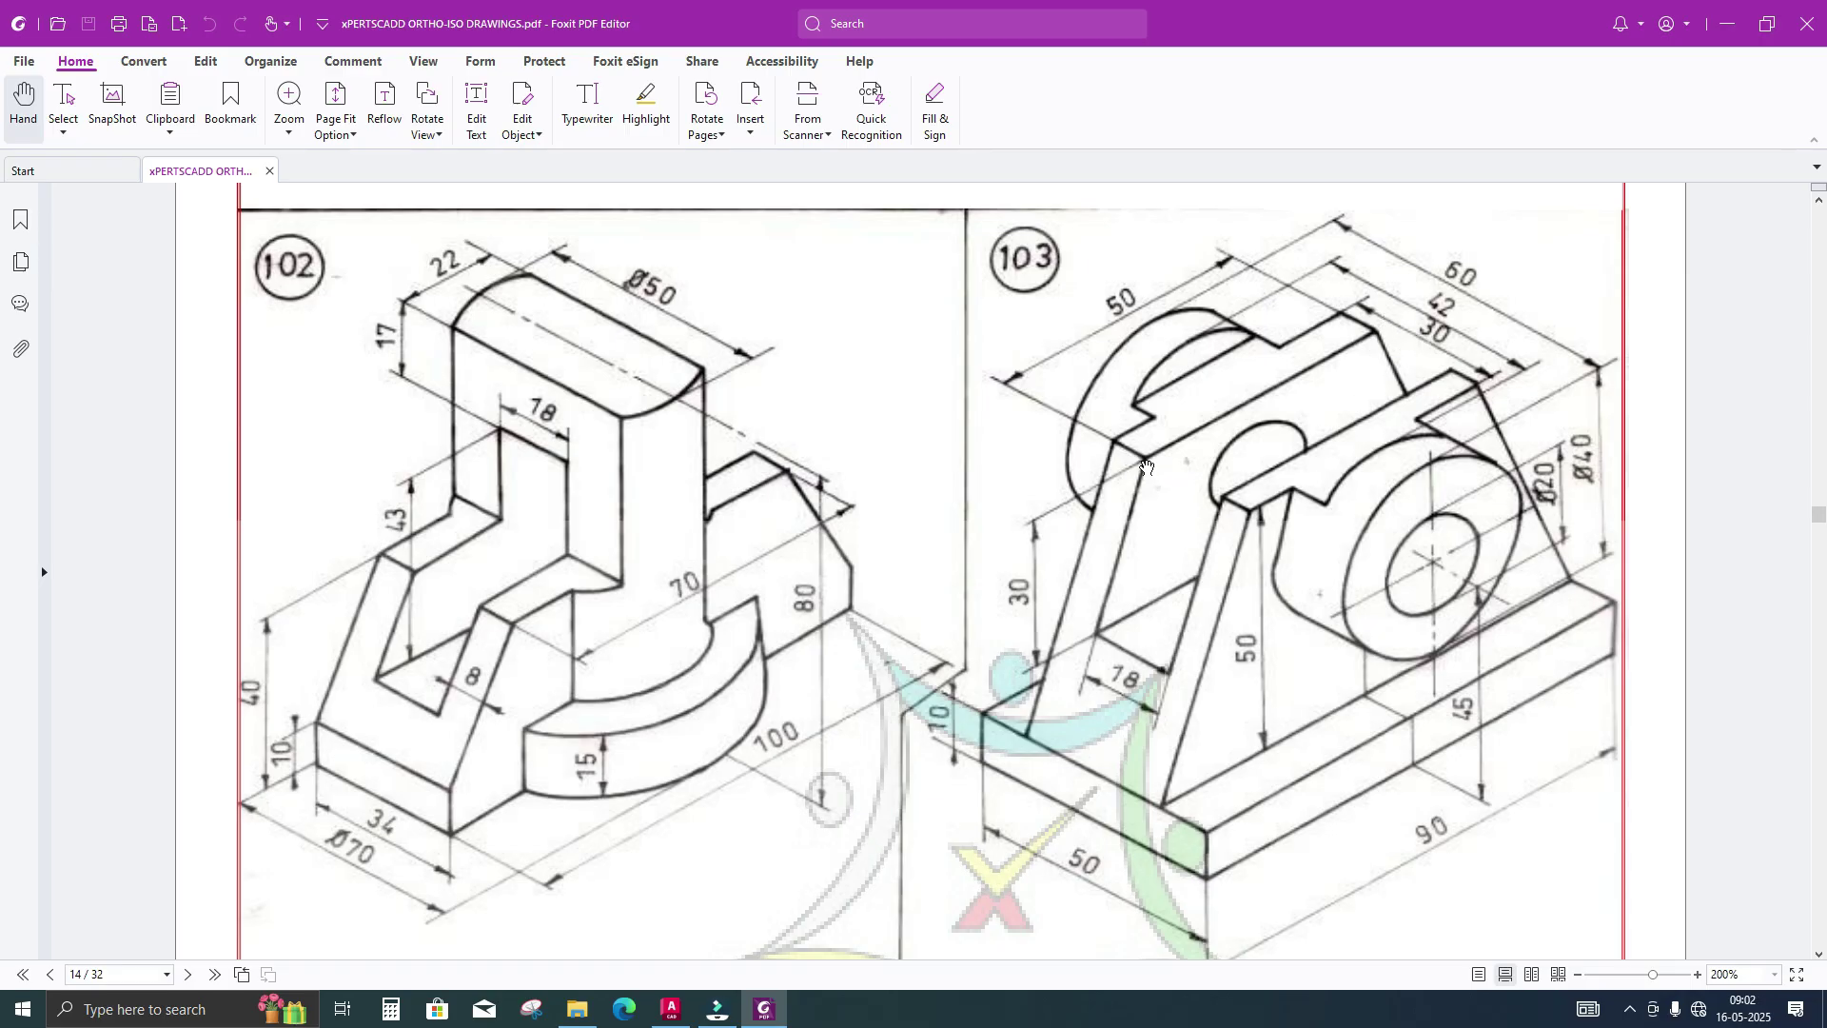
pyautogui.click(774, 1014)
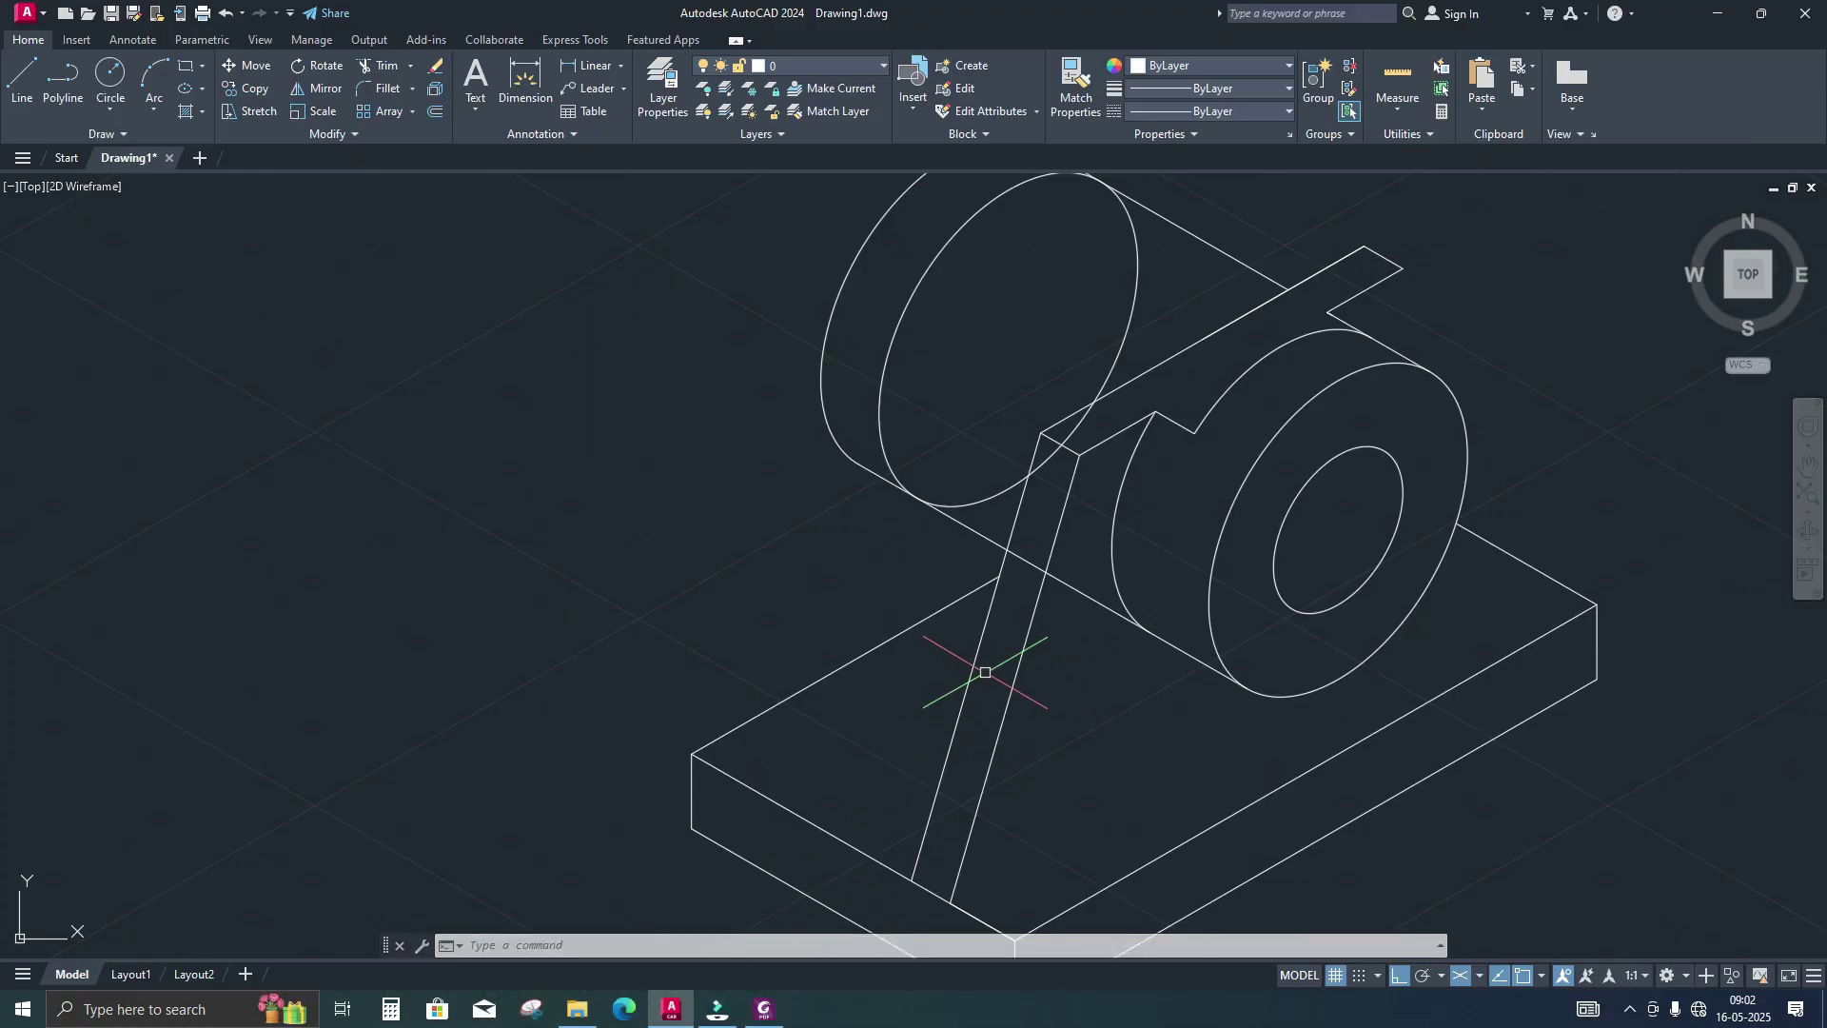
# Copy the front plate's near slanted edge 30 mm backward along the base's short top edge, starting from its lower end
pyautogui.click(1001, 700)
pyautogui.write('c')
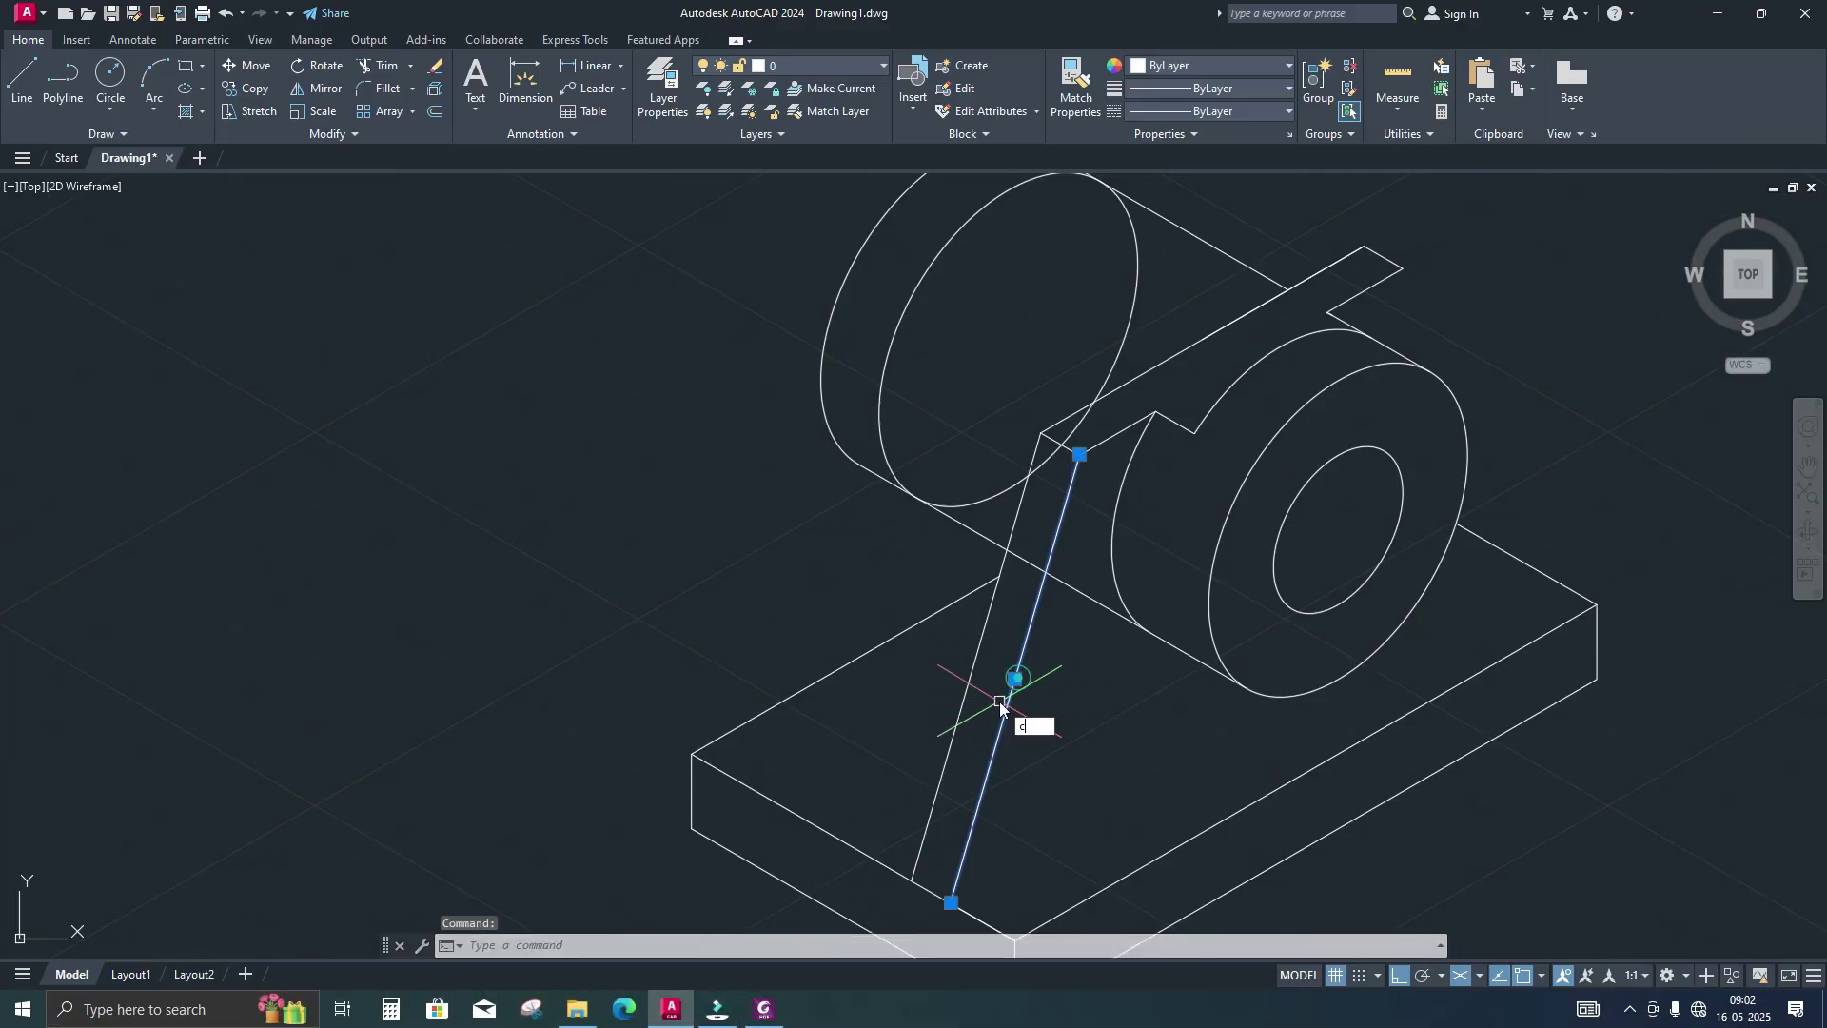
pyautogui.write('io')
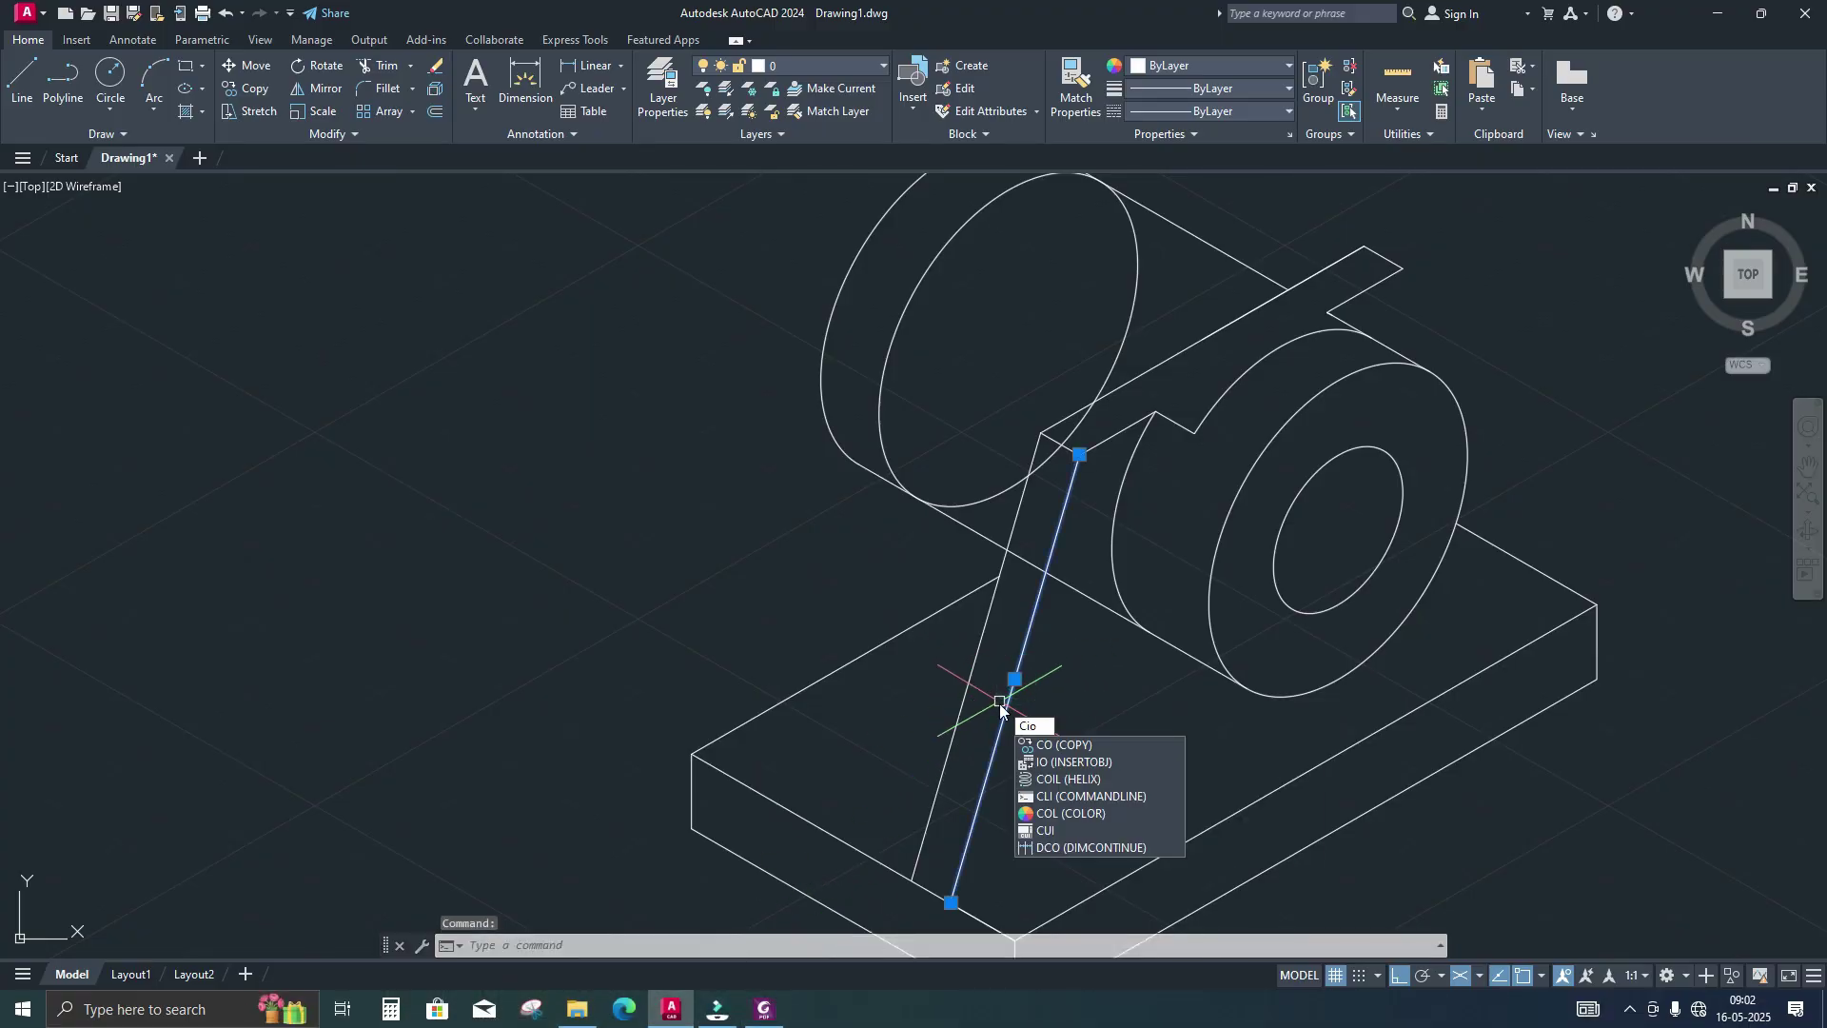
pyautogui.press('BackSpace')
pyautogui.press('BackSpace')
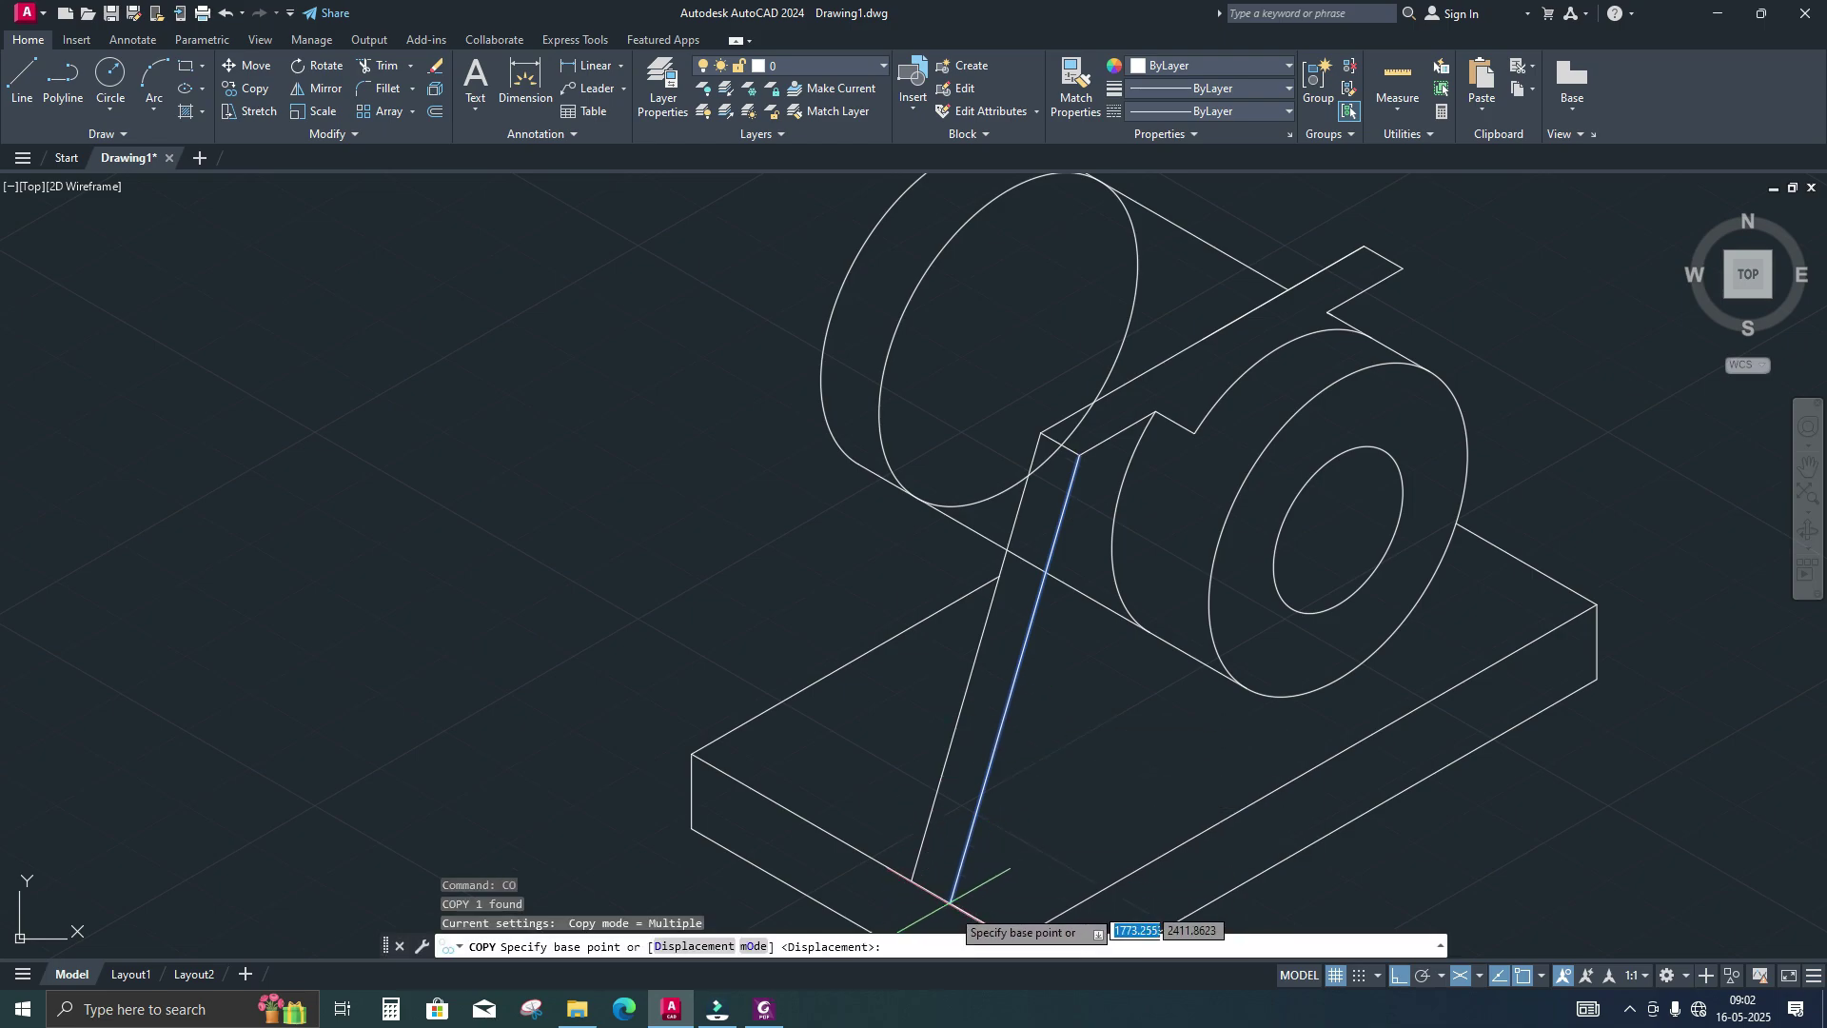
pyautogui.click(951, 901)
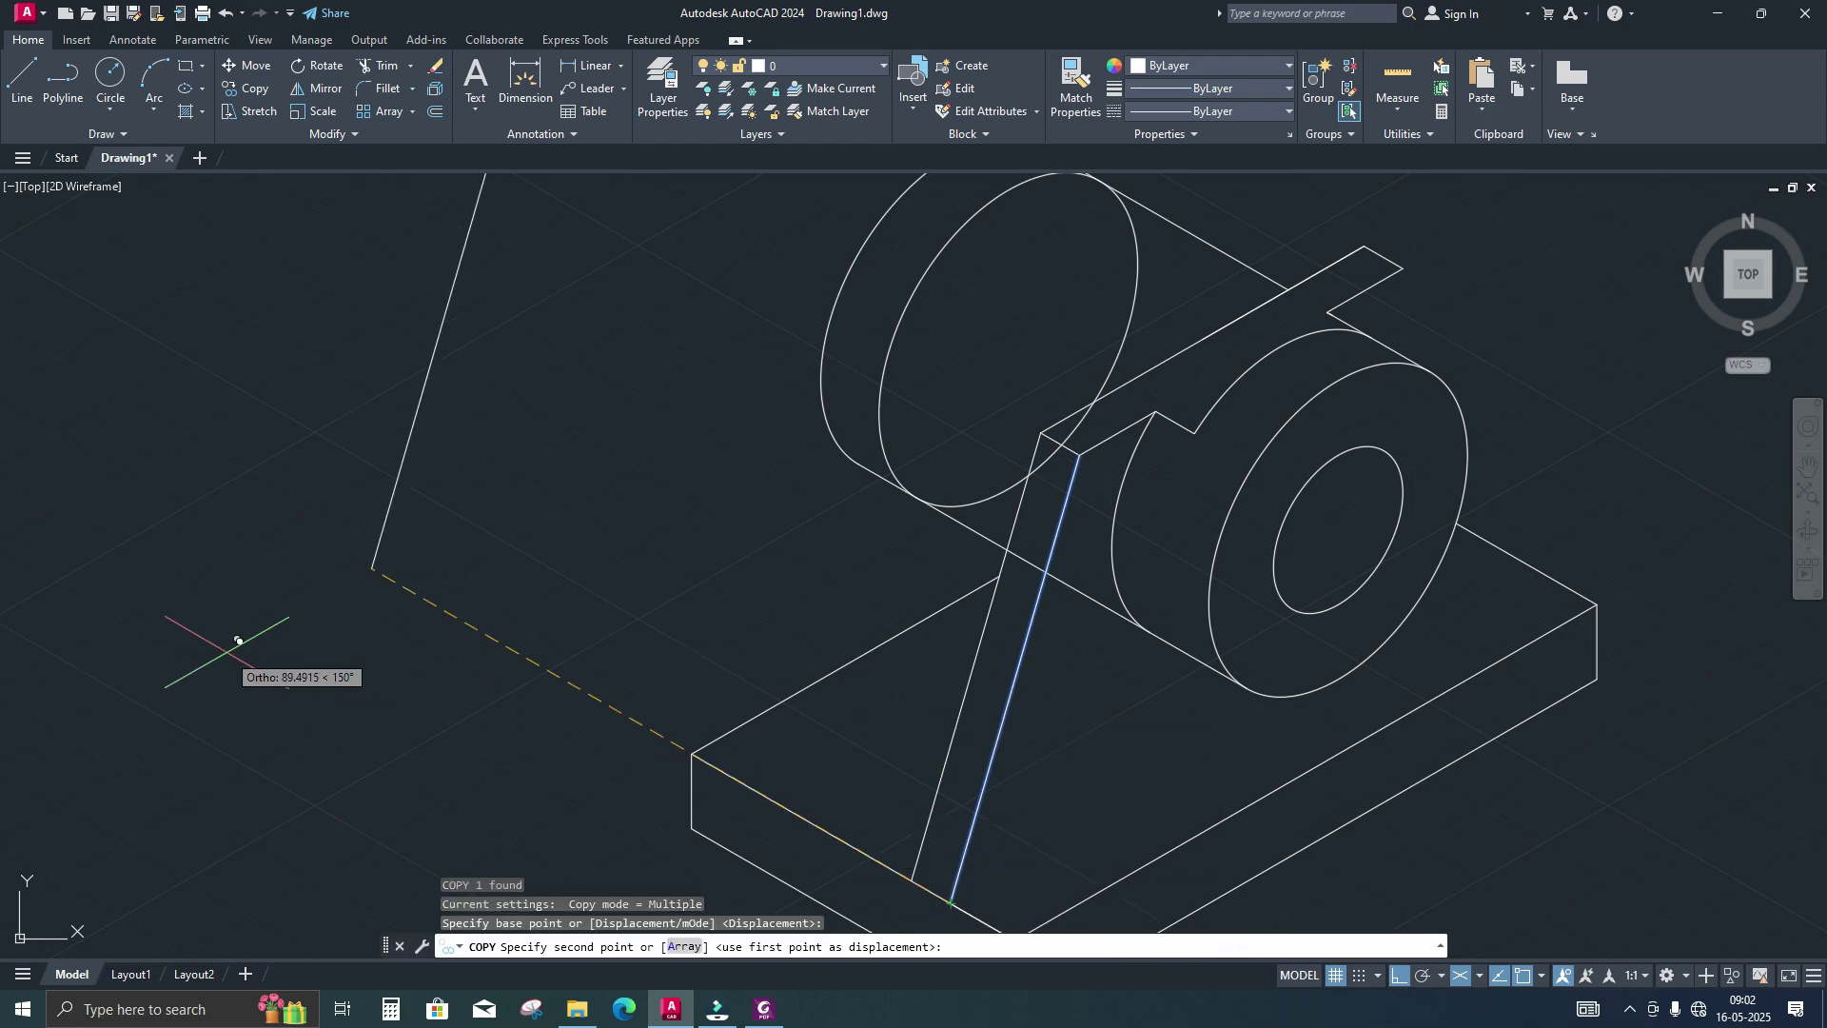
pyautogui.press('Return')
# Add a second copy of the slanted edge 24 mm backward from the same base point
pyautogui.moveTo(245, 631)
pyautogui.mouseDown(button='middle')
pyautogui.moveTo(236, 509)
pyautogui.moveTo(197, 451)
pyautogui.mouseUp(button='middle')
pyautogui.moveTo(545, 688); pyautogui.dragTo(563, 734, button='middle')
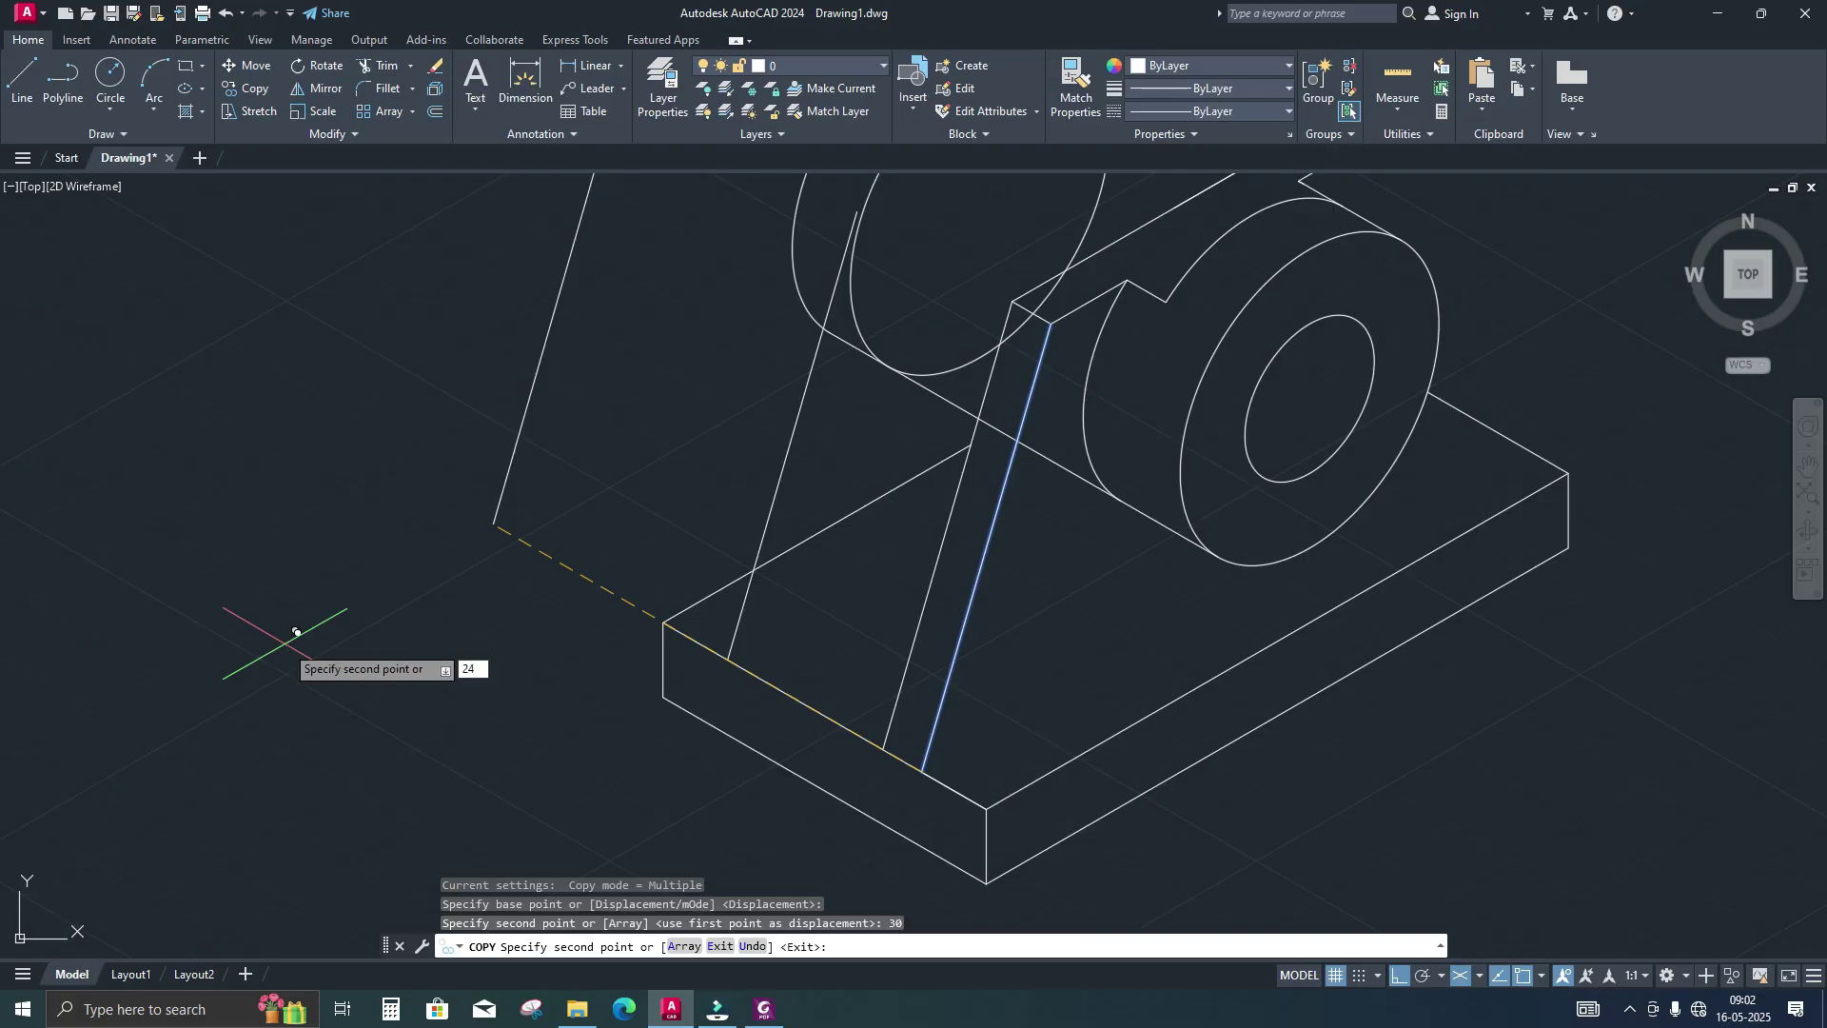
pyautogui.press('Return')
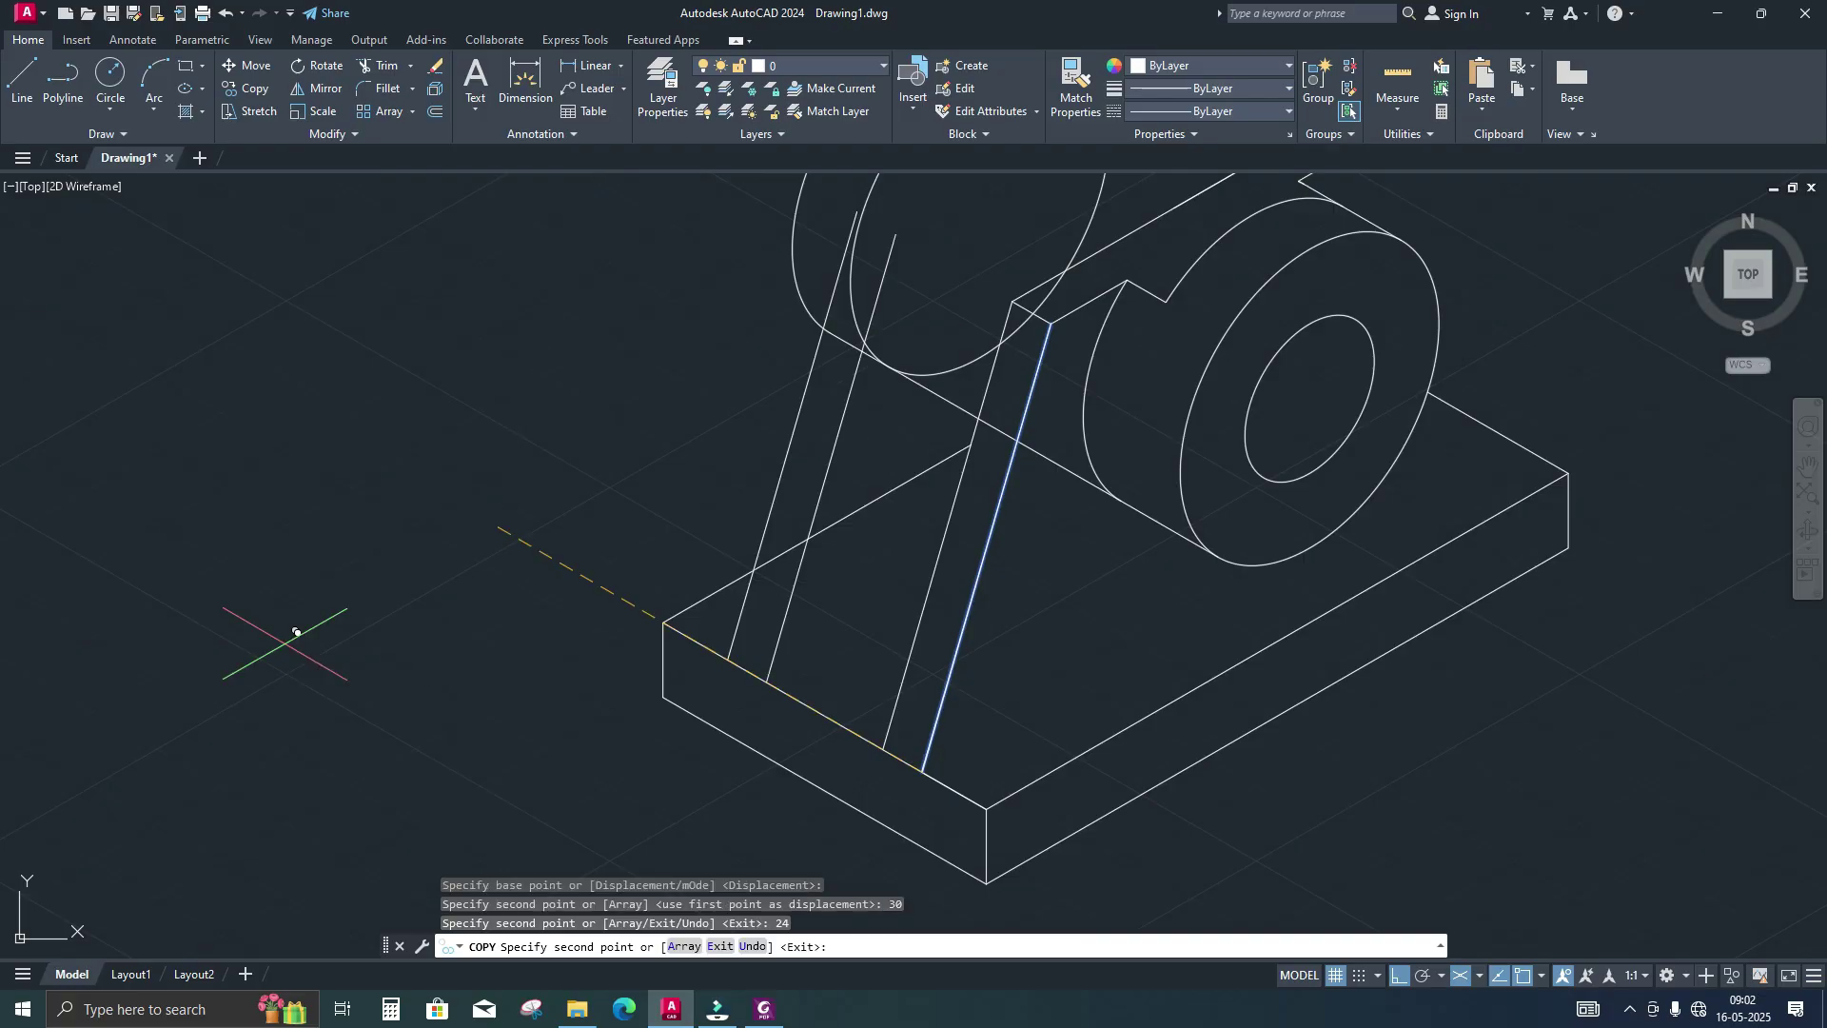
pyautogui.press('Escape')
pyautogui.scroll(-4, 478, 605)
pyautogui.moveTo(713, 442); pyautogui.dragTo(848, 473, button='middle')
pyautogui.scroll(4, 849, 472)
pyautogui.moveTo(732, 481)
pyautogui.mouseDown(button='middle')
pyautogui.moveTo(795, 438)
pyautogui.moveTo(868, 307)
pyautogui.mouseUp(button='middle')
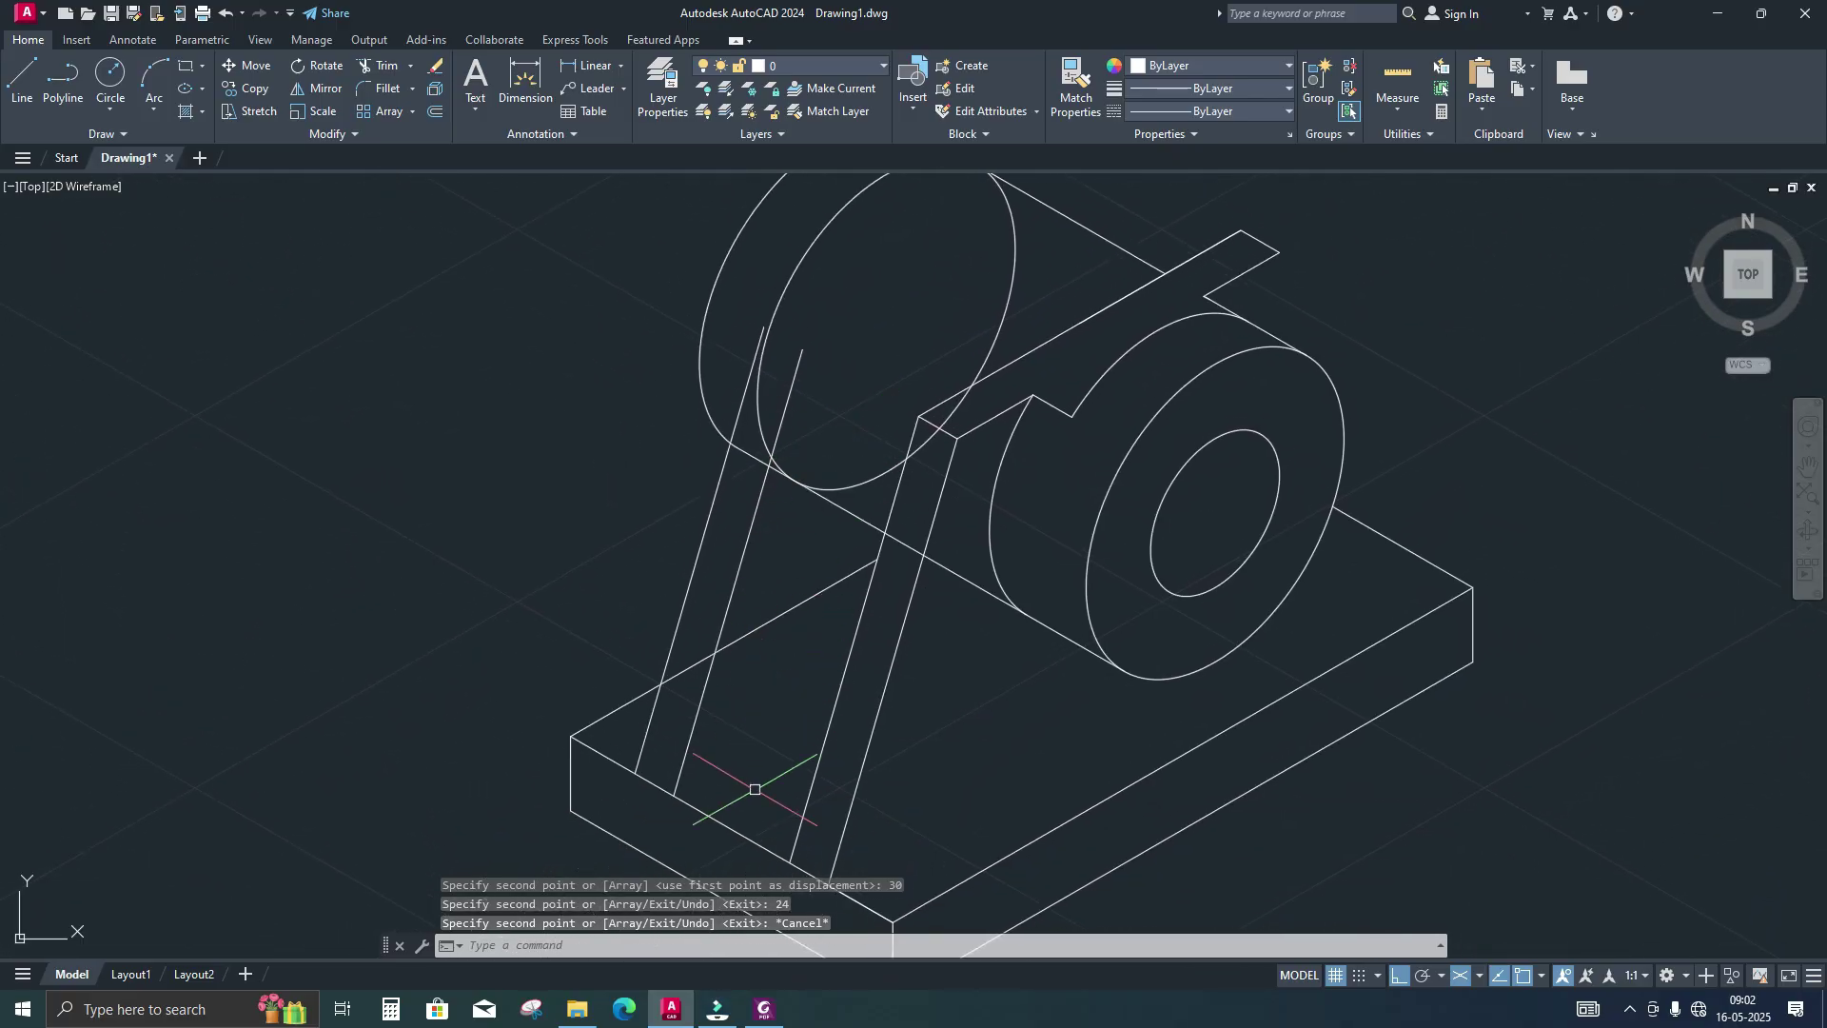
# Recheck drawing 103 in the PDF, and draw a line joining the upper ends of the two copied slanted edges
pyautogui.click(765, 1009)
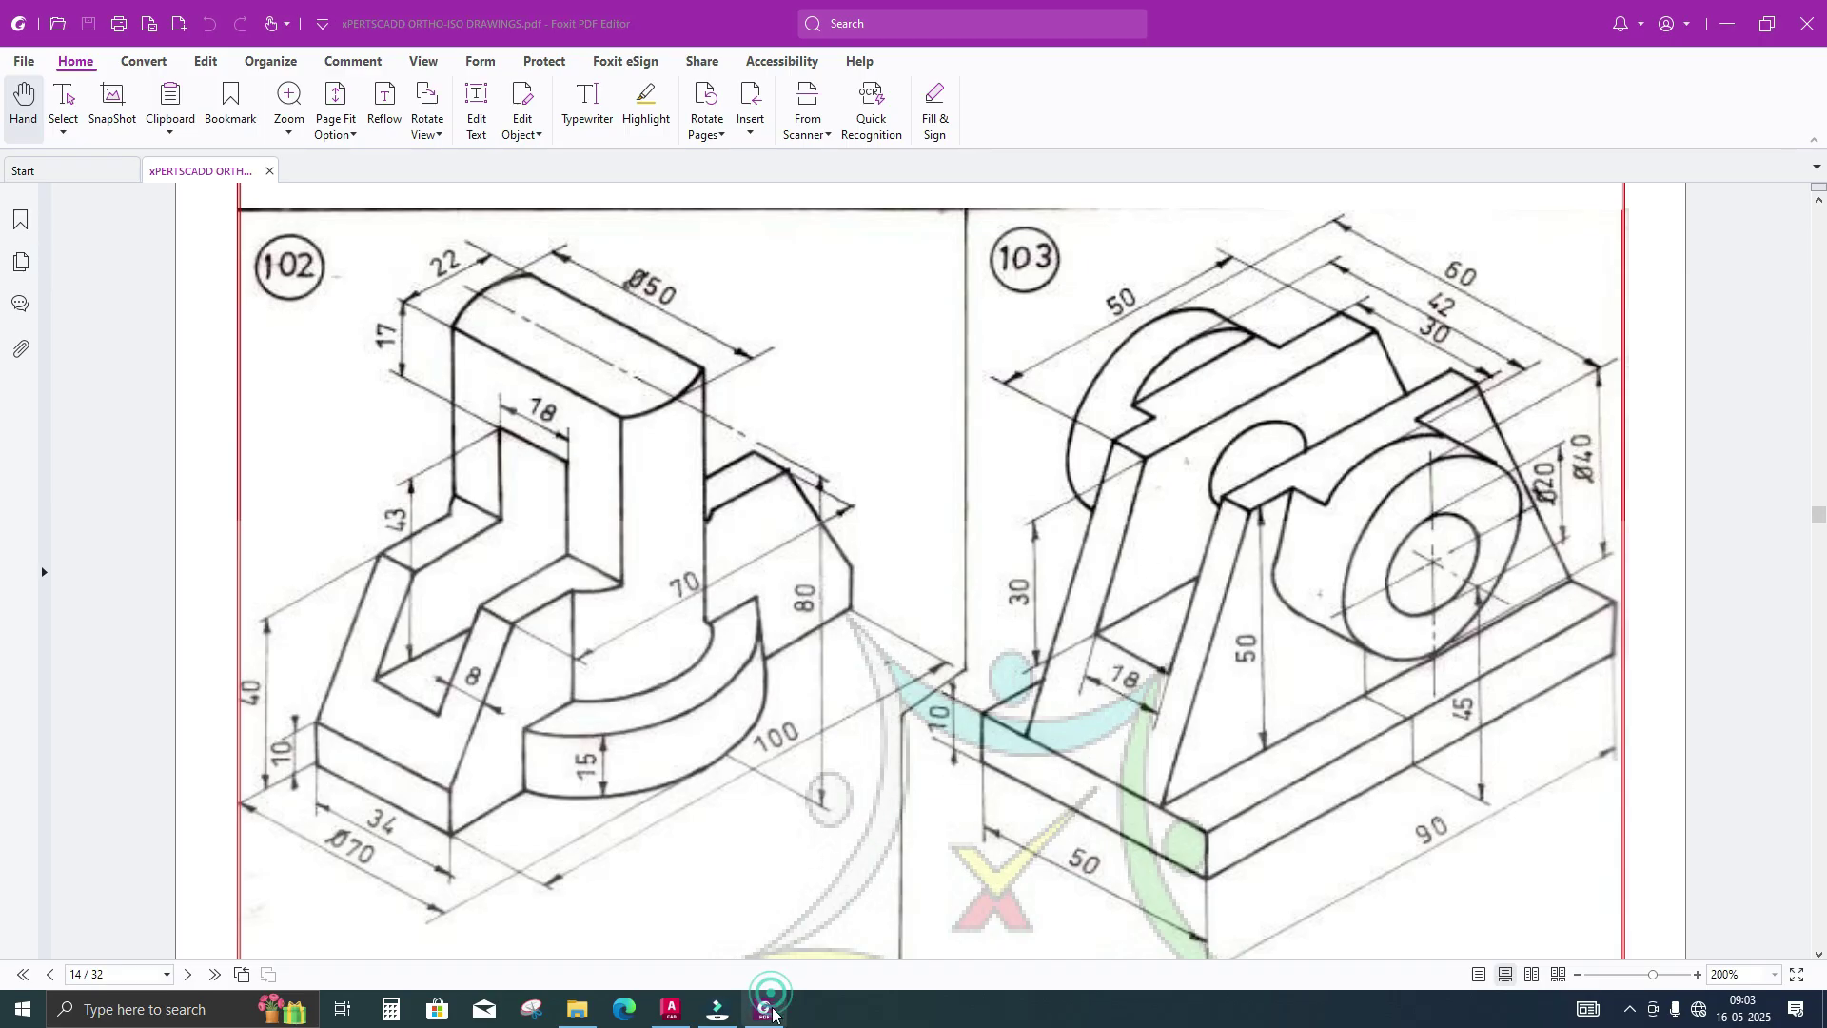
pyautogui.hotkey('alt', 'Tab')
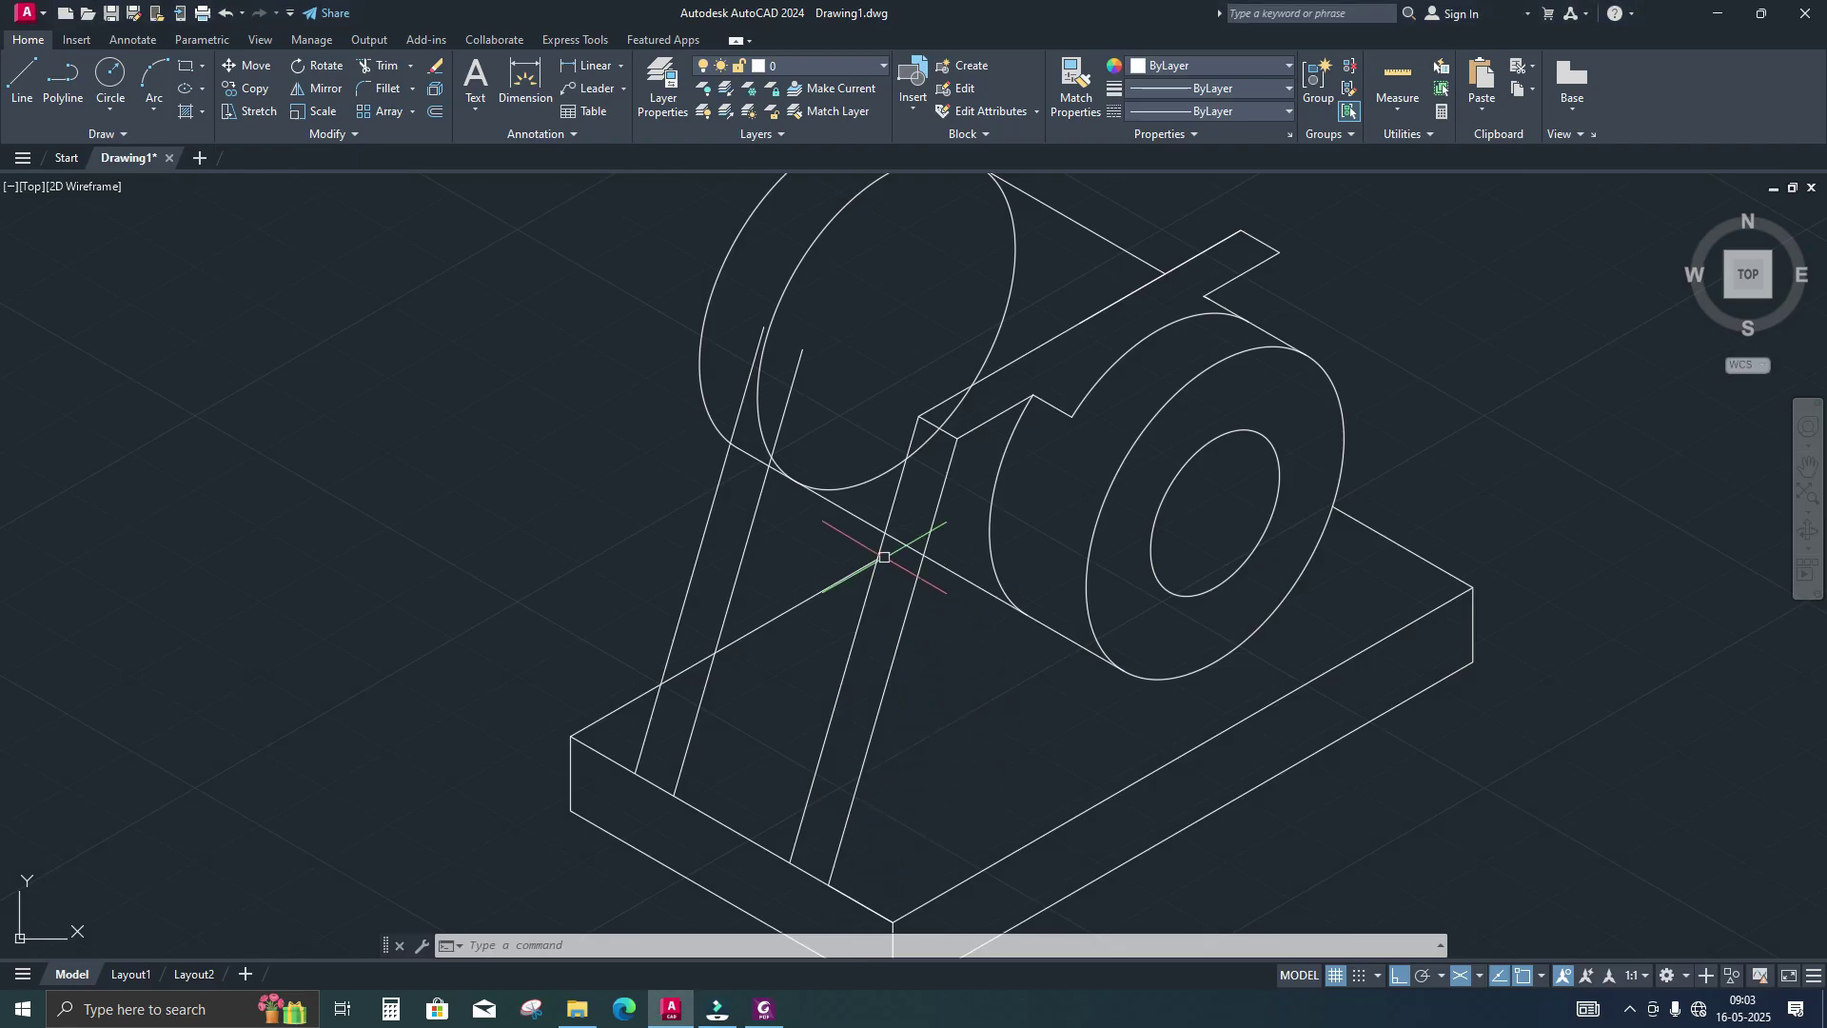
pyautogui.press('Return')
pyautogui.scroll(4, 813, 389)
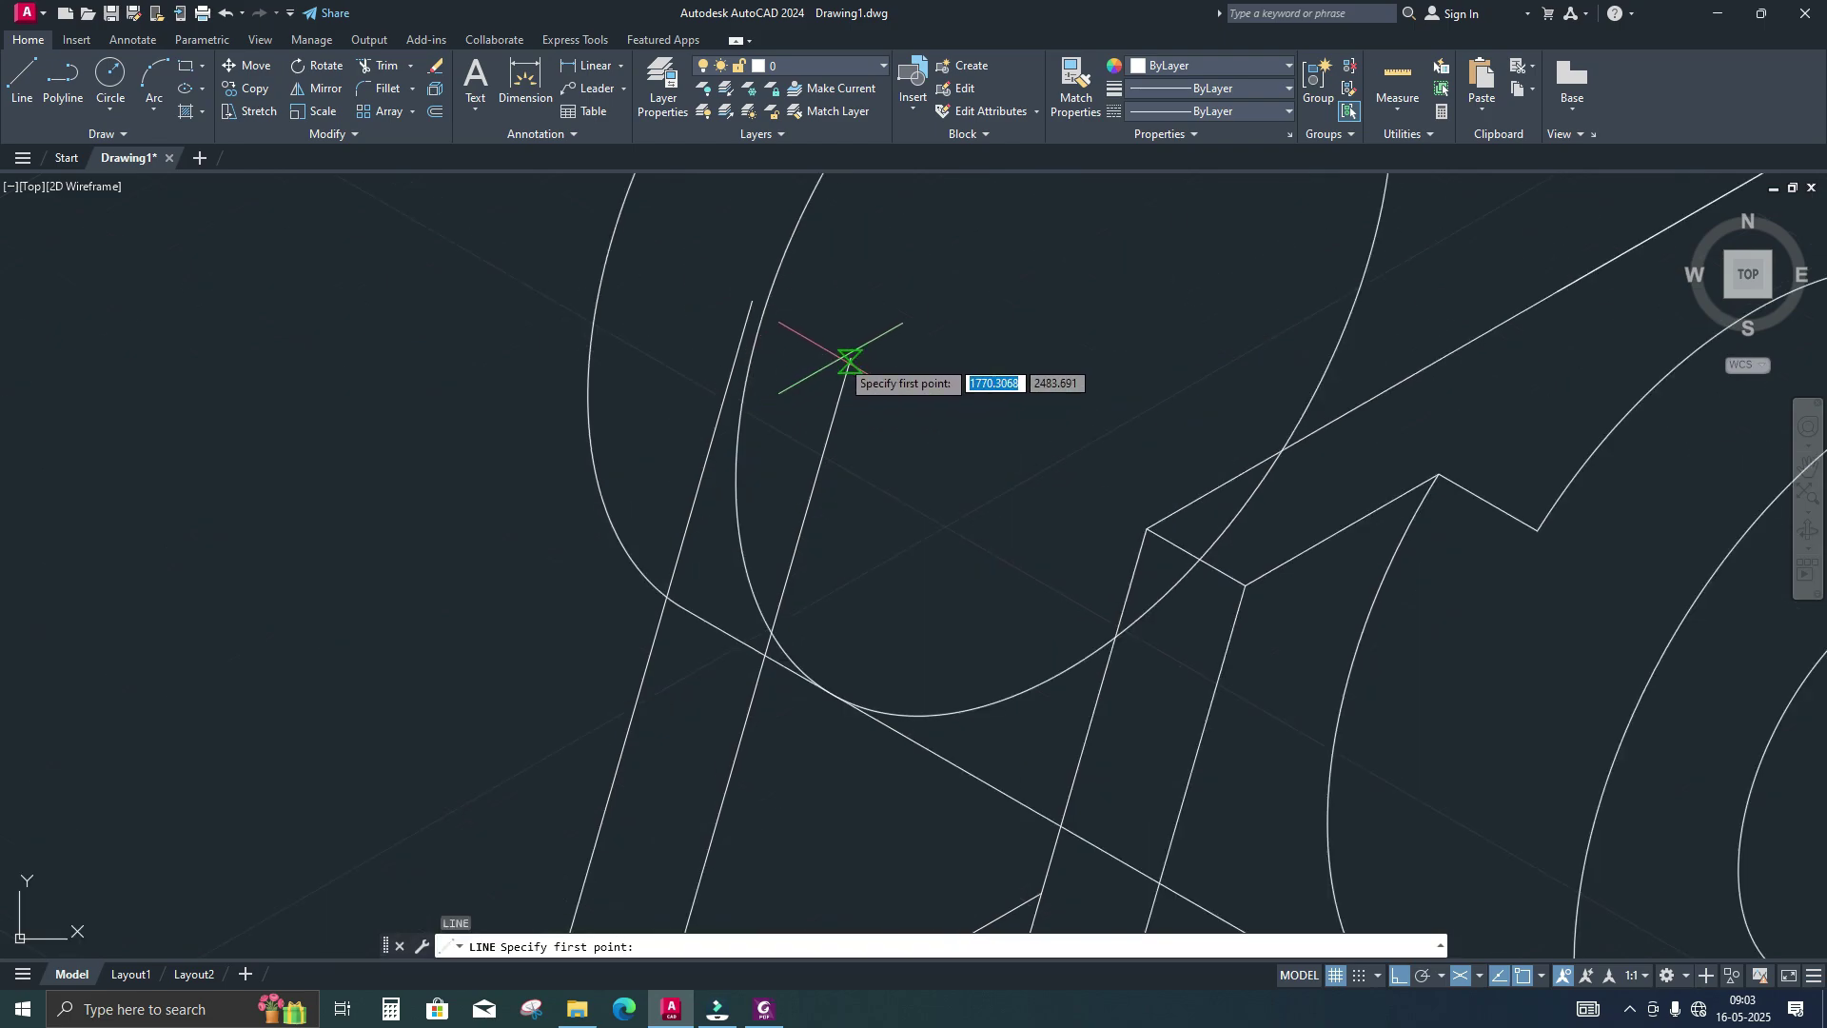
pyautogui.click(849, 357)
pyautogui.click(752, 300)
pyautogui.press('Return')
# From the inner copied edge's upper end, draw a line 30 mm straight down and another parallel to the base's long side across the slanted edge
pyautogui.press('Return')
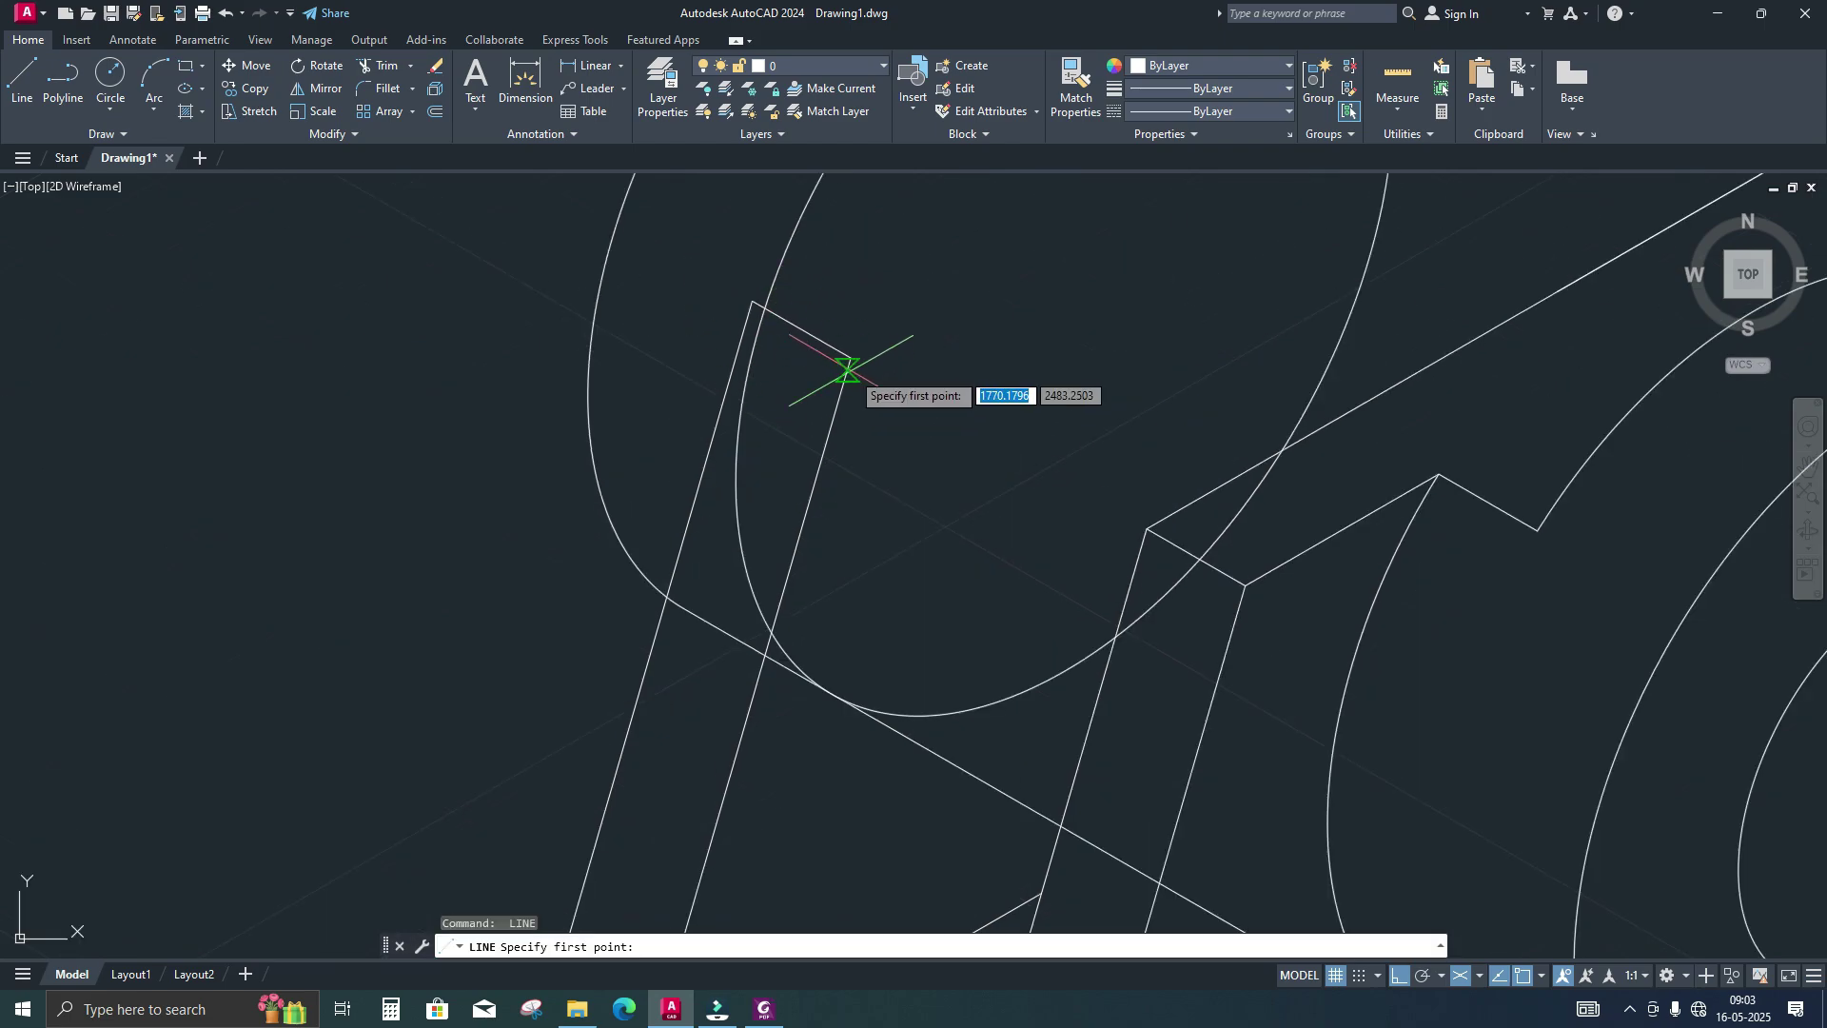
pyautogui.click(850, 357)
pyautogui.press('F5')
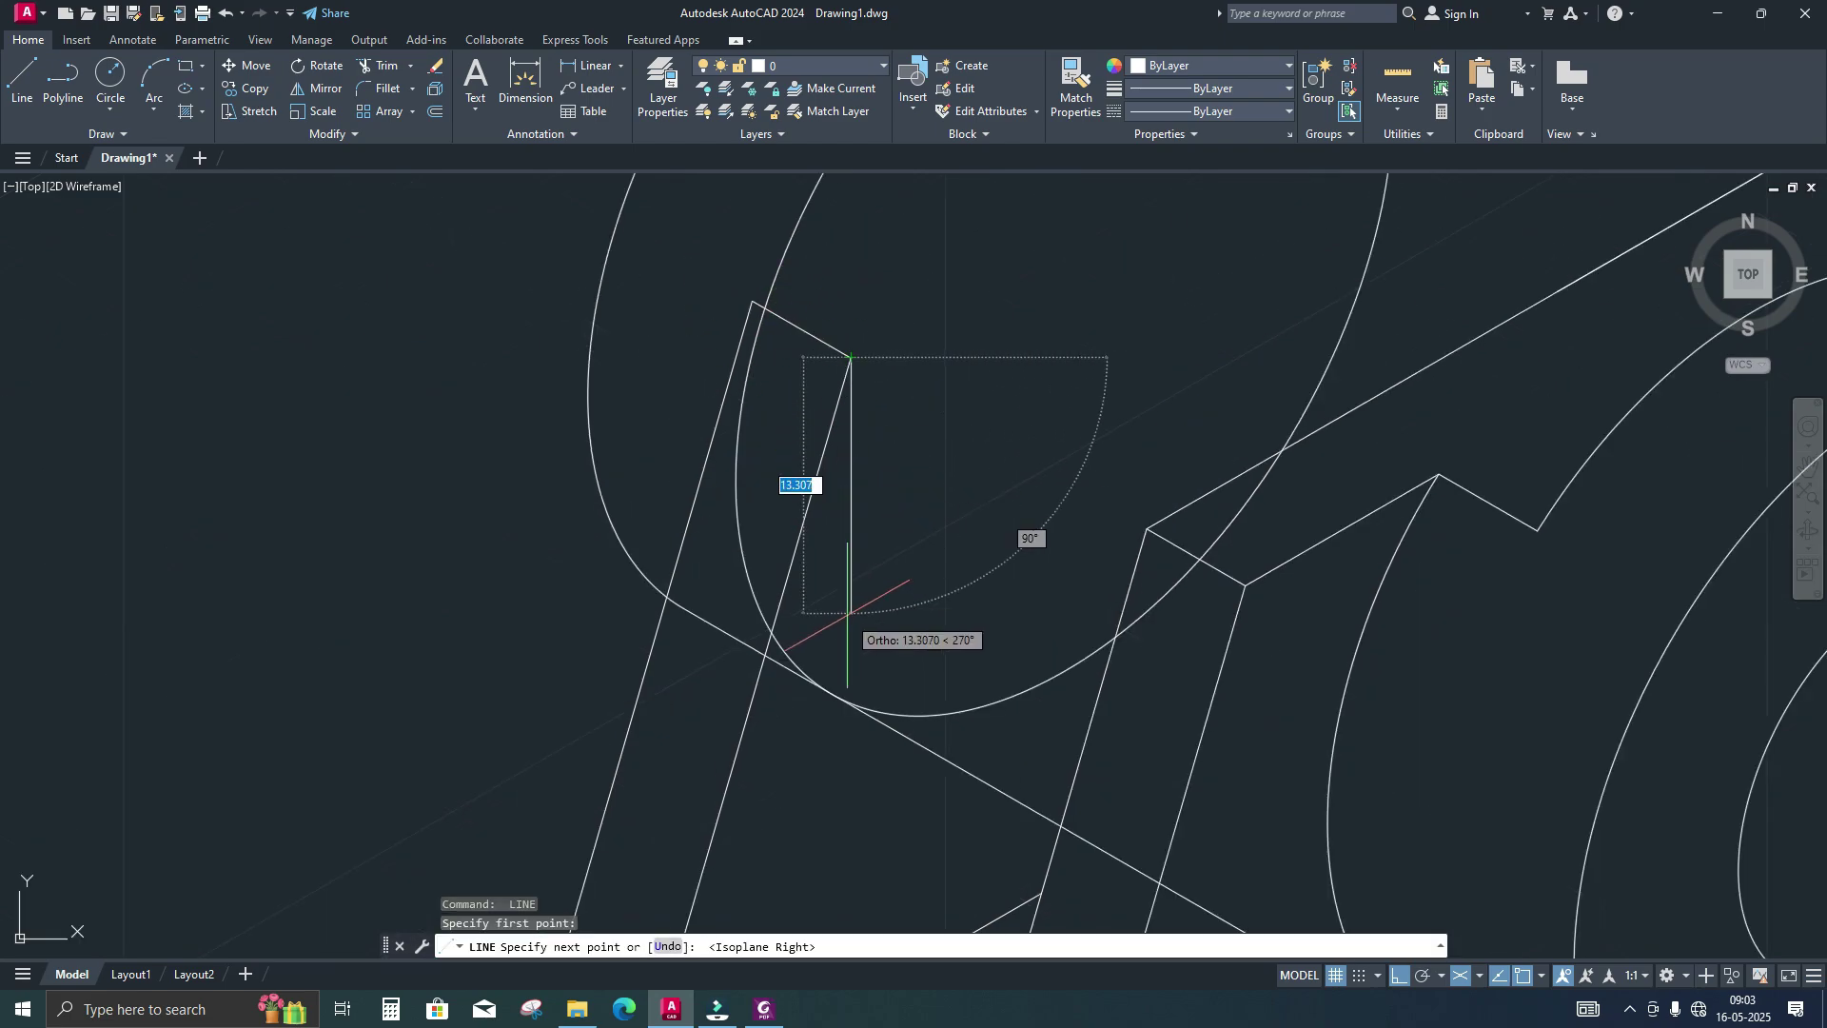
pyautogui.scroll(-1, 864, 571)
pyautogui.scroll(1, 864, 647)
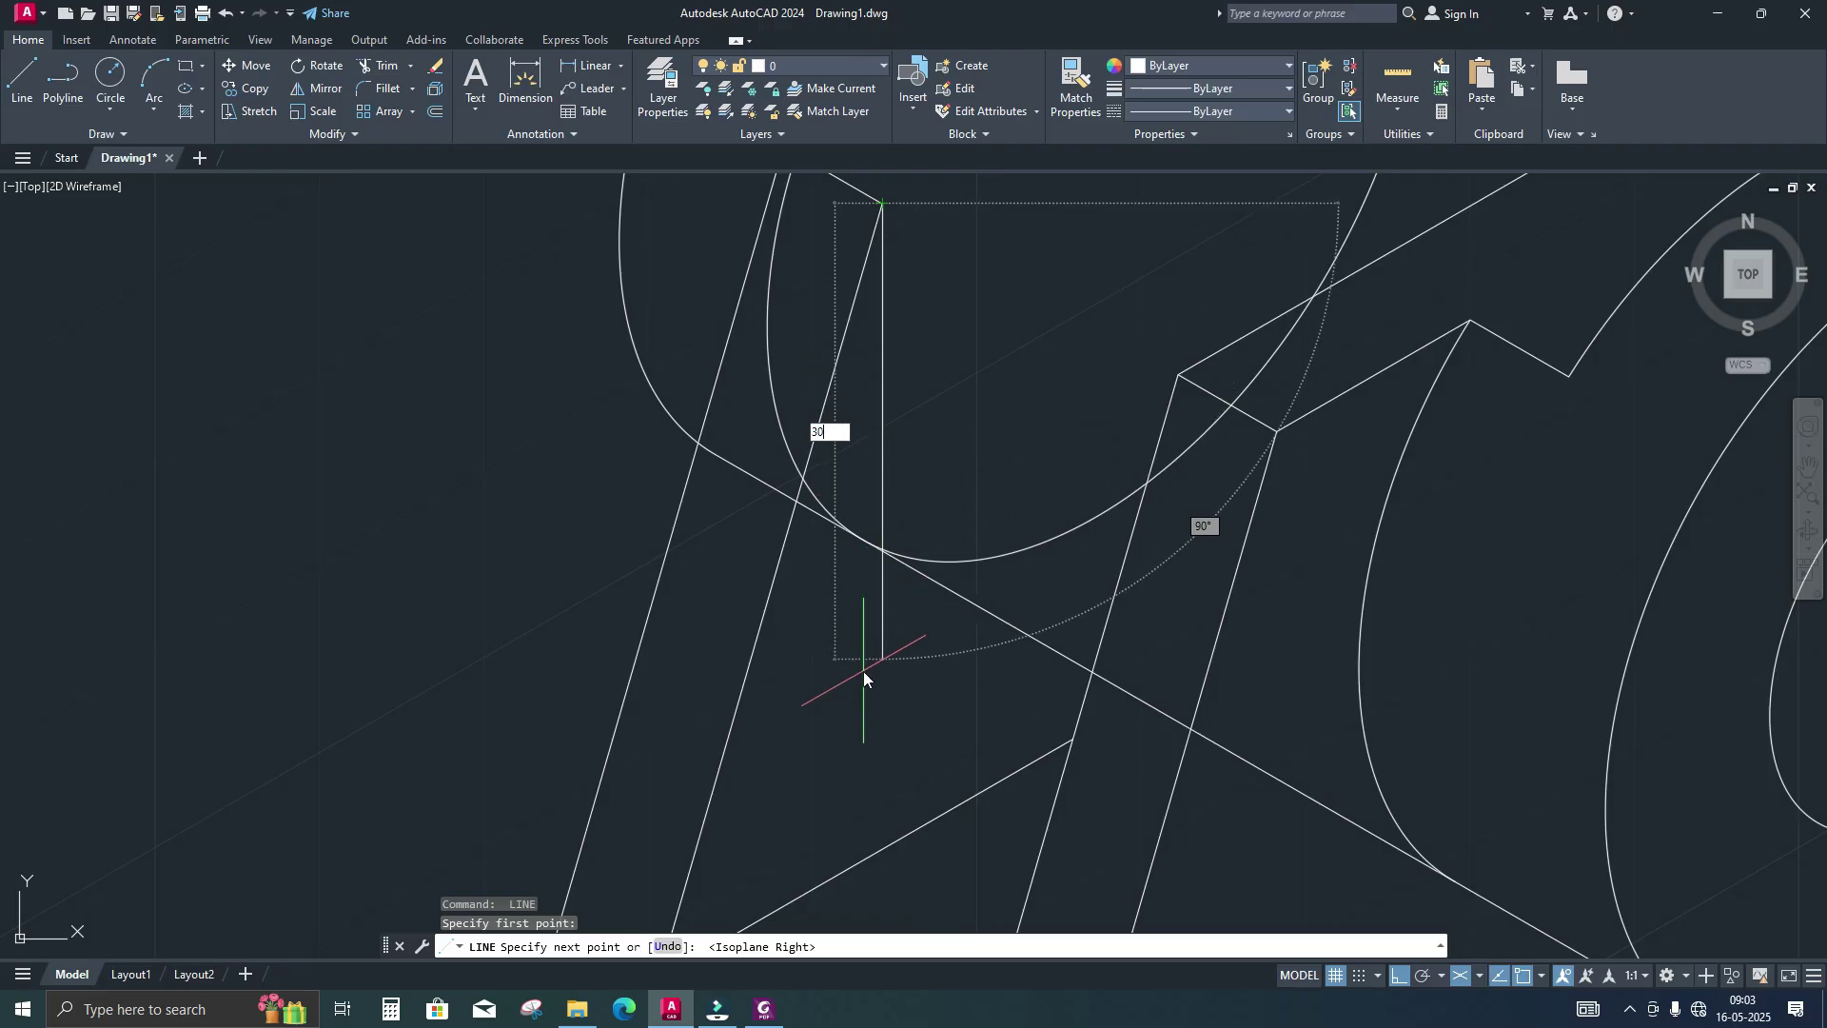
pyautogui.write('30')
pyautogui.press('Return')
pyautogui.moveTo(818, 685)
pyautogui.mouseDown(button='middle')
pyautogui.moveTo(853, 555)
pyautogui.moveTo(790, 668)
pyautogui.moveTo(774, 571)
pyautogui.mouseUp(button='middle')
pyautogui.click(763, 702)
pyautogui.press('Return')
pyautogui.scroll(-3, 803, 612)
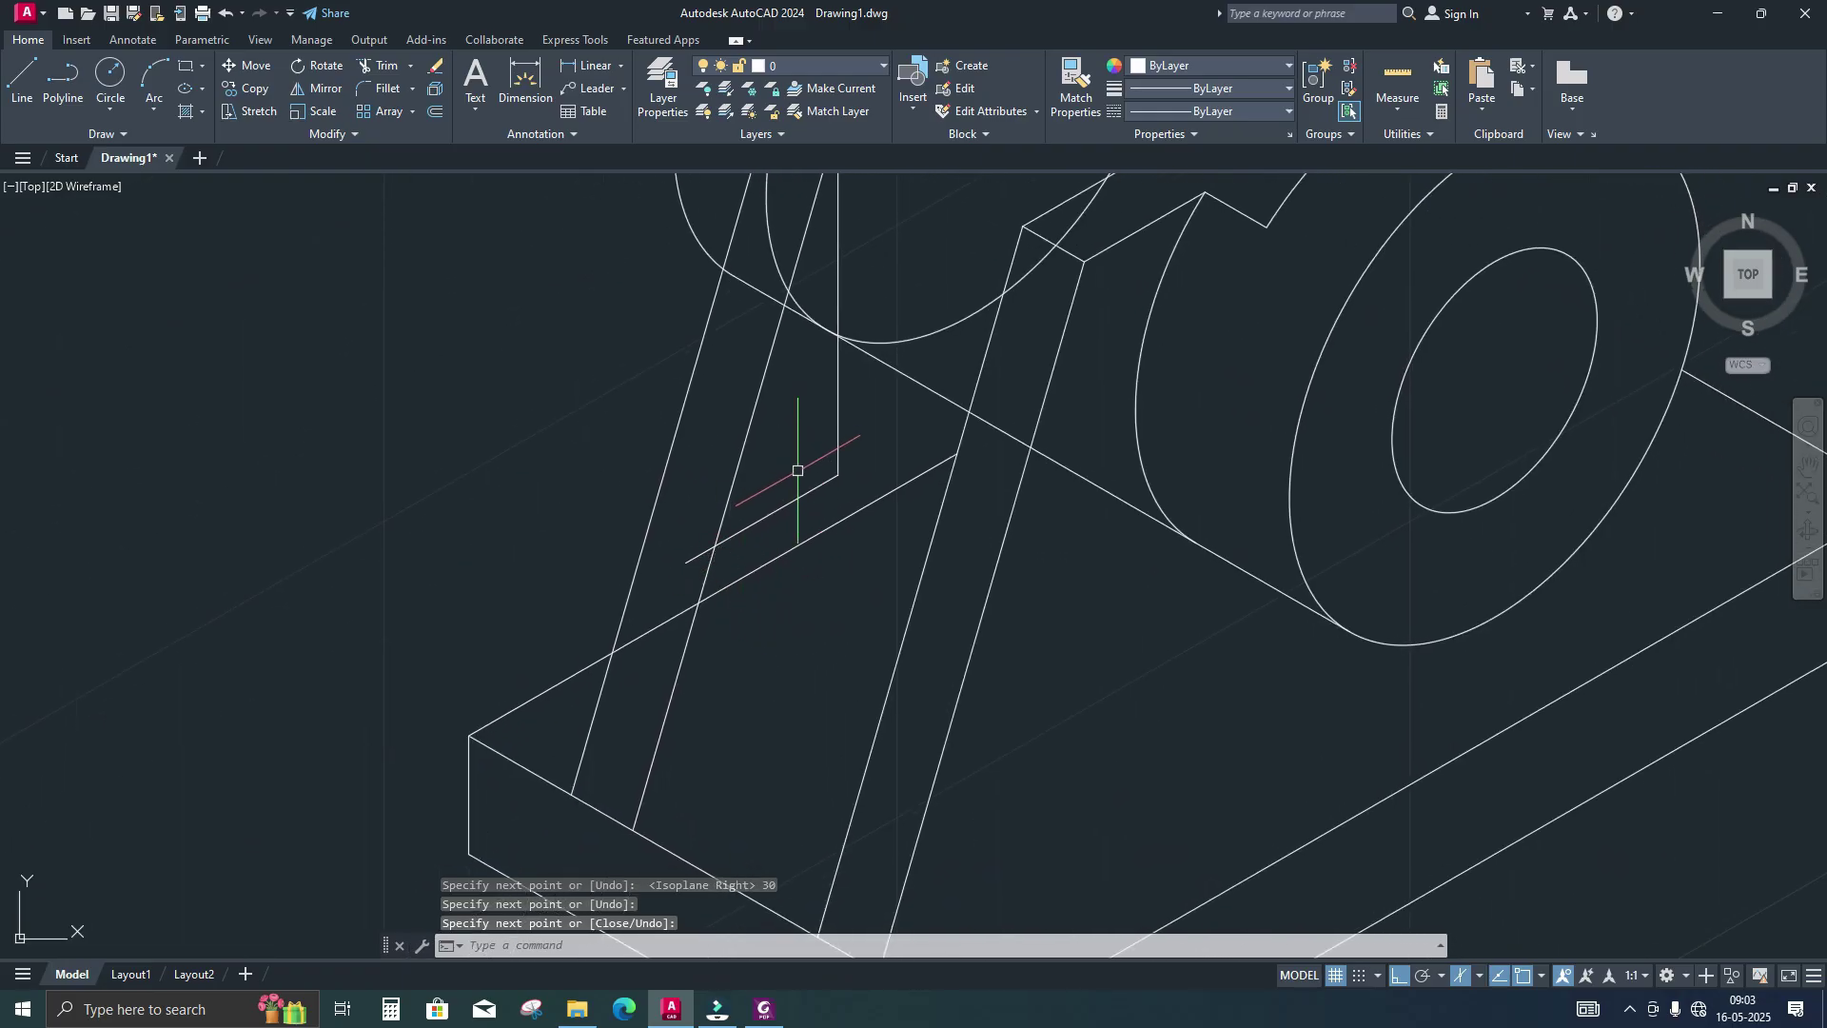
# Draw an 18 mm line from where the new line crosses the rear plate's inner slanted edge toward the front plate
pyautogui.write('l')
pyautogui.press('Return')
pyautogui.click(716, 547)
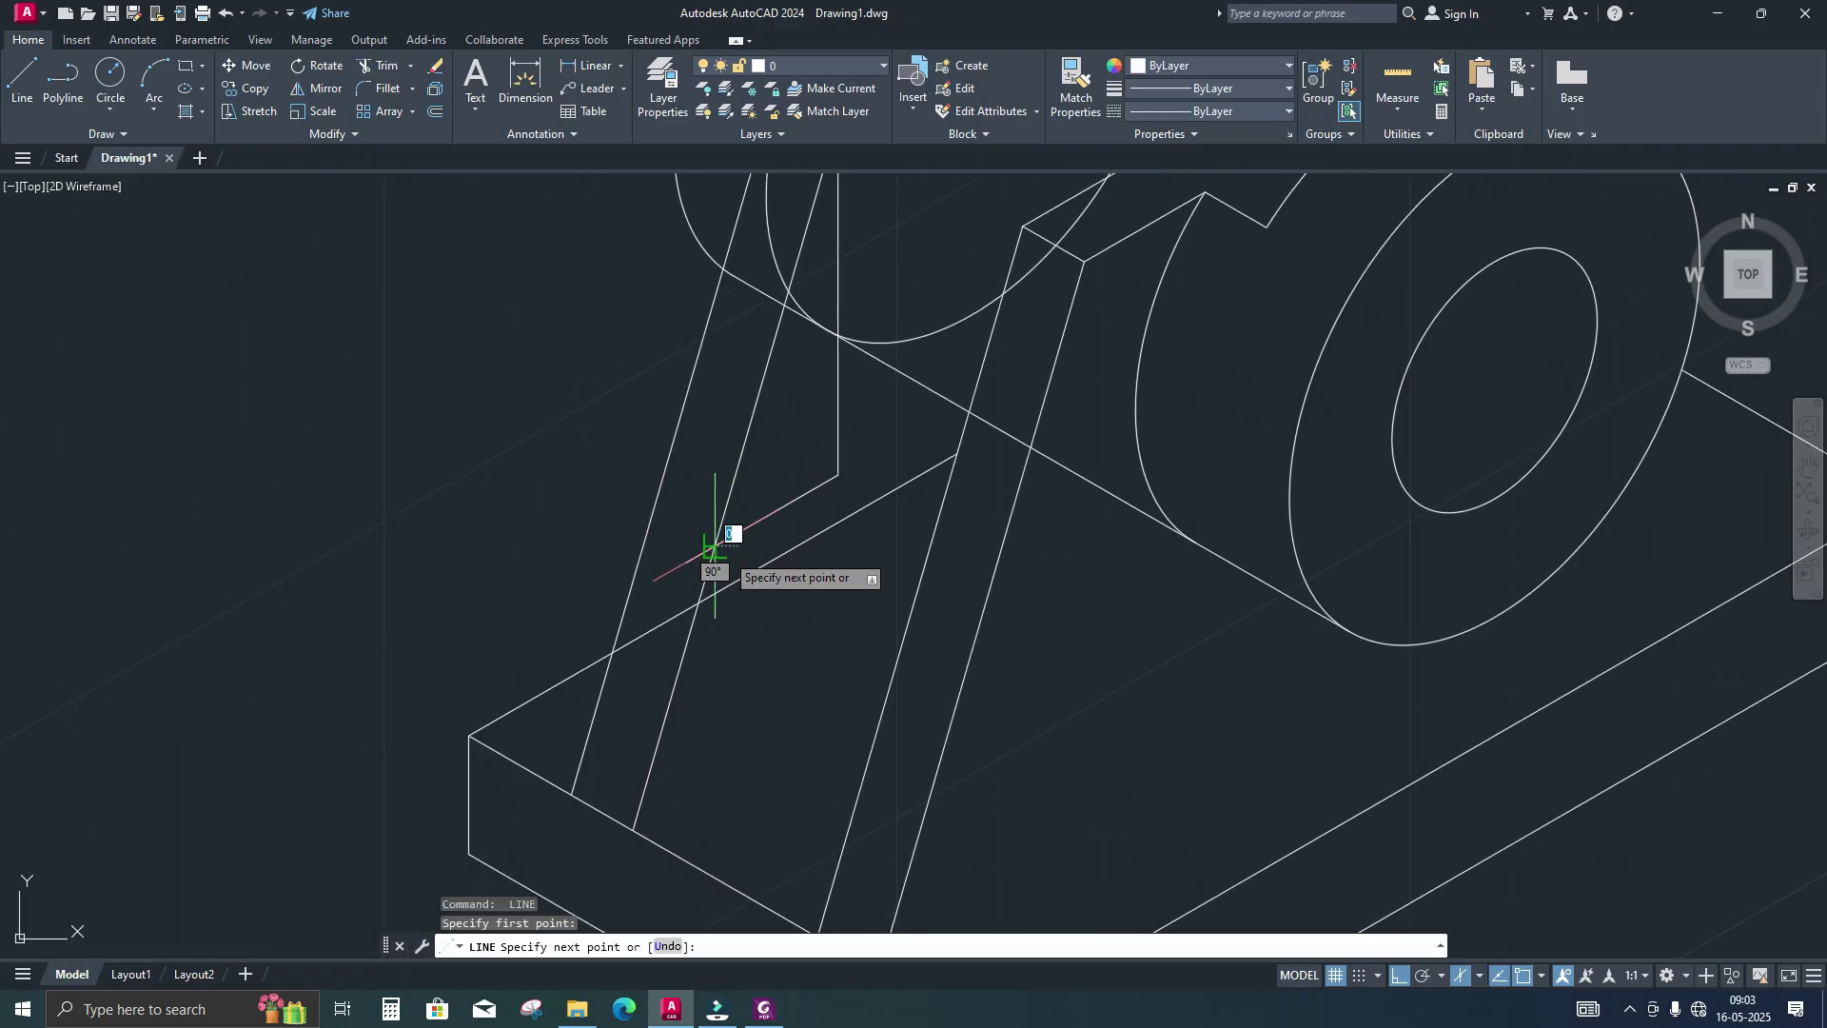
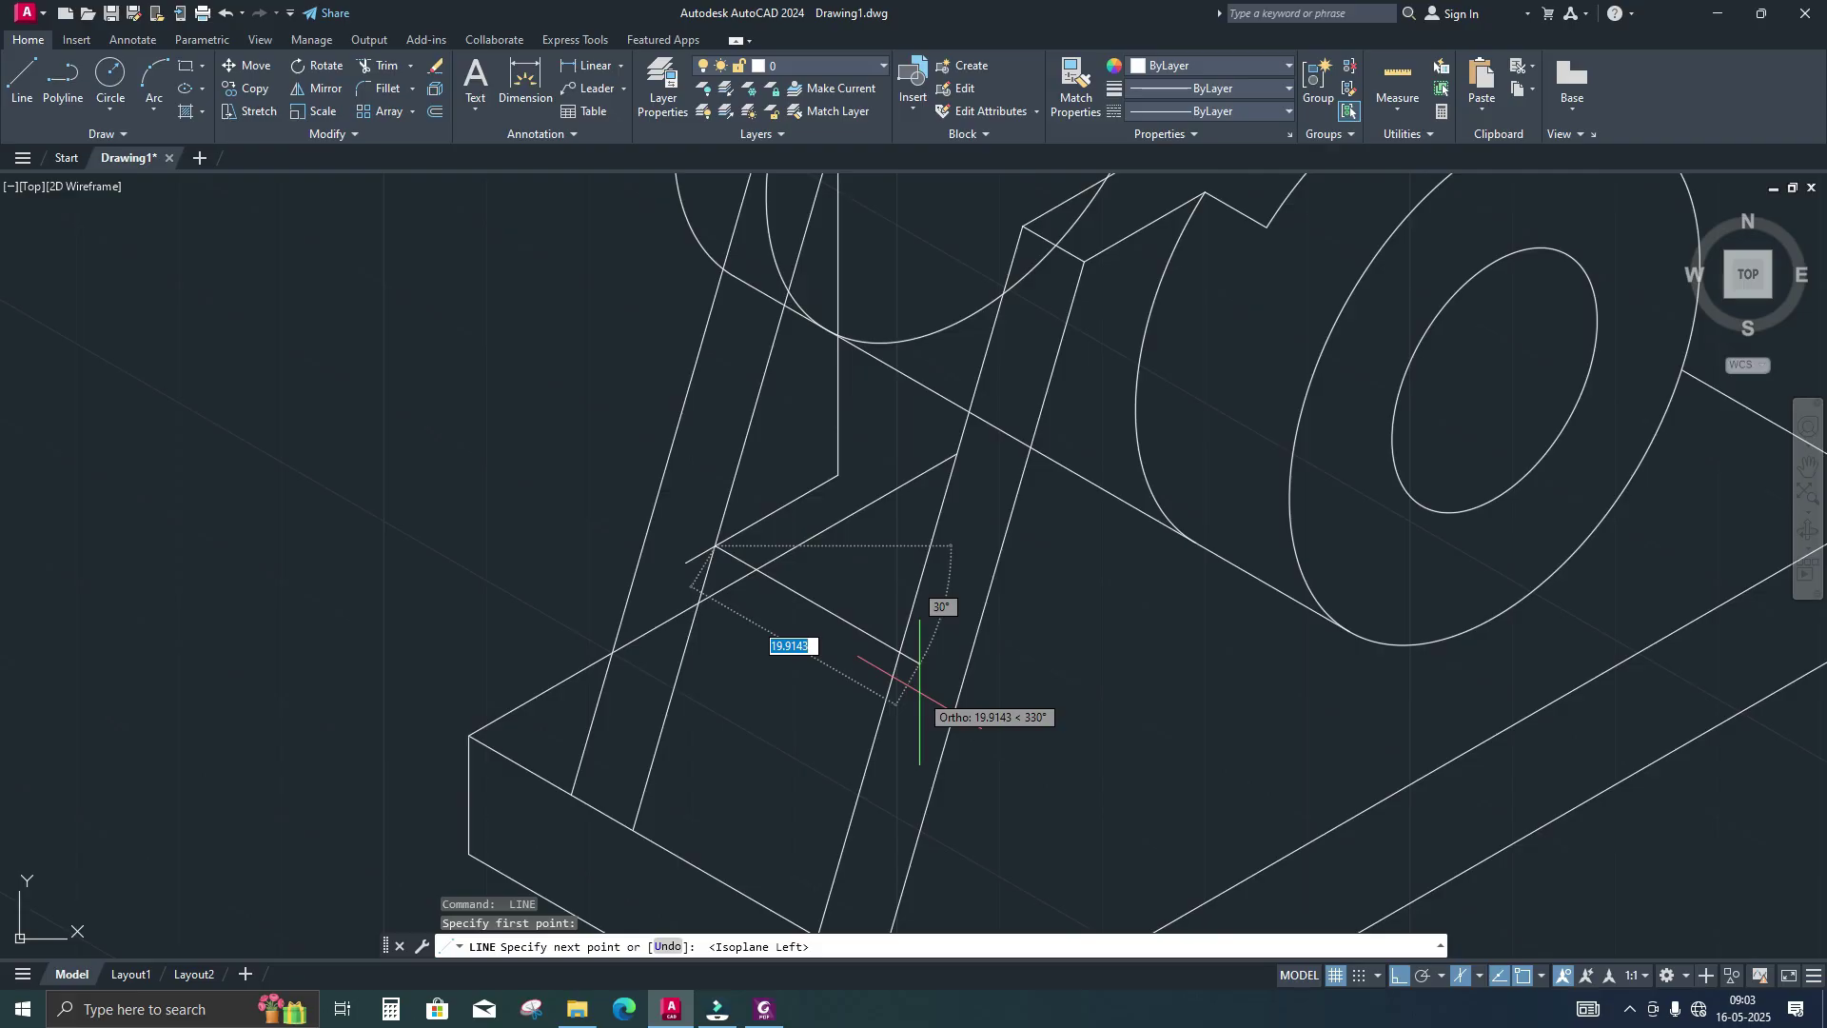
pyautogui.press('Return')
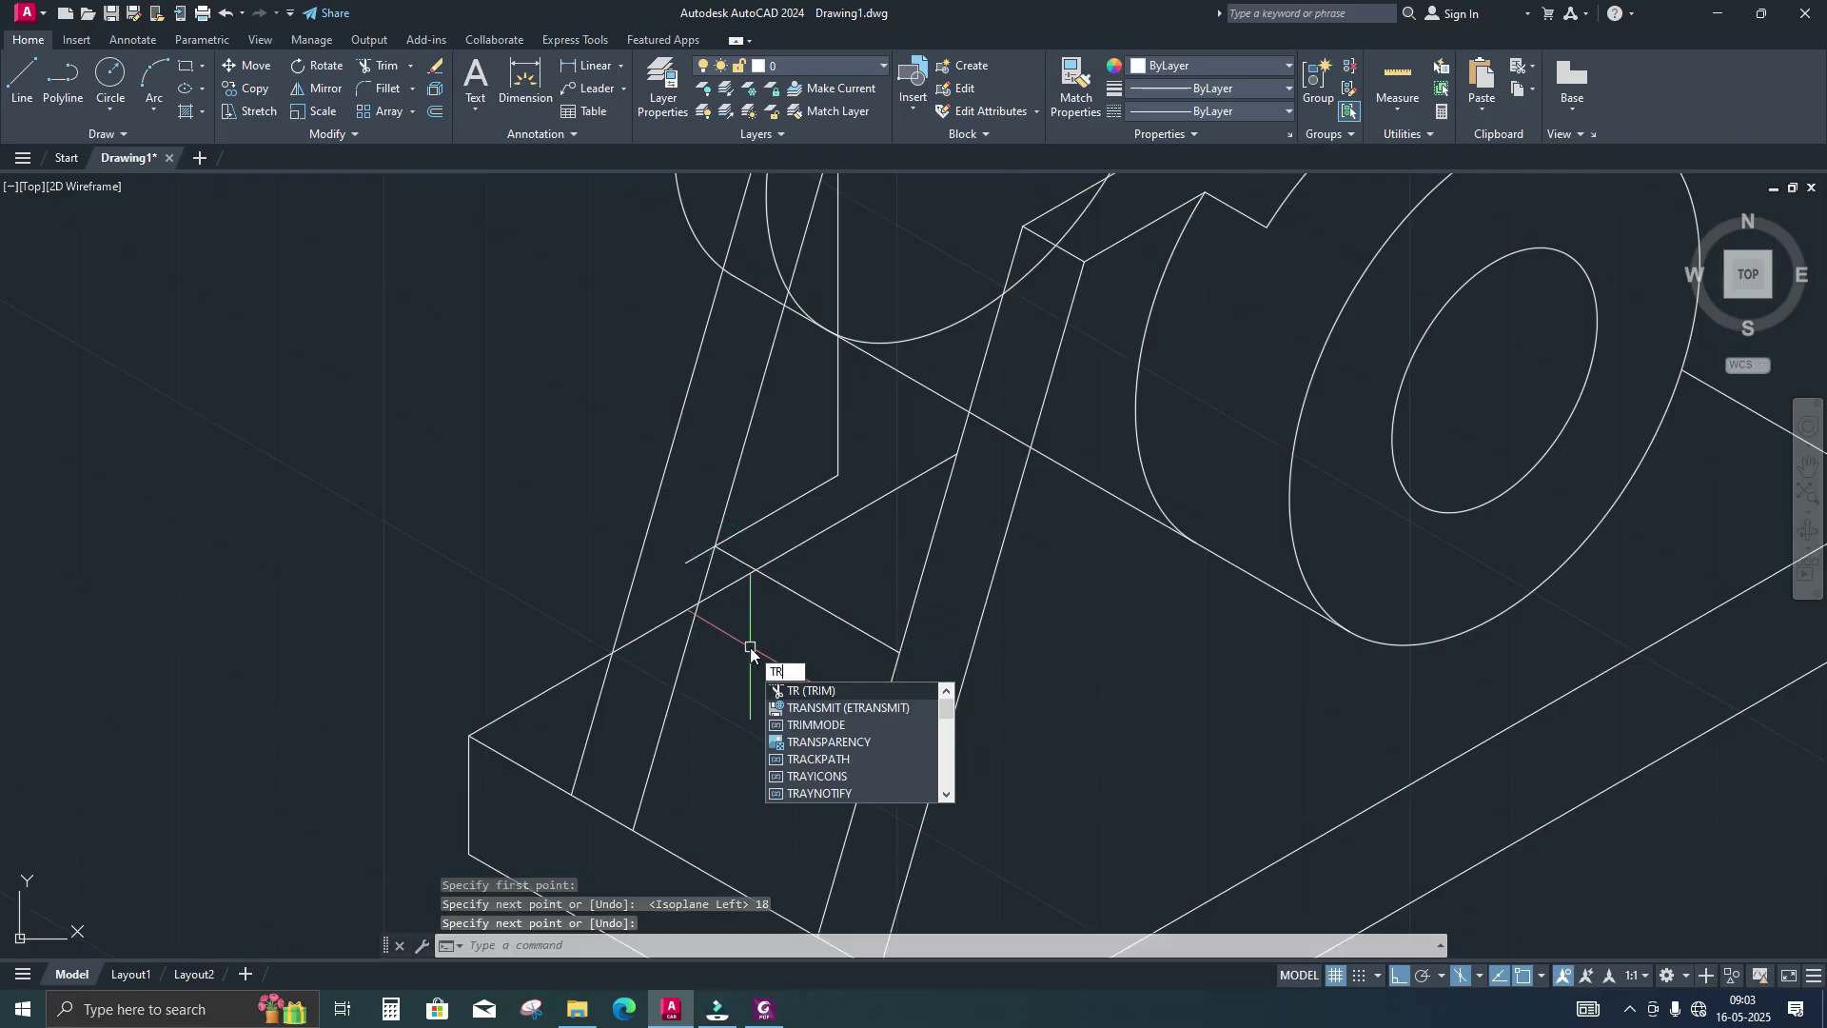
# Trim the overshooting line end, both inner slanted edges below the 18 mm line, and the base's rear edge between the plates' outer edge and that line
pyautogui.press('Return')
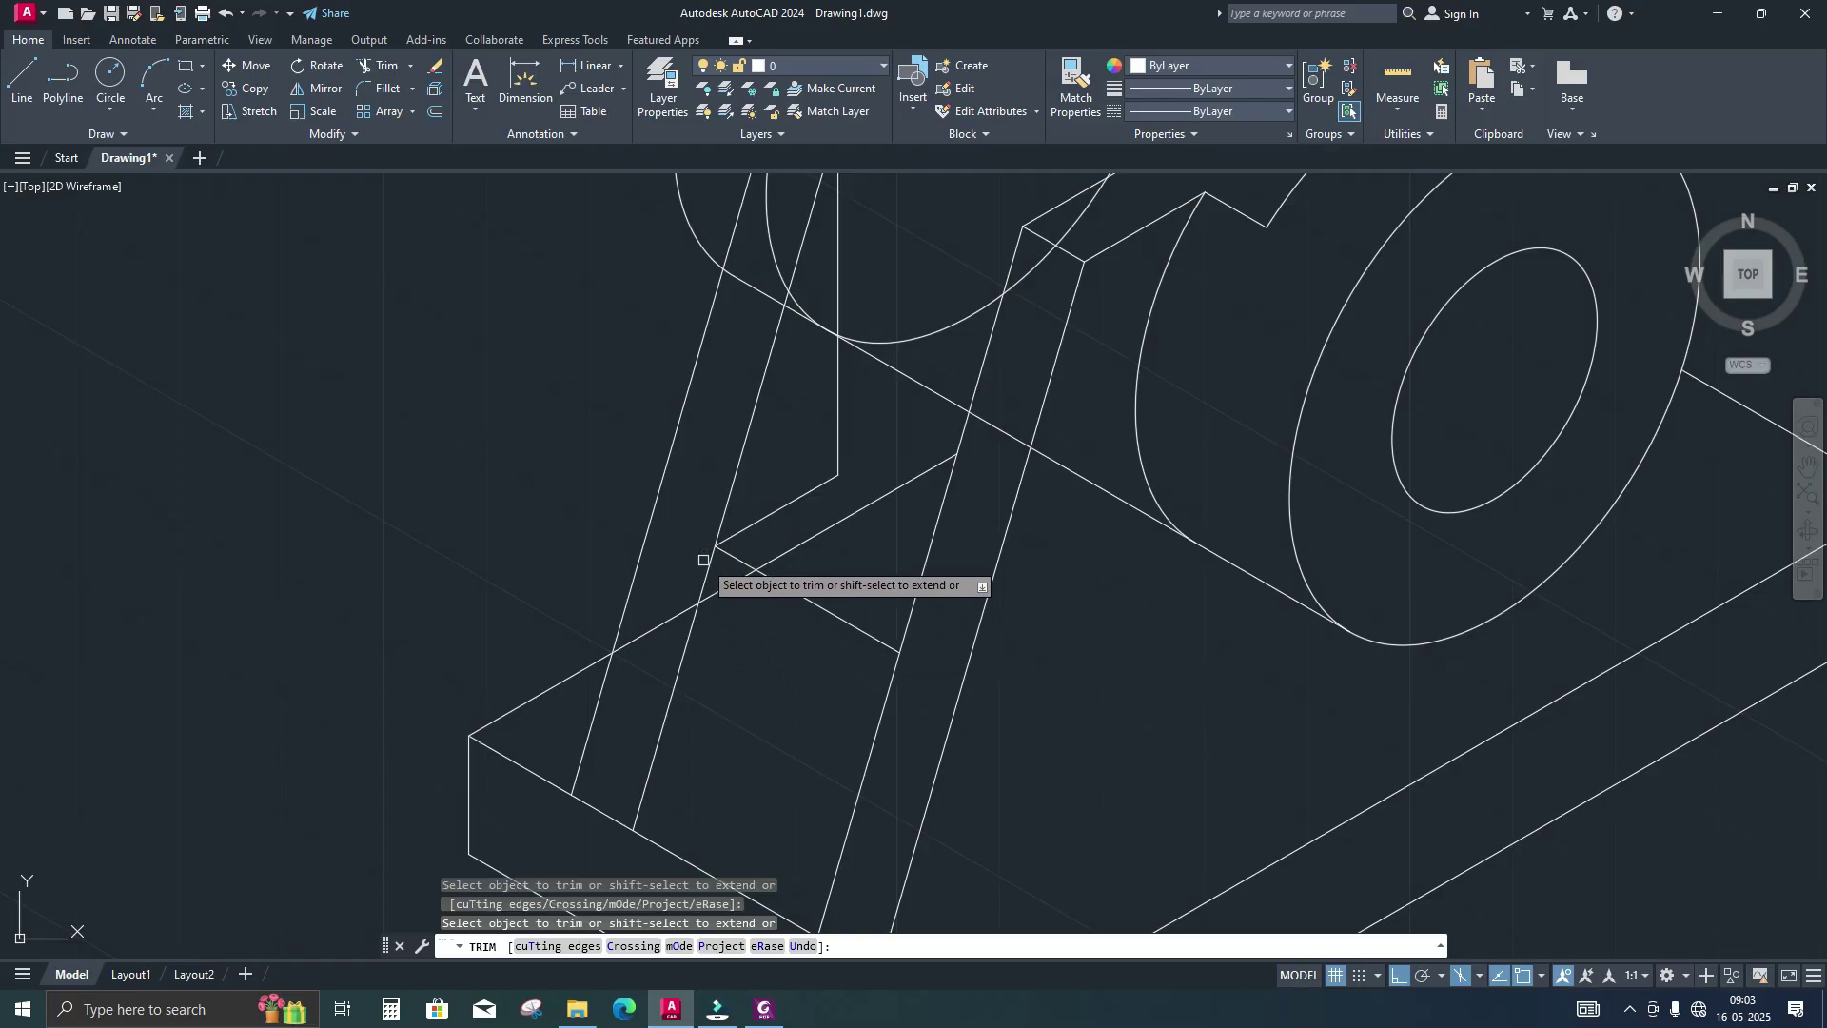
pyautogui.click(691, 622)
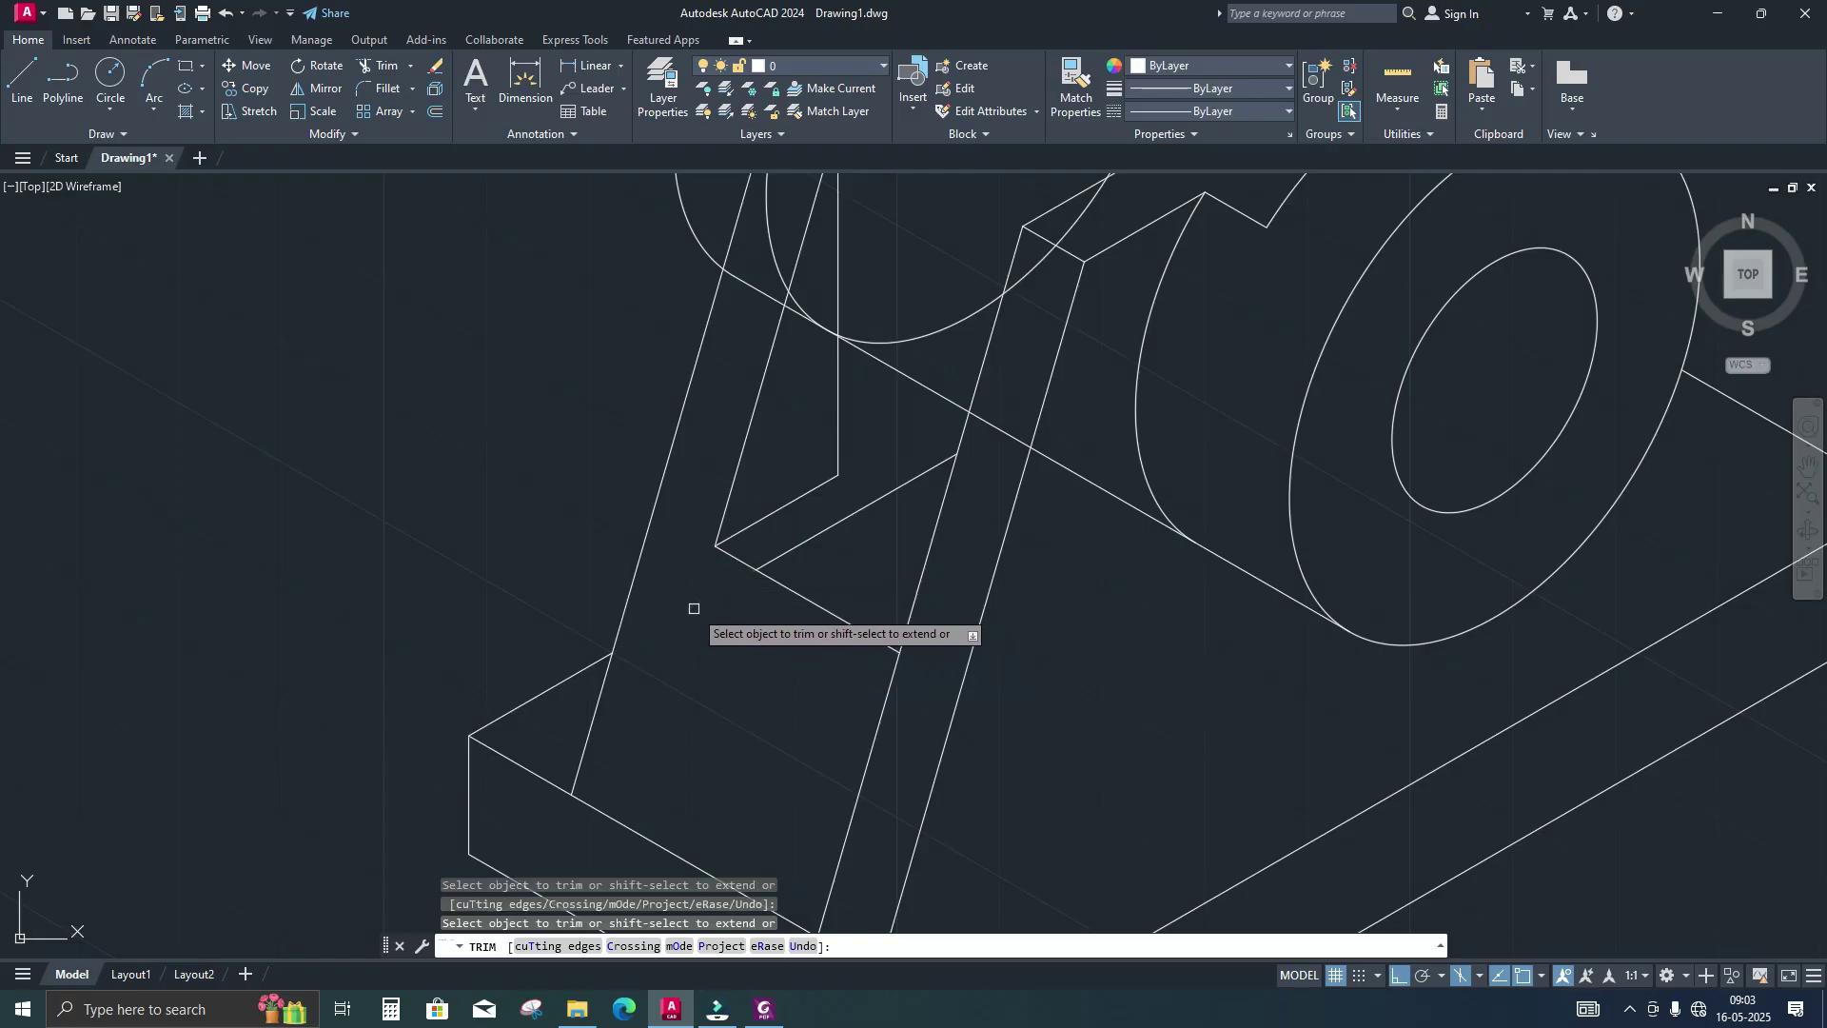
pyautogui.moveTo(694, 614); pyautogui.dragTo(677, 534, button='middle')
pyautogui.click(853, 667)
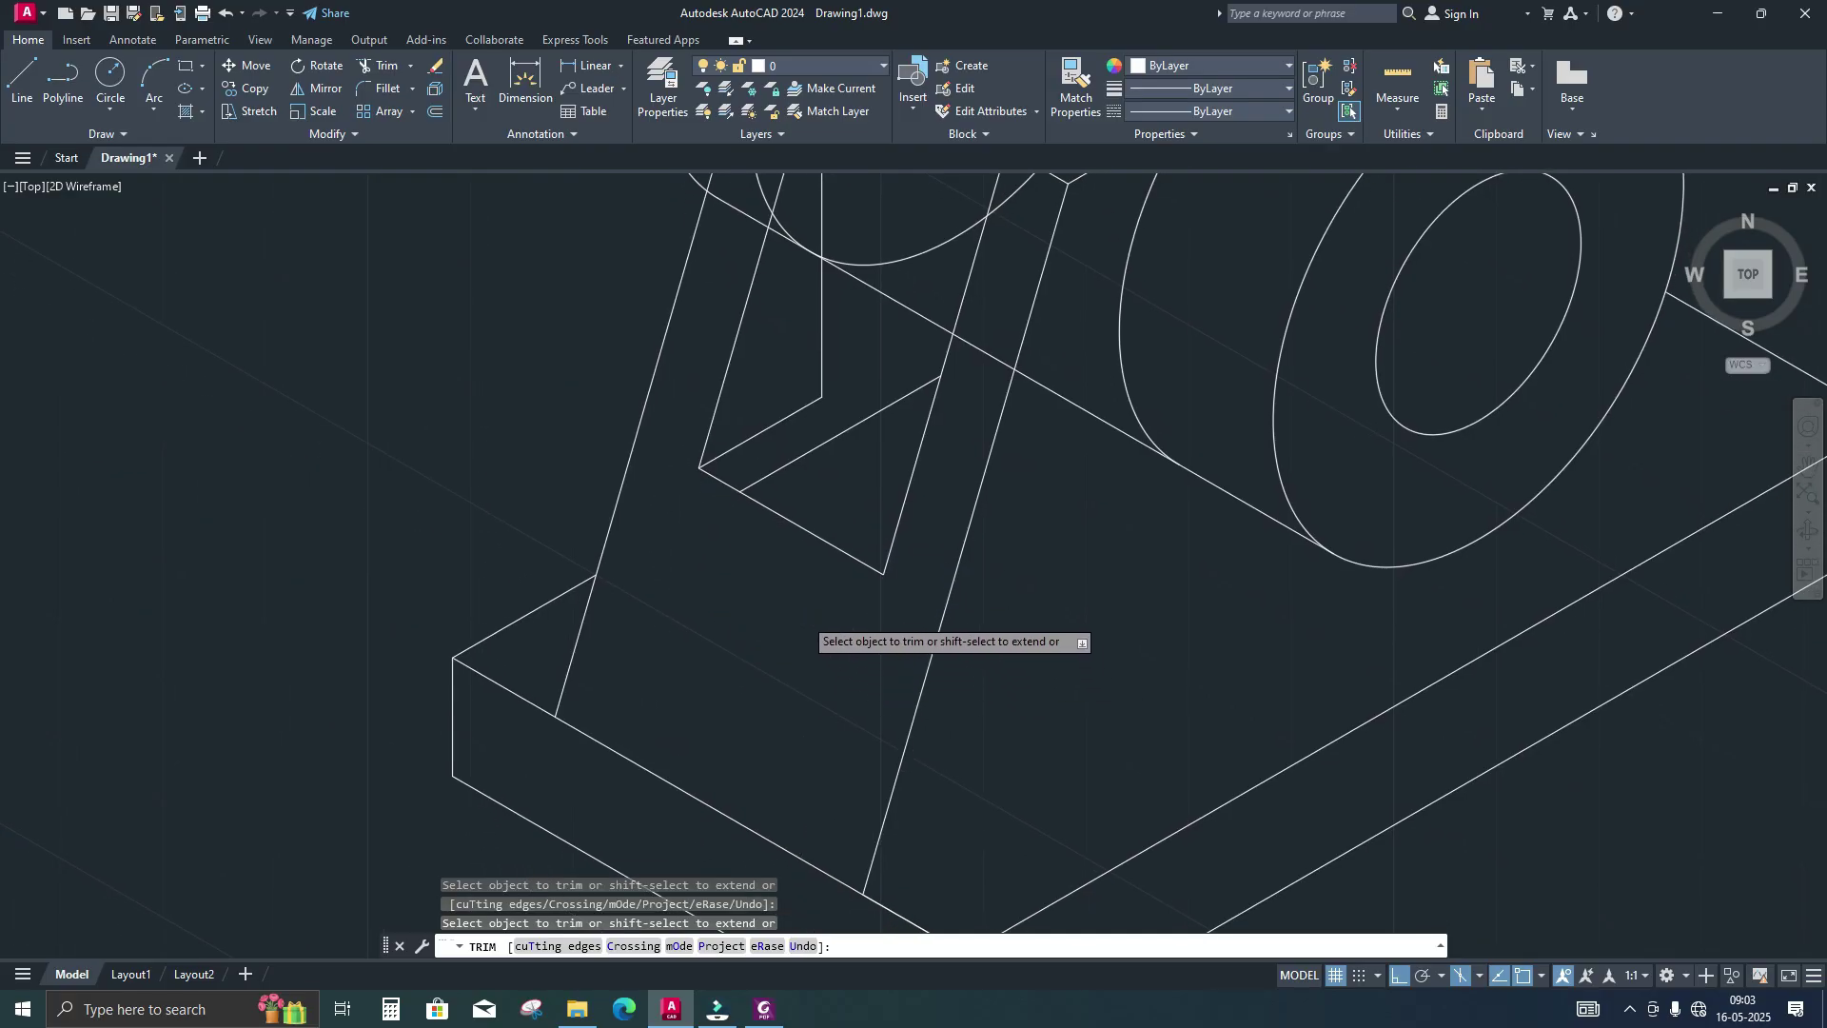
# Trim the remaining segment of the base's rear edge inside the opening between the two plates
pyautogui.scroll(2, 794, 705)
pyautogui.scroll(-5, 781, 762)
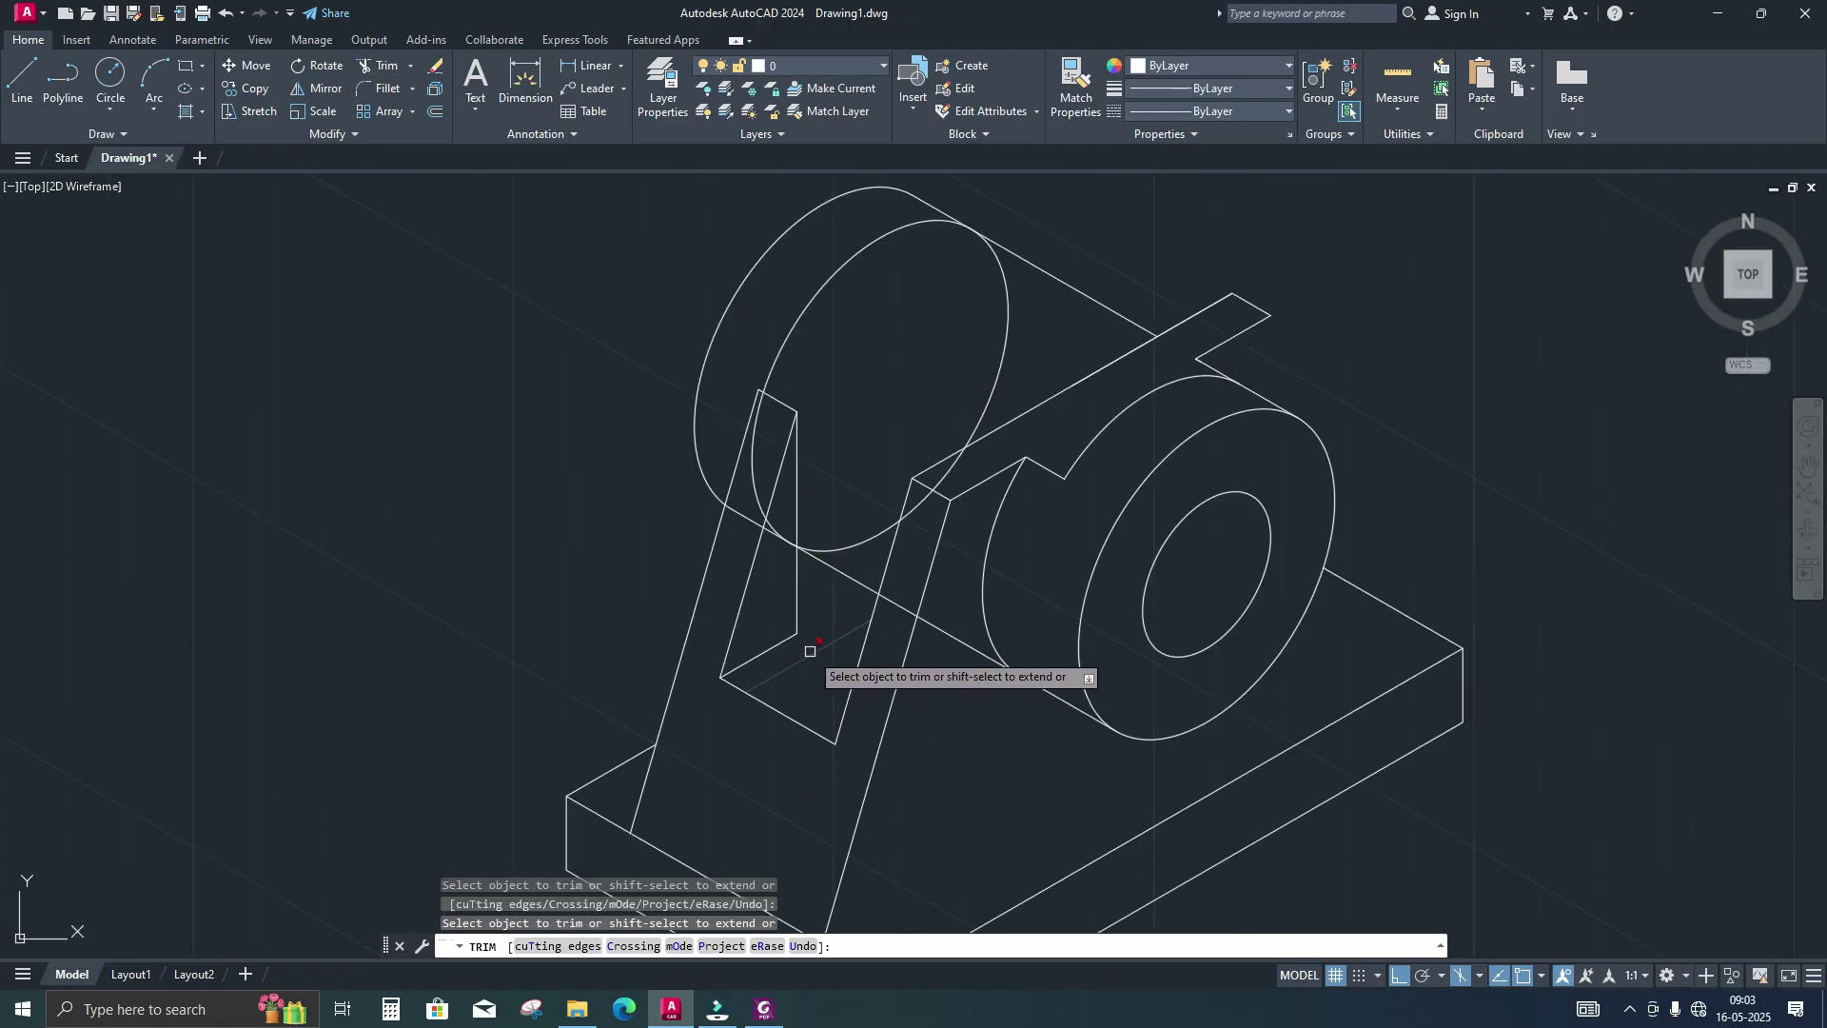
pyautogui.moveTo(812, 654); pyautogui.dragTo(807, 681)
pyautogui.moveTo(809, 660); pyautogui.dragTo(855, 649, button='middle')
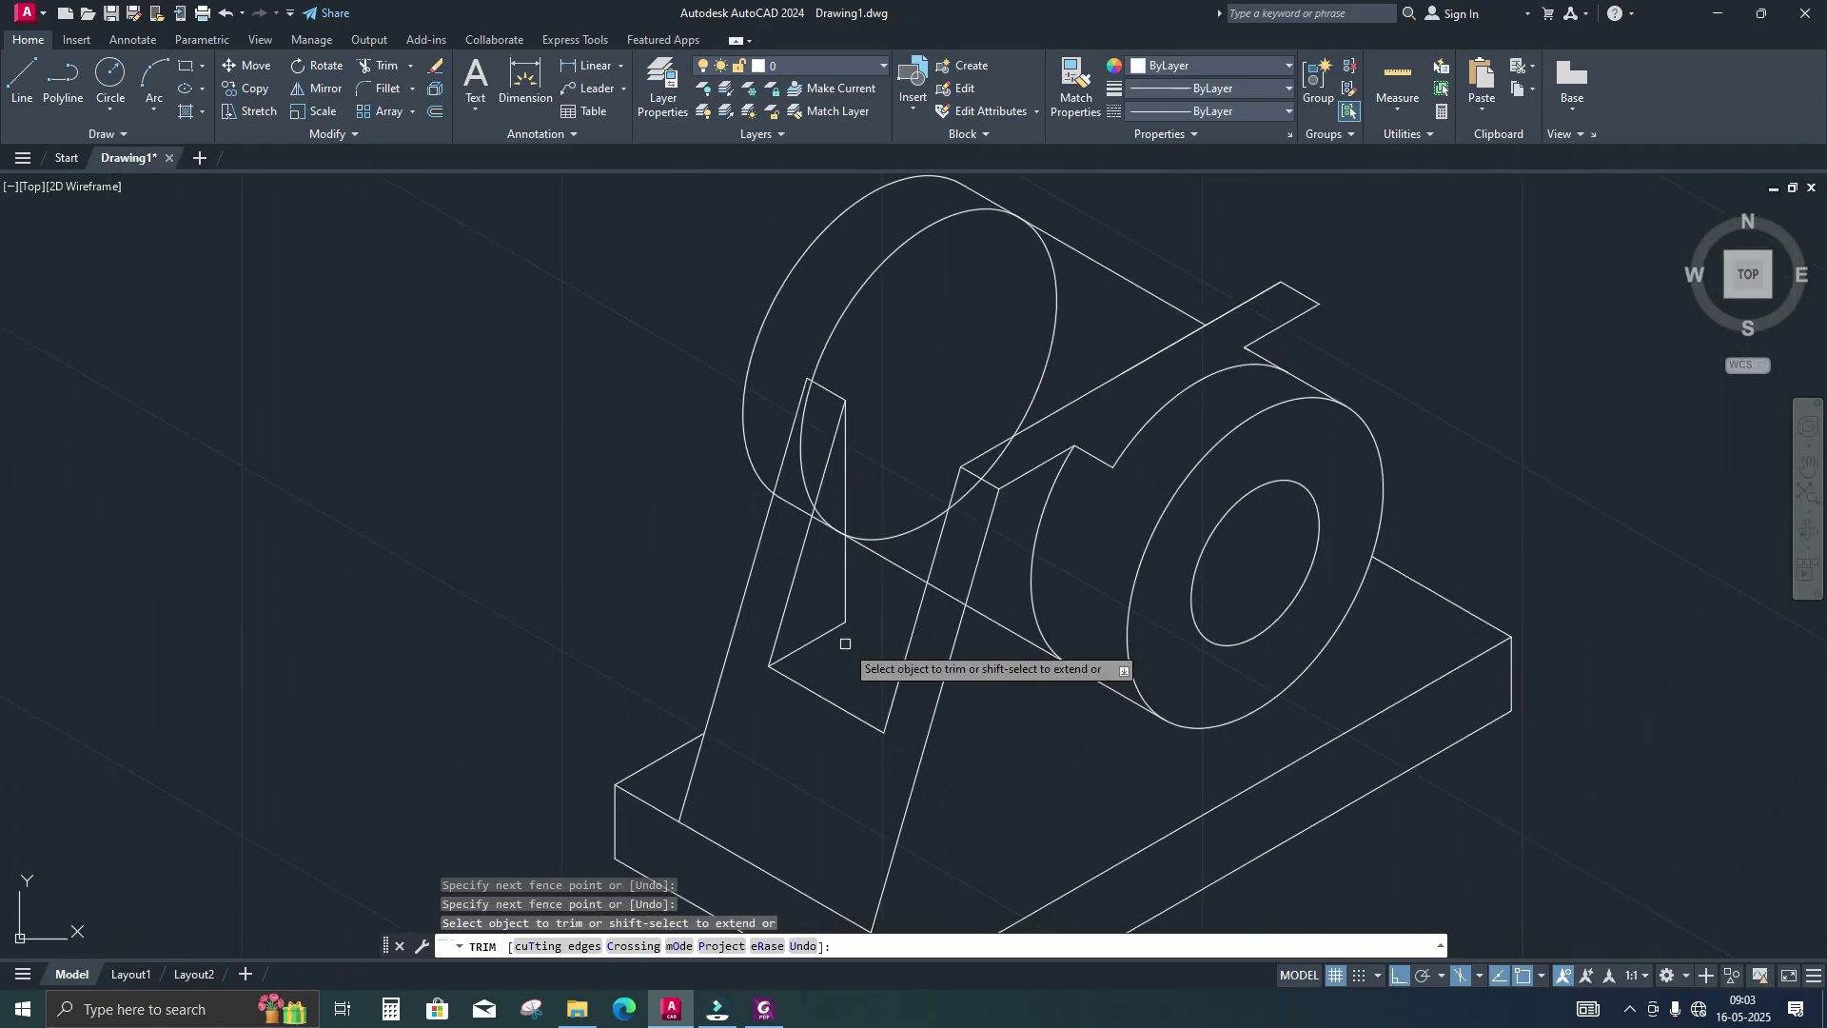
pyautogui.press('Return')
pyautogui.moveTo(888, 420)
pyautogui.mouseDown(button='middle')
pyautogui.moveTo(869, 517)
pyautogui.moveTo(861, 493)
pyautogui.moveTo(889, 523)
pyautogui.mouseUp(button='middle')
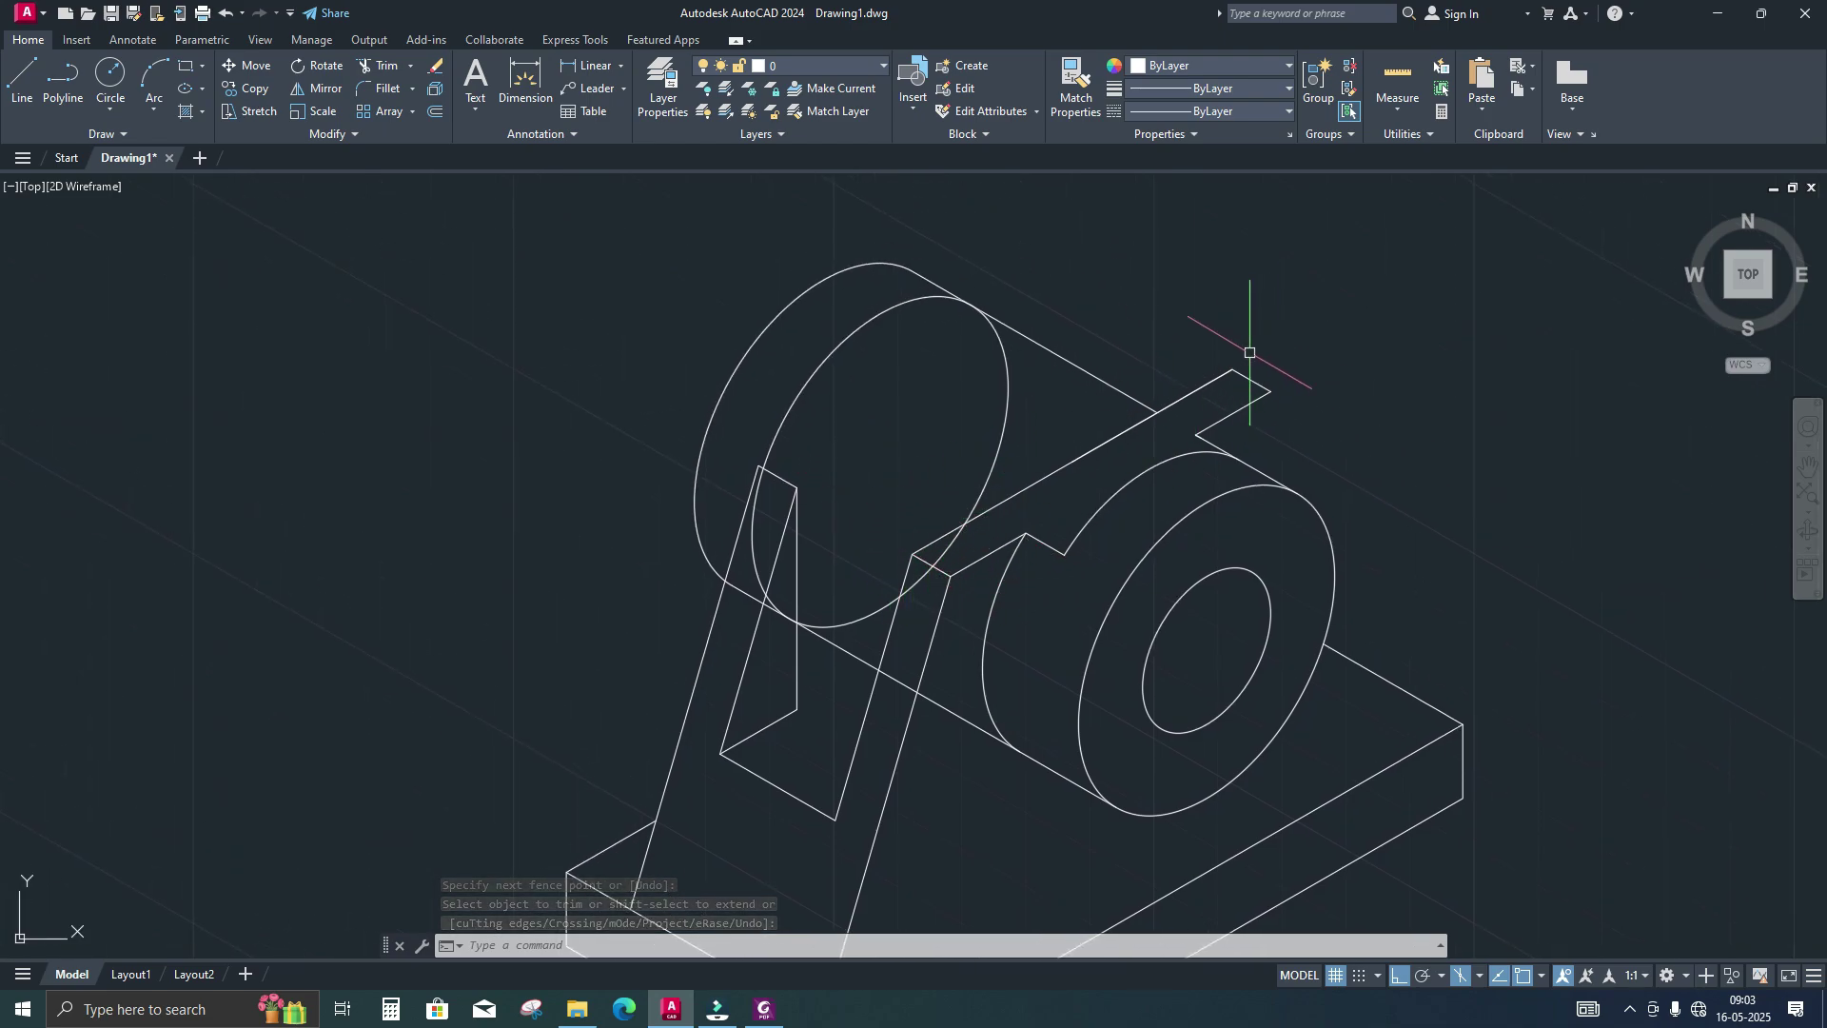
# Draw the rear plate's top outline from its inner upper corner: 50 mm along the plate, 6 mm across, and back to the outer corner
pyautogui.press('l')
pyautogui.press('Return')
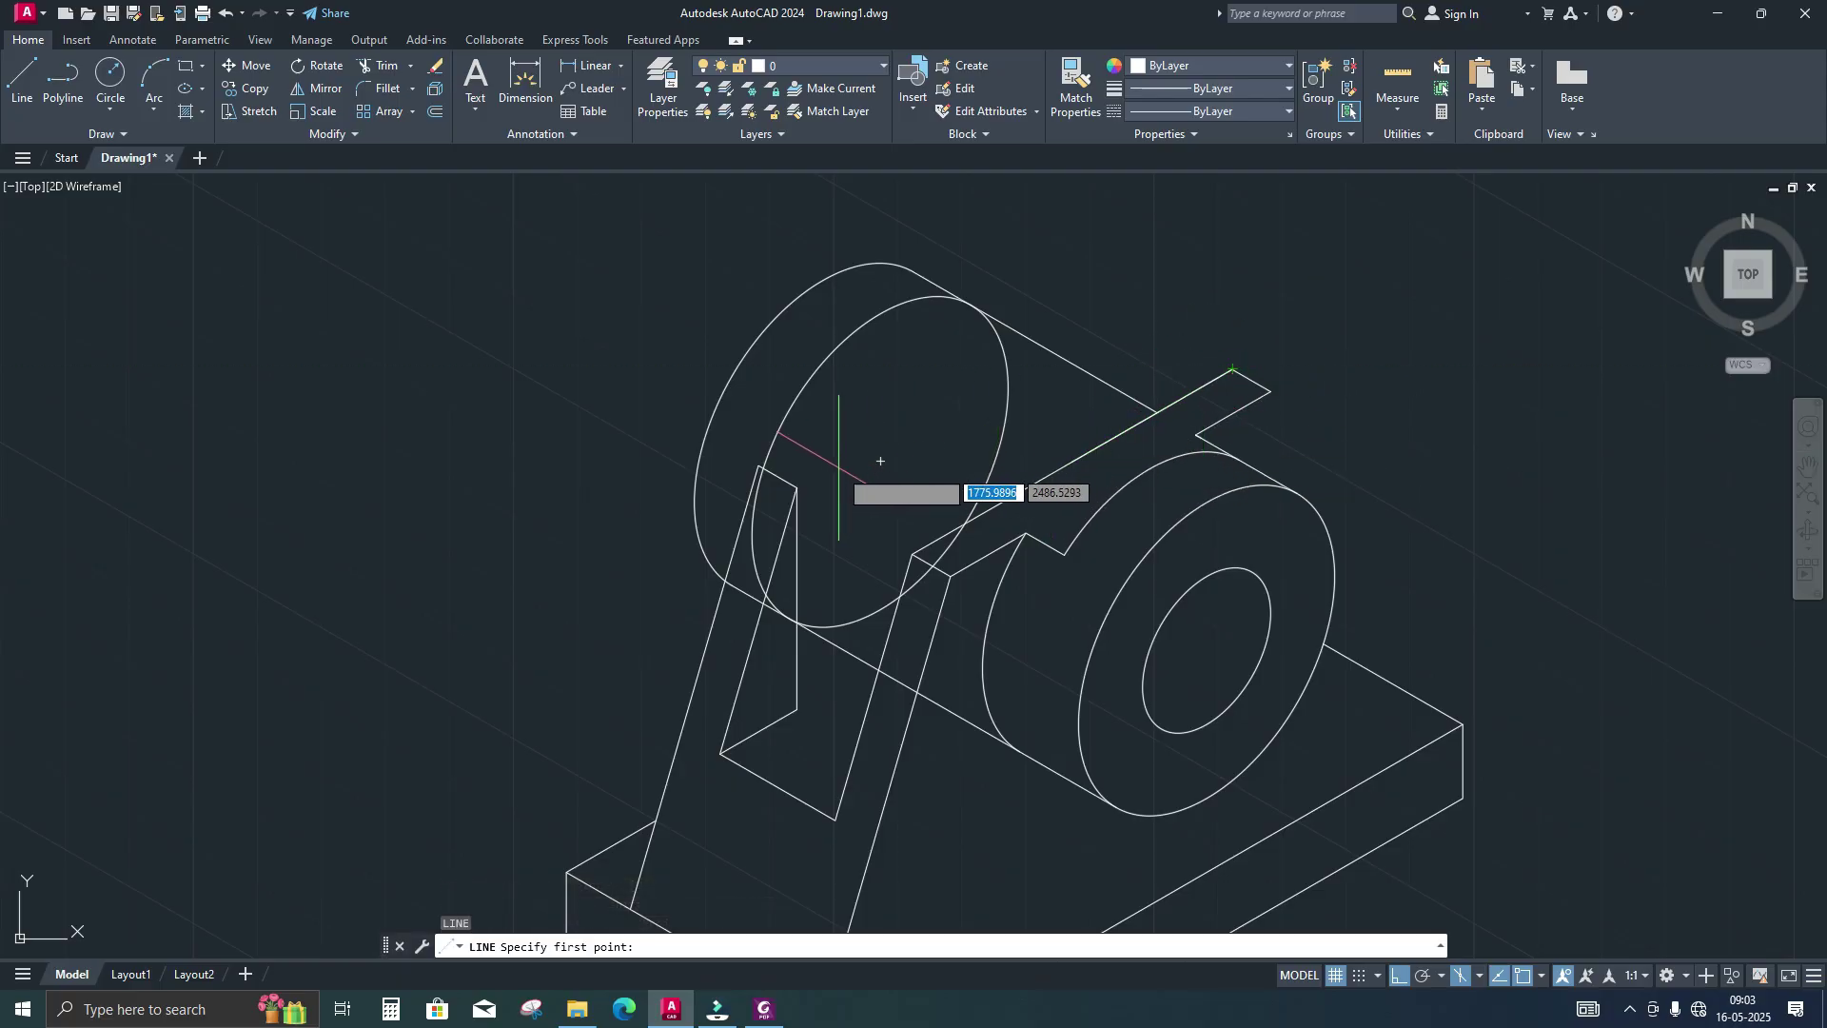
pyautogui.click(797, 487)
pyautogui.press('F5')
pyautogui.press('F6')
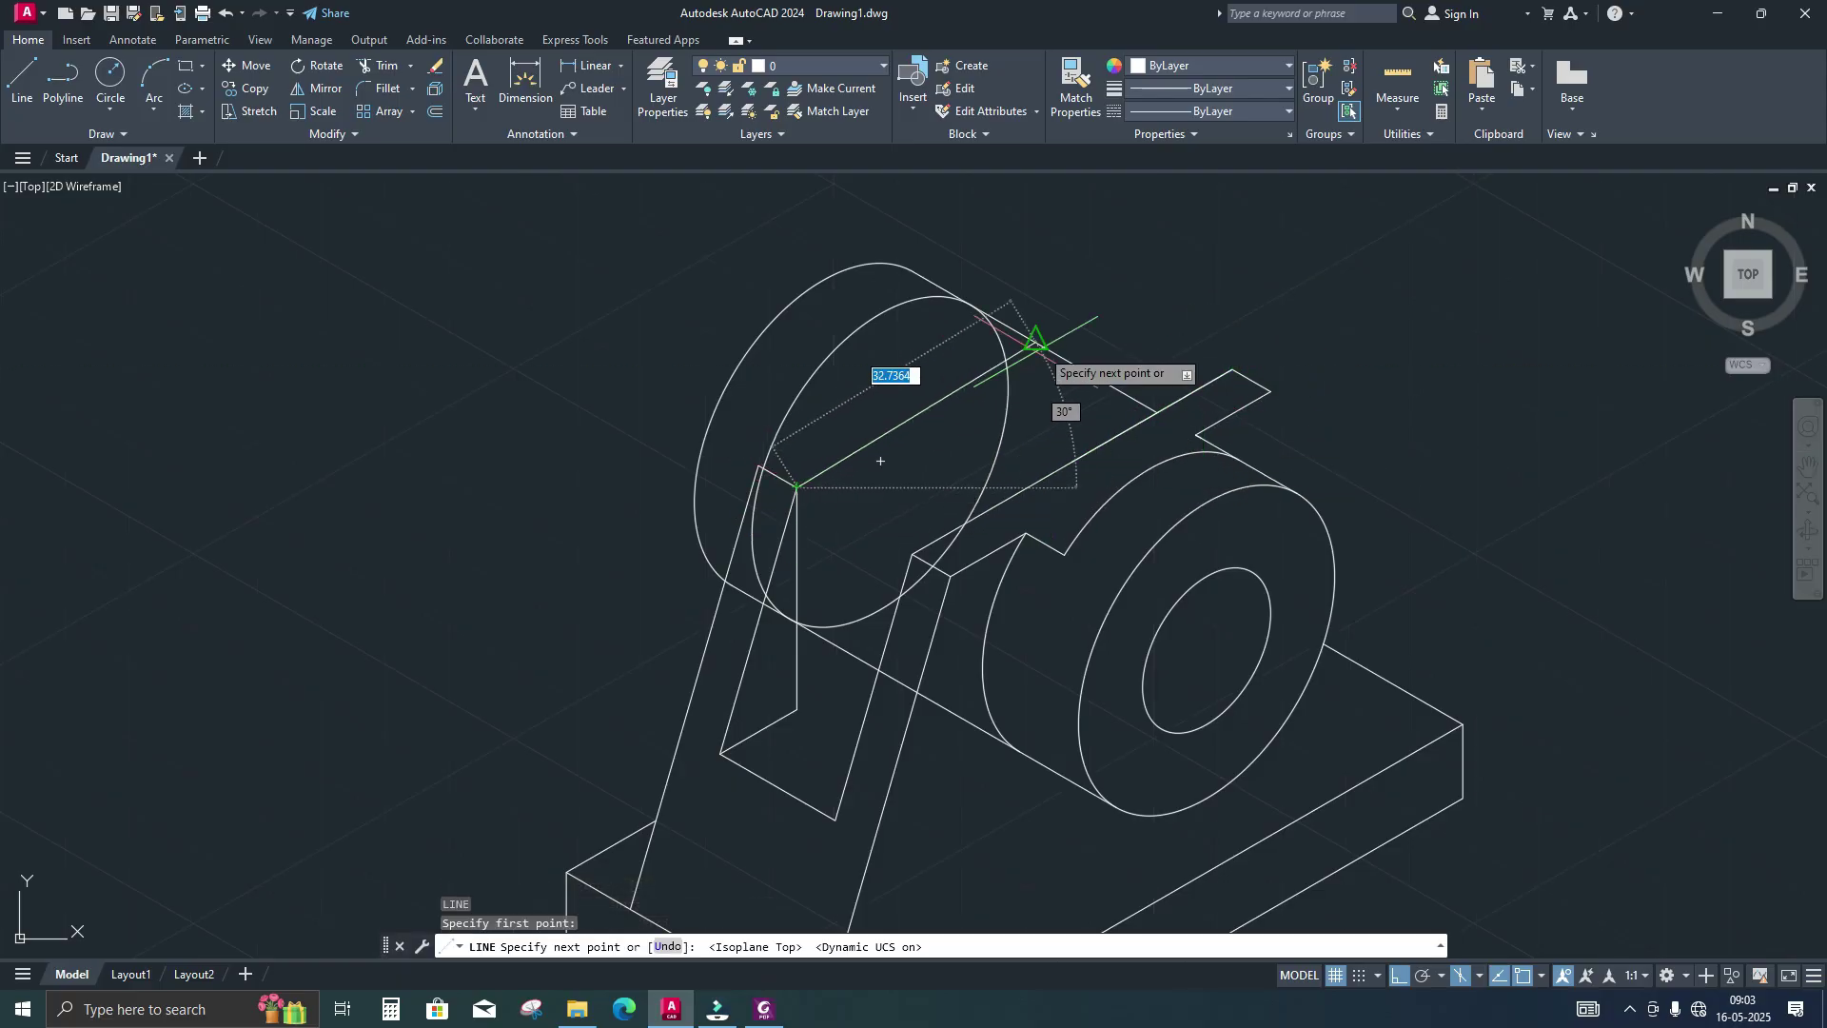
pyautogui.write('50')
pyautogui.press('Return')
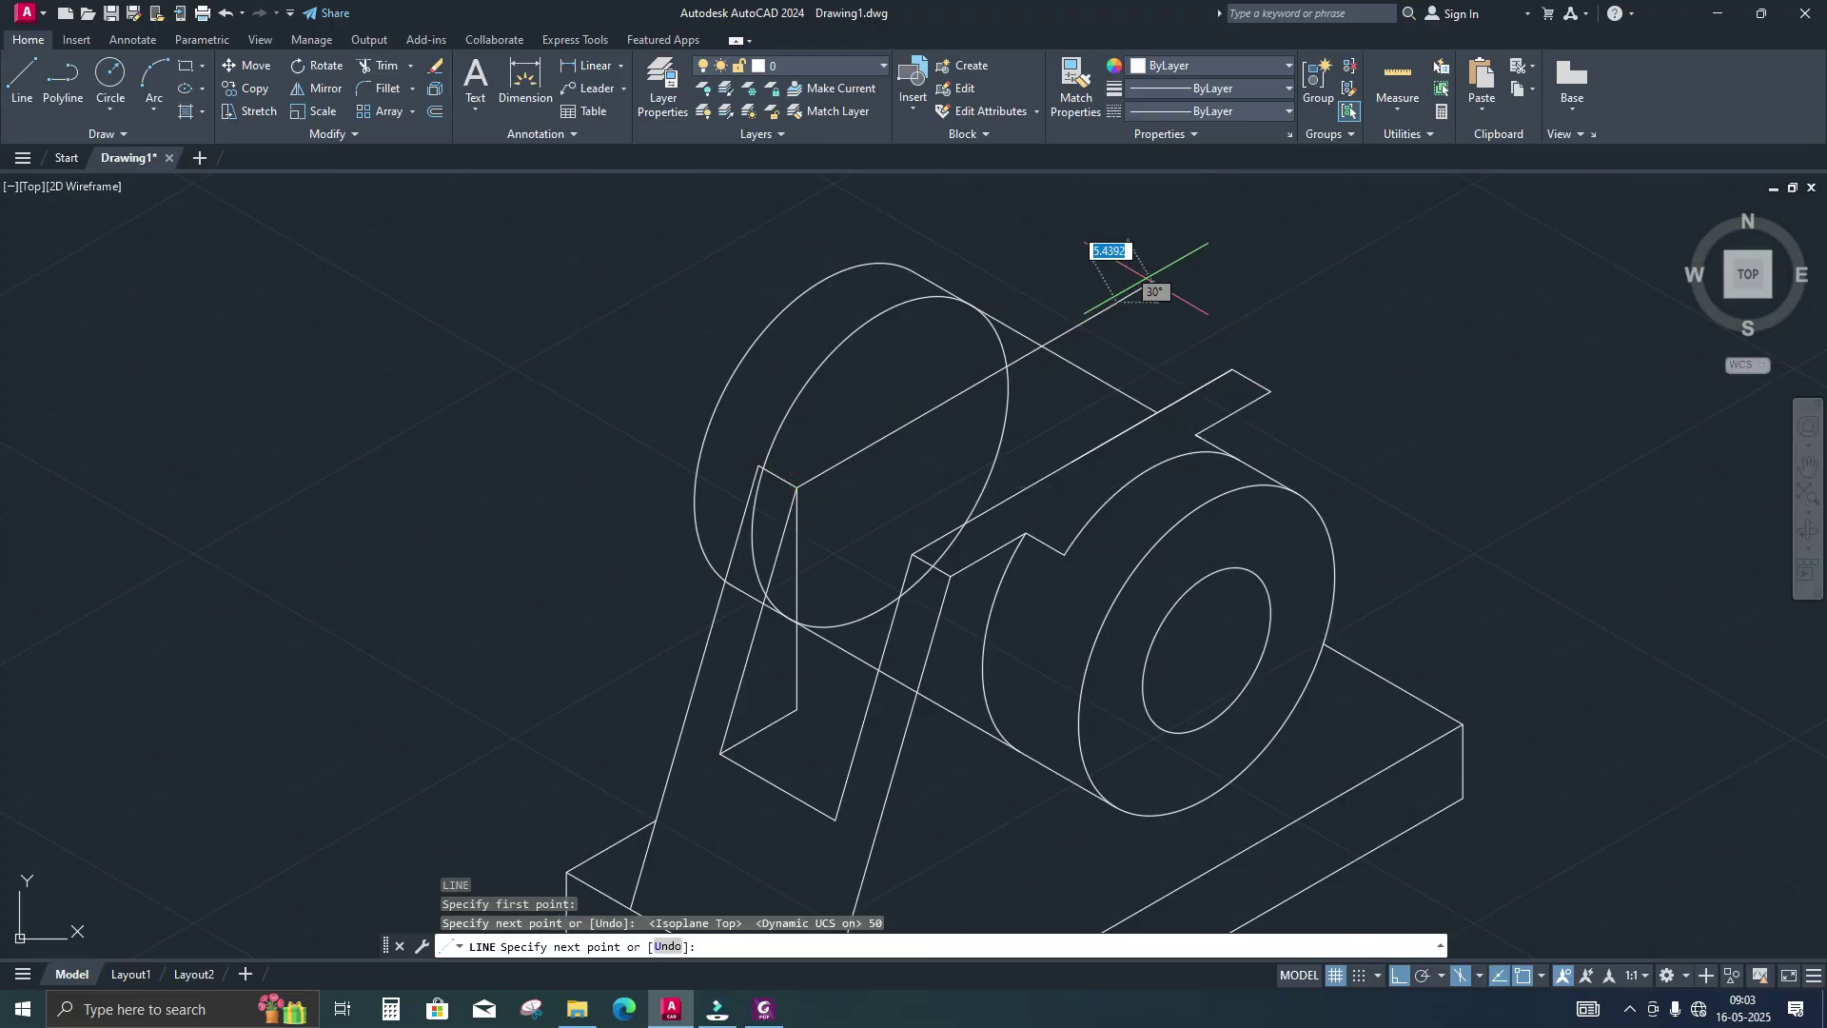
pyautogui.write('6')
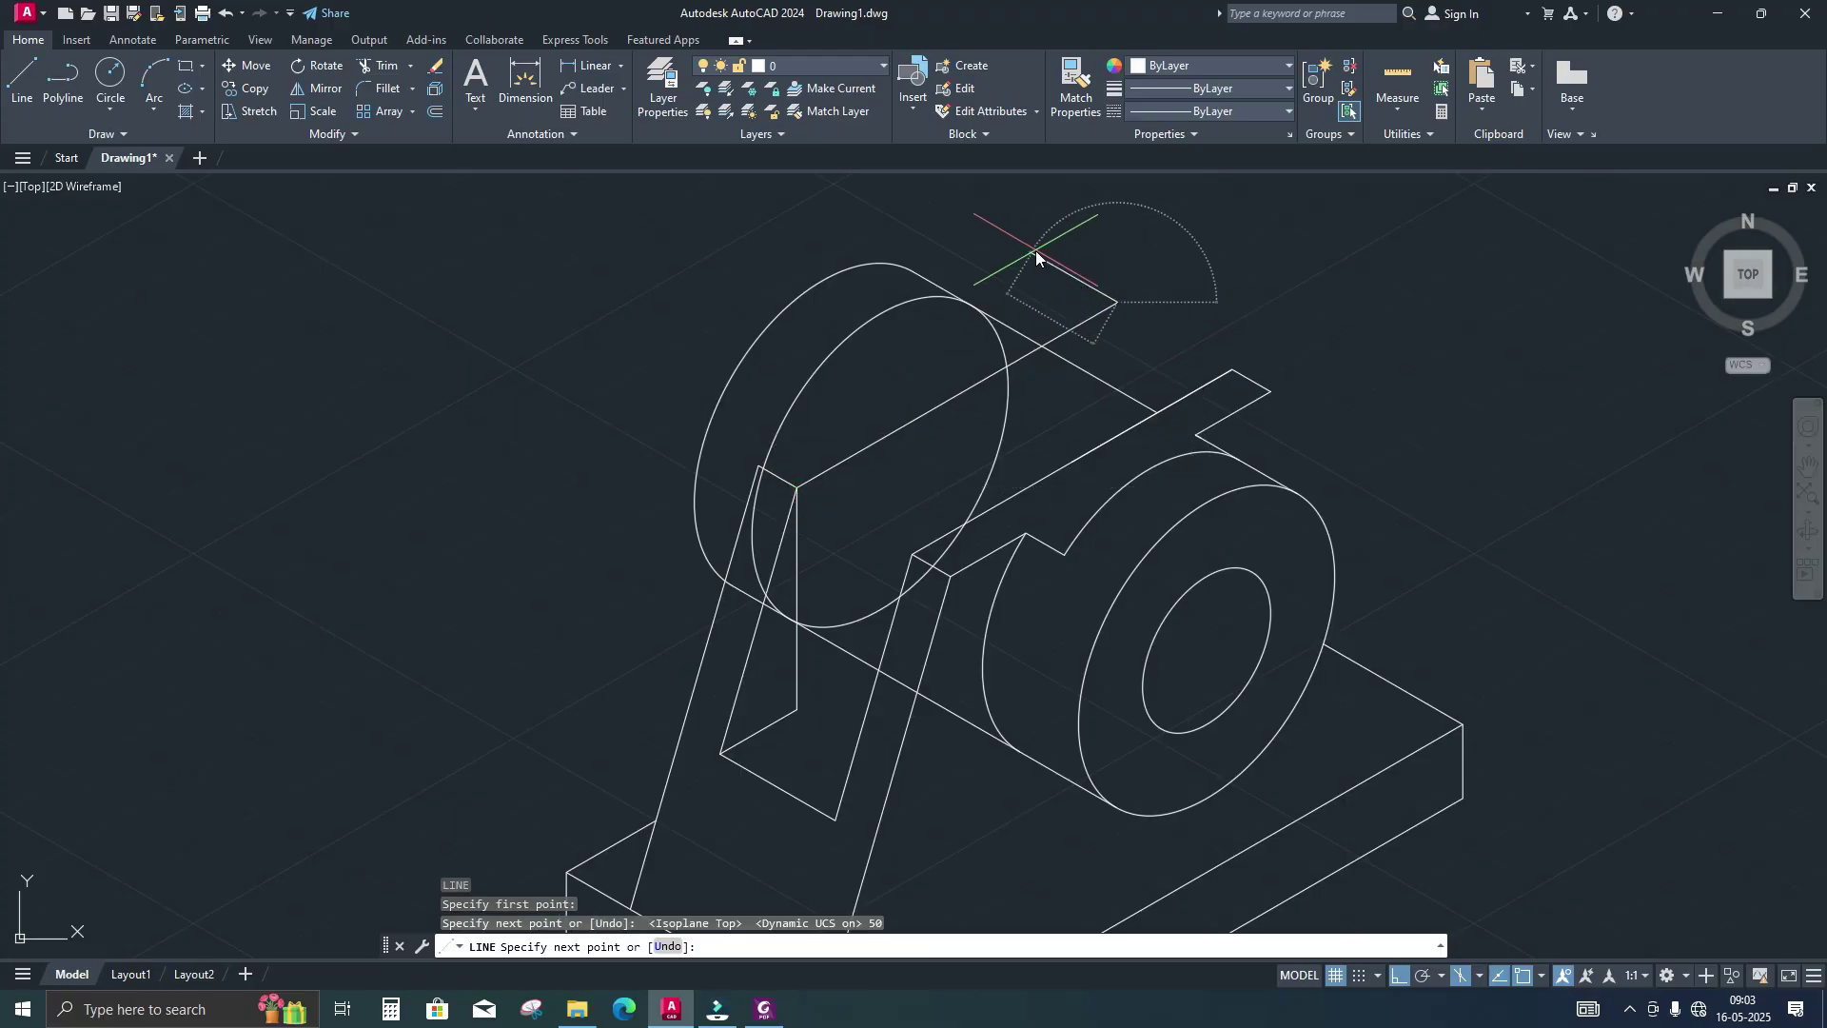
pyautogui.press('Return')
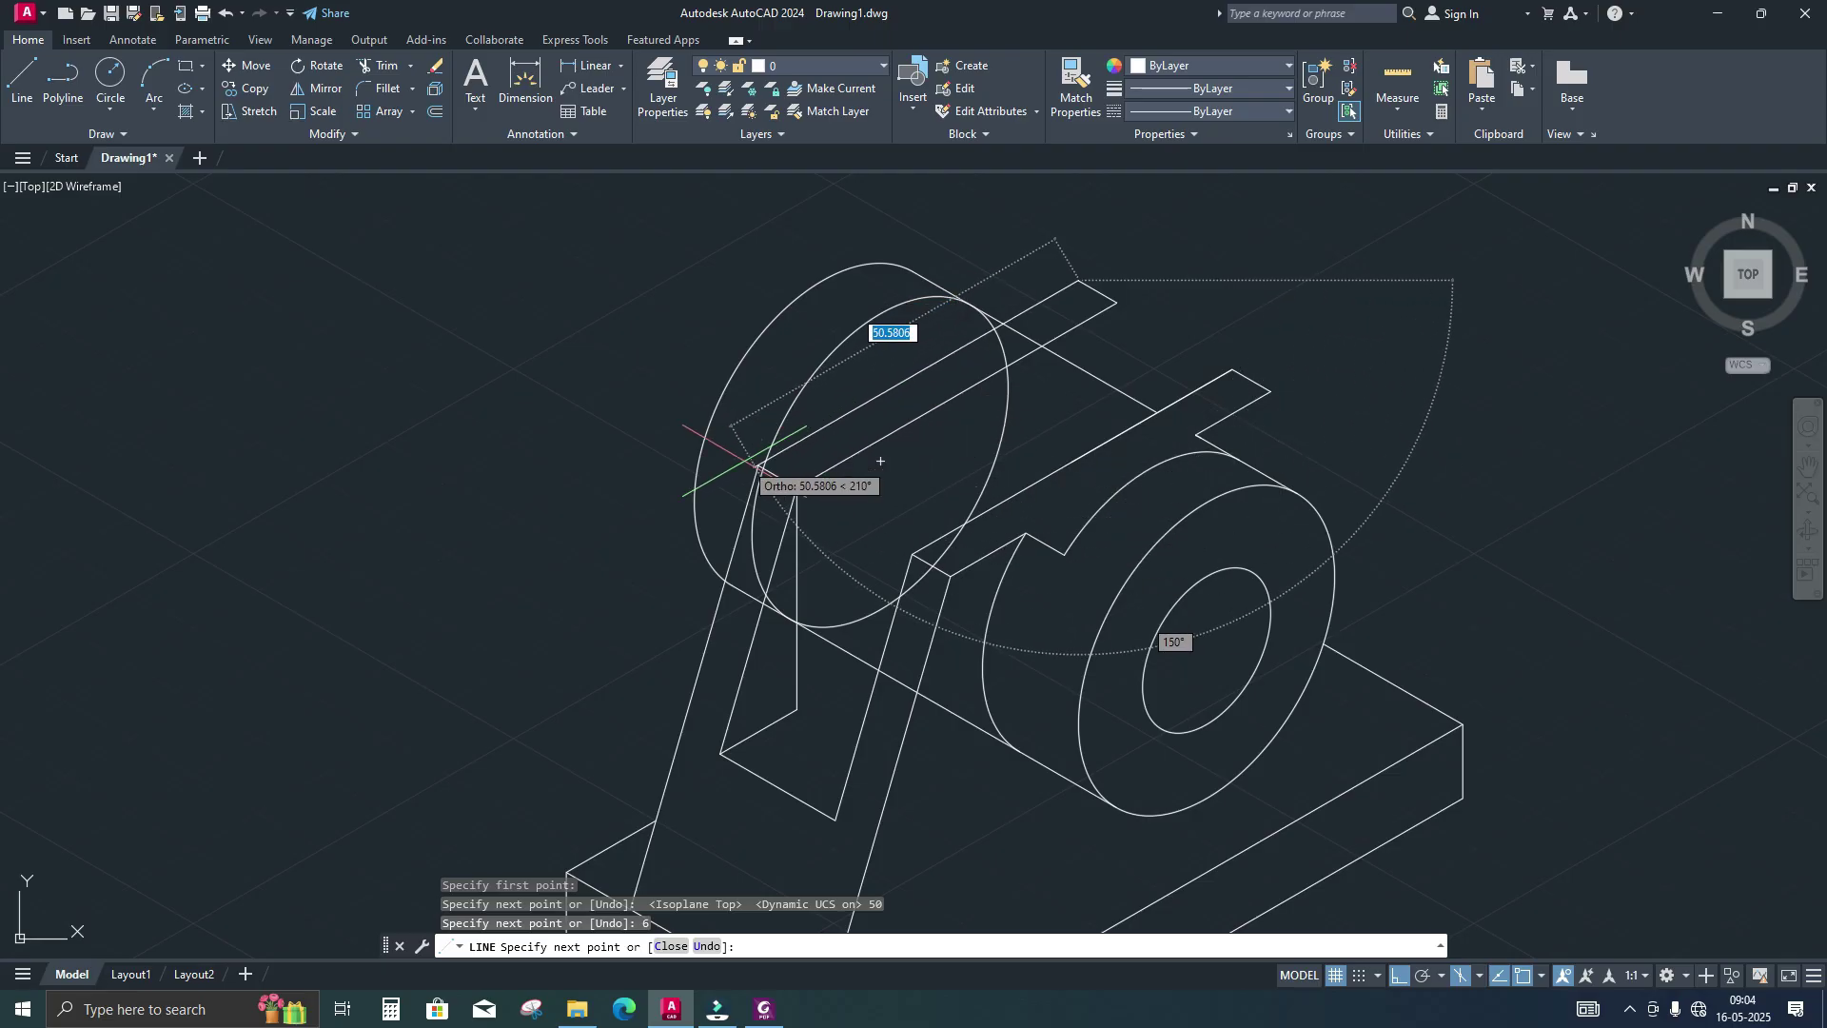
pyautogui.scroll(4, 759, 465)
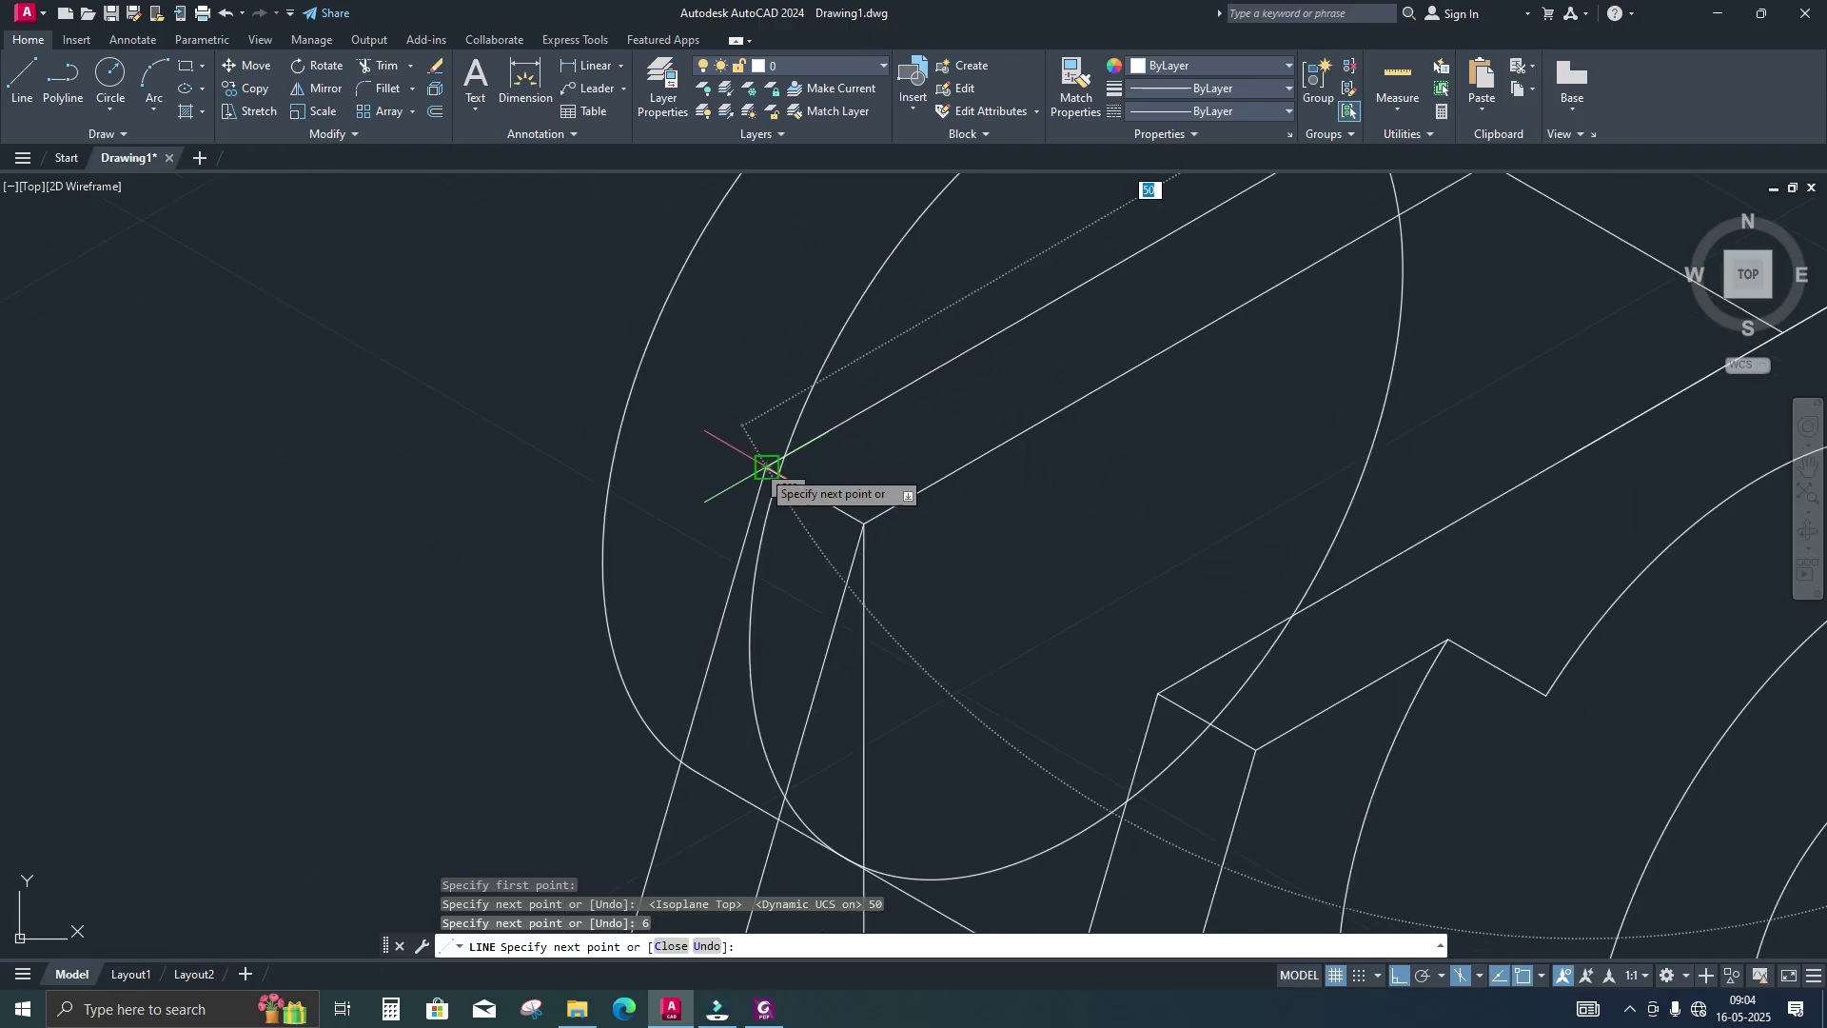
pyautogui.click(767, 467)
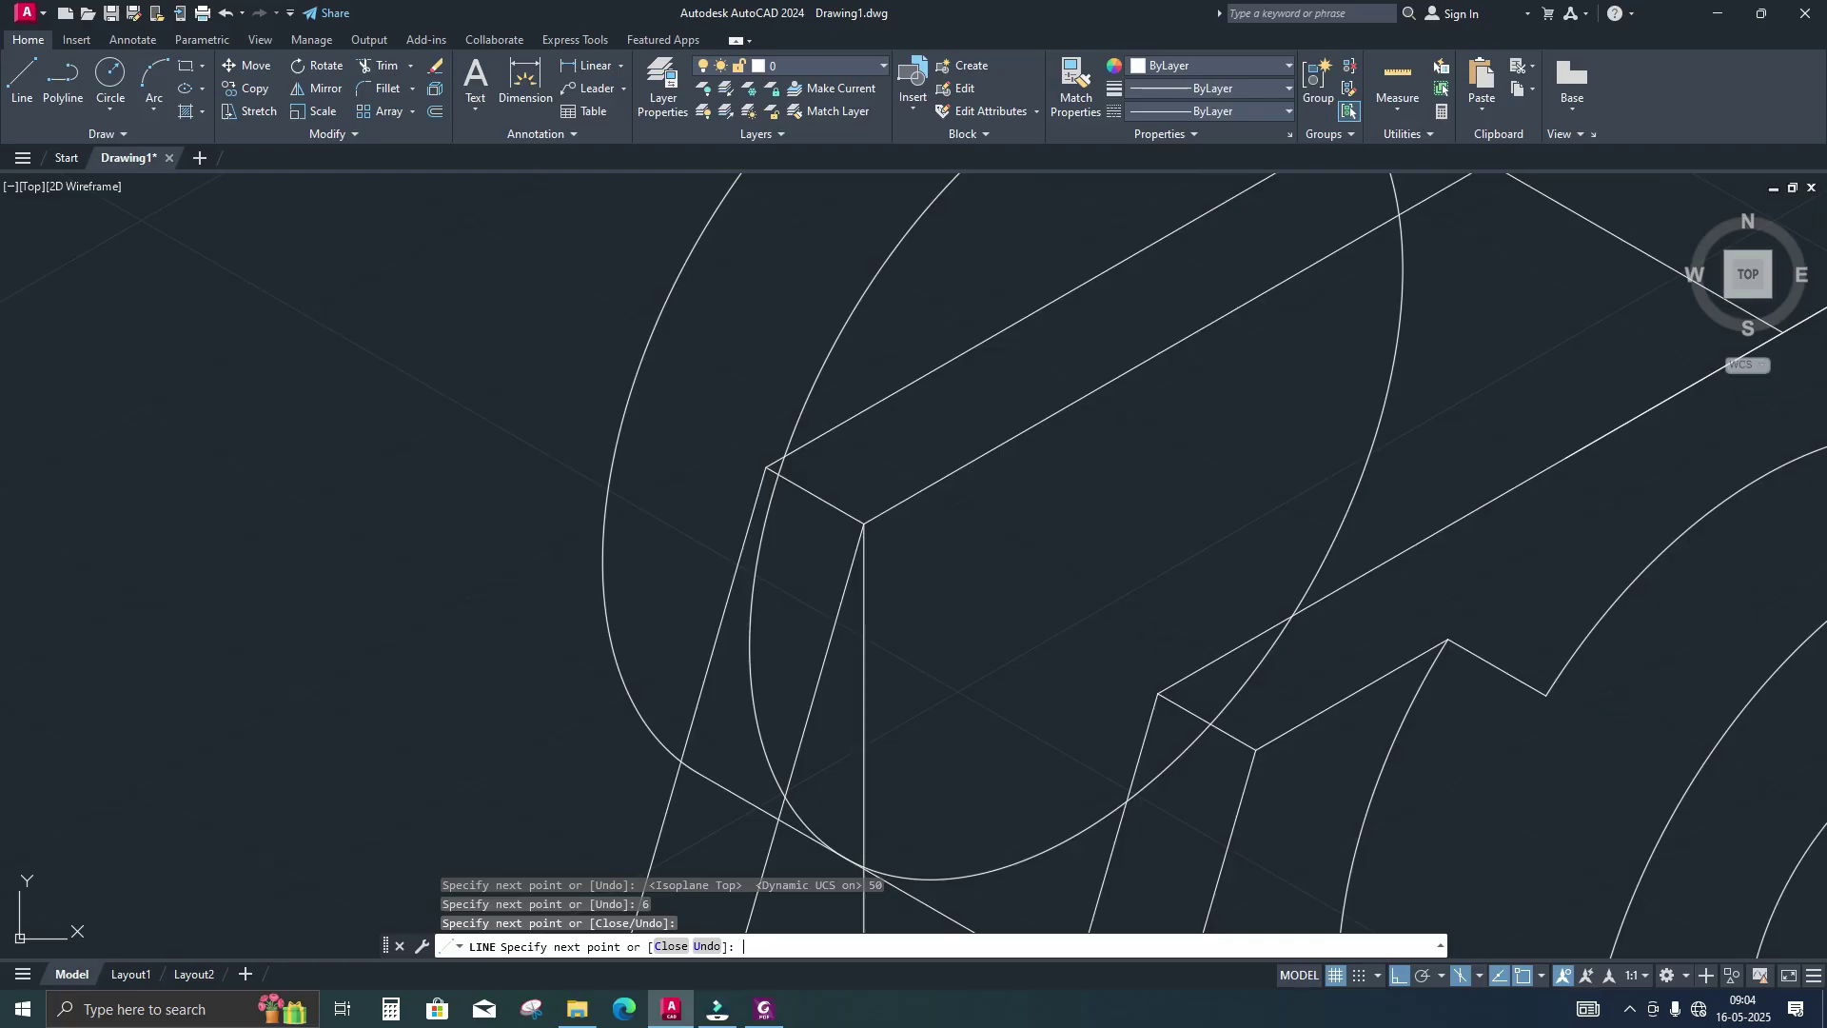
pyautogui.press('Return')
pyautogui.scroll(-2, 887, 461)
pyautogui.scroll(-3, 908, 415)
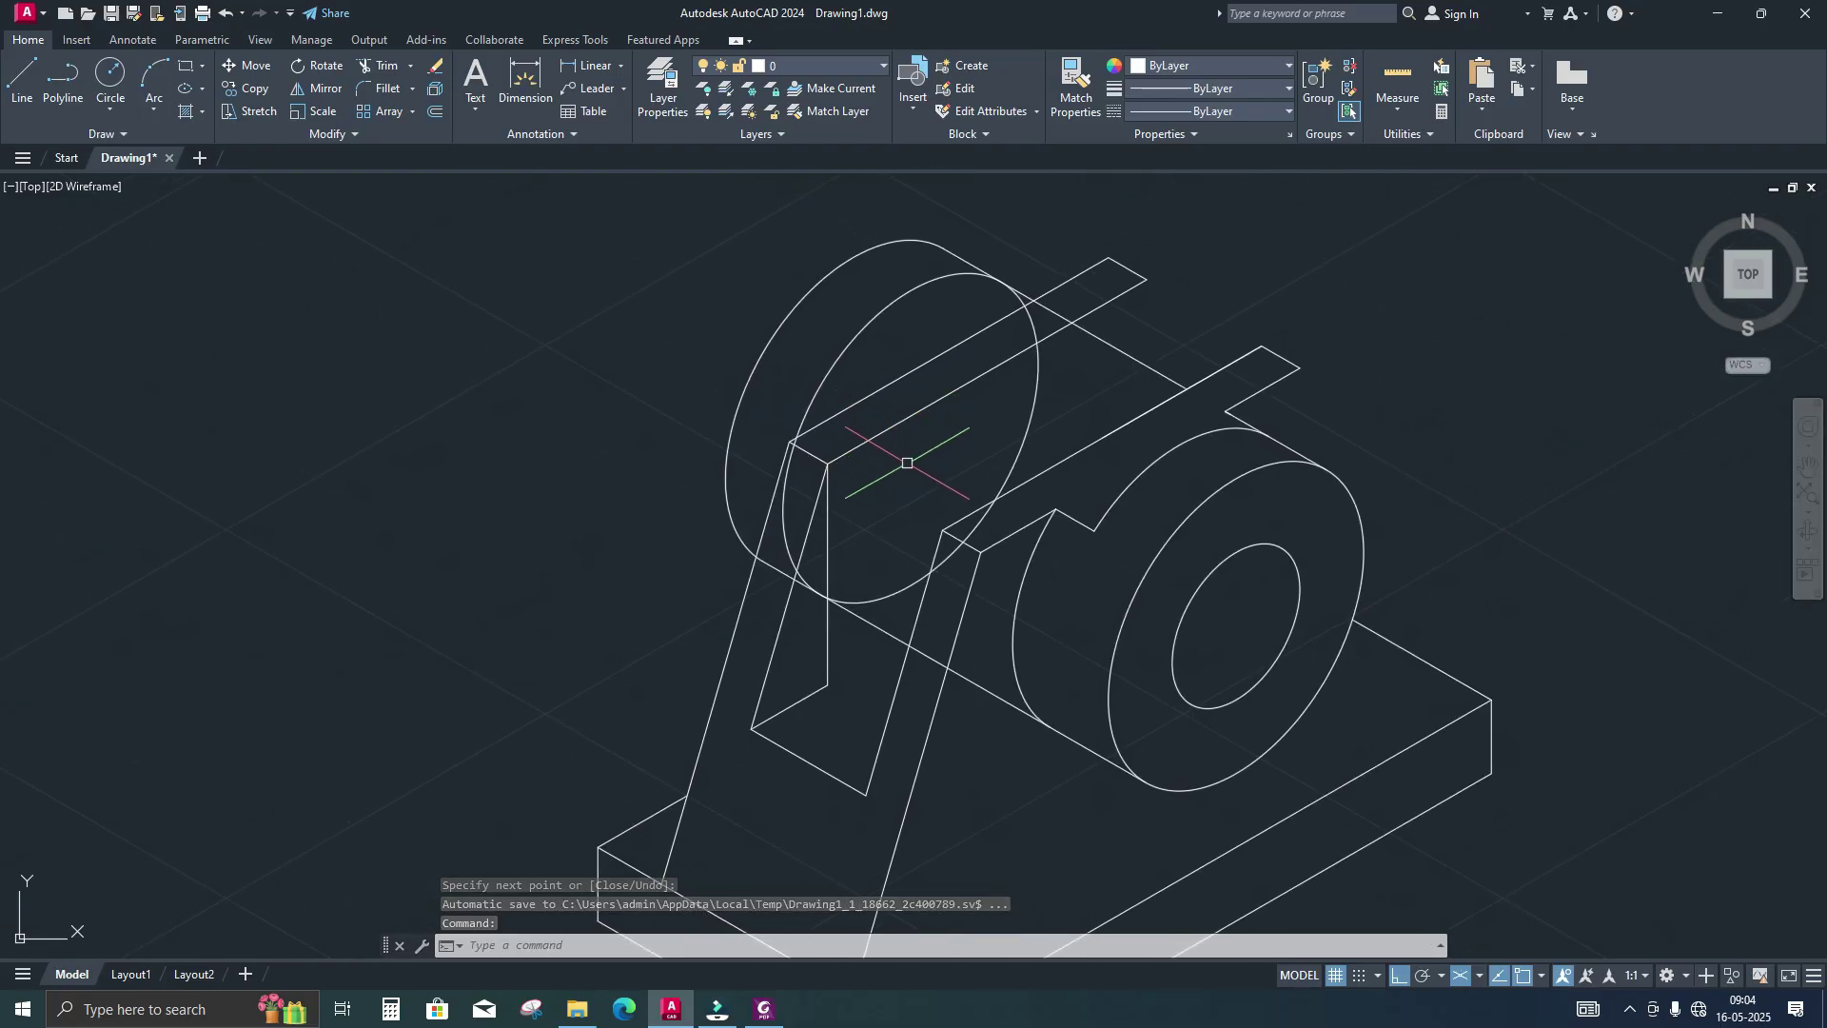
# From where the front plate's top edge meets the cylinder arc, draw a line across the rear plate's top, extending it past the inner rear ellipse
pyautogui.write('l')
pyautogui.press('Return')
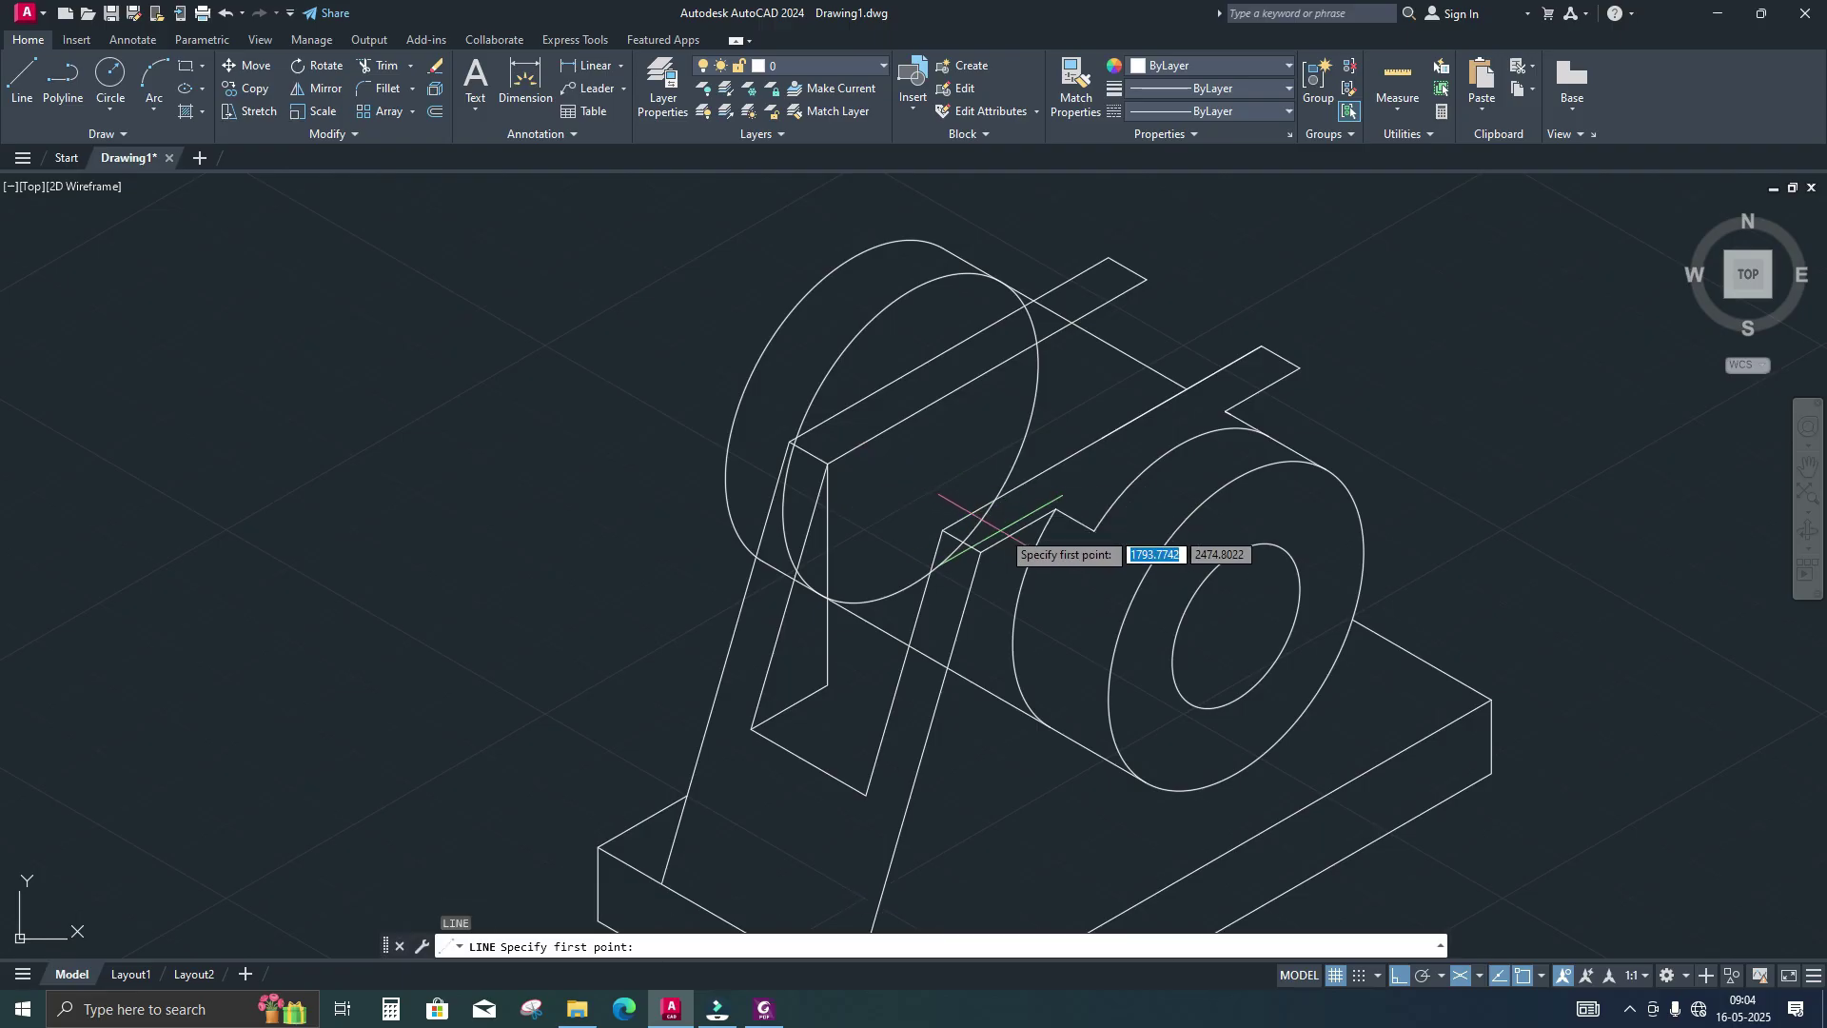
pyautogui.click(1055, 511)
pyautogui.scroll(5, 869, 407)
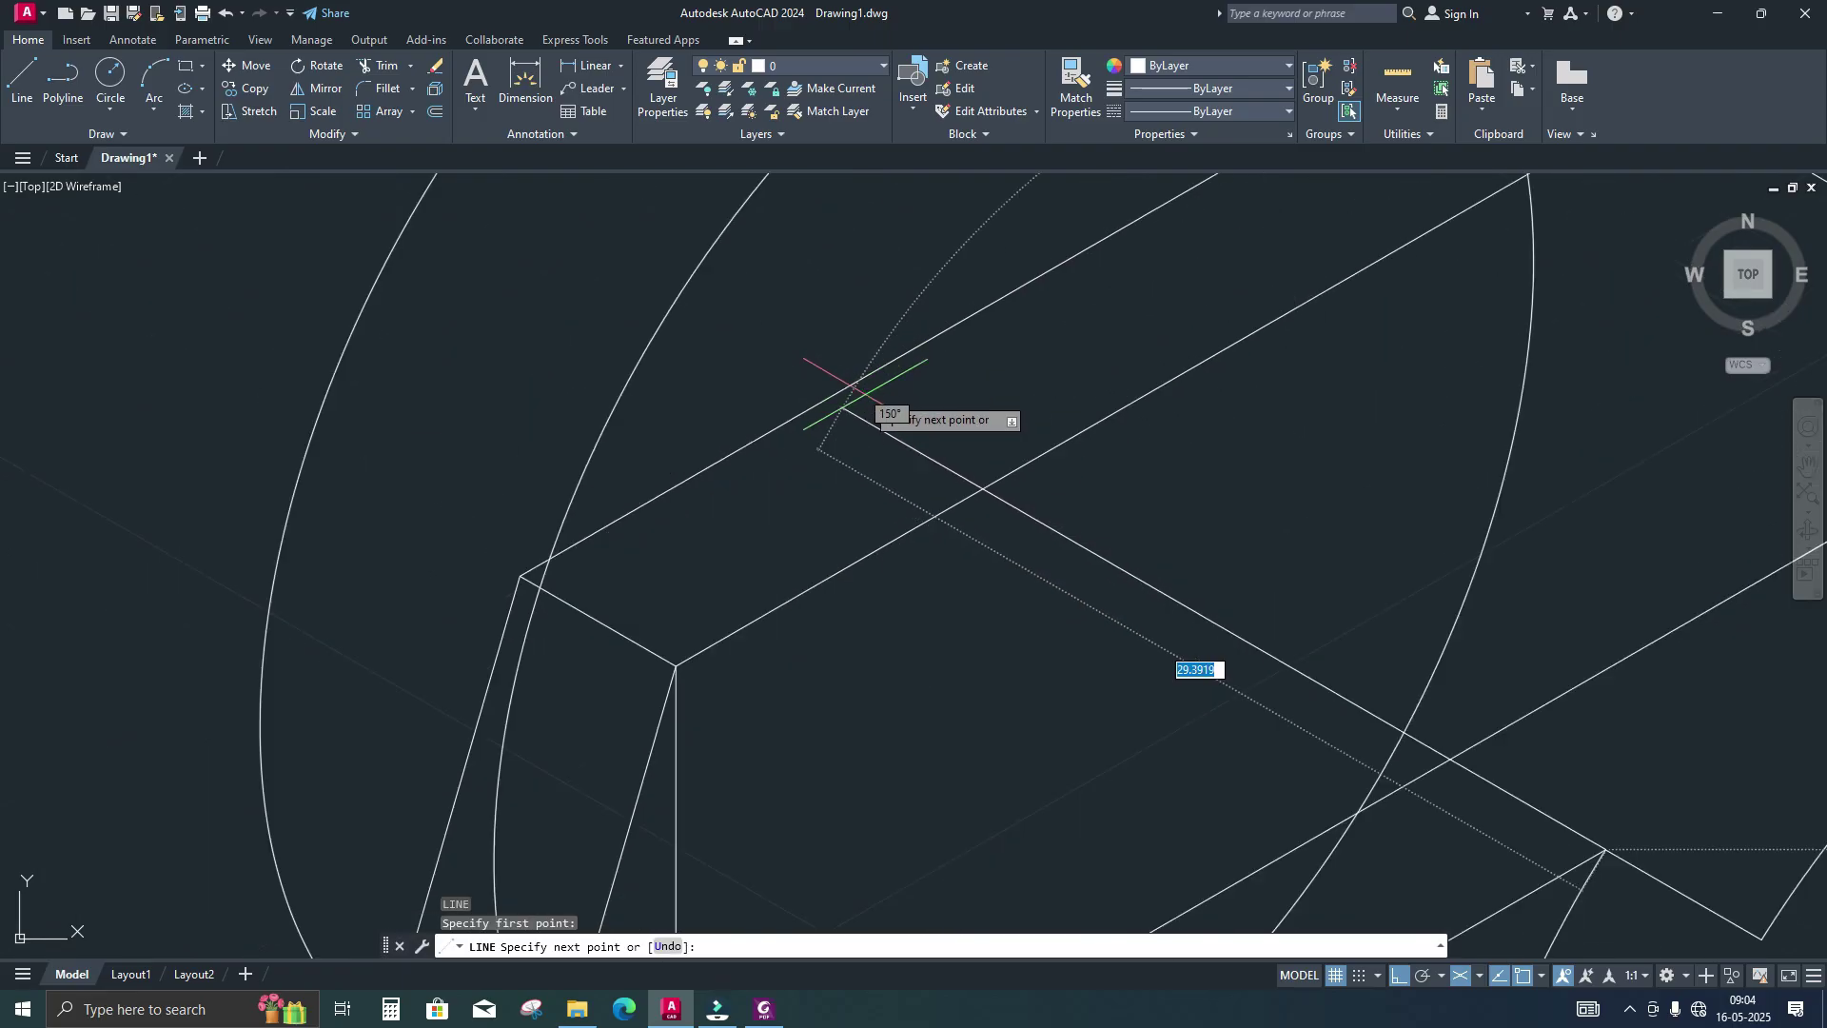
pyautogui.click(795, 388)
pyautogui.press('Return')
pyautogui.press('Return')
pyautogui.click(796, 390)
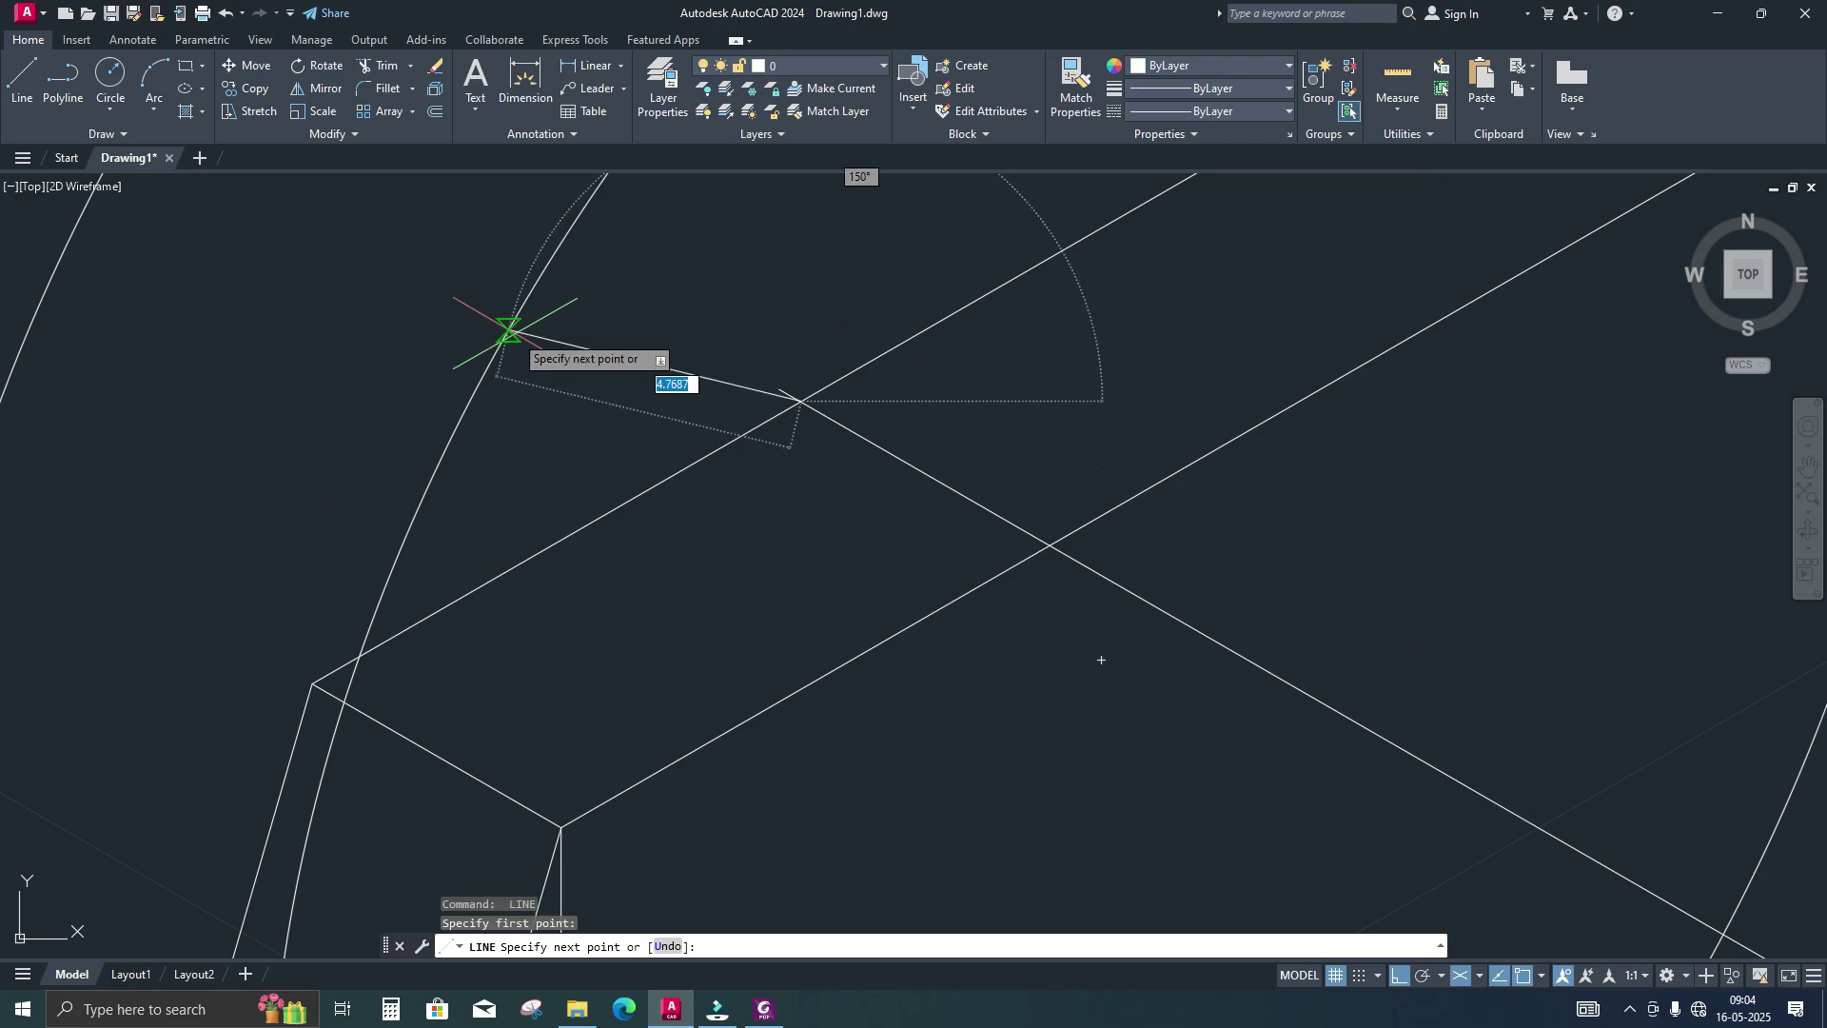
pyautogui.scroll(-3, 552, 400)
pyautogui.click(582, 404)
pyautogui.press('Return')
pyautogui.scroll(-3, 673, 416)
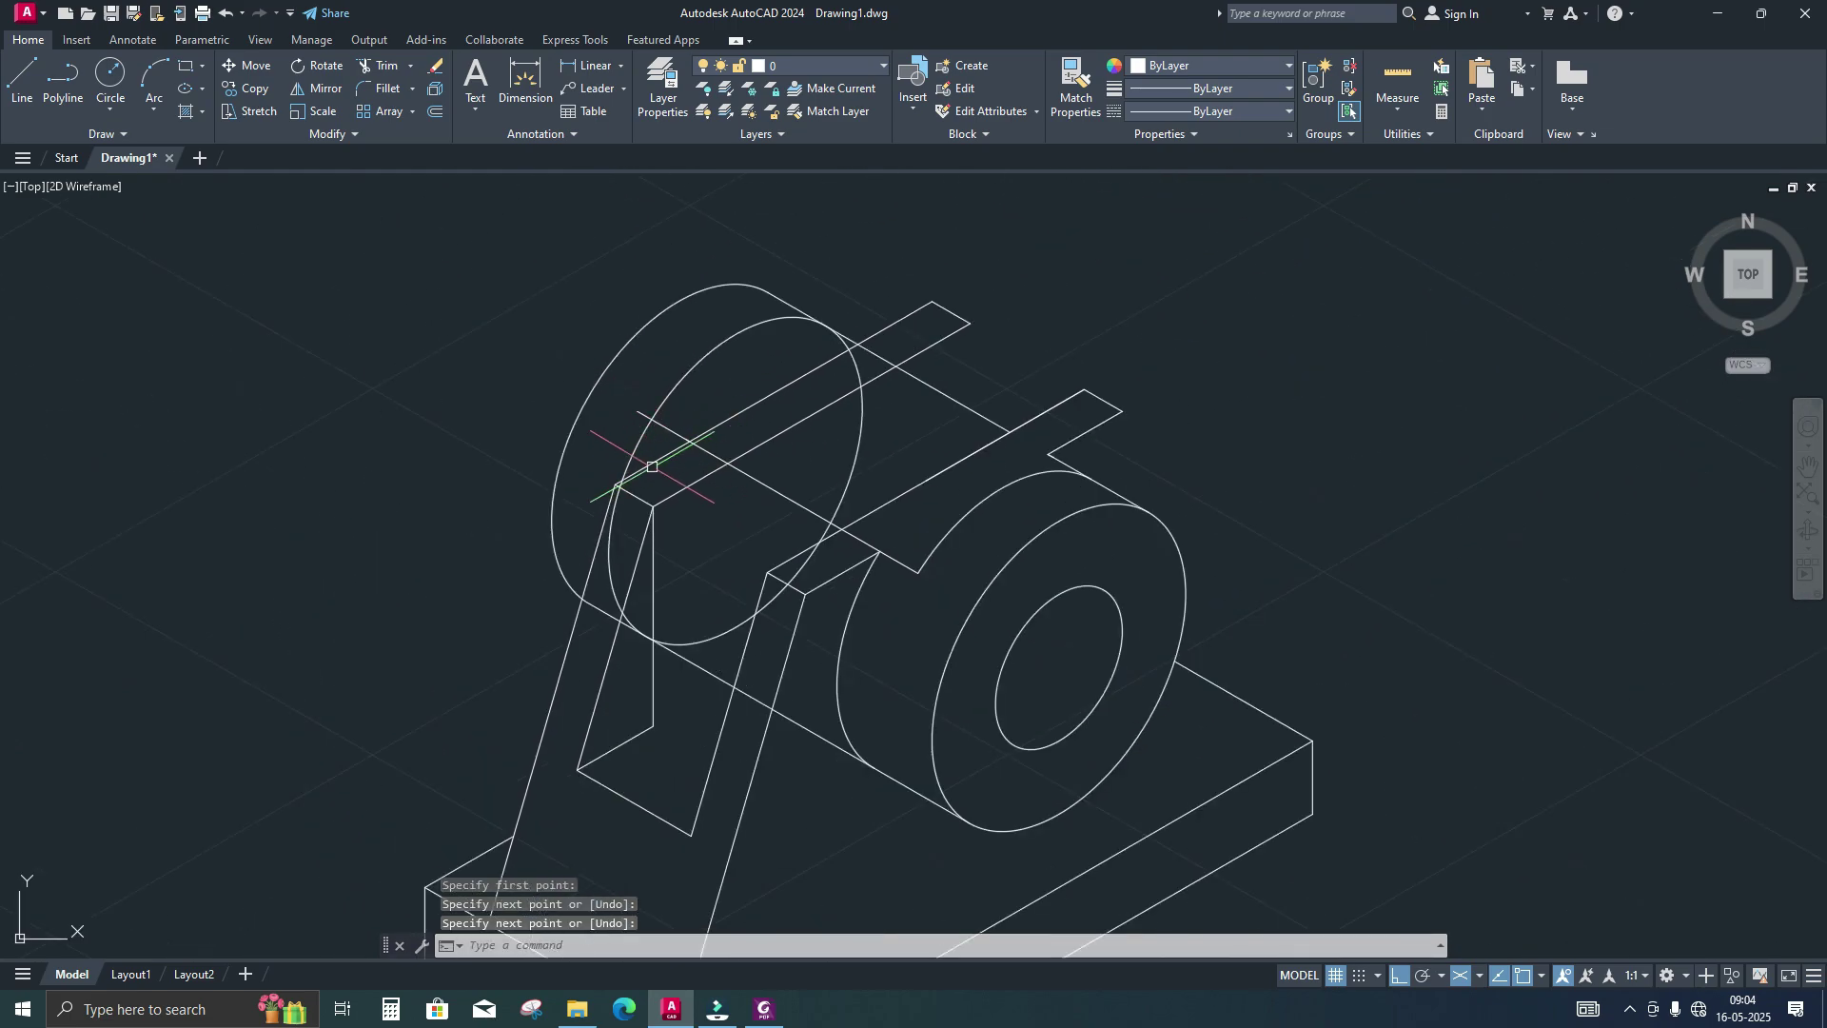
pyautogui.moveTo(674, 456)
pyautogui.mouseDown(button='middle')
pyautogui.moveTo(723, 433)
pyautogui.moveTo(794, 478)
pyautogui.mouseUp(button='middle')
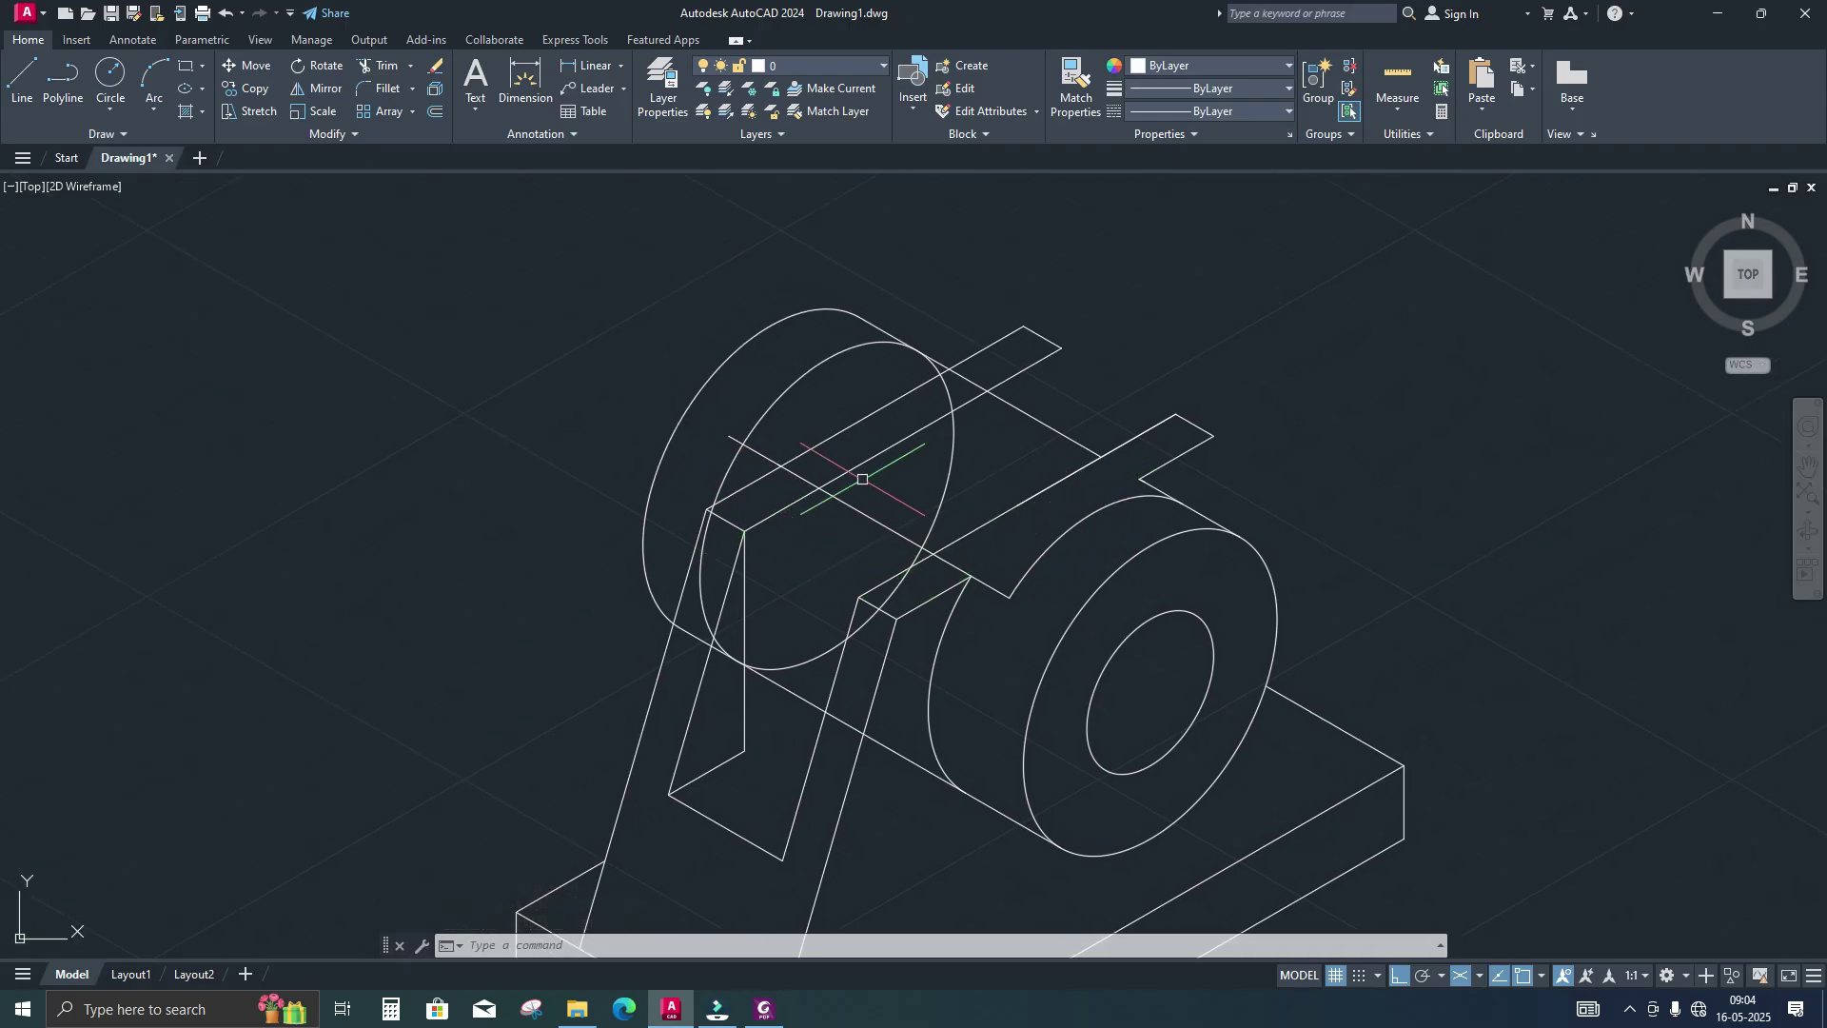
pyautogui.moveTo(862, 479); pyautogui.dragTo(865, 516, button='middle')
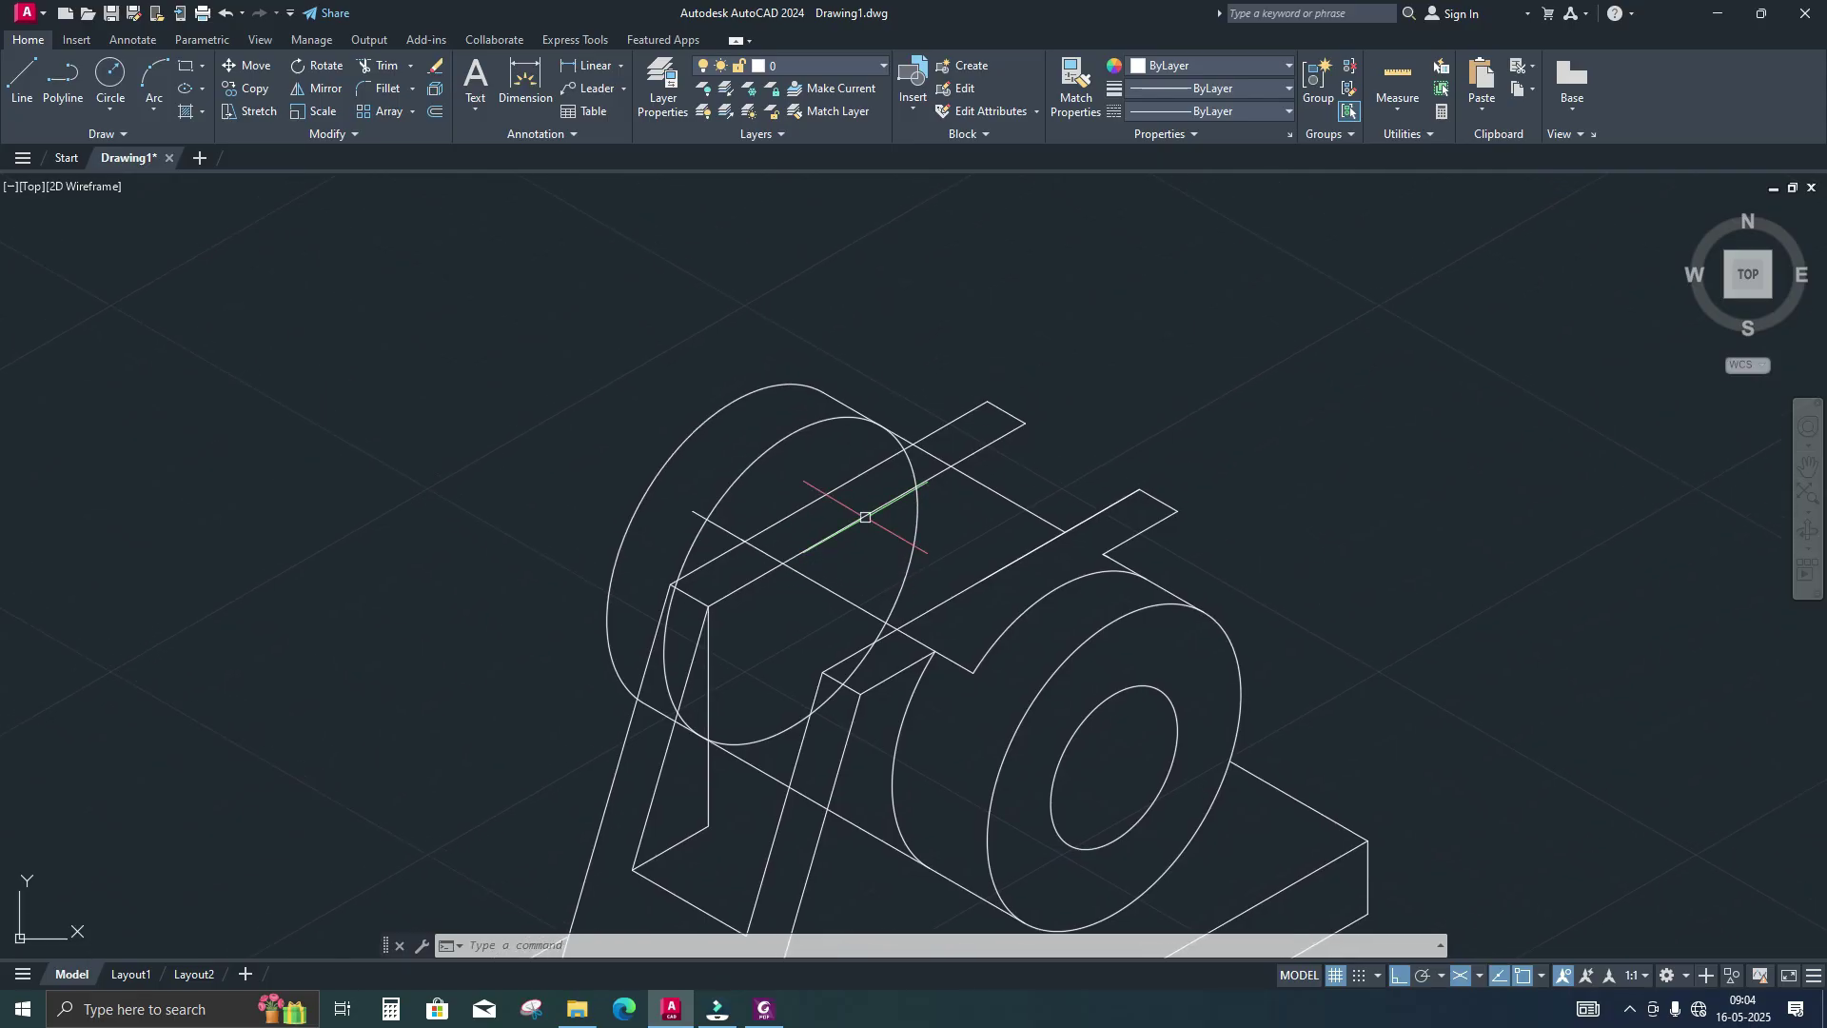
pyautogui.write('l')
pyautogui.press('Return')
pyautogui.scroll(4, 1109, 552)
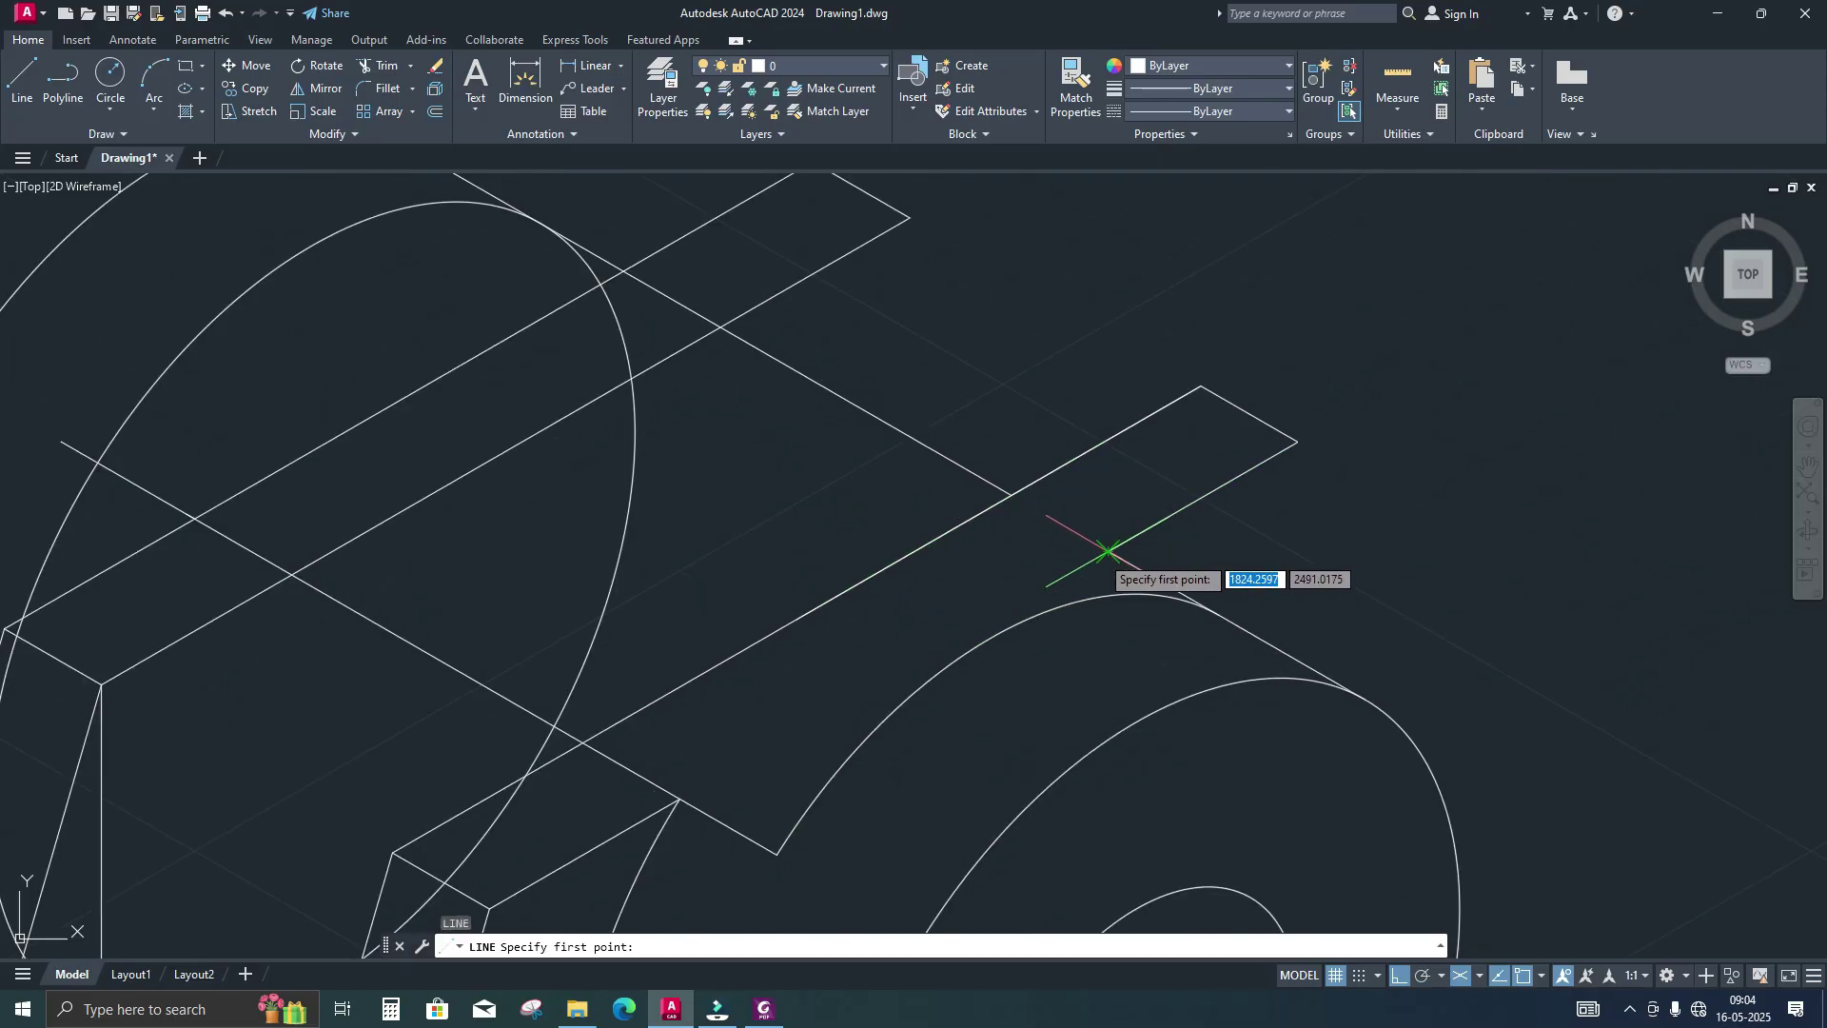
pyautogui.scroll(4, 1152, 578)
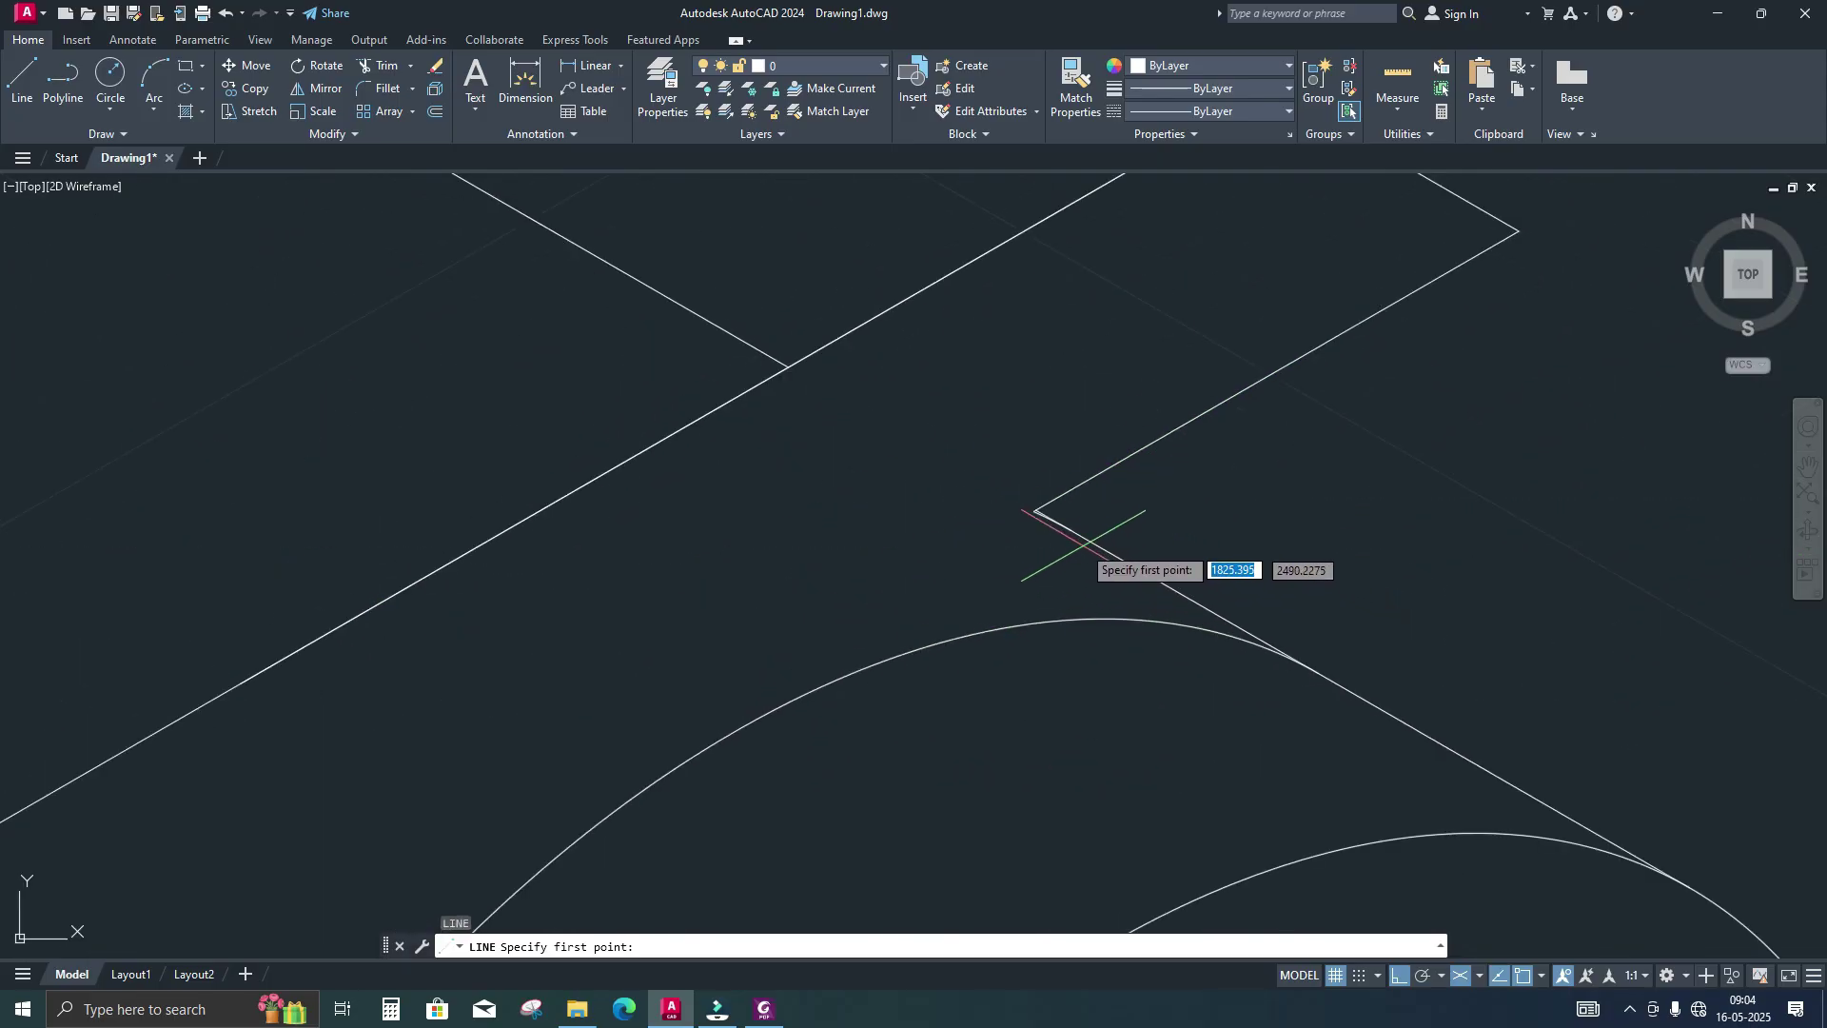
pyautogui.click(1035, 512)
pyautogui.press('Return')
# Erase the leftover arc sliver and trim the tiny line overshoot where the front plate's top edge meets the front cylinder's upper tangent line
pyautogui.scroll(5, 999, 500)
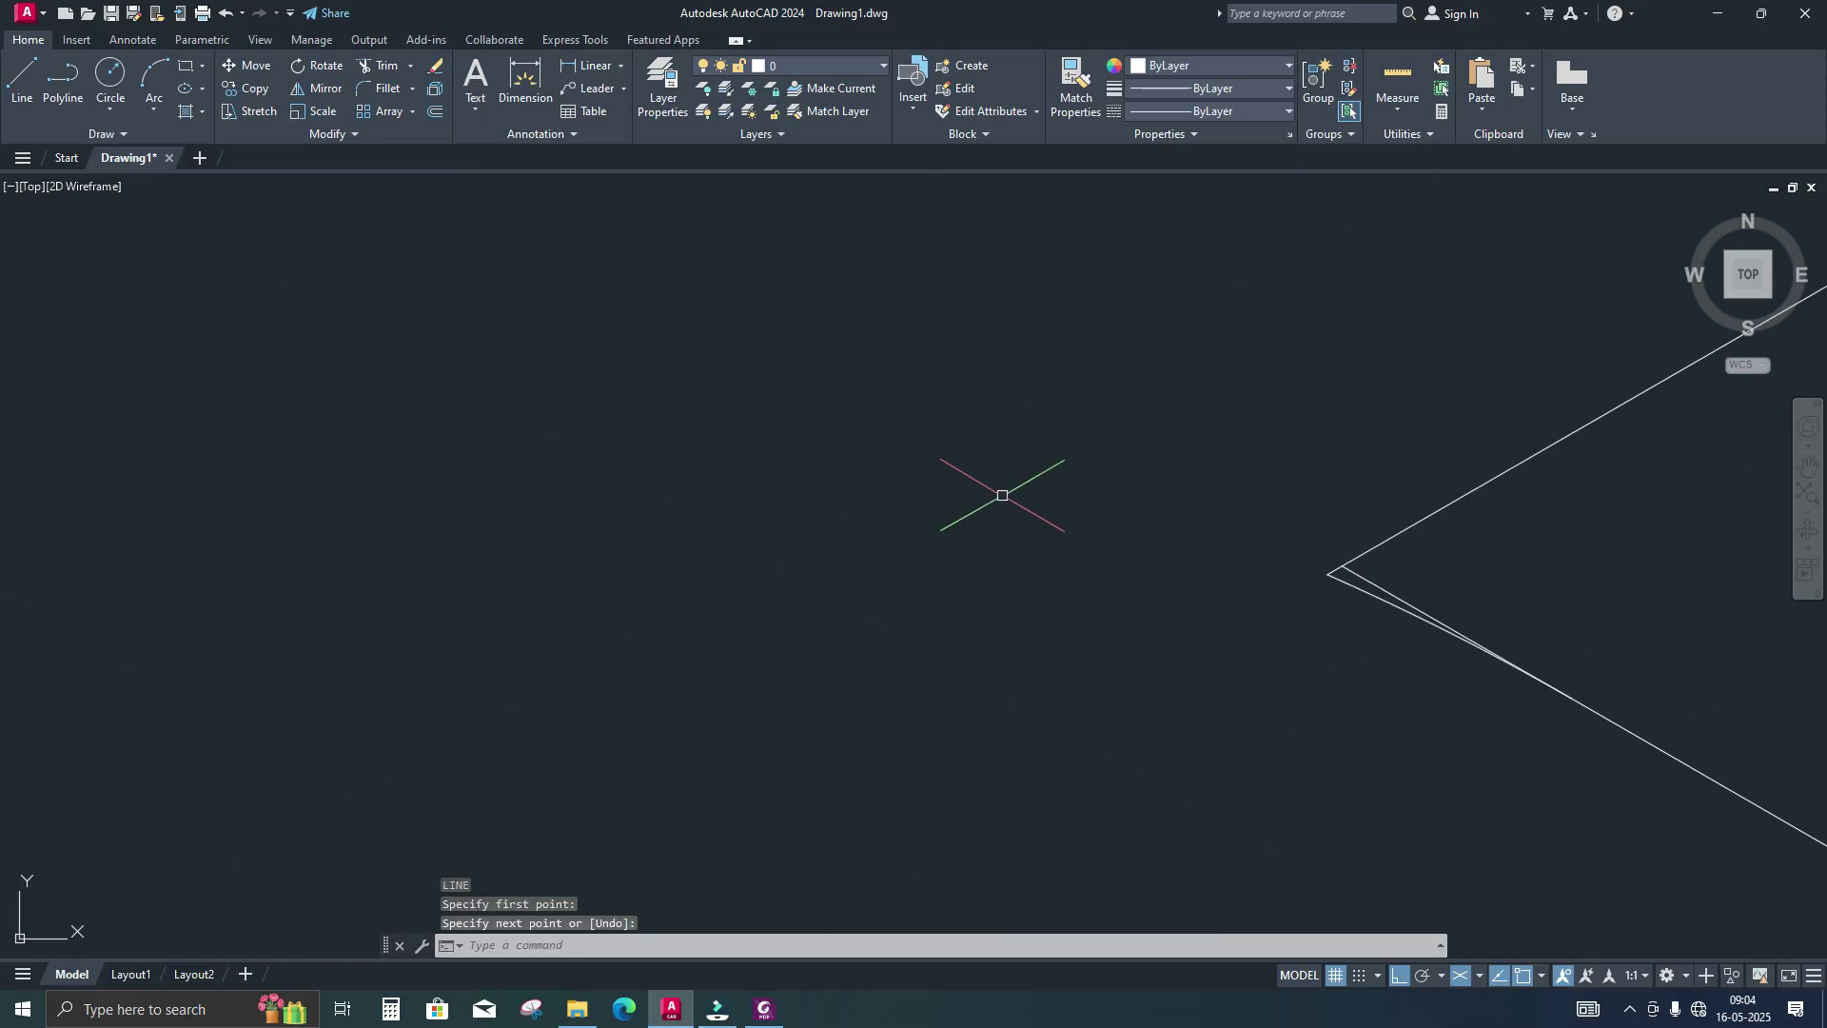
pyautogui.moveTo(1280, 549)
pyautogui.mouseDown(button='middle')
pyautogui.moveTo(1024, 530)
pyautogui.moveTo(1037, 490)
pyautogui.mouseUp(button='middle')
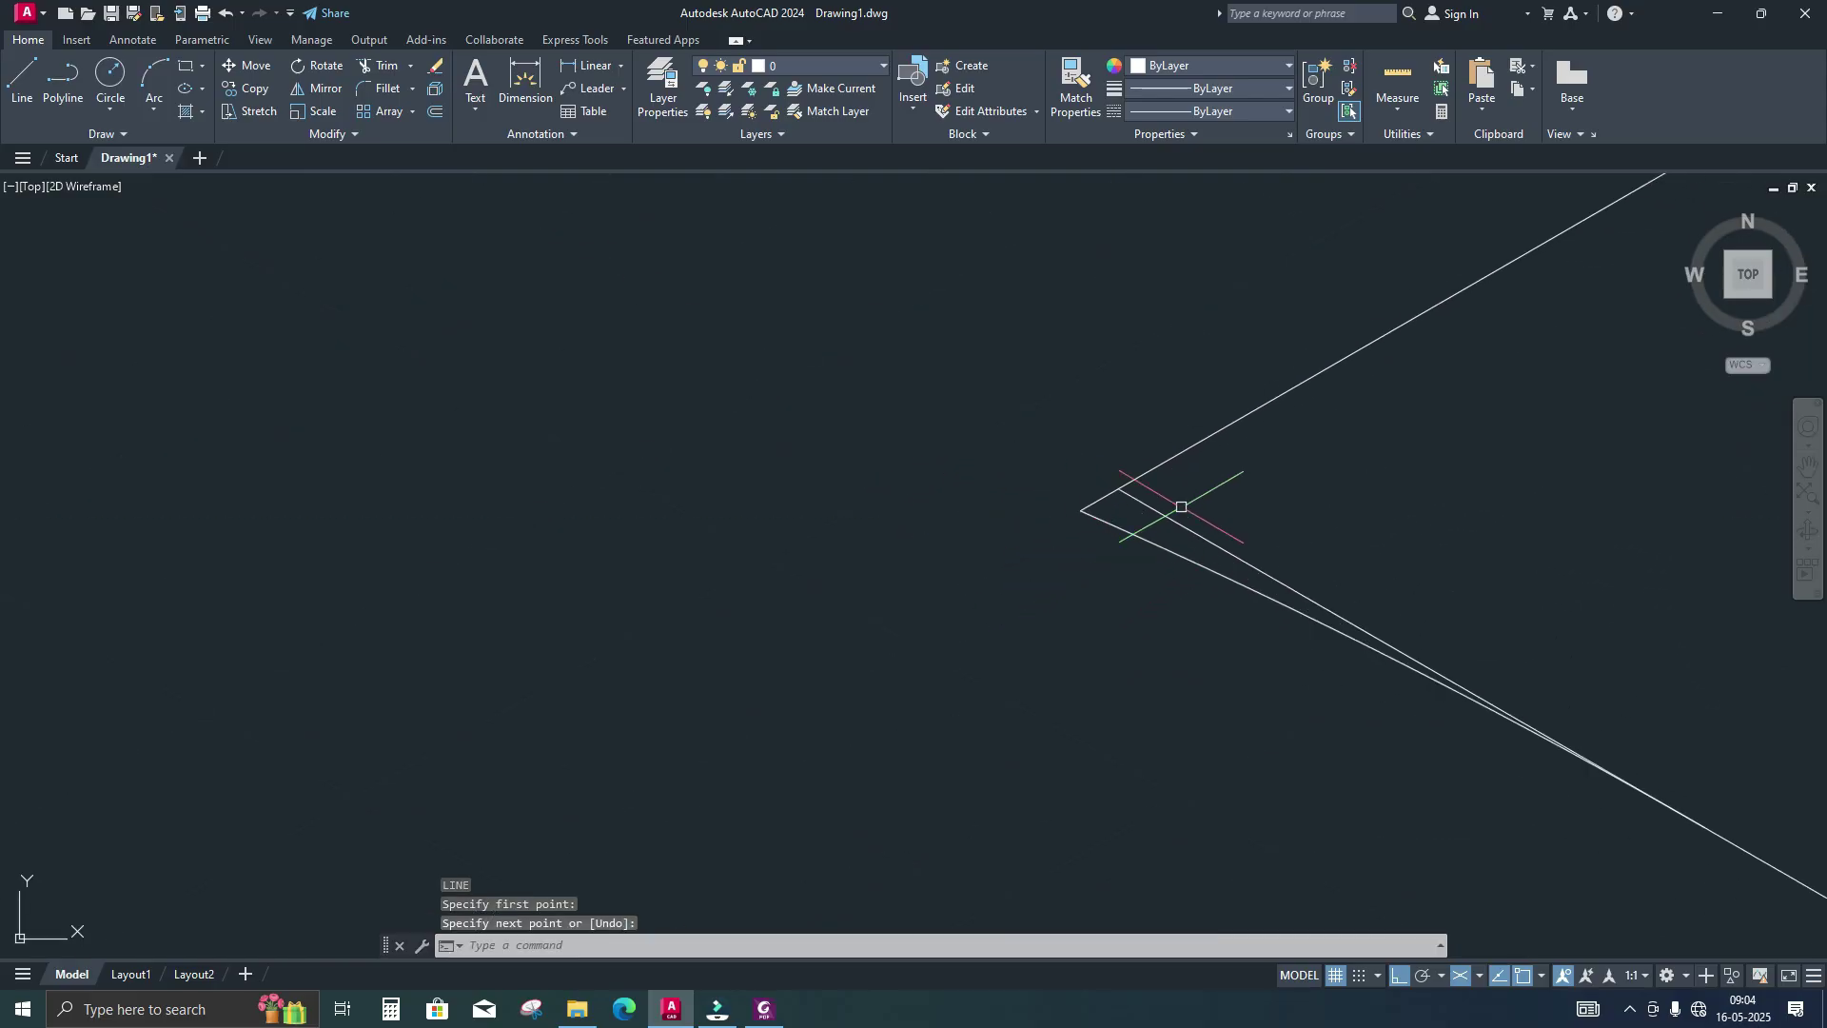
pyautogui.click(1143, 538)
pyautogui.scroll(-8, 1056, 571)
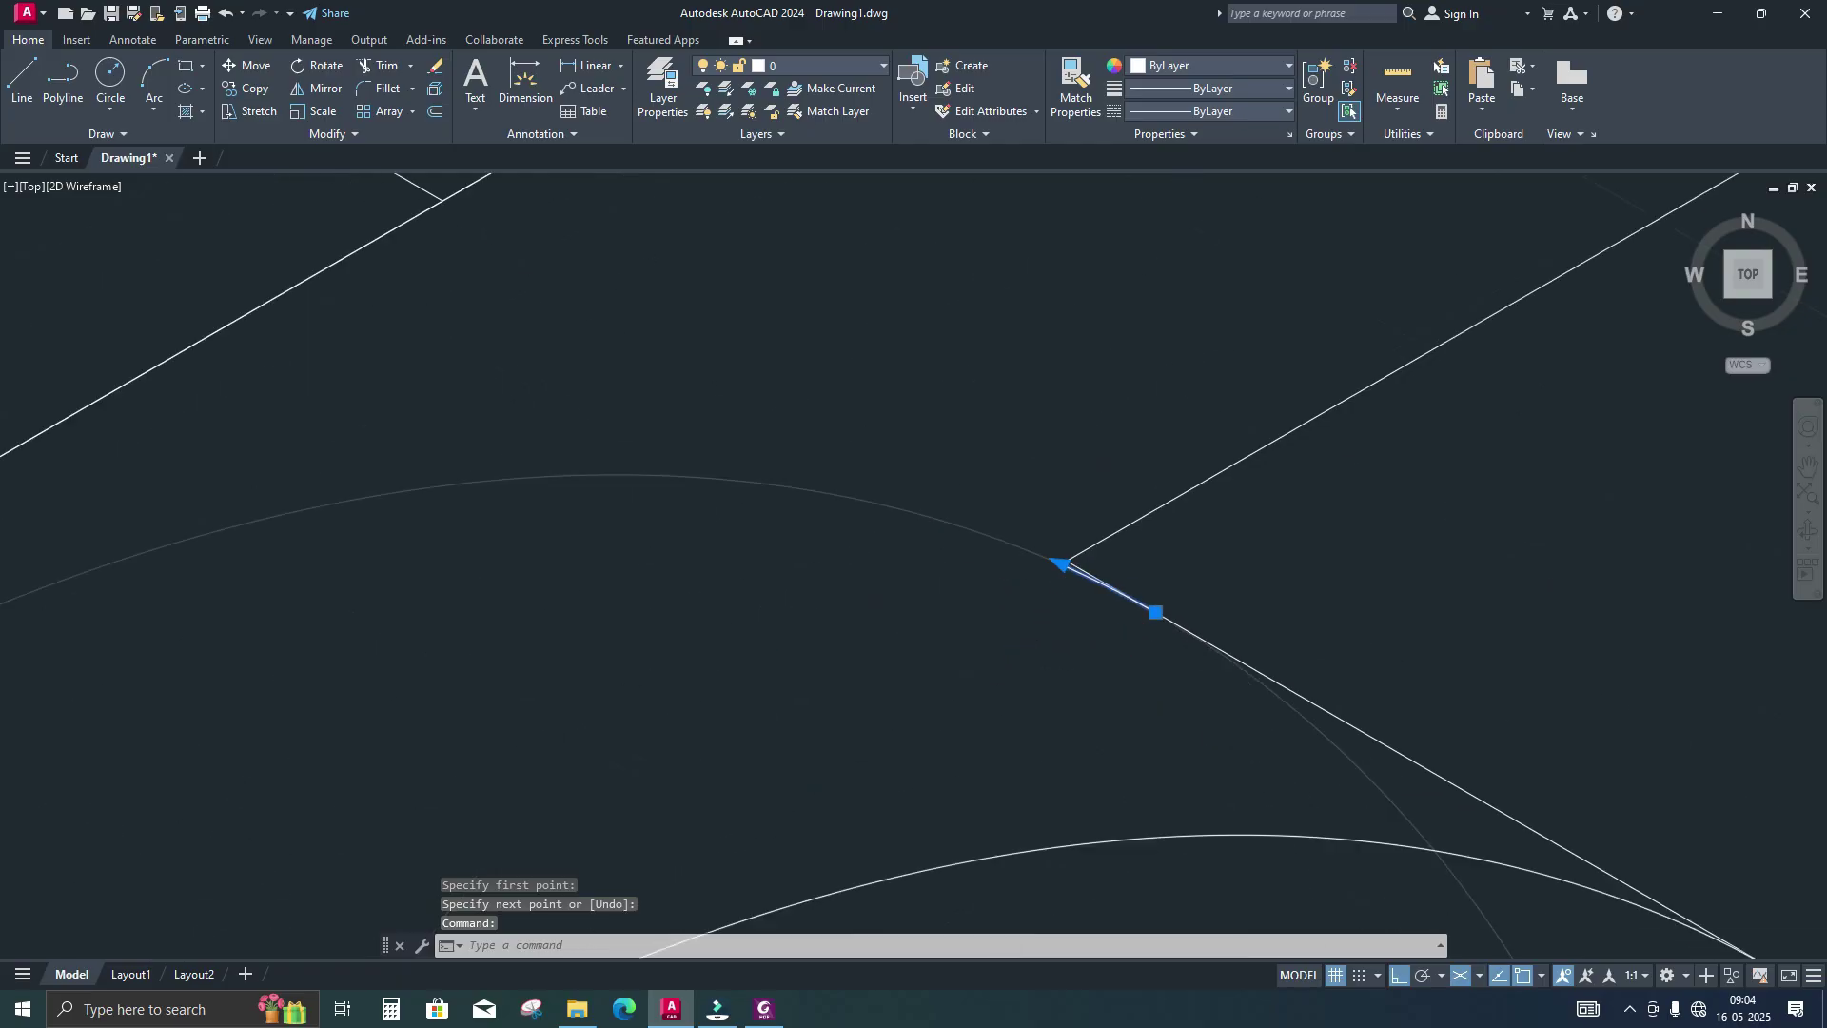
pyautogui.scroll(4, 1076, 609)
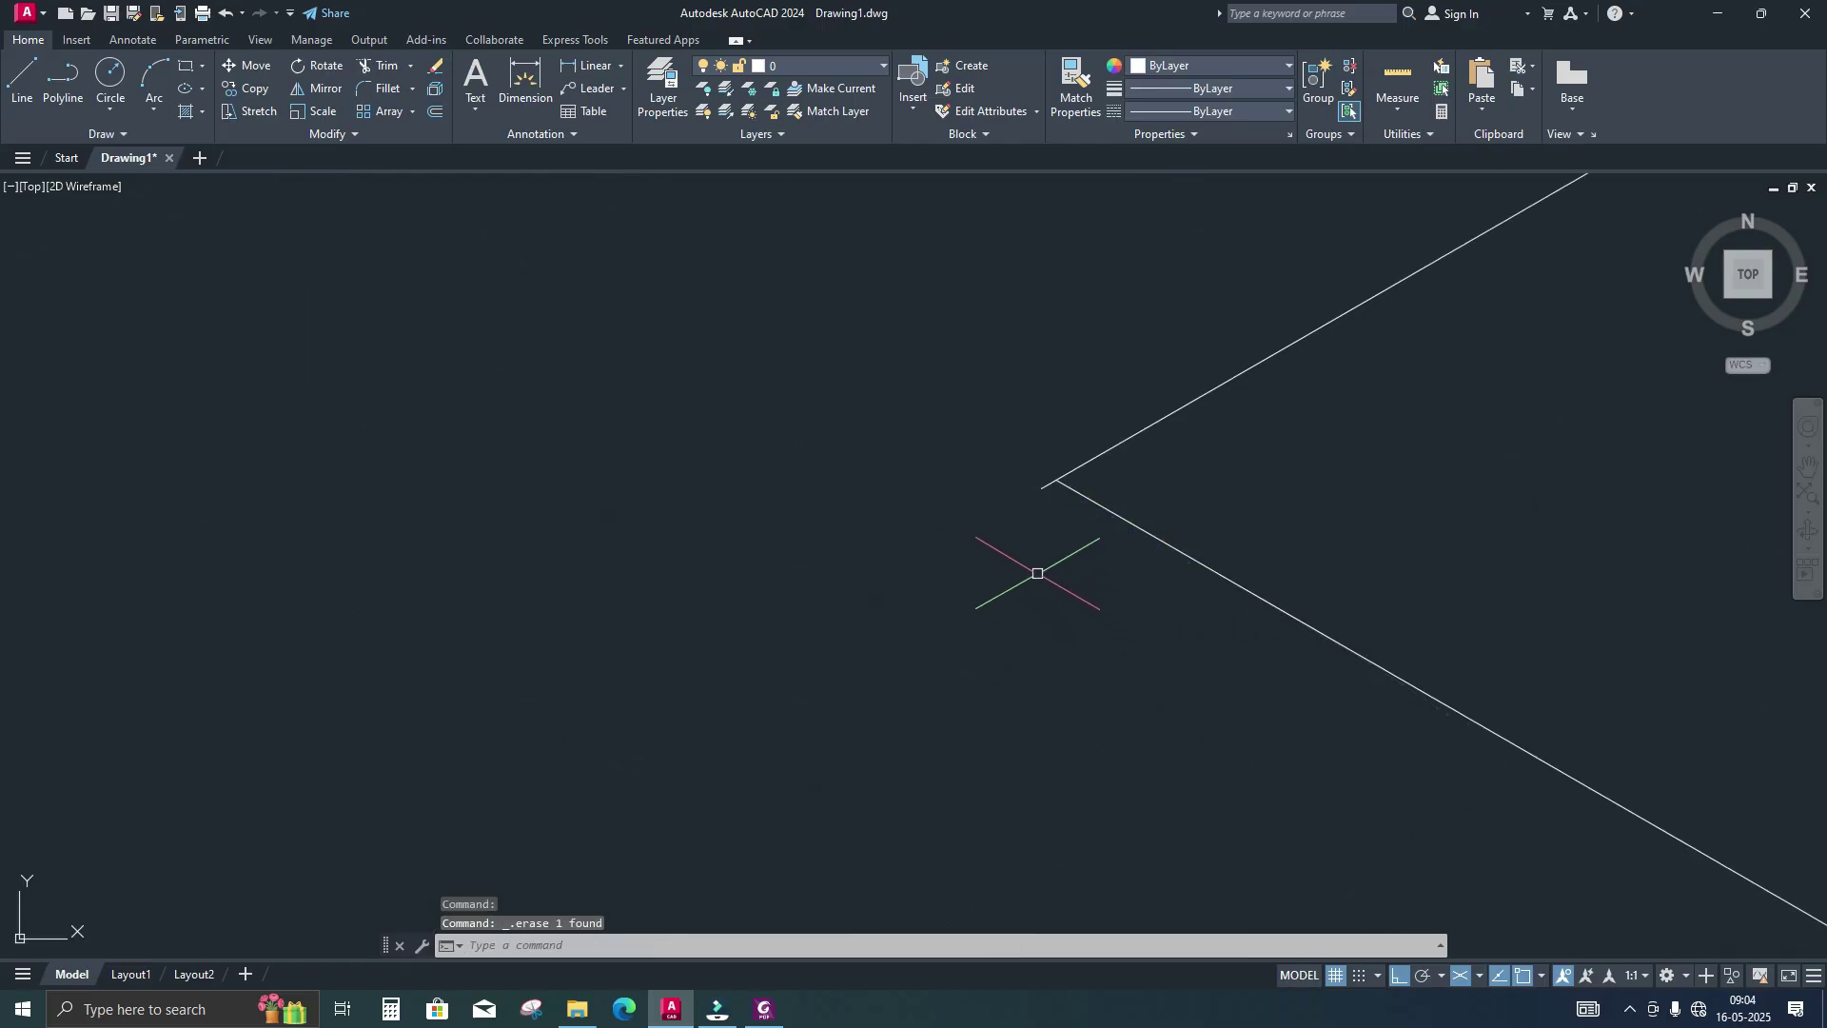
pyautogui.write('r')
pyautogui.press('Return')
pyautogui.click(1040, 490)
pyautogui.press('Return')
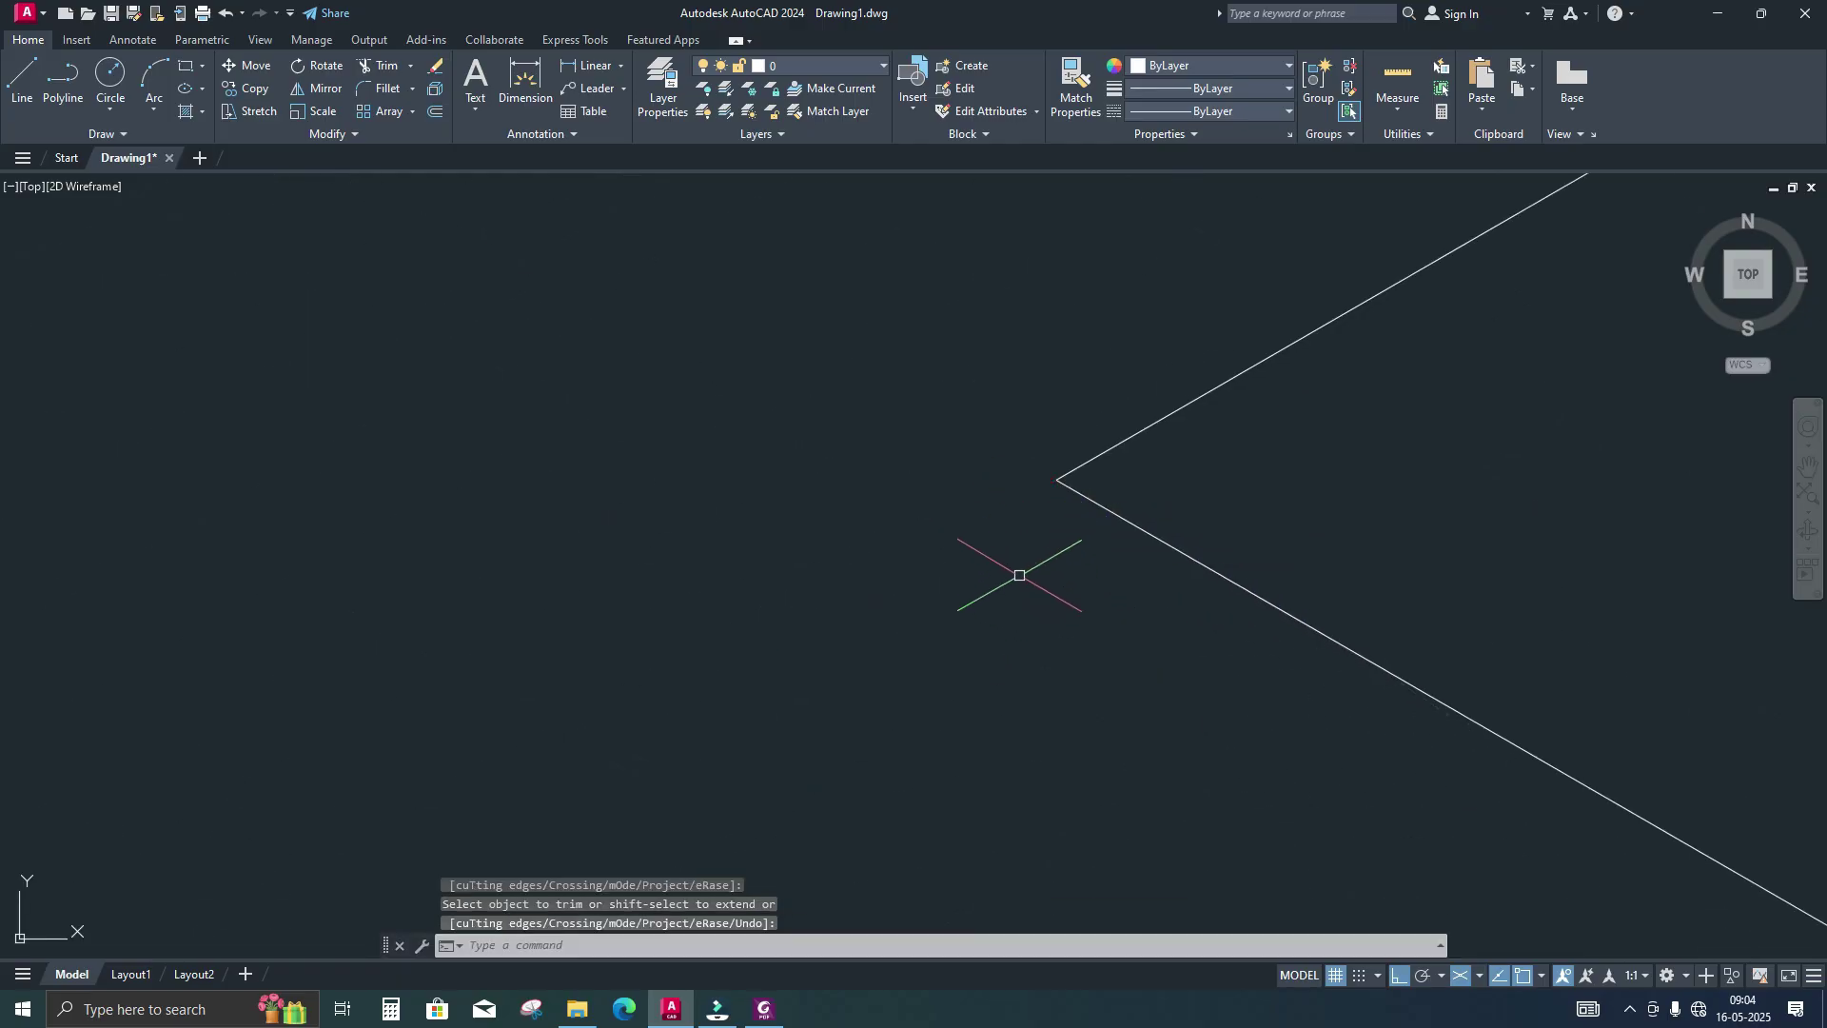
pyautogui.write('l')
pyautogui.press('Return')
pyautogui.click(1056, 481)
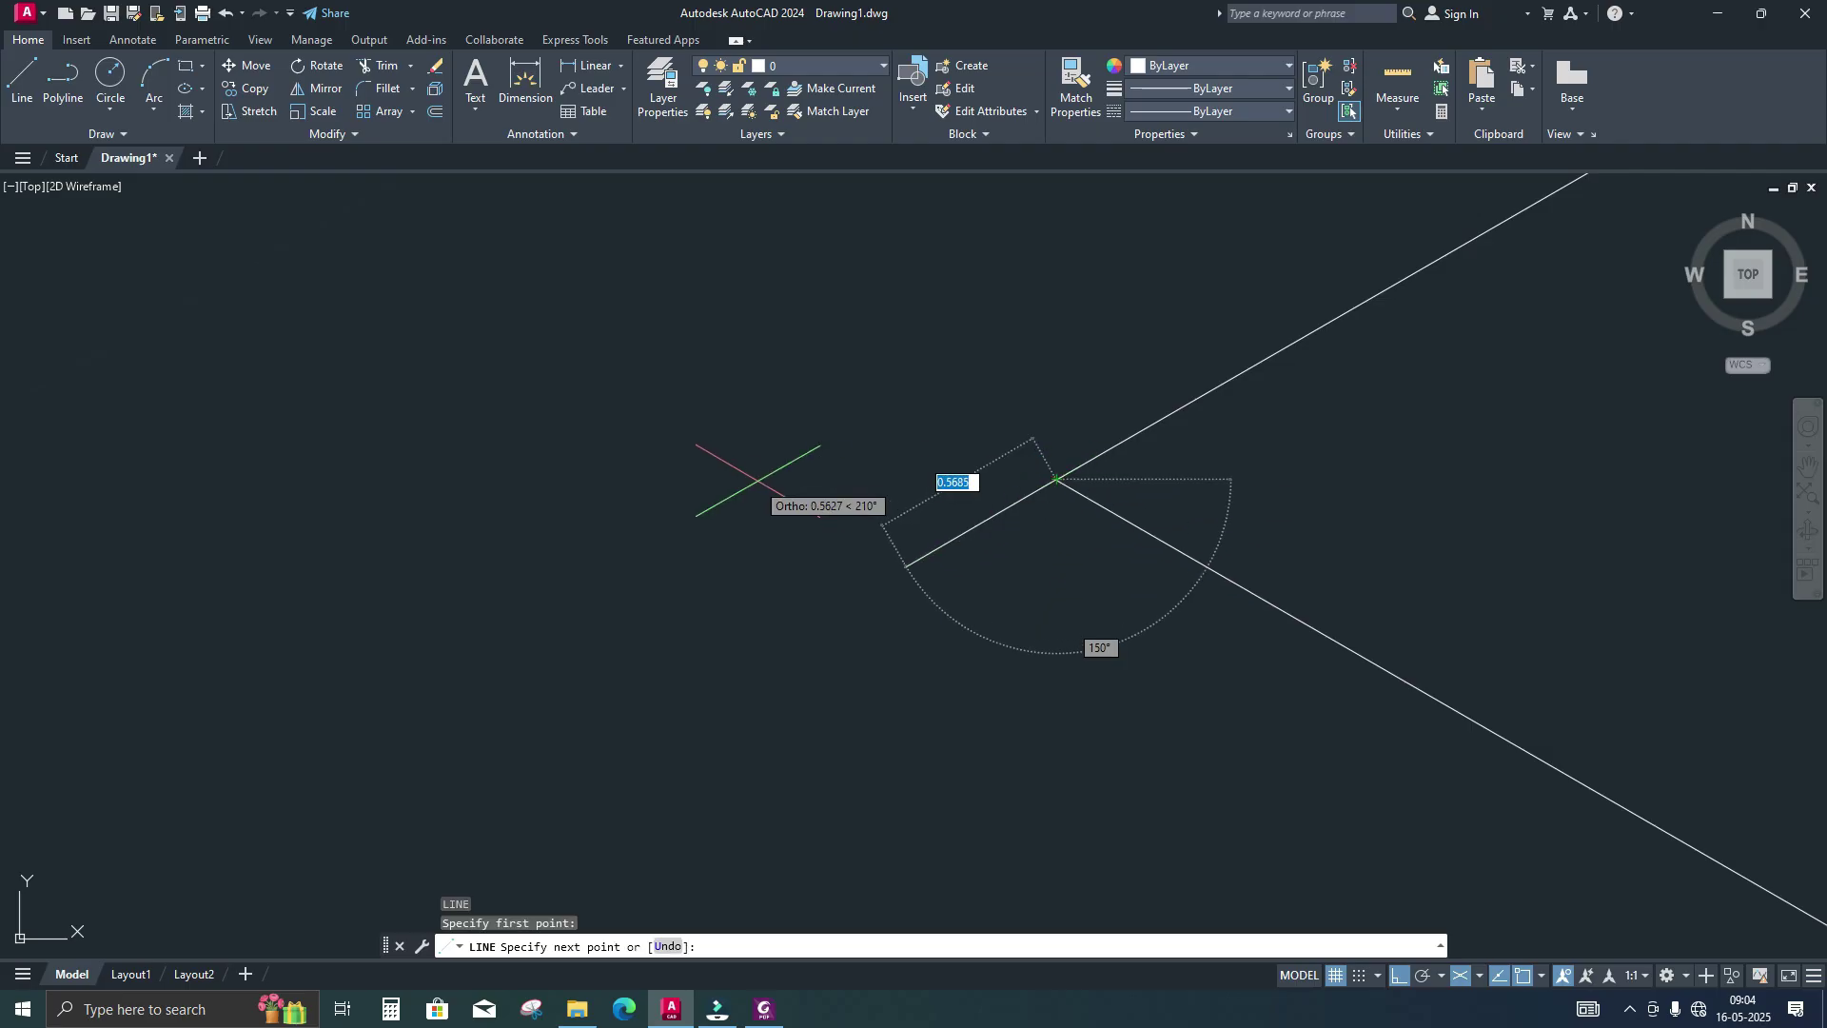
pyautogui.scroll(-5, 695, 476)
pyautogui.scroll(8, 696, 475)
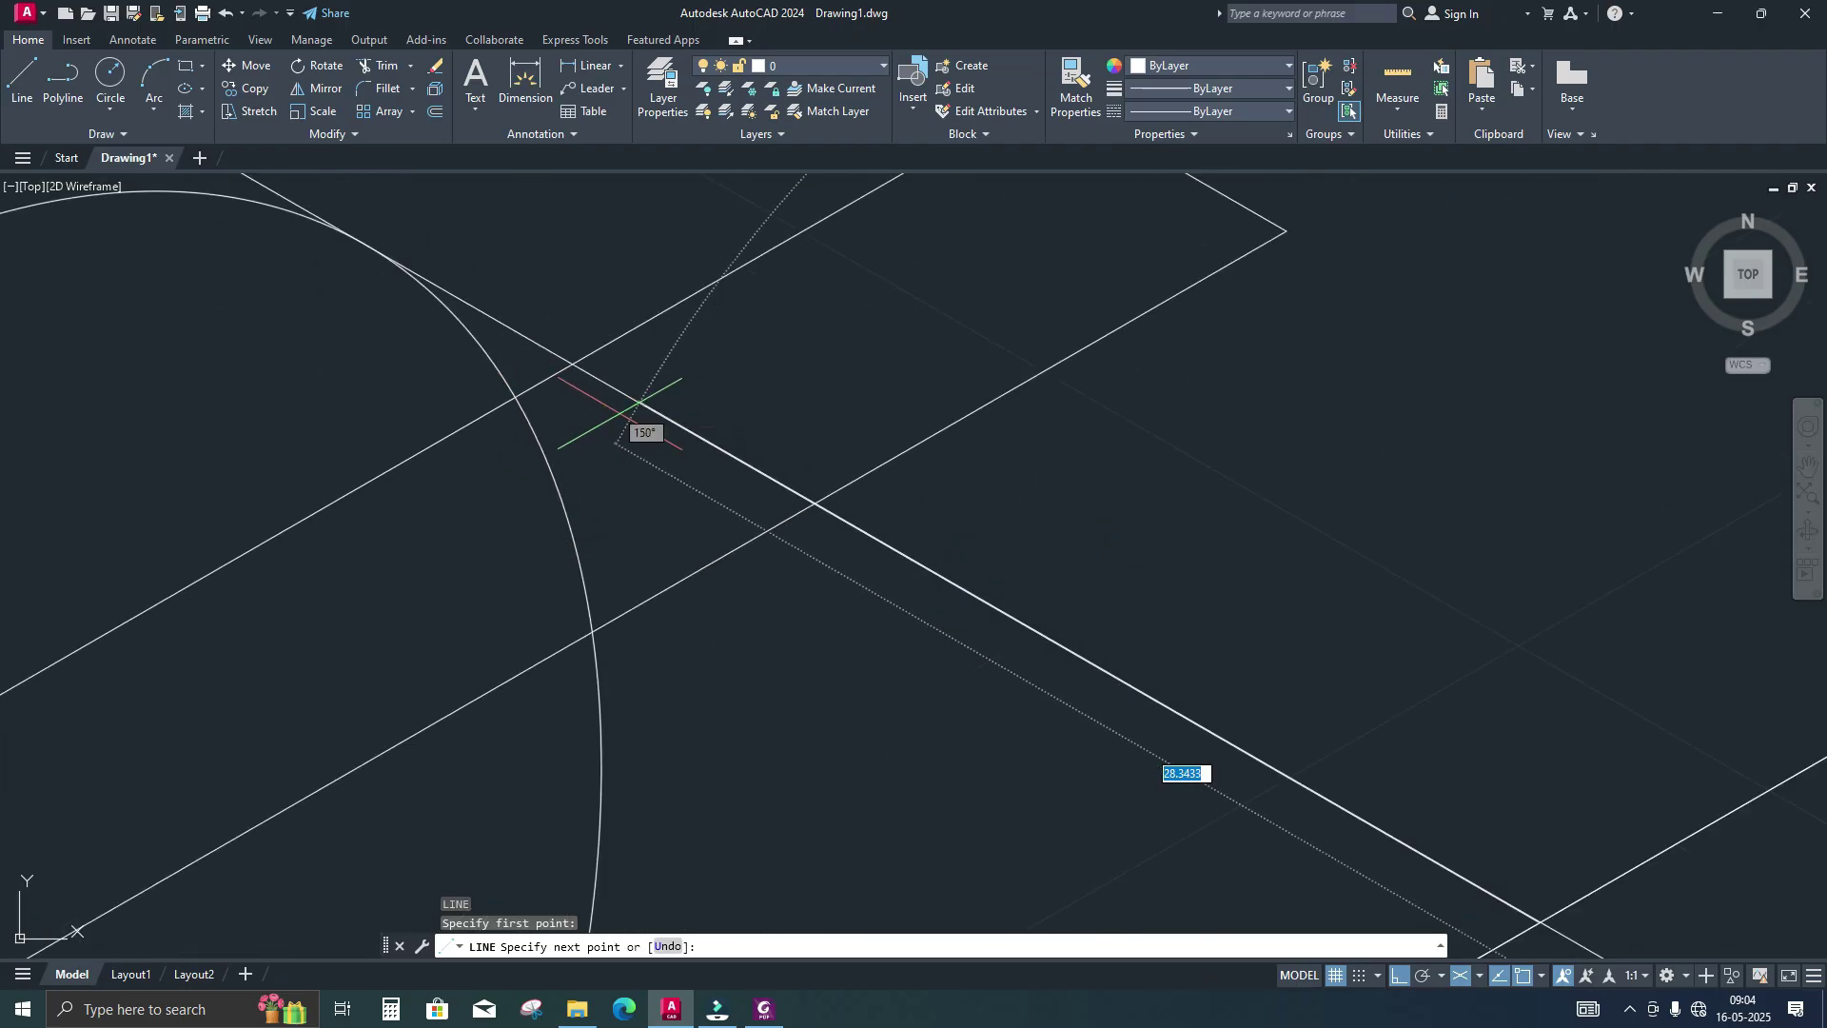
pyautogui.moveTo(612, 402)
pyautogui.mouseDown(button='middle')
pyautogui.moveTo(628, 505)
pyautogui.moveTo(485, 591)
pyautogui.moveTo(534, 409)
pyautogui.moveTo(481, 404)
pyautogui.moveTo(906, 510)
pyautogui.mouseUp(button='middle')
pyautogui.scroll(-4, 906, 523)
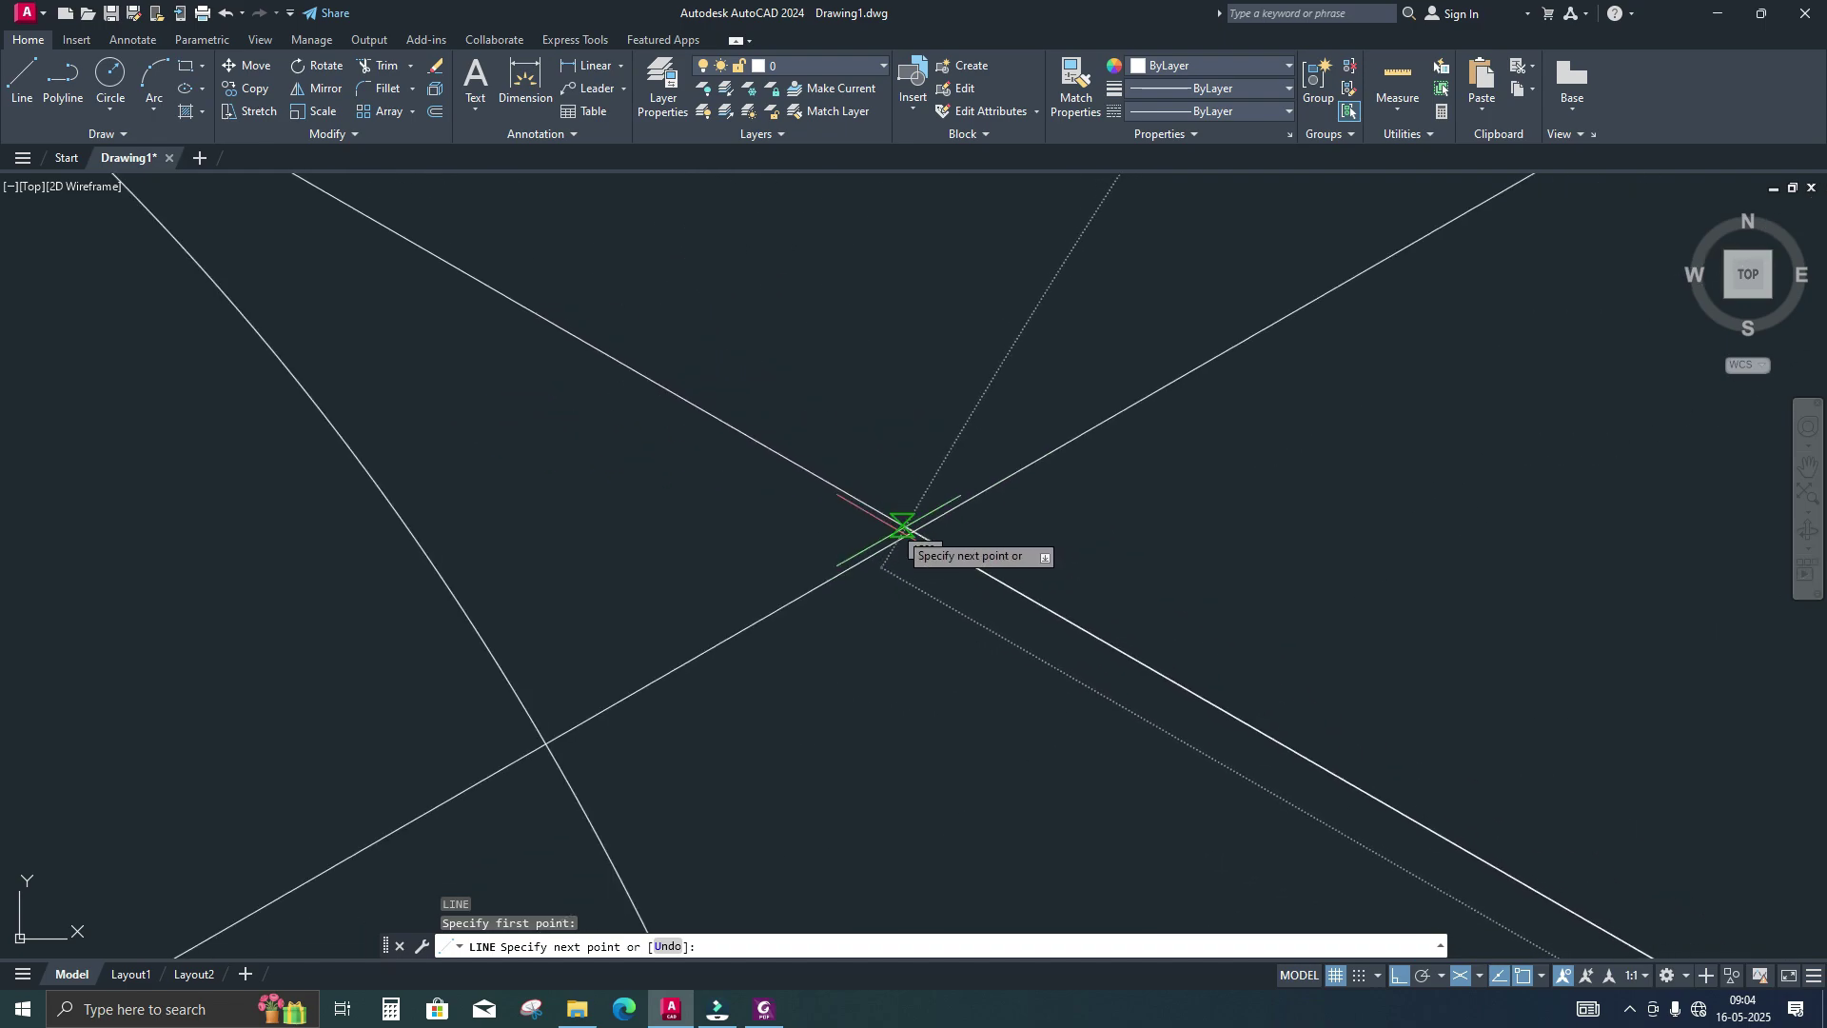
pyautogui.scroll(-4, 902, 529)
pyautogui.press('Return')
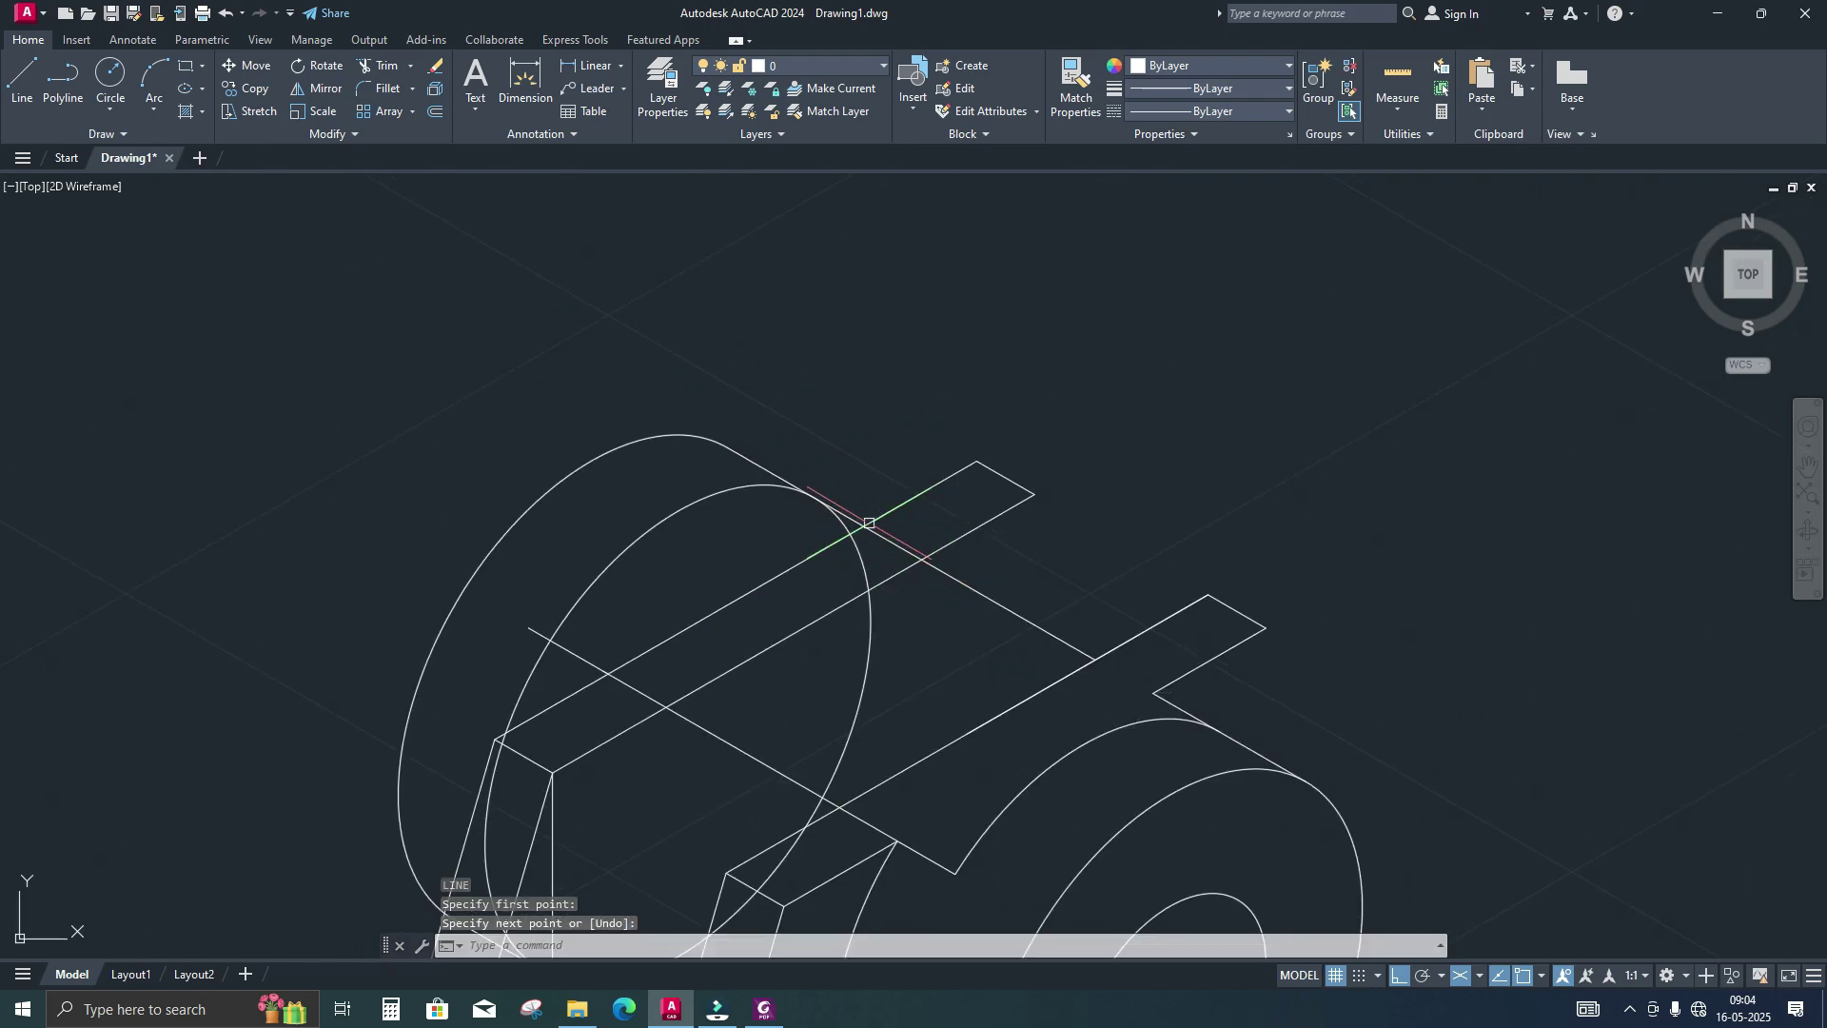
# Erase the upper tangent line between the outermost rear ellipse and the front plate, and start a new line at the inner rear ellipse
pyautogui.click(852, 517)
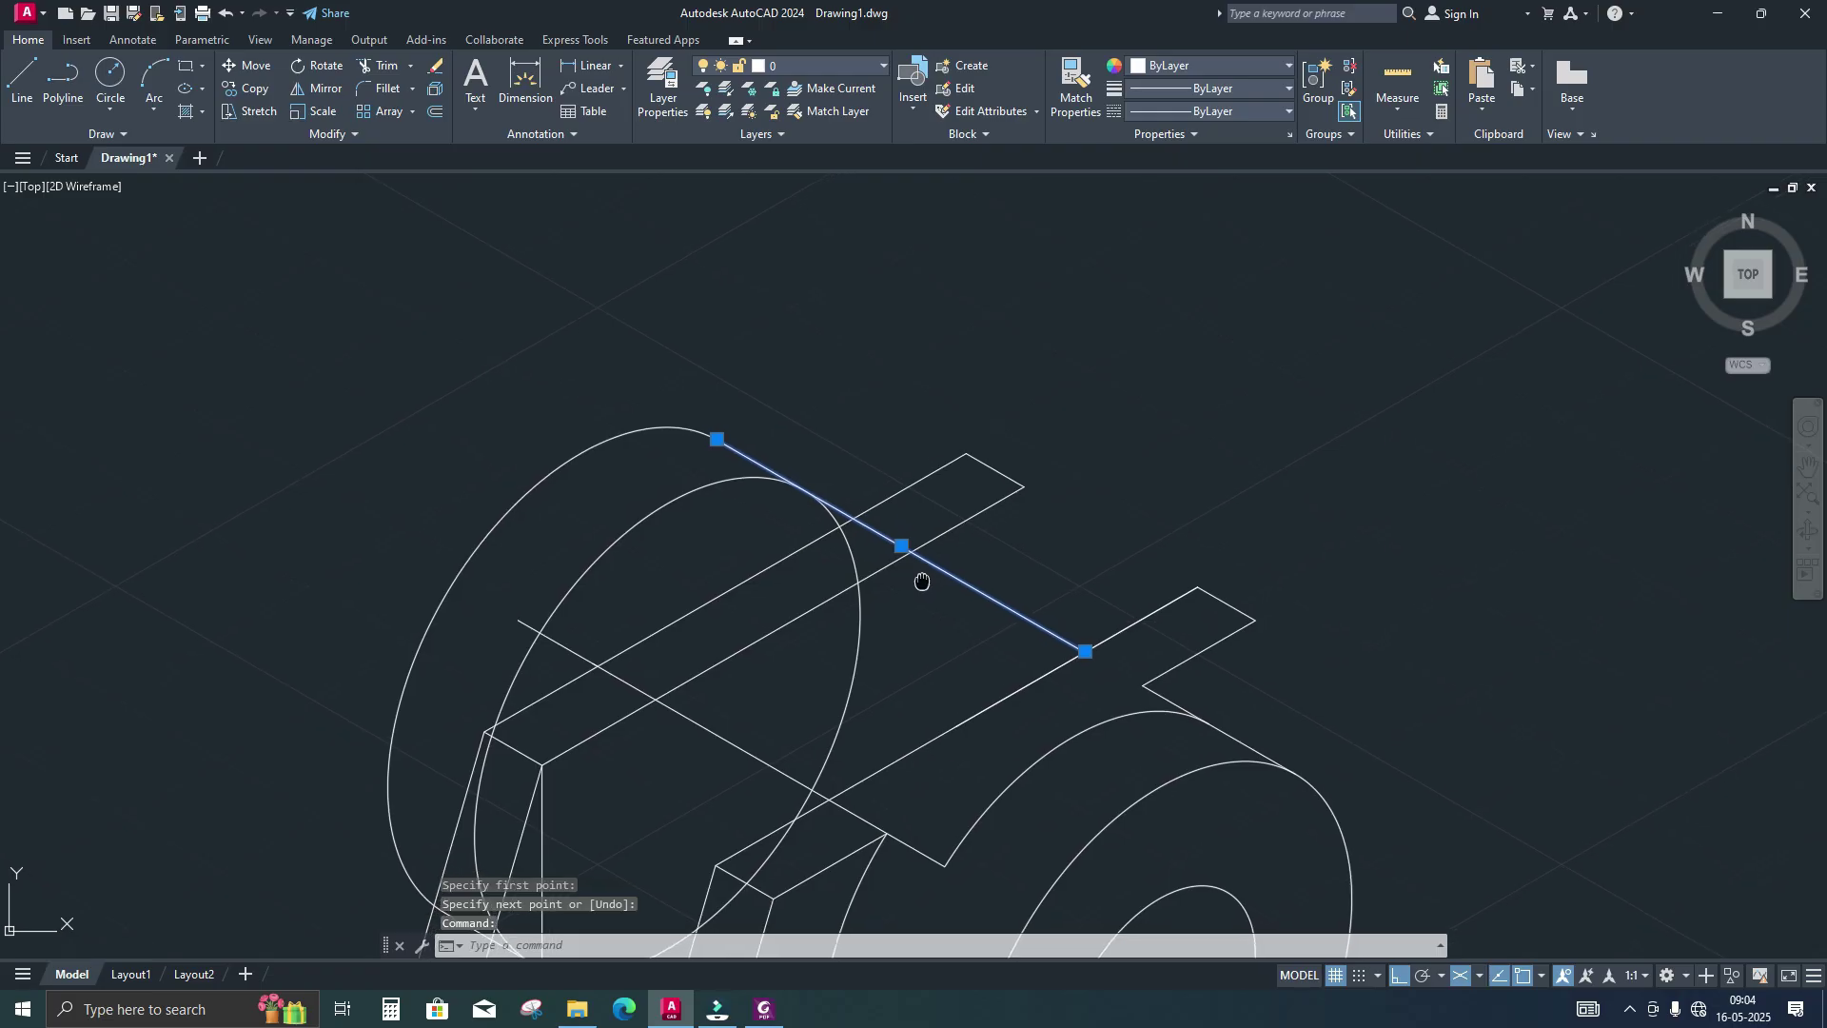
pyautogui.press('Delete')
pyautogui.write('l')
pyautogui.press('Return')
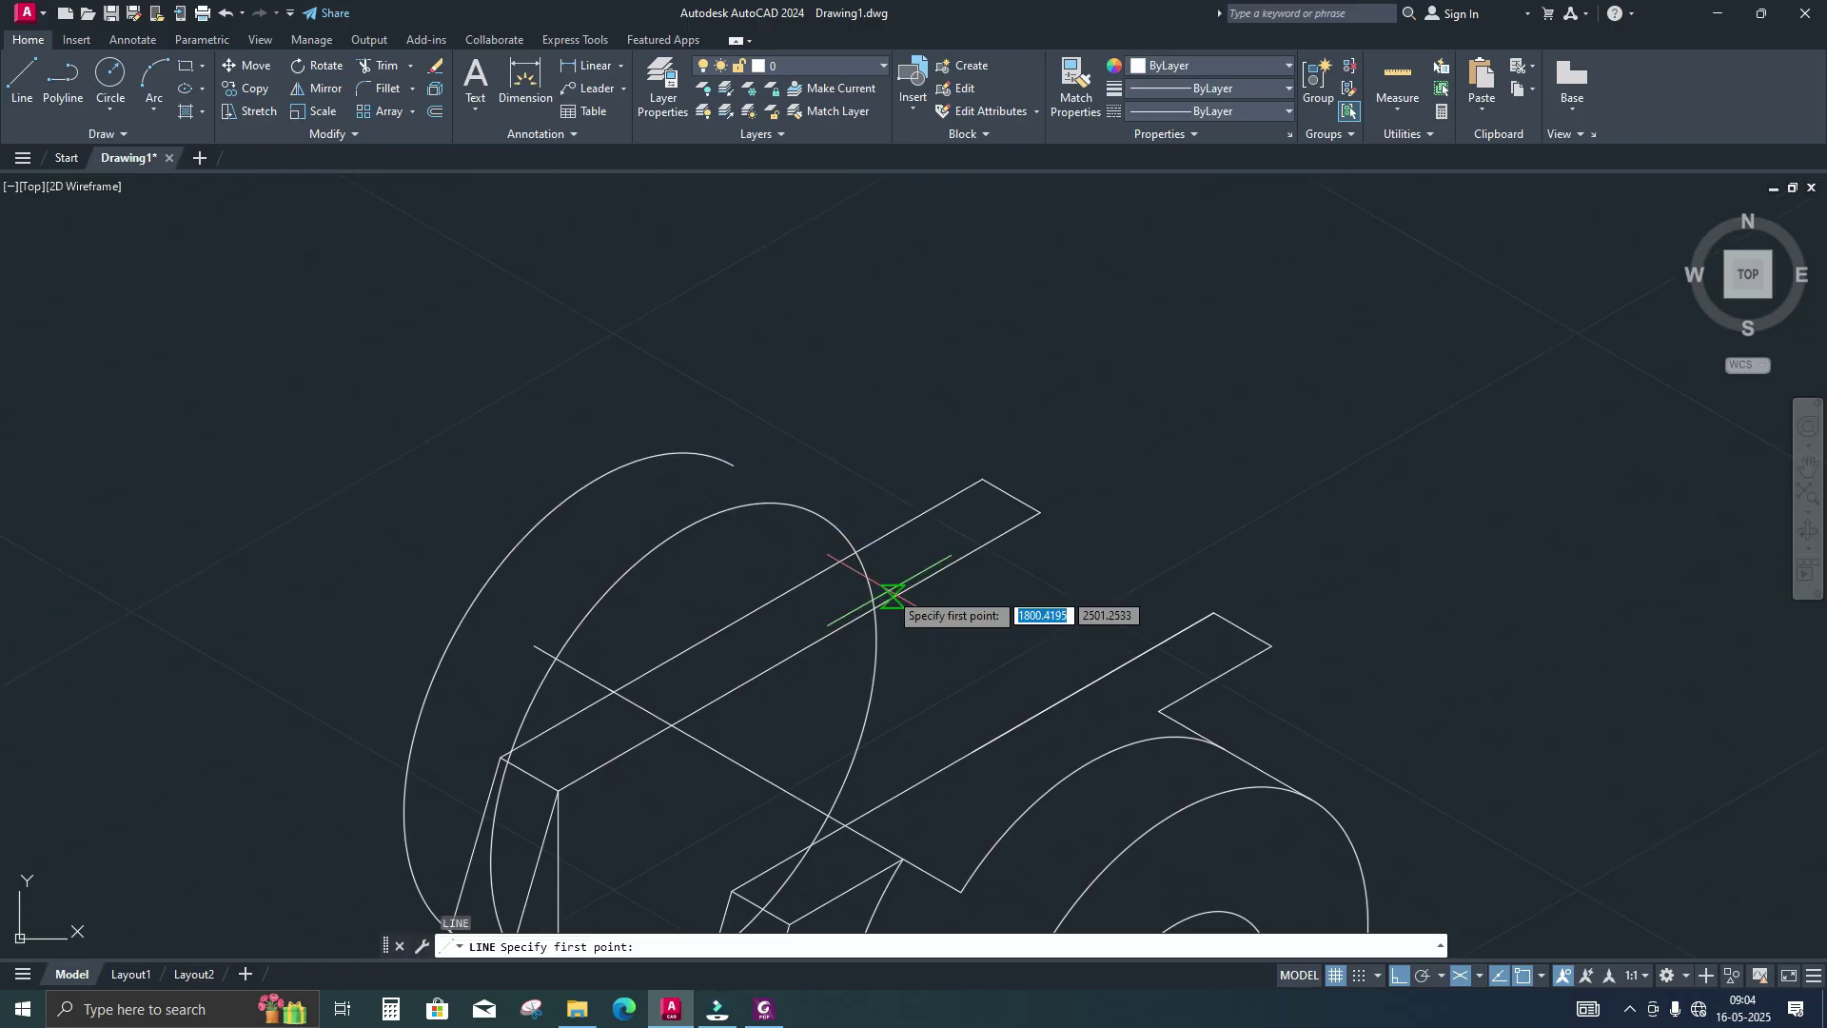
pyautogui.scroll(3, 856, 571)
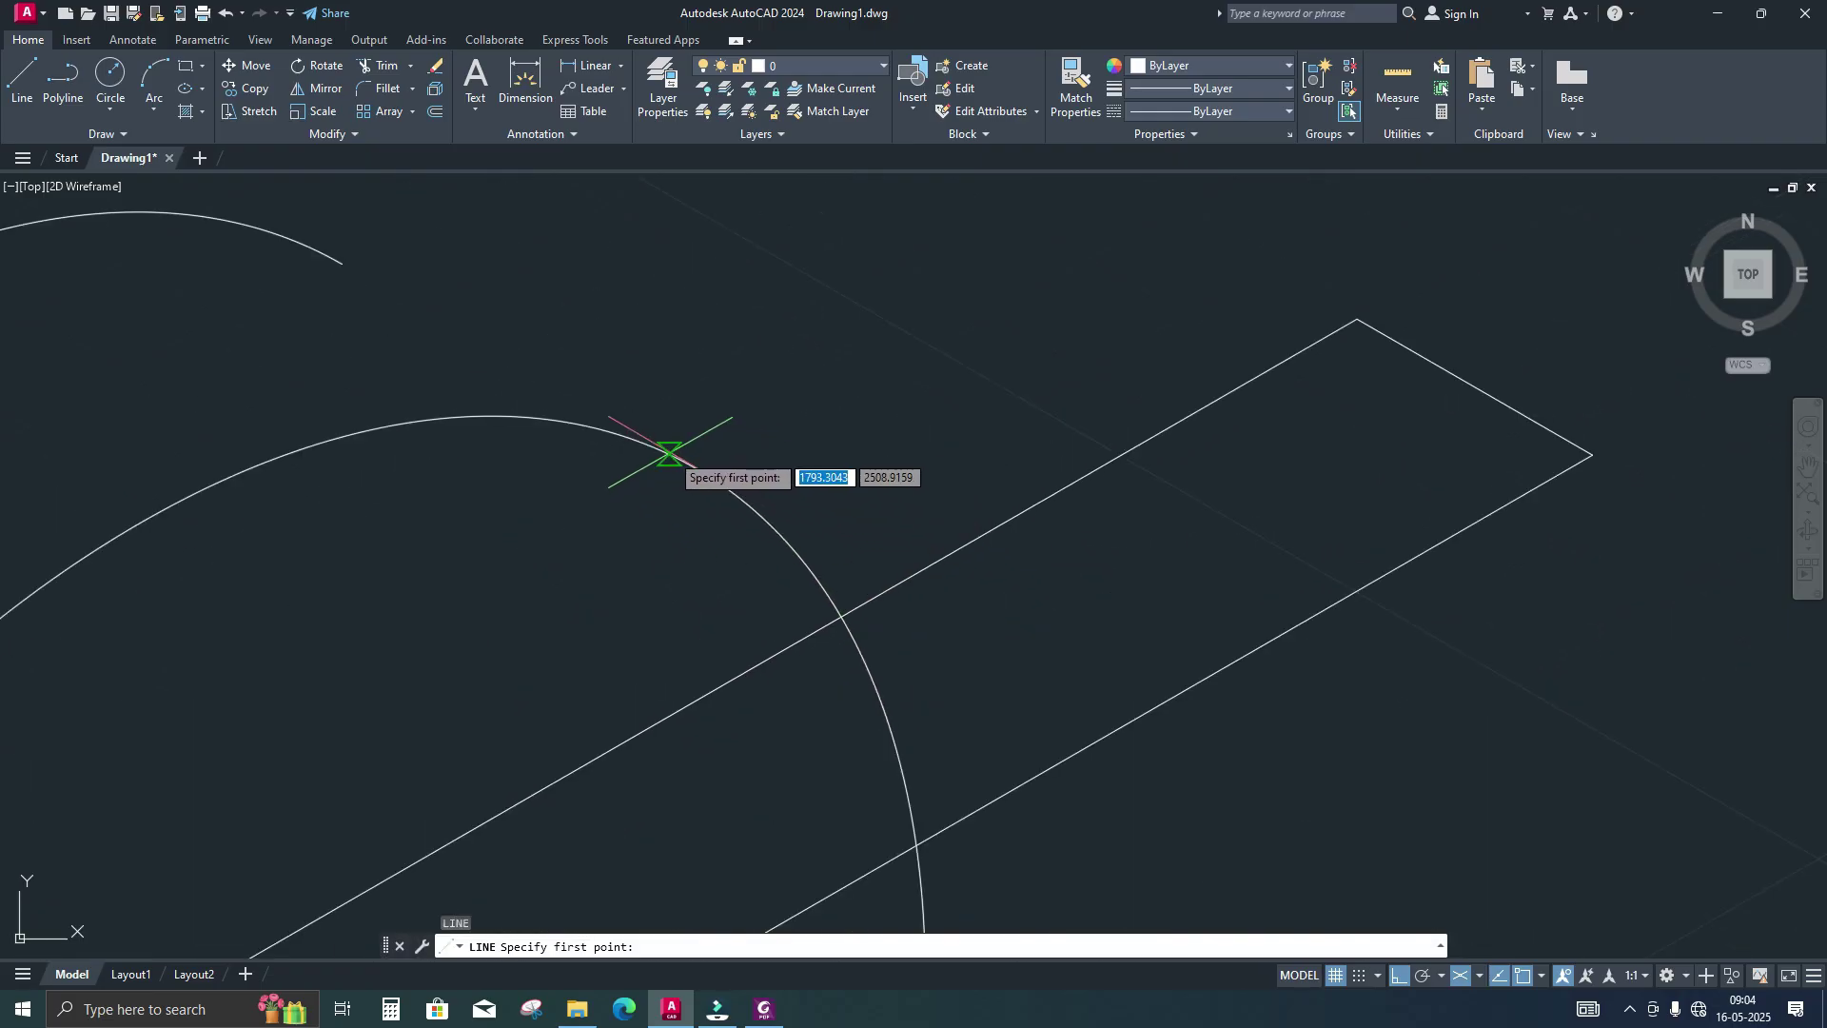
# Draw the upper tangent line joining the two ellipses of the rear cylinder
pyautogui.click(696, 472)
pyautogui.moveTo(304, 236); pyautogui.dragTo(619, 495, button='middle')
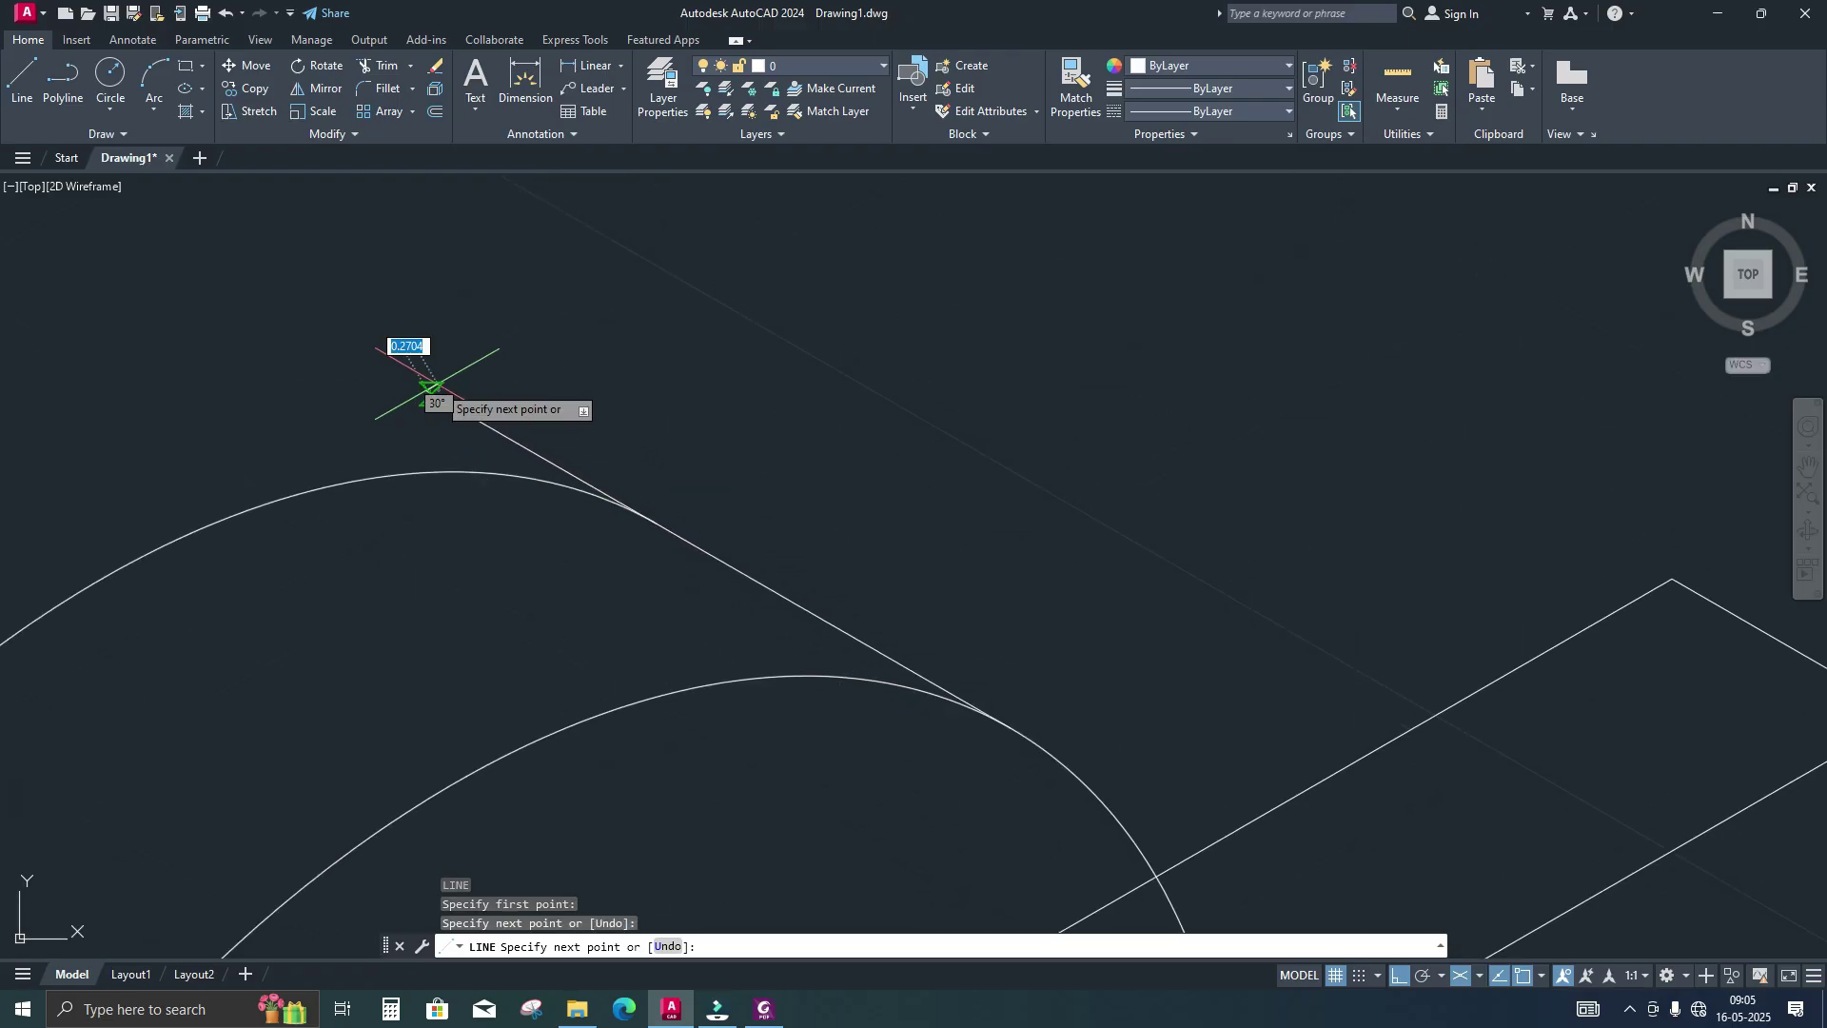
pyautogui.click(427, 390)
pyautogui.press('Return')
# Trim the overshooting end of the new tangent line beyond the rear cylinder's outer ellipse
pyautogui.write('tr')
pyautogui.press('Return')
pyautogui.scroll(5, 618, 510)
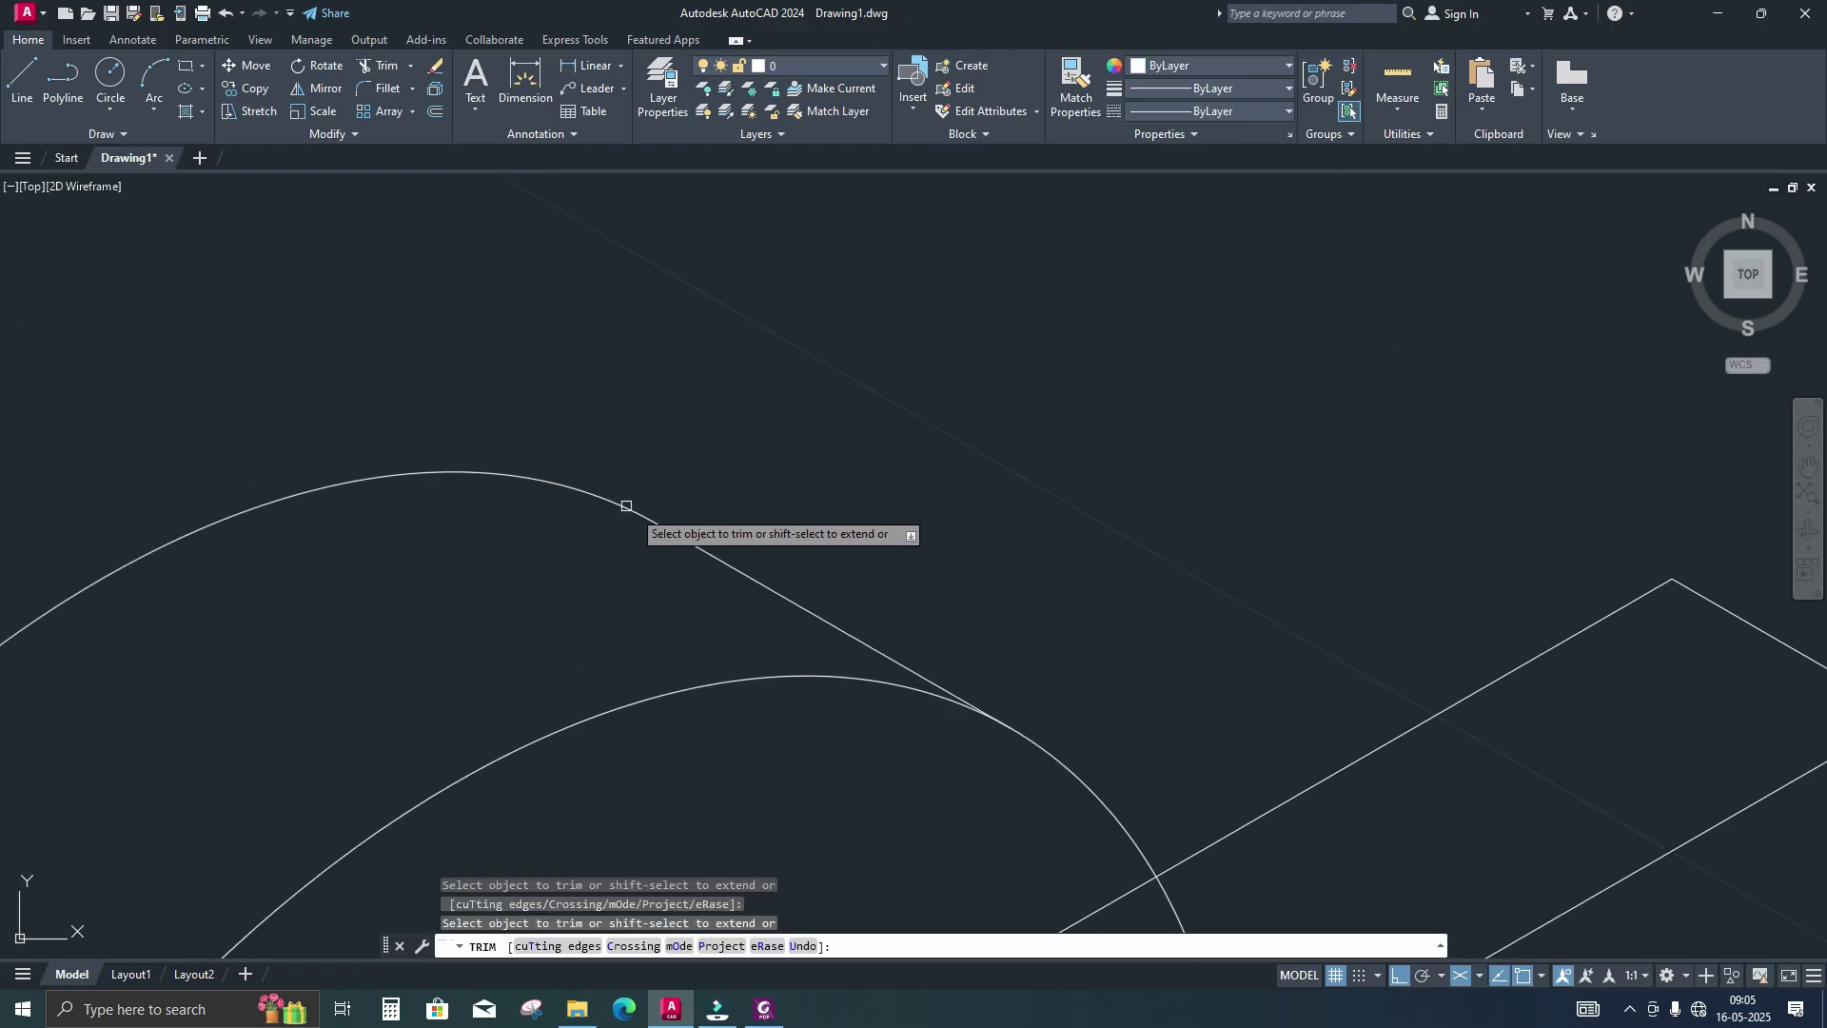
pyautogui.scroll(-6, 700, 532)
pyautogui.press('Return')
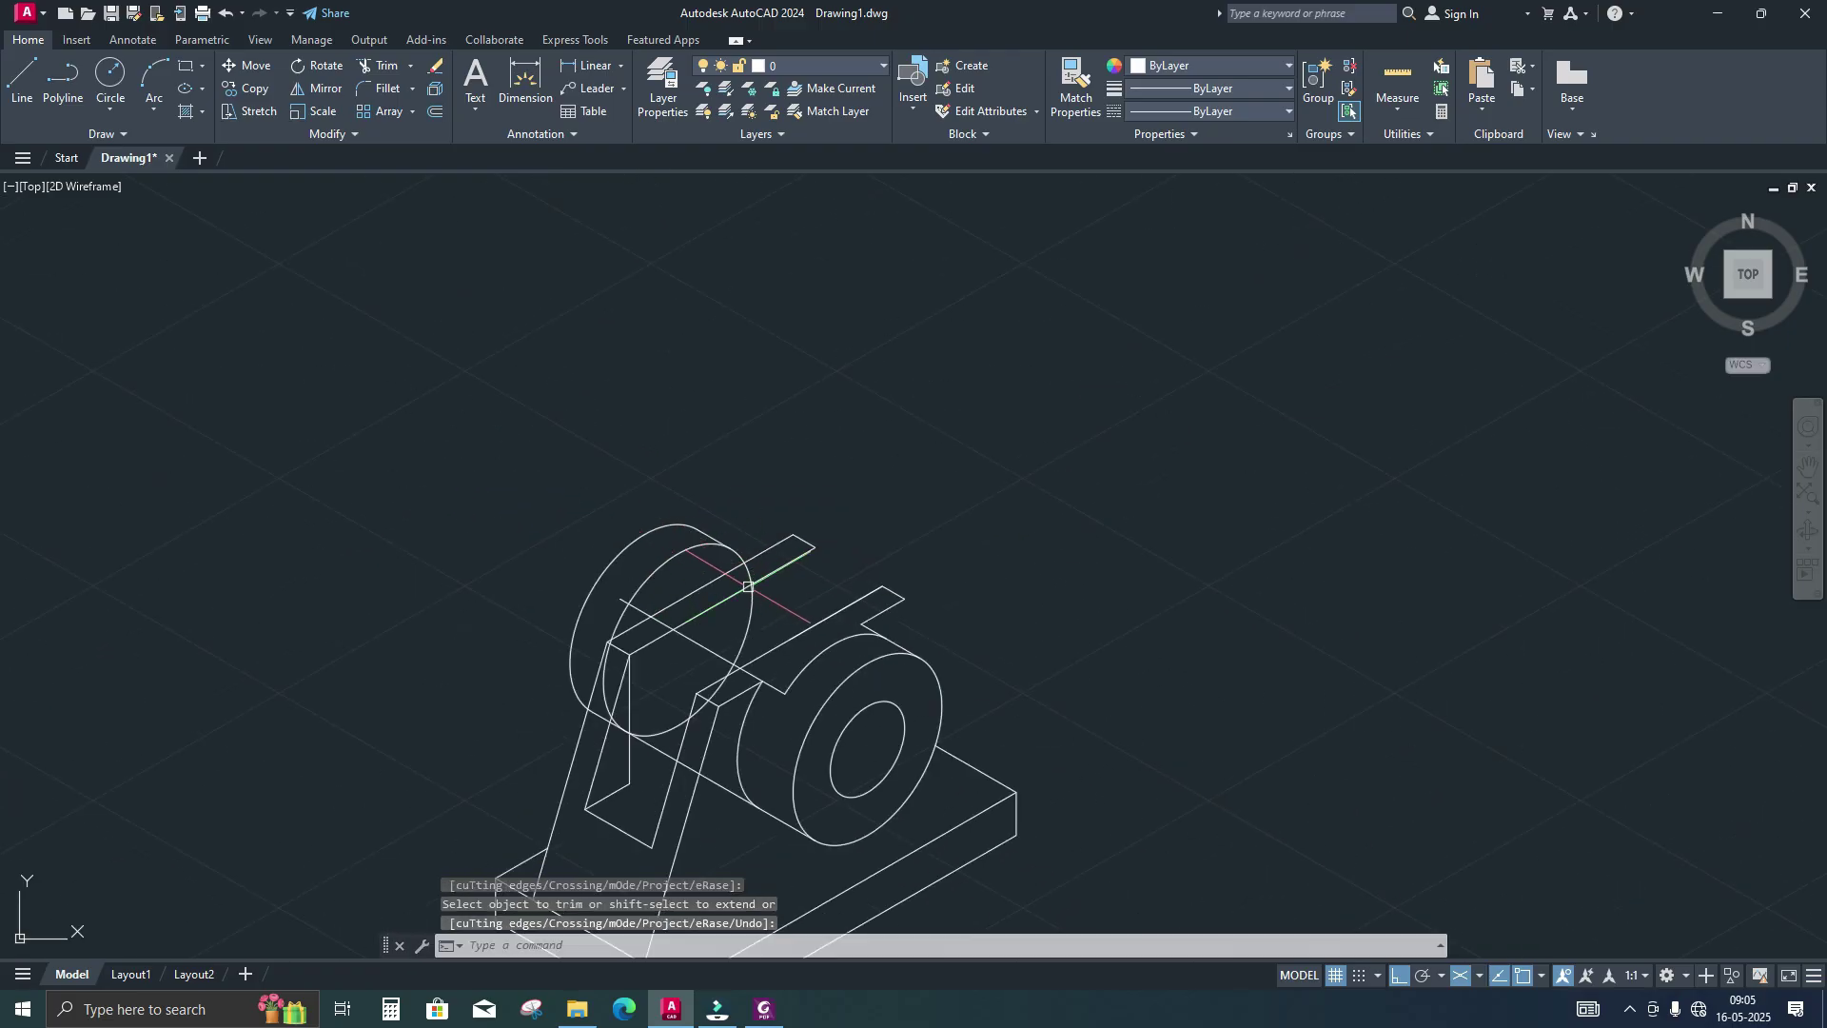
# Measure the short edge at the lower end of the front strip with an aligned dimension, and erase that dimension
pyautogui.scroll(6, 841, 617)
pyautogui.scroll(-5, 841, 618)
pyautogui.scroll(3, 724, 684)
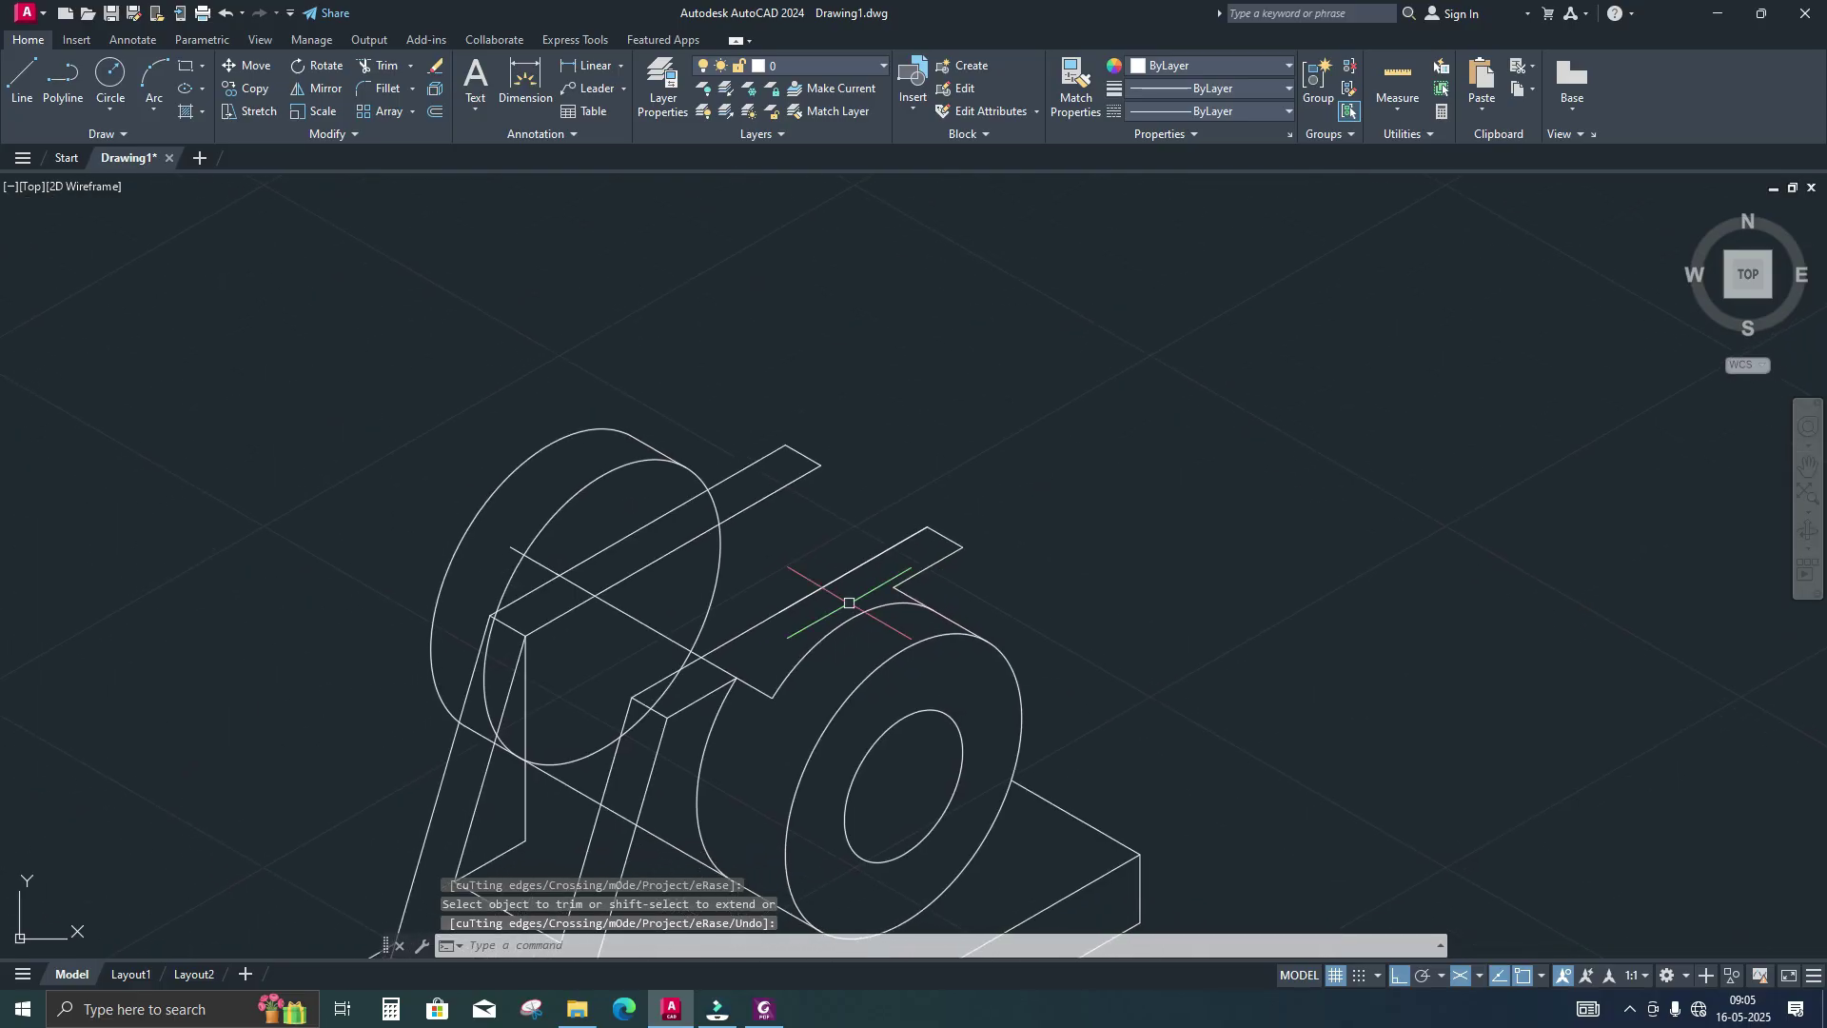
pyautogui.click(623, 60)
pyautogui.click(617, 139)
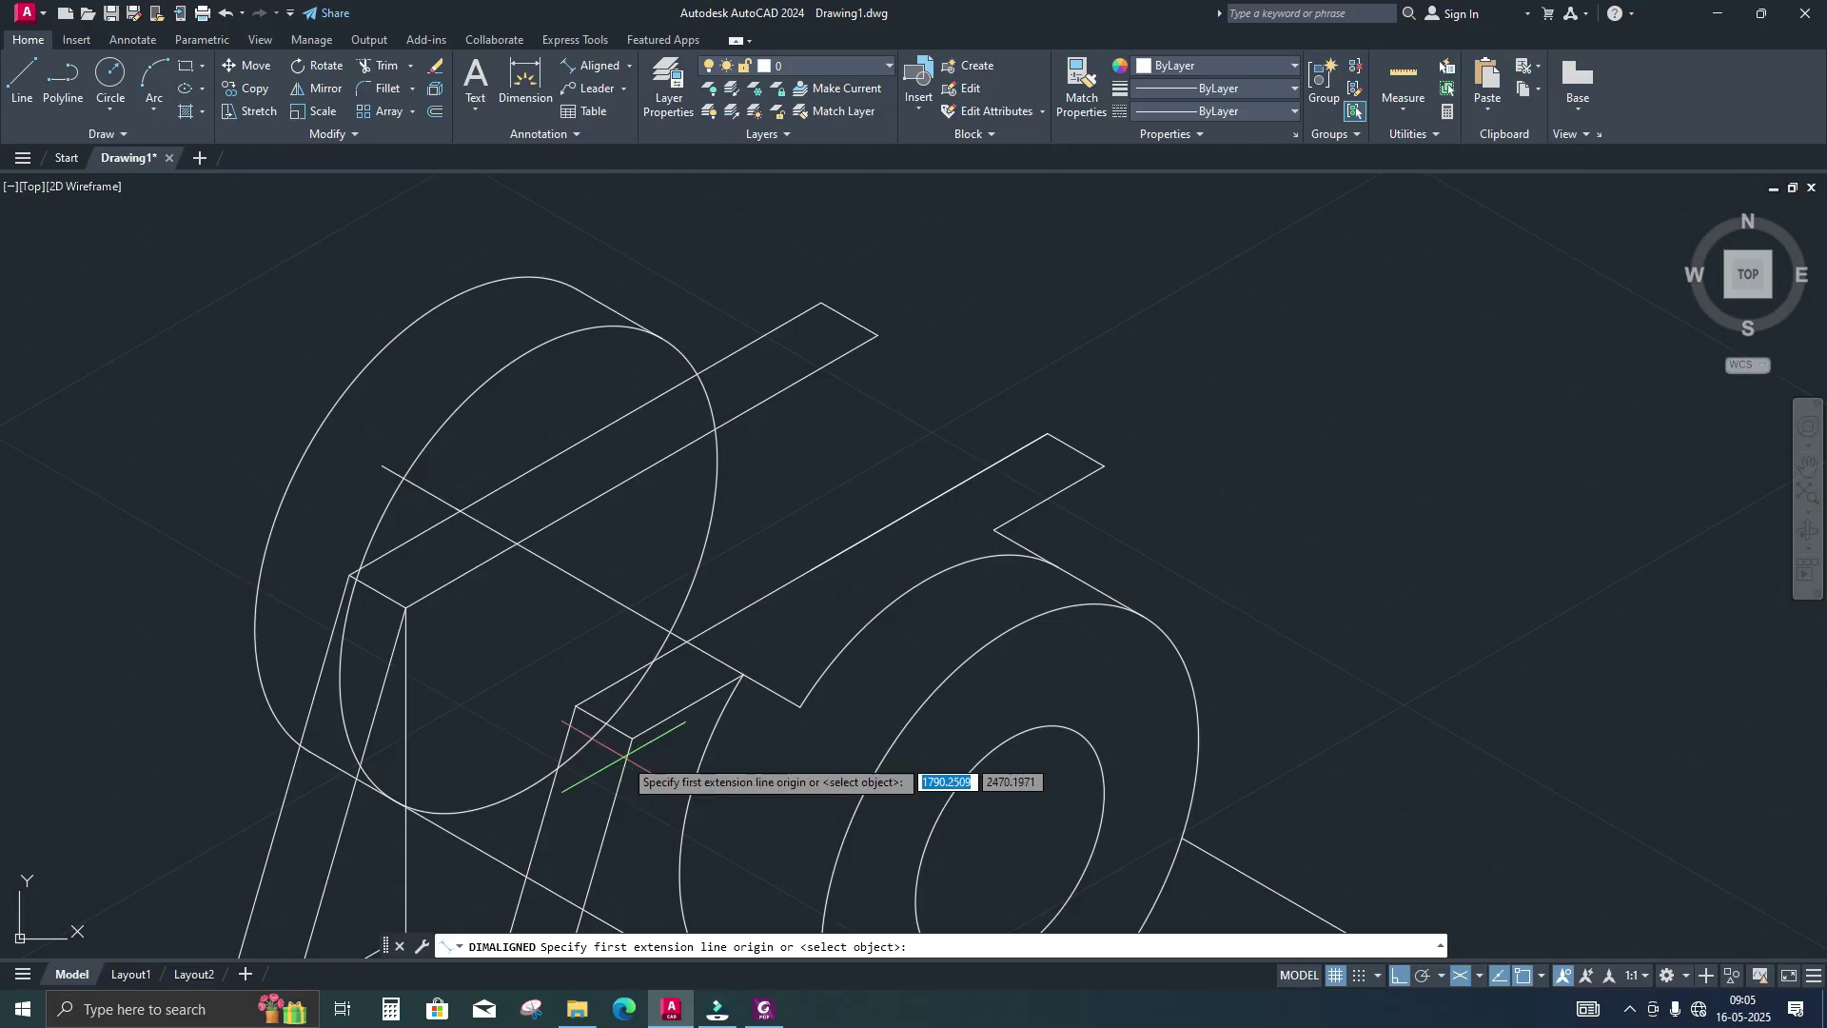
pyautogui.click(632, 738)
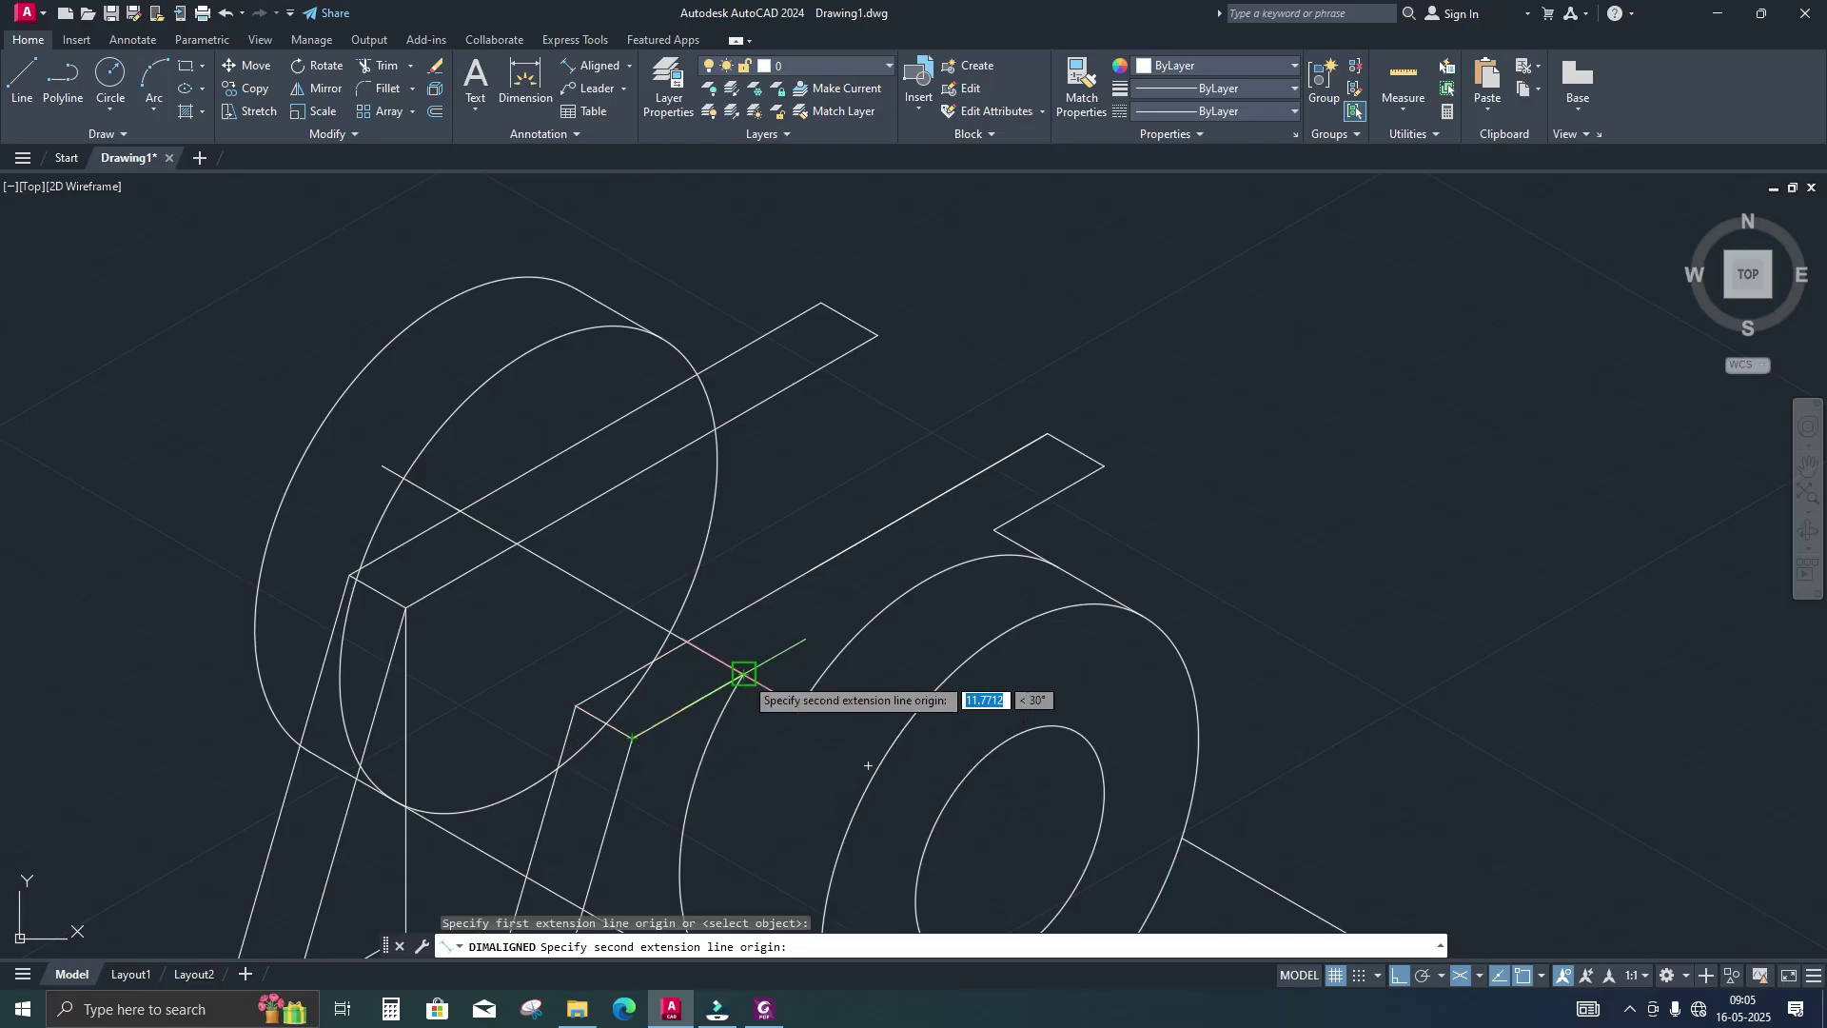
pyautogui.scroll(5, 744, 674)
pyautogui.click(745, 669)
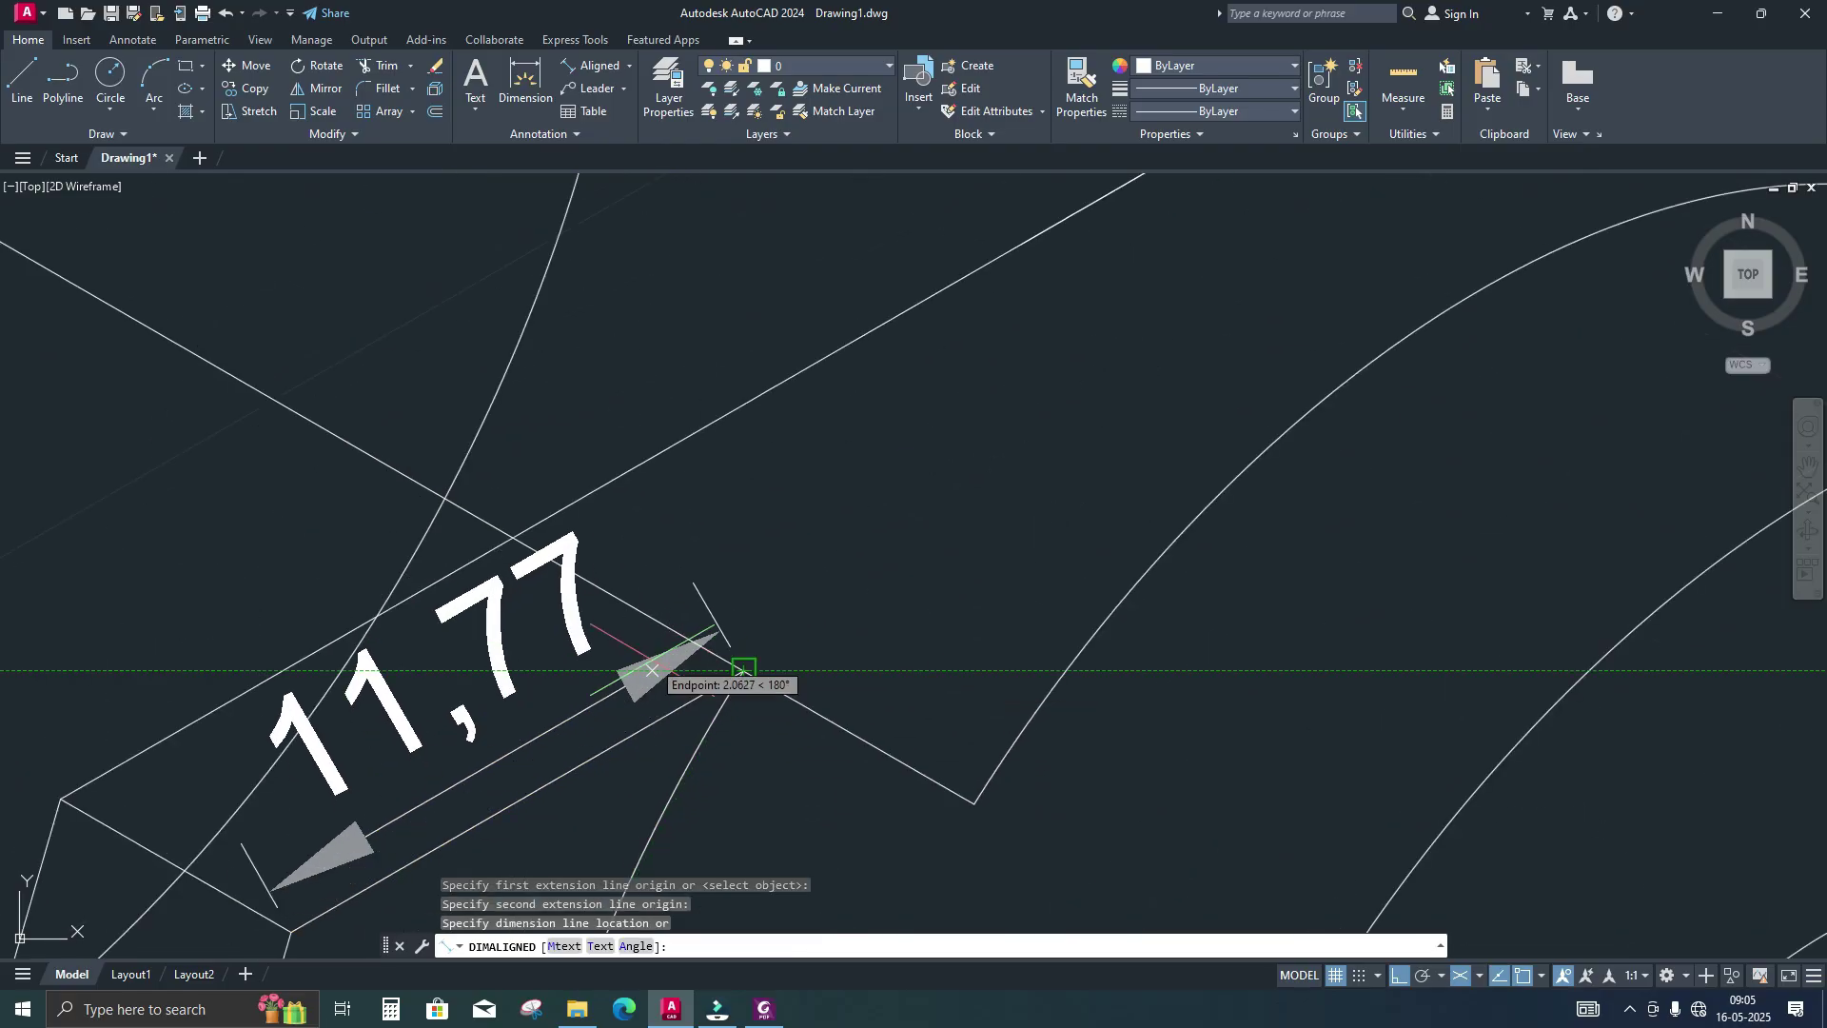
pyautogui.click(744, 669)
pyautogui.scroll(-5, 671, 642)
pyautogui.click(619, 680)
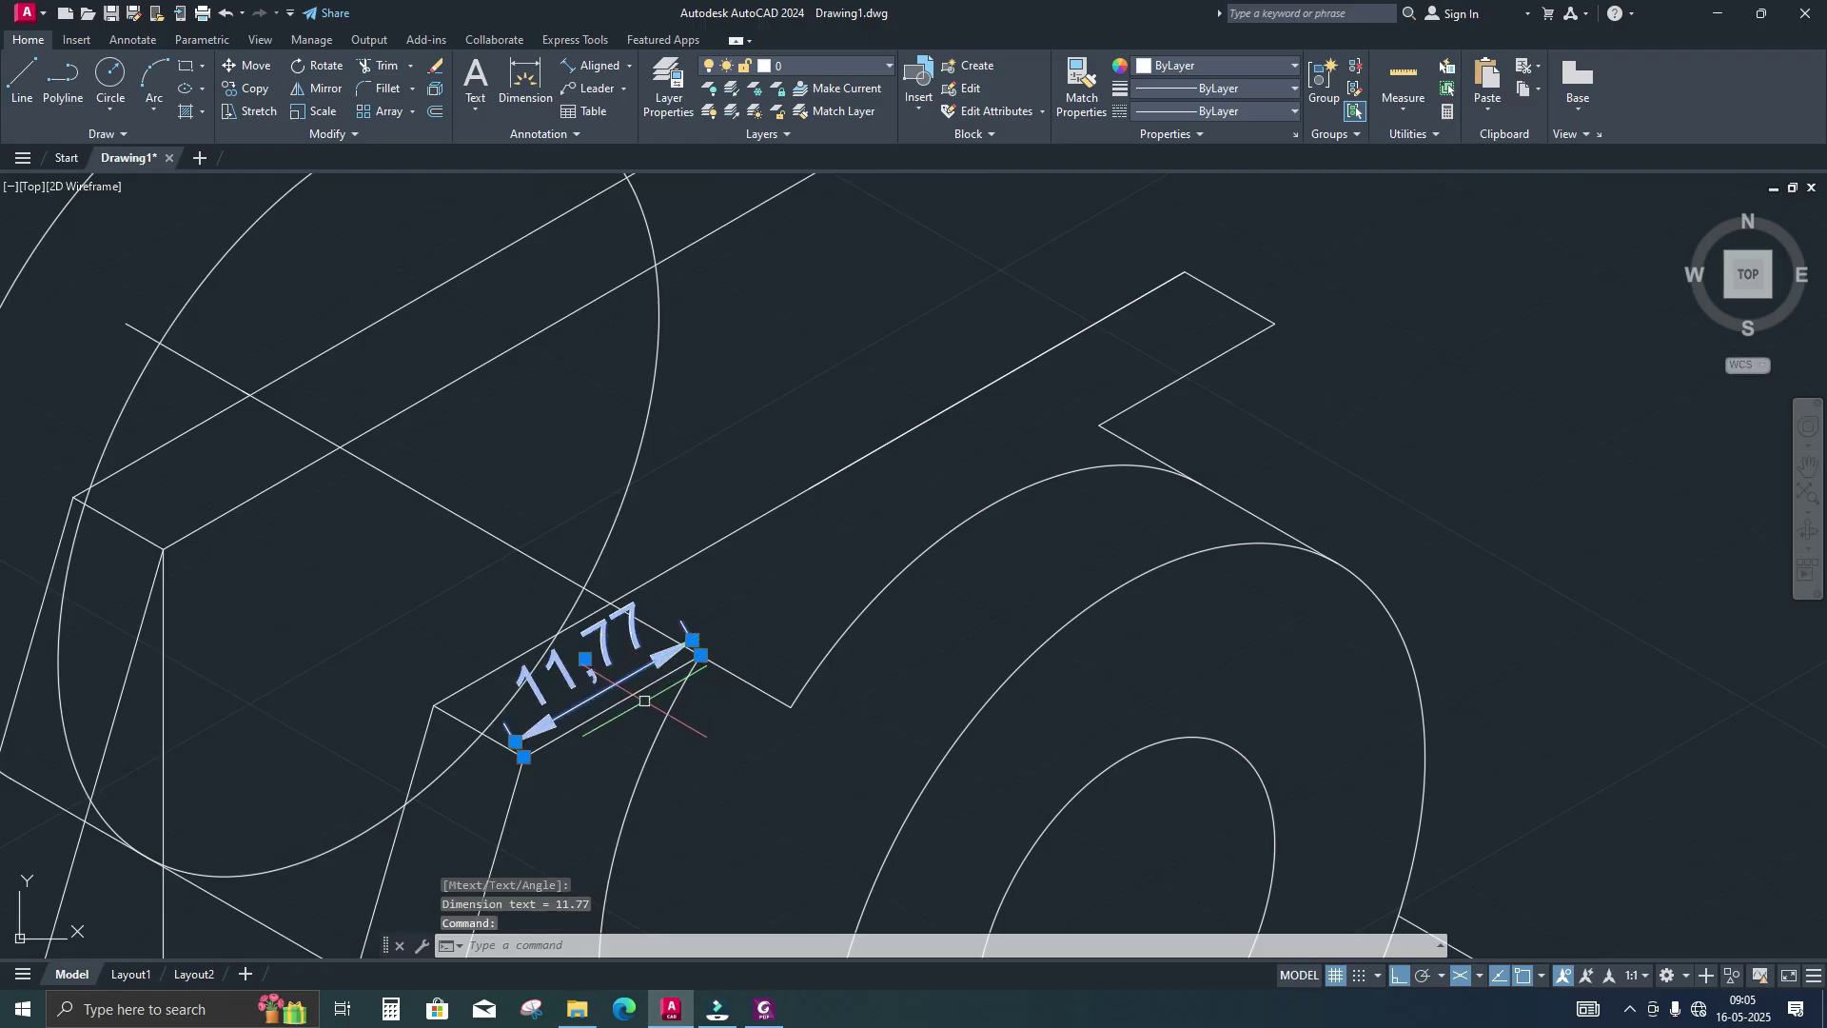
pyautogui.press('Delete')
# Measure the matching short edge at the upper end of the front strip with an aligned dimension, without placing it
pyautogui.moveTo(776, 541); pyautogui.dragTo(659, 618, button='middle')
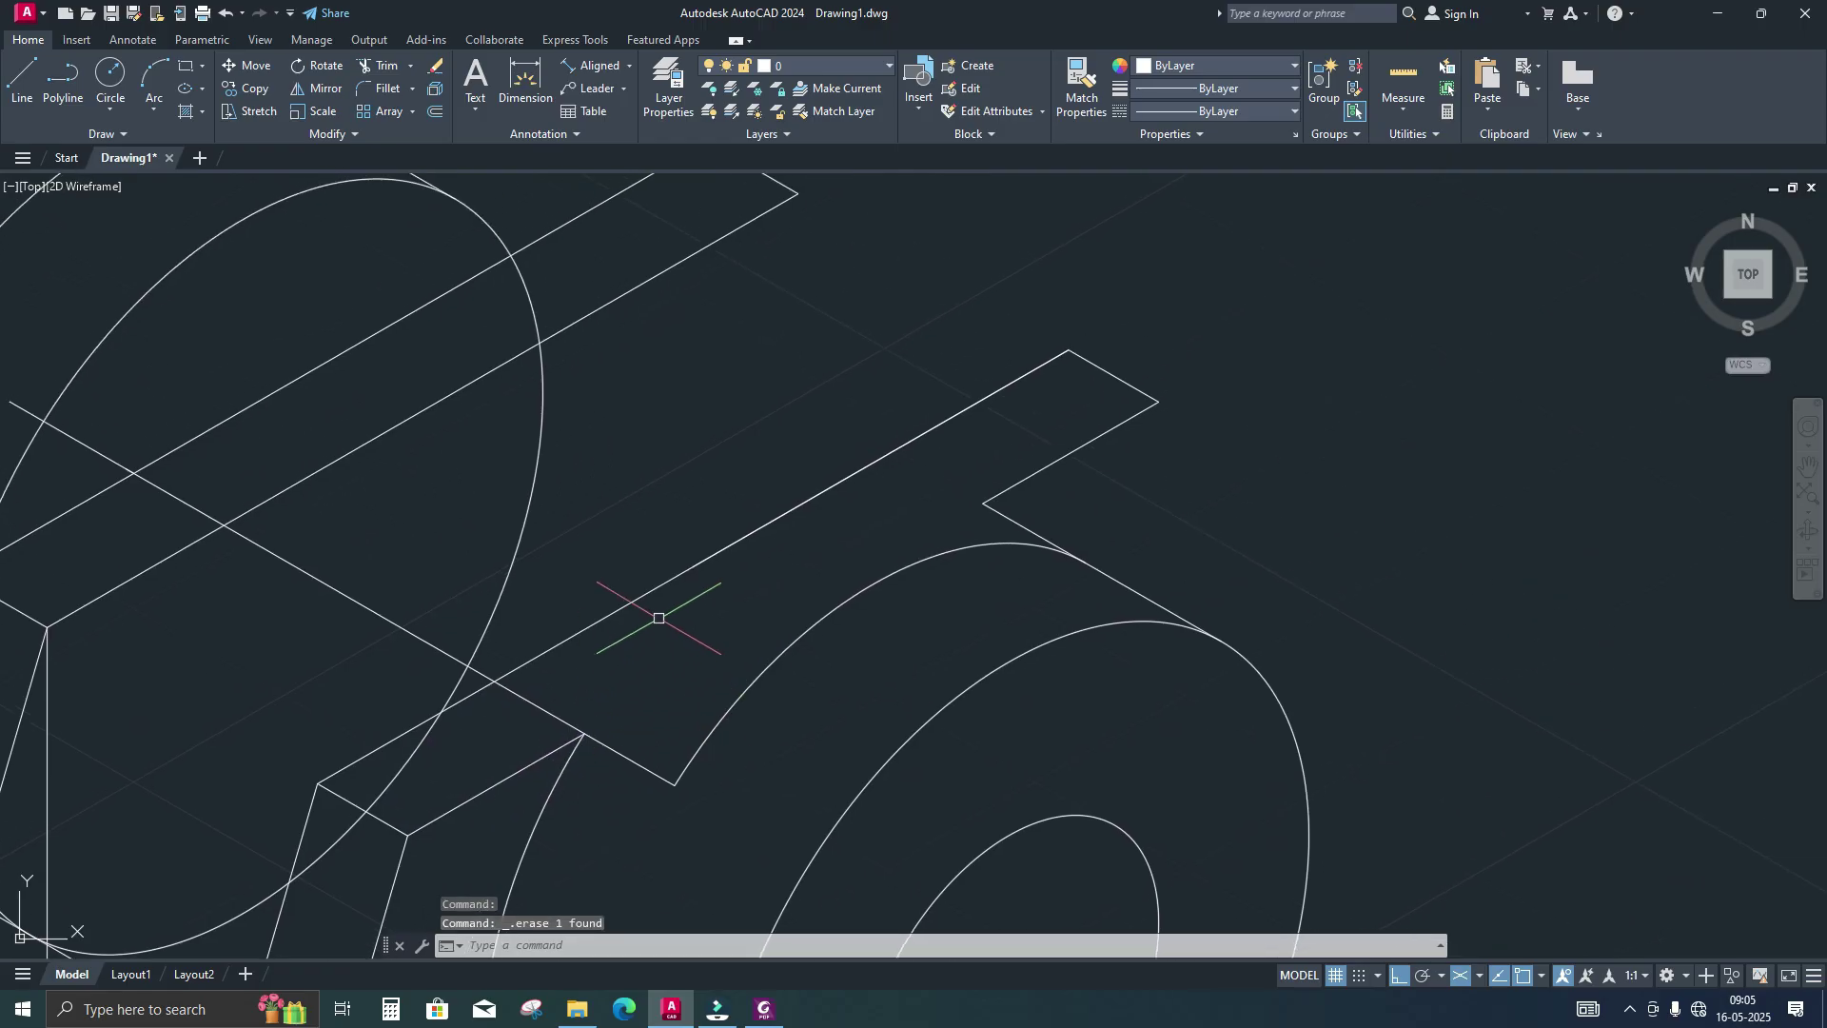
pyautogui.click(583, 68)
pyautogui.click(983, 504)
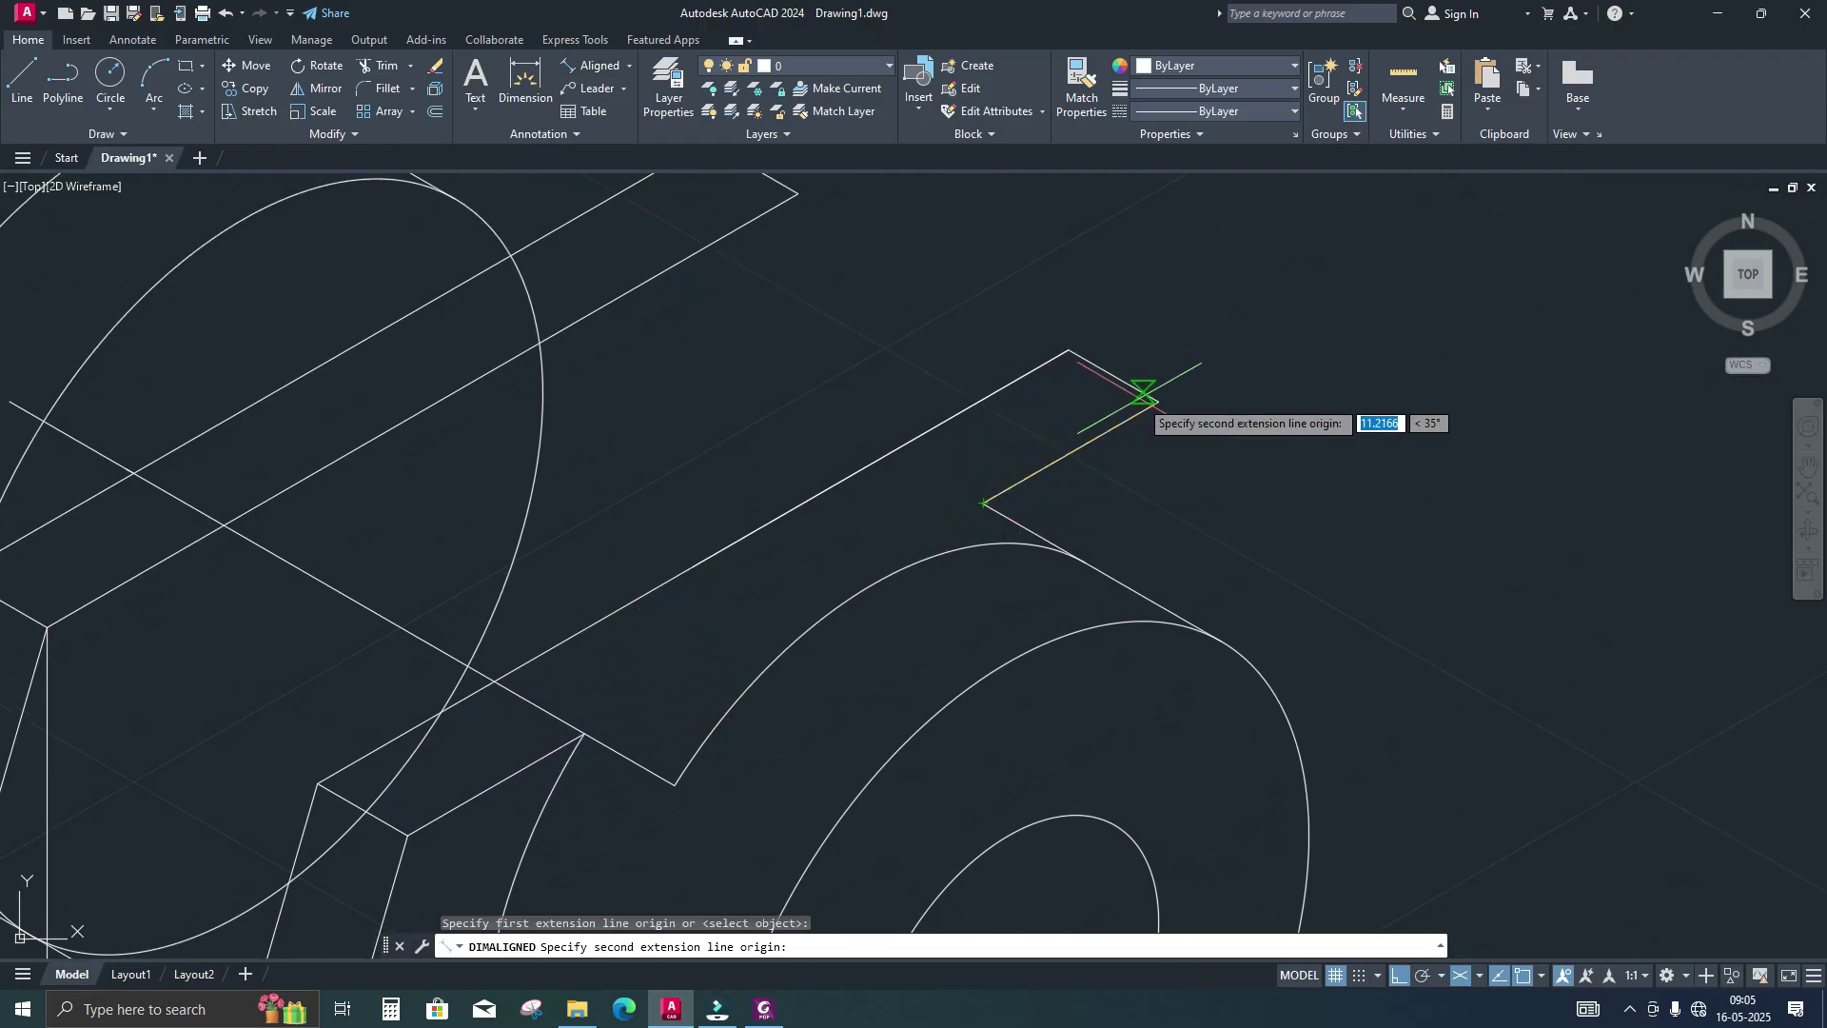
pyautogui.click(1158, 401)
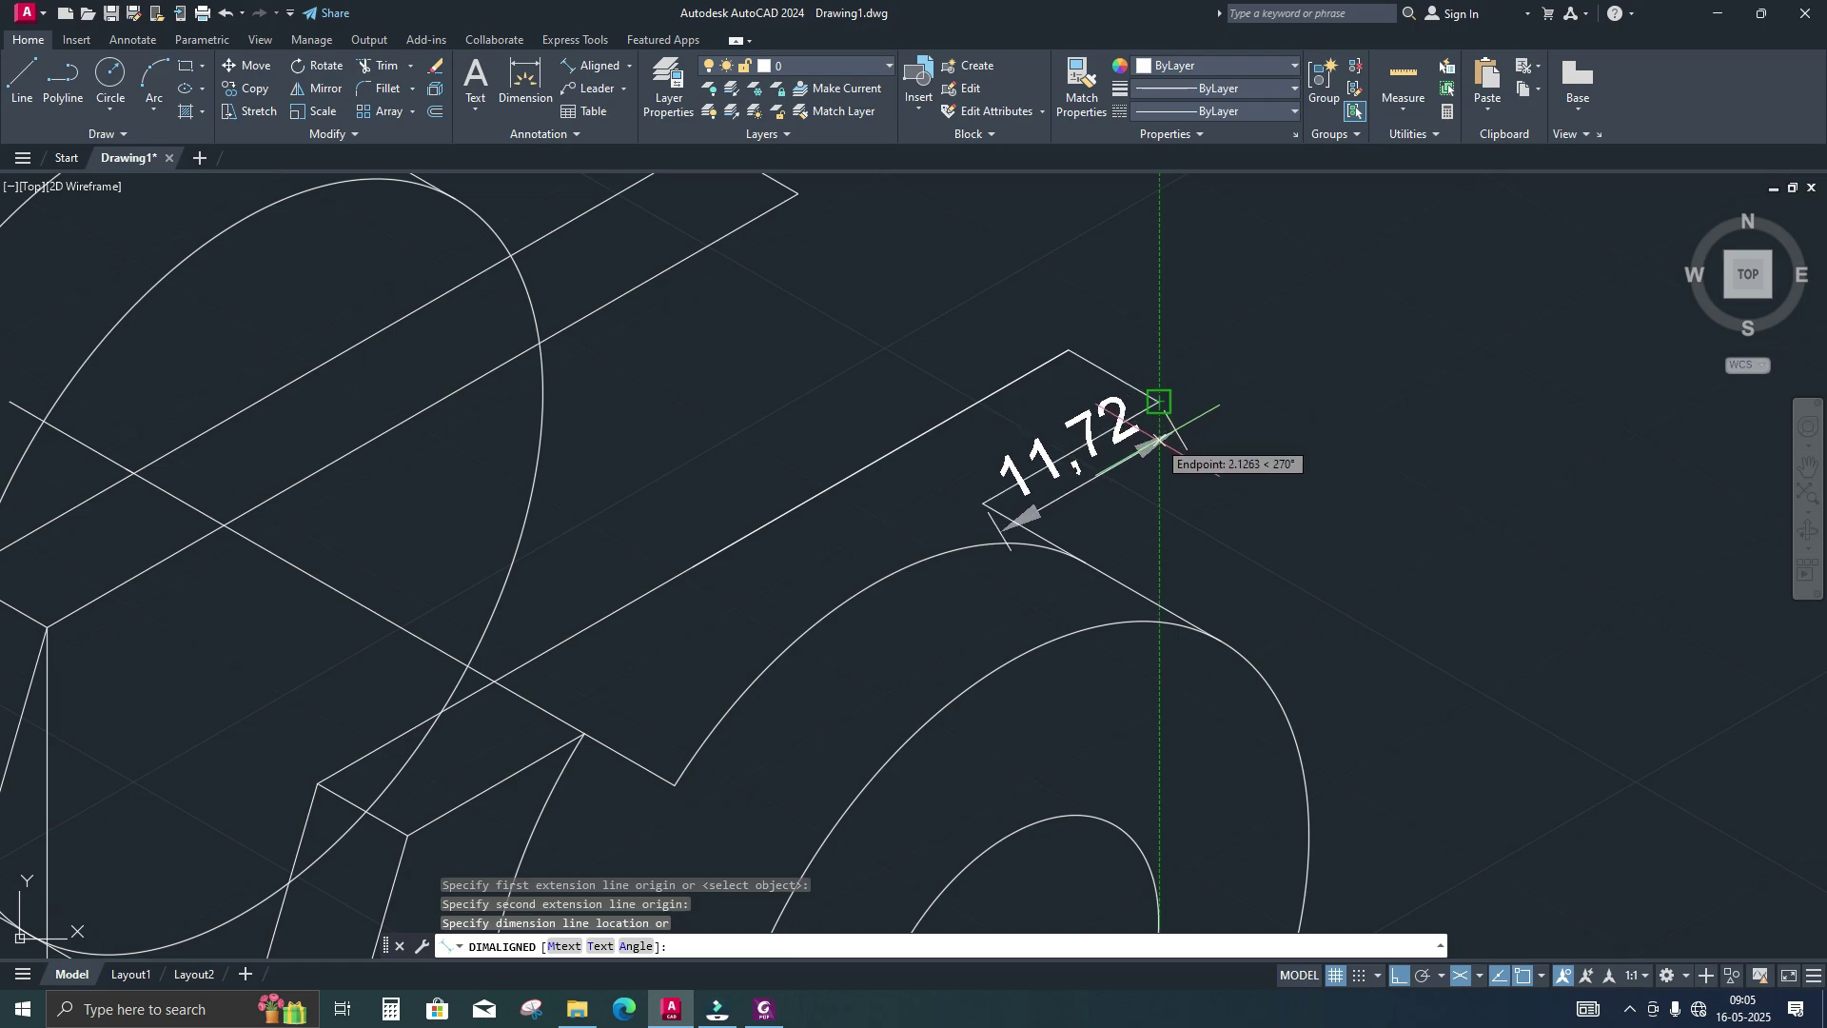
pyautogui.press('Escape')
# Trim away the short line joining the front strip's upper inner corner to the front cylinder
pyautogui.scroll(-5, 1085, 476)
pyautogui.scroll(5, 956, 487)
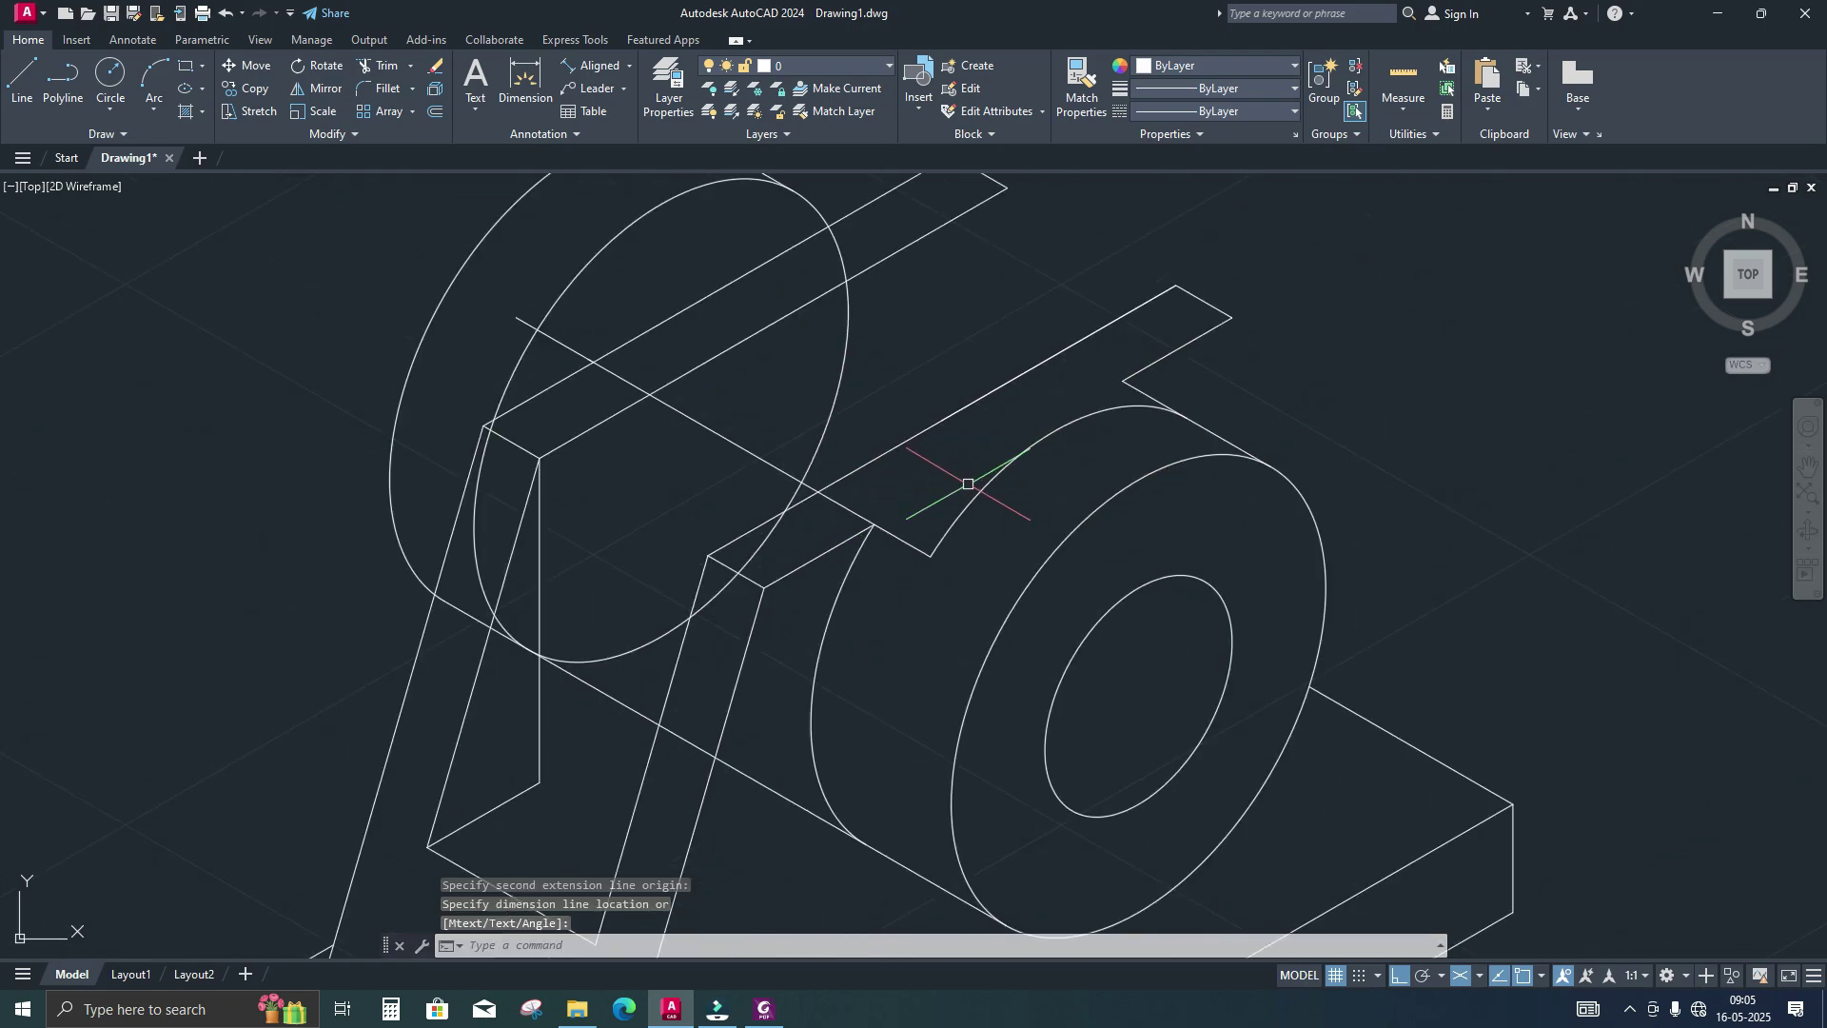
pyautogui.moveTo(967, 484); pyautogui.dragTo(947, 542, button='middle')
pyautogui.moveTo(853, 609); pyautogui.dragTo(893, 570, button='middle')
pyautogui.moveTo(982, 467); pyautogui.dragTo(961, 501, button='middle')
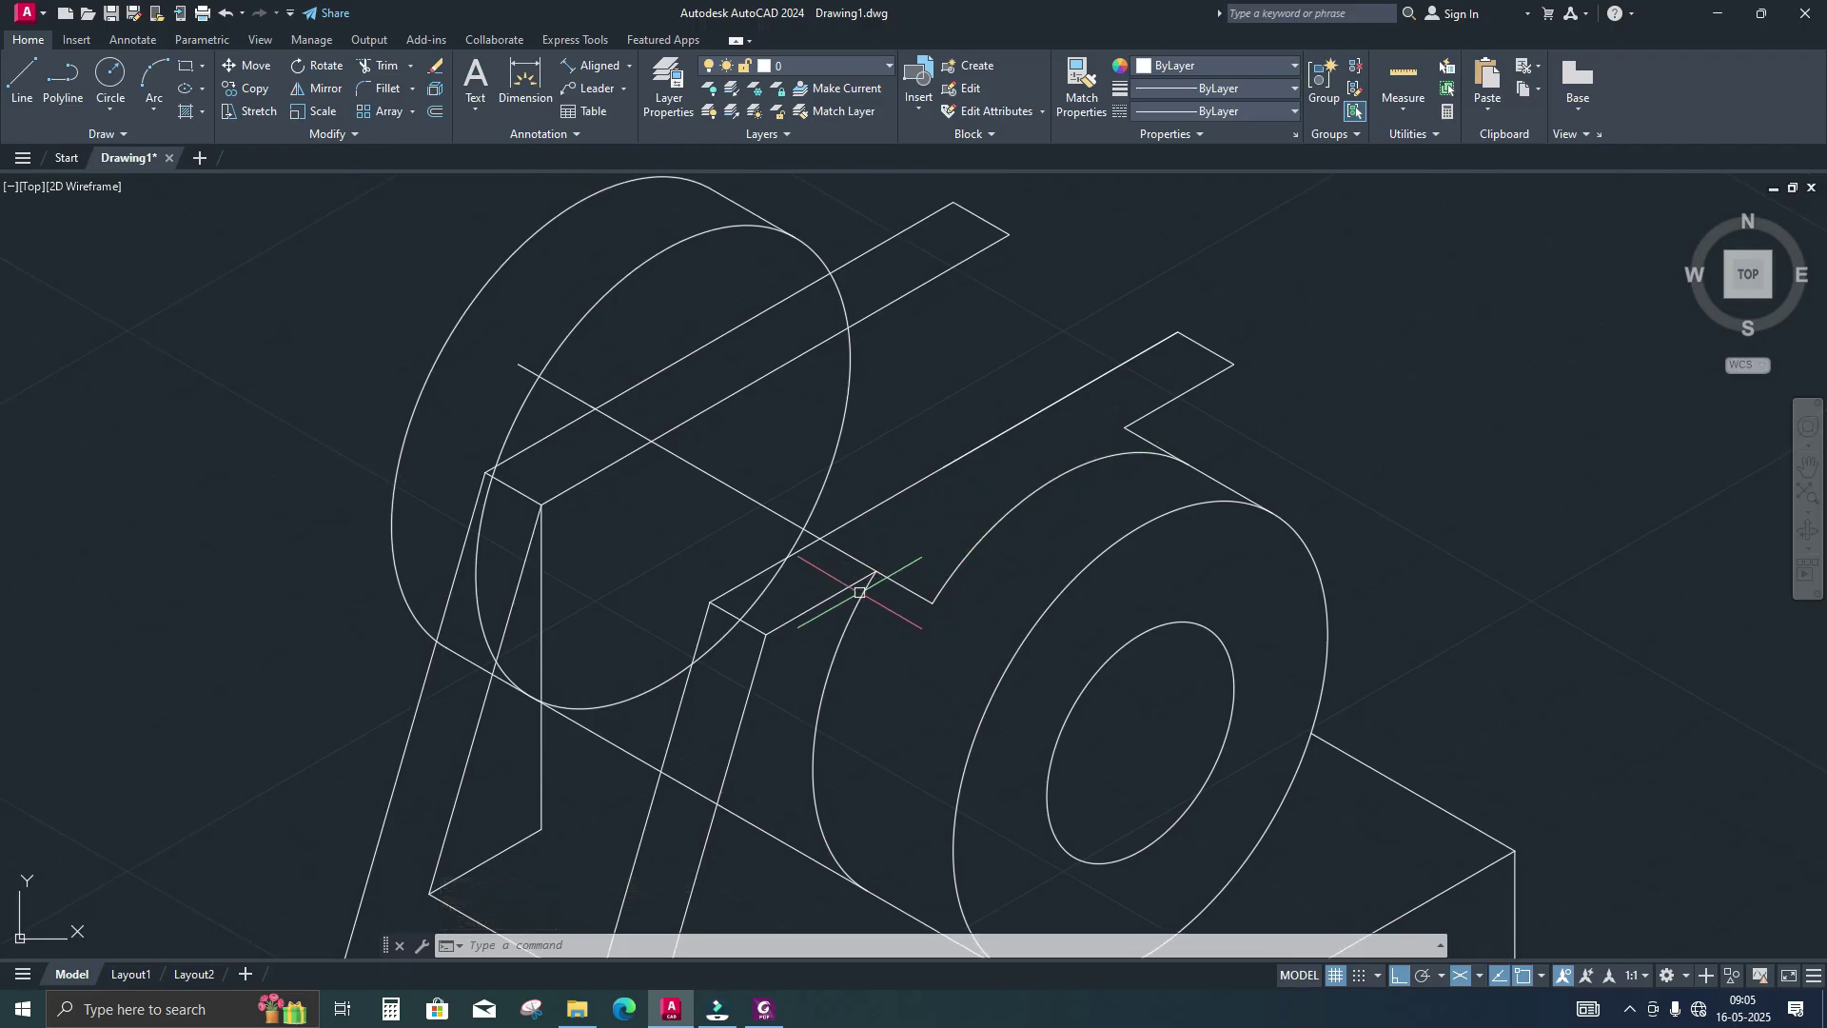
pyautogui.moveTo(1052, 476); pyautogui.dragTo(1041, 493, button='middle')
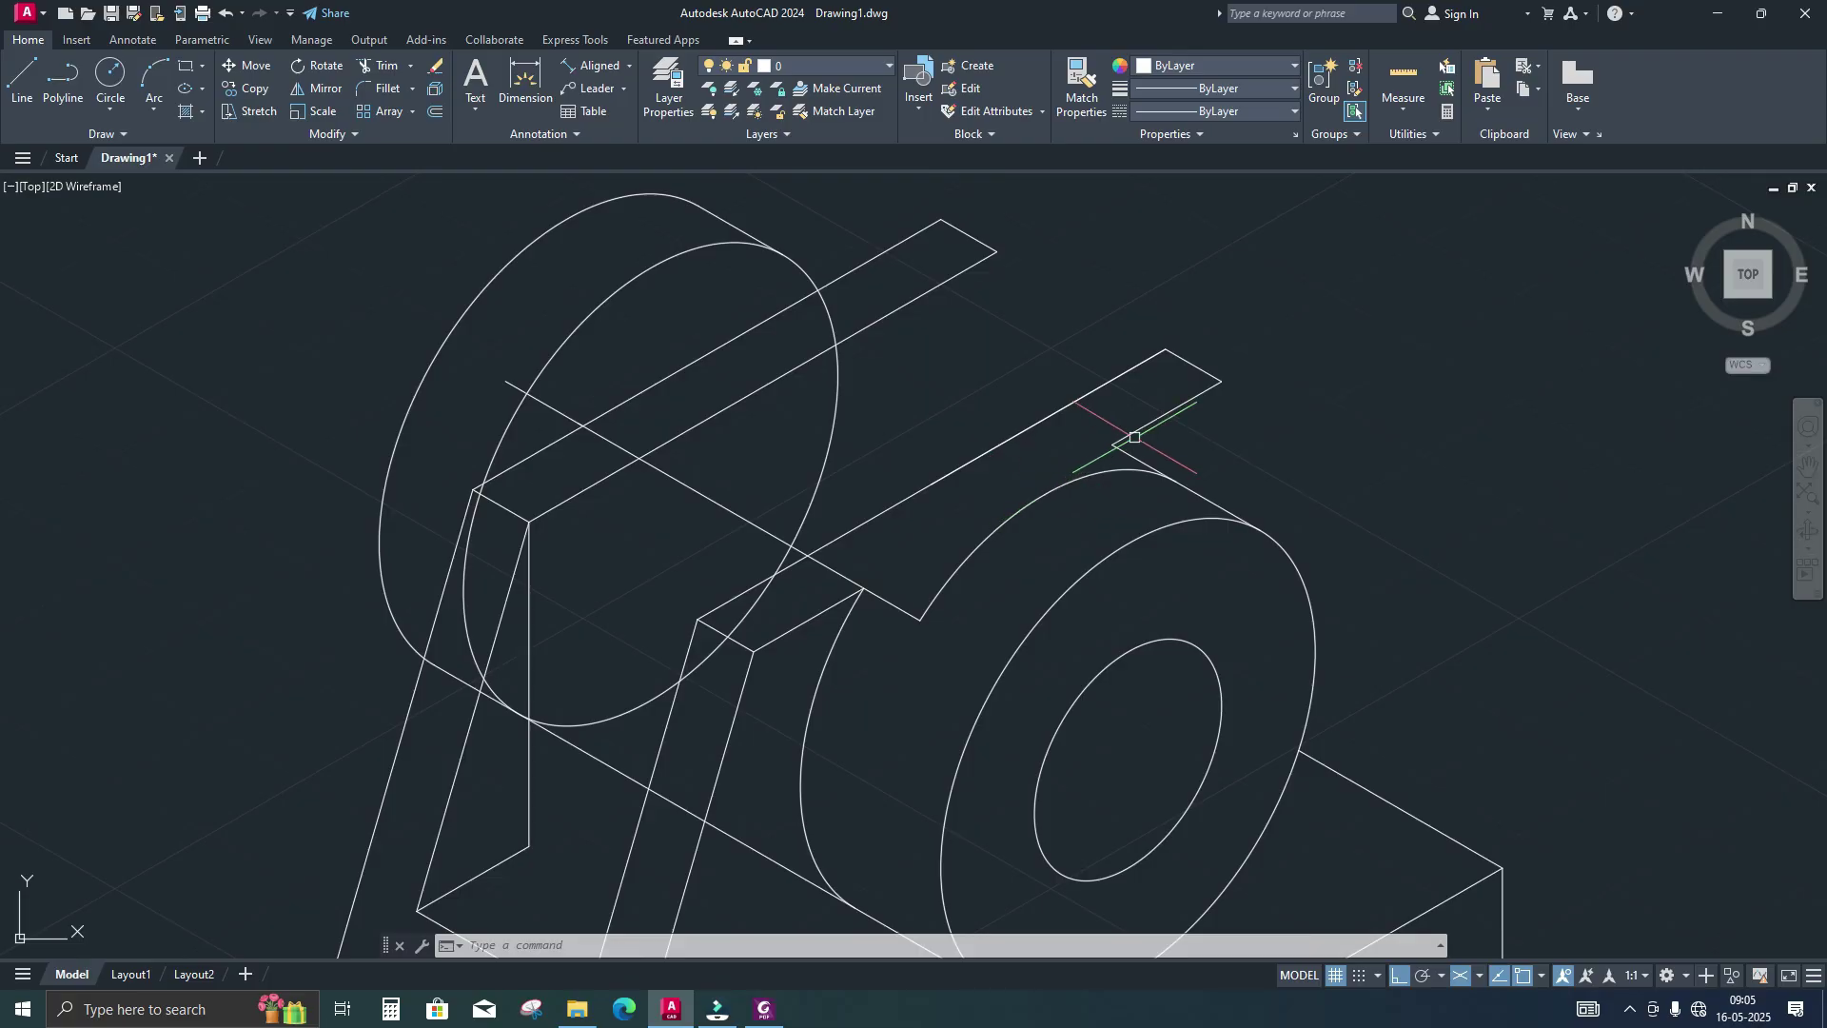
pyautogui.write('tr')
pyautogui.press('Return')
pyautogui.moveTo(963, 527); pyautogui.dragTo(996, 495, button='middle')
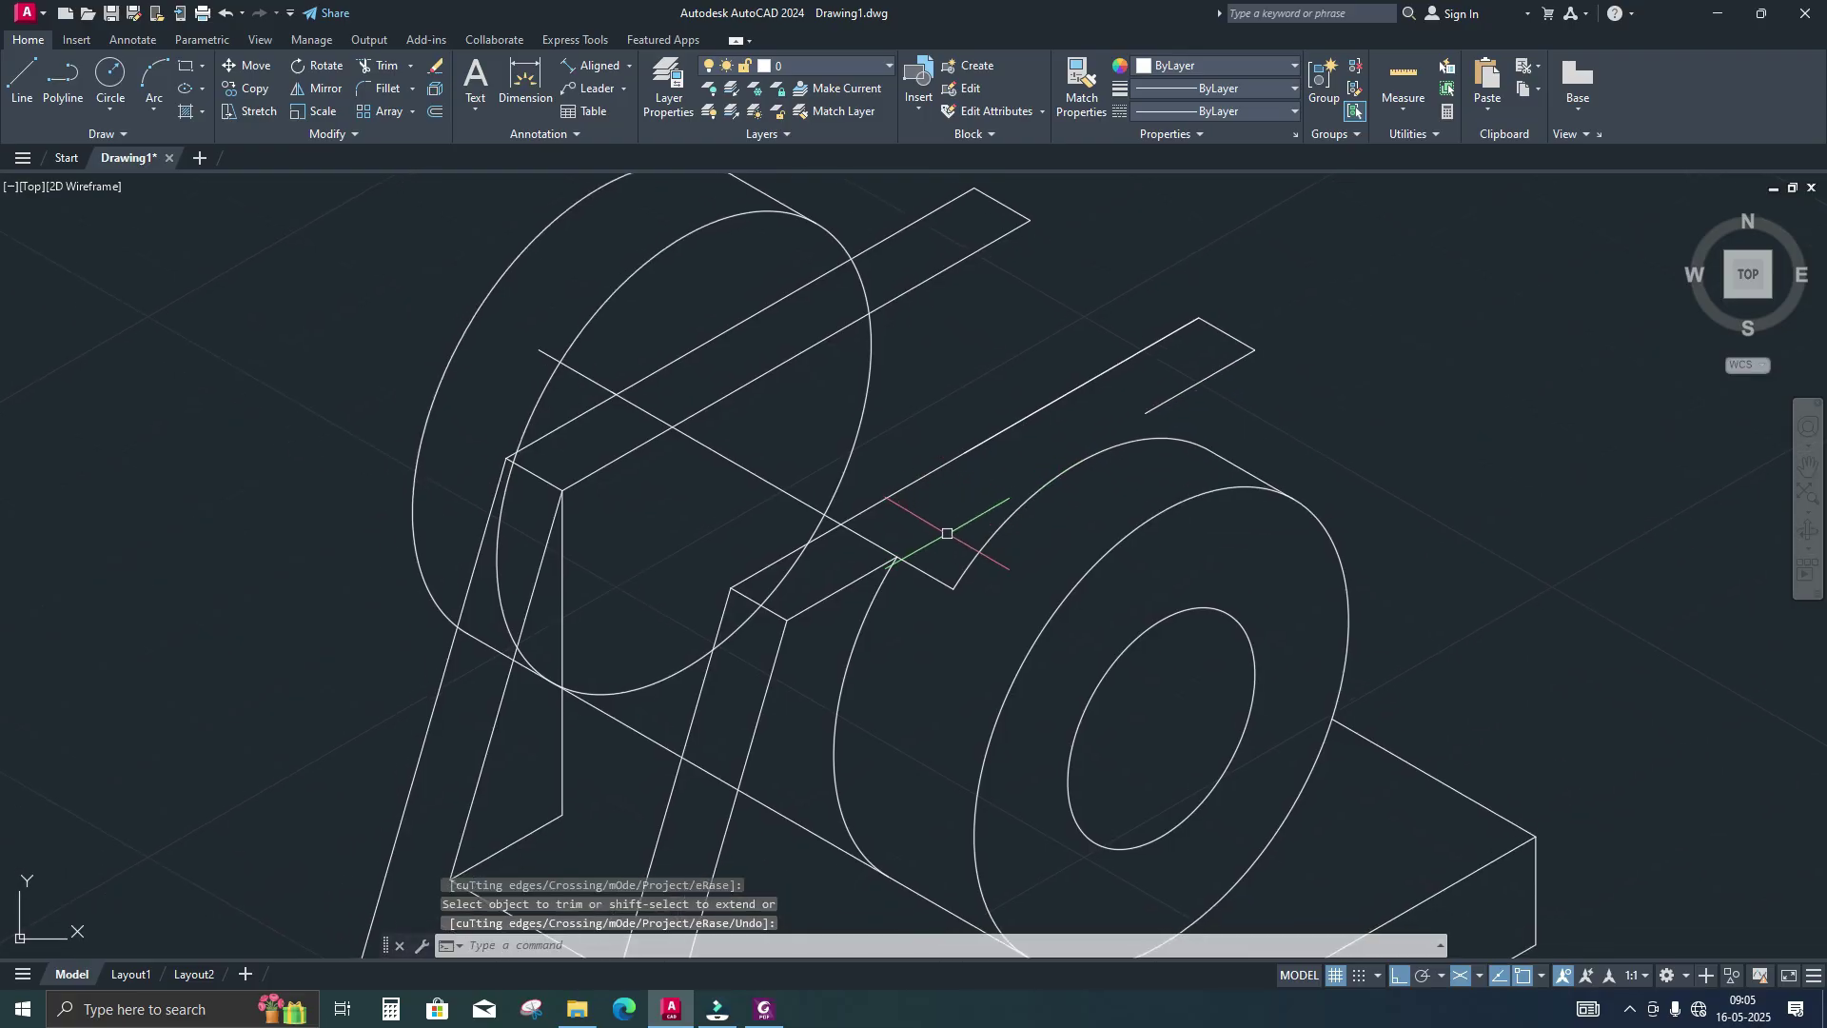
# Extend the front strip's lower short edge across the gap to its upper end, and extend the front cylinder's rear arc up to that edge
pyautogui.write('ec')
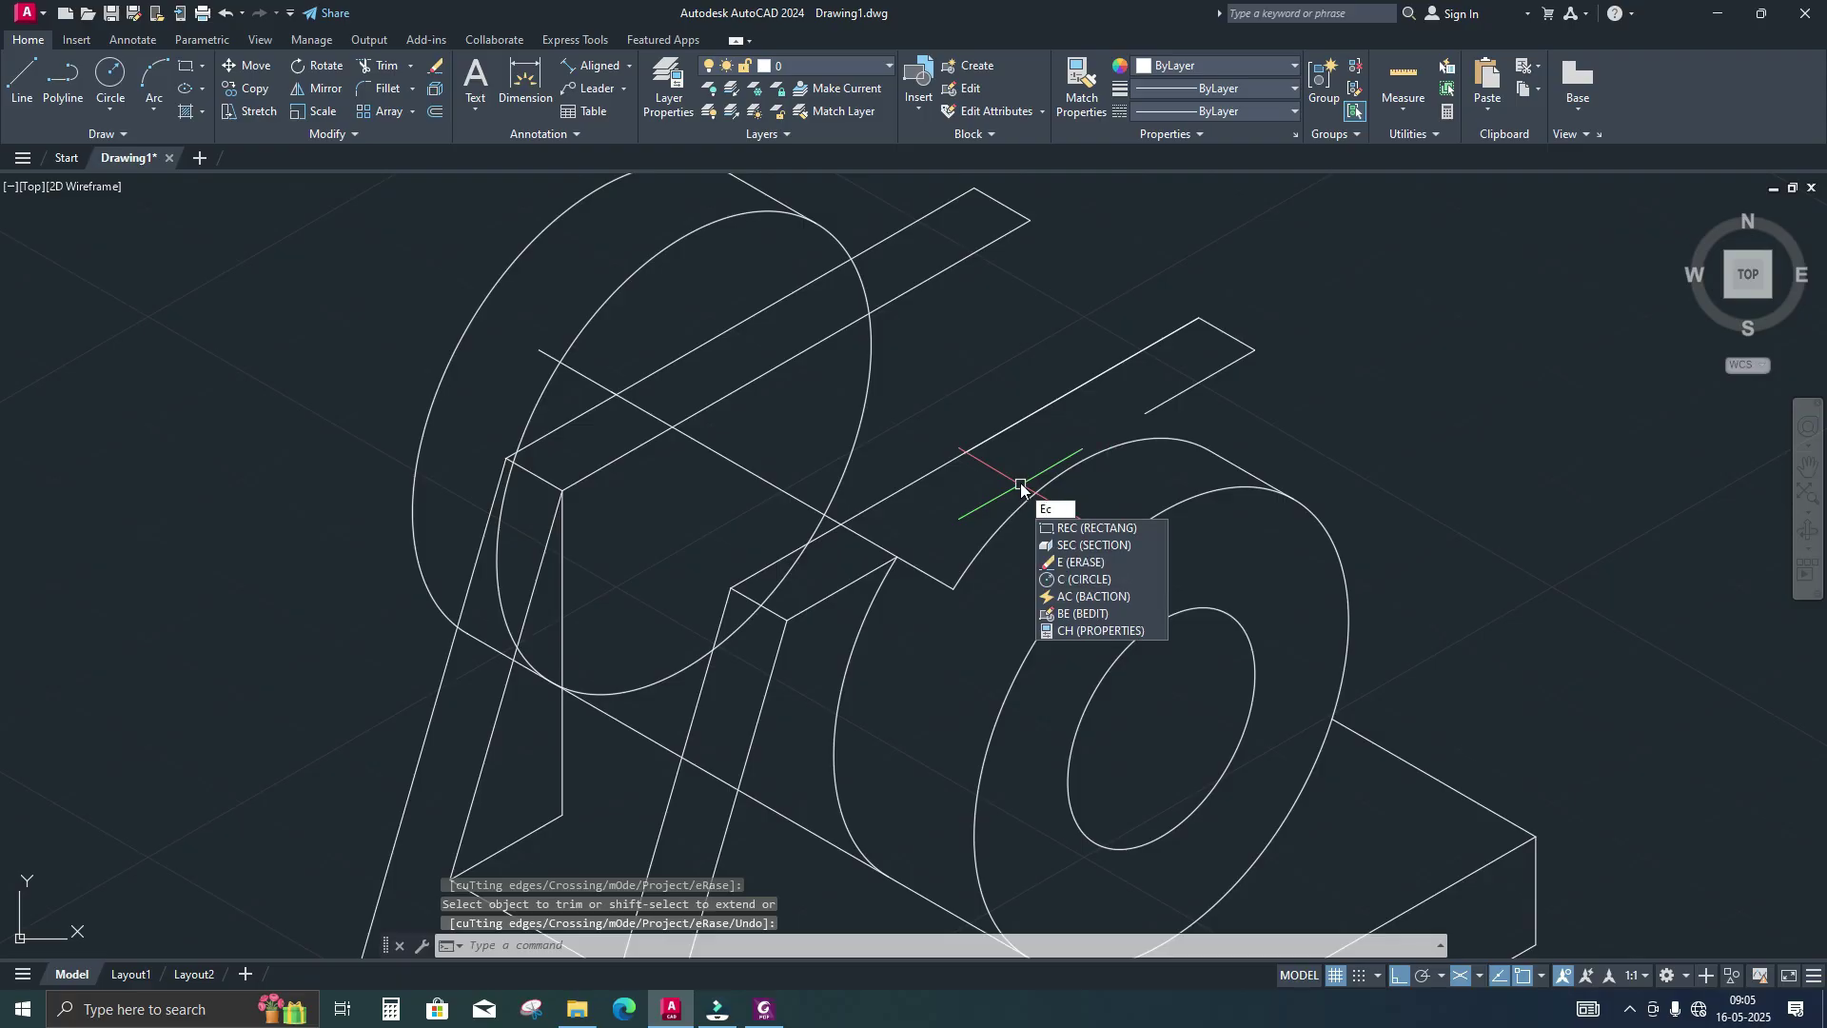
pyautogui.press('Return')
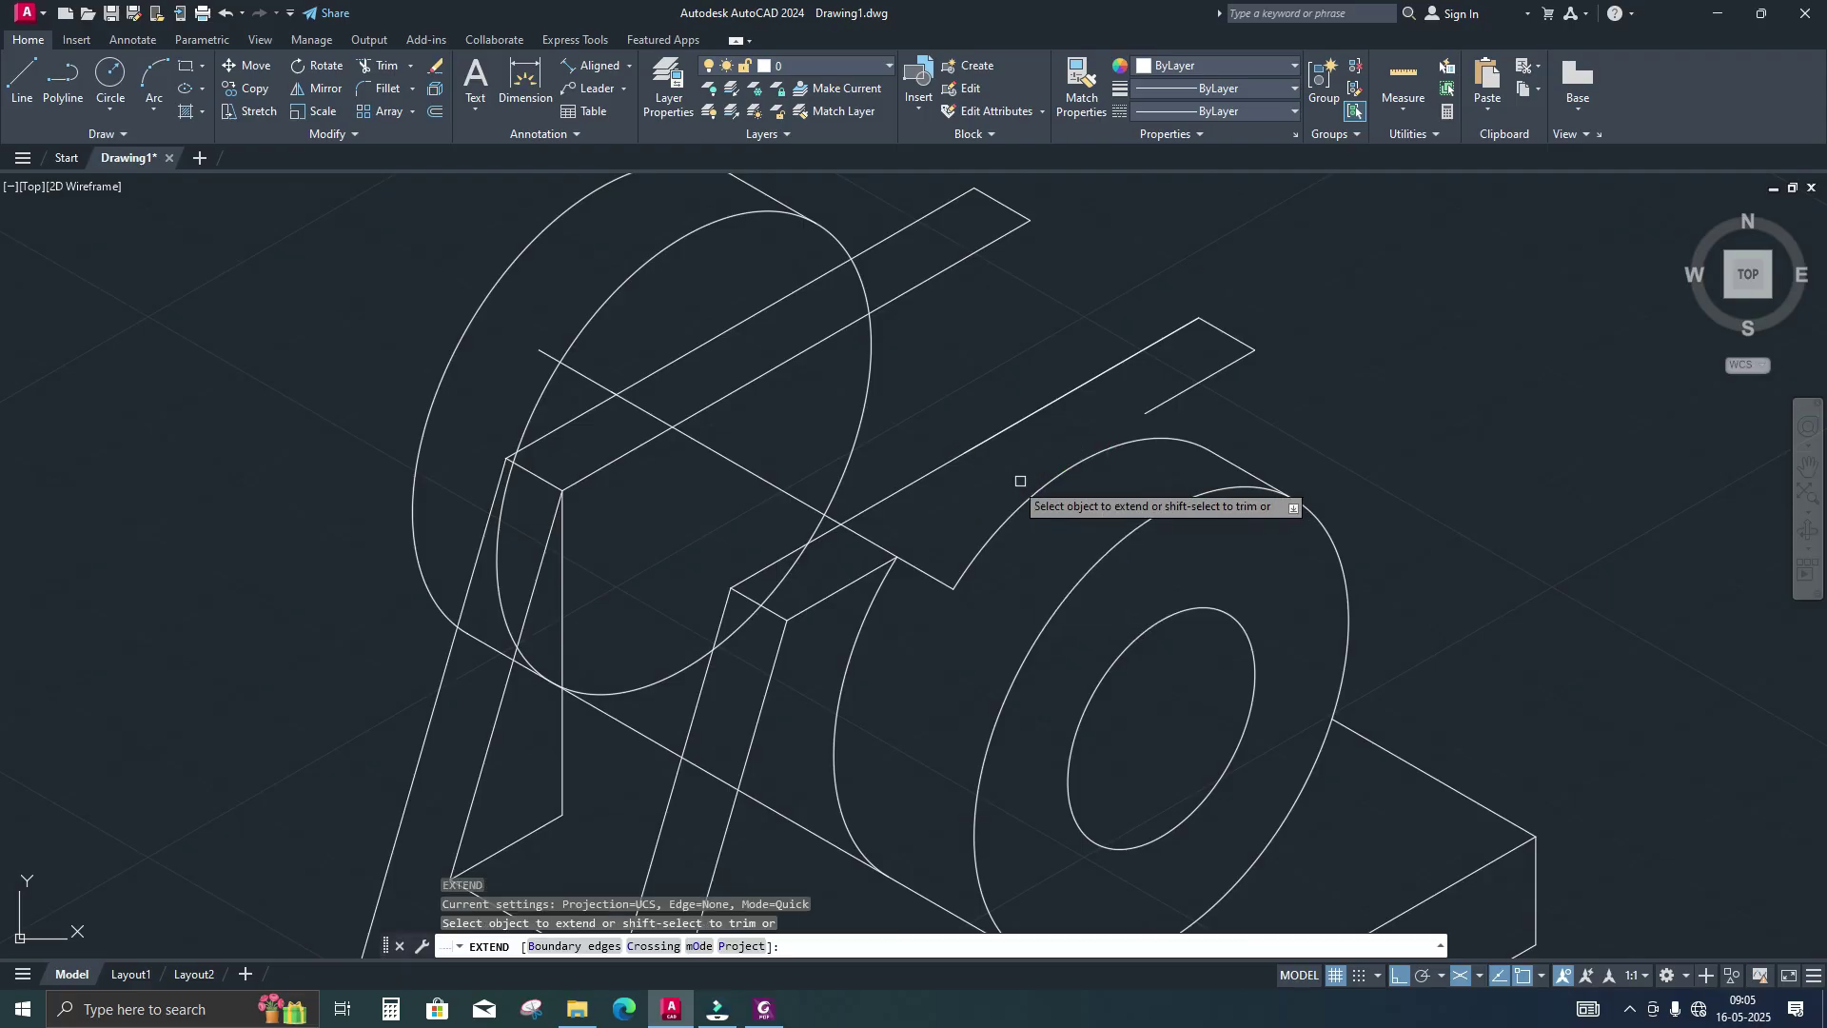
pyautogui.click(879, 564)
pyautogui.click(918, 573)
pyautogui.moveTo(922, 617); pyautogui.dragTo(891, 594, button='middle')
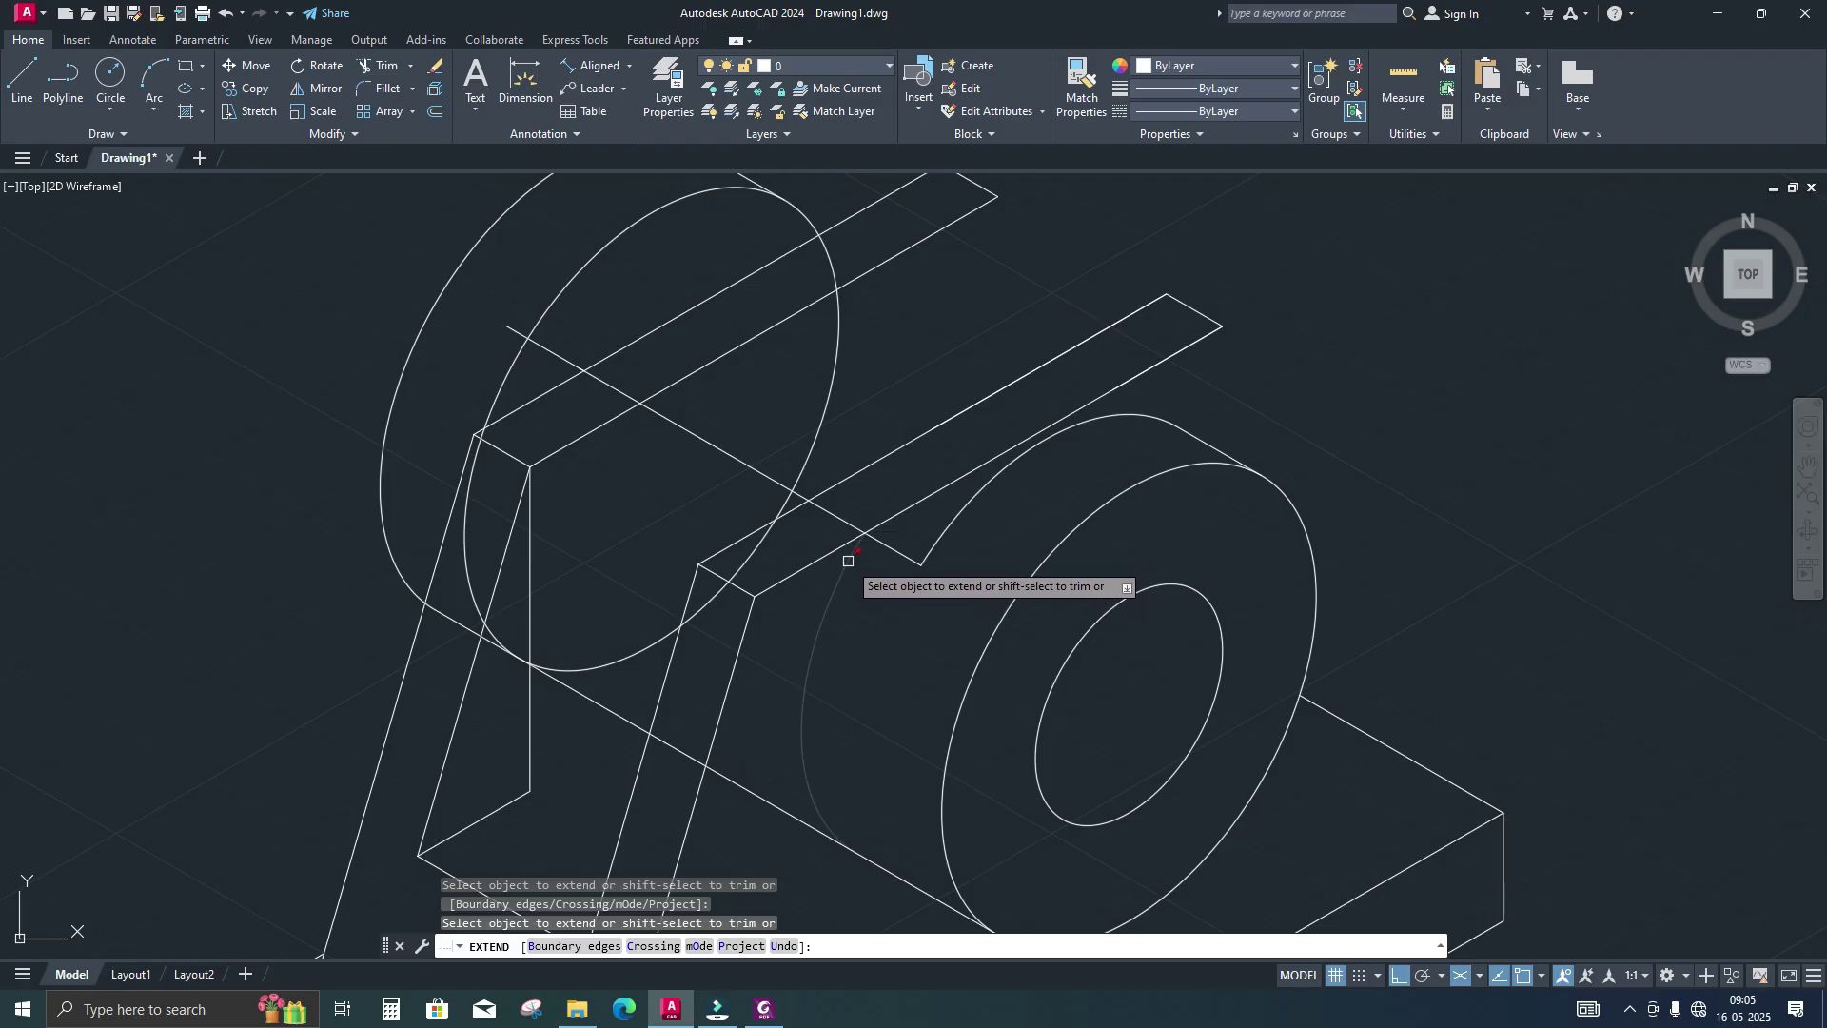
pyautogui.click(844, 579)
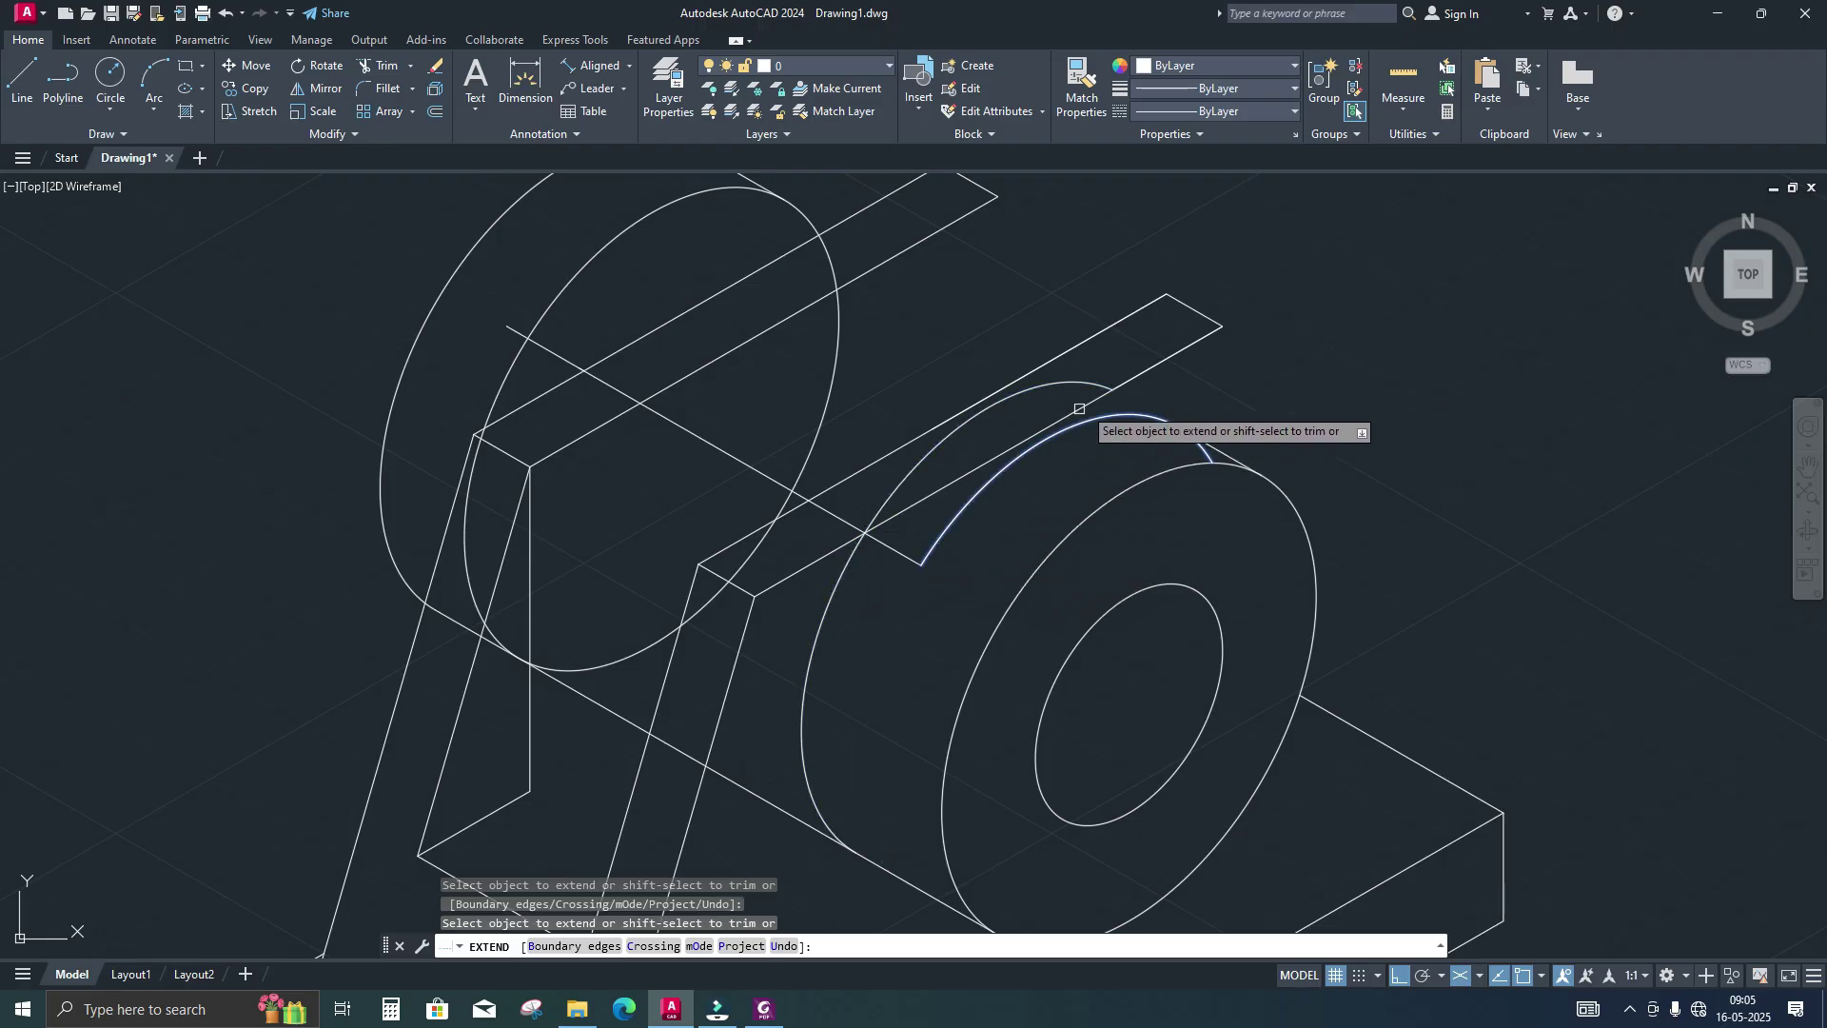
pyautogui.press('Escape')
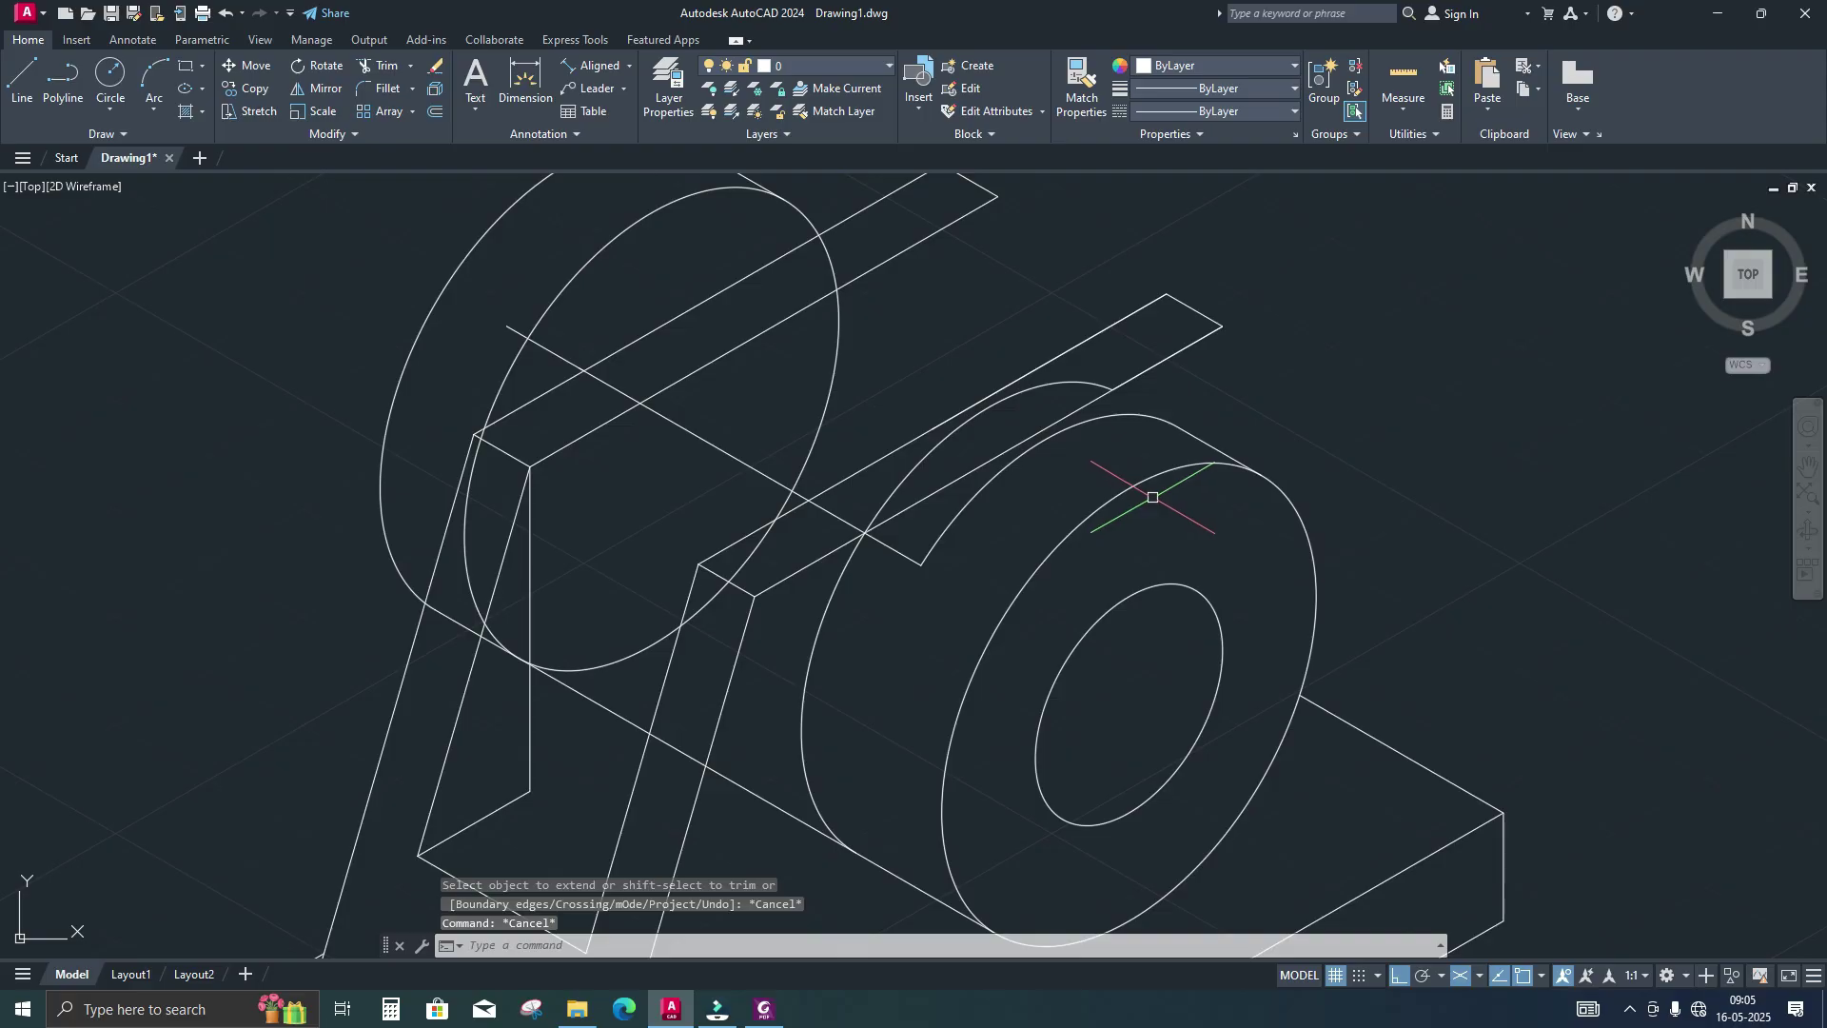
# Trim the extended strip edge and cylinder arc back out of the gap between the strip's two ends
pyautogui.write('tr')
pyautogui.press('space')
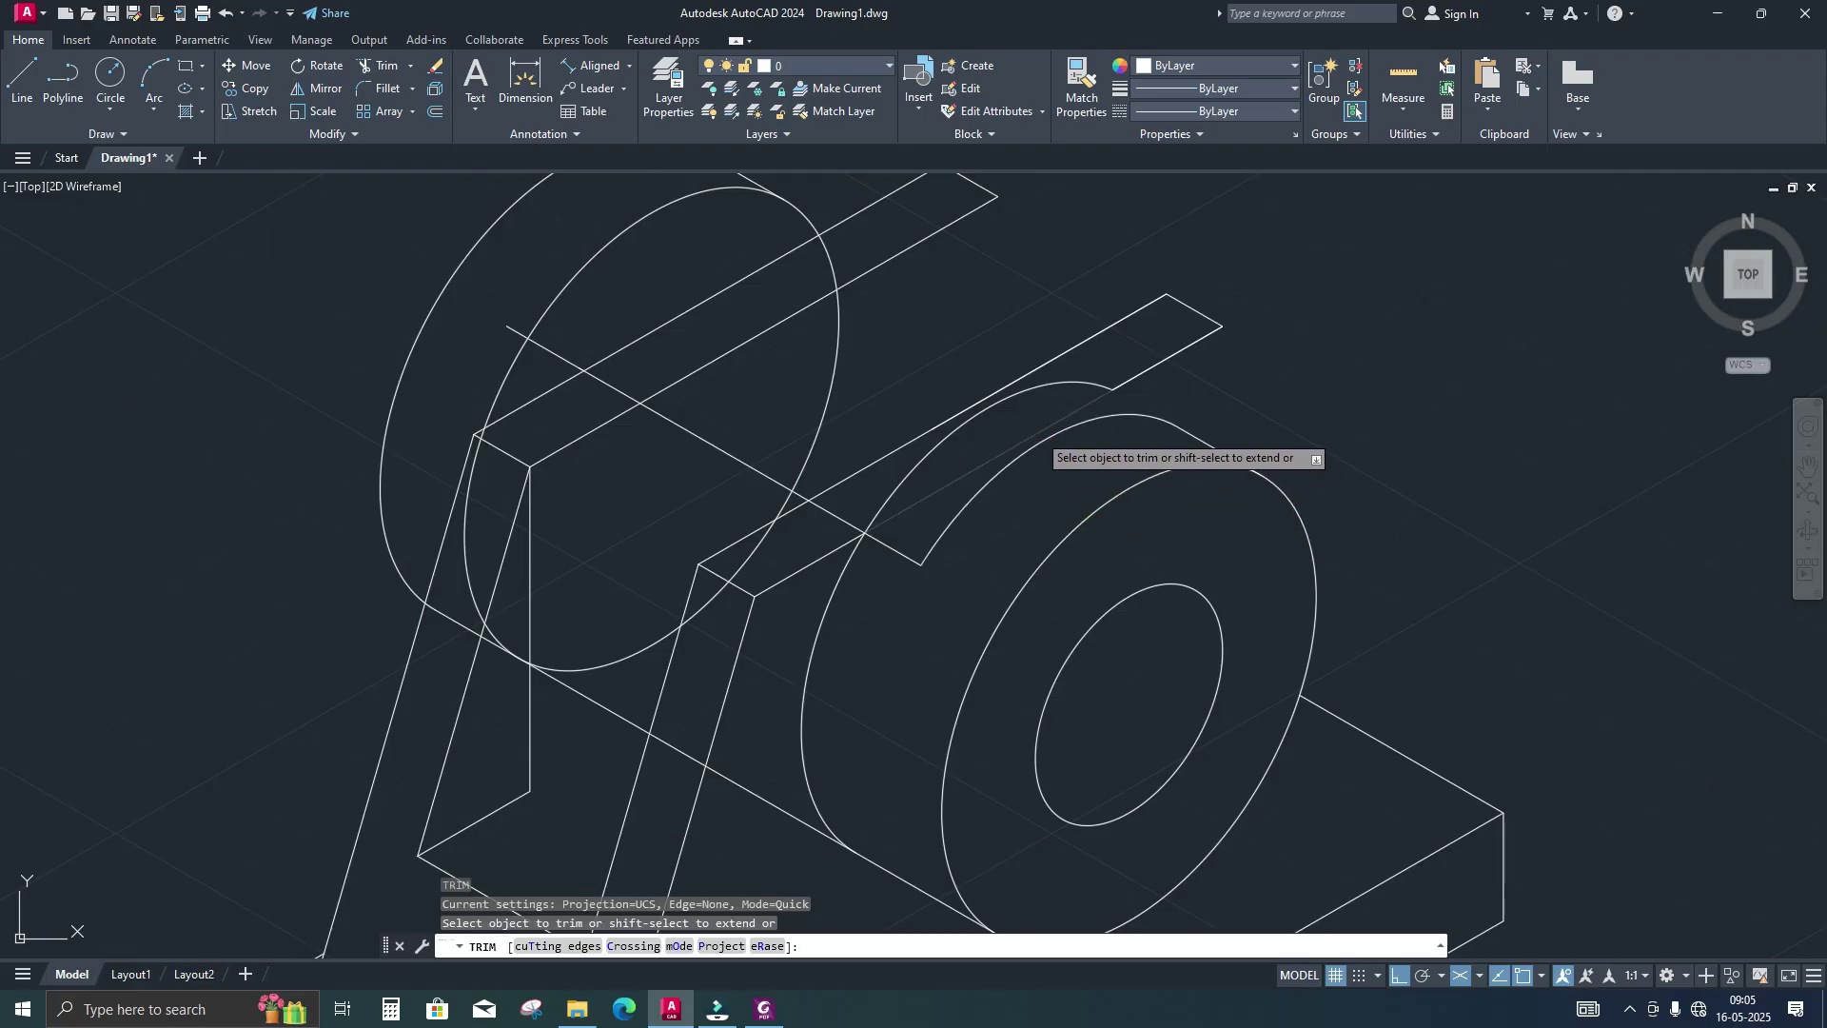
pyautogui.moveTo(1035, 415); pyautogui.dragTo(1039, 565, button='middle')
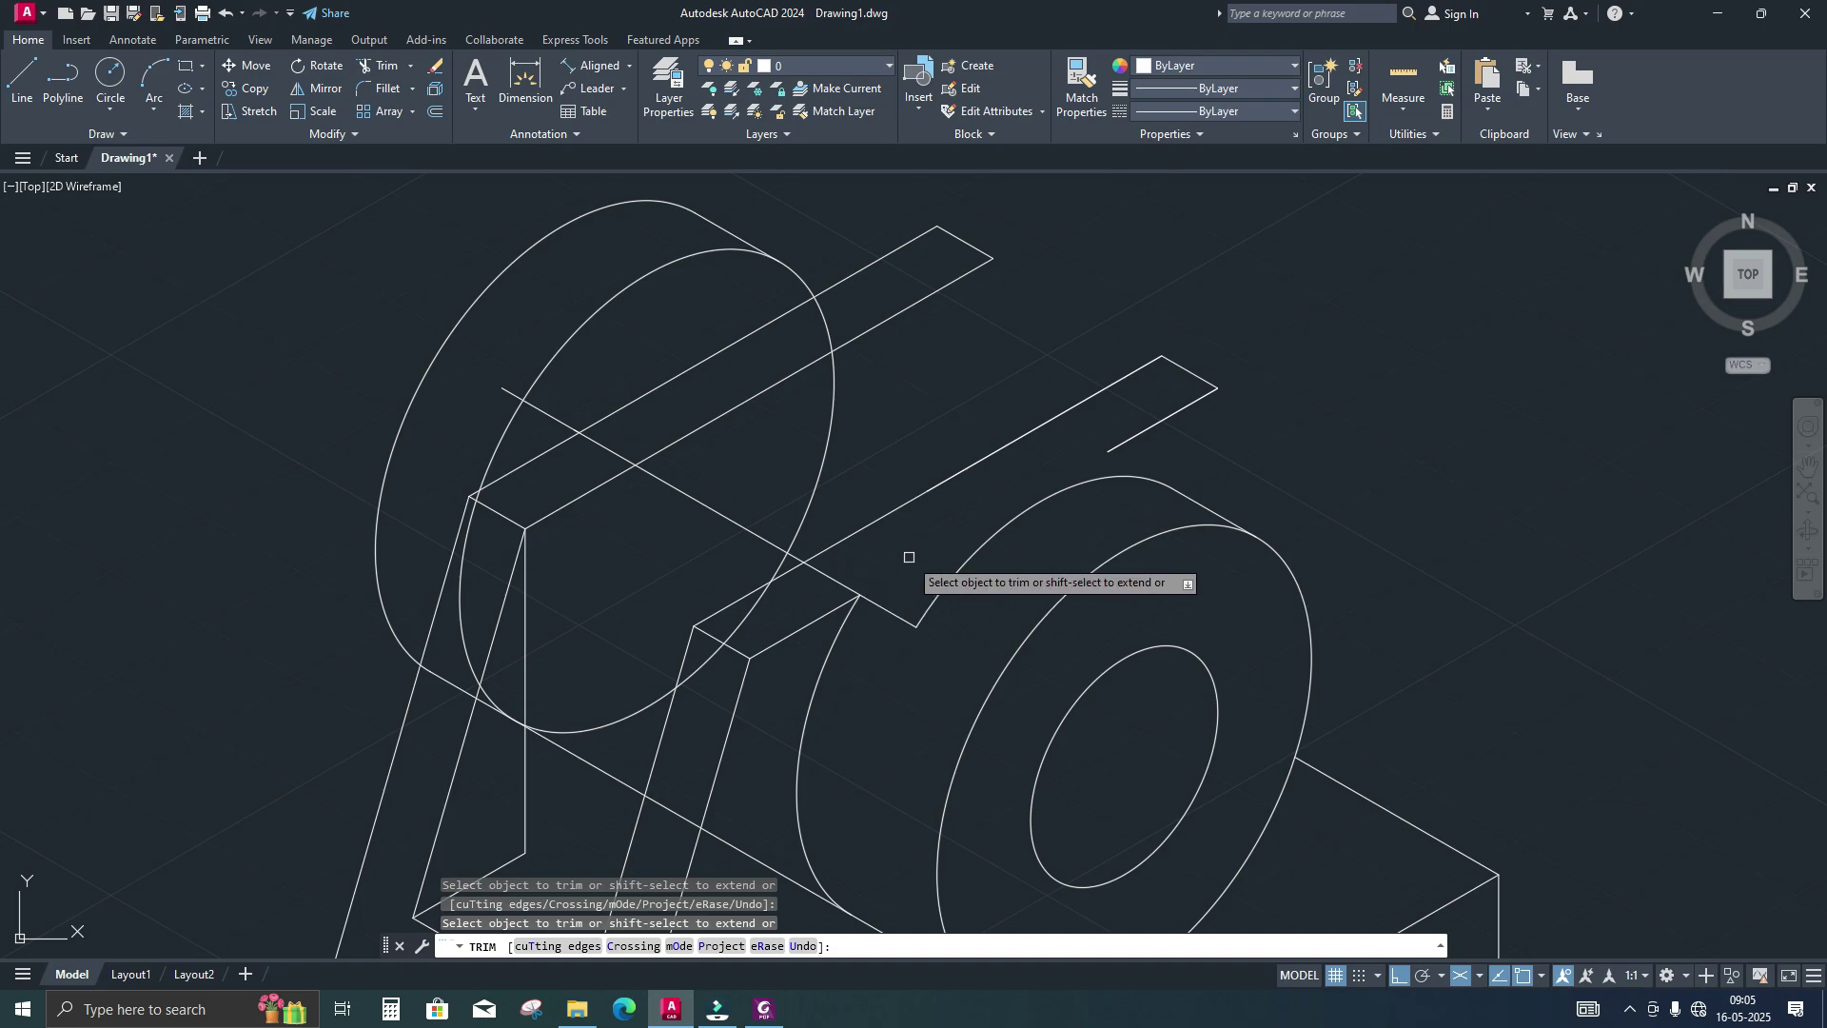
# Draw a line from the front strip's upper inner corner along the isometric axis to just past the rear strip's near edge
pyautogui.press('Escape')
pyautogui.write('l')
pyautogui.press('space')
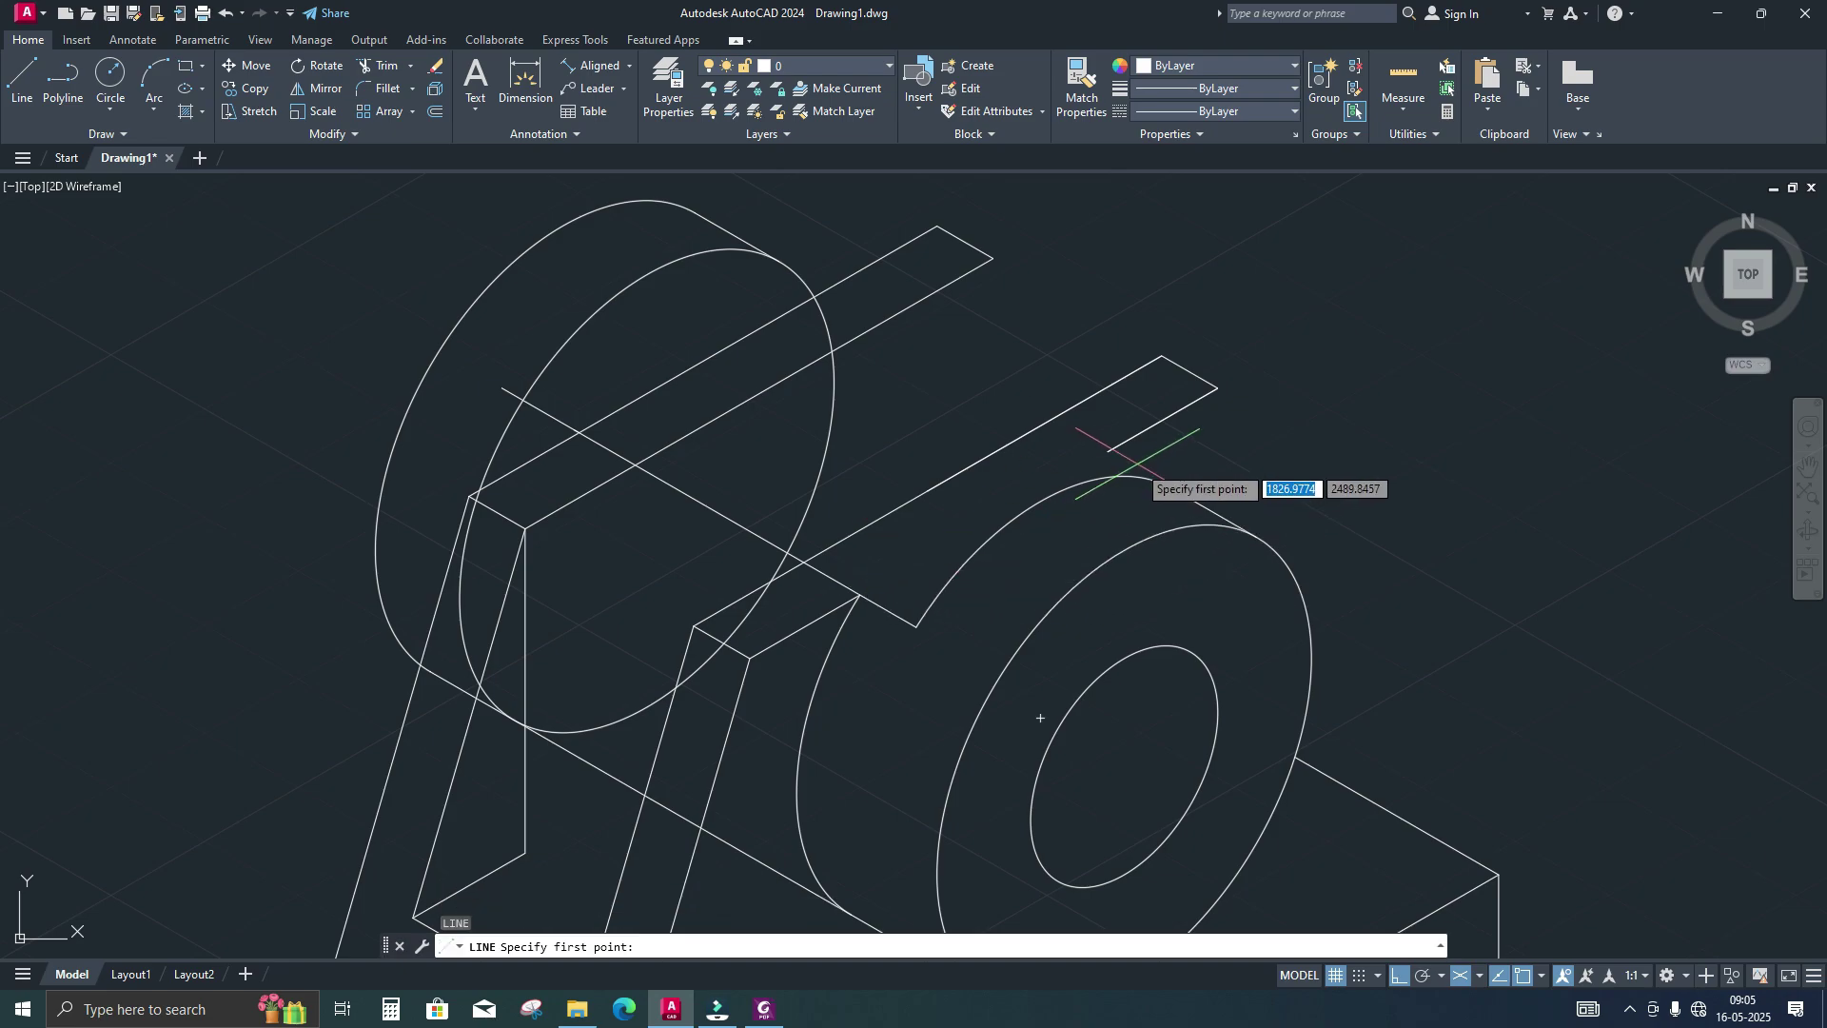
pyautogui.click(1109, 450)
pyautogui.click(861, 306)
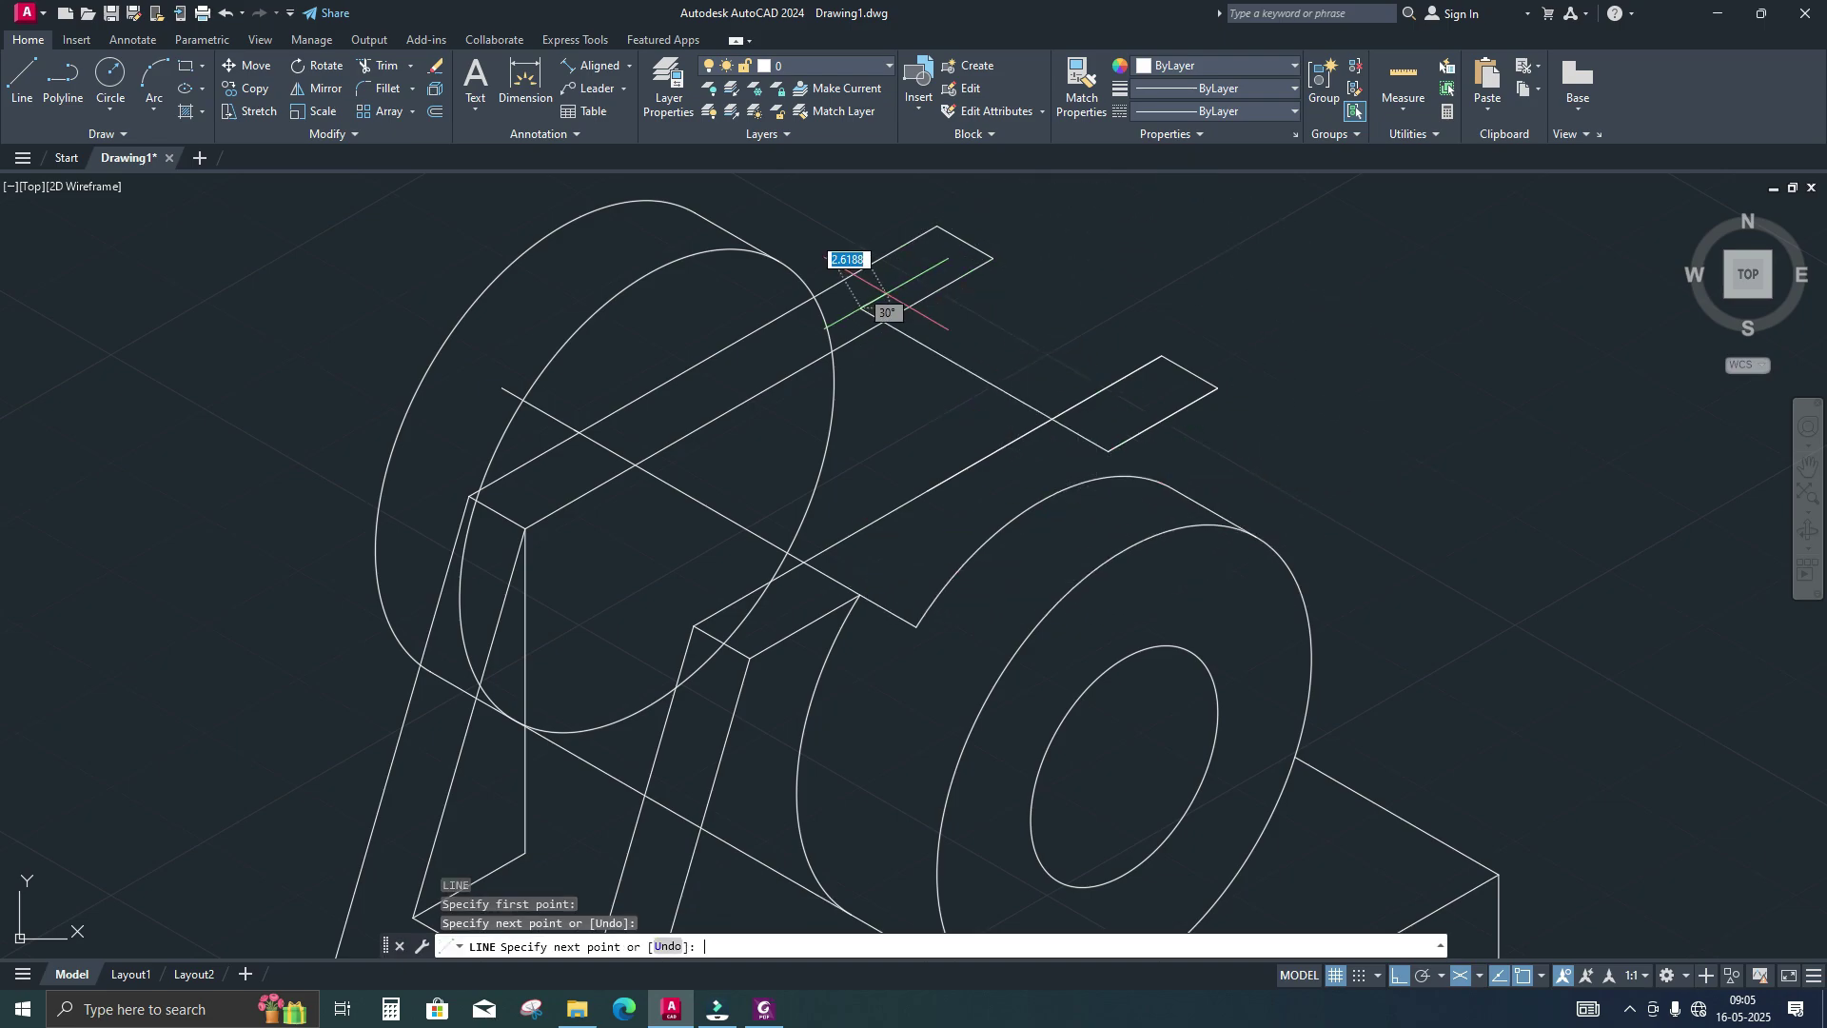
pyautogui.press('space')
# Trim the rear strip's near edge between the two cross lines, along with the cross lines' overshooting ends
pyautogui.moveTo(925, 386); pyautogui.dragTo(950, 385, button='middle')
pyautogui.moveTo(925, 444); pyautogui.dragTo(967, 428, button='middle')
pyautogui.press('Return')
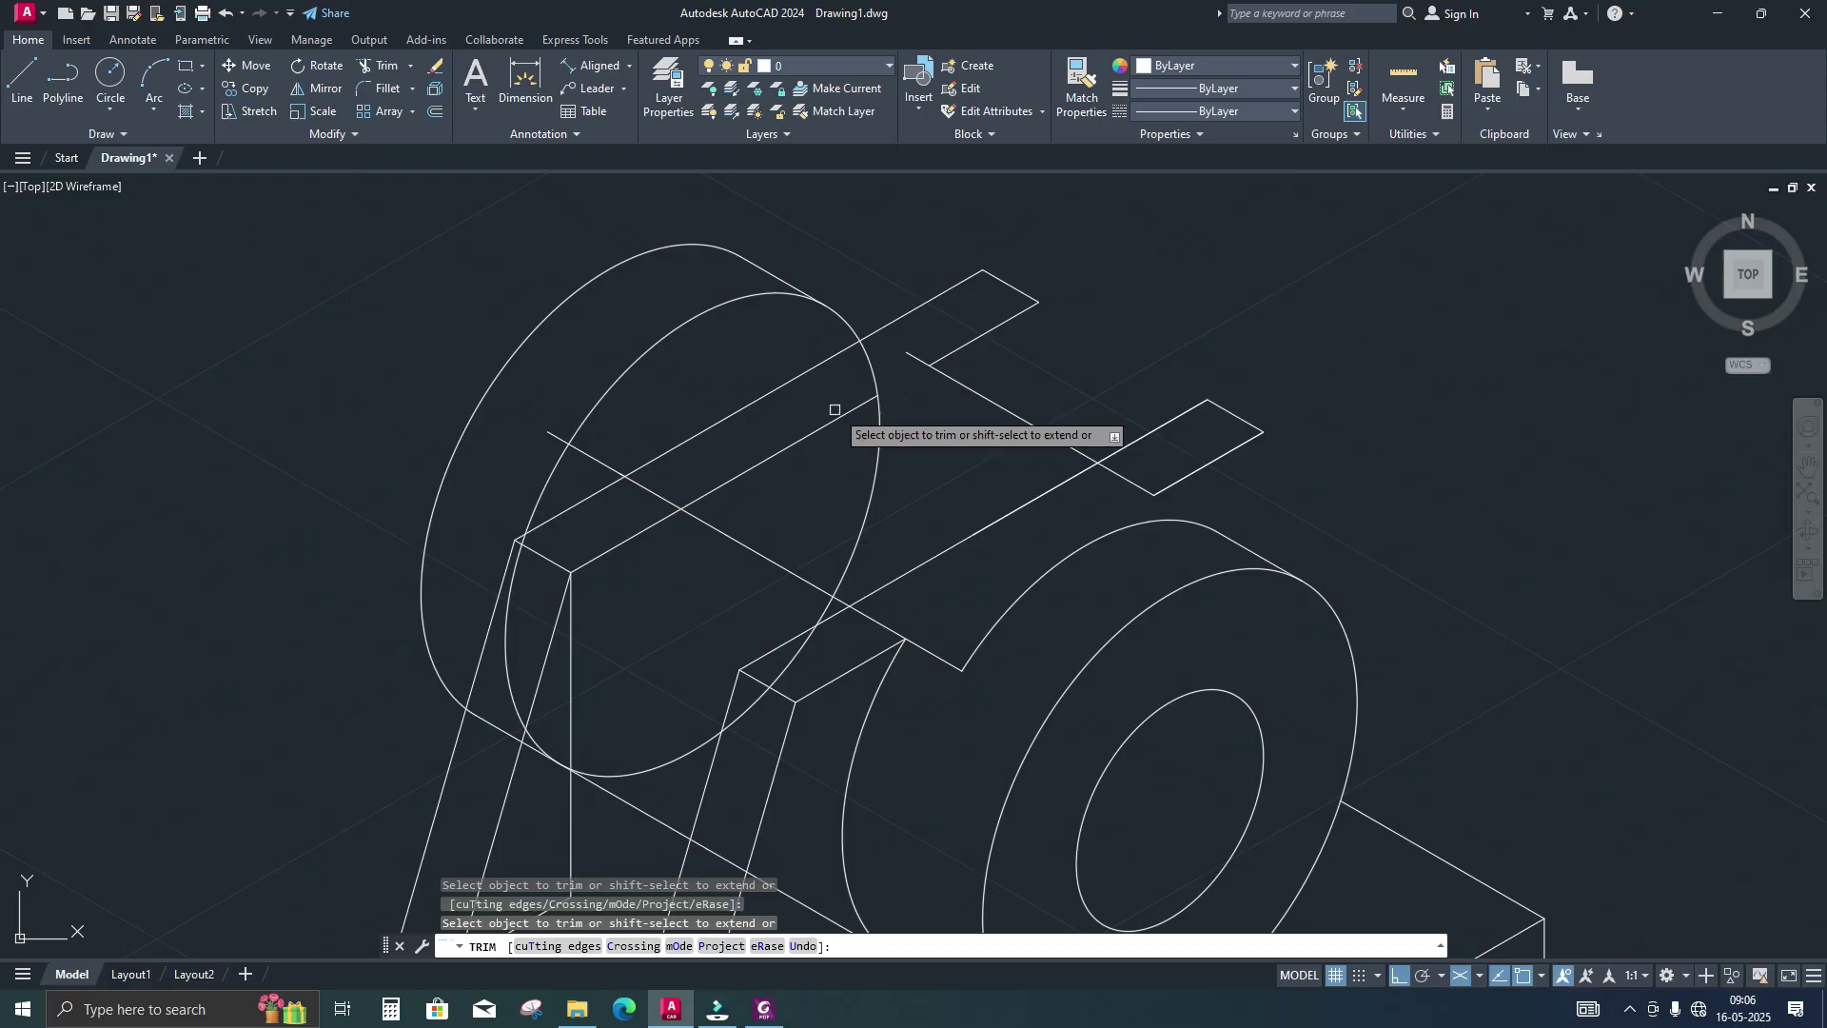
pyautogui.click(662, 495)
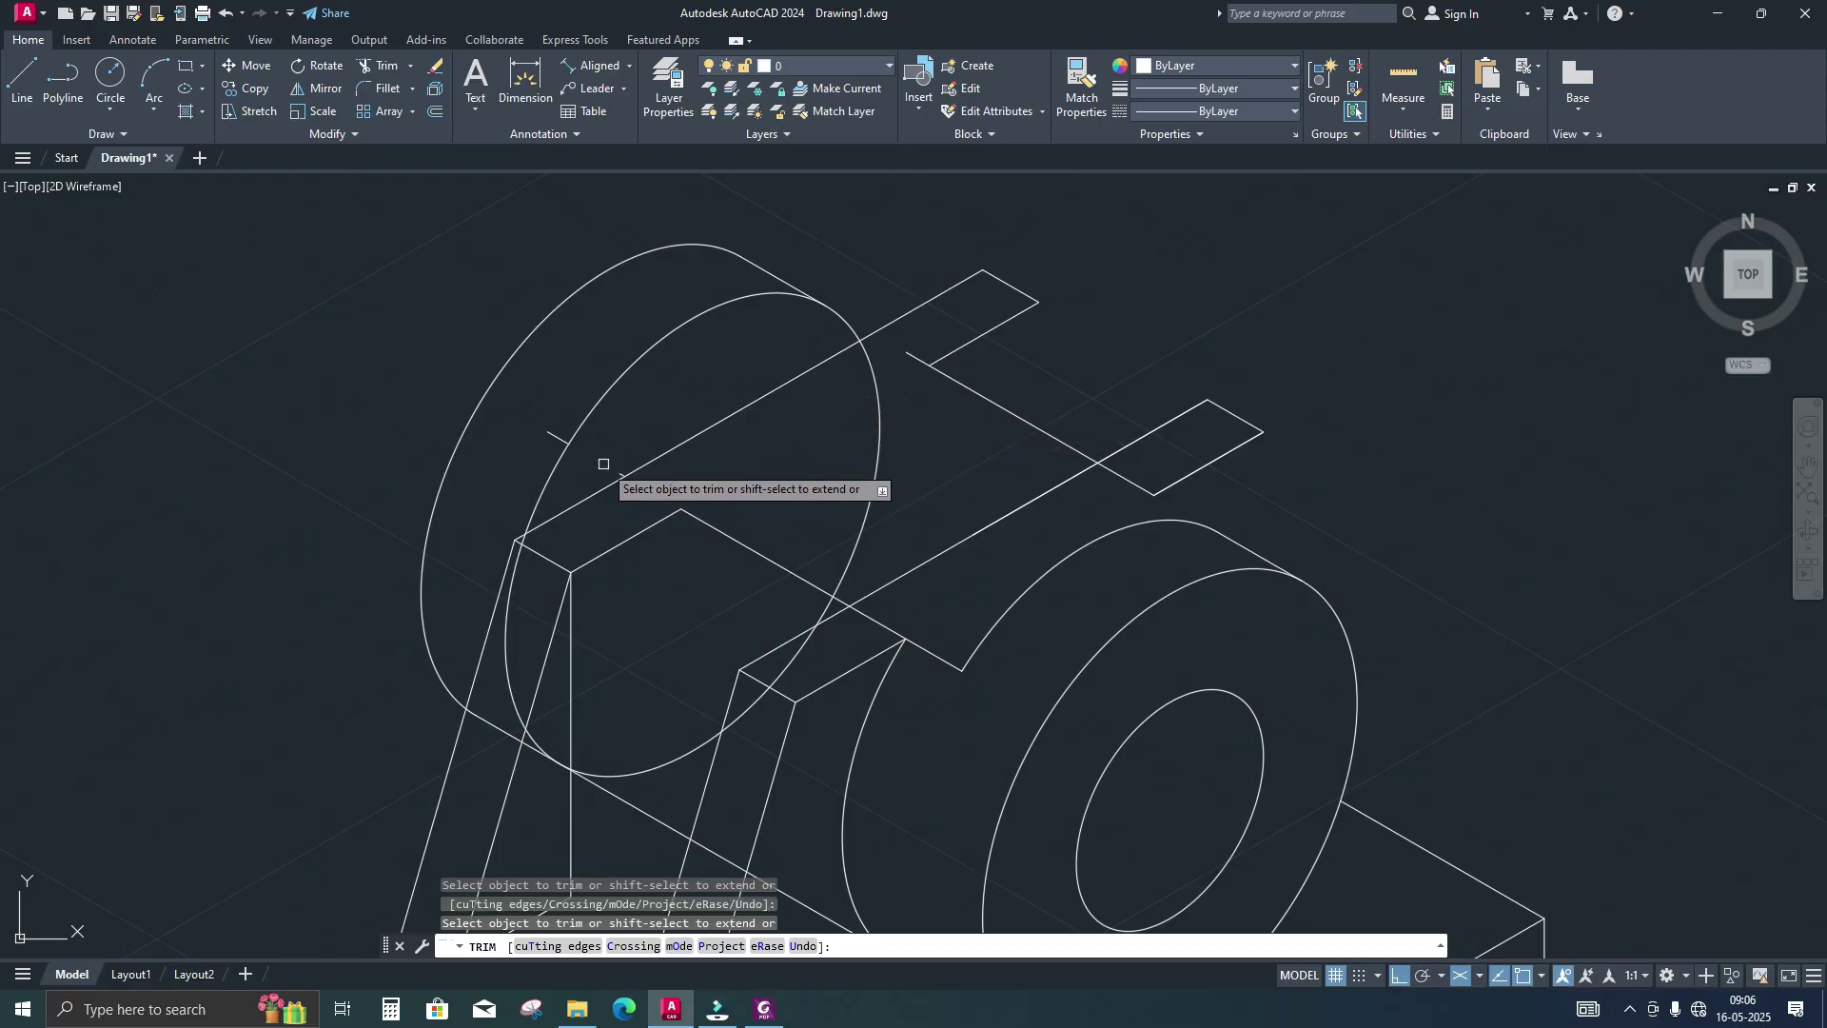
pyautogui.scroll(4, 618, 473)
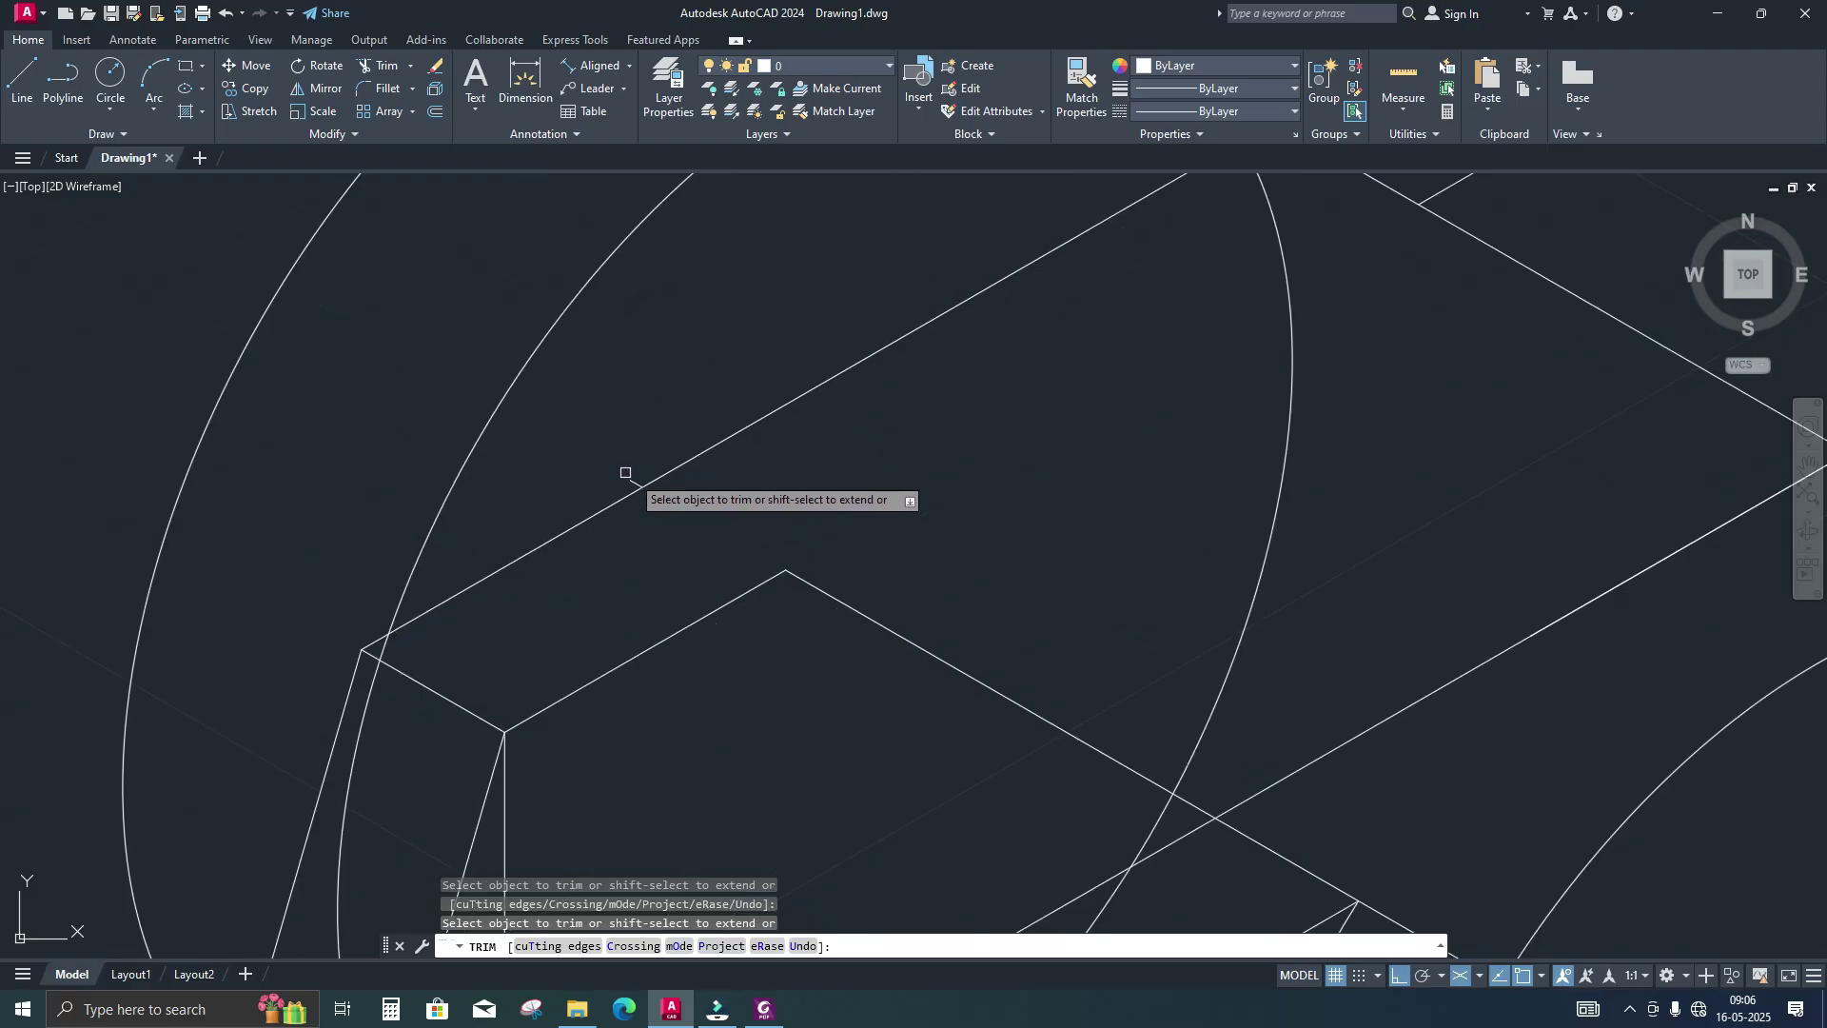
pyautogui.scroll(-6, 666, 467)
pyautogui.scroll(3, 871, 410)
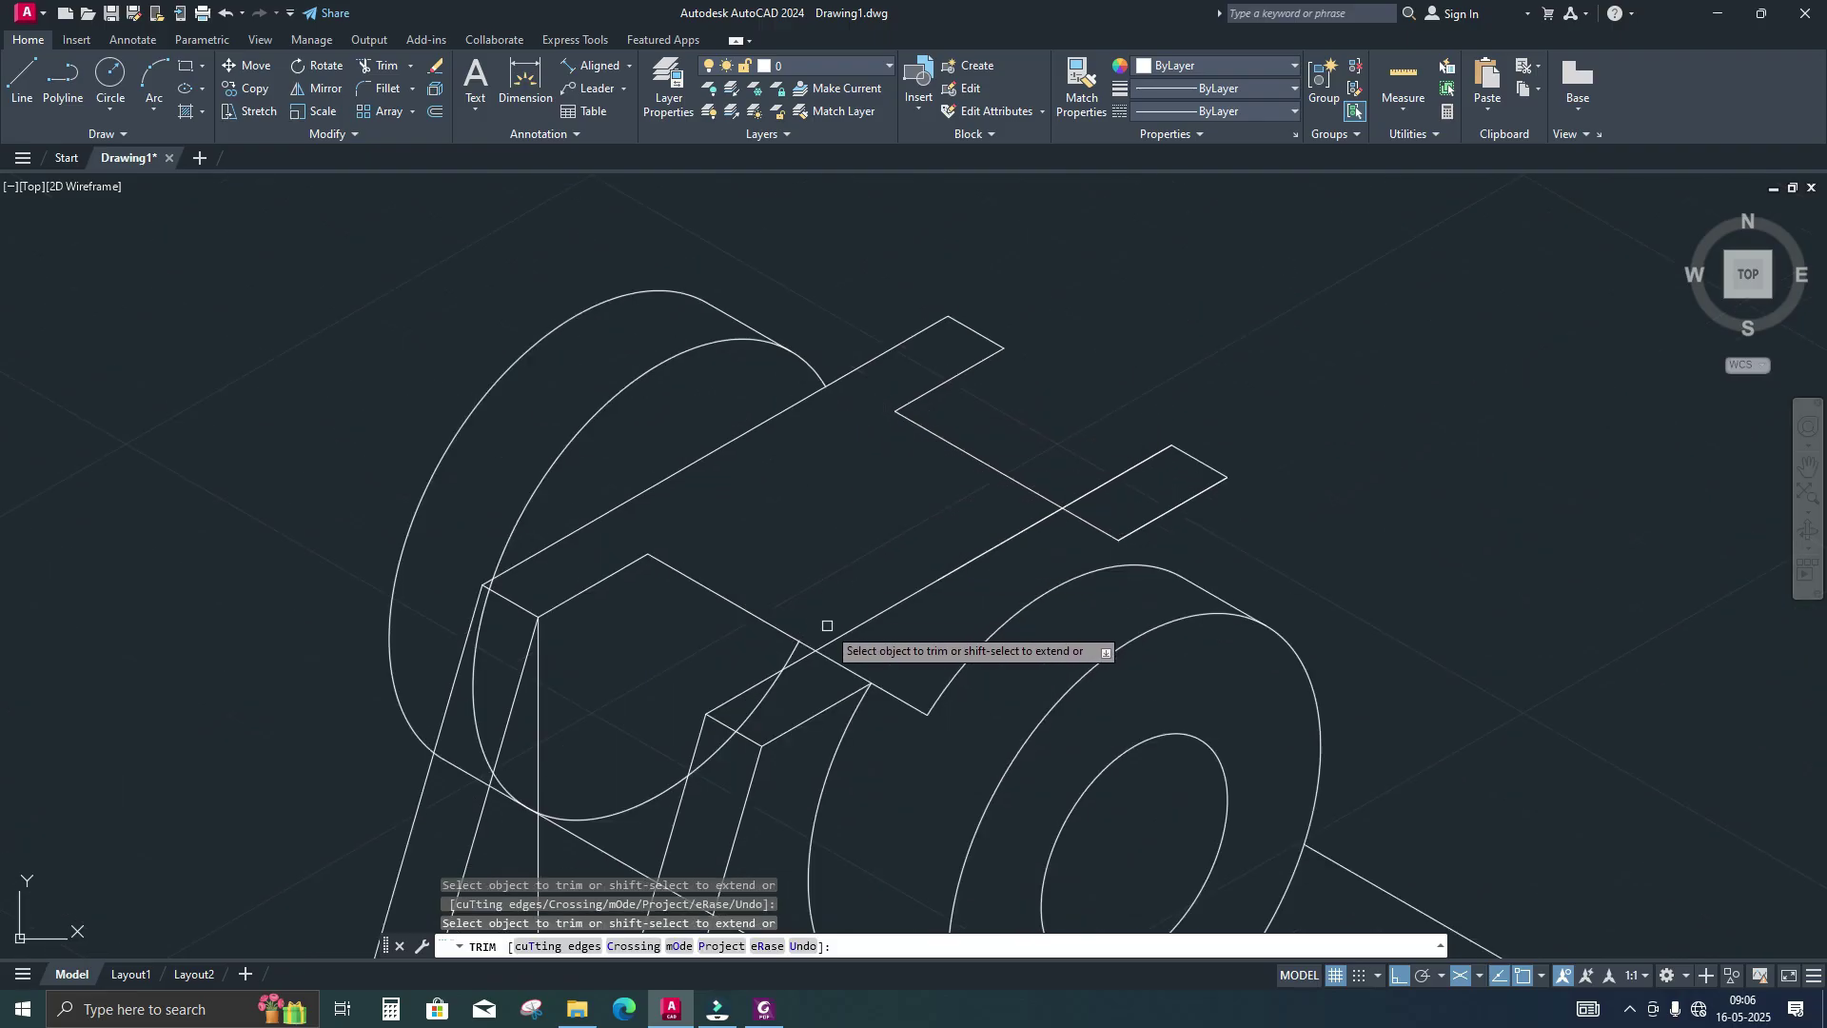
# Trim the portions of the rear cylinder's inner ellipse hidden behind the top plate and its slanted legs
pyautogui.scroll(5, 800, 639)
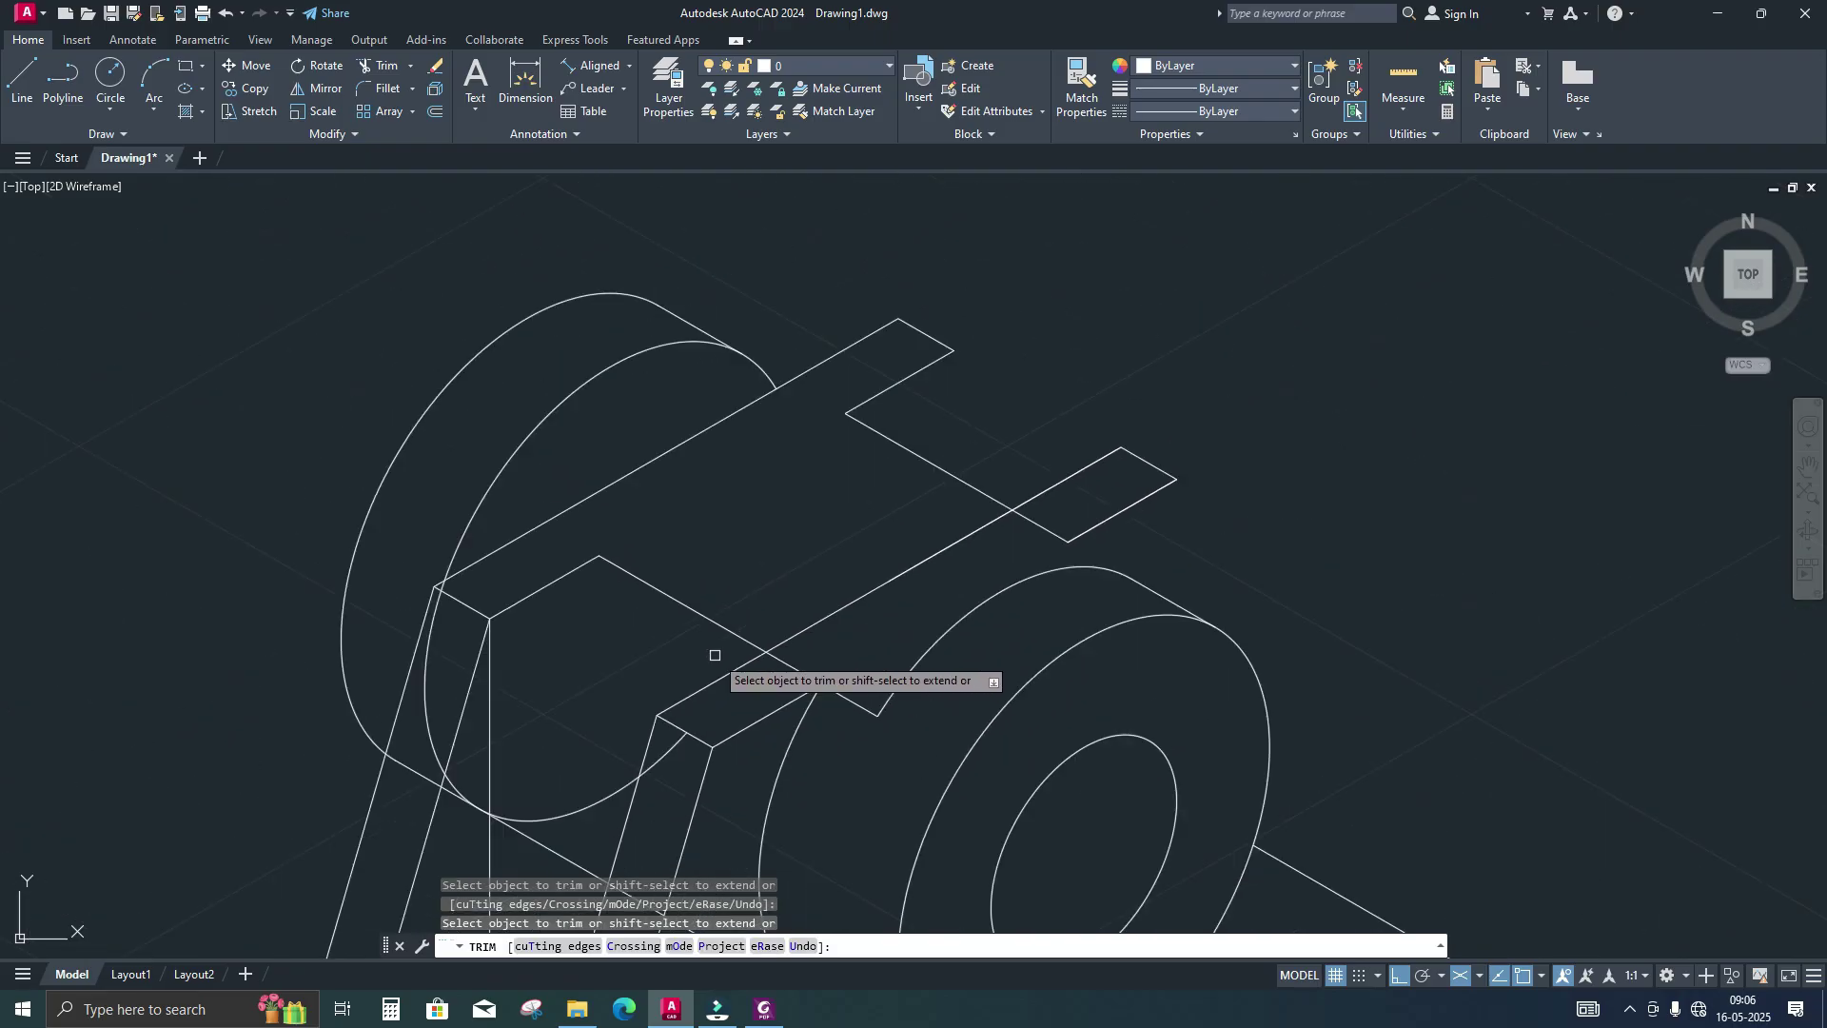
pyautogui.scroll(-6, 713, 657)
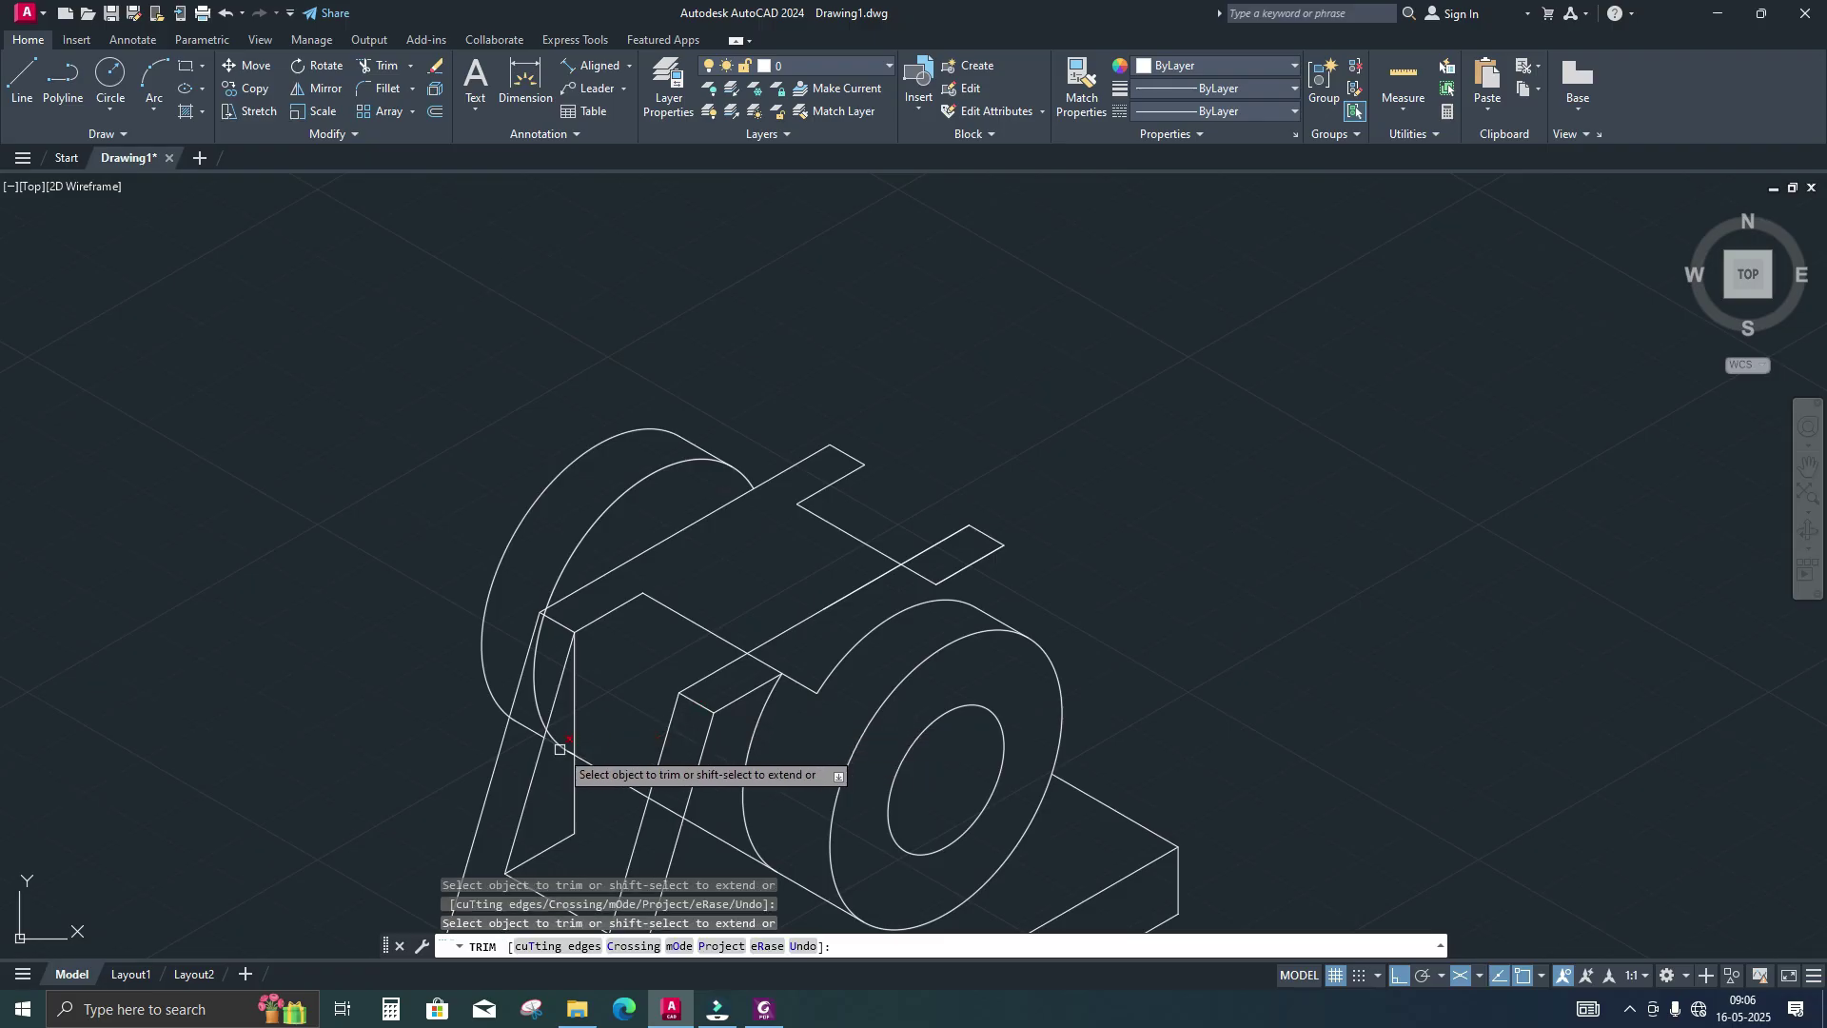
pyautogui.scroll(6, 576, 761)
pyautogui.scroll(-5, 534, 660)
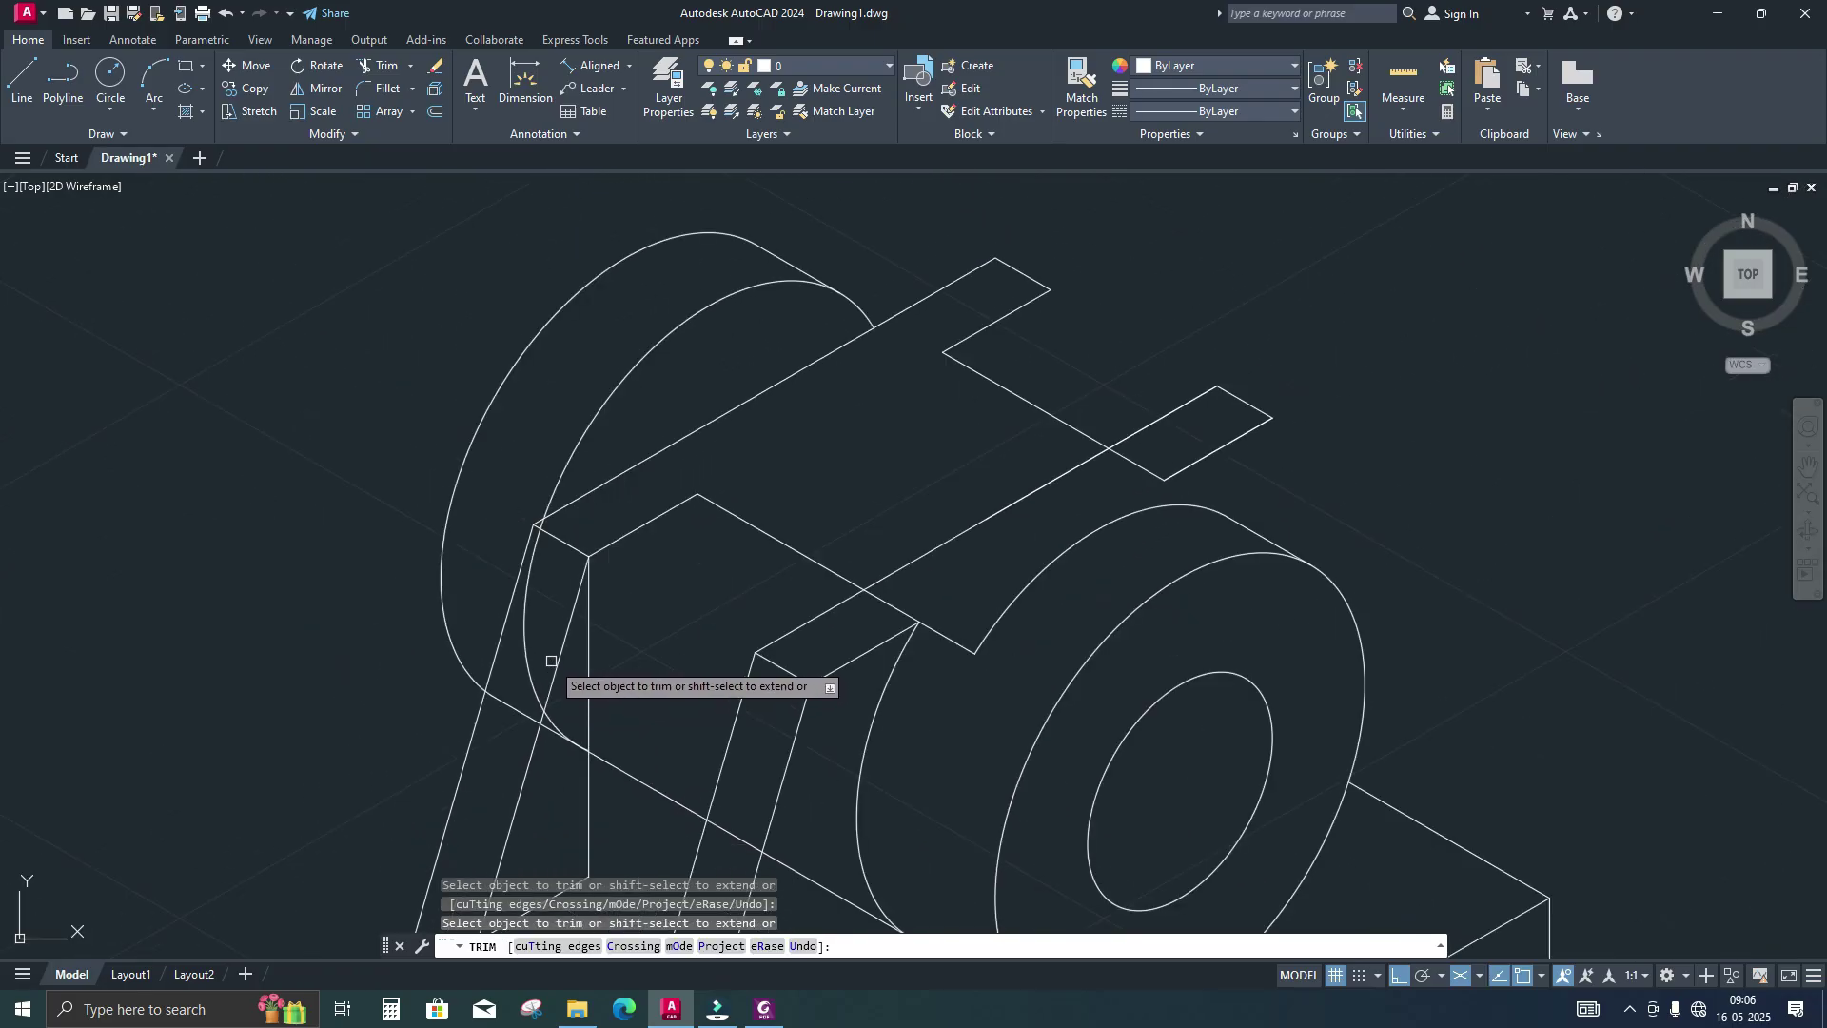
pyautogui.scroll(5, 561, 728)
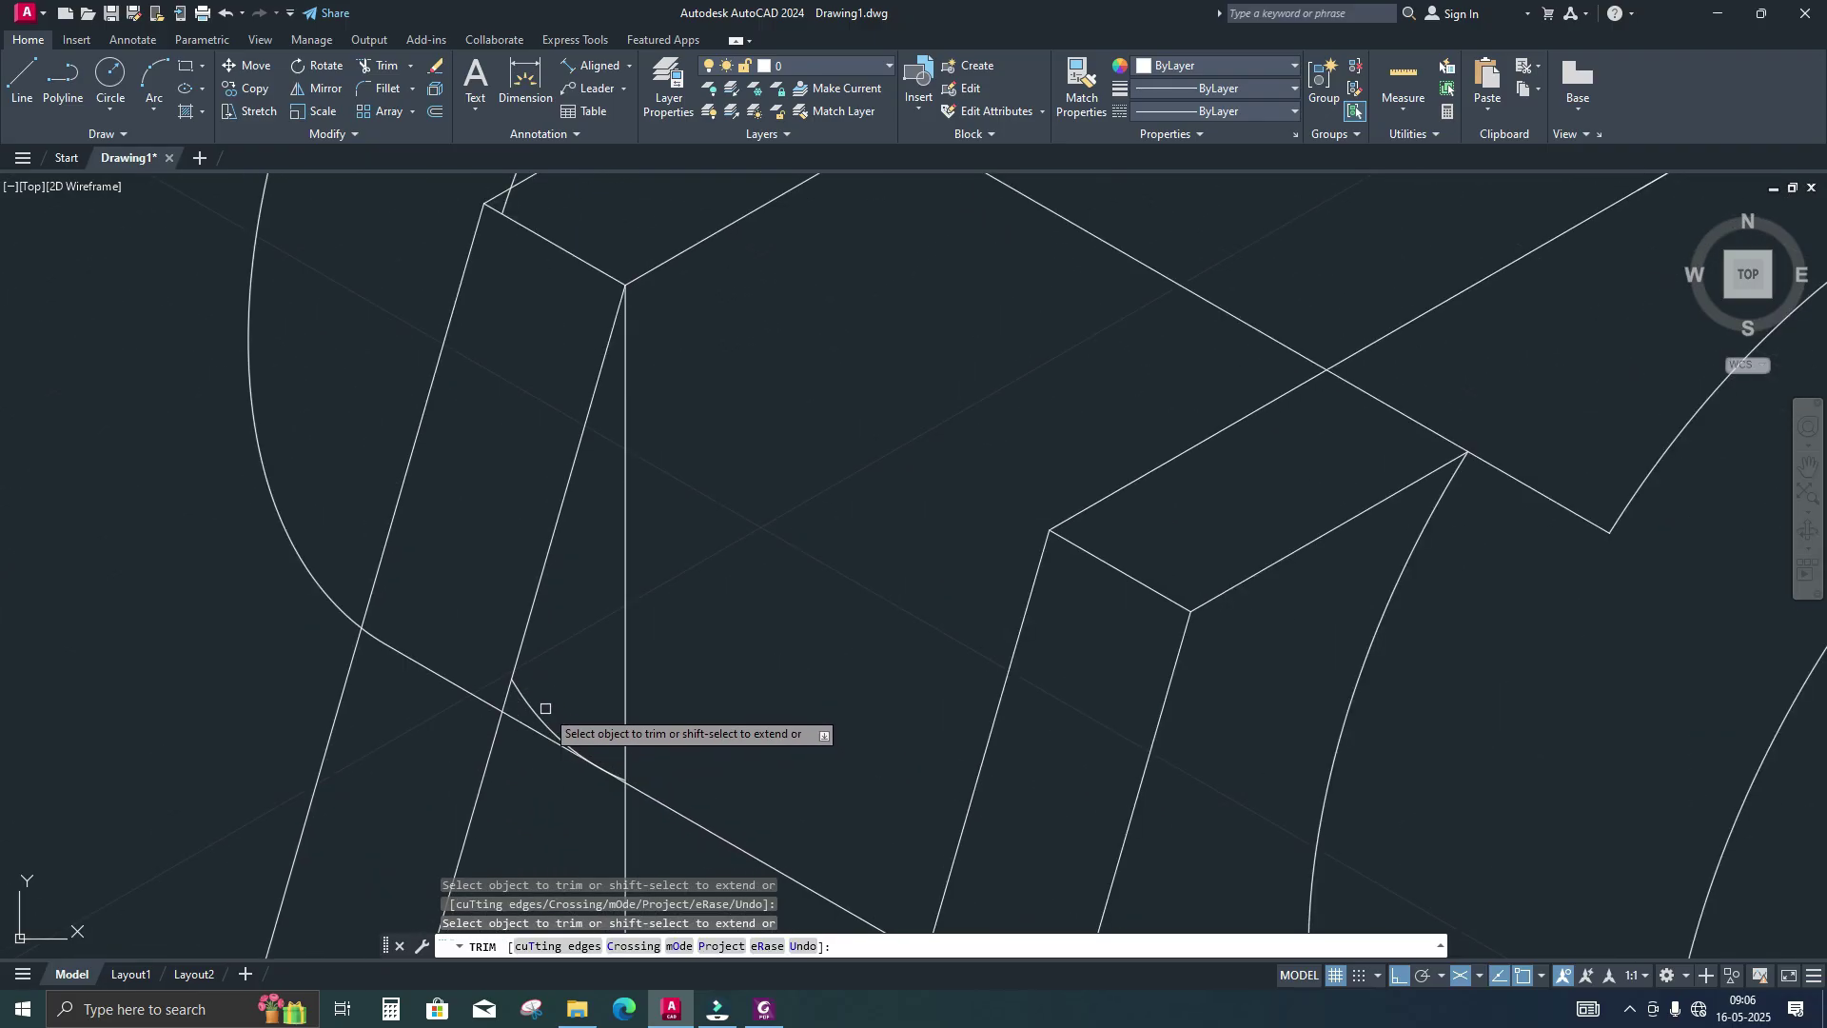
pyautogui.scroll(-5, 628, 703)
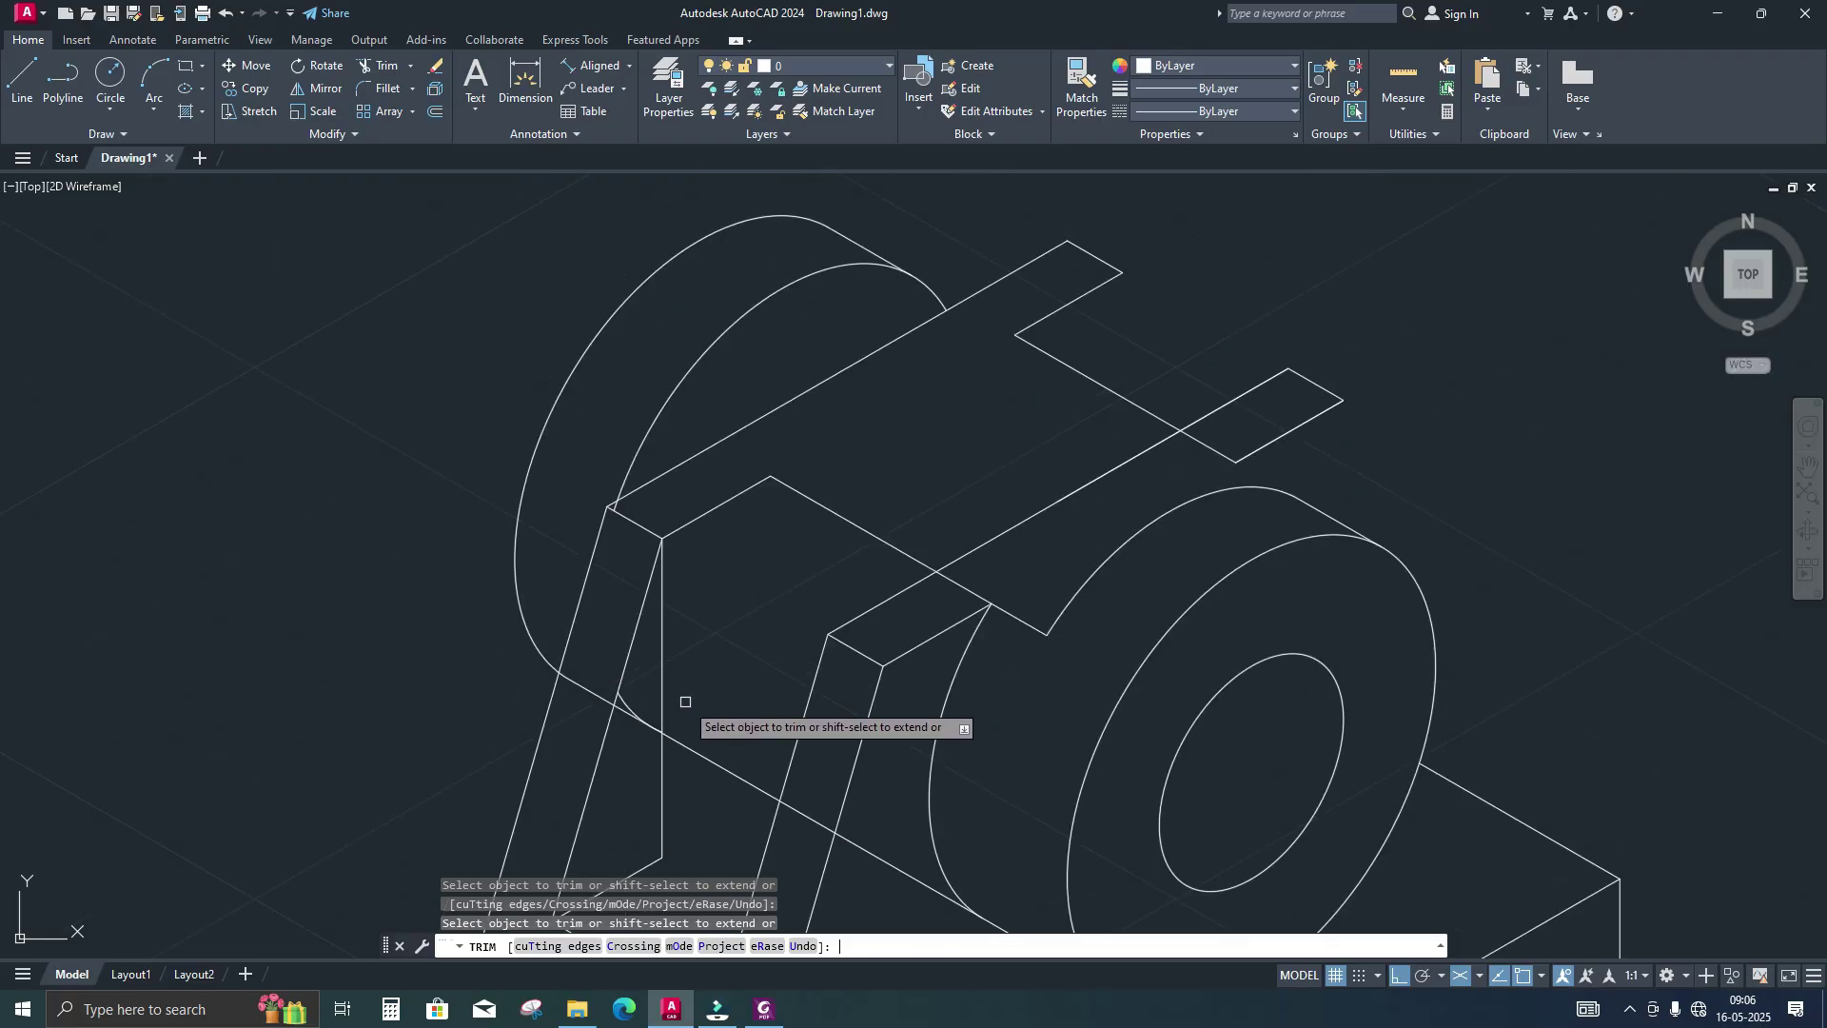
# Erase the leftover ellipse fragment beside the rear slanted leg, near the cylinder's lower tangent line
pyautogui.press('Return')
pyautogui.click(619, 708)
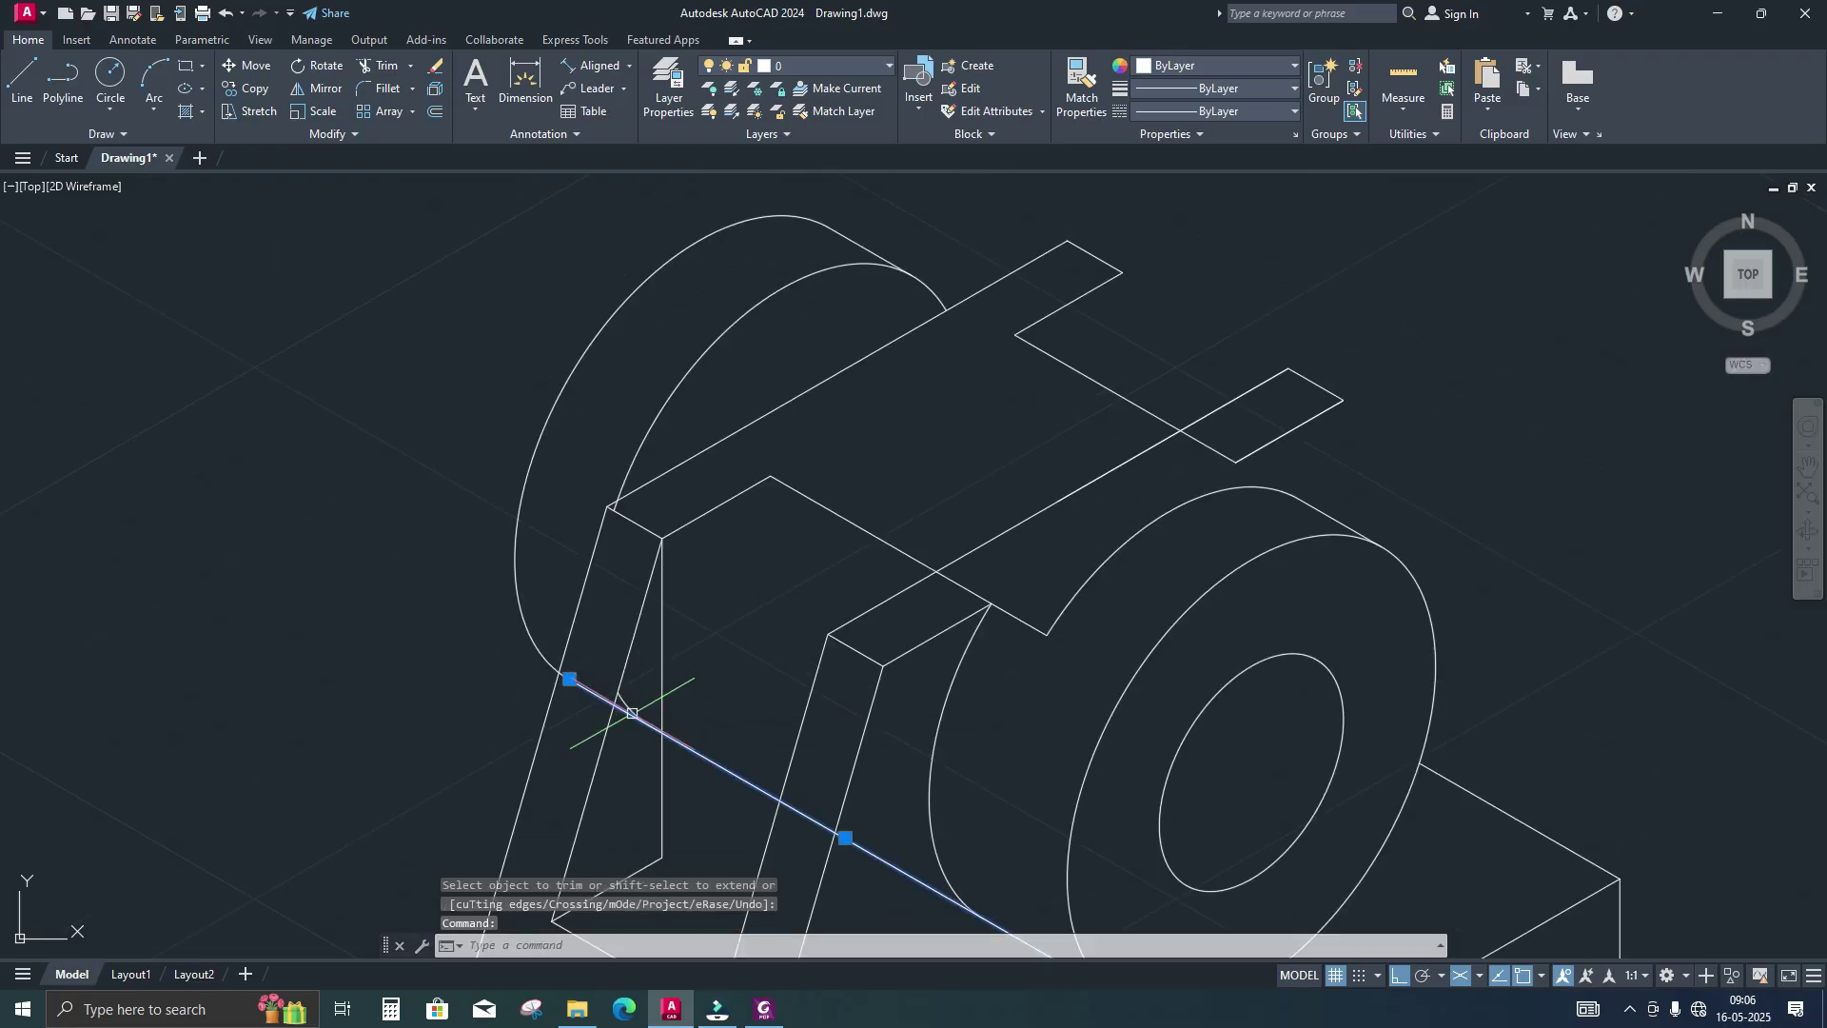
pyautogui.press('Escape')
pyautogui.scroll(4, 632, 709)
pyautogui.click(607, 701)
pyautogui.press('Delete')
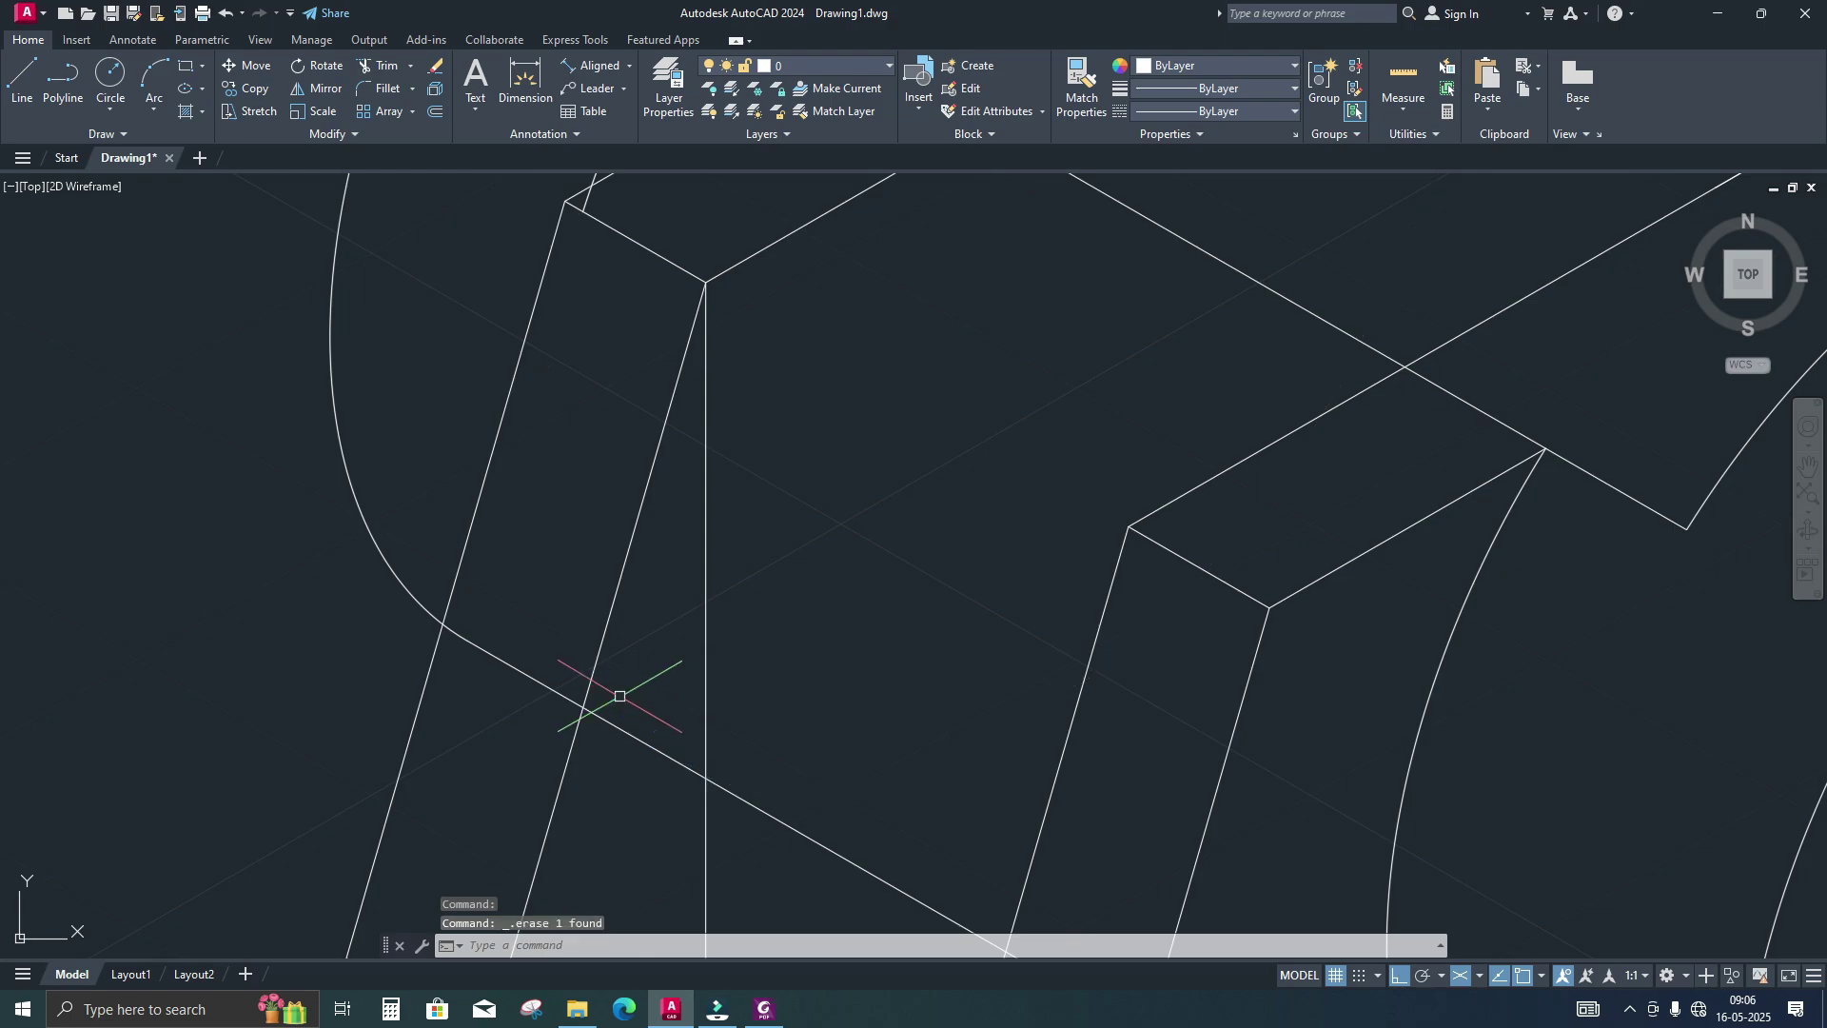
# Trim away the cylinders' lower tangent line from the front cylinder across both slanted legs and the slot to the rear ellipse's end
pyautogui.scroll(-5, 610, 697)
pyautogui.scroll(4, 839, 638)
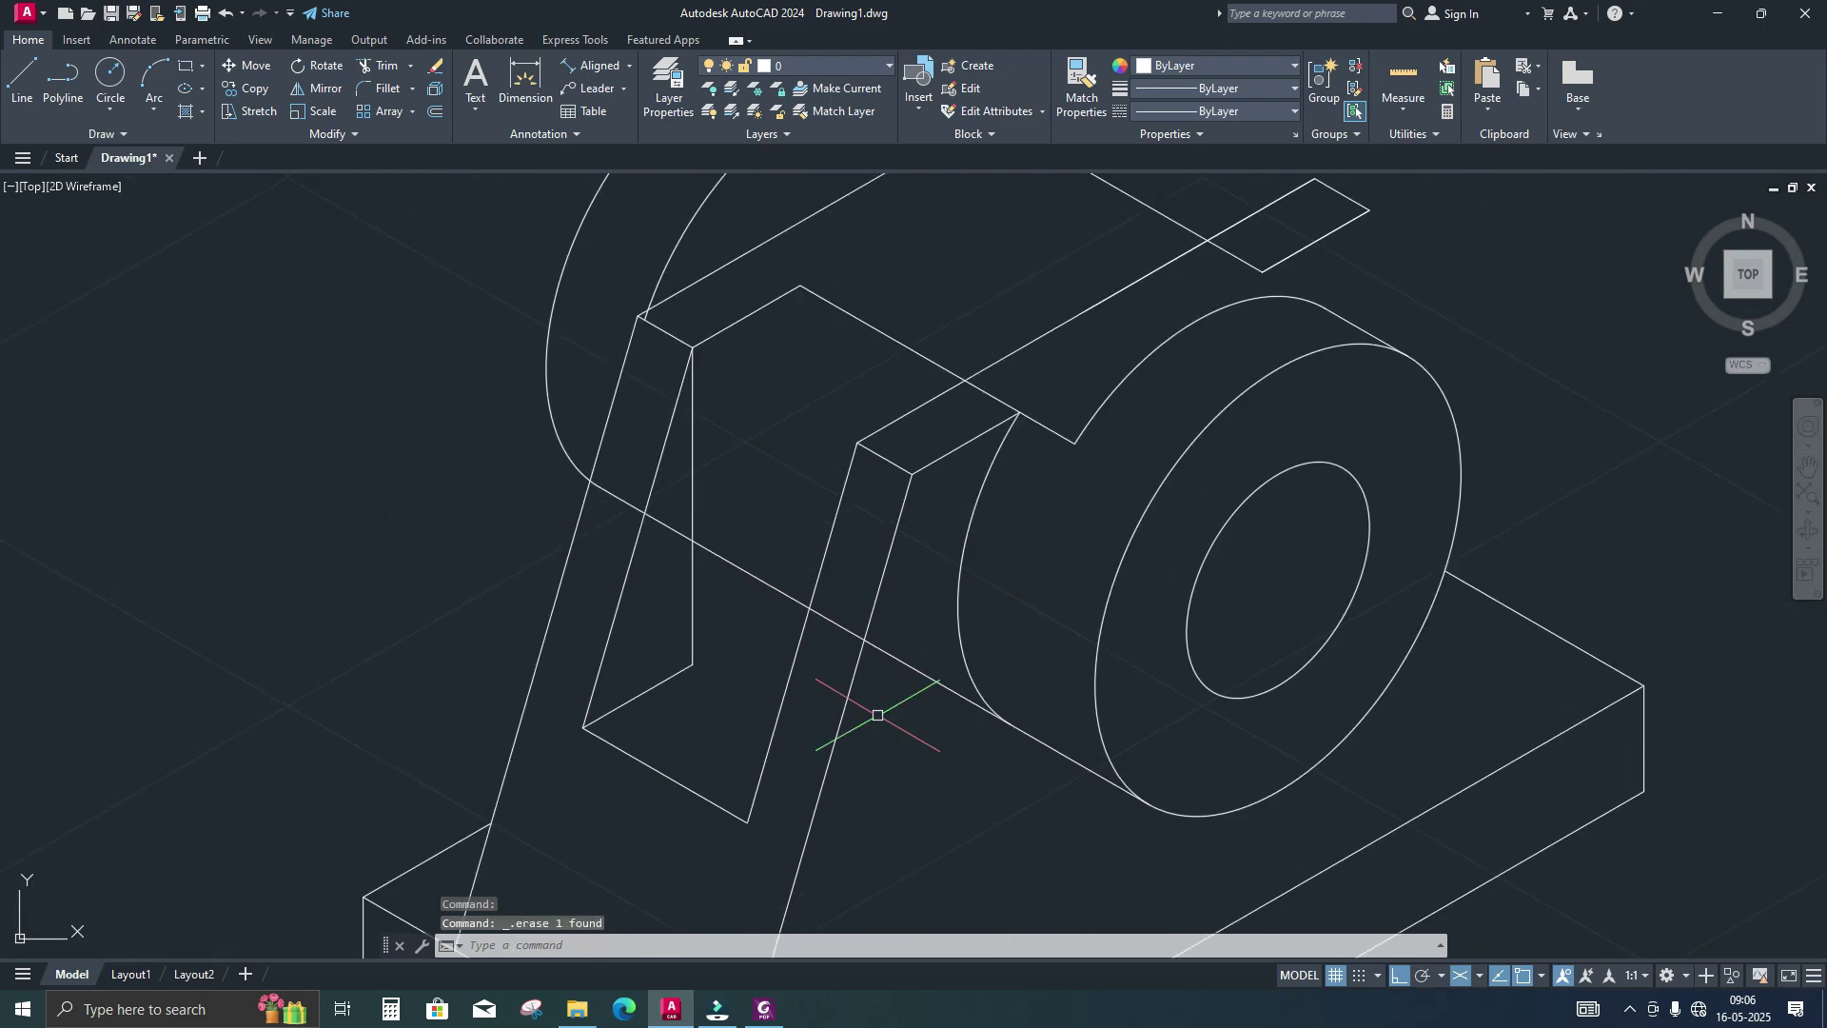
pyautogui.write('tr')
pyautogui.press('Return')
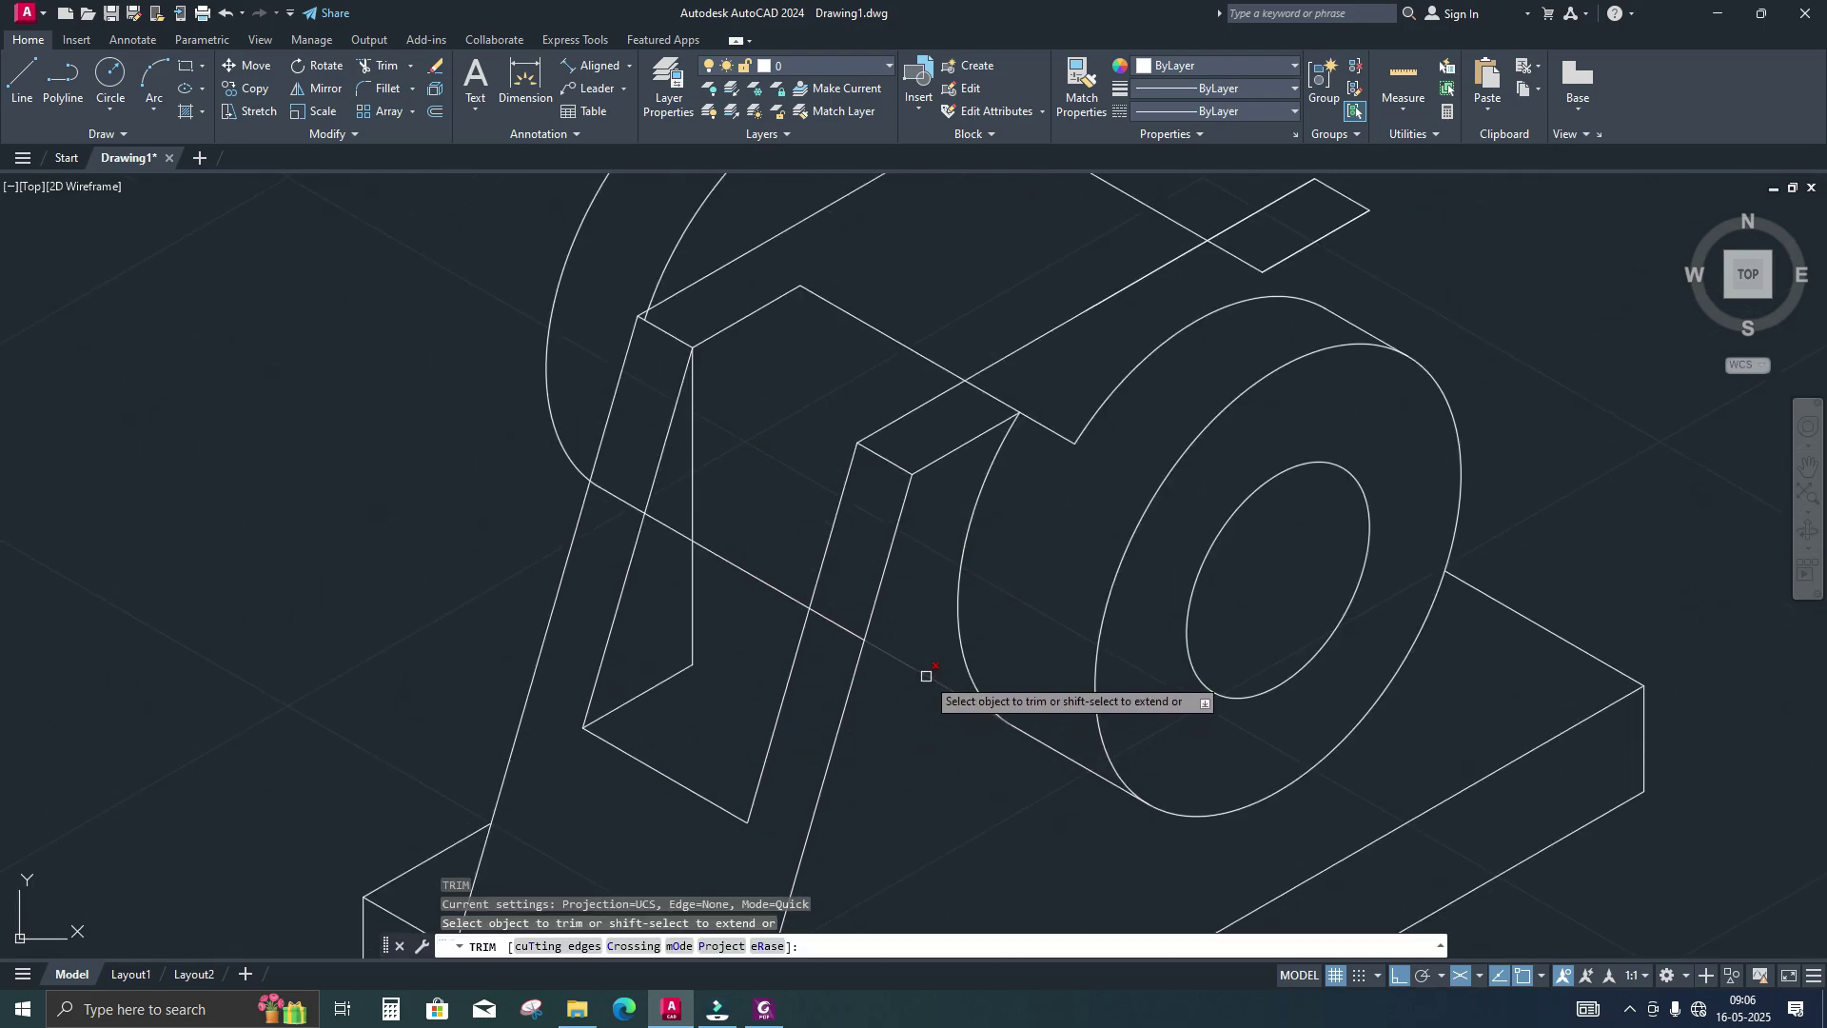
pyautogui.moveTo(904, 726); pyautogui.dragTo(913, 745, button='middle')
pyautogui.click(857, 660)
pyautogui.click(853, 636)
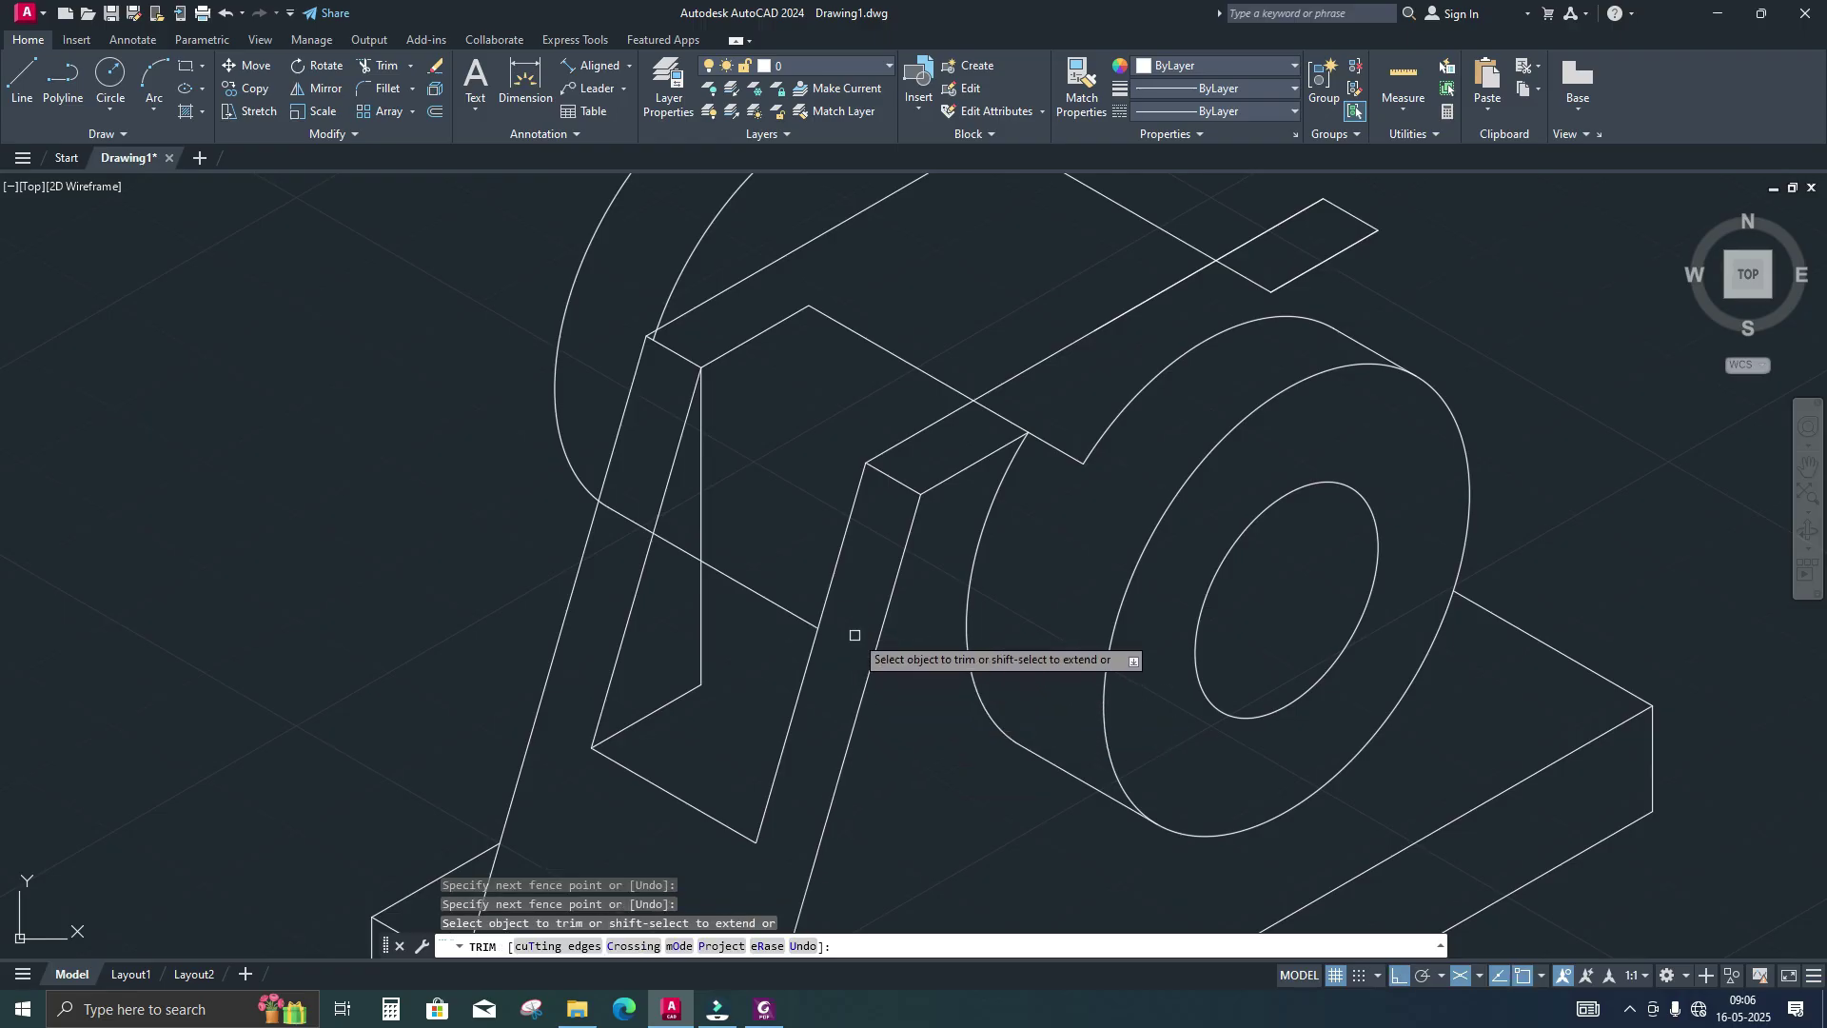
pyautogui.click(780, 597)
pyautogui.click(713, 609)
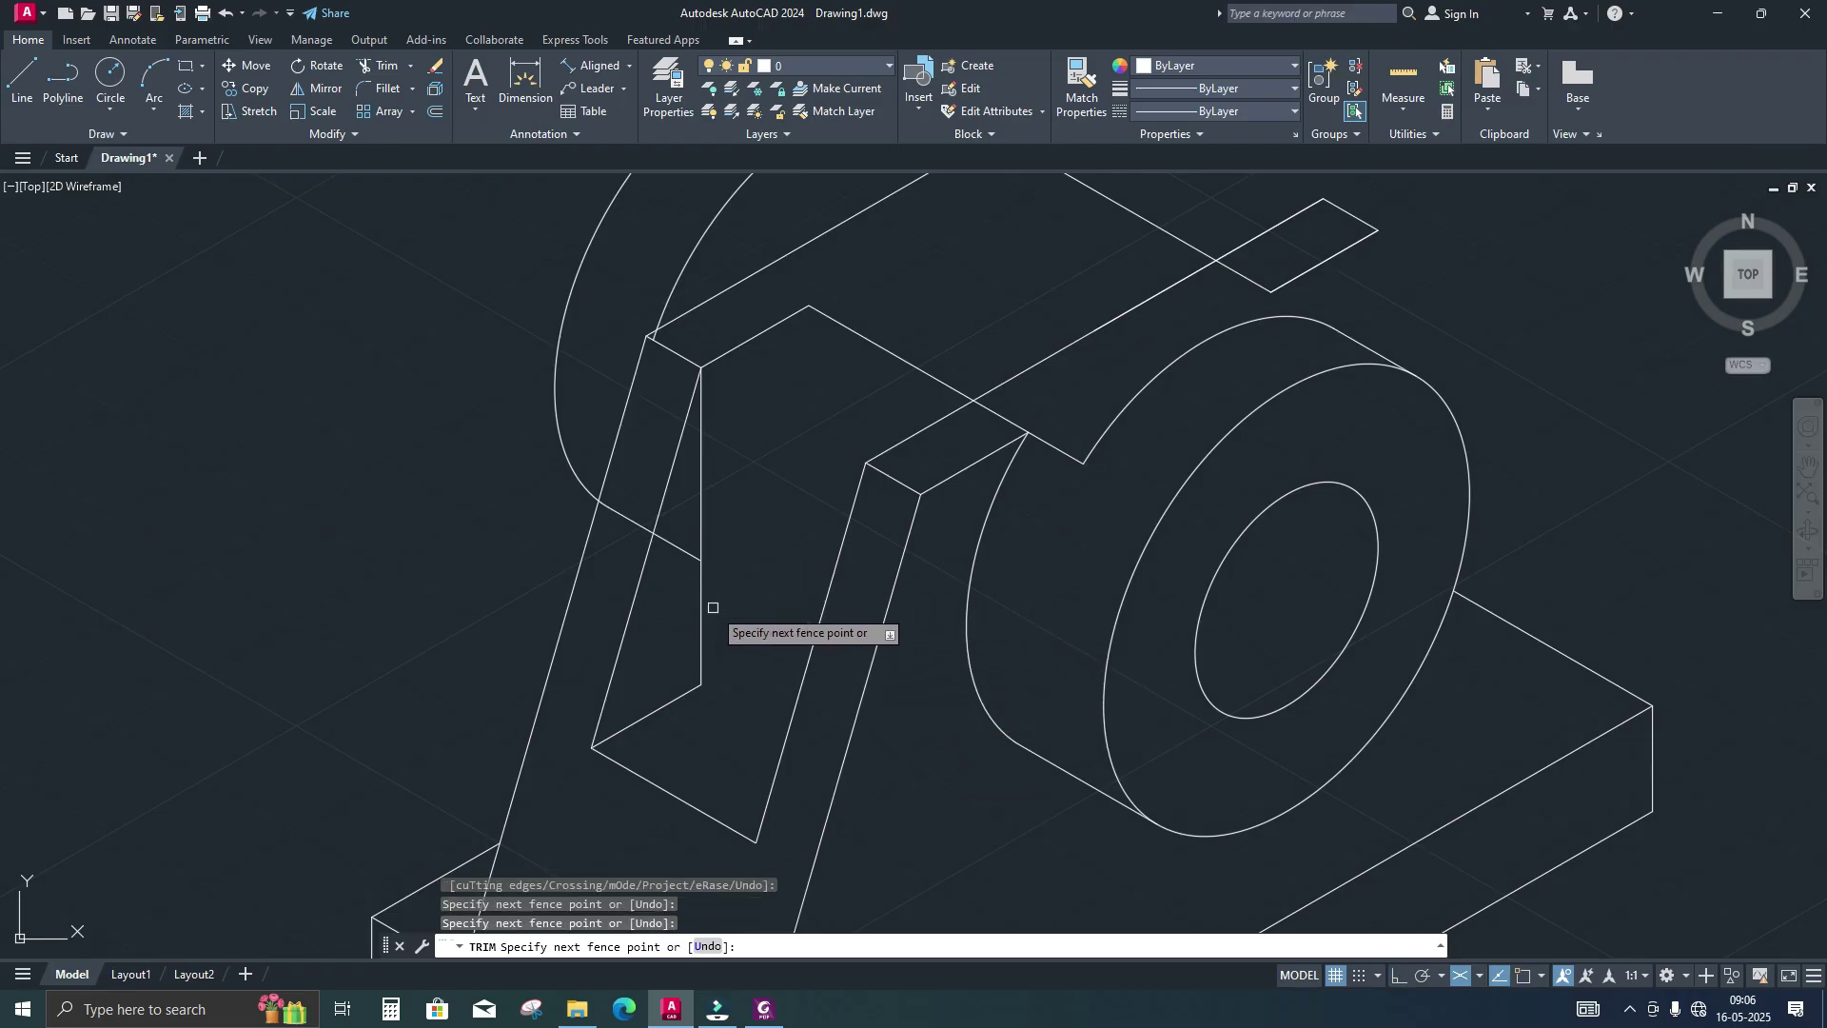
pyautogui.click(681, 548)
pyautogui.press('Return')
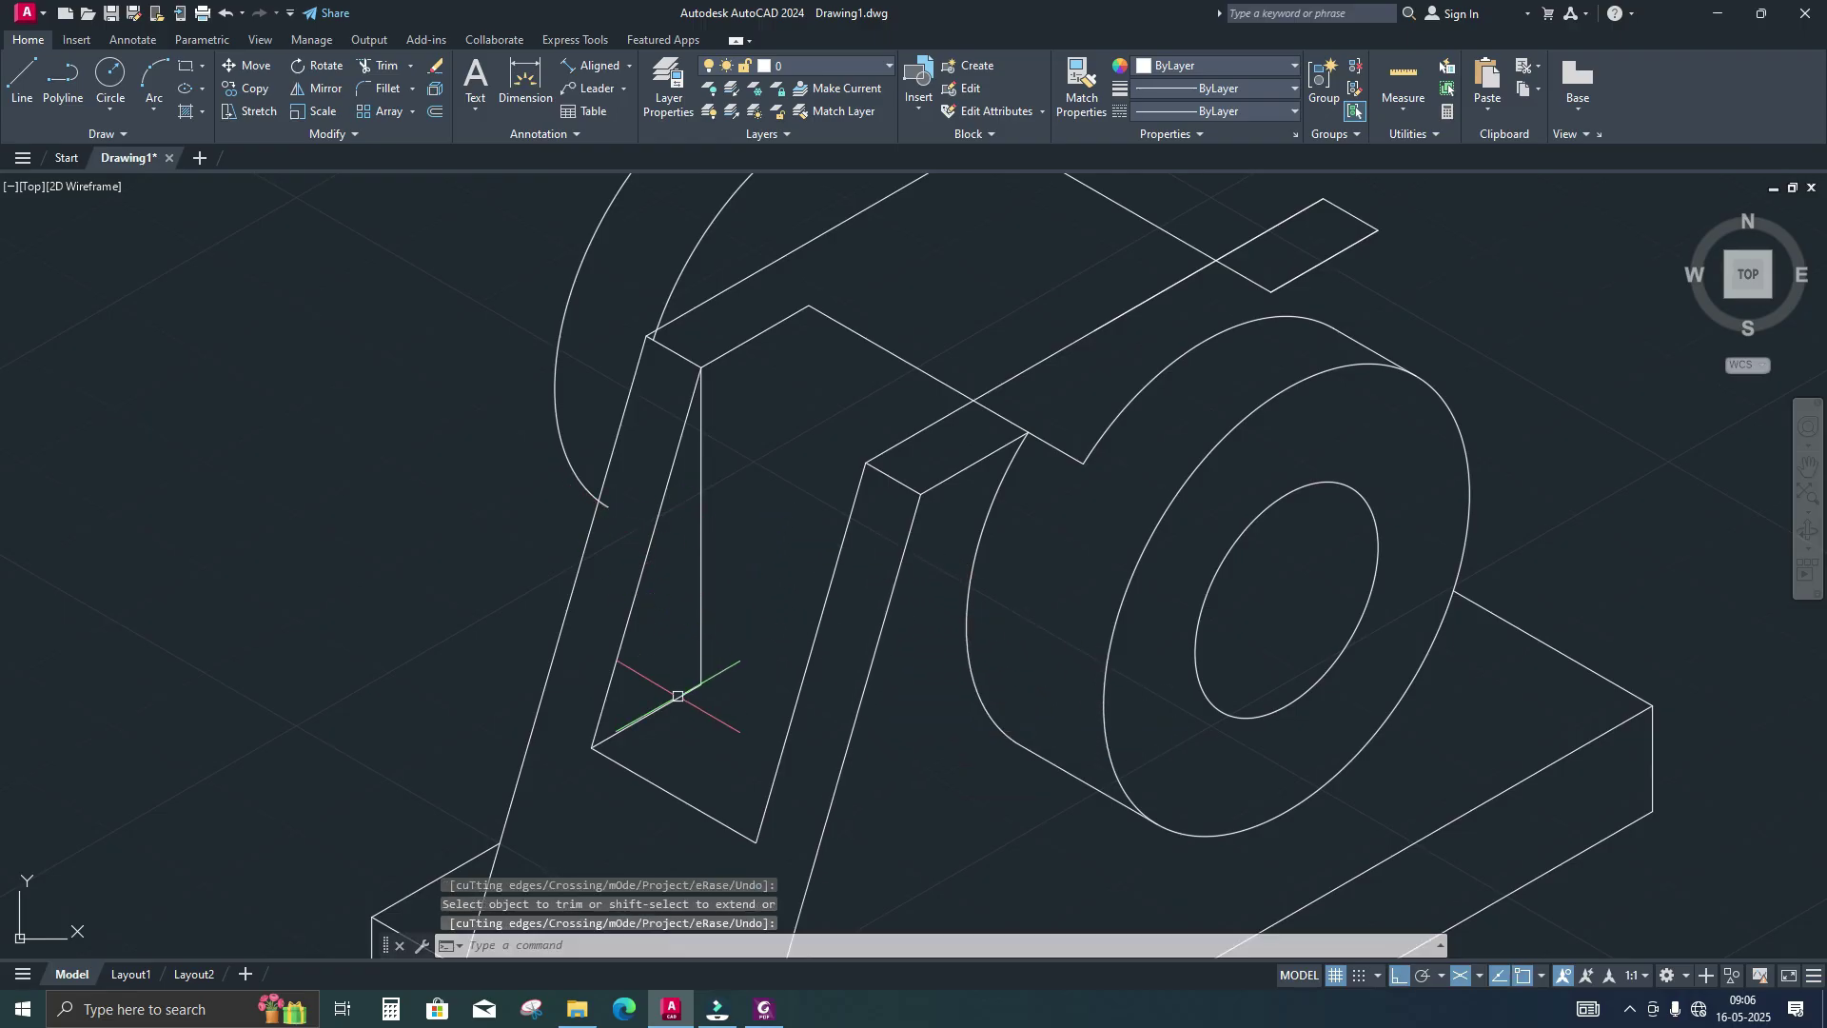
# Extend the slot's lower inner edge to the front slanted leg and erase the vertical line rising from it
pyautogui.write('ex')
pyautogui.press('Return')
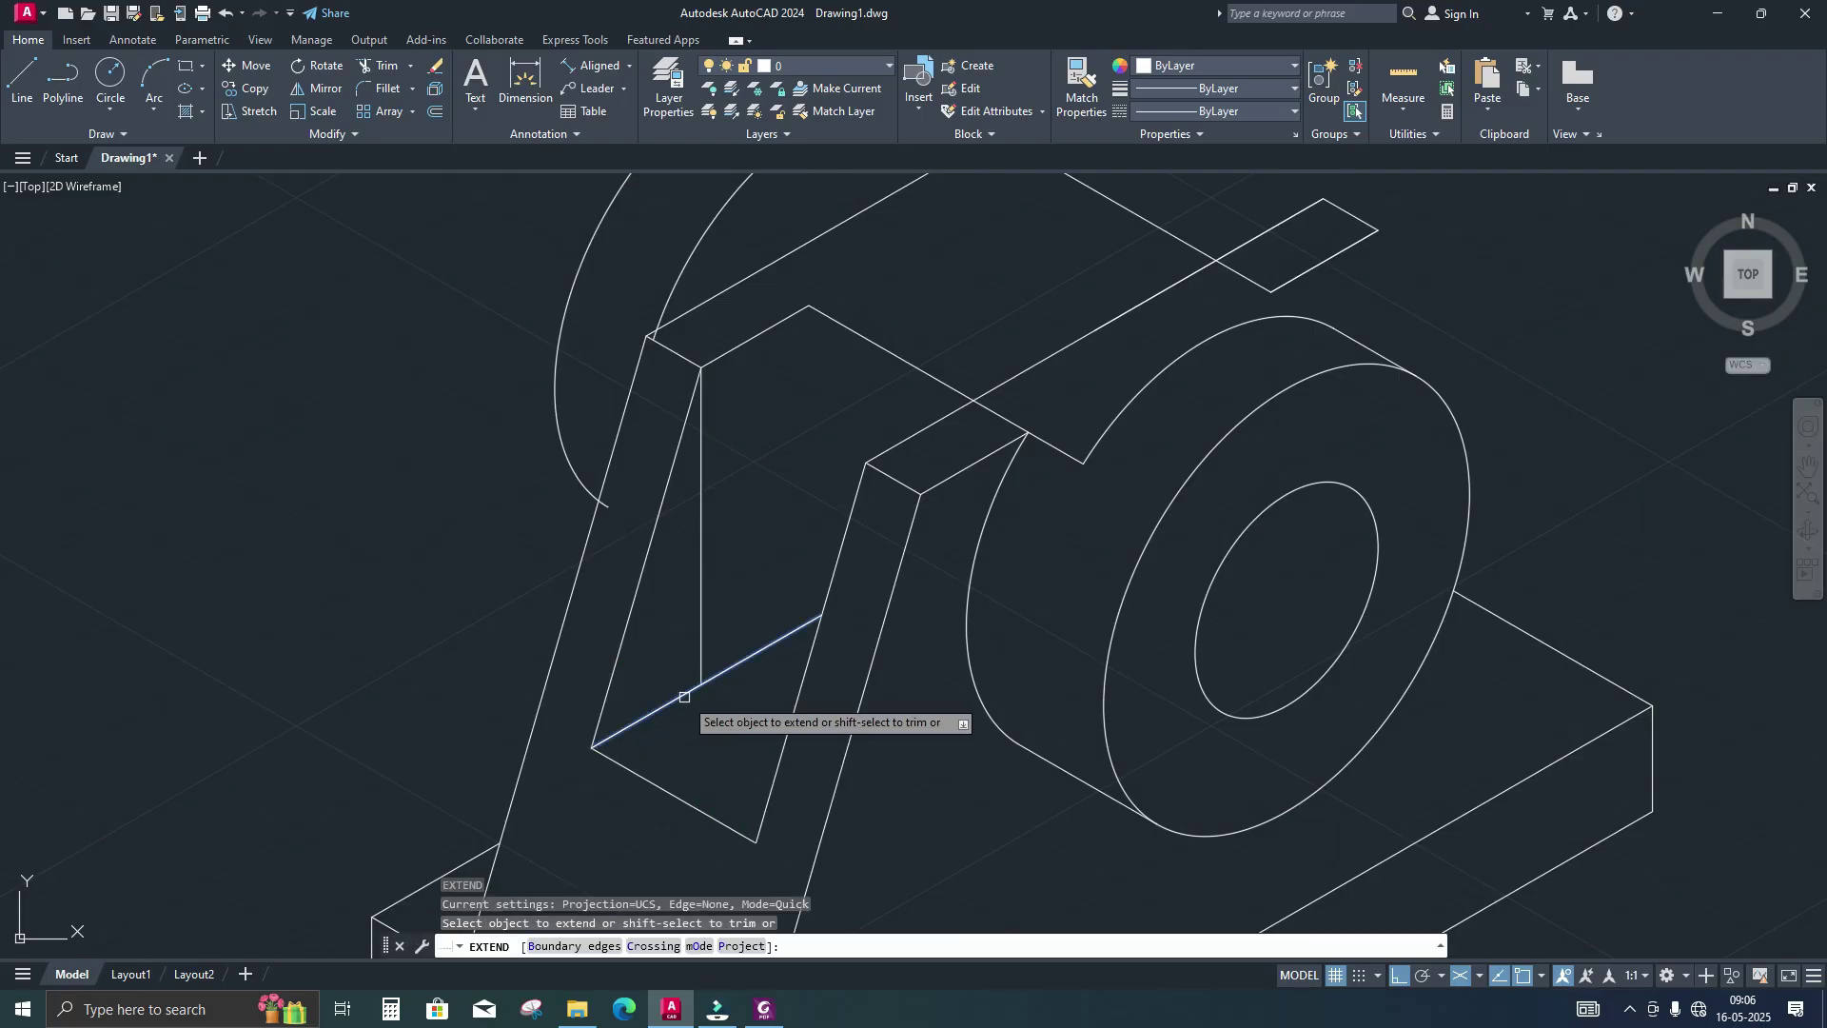
pyautogui.click(685, 693)
pyautogui.press('Return')
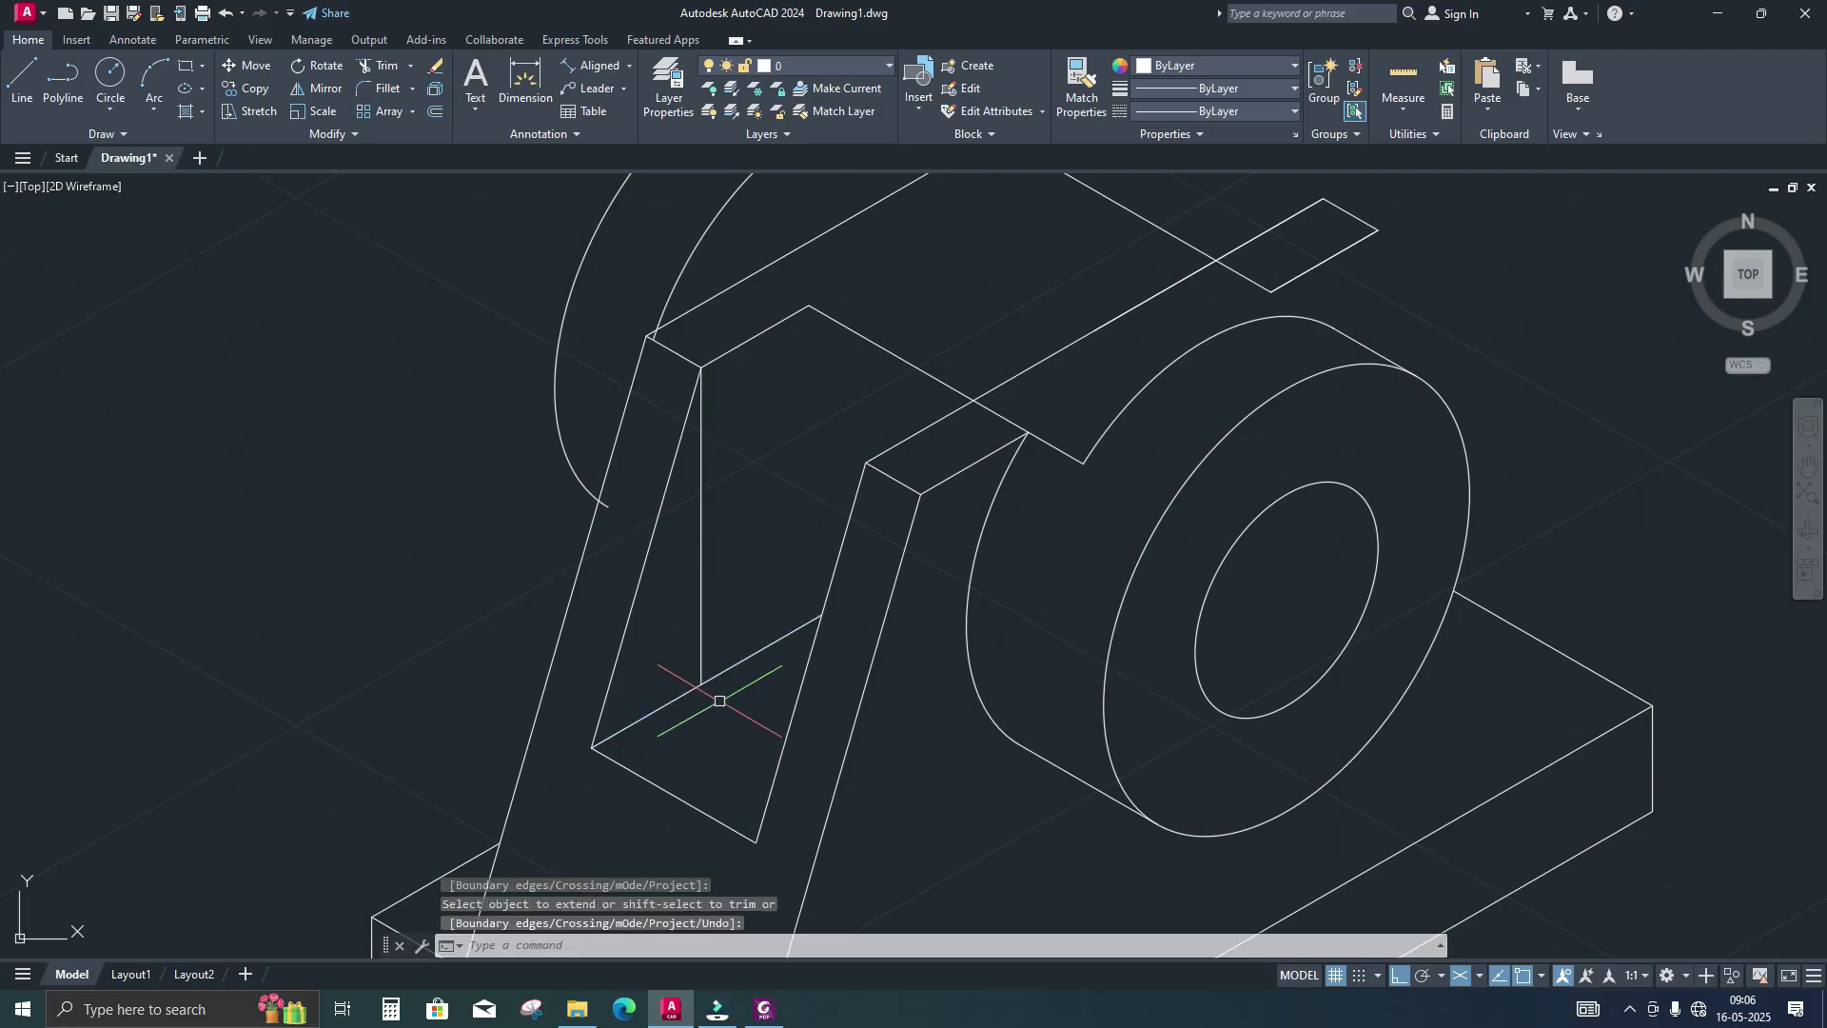
pyautogui.click(715, 609)
pyautogui.click(691, 584)
pyautogui.press('Delete')
# Extend both cross lines of the top plate to the rear strip's far edge, and extend the rear strip's near edge to close its gap
pyautogui.scroll(-4, 770, 611)
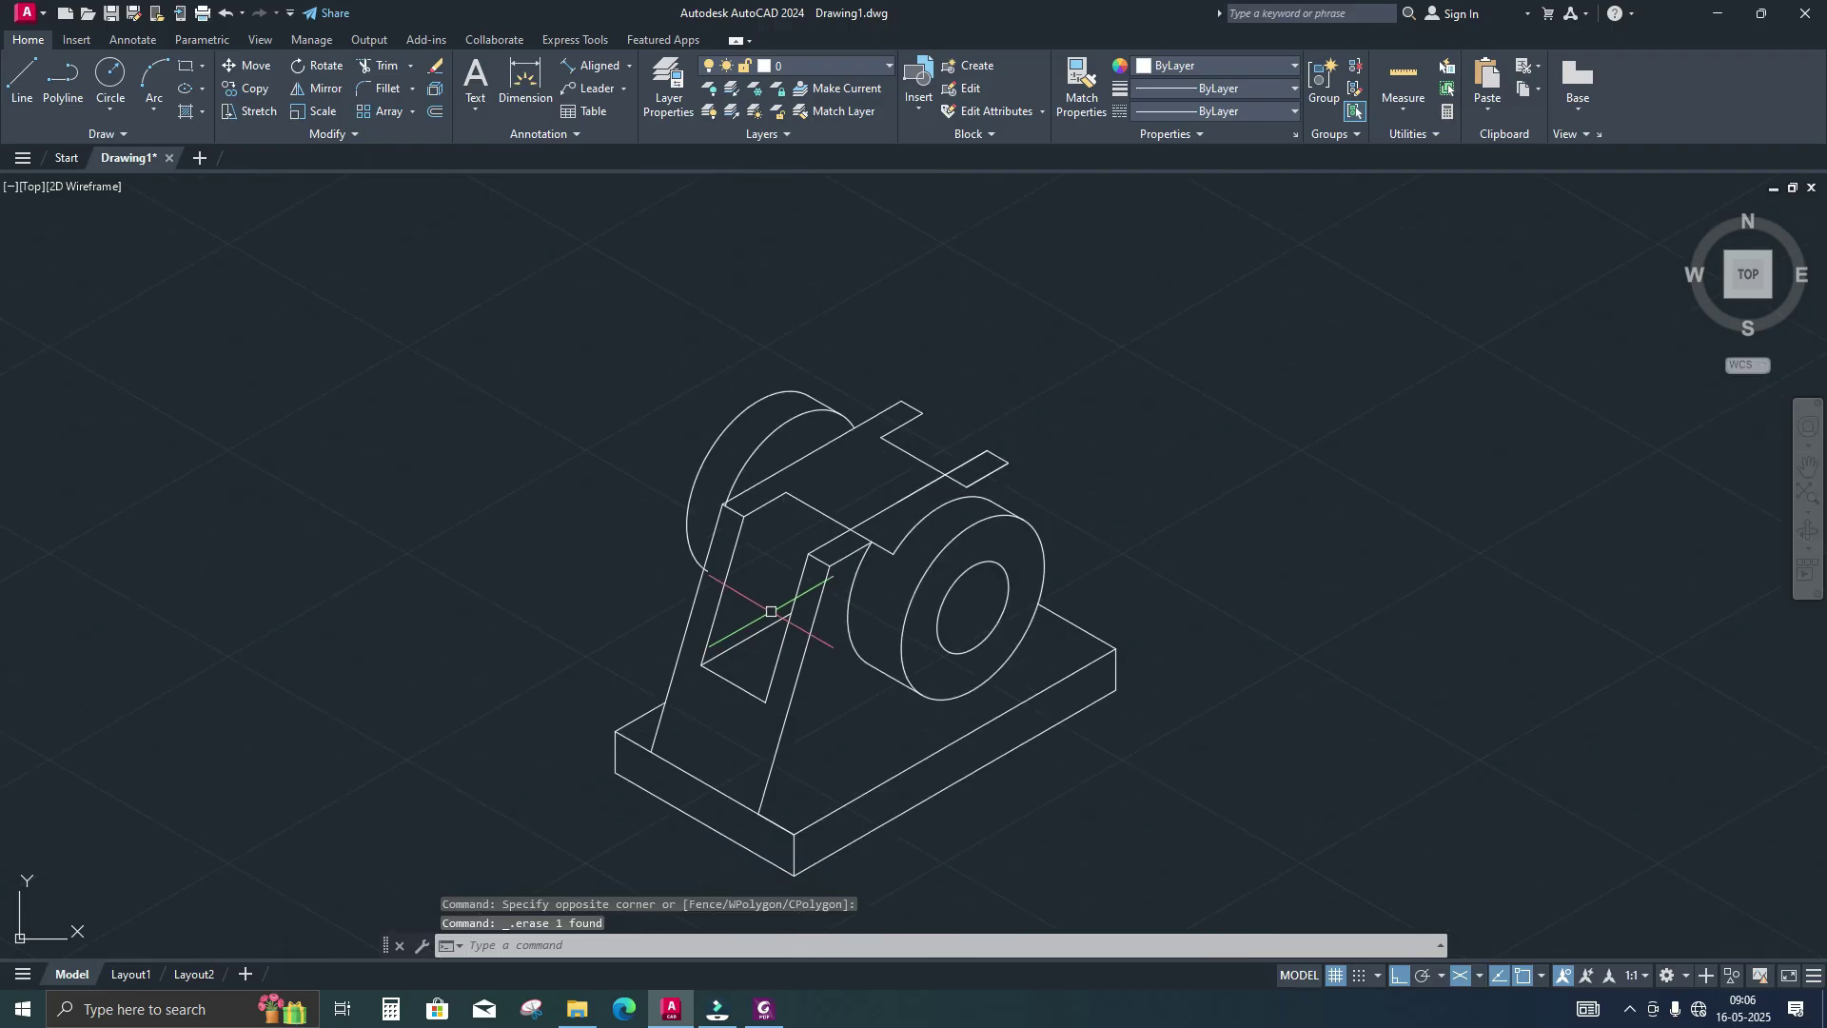
pyautogui.scroll(4, 775, 509)
pyautogui.scroll(-4, 836, 513)
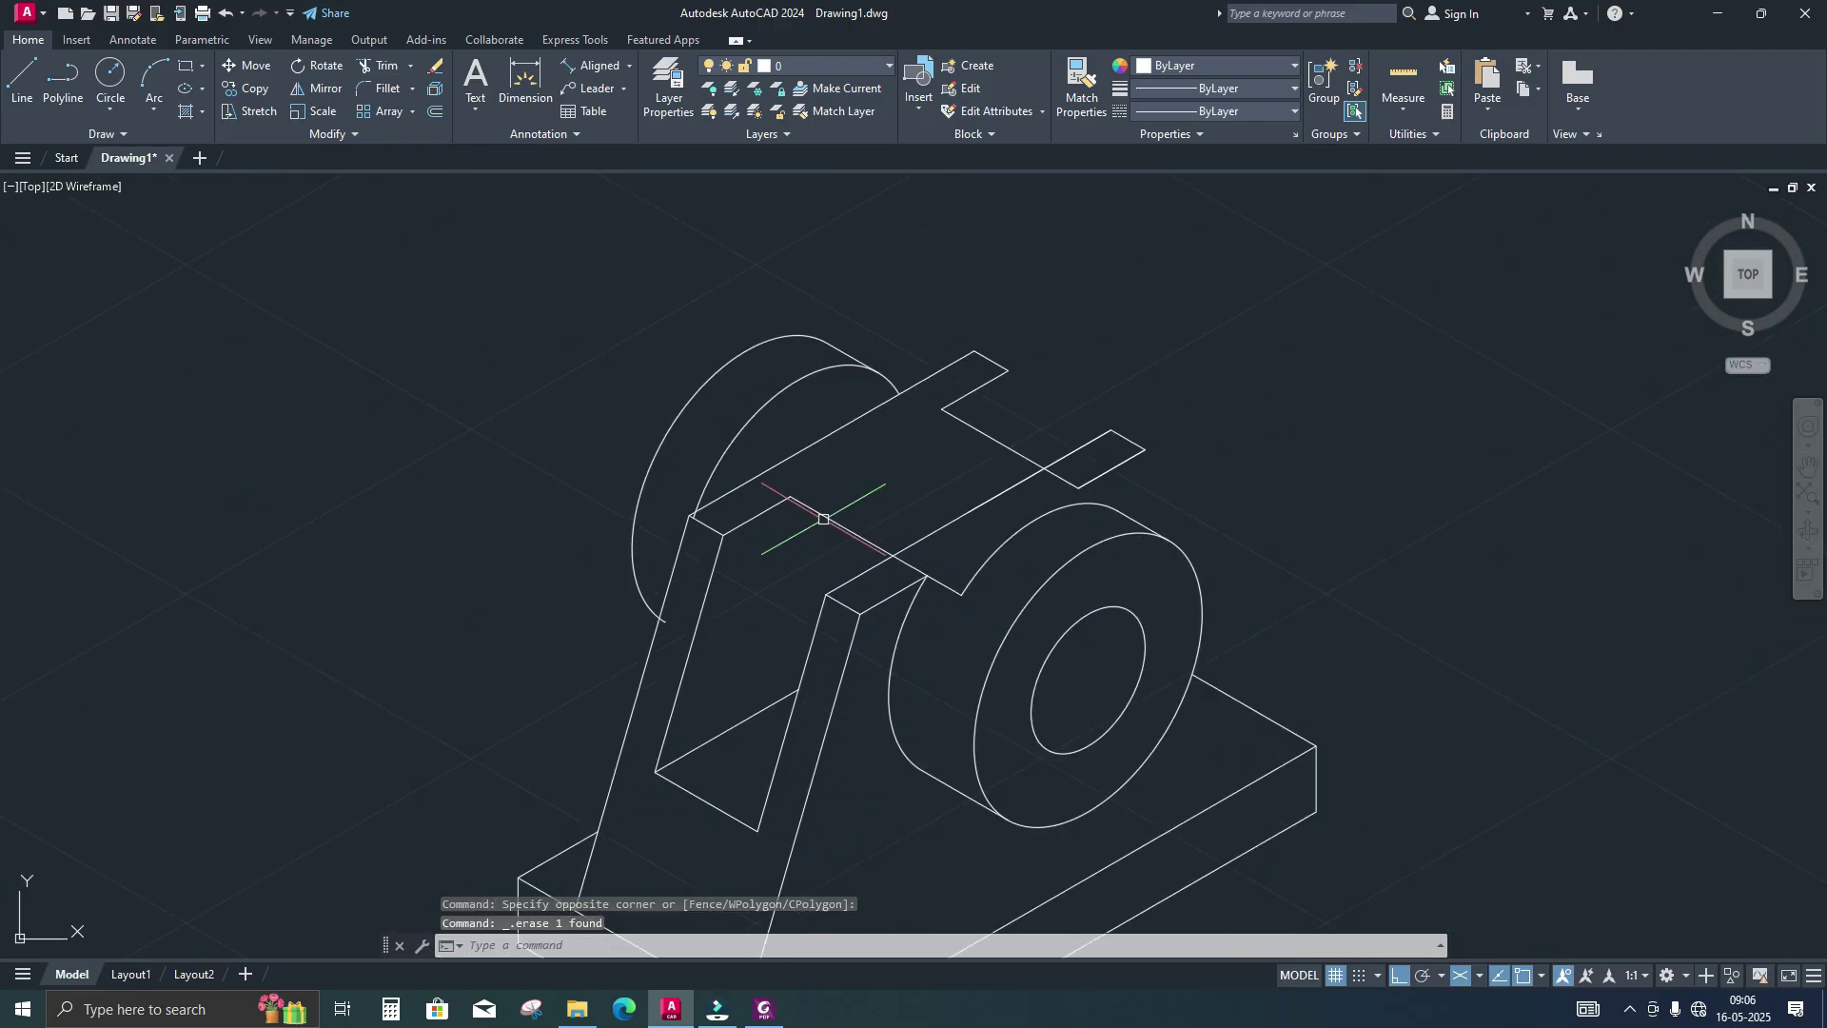
pyautogui.scroll(2, 886, 524)
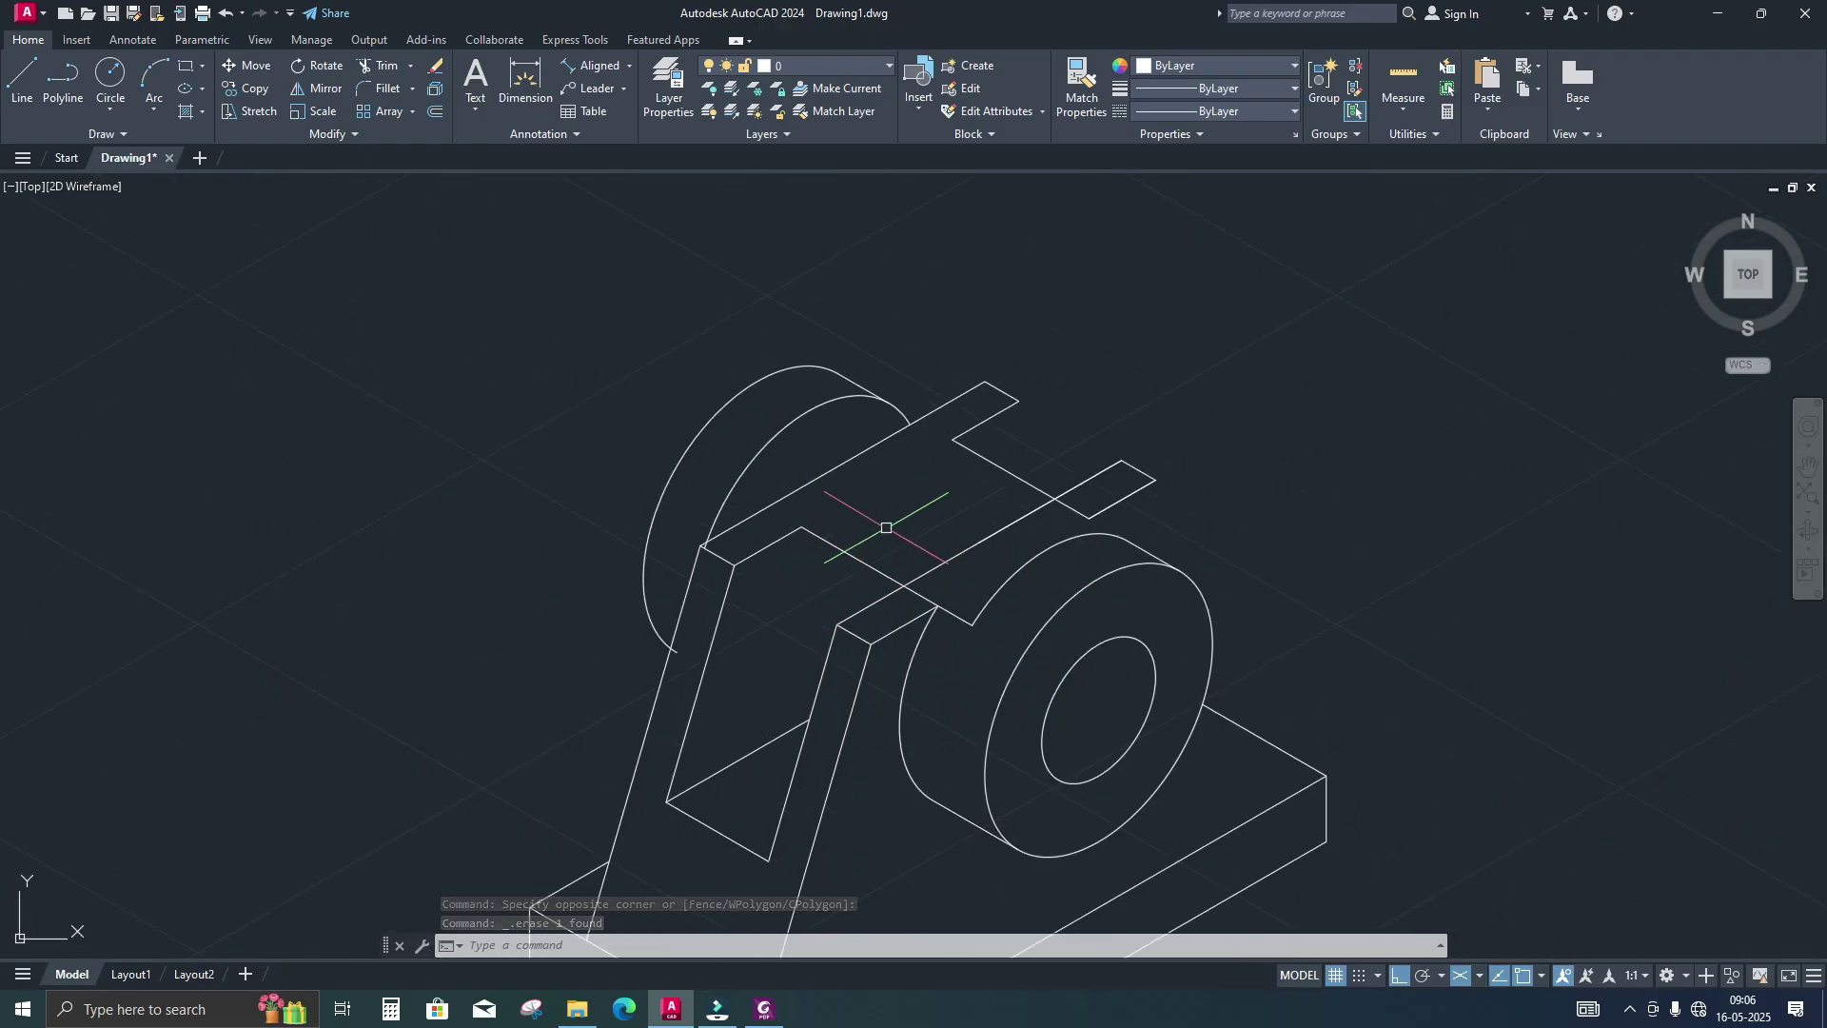
pyautogui.moveTo(886, 527); pyautogui.dragTo(895, 538, button='middle')
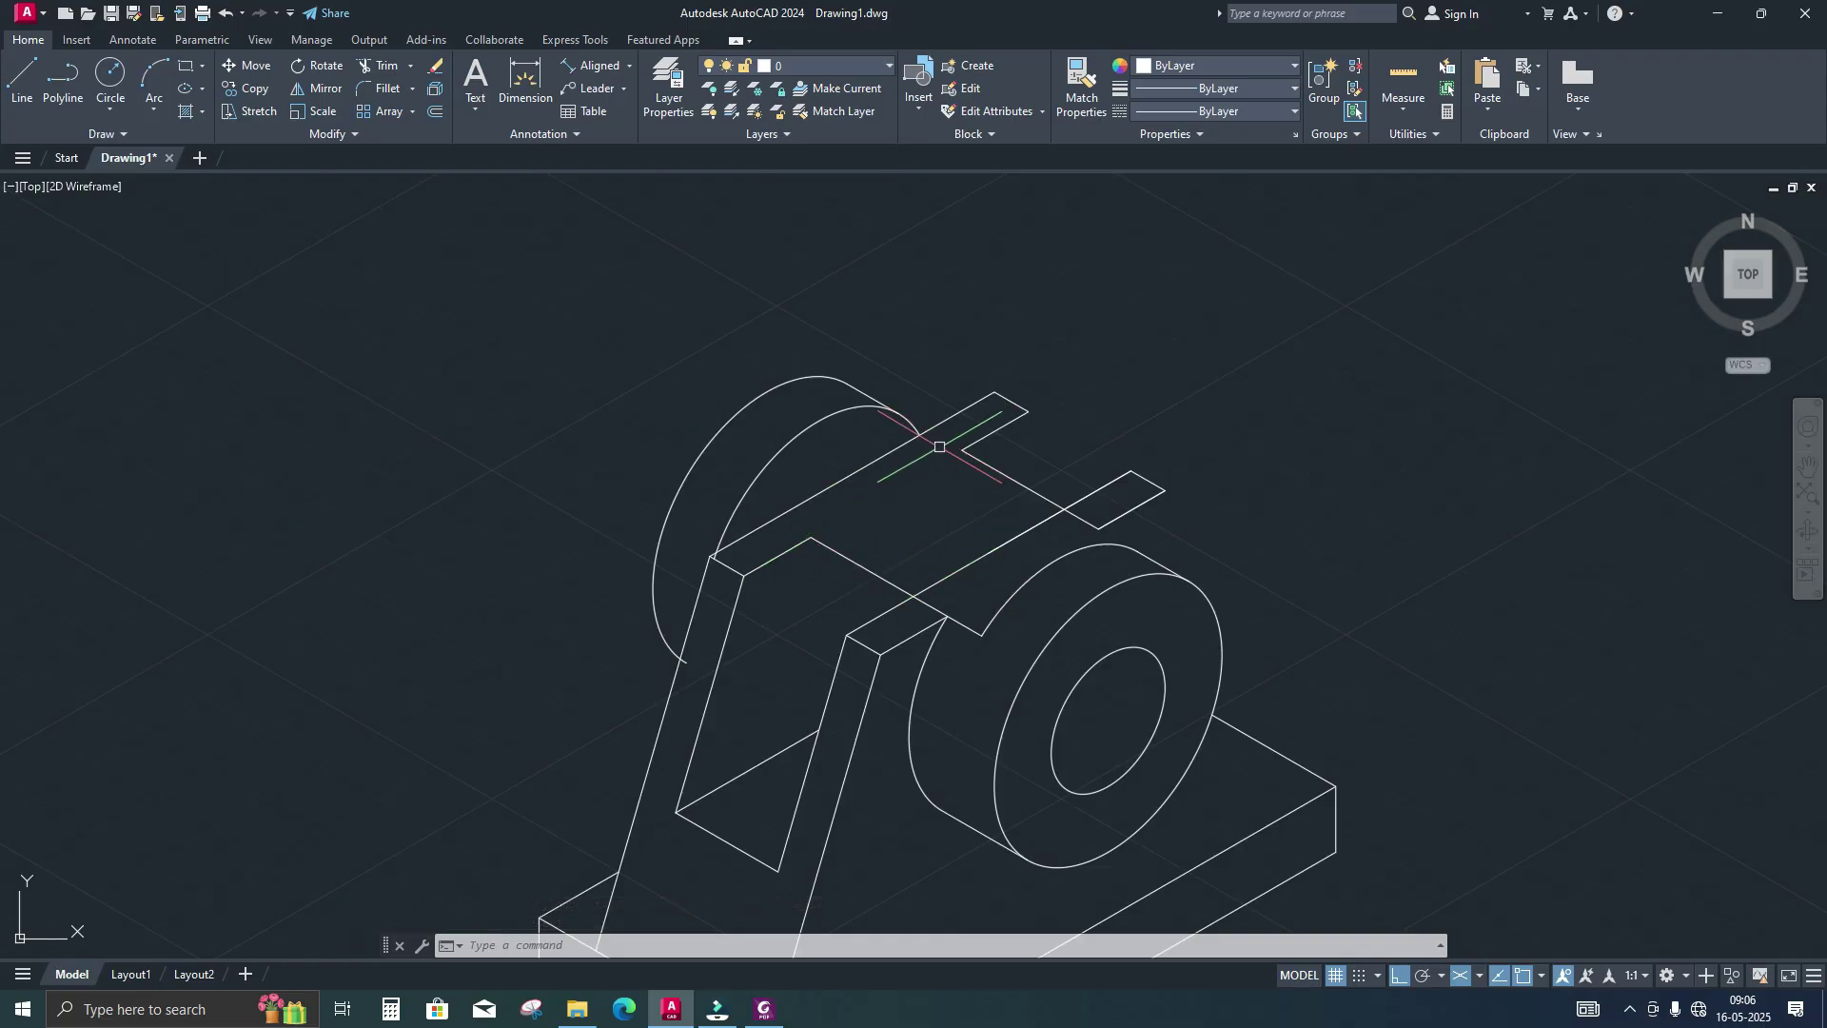
pyautogui.moveTo(929, 454); pyautogui.dragTo(931, 476, button='middle')
pyautogui.write('ex')
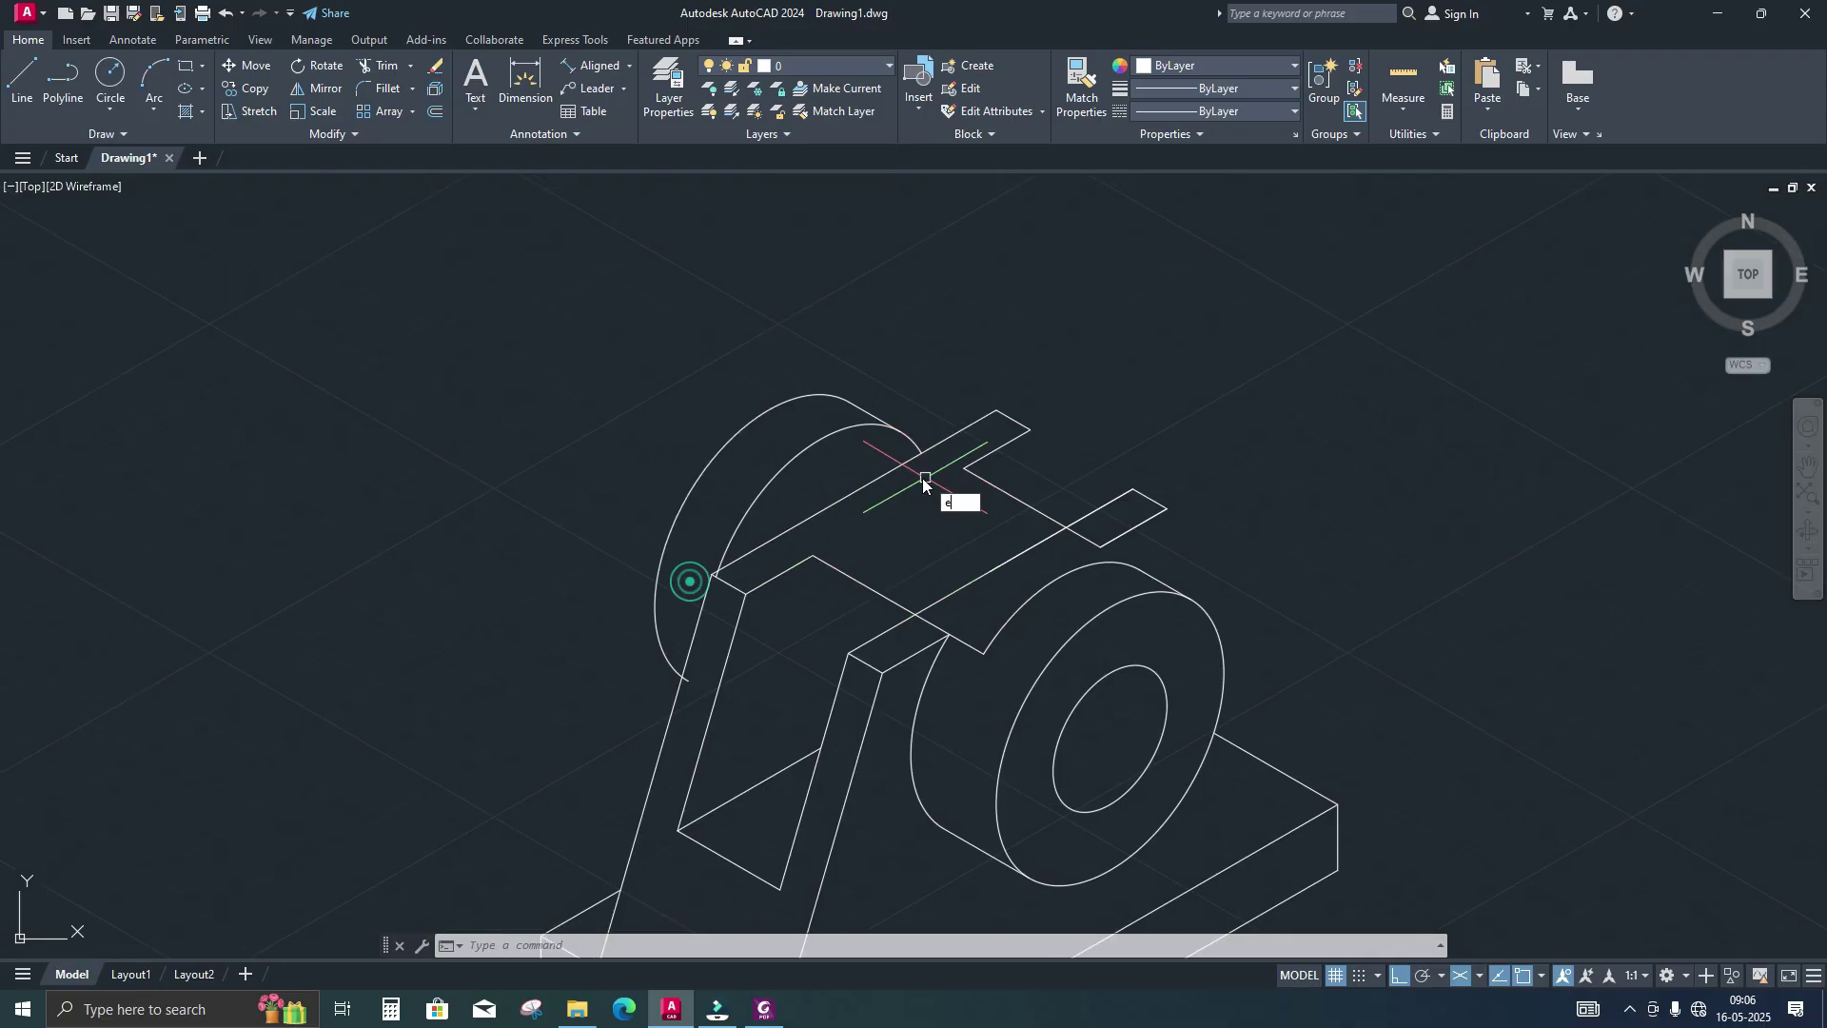
pyautogui.press('Return')
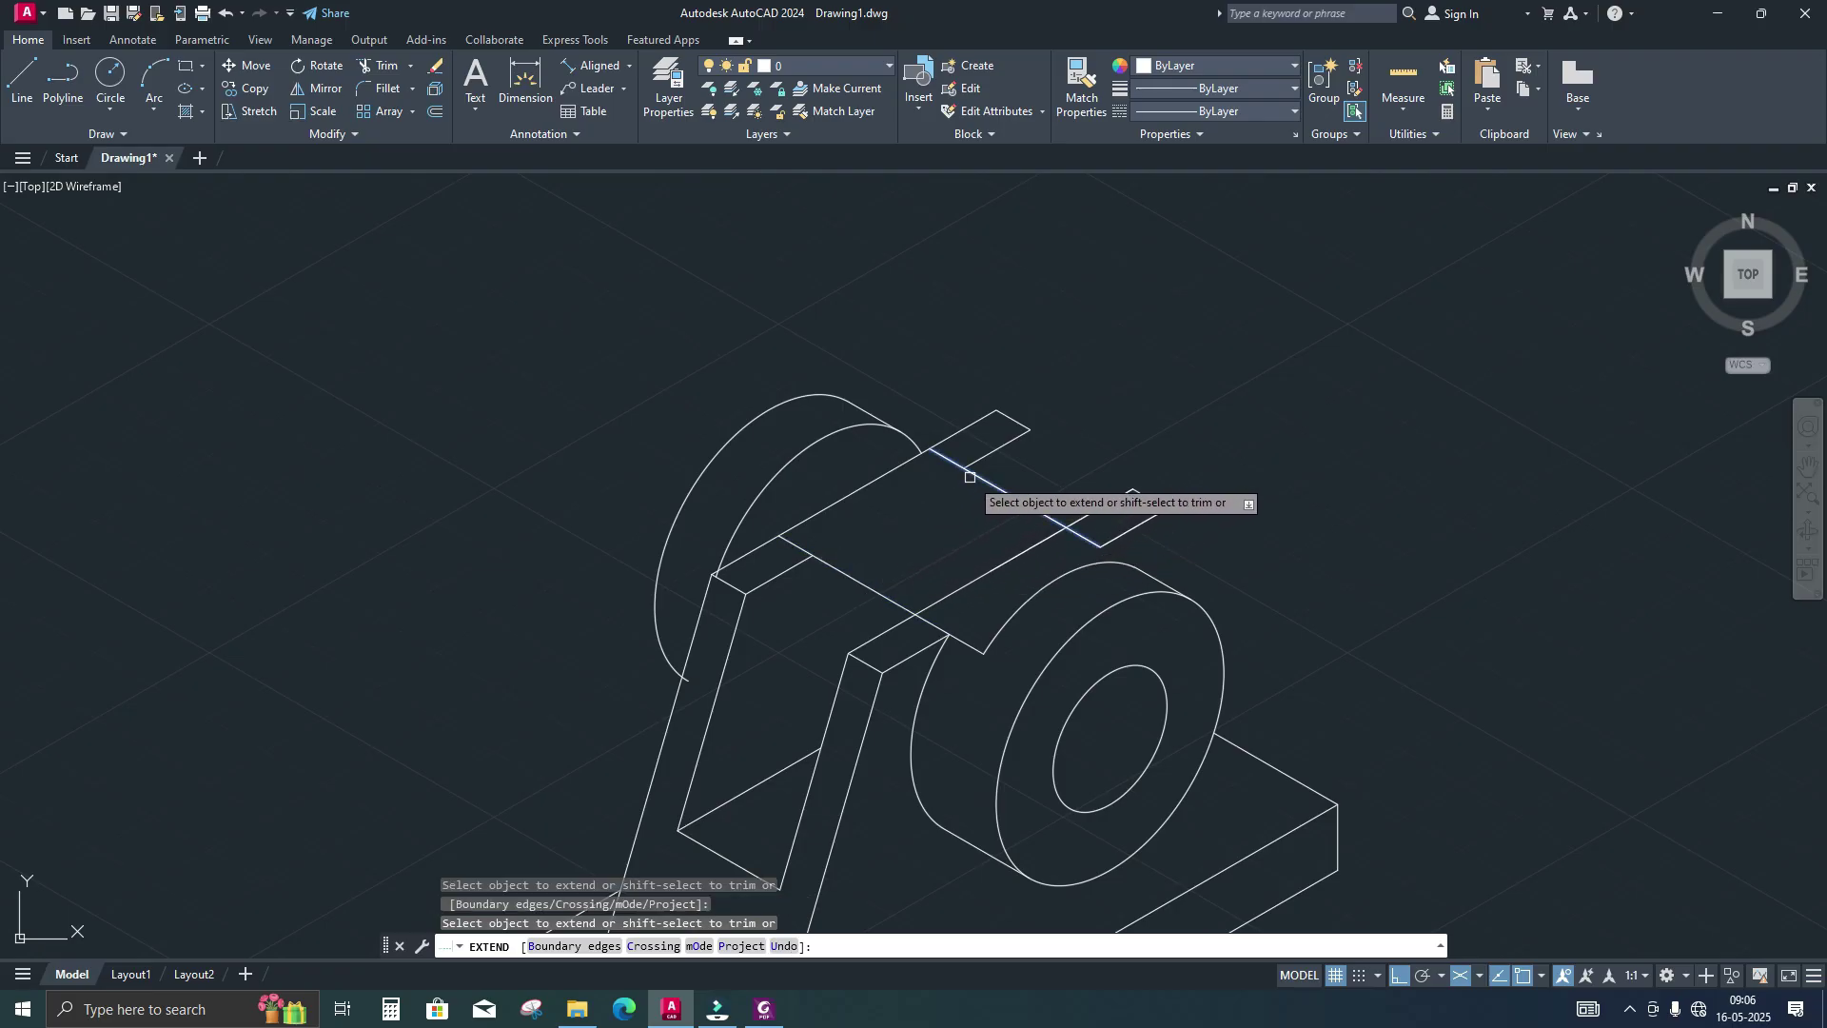
pyautogui.click(968, 475)
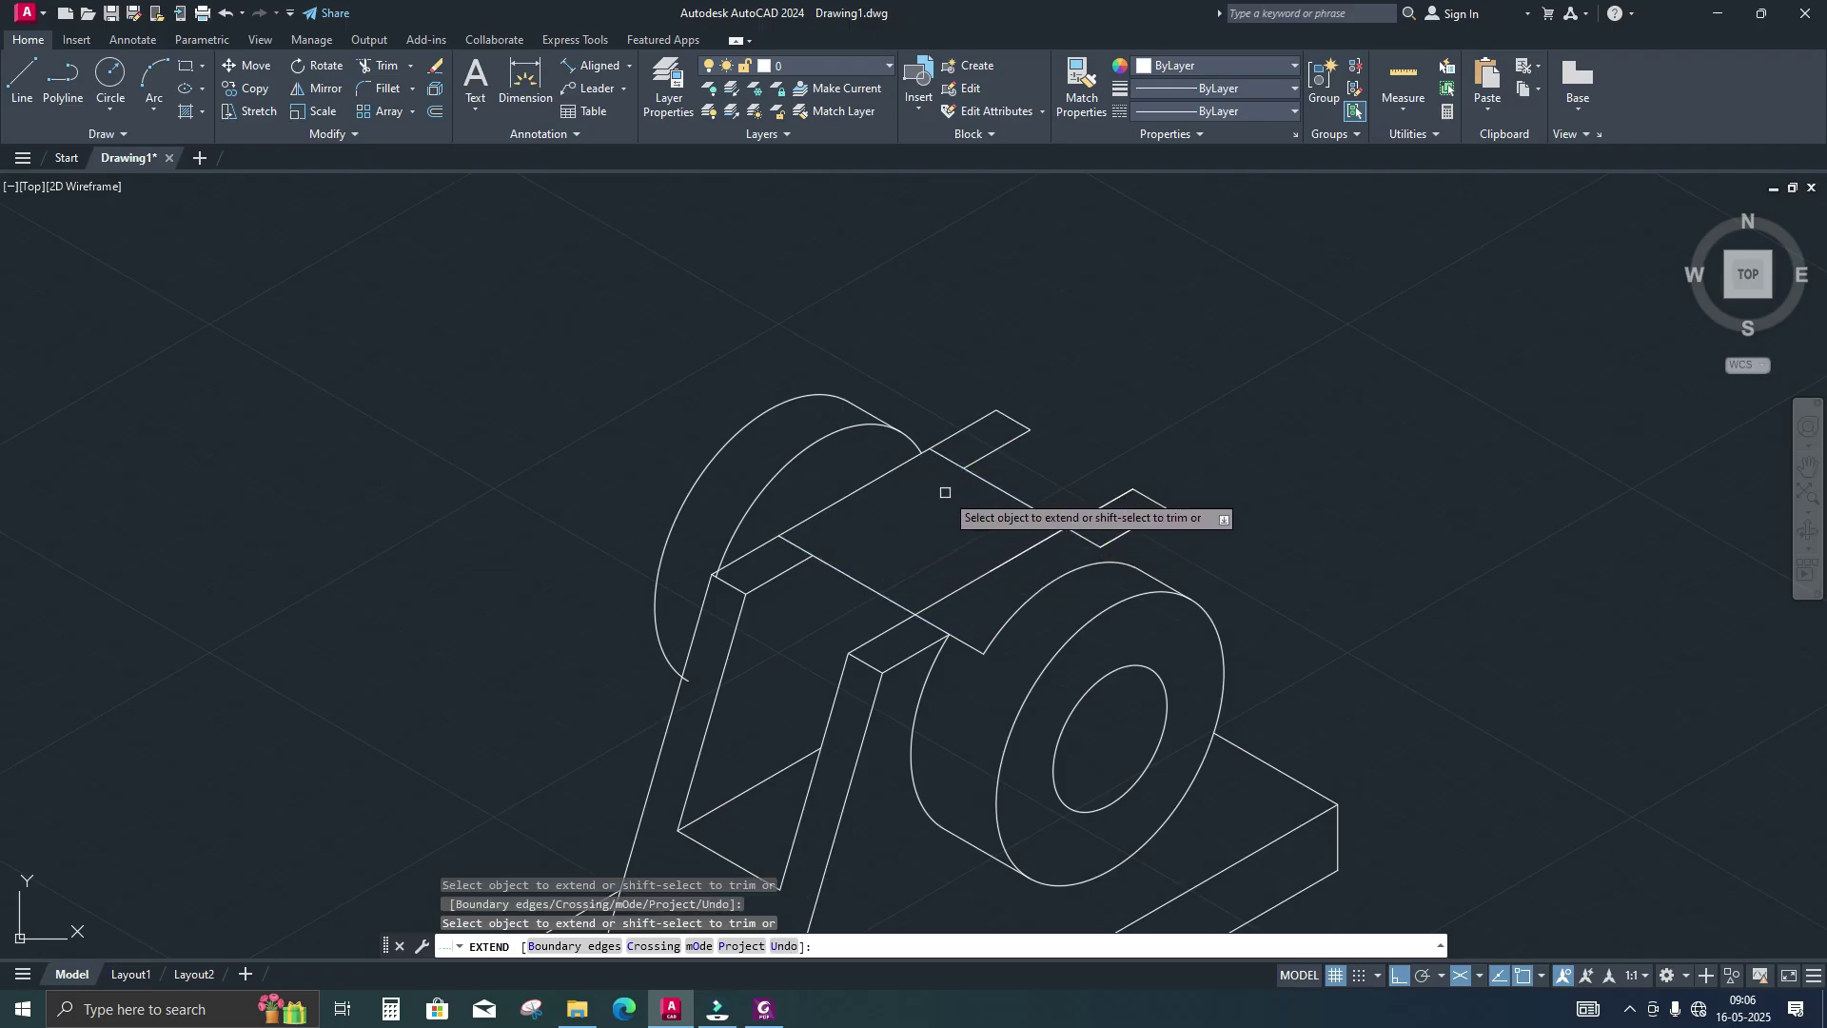
pyautogui.click(791, 566)
pyautogui.press('Escape')
pyautogui.press('Escape')
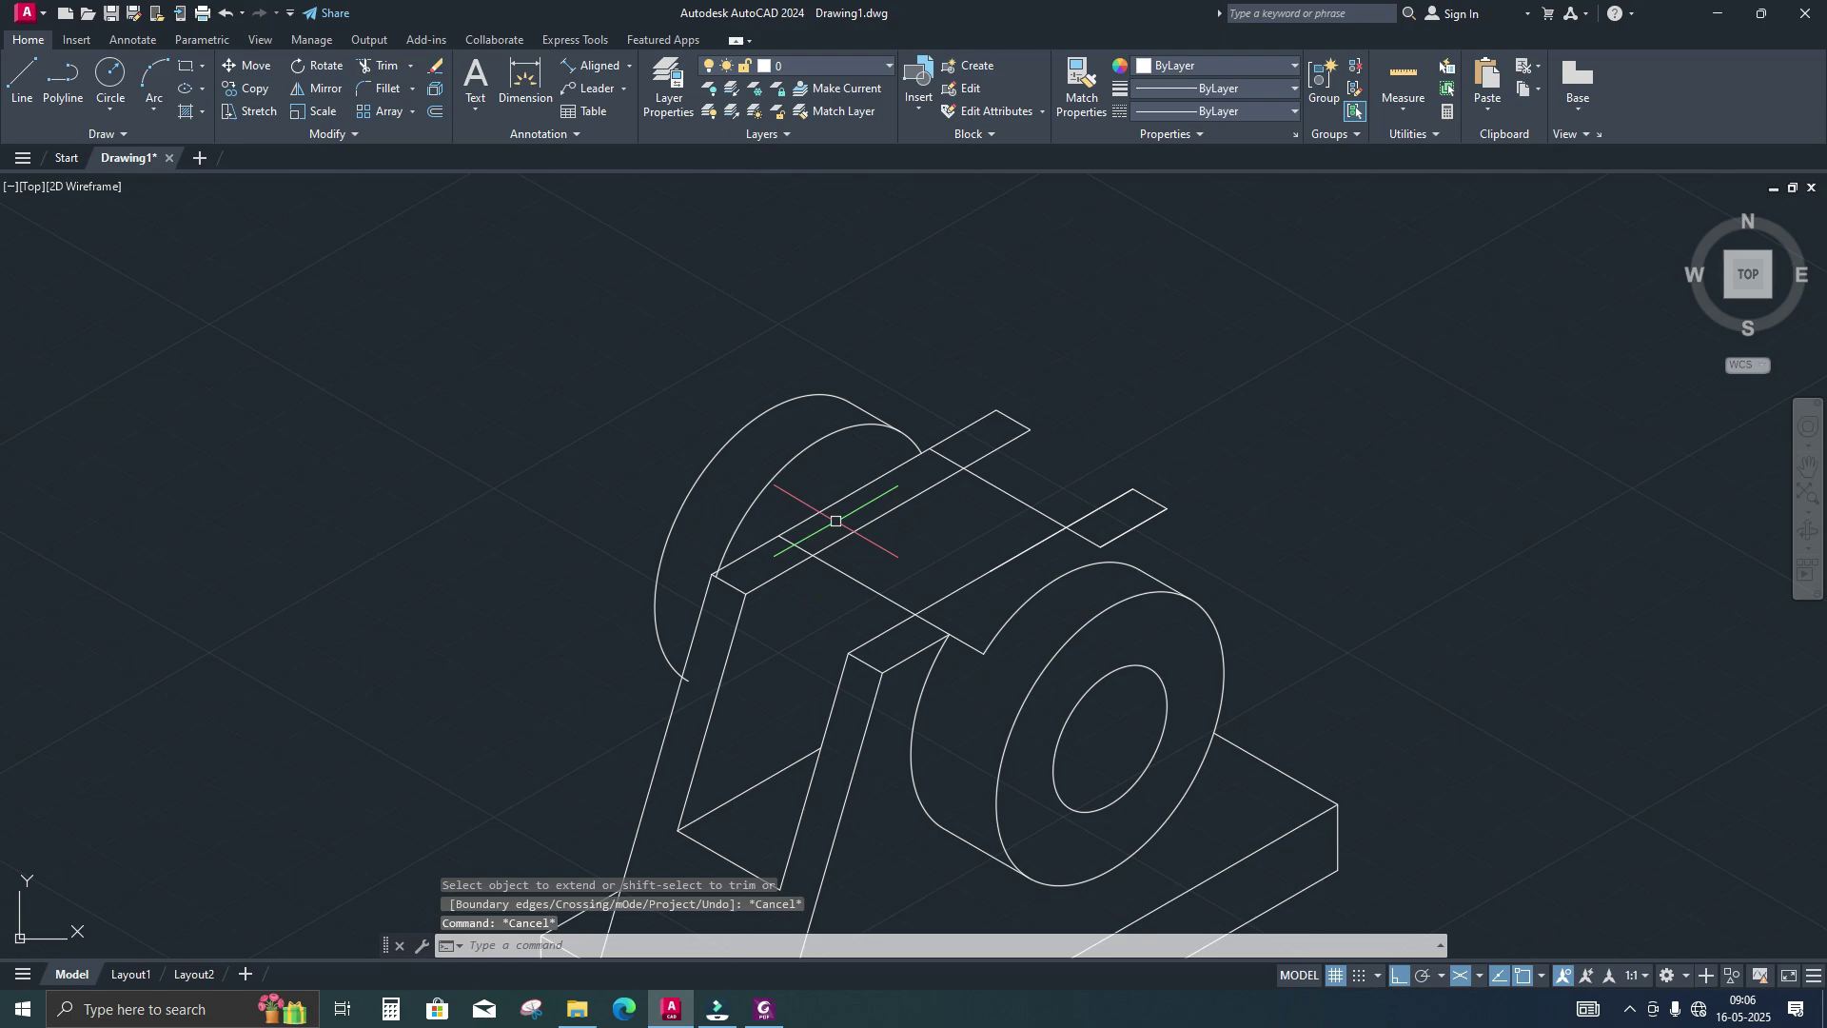
pyautogui.press('Return')
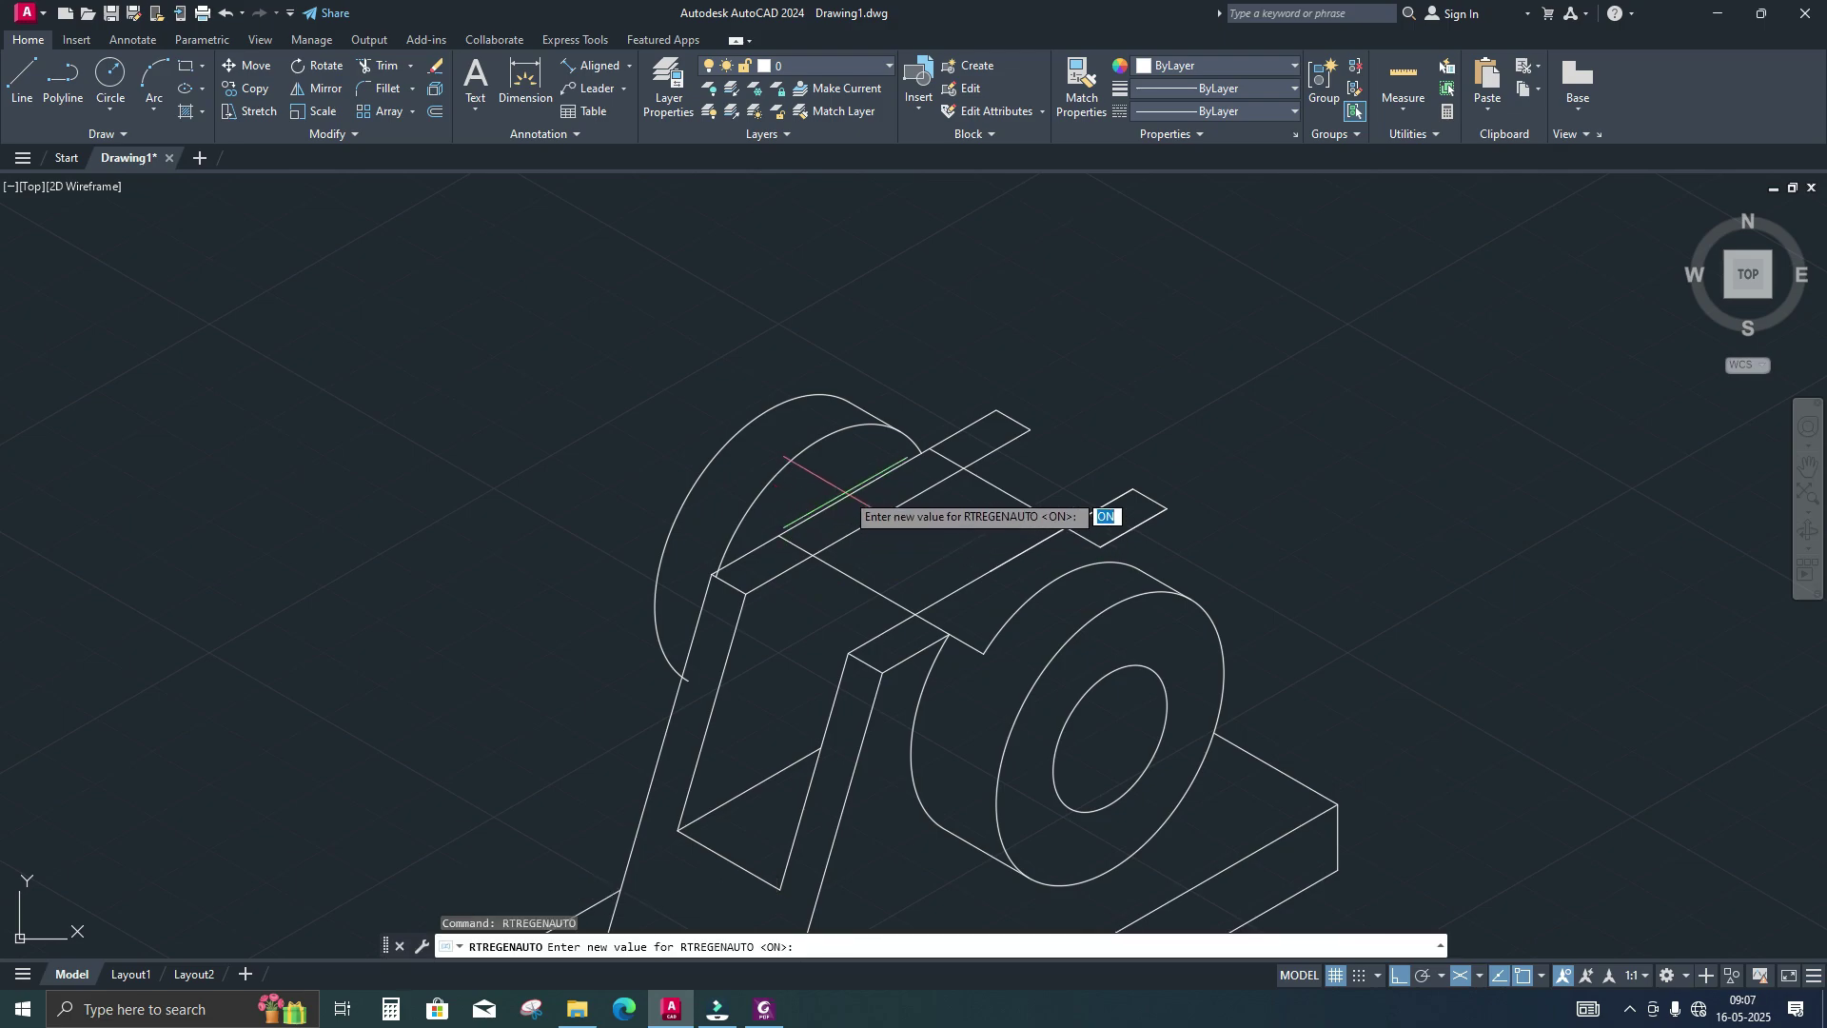
pyautogui.press('Escape')
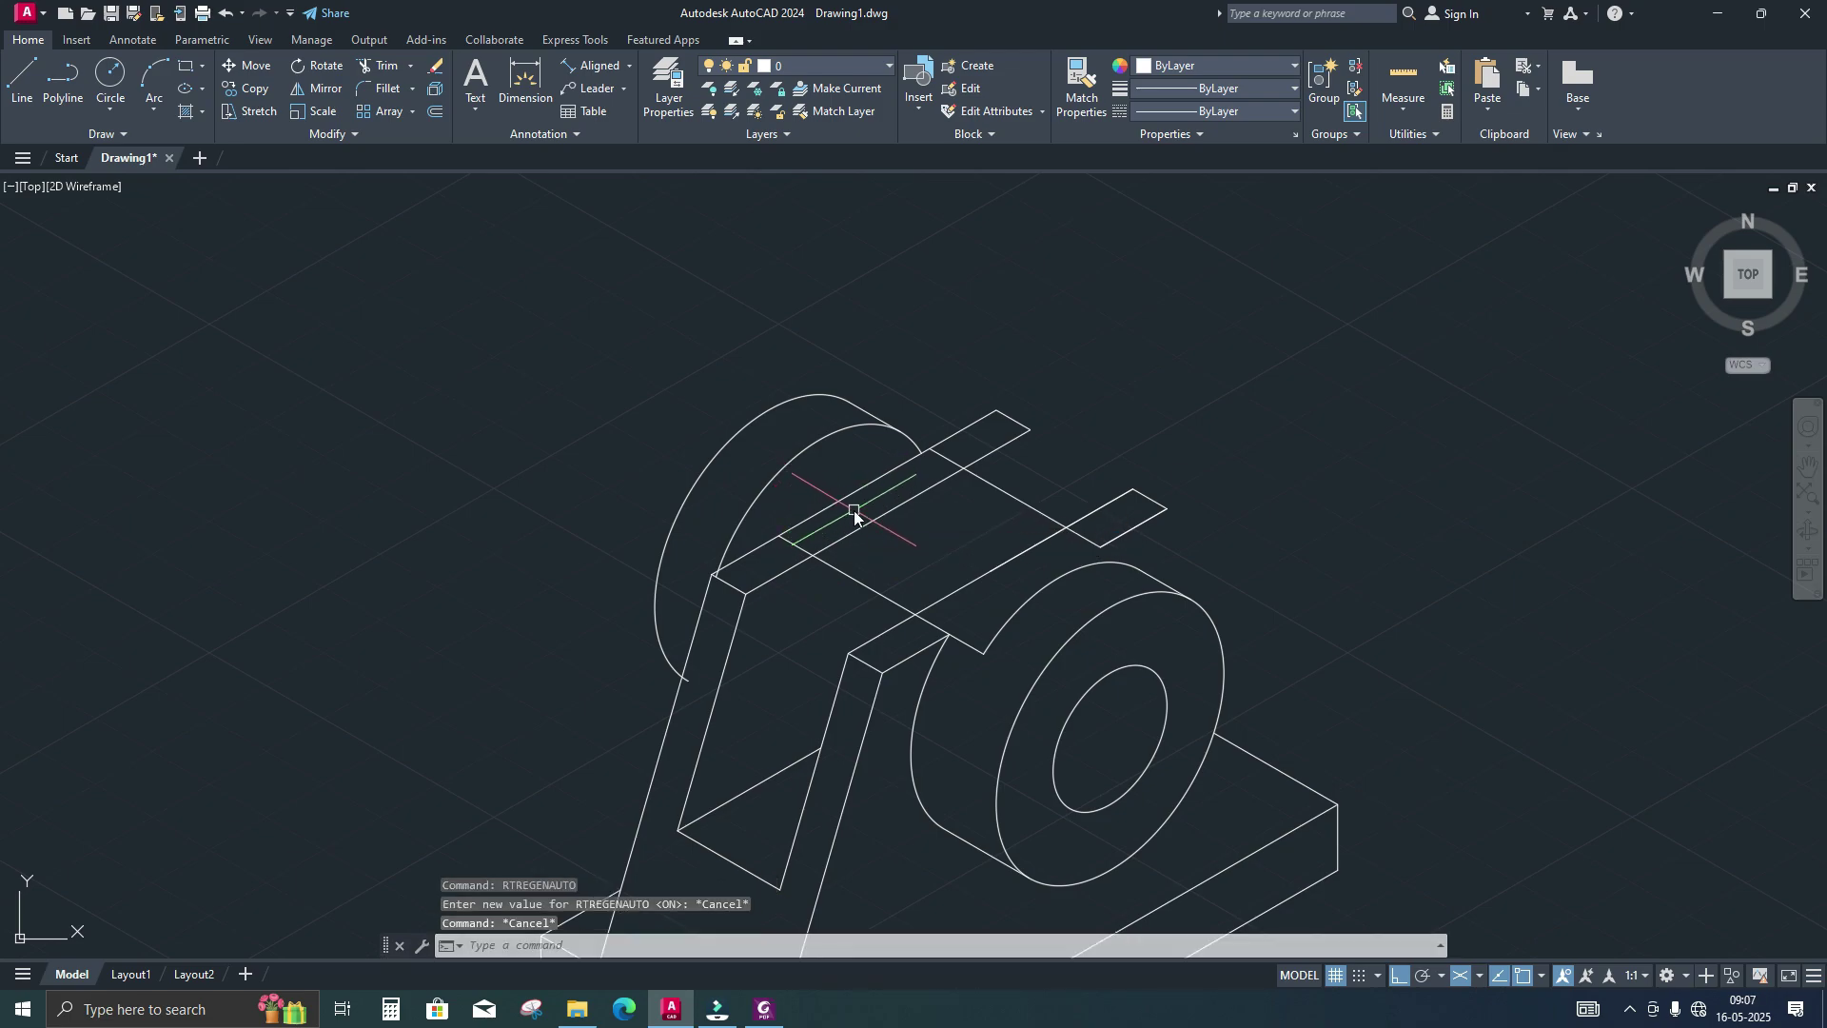
# Trim the rear strip's far edge between the two cross lines, and remove the cross lines' portions between the front and rear strips
pyautogui.write('tr')
pyautogui.press('Return')
pyautogui.scroll(4, 900, 466)
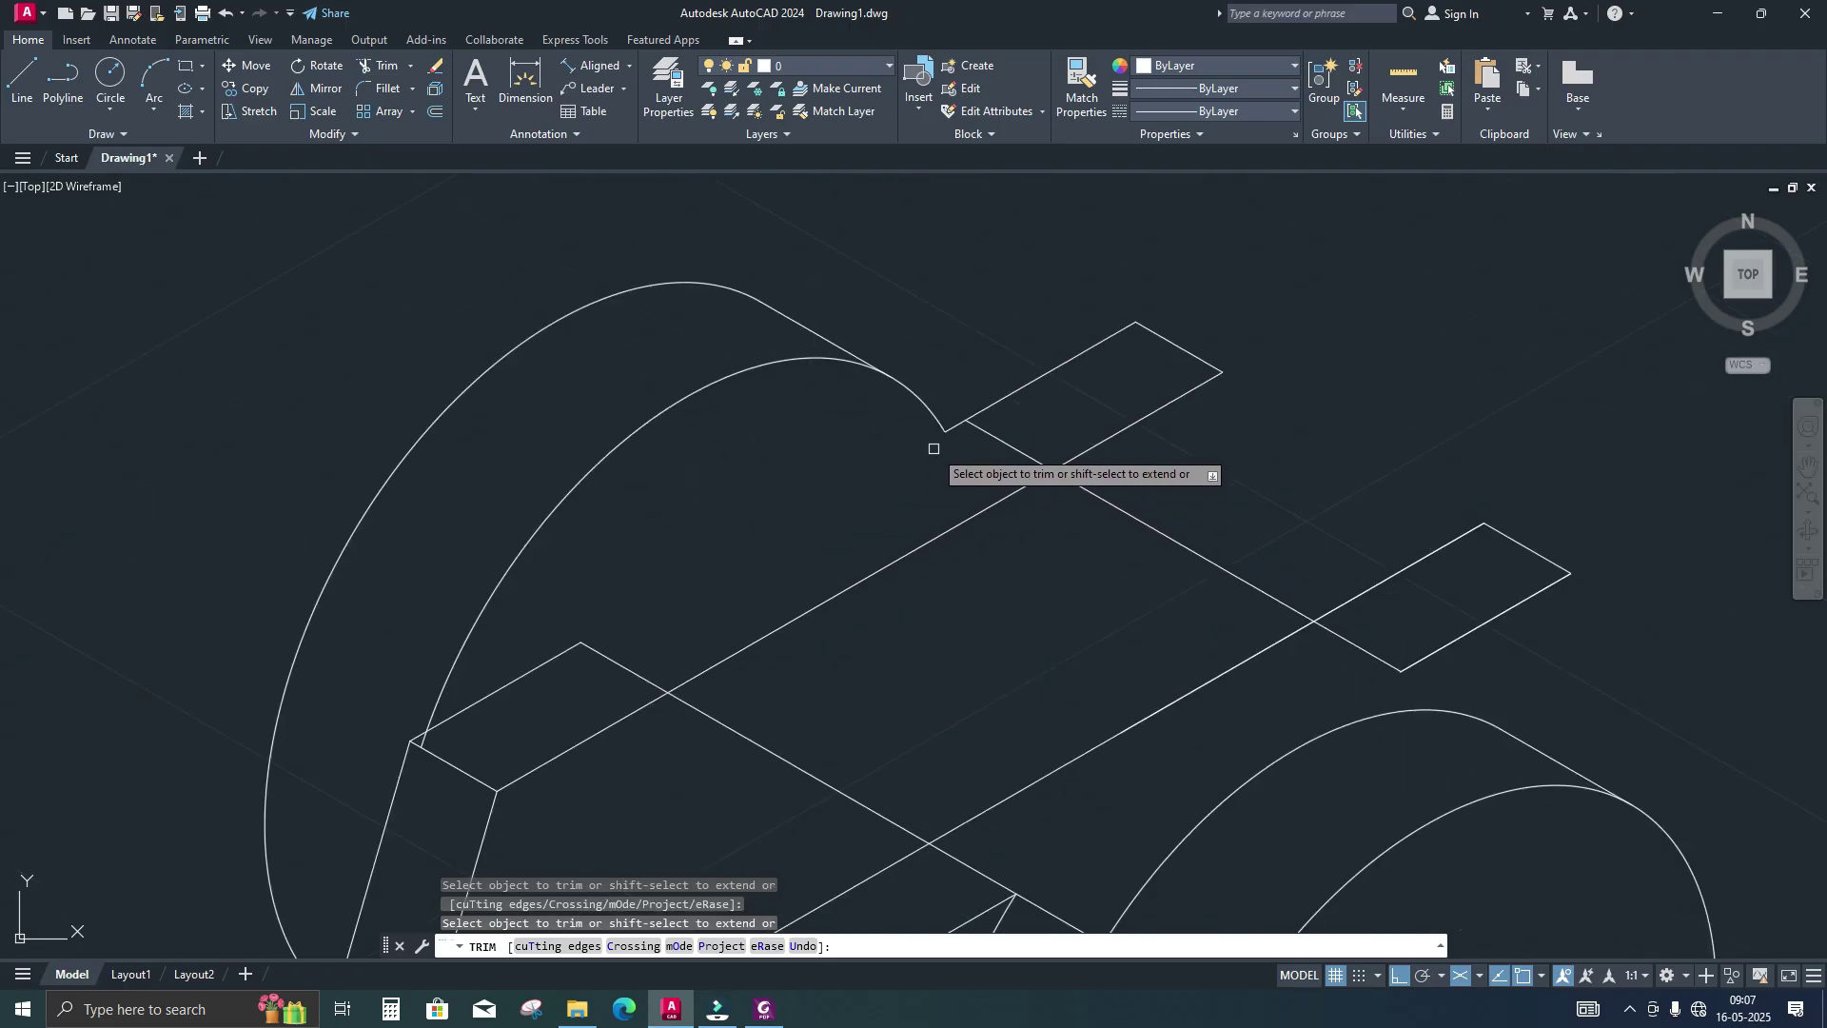
pyautogui.moveTo(836, 595); pyautogui.dragTo(877, 556, button='middle')
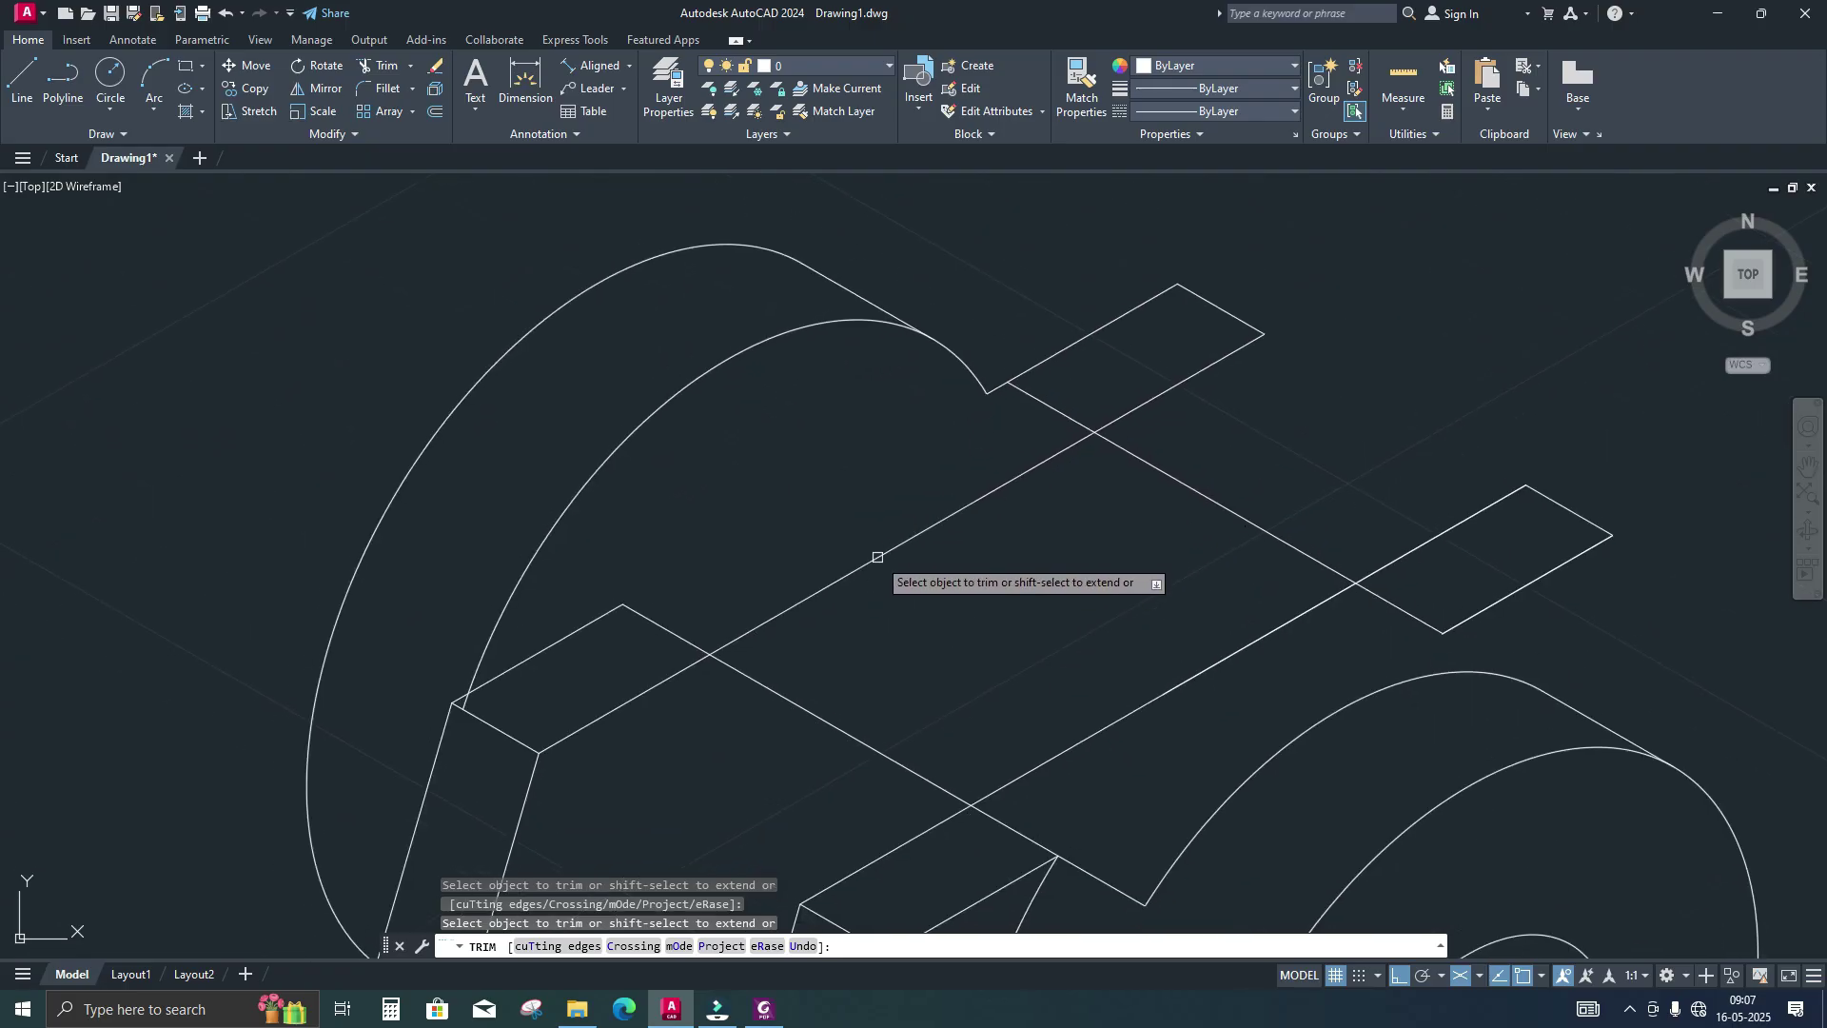
pyautogui.scroll(-3, 874, 599)
pyautogui.click(784, 680)
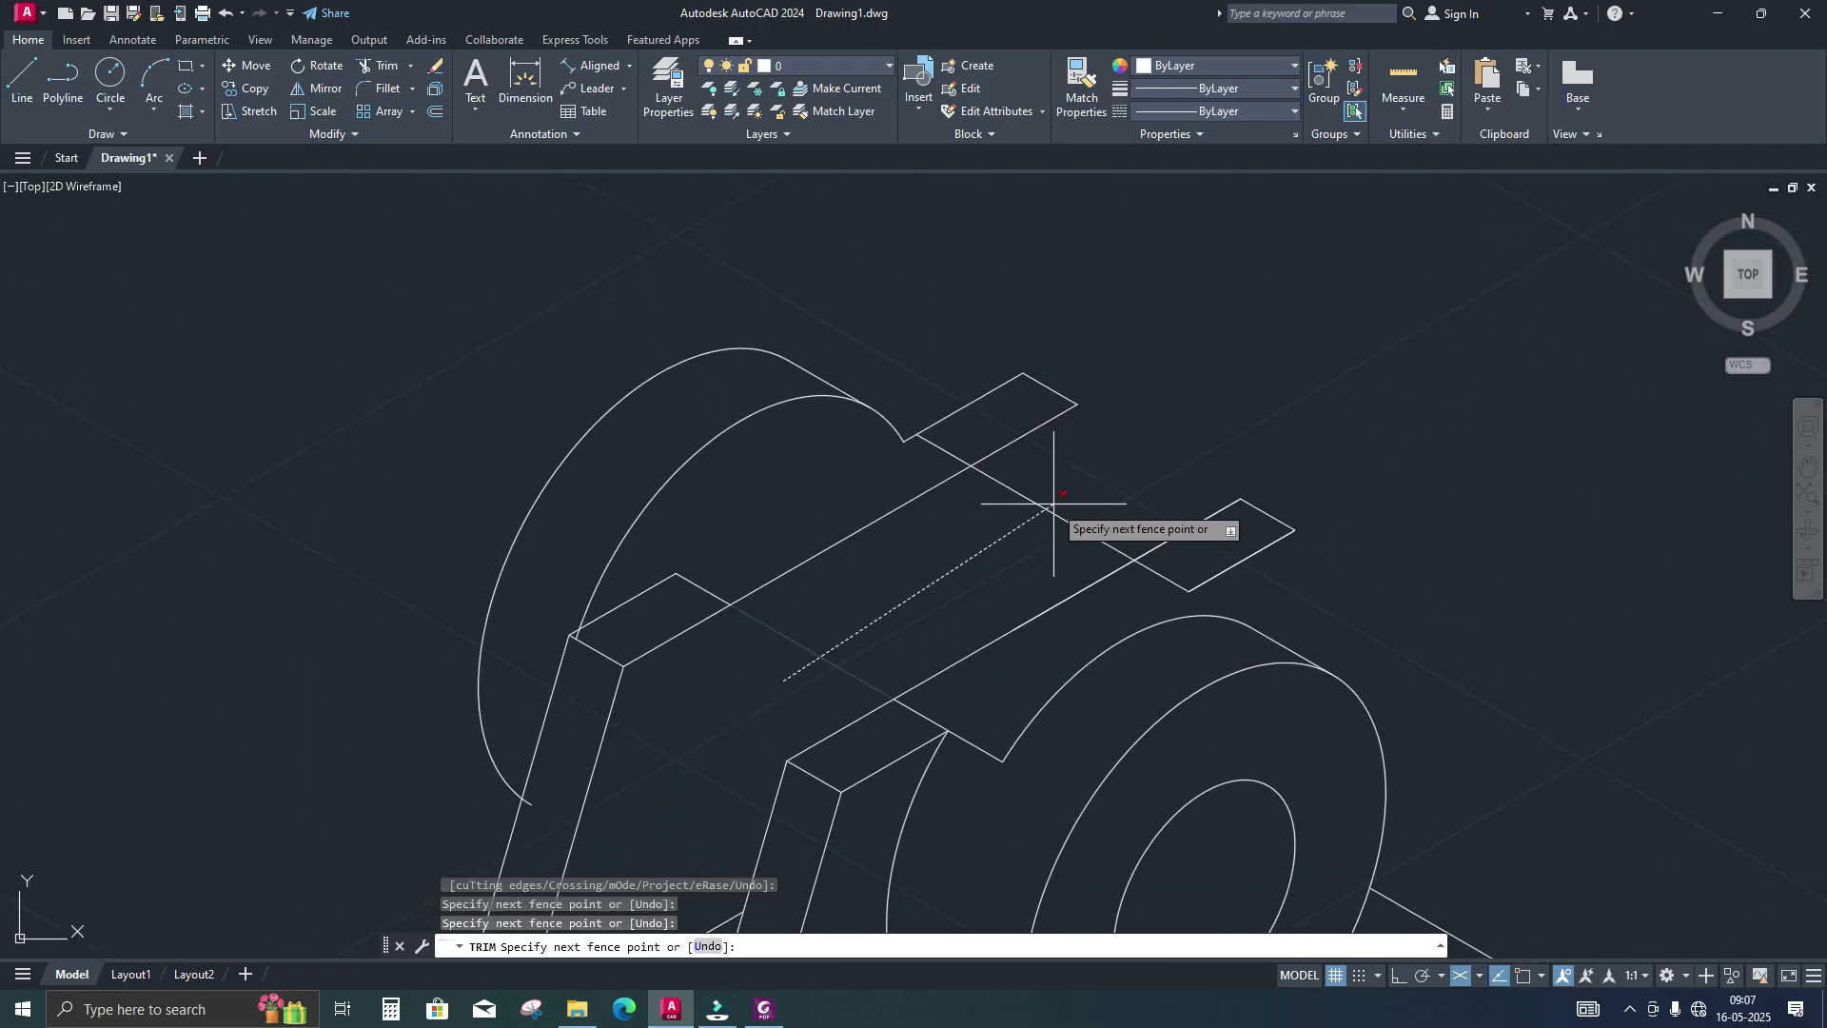
pyautogui.press('Return')
pyautogui.press('Return')
pyautogui.scroll(-5, 980, 619)
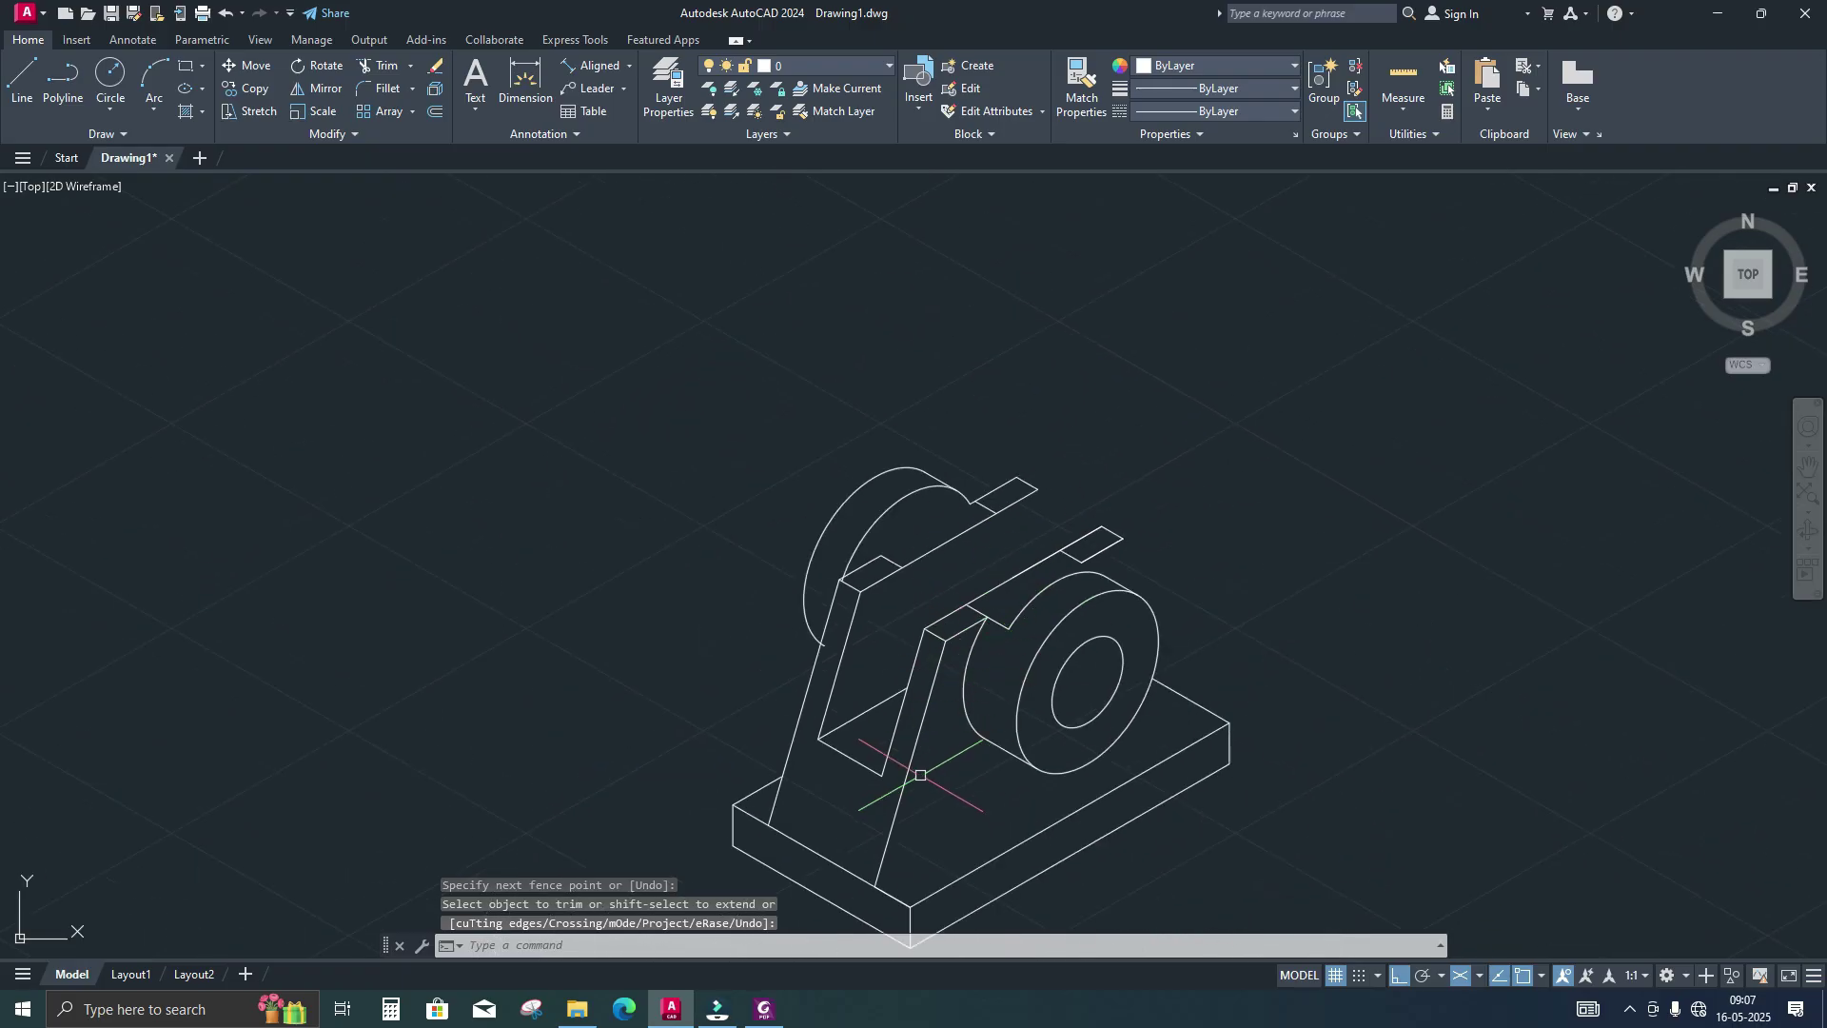
# Switch to the reference PDF in Foxit PDF Editor and compare figure 103's top strips and cylinders with the AutoCAD drawing
pyautogui.click(762, 1009)
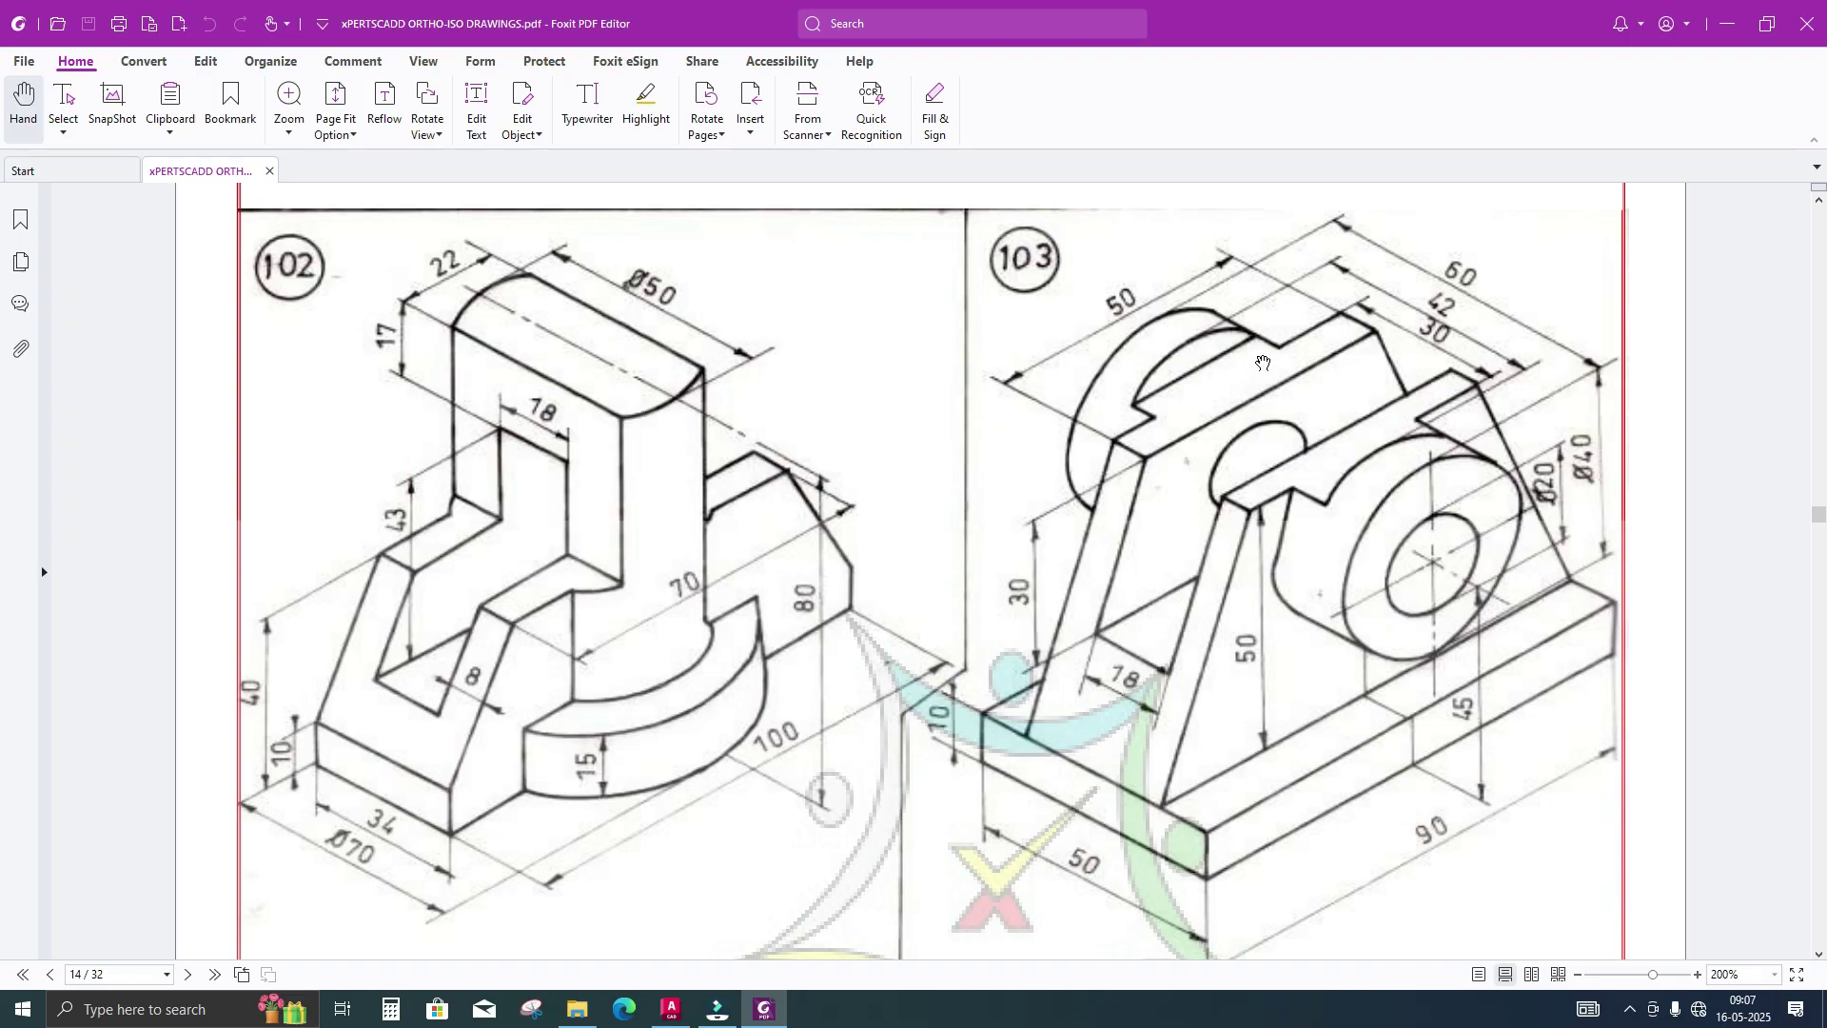
pyautogui.hotkey('alt', 'Tab')
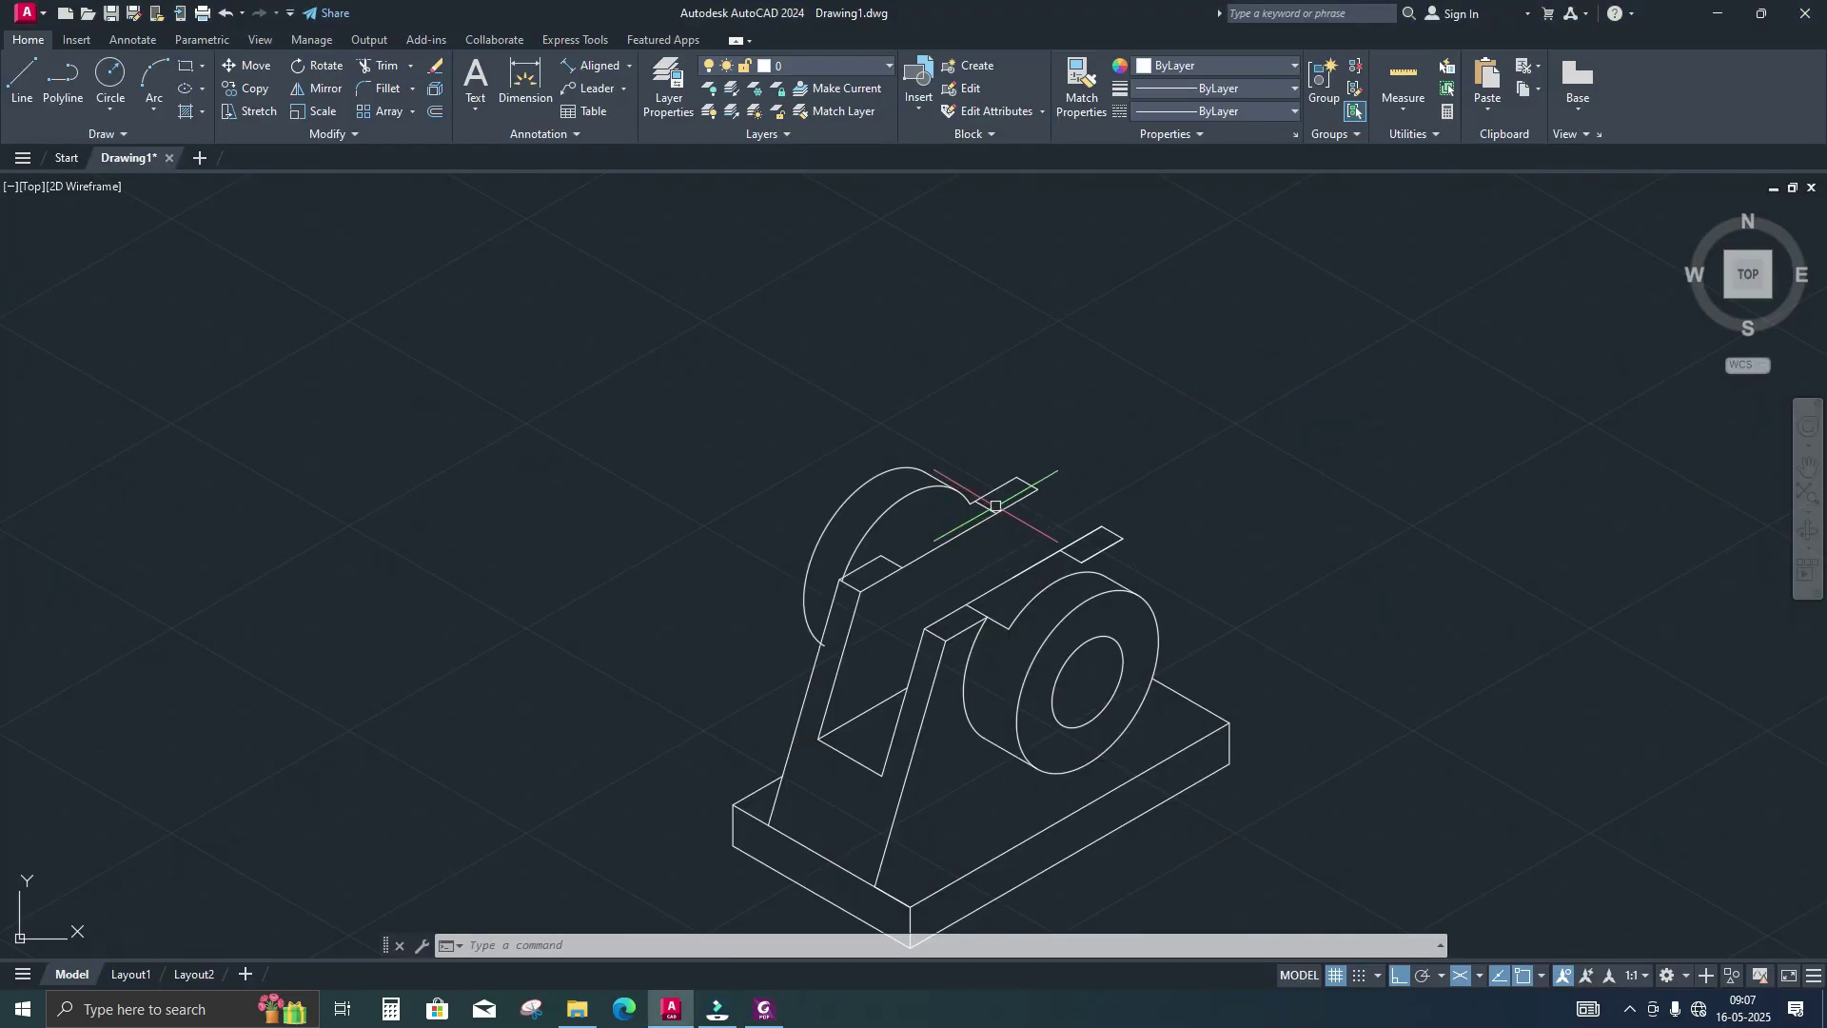
pyautogui.scroll(5, 959, 510)
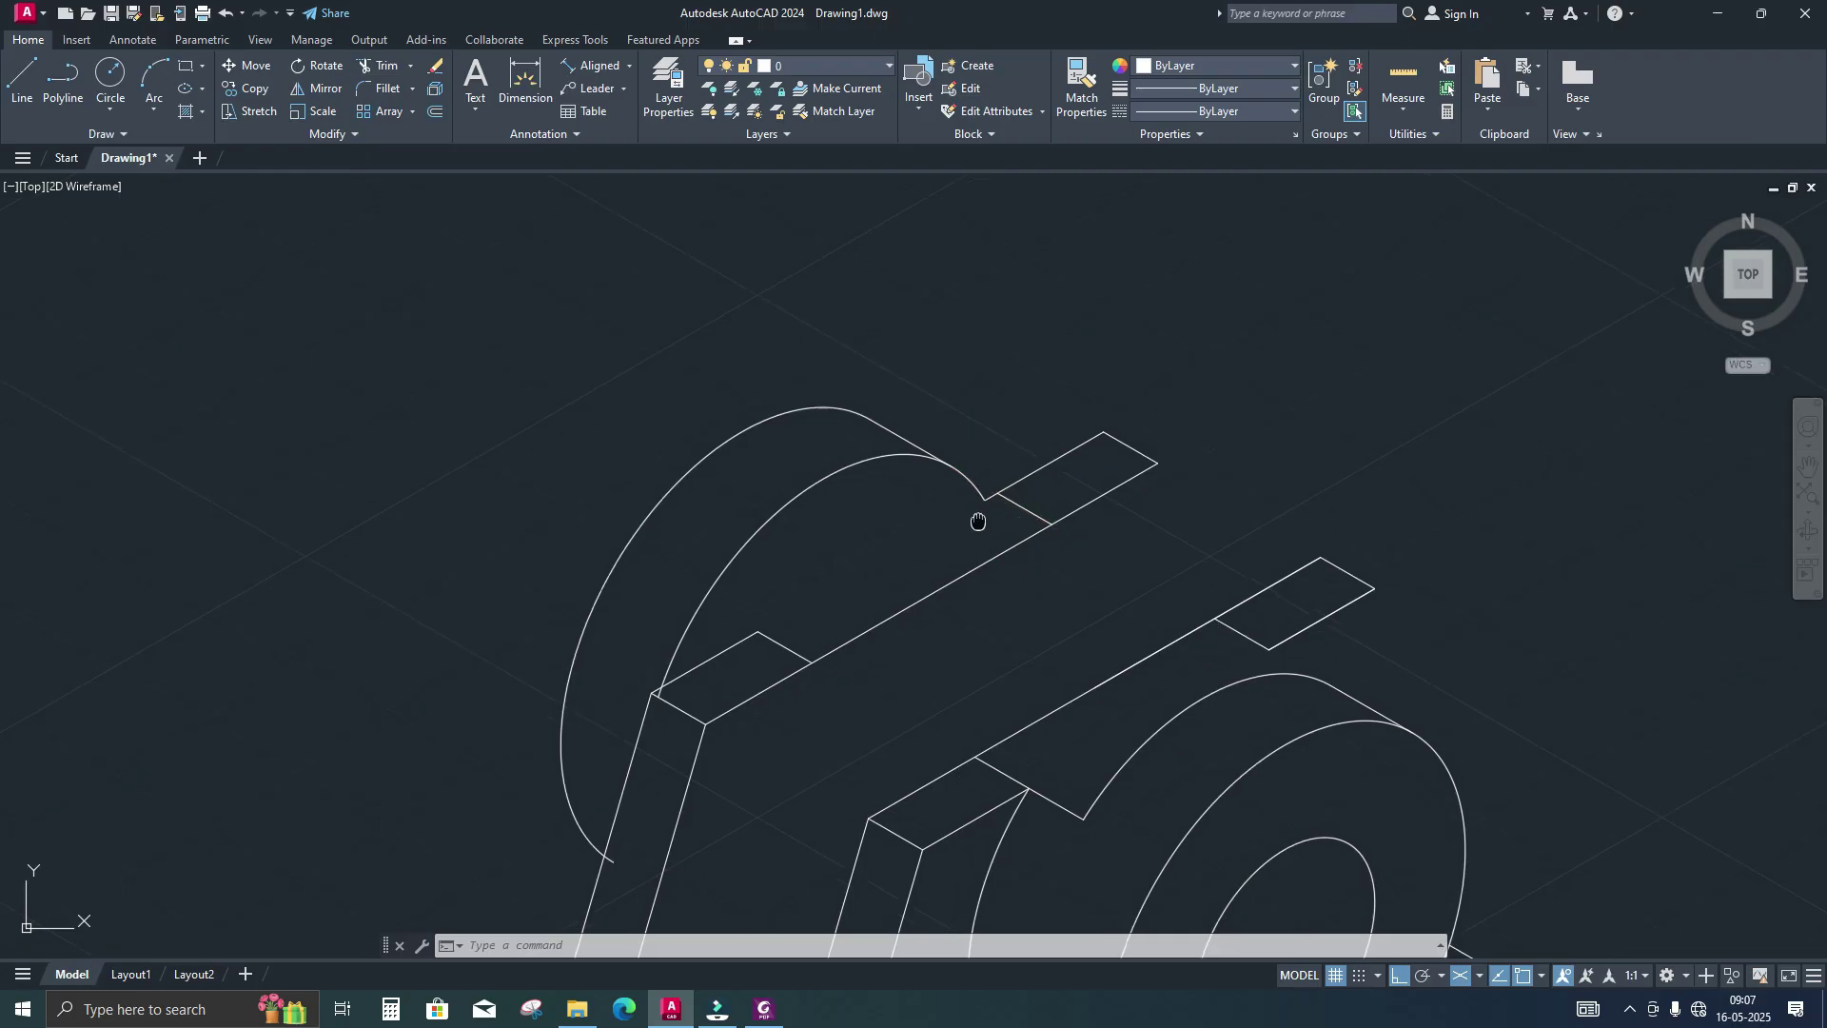
pyautogui.moveTo(1192, 600); pyautogui.dragTo(1130, 596, button='middle')
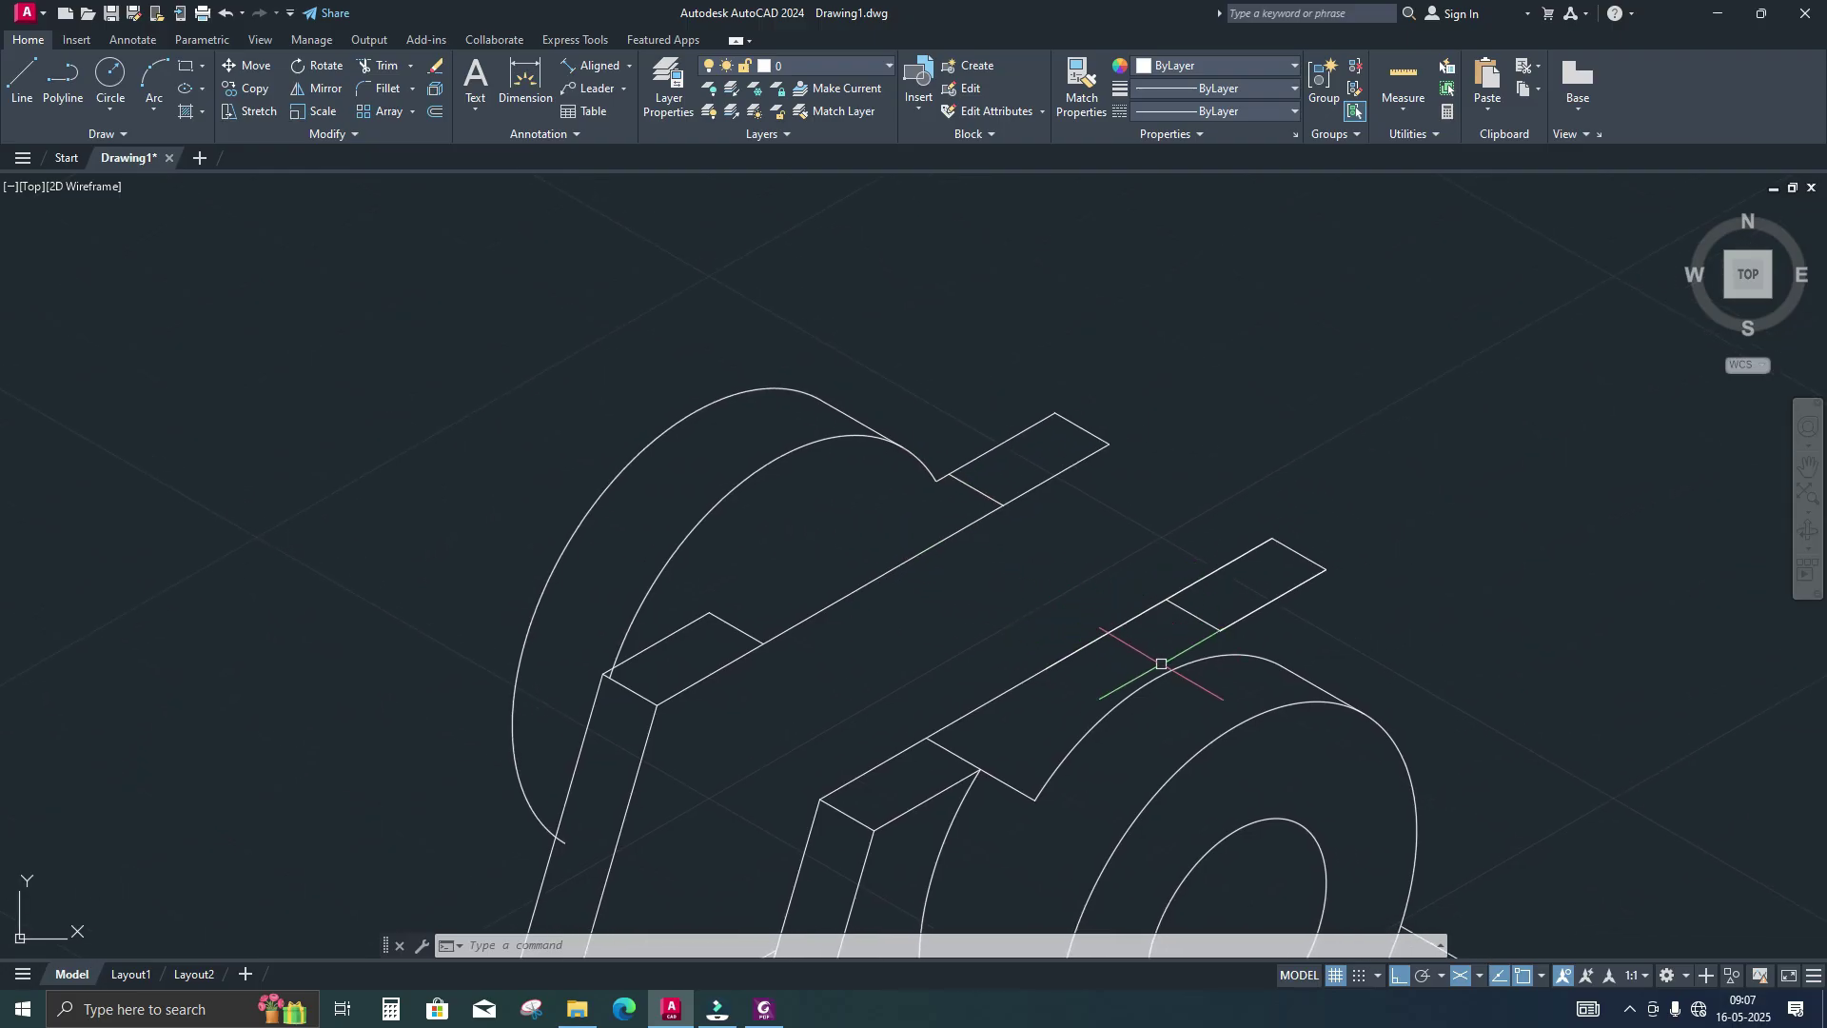
pyautogui.hotkey('alt', 'Tab')
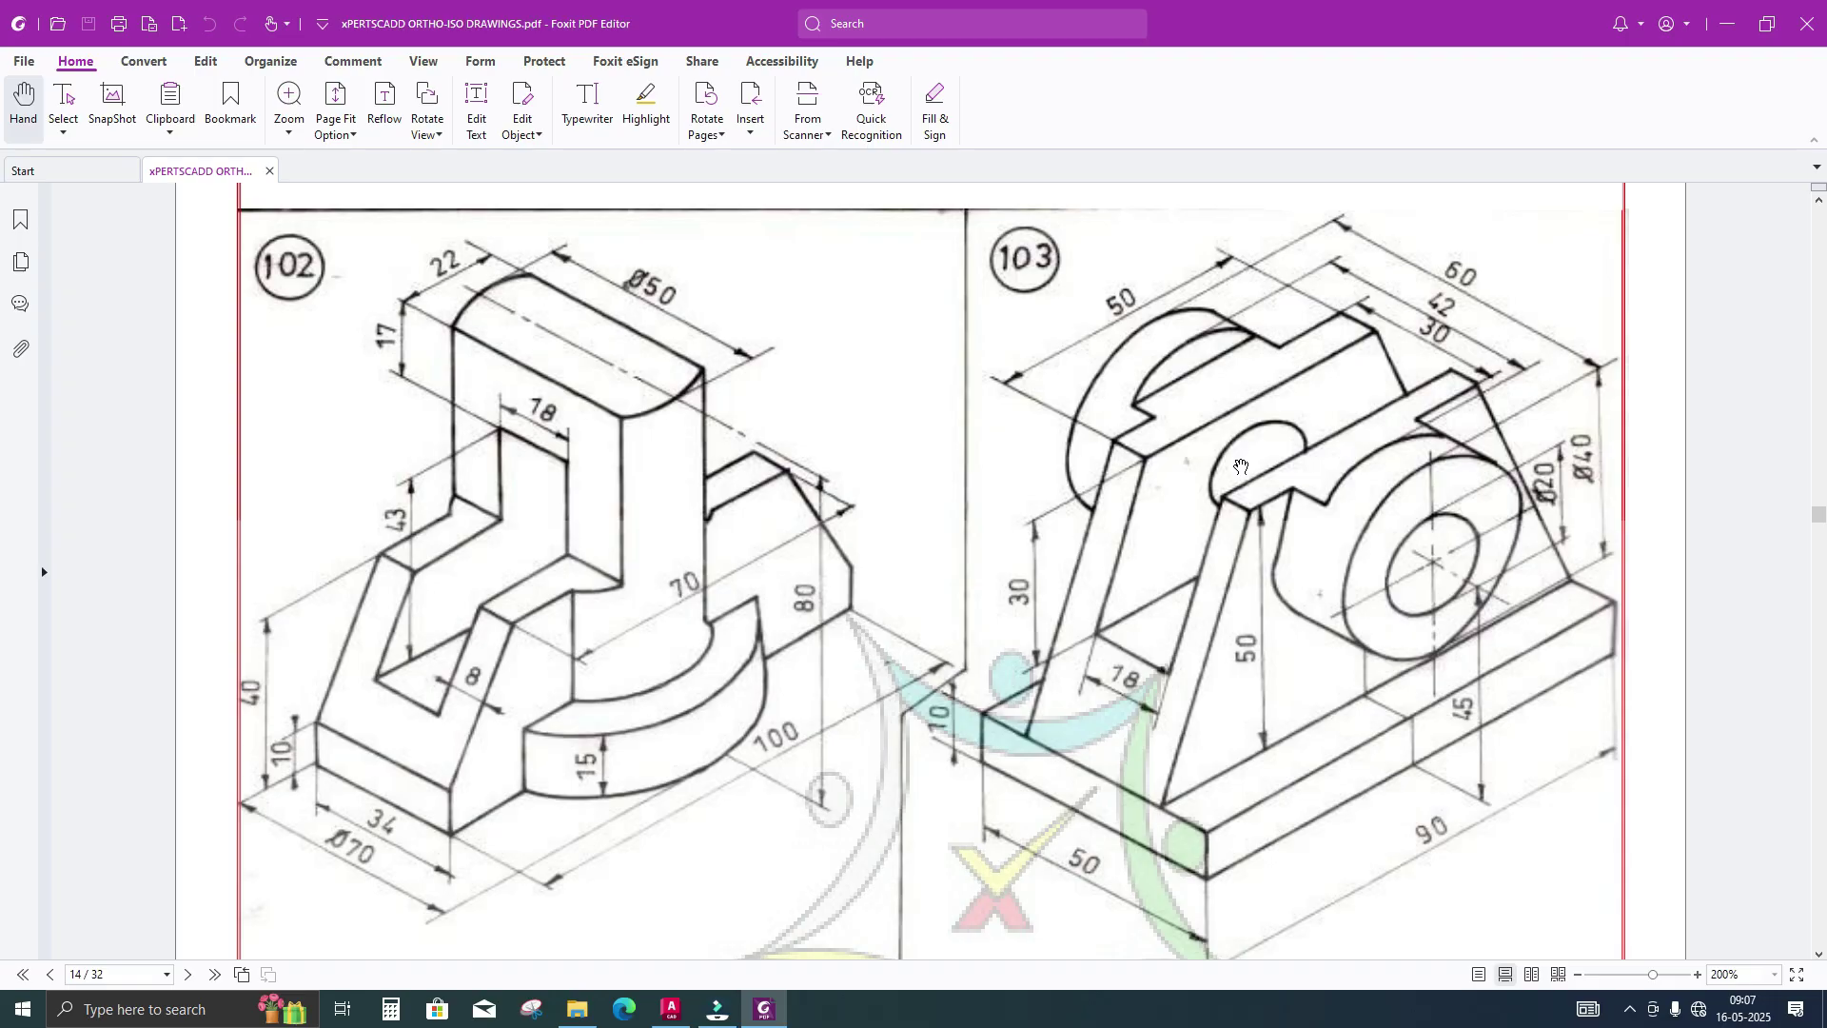
pyautogui.hotkey('alt', 'Tab')
pyautogui.moveTo(1036, 516); pyautogui.dragTo(1065, 495, button='middle')
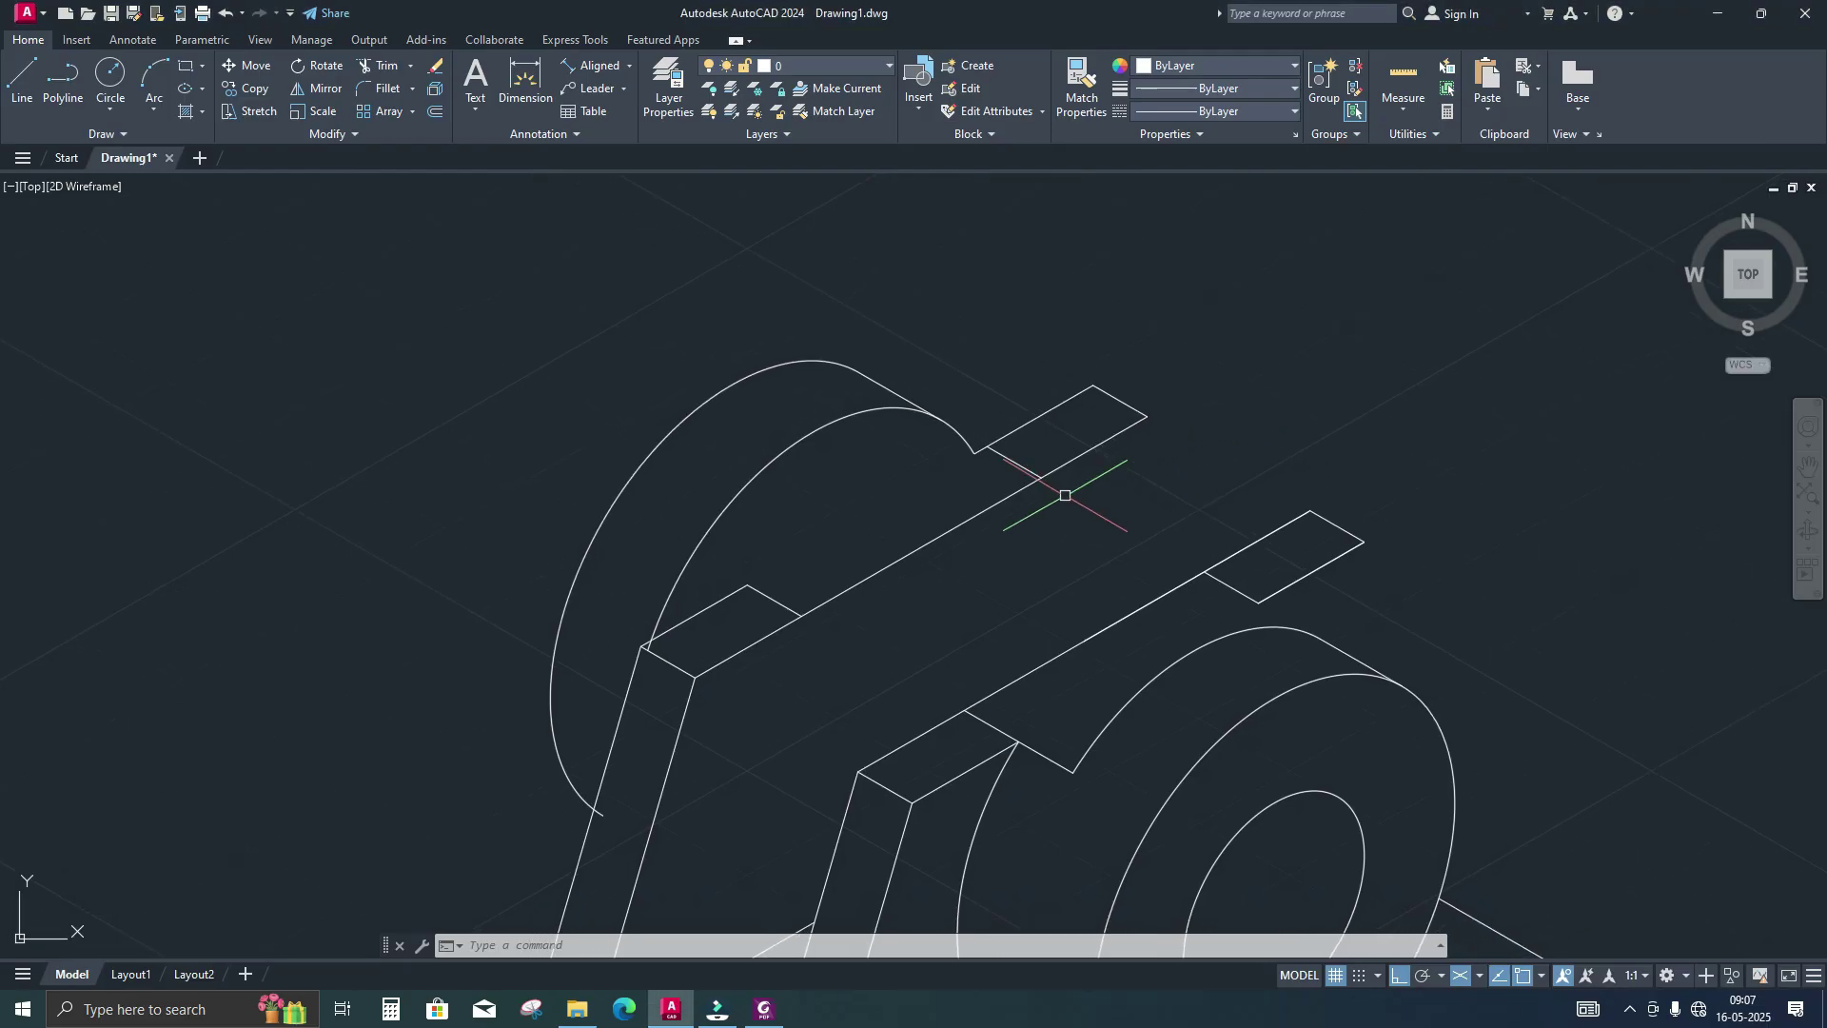
pyautogui.moveTo(956, 571); pyautogui.dragTo(975, 529, button='middle')
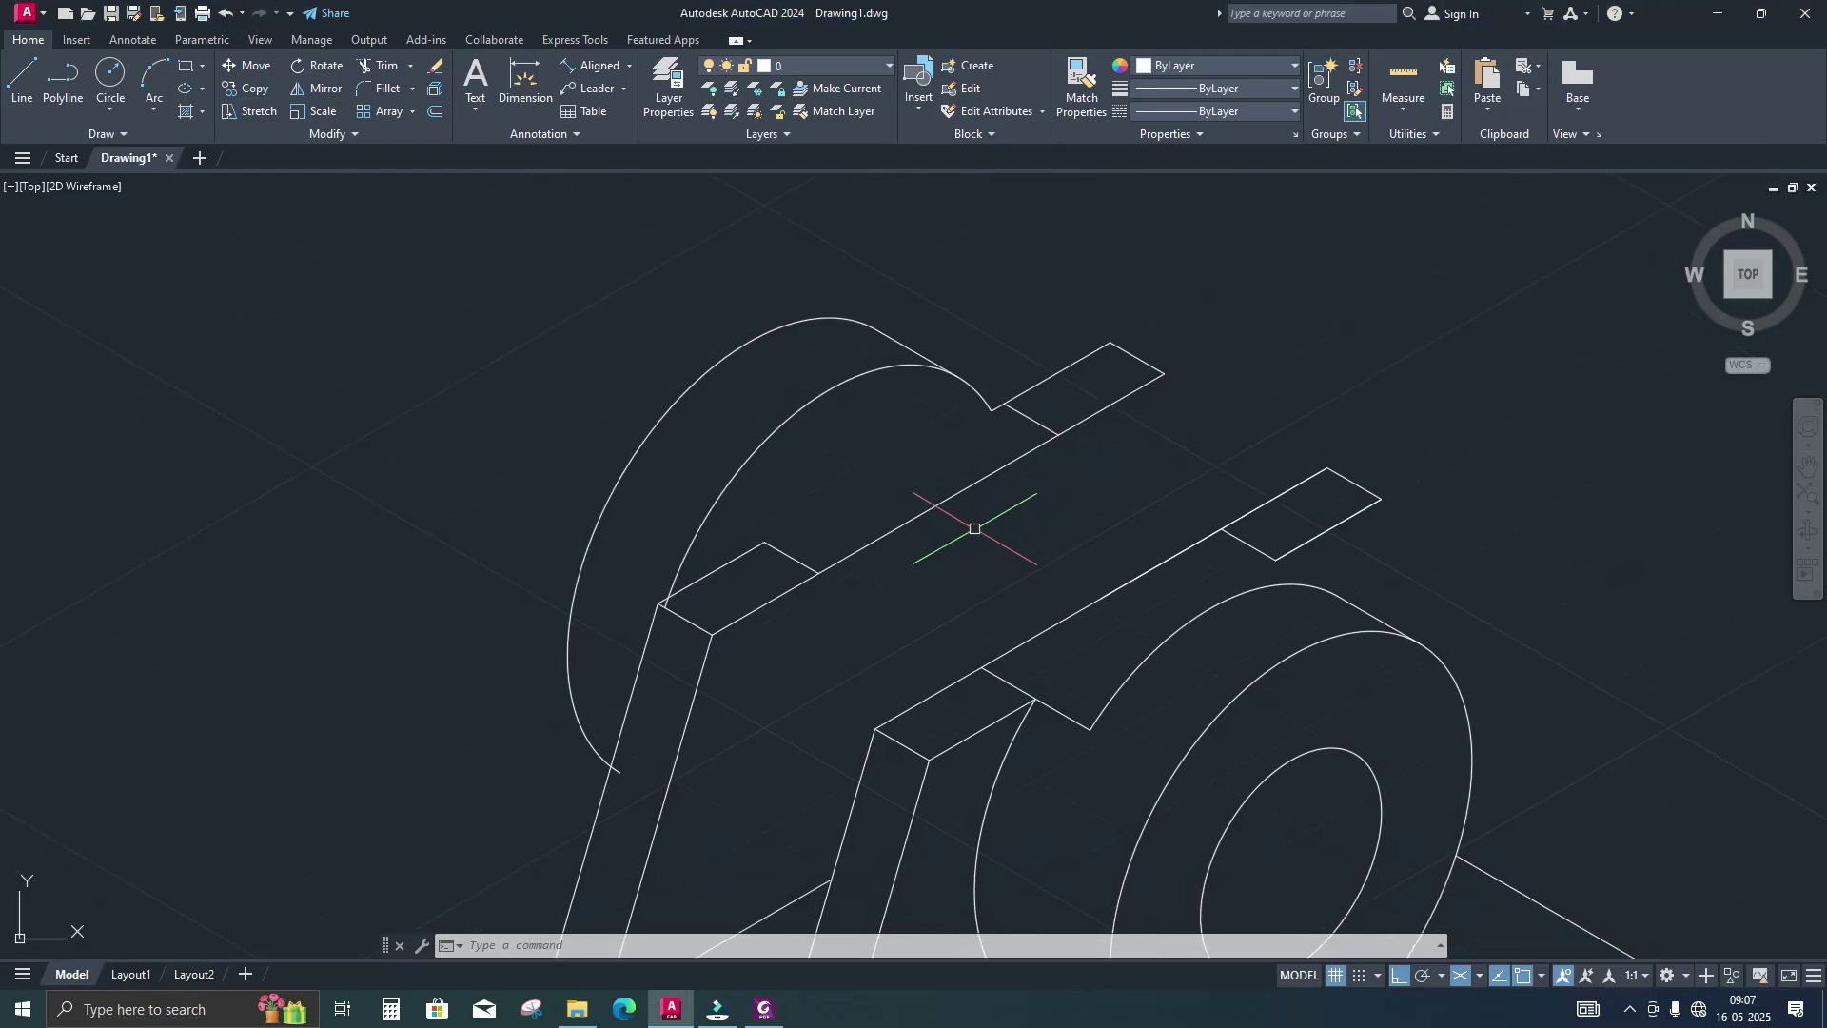
pyautogui.scroll(-4, 1060, 571)
pyautogui.scroll(2, 1068, 604)
pyautogui.hotkey('alt', 'Tab')
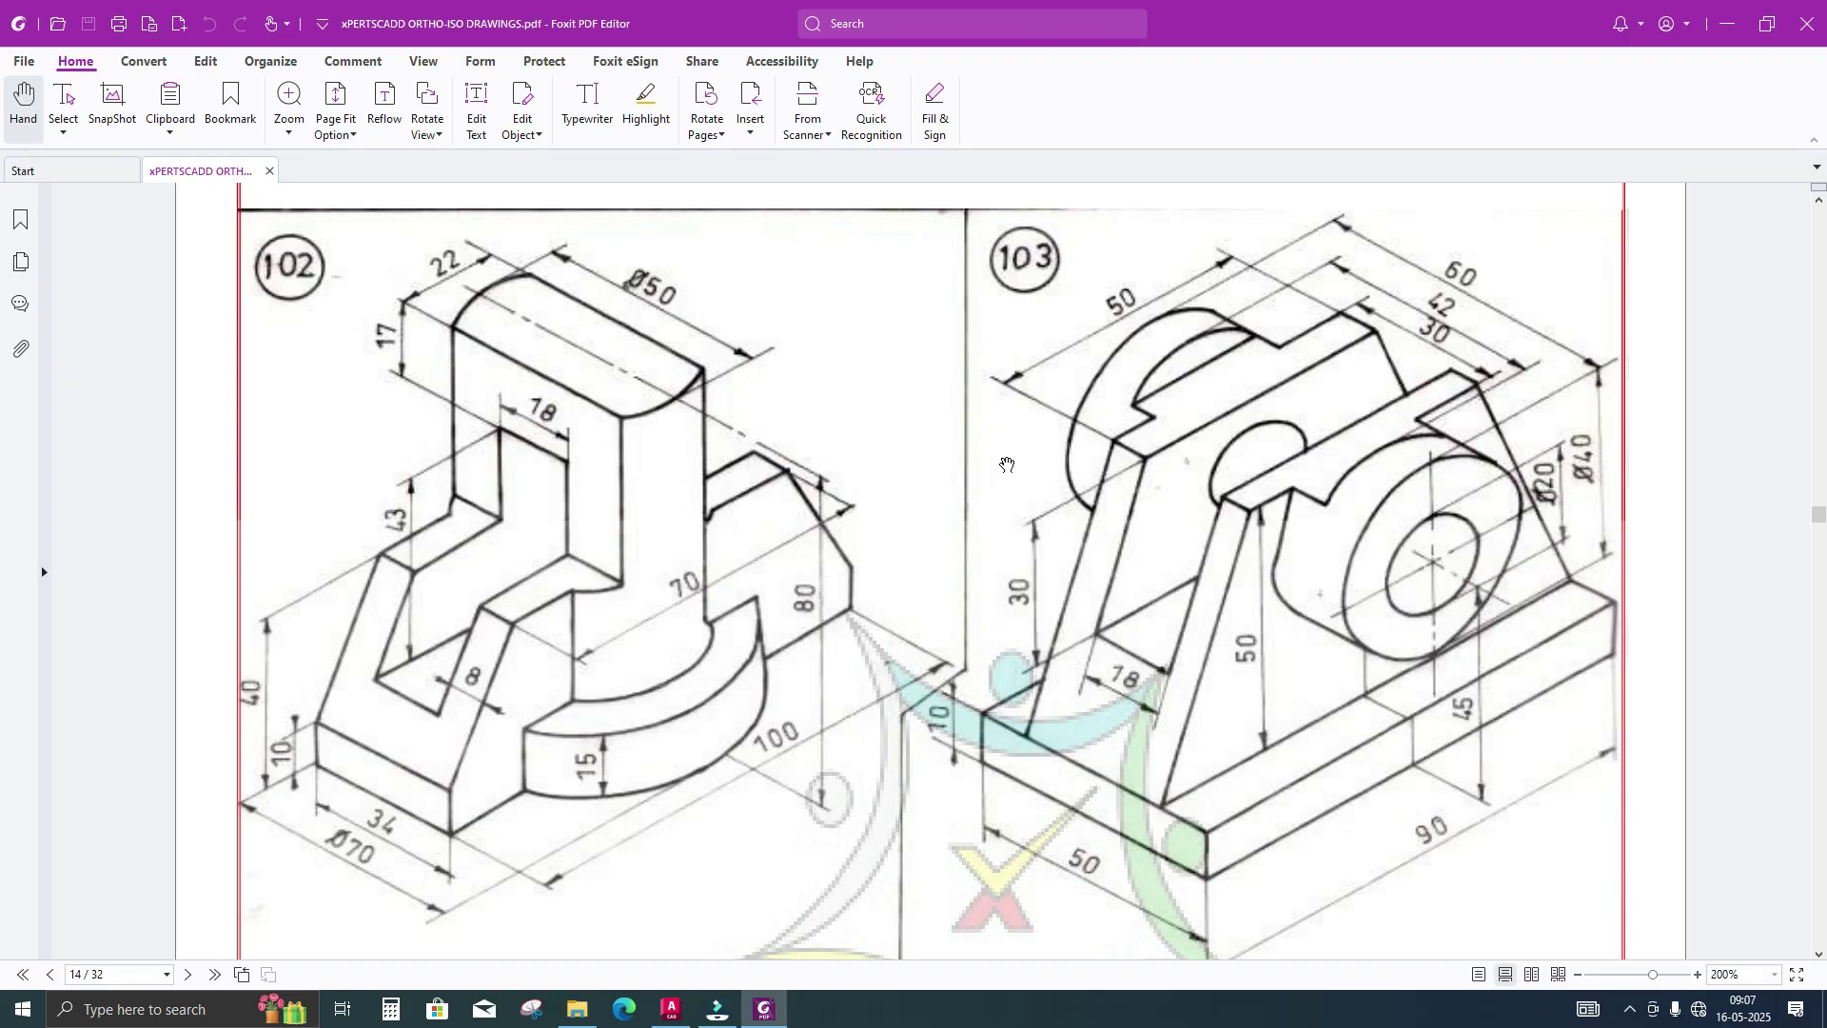
pyautogui.hotkey('alt', 'Tab')
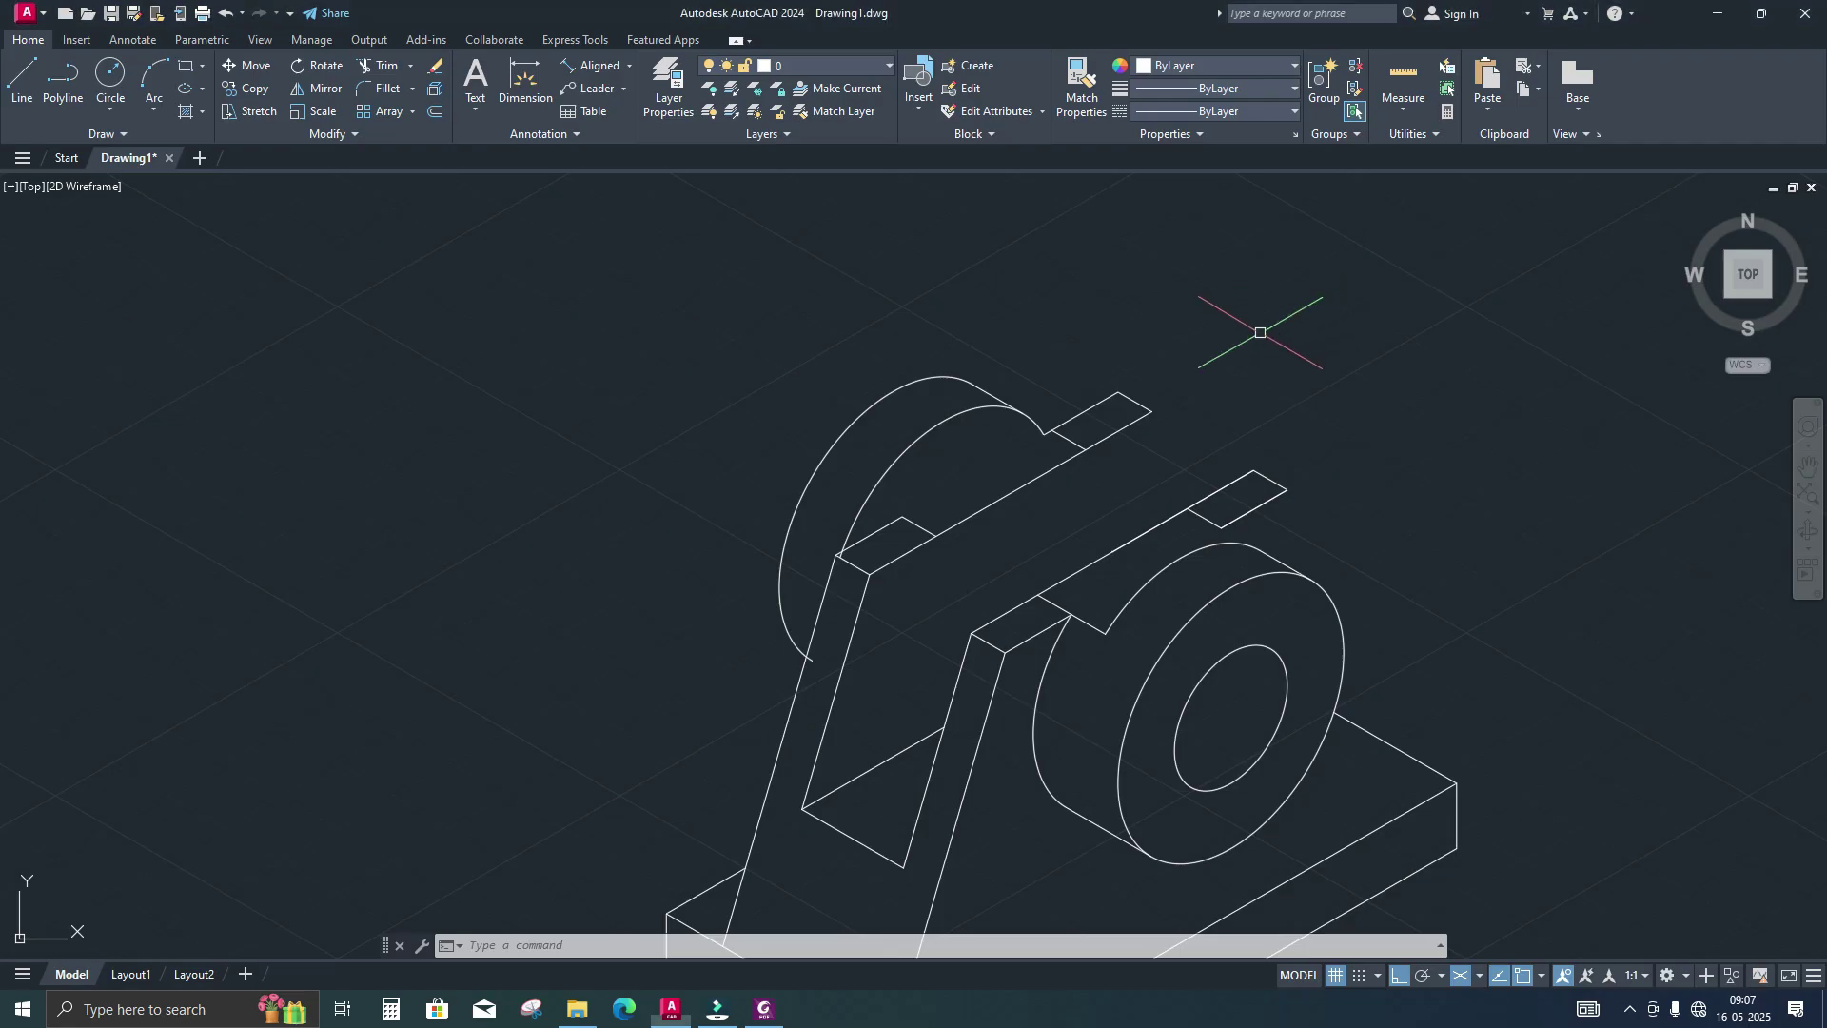
pyautogui.moveTo(934, 485); pyautogui.dragTo(946, 494, button='middle')
pyautogui.press('Escape')
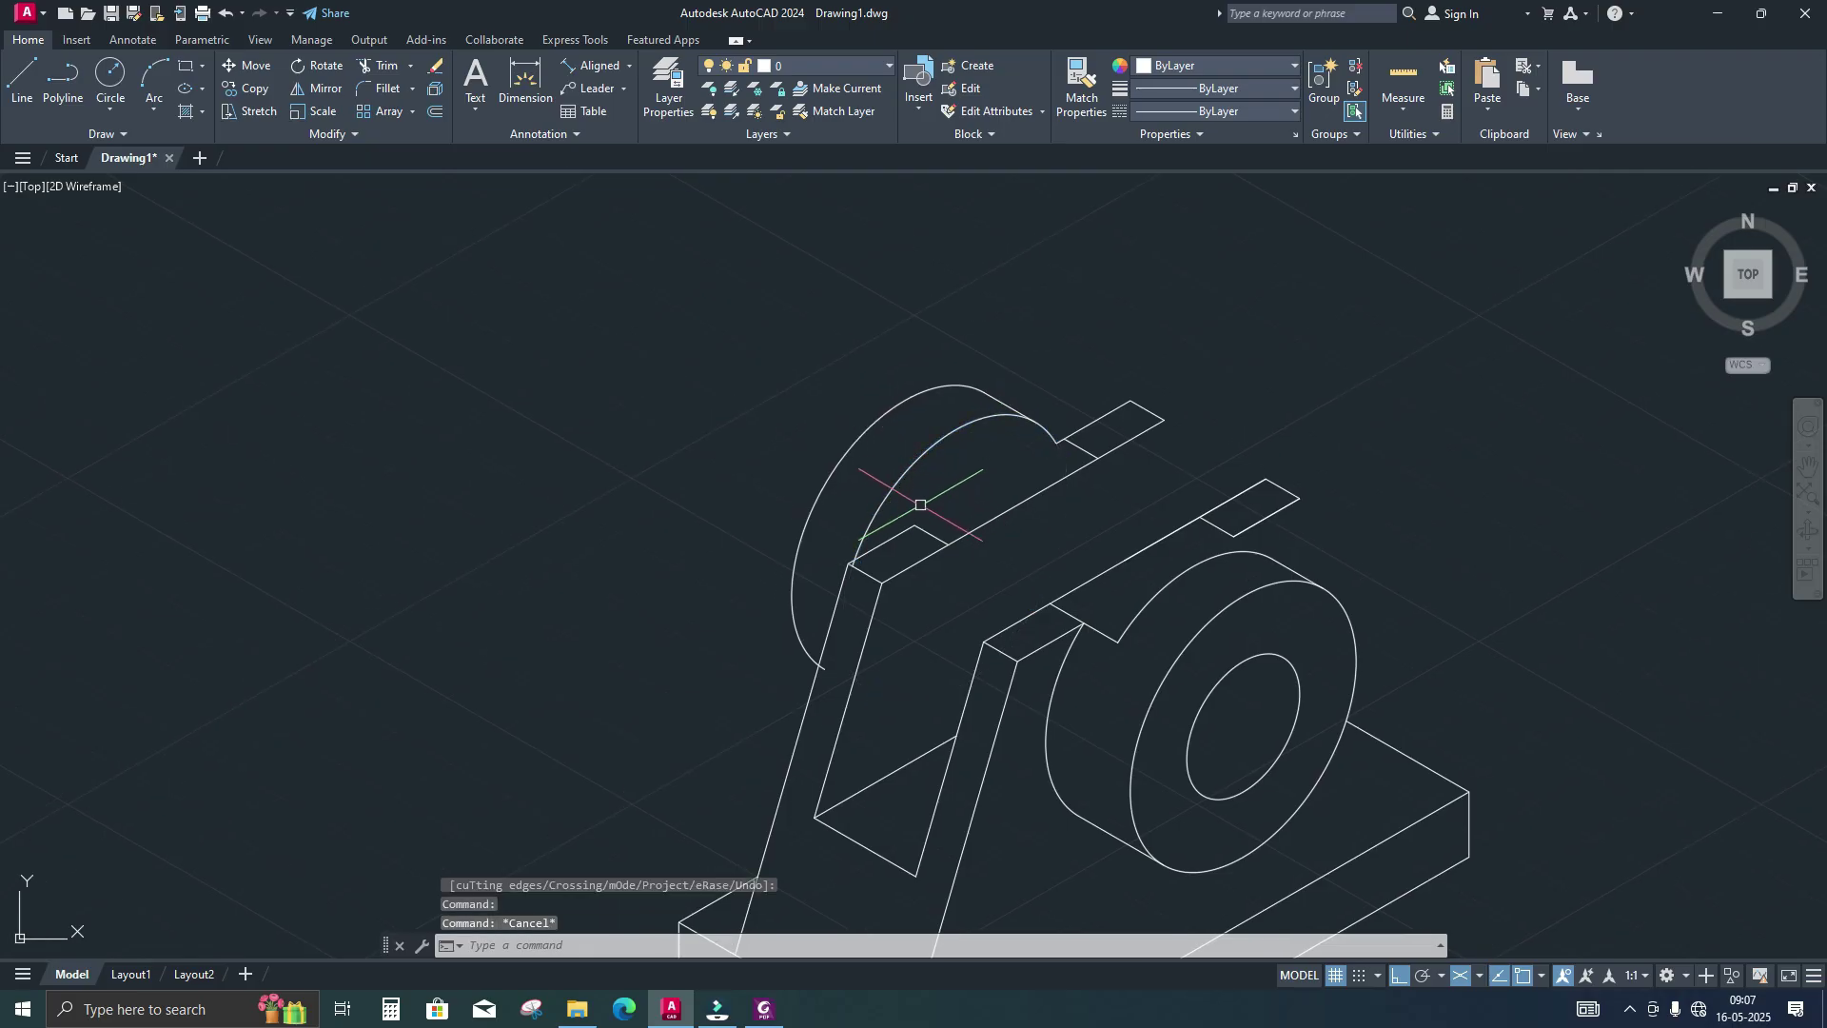
# Minimize the File Explorer window and restore AutoCAD to a smaller window so that figure 103 of the reference PDF shows beside it
pyautogui.hotkey('alt', 'Tab')
pyautogui.click(938, 517)
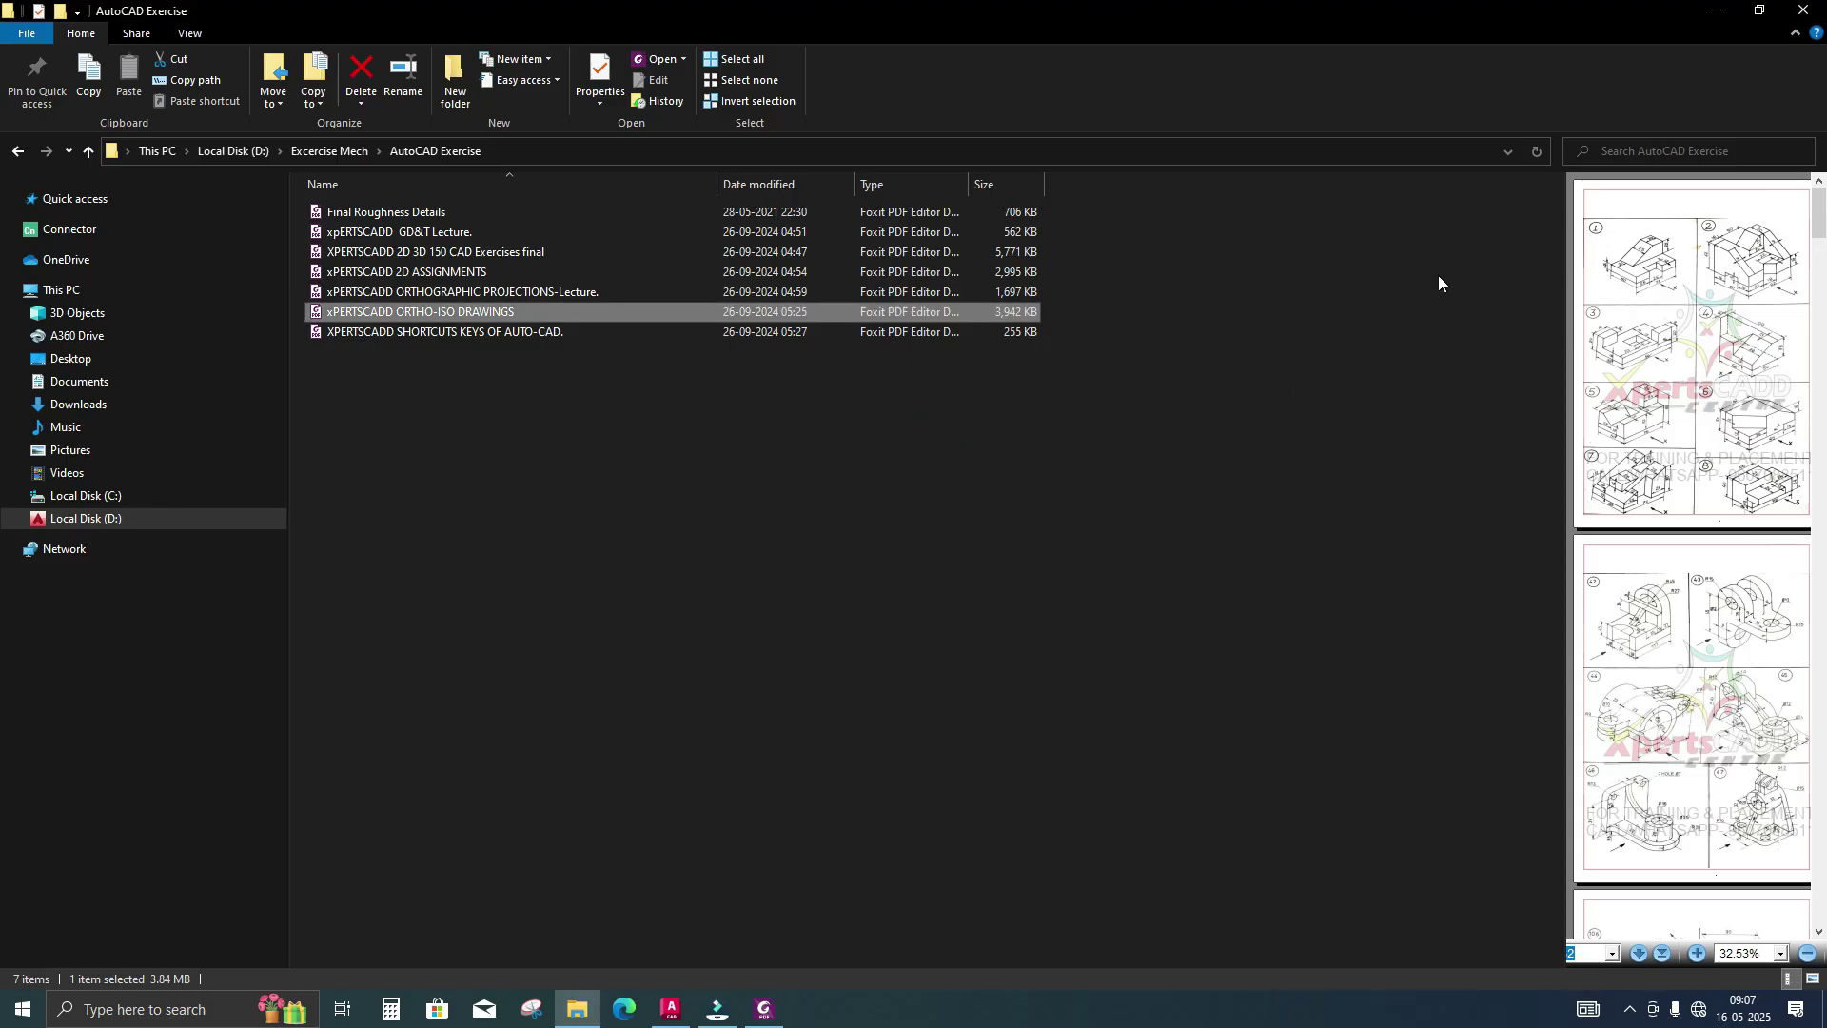
pyautogui.click(1718, 11)
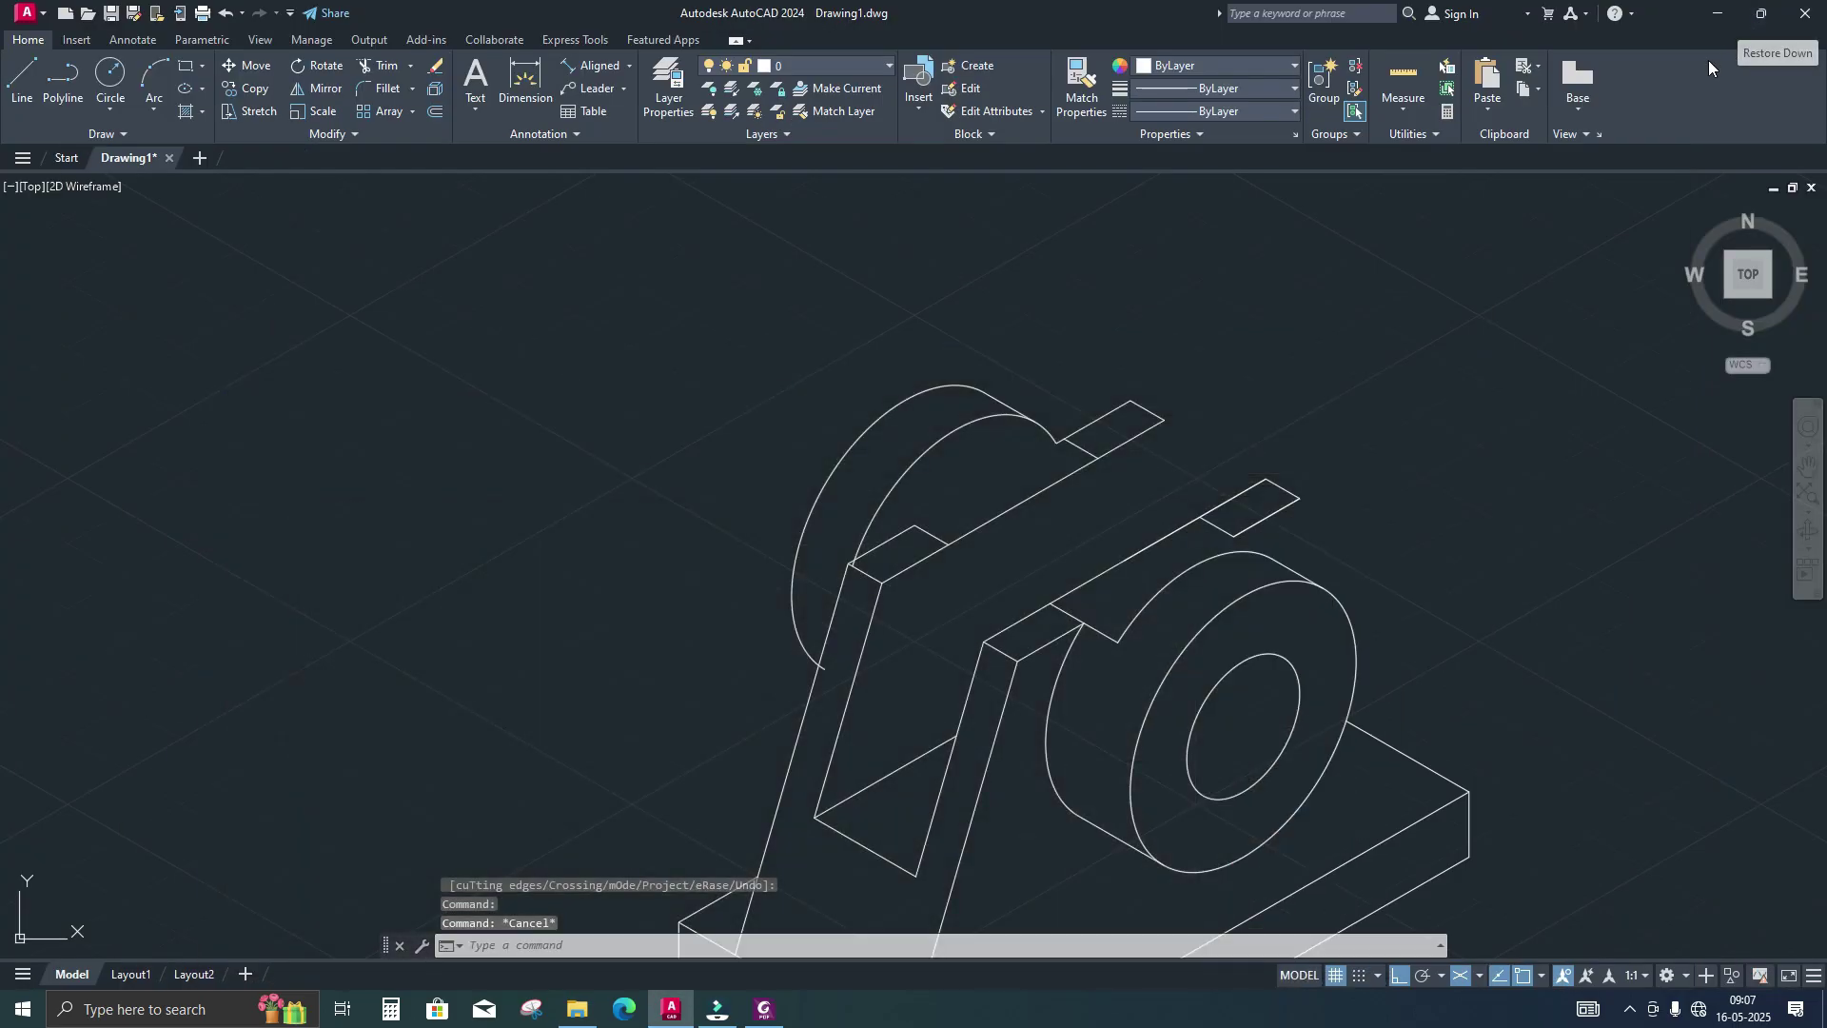
pyautogui.click(1760, 13)
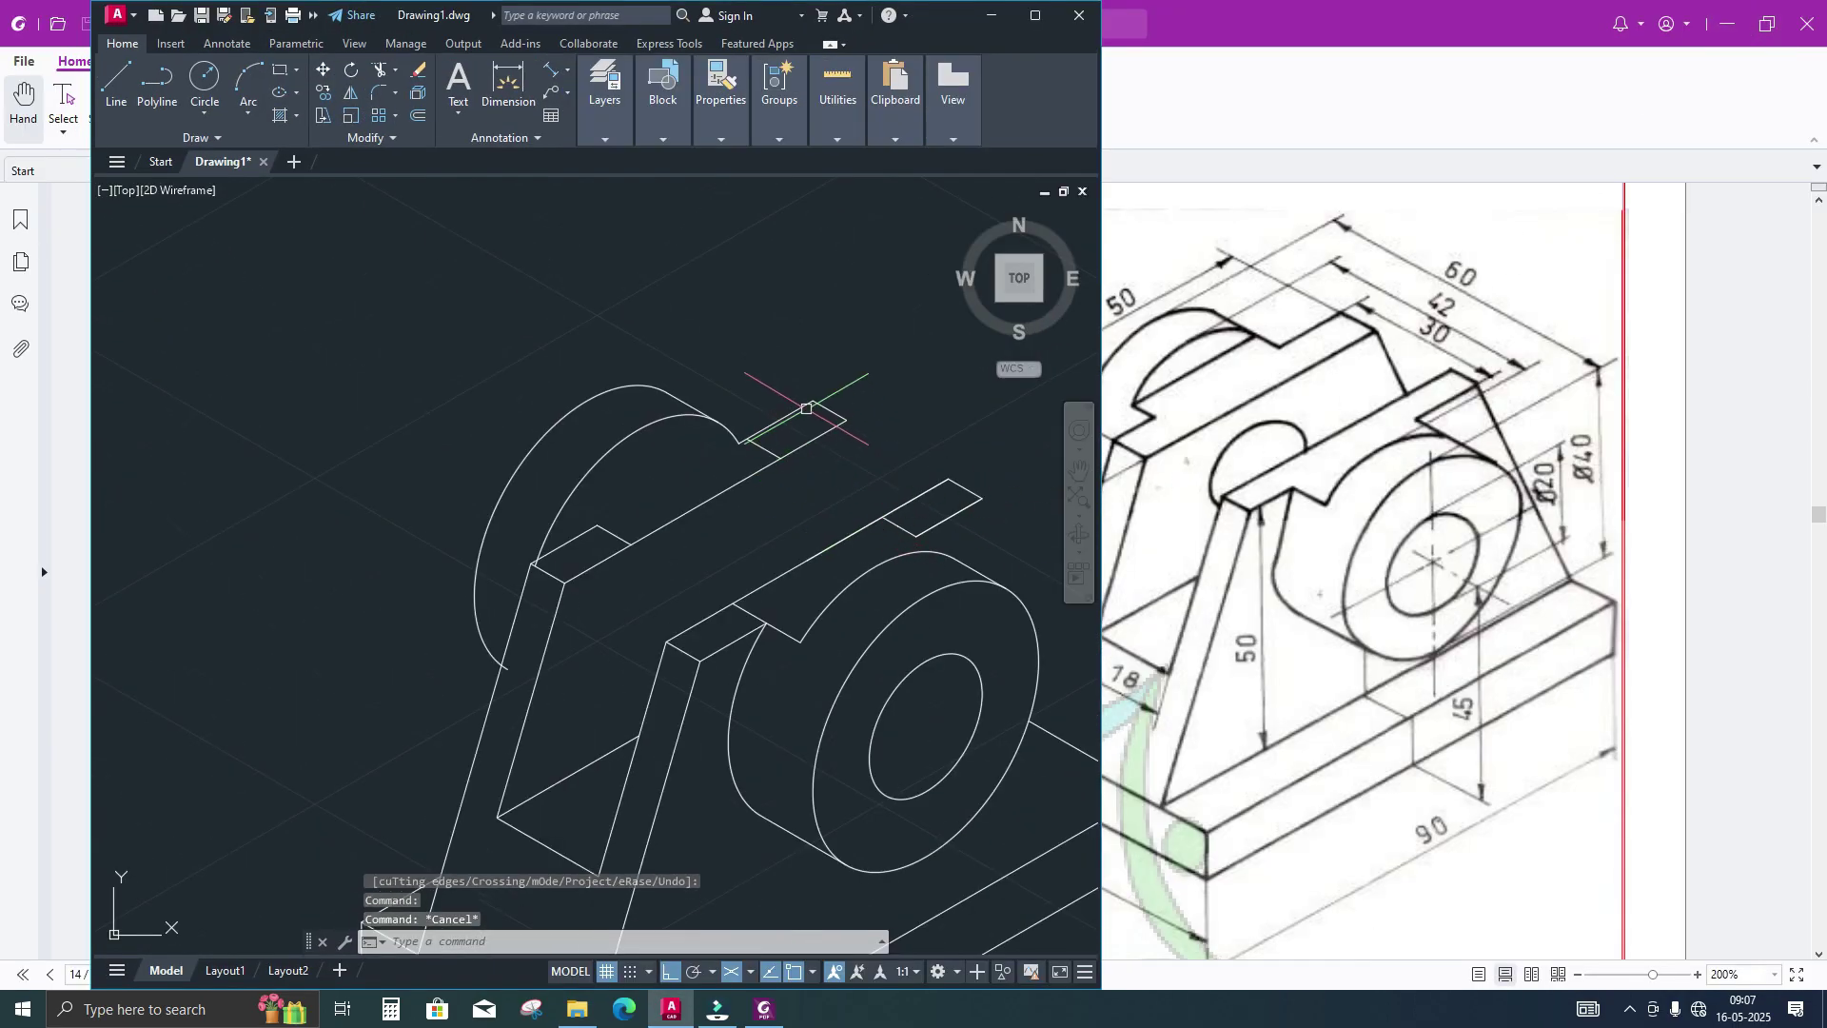
pyautogui.moveTo(806, 408); pyautogui.dragTo(722, 356, button='middle')
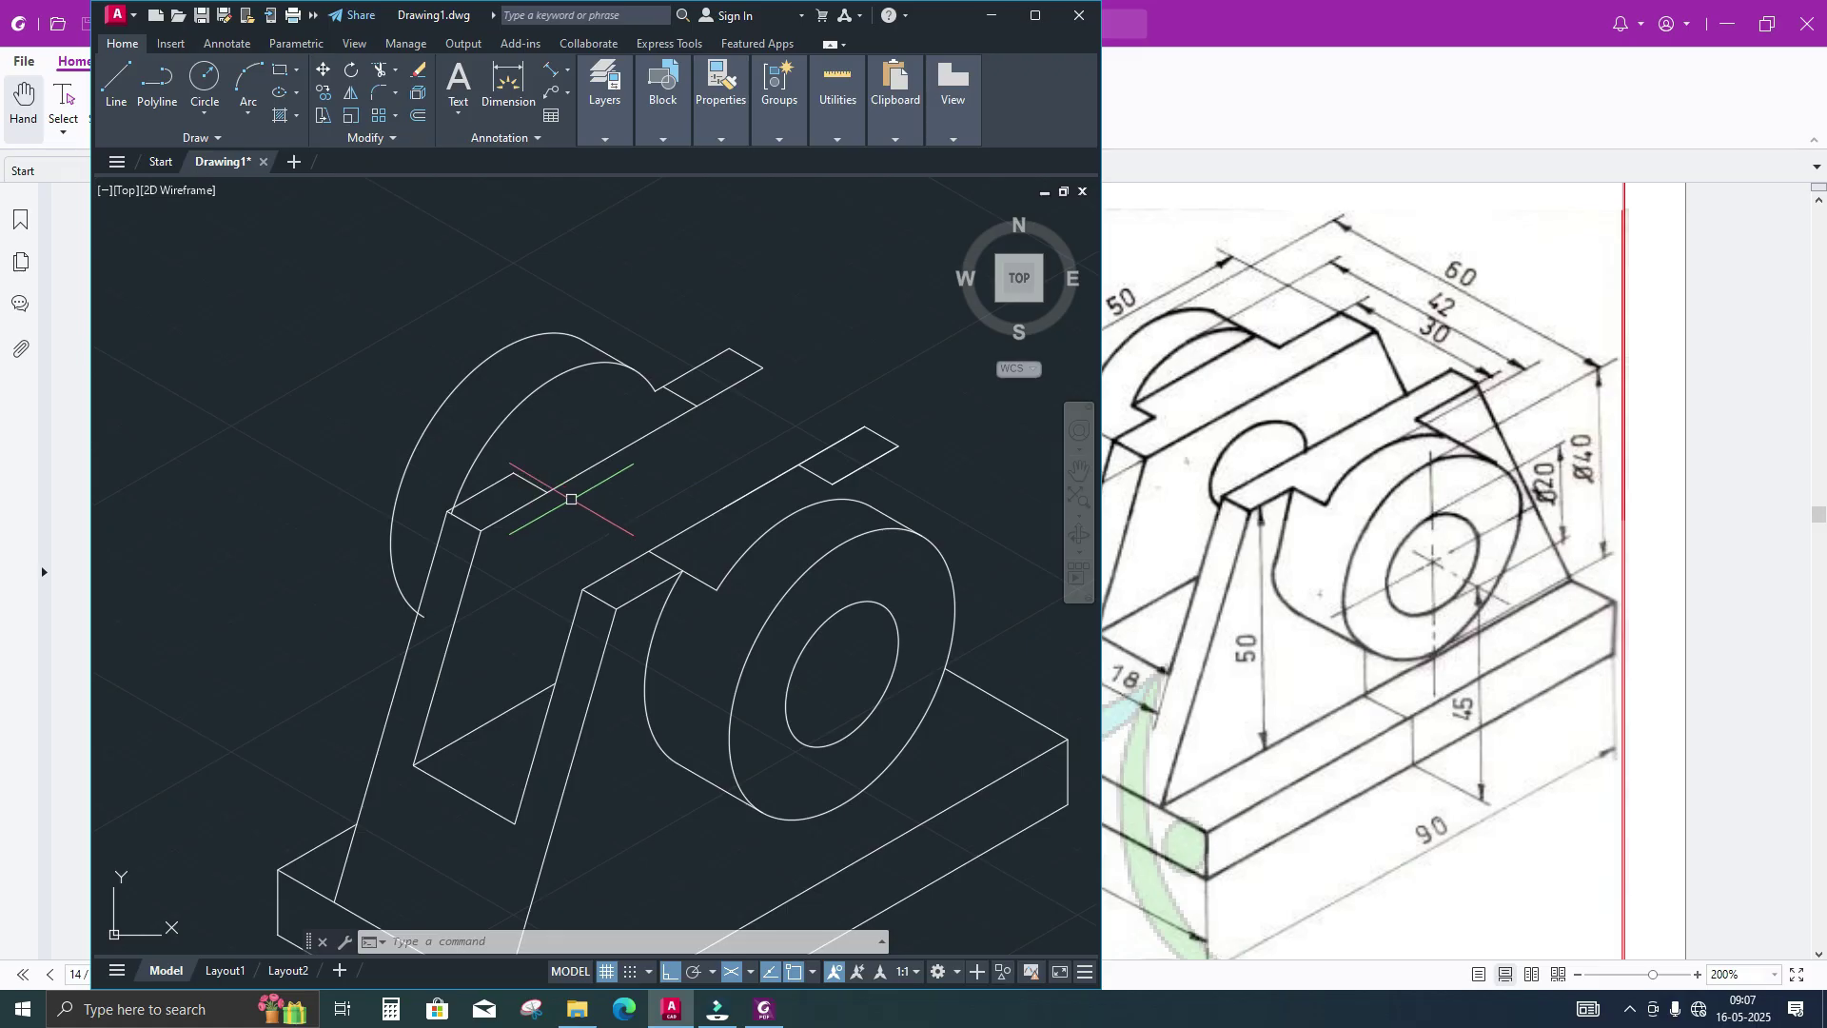
# Extend the rear strip's front cross line outward to the inner arc of the rear cylinder
pyautogui.click(605, 512)
pyautogui.click(673, 489)
pyautogui.write('E')
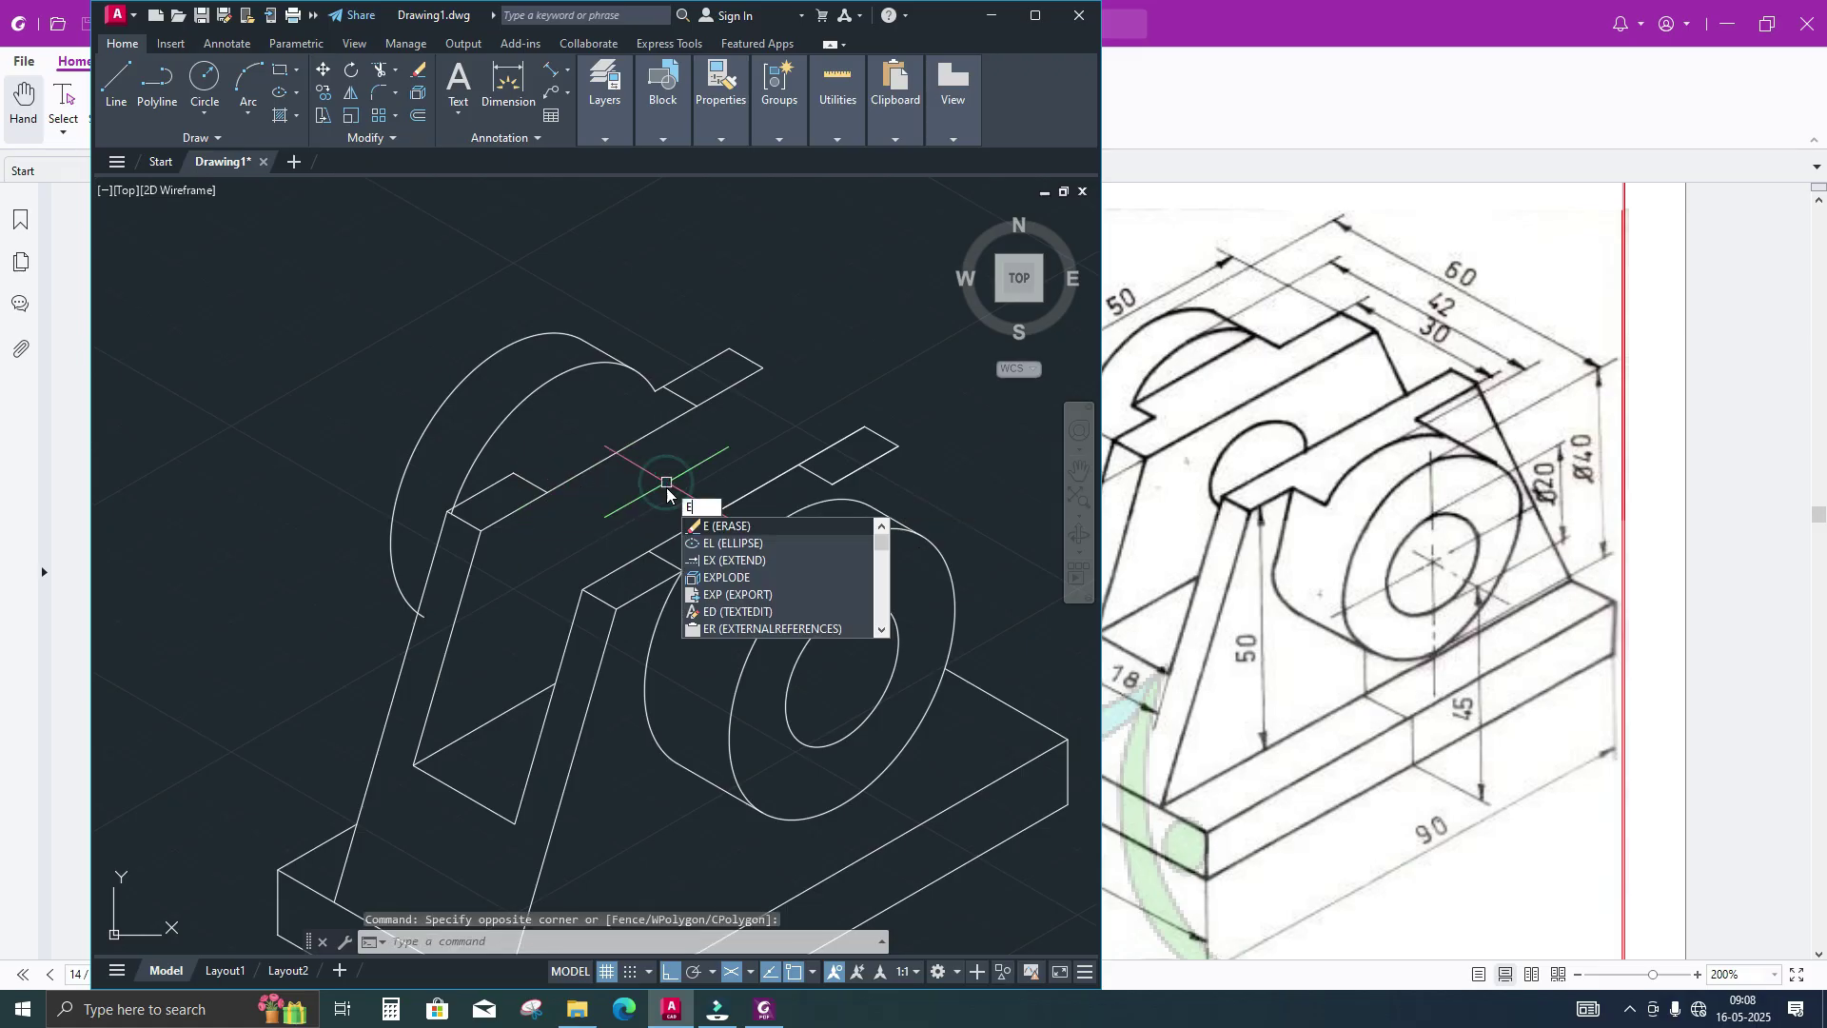
pyautogui.write('x')
pyautogui.press('Return')
pyautogui.click(530, 483)
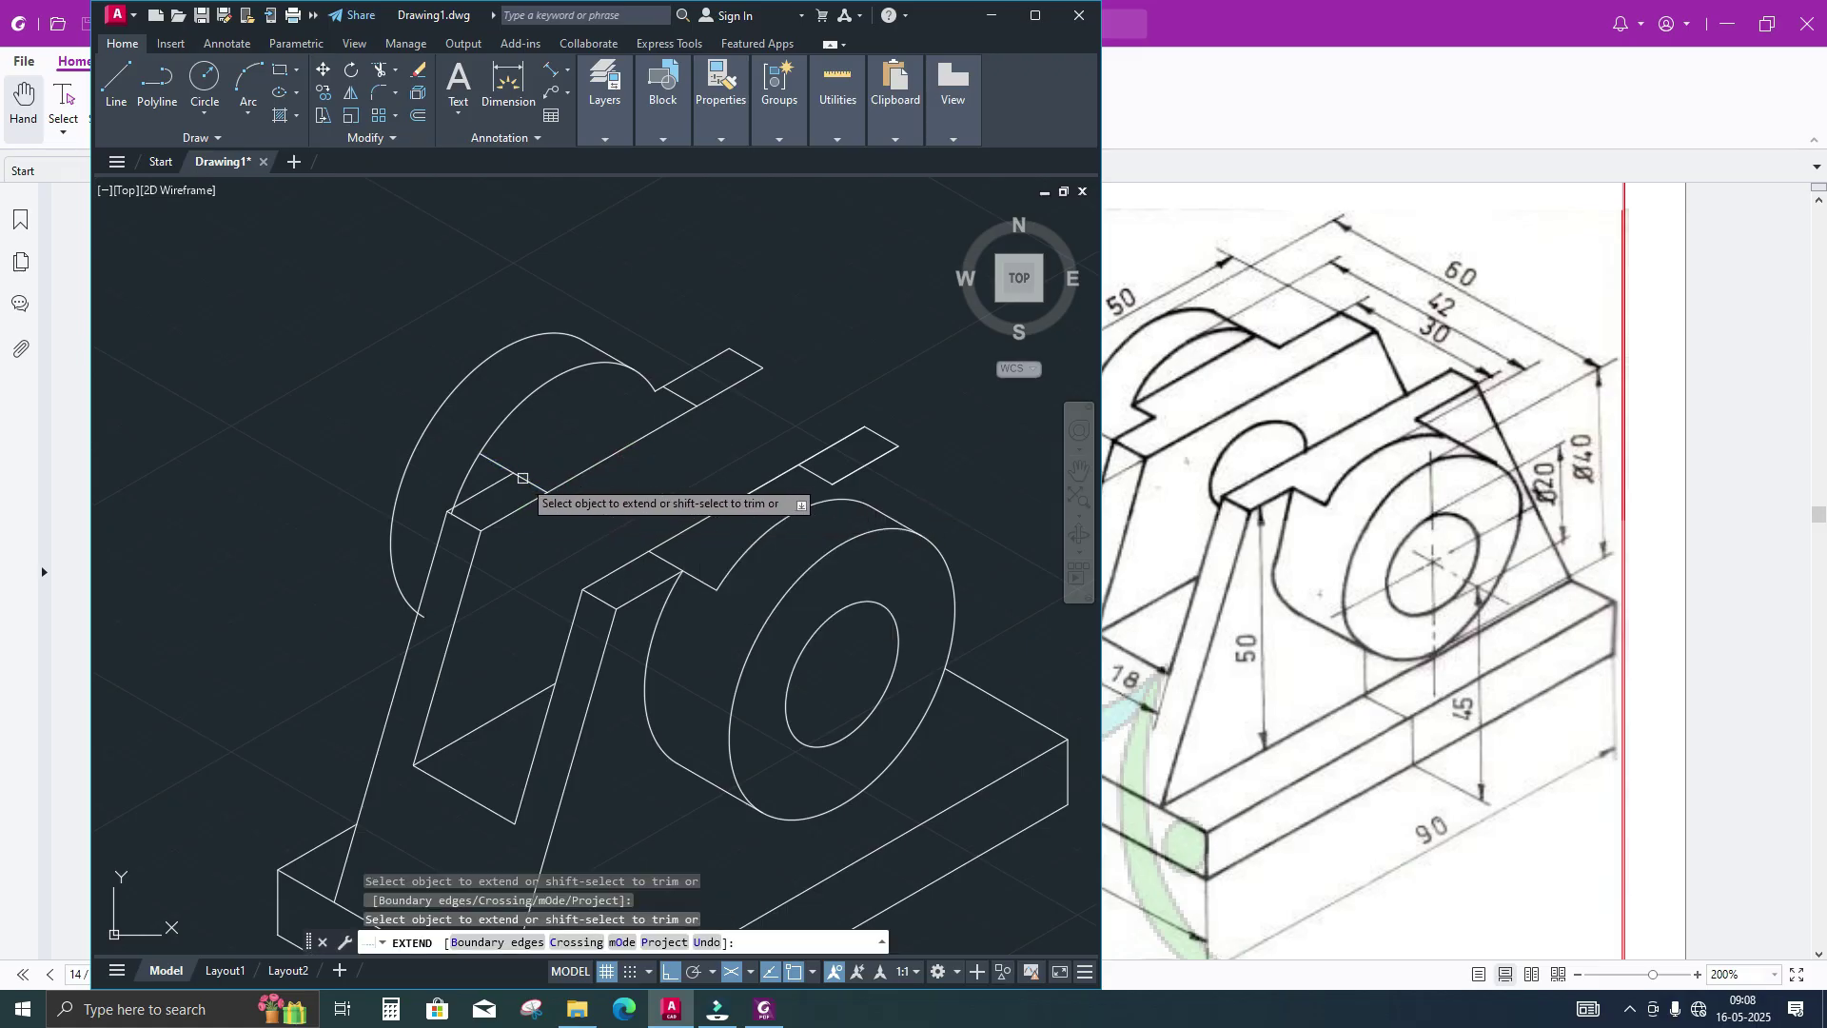
pyautogui.moveTo(705, 448); pyautogui.dragTo(716, 469, button='middle')
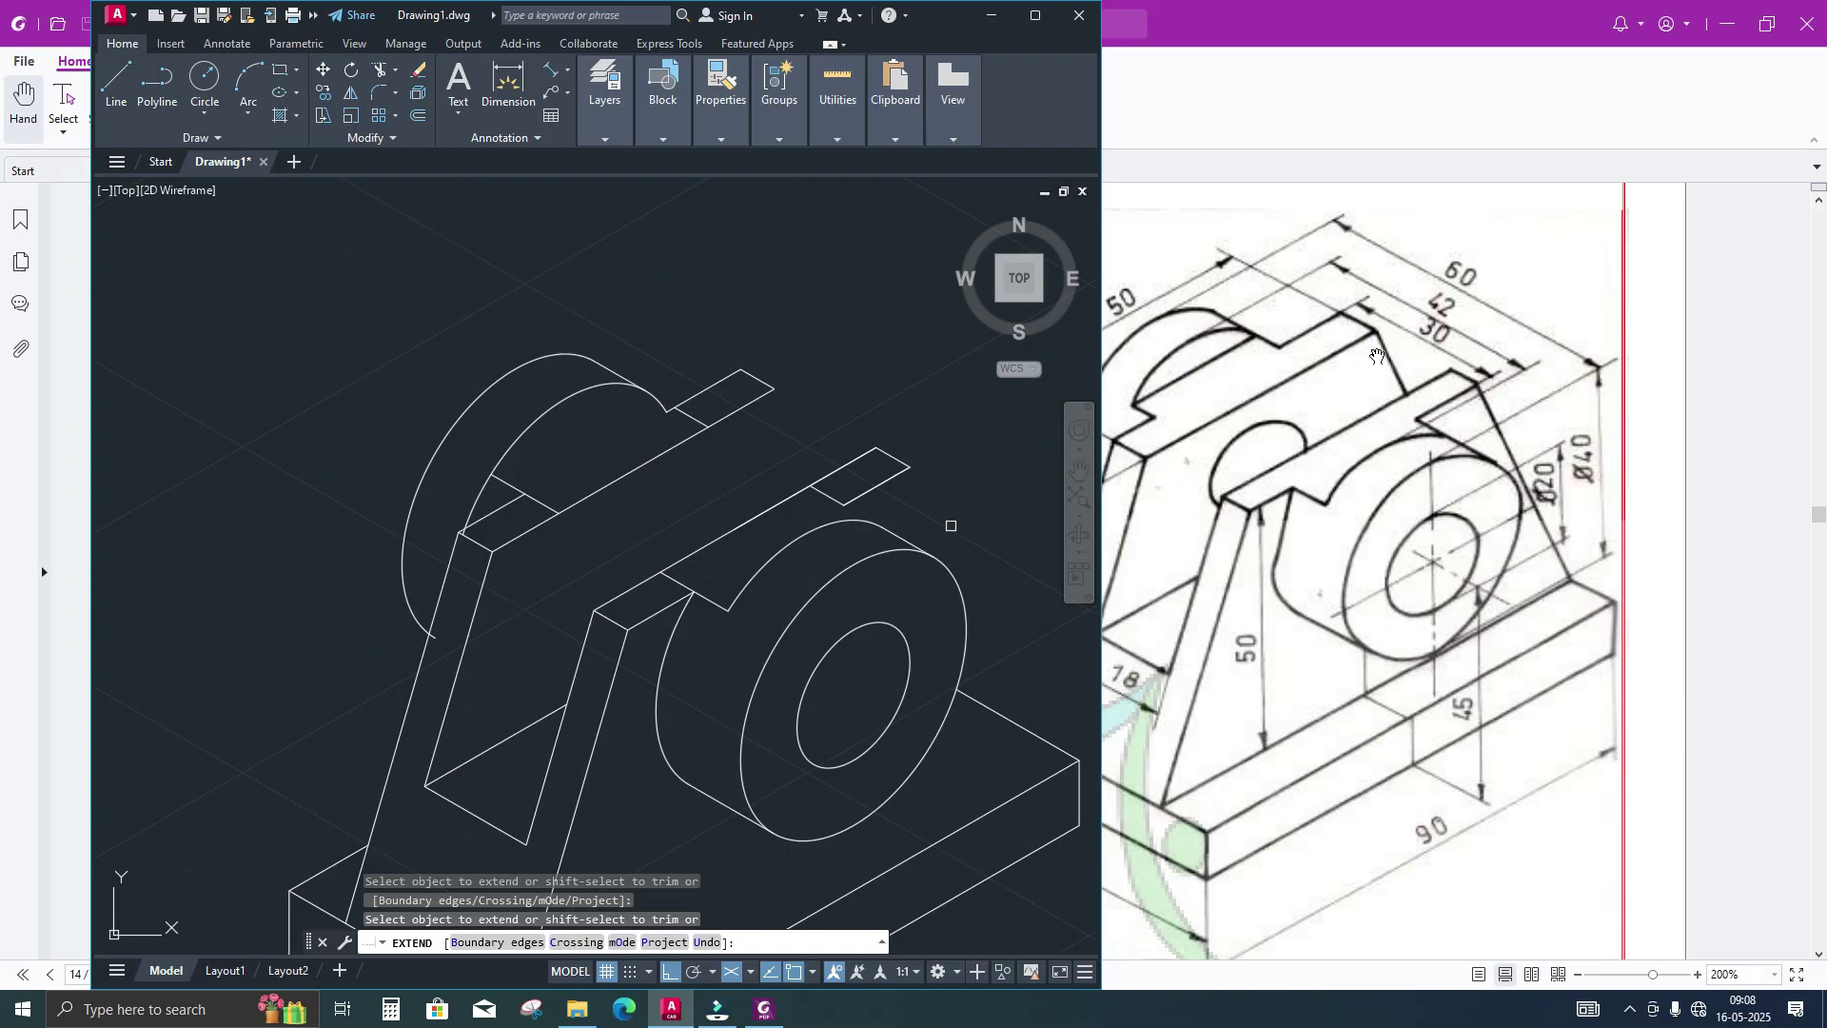
# Switch to the reference PDF in Foxit PDF Editor, zoom in on figure 103, and return to the AutoCAD drawing
pyautogui.keyDown('ctrl'); pyautogui.scroll(-3, 1433, 412); pyautogui.keyUp('ctrl')
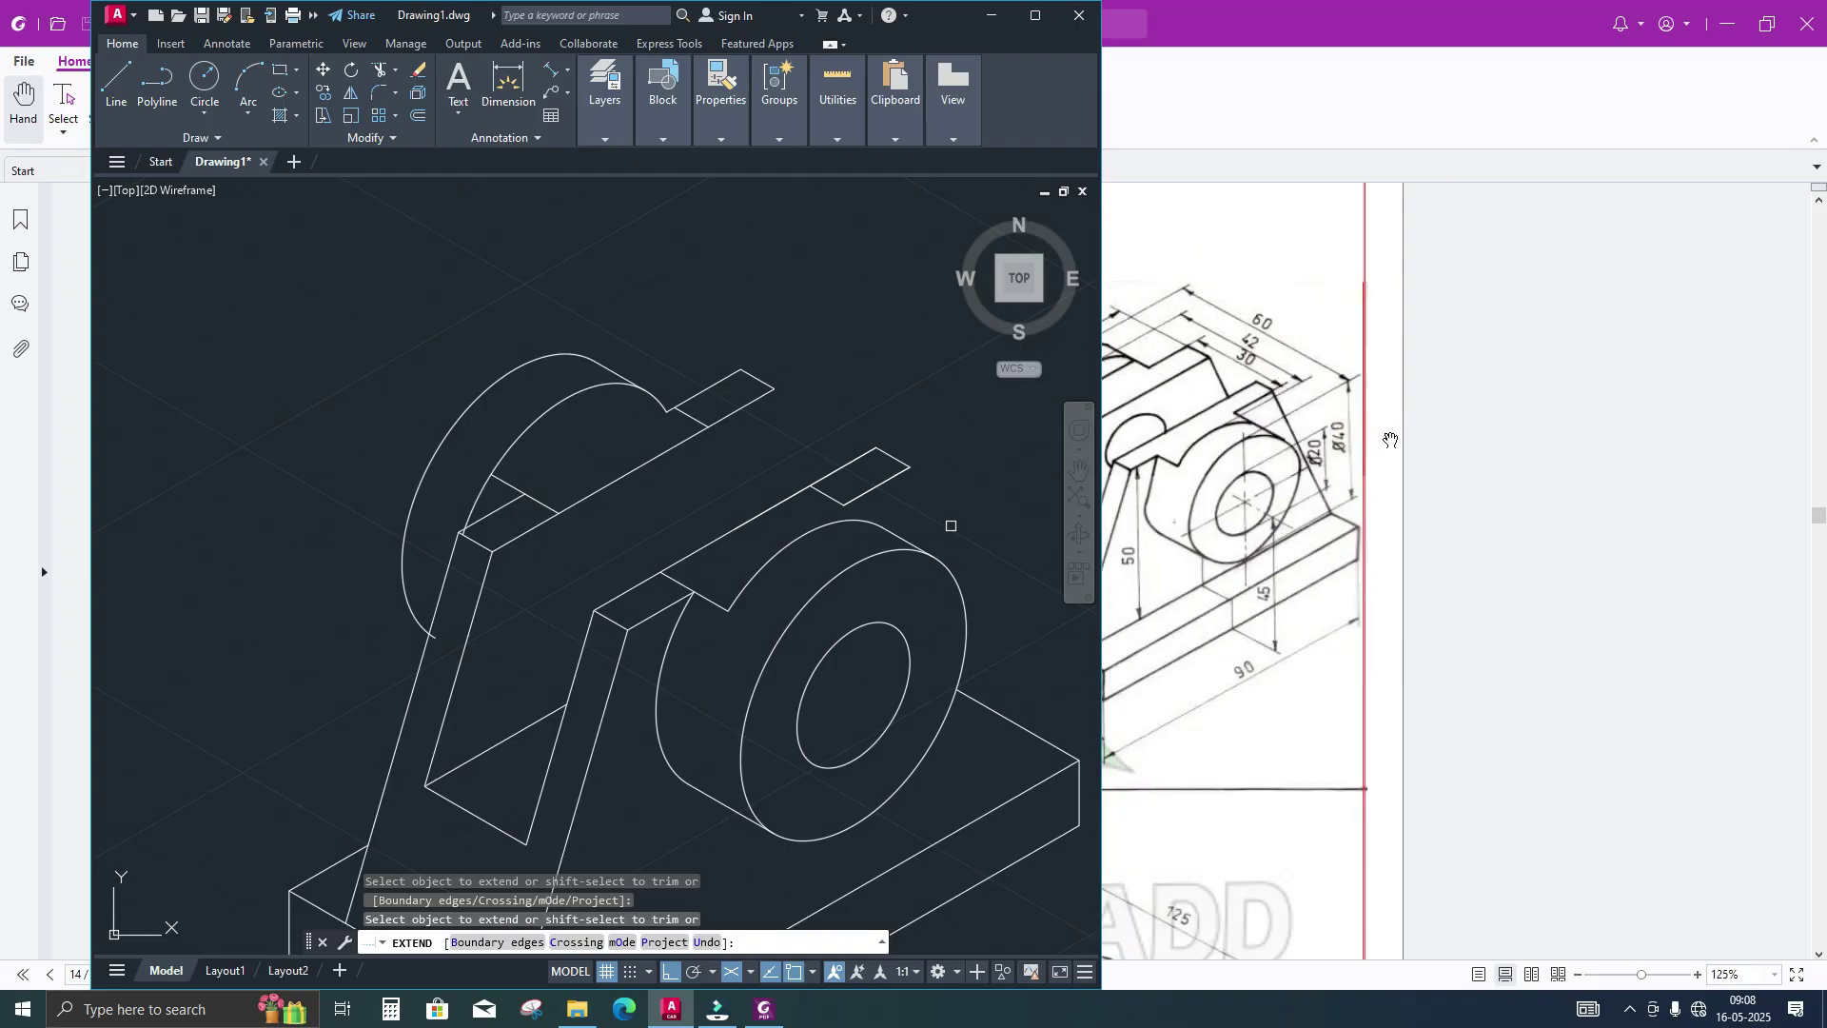
pyautogui.click(1380, 829)
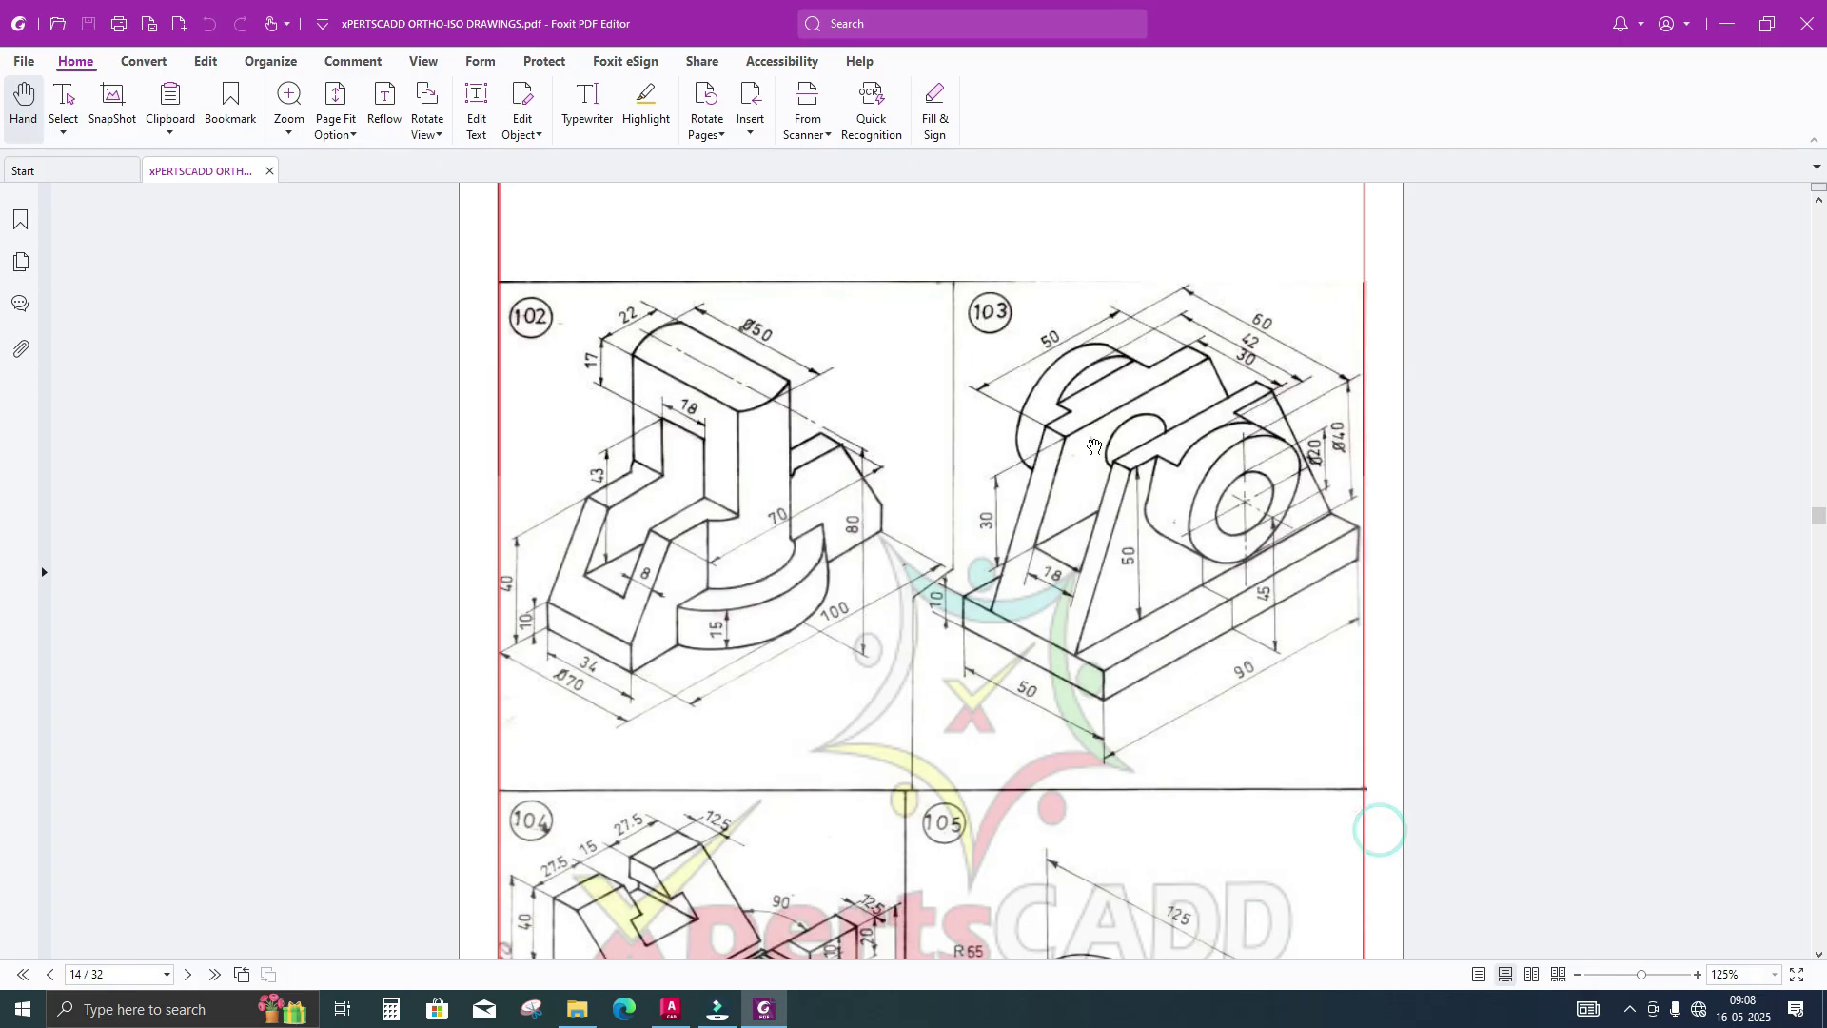
pyautogui.keyDown('ctrl'); pyautogui.scroll(4, 1094, 447); pyautogui.keyUp('ctrl')
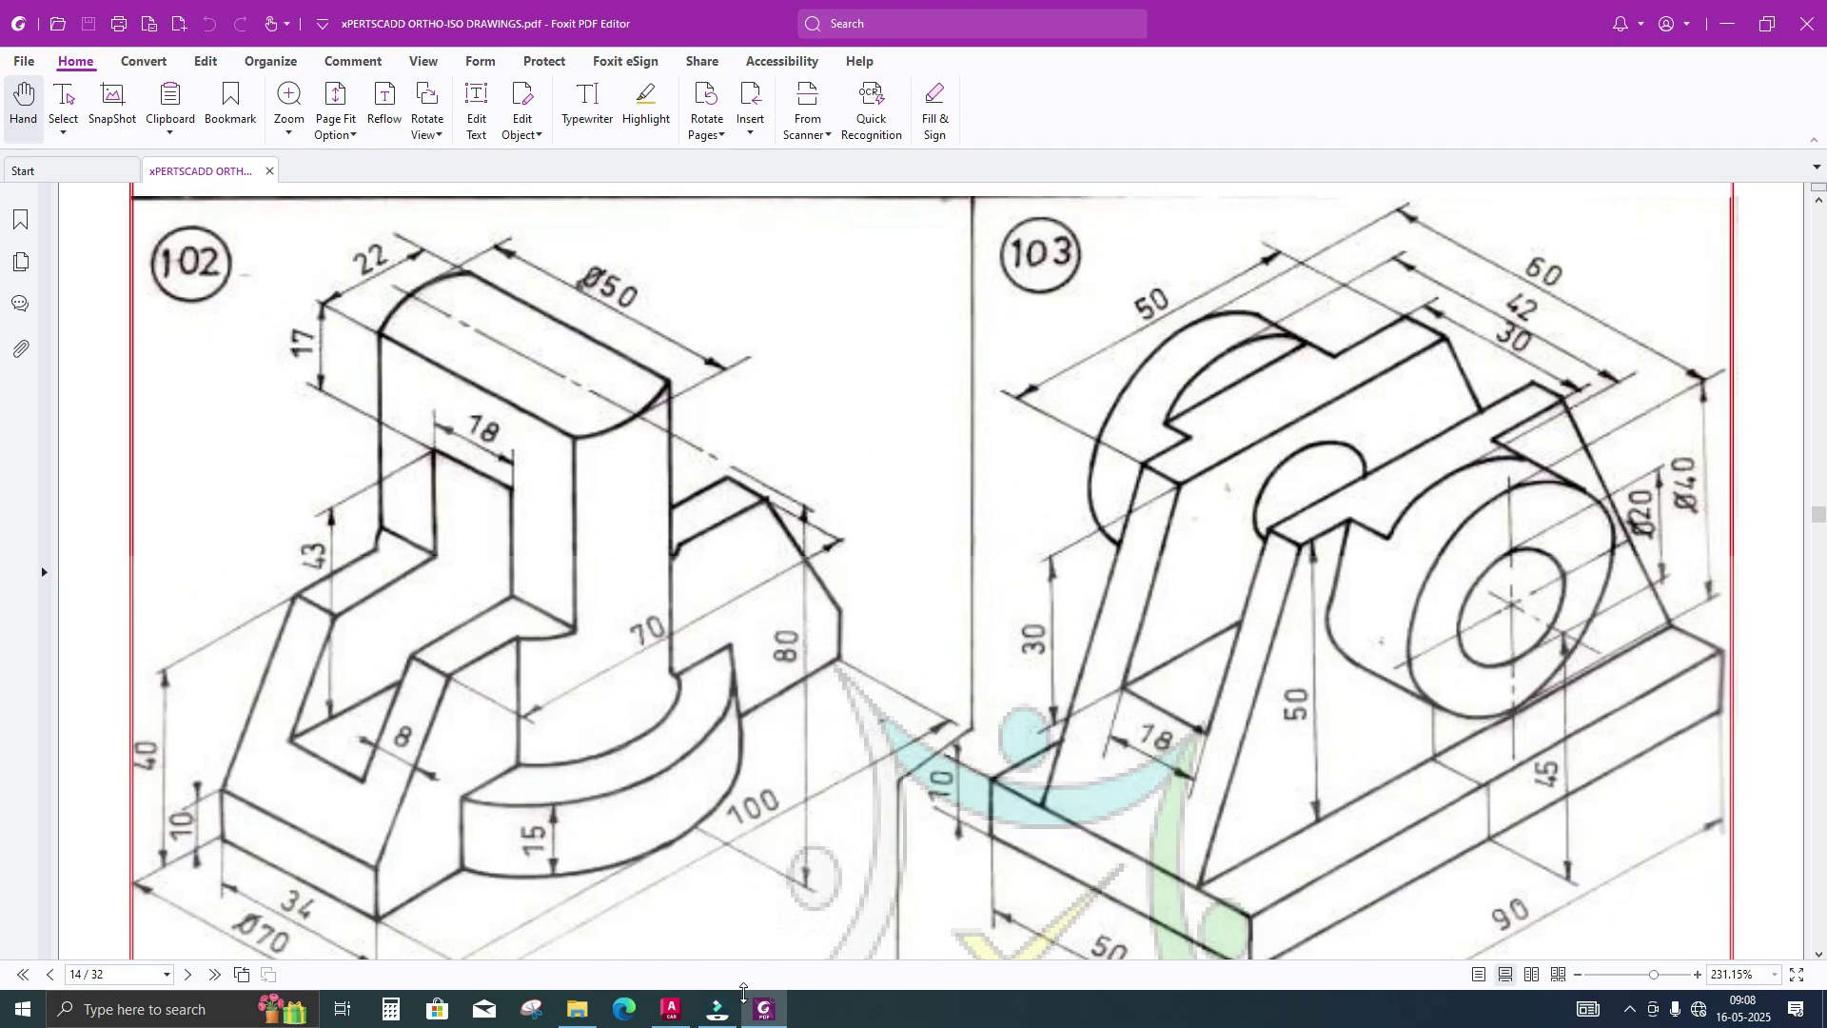
pyautogui.click(719, 1008)
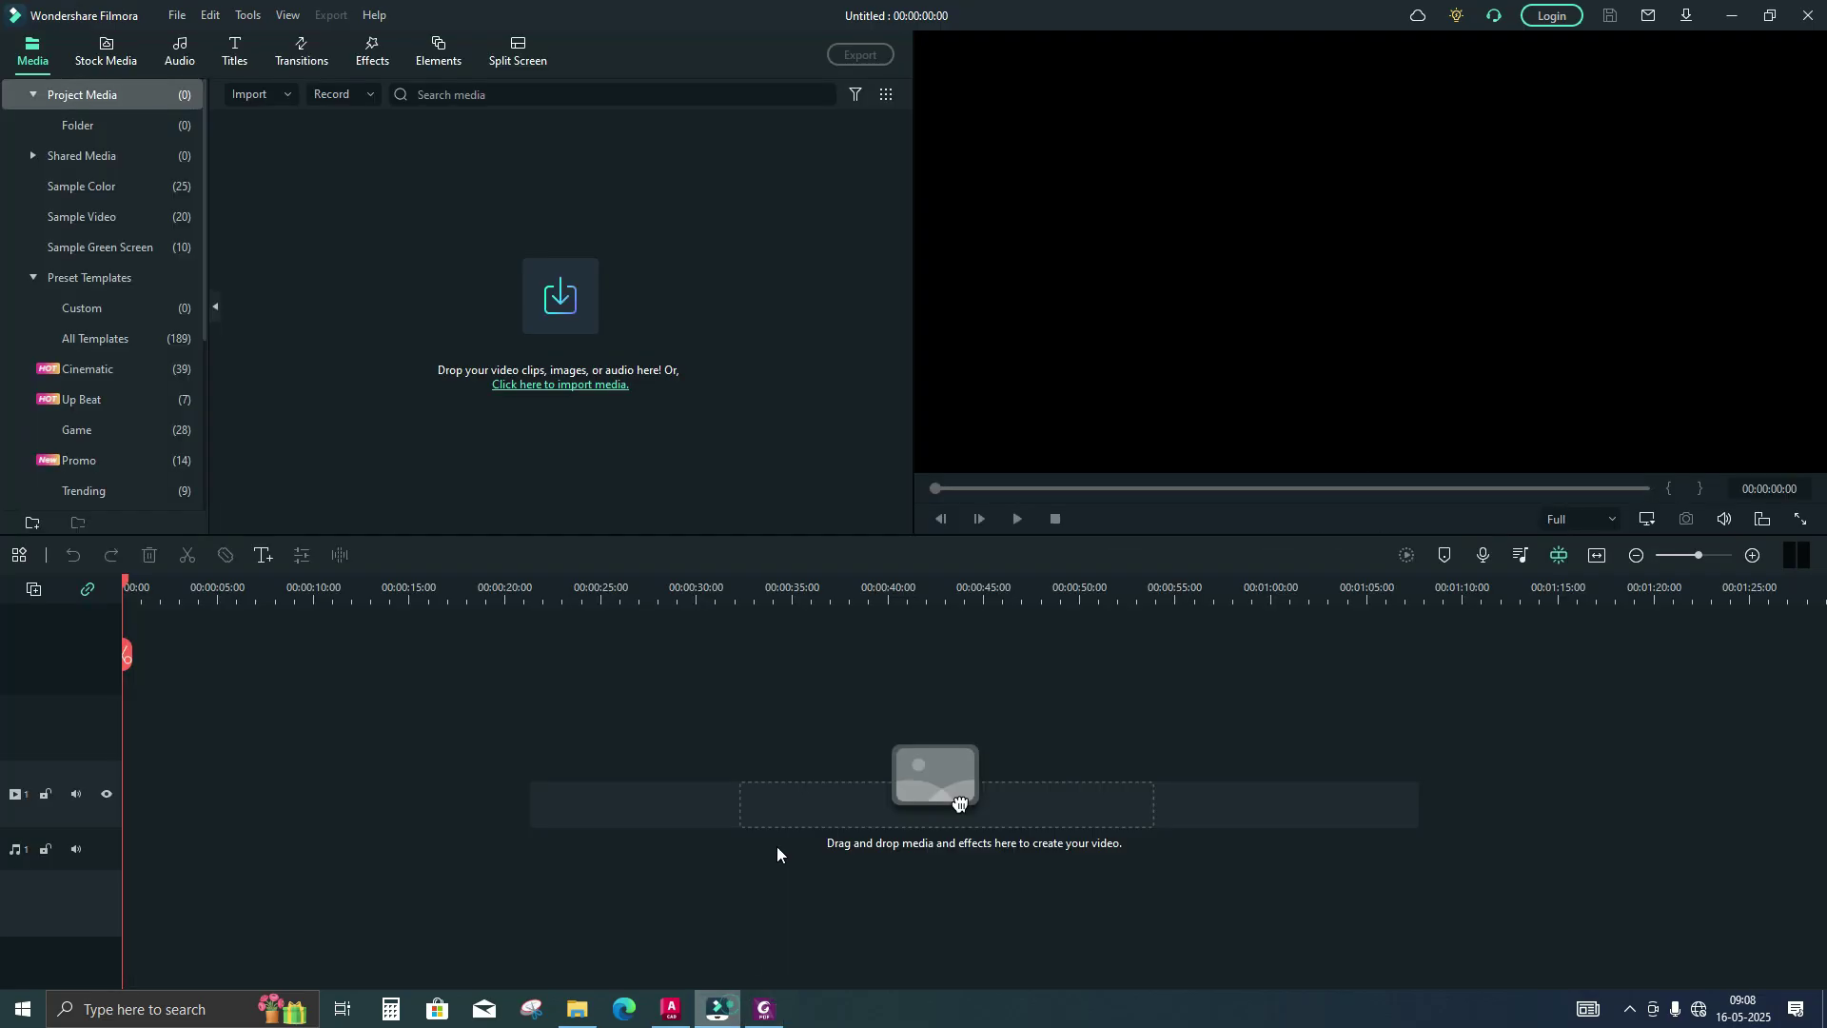
pyautogui.click(1724, 19)
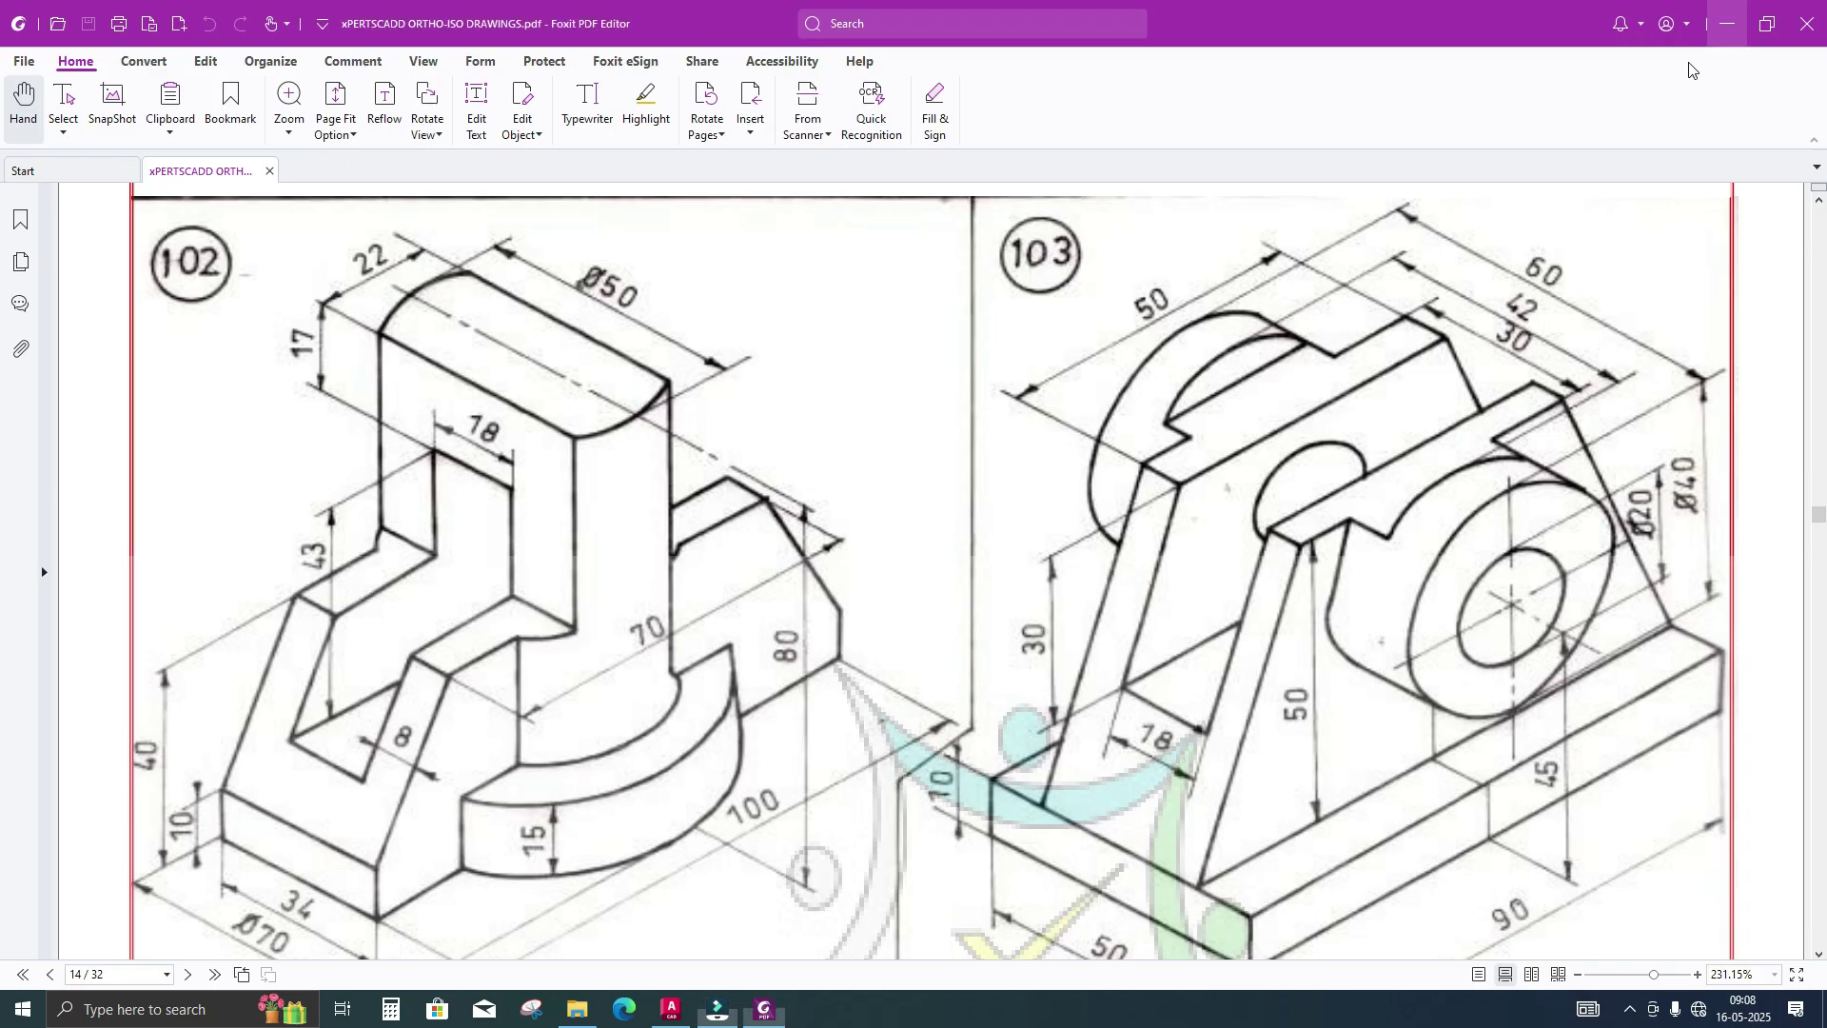
pyautogui.click(1729, 29)
pyautogui.scroll(2, 743, 533)
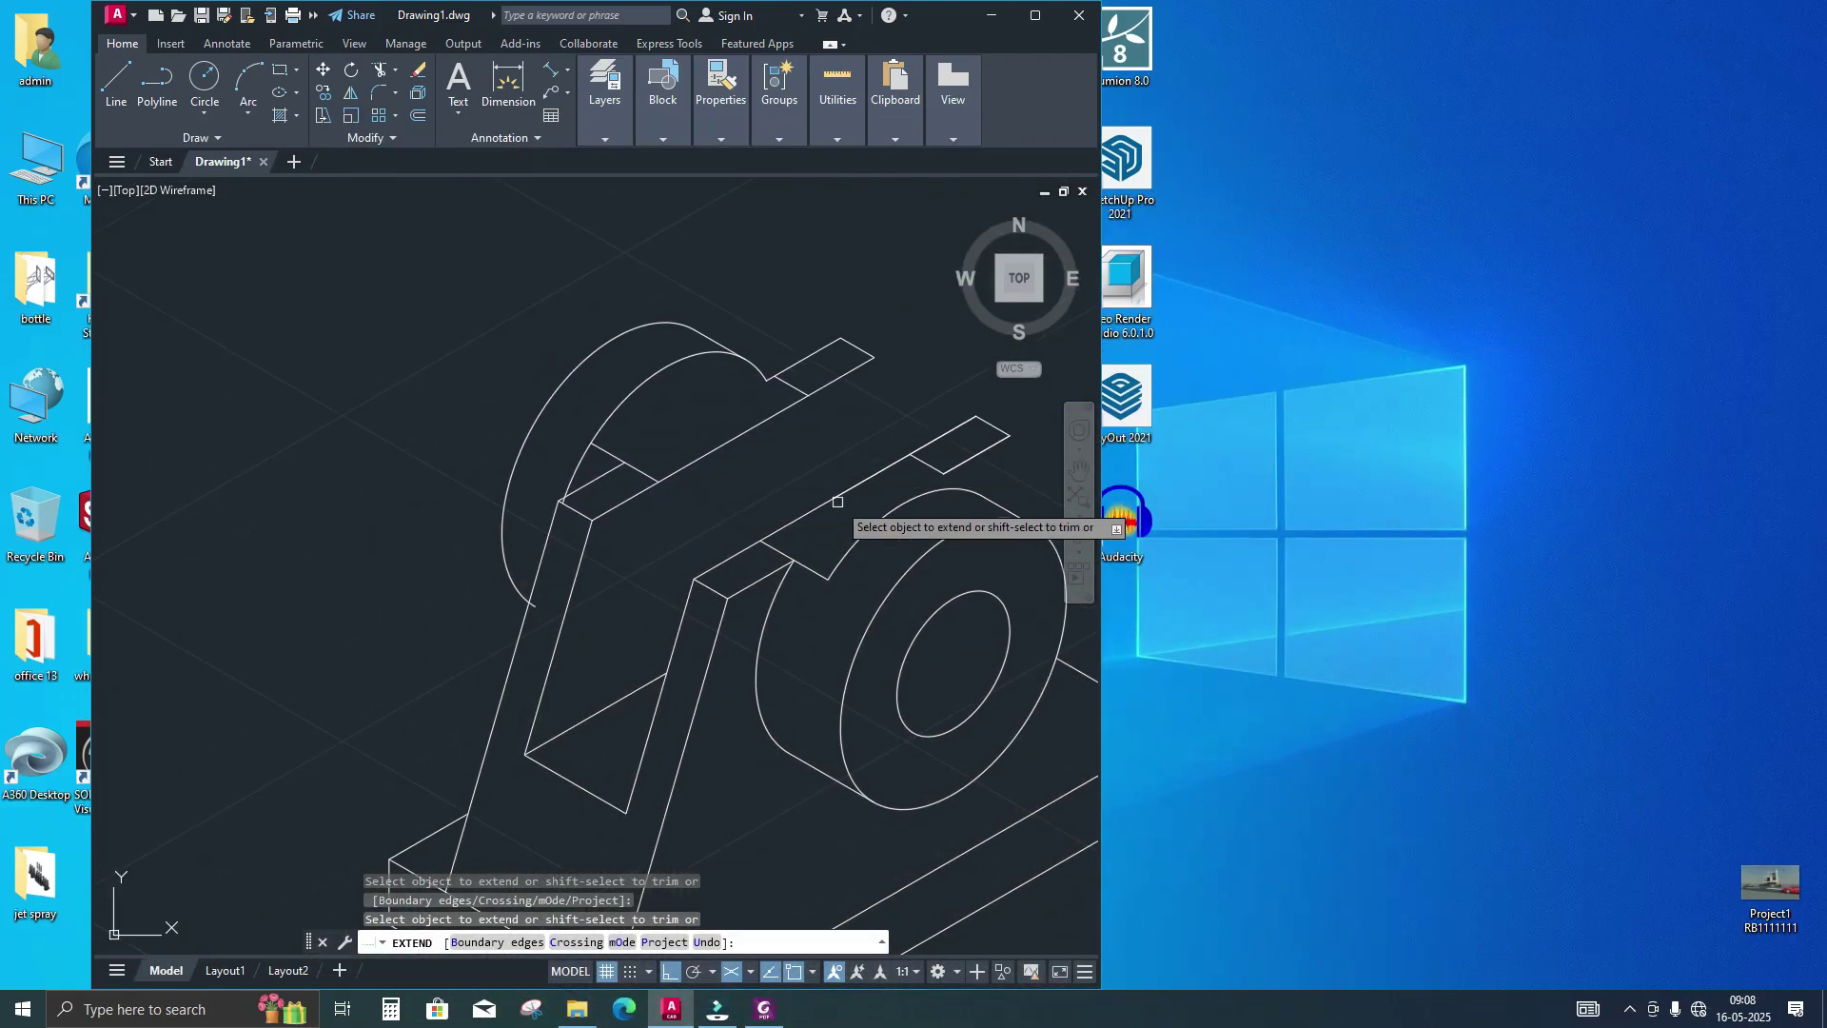
# Restore the reference PDF to a smaller window beside AutoCAD, cancel the Extend command, and bring figure 103 into view
pyautogui.click(764, 1006)
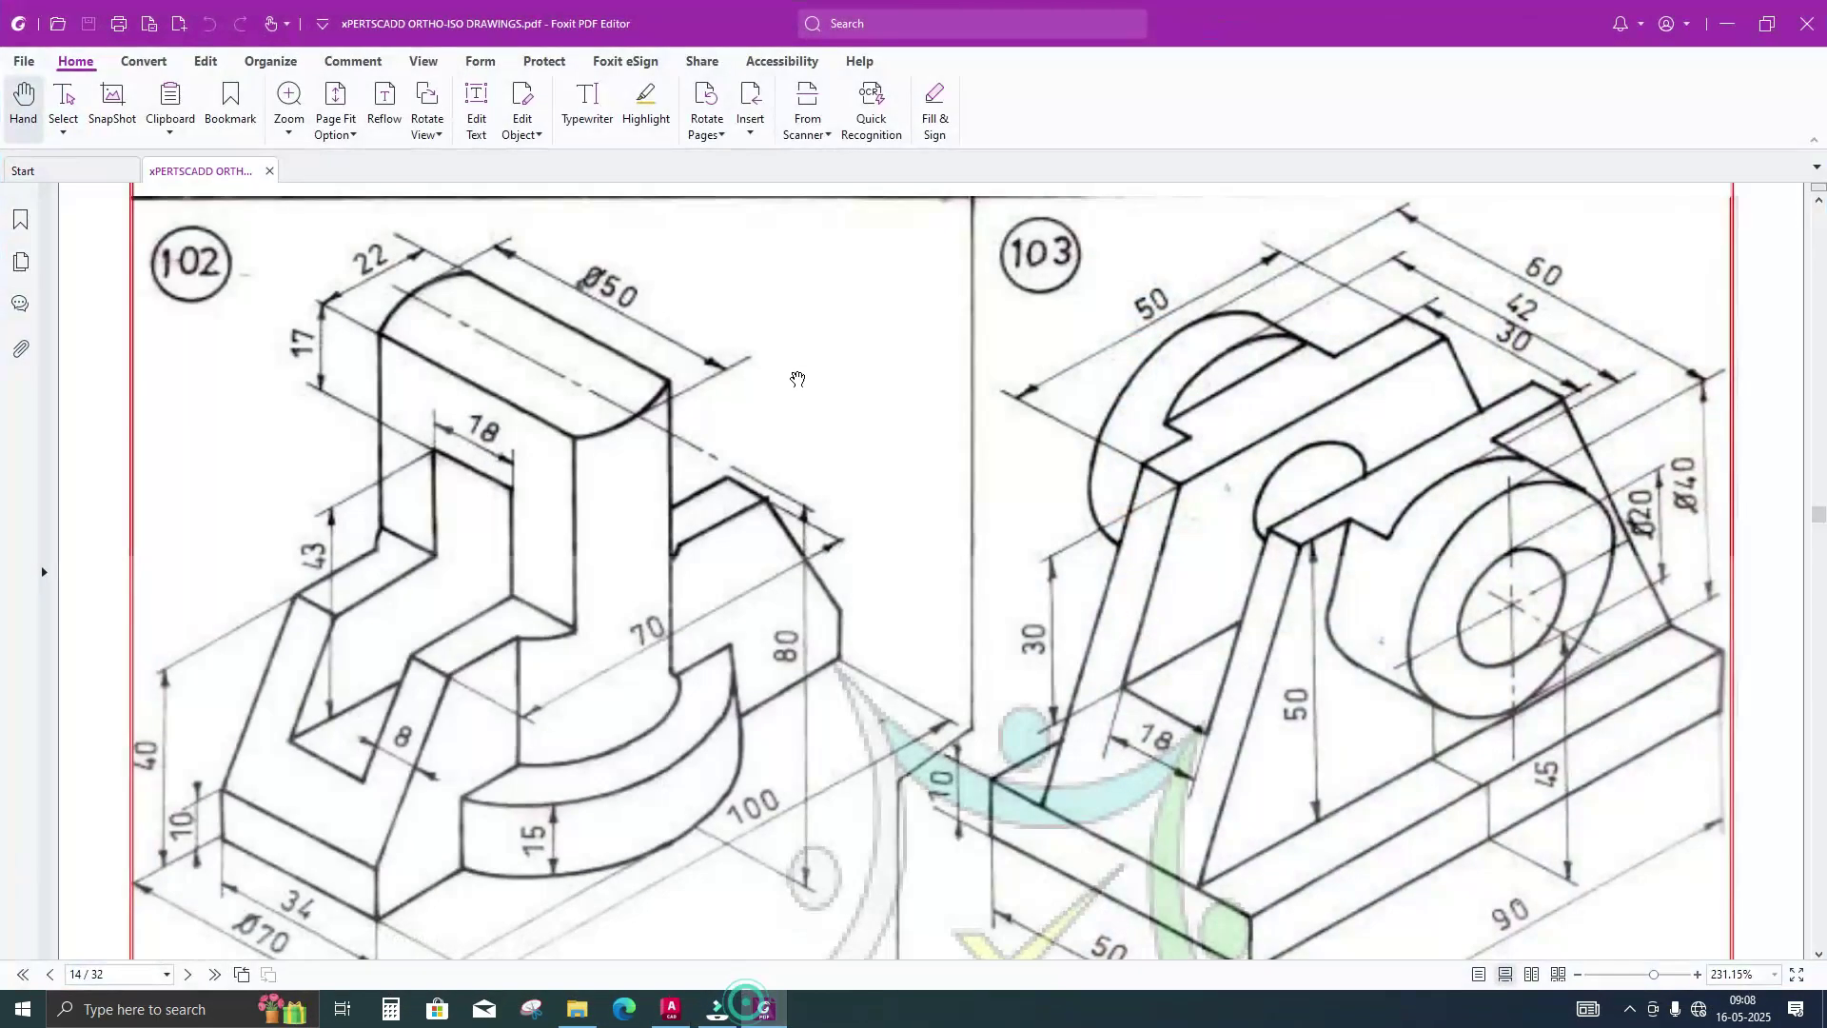
pyautogui.click(1768, 24)
pyautogui.click(917, 15)
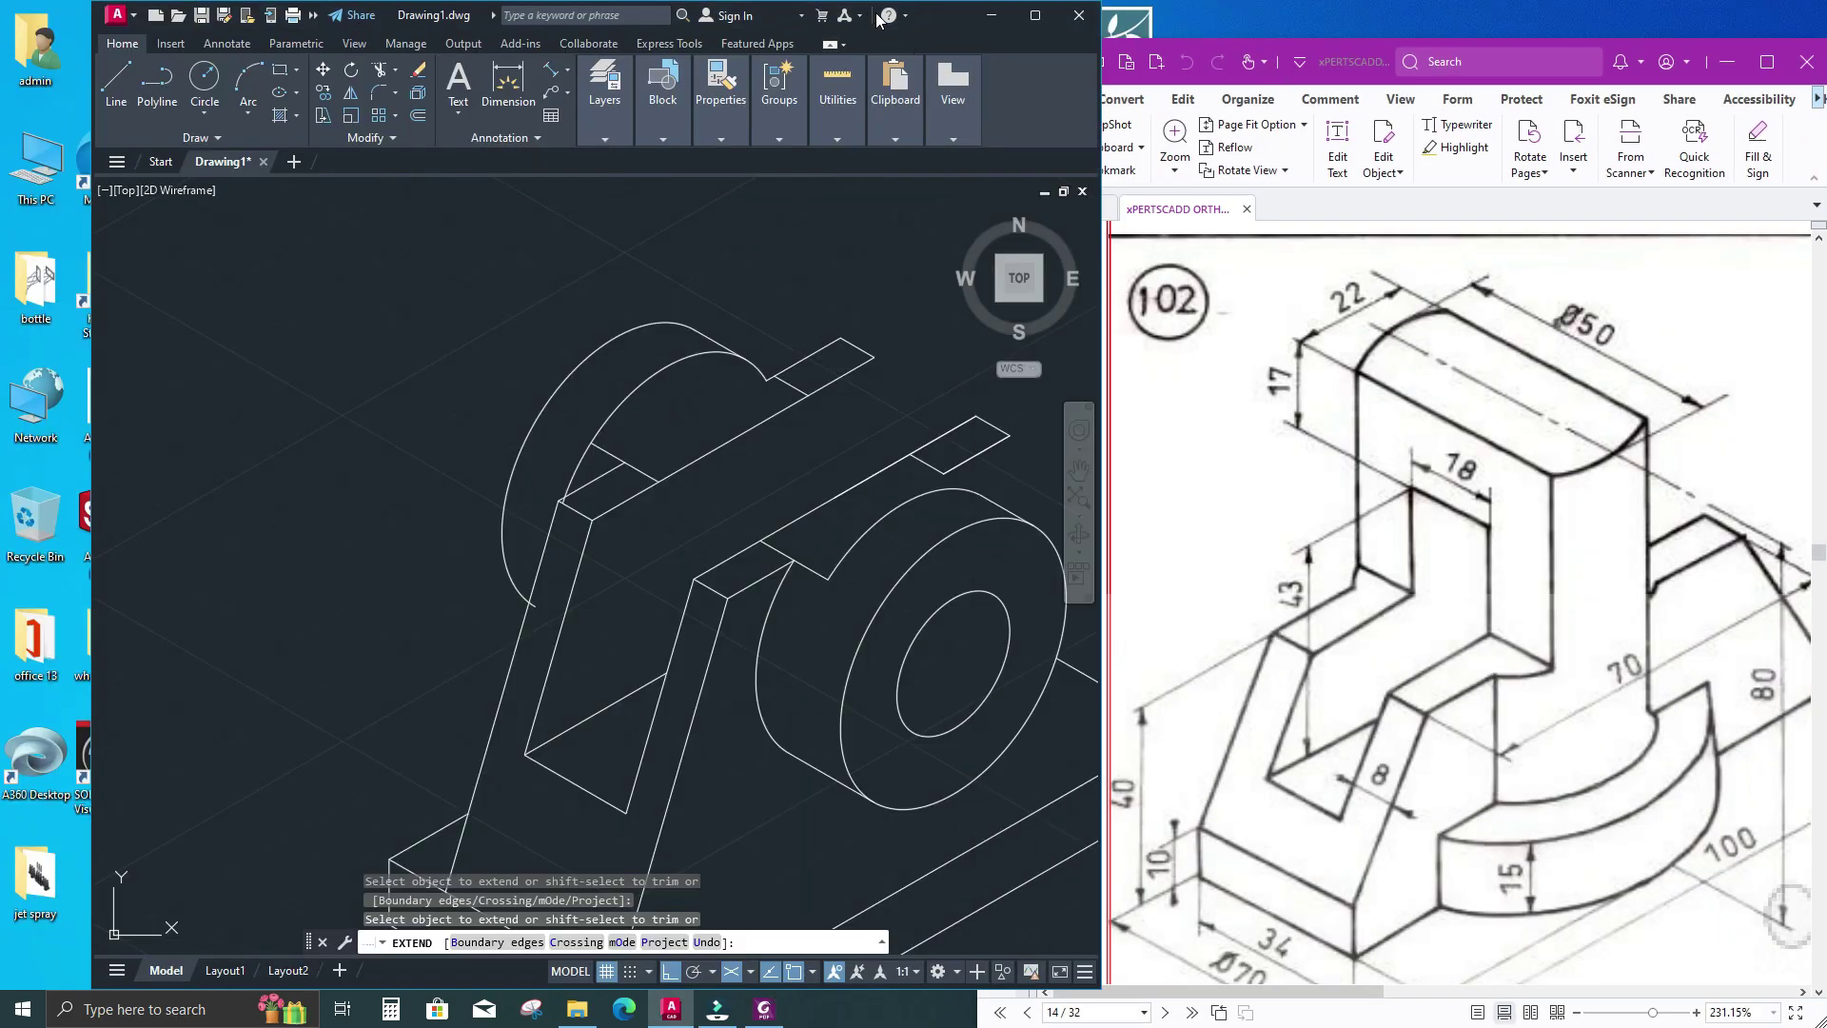
pyautogui.press('Escape')
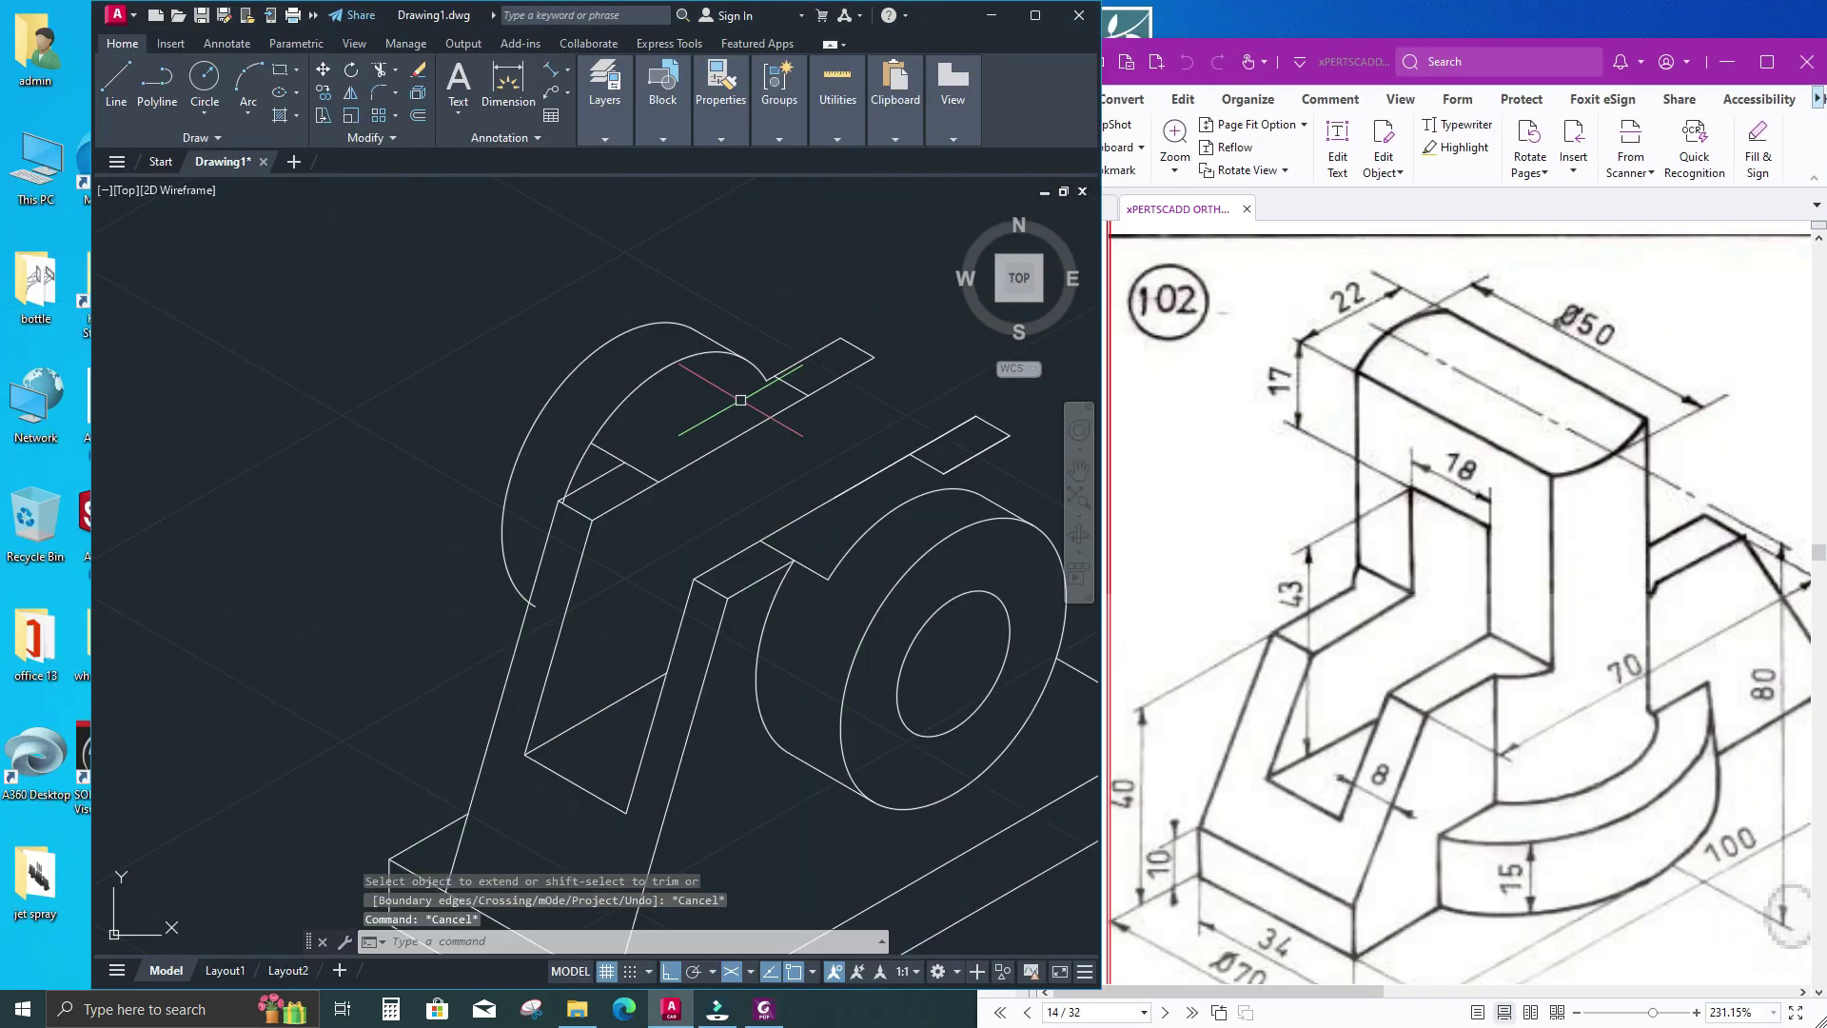
pyautogui.click(1337, 590)
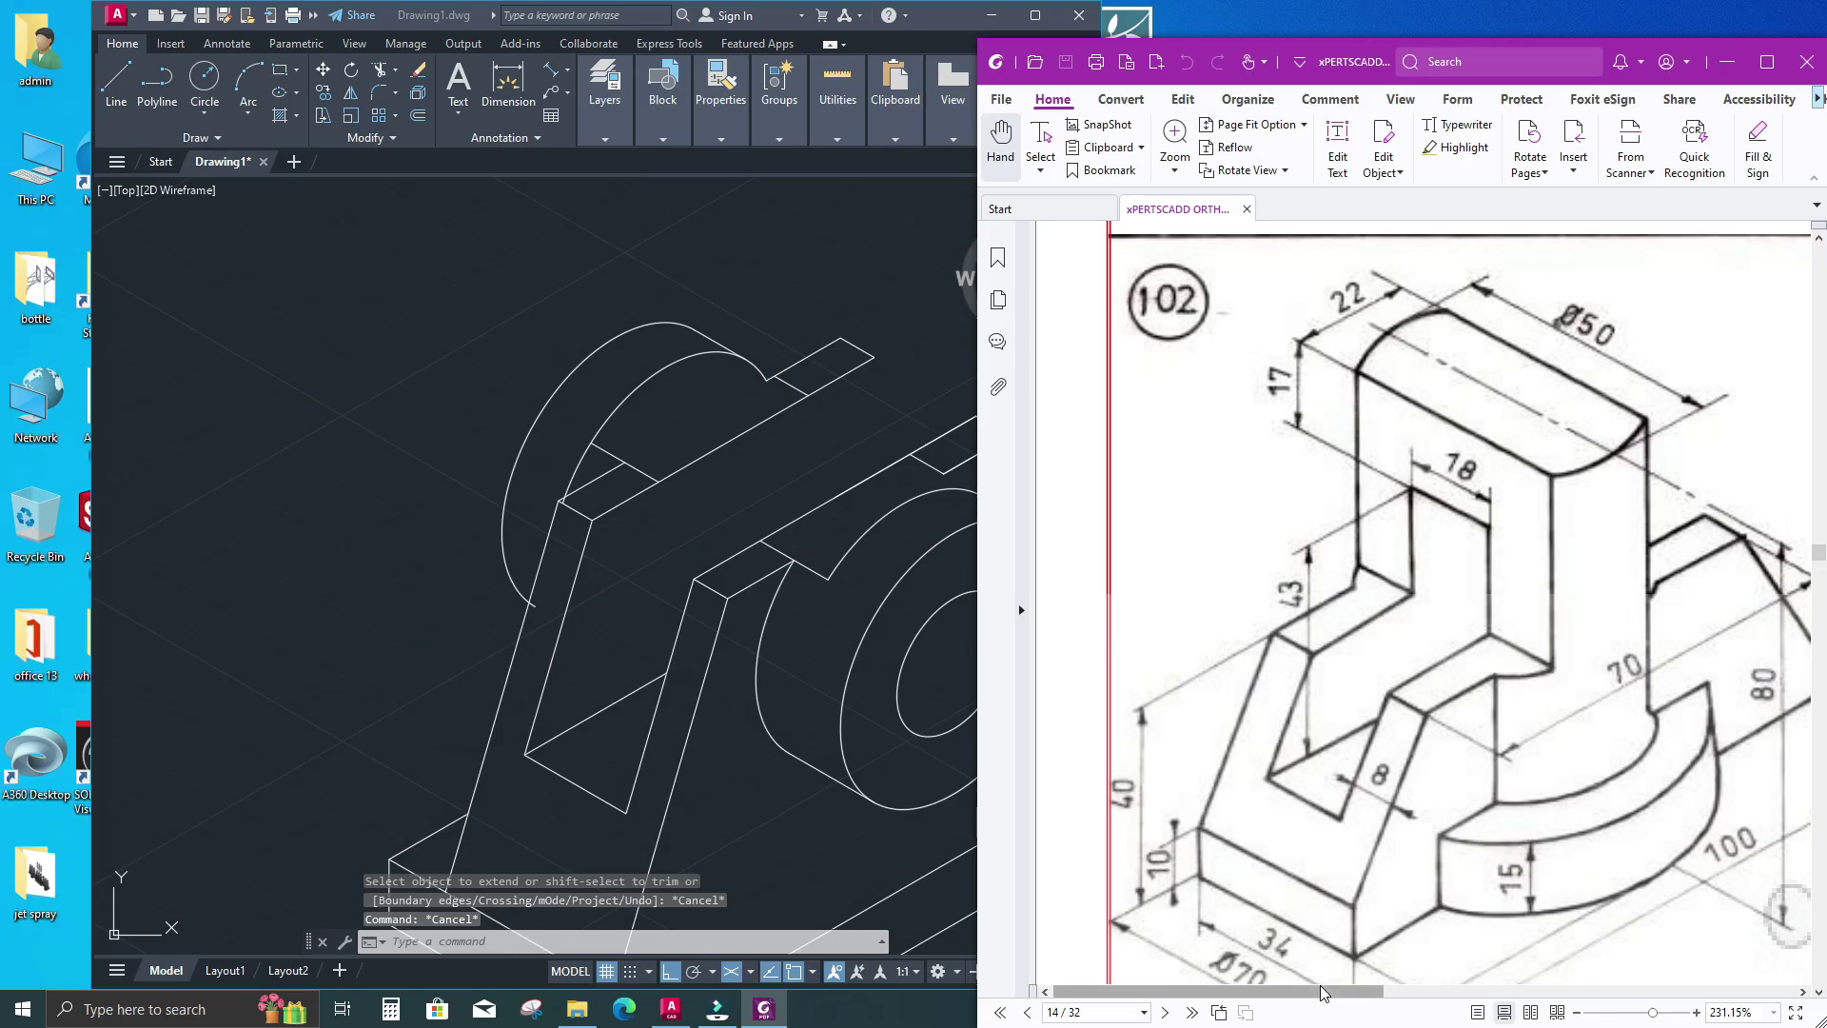
pyautogui.moveTo(1323, 993); pyautogui.dragTo(1693, 993)
# Draw a line from the extended cross line's end on the inner arc, parallel to the rear strip and past the rear cylinder
pyautogui.click(687, 542)
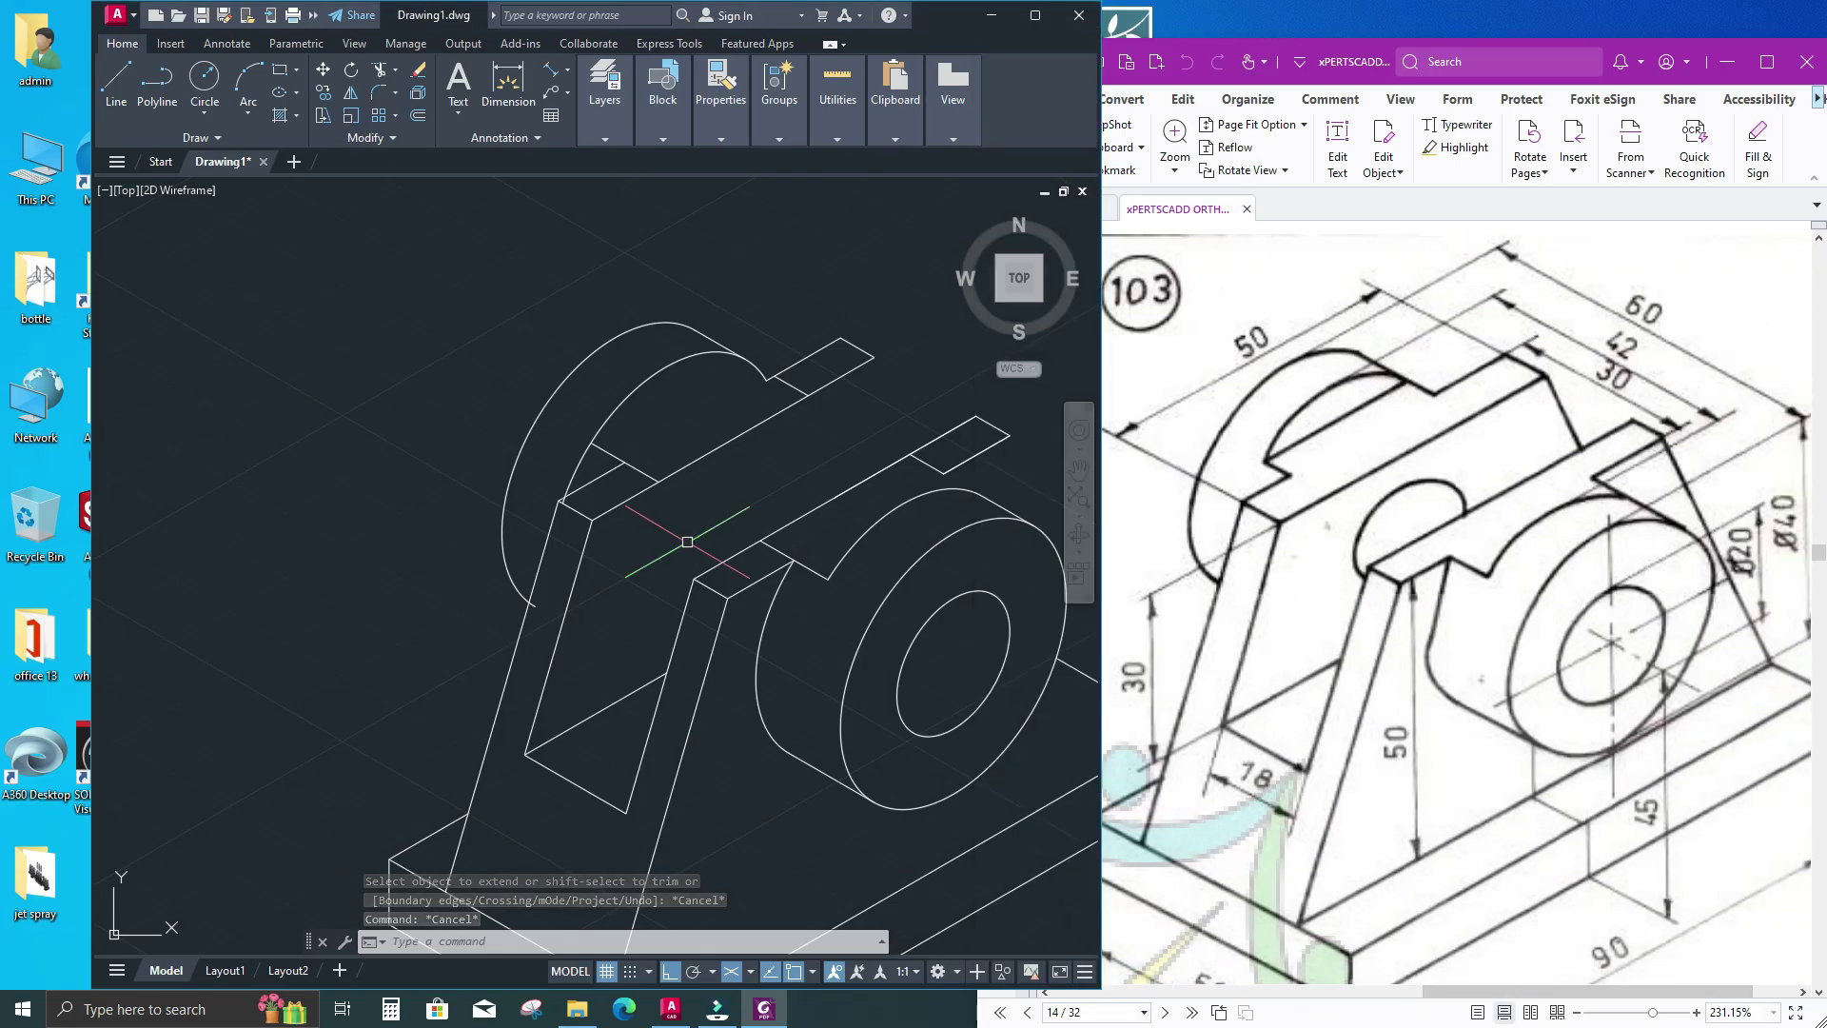
pyautogui.write('l')
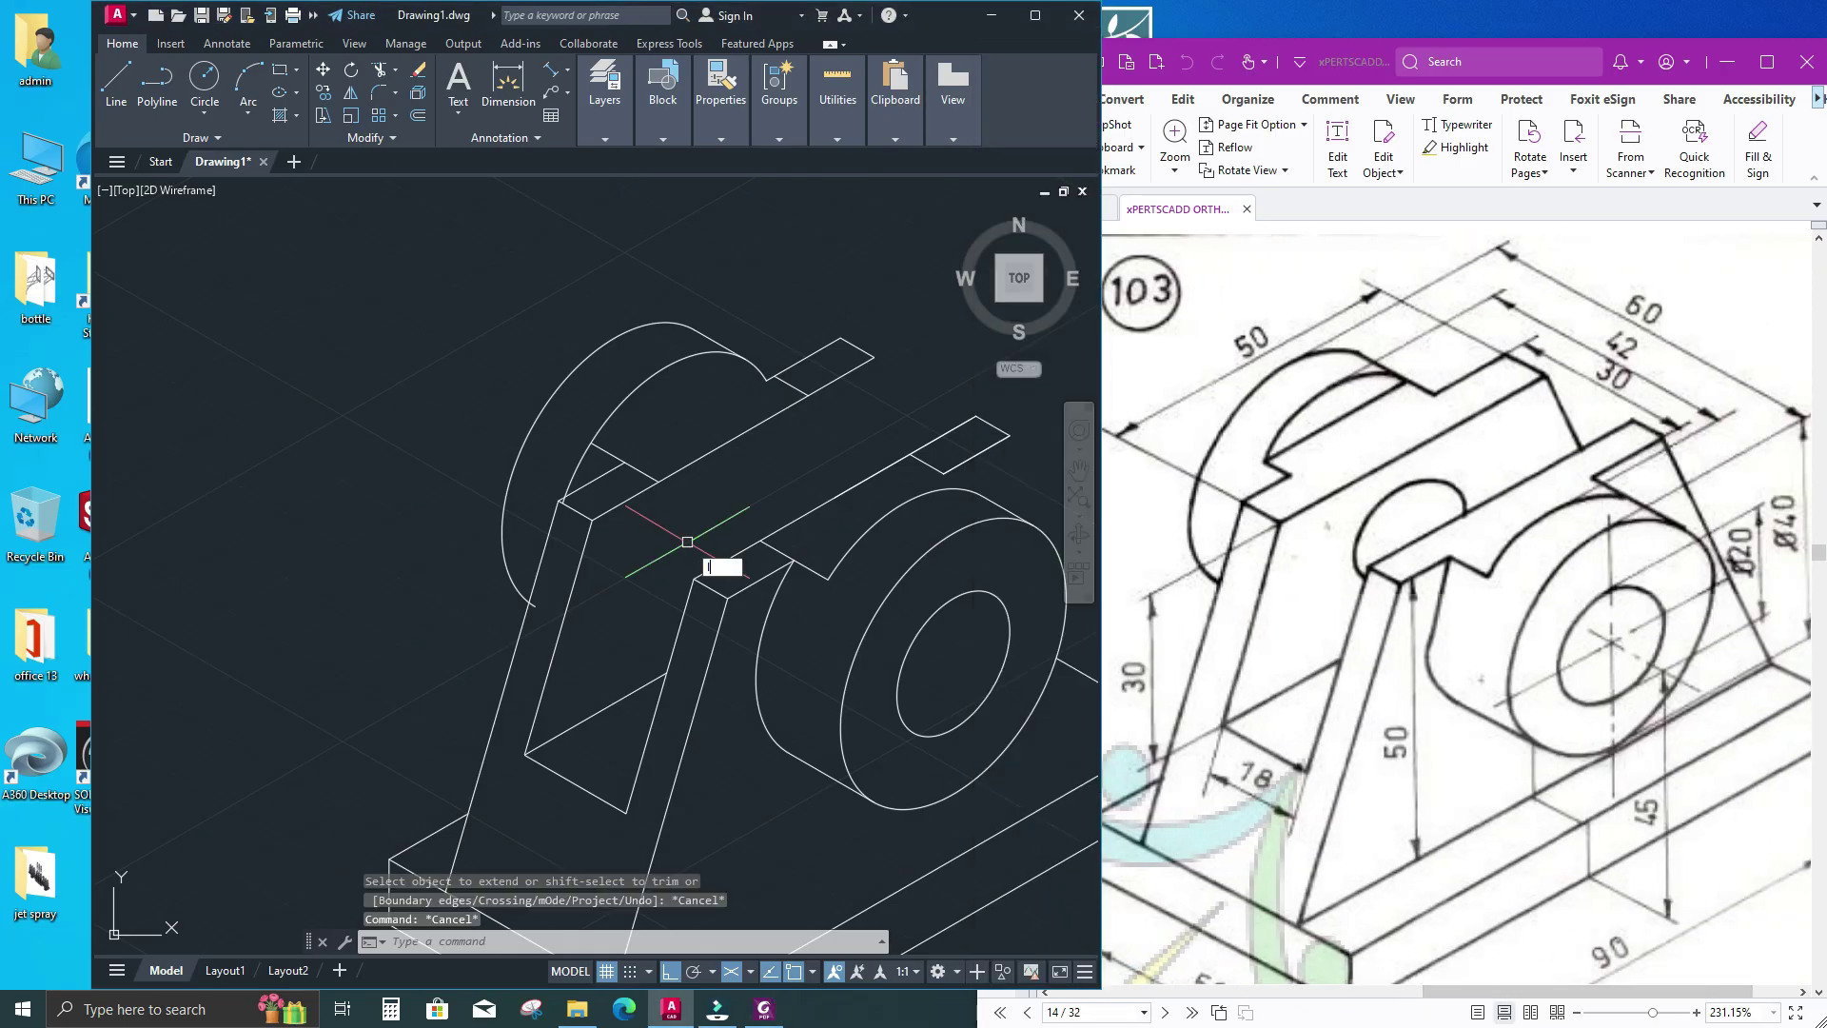
pyautogui.press('Return')
pyautogui.scroll(3, 671, 503)
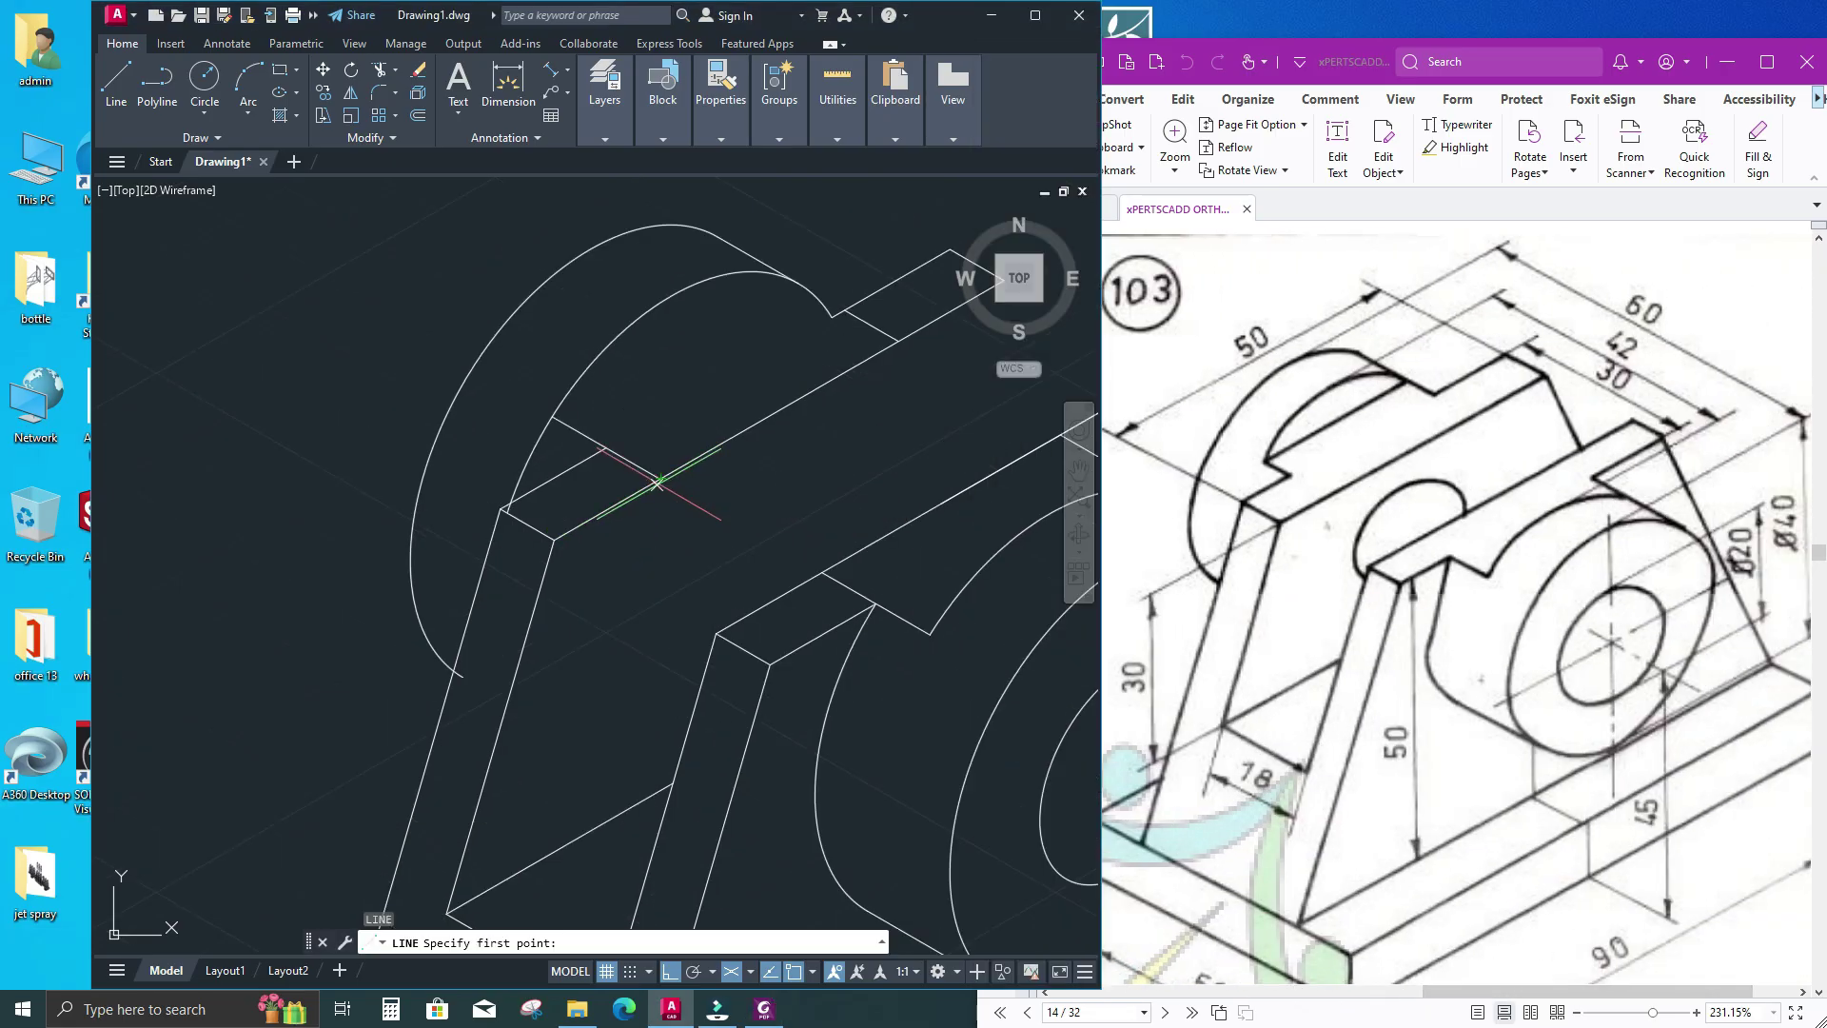
pyautogui.click(552, 415)
pyautogui.click(869, 247)
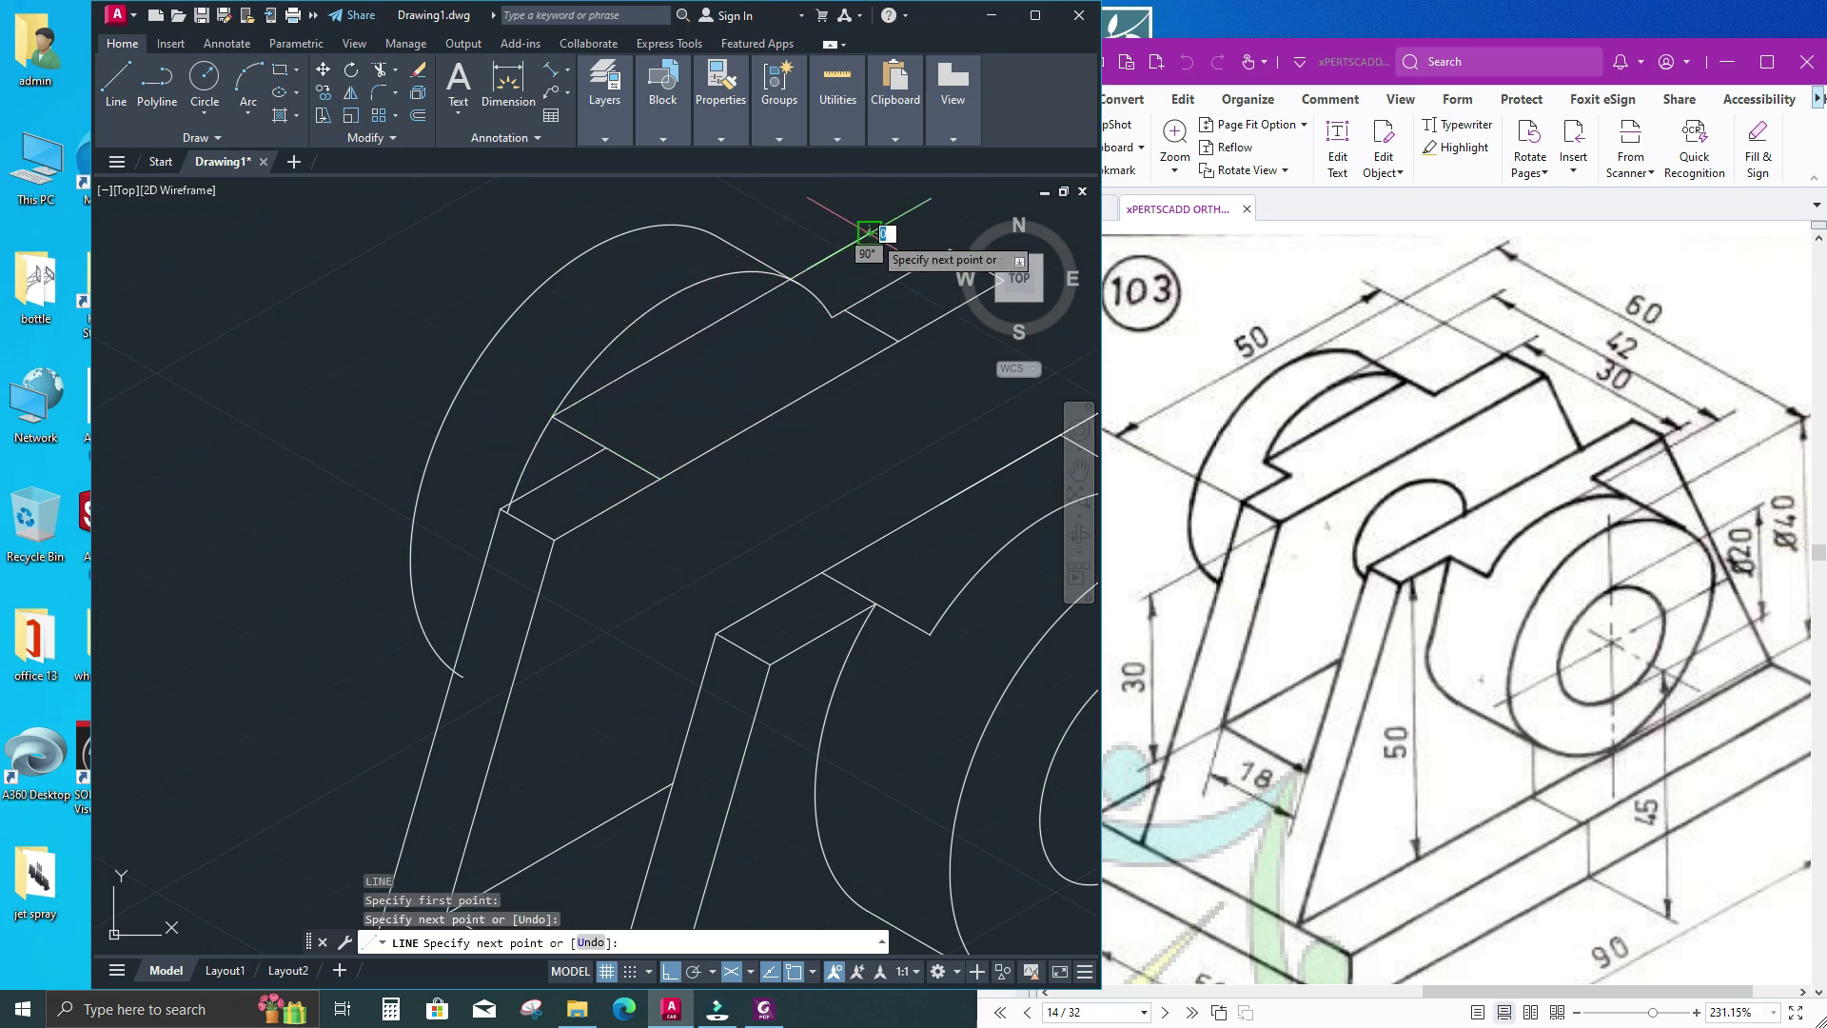
pyautogui.press('Return')
# Trim the front cross line's portion across the rear strip and the new line's overshoot beyond the rear cylinder
pyautogui.moveTo(794, 365); pyautogui.dragTo(793, 377, button='middle')
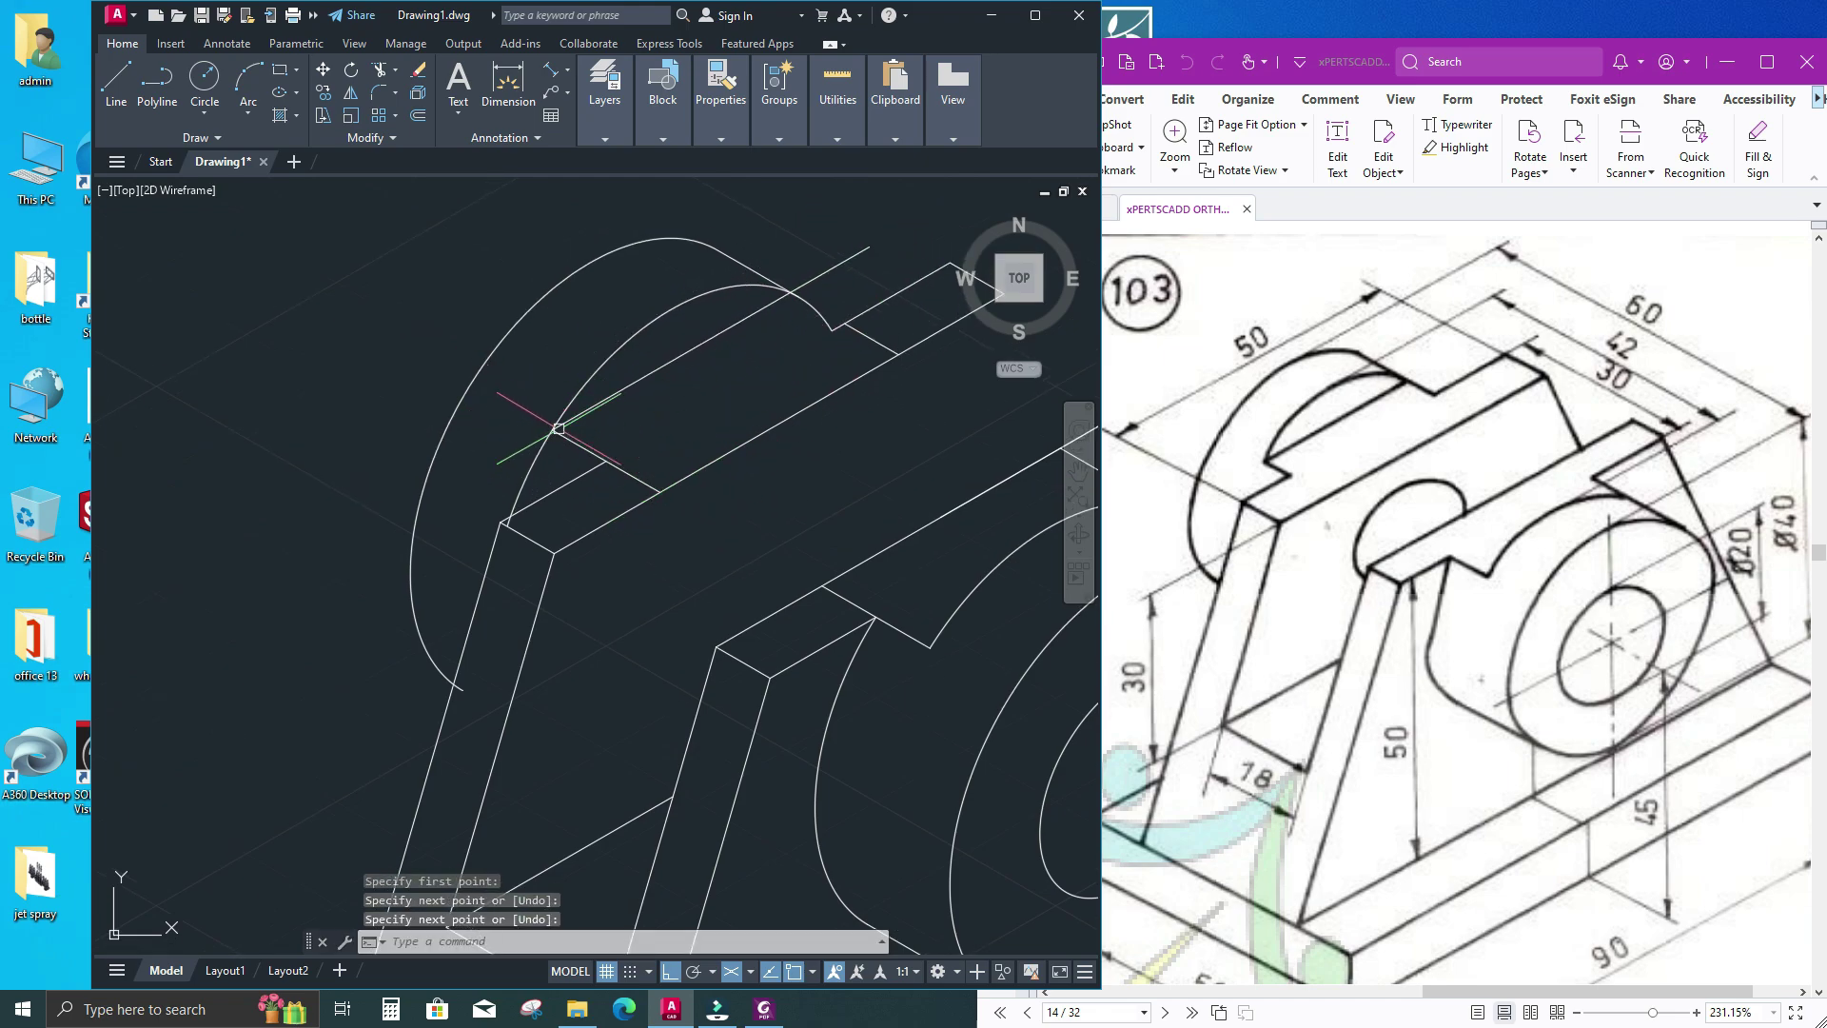
pyautogui.moveTo(618, 438); pyautogui.dragTo(650, 430, button='middle')
pyautogui.write('tr')
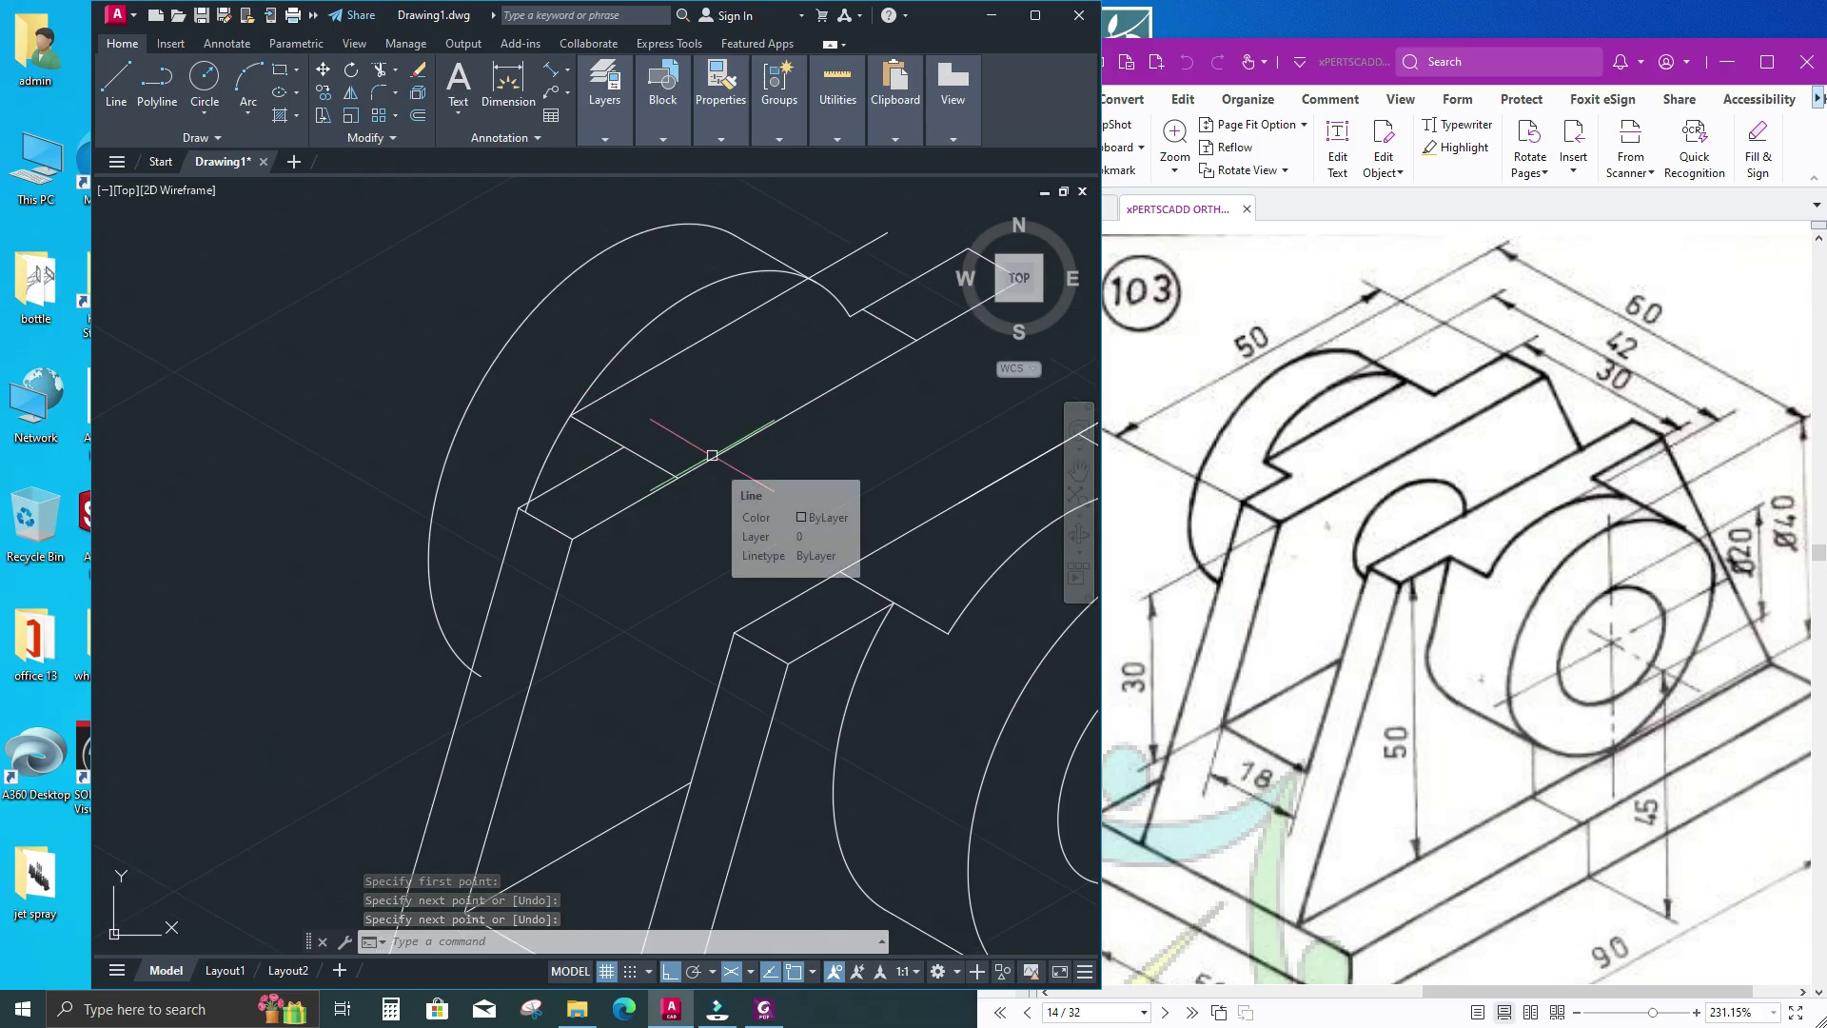
pyautogui.press('Return')
pyautogui.moveTo(718, 404); pyautogui.dragTo(694, 463, button='middle')
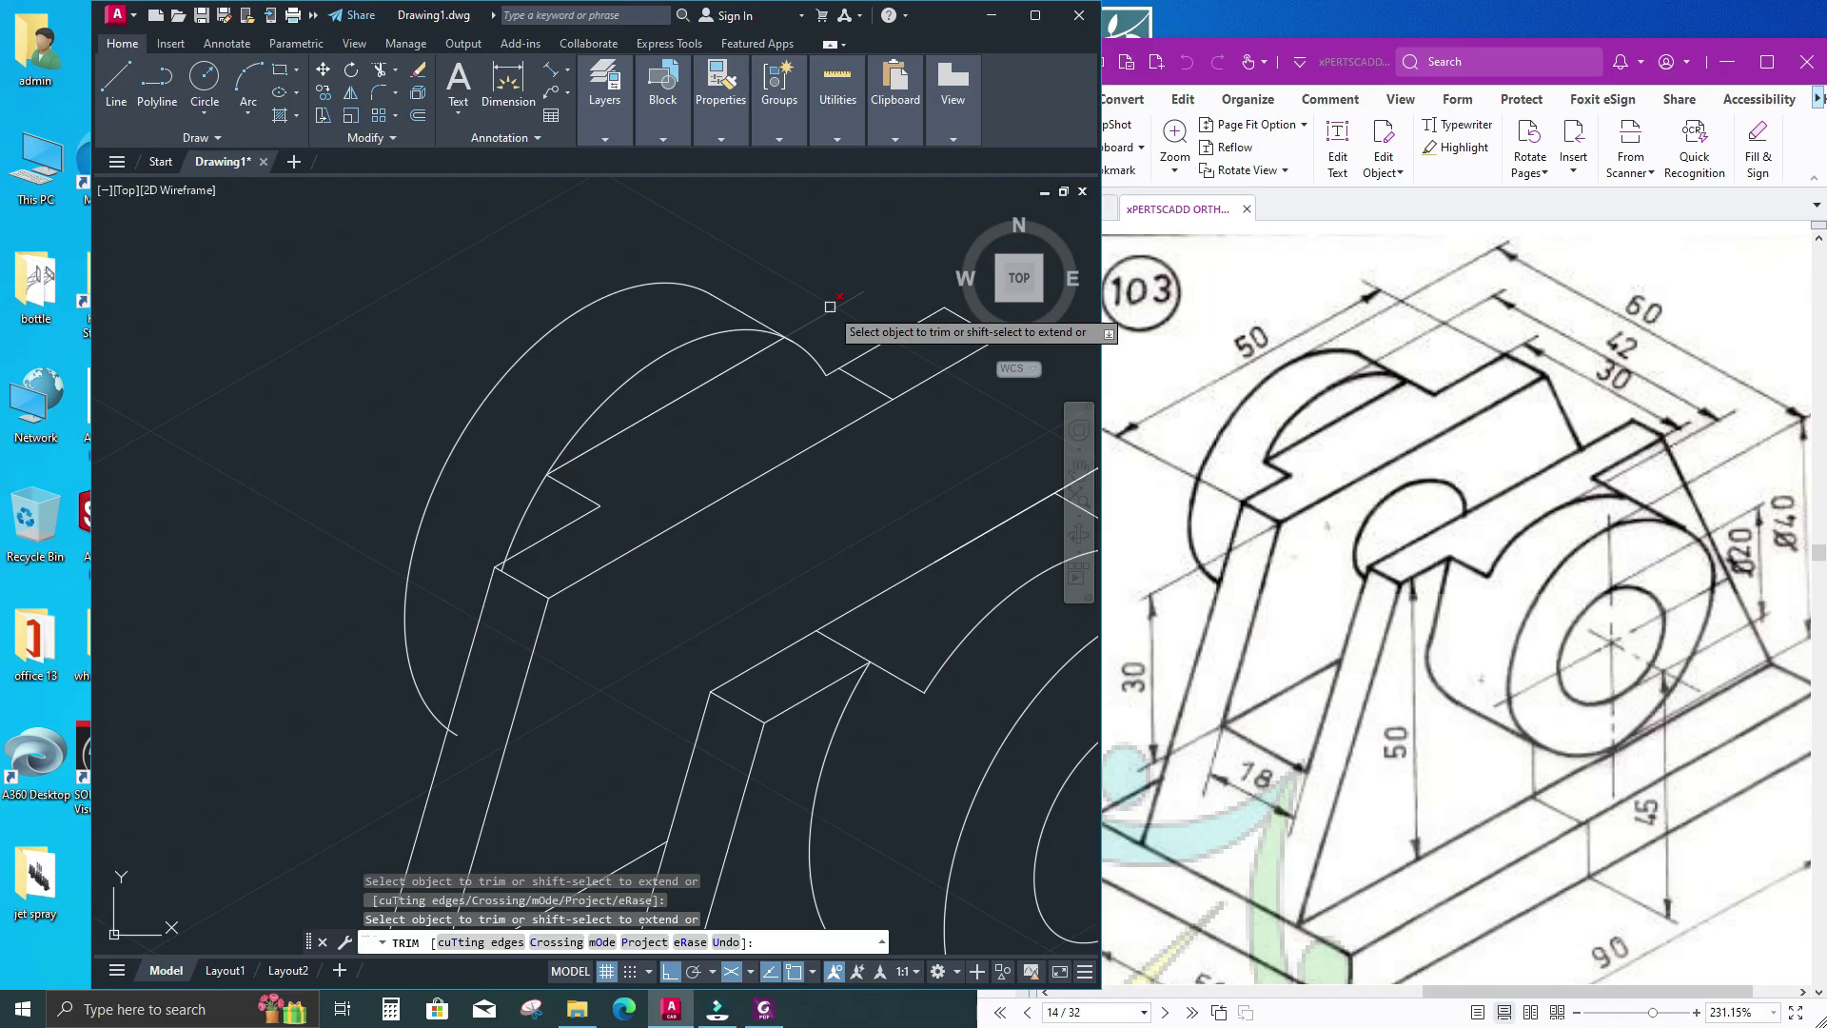
pyautogui.press('Escape')
# Draw a line at 330° from the new line's intersection with the inner arc to just beyond the rear strip's far edge
pyautogui.write('l')
pyautogui.press('Return')
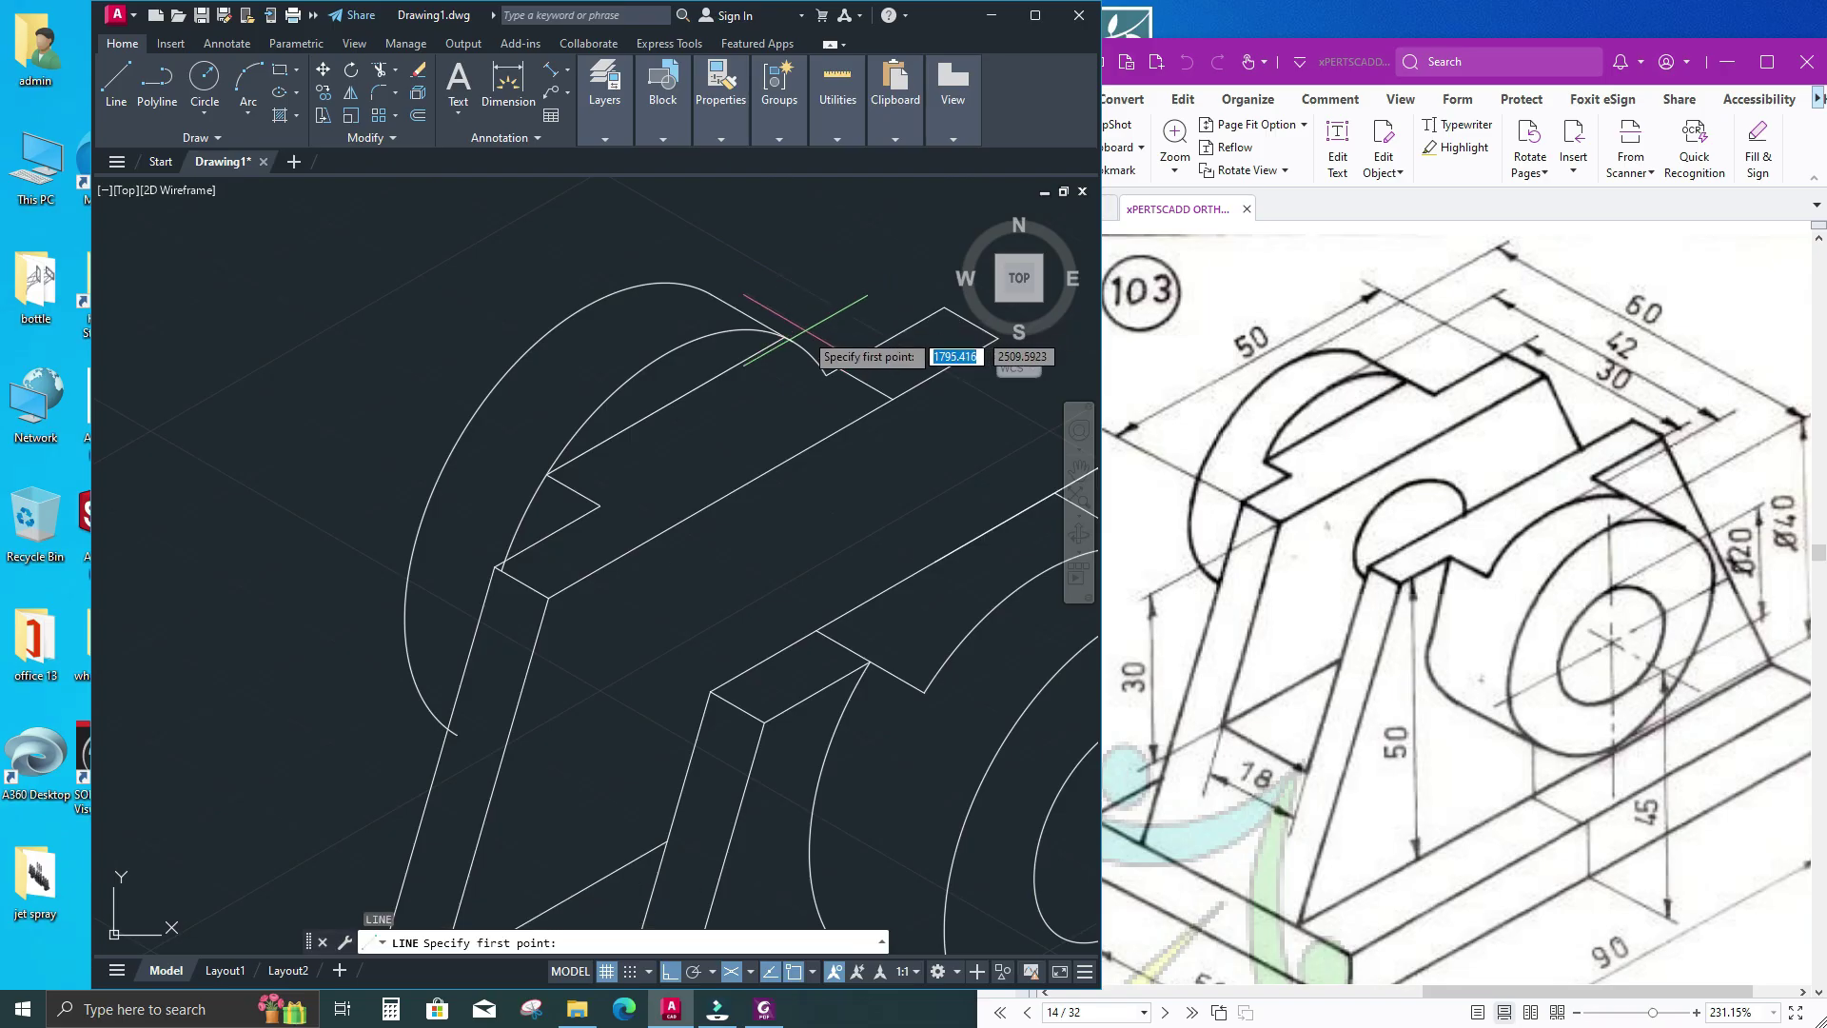
pyautogui.scroll(3, 785, 336)
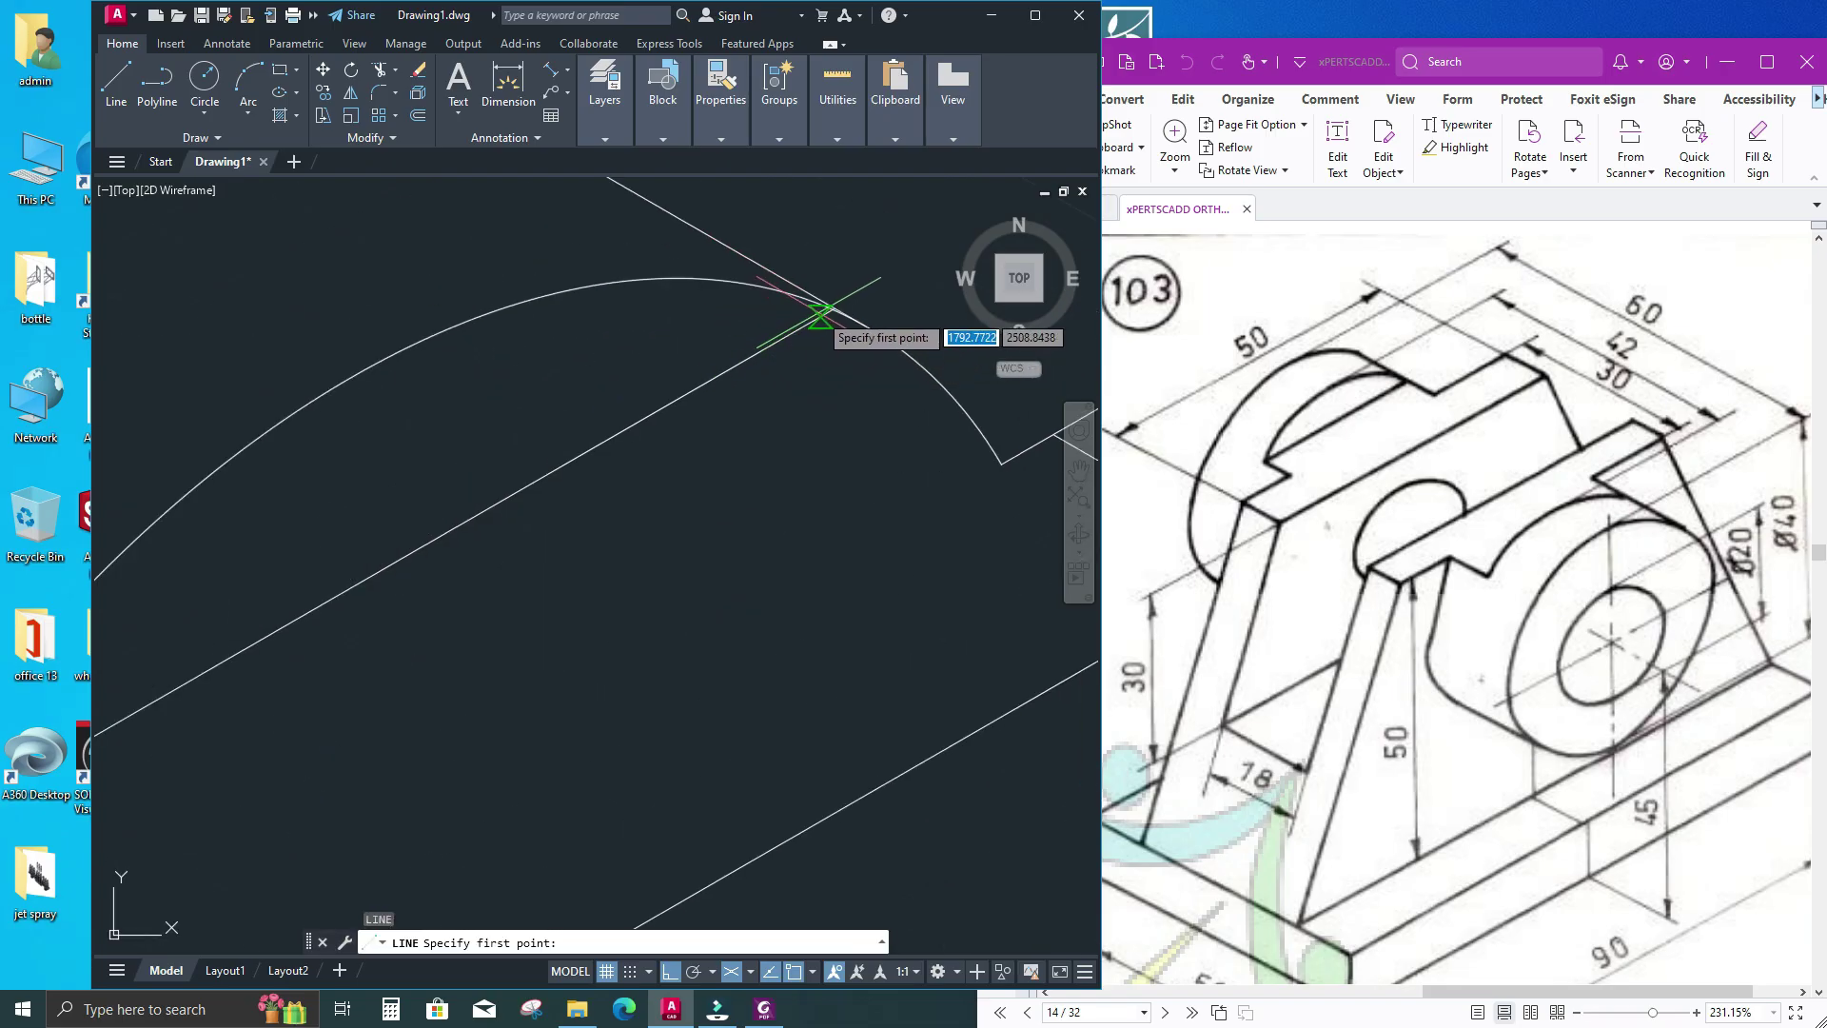
pyautogui.click(834, 310)
pyautogui.scroll(-2, 881, 398)
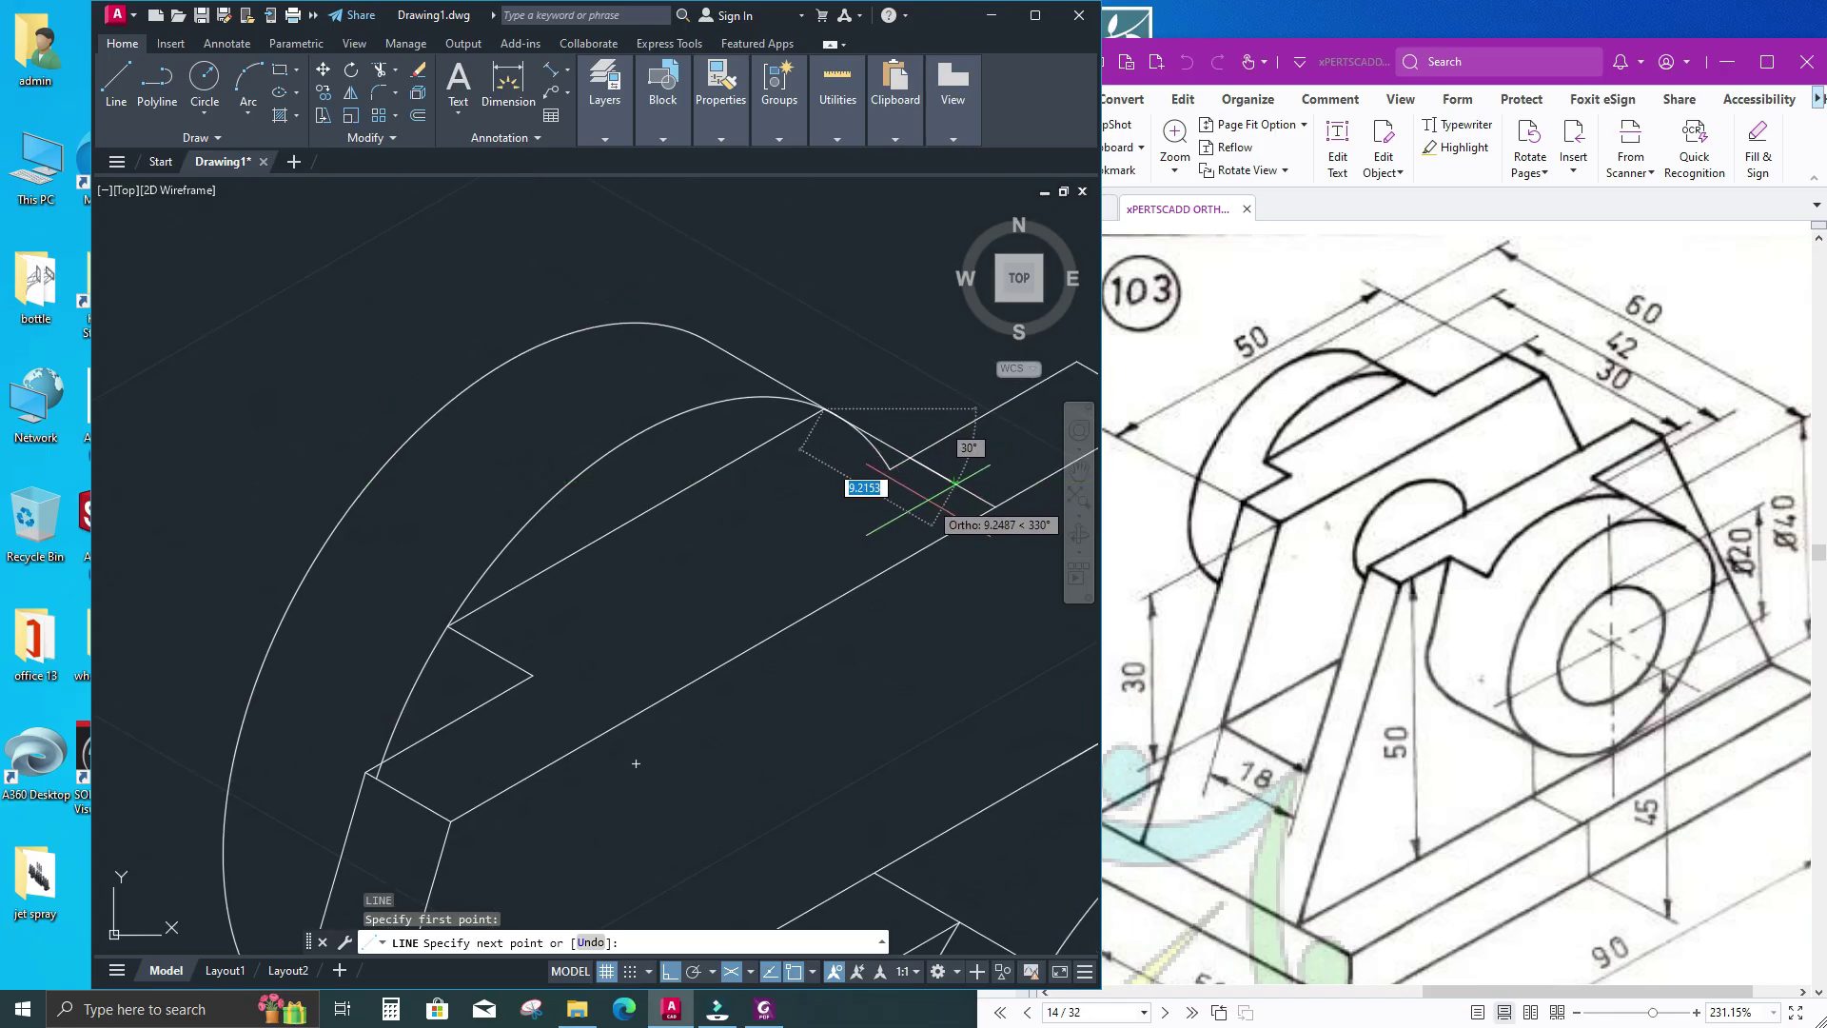
pyautogui.scroll(2, 937, 473)
pyautogui.scroll(2, 937, 473)
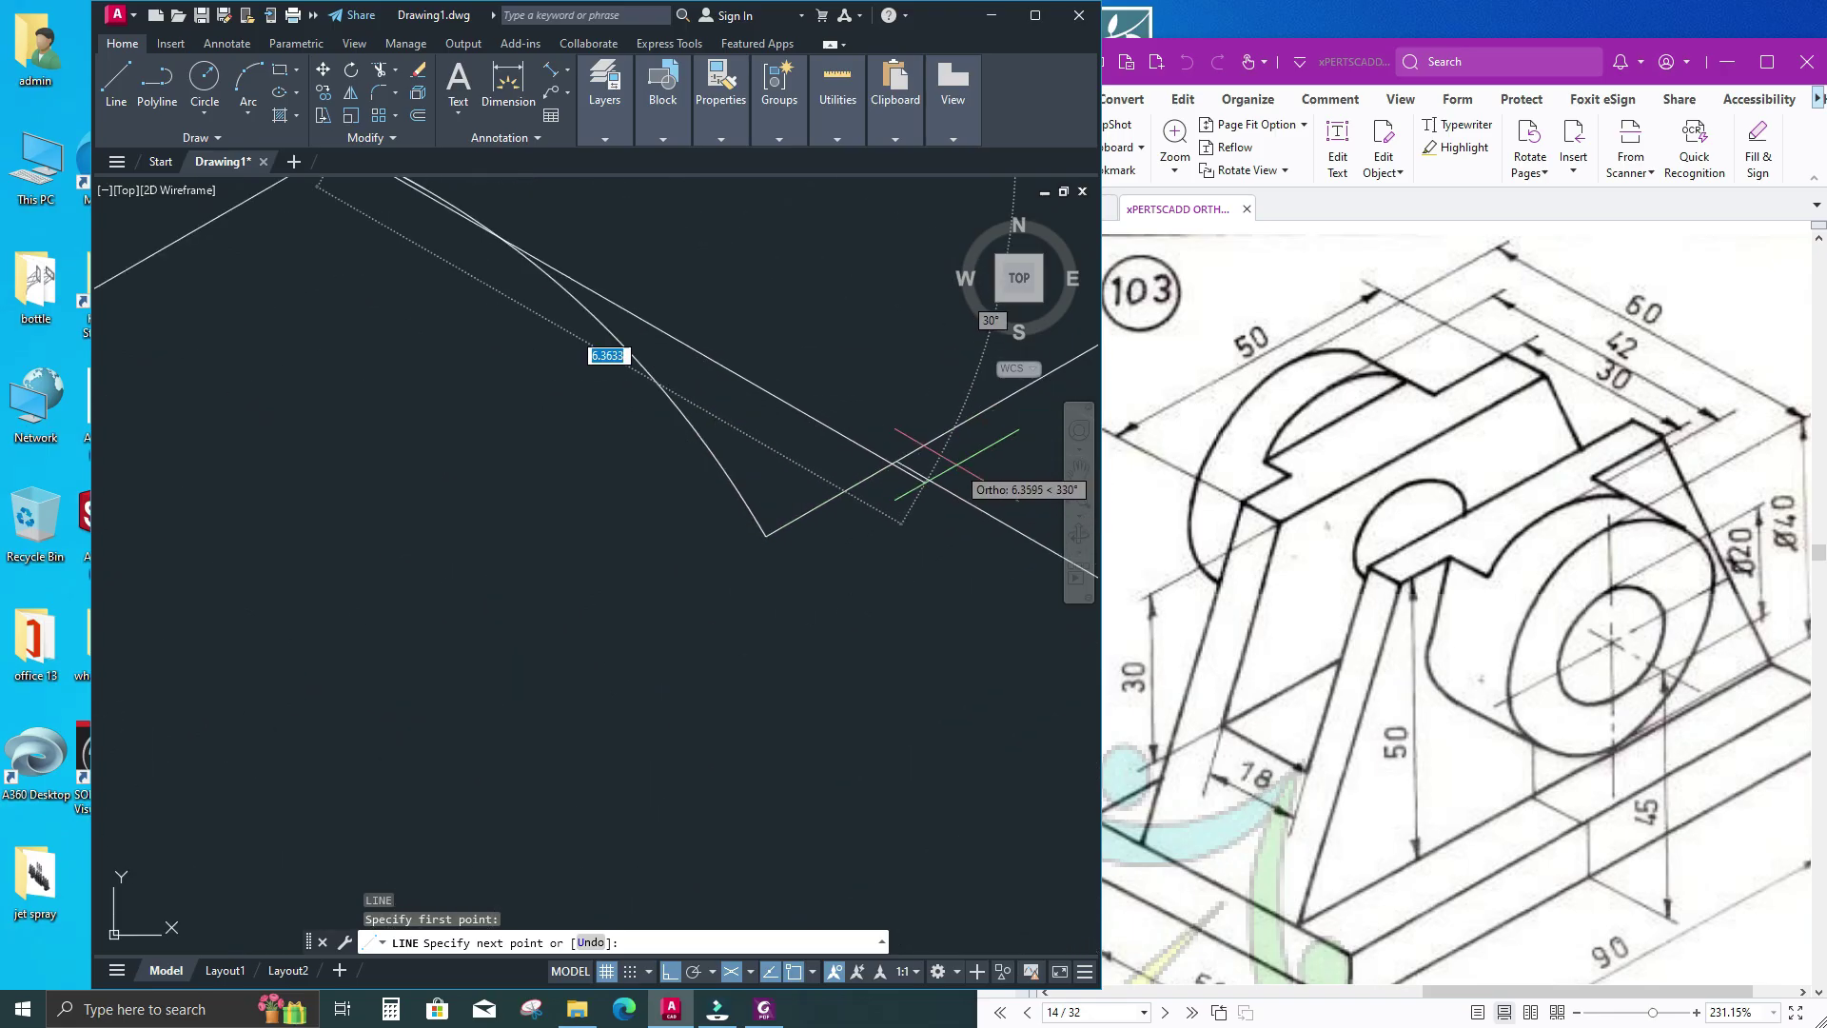
pyautogui.click(995, 497)
pyautogui.press('Return')
pyautogui.moveTo(828, 578); pyautogui.dragTo(863, 580, button='middle')
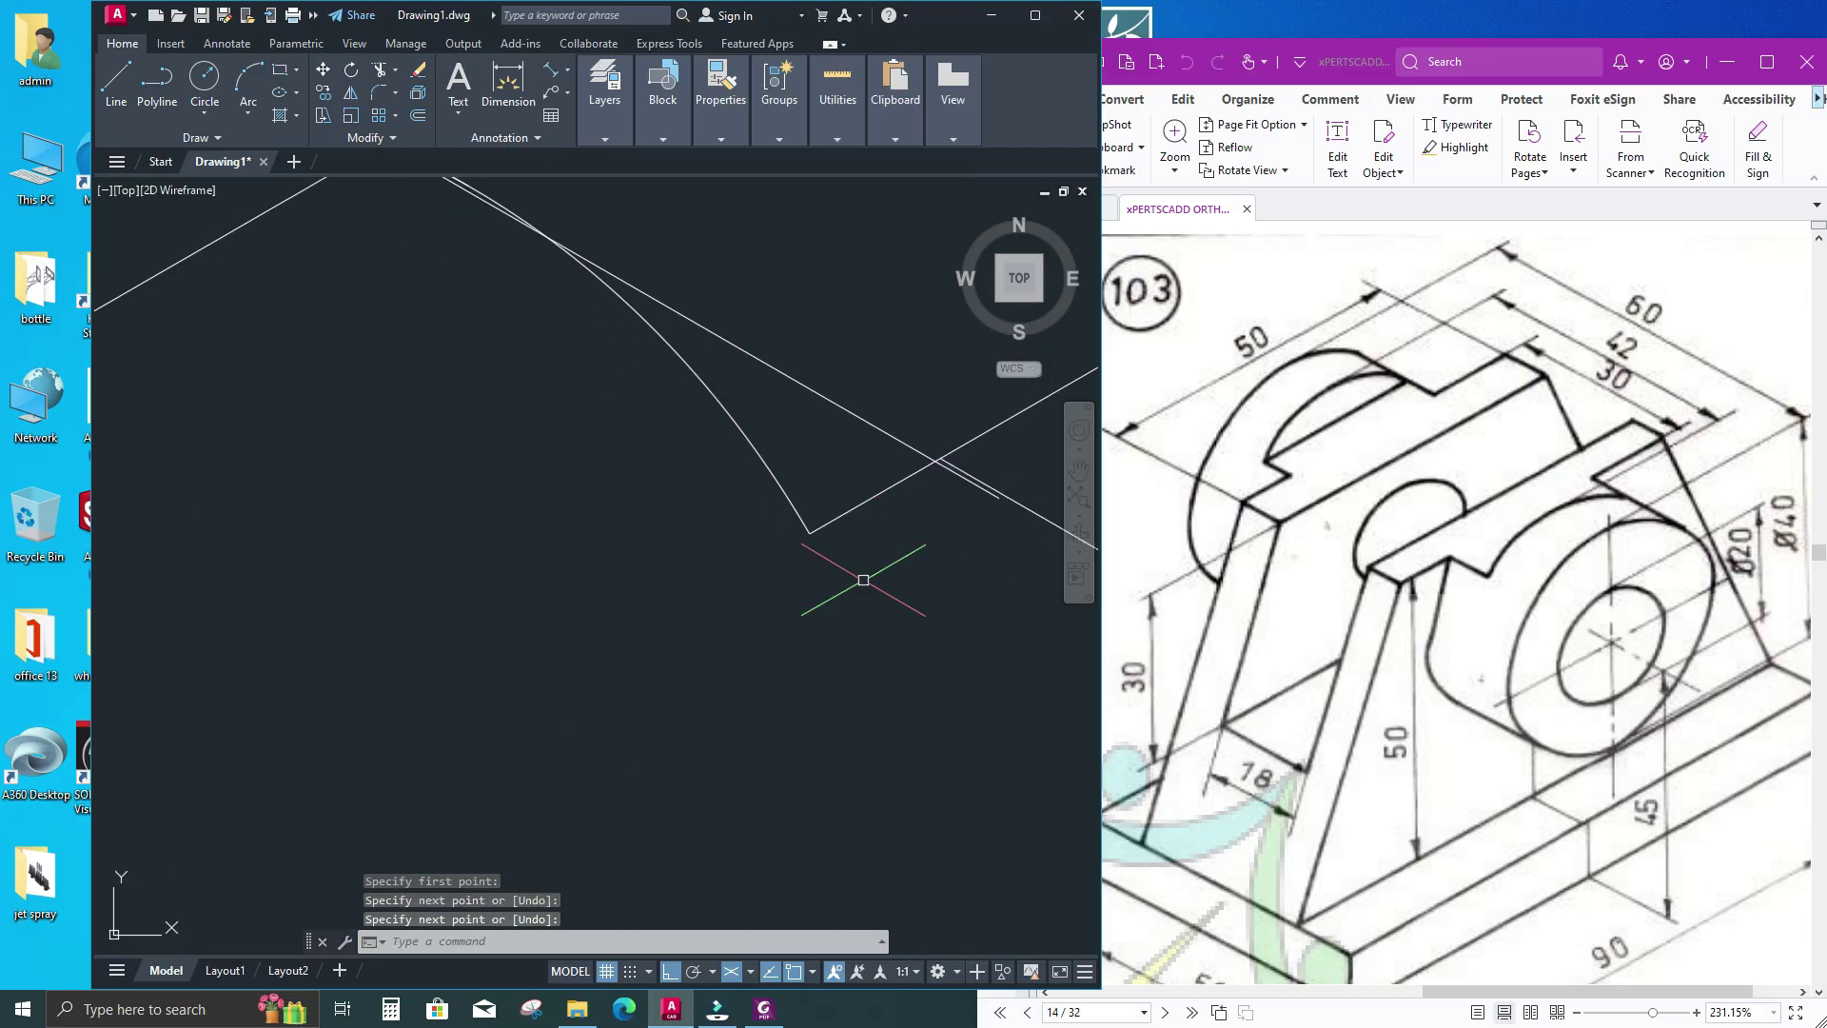
# Trim the inner arc and strip edge below the 330° line, plus the parallel line's stub beyond the arc
pyautogui.write('tr')
pyautogui.press('Return')
pyautogui.click(942, 533)
pyautogui.click(614, 397)
pyautogui.scroll(-2, 612, 396)
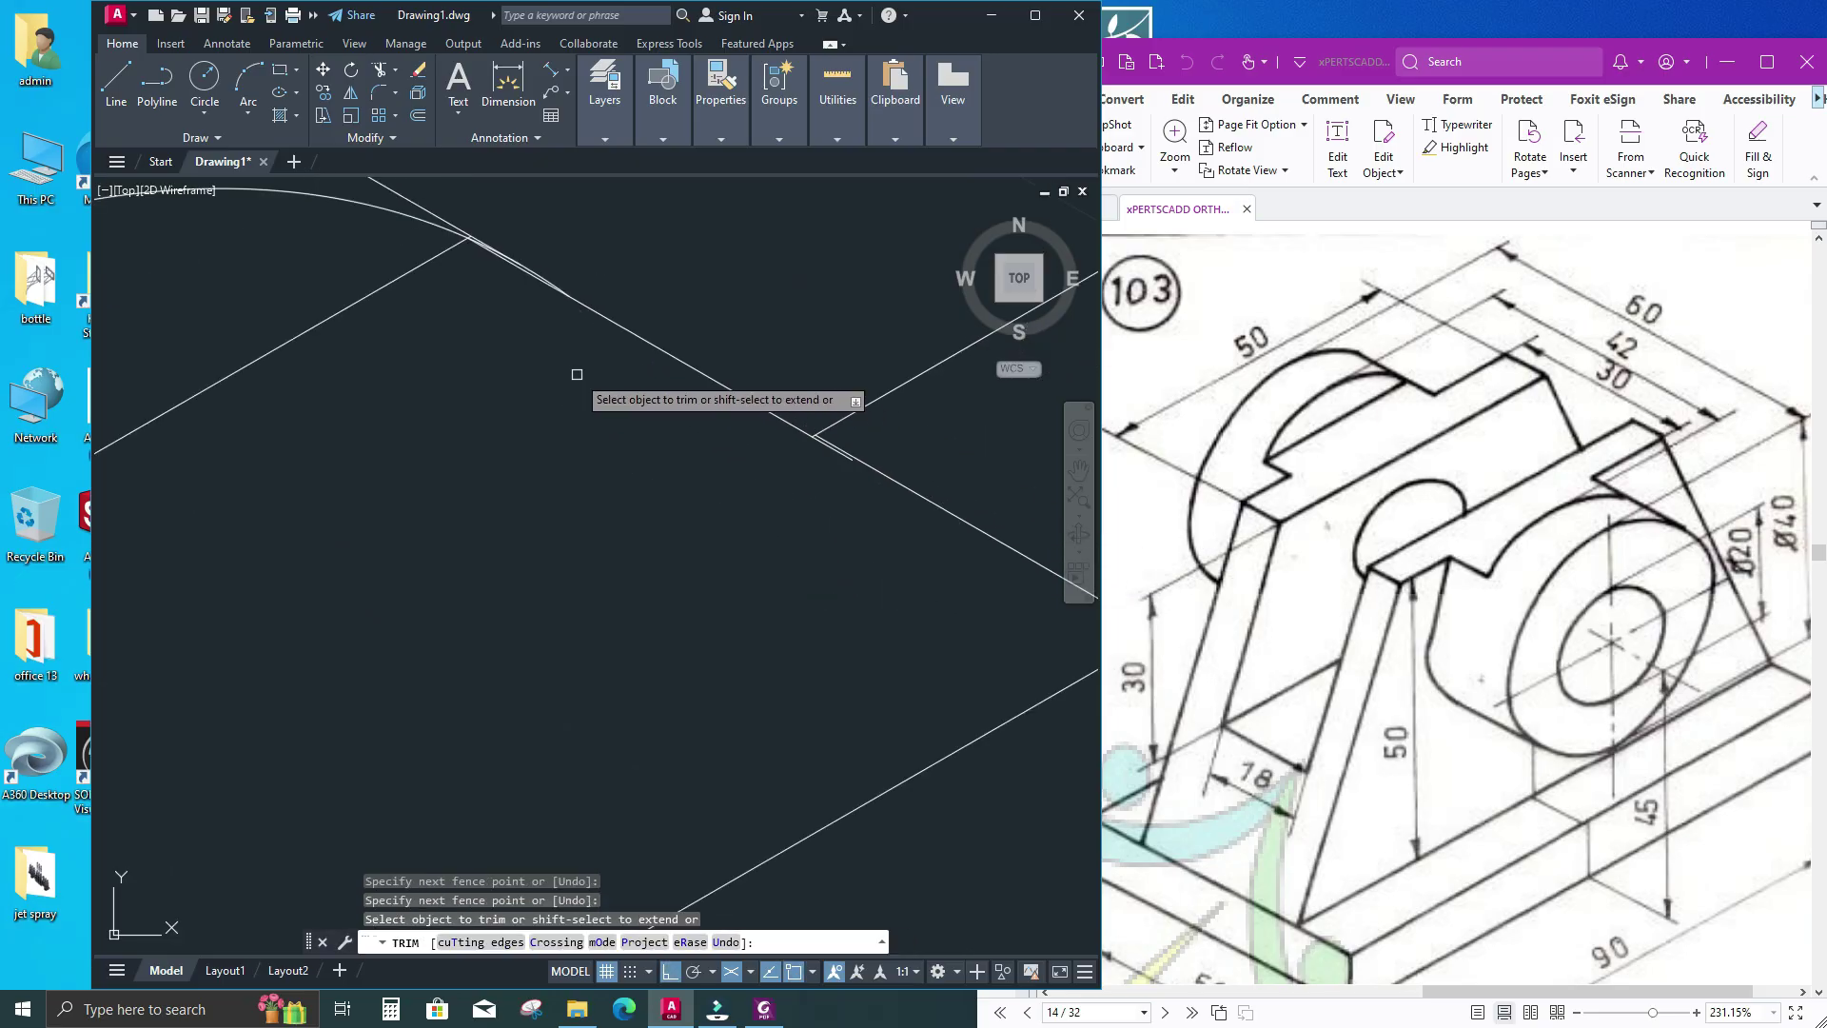
pyautogui.scroll(4, 517, 234)
pyautogui.scroll(-4, 449, 412)
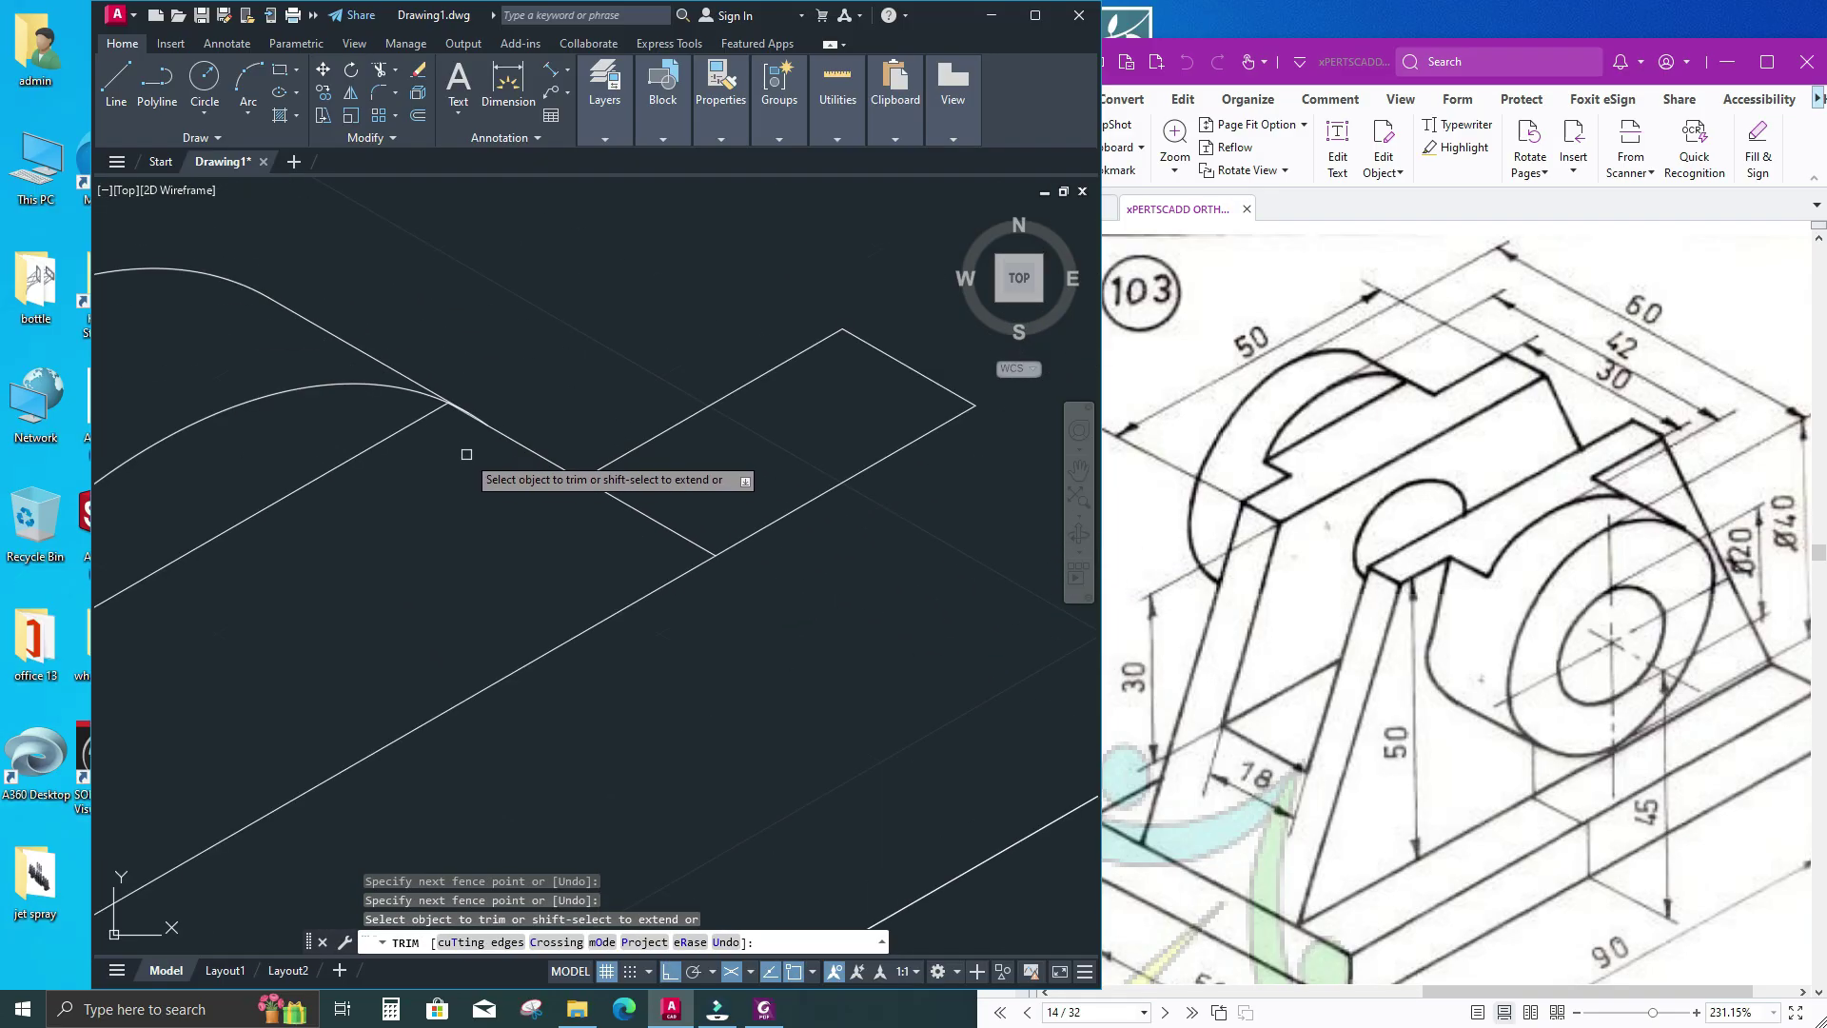
pyautogui.scroll(6, 517, 445)
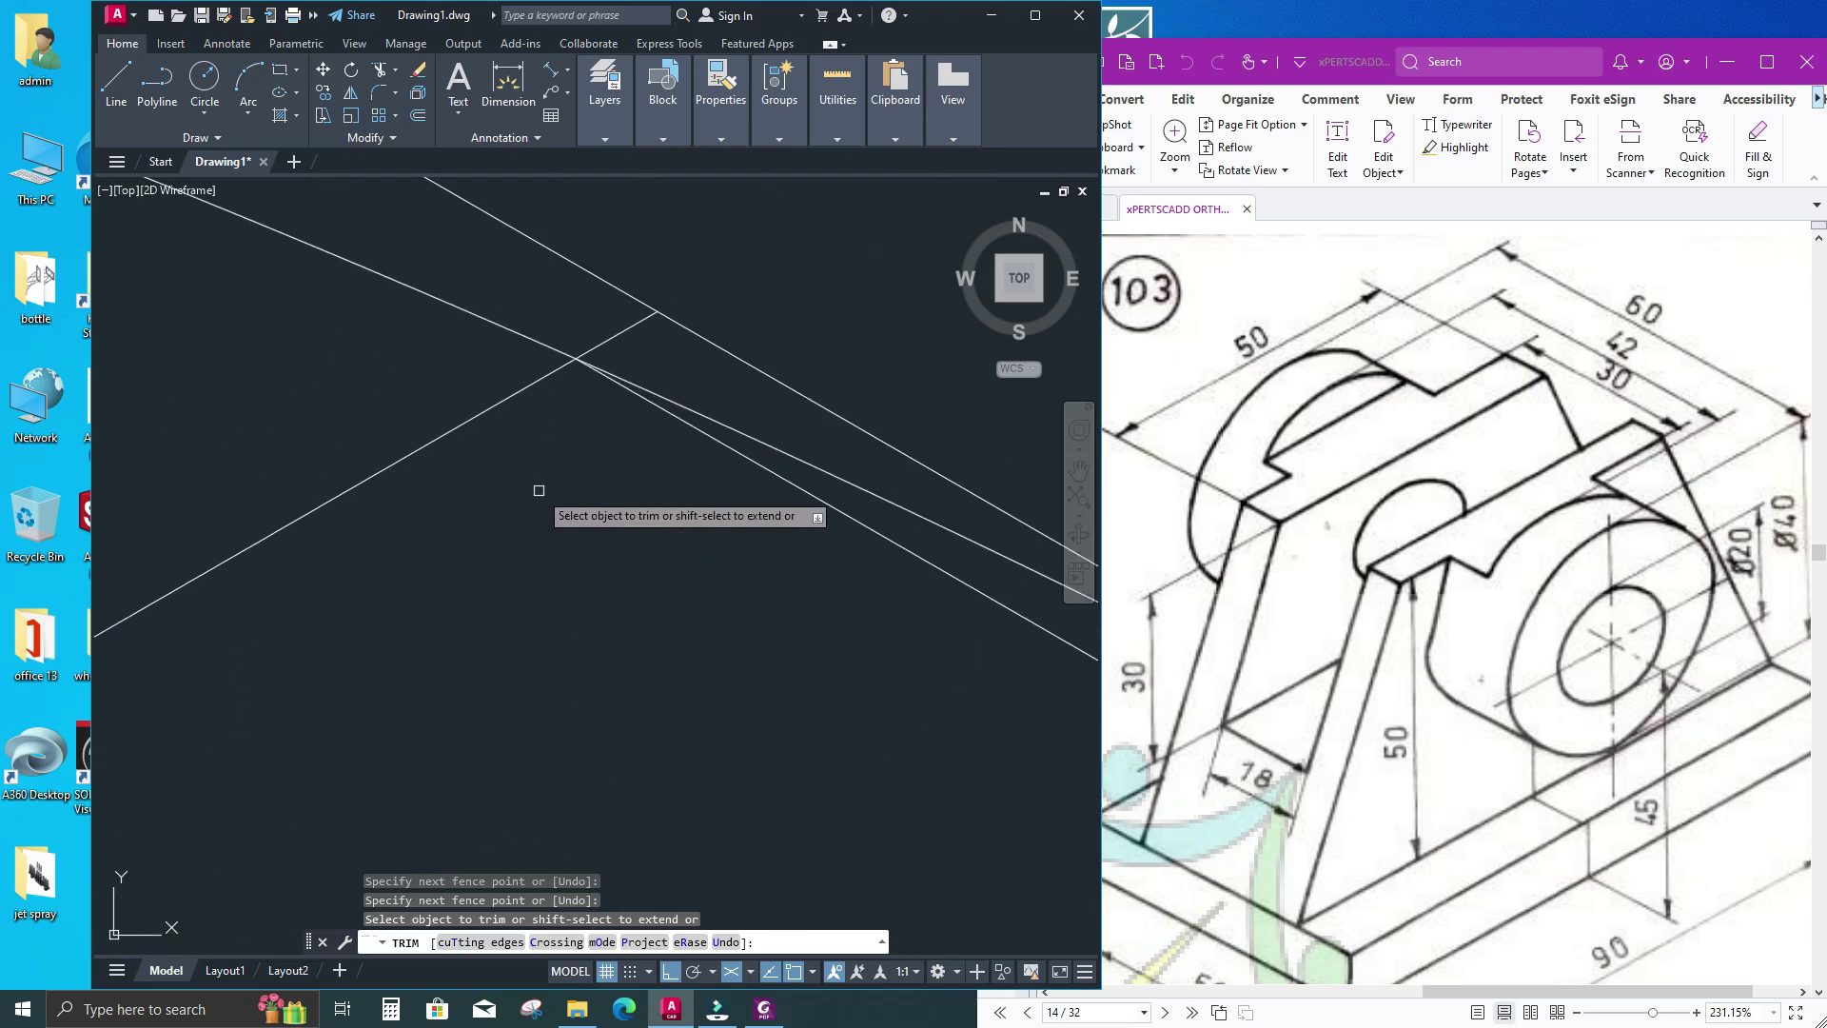
pyautogui.click(604, 339)
pyautogui.scroll(-4, 609, 476)
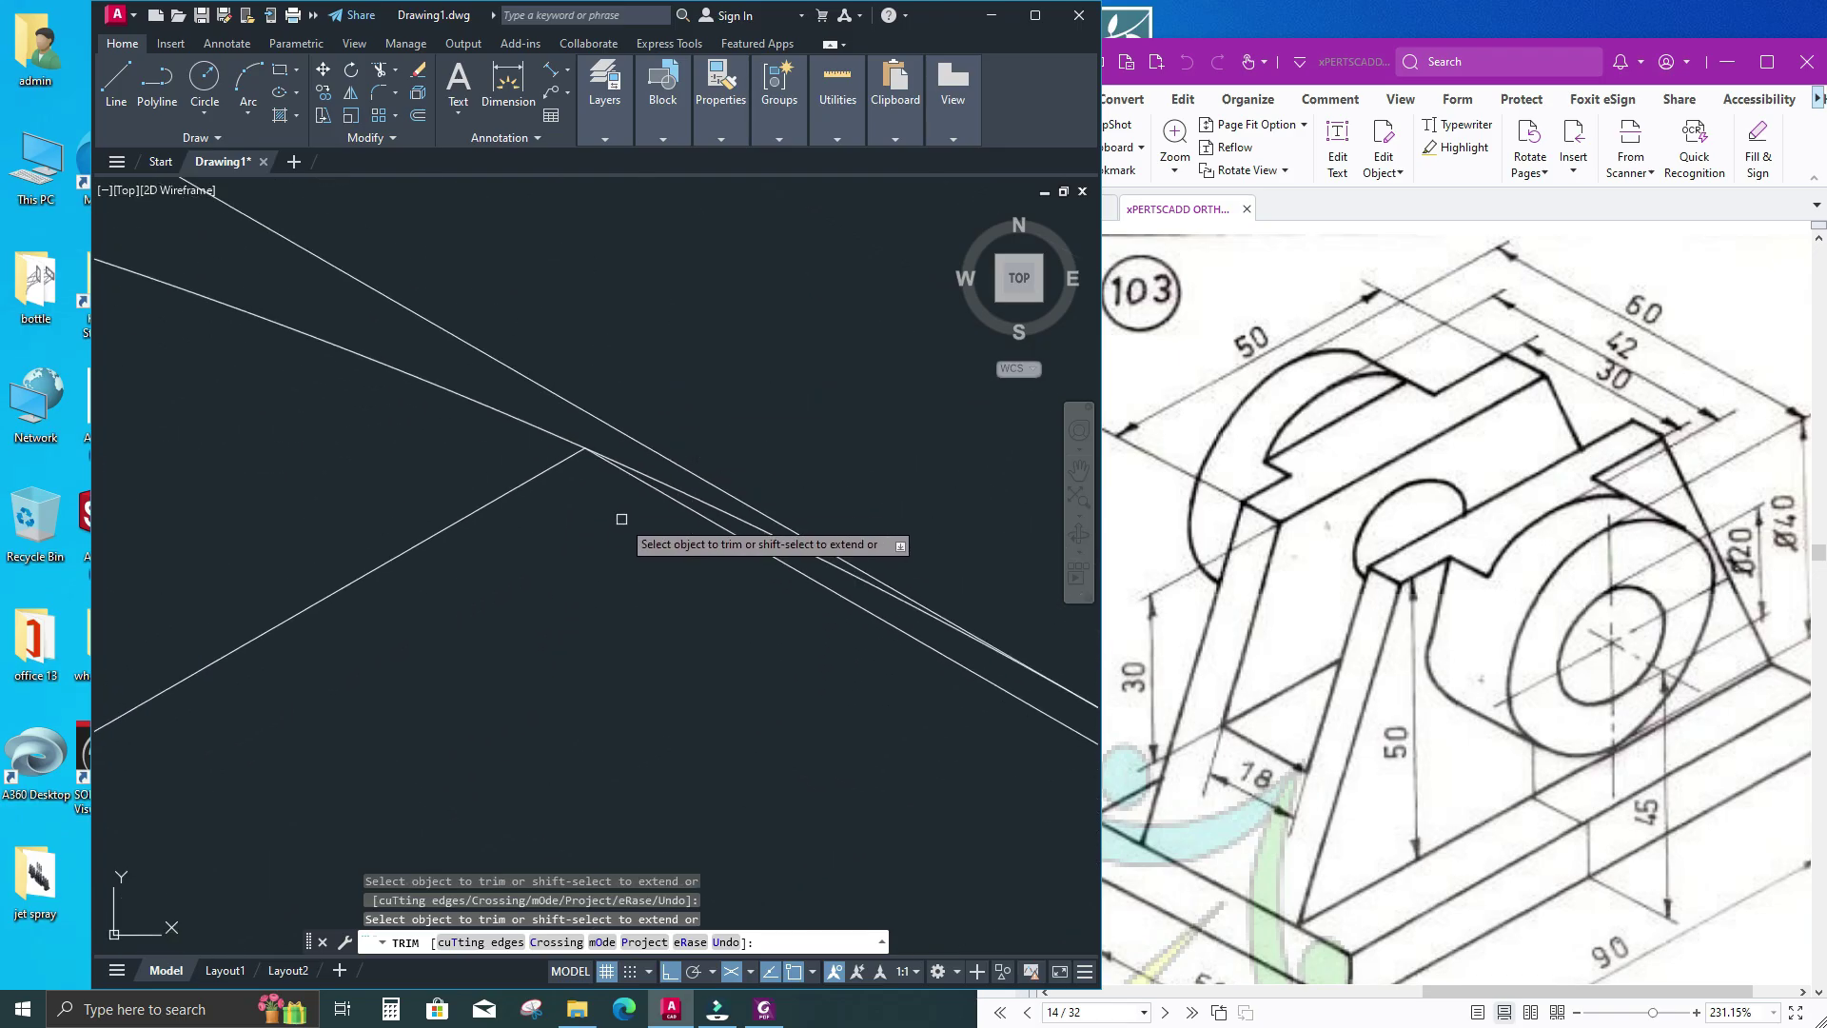
# Trim the overlapping cross line portions beyond the rear strip's outer edge to leave a clean notch corner
pyautogui.scroll(-5, 724, 548)
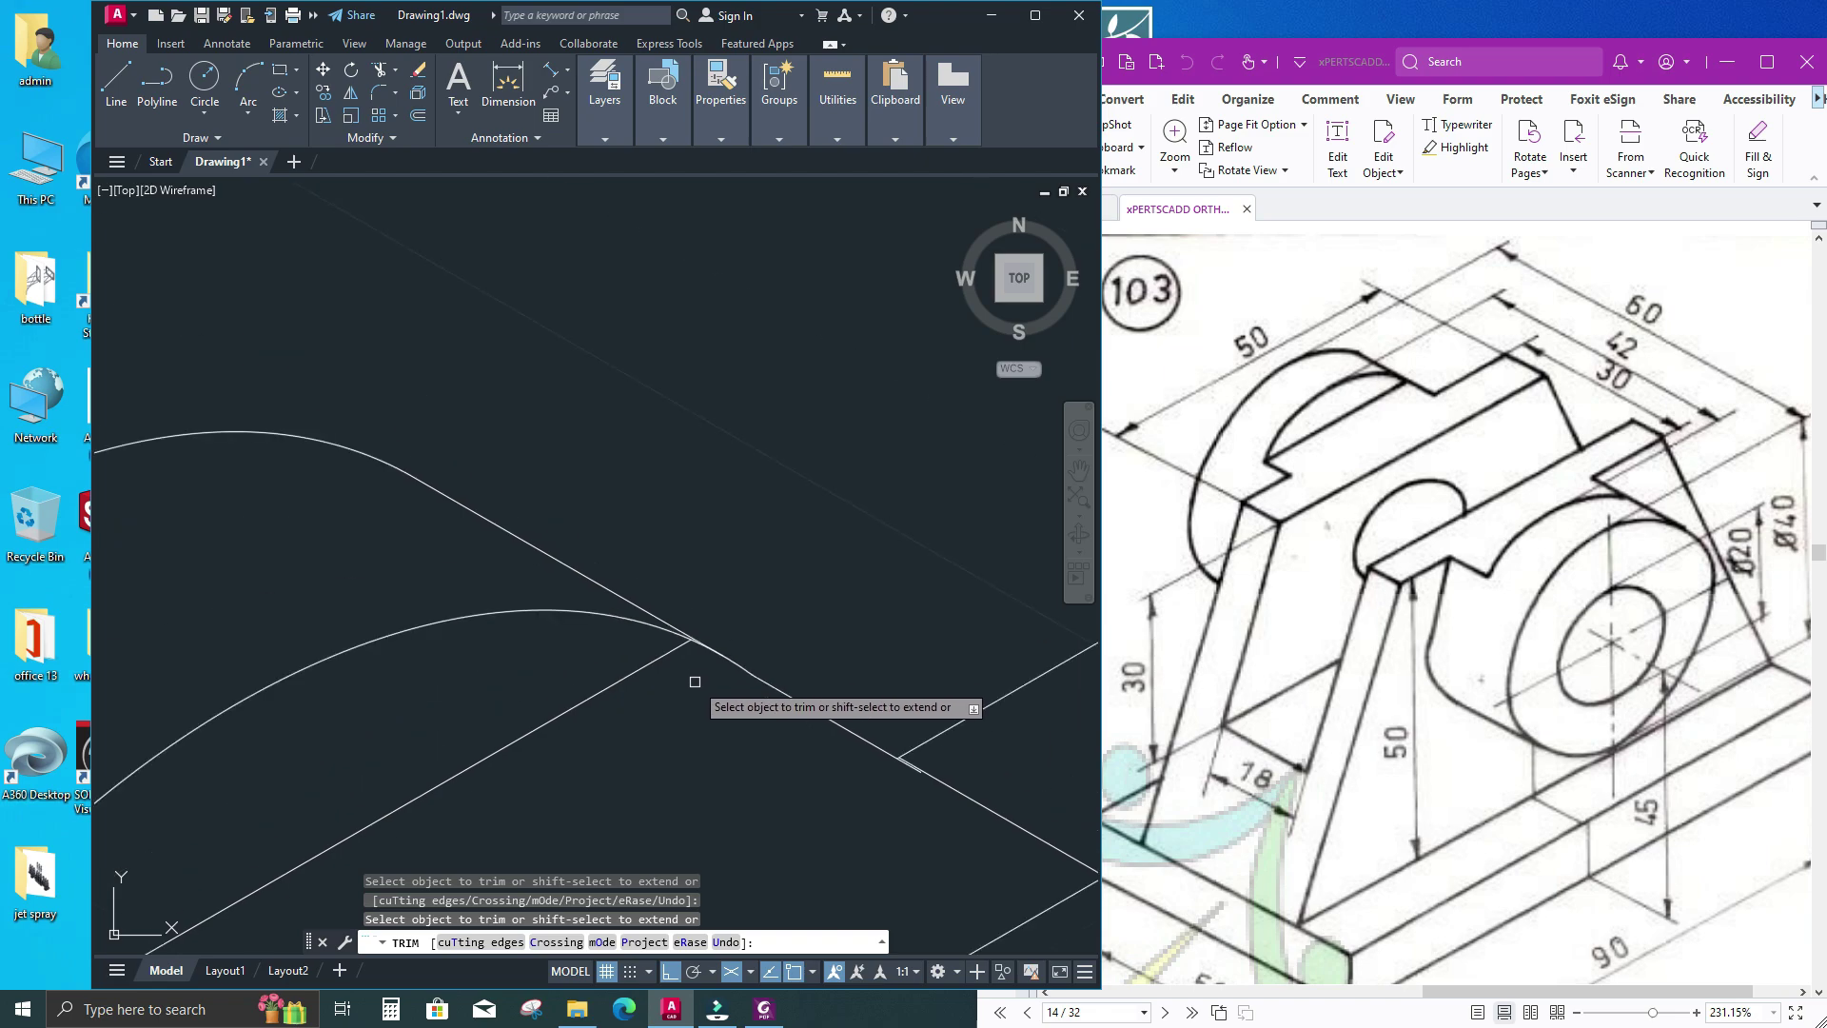
pyautogui.scroll(5, 717, 591)
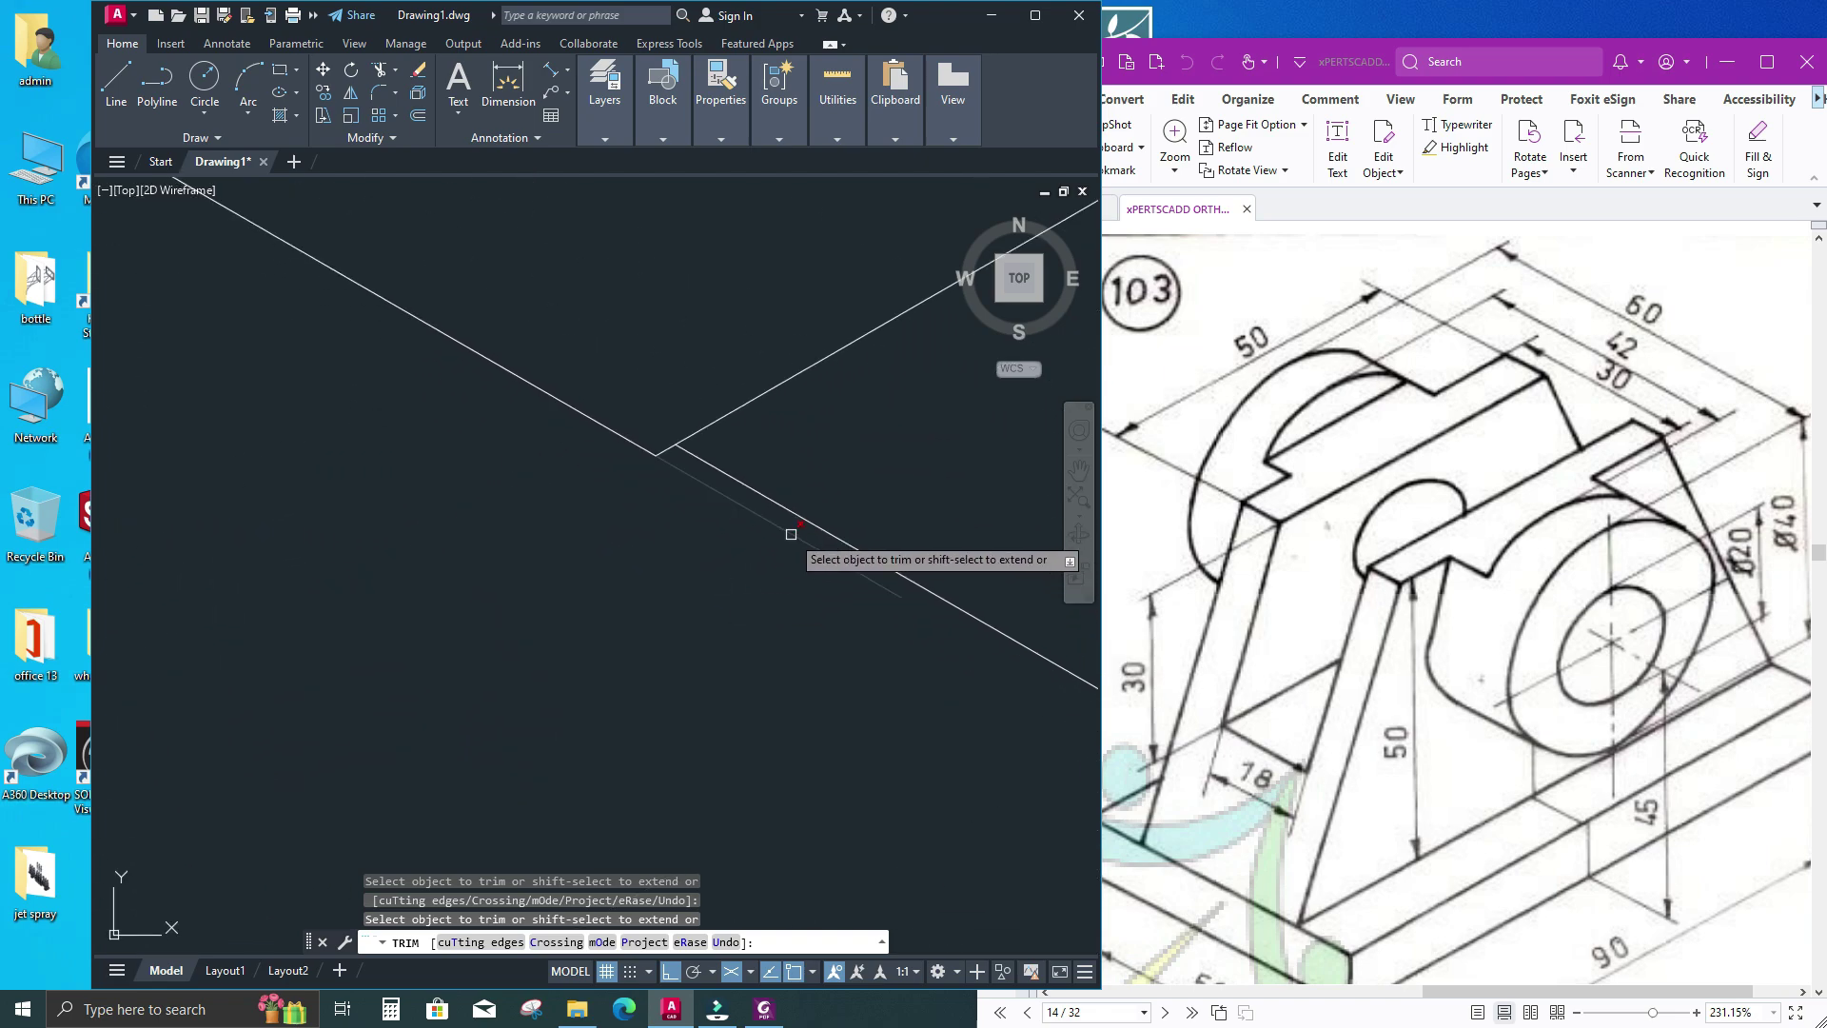
pyautogui.scroll(3, 678, 561)
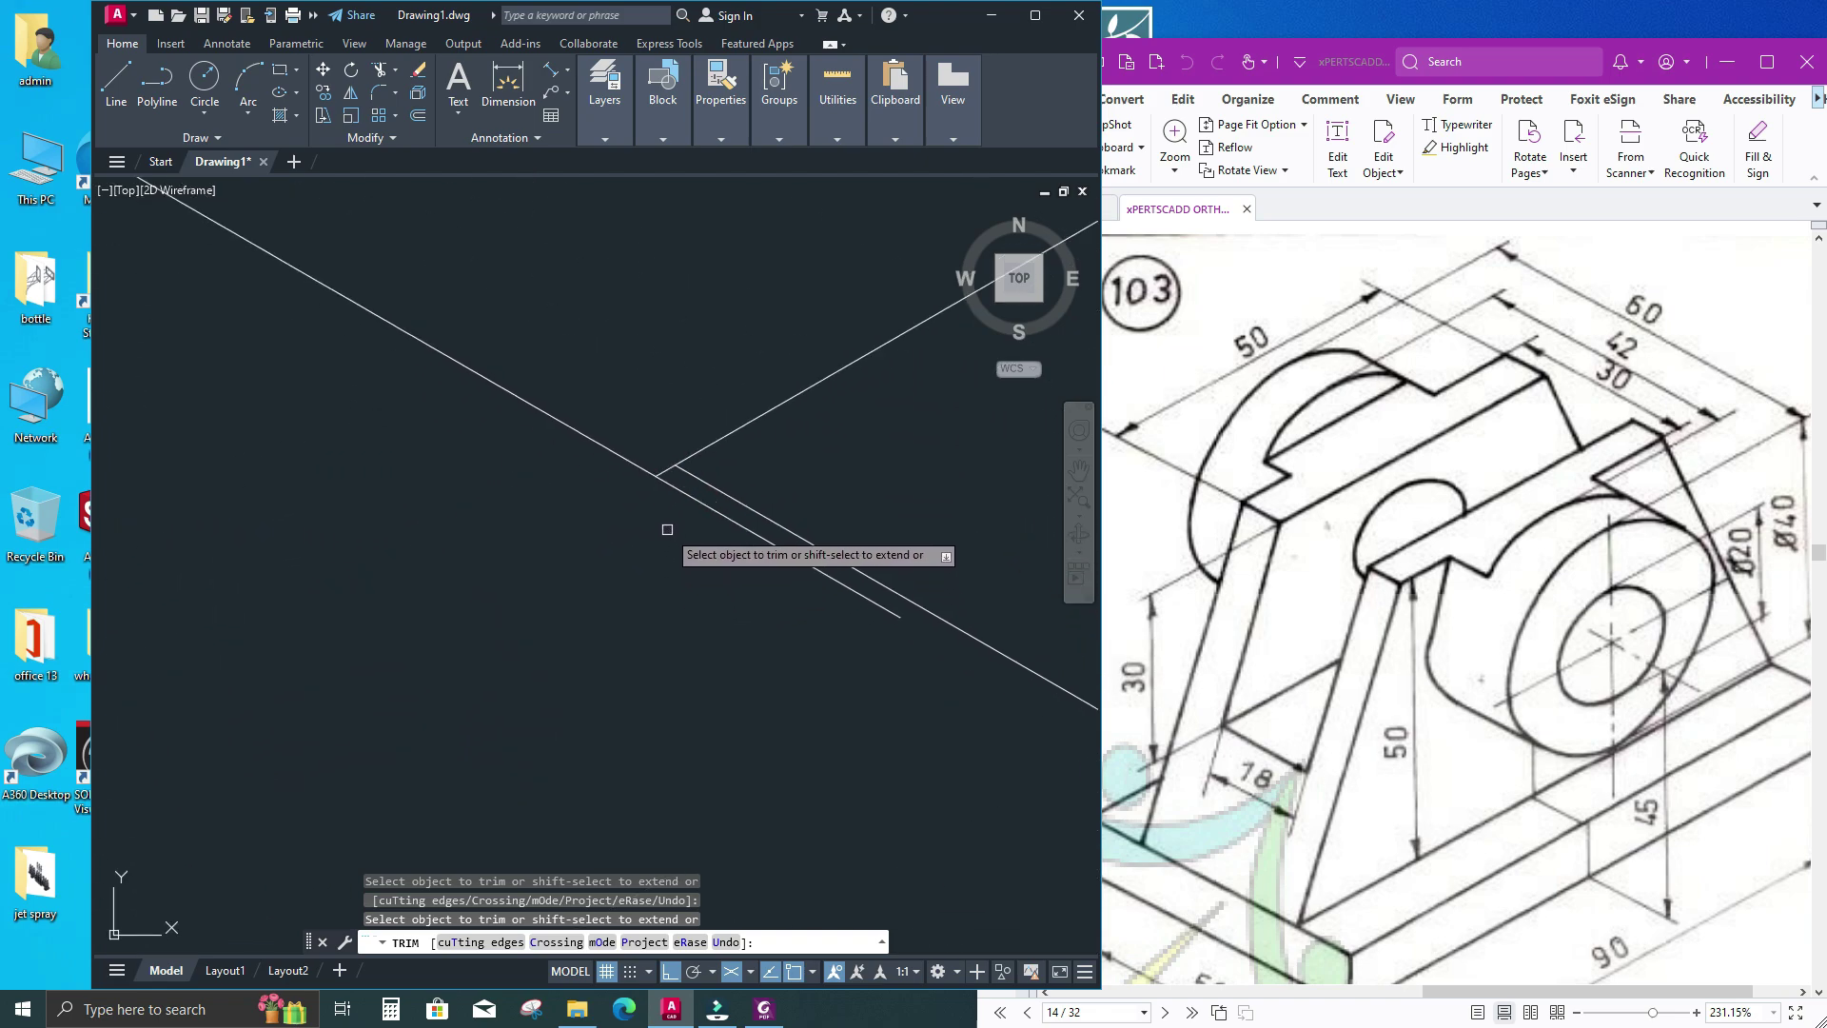
pyautogui.click(706, 445)
pyautogui.scroll(-4, 683, 561)
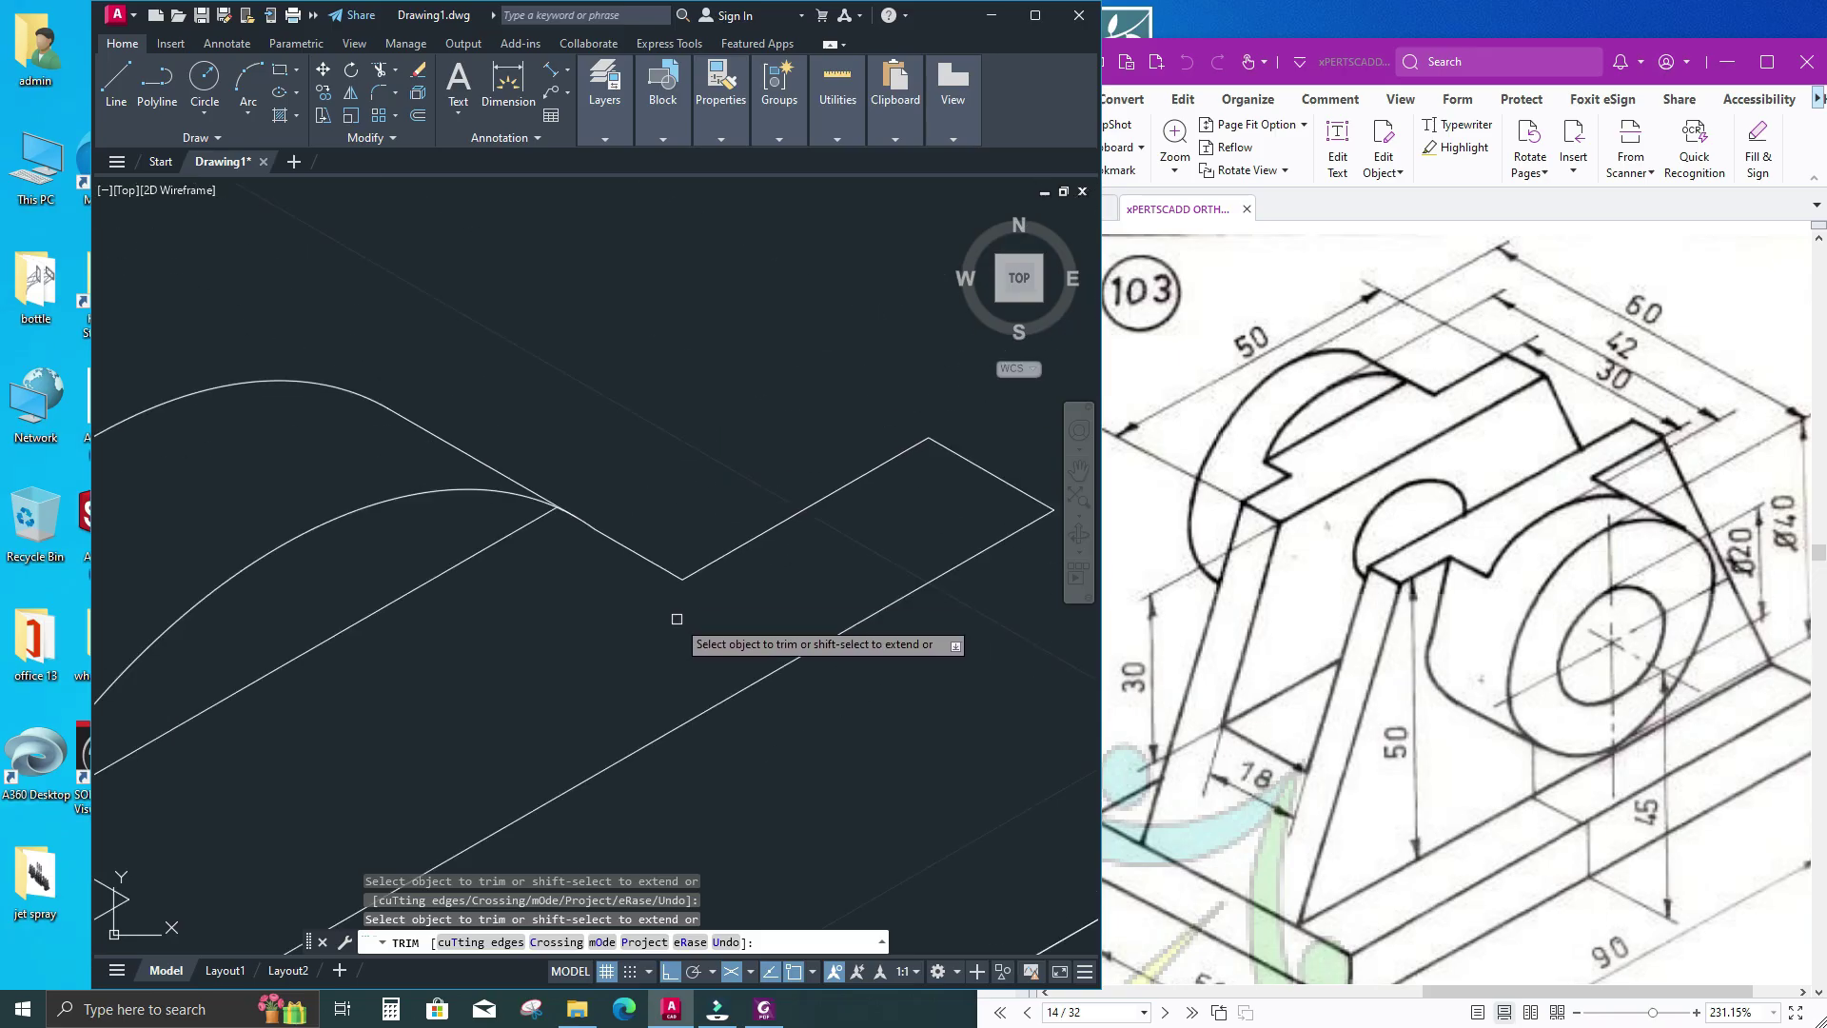
# Trim the leftover inner arc fragment at the rear strip's near corner
pyautogui.scroll(-3, 677, 618)
pyautogui.scroll(5, 538, 583)
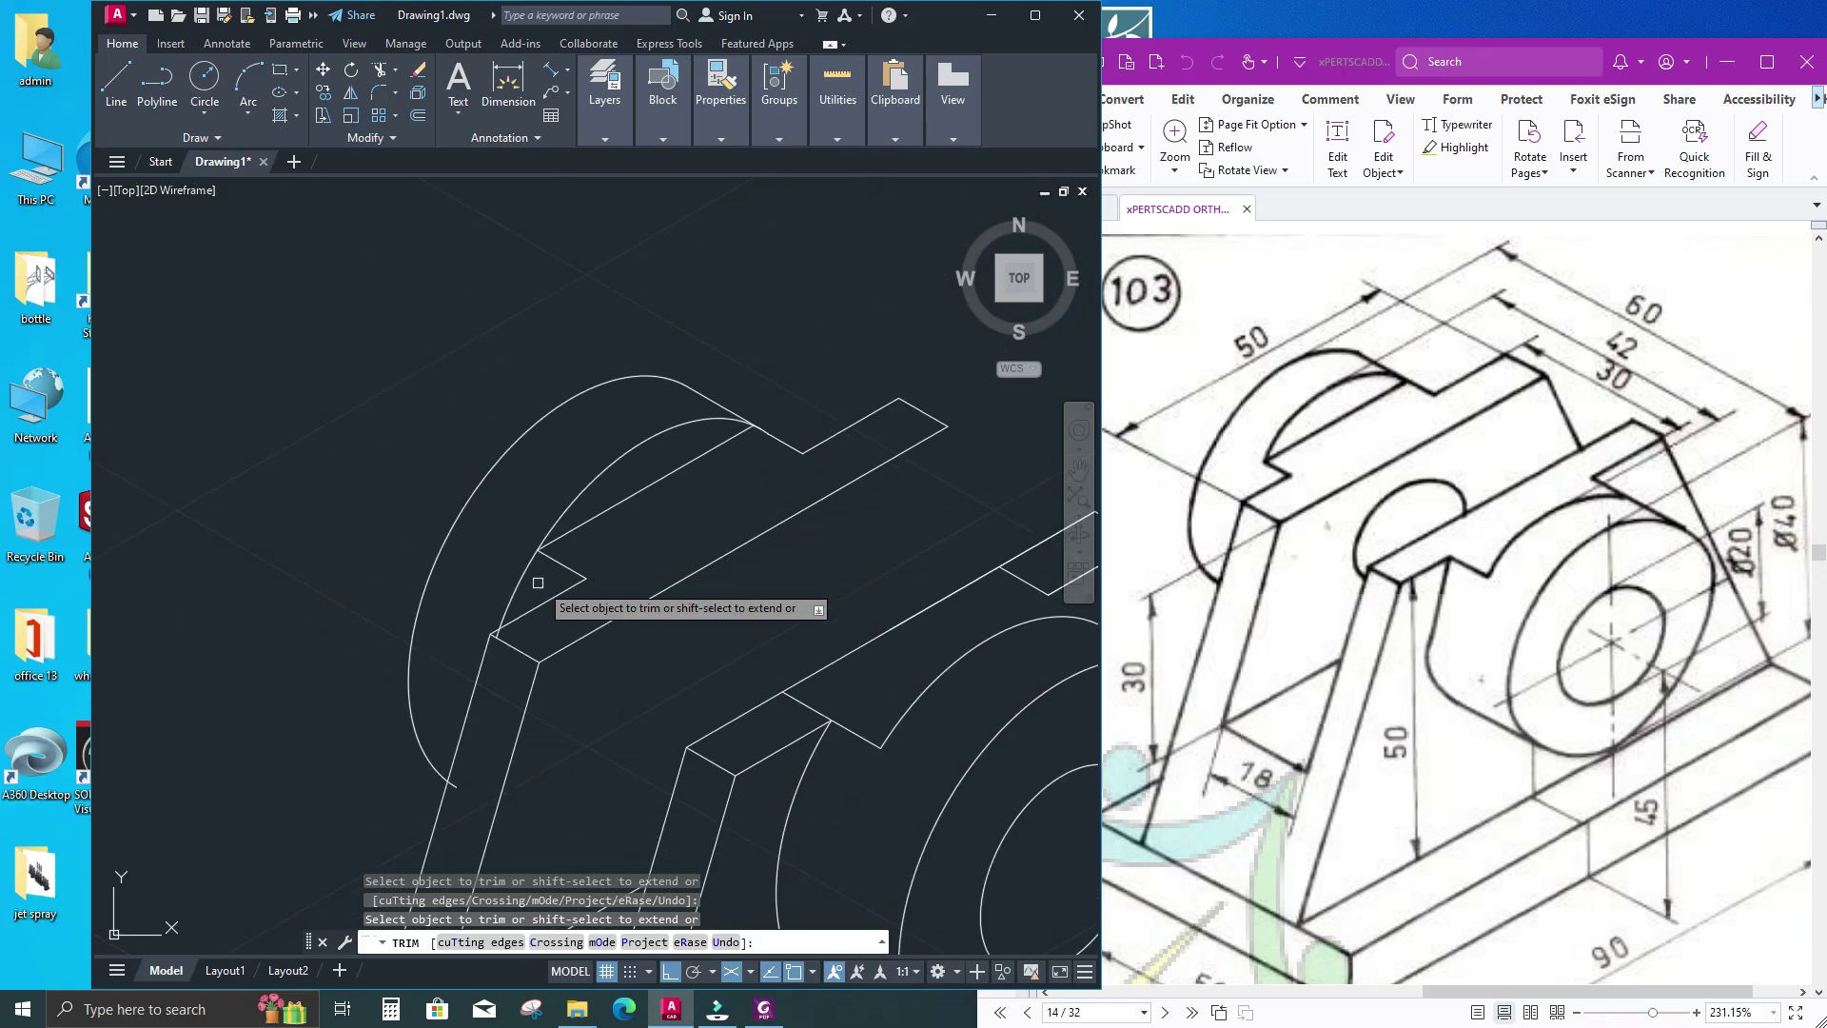
pyautogui.moveTo(537, 582); pyautogui.dragTo(569, 545, button='middle')
pyautogui.scroll(3, 528, 591)
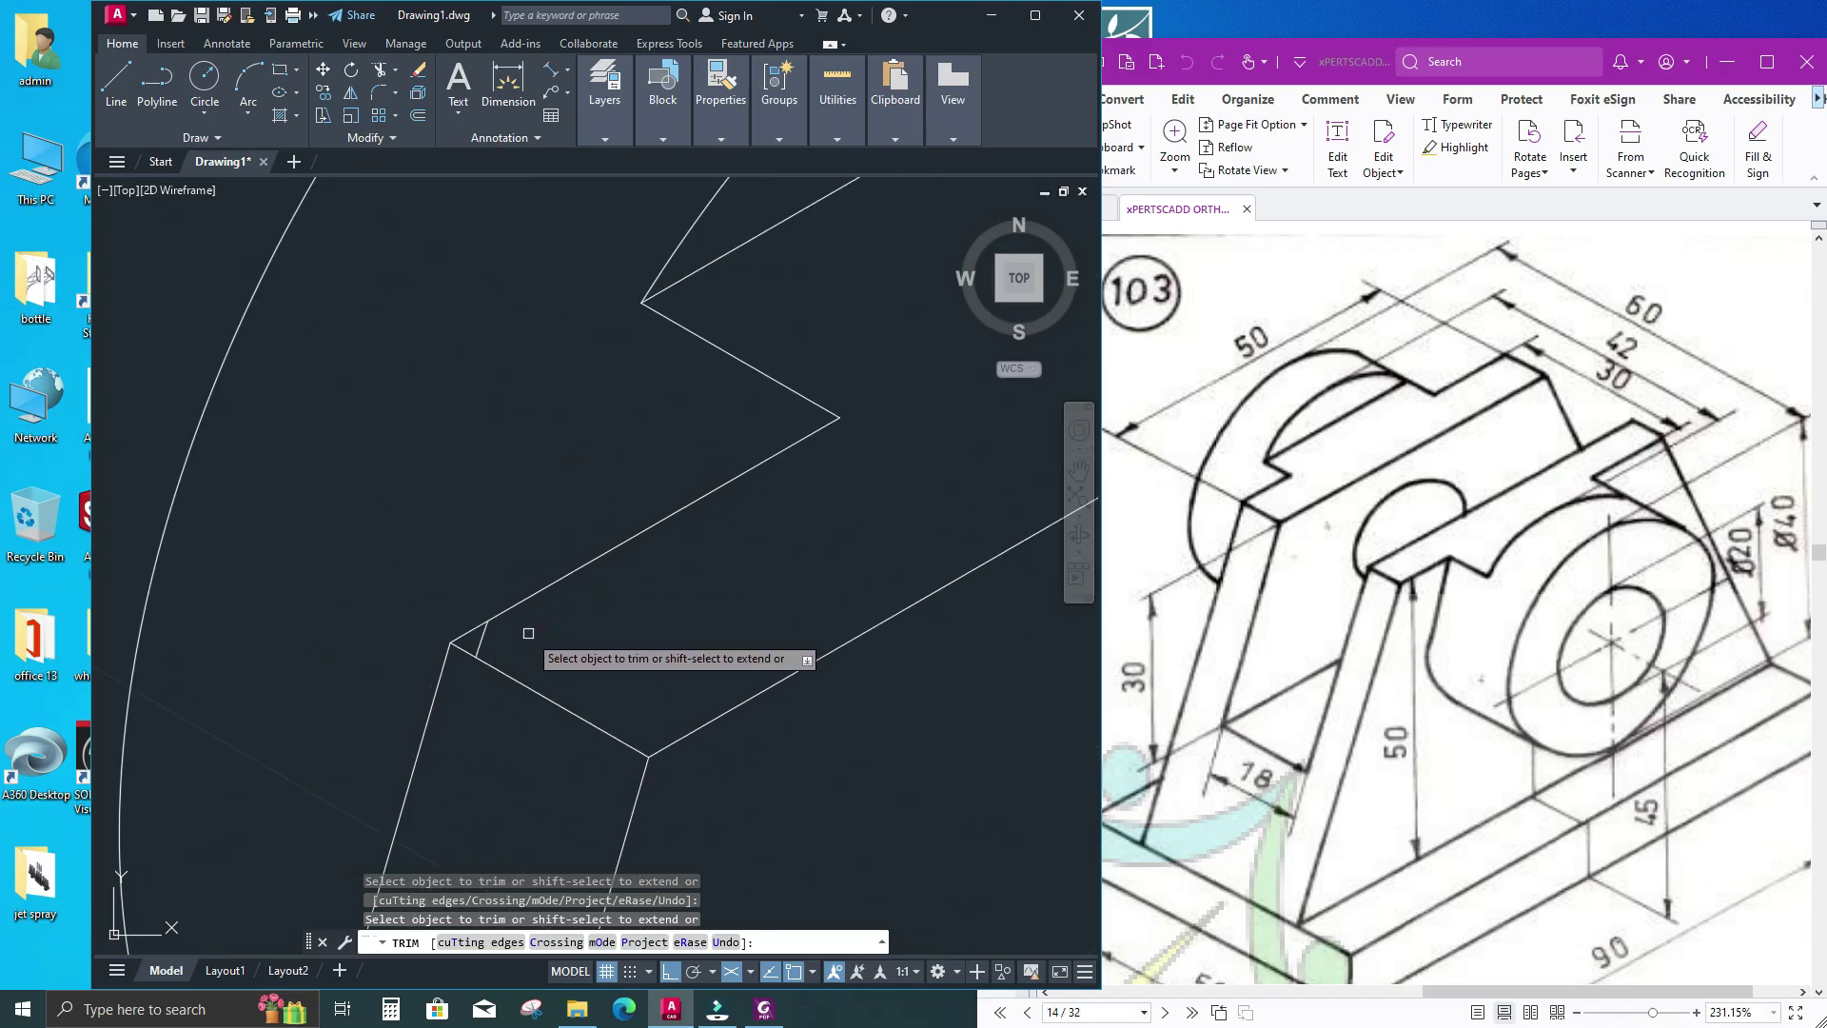
pyautogui.scroll(-5, 482, 632)
pyautogui.scroll(3, 585, 613)
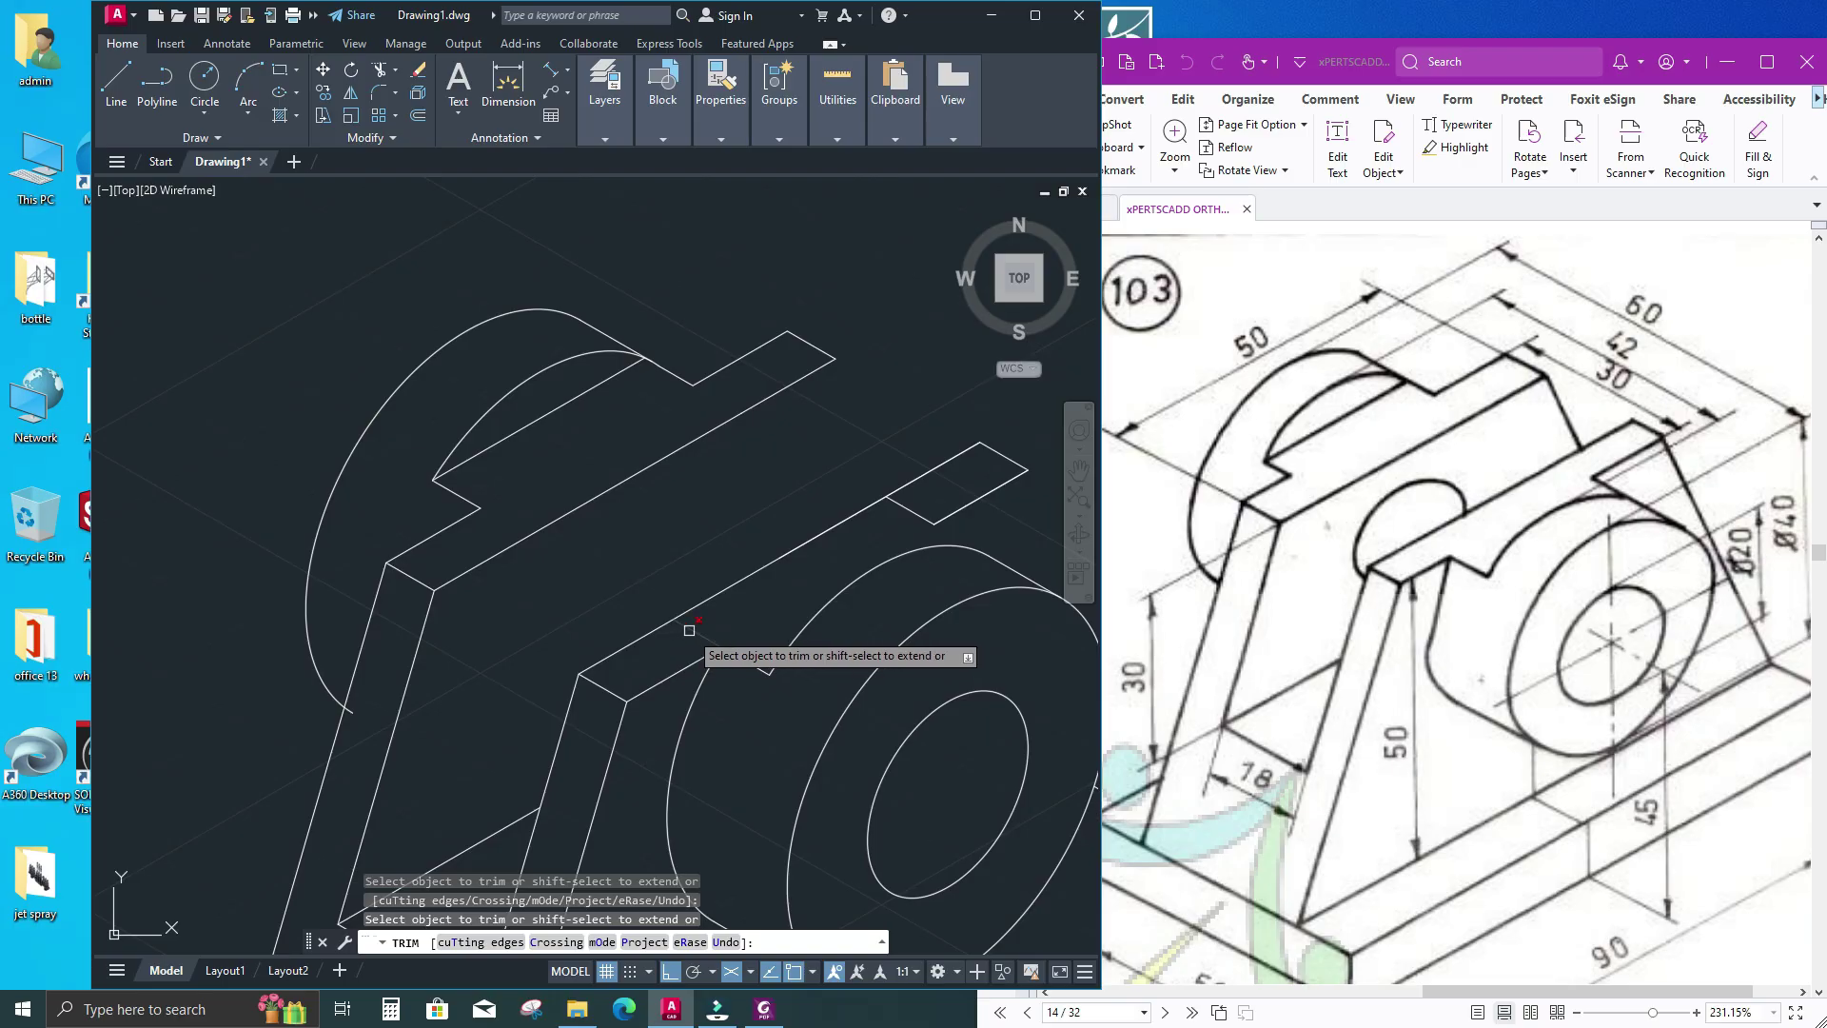
# Trim the cross line portions spanning the front strip at its notches and finish the trim
pyautogui.moveTo(795, 591); pyautogui.dragTo(689, 594, button='middle')
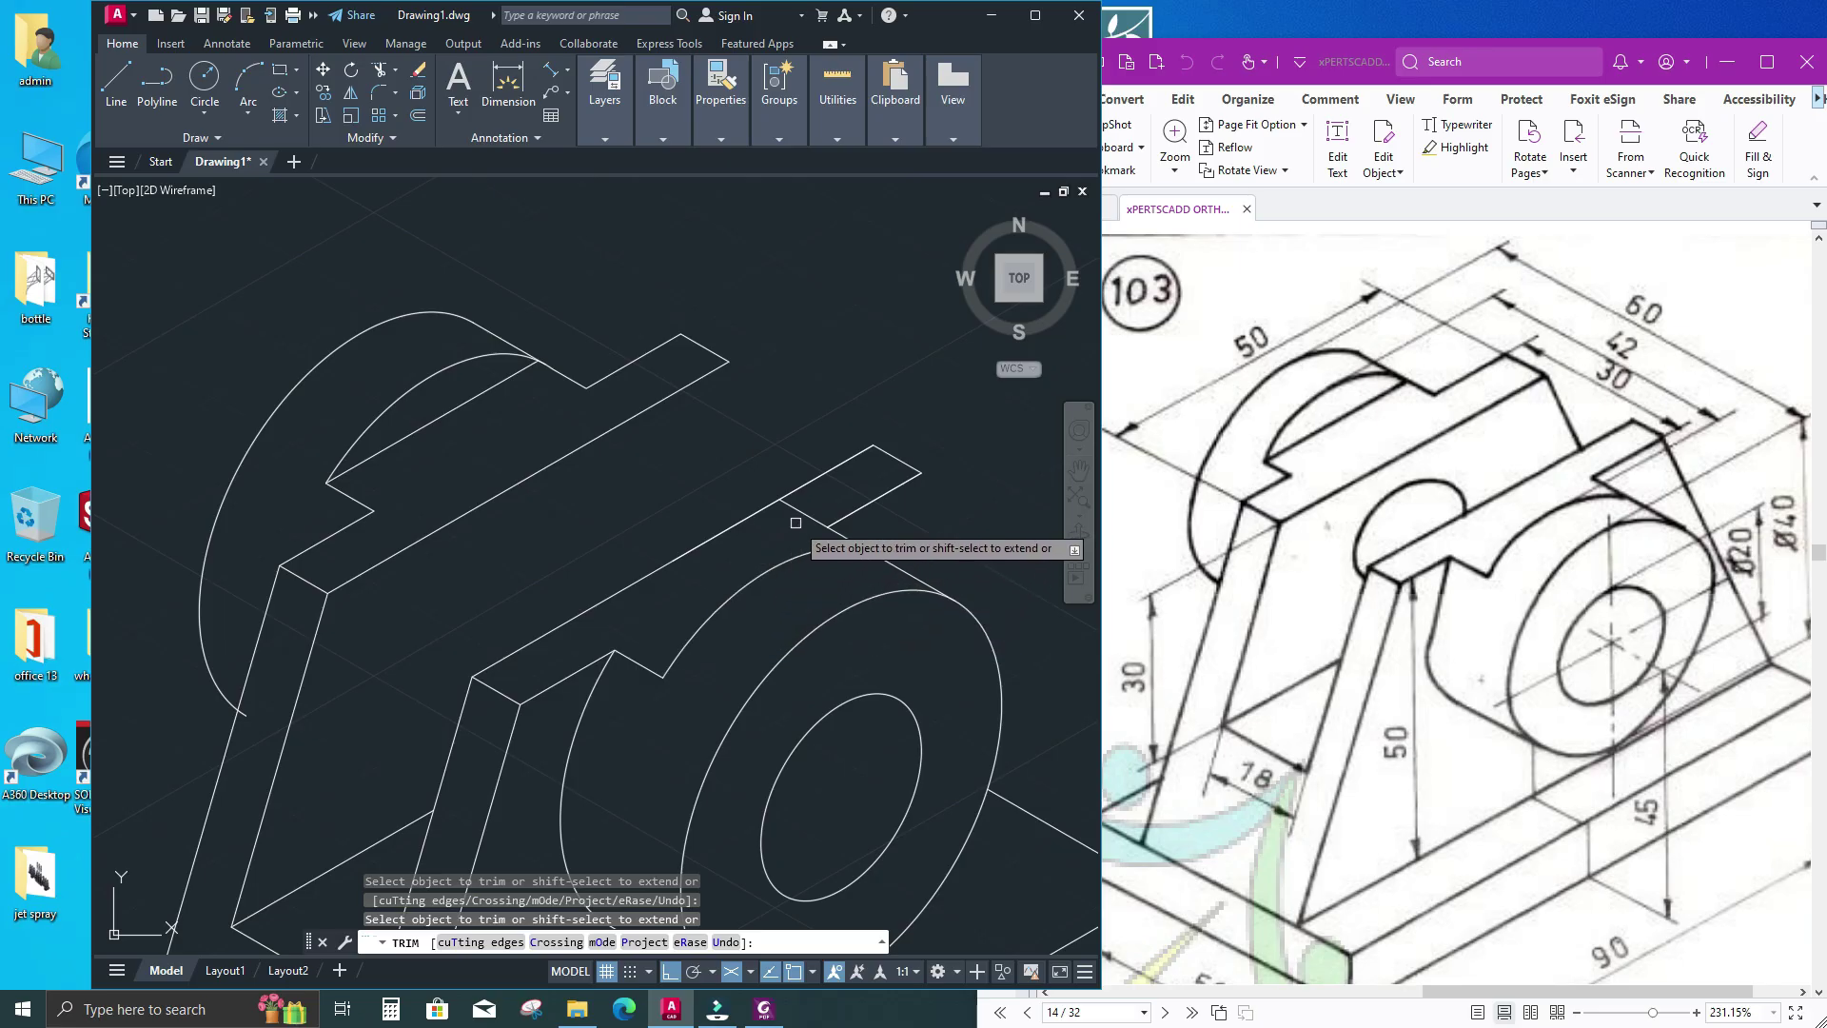
pyautogui.scroll(-2, 726, 671)
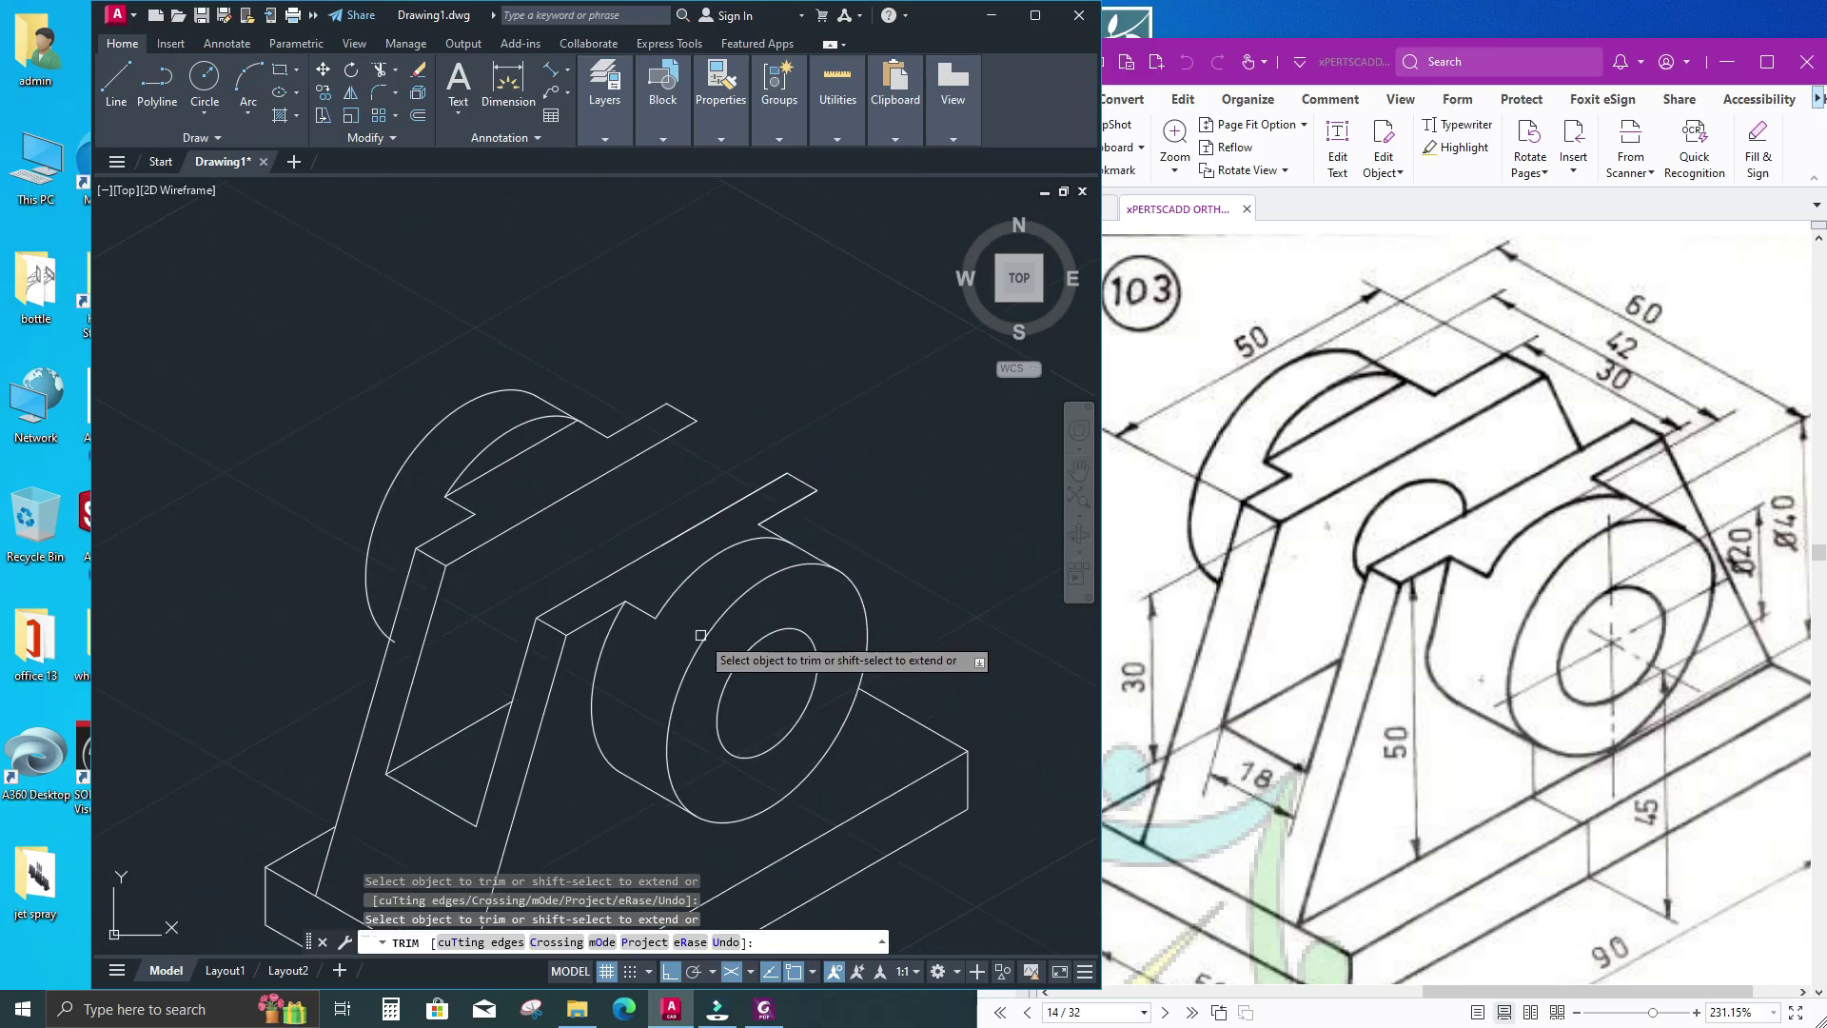
pyautogui.moveTo(651, 608); pyautogui.dragTo(585, 417, button='middle')
pyautogui.press('Escape')
pyautogui.press('Escape')
pyautogui.moveTo(596, 500); pyautogui.dragTo(605, 526, button='middle')
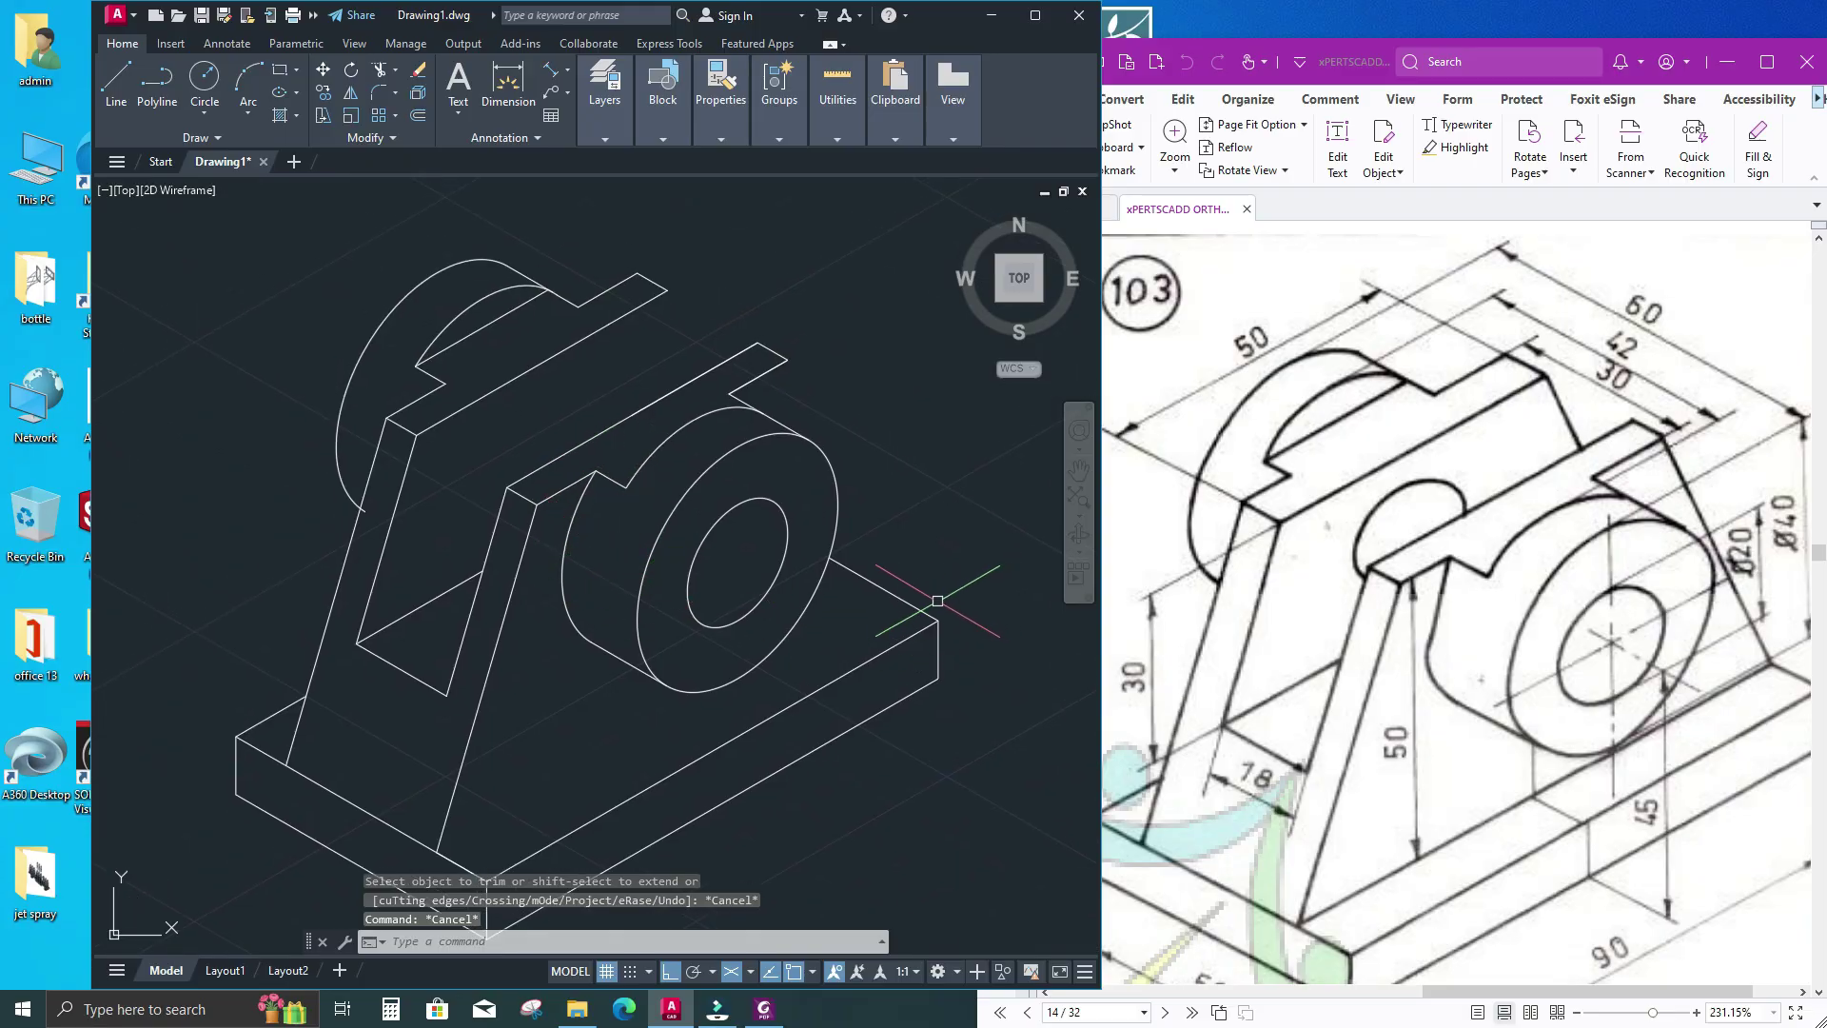
# Draw a line from the base's far right top corner, 10 units at 150°, and on up to the front strip's outer end corner
pyautogui.write('l')
pyautogui.press('space')
pyautogui.moveTo(958, 620); pyautogui.dragTo(827, 583, button='middle')
pyautogui.click(817, 594)
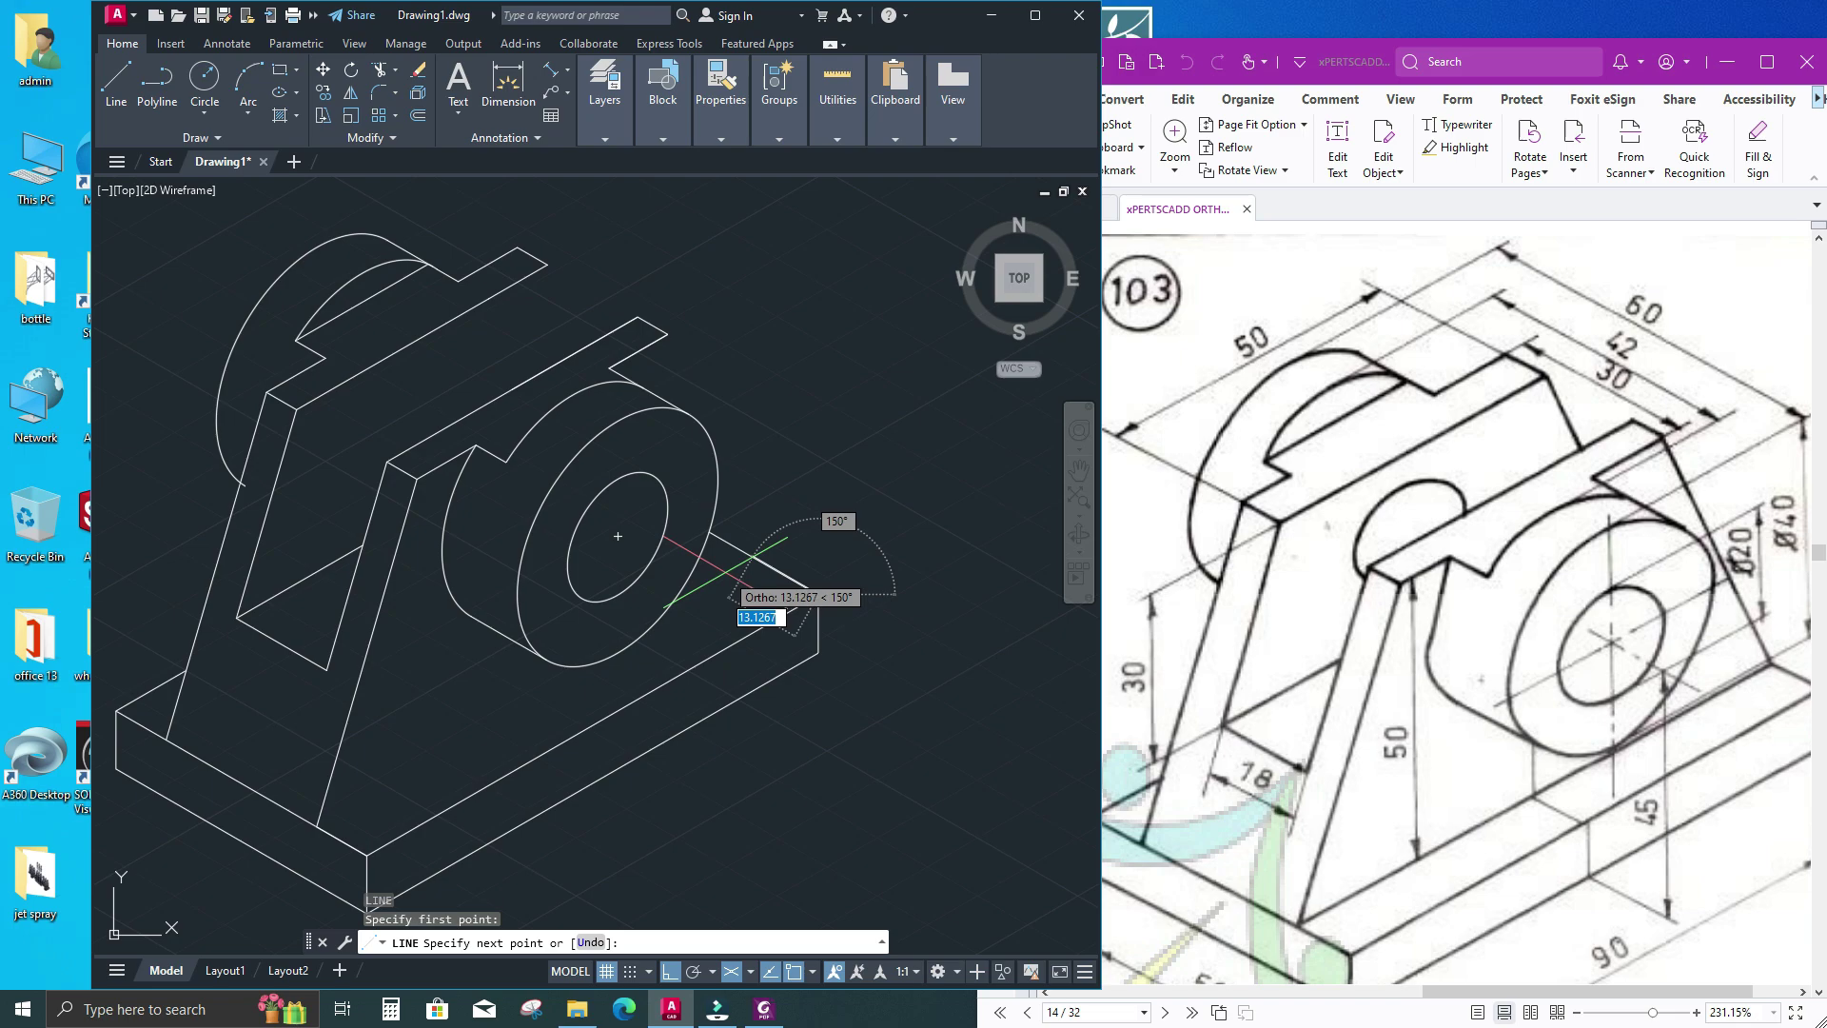
pyautogui.write('10')
pyautogui.press('Return')
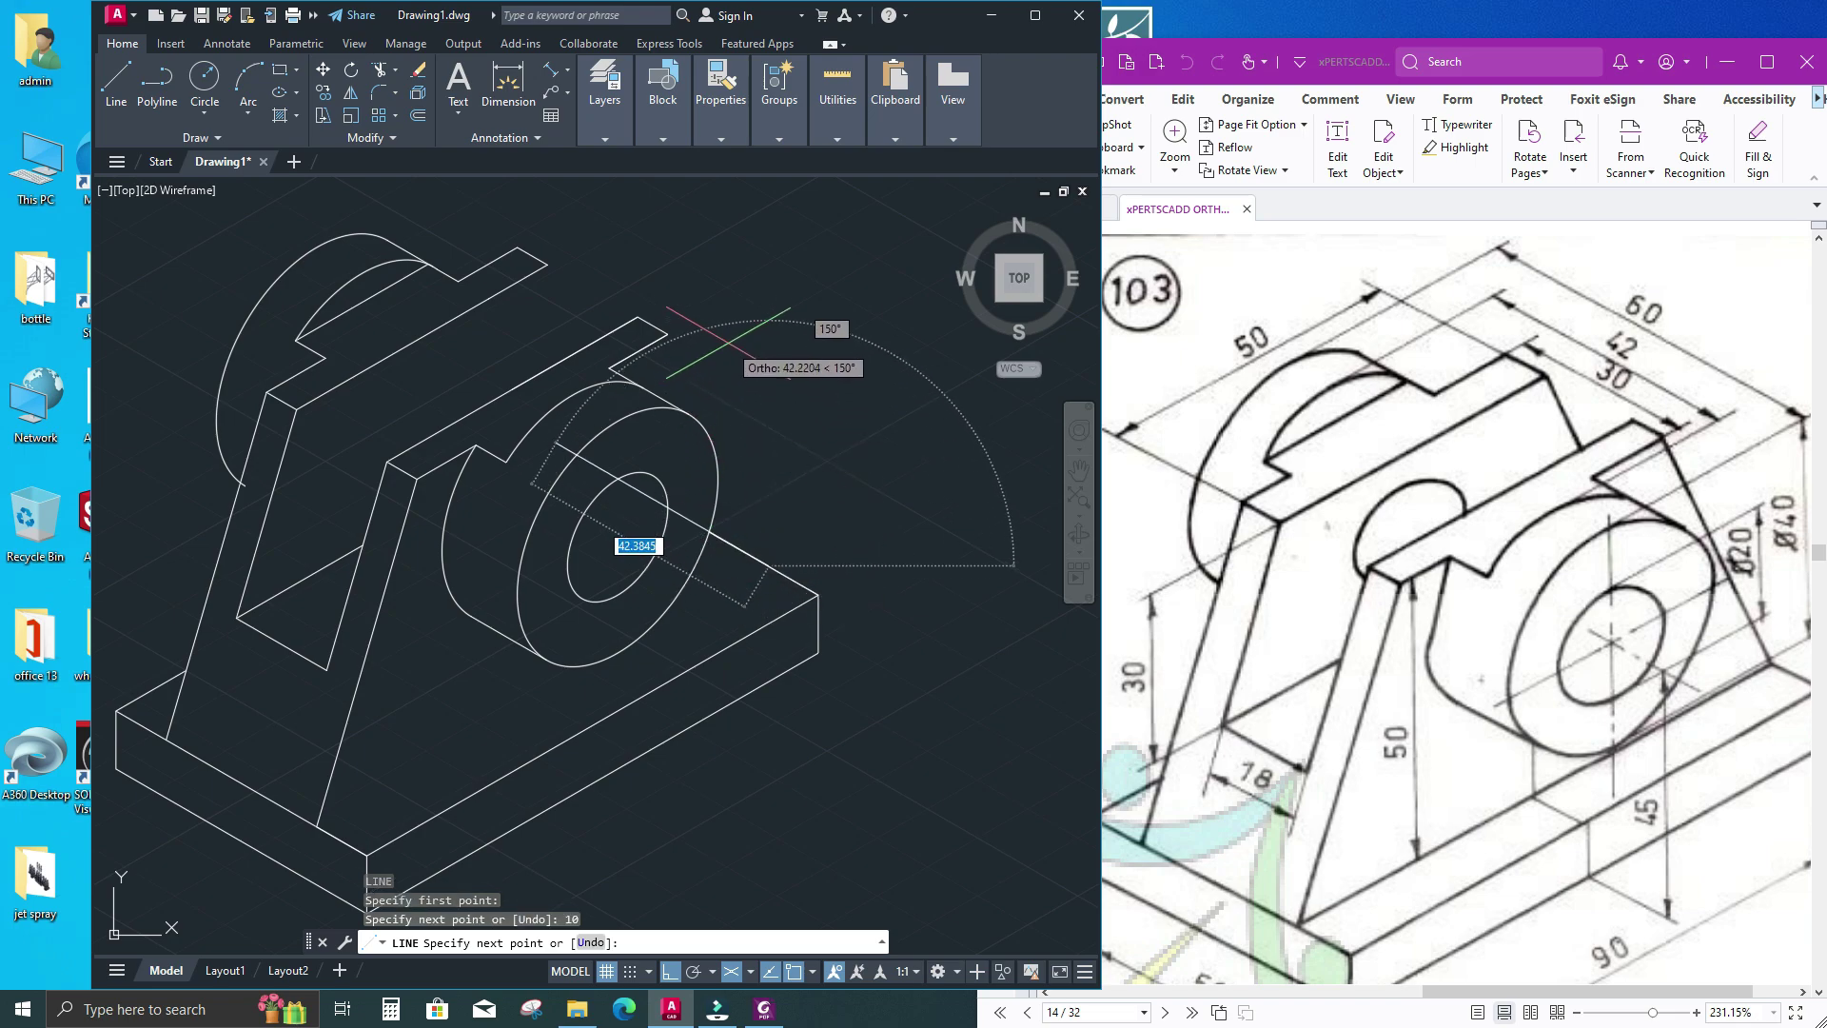
pyautogui.click(667, 334)
pyautogui.press('Return')
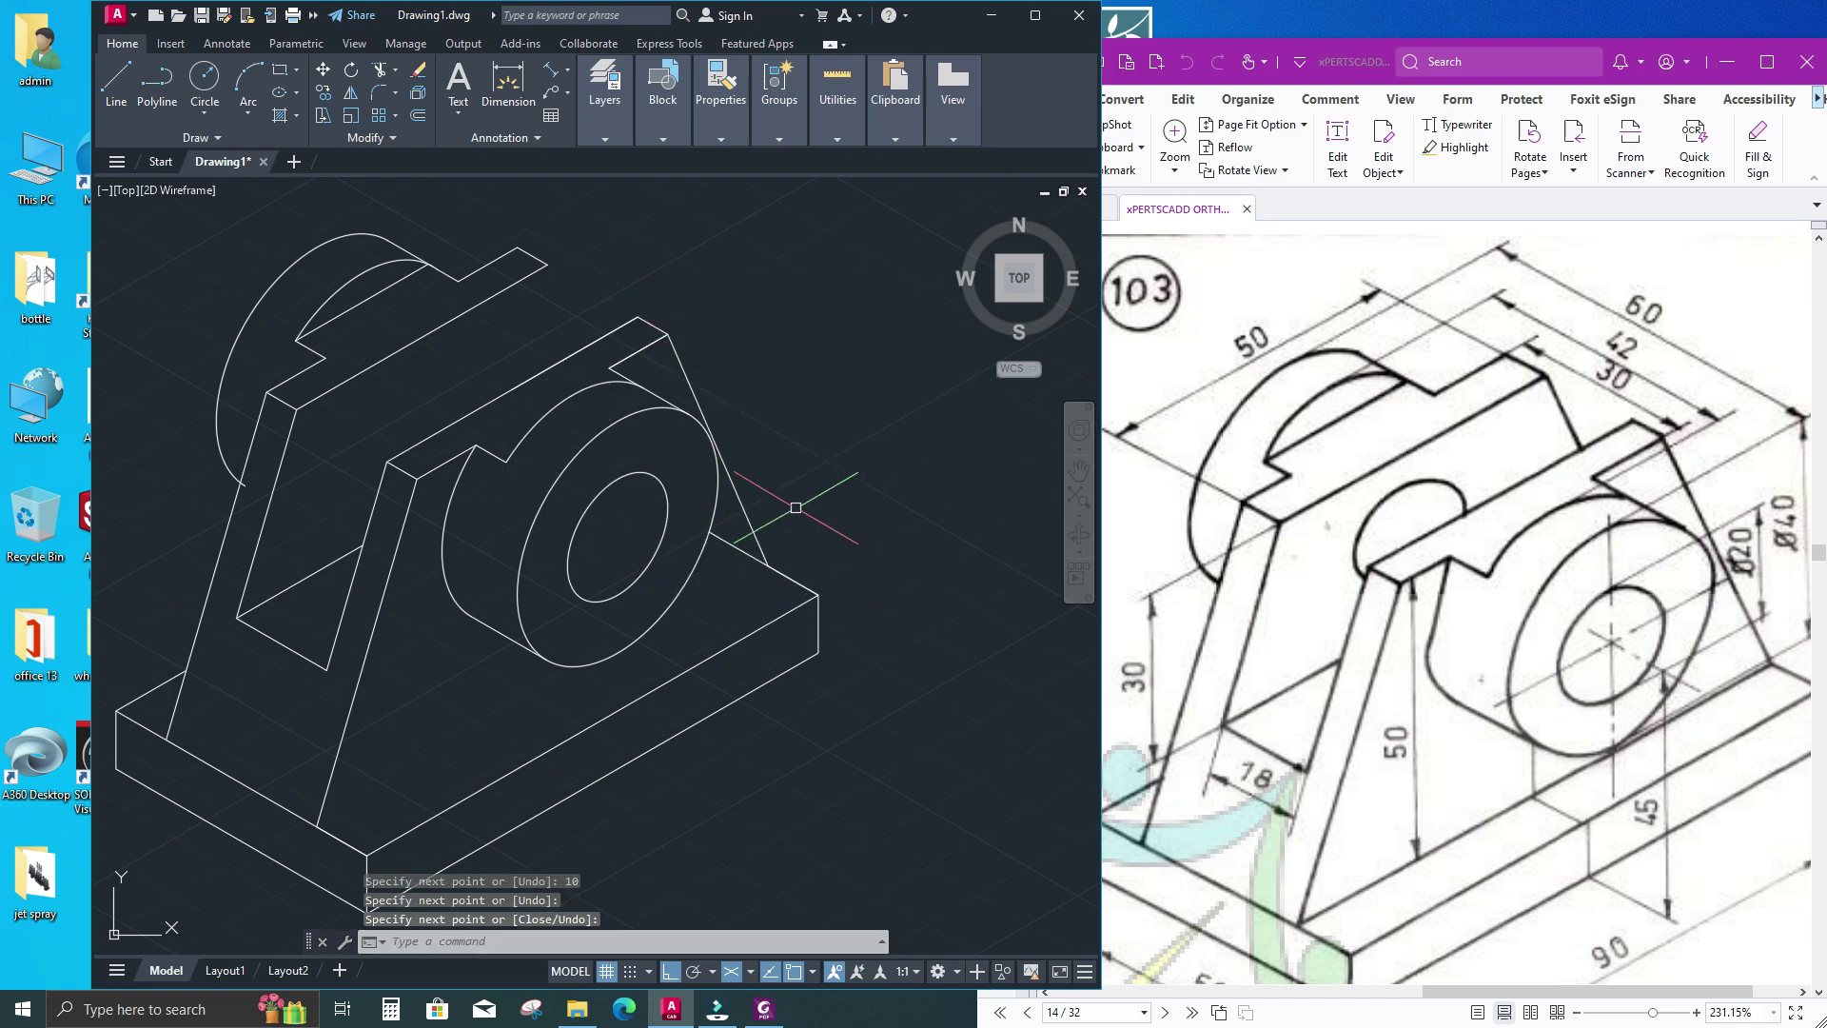
# Trim the base edge portion between the front cylinder and the new sloped edge
pyautogui.write('tr')
pyautogui.press('Return')
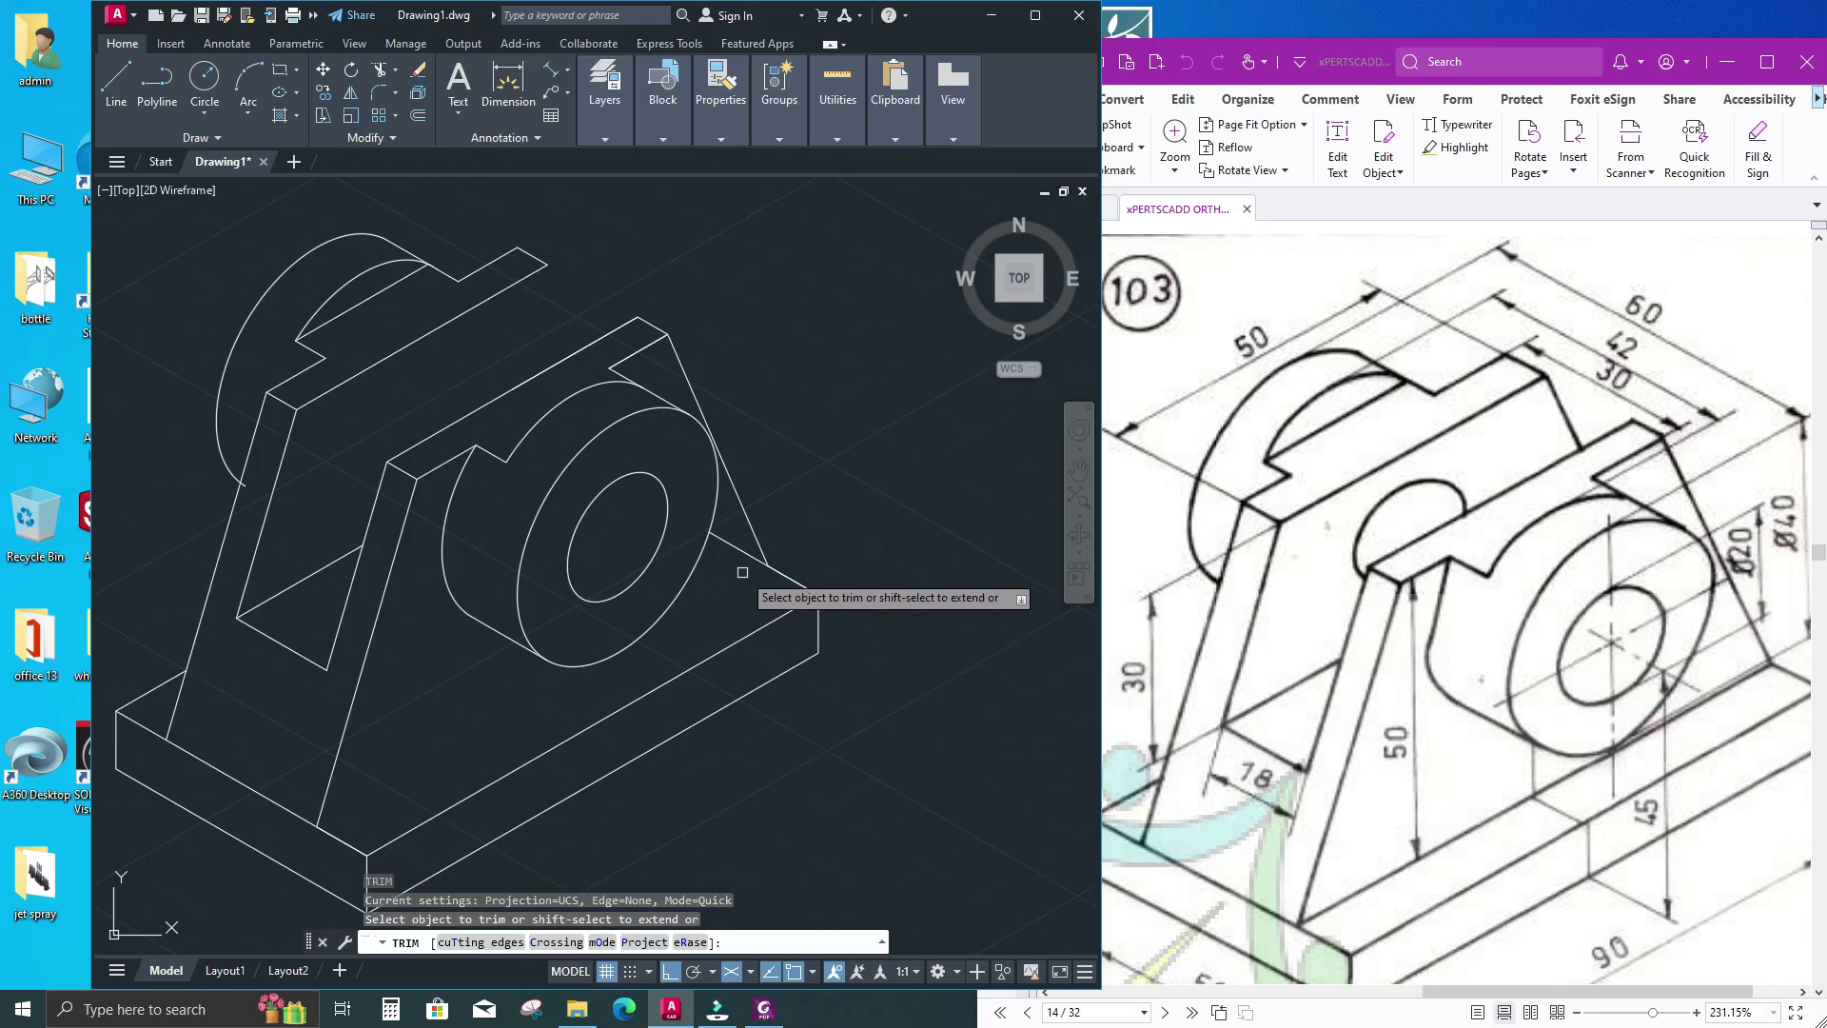
pyautogui.scroll(-2, 729, 598)
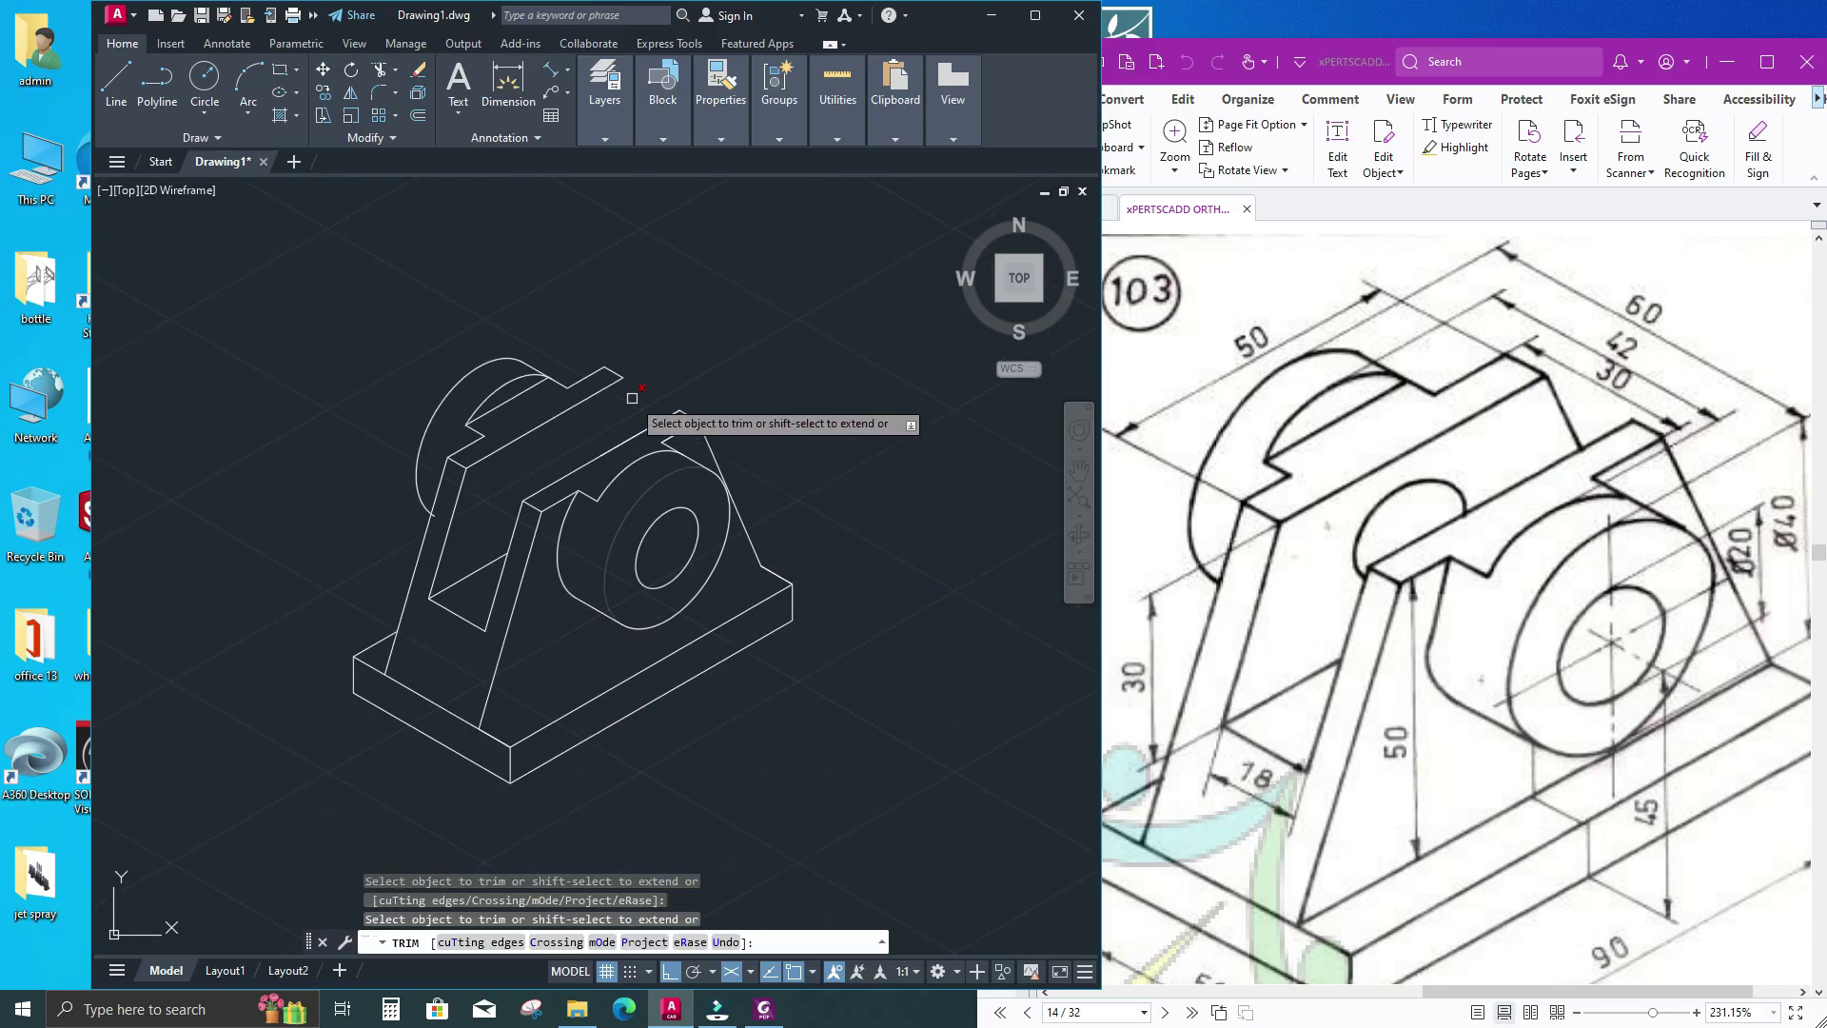
pyautogui.press('Escape')
# Copy the sloped edge 24 units at 150° from the front strip's end corner to the rear strip's end corner
pyautogui.click(710, 451)
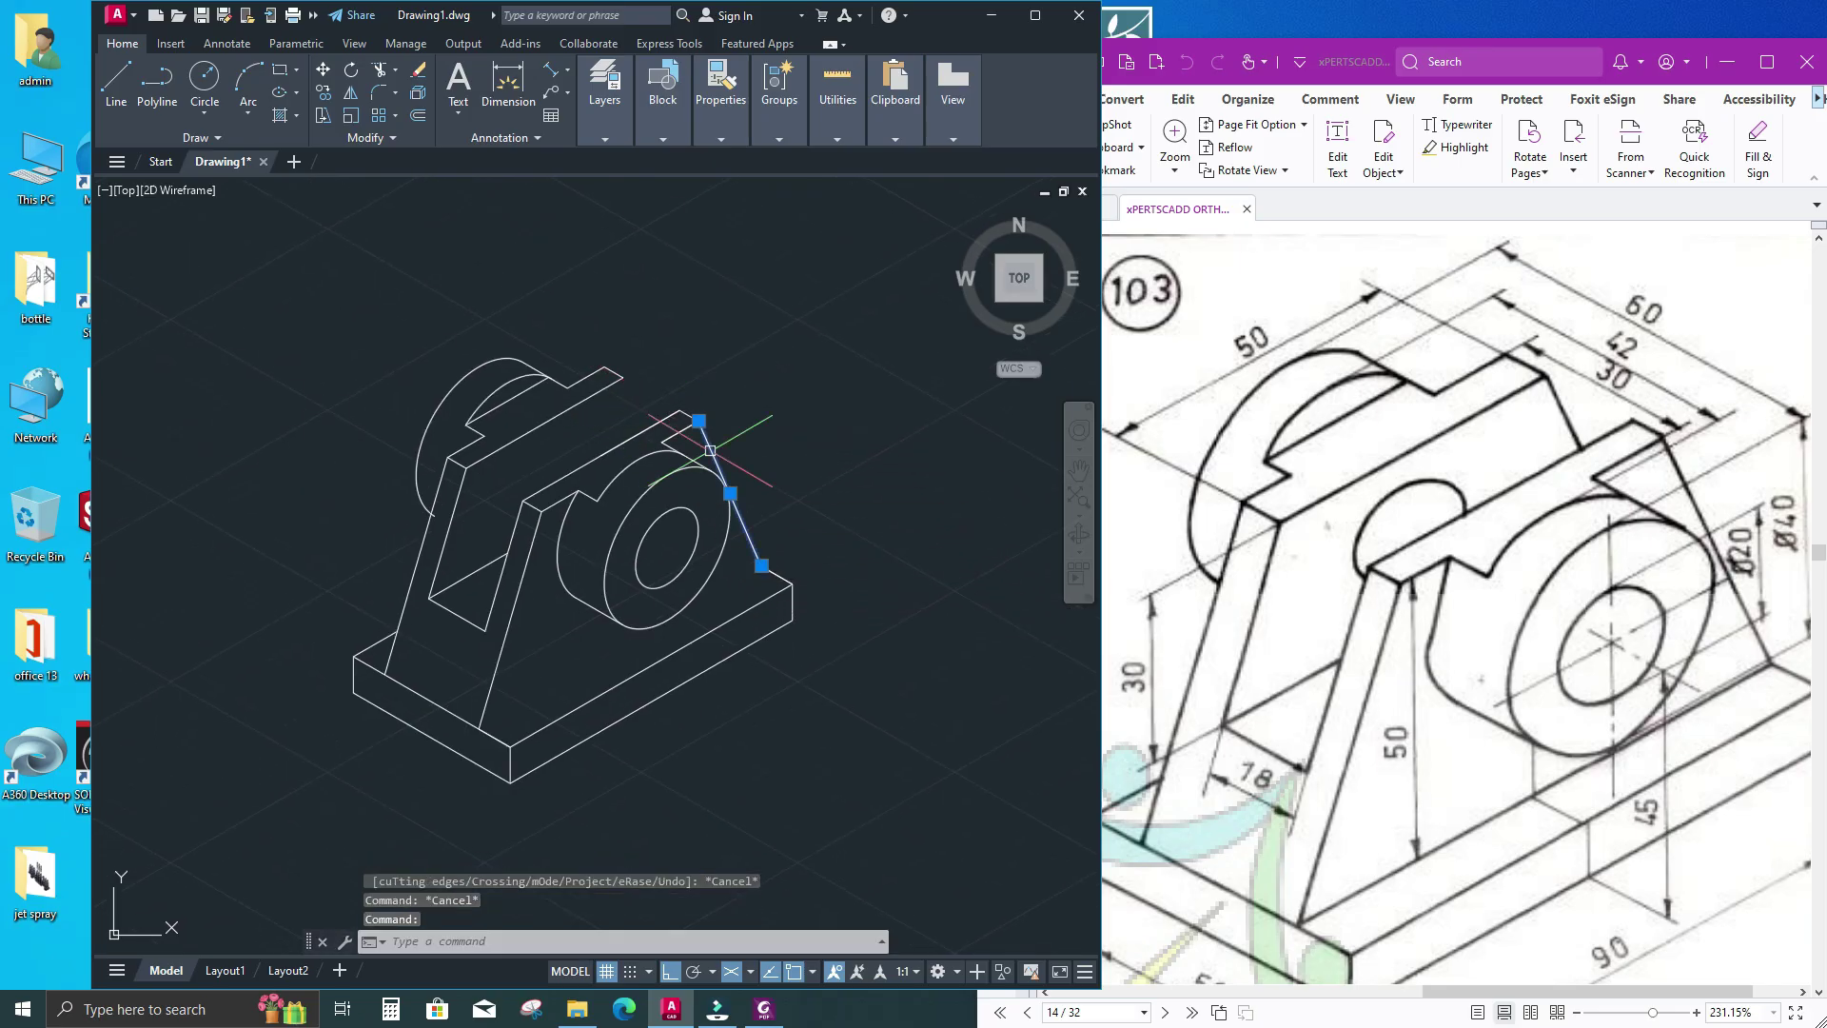
pyautogui.write('co')
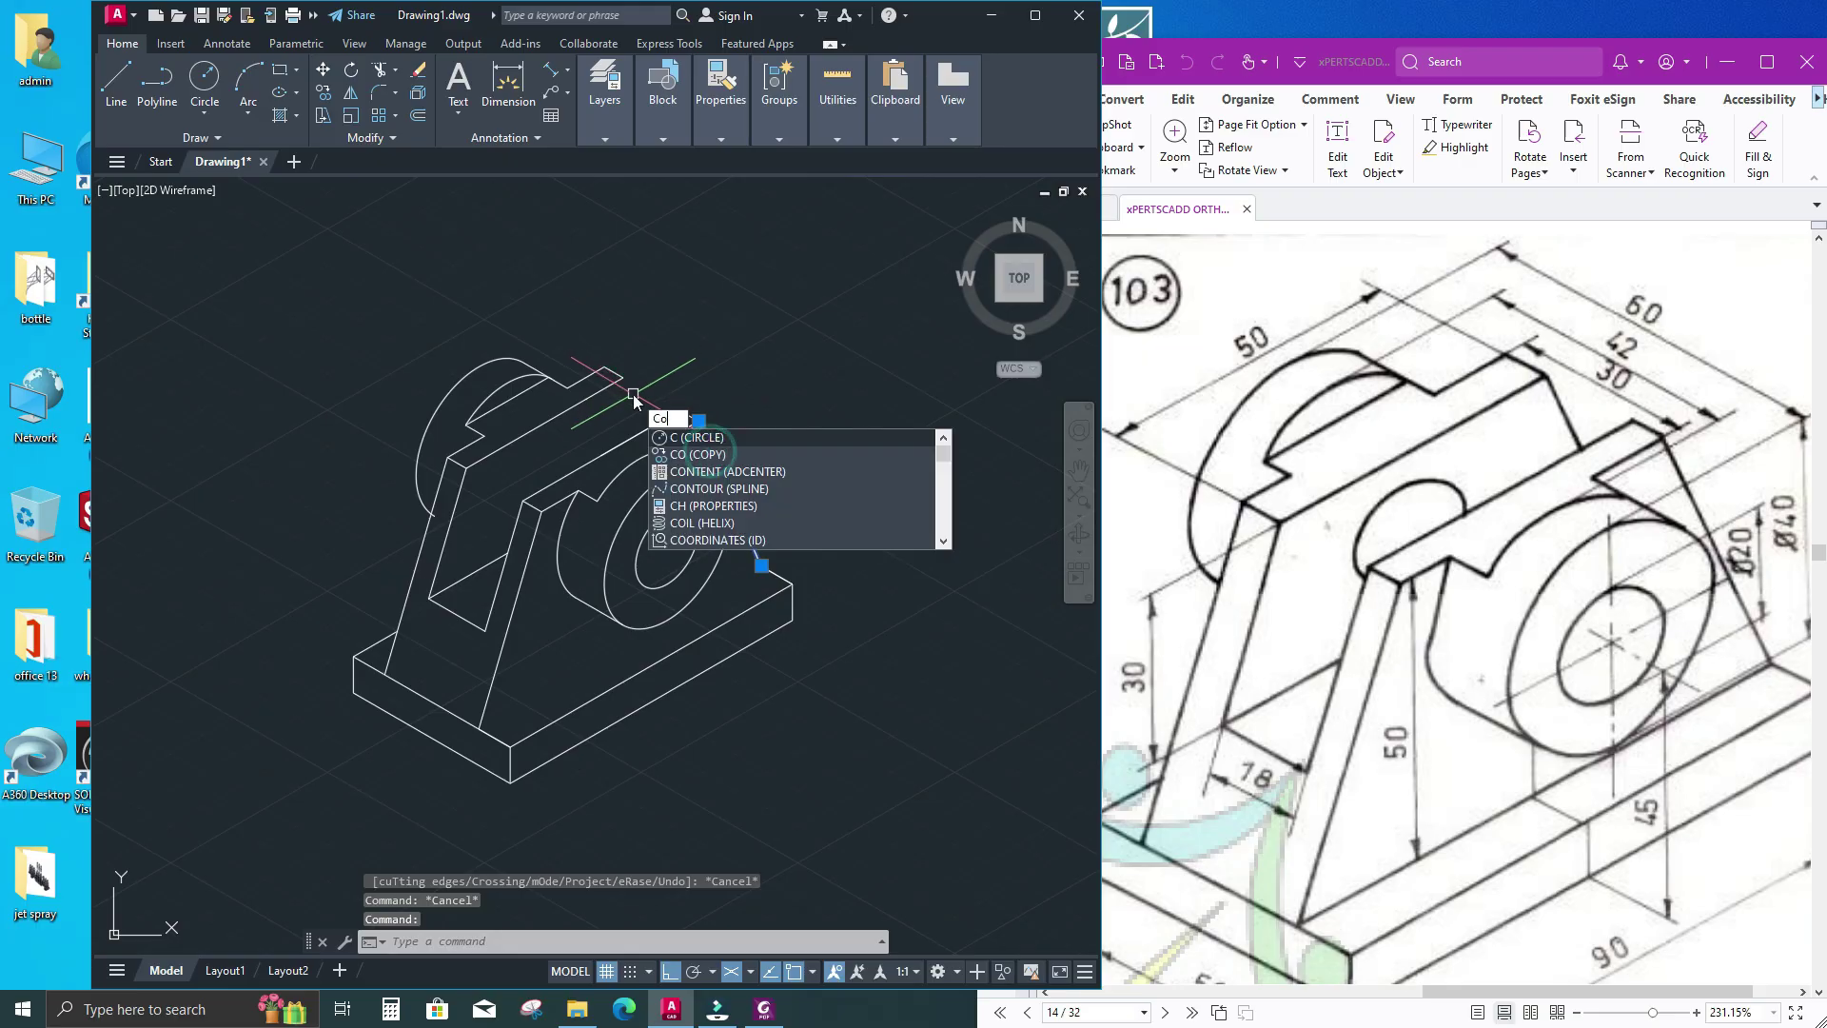
pyautogui.press('Return')
pyautogui.click(699, 420)
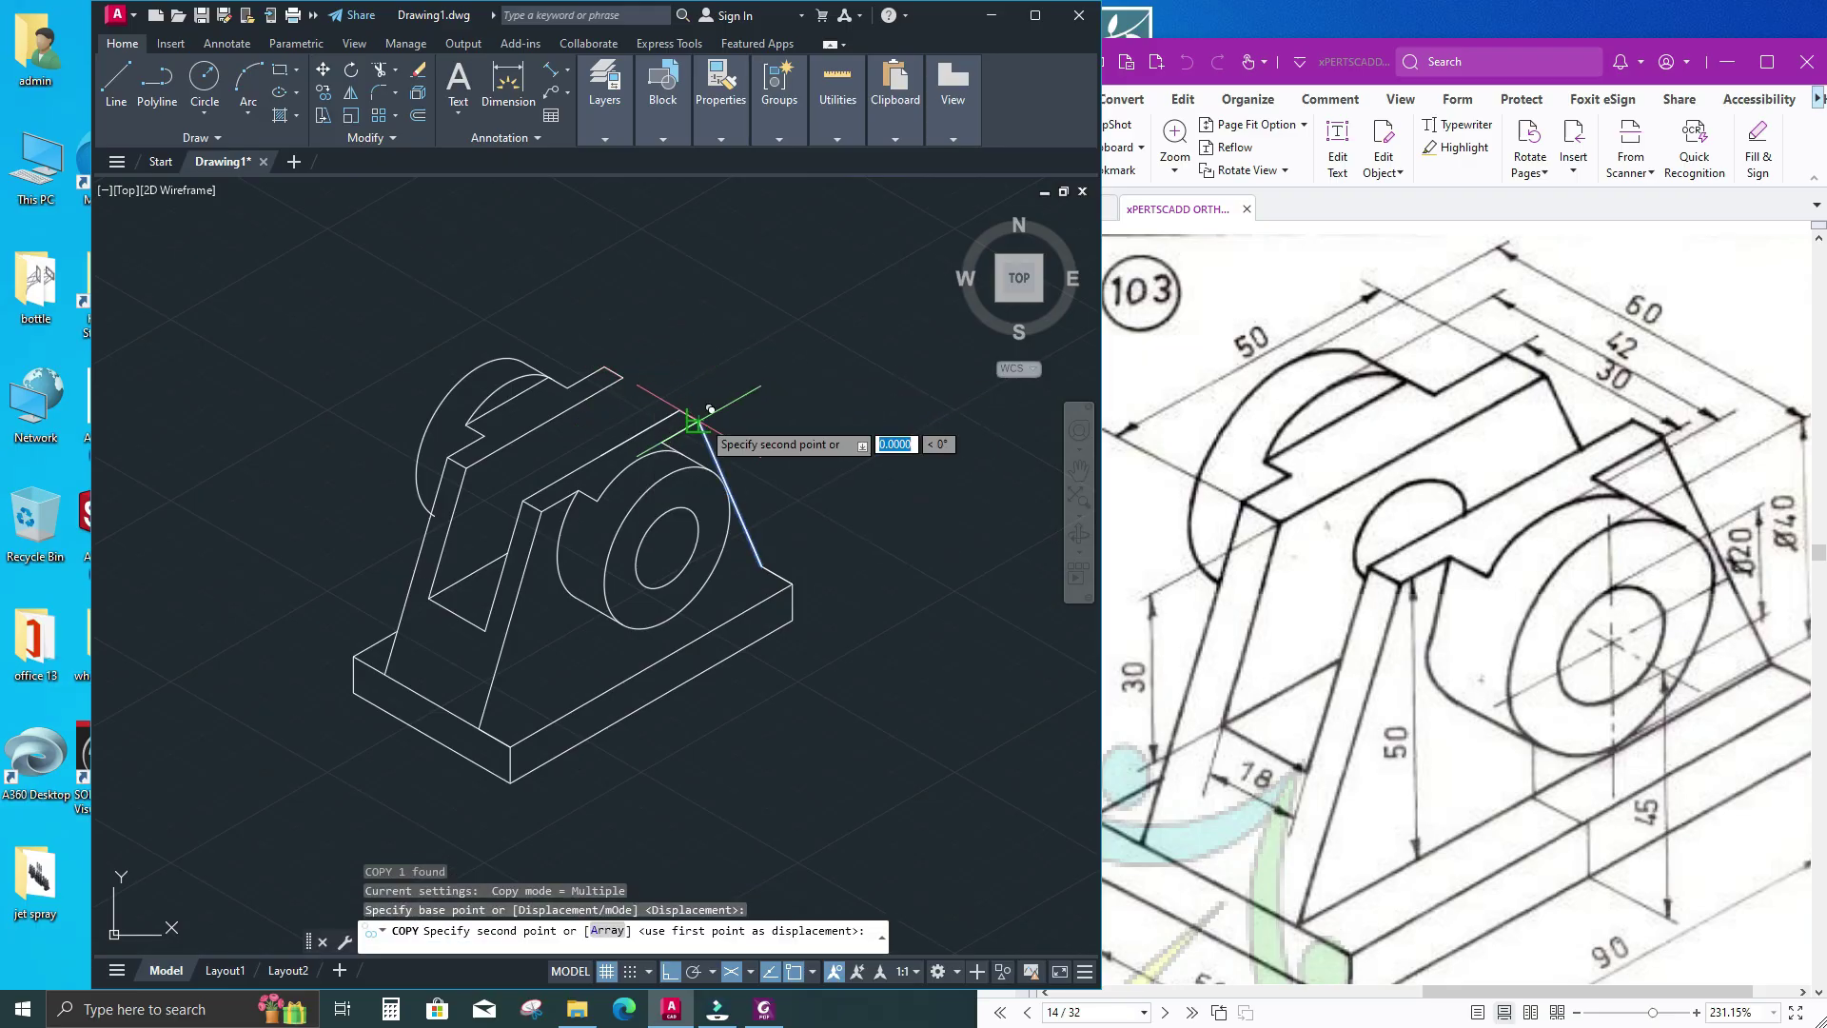
pyautogui.scroll(3, 604, 340)
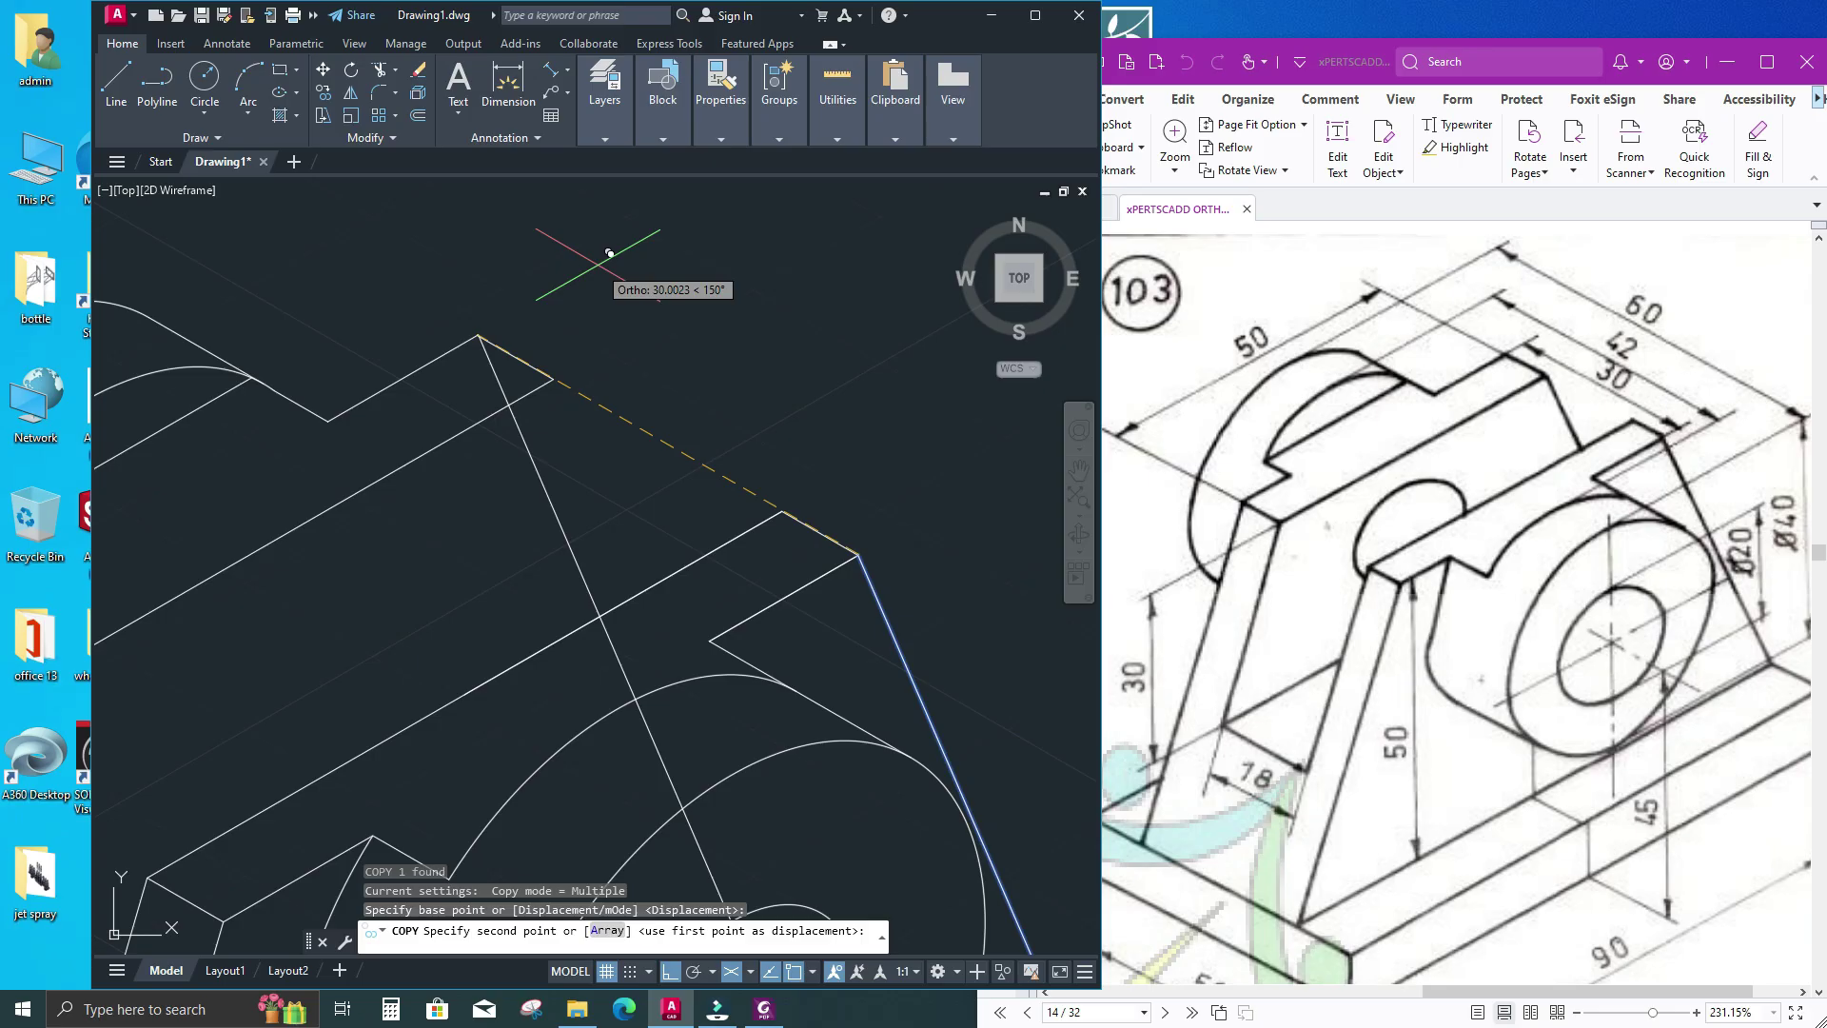
pyautogui.write('24')
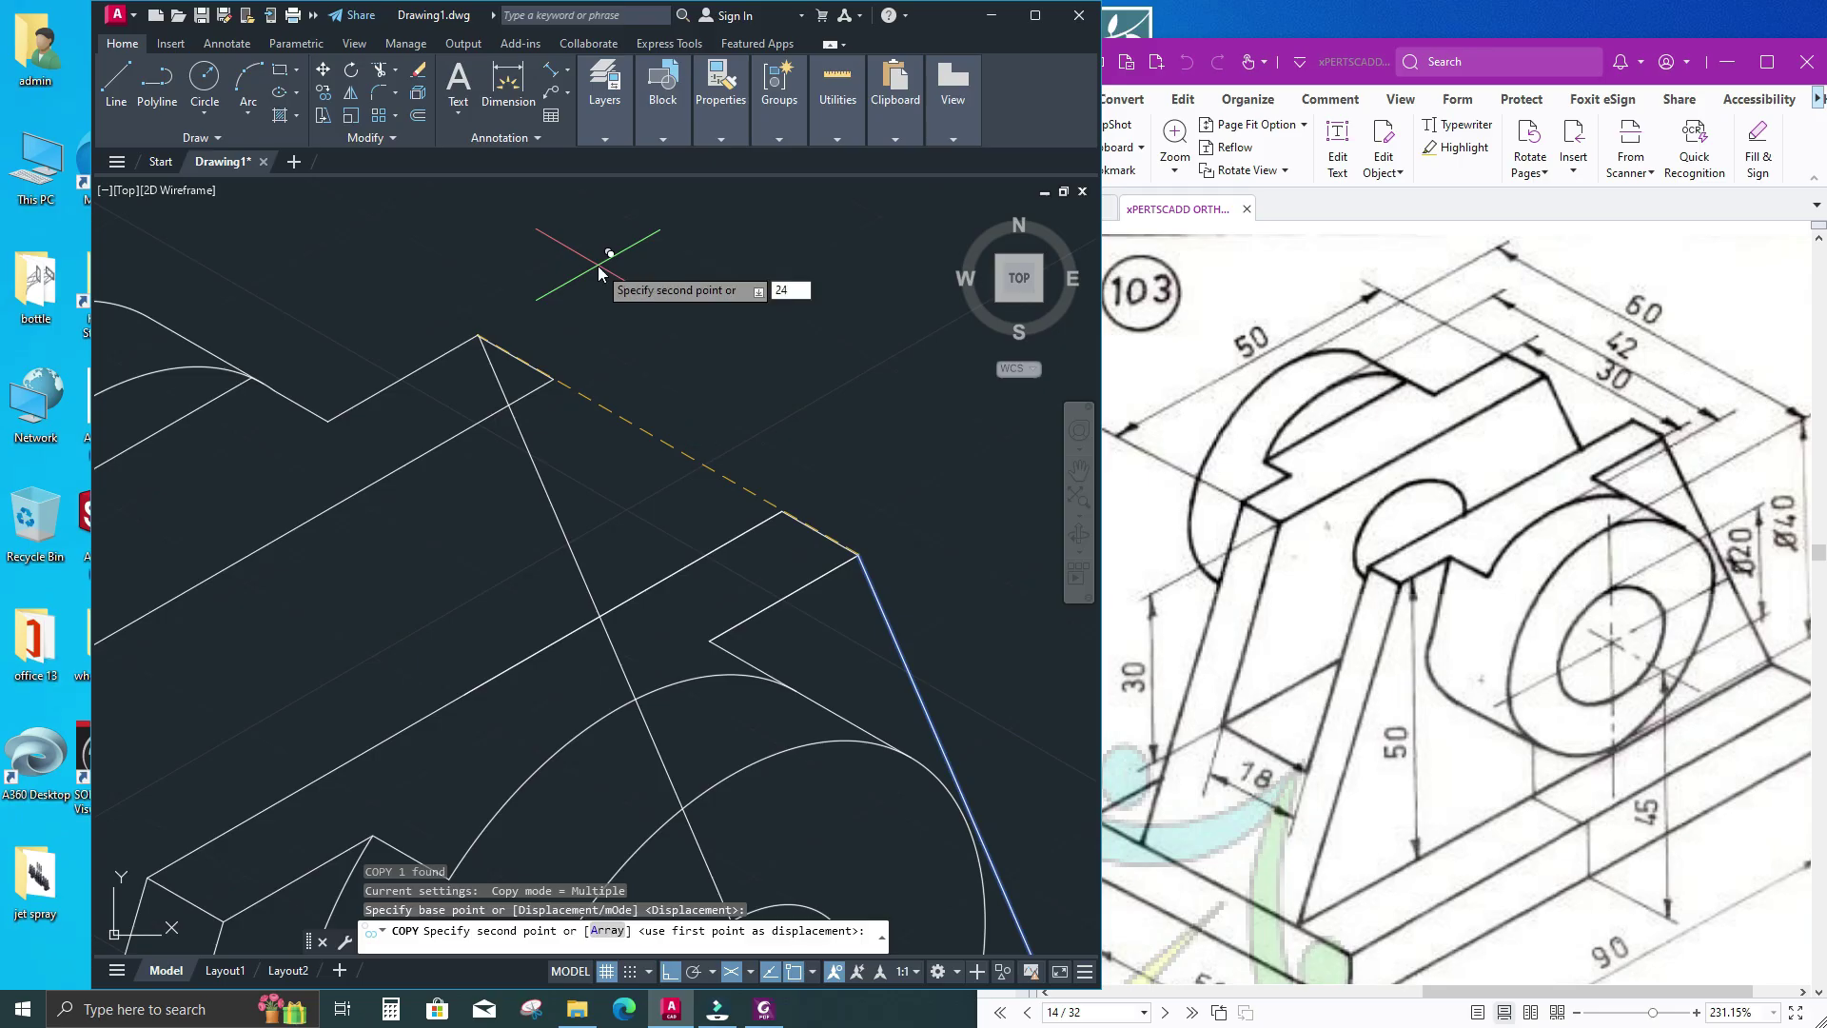
pyautogui.press('Return')
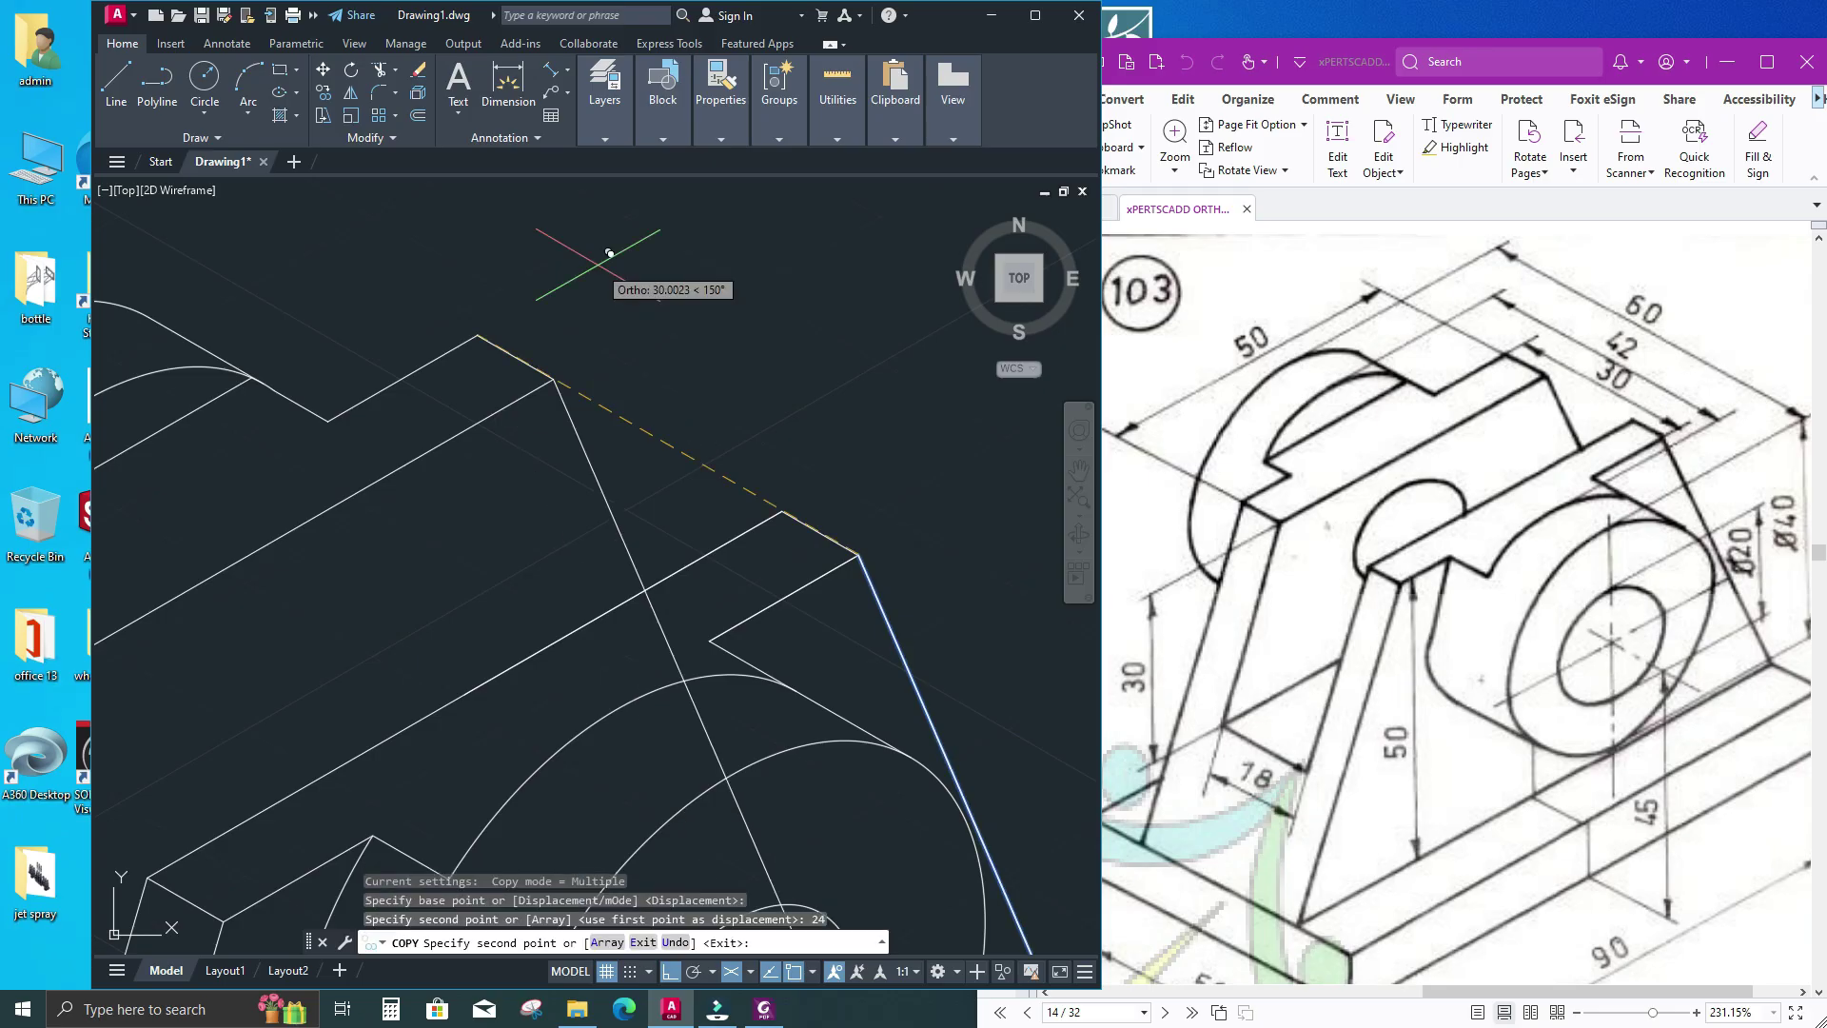
pyautogui.press('Return')
# Trim the copied sloped edge where it is hidden behind the front strip and front cylinder
pyautogui.scroll(-3, 641, 500)
pyautogui.write('t')
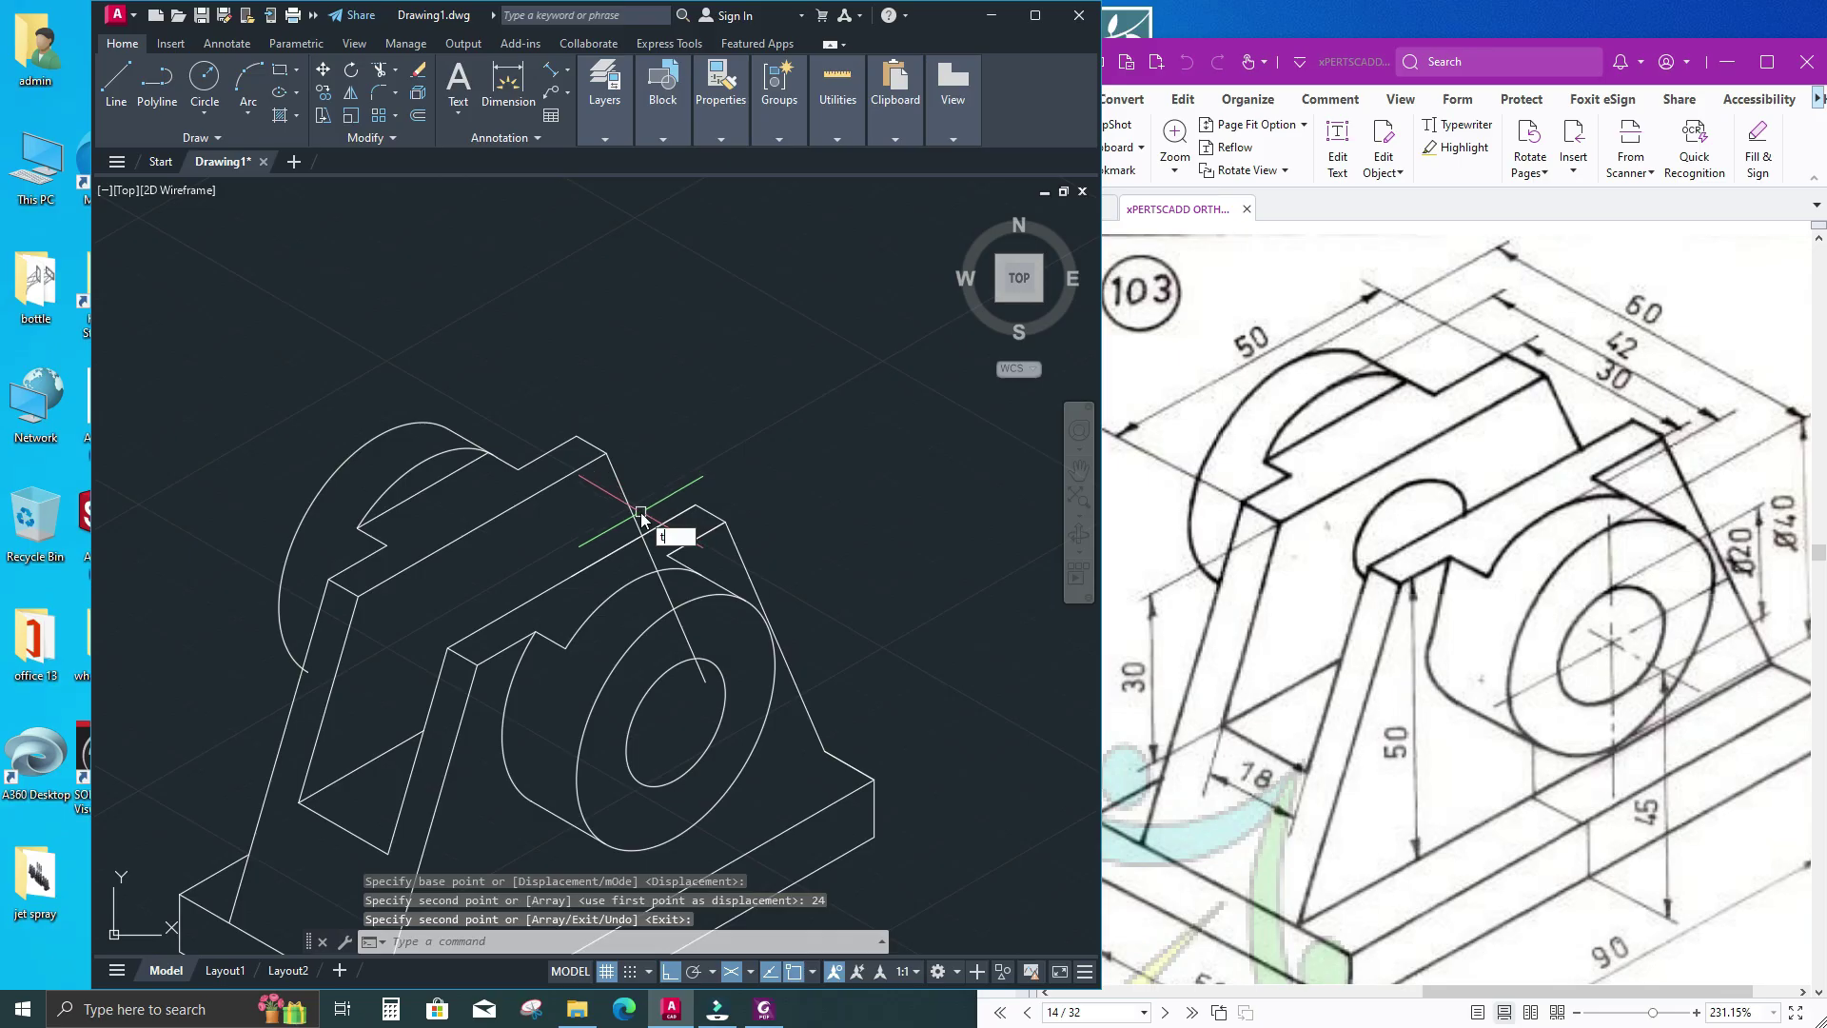
pyautogui.write('r')
pyautogui.press('Return')
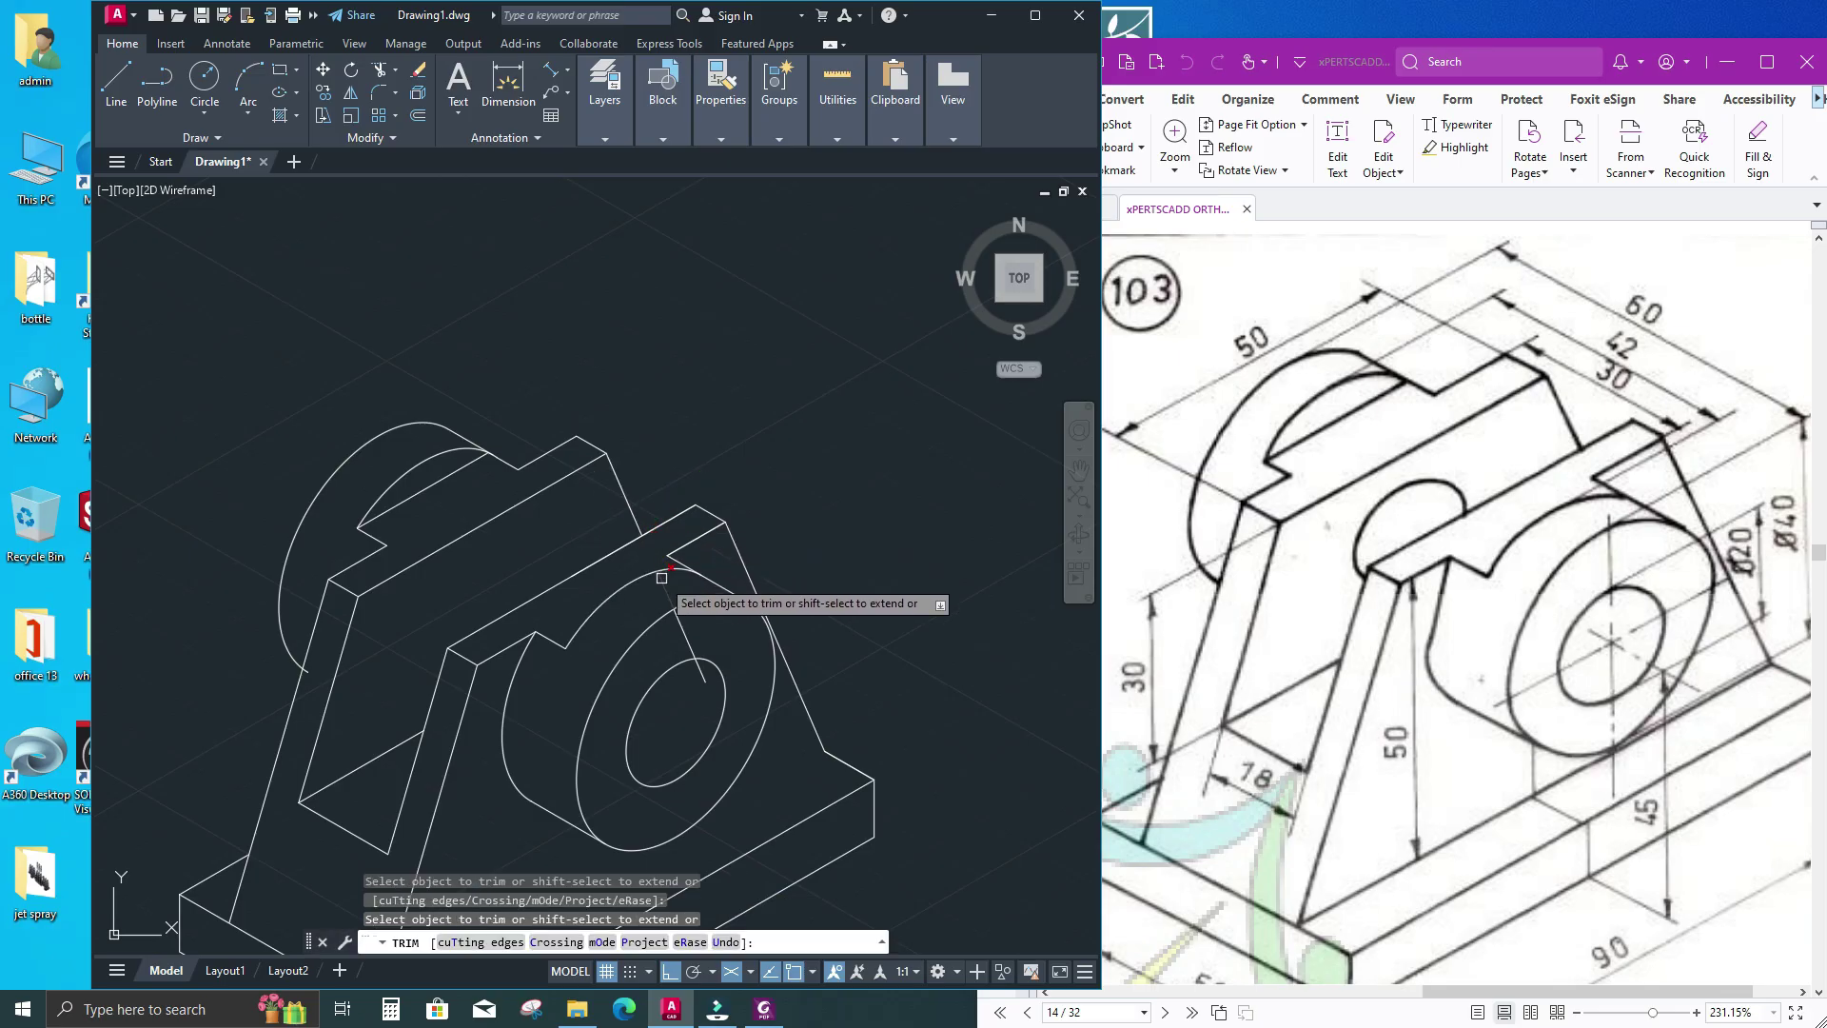
pyautogui.click(679, 617)
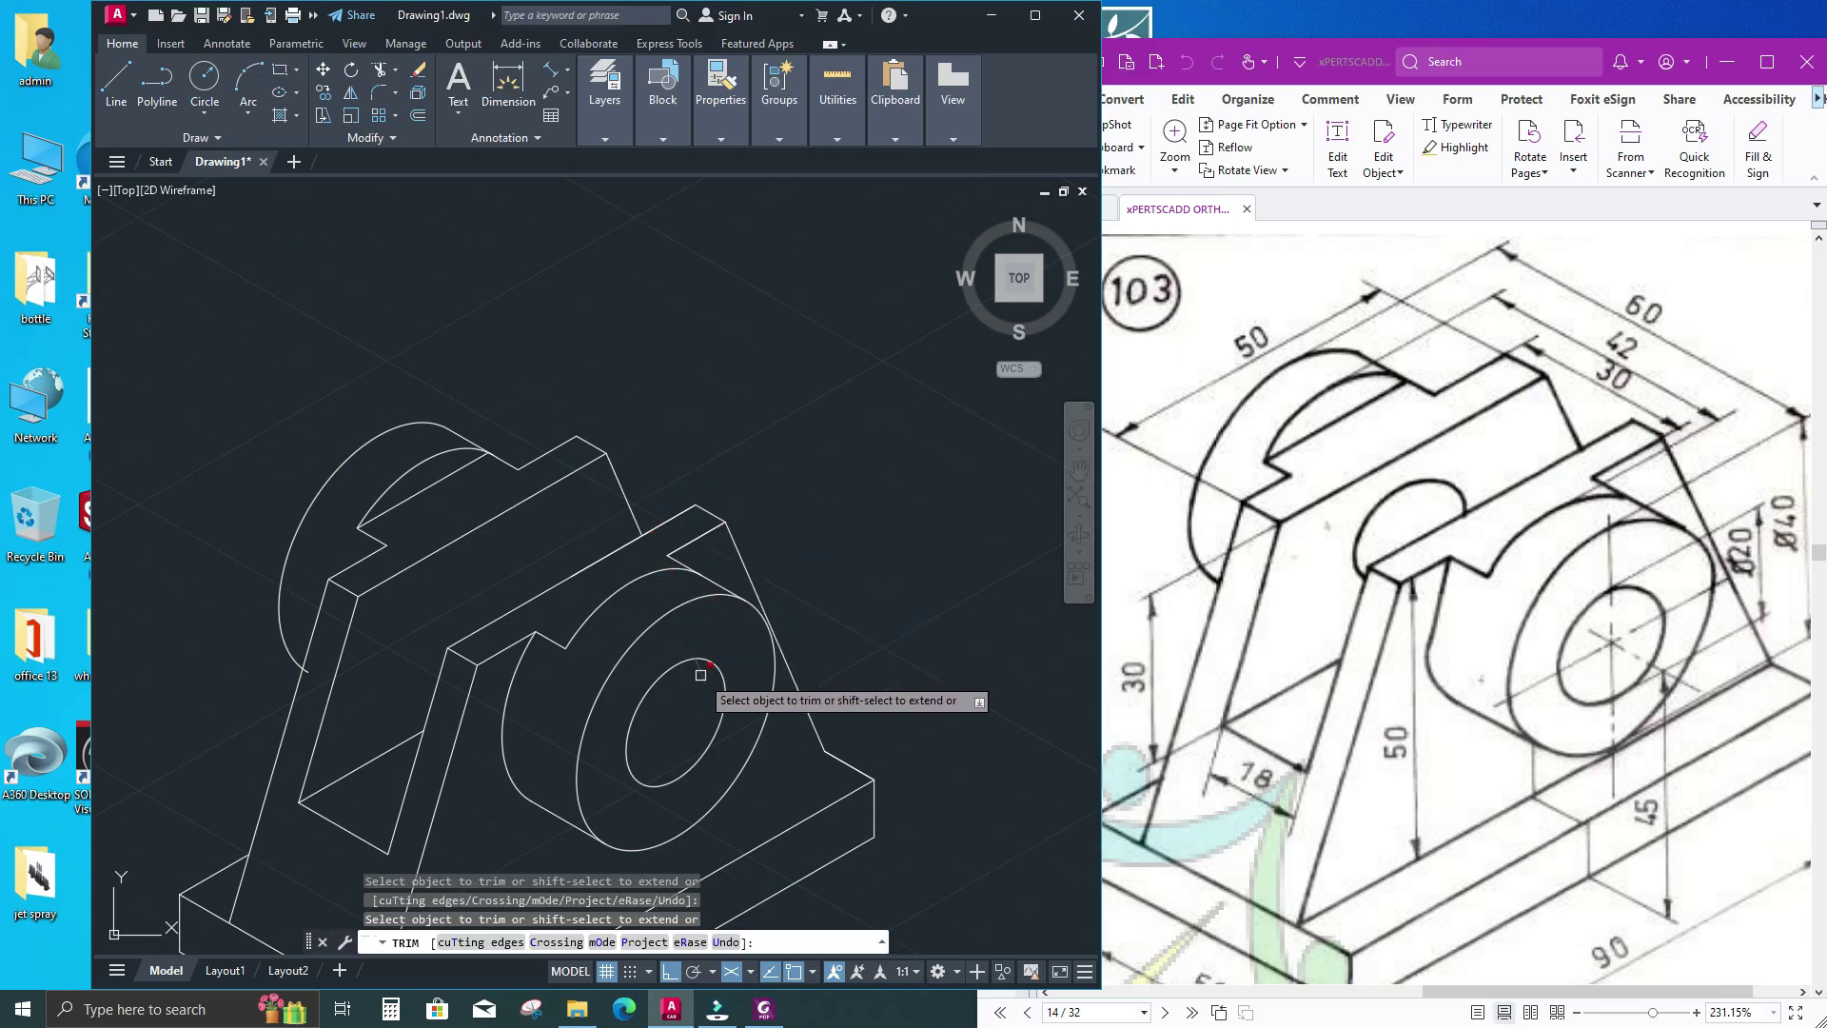
pyautogui.scroll(-3, 725, 522)
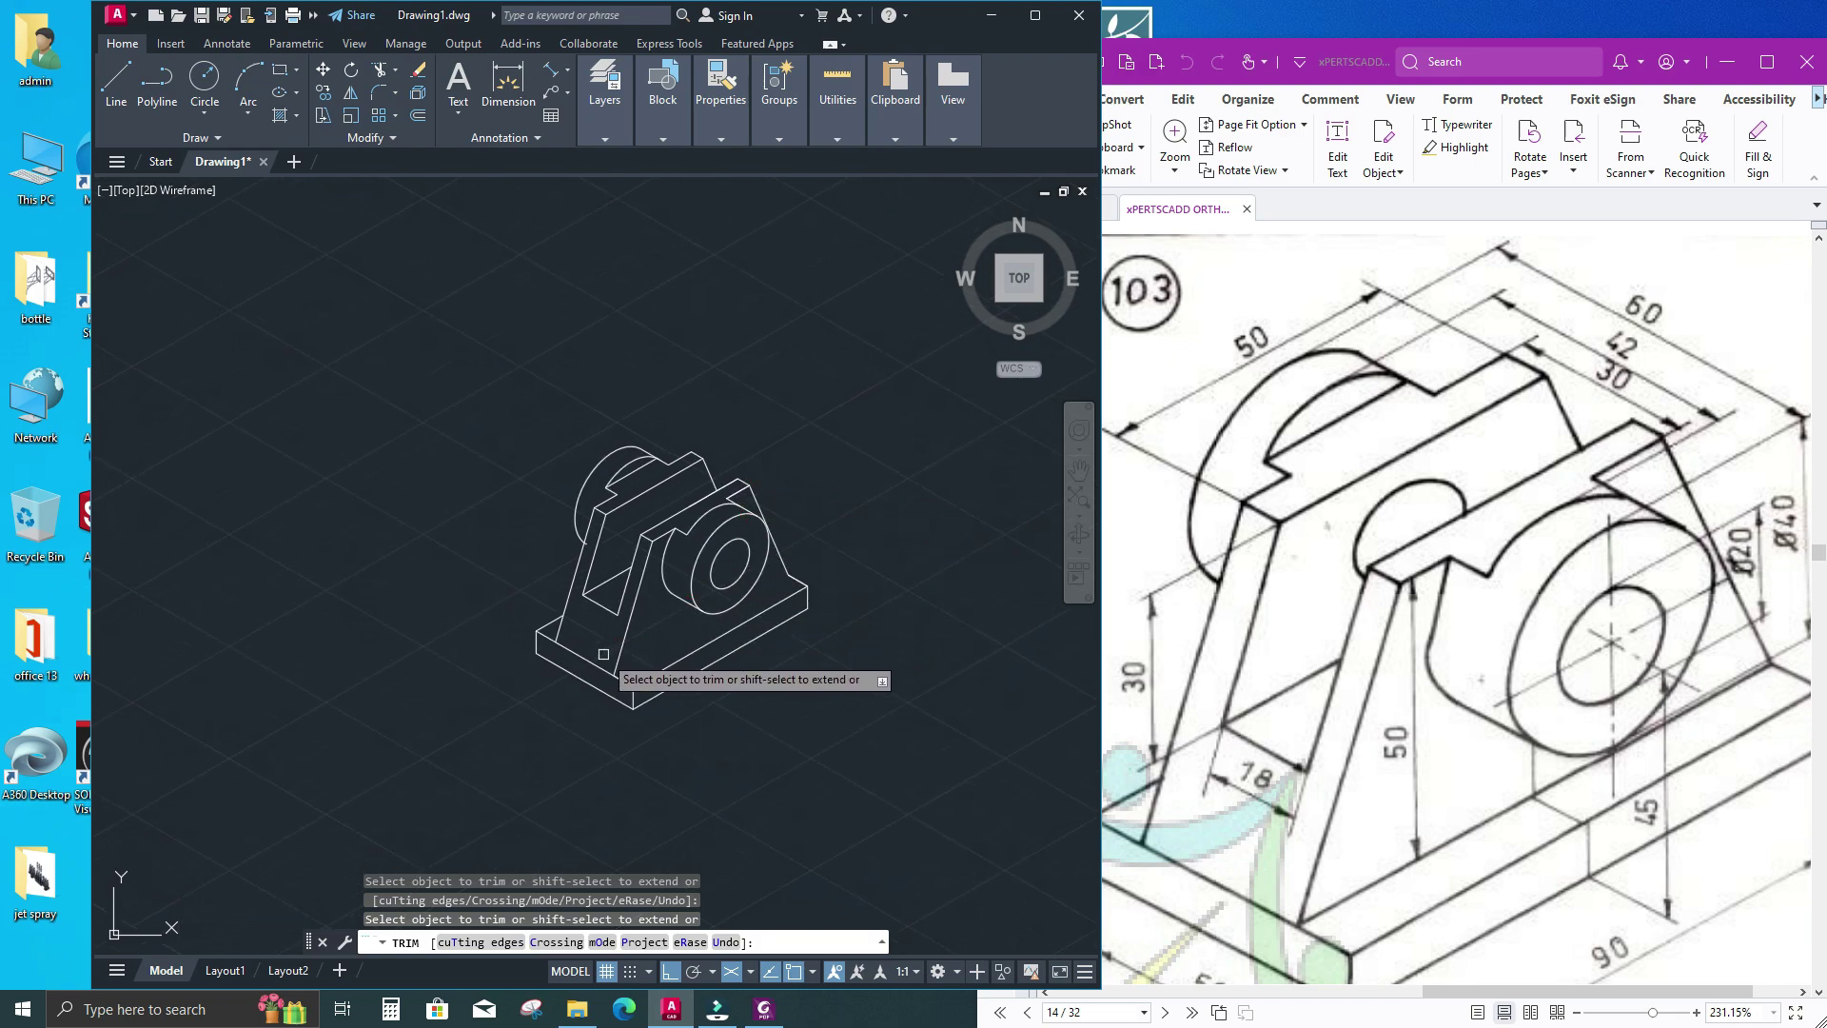
pyautogui.moveTo(604, 654)
pyautogui.mouseDown(button='middle')
pyautogui.moveTo(602, 630)
pyautogui.moveTo(833, 683)
pyautogui.mouseUp(button='middle')
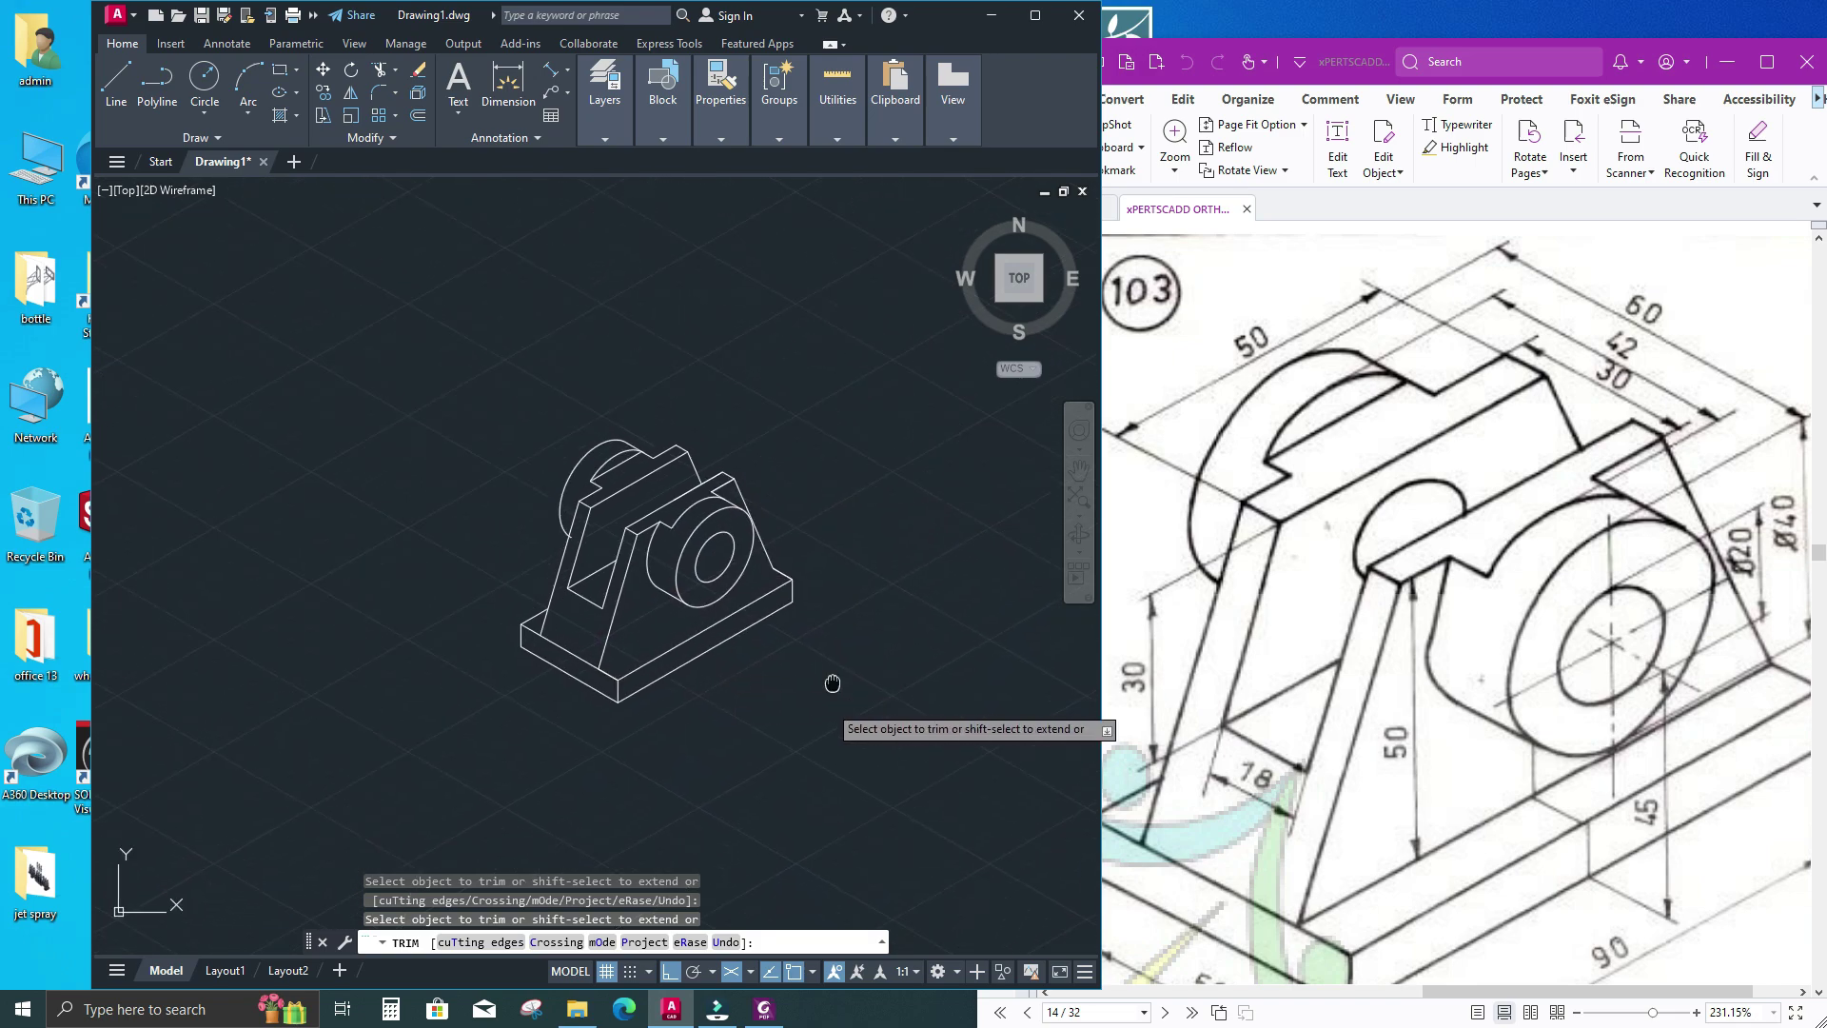
pyautogui.press('Escape')
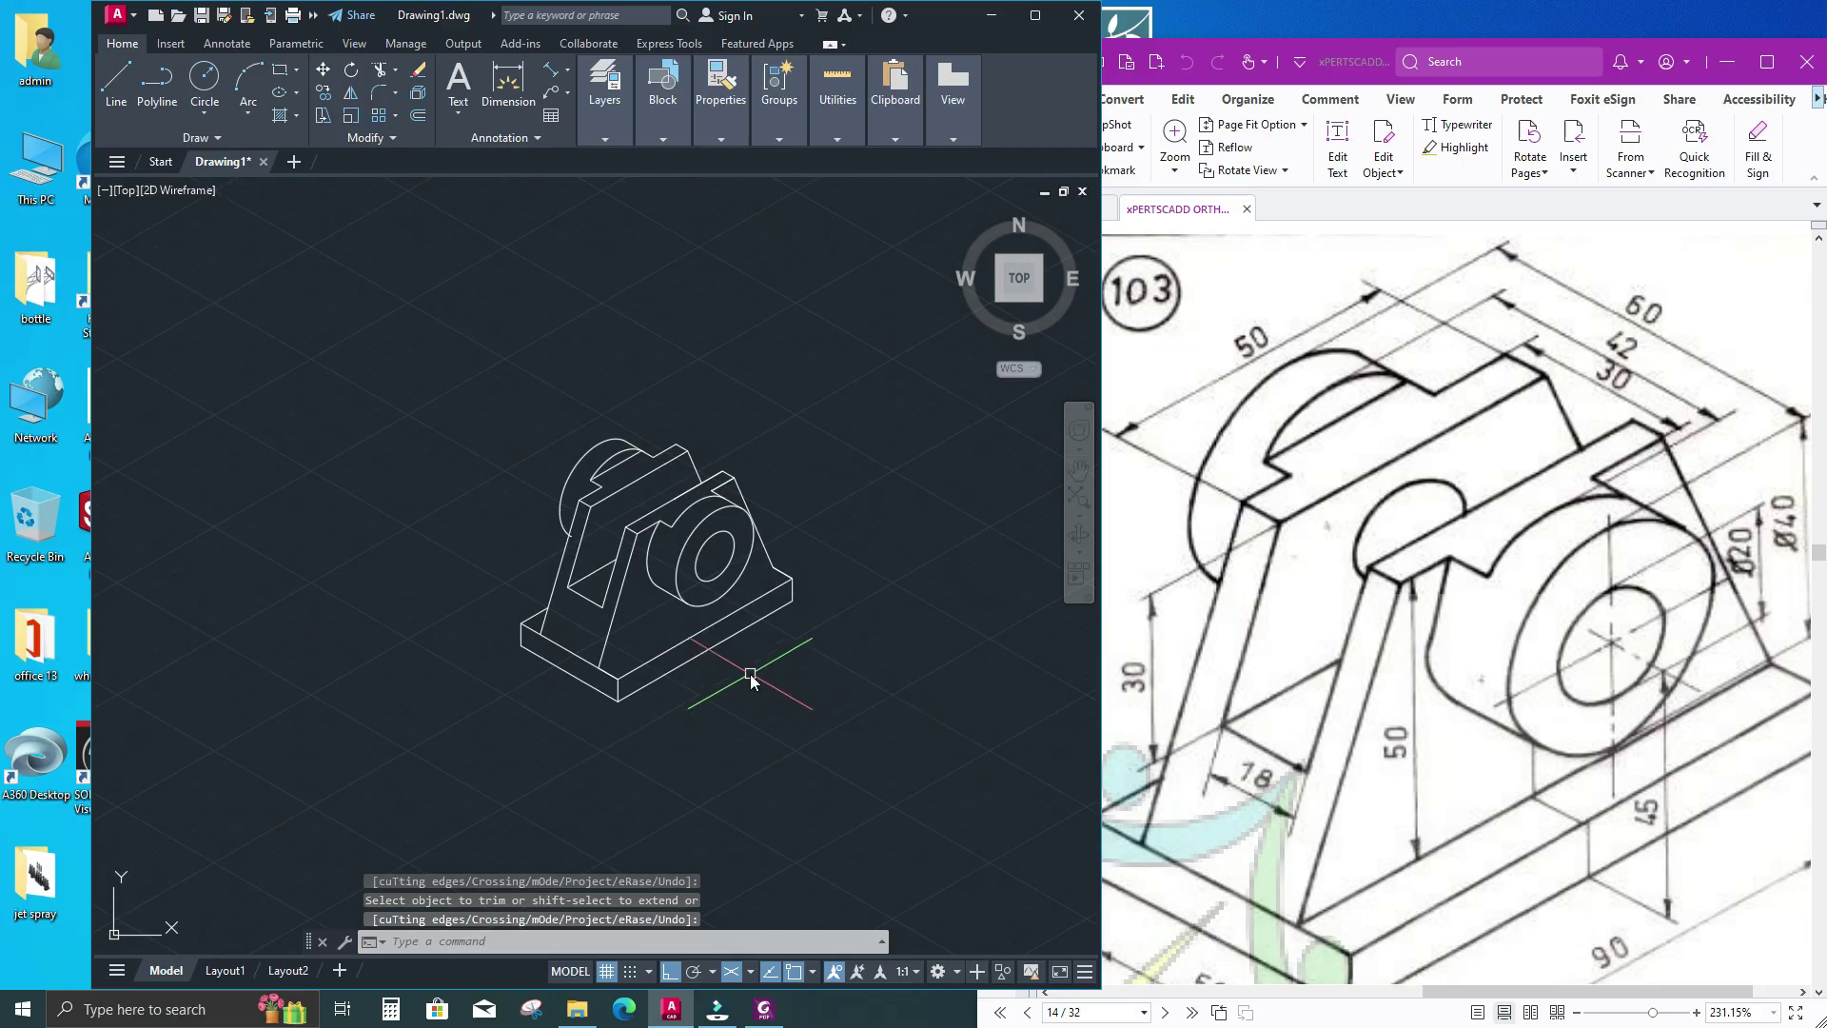
# Draw the front support's bottom edge on the base, from its near lower corner to the foot of the sloped far edge
pyautogui.write('l')
pyautogui.press('Return')
pyautogui.scroll(4, 704, 642)
pyautogui.click(456, 703)
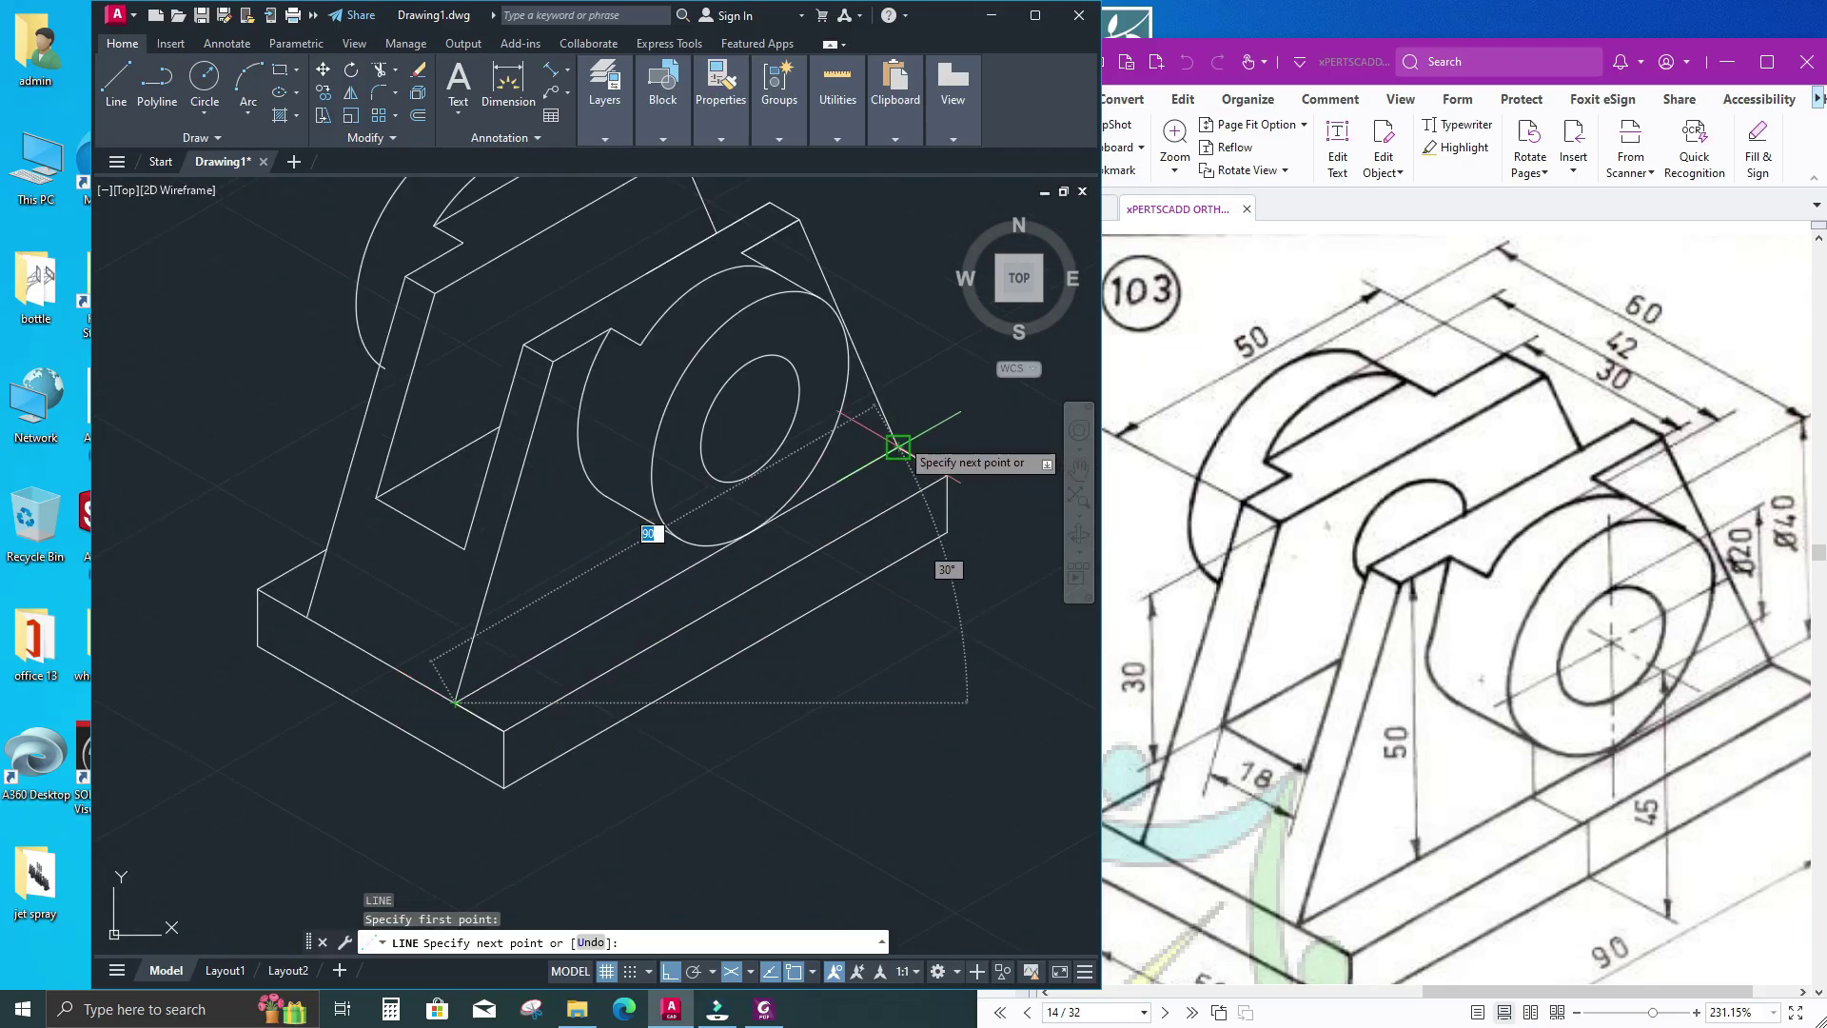
pyautogui.click(914, 455)
pyautogui.press('Return')
pyautogui.scroll(3, 747, 540)
pyautogui.scroll(2, 747, 539)
pyautogui.scroll(-6, 725, 557)
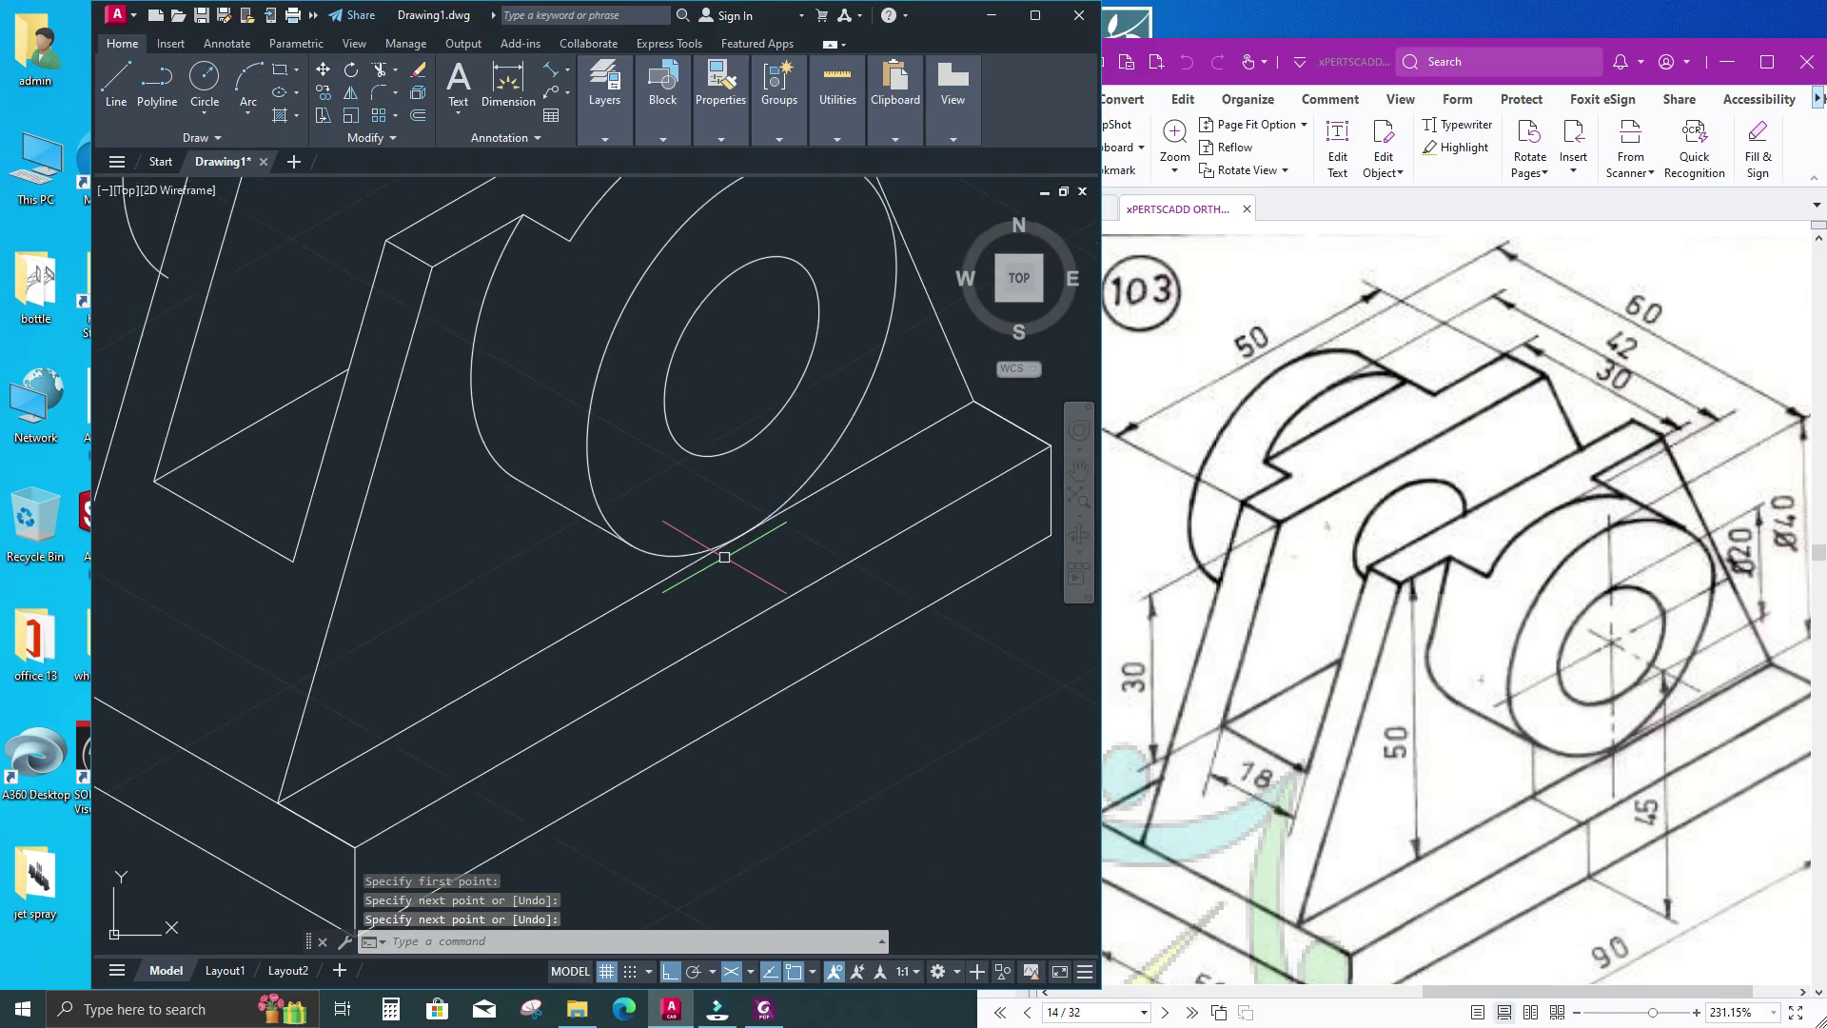
pyautogui.press('Escape')
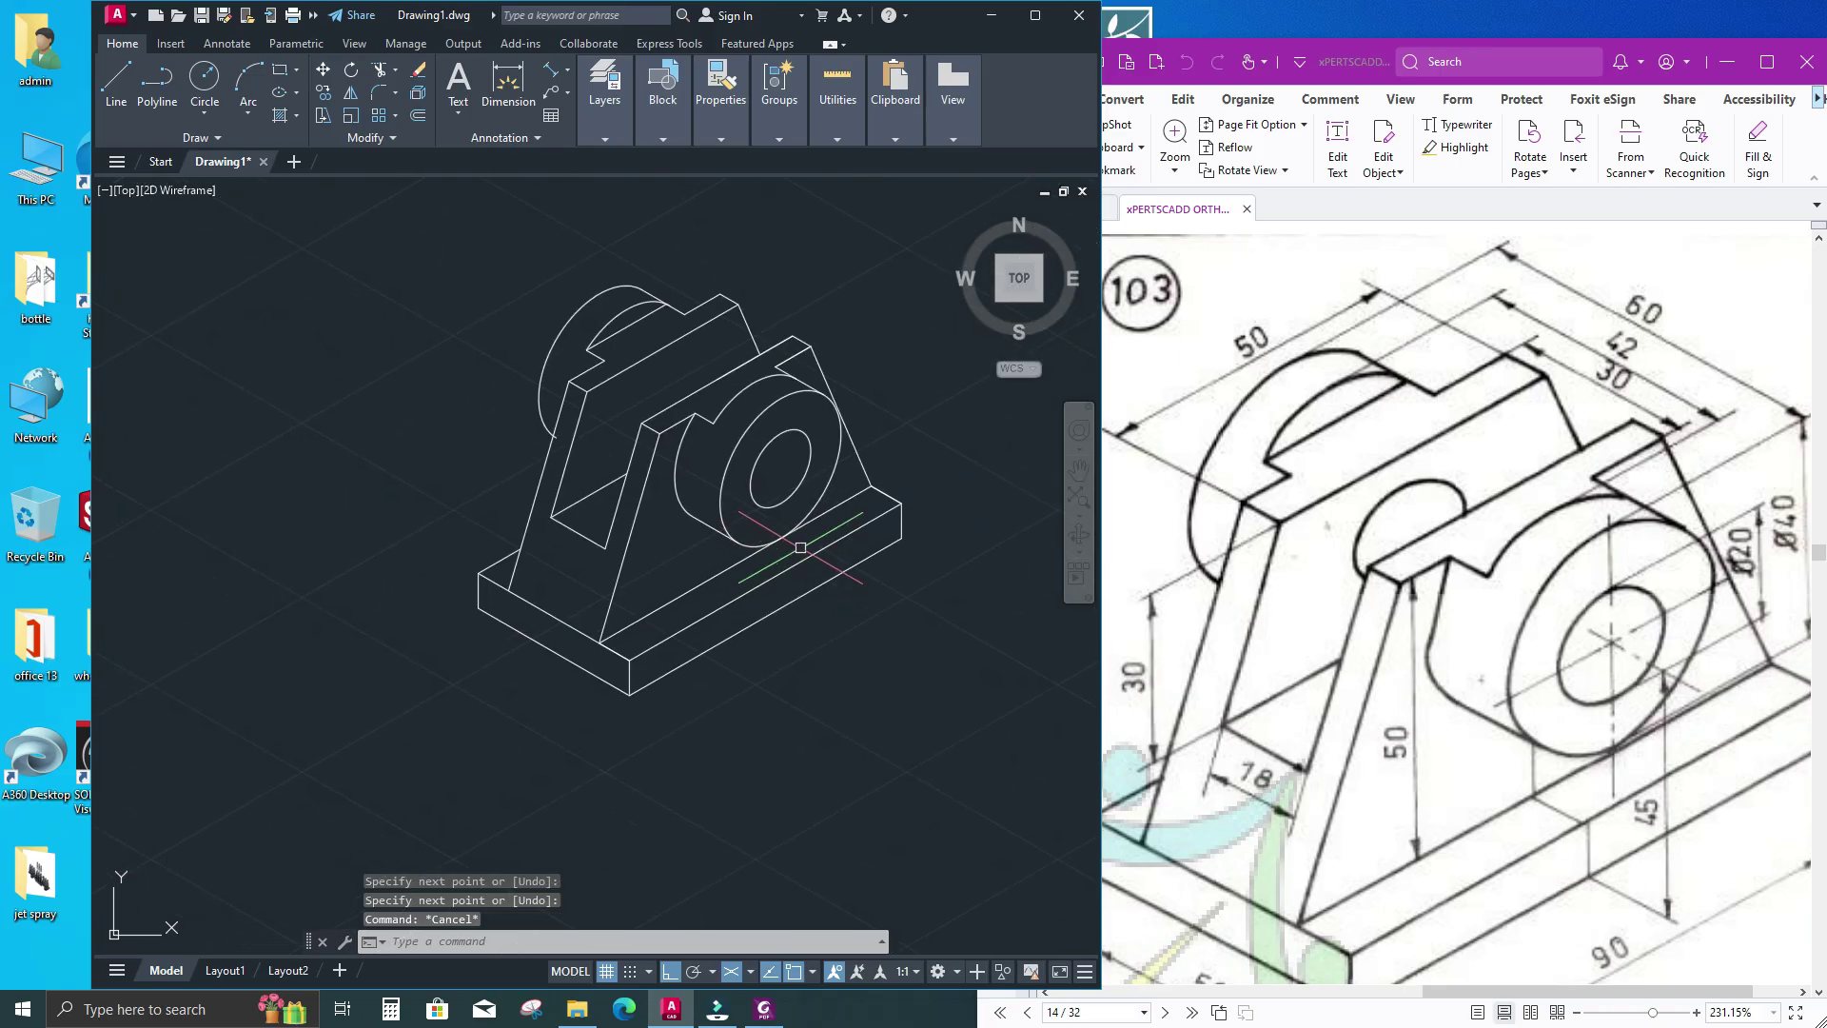
# Trim the rear cylinder arc's overshoot past the rear support's sloped edge
pyautogui.scroll(-2, 797, 563)
pyautogui.scroll(4, 633, 405)
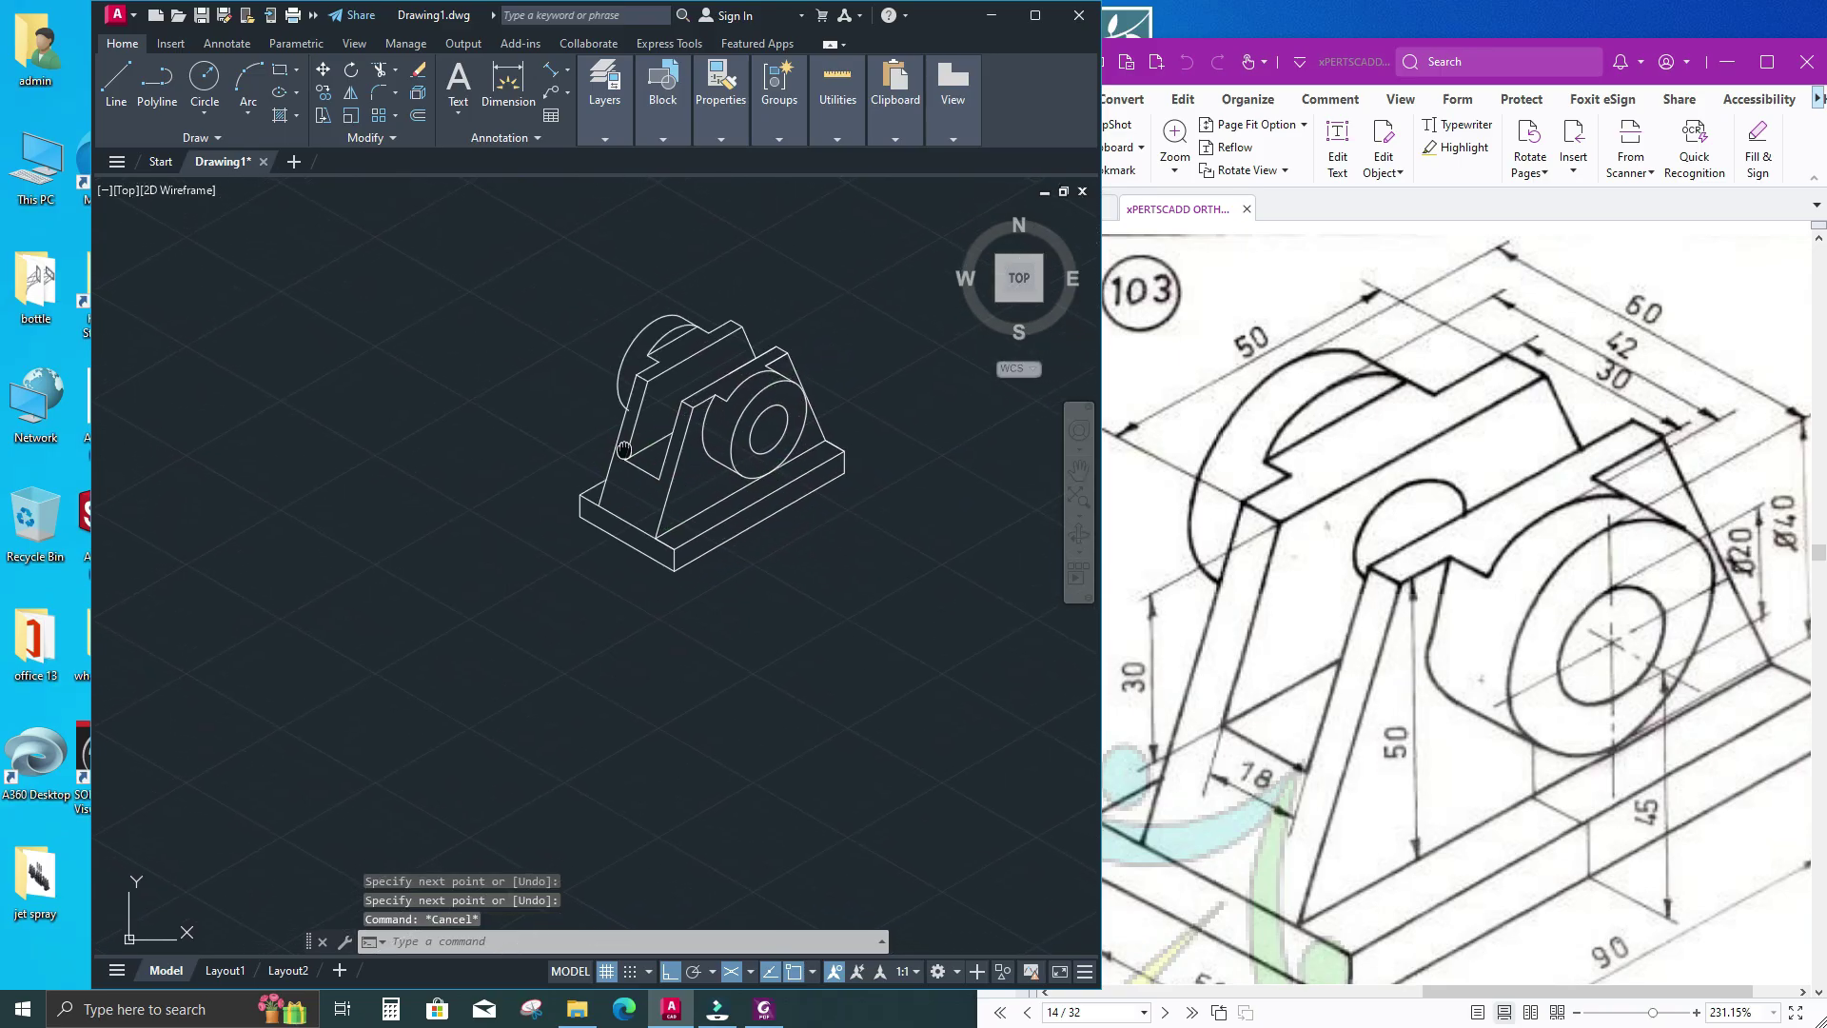
pyautogui.scroll(3, 603, 467)
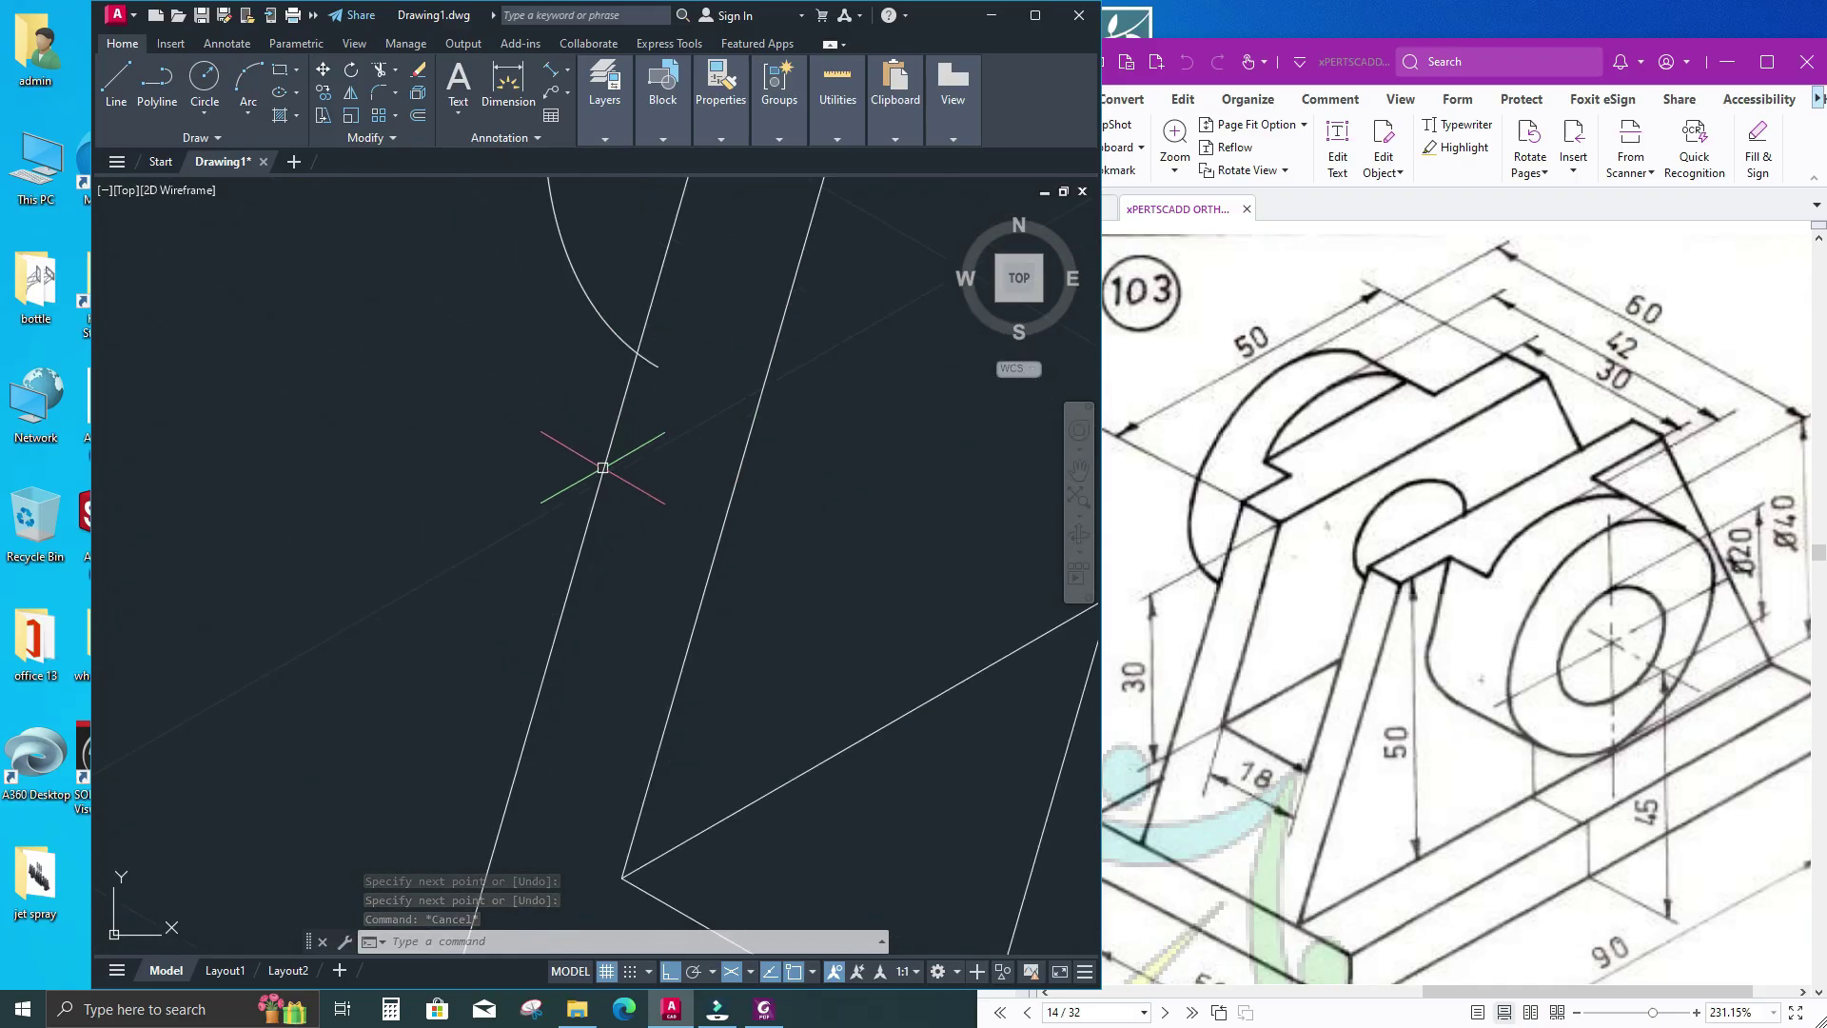
pyautogui.write('tr')
pyautogui.press('Return')
pyautogui.scroll(-3, 672, 395)
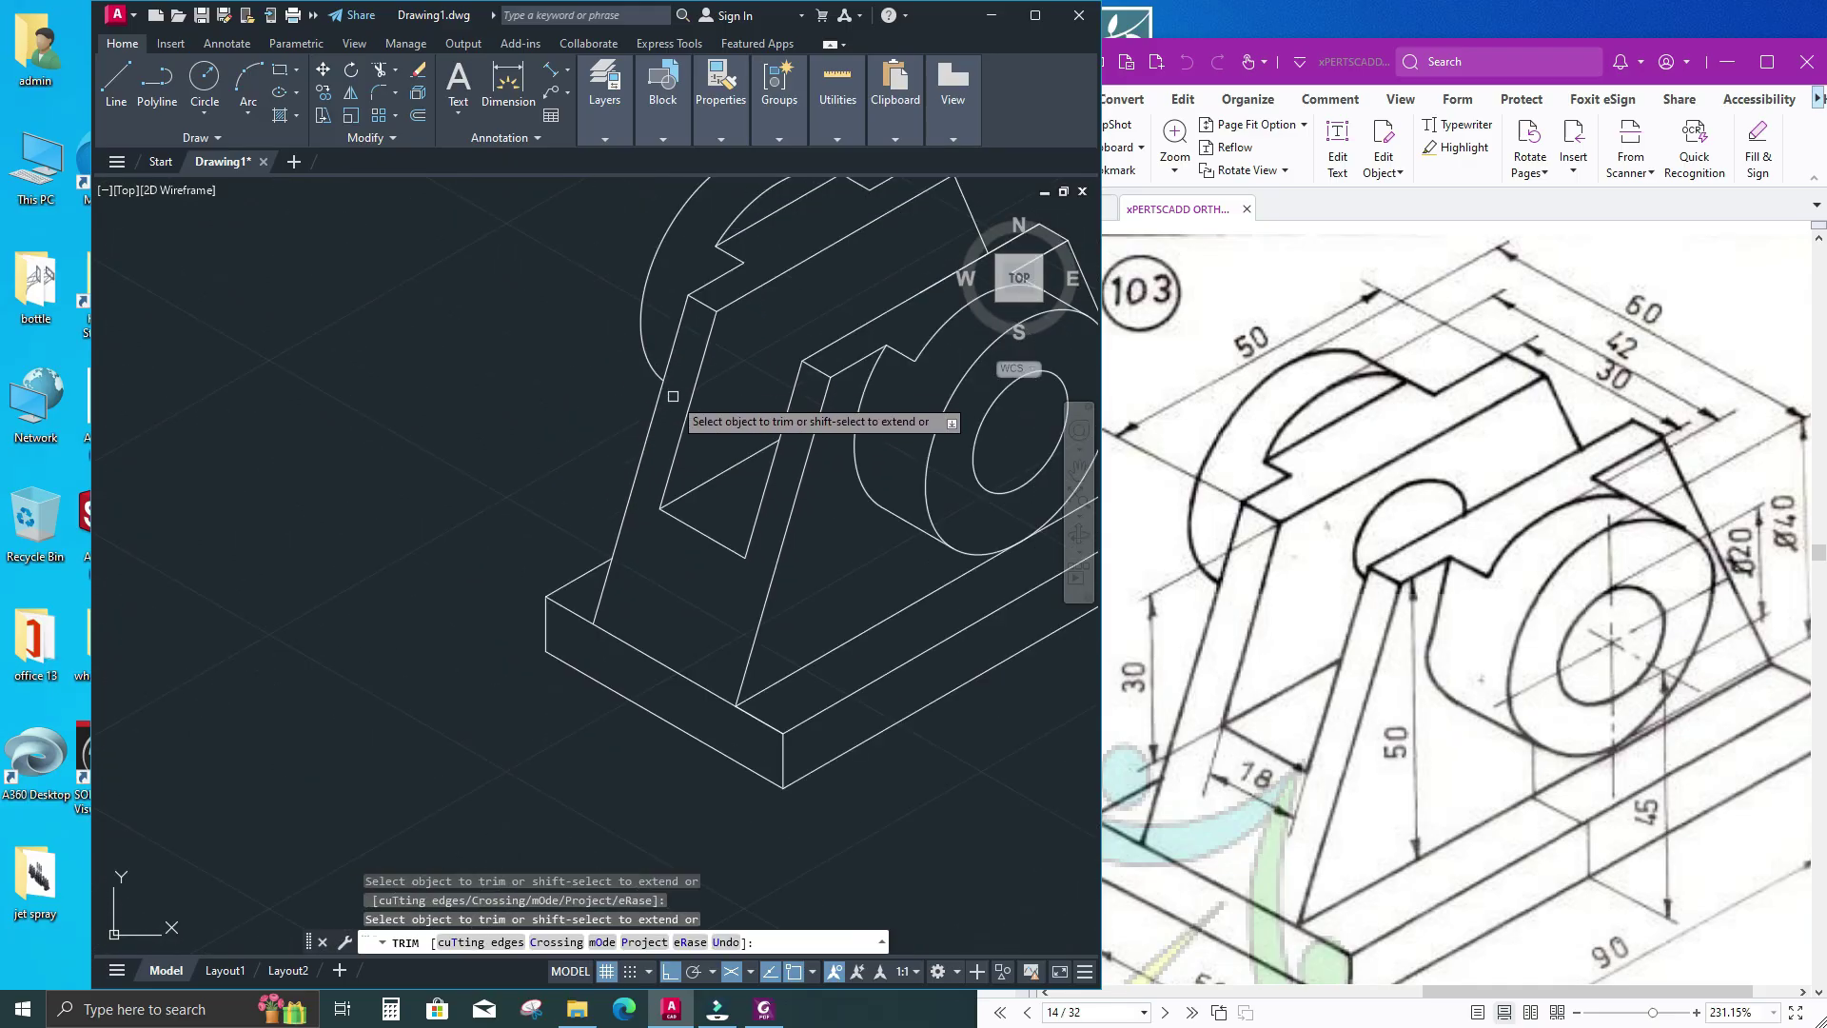
pyautogui.scroll(-4, 648, 602)
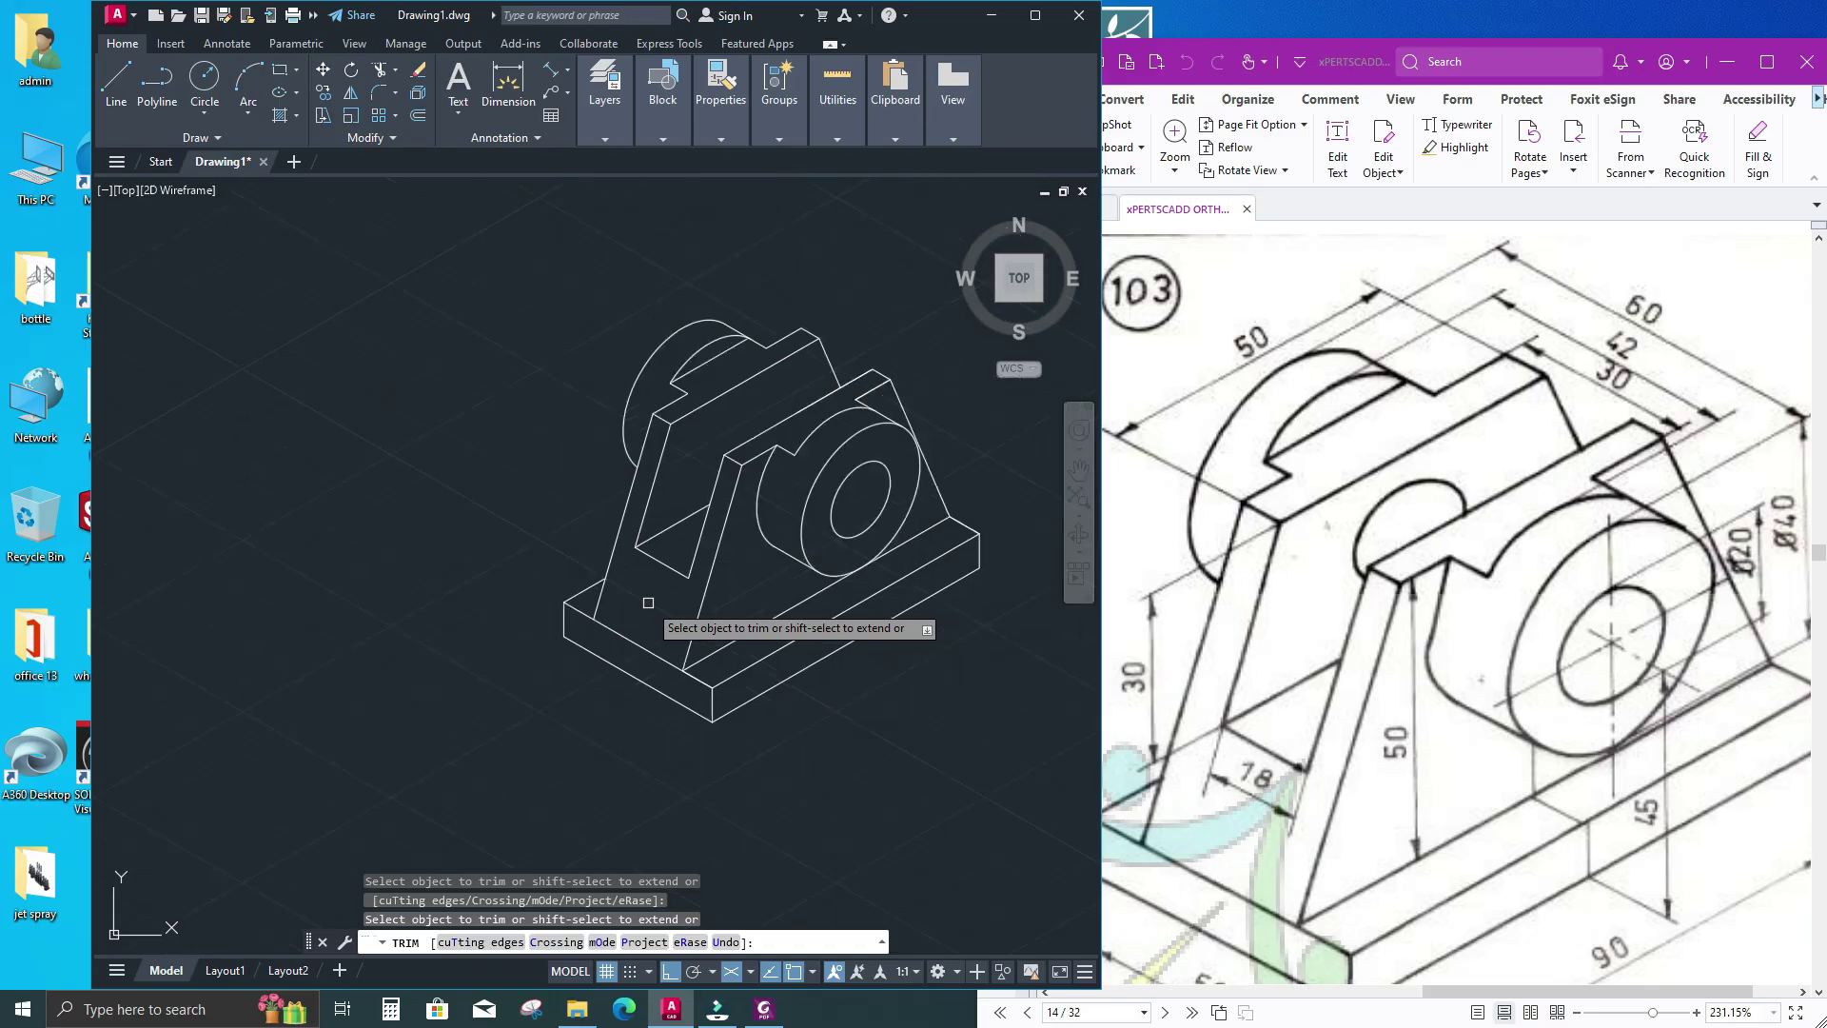
pyautogui.scroll(-1, 666, 590)
pyautogui.scroll(1, 705, 571)
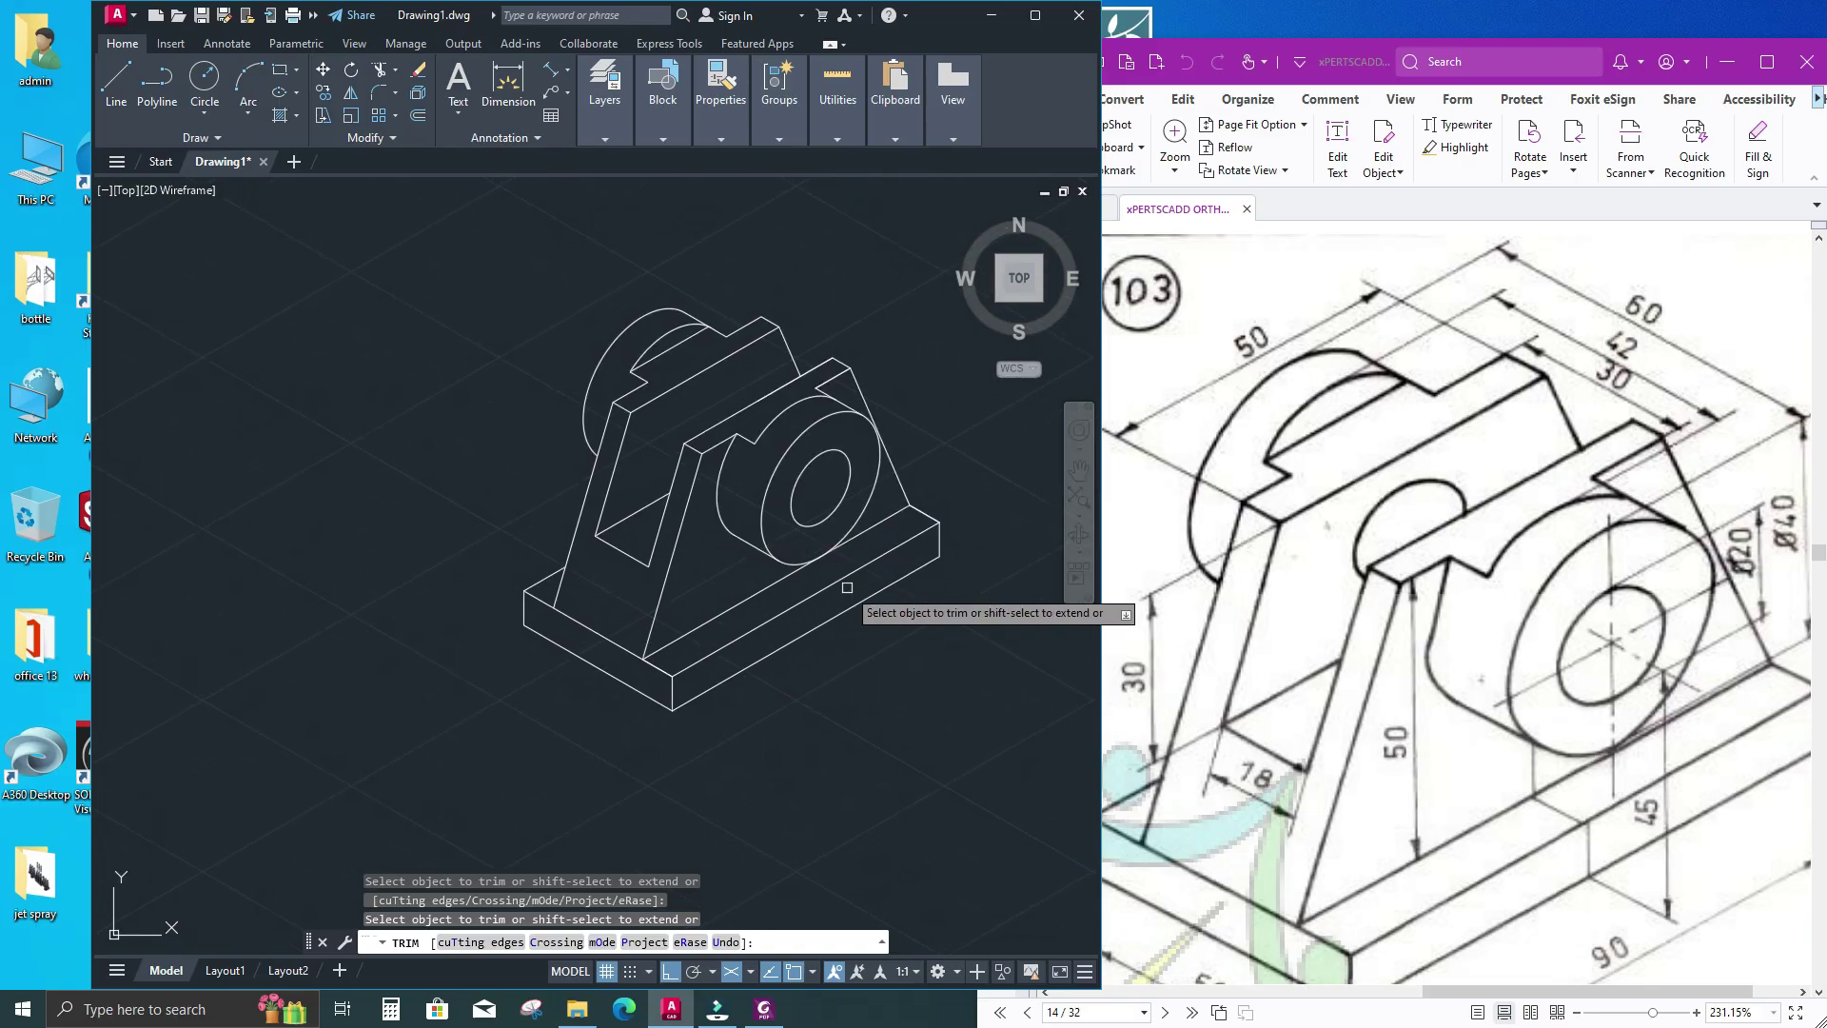
pyautogui.moveTo(847, 587); pyautogui.dragTo(805, 563, button='middle')
pyautogui.press('Return')
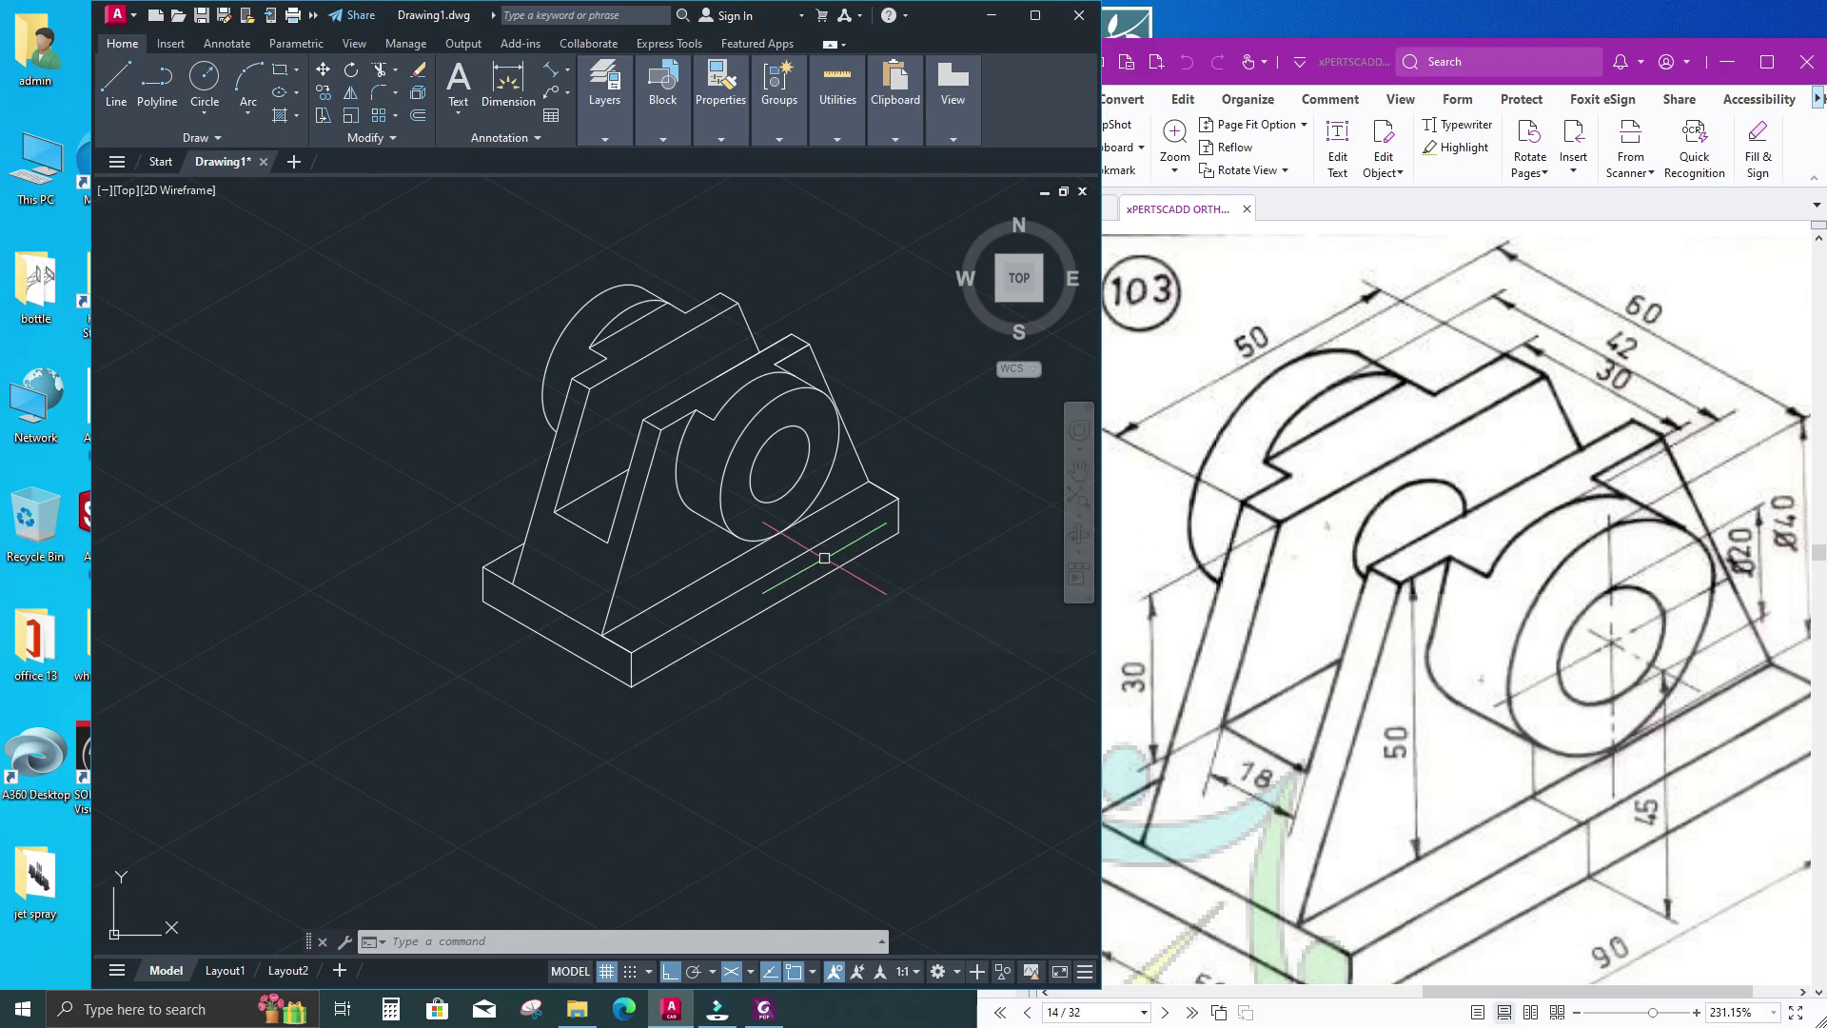
# Copy the front cylinder's inner hole ellipse 39 units at 150° from its centre onto the rear support
pyautogui.moveTo(824, 557); pyautogui.dragTo(819, 598, button='middle')
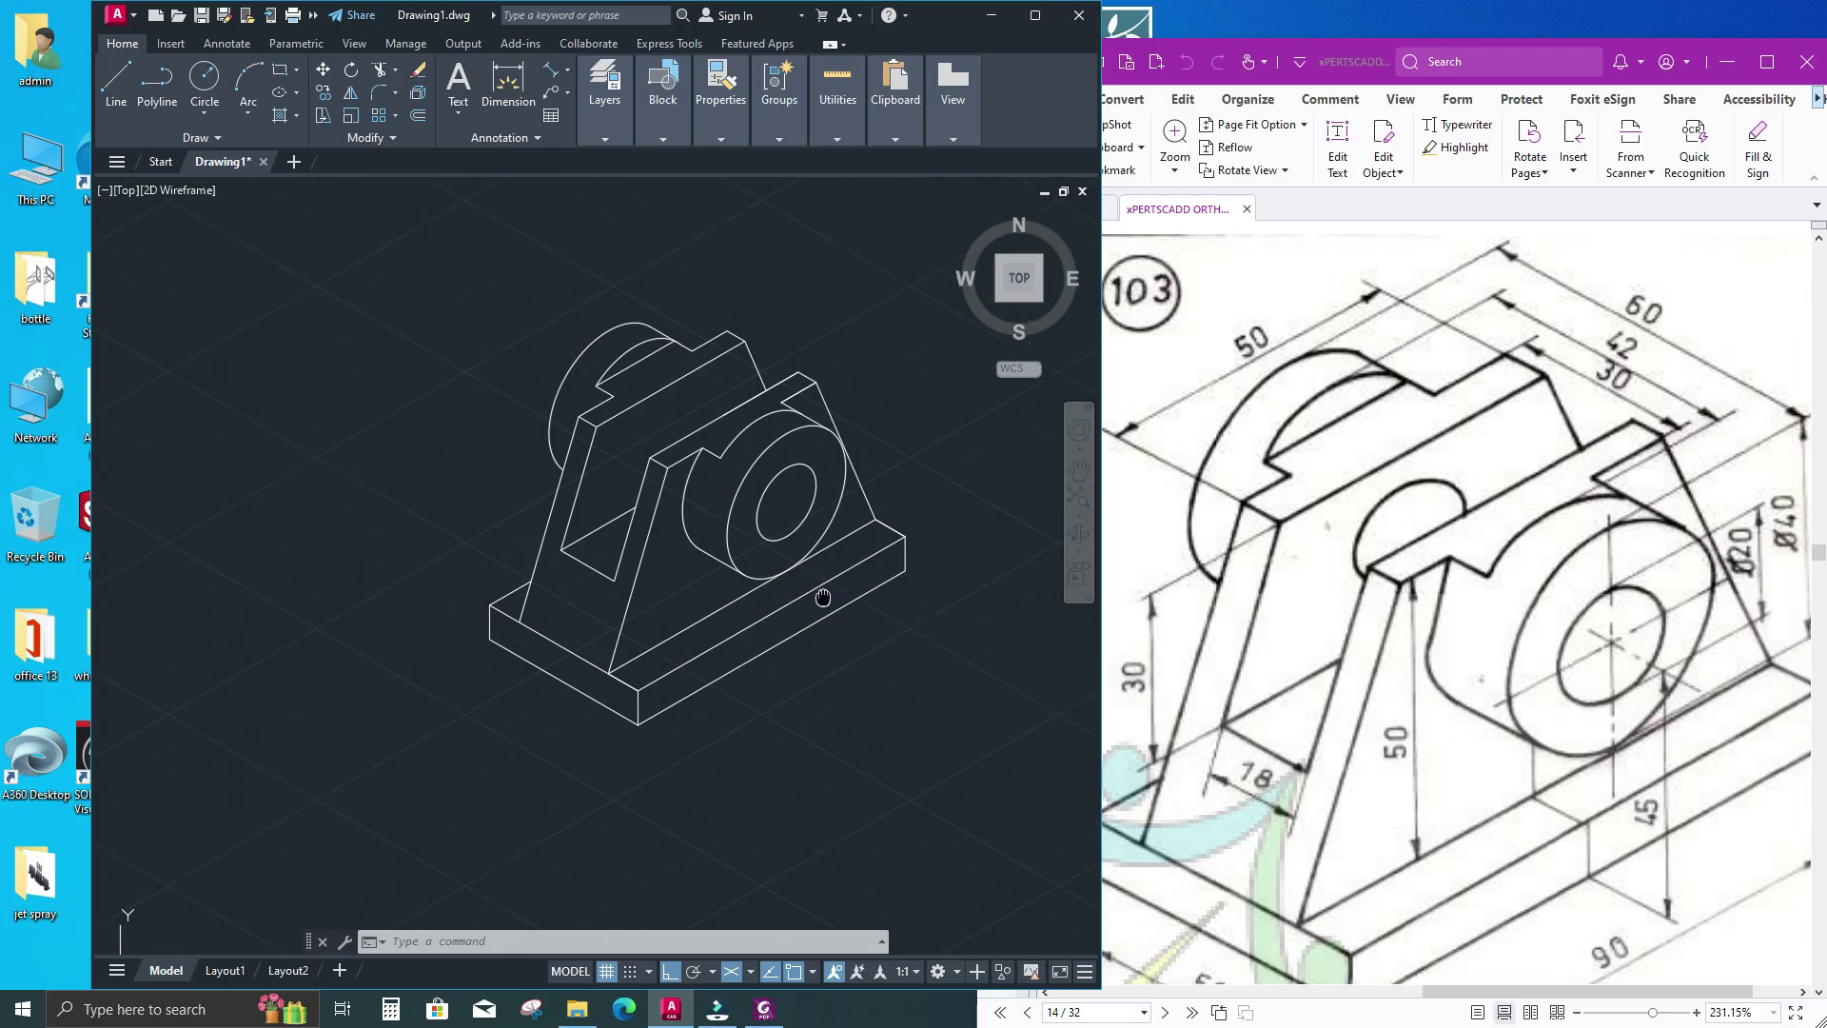
pyautogui.click(776, 476)
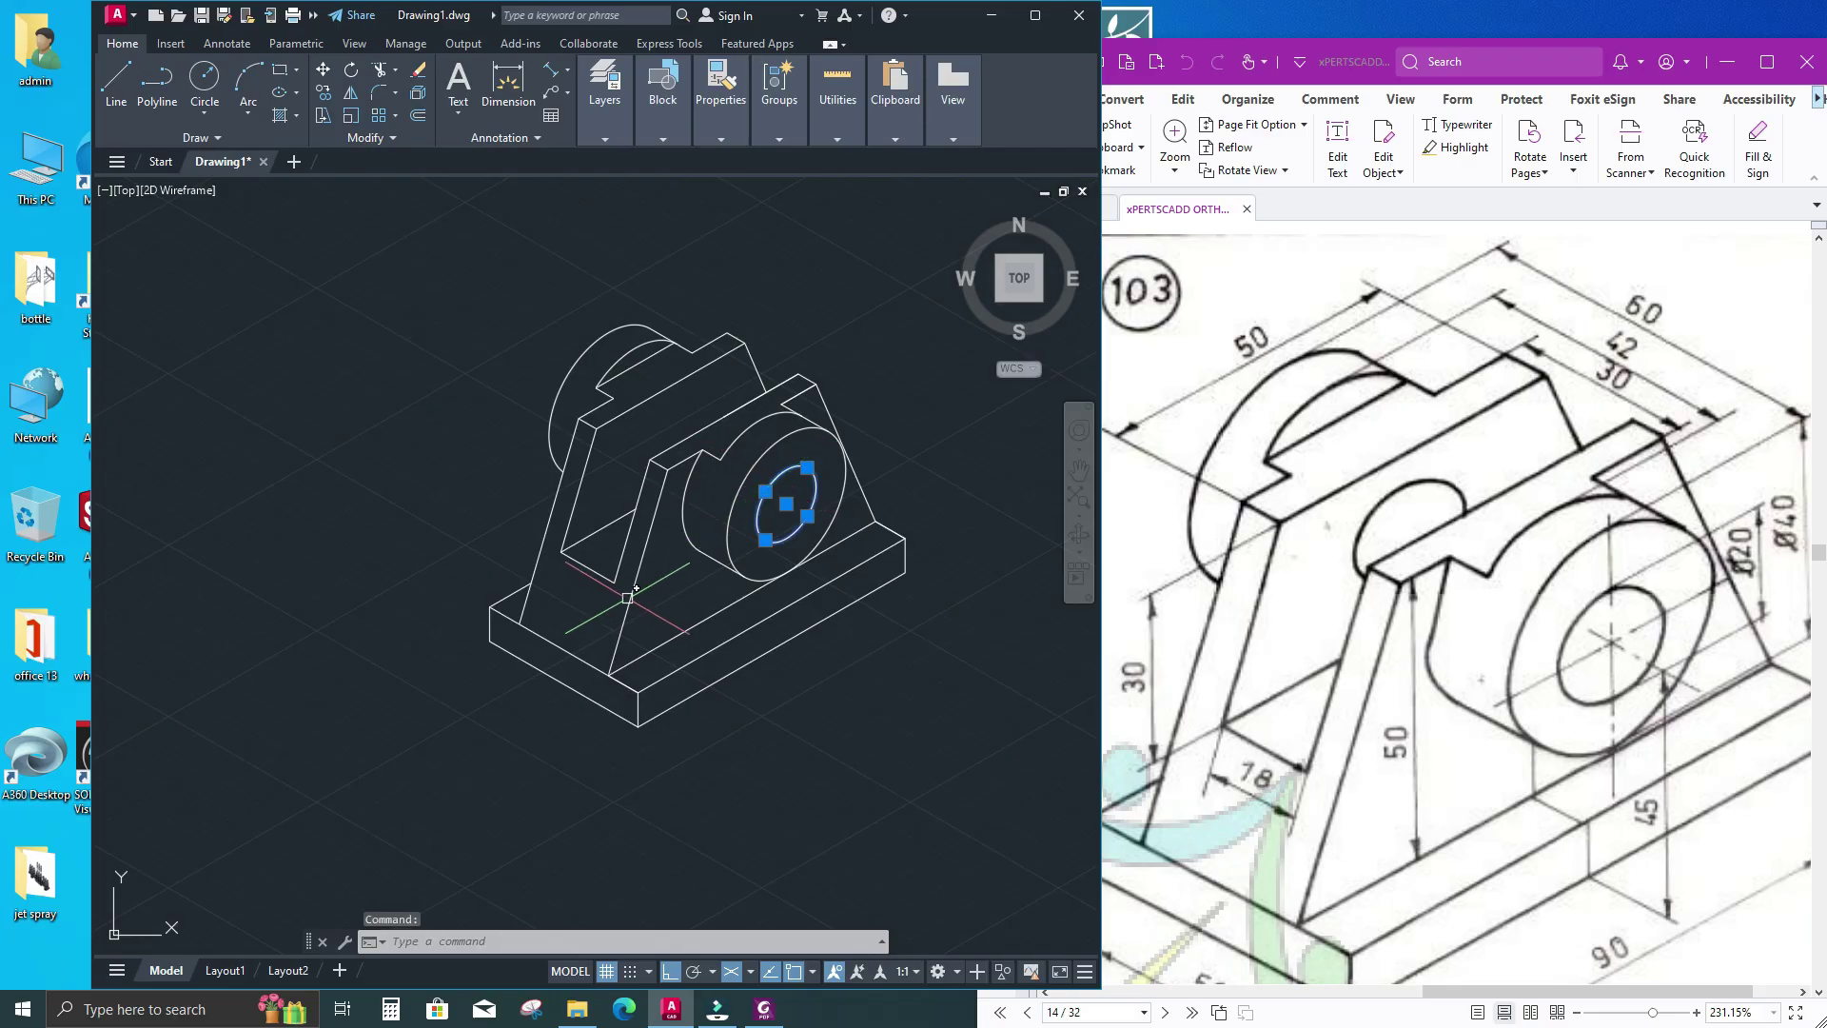
pyautogui.write('co')
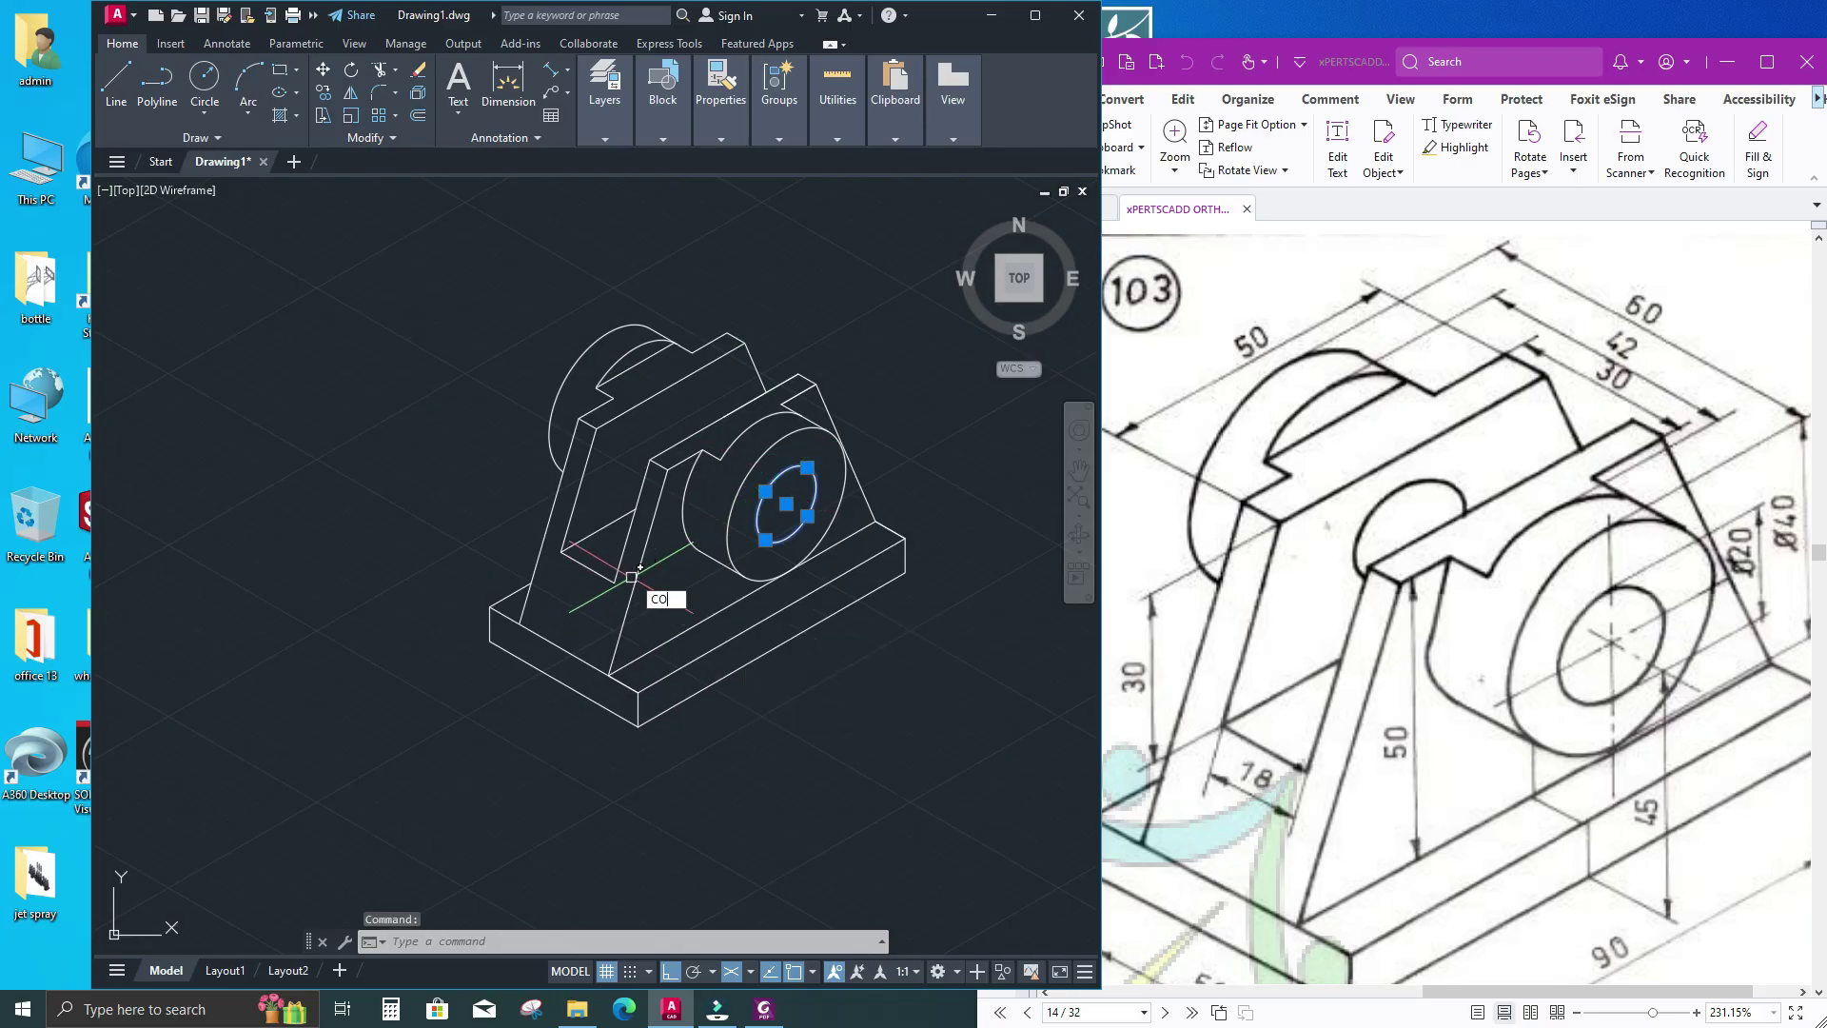
pyautogui.press('Return')
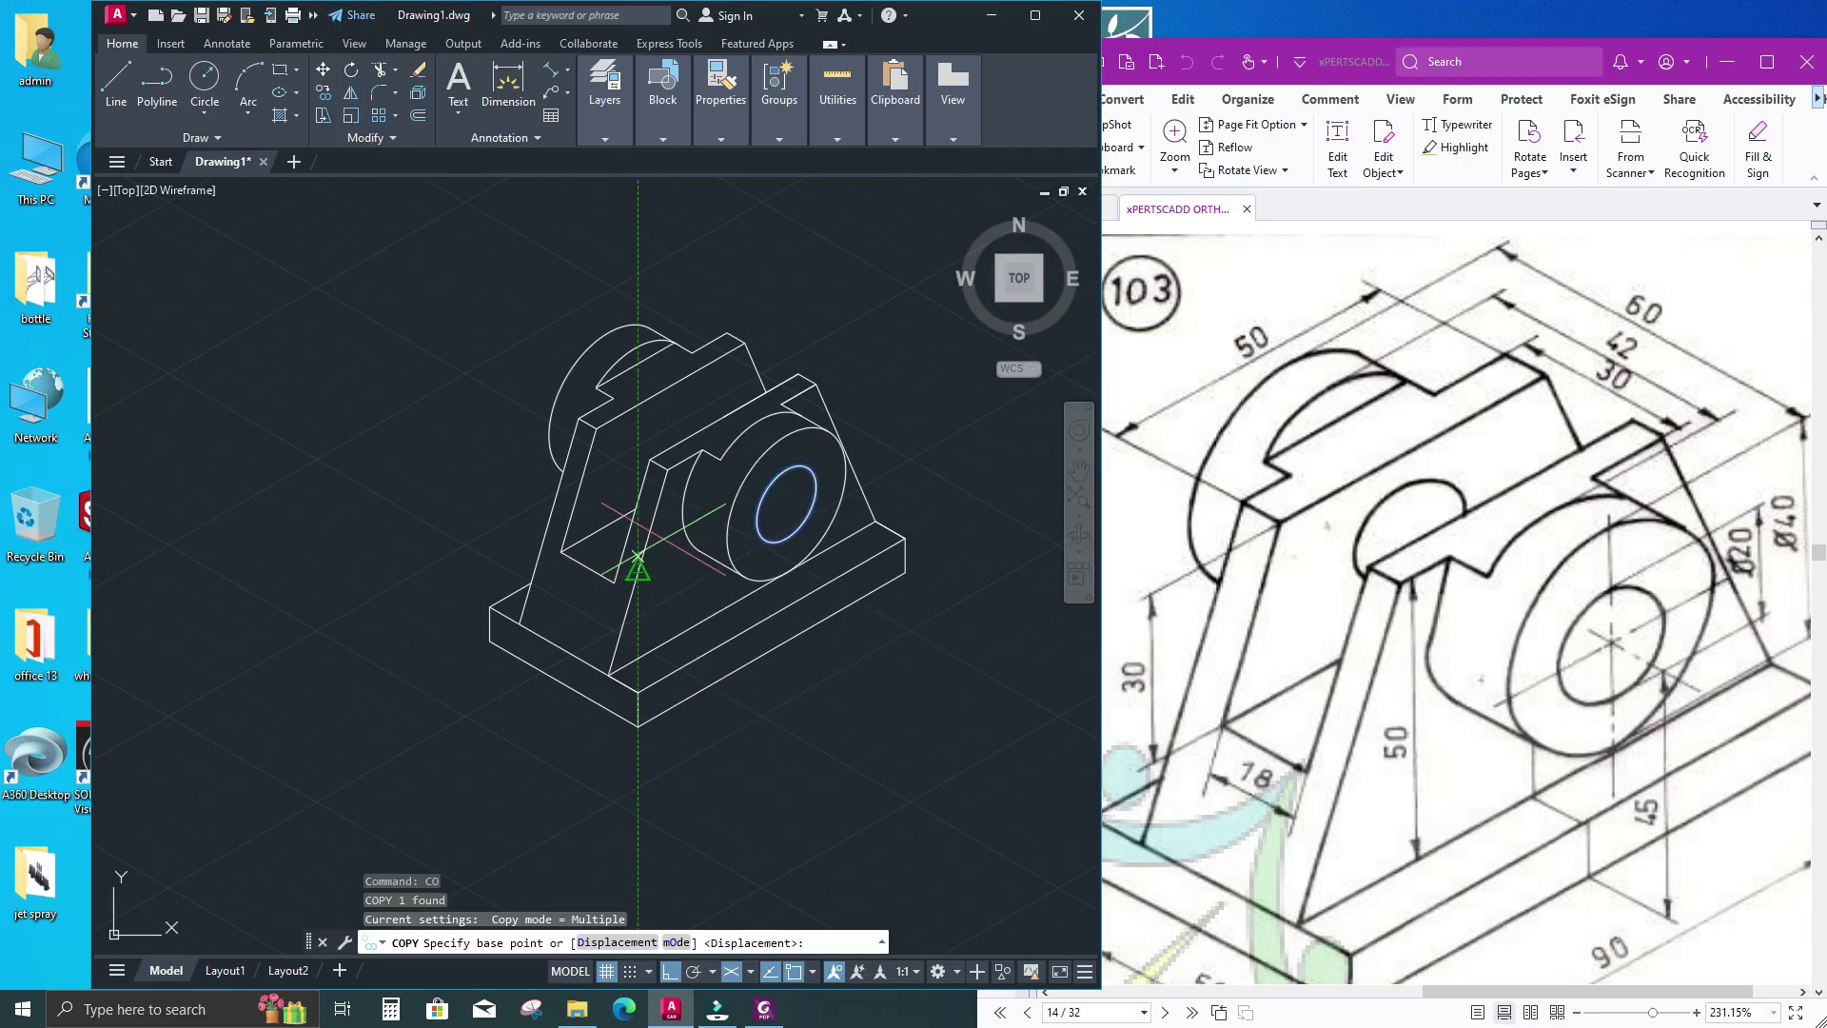
pyautogui.click(787, 505)
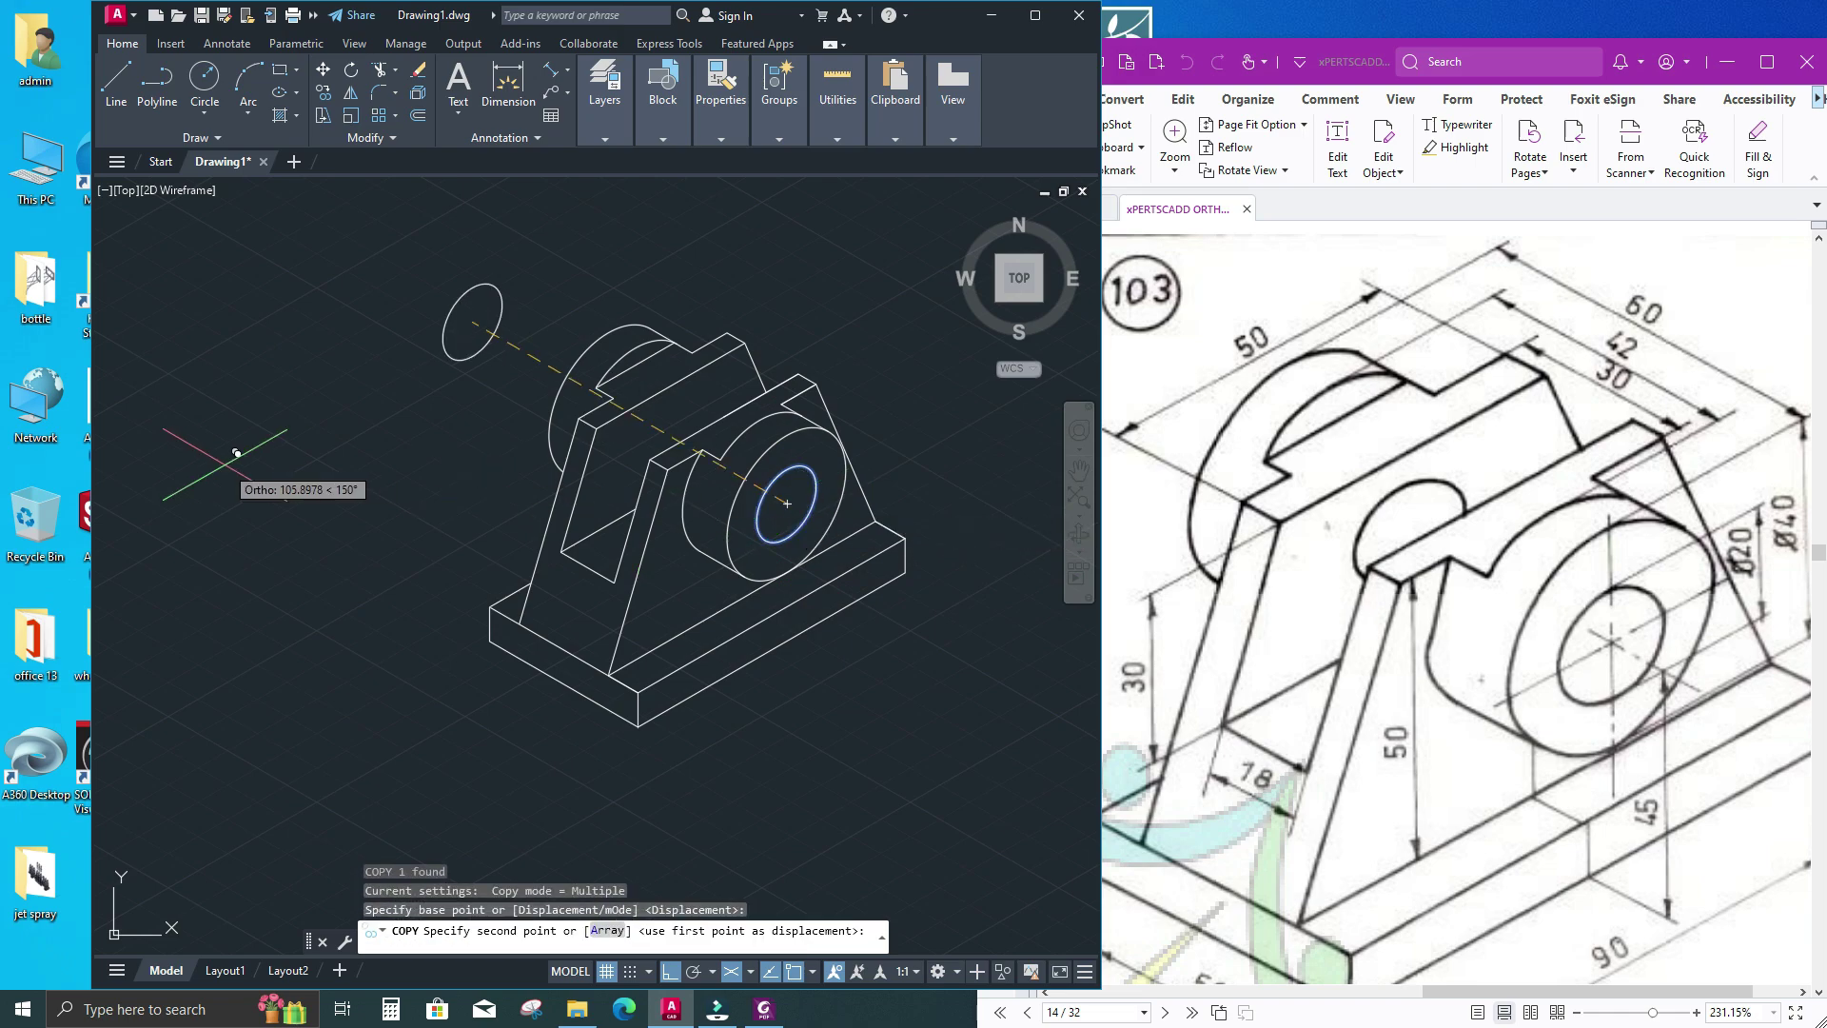
pyautogui.write('39')
pyautogui.press('Return')
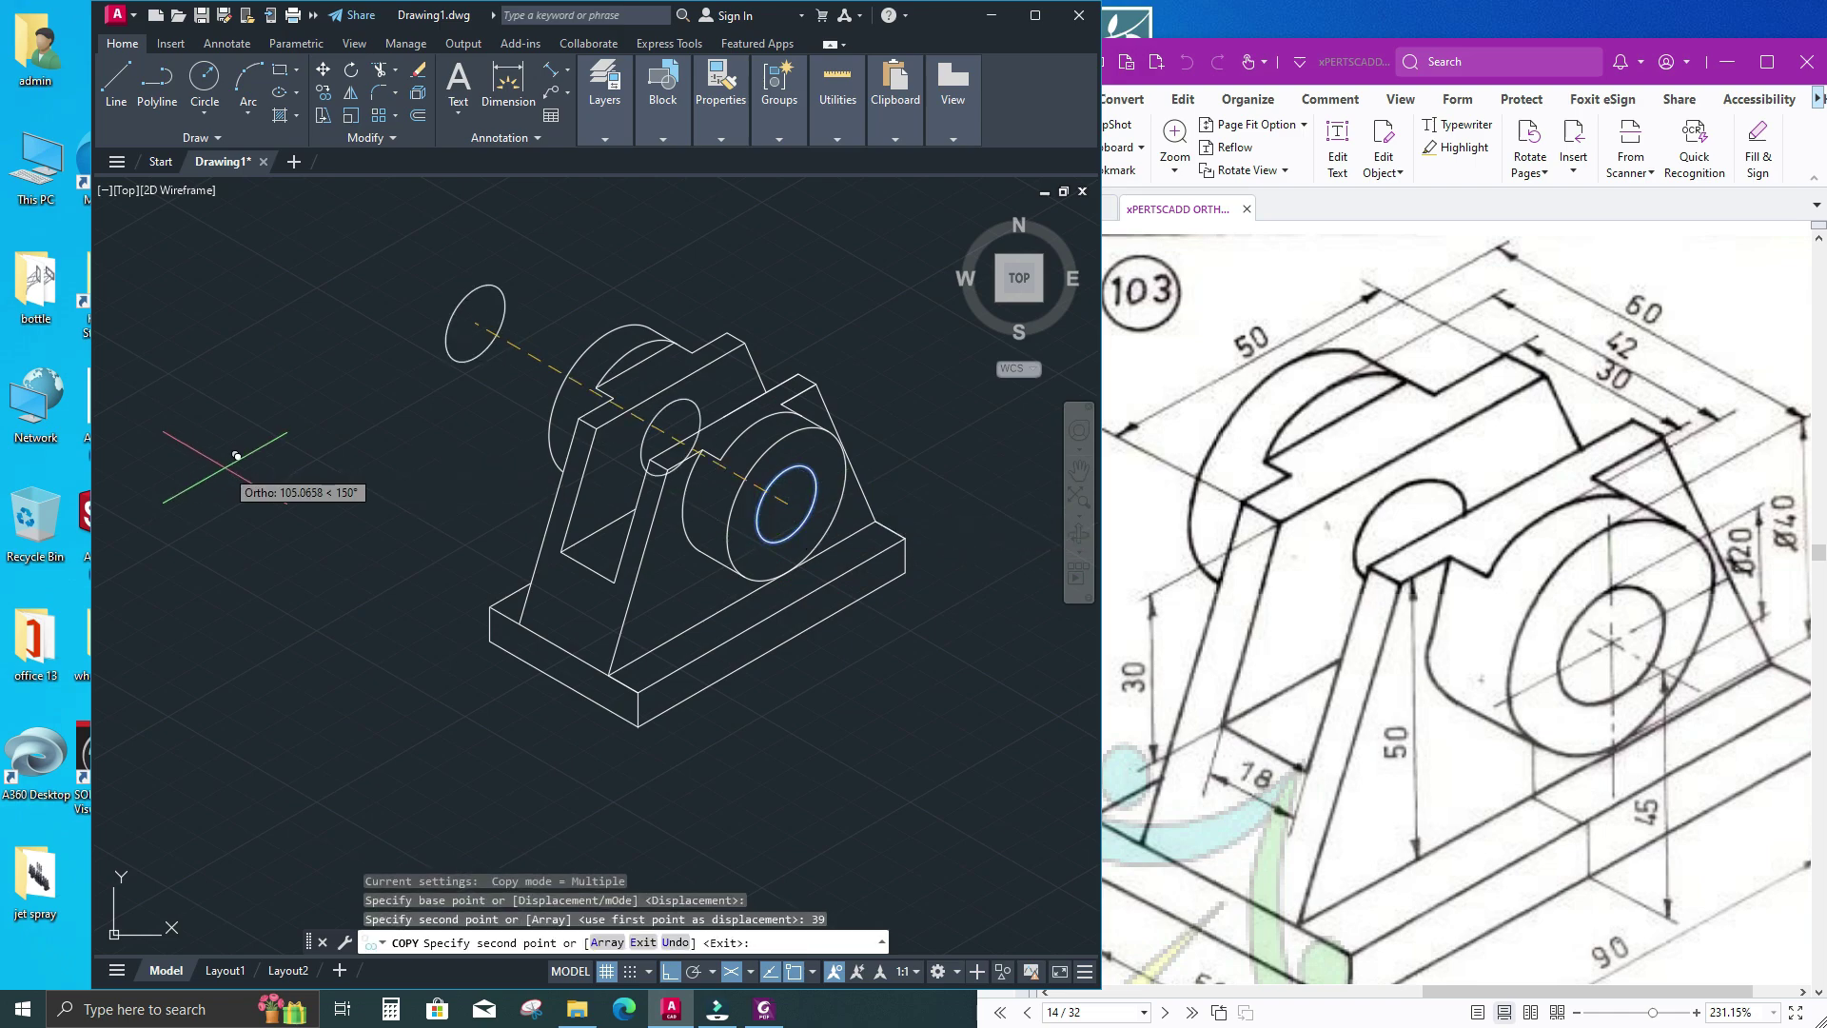
pyautogui.press('Return')
# Trim the copied hole ellipse where it is hidden behind the front support's top strip and sloped edge
pyautogui.press('Return')
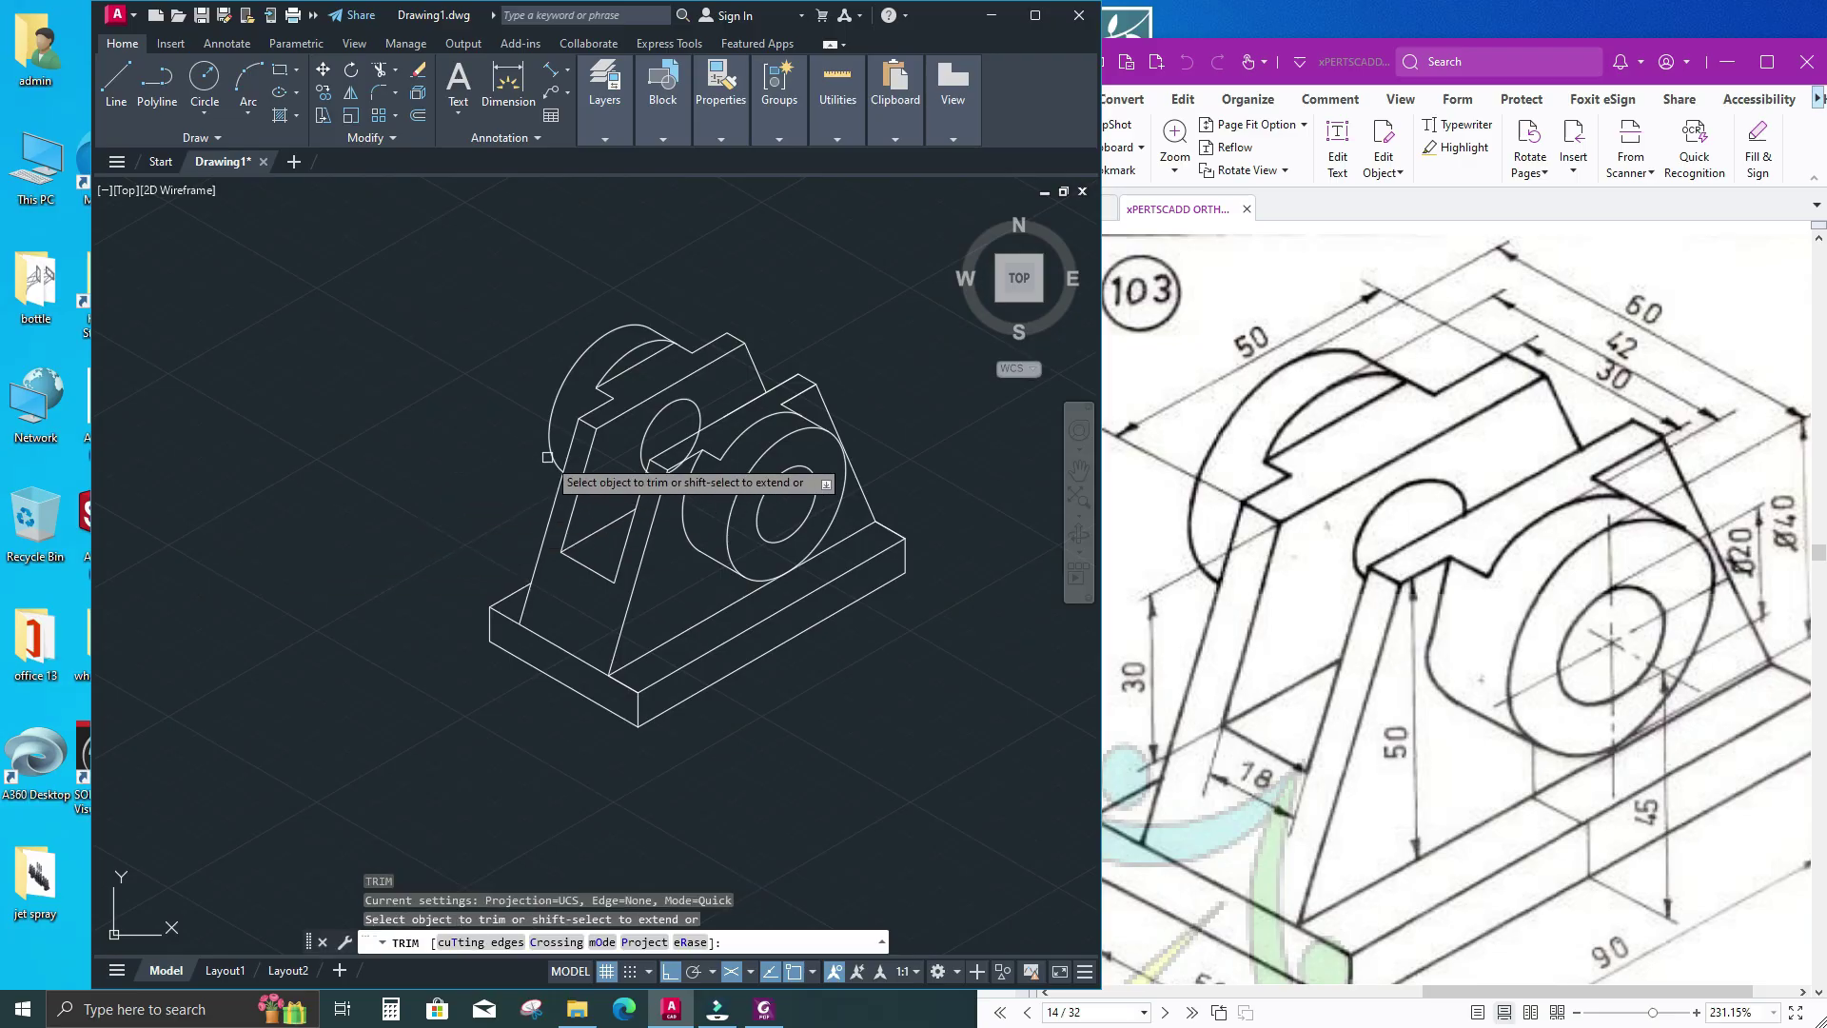
pyautogui.scroll(6, 666, 455)
pyautogui.click(618, 520)
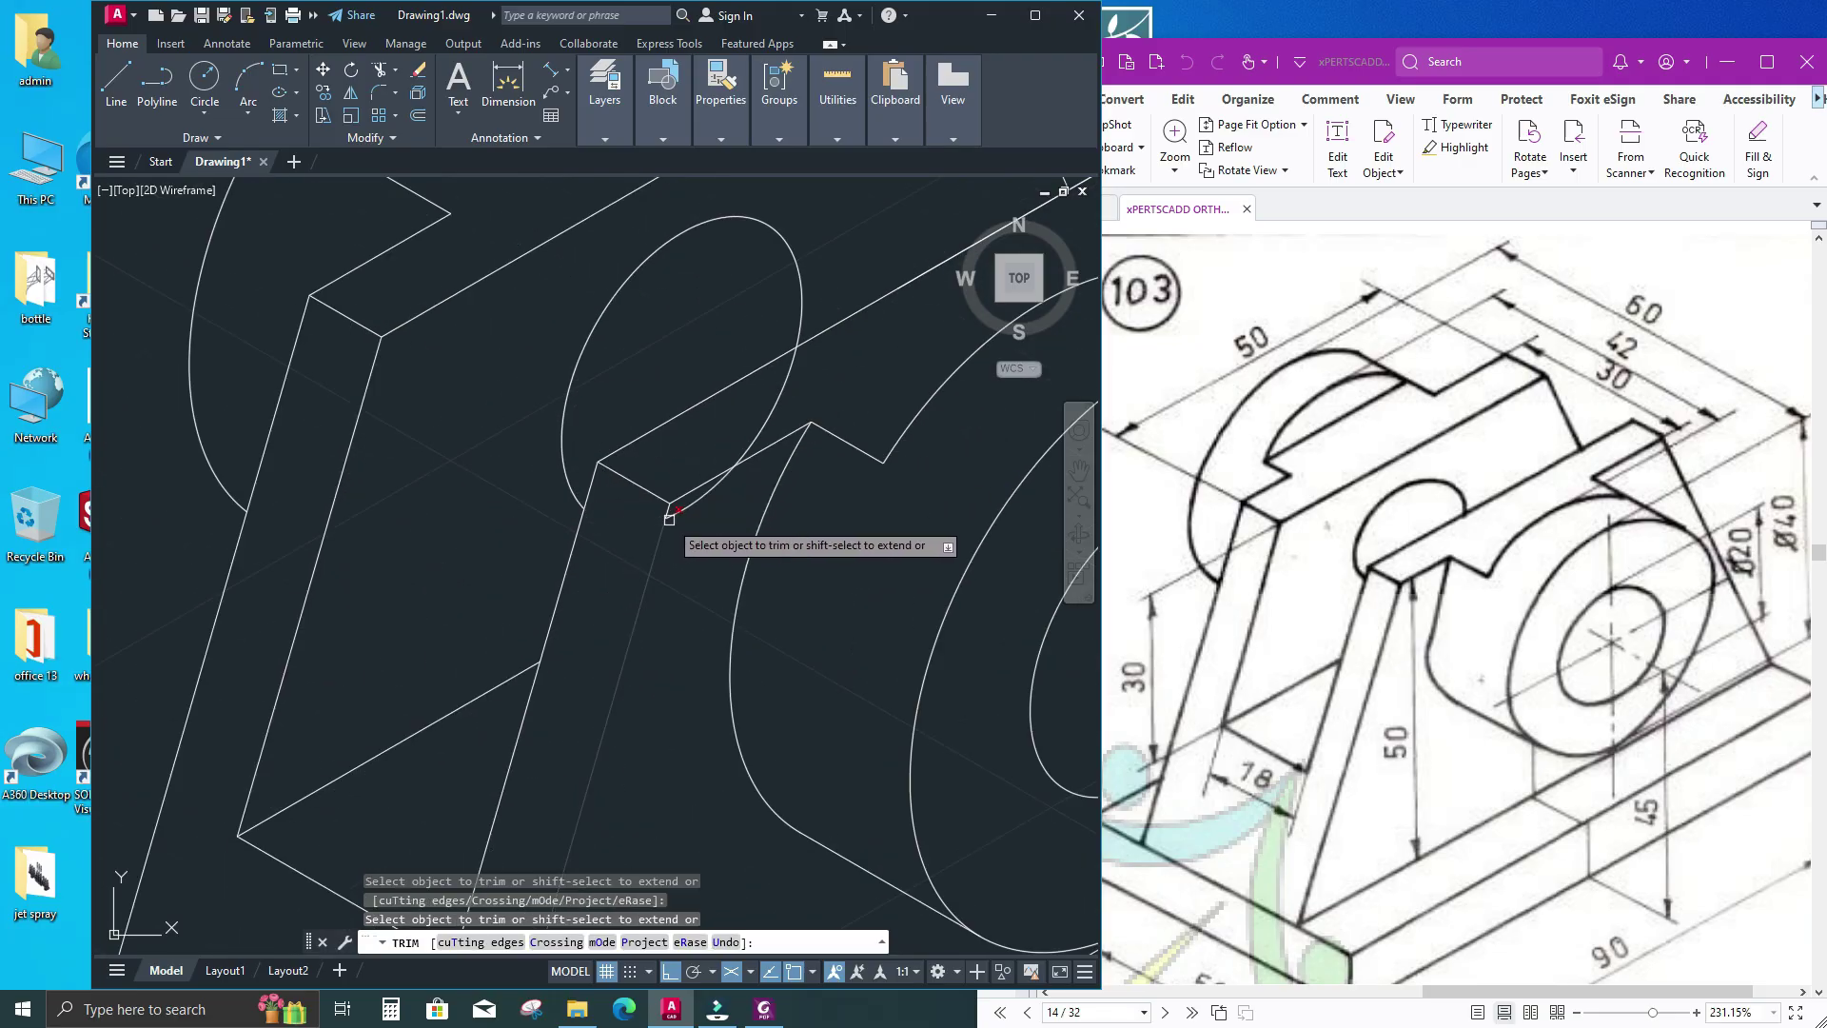
pyautogui.click(773, 408)
pyautogui.press('Return')
pyautogui.scroll(-10, 770, 408)
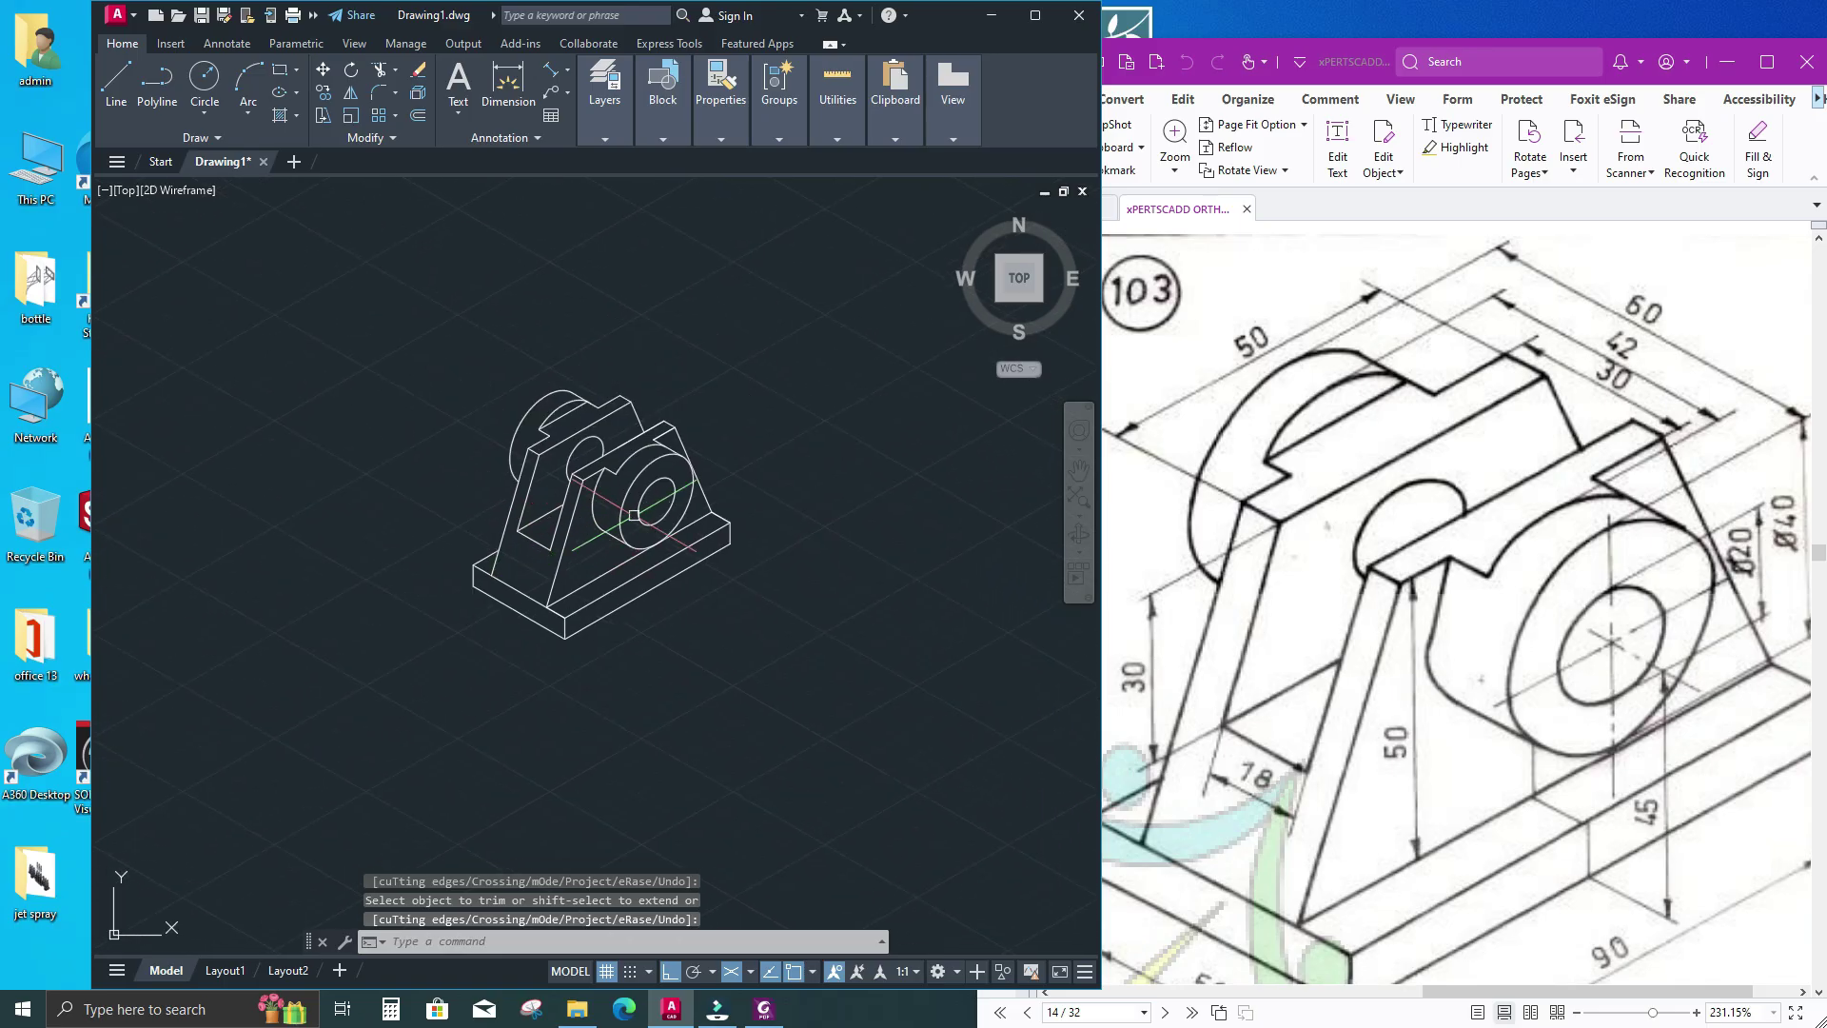
# Add an aligned dimension to the long front bottom edge of the base
pyautogui.click(605, 84)
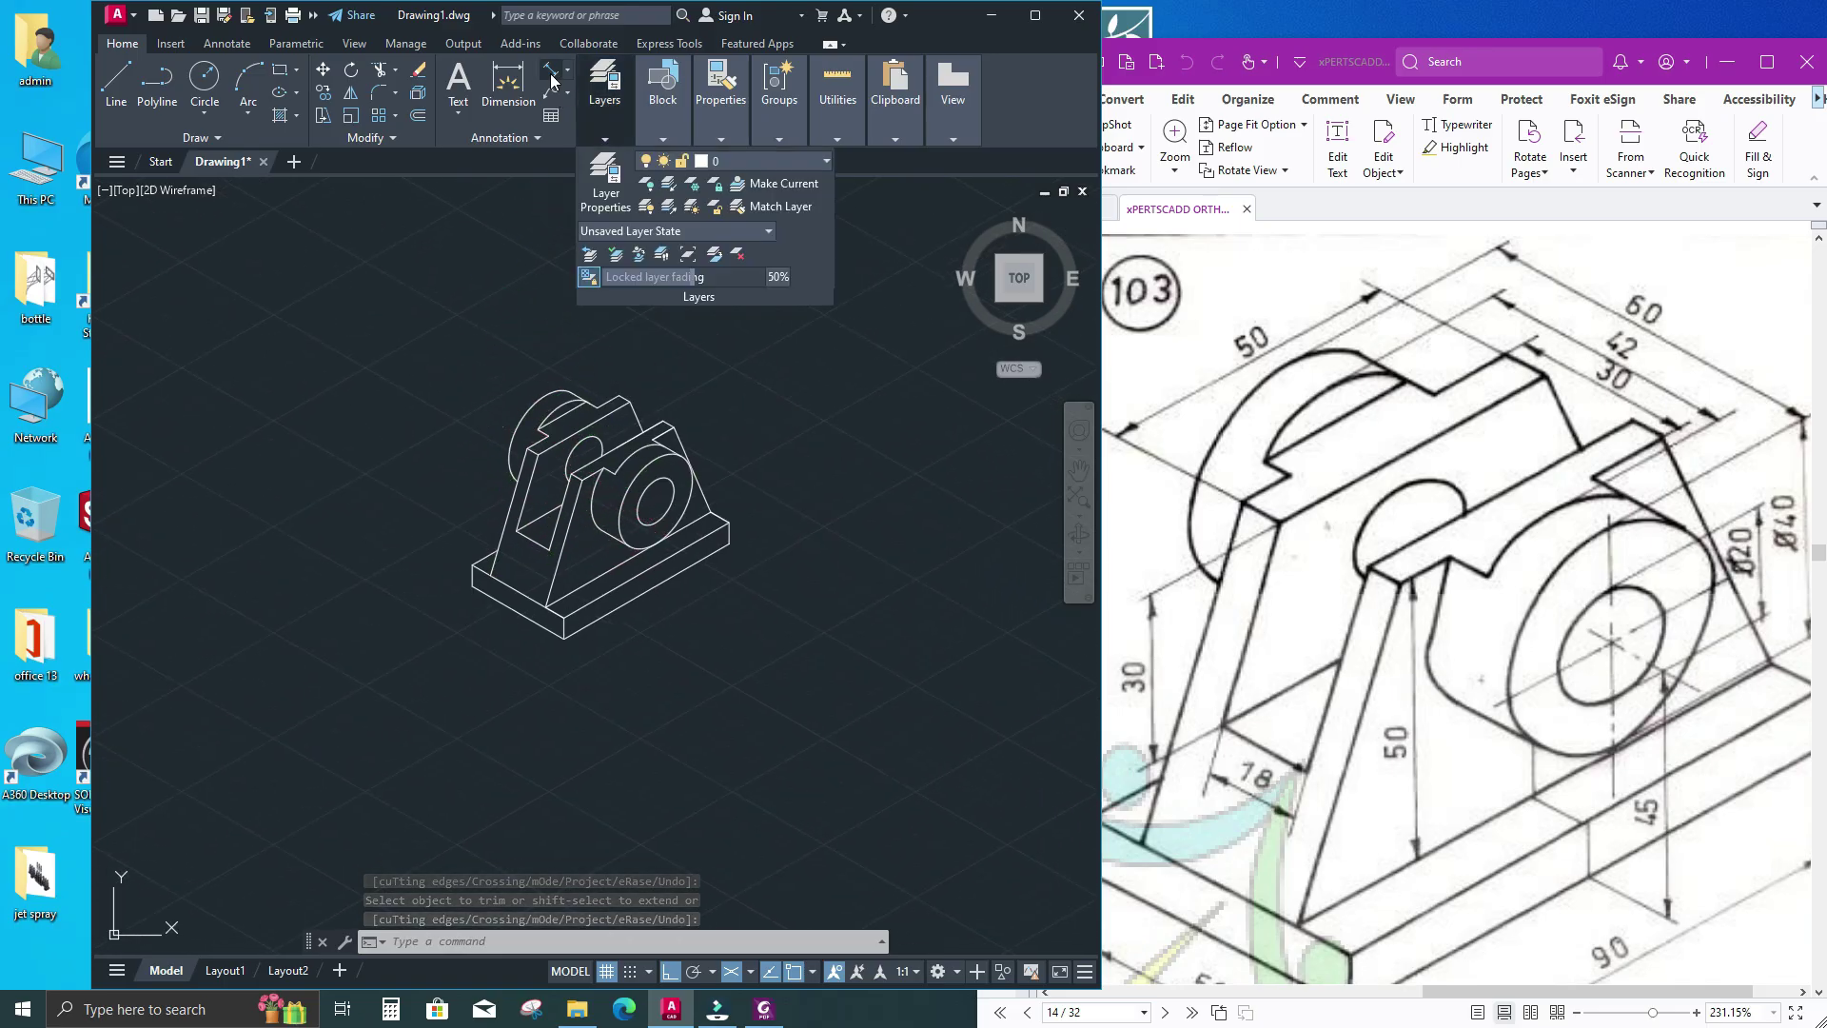
pyautogui.click(552, 76)
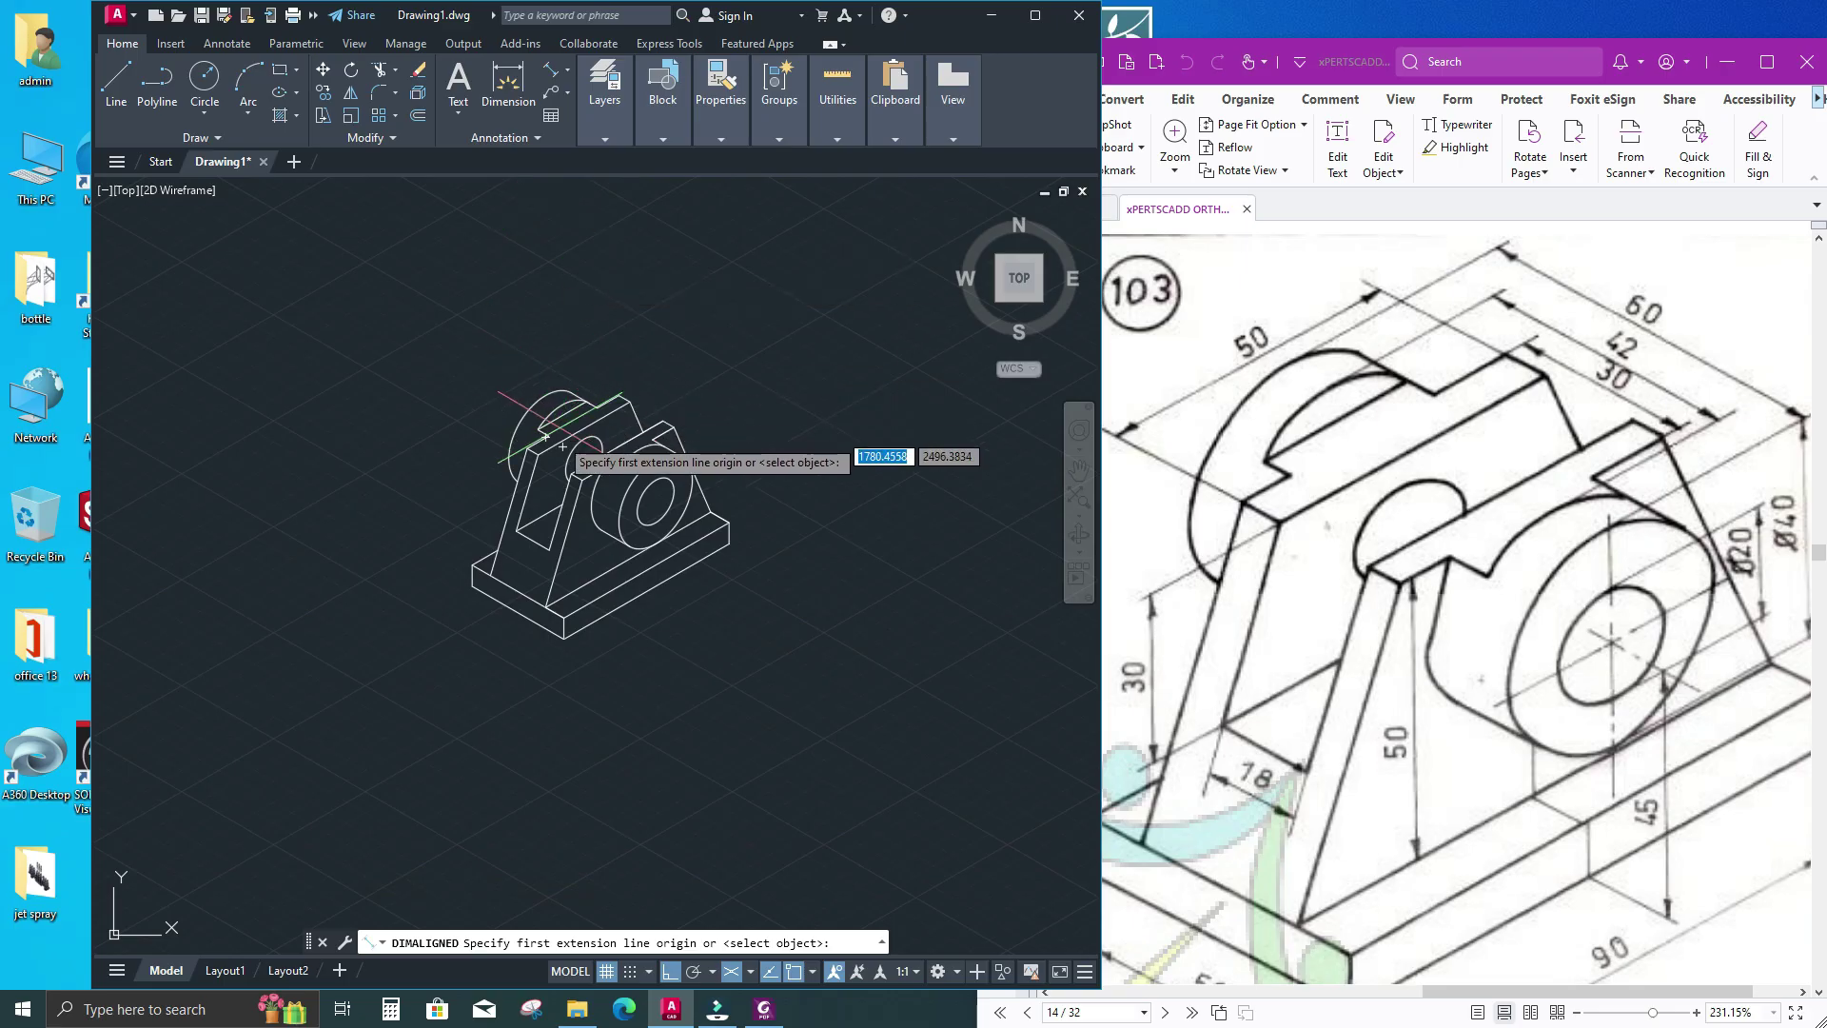
pyautogui.scroll(5, 571, 638)
pyautogui.click(542, 666)
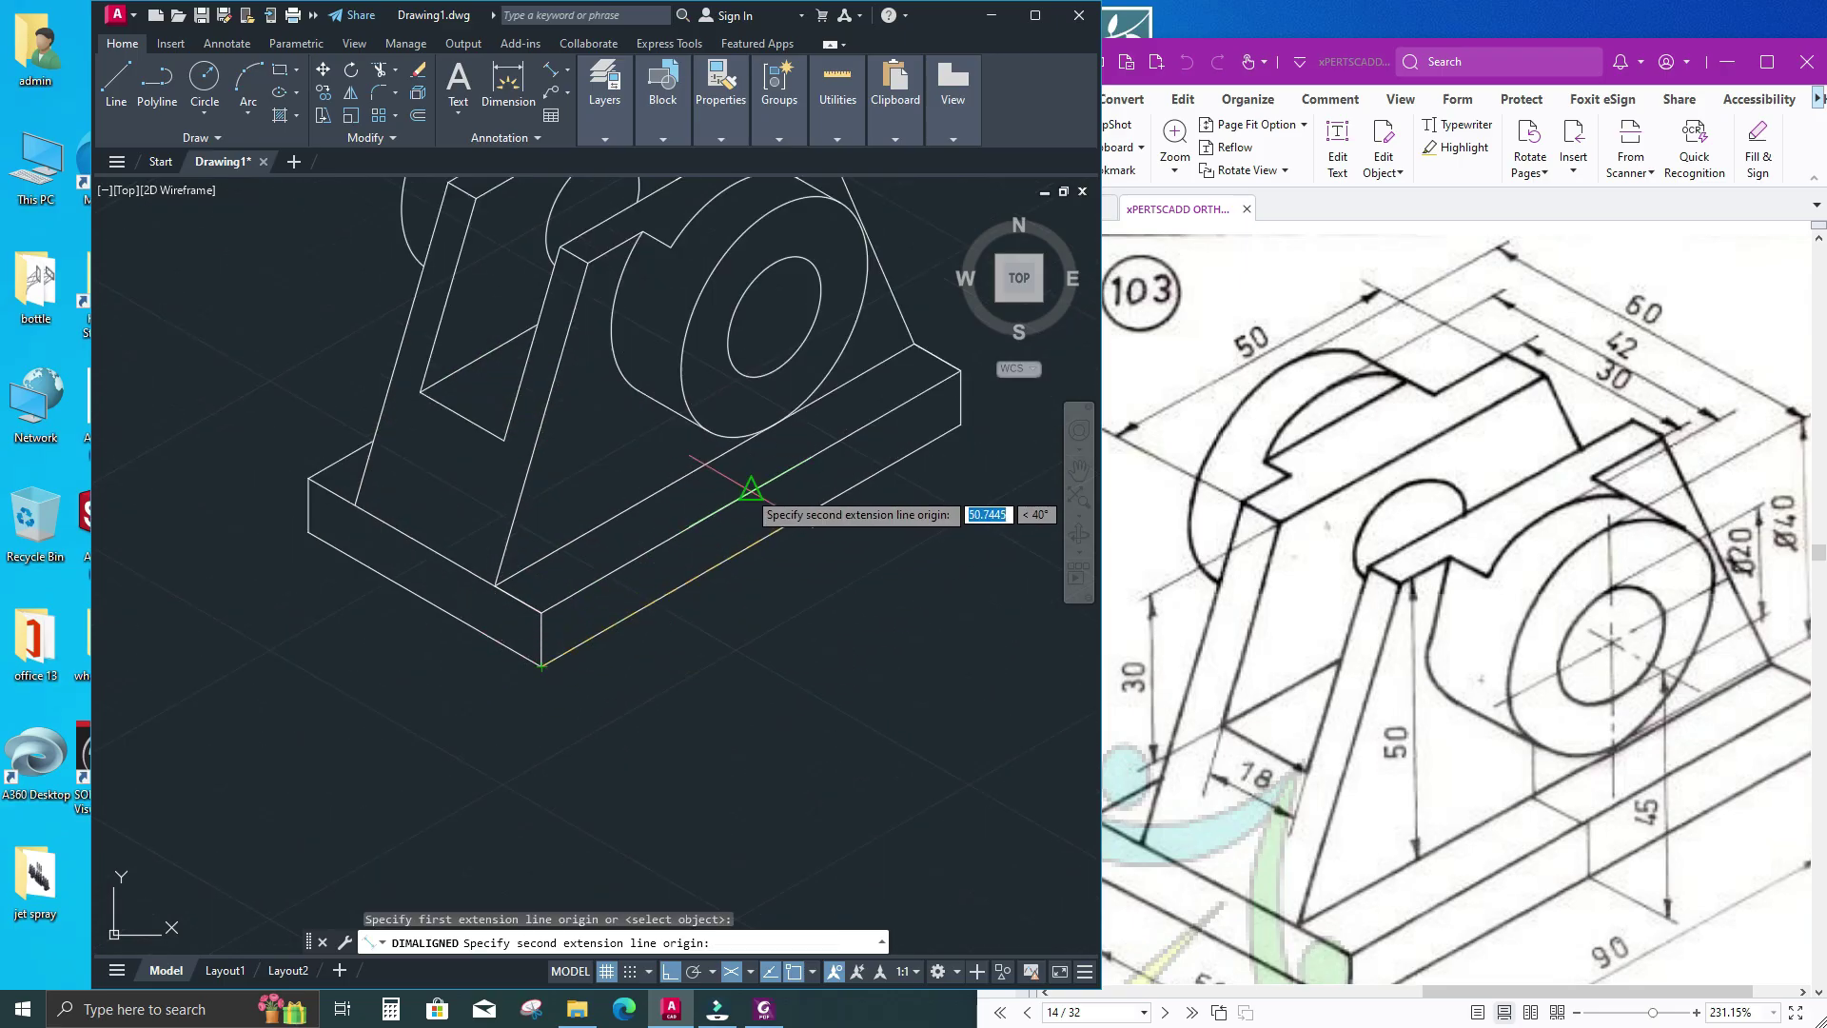
pyautogui.click(962, 425)
pyautogui.click(961, 499)
pyautogui.scroll(-4, 522, 631)
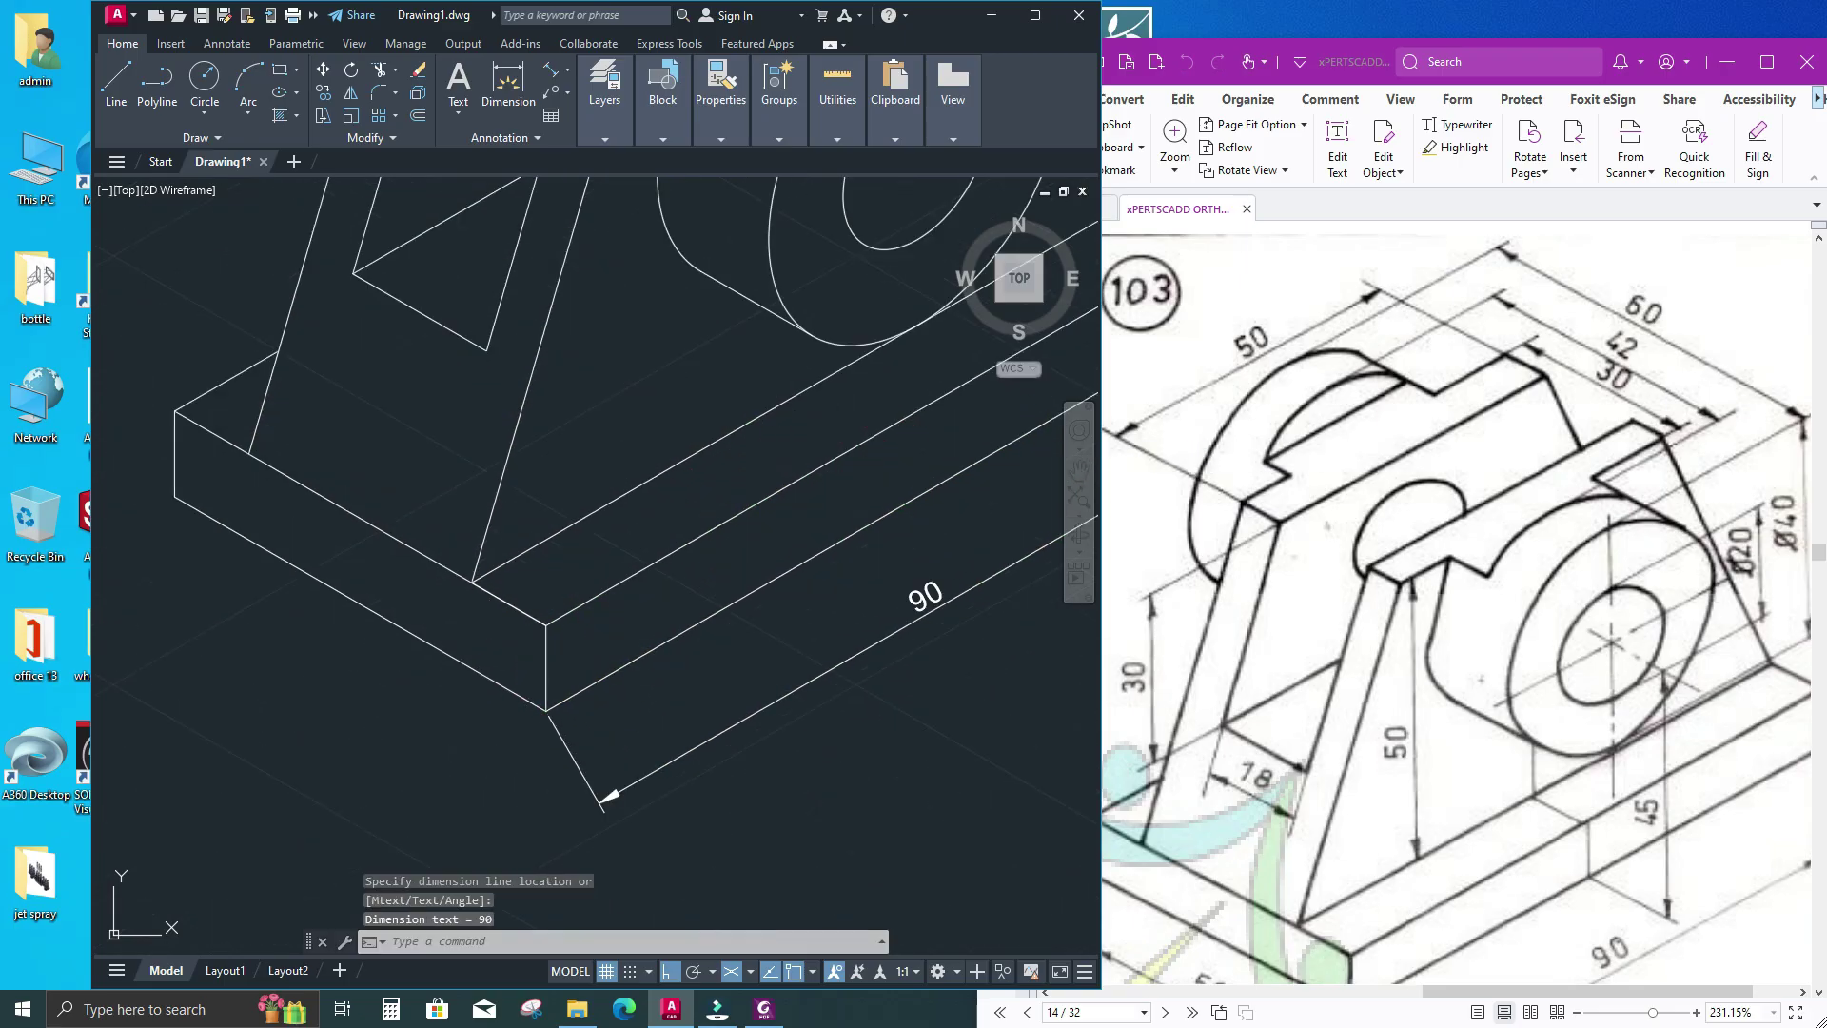
# Add an aligned dimension to the short bottom edge of the base
pyautogui.press('space')
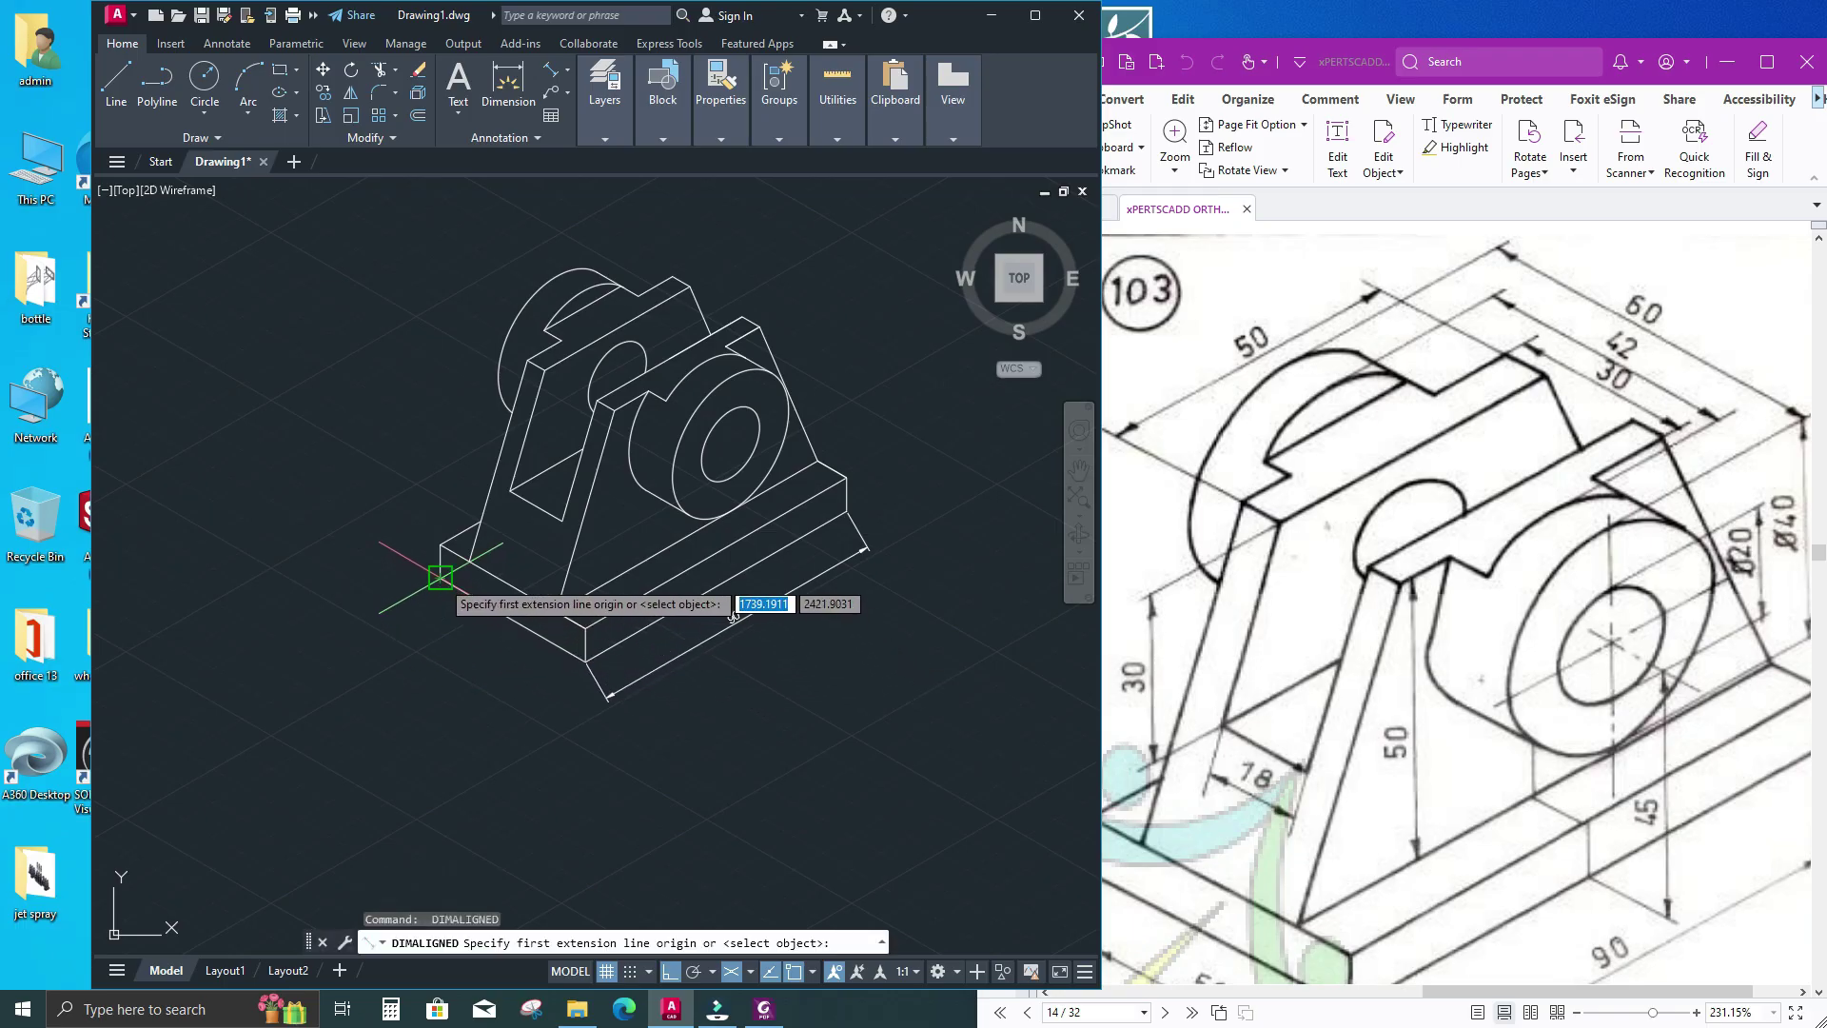
pyautogui.click(441, 577)
pyautogui.click(584, 662)
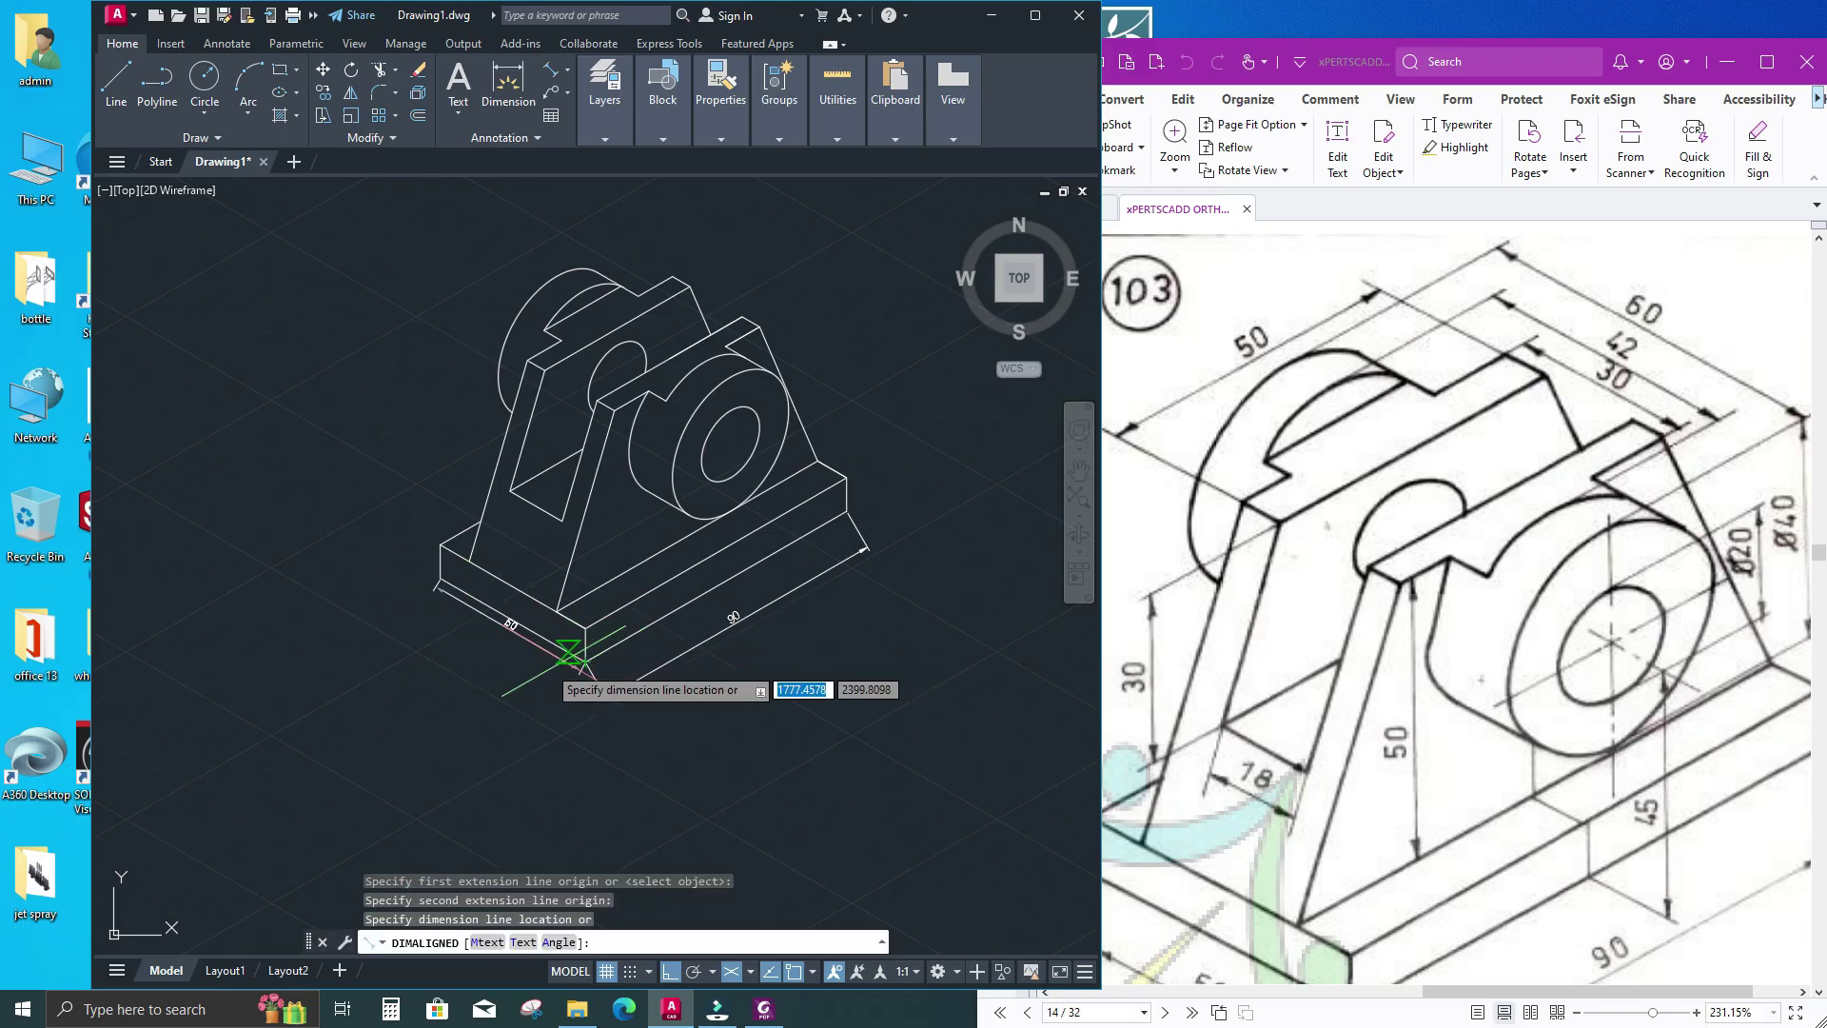
pyautogui.click(551, 715)
# Add an aligned dimension for the base's thickness along its outer vertical corner edge
pyautogui.press('space')
pyautogui.scroll(4, 498, 541)
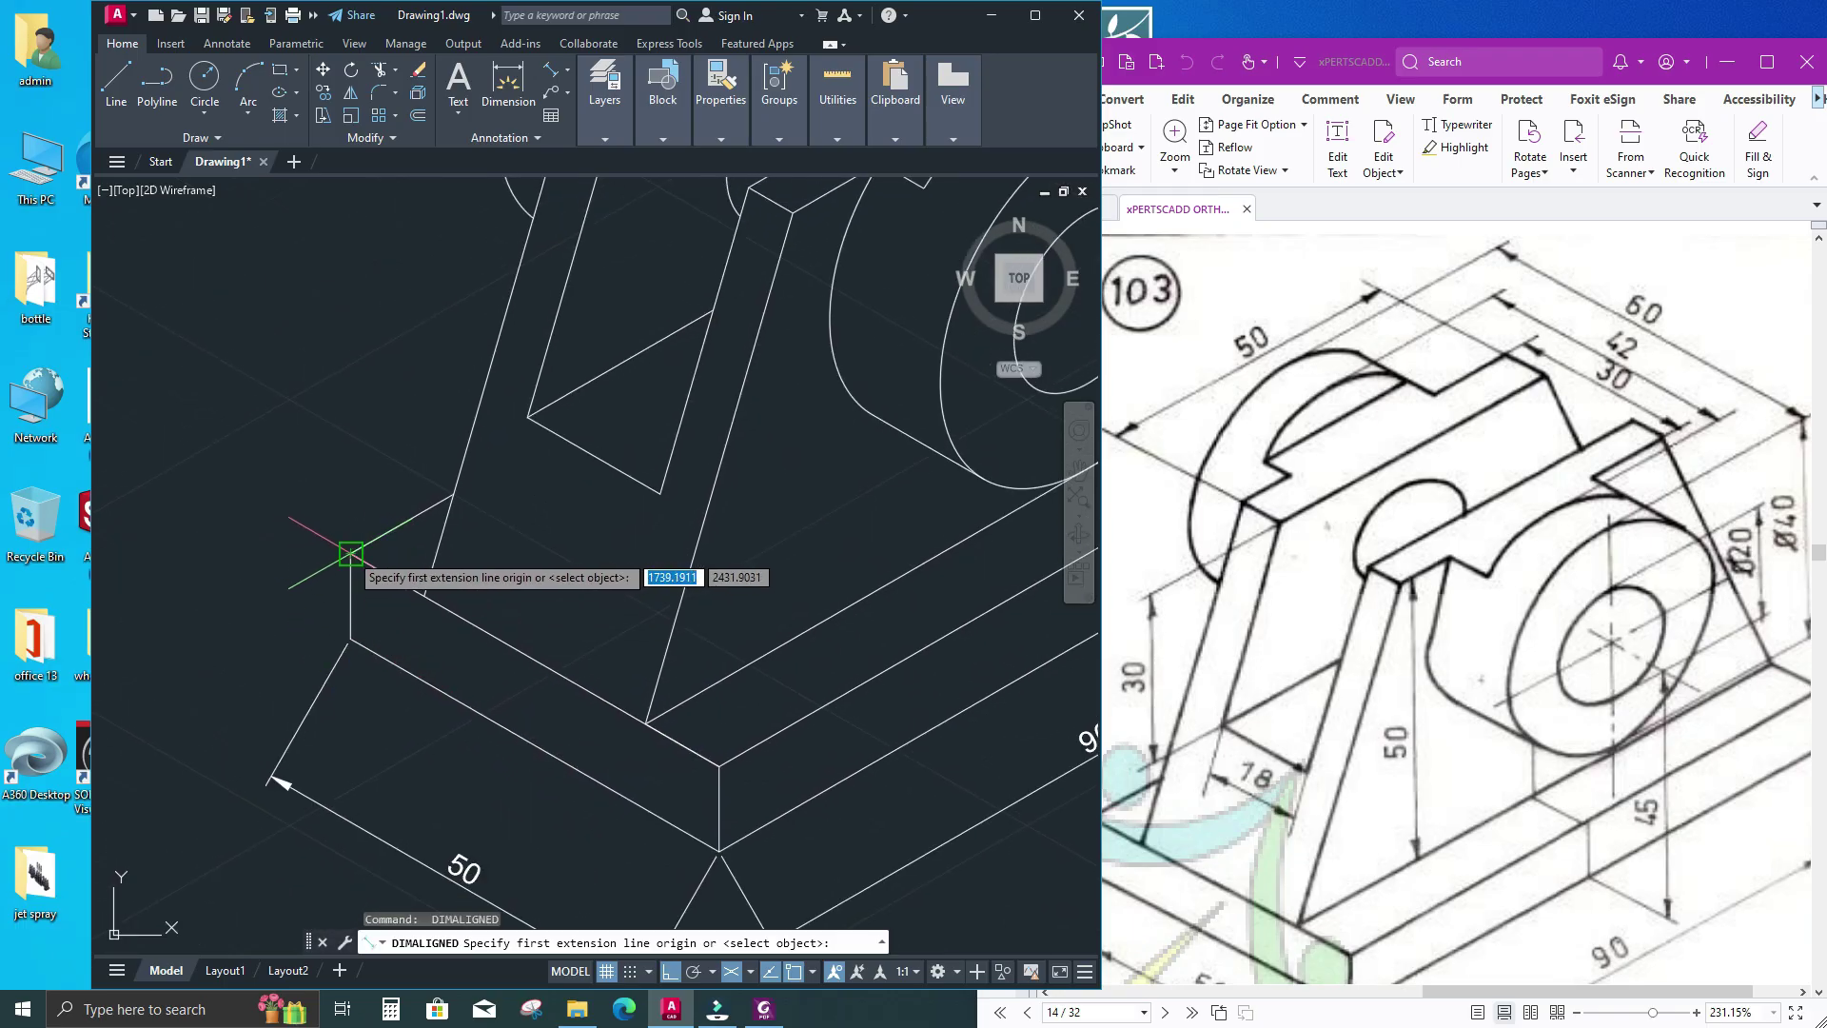
pyautogui.click(351, 553)
pyautogui.click(349, 640)
pyautogui.click(320, 601)
pyautogui.scroll(-4, 320, 600)
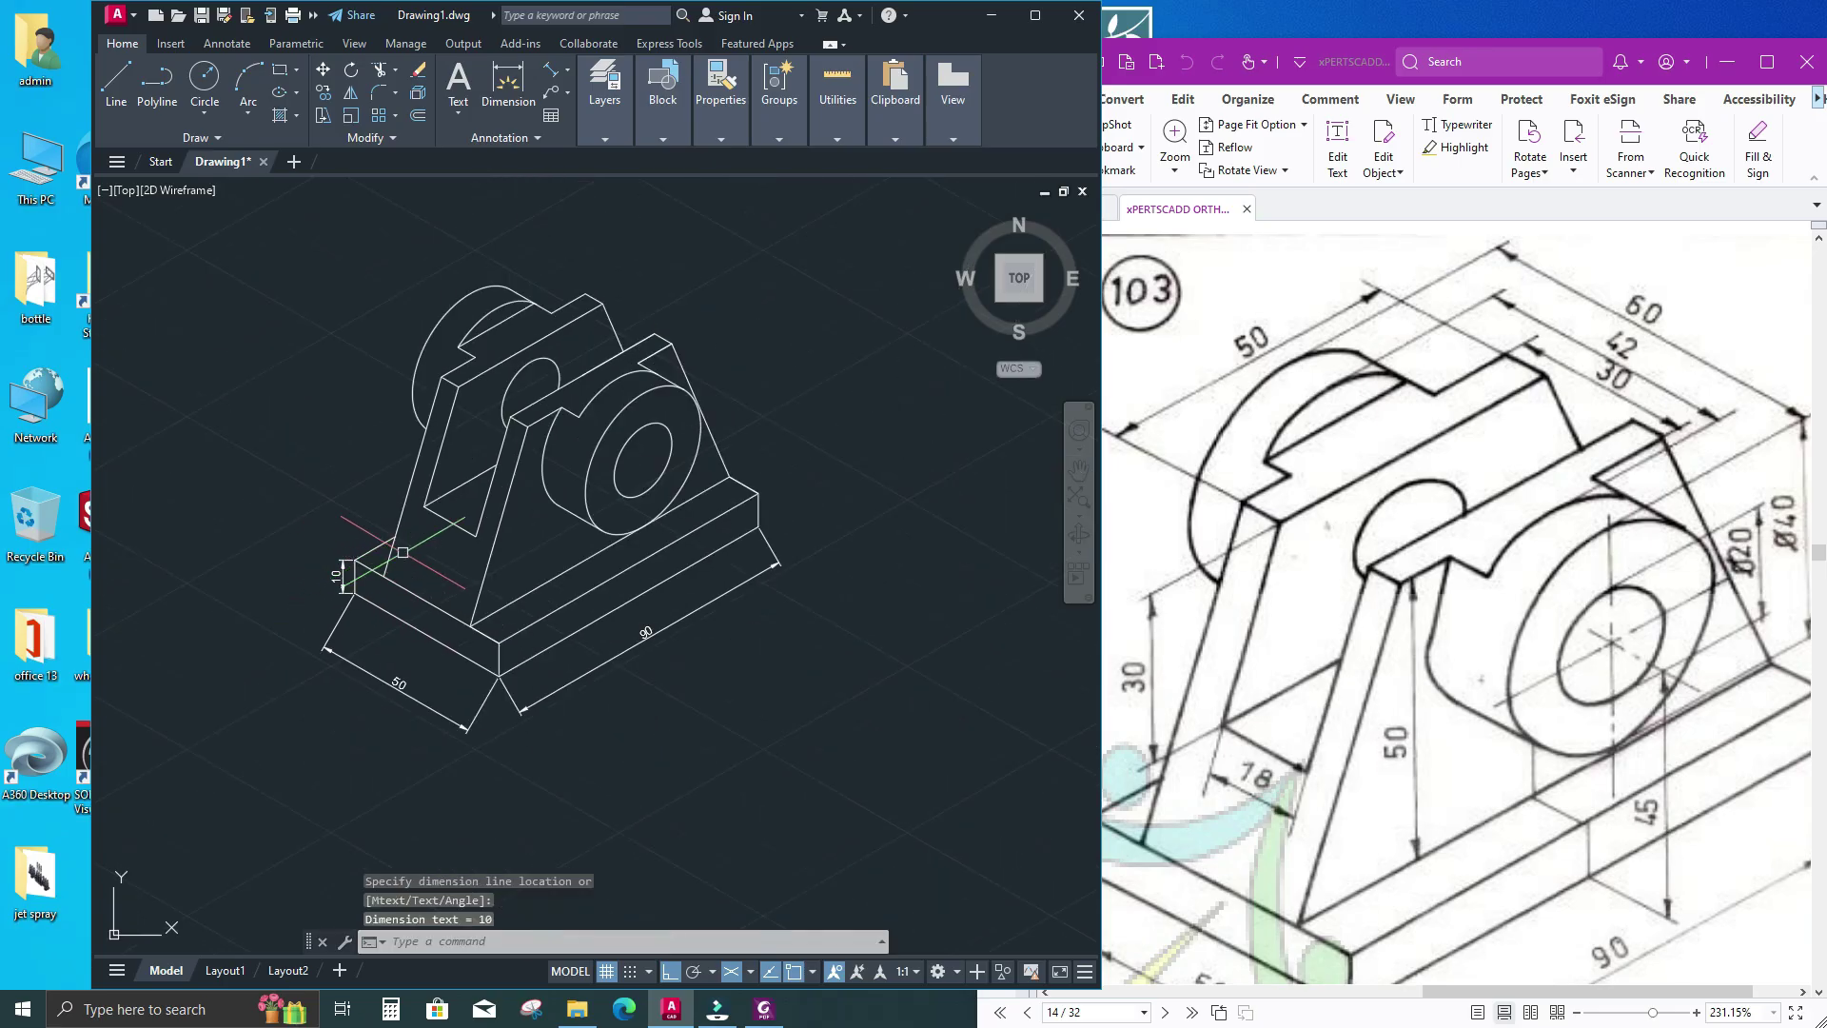
# Add an aligned dimension to the lower edge of the opening between the two supports
pyautogui.scroll(3, 466, 680)
pyautogui.press('space')
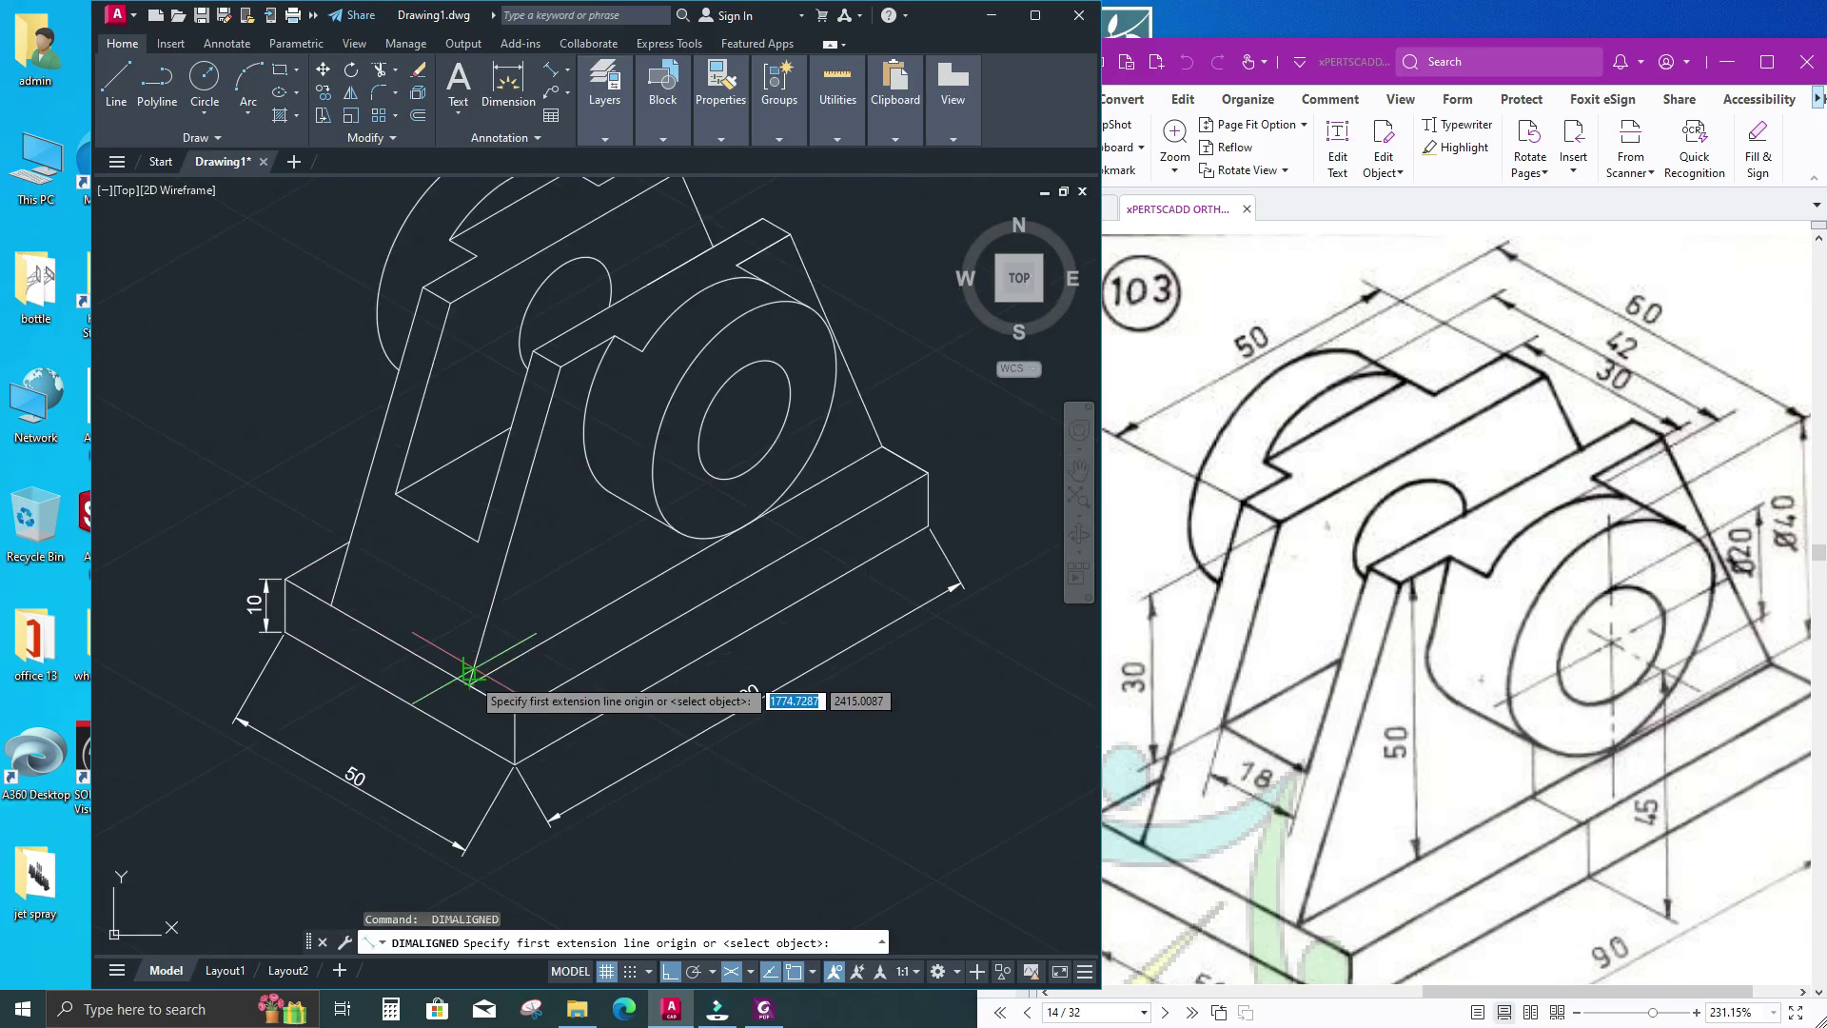
pyautogui.click(396, 494)
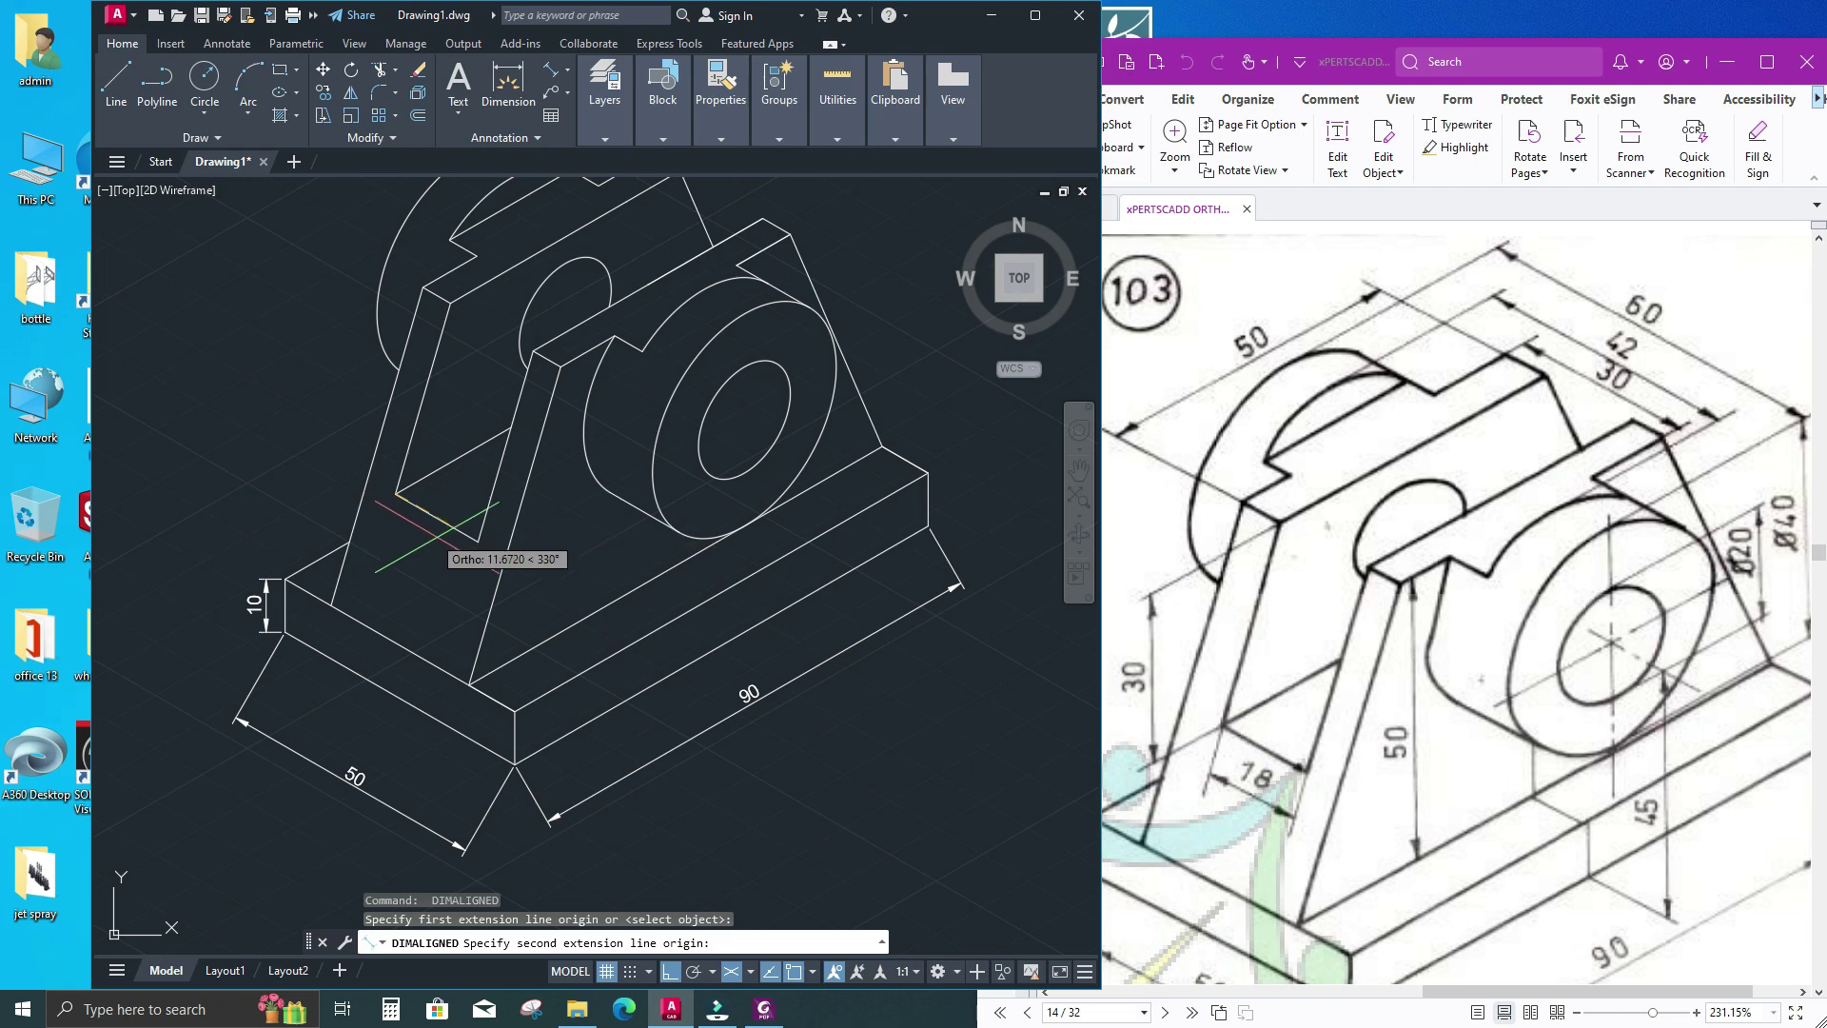
pyautogui.click(477, 535)
pyautogui.click(477, 539)
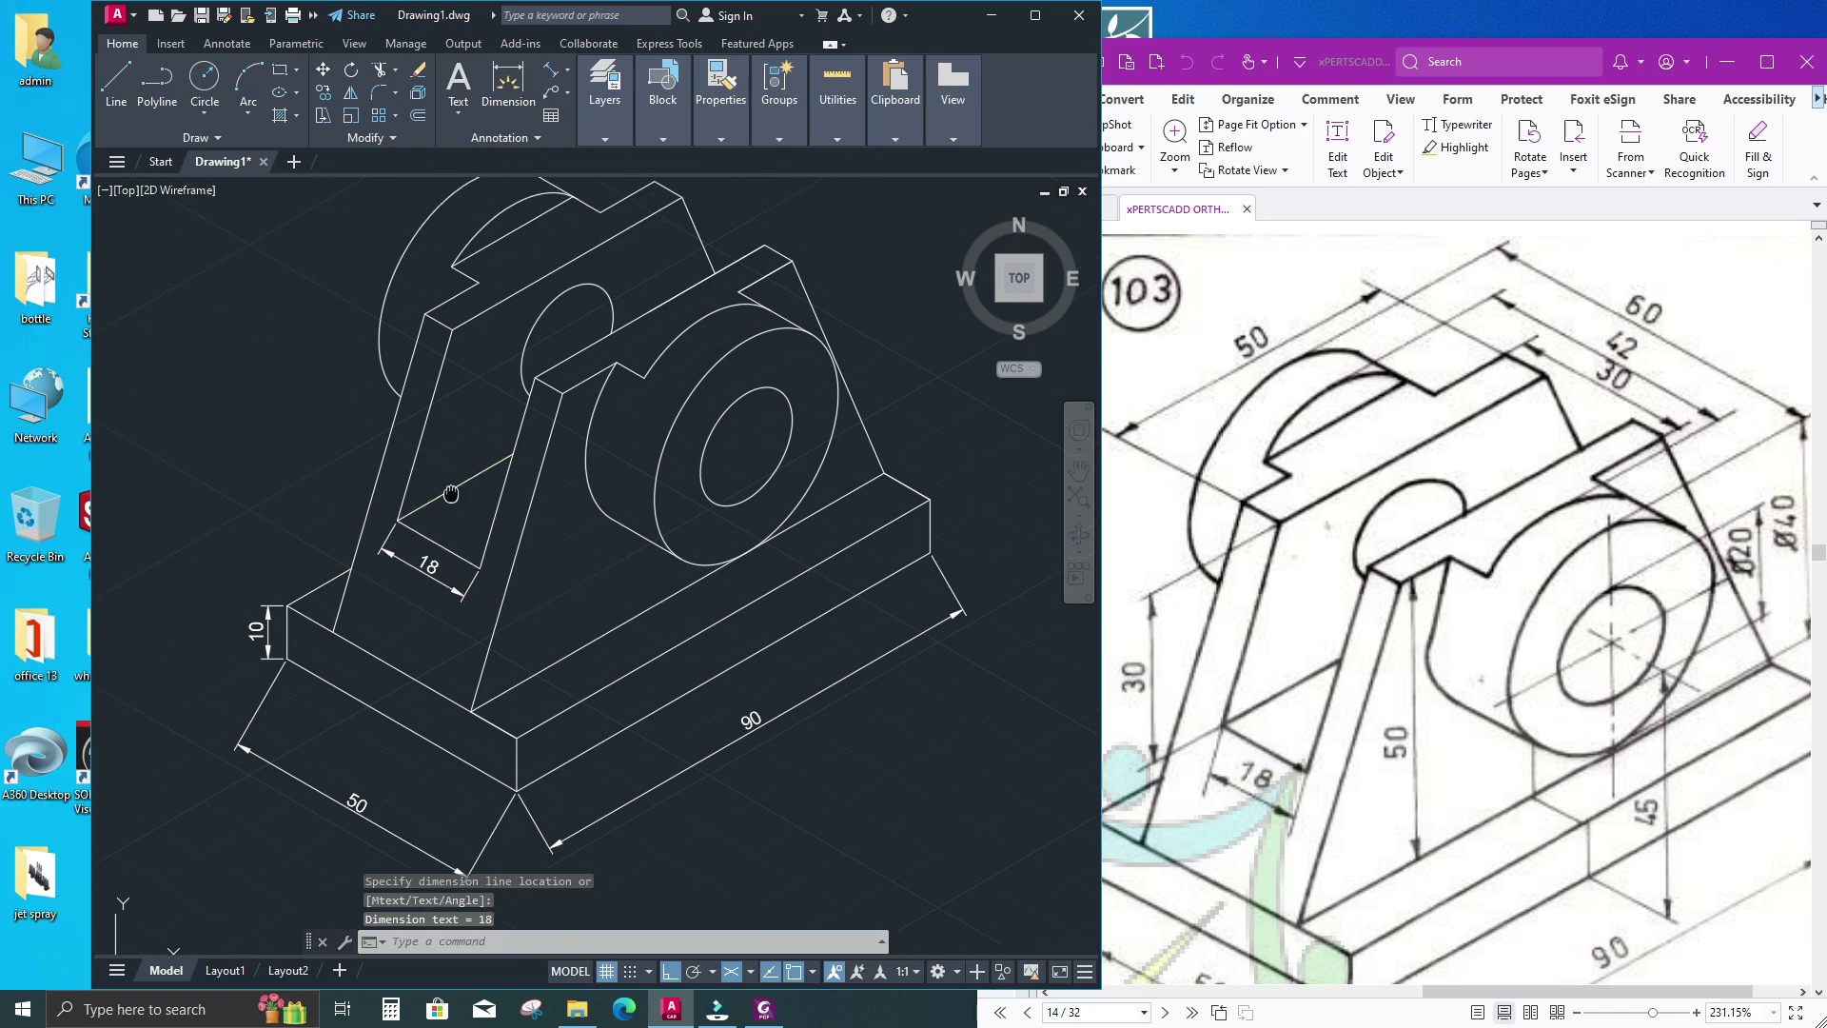
# Add an aligned dimension for the gap between the two supports' inner top corners at their far ends
pyautogui.scroll(6, 514, 571)
pyautogui.scroll(-5, 527, 601)
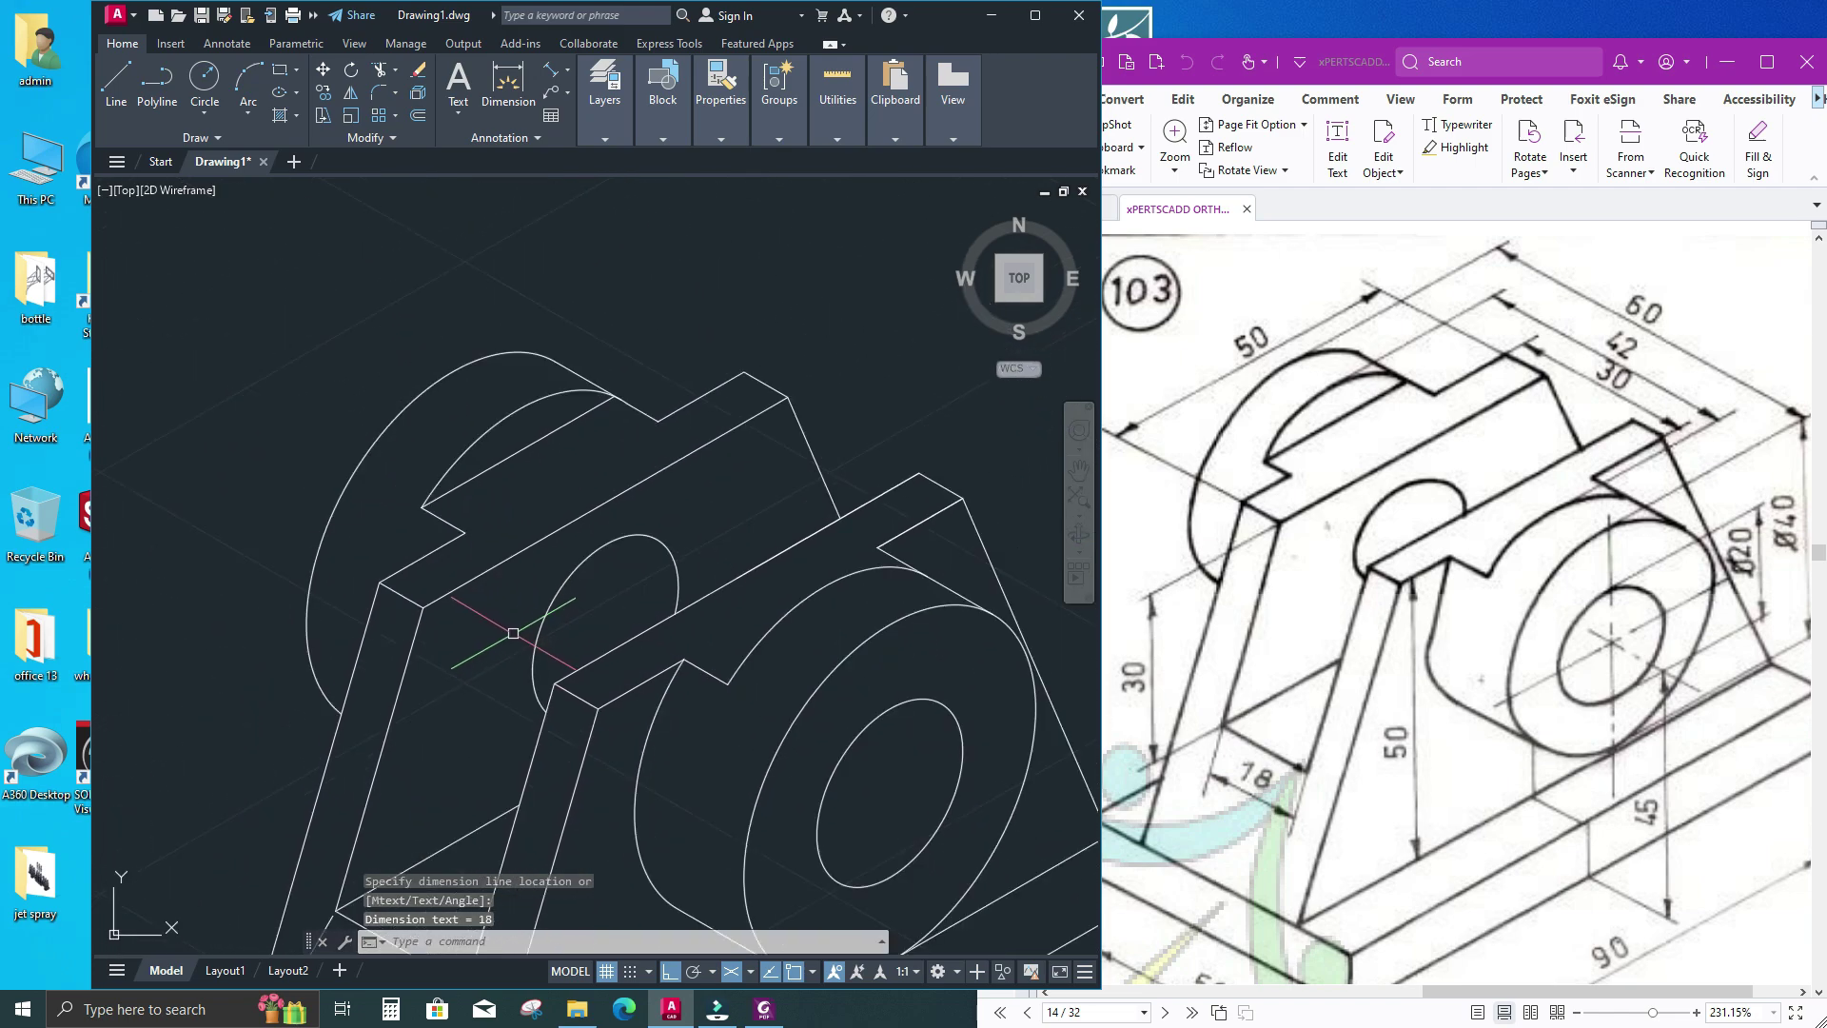
pyautogui.press('Return')
pyautogui.click(617, 440)
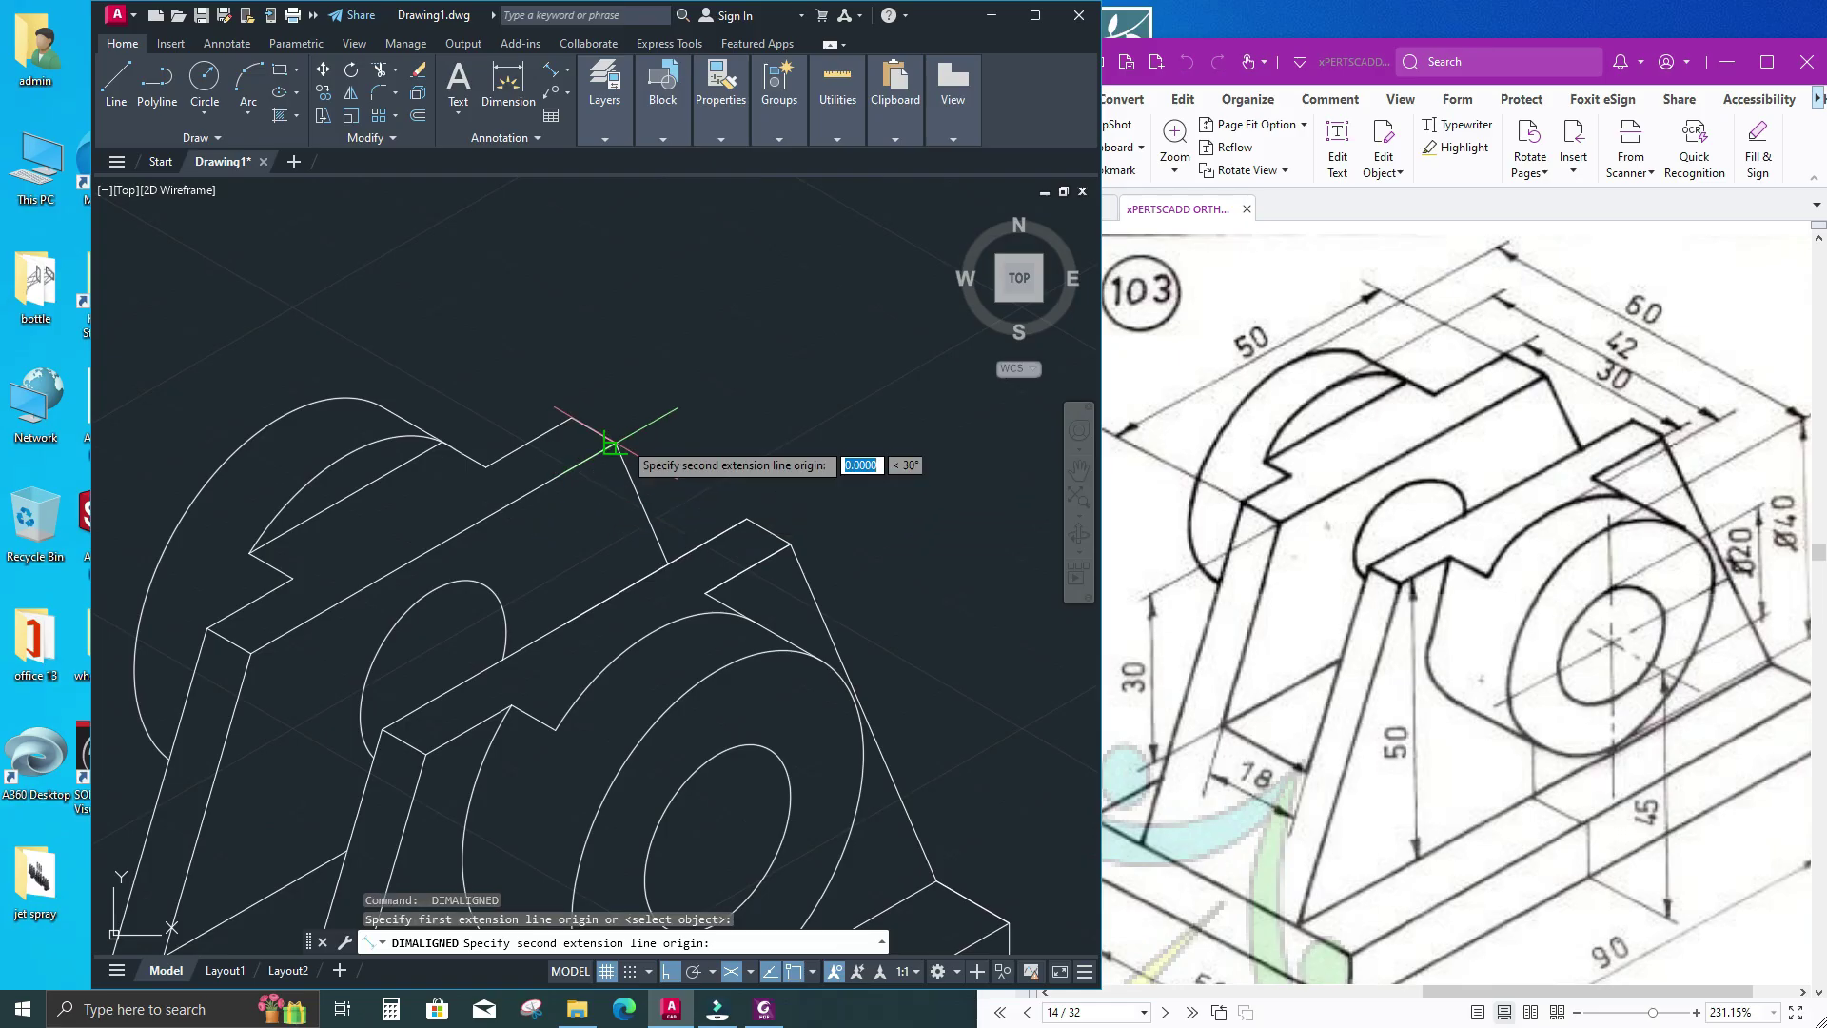
pyautogui.click(747, 519)
pyautogui.click(769, 471)
# Add an aligned dimension across the outer top corners of both supports, placed outside the gap dimension
pyautogui.press('Return')
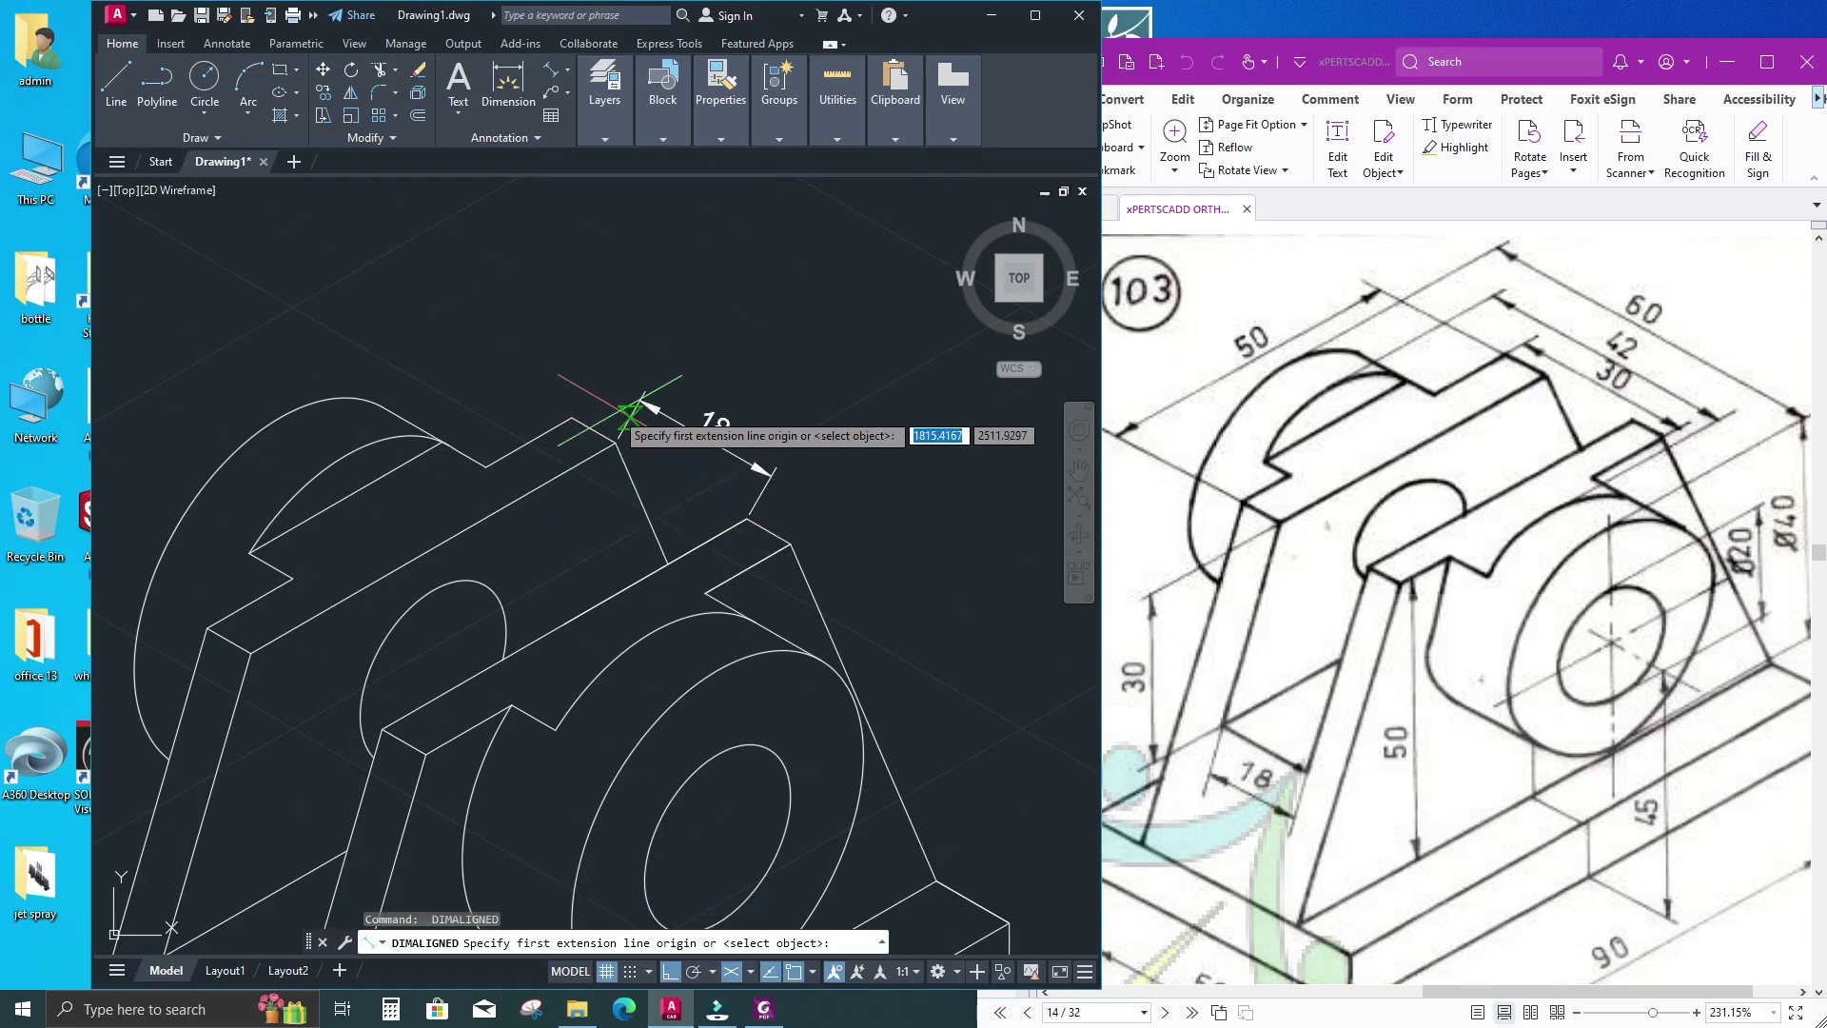
pyautogui.click(571, 416)
pyautogui.click(790, 544)
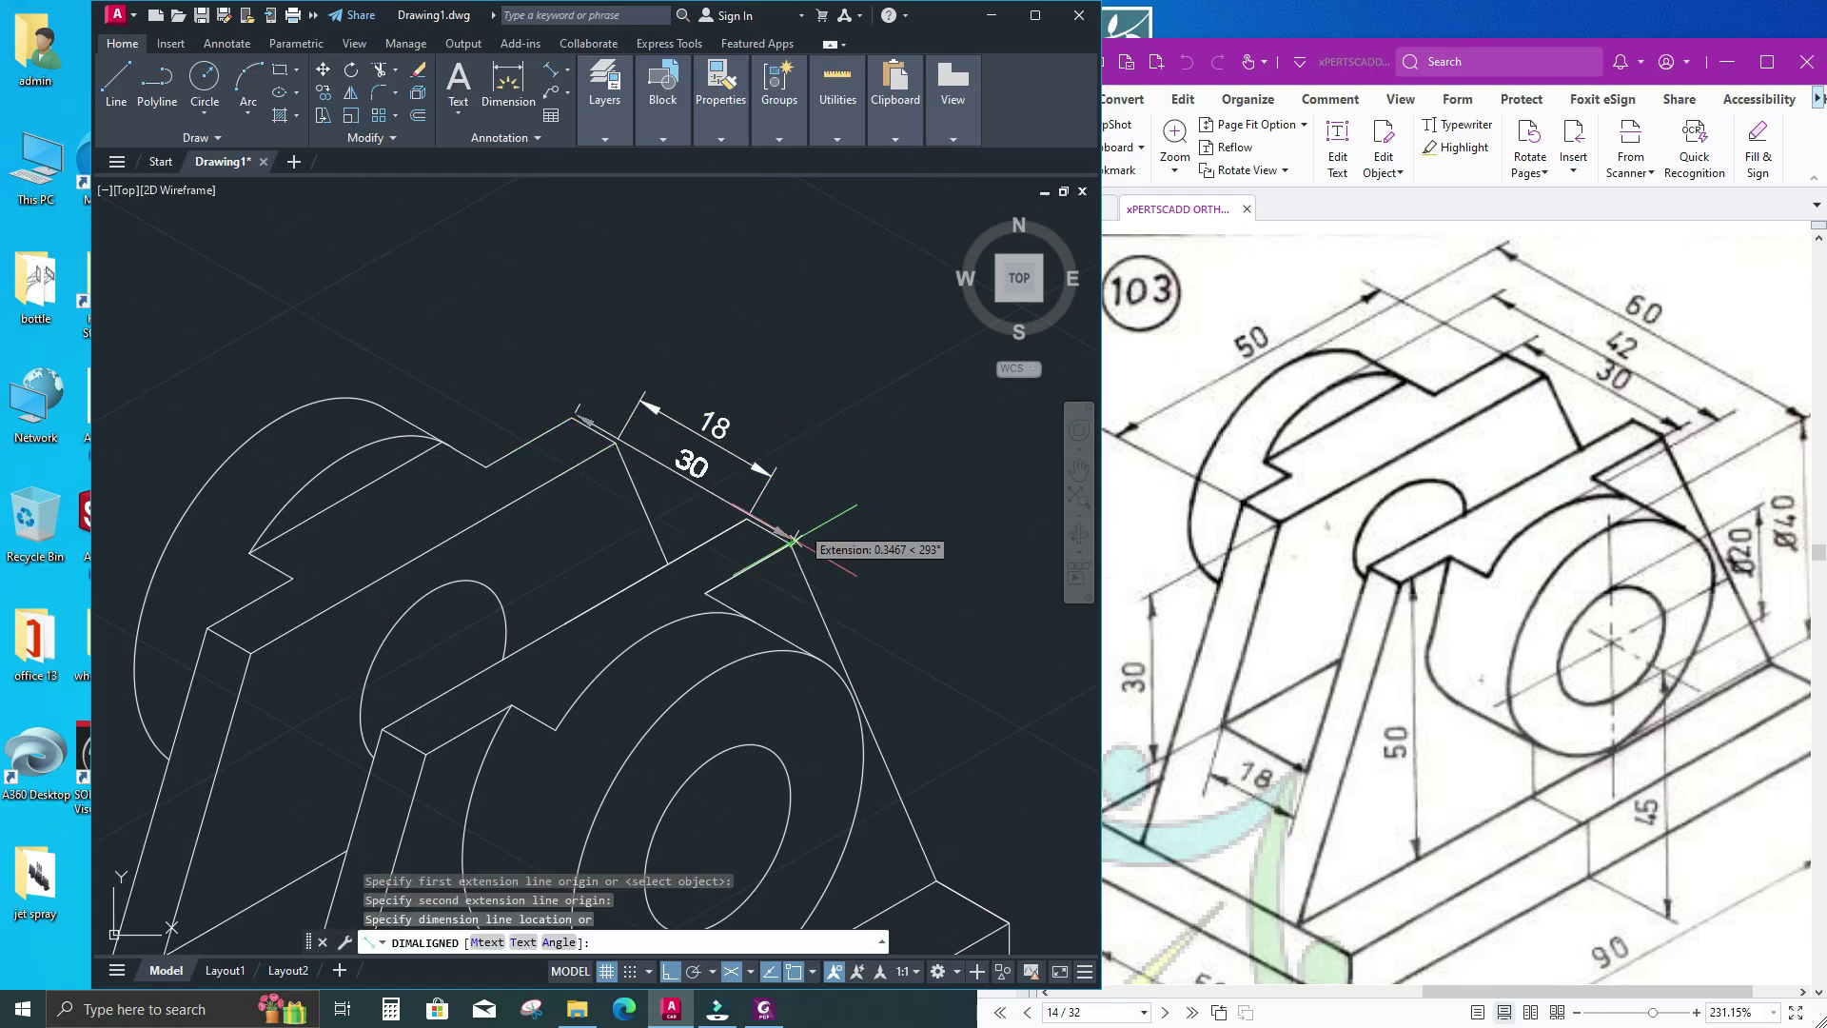
pyautogui.click(857, 419)
pyautogui.scroll(-2, 646, 521)
pyautogui.moveTo(645, 521); pyautogui.dragTo(697, 530, button='middle')
# Add an aligned dimension from the front cylinder's face centre to the rear cylinder's end centre, placed above the other top dimensions
pyautogui.press('Return')
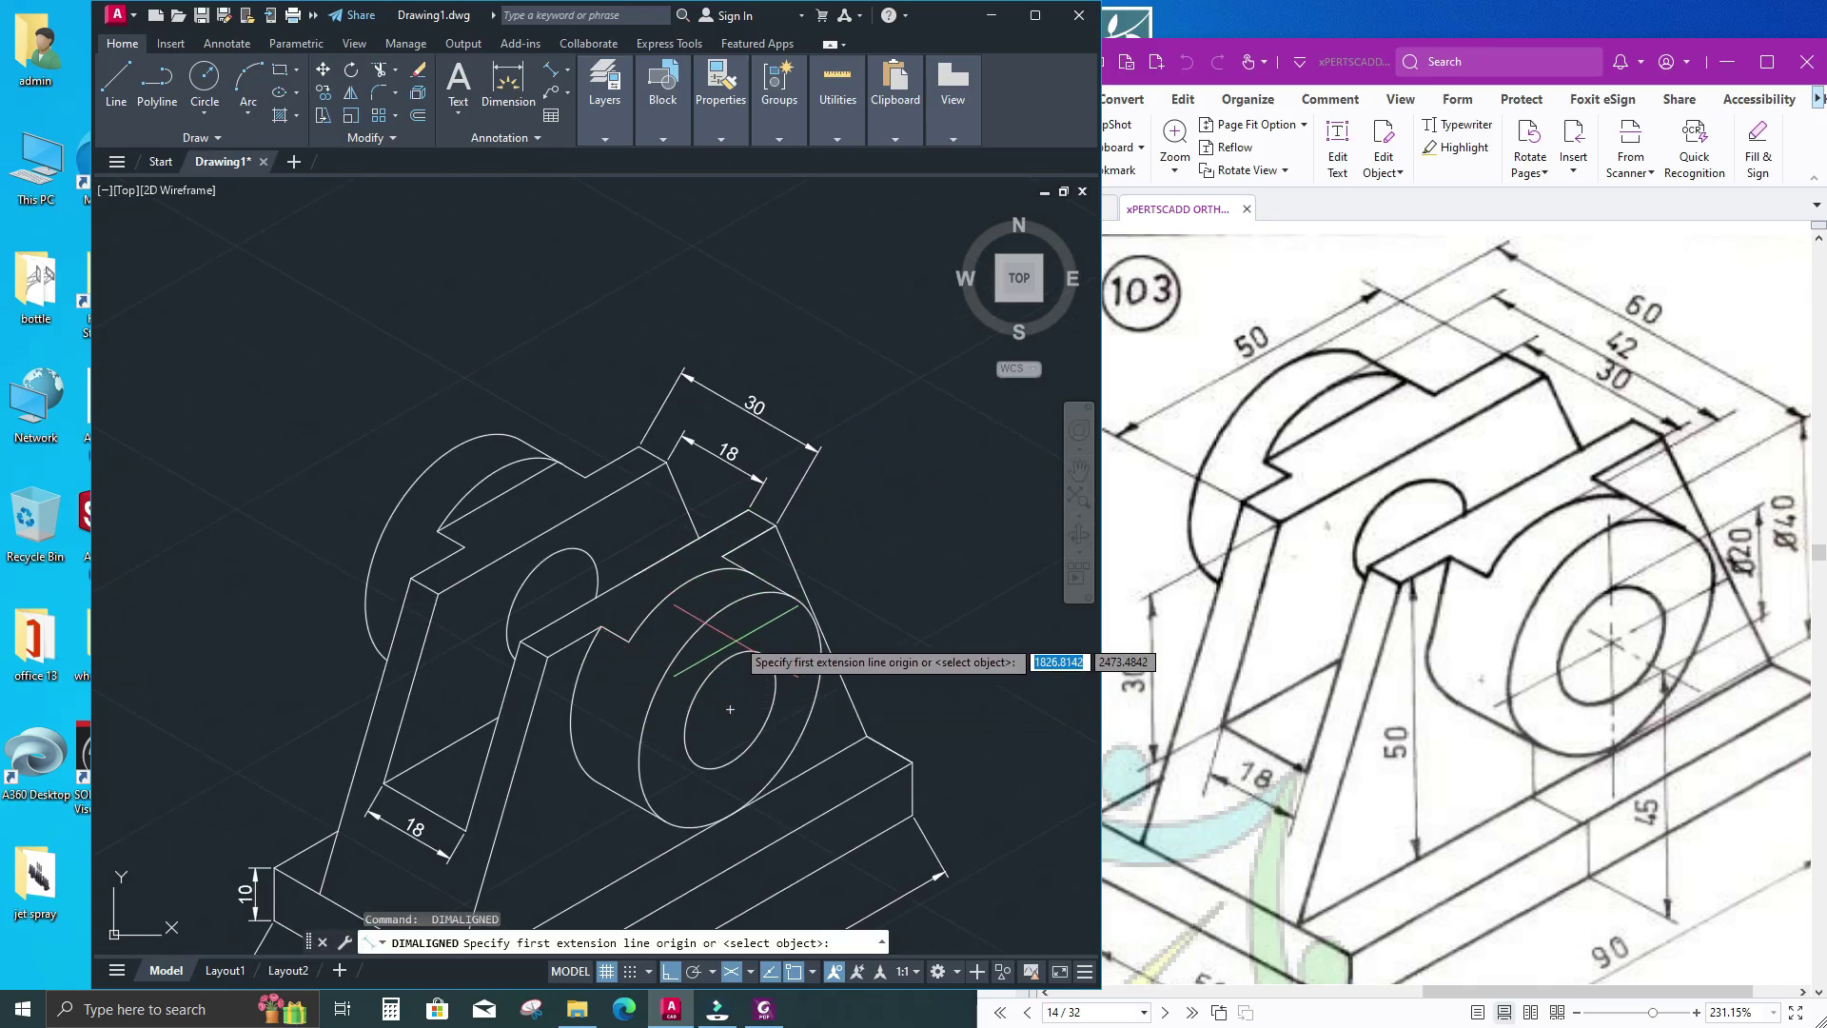
pyautogui.scroll(2, 721, 595)
pyautogui.click(735, 774)
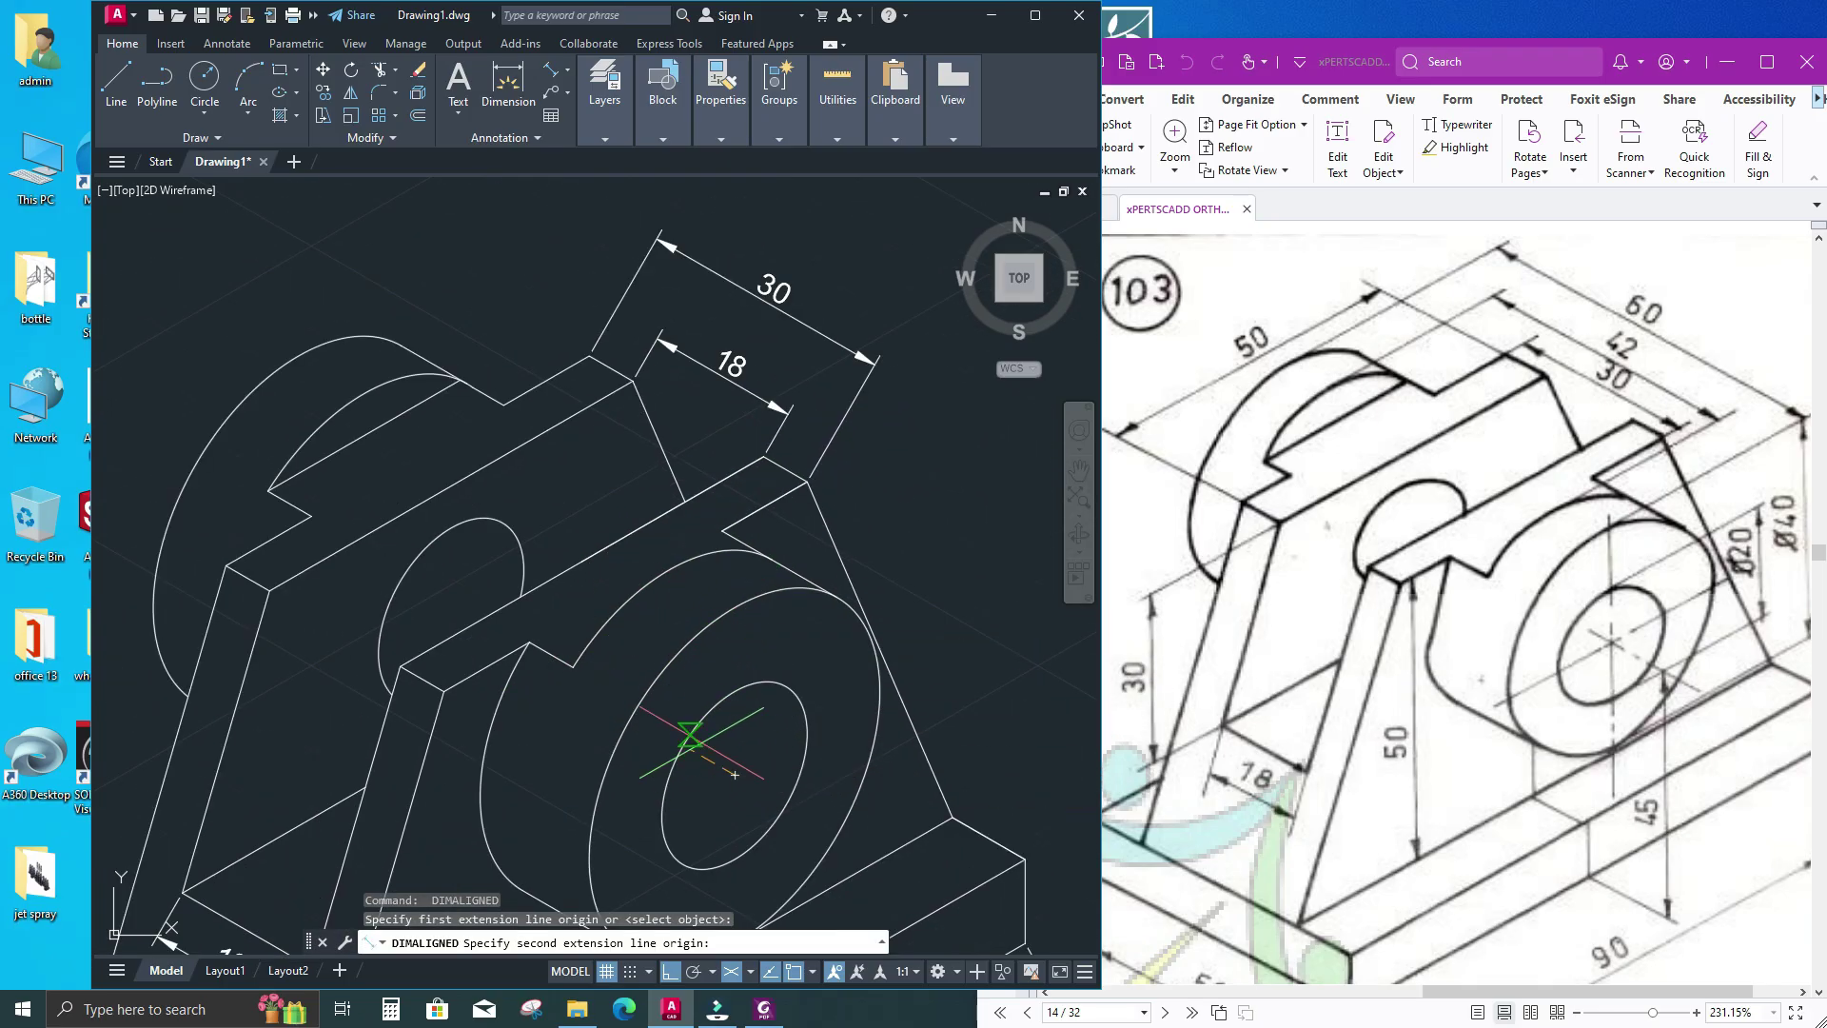
pyautogui.click(298, 523)
pyautogui.scroll(-4, 595, 305)
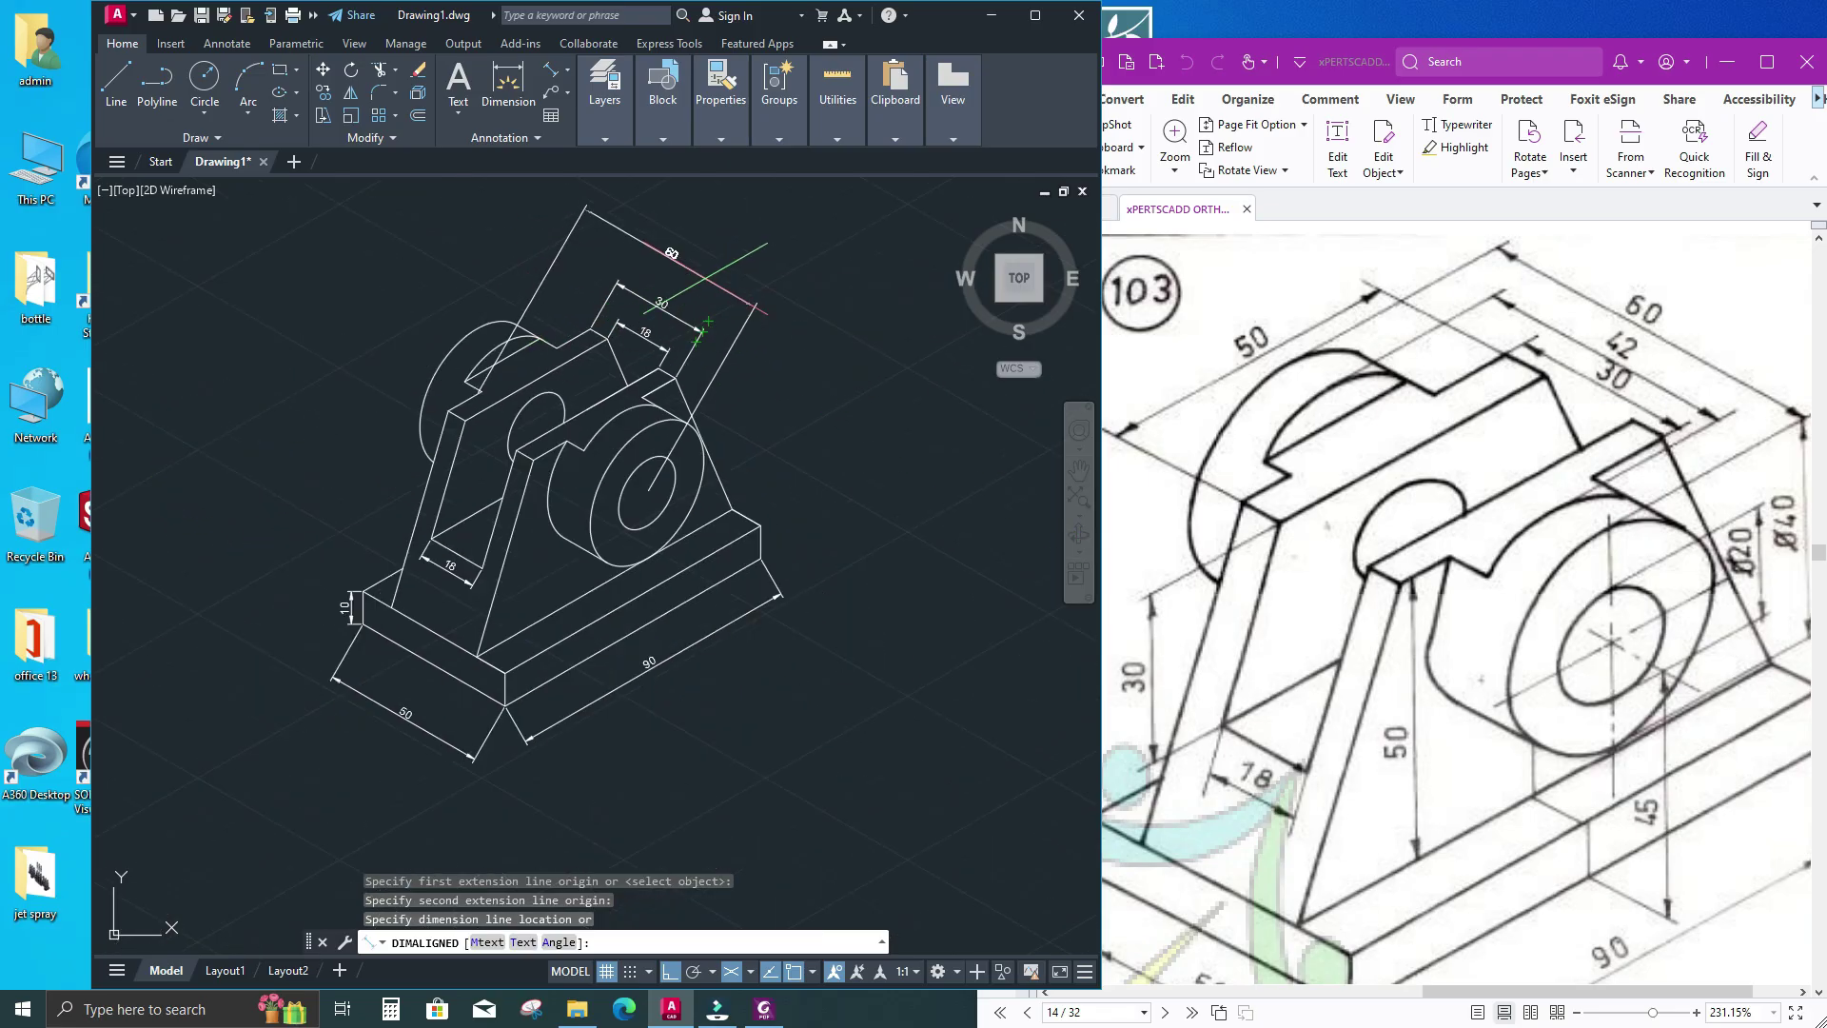
pyautogui.click(716, 285)
pyautogui.moveTo(640, 386); pyautogui.dragTo(601, 416, button='middle')
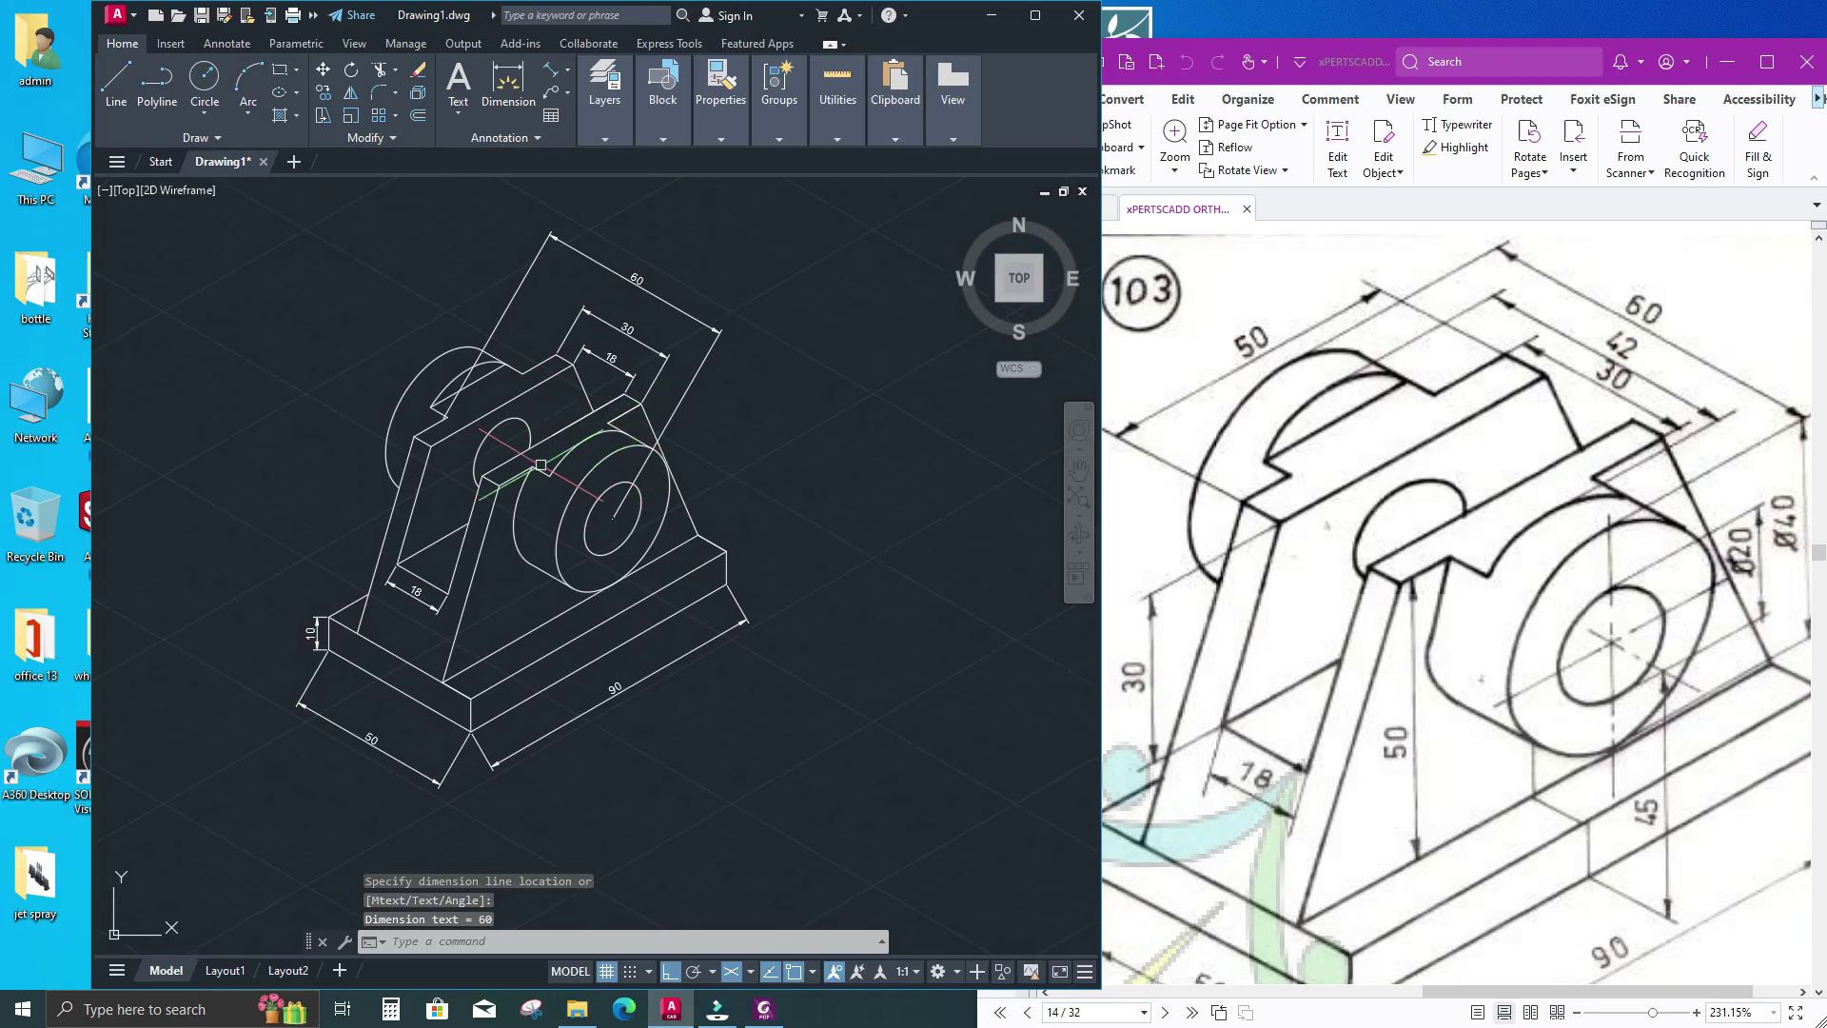
# Add an aligned dimension from the front support's far foot to the base's adjacent top corner
pyautogui.scroll(3, 613, 501)
pyautogui.scroll(-4, 542, 519)
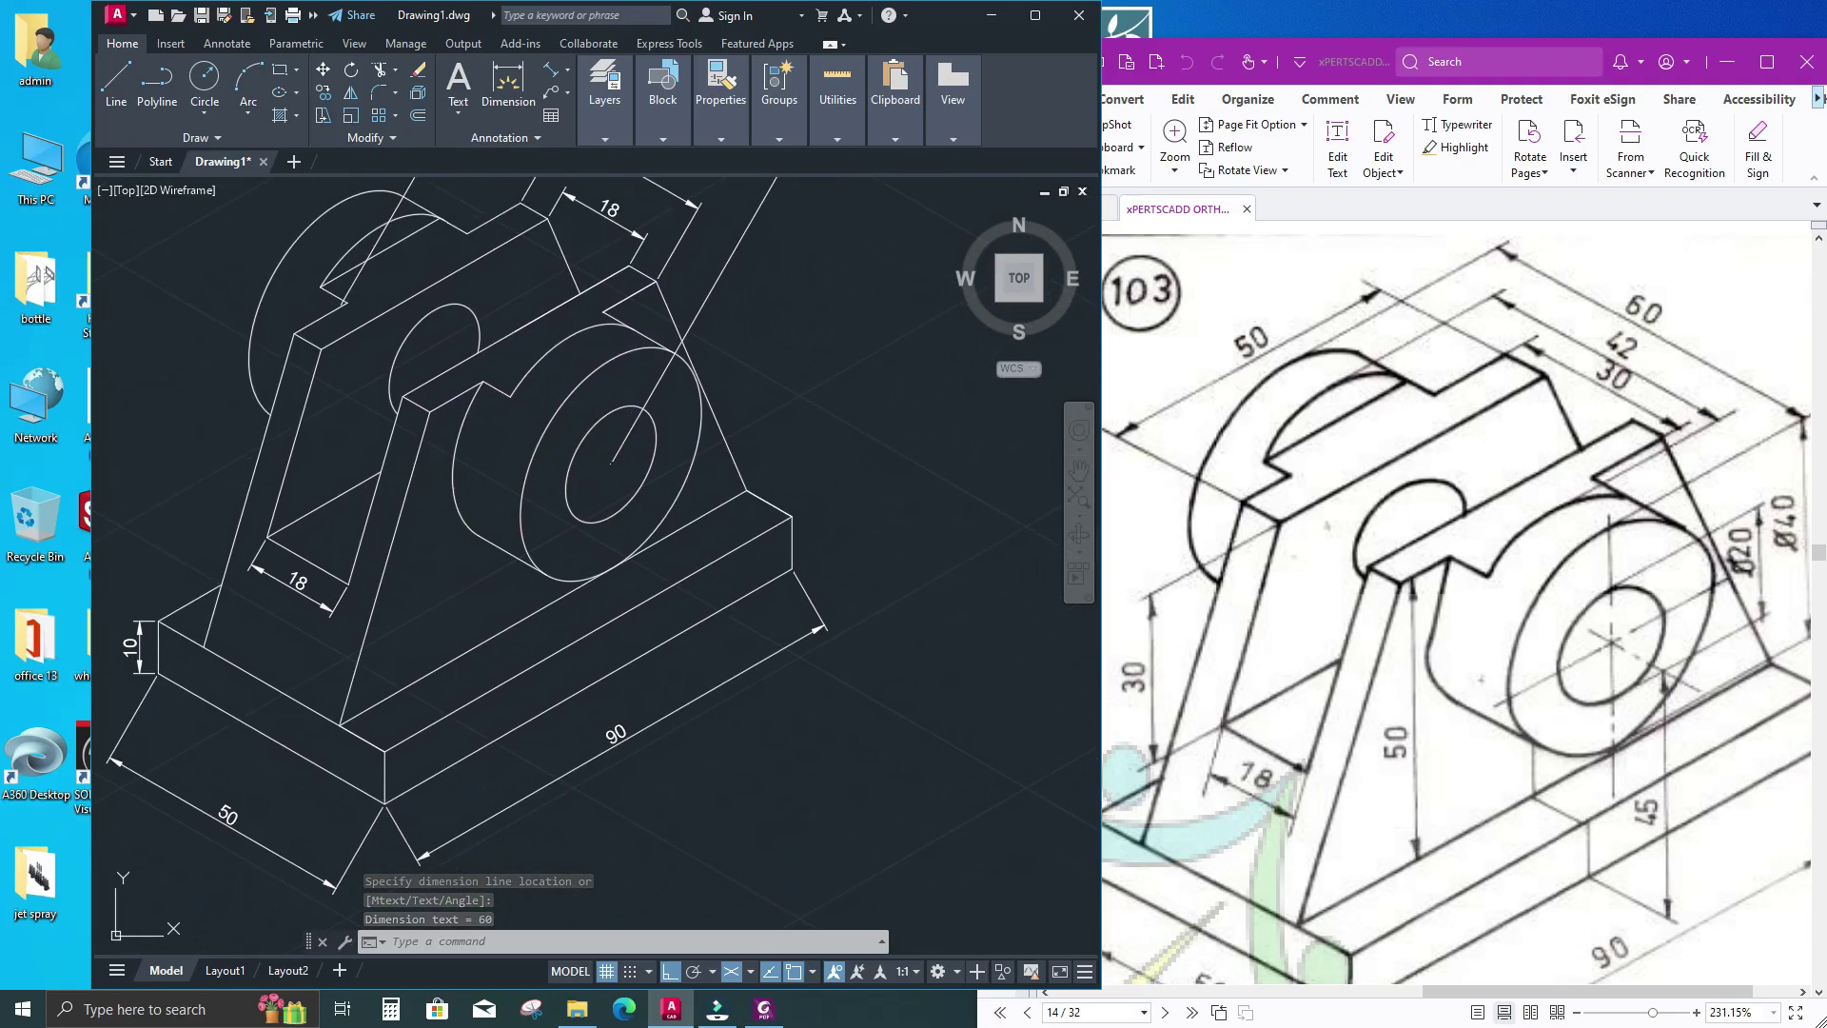
pyautogui.scroll(3, 583, 525)
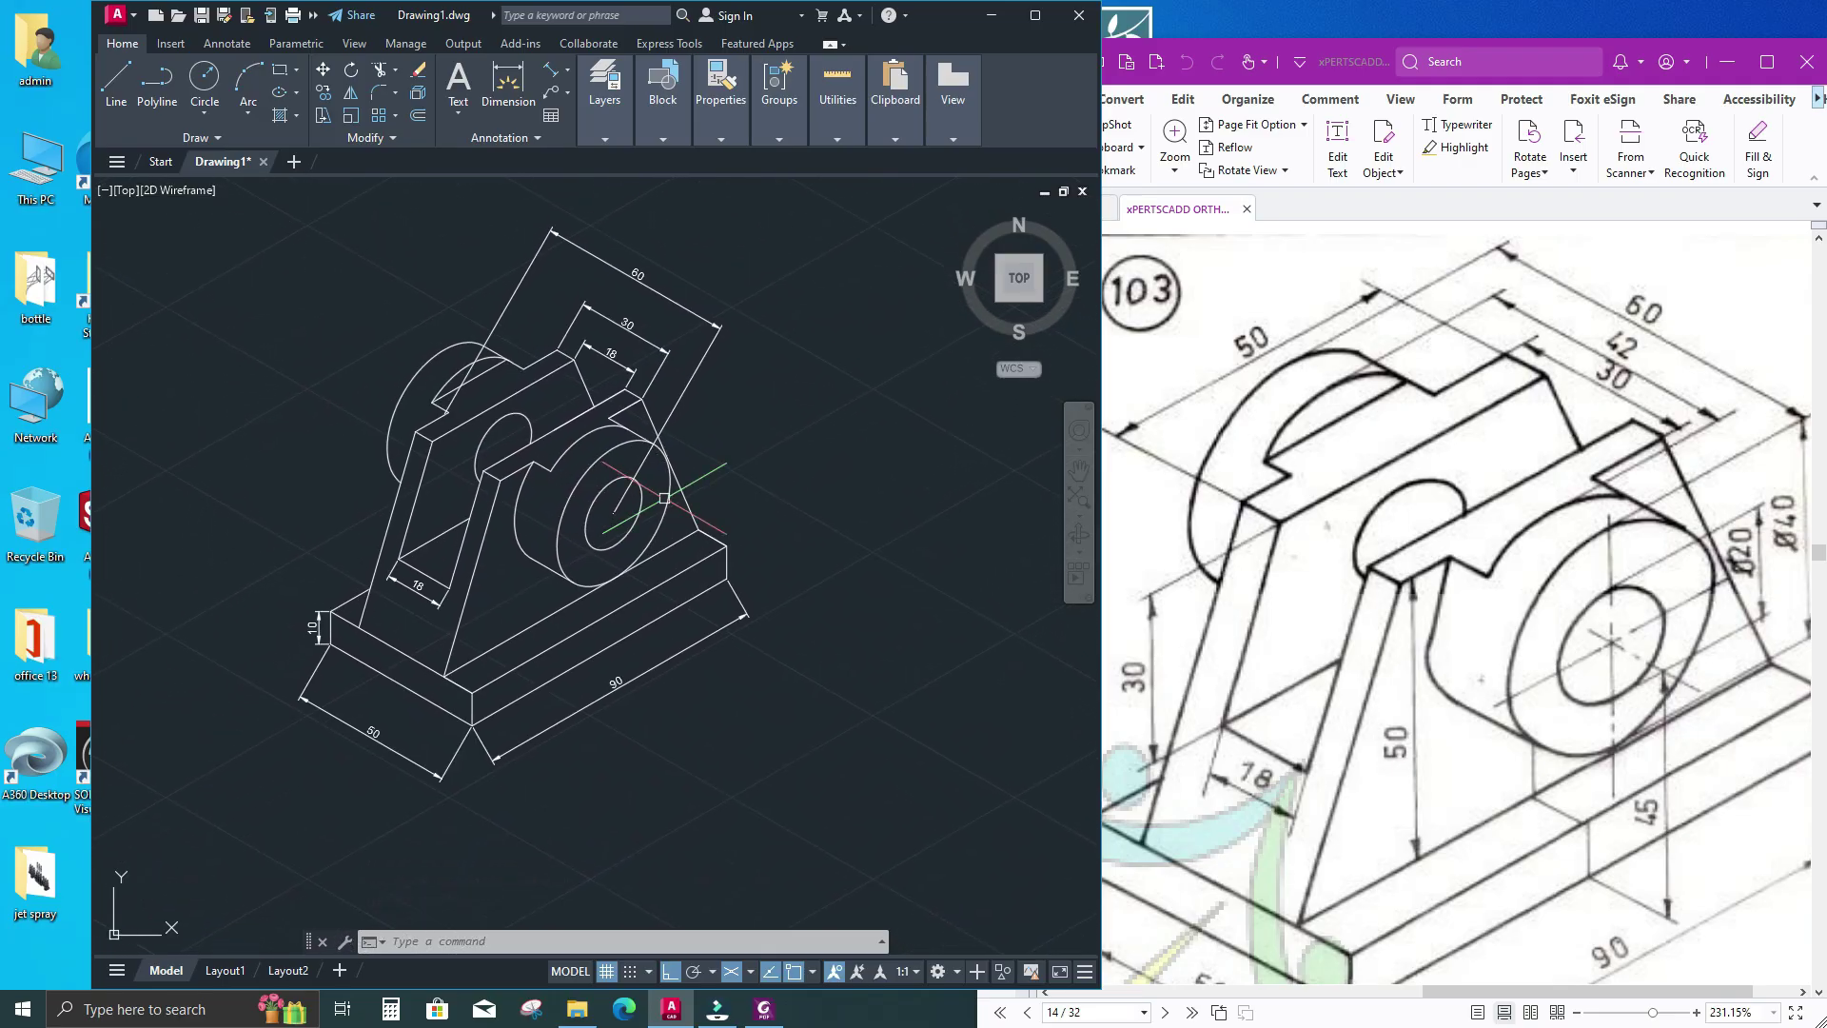
pyautogui.press('Return')
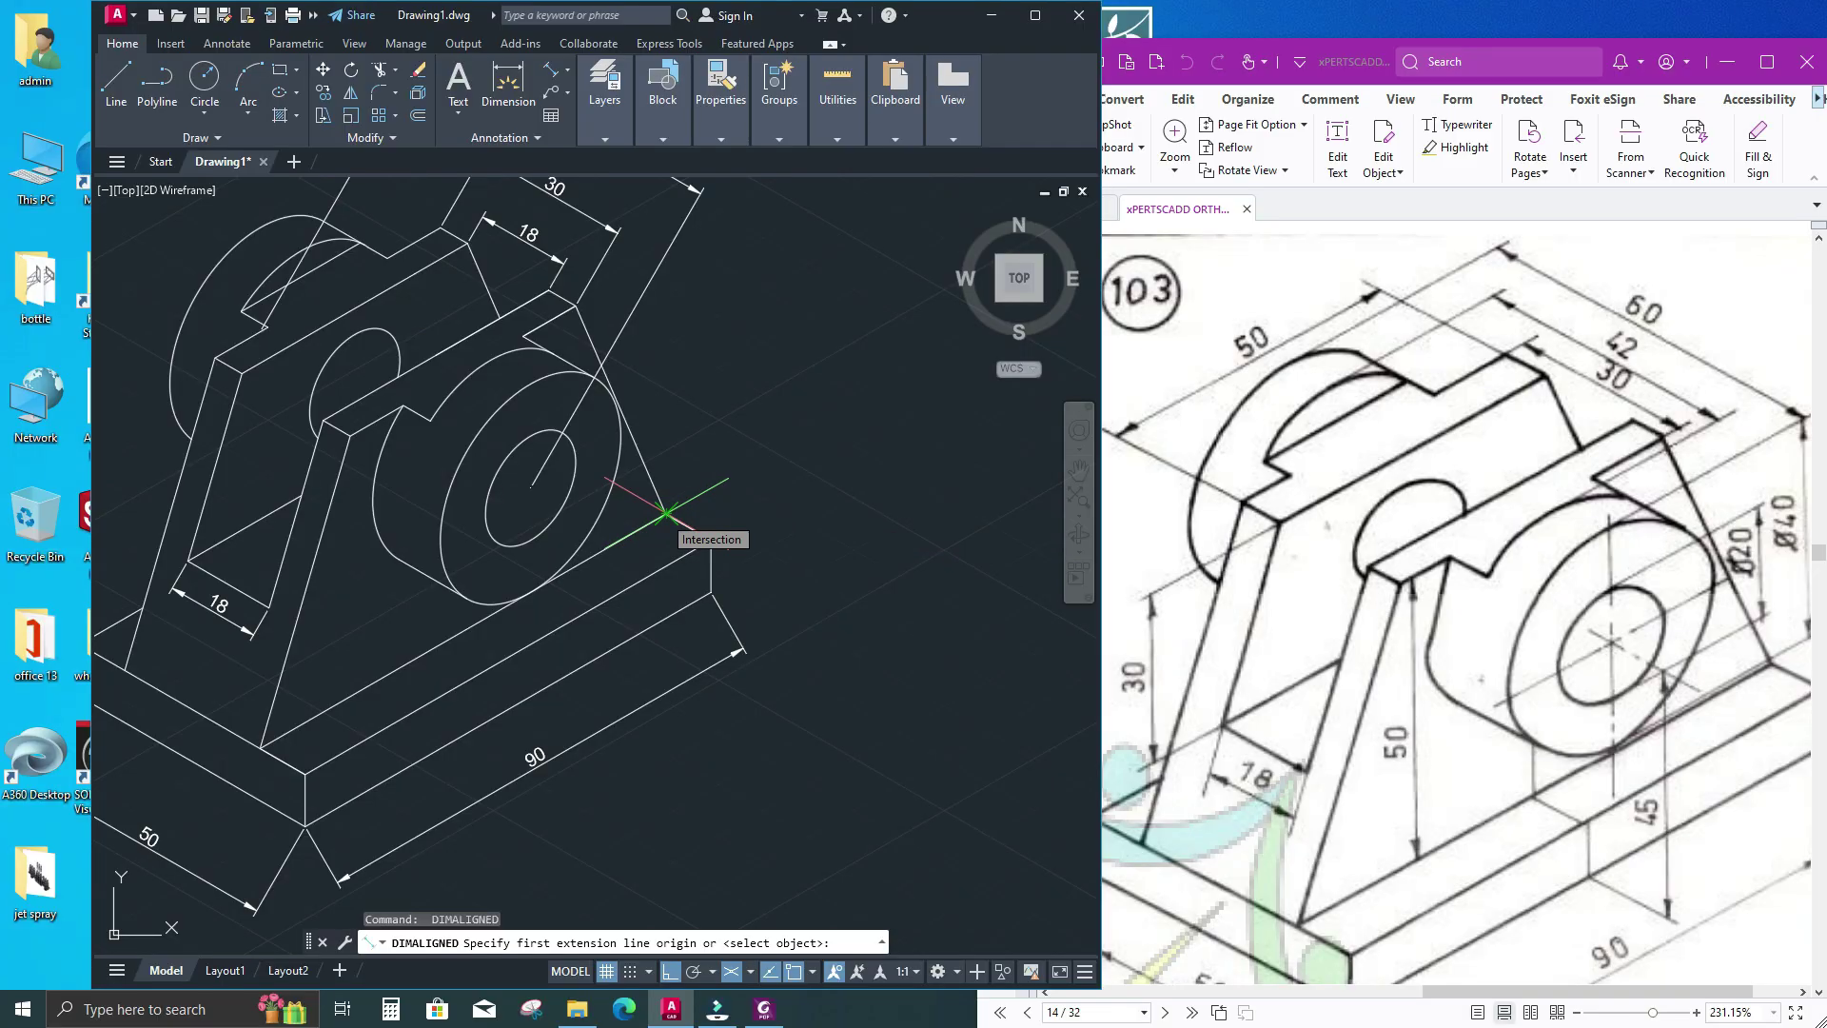
pyautogui.click(666, 513)
pyautogui.click(710, 537)
pyautogui.click(710, 538)
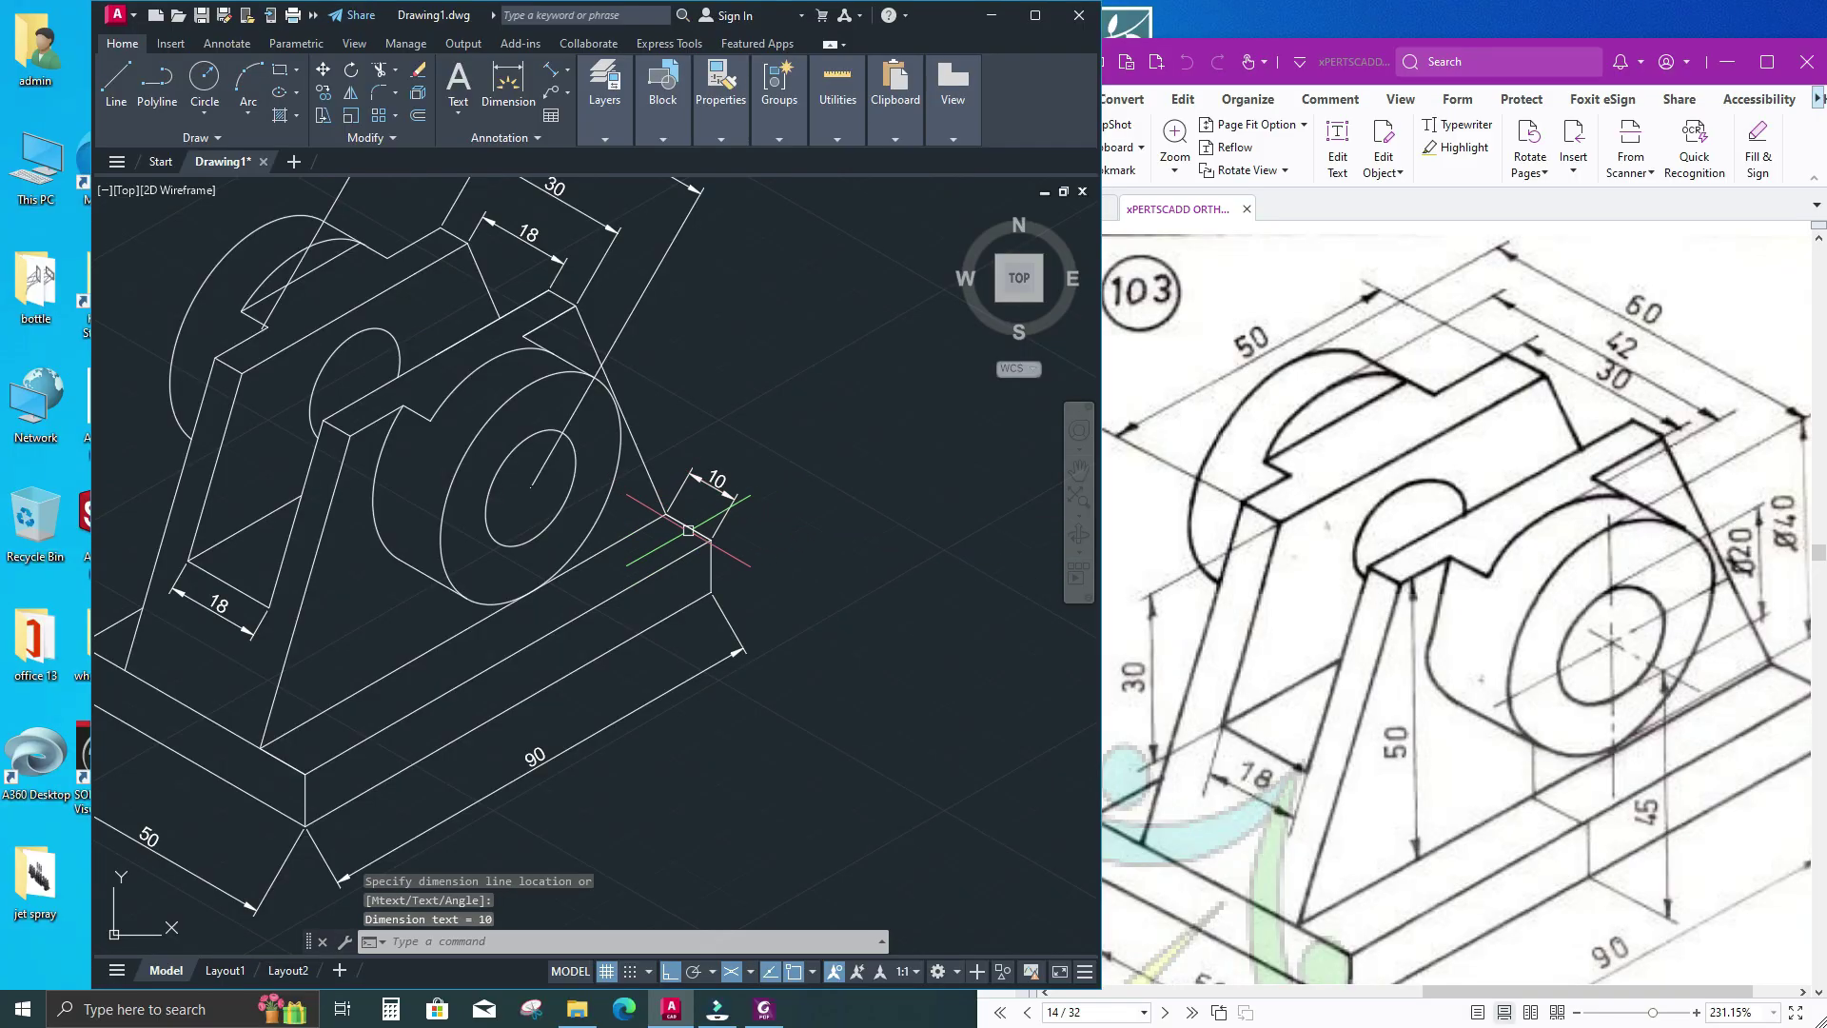
pyautogui.scroll(2, 699, 528)
pyautogui.scroll(-2, 689, 519)
pyautogui.press('Return')
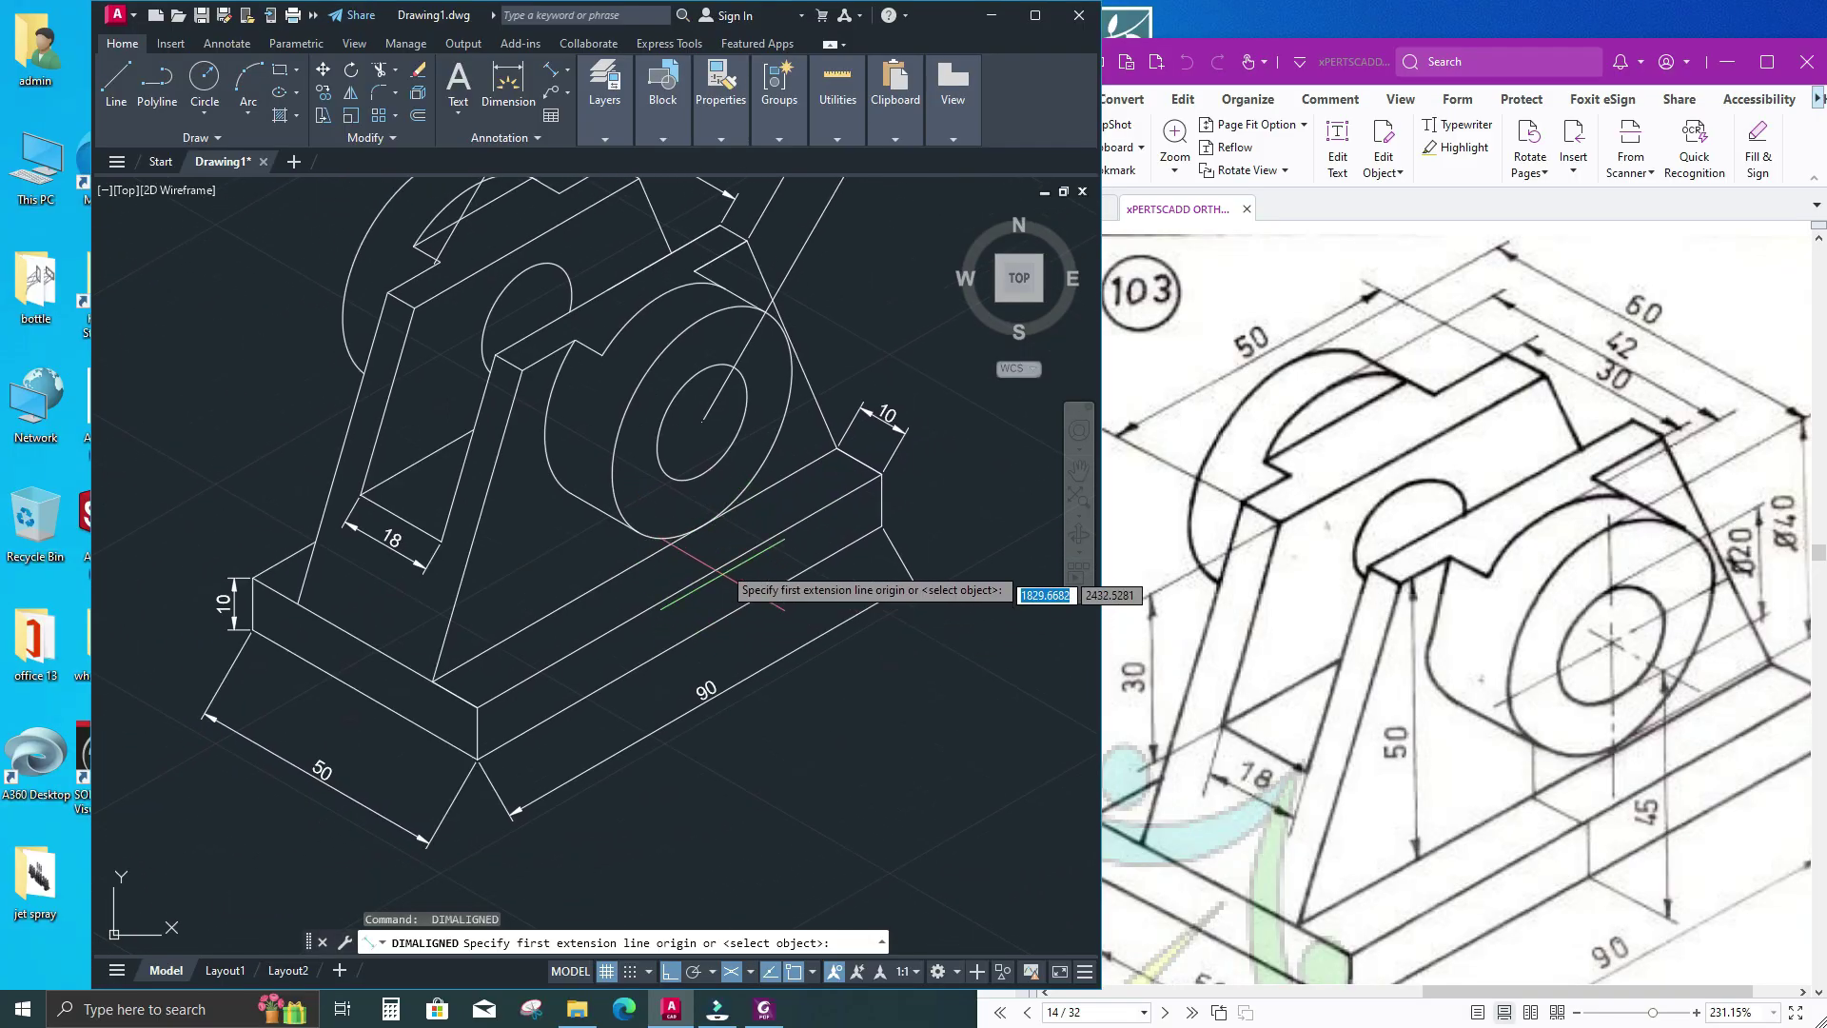
pyautogui.click(704, 421)
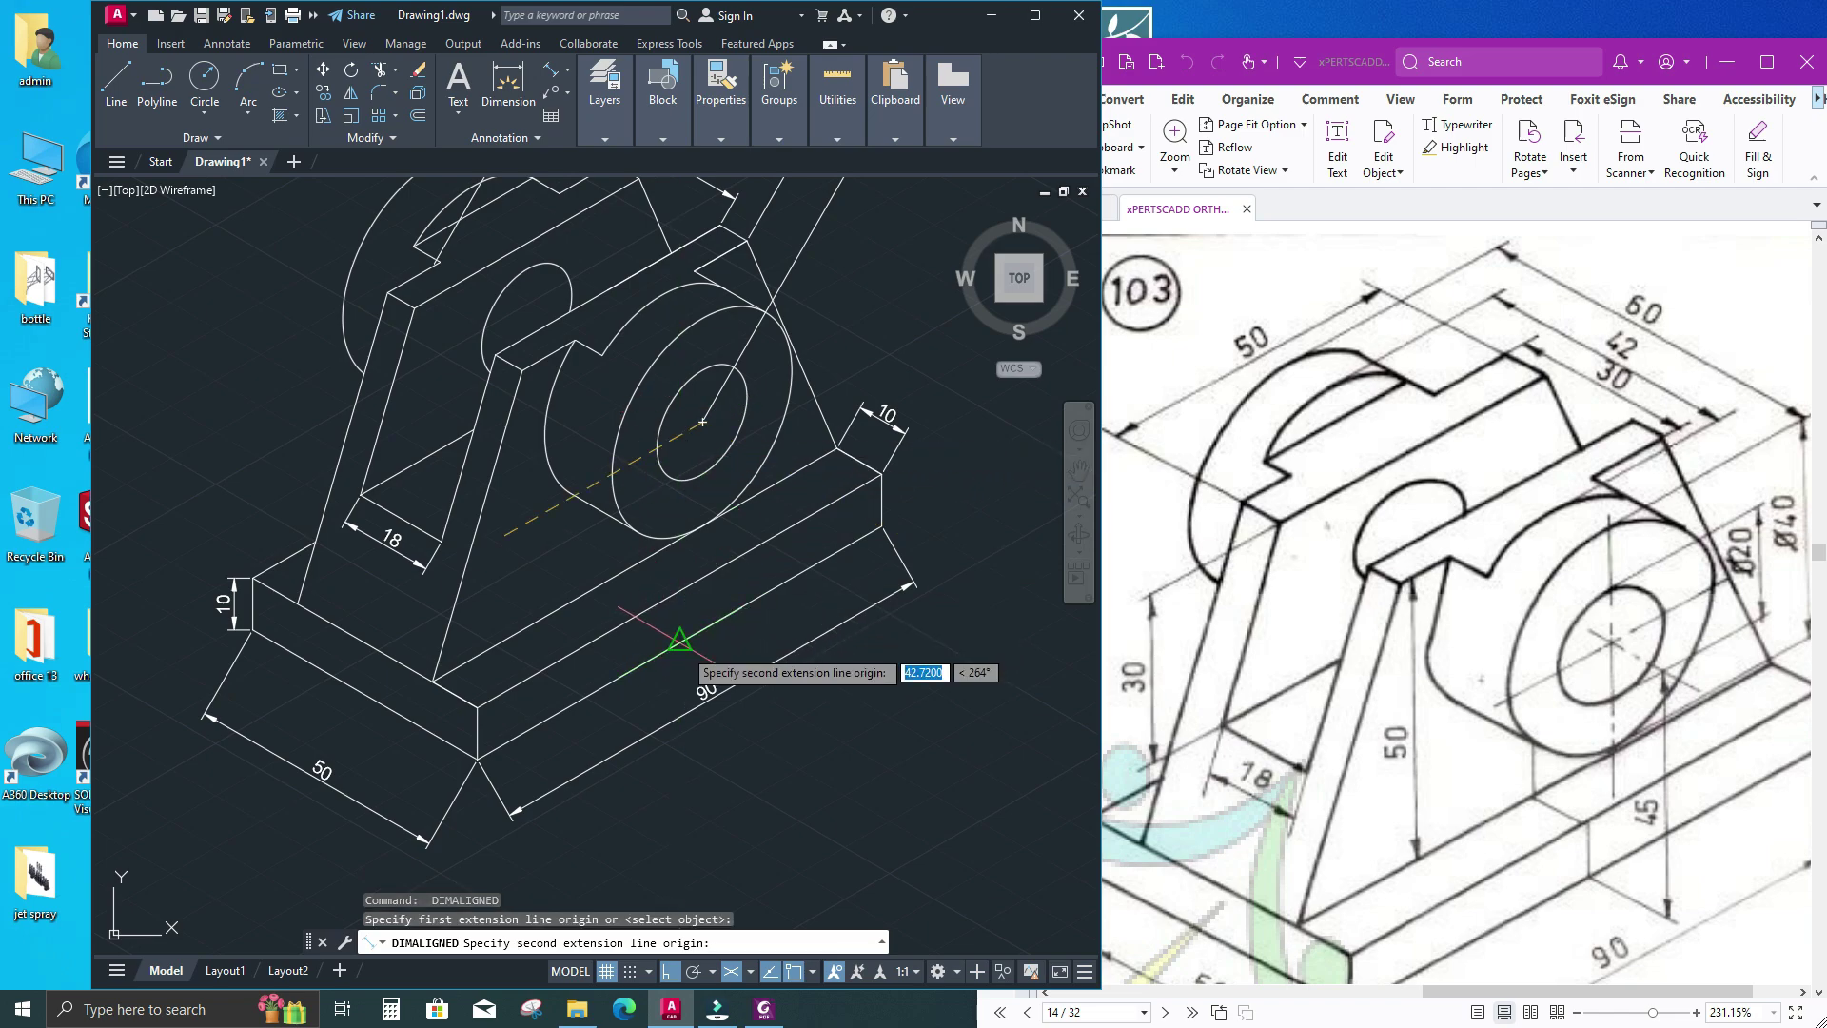
pyautogui.click(681, 642)
pyautogui.press('Escape')
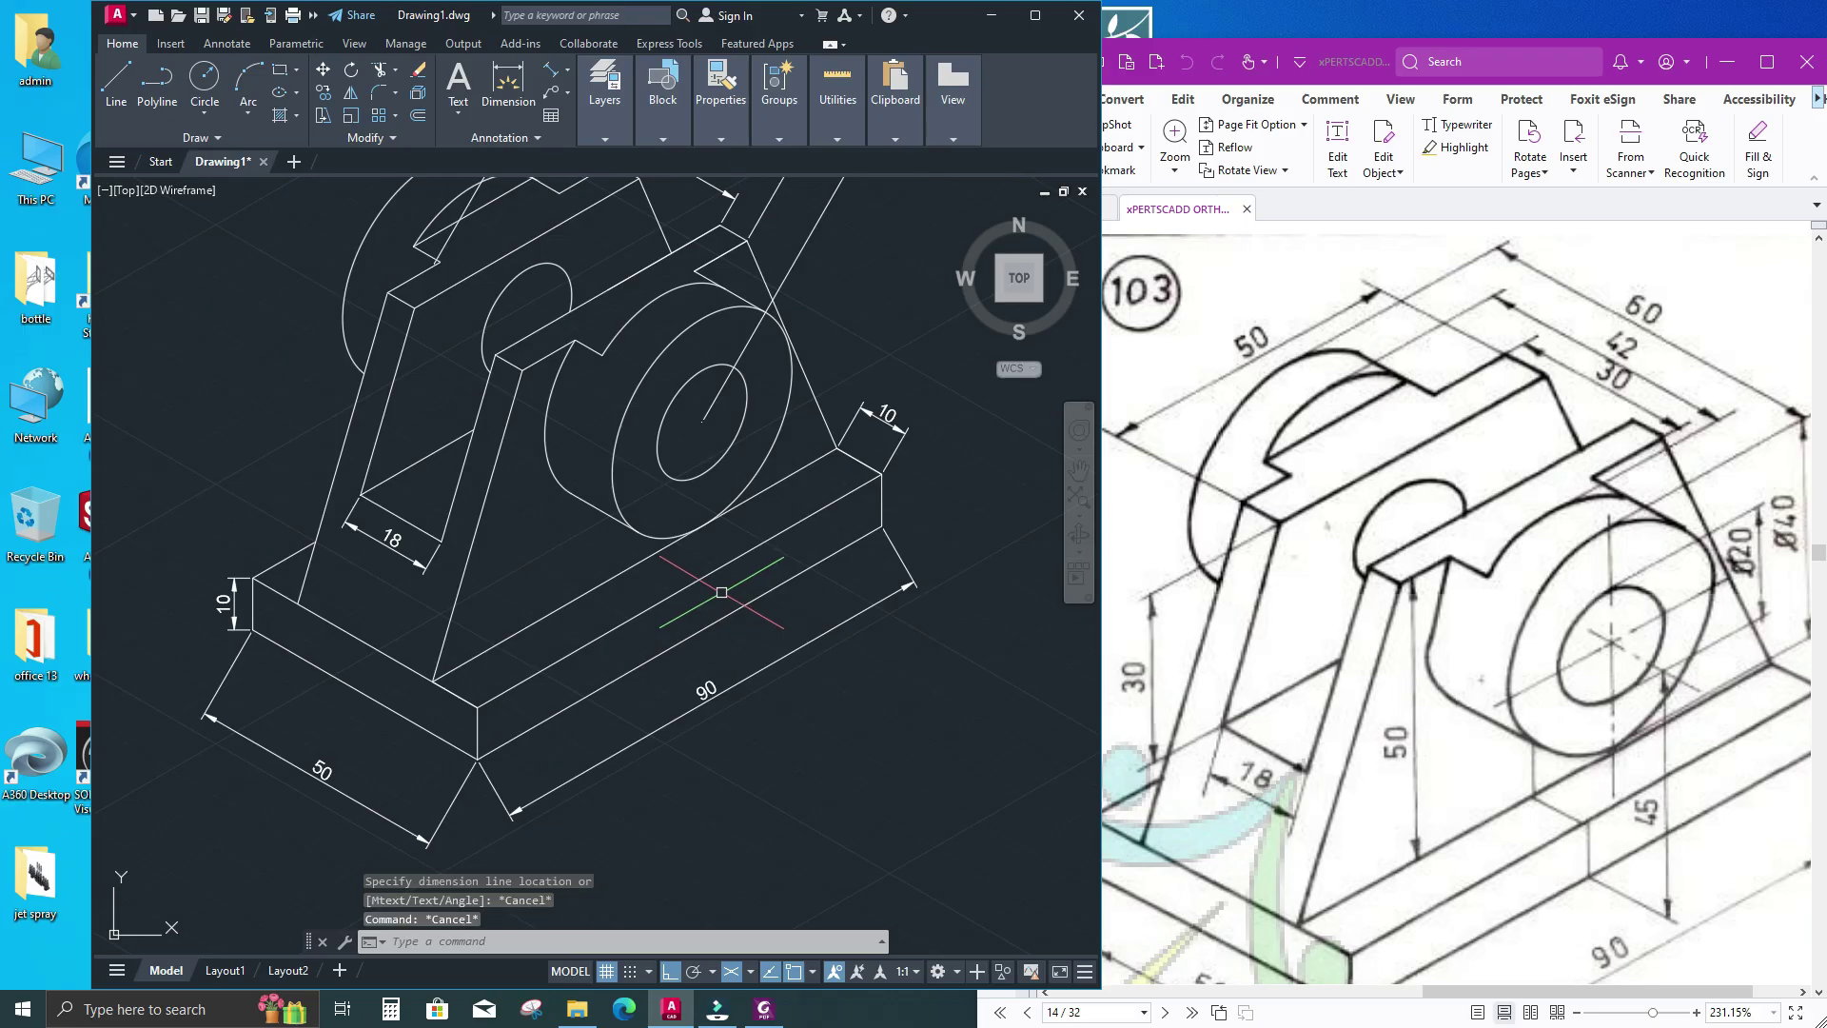
# Draw a 20-unit line outward from the front cylinder's face centre, parallel to the base's short edges
pyautogui.moveTo(719, 654); pyautogui.dragTo(699, 602, button='middle')
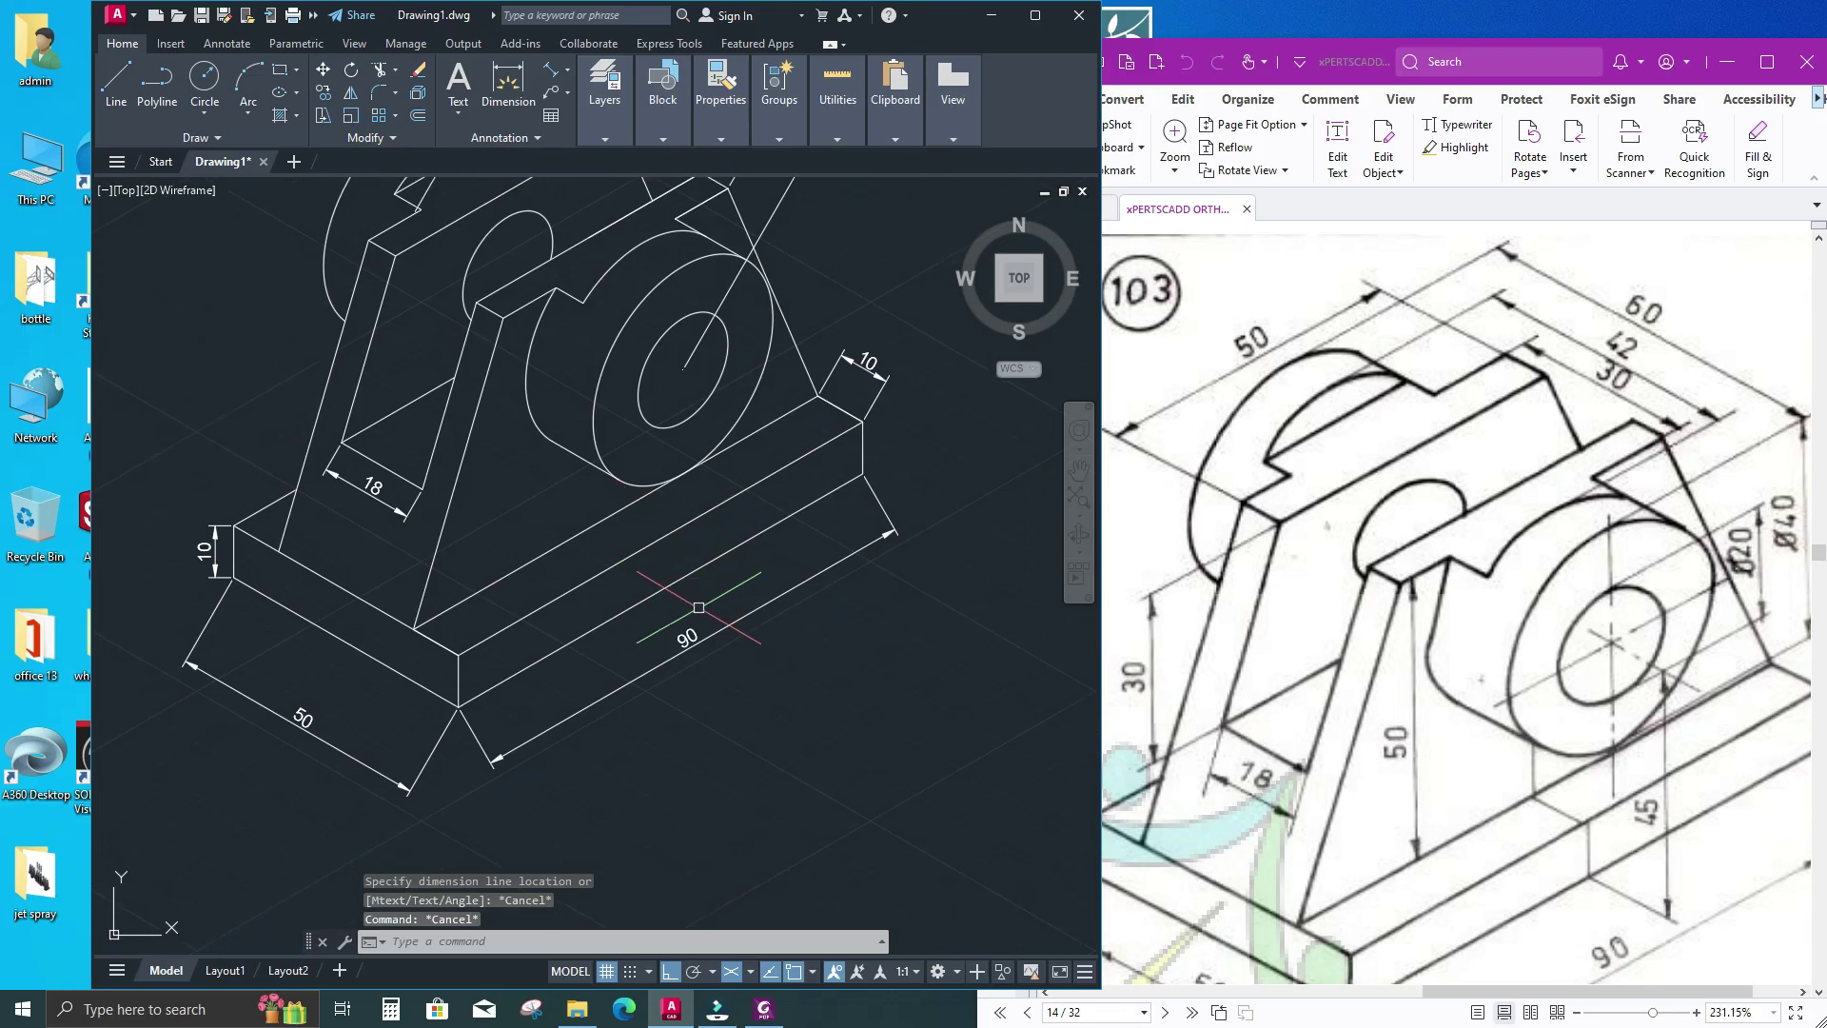
pyautogui.write('l')
pyautogui.press('Return')
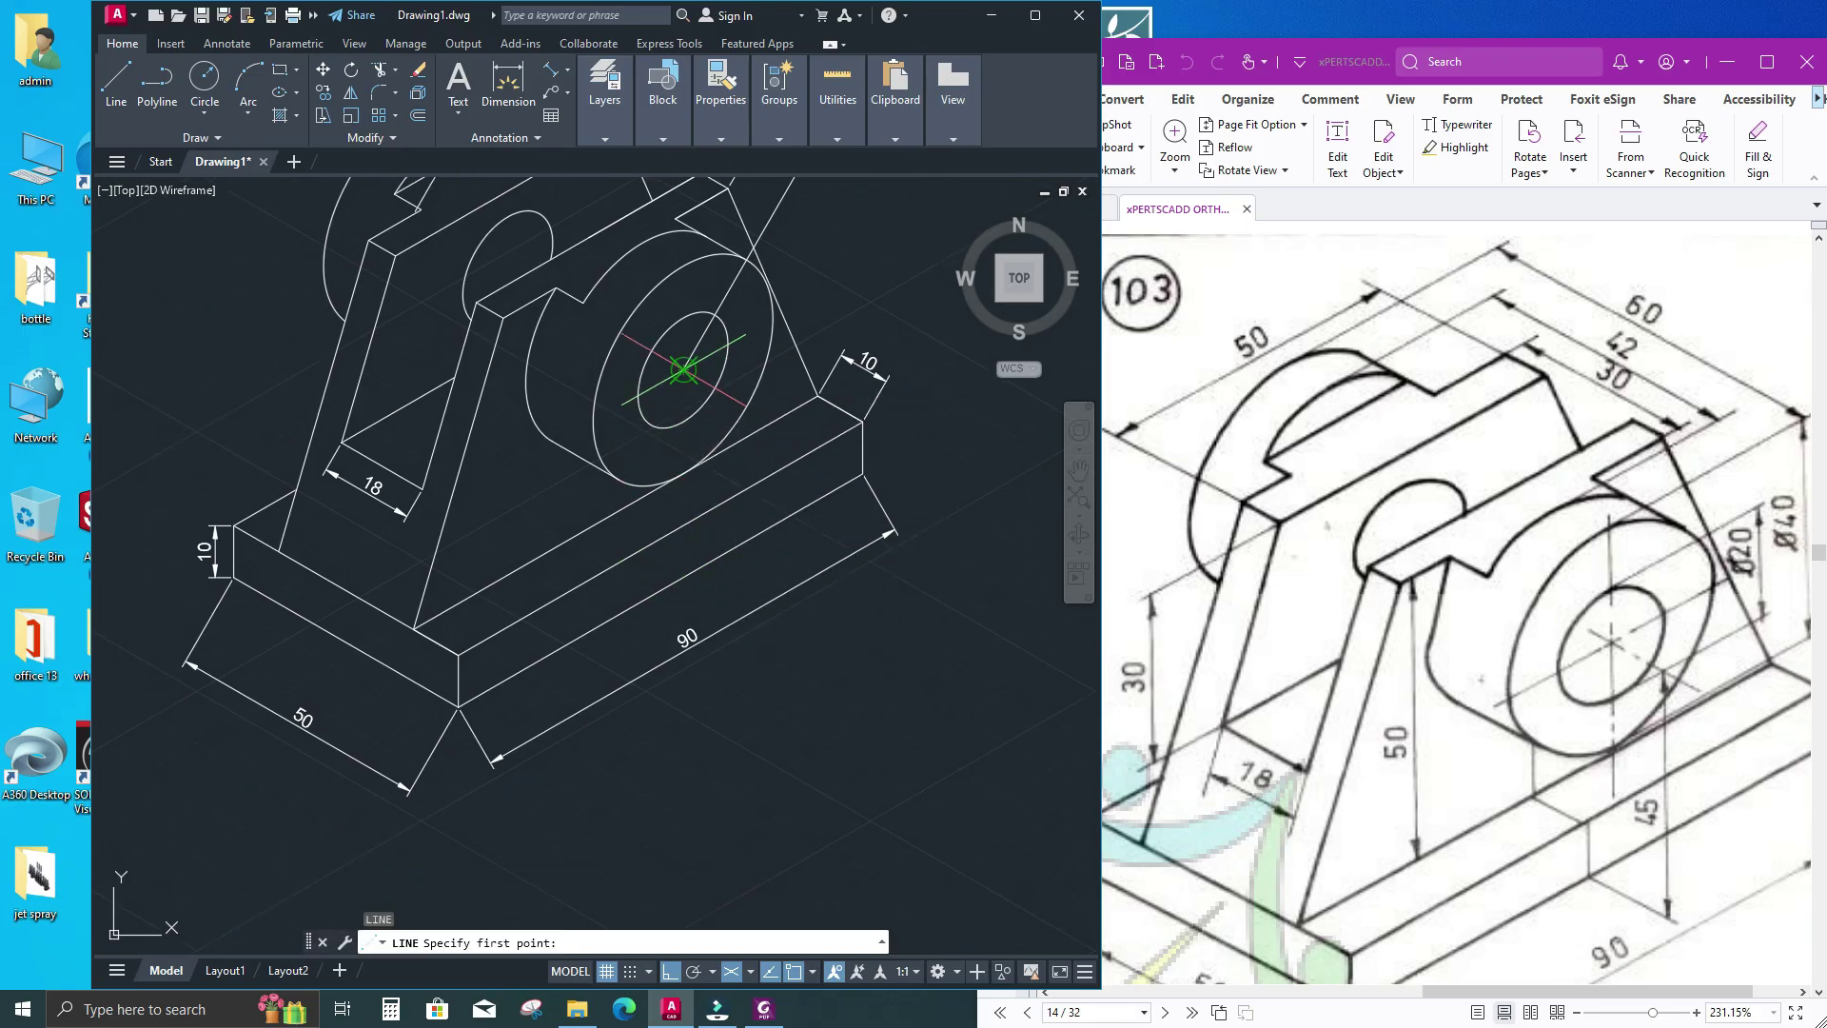
pyautogui.click(684, 369)
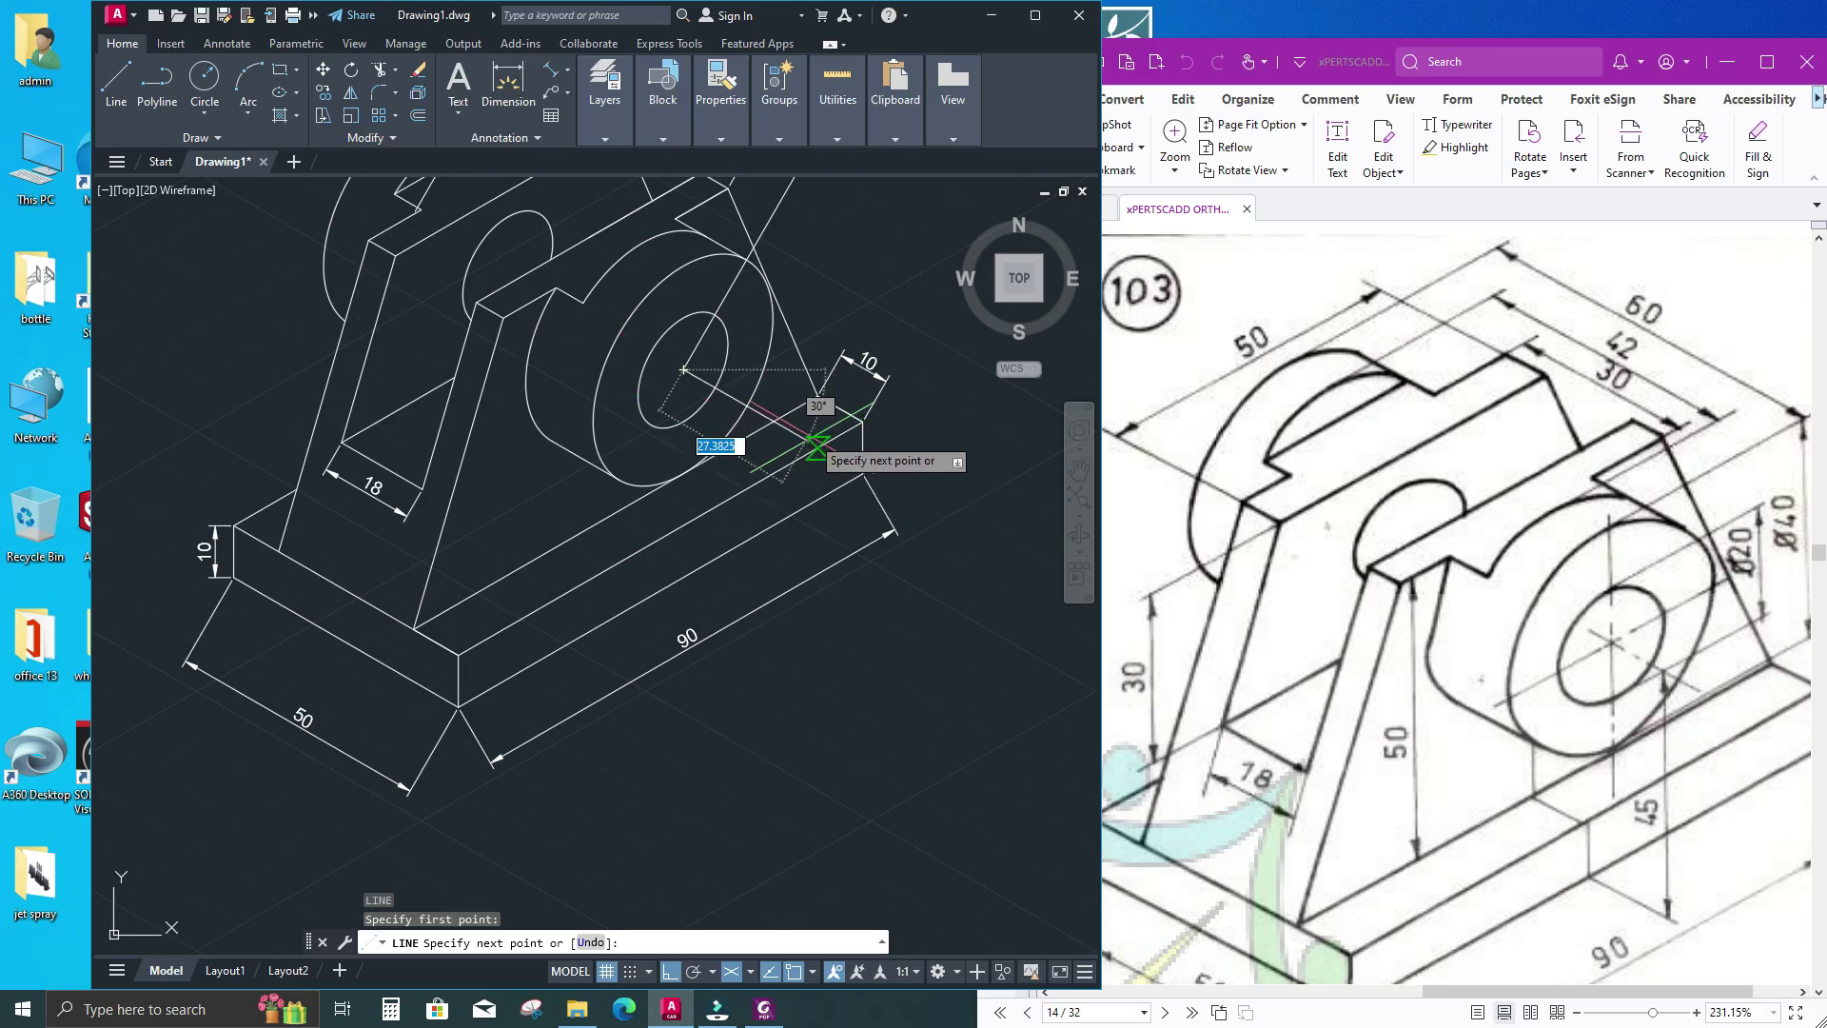
pyautogui.scroll(4, 752, 411)
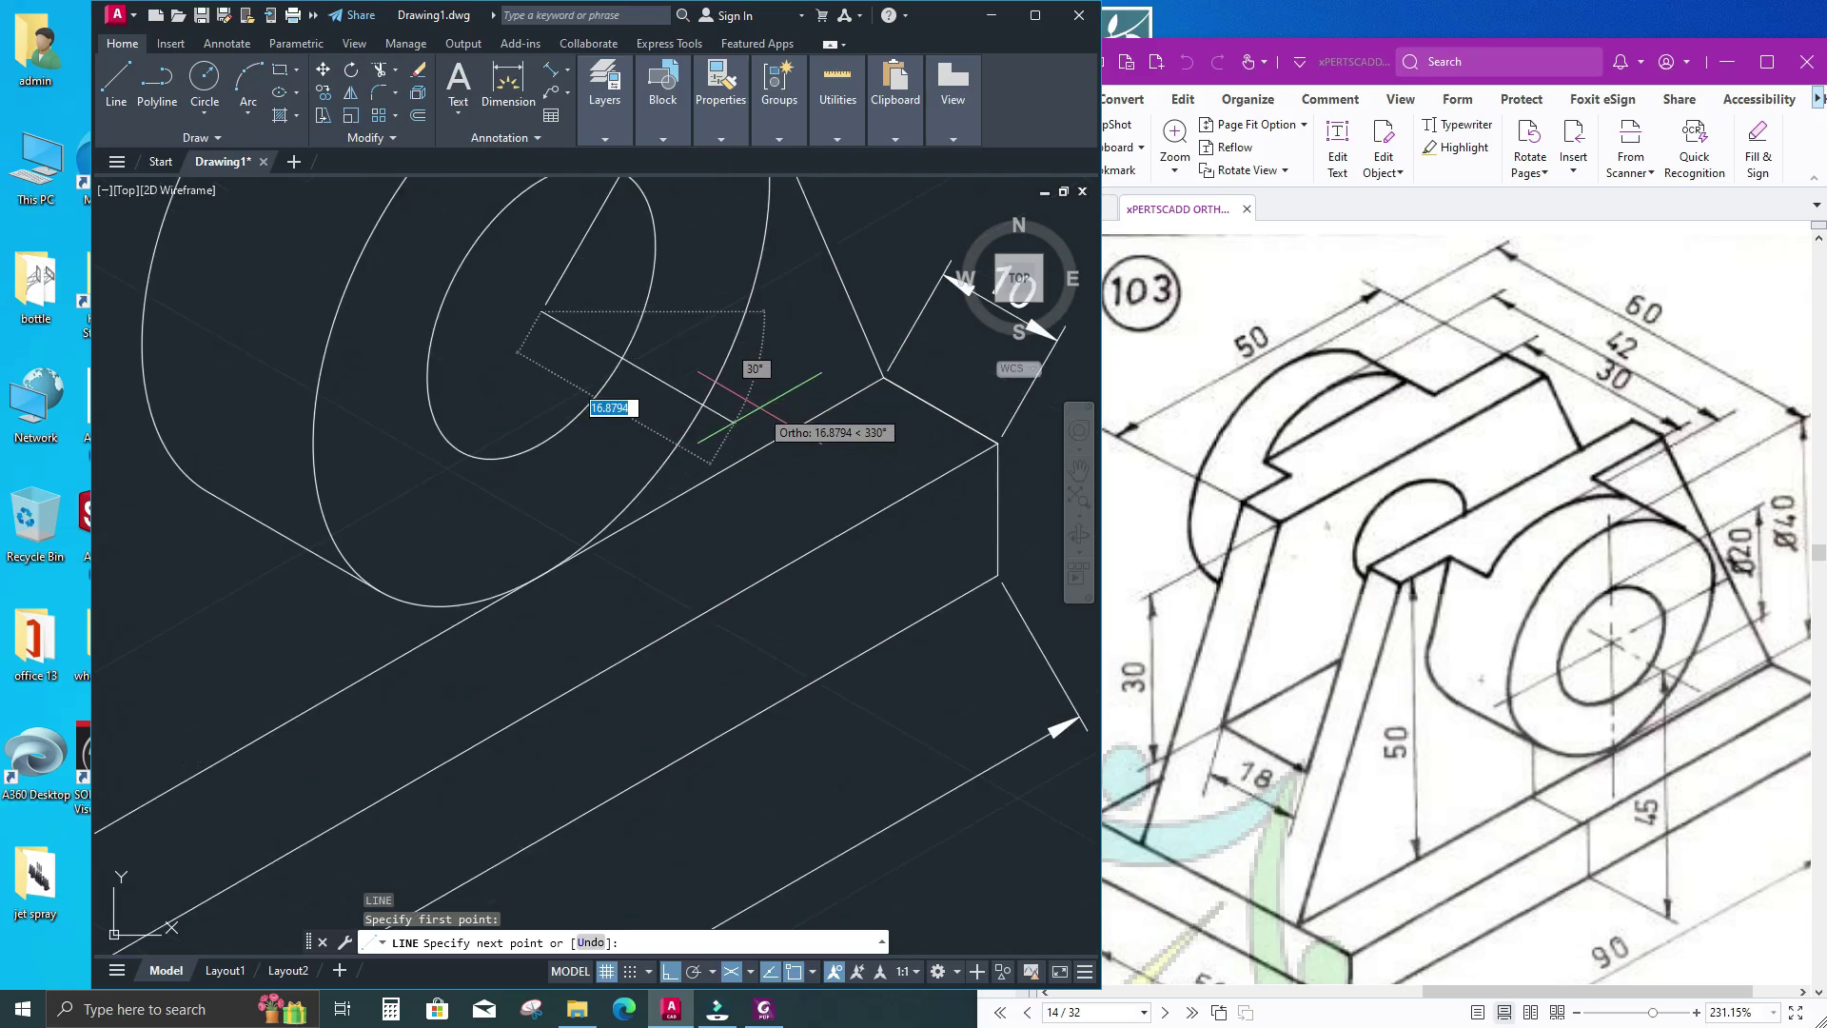
pyautogui.write('222222222222222')
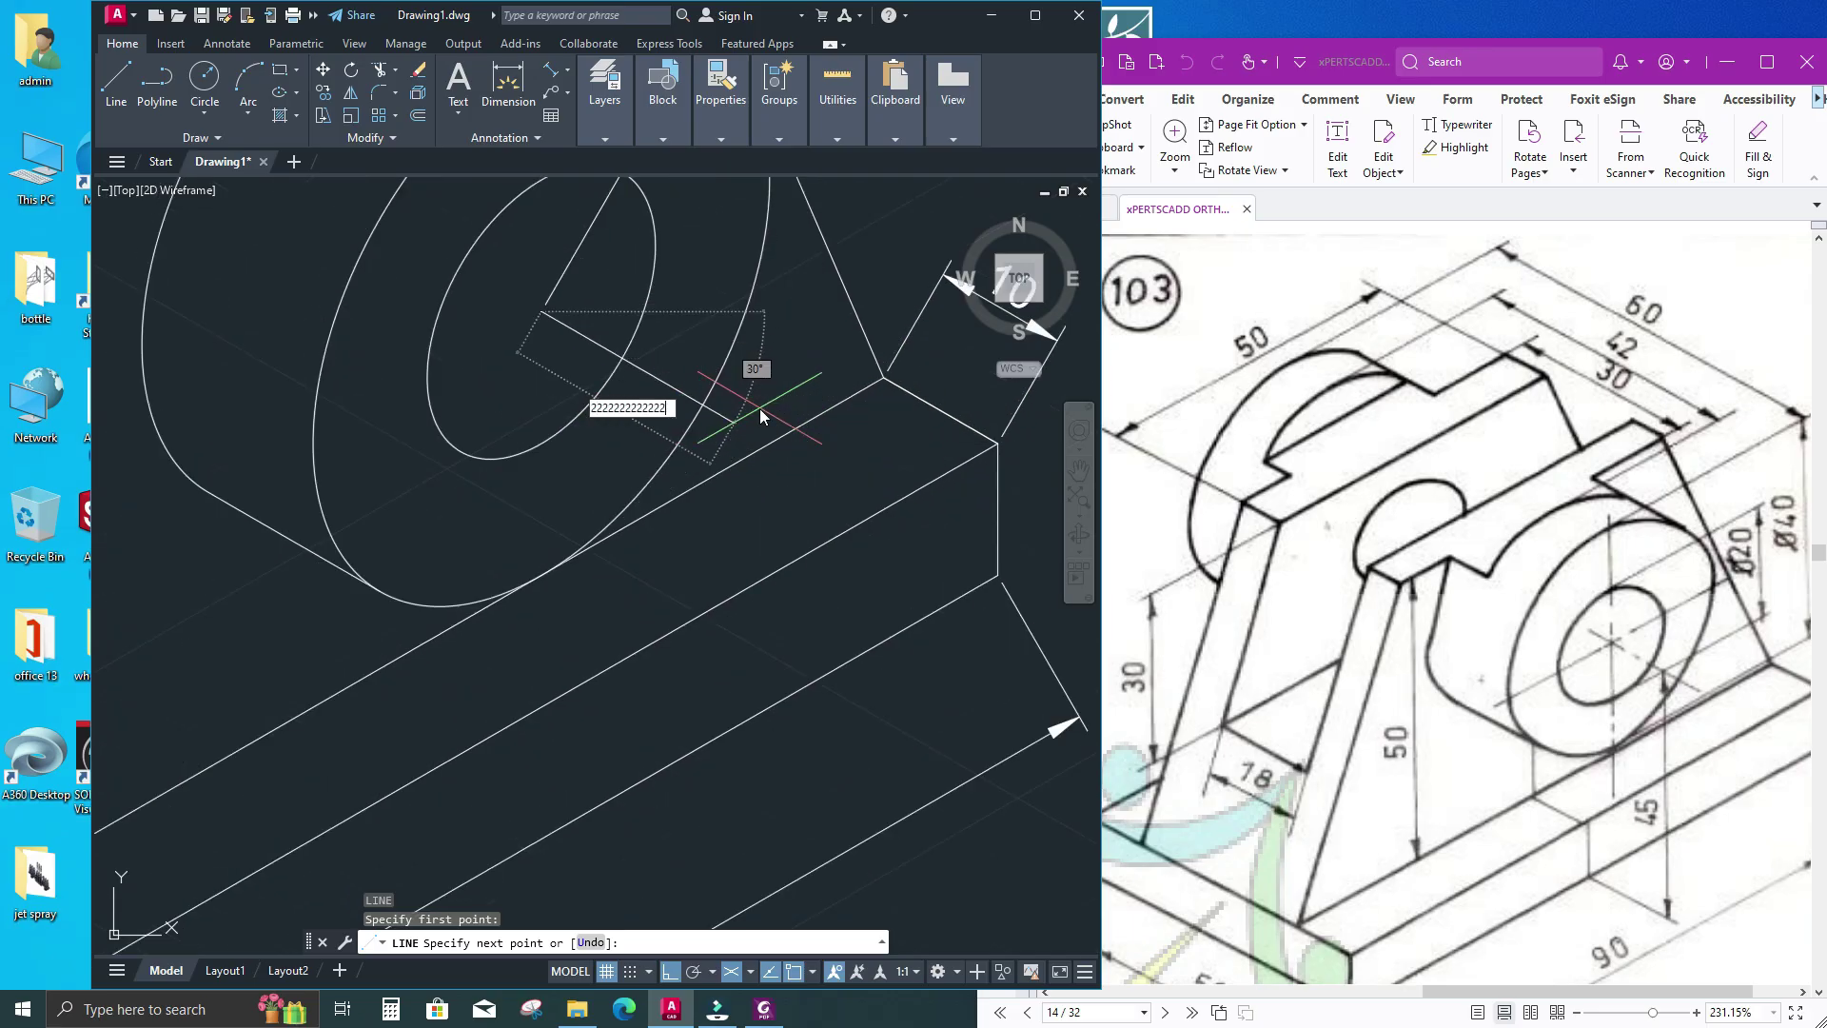
pyautogui.press('BackSpace')
pyautogui.press('BackSpace')
pyautogui.press('BackSpace')
pyautogui.press('BackSpace')
pyautogui.press('BackSpace')
pyautogui.press('BackSpace')
pyautogui.press('BackSpace')
pyautogui.press('BackSpace')
pyautogui.press('BackSpace')
pyautogui.press('BackSpace')
pyautogui.press('BackSpace')
pyautogui.press('BackSpace')
pyautogui.press('BackSpace')
pyautogui.press('Return')
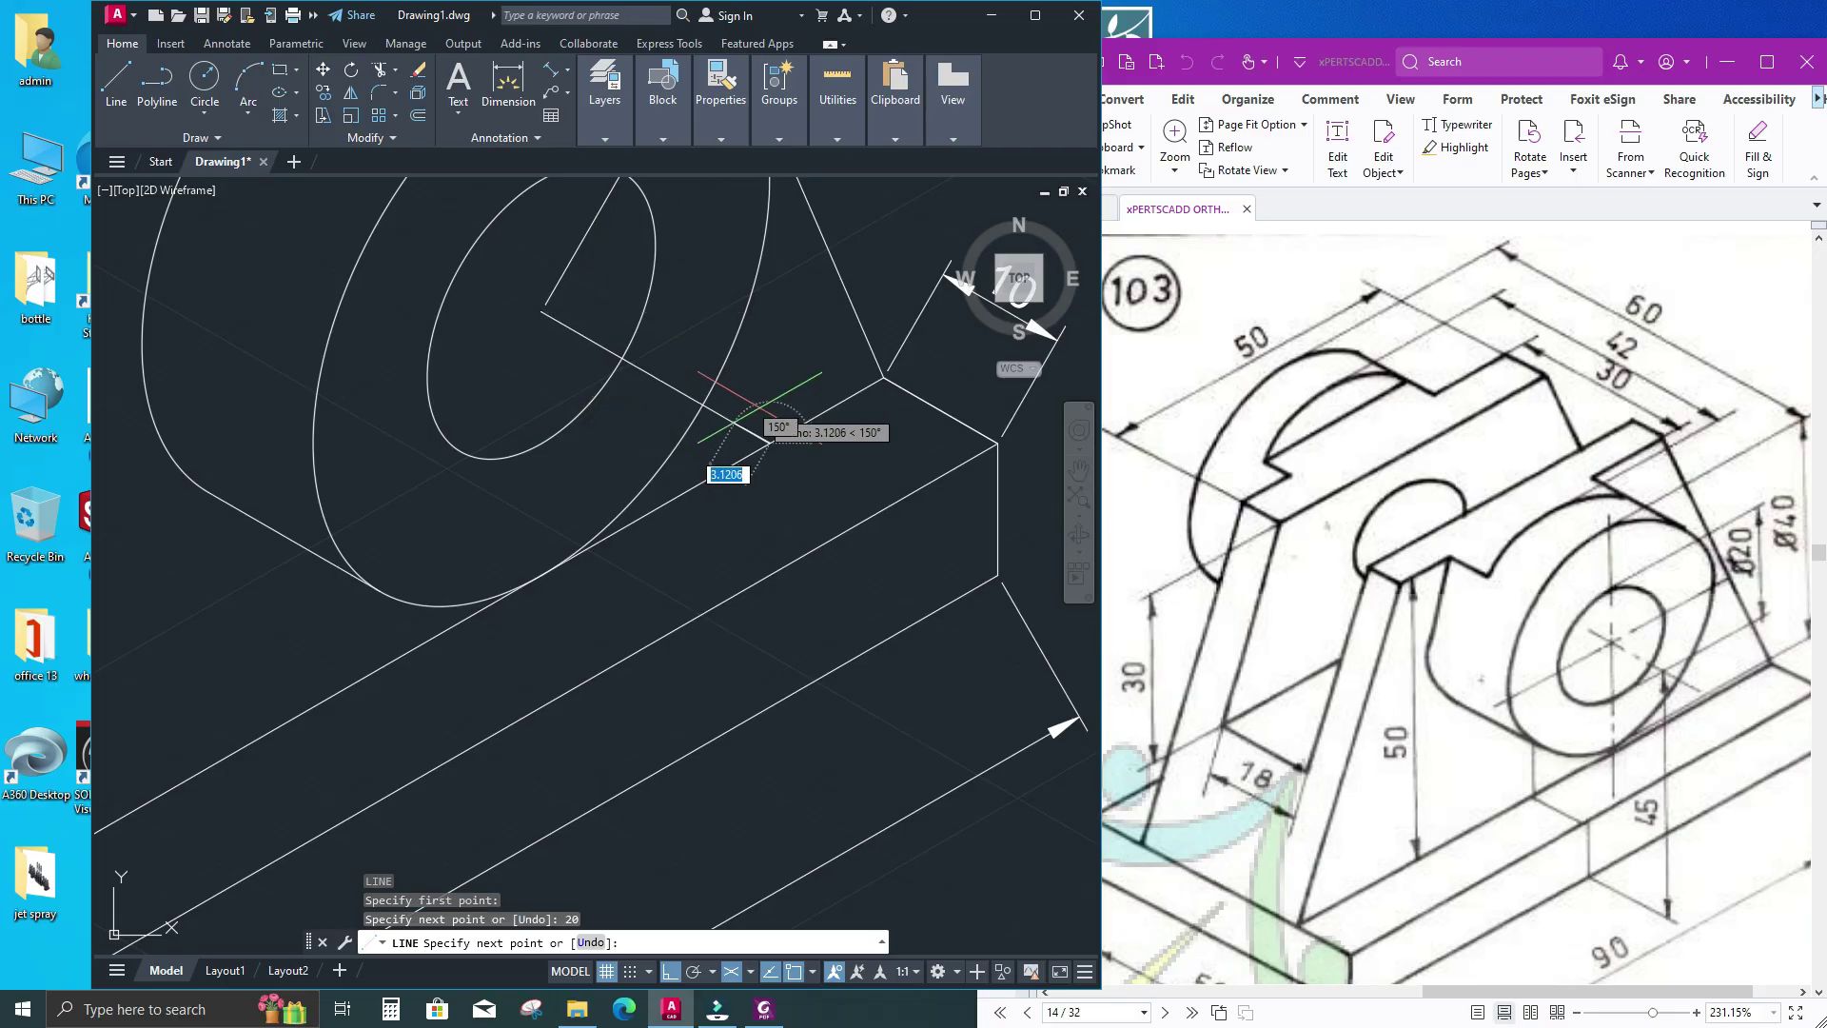
pyautogui.press('Return')
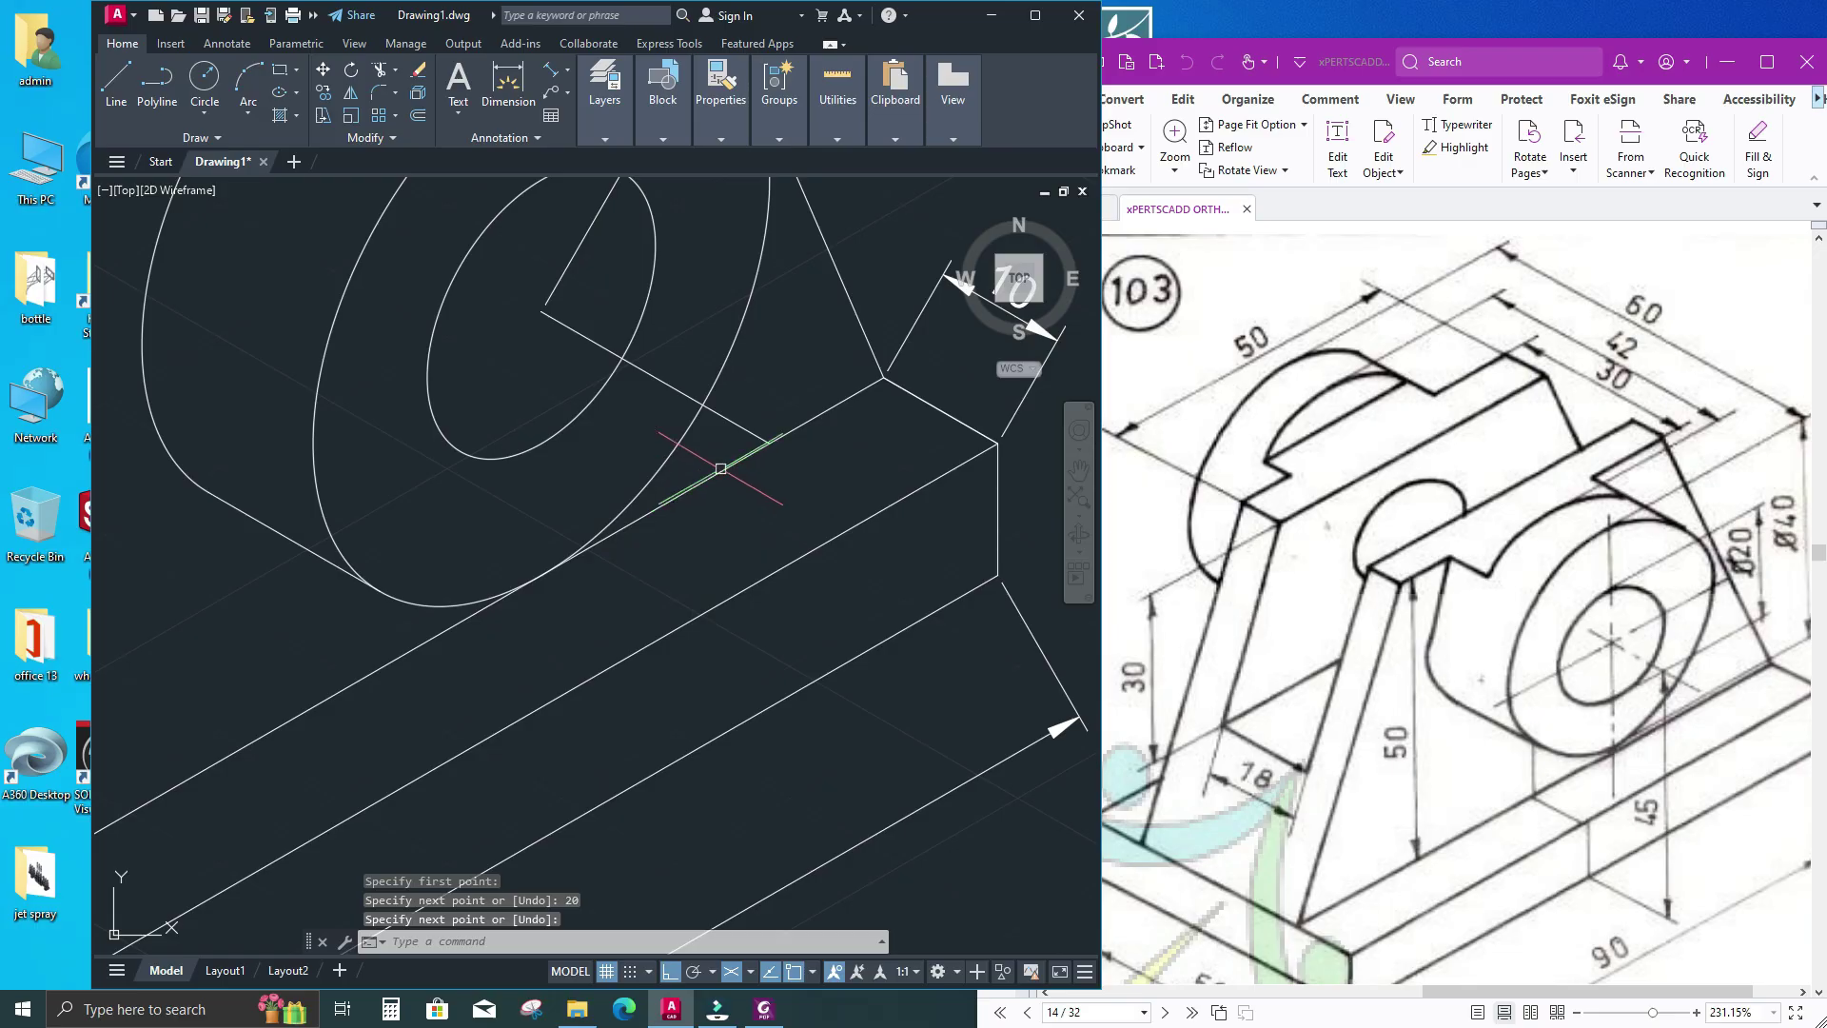
# Stretch the outer end of the cylinder's centre line outward by 10 units and by a further 5 units
pyautogui.click(747, 430)
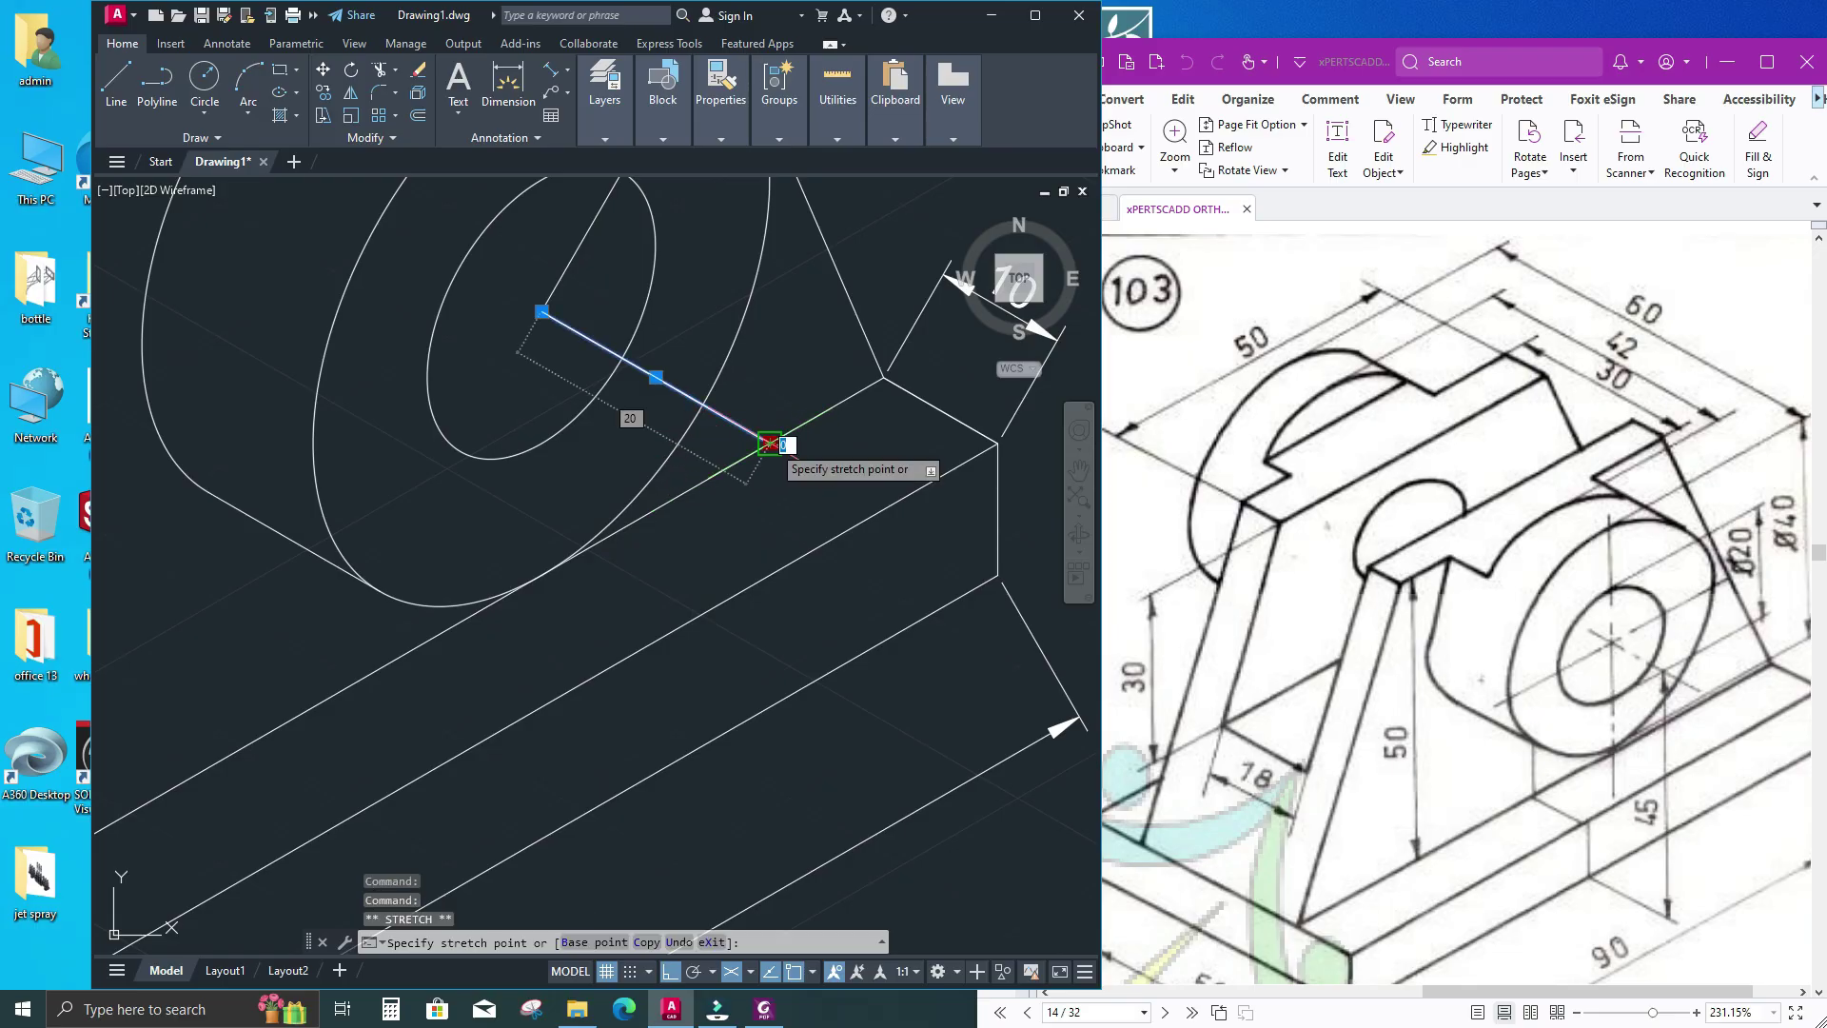
pyautogui.click(771, 443)
pyautogui.write('10')
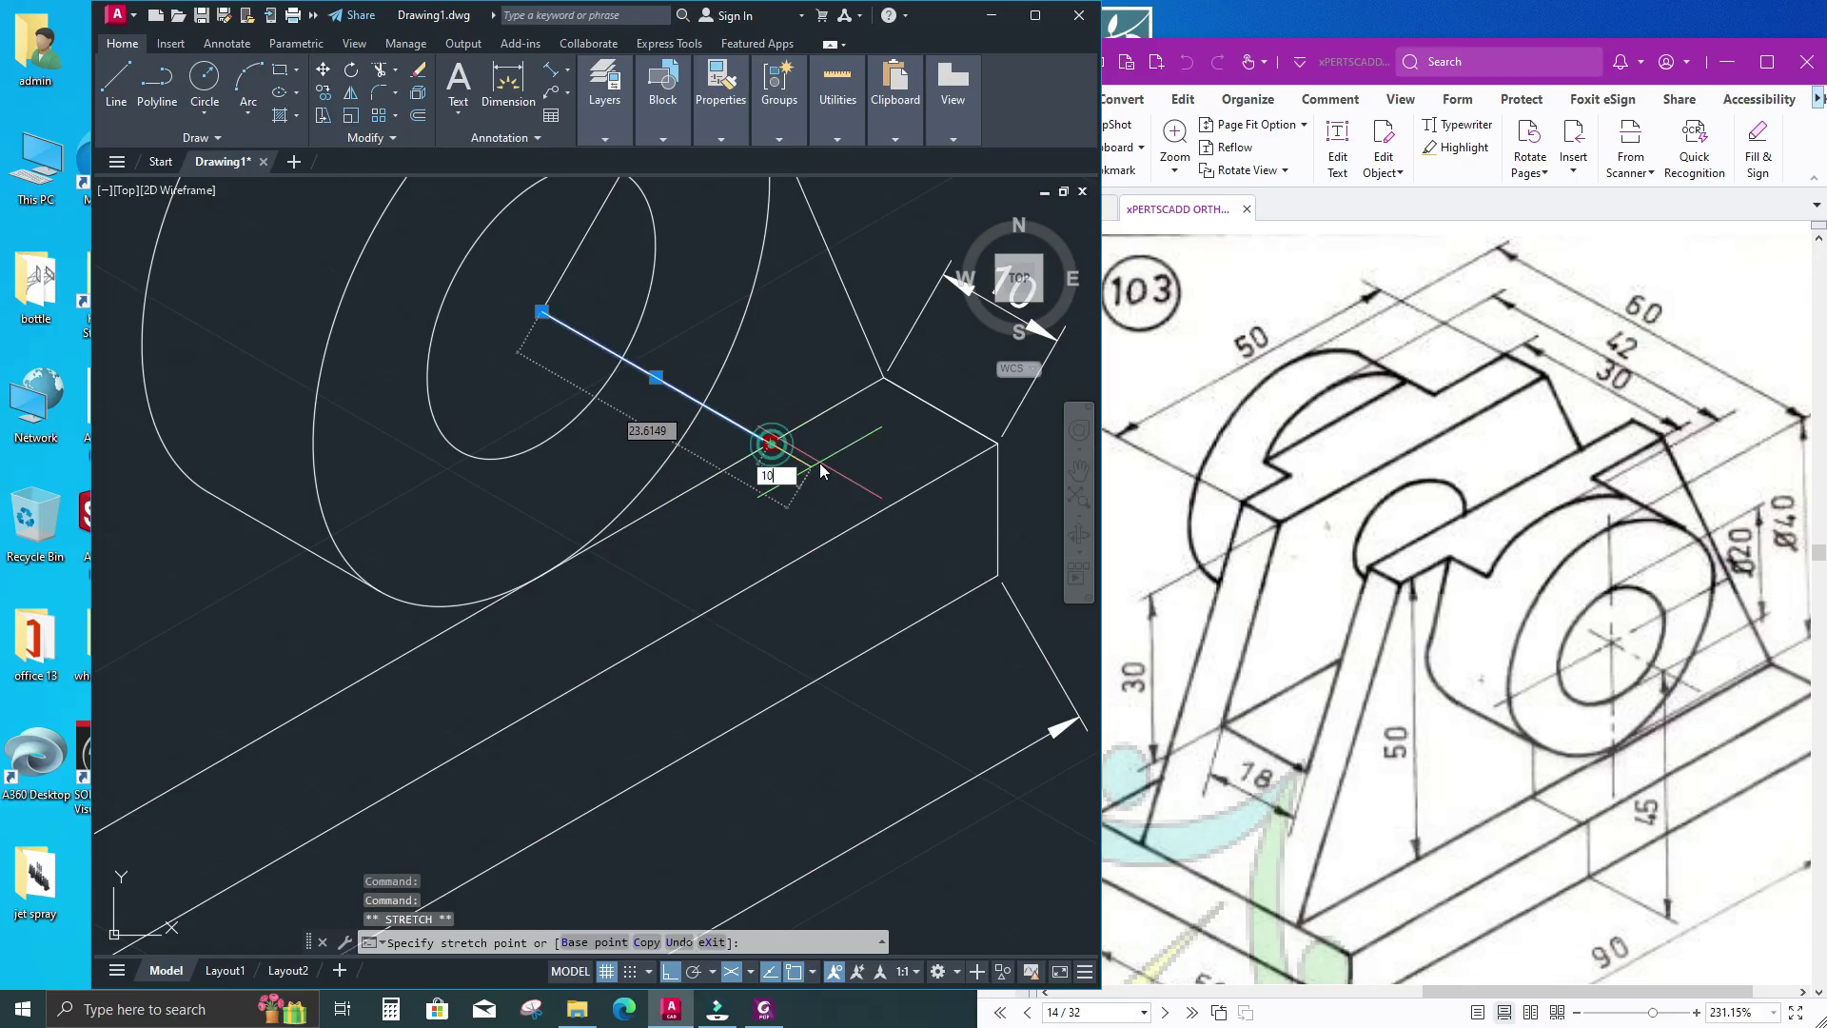
pyautogui.press('Return')
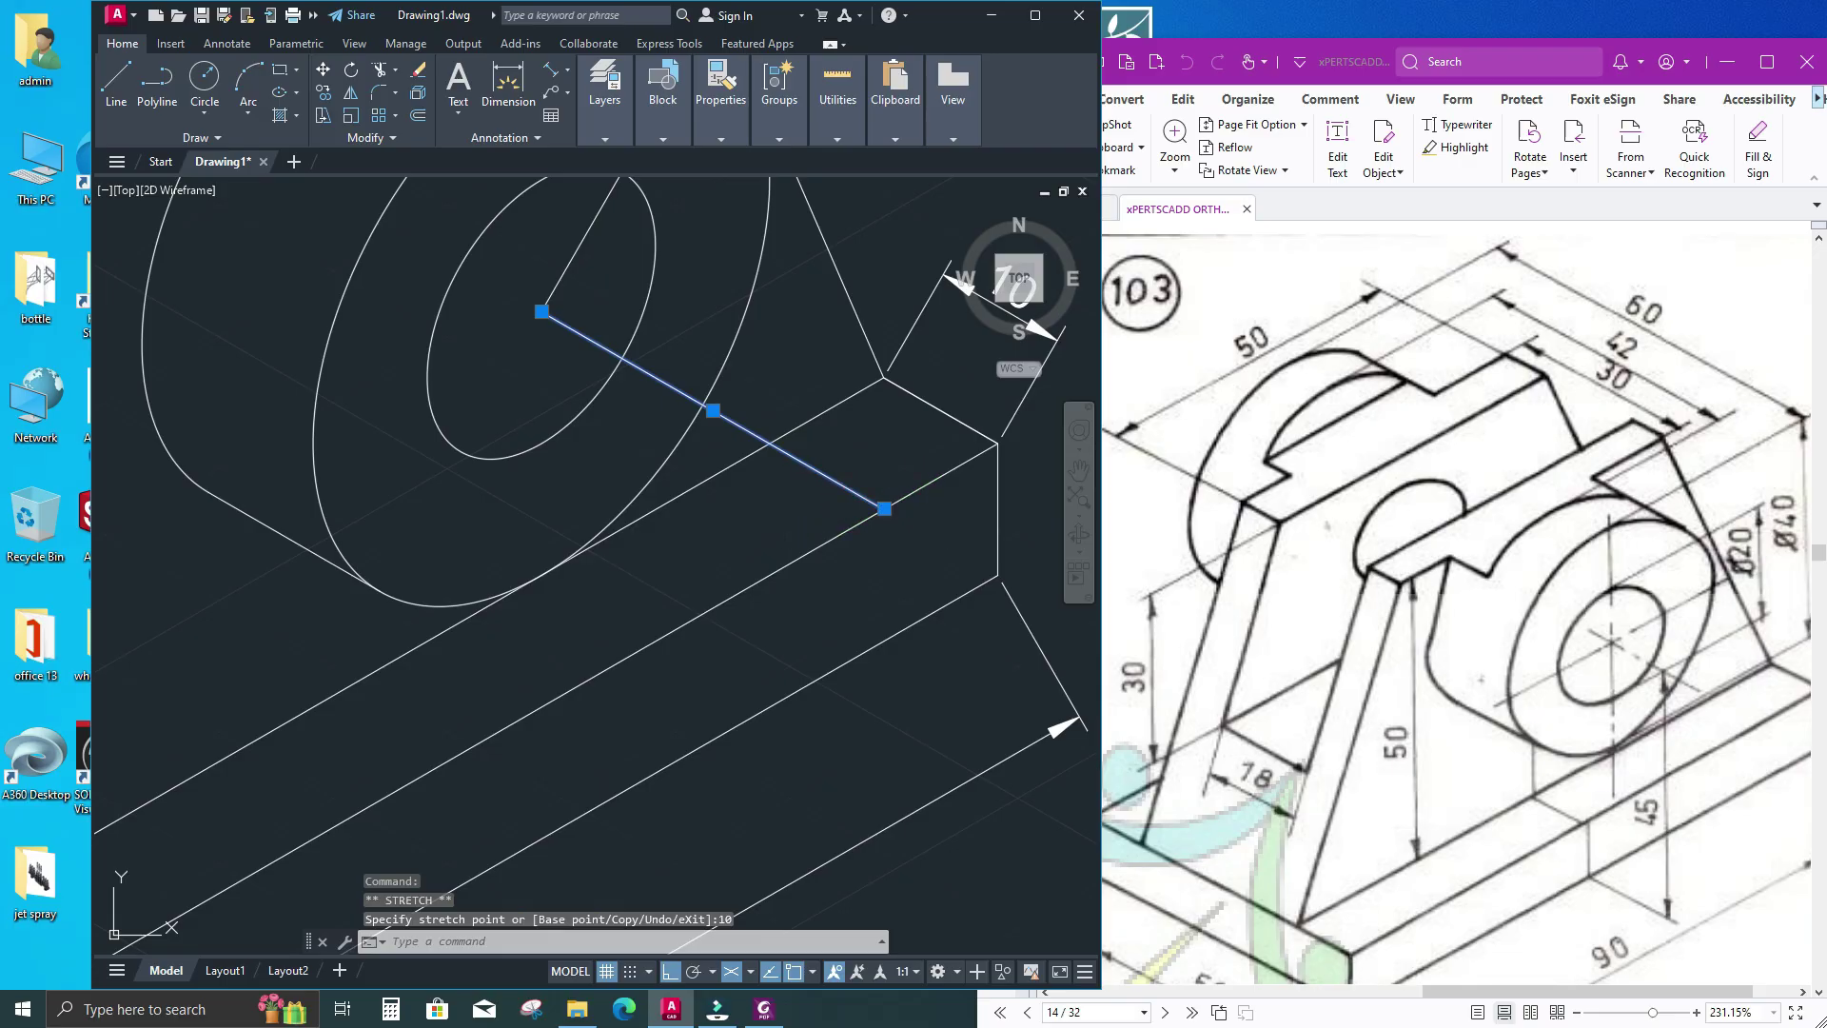
pyautogui.click(884, 509)
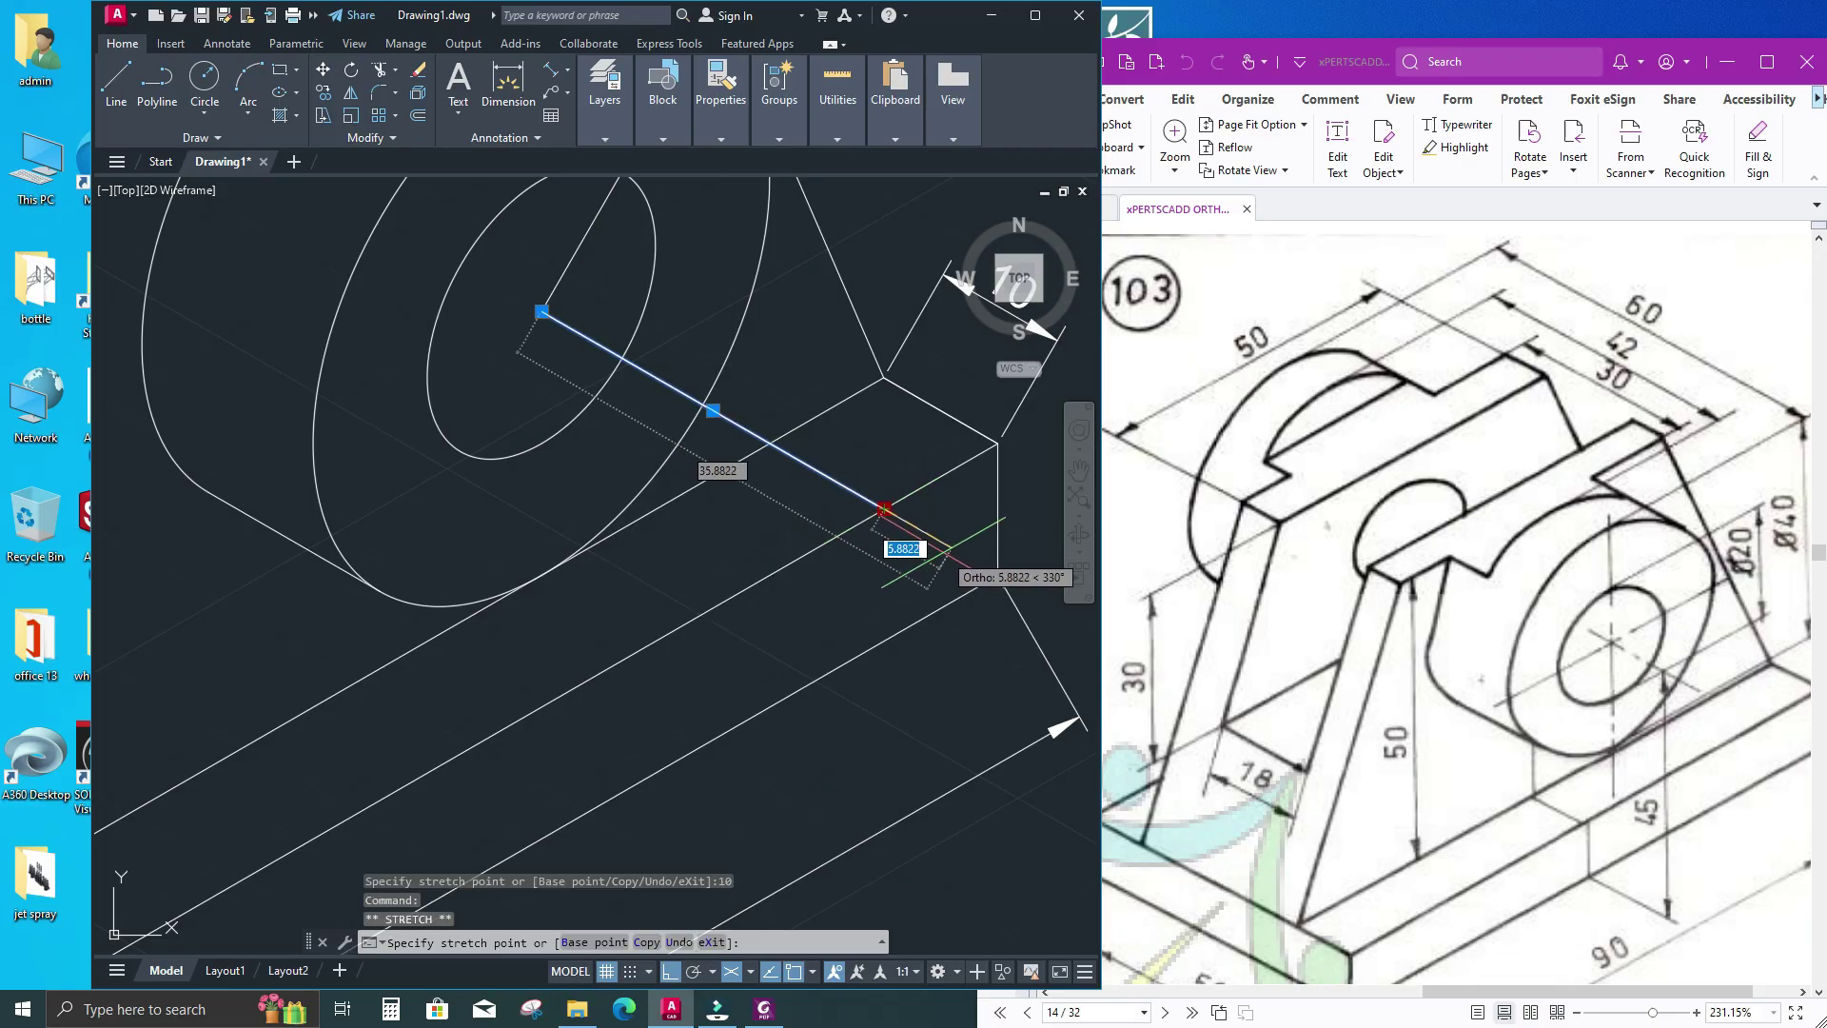
pyautogui.write('5')
pyautogui.press('Return')
pyautogui.write('l')
pyautogui.press('Return')
pyautogui.scroll(-2, 691, 499)
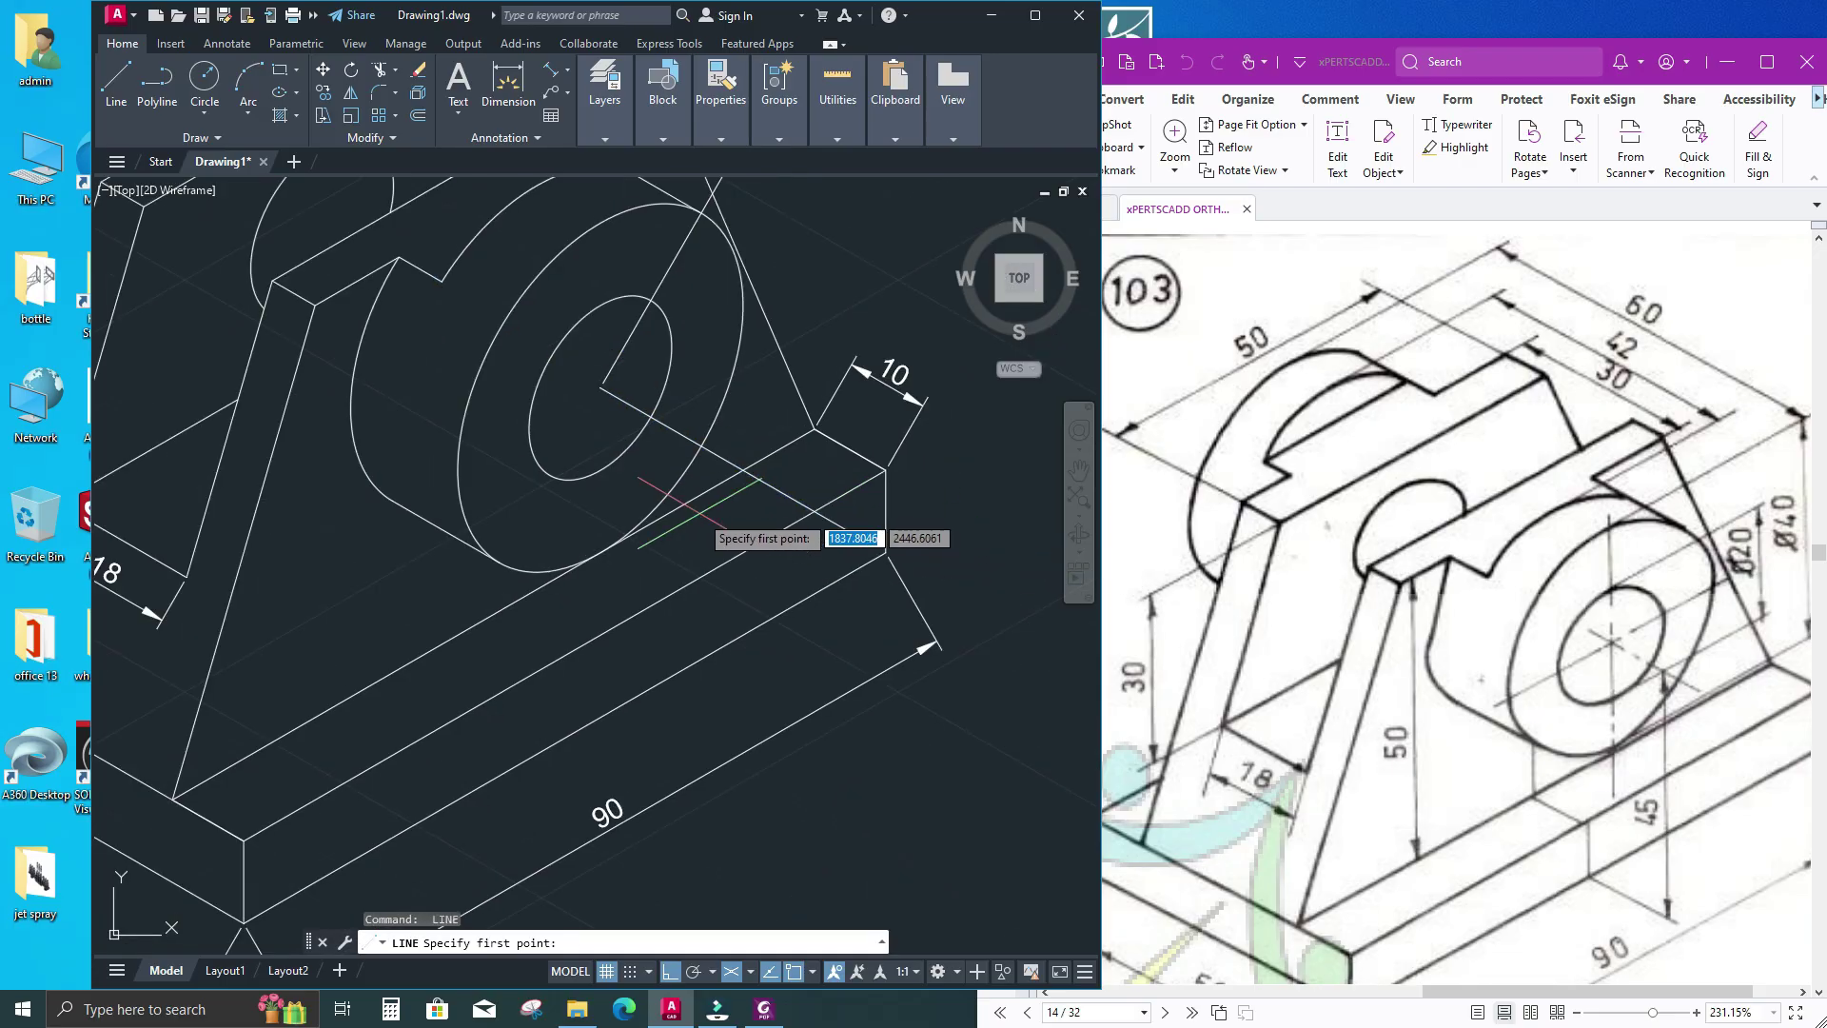
pyautogui.press('Escape')
pyautogui.press('Escape')
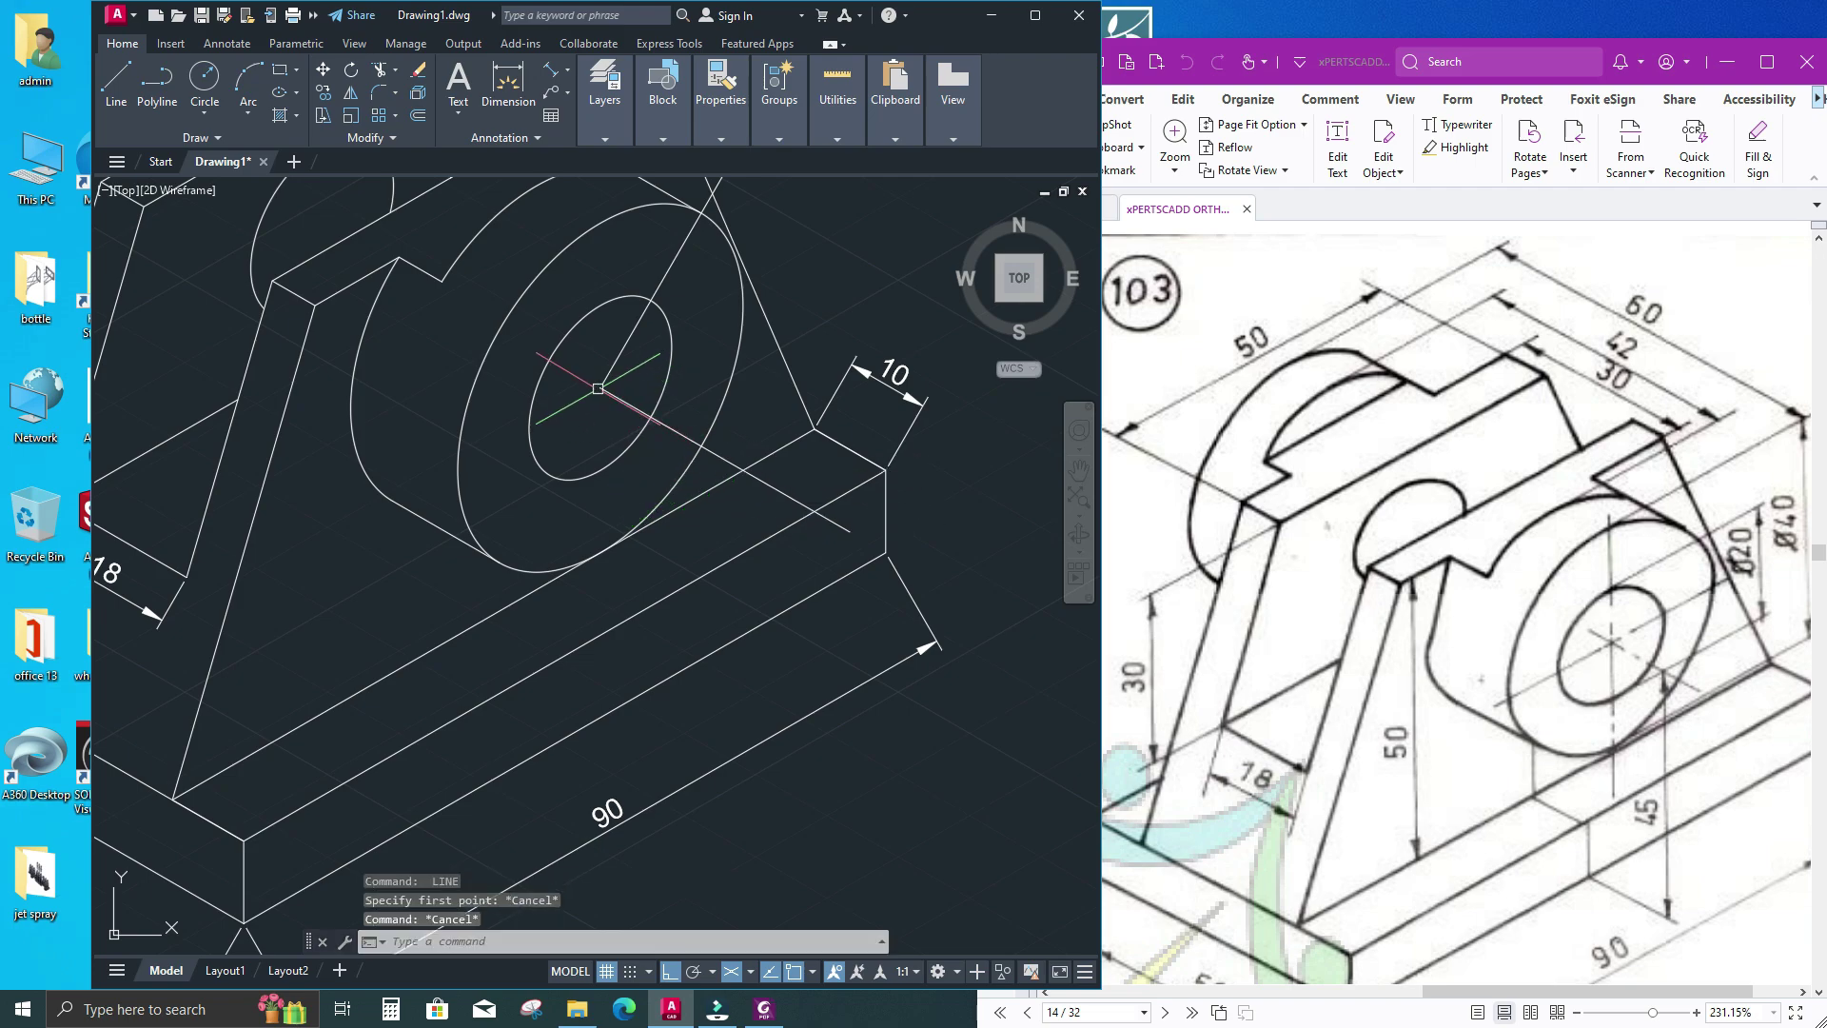
pyautogui.scroll(-2, 653, 508)
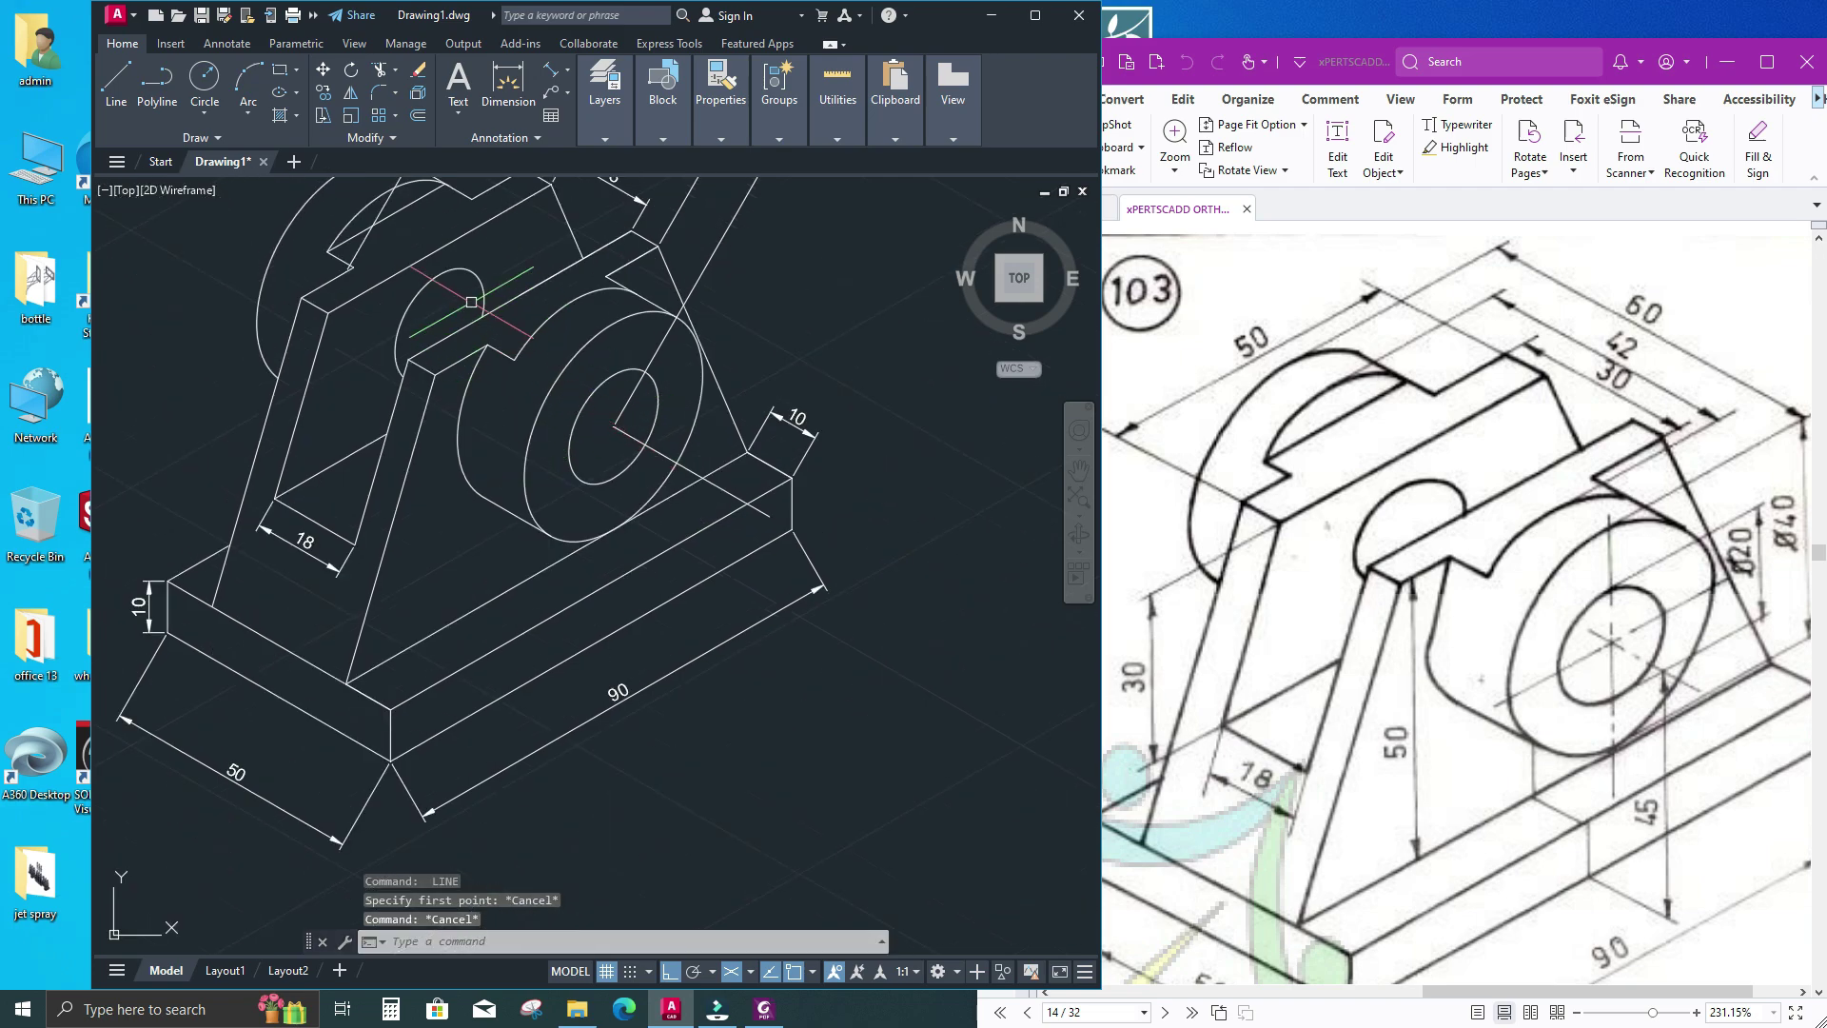
pyautogui.scroll(-2, 616, 425)
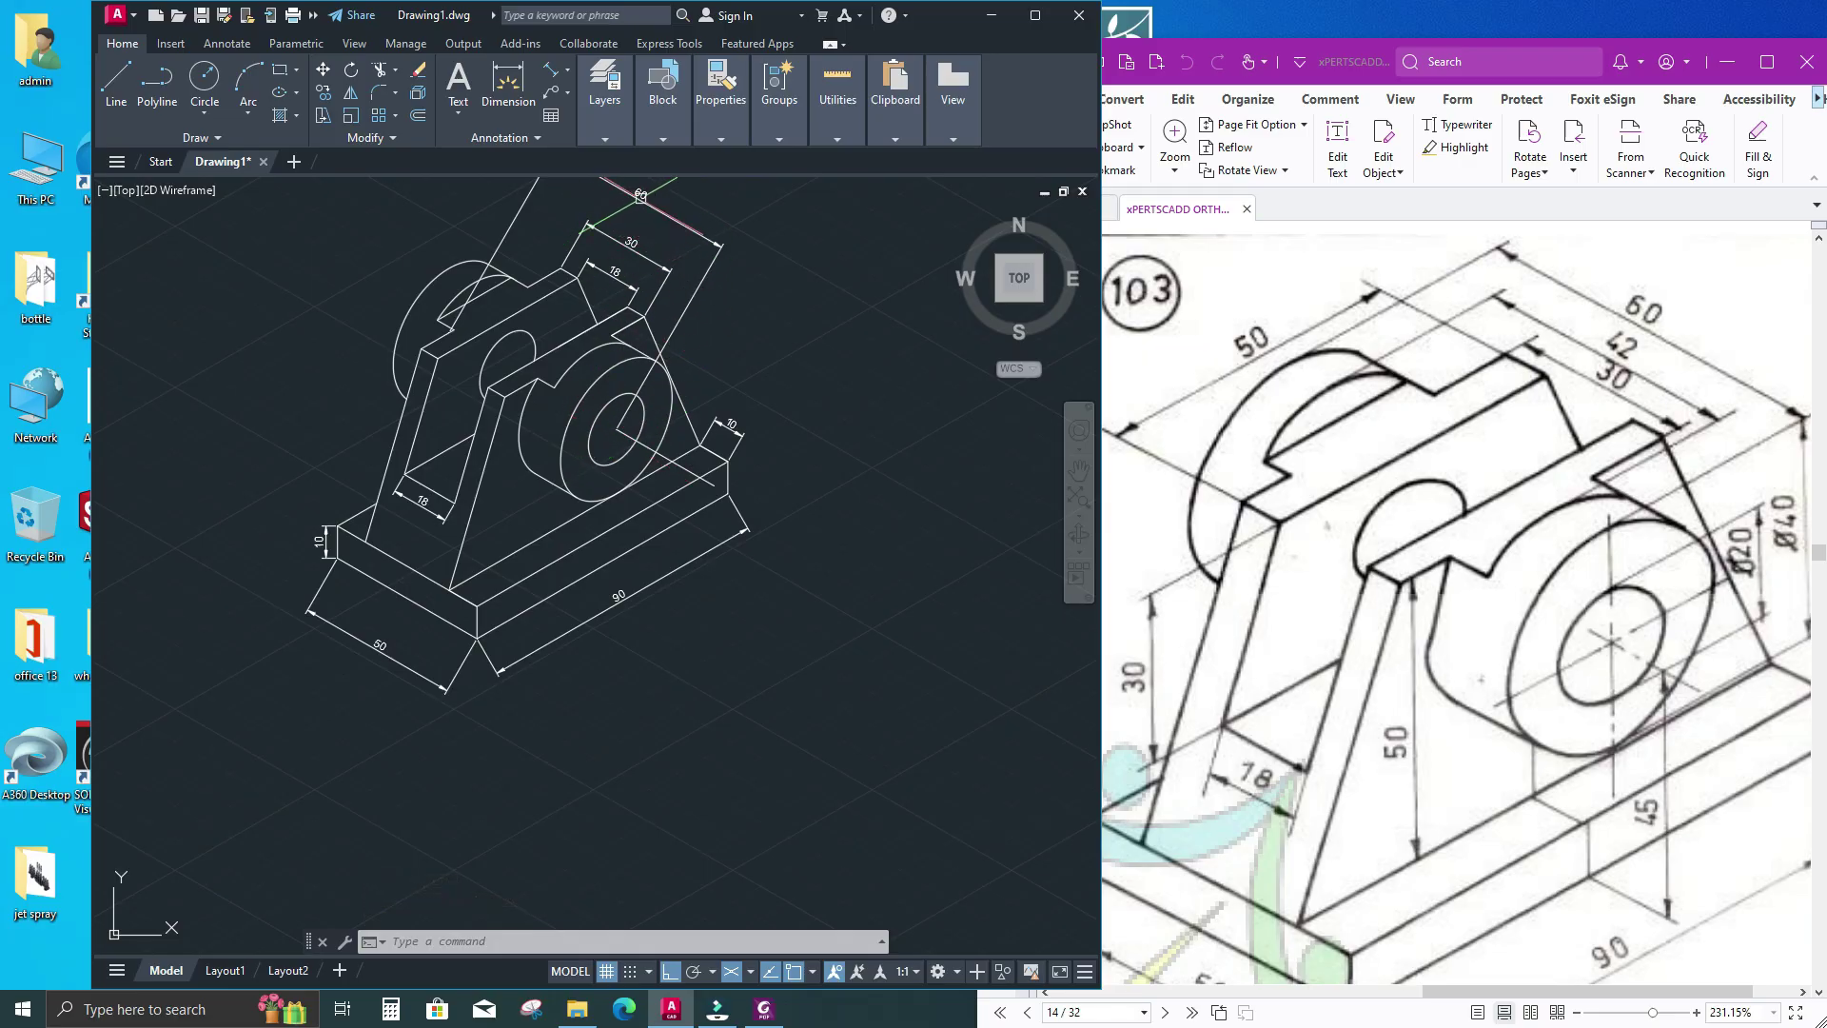
pyautogui.scroll(2, 609, 453)
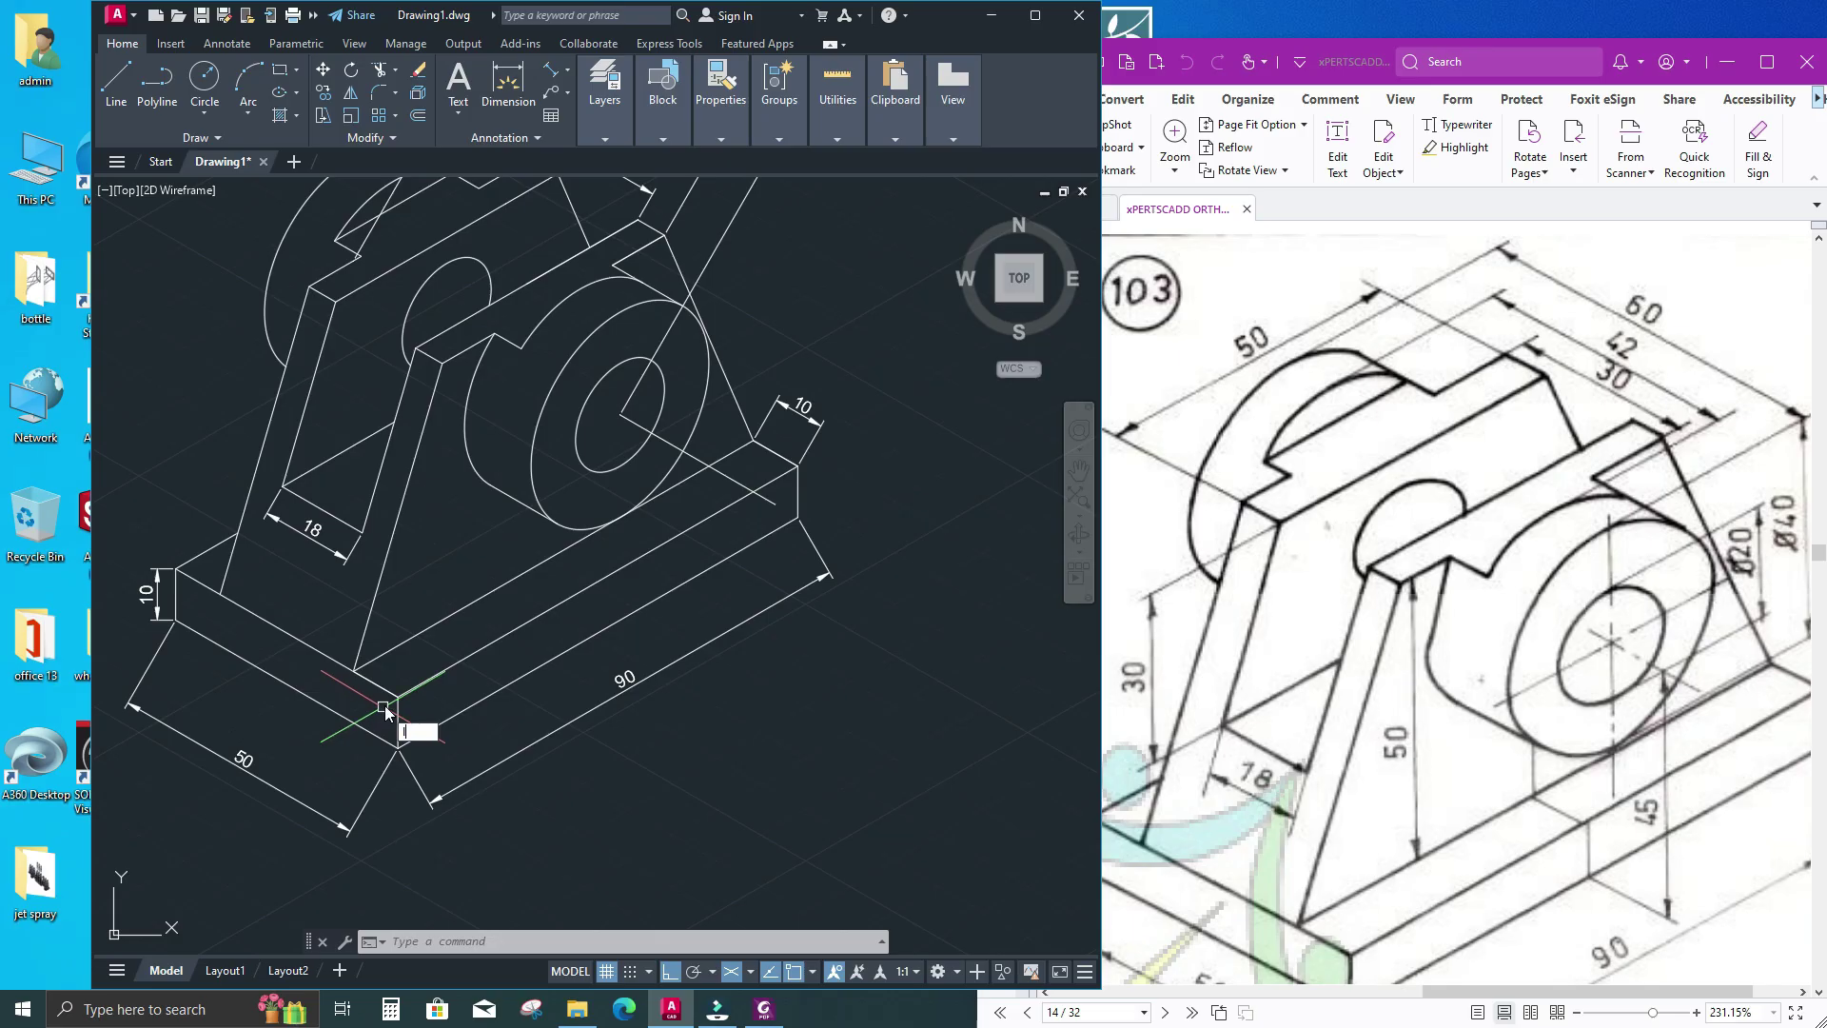
pyautogui.write('l')
pyautogui.press('Return')
pyautogui.moveTo(456, 533); pyautogui.dragTo(471, 613, button='middle')
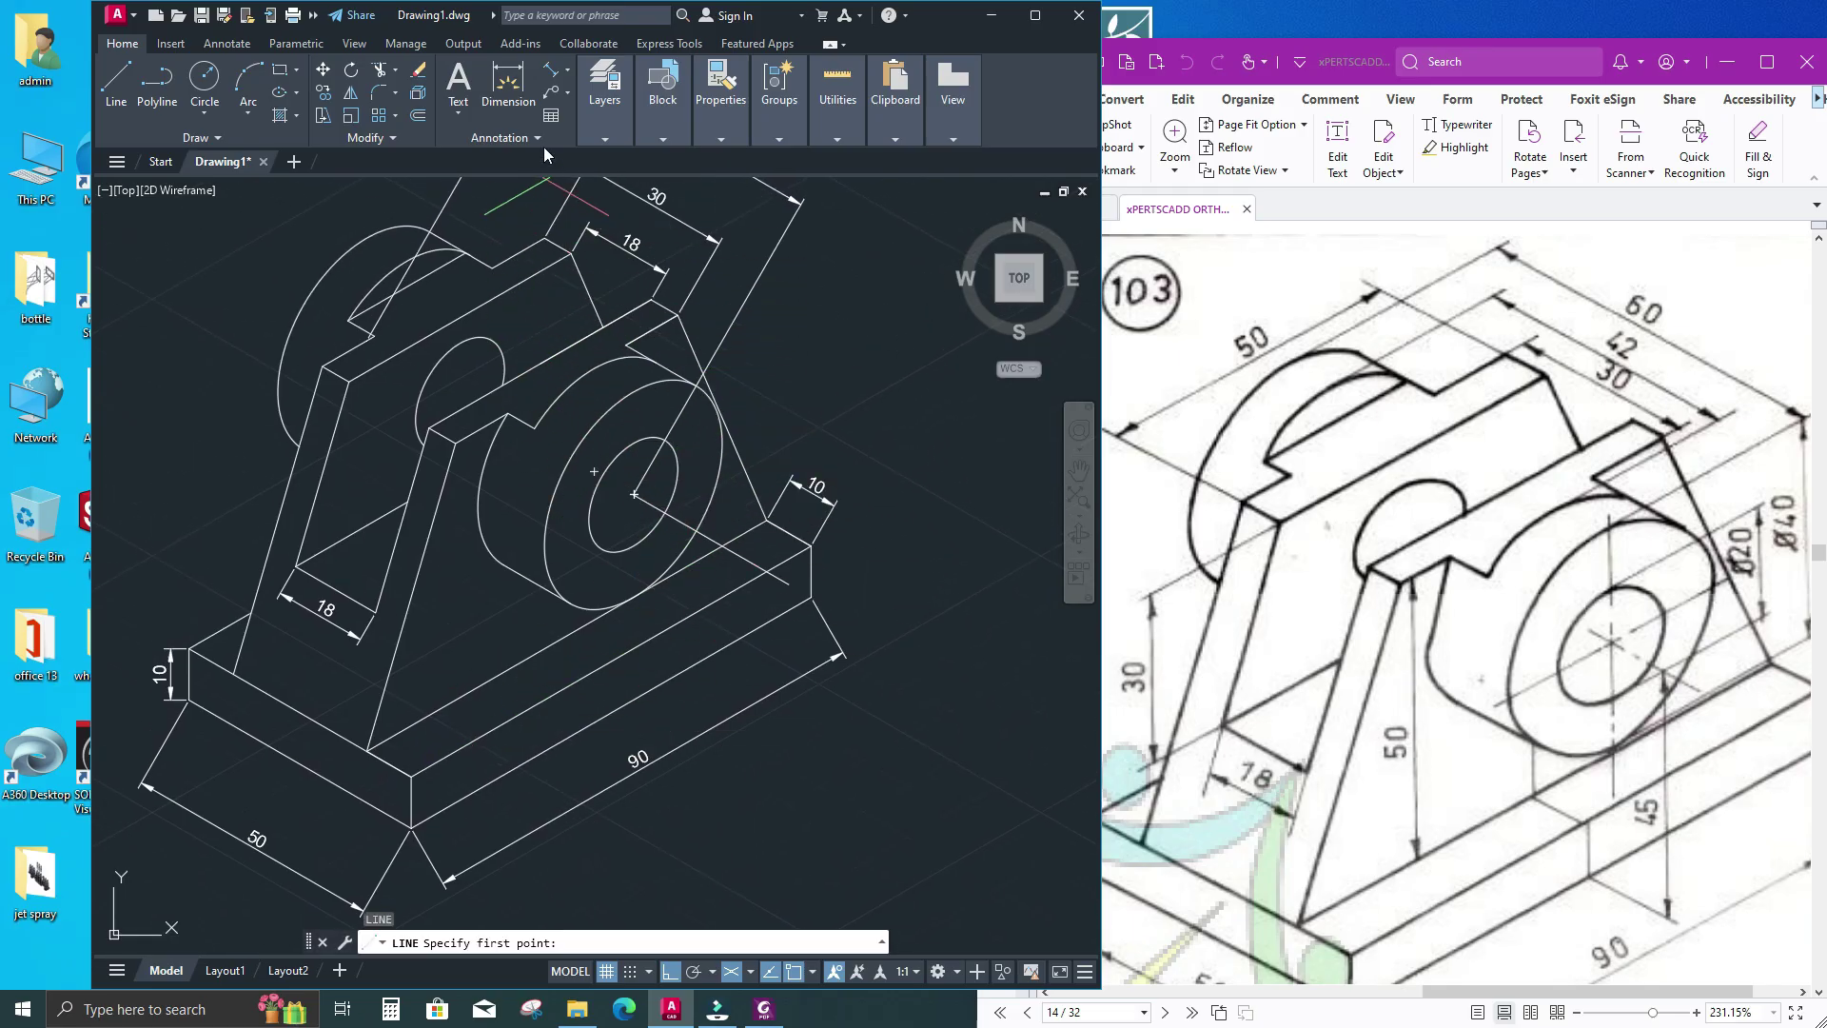
pyautogui.click(552, 70)
pyautogui.click(635, 494)
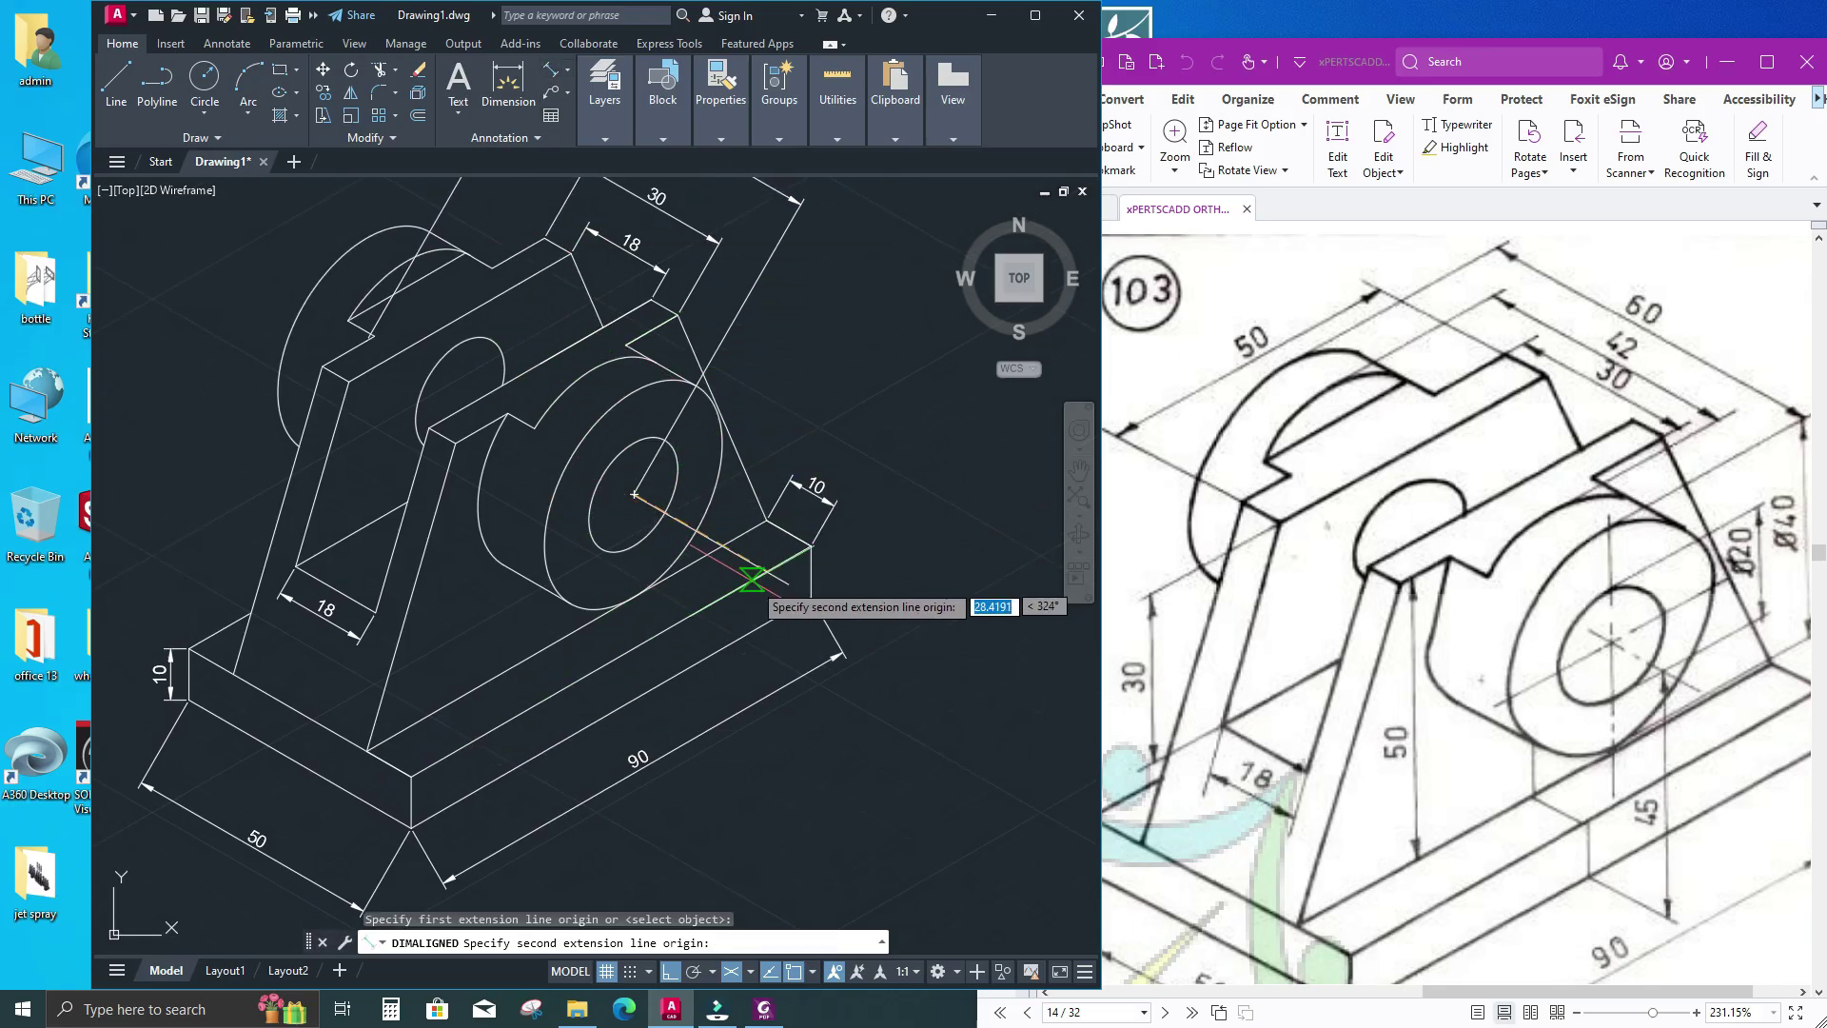
pyautogui.click(802, 571)
pyautogui.press('Escape')
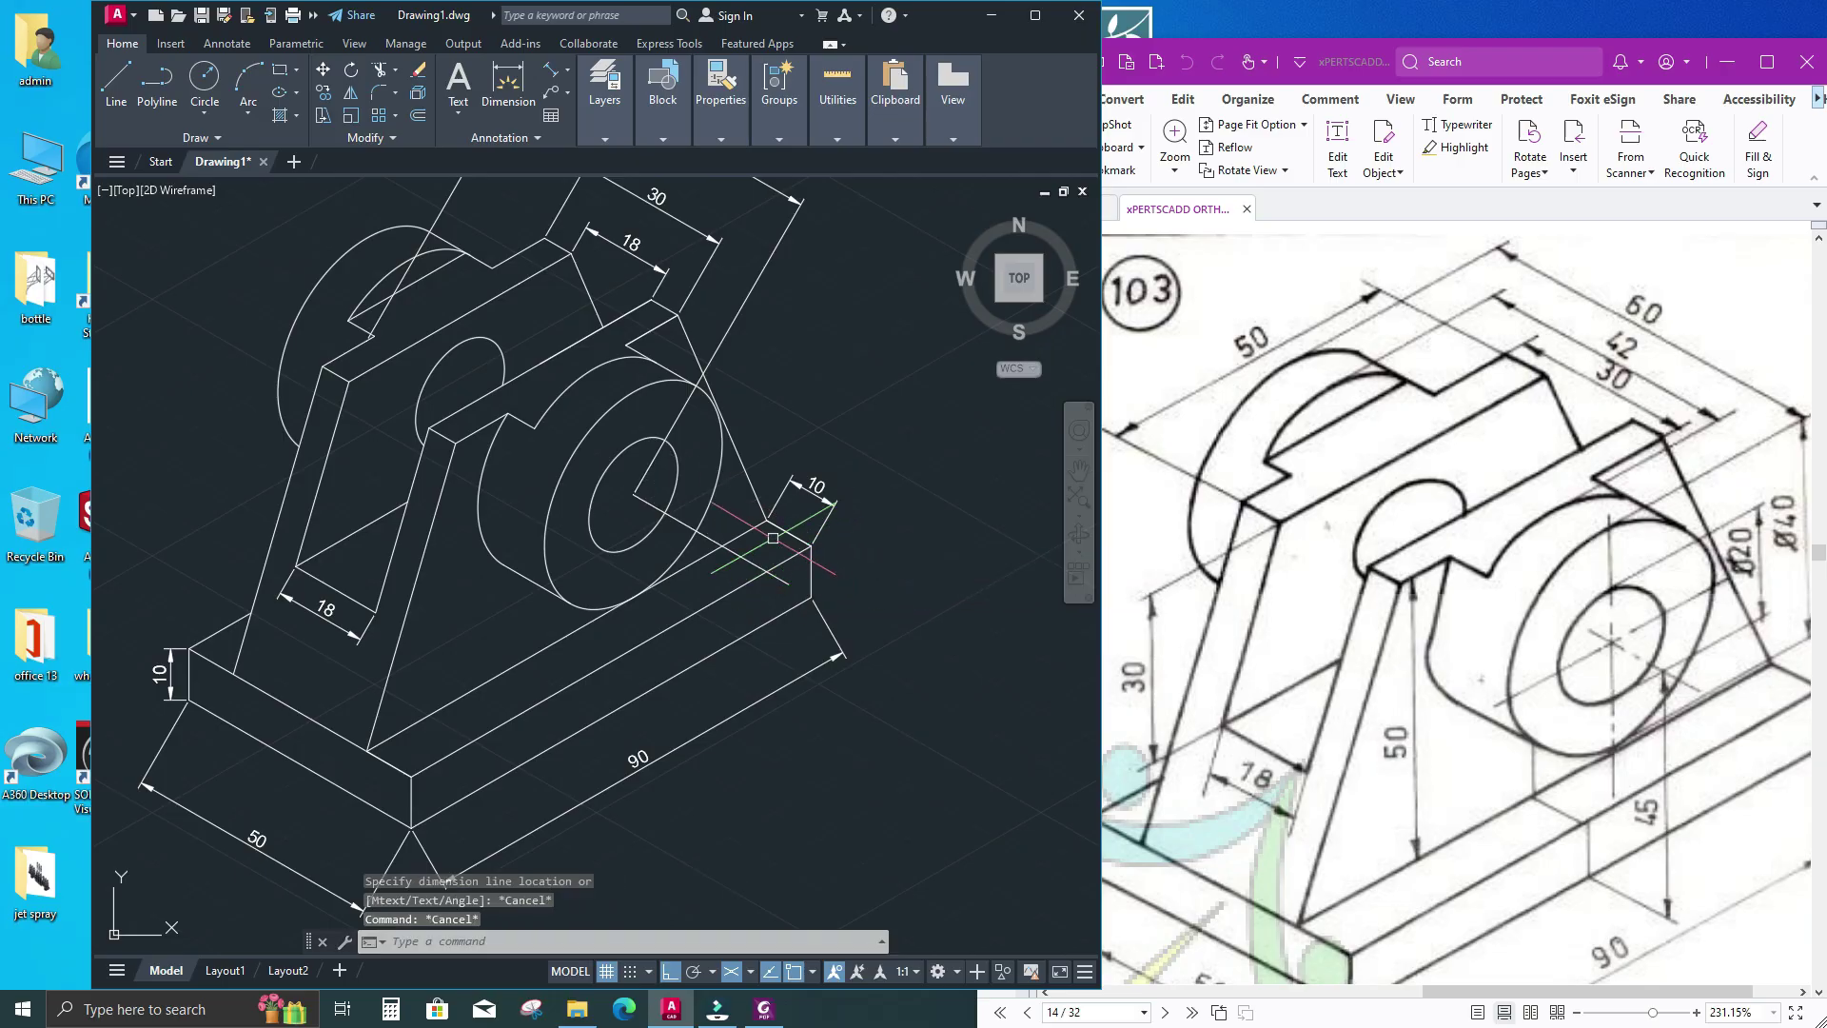
pyautogui.scroll(-2, 586, 460)
pyautogui.press('Escape')
pyautogui.press('Escape')
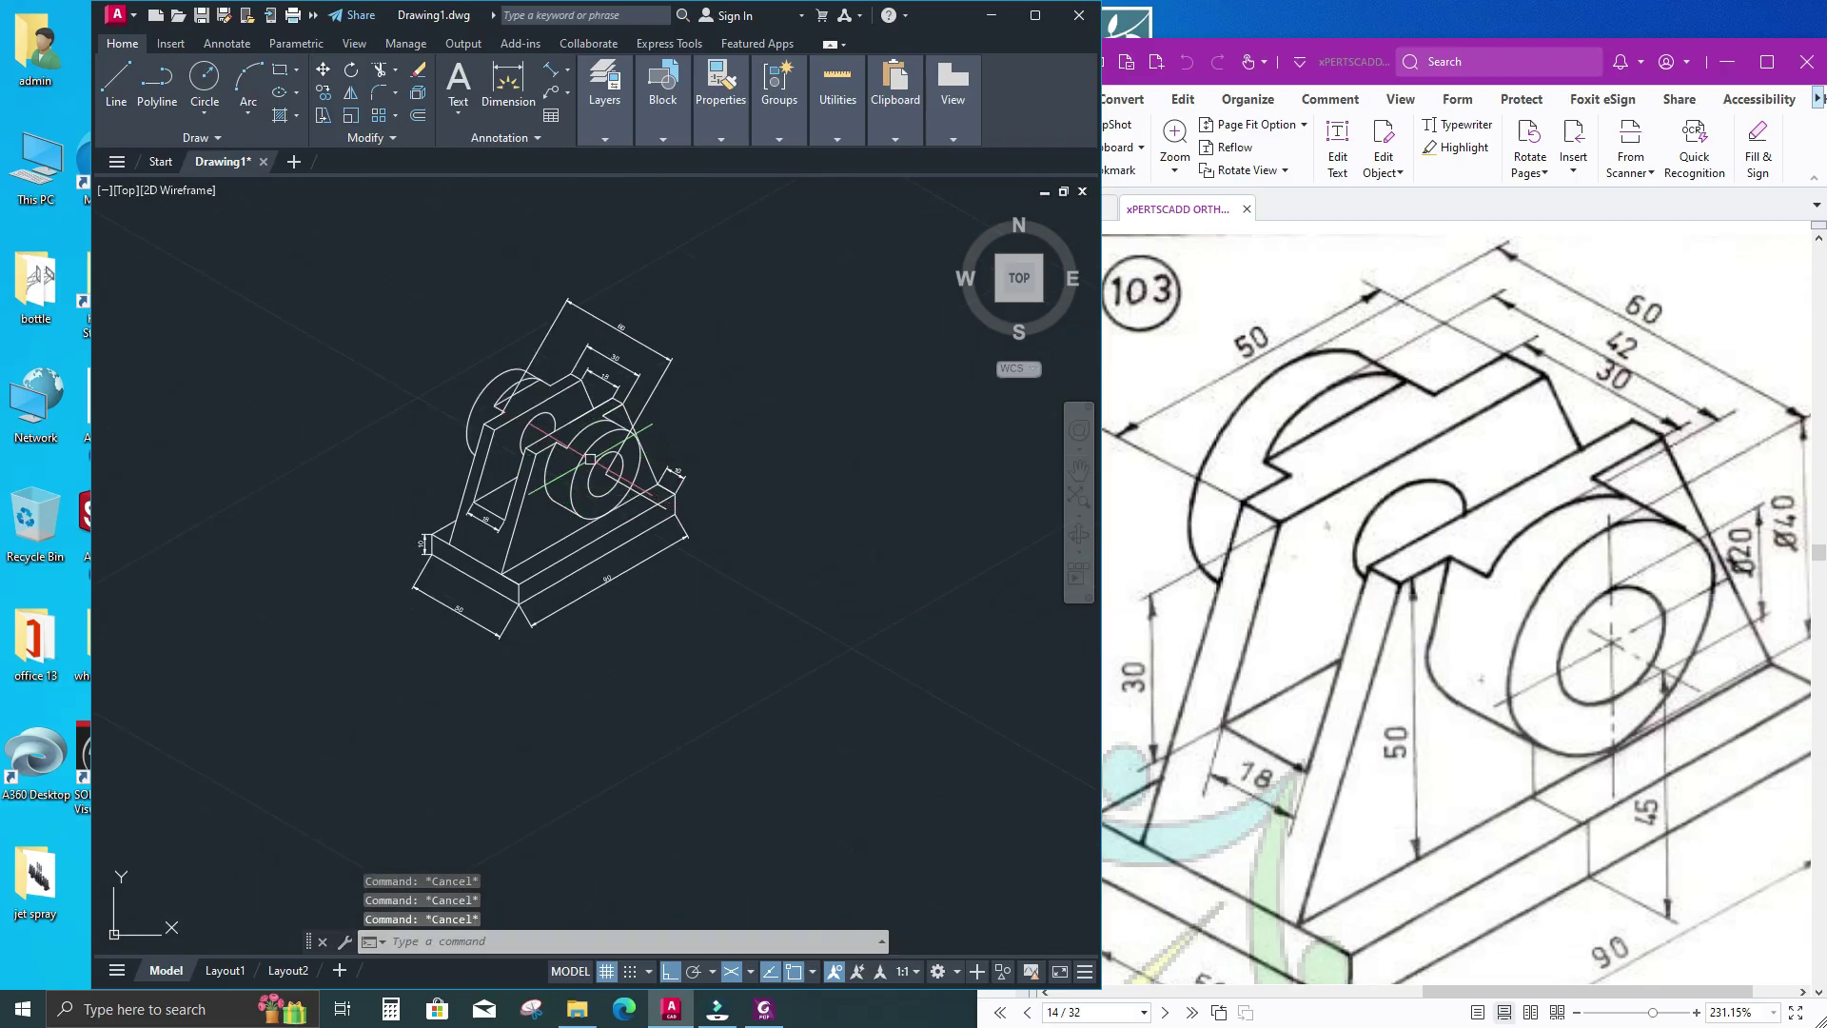
# Draw a 30-unit line outward from the midpoint of the base's lower front long edge, parallel to its short edges
pyautogui.scroll(2, 590, 460)
pyautogui.write('l')
pyautogui.press('Return')
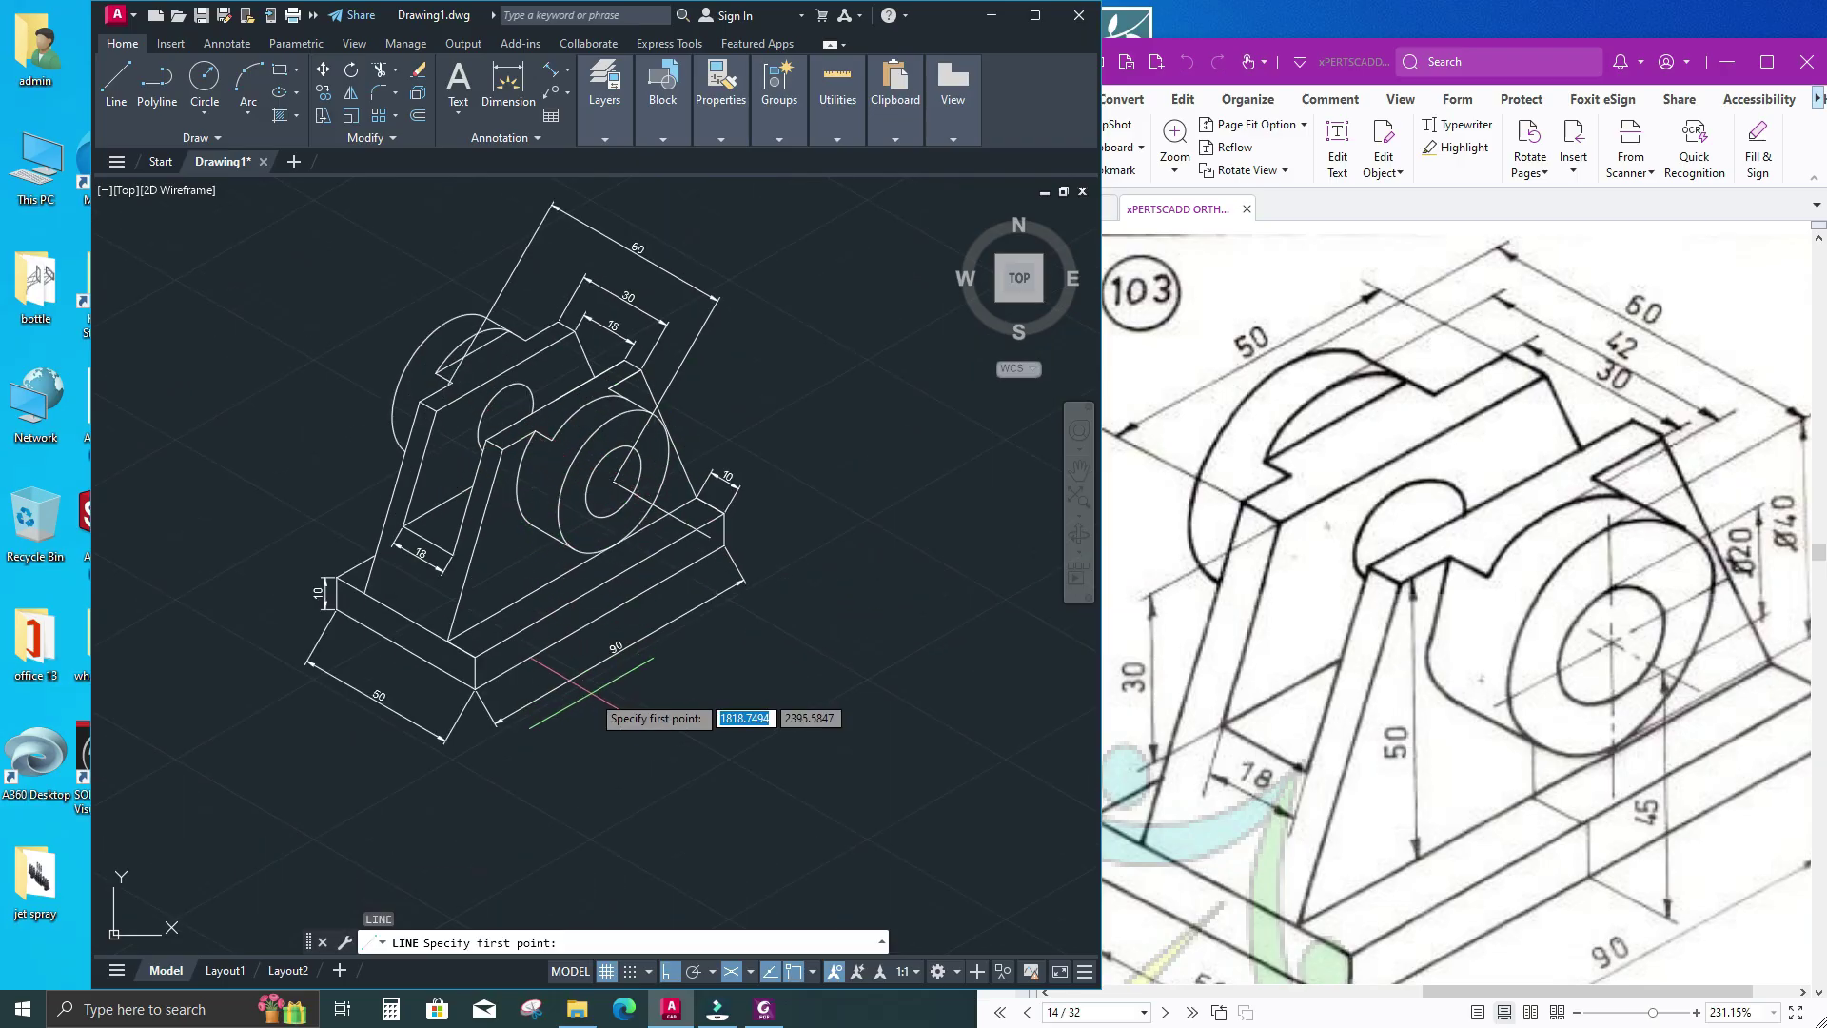
pyautogui.click(600, 614)
pyautogui.scroll(2, 702, 667)
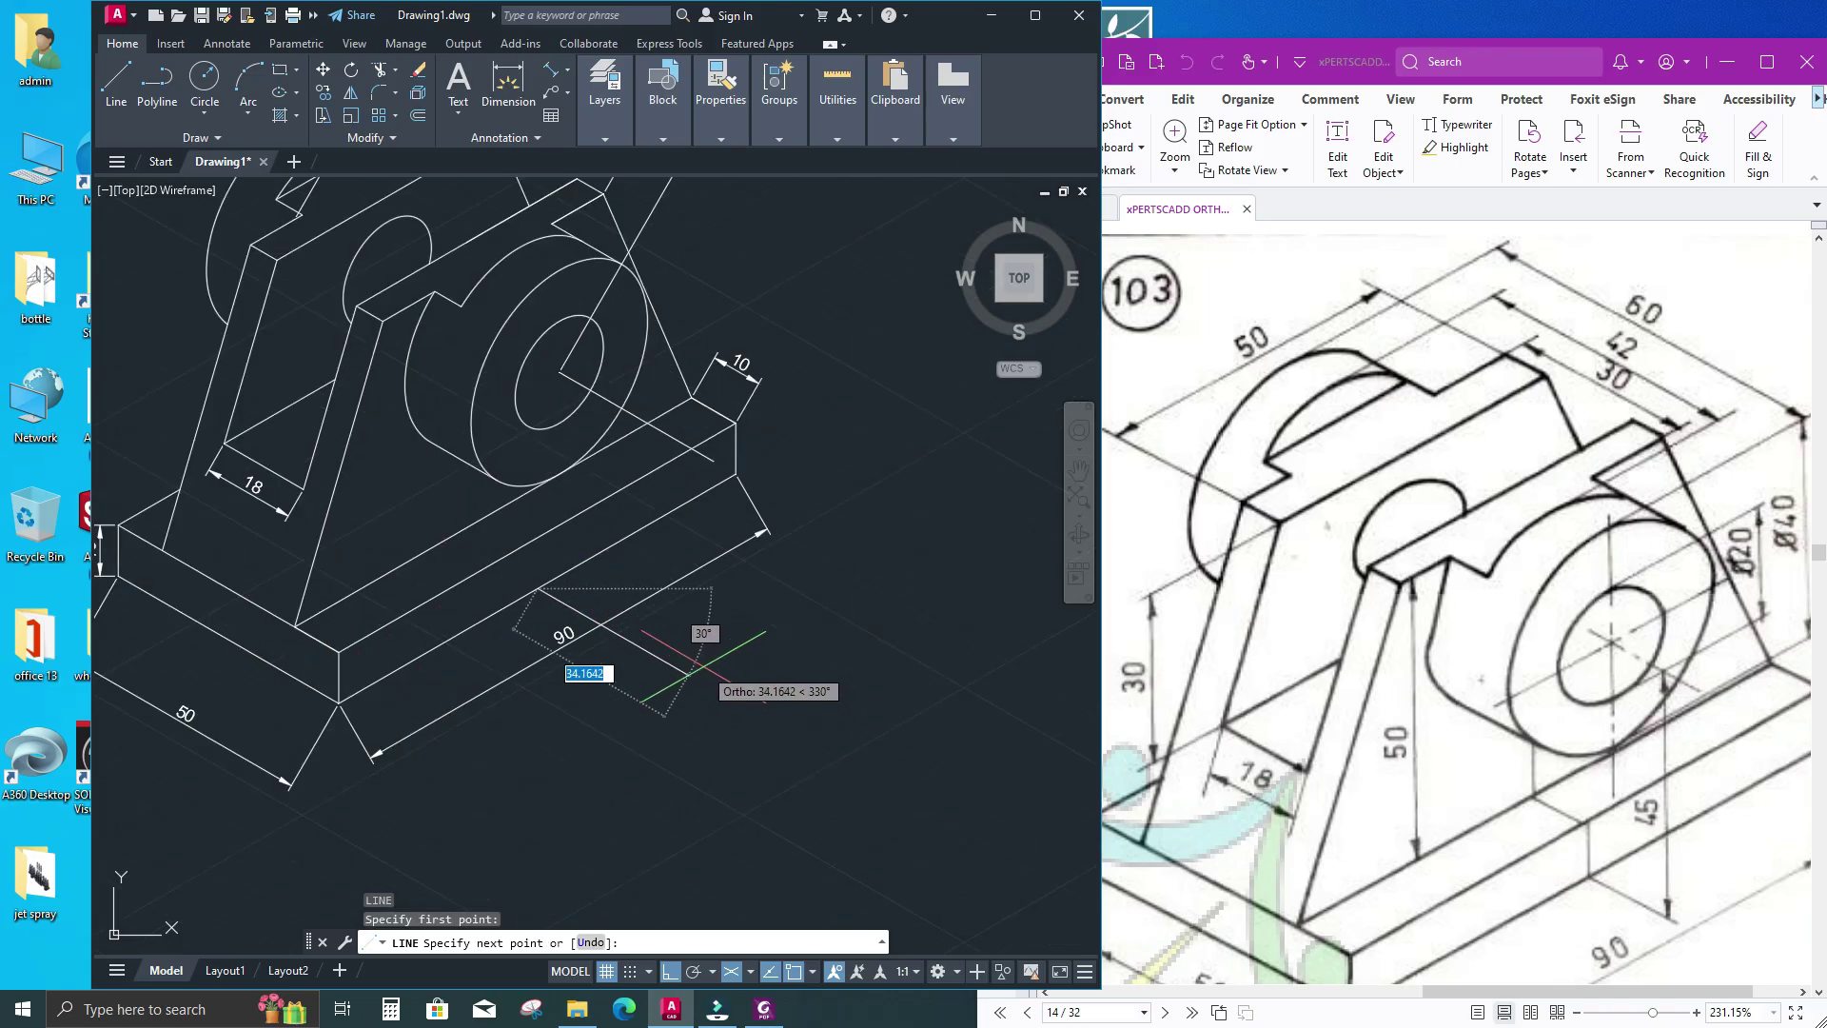
pyautogui.moveTo(701, 666); pyautogui.dragTo(738, 792, button='middle')
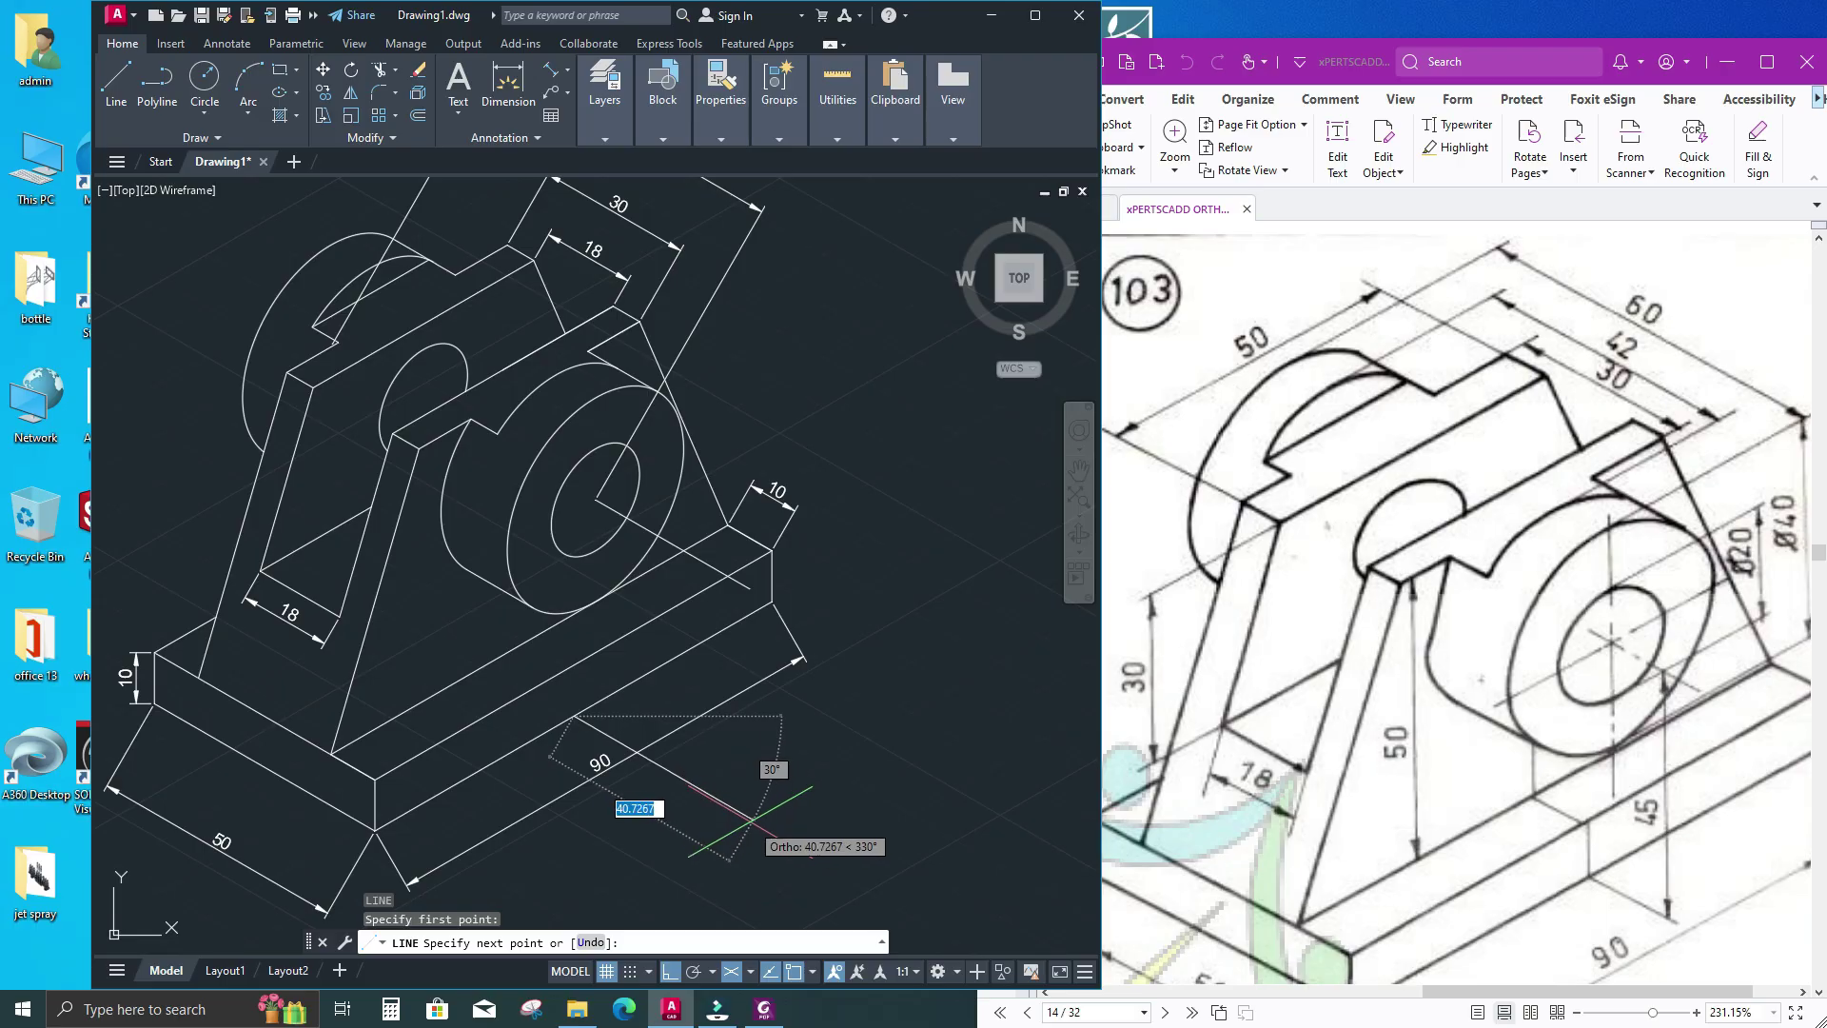
pyautogui.write('30')
pyautogui.press('Return')
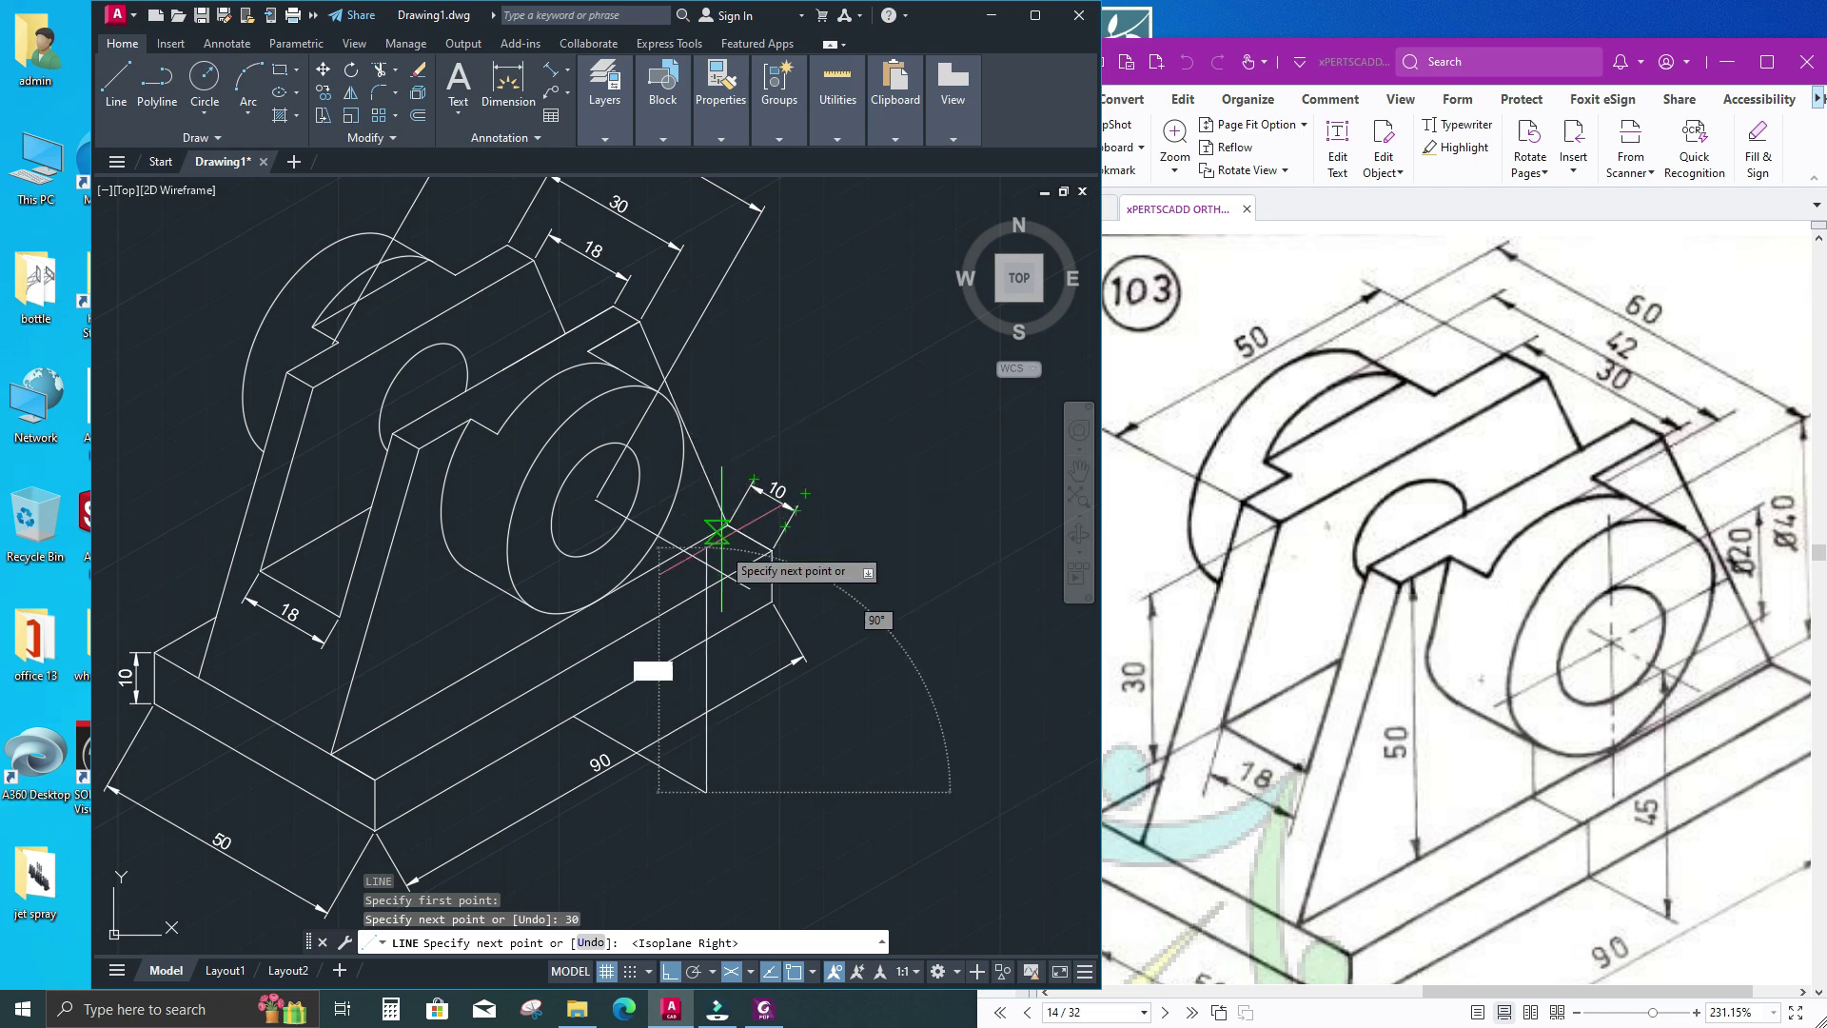
pyautogui.press('F5')
pyautogui.press('Escape')
# Continue the line from the base's lower edge with a 10-unit segment in the same outward direction, using the left isoplane
pyautogui.moveTo(345, 789); pyautogui.dragTo(473, 709, button='middle')
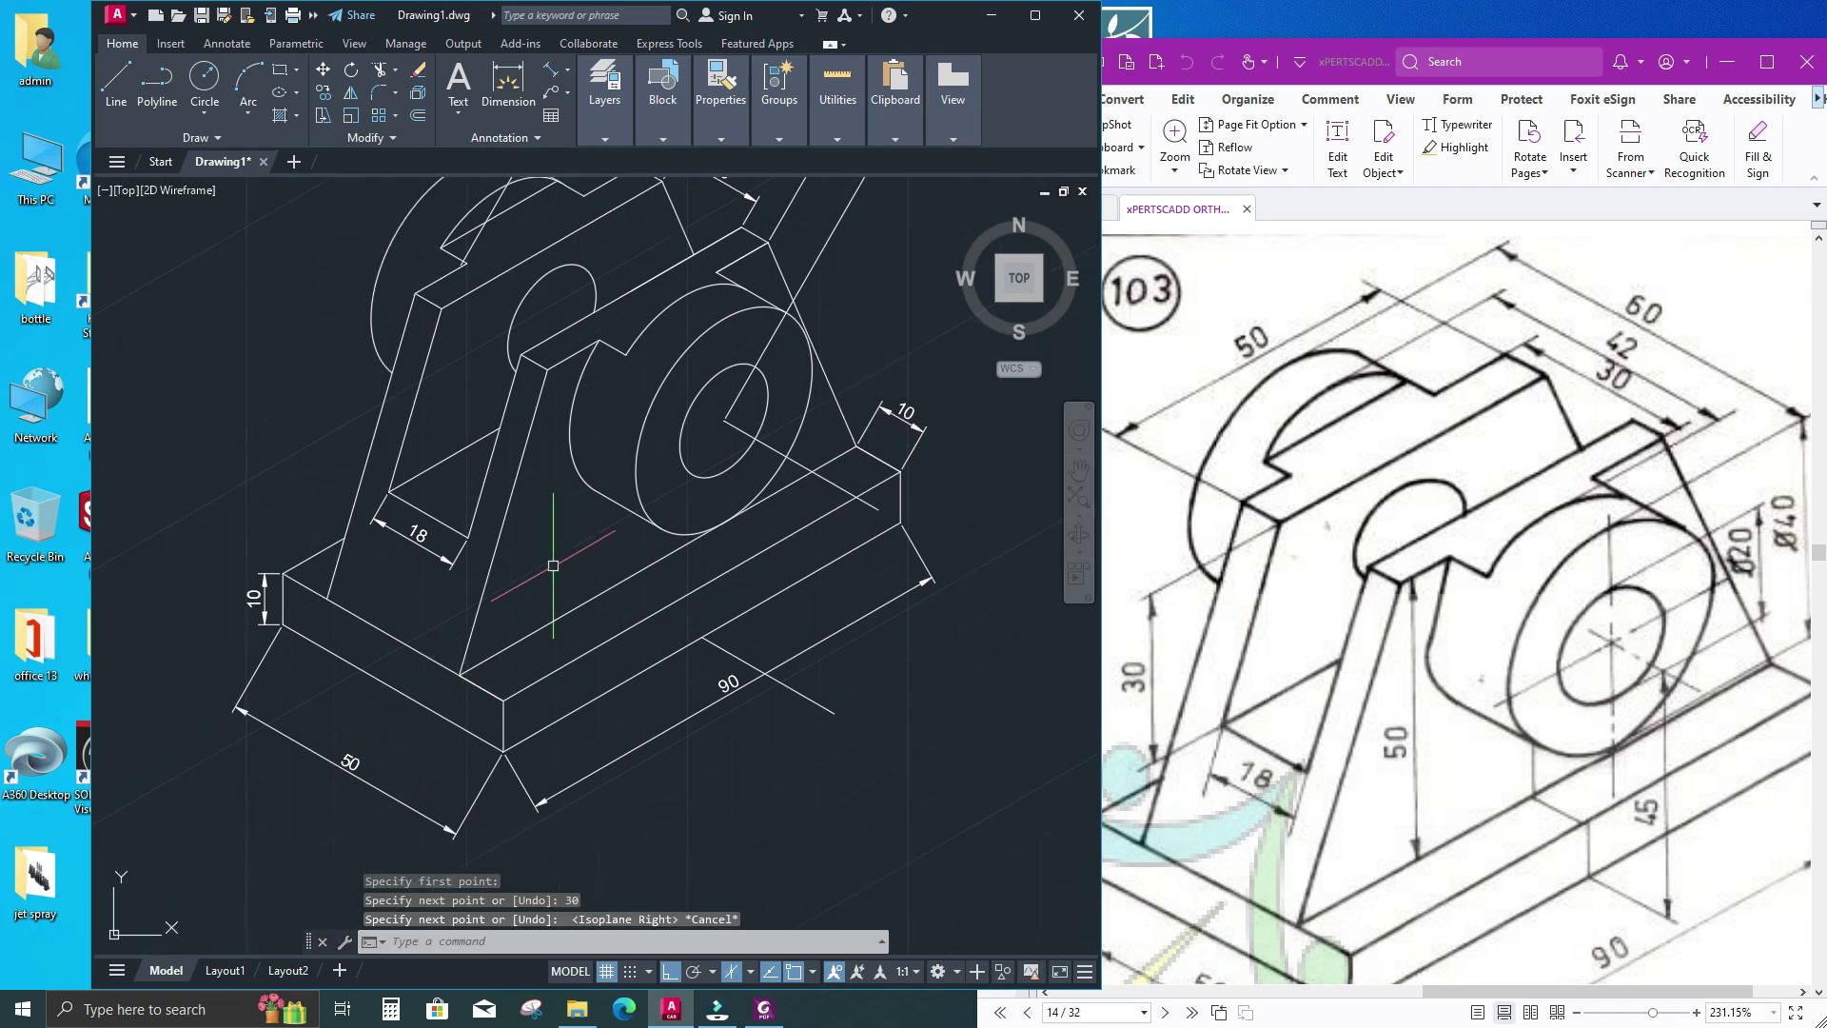
pyautogui.moveTo(553, 565); pyautogui.dragTo(547, 742, button='middle')
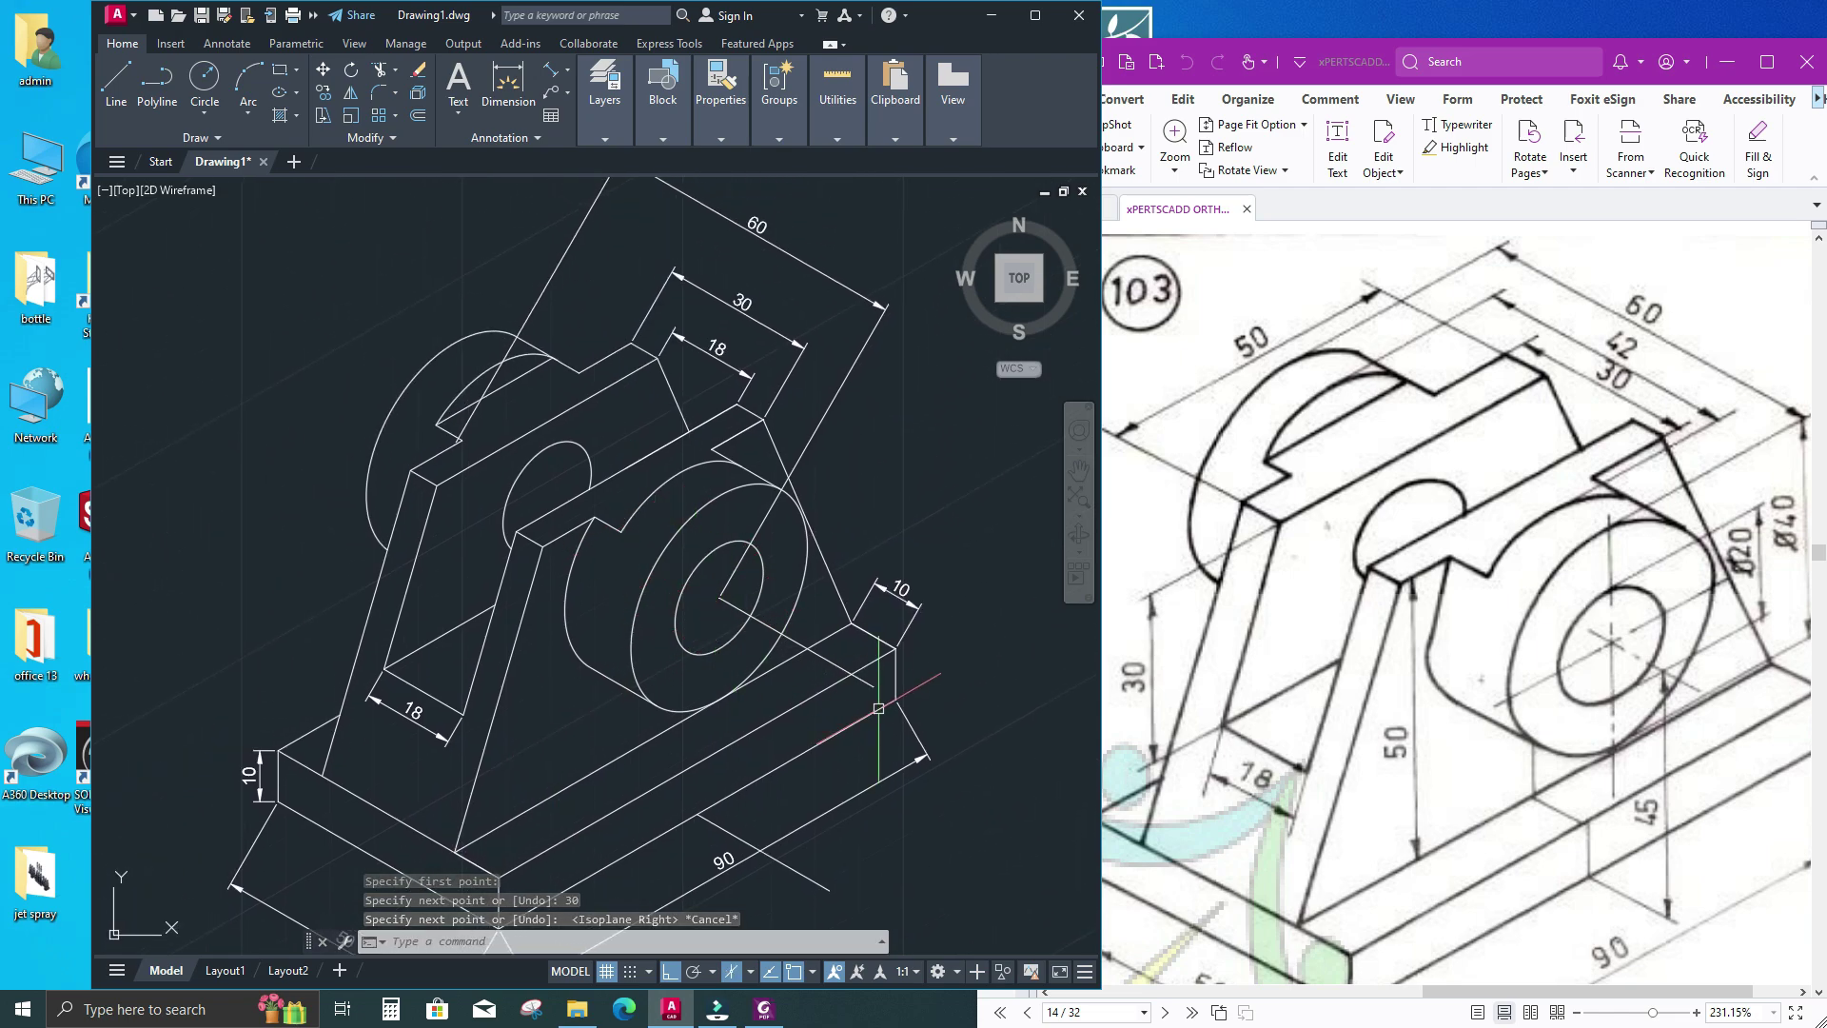
pyautogui.moveTo(848, 687); pyautogui.dragTo(787, 542, button='middle')
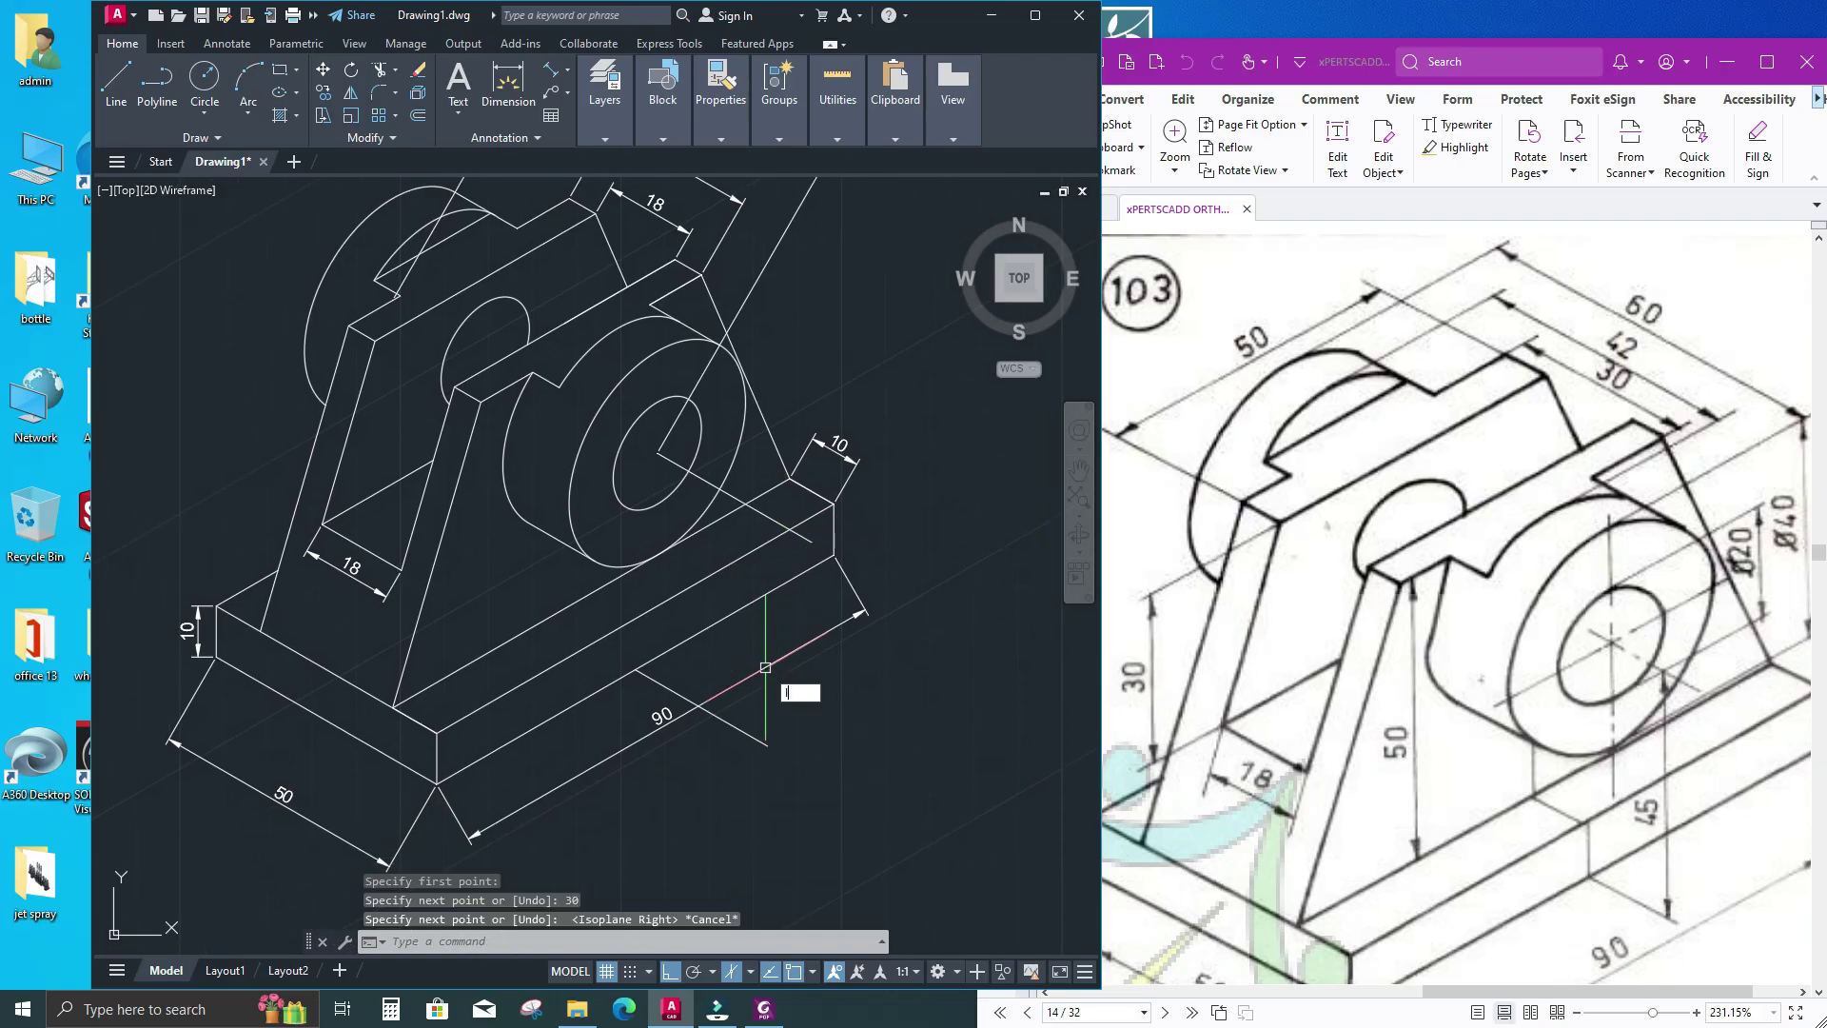
pyautogui.press('Return')
pyautogui.click(767, 744)
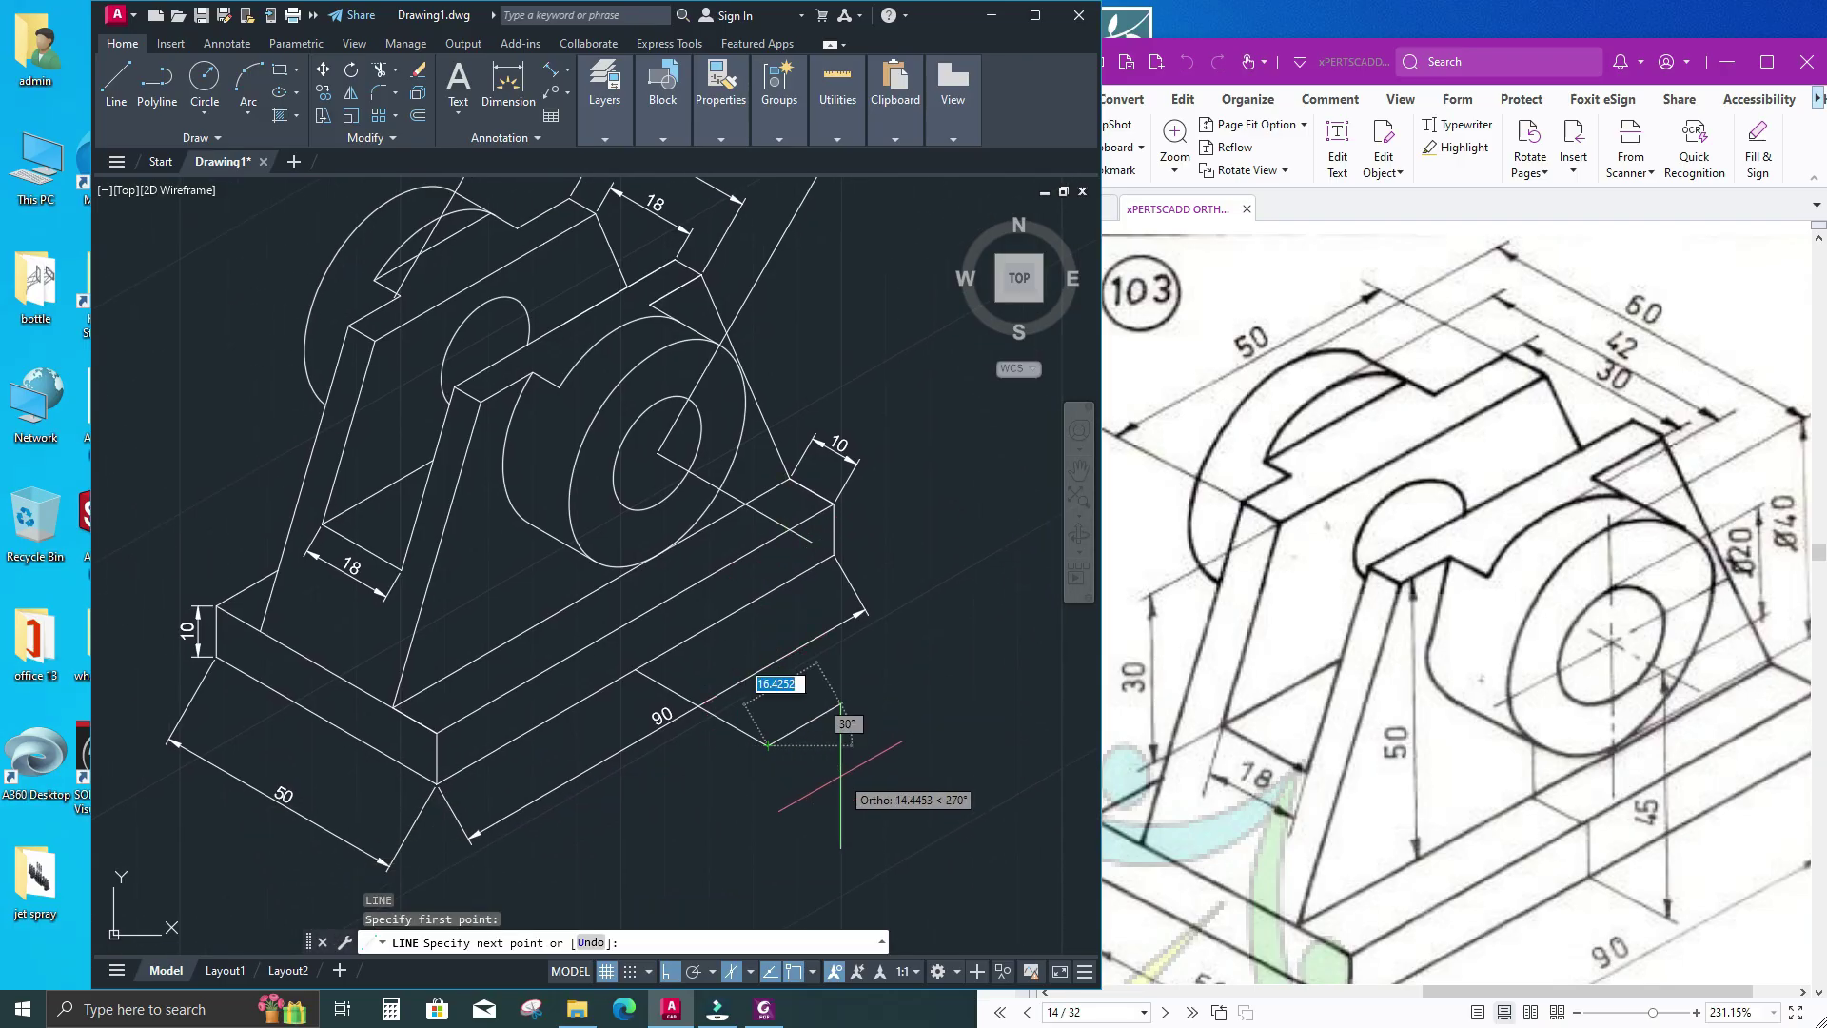
pyautogui.press('F5')
pyautogui.write('10')
pyautogui.press('Return')
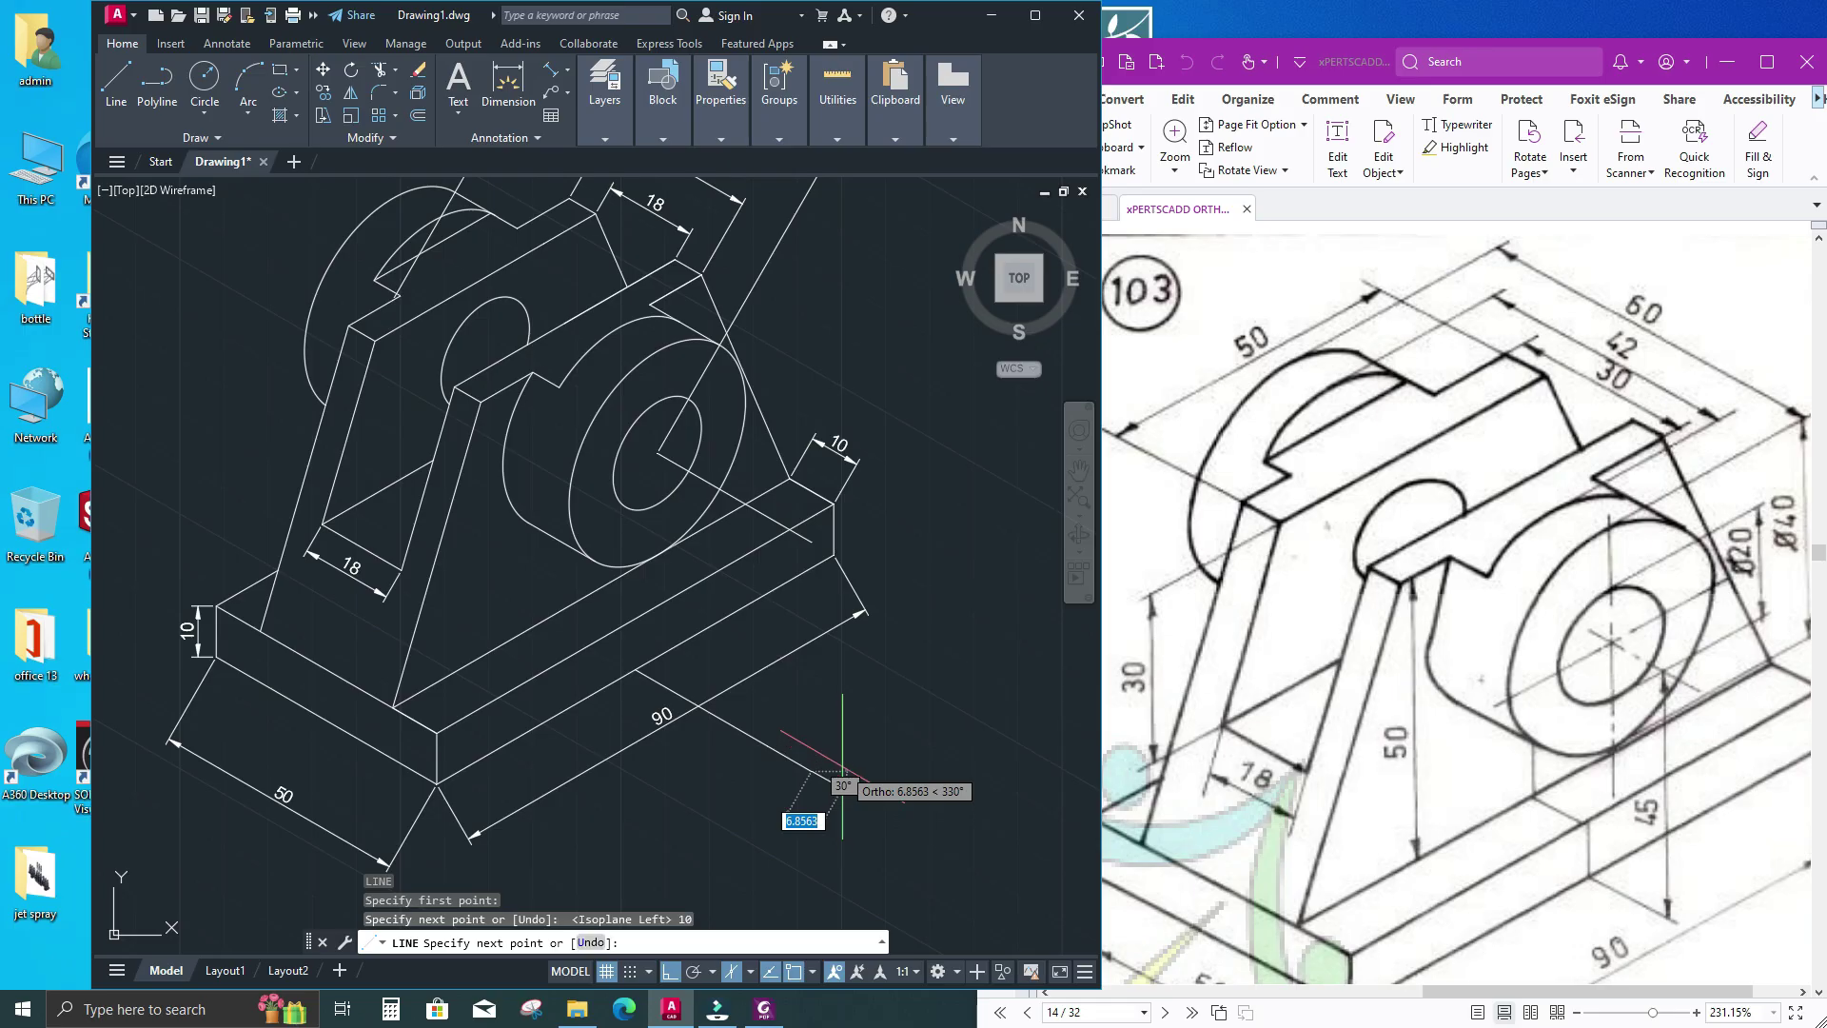
pyautogui.press('Return')
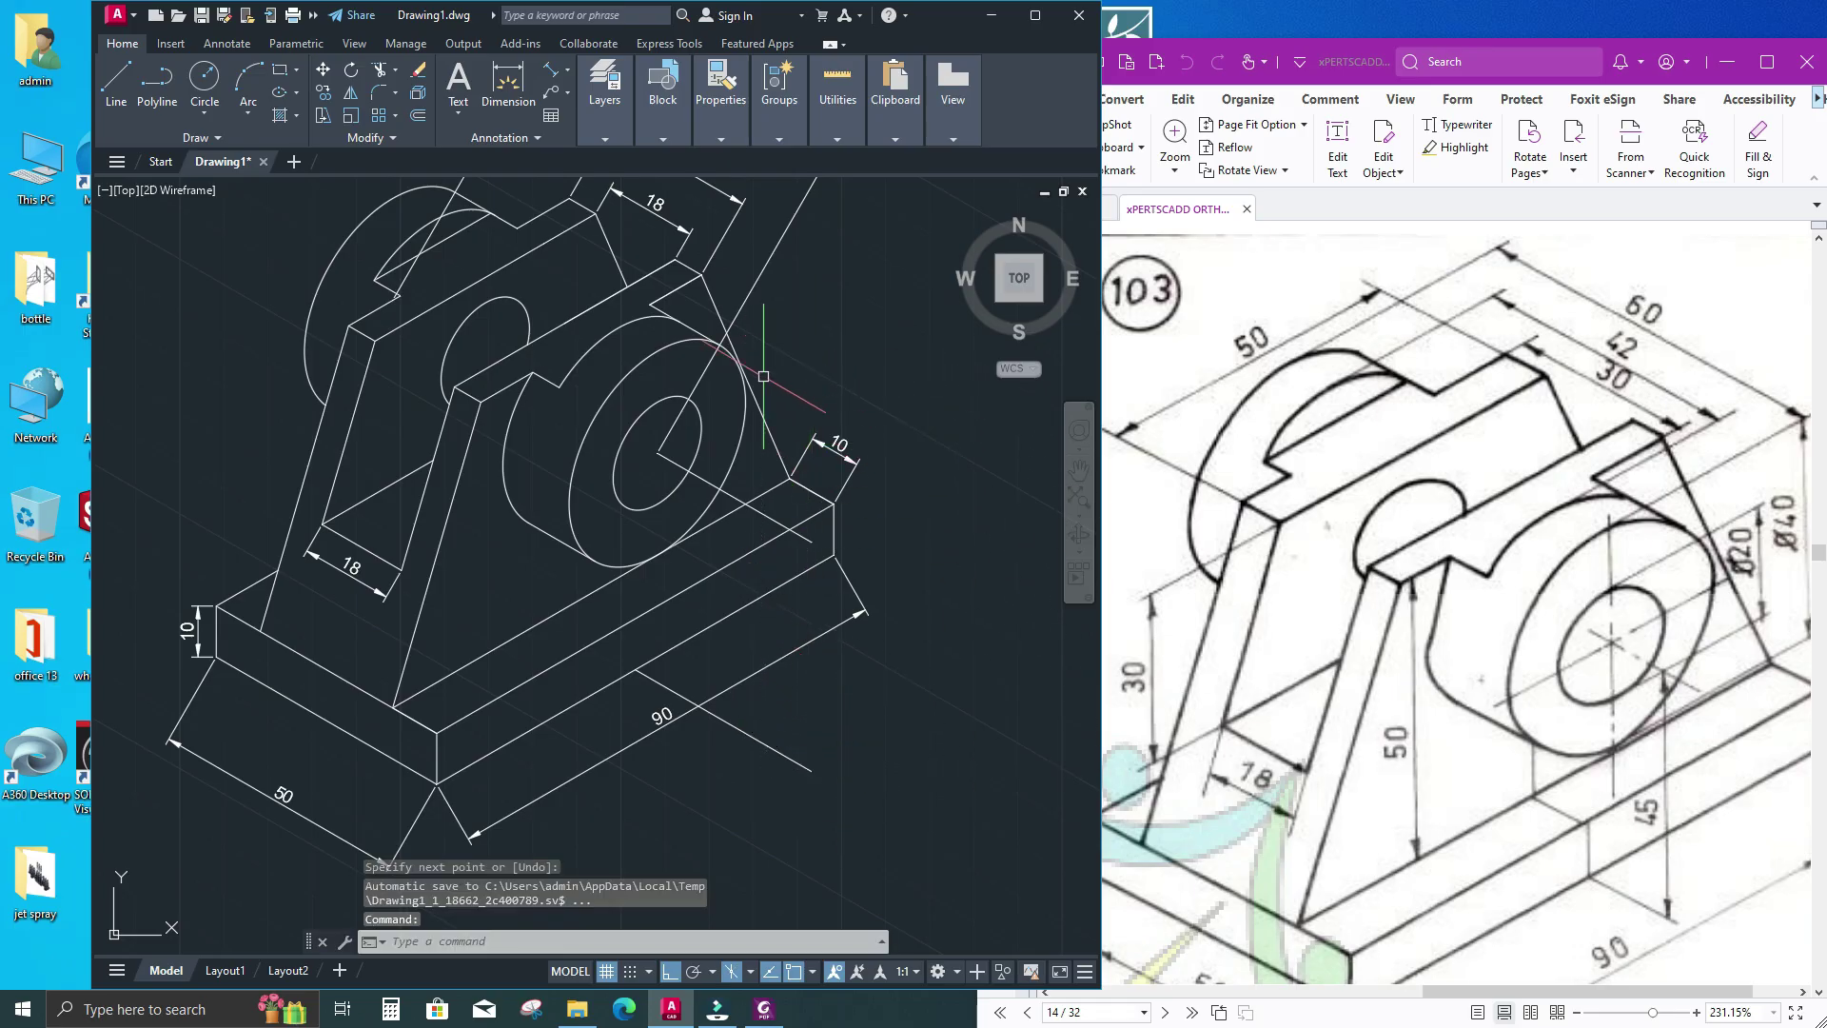
# Add a vertical aligned dimension between the outer ends of the cylinder's centre line and the base's extension line
pyautogui.click(551, 70)
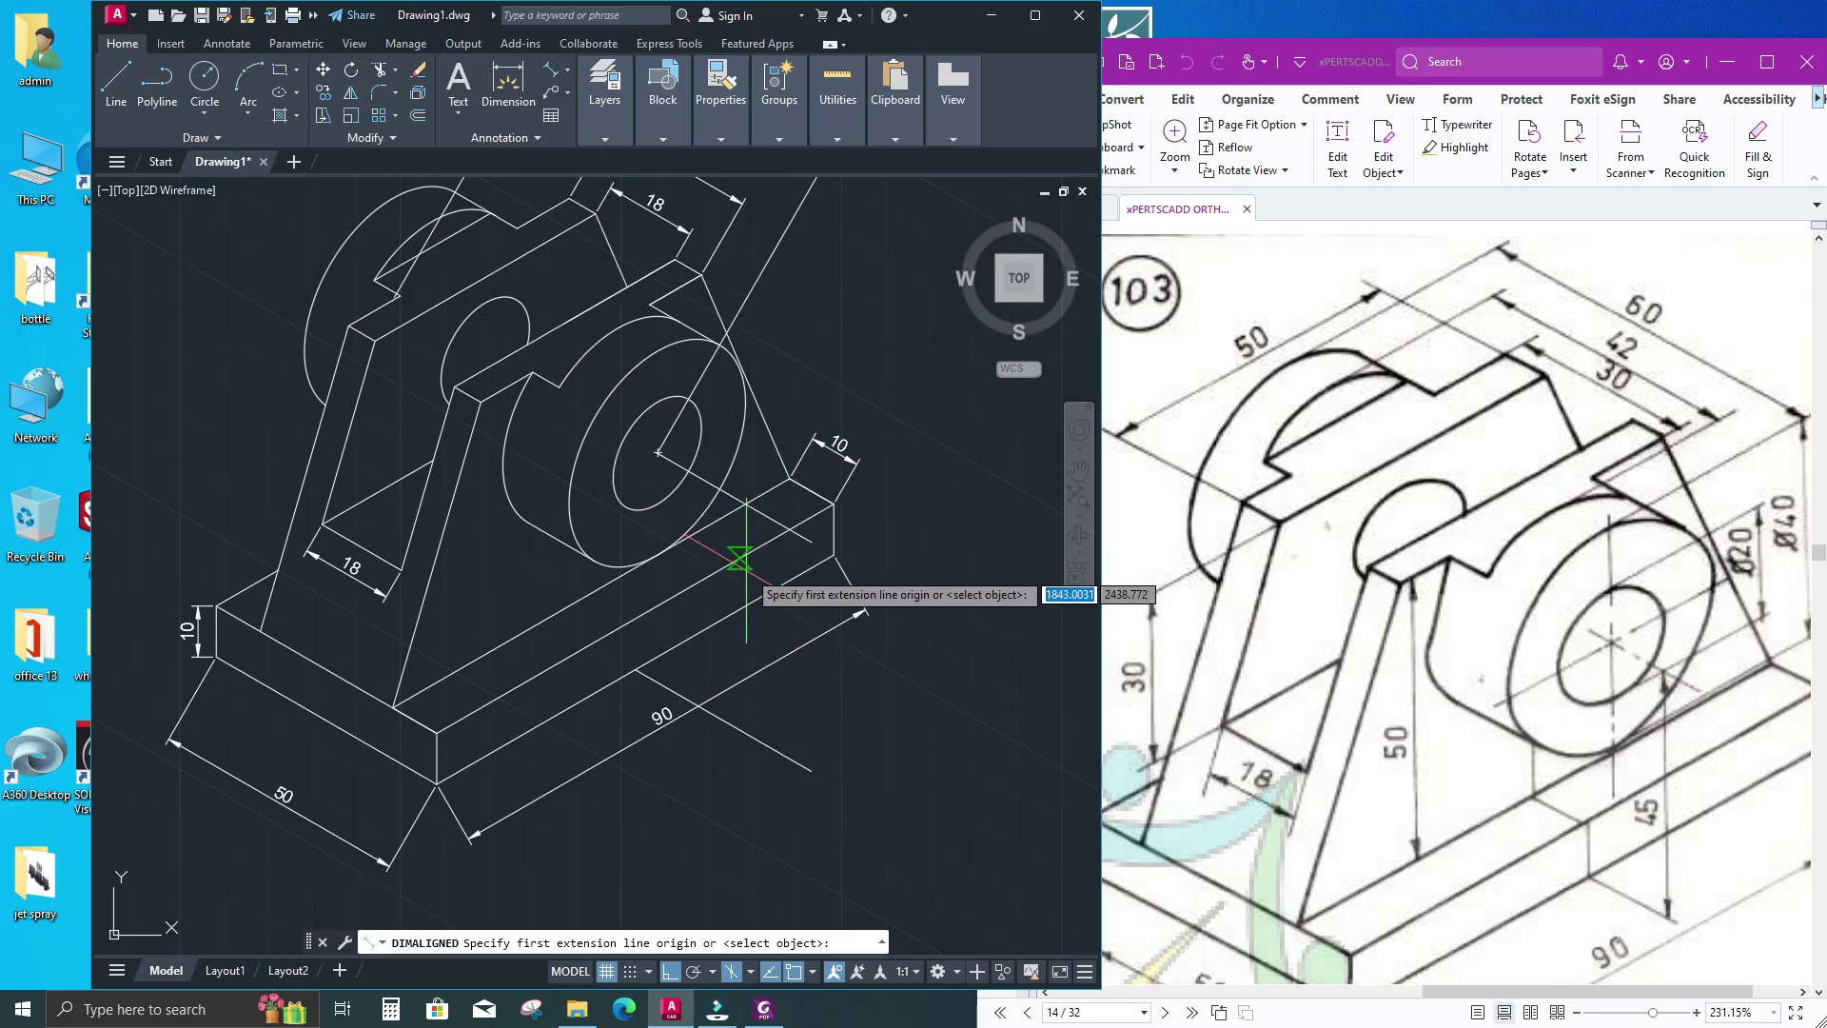
pyautogui.click(812, 541)
pyautogui.click(812, 771)
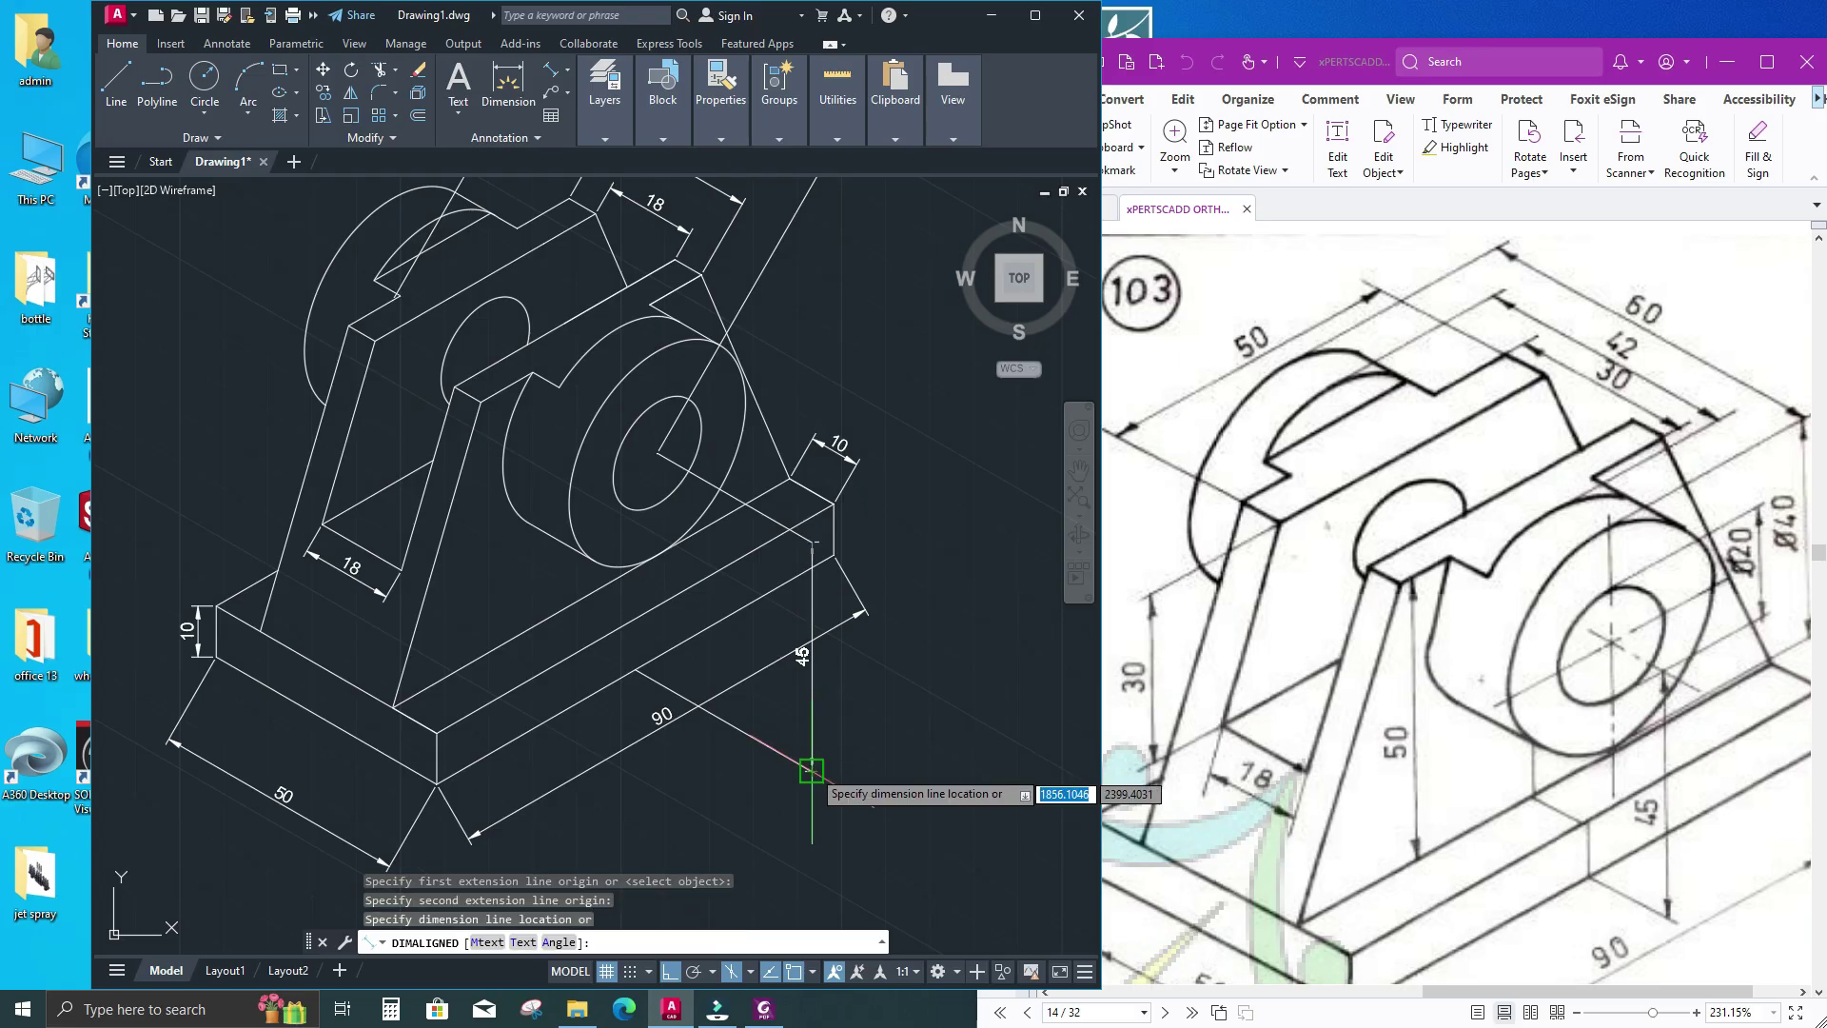
pyautogui.click(859, 766)
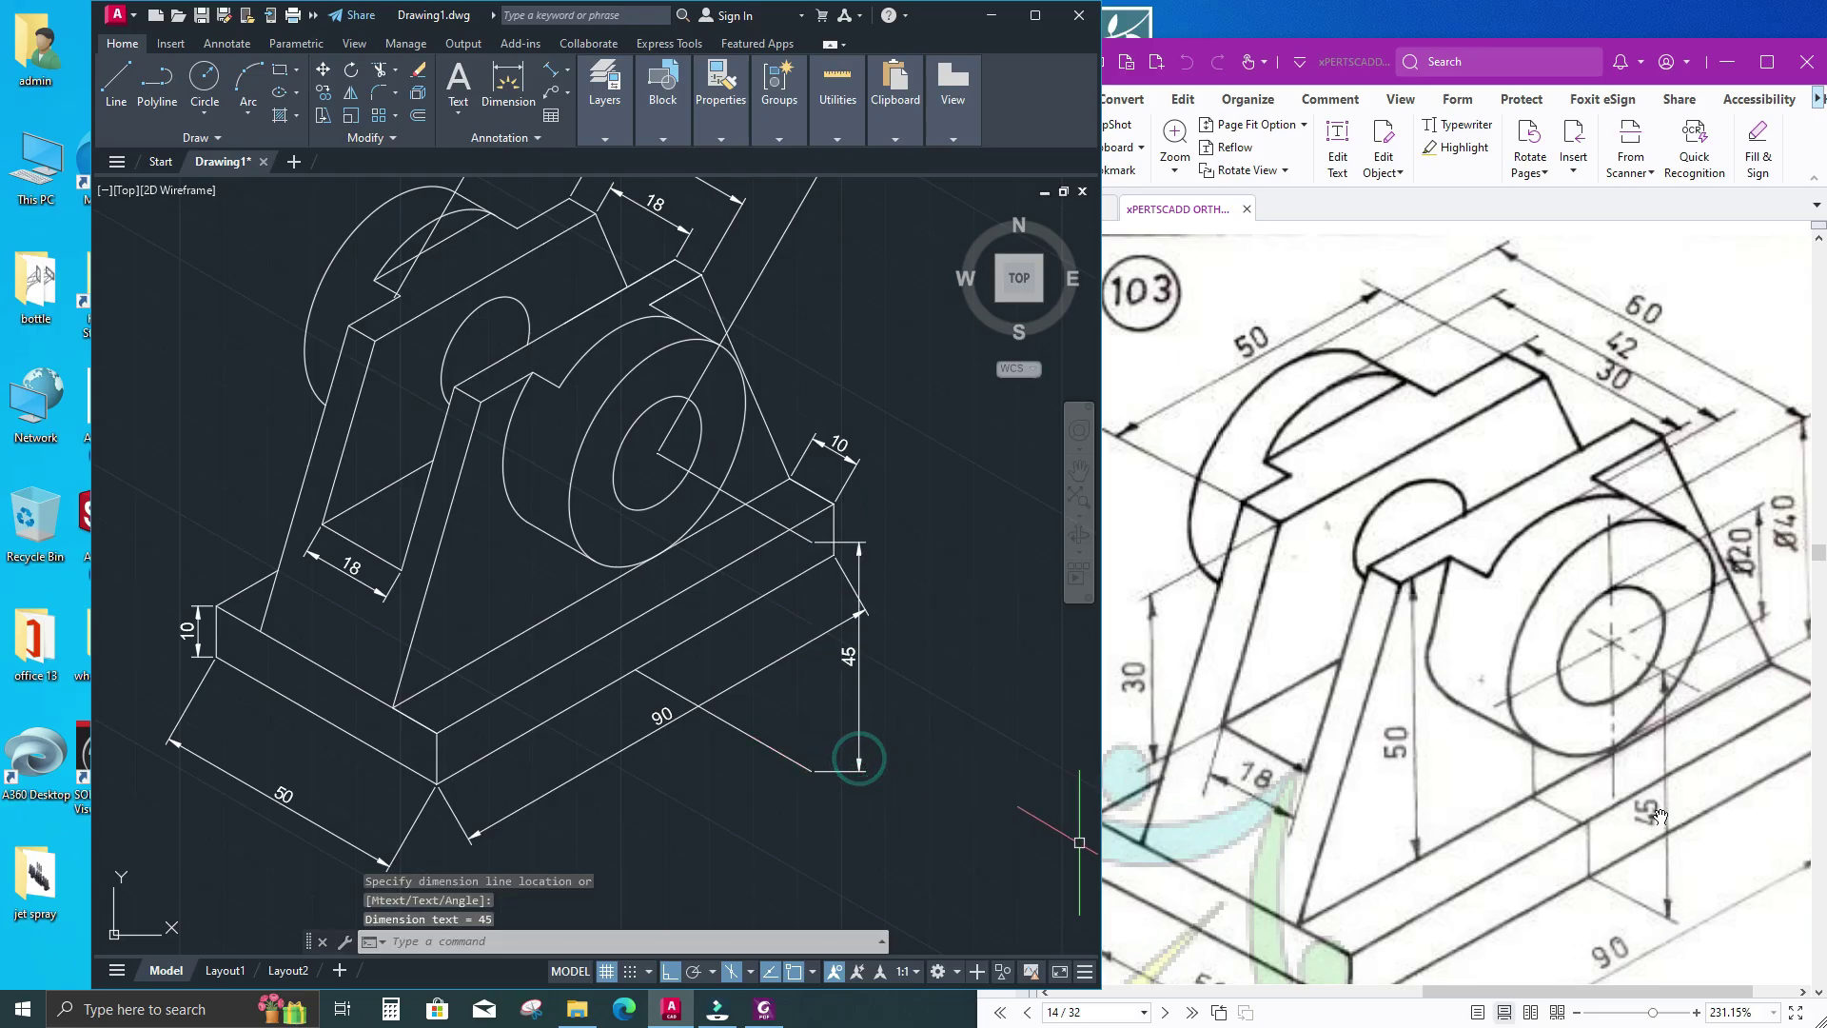
pyautogui.press('Escape')
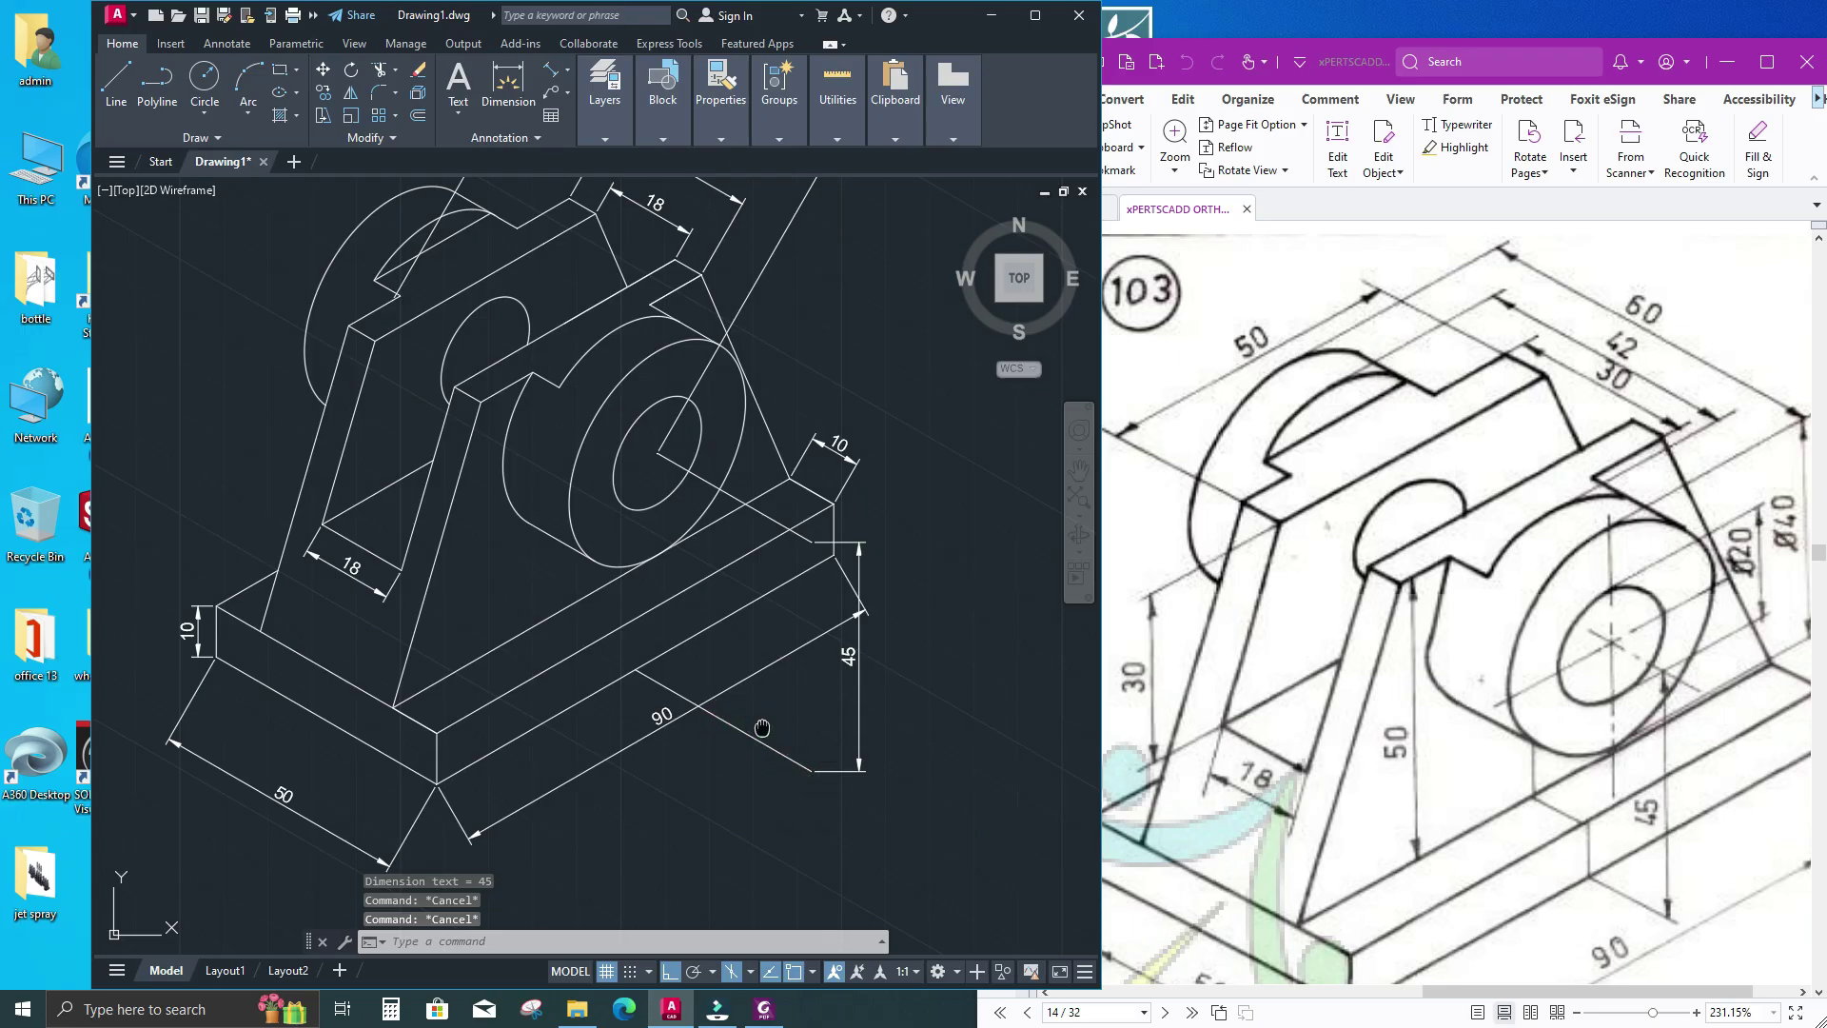
pyautogui.moveTo(762, 728); pyautogui.dragTo(785, 705, button='middle')
pyautogui.scroll(2, 775, 701)
pyautogui.press('Escape')
pyautogui.scroll(-2, 775, 701)
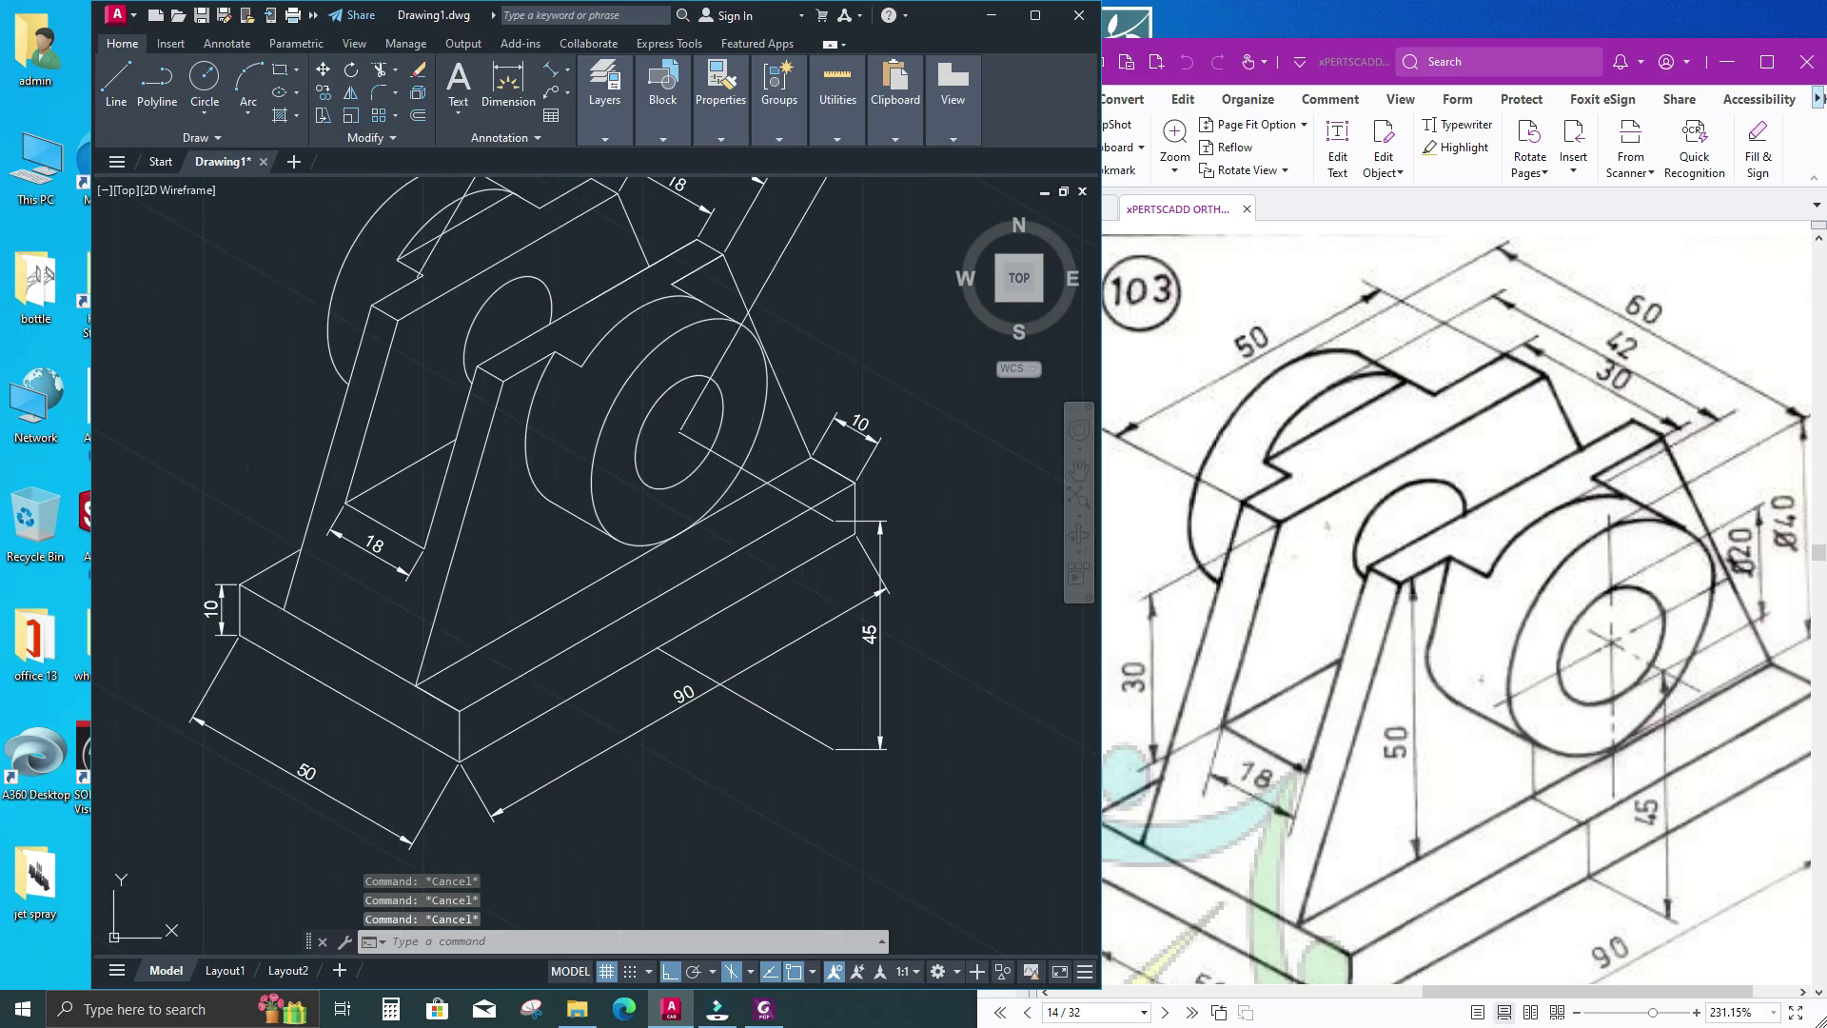
pyautogui.moveTo(759, 613); pyautogui.dragTo(771, 652, button='middle')
pyautogui.scroll(-2, 450, 448)
pyautogui.moveTo(450, 447); pyautogui.dragTo(484, 453, button='middle')
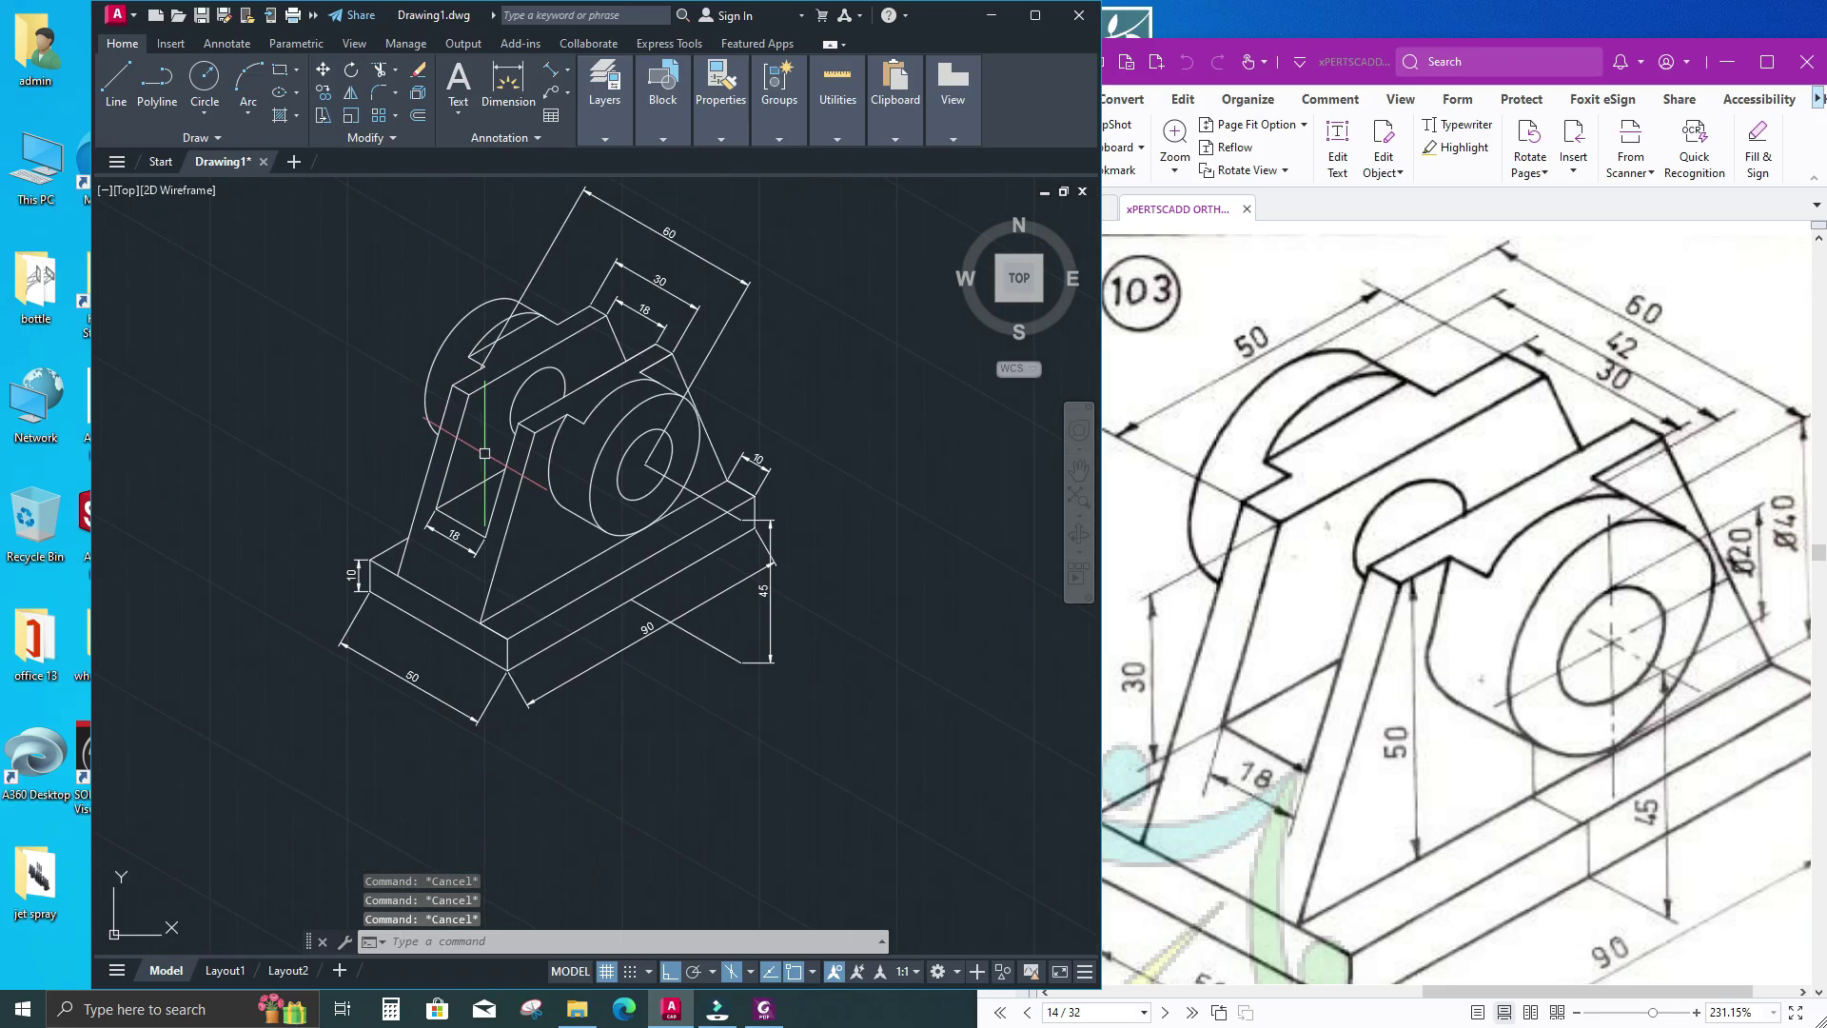
pyautogui.moveTo(610, 514); pyautogui.dragTo(619, 531, button='middle')
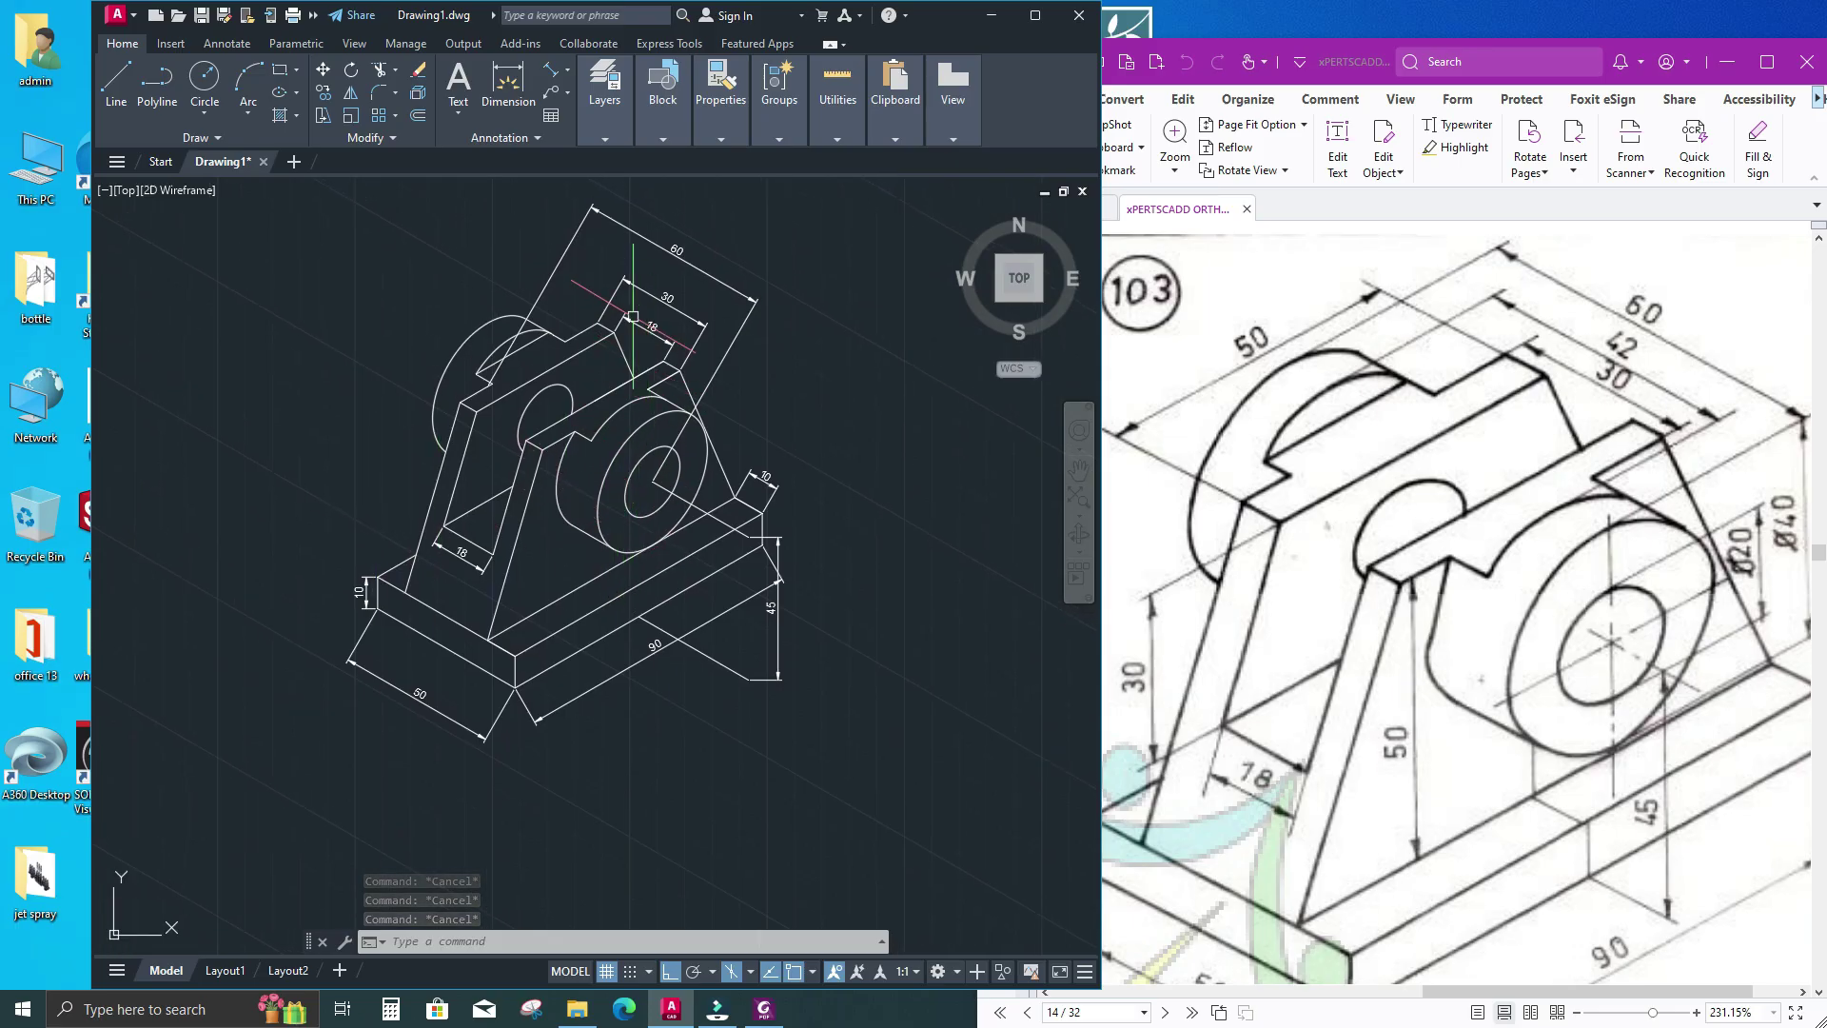
pyautogui.moveTo(596, 339); pyautogui.dragTo(620, 334, button='middle')
pyautogui.moveTo(530, 417); pyautogui.dragTo(524, 421, button='middle')
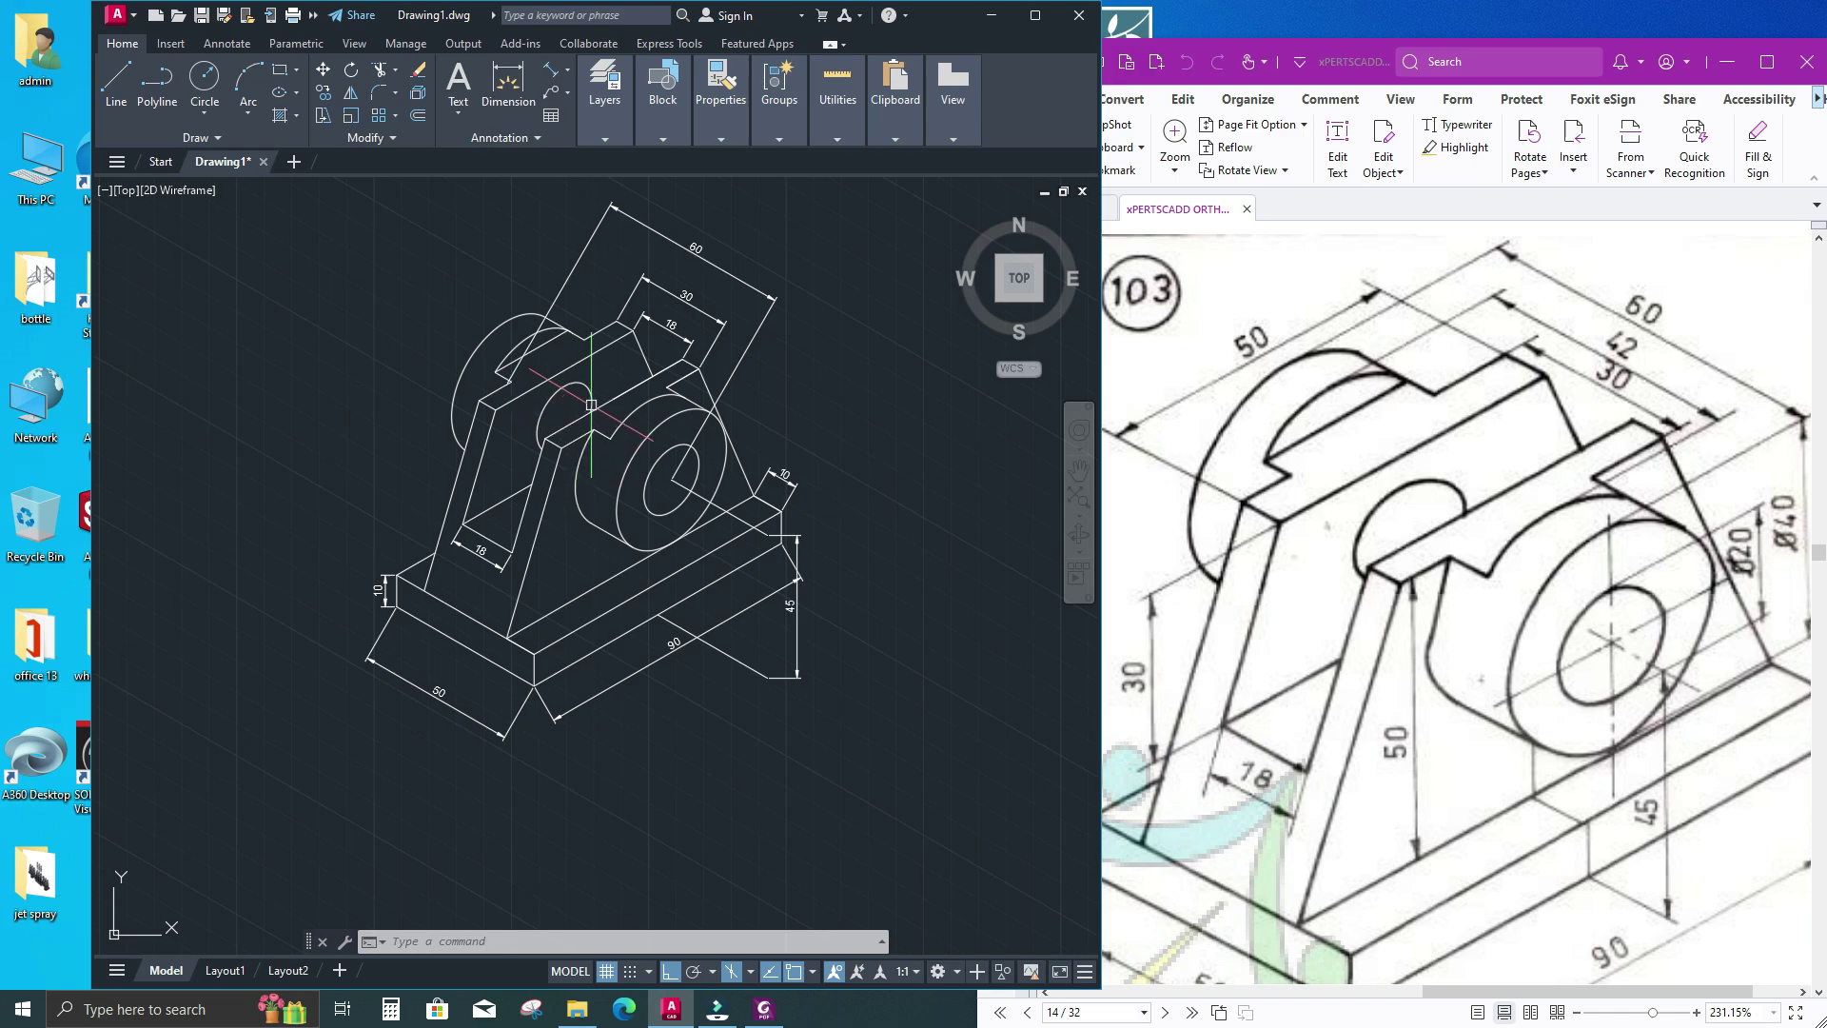
pyautogui.moveTo(590, 404); pyautogui.dragTo(702, 371, button='middle')
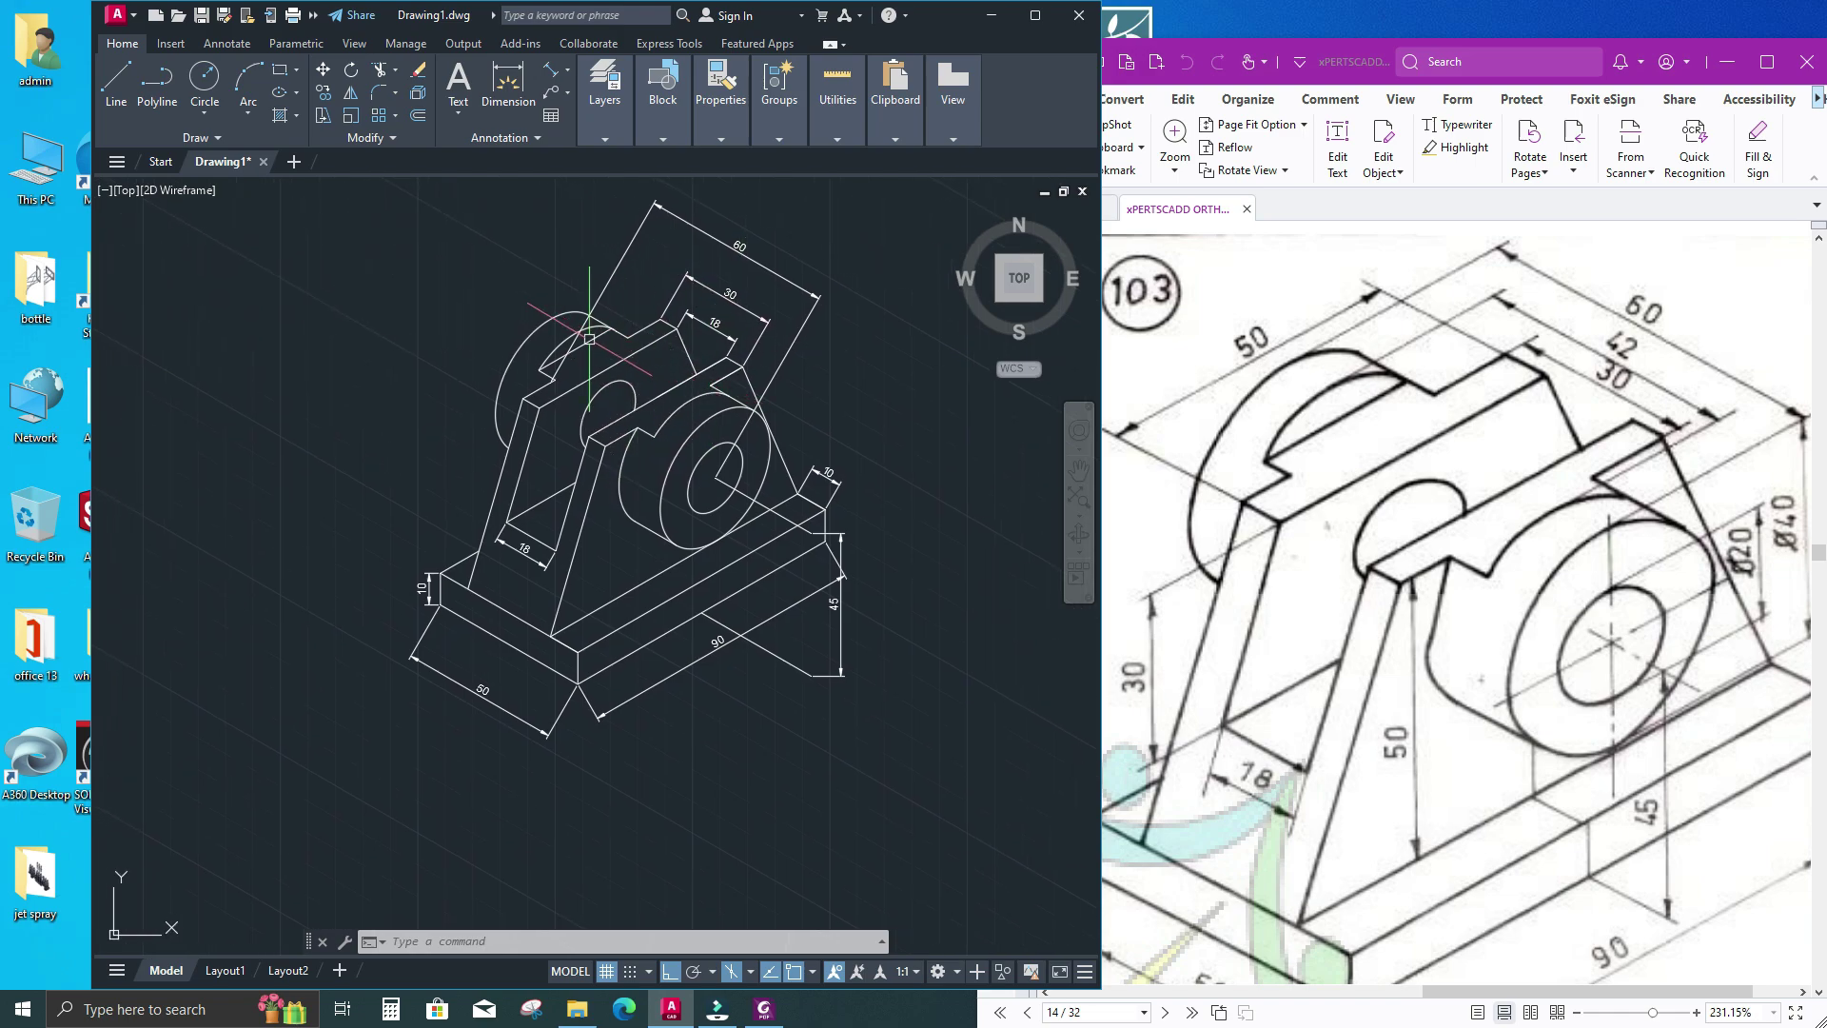
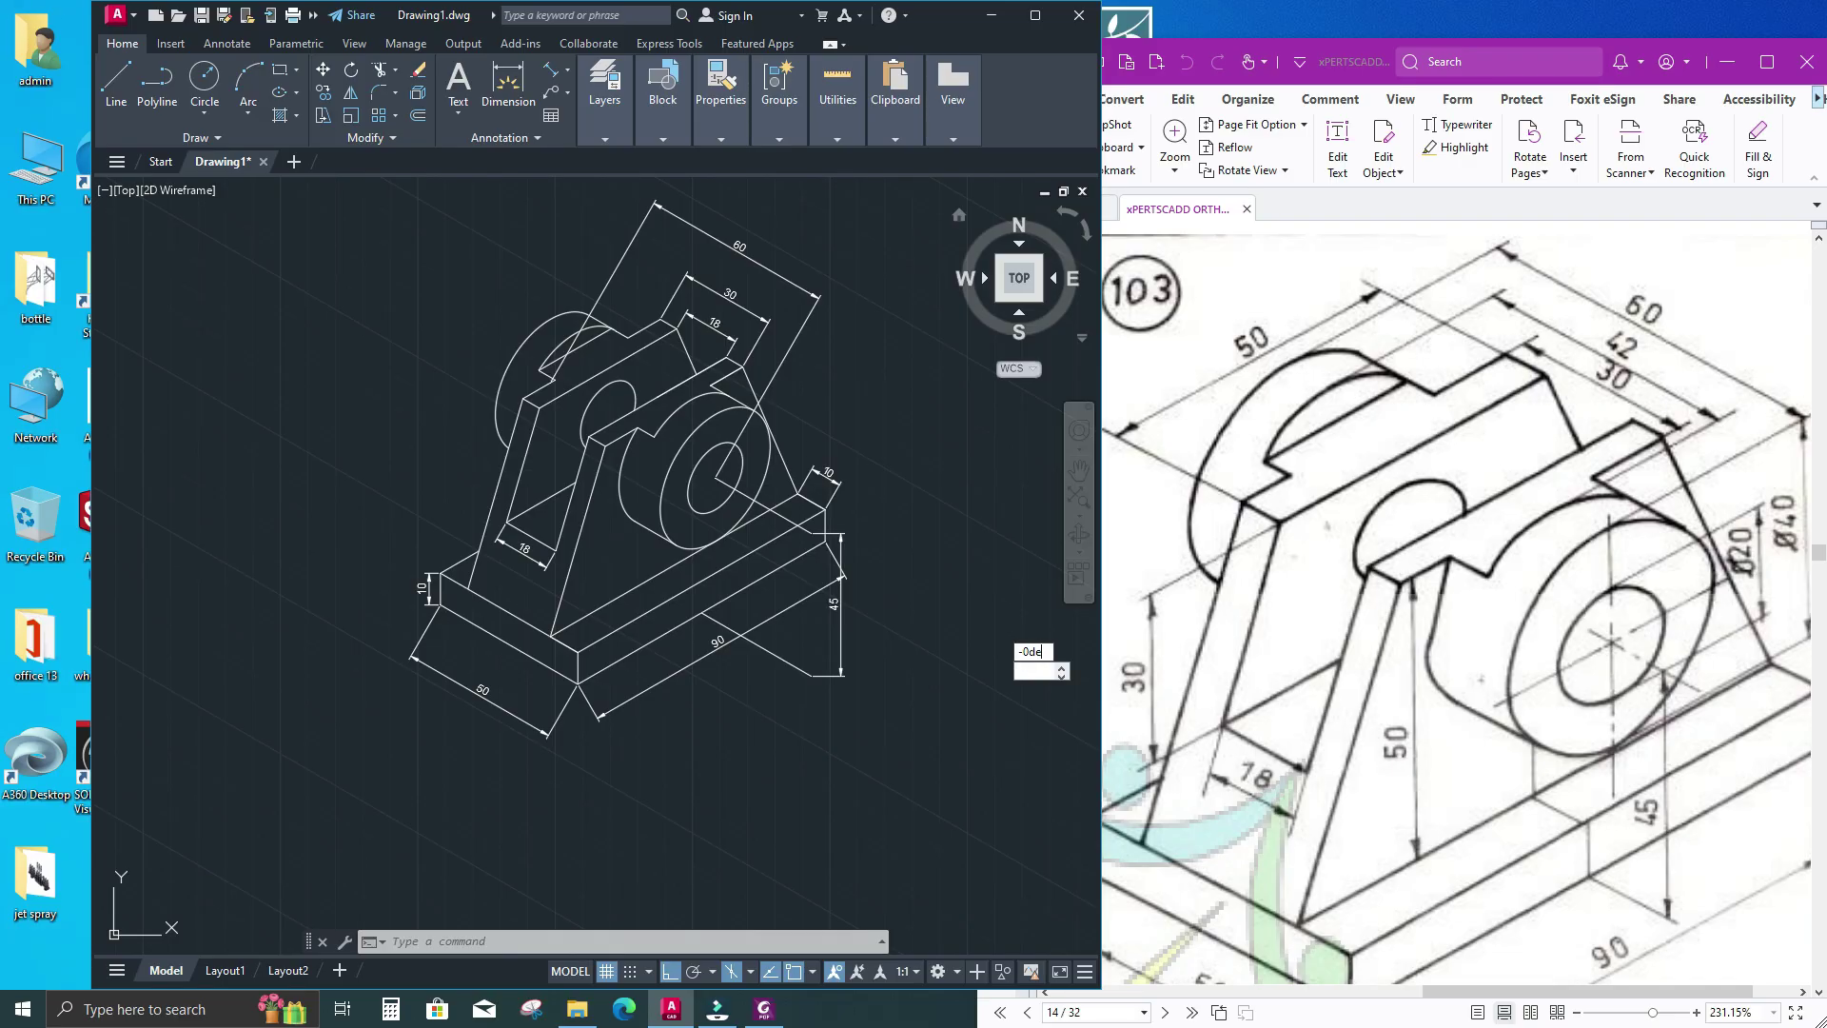
pyautogui.write('d')
pyautogui.press('Return')
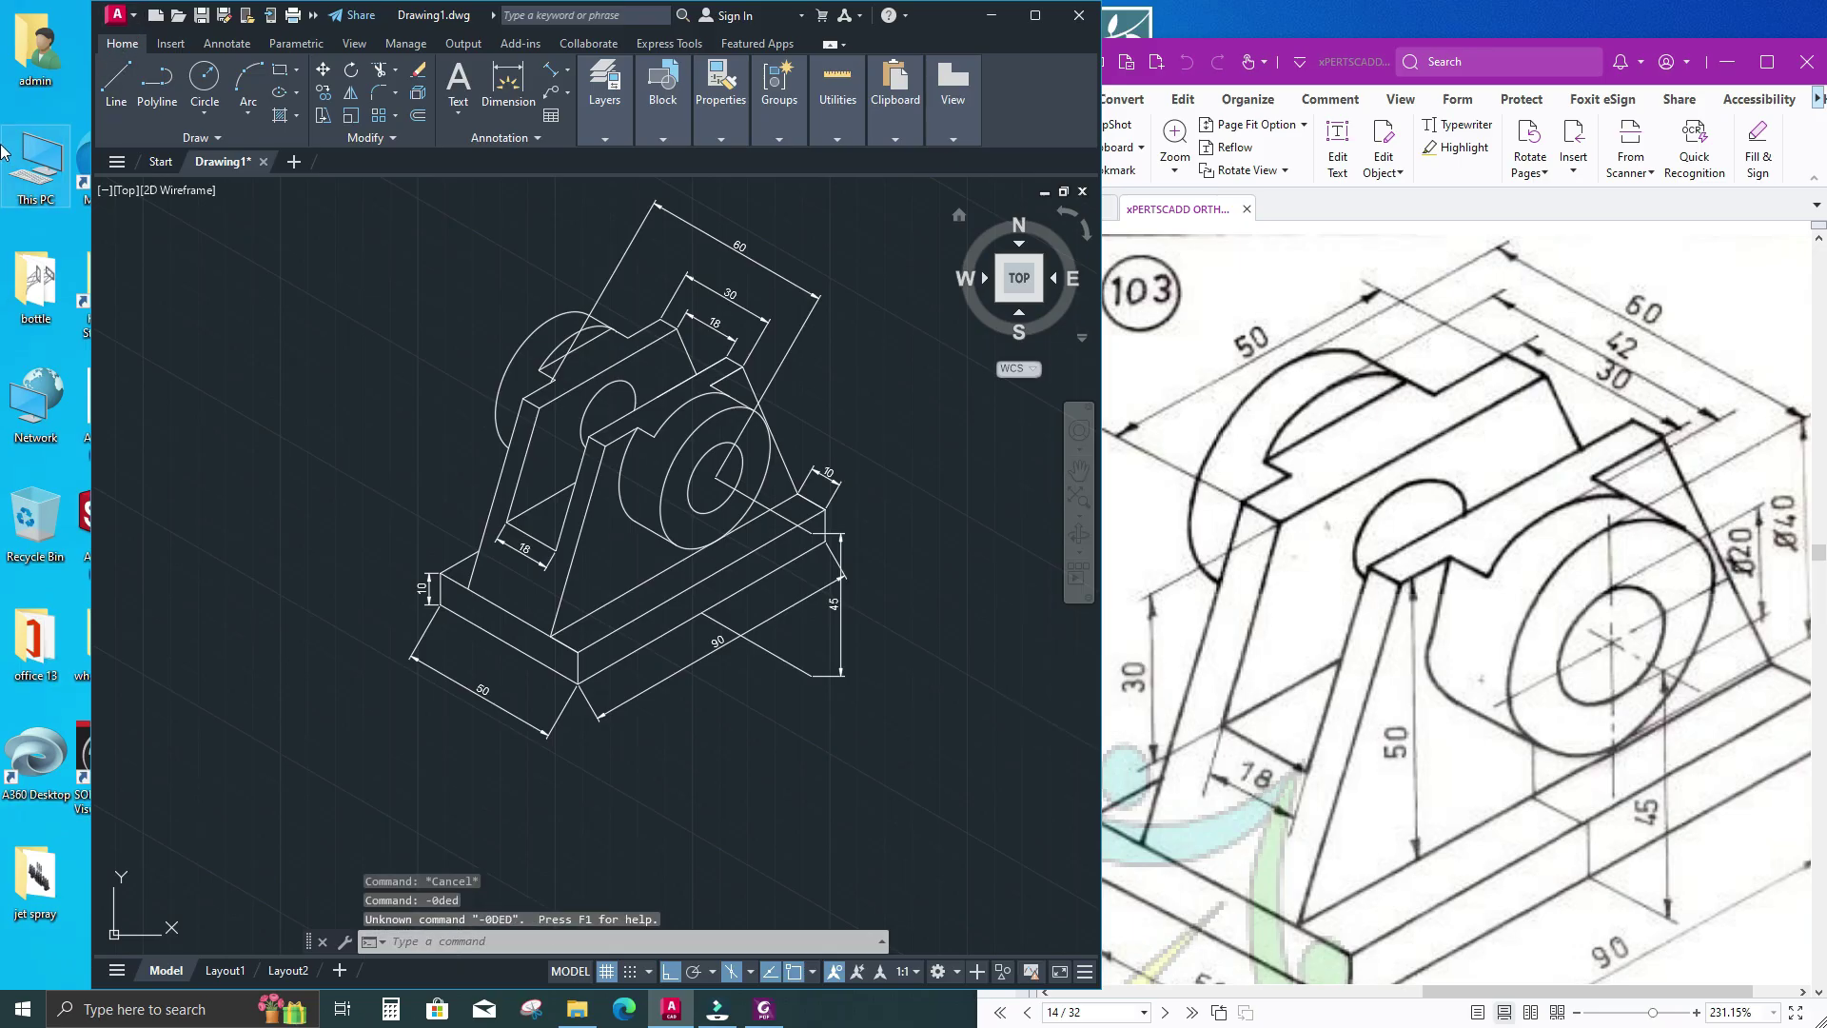
# Maximize the drawing window and oblique the 18, 30 and 60 dimensions above the bracket, picking two points along the base's long edge for the angle
pyautogui.click(1036, 16)
pyautogui.write('ded')
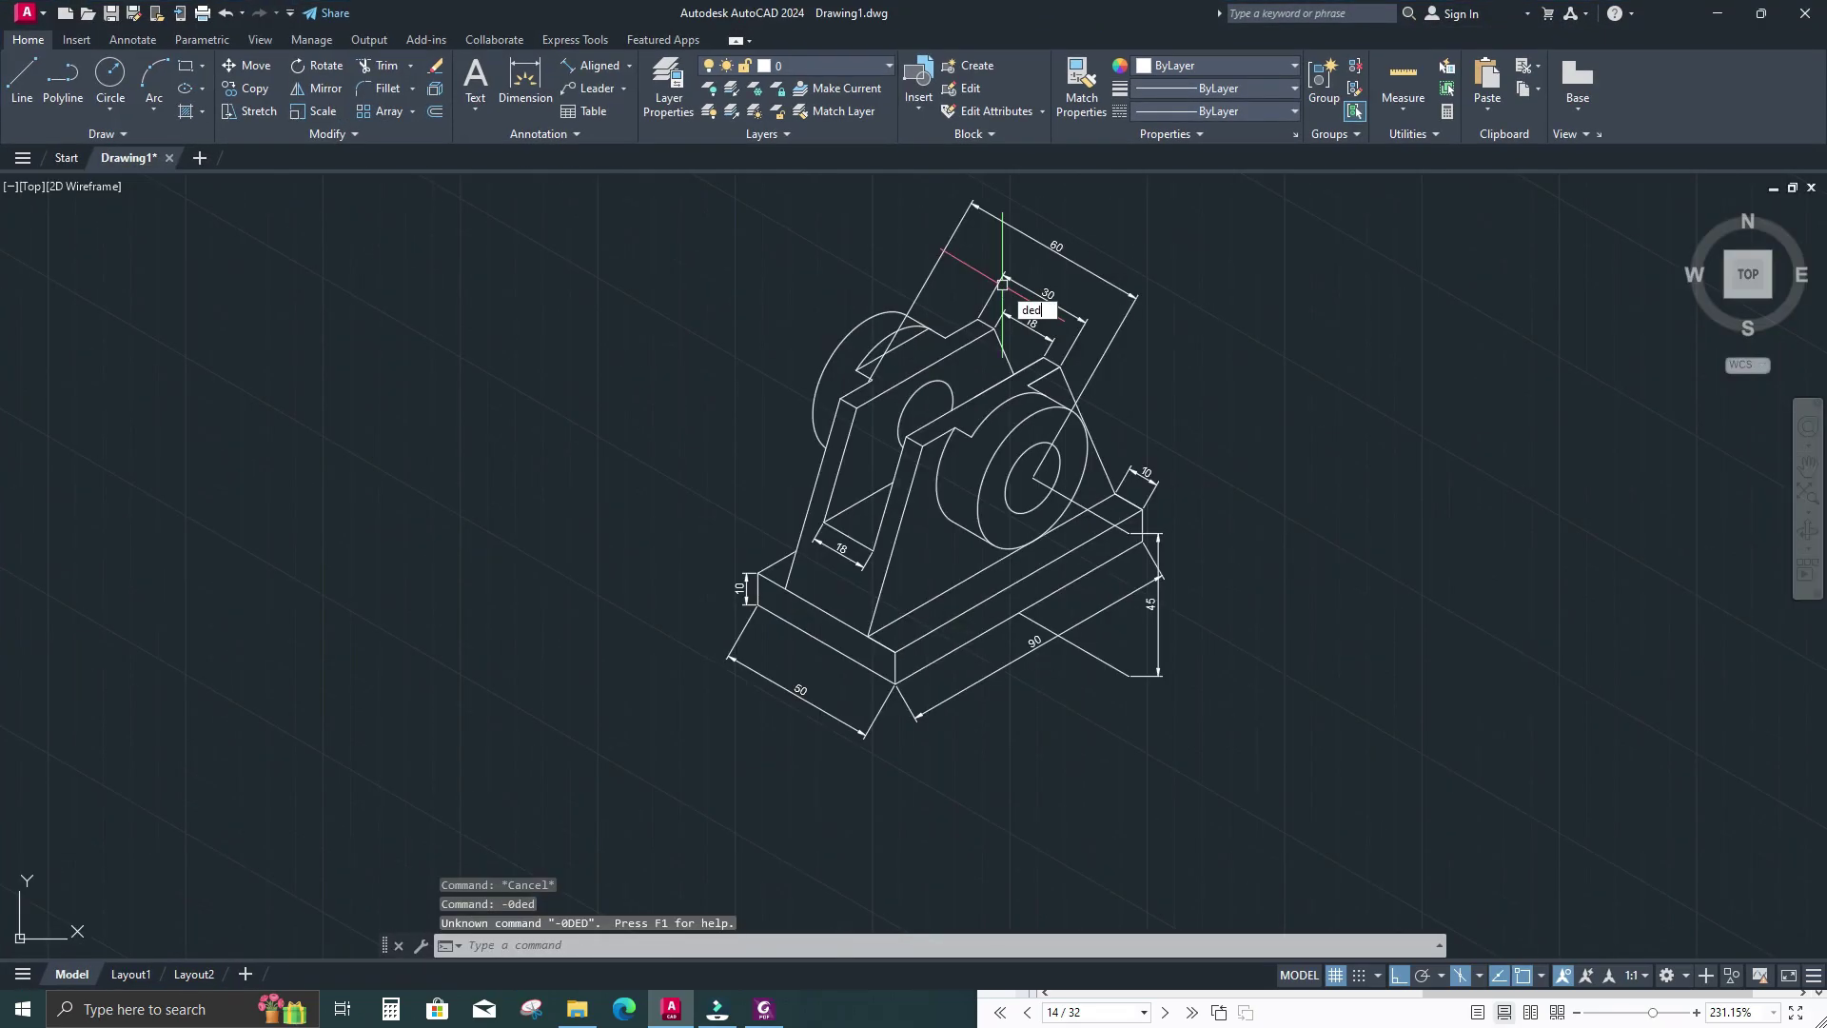
pyautogui.press('Return')
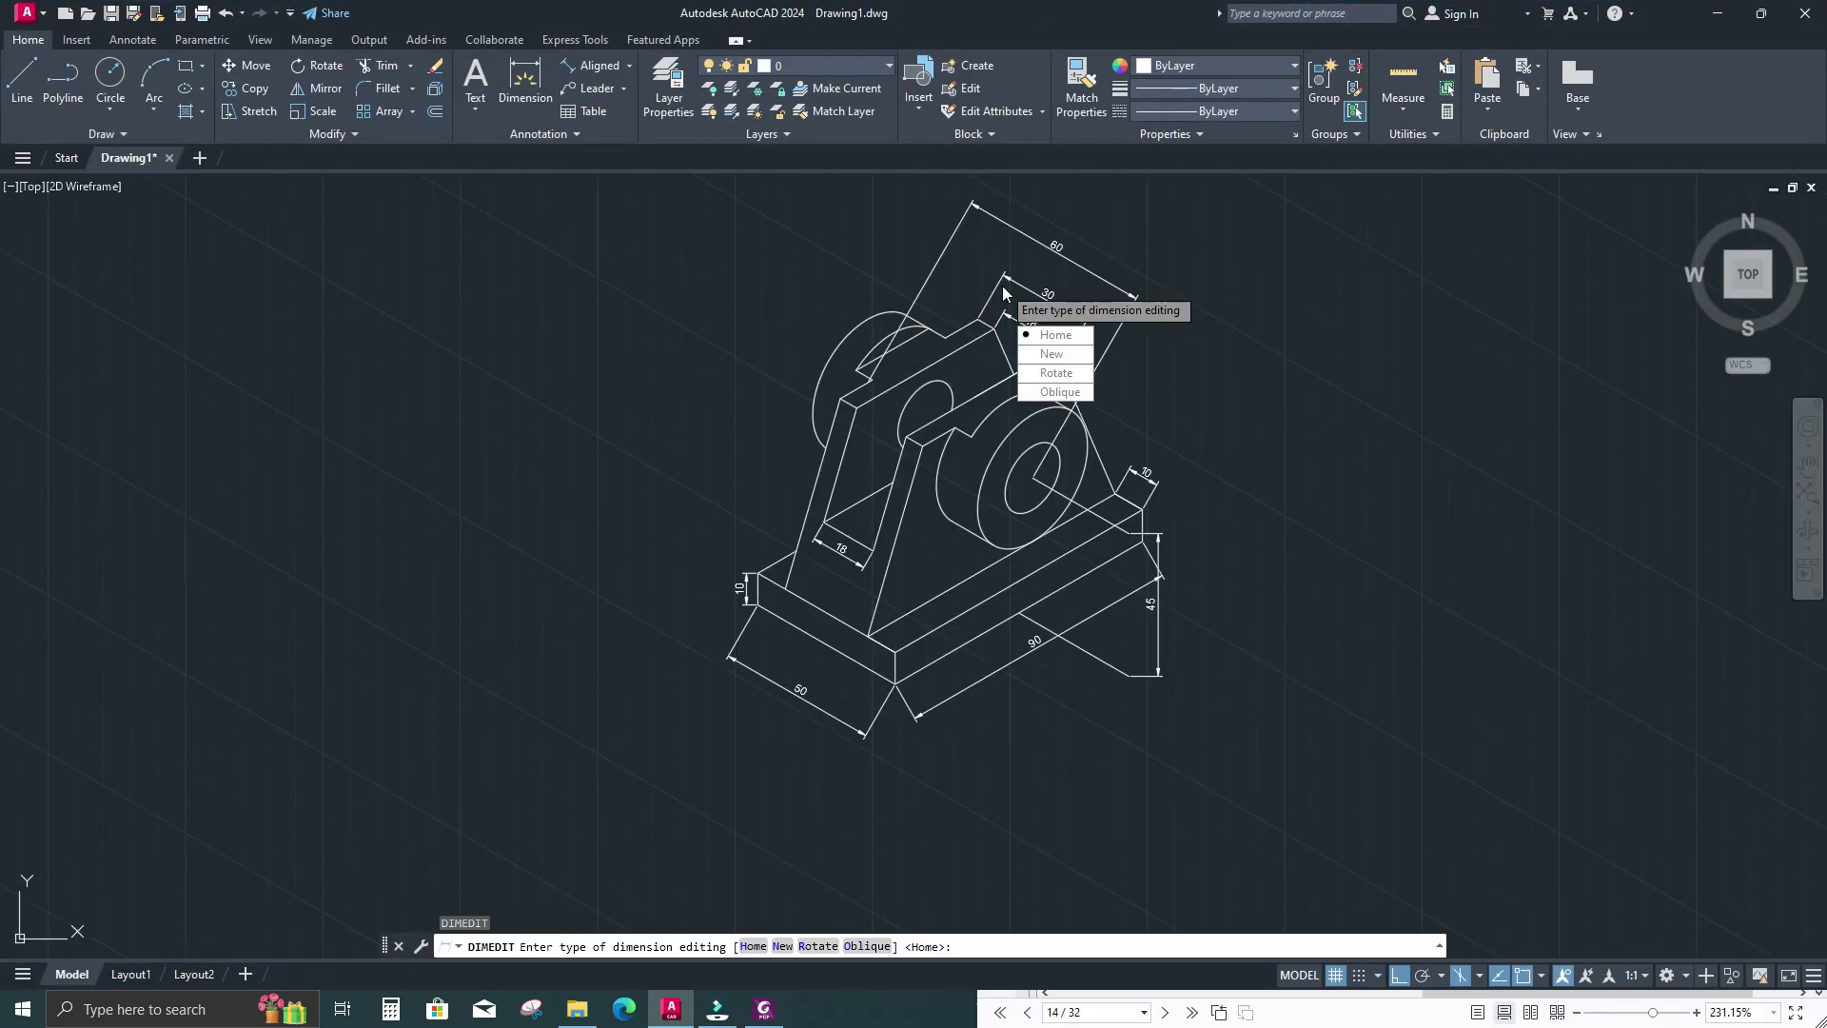
pyautogui.click(1061, 392)
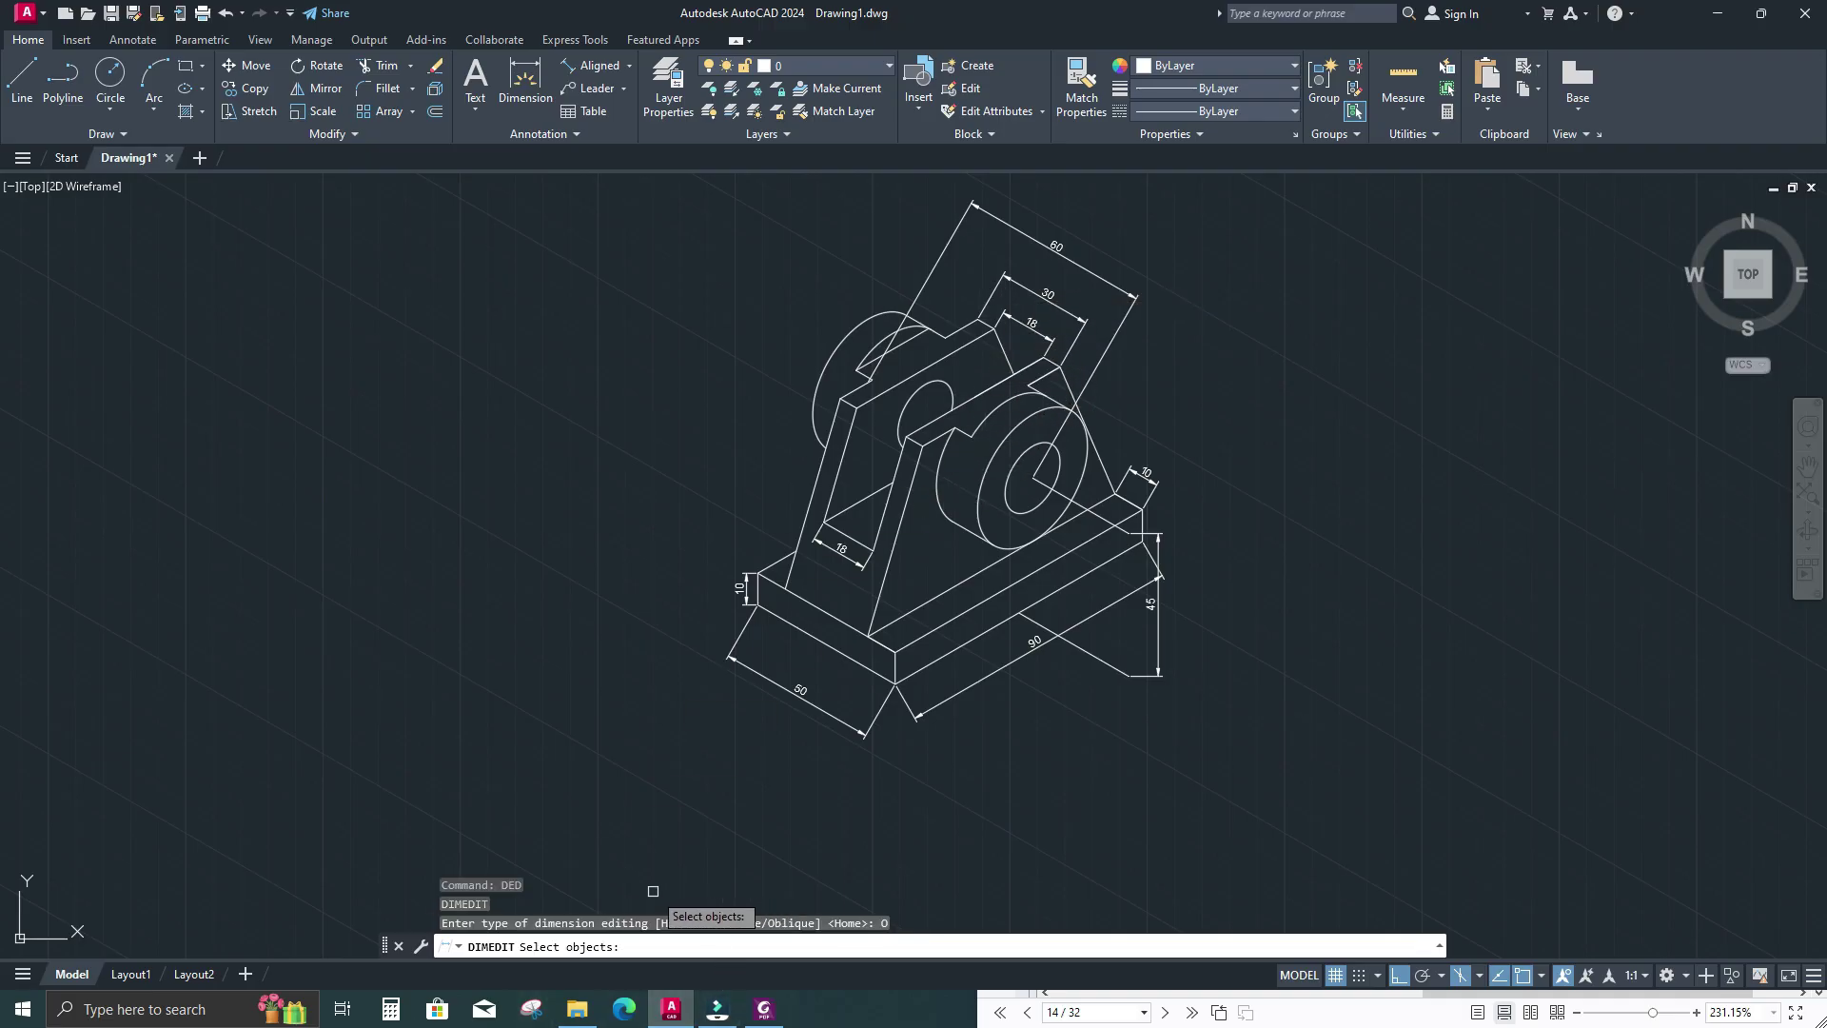
pyautogui.scroll(5, 951, 395)
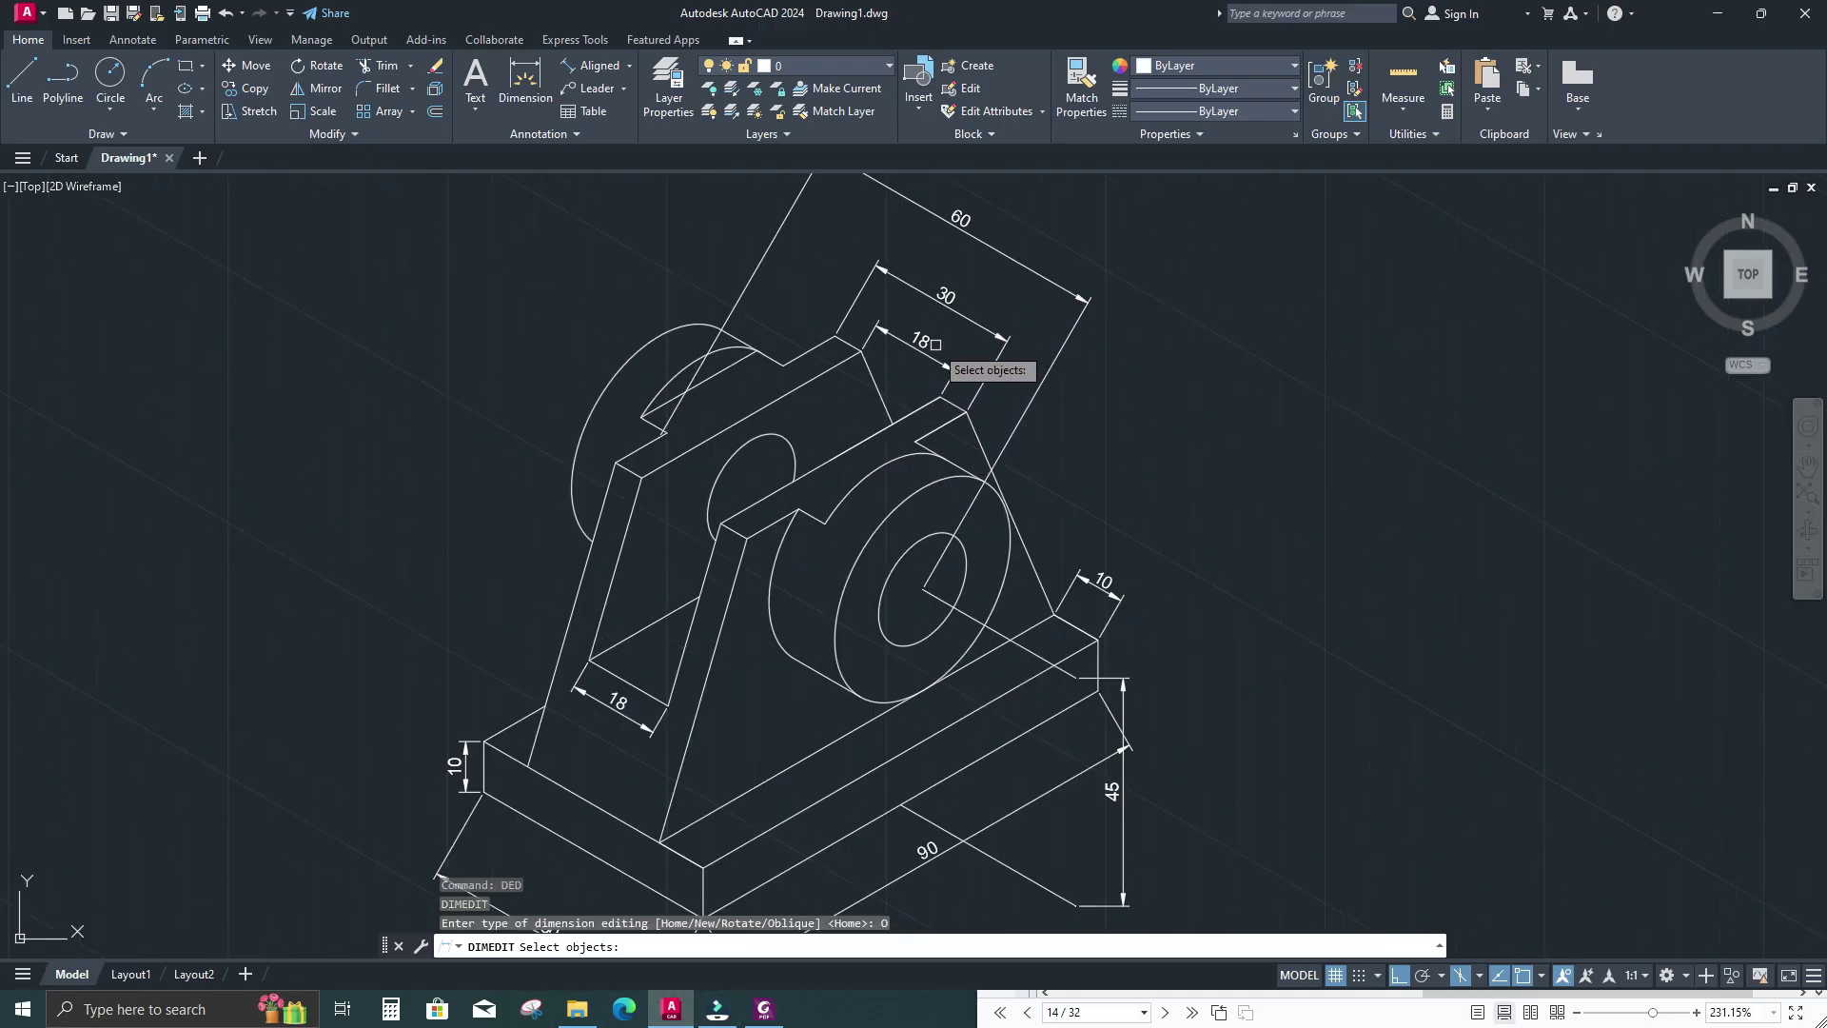
pyautogui.moveTo(942, 390); pyautogui.dragTo(873, 495, button='middle')
pyautogui.click(889, 481)
pyautogui.click(936, 449)
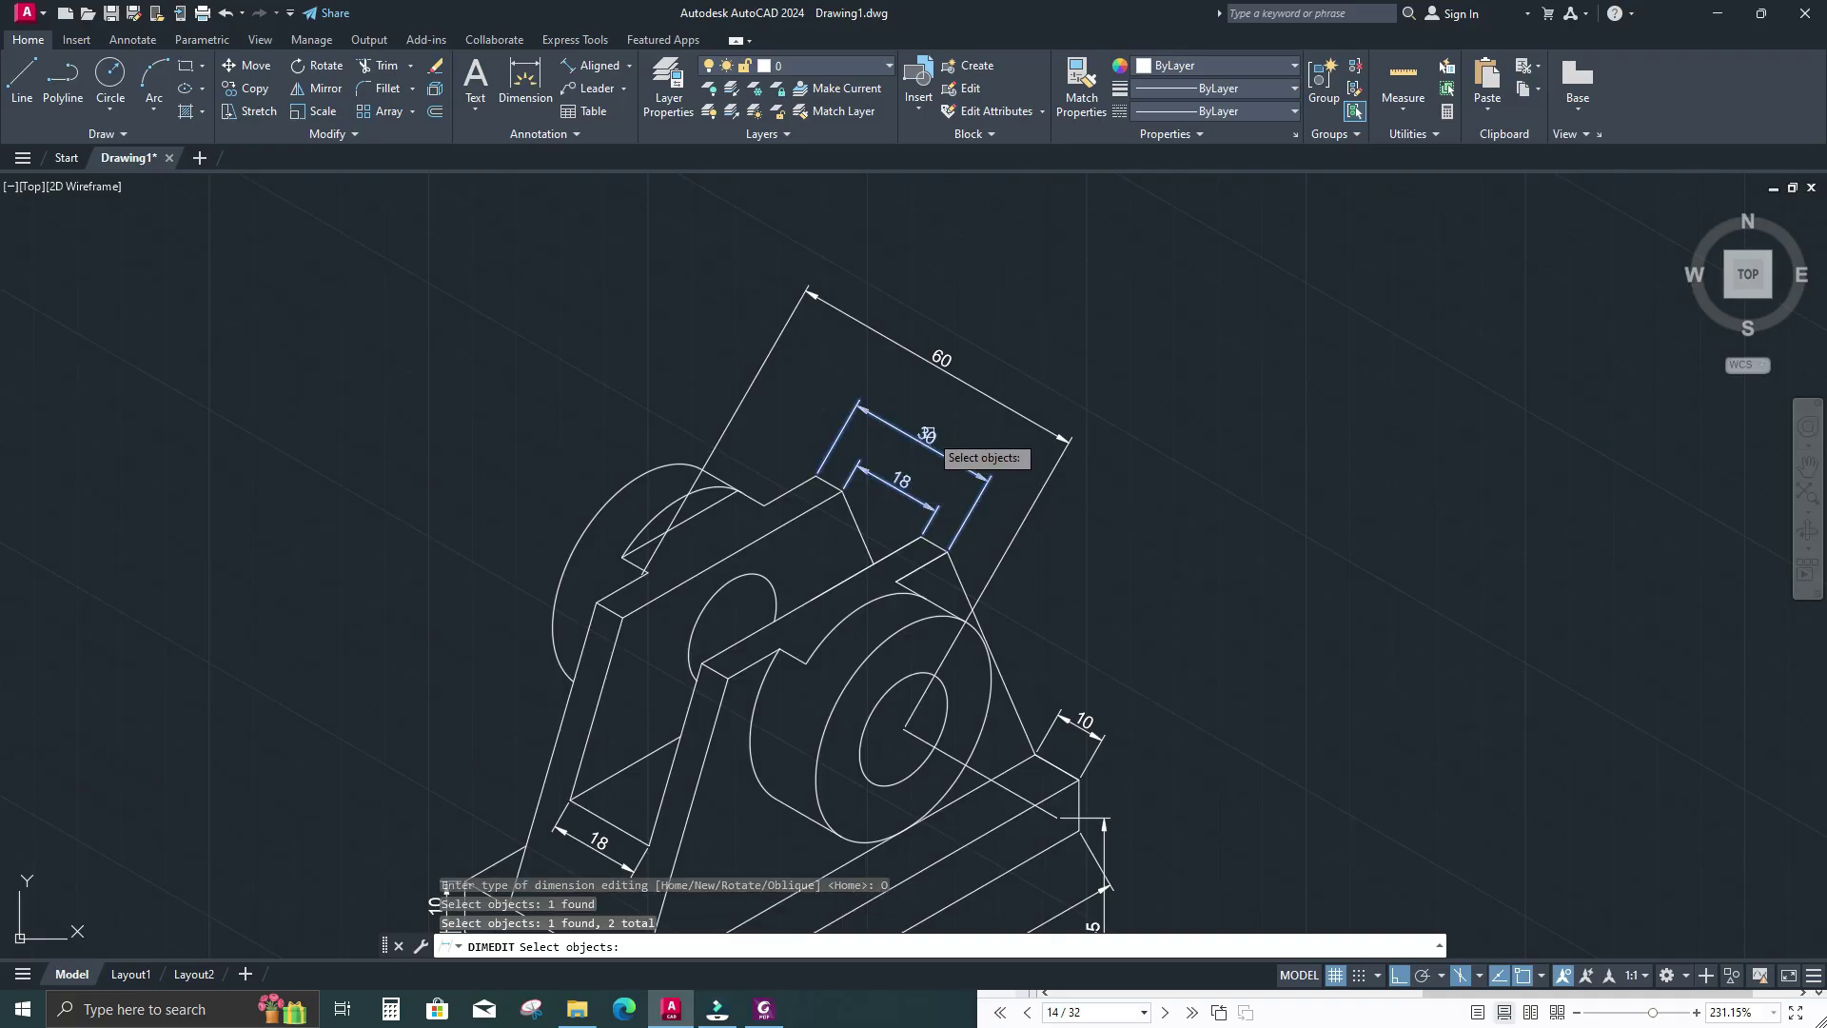
pyautogui.click(945, 369)
pyautogui.scroll(3, 1133, 384)
pyautogui.scroll(-3, 1101, 375)
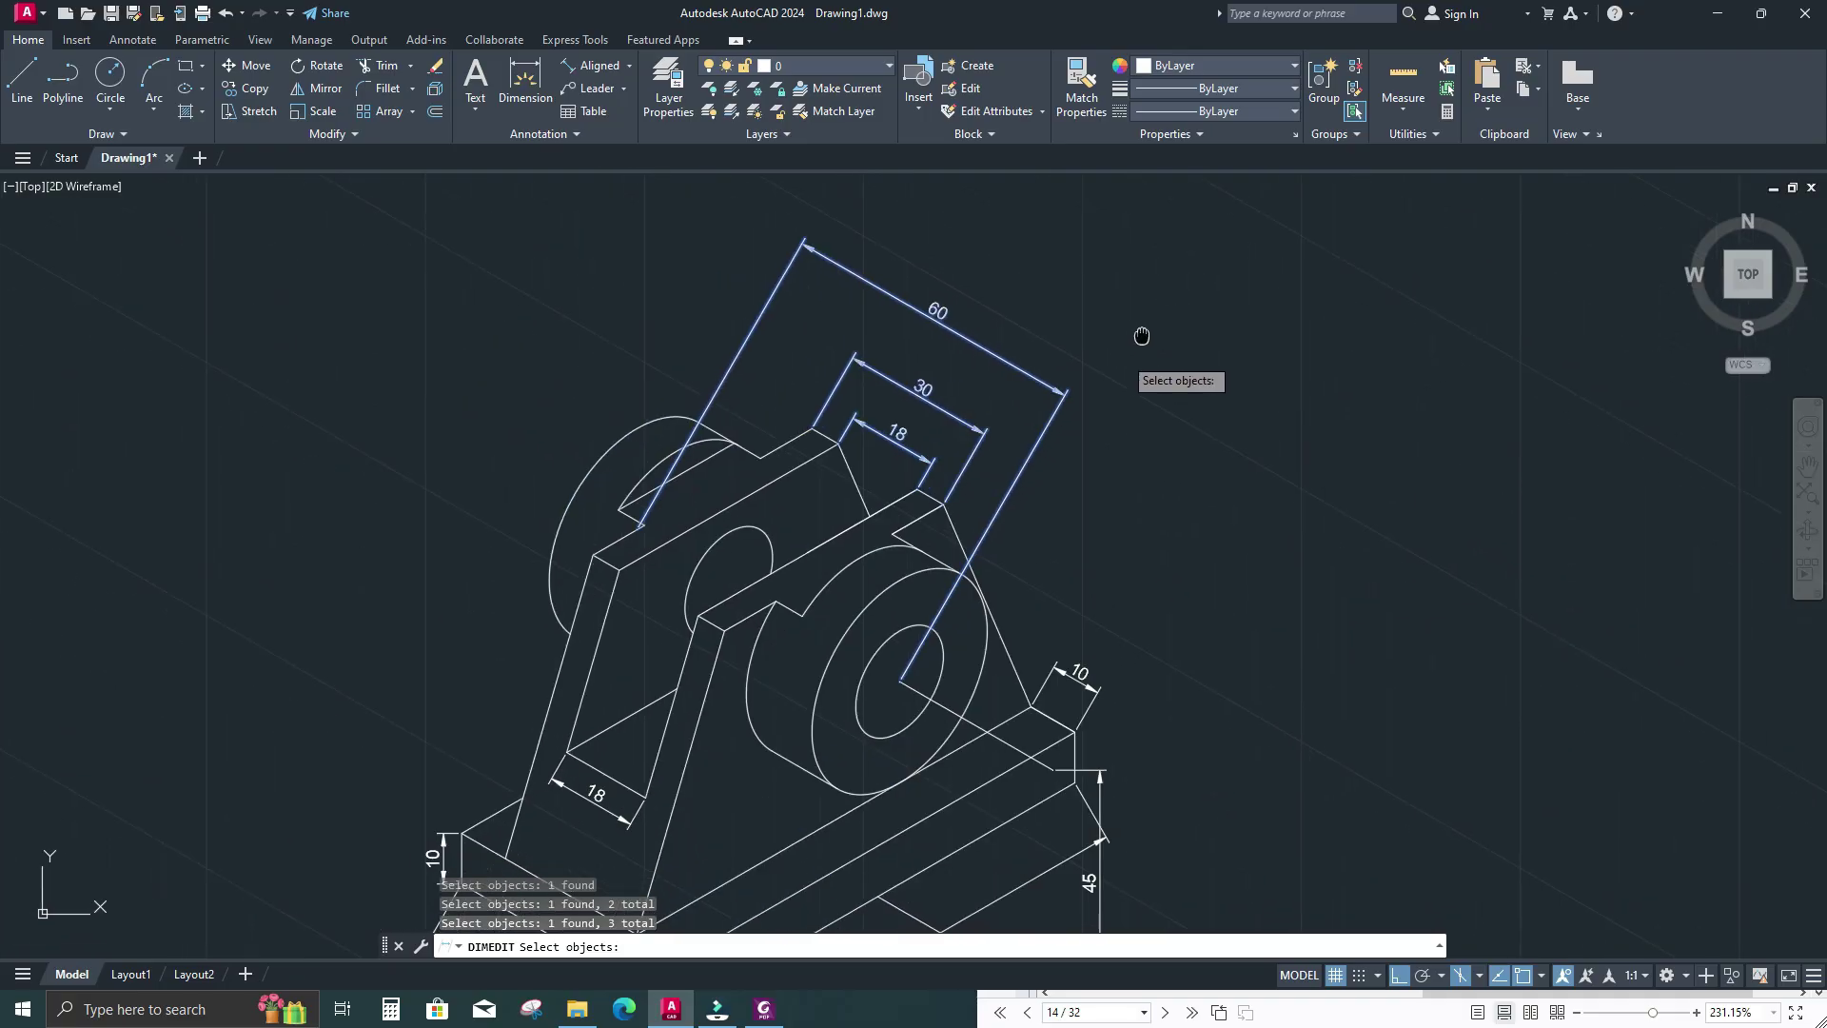
pyautogui.press('Return')
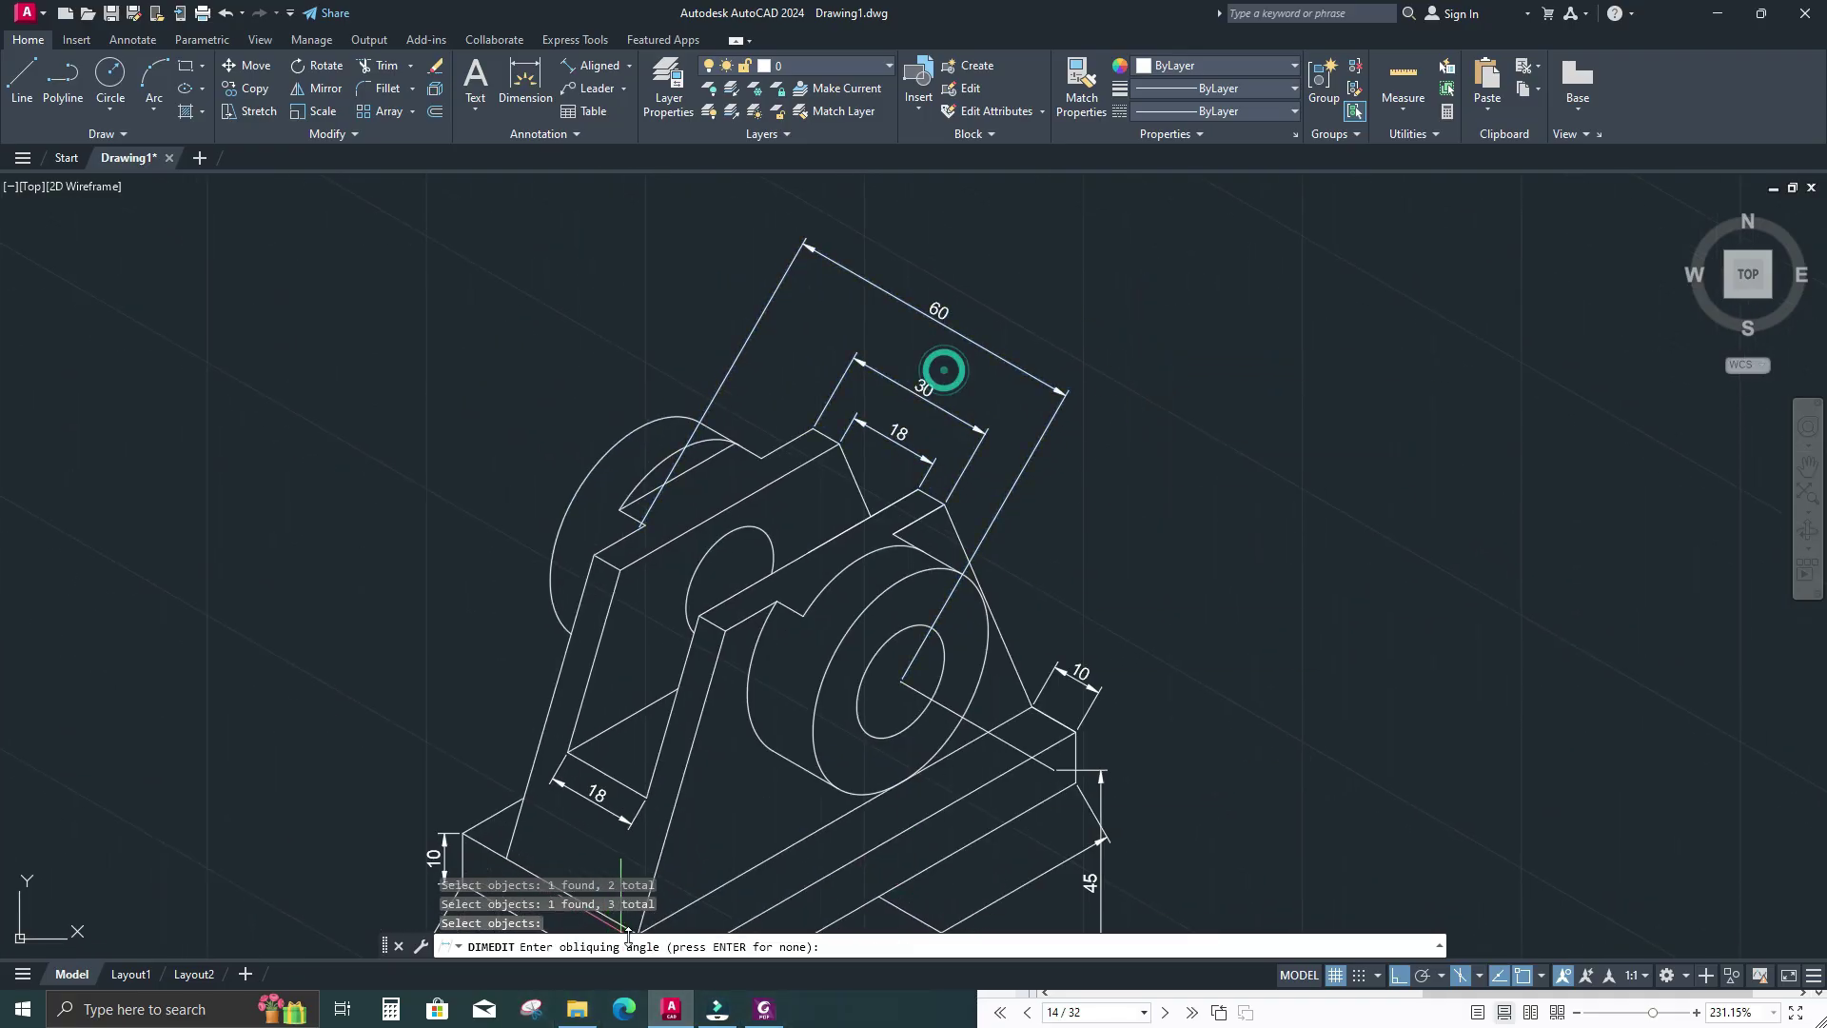
pyautogui.moveTo(887, 635); pyautogui.dragTo(881, 602, button='middle')
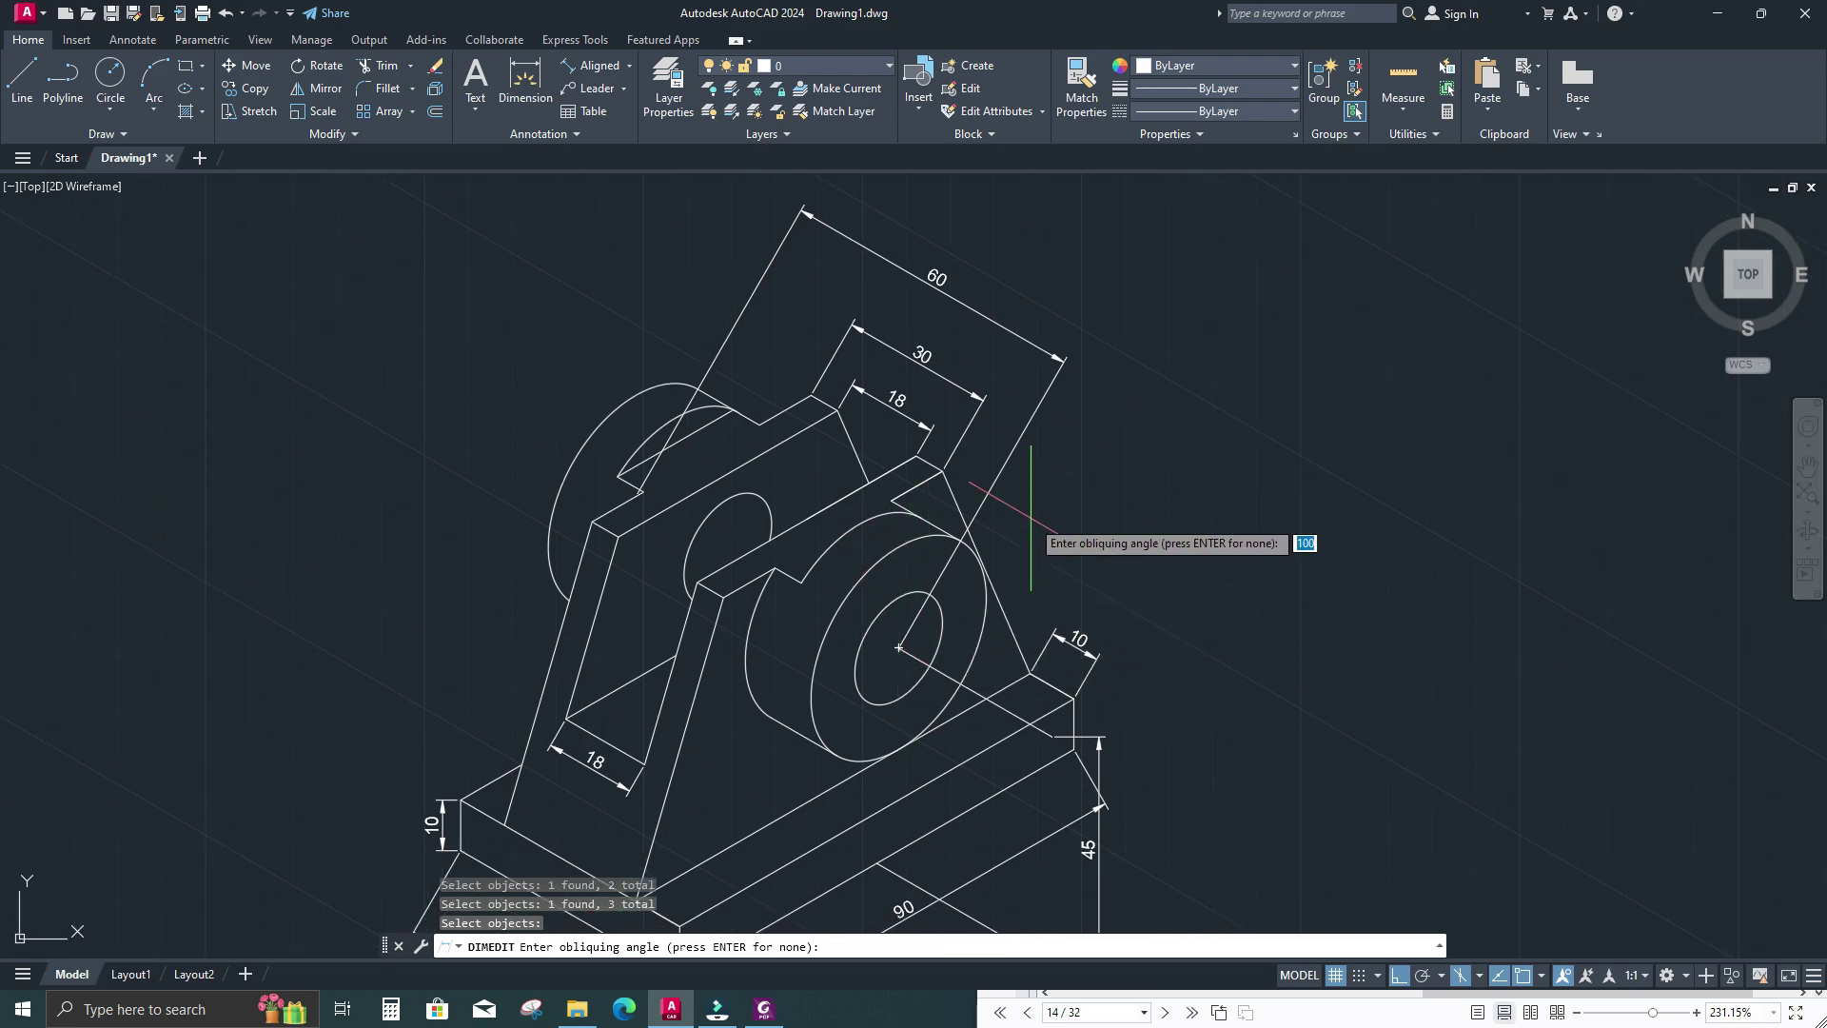
pyautogui.moveTo(1034, 571); pyautogui.dragTo(1032, 461, button='middle')
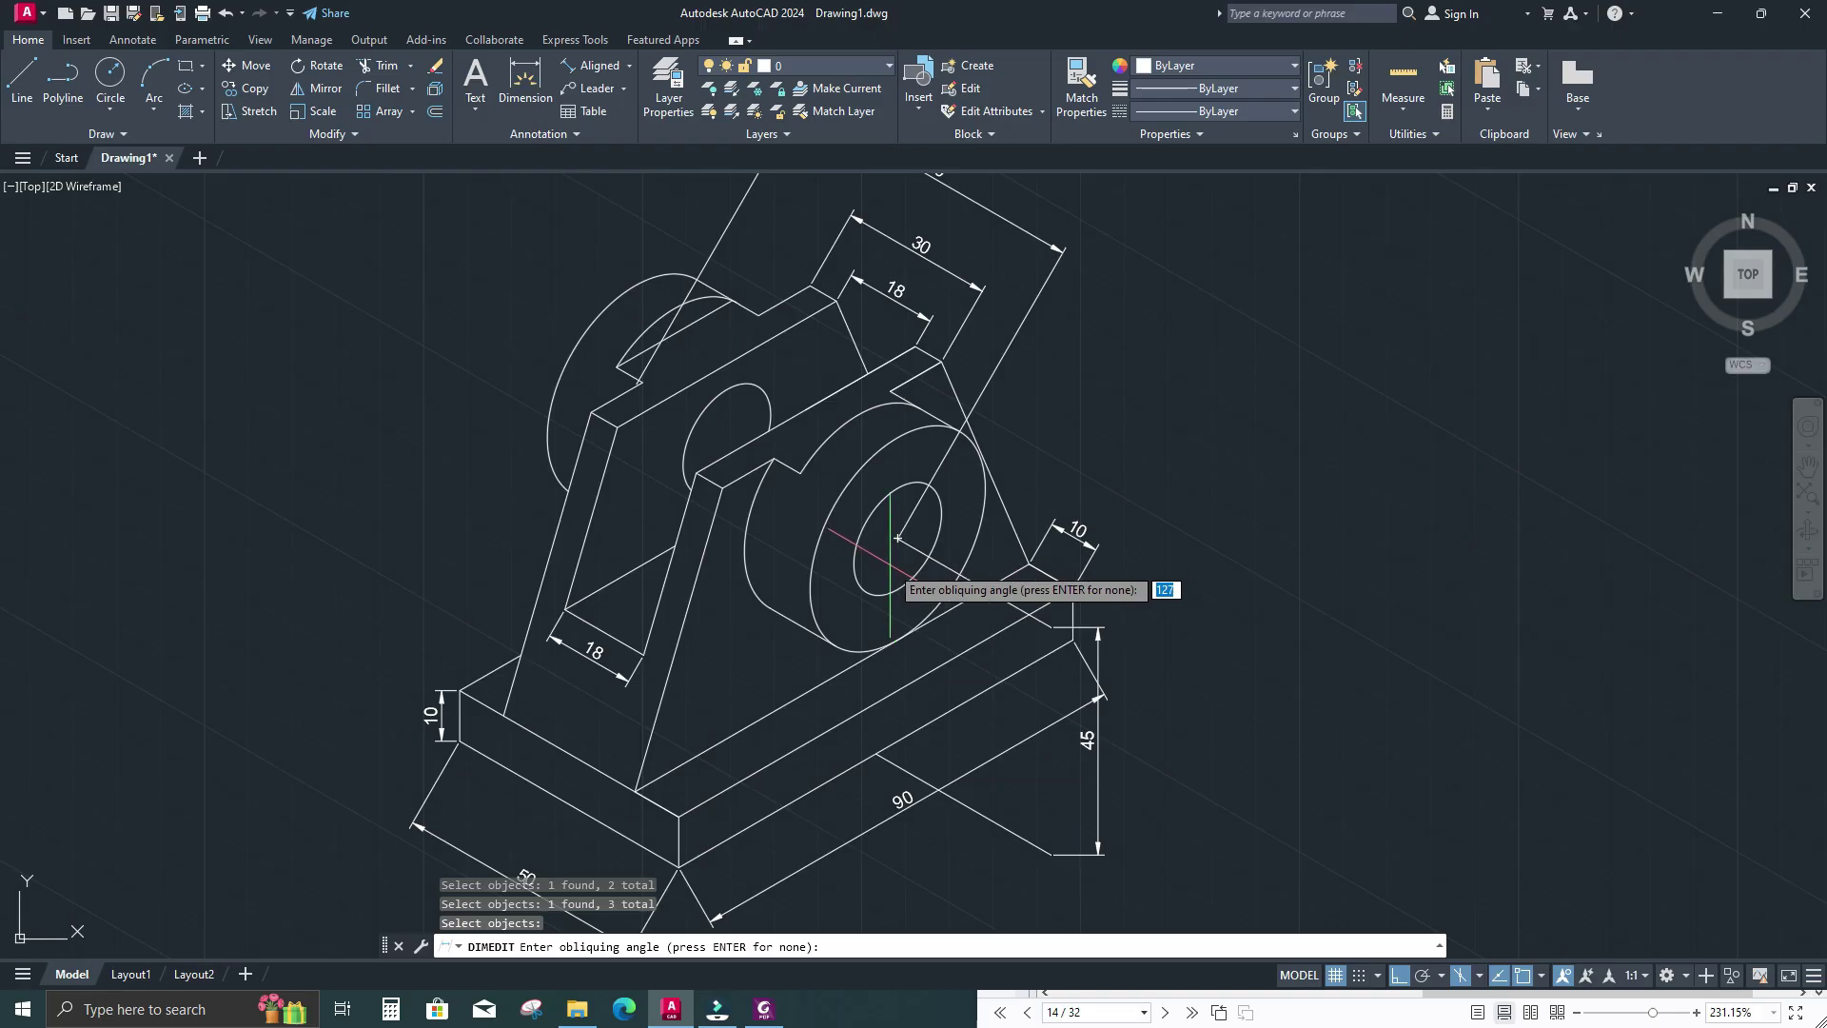
pyautogui.moveTo(887, 573); pyautogui.dragTo(882, 603, button='middle')
pyautogui.moveTo(935, 447); pyautogui.dragTo(938, 609, button='middle')
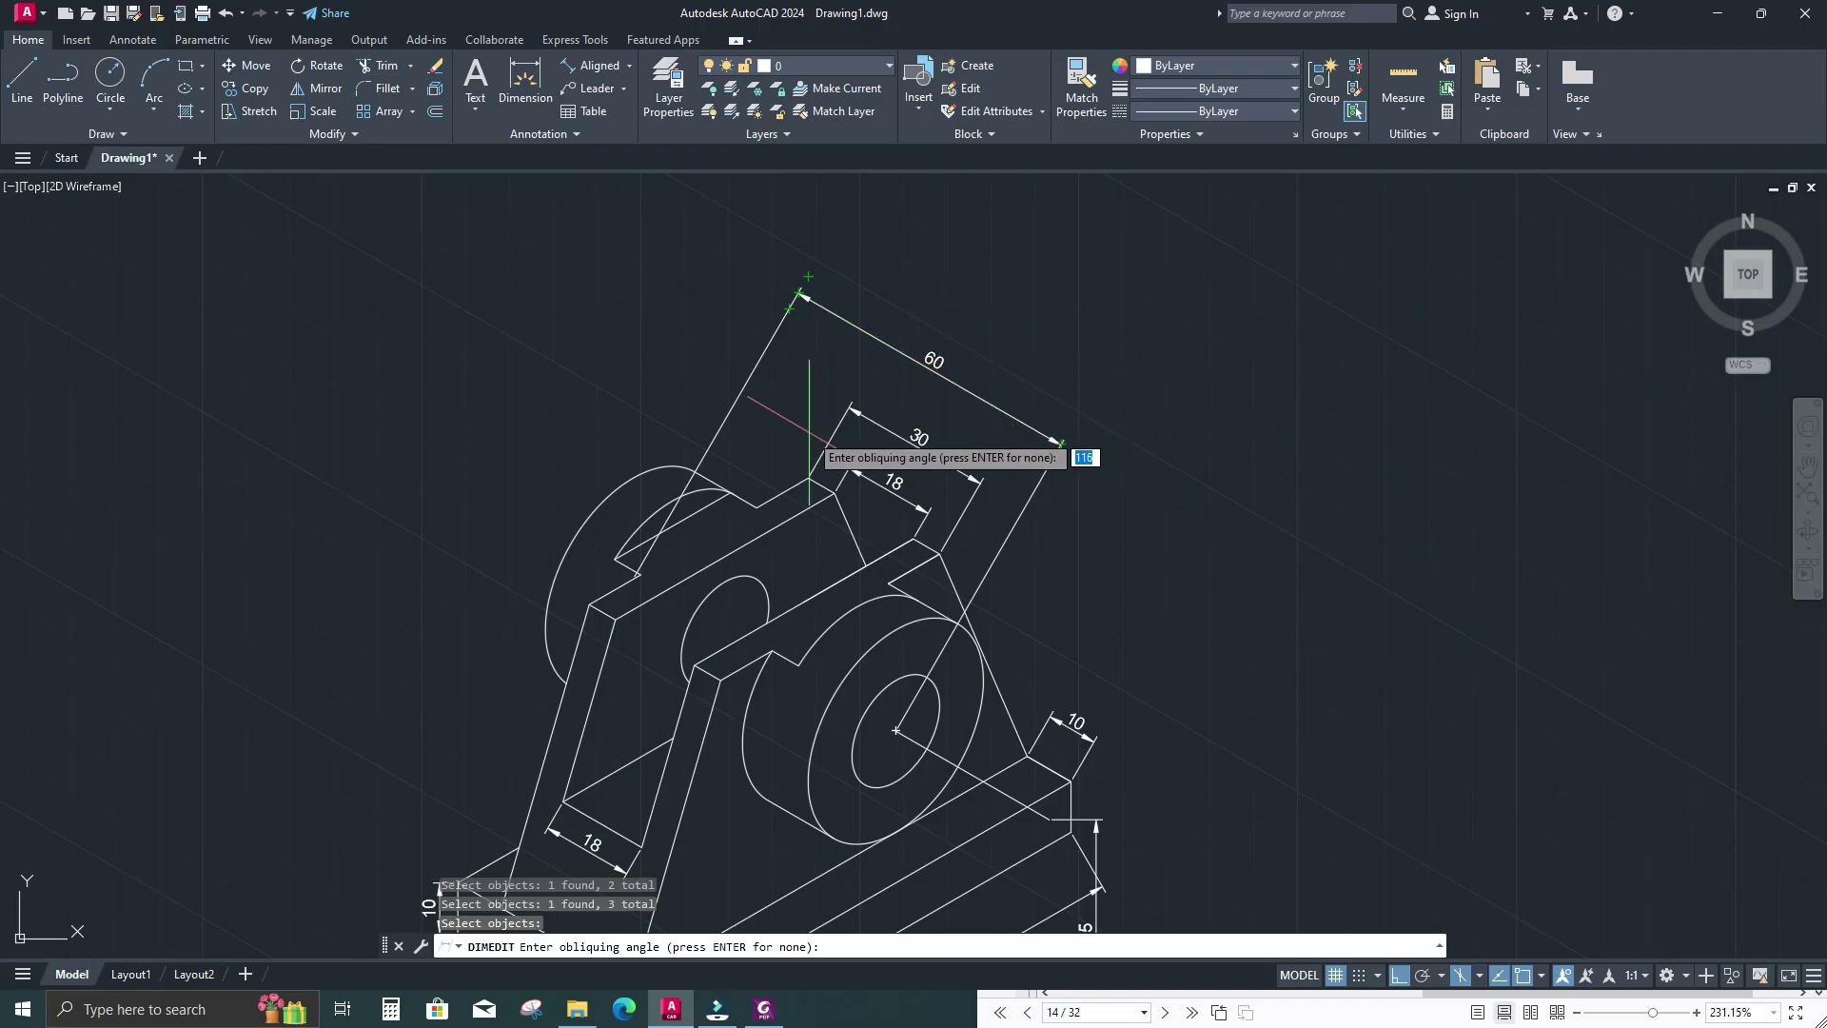
pyautogui.moveTo(826, 400); pyautogui.dragTo(879, 332, button='middle')
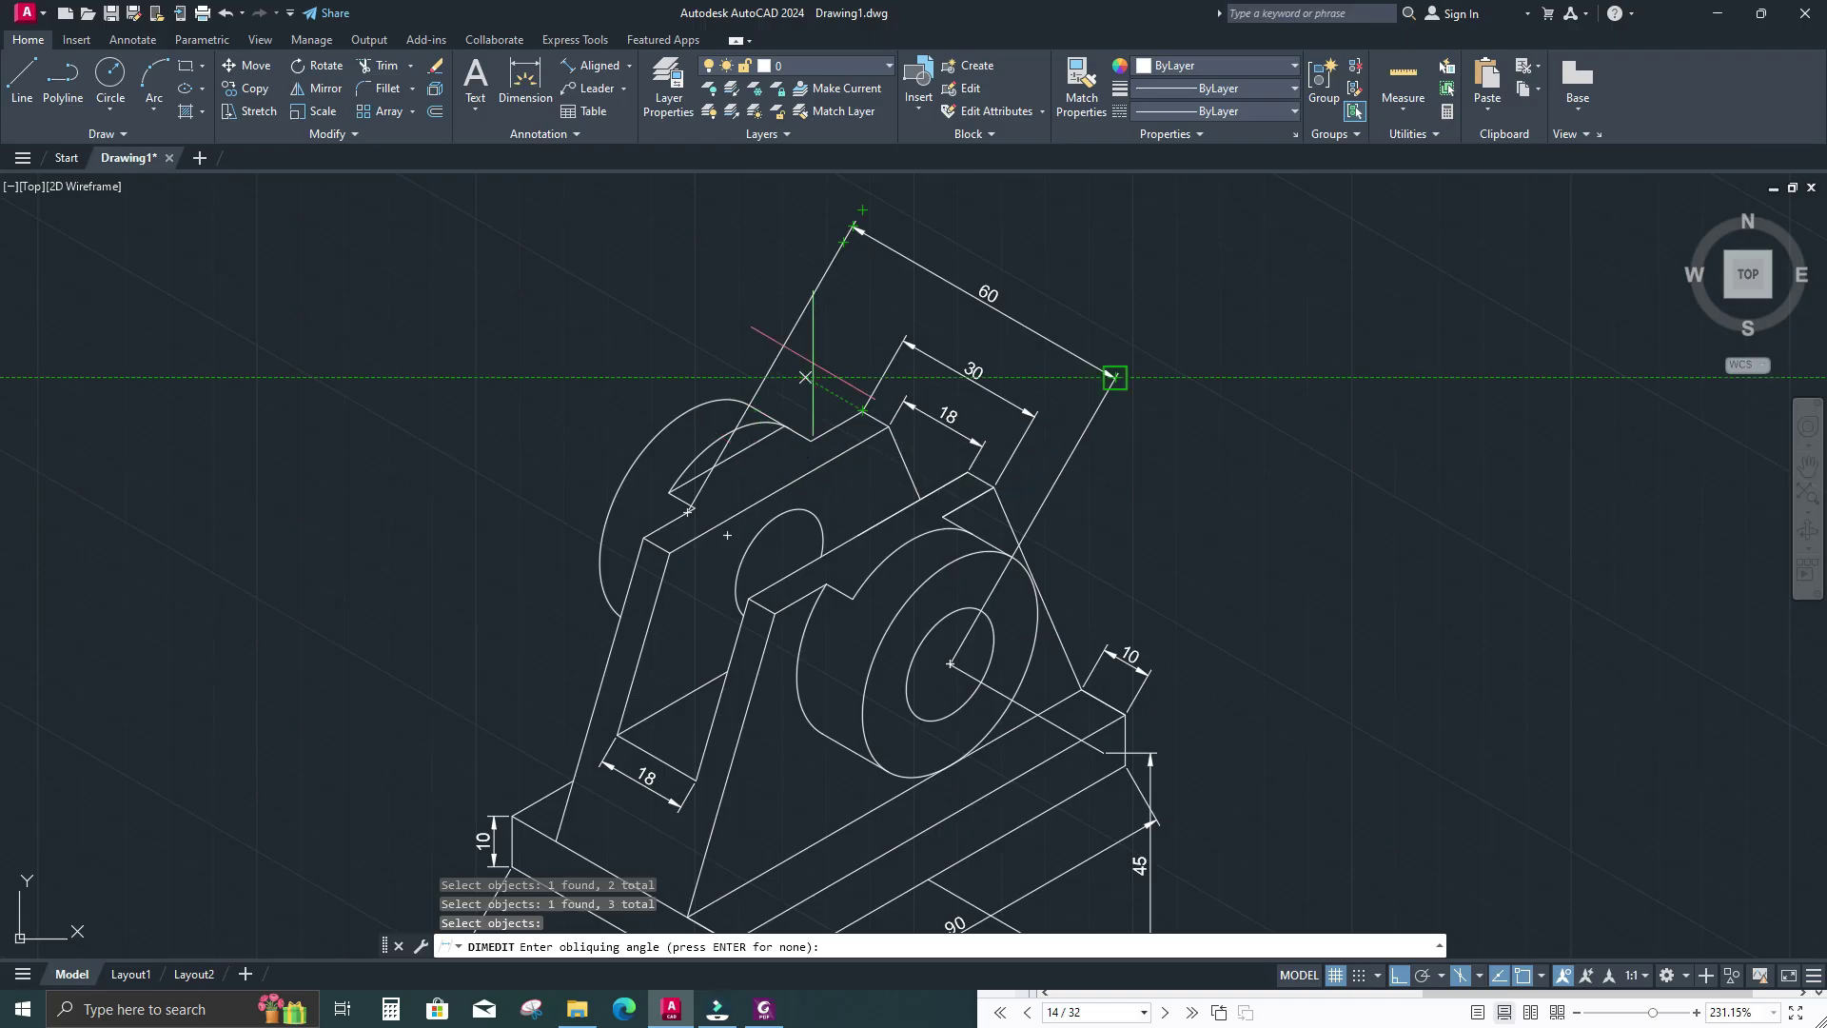
pyautogui.moveTo(1133, 488); pyautogui.dragTo(1132, 470, button='middle')
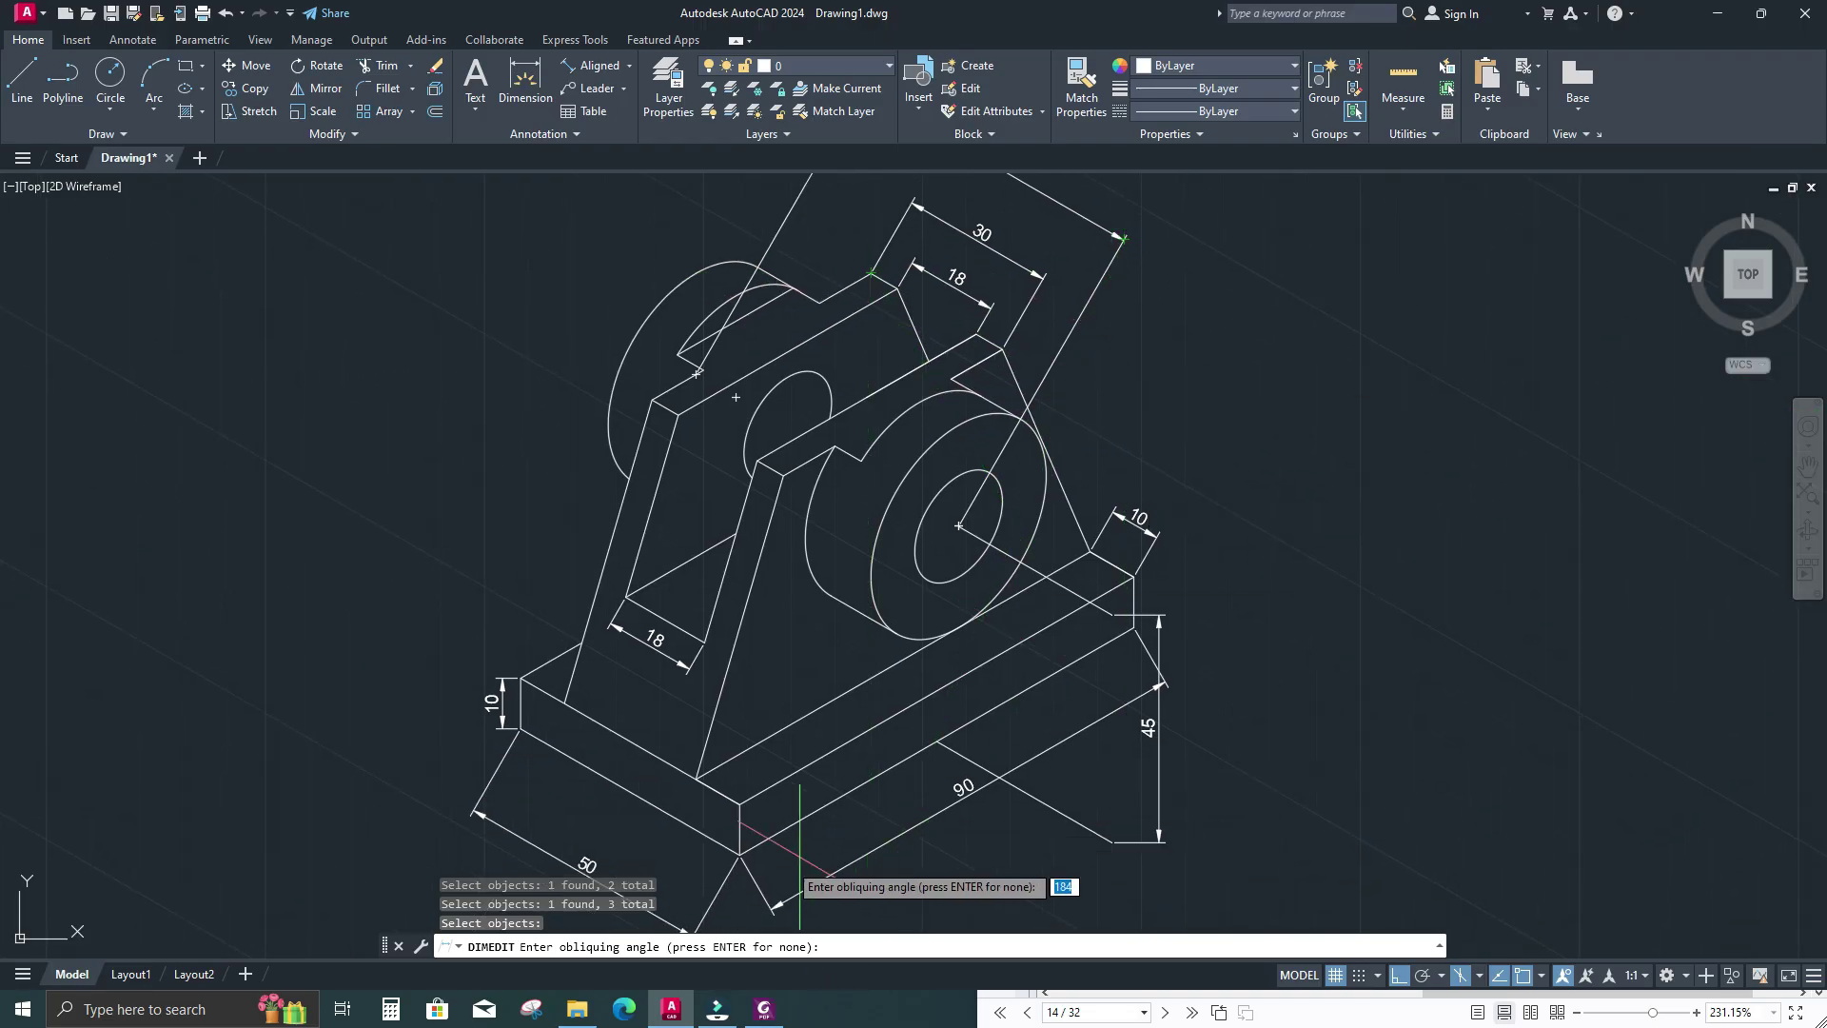
pyautogui.click(829, 803)
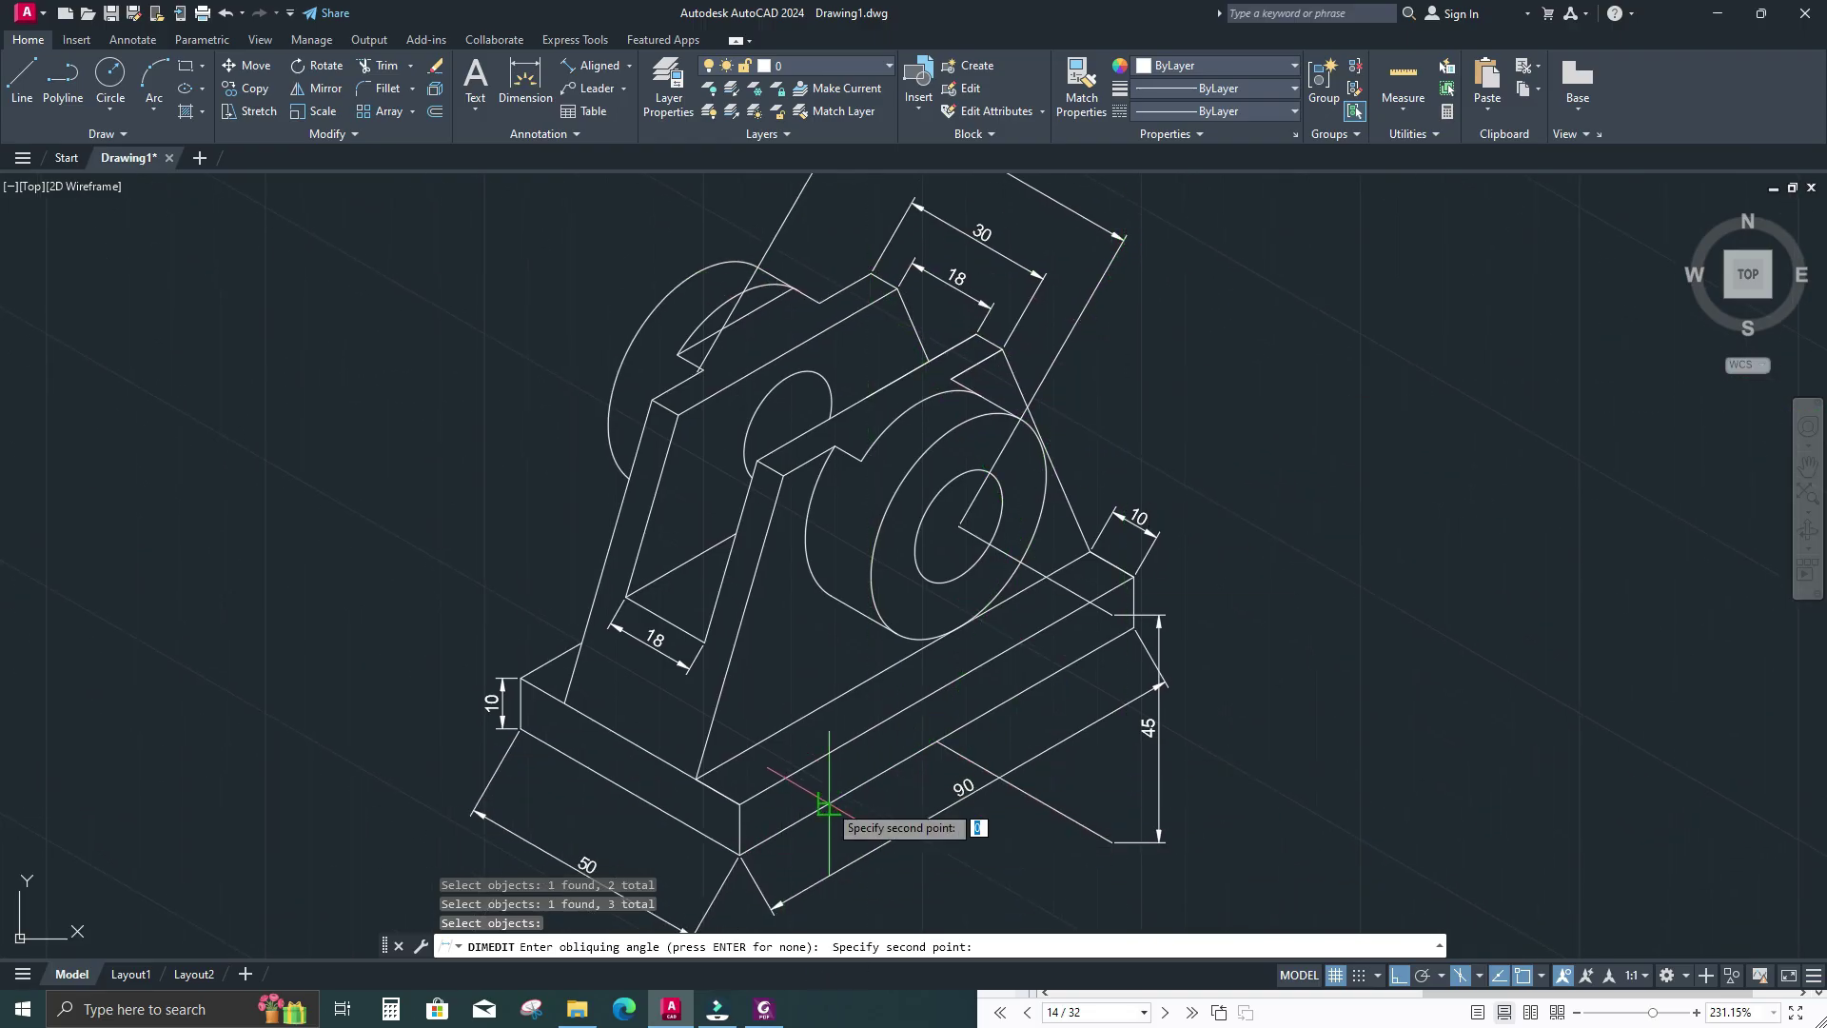
pyautogui.click(1035, 696)
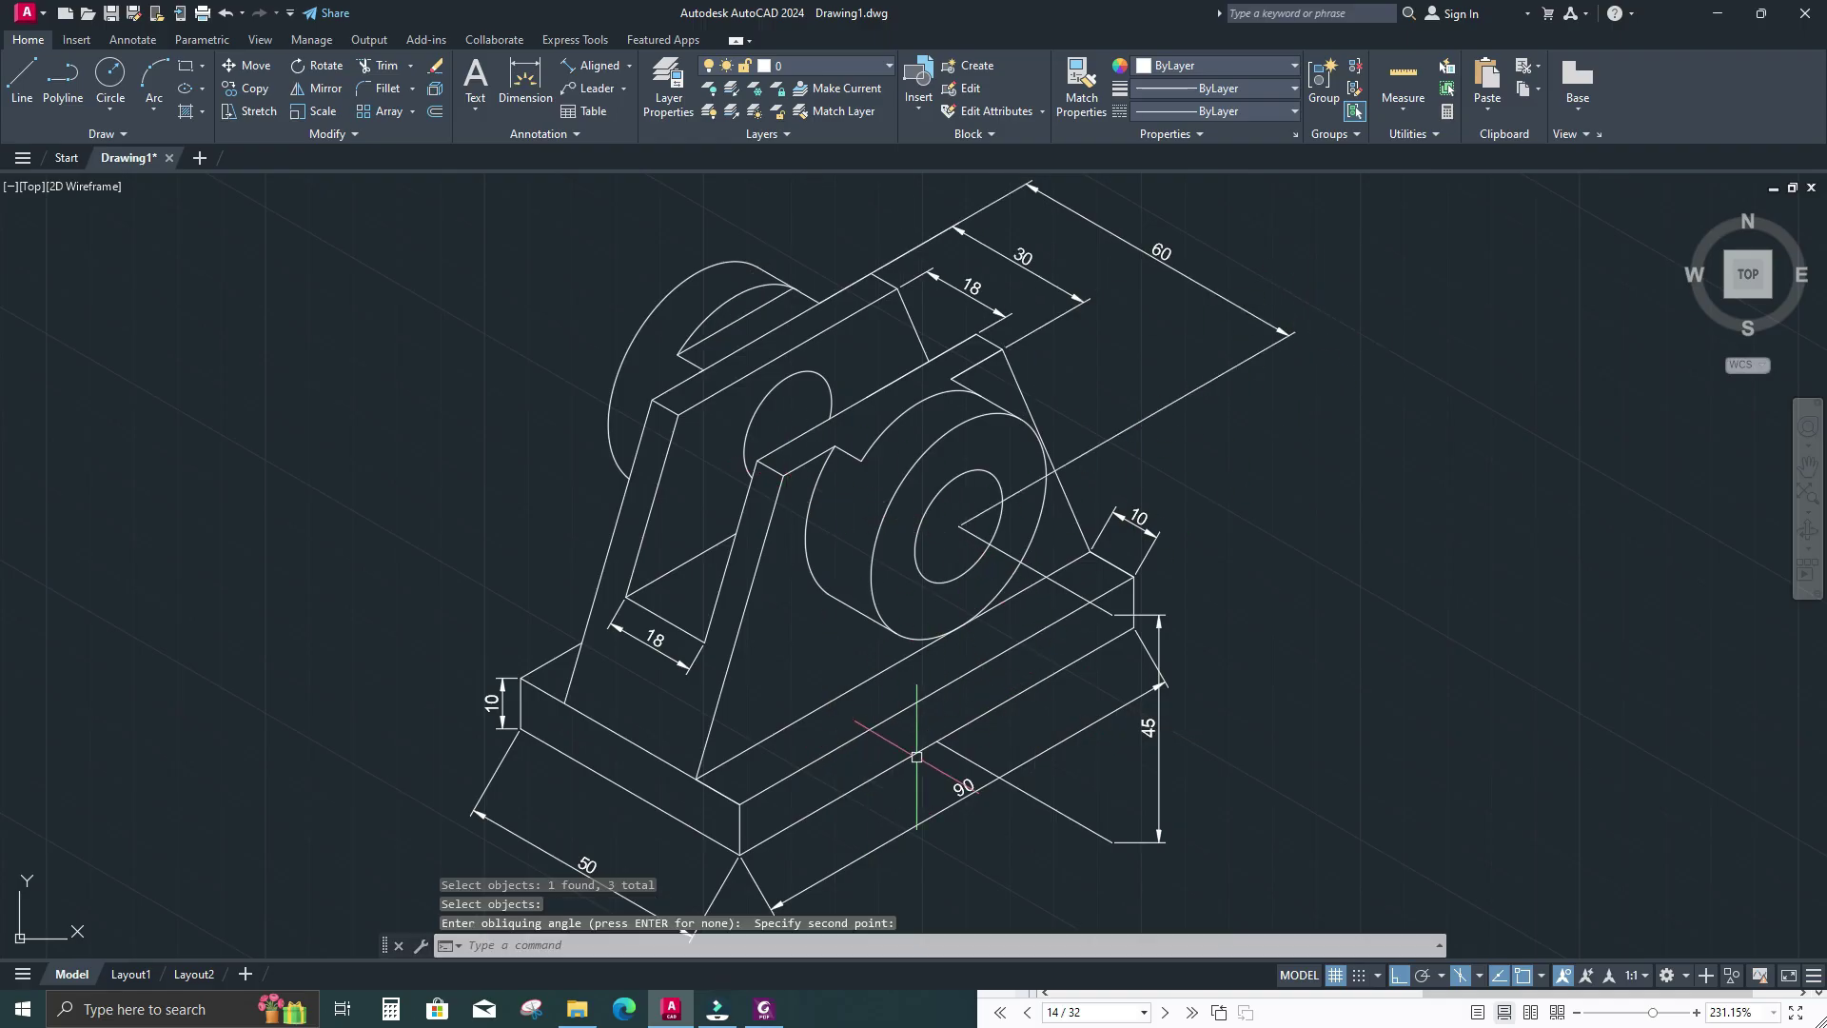
# Oblique the 10 dimension at the base's far end, taking the angle from two points on the base's upper long edge
pyautogui.moveTo(1406, 564); pyautogui.dragTo(1407, 509, button='middle')
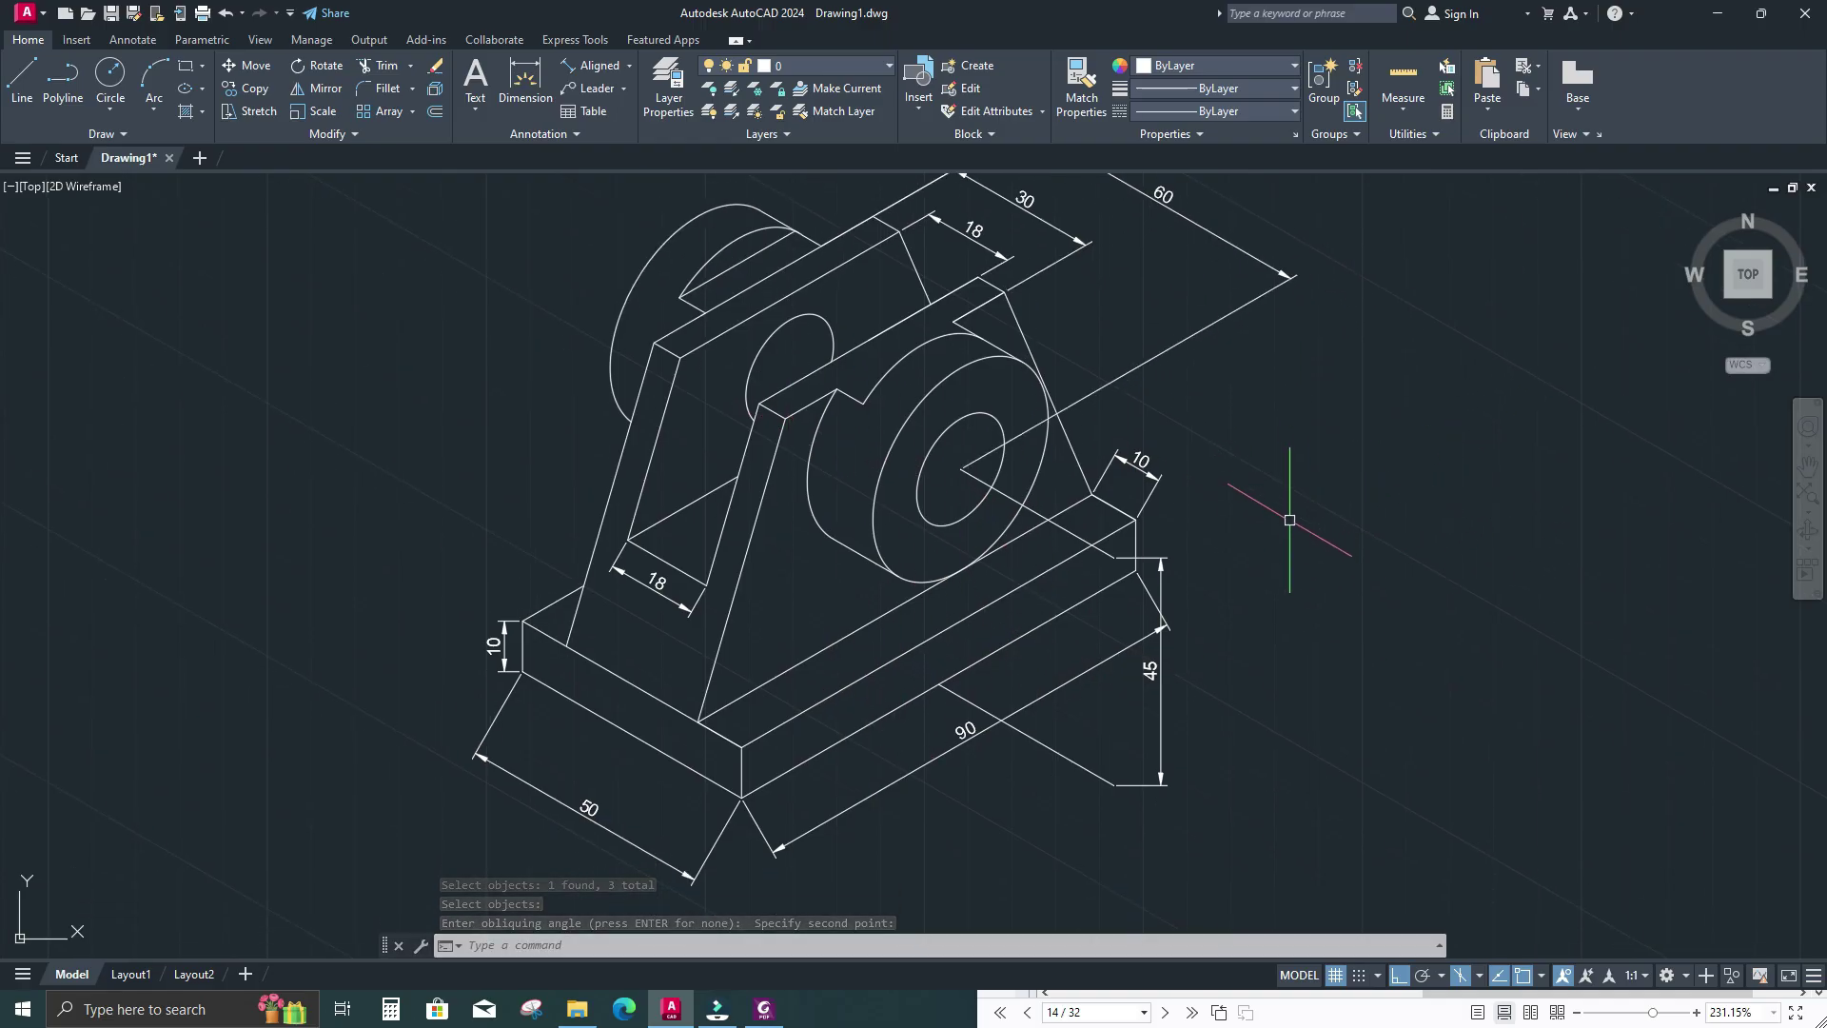
pyautogui.write('ded')
pyautogui.press('Return')
pyautogui.press('Down')
pyautogui.press('Down')
pyautogui.press('Down')
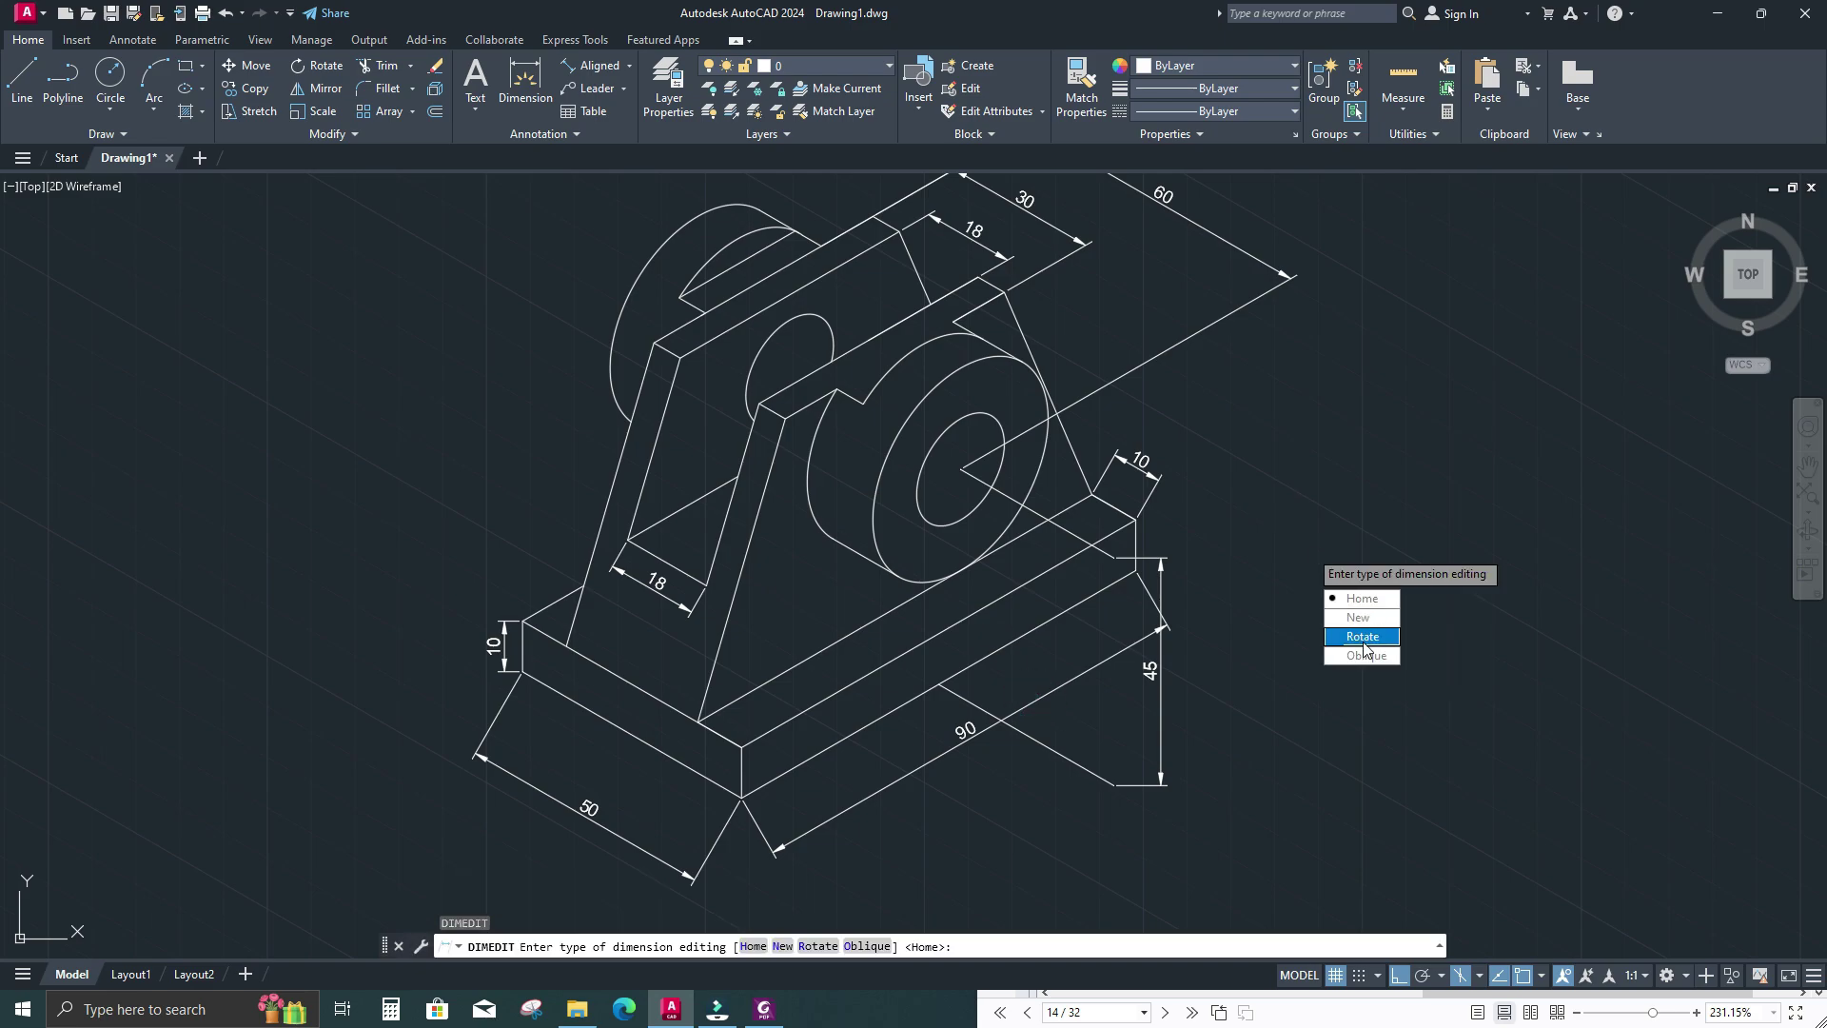
pyautogui.press('Return')
pyautogui.click(1138, 461)
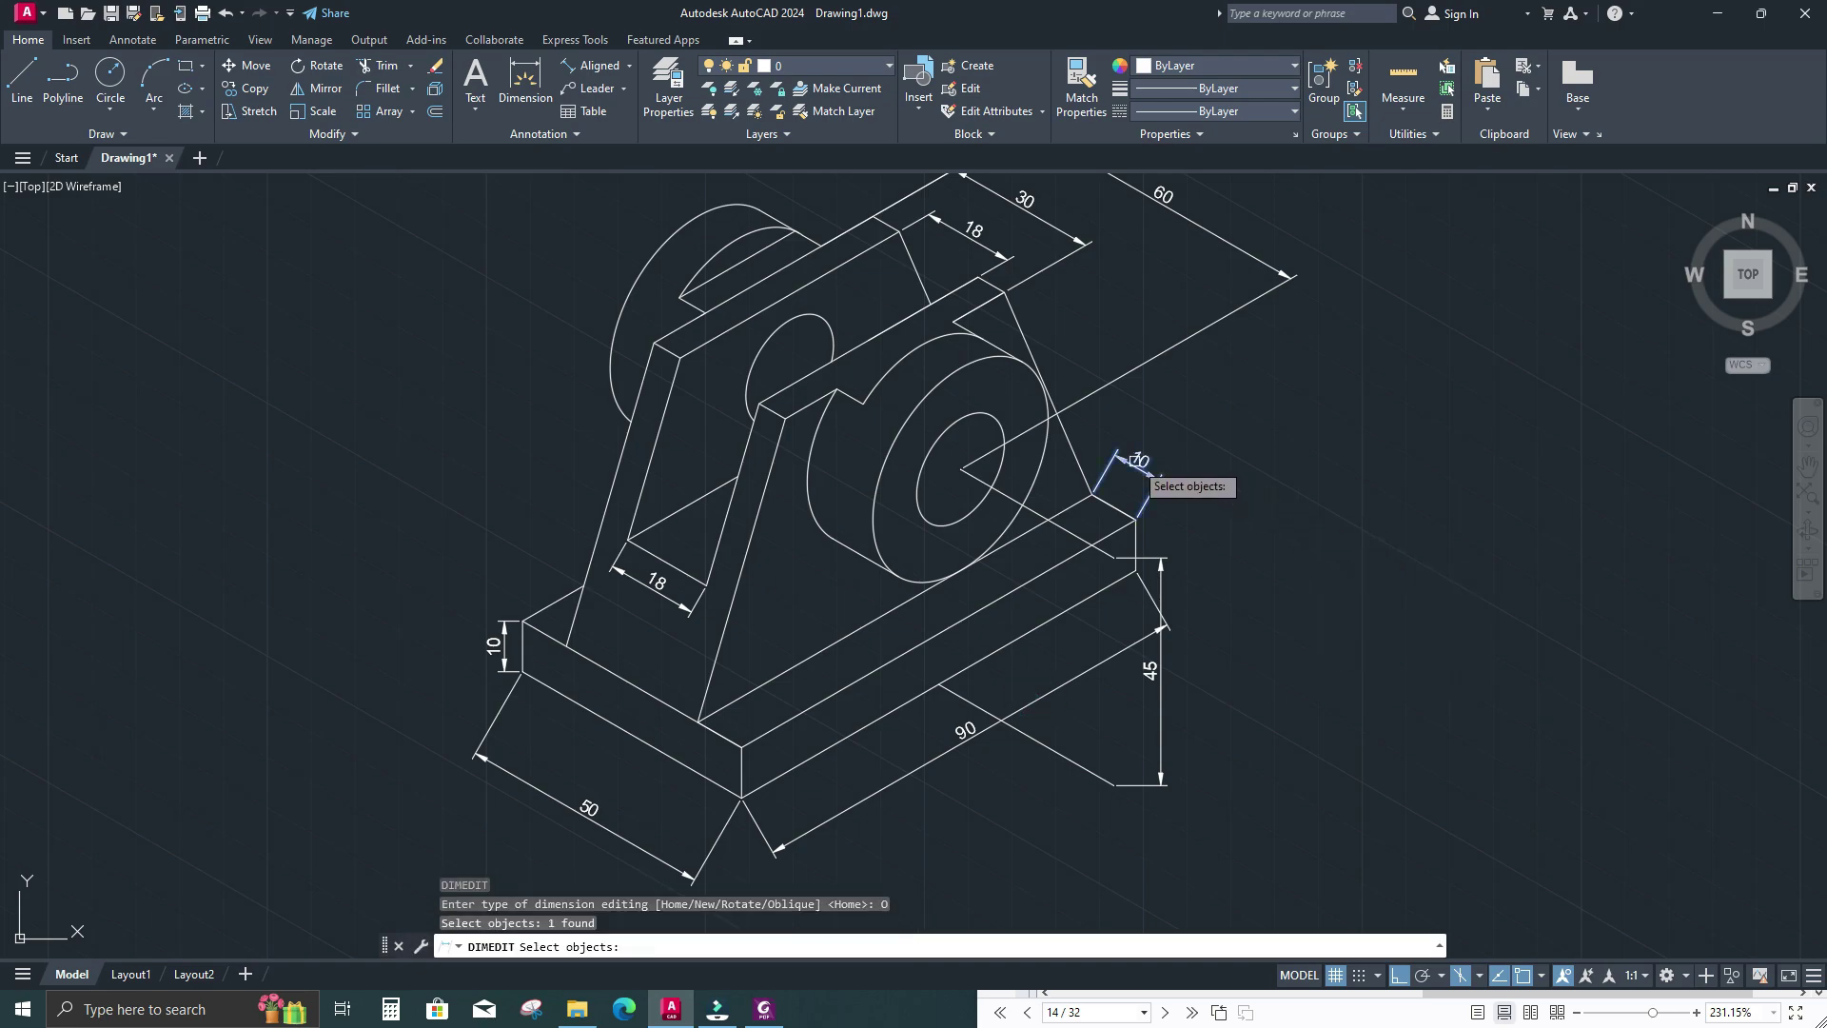
pyautogui.press('Return')
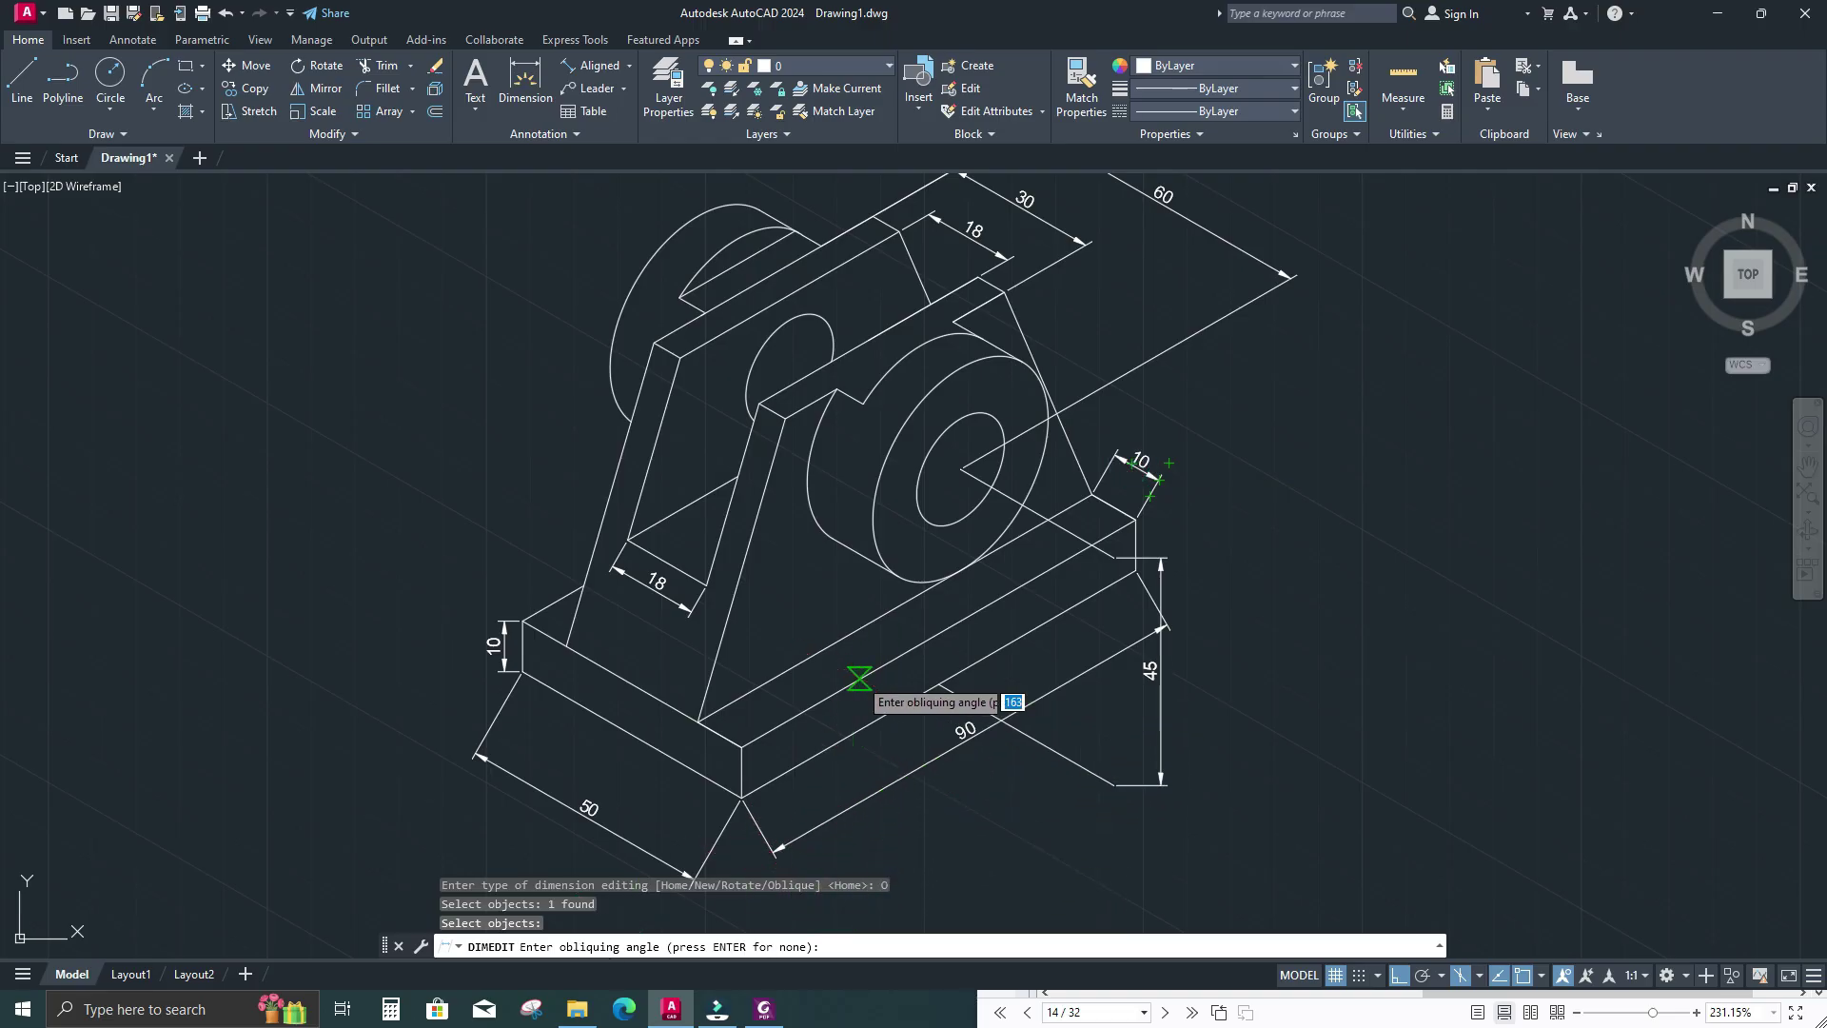
pyautogui.click(859, 675)
pyautogui.click(938, 631)
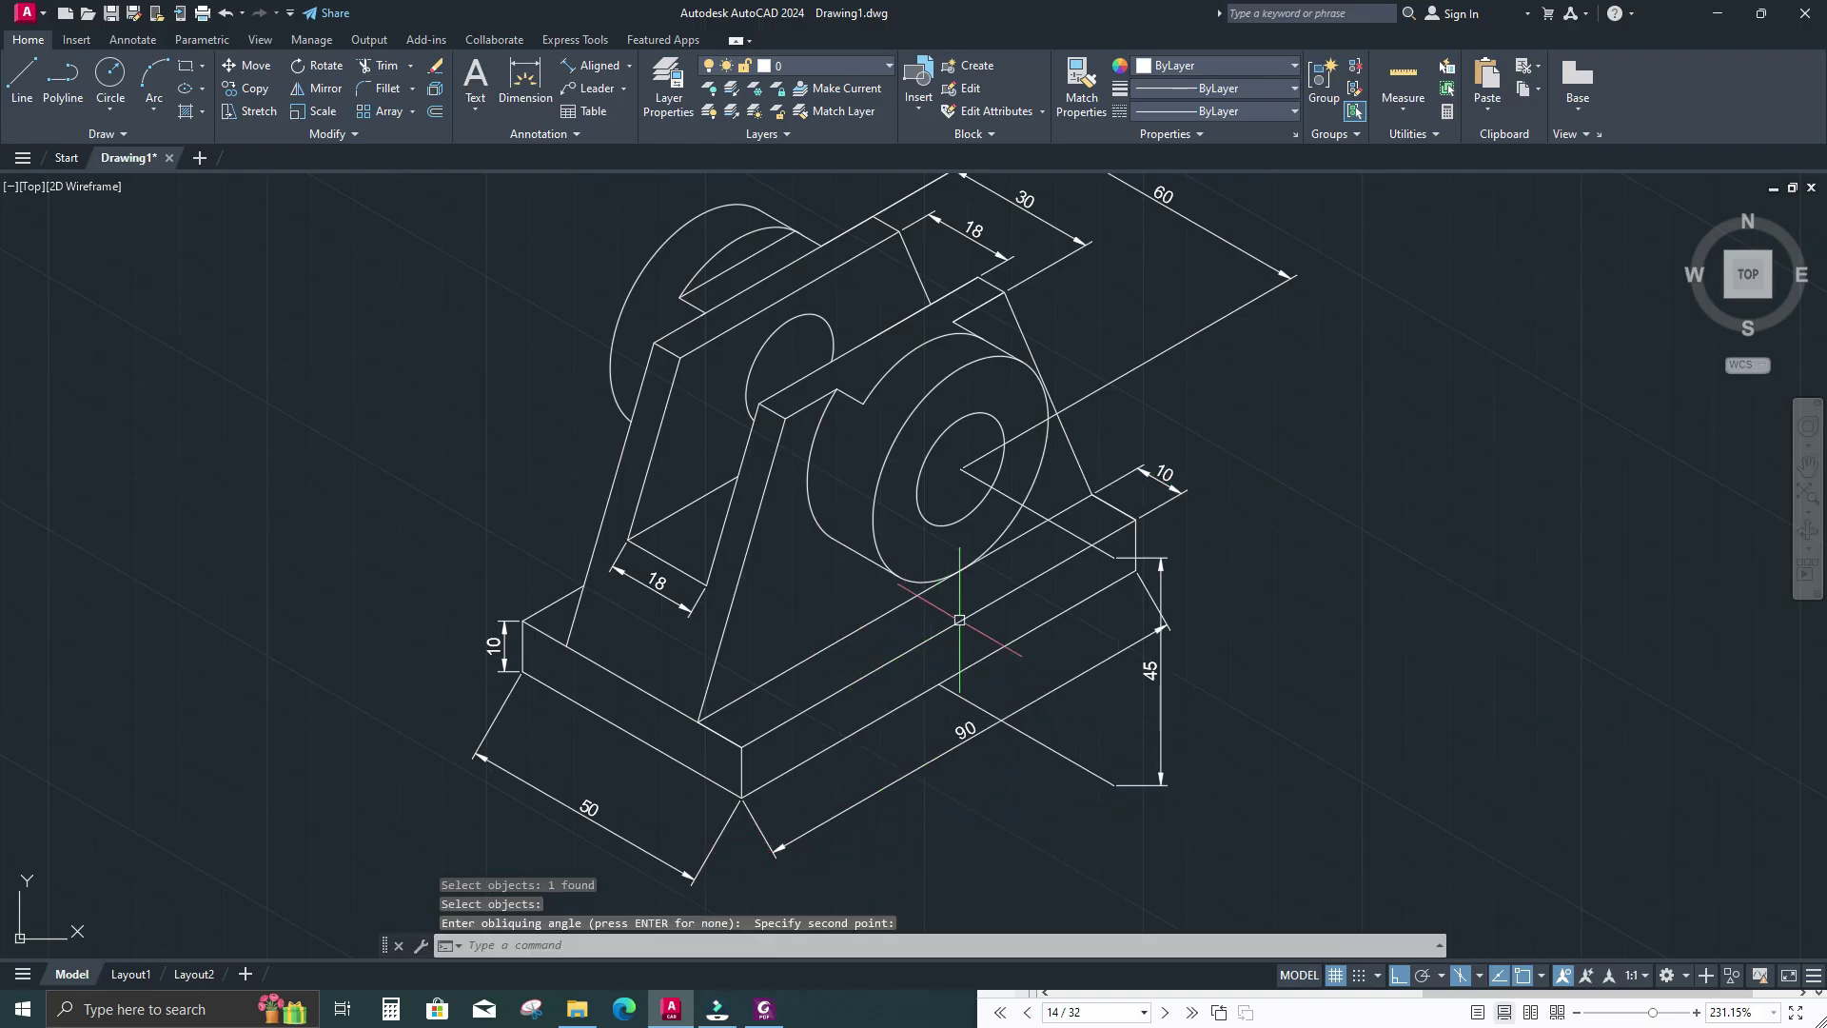
# Oblique the base's 50 width dimension and the lower 18 dimension between the uprights to run parallel to the base's long edges
pyautogui.moveTo(920, 634); pyautogui.dragTo(968, 597, button='middle')
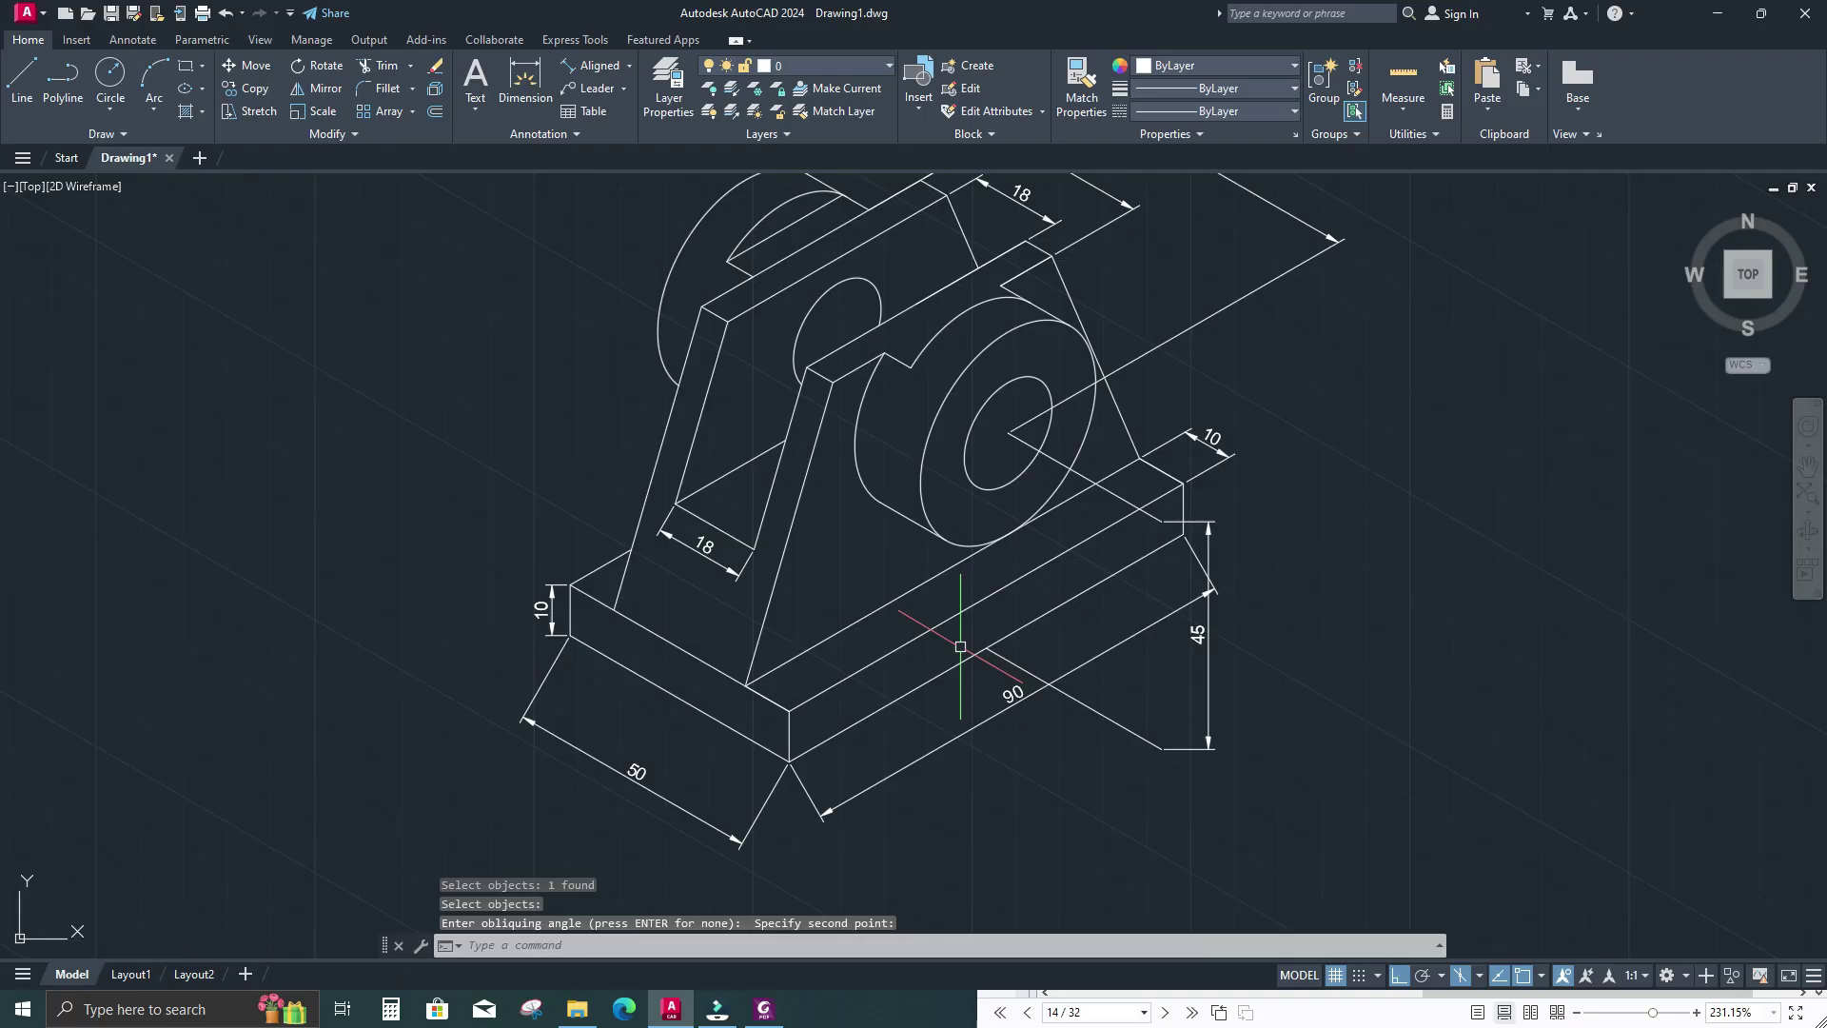
pyautogui.press('Return')
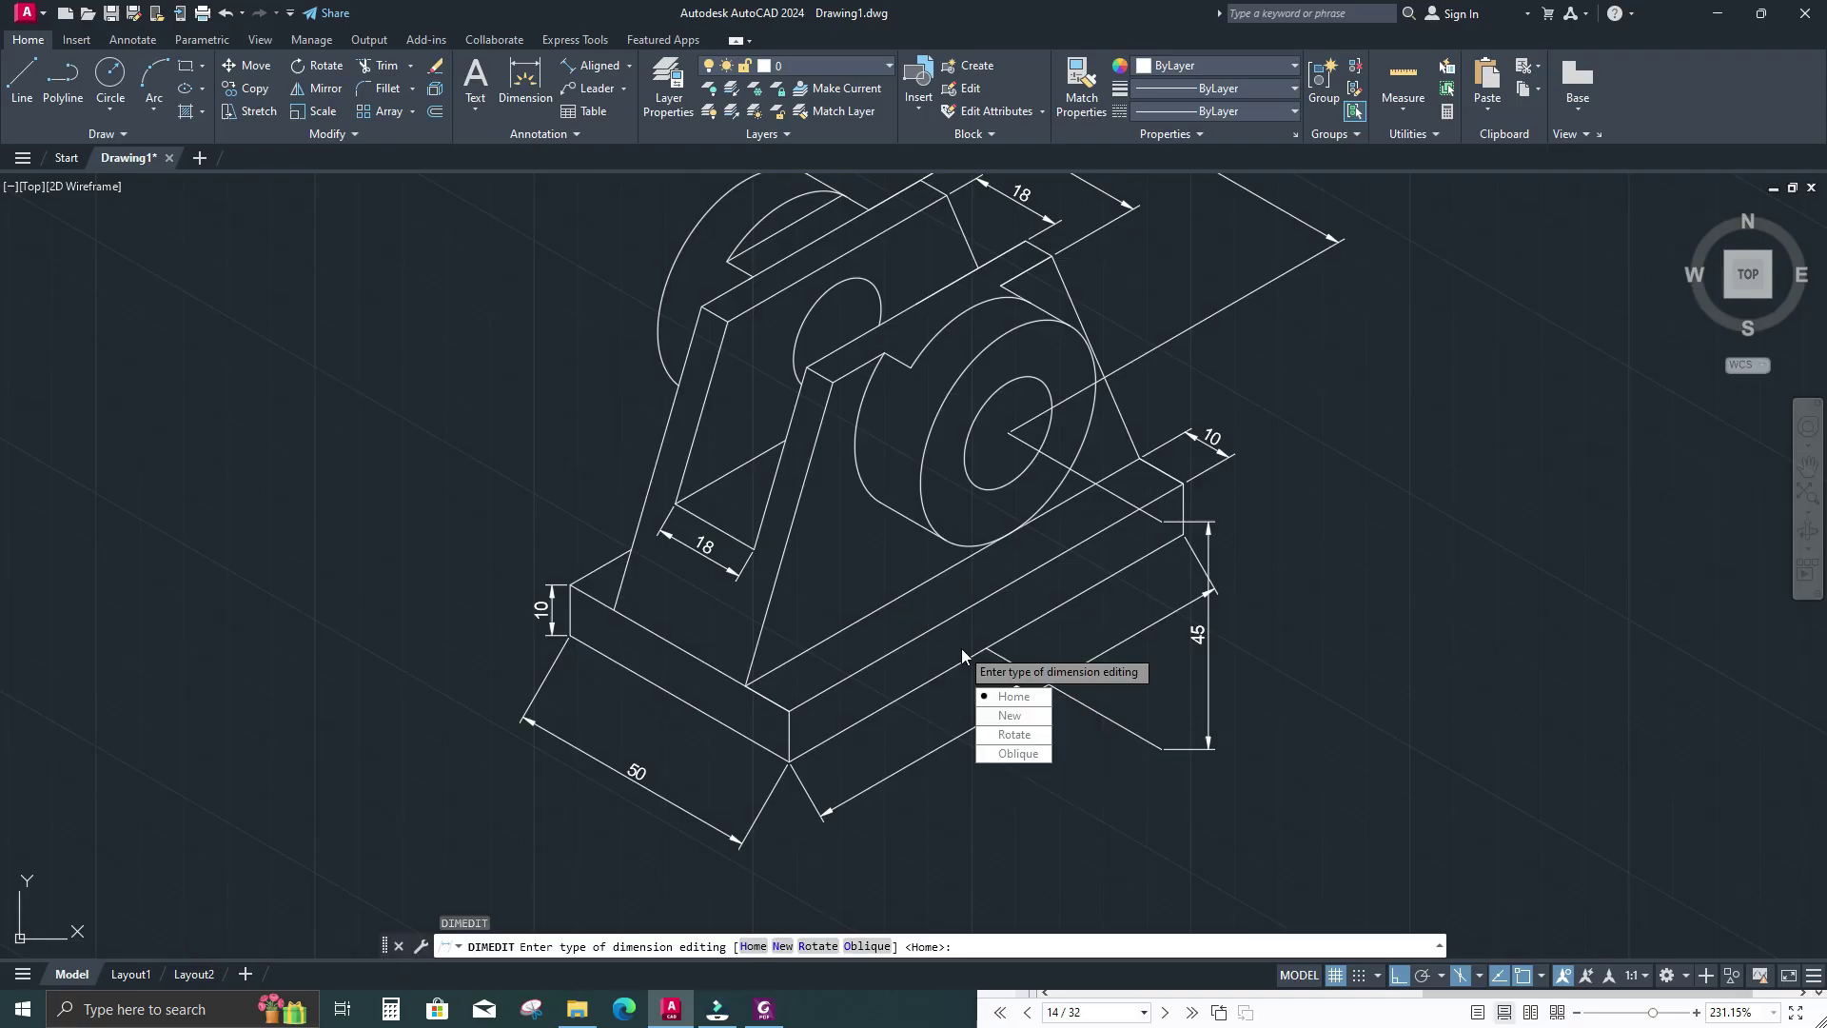
pyautogui.click(1010, 752)
pyautogui.click(656, 782)
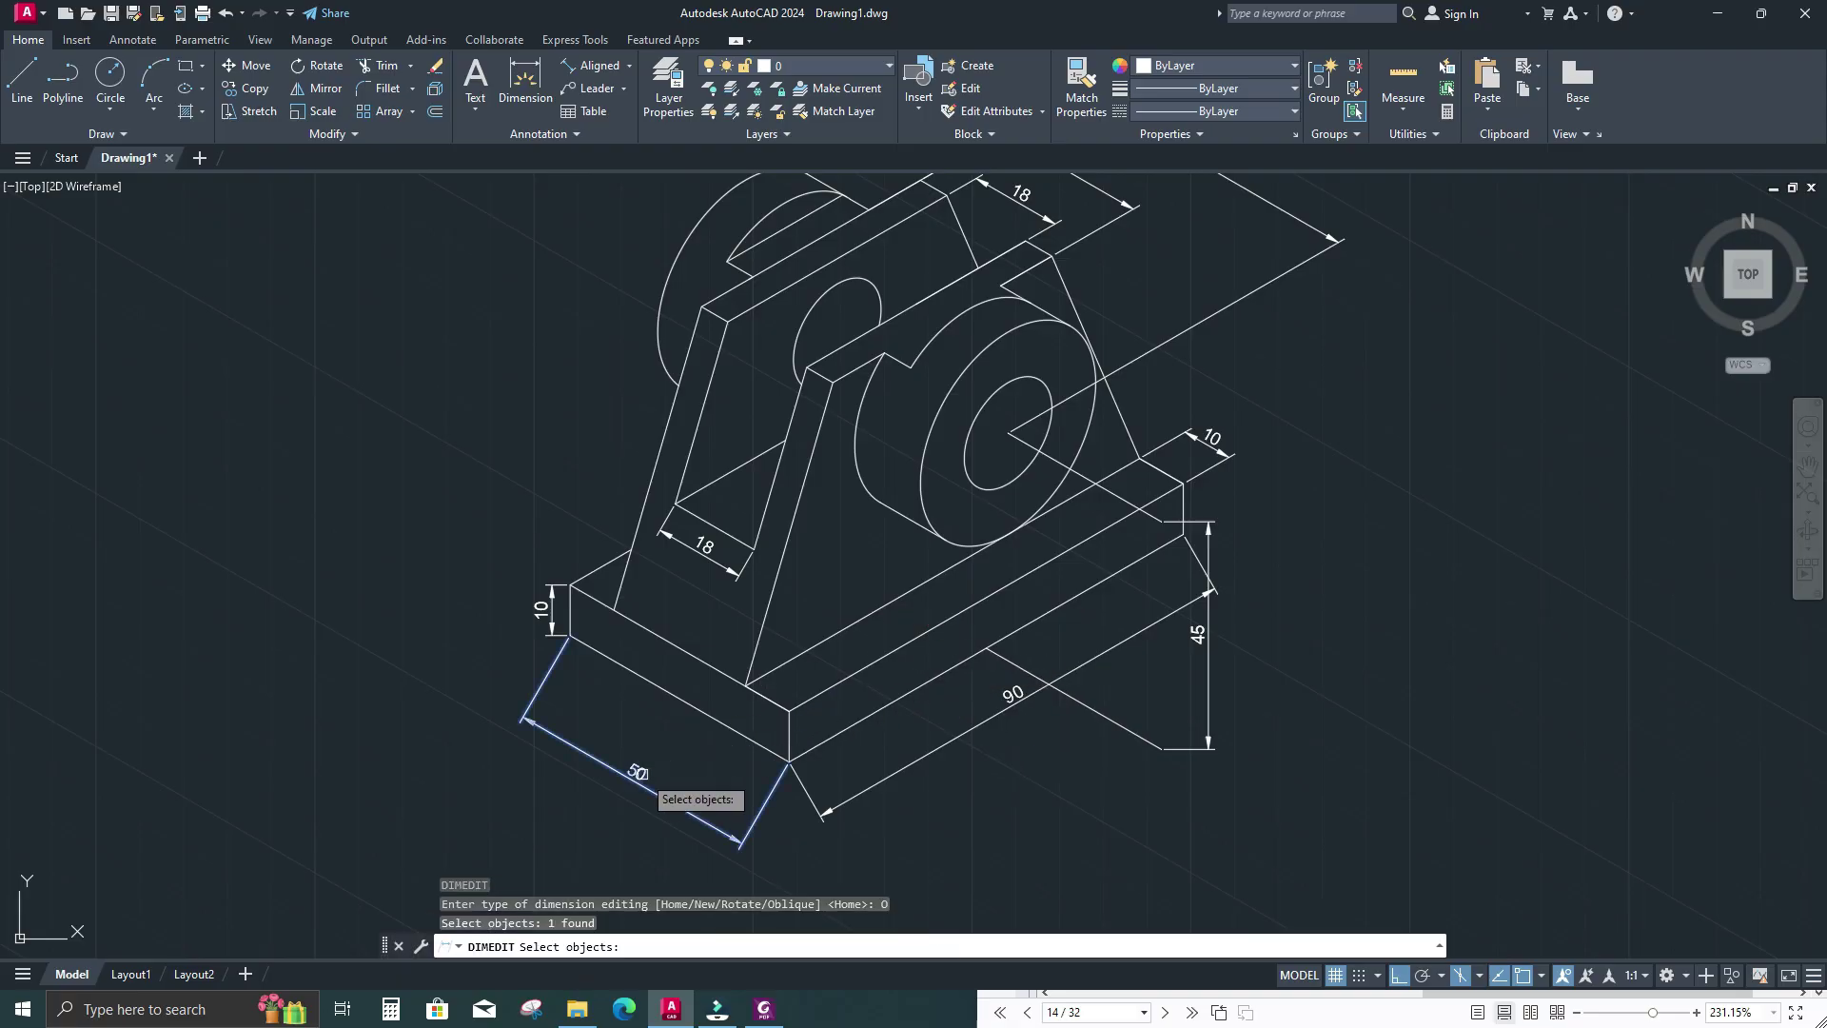
pyautogui.click(708, 560)
pyautogui.scroll(1, 837, 630)
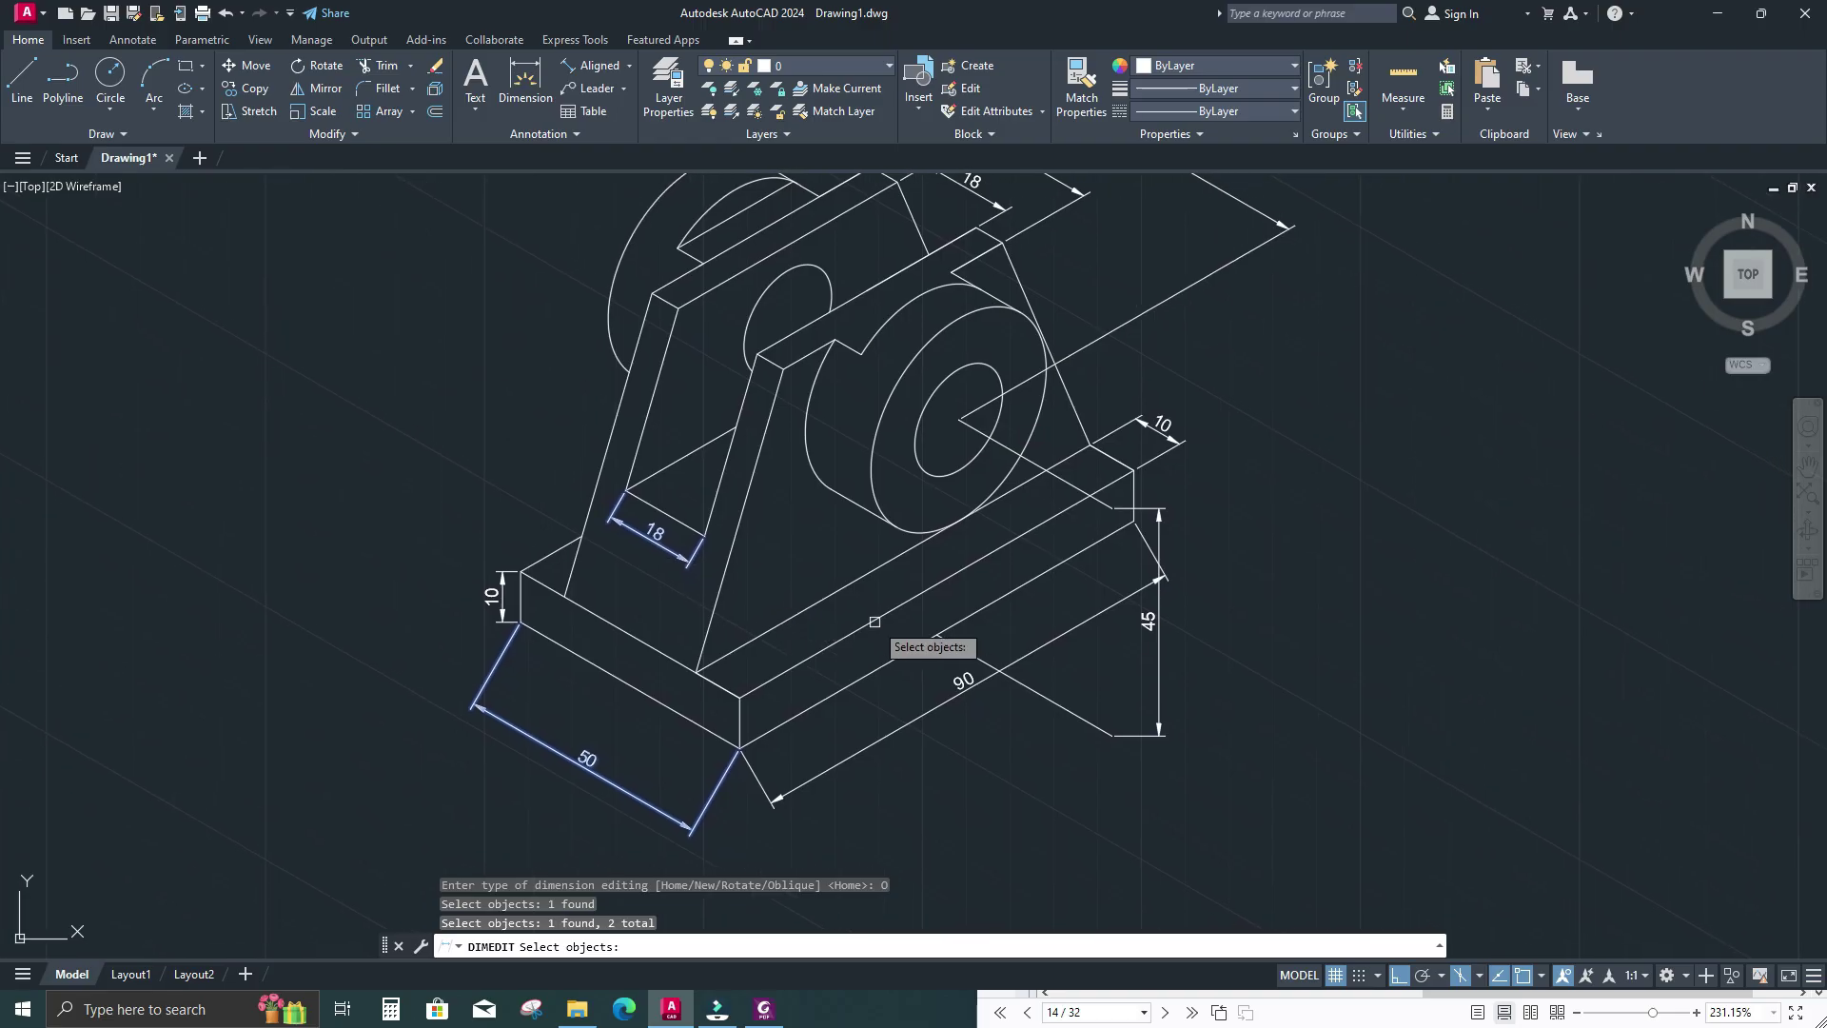
pyautogui.scroll(-1, 895, 626)
pyautogui.moveTo(854, 617); pyautogui.dragTo(857, 655, button='middle')
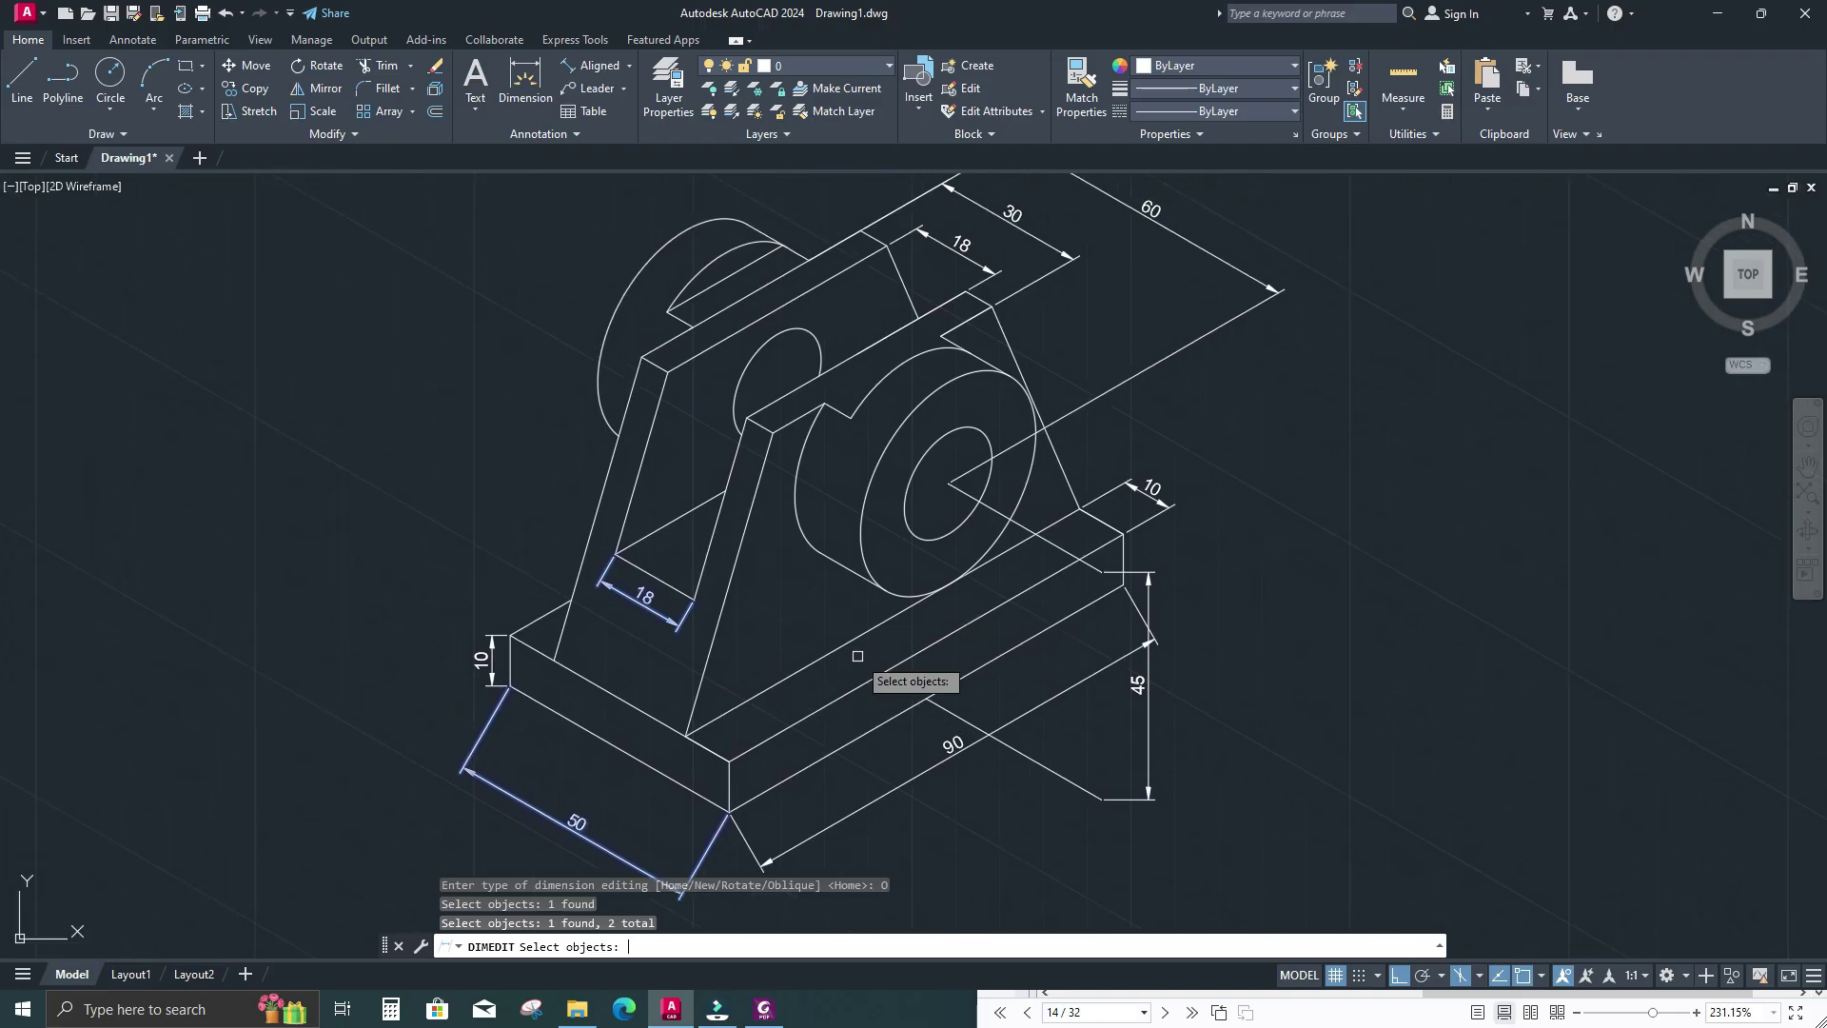
pyautogui.press('Return')
pyautogui.click(783, 728)
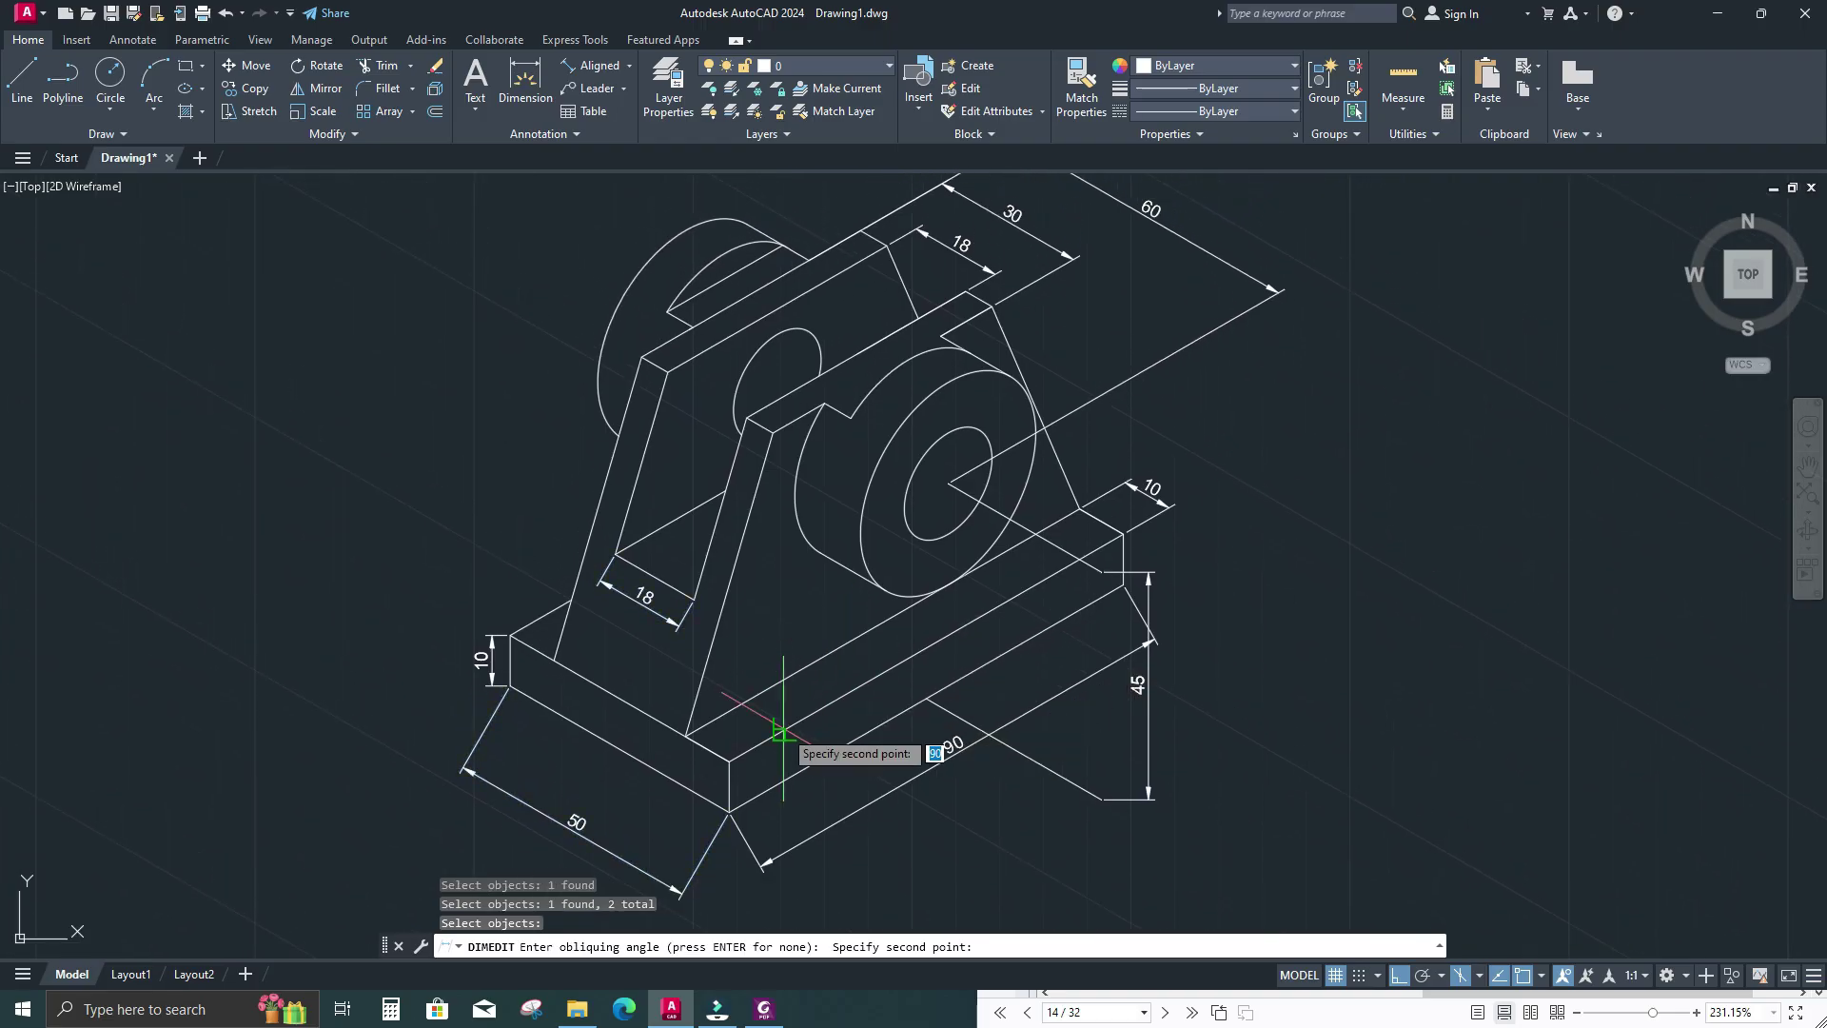
pyautogui.click(863, 673)
# Oblique the 90 length dimension of the base, taking the angle from two points on the base's lower short edge
pyautogui.moveTo(863, 673); pyautogui.dragTo(916, 589, button='middle')
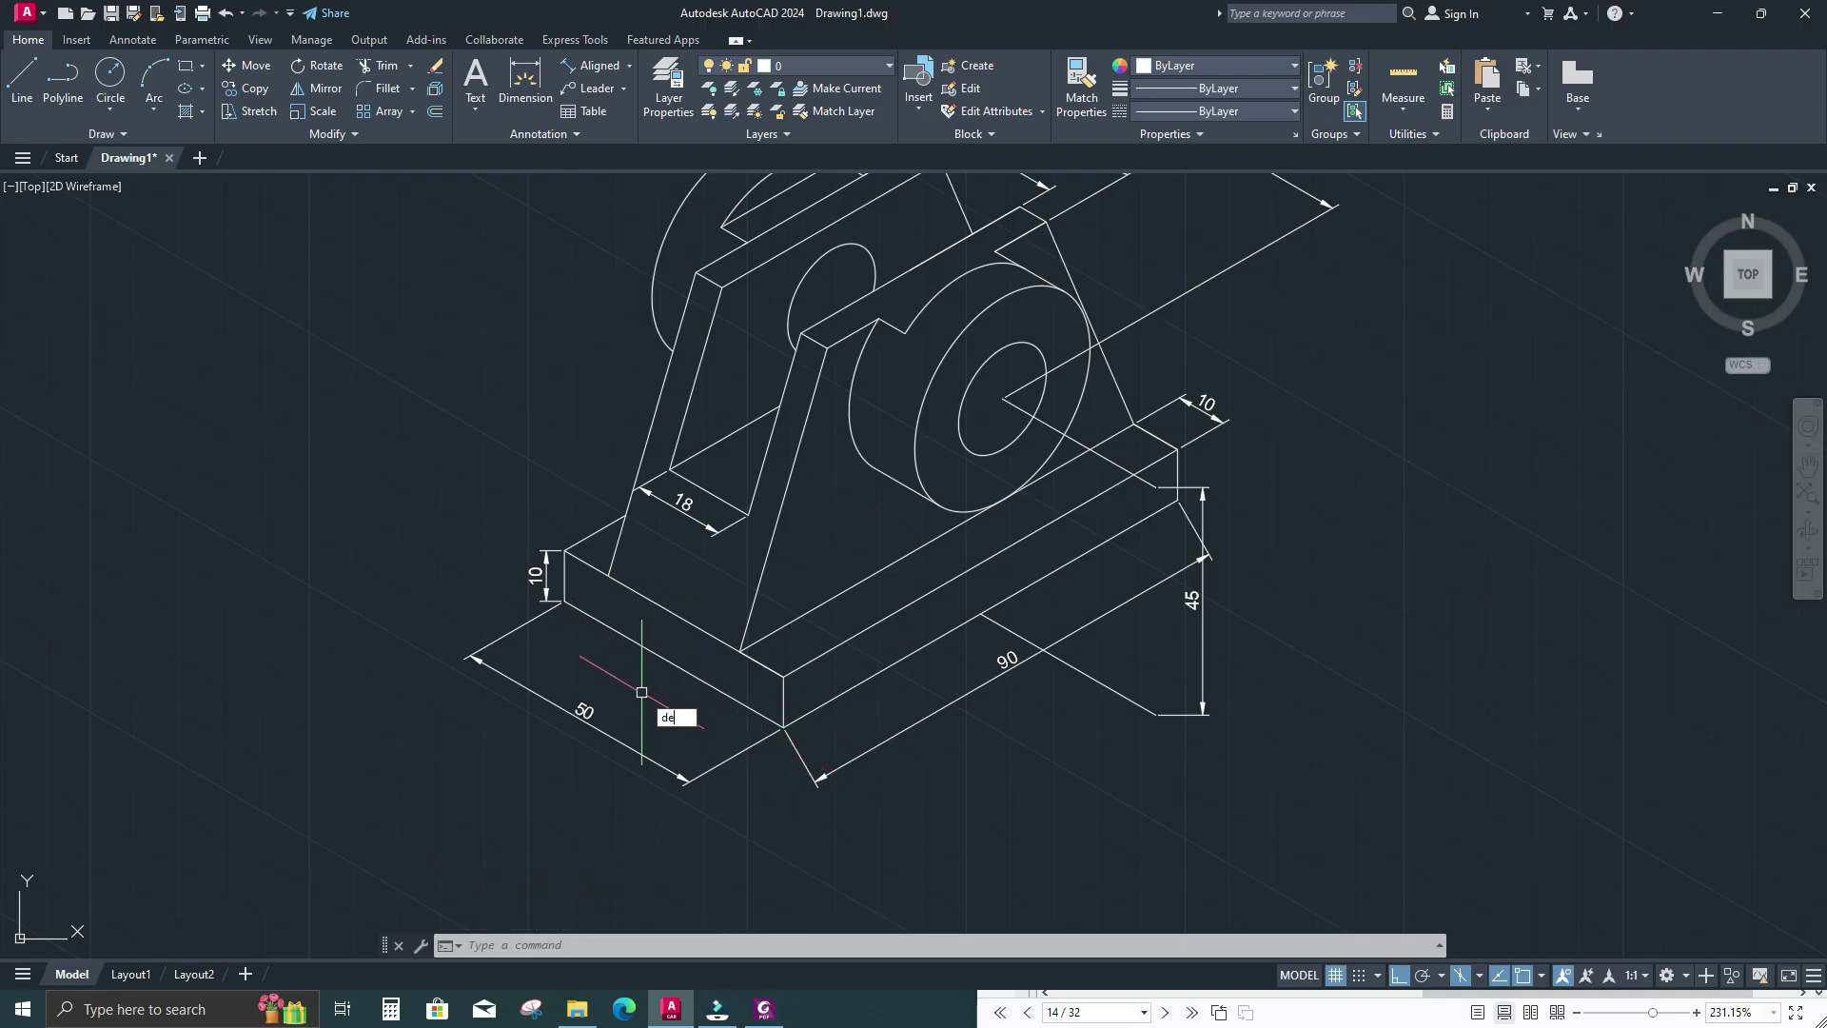
pyautogui.press('Return')
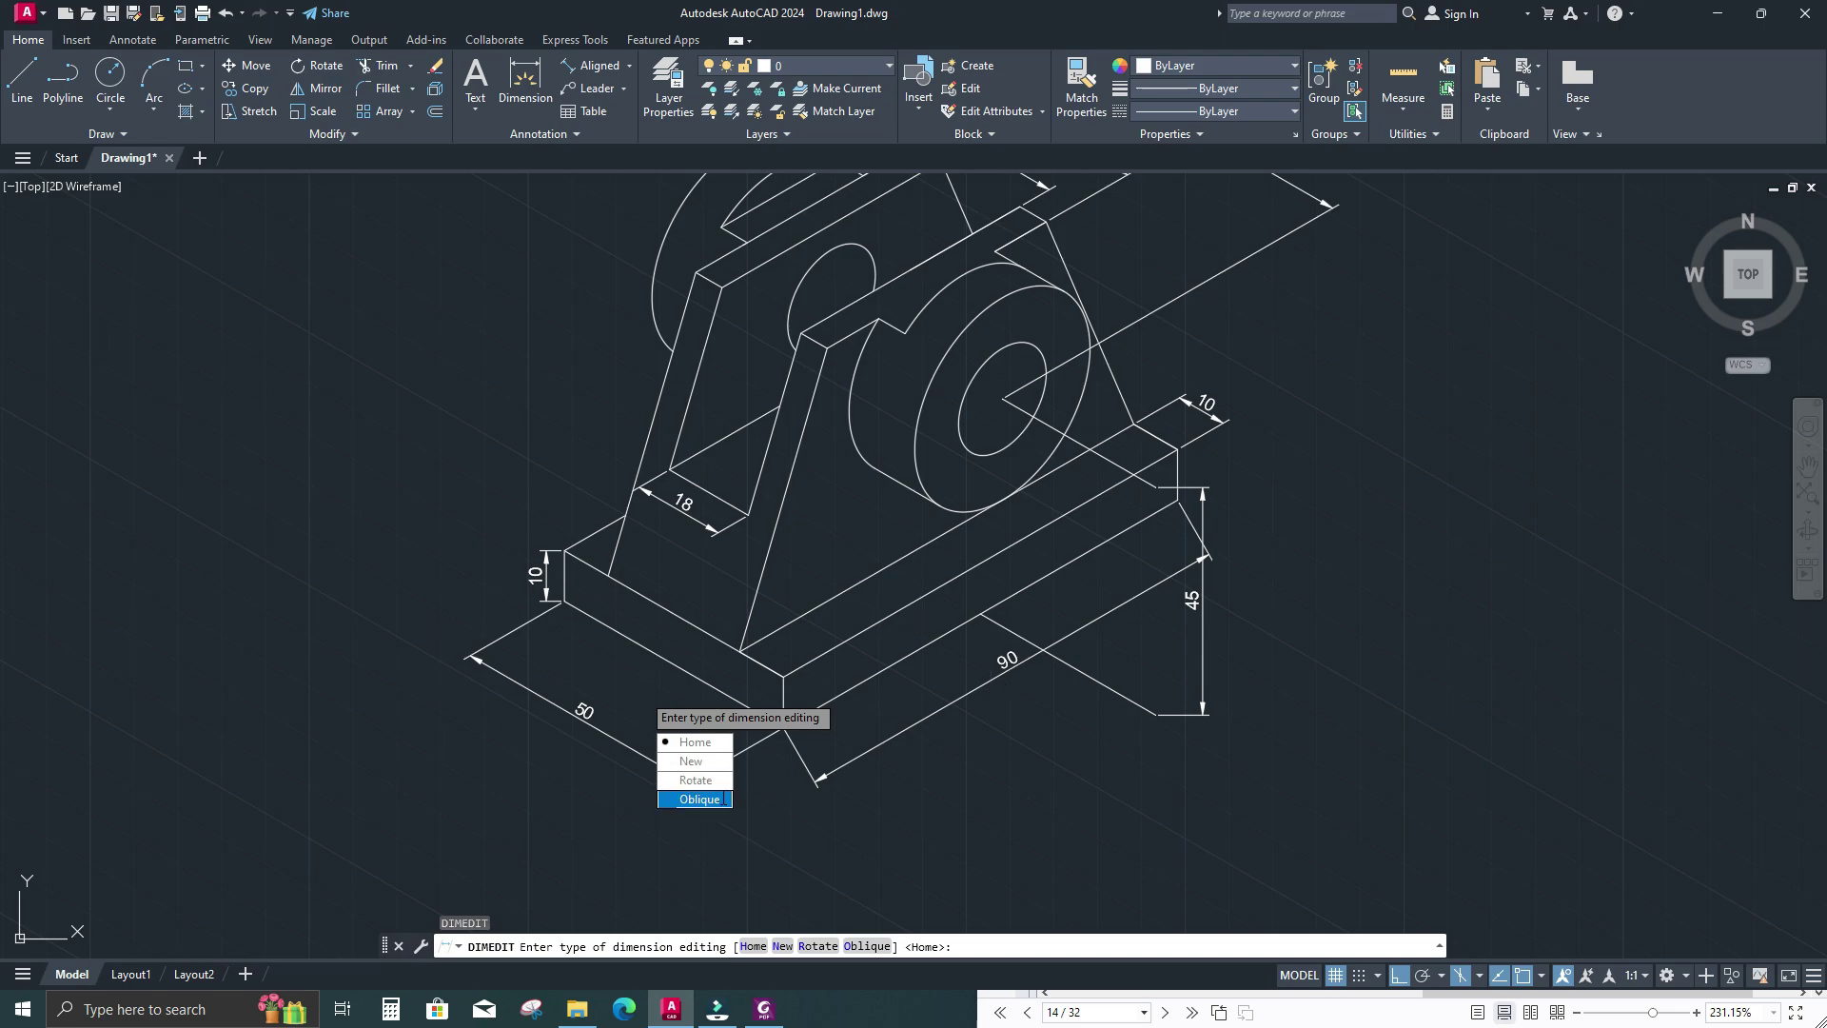
pyautogui.click(700, 800)
pyautogui.click(1007, 660)
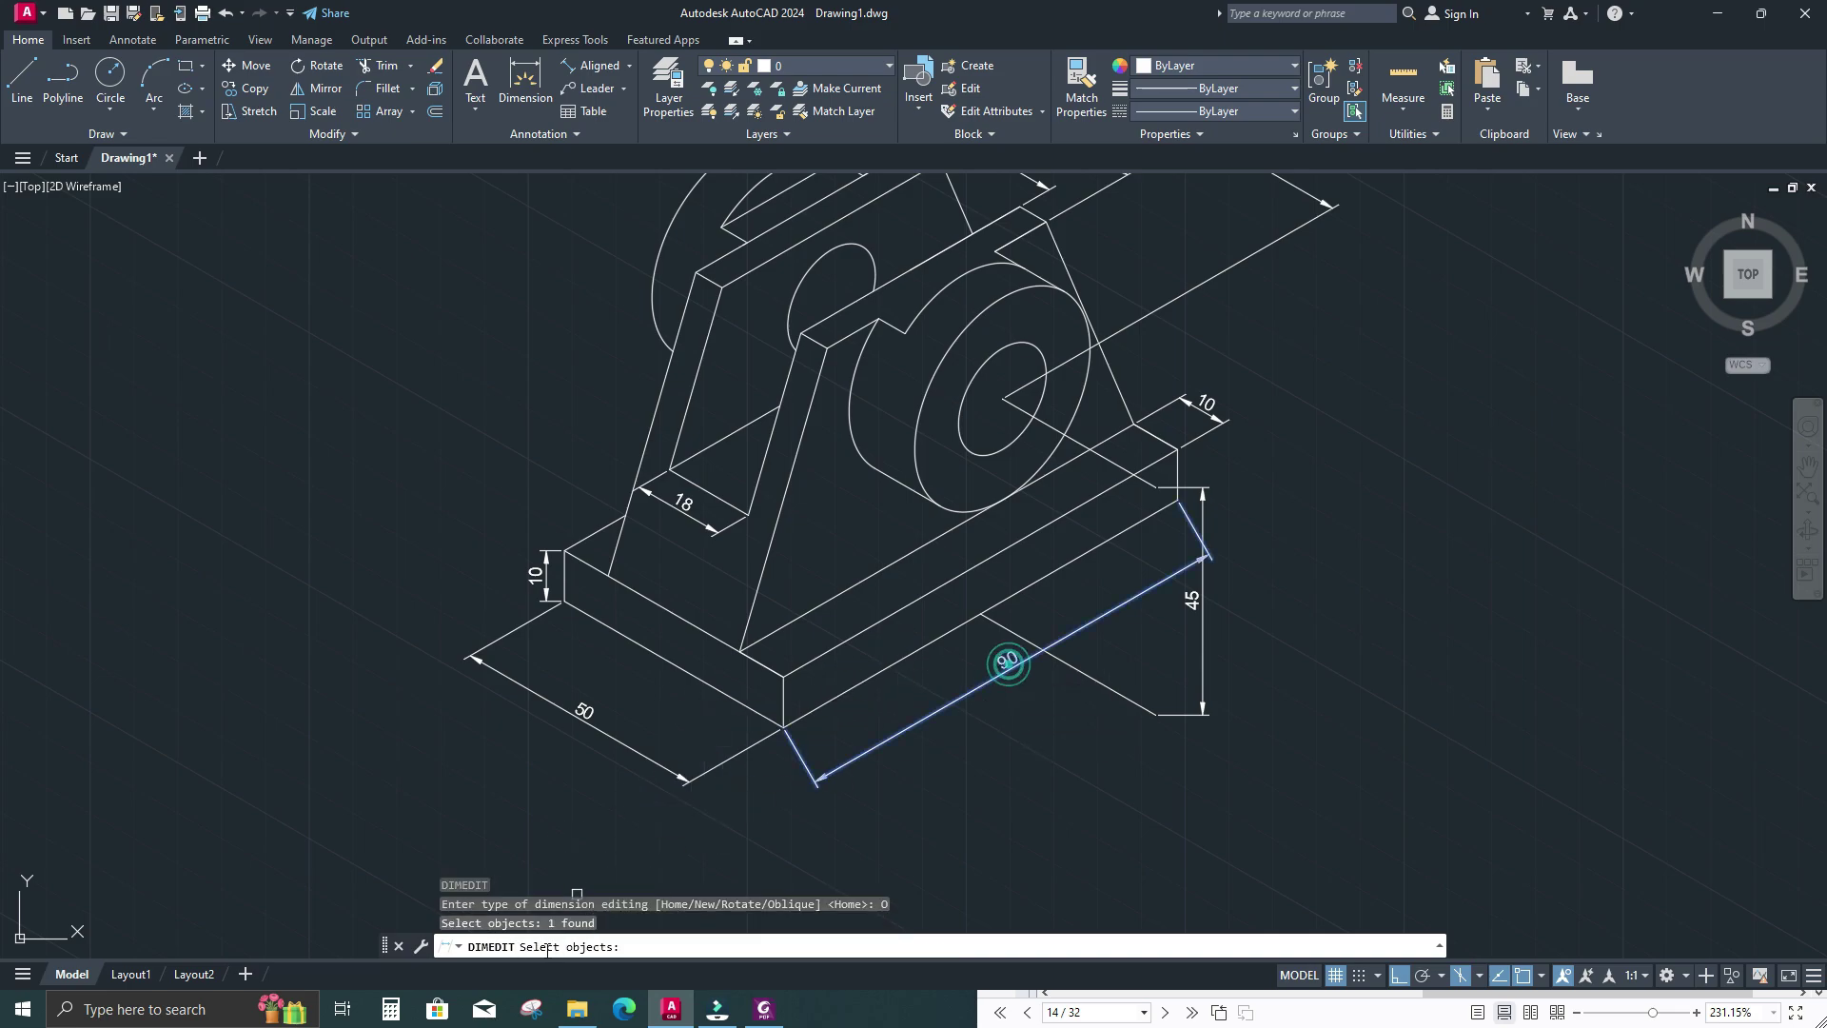
pyautogui.press('Return')
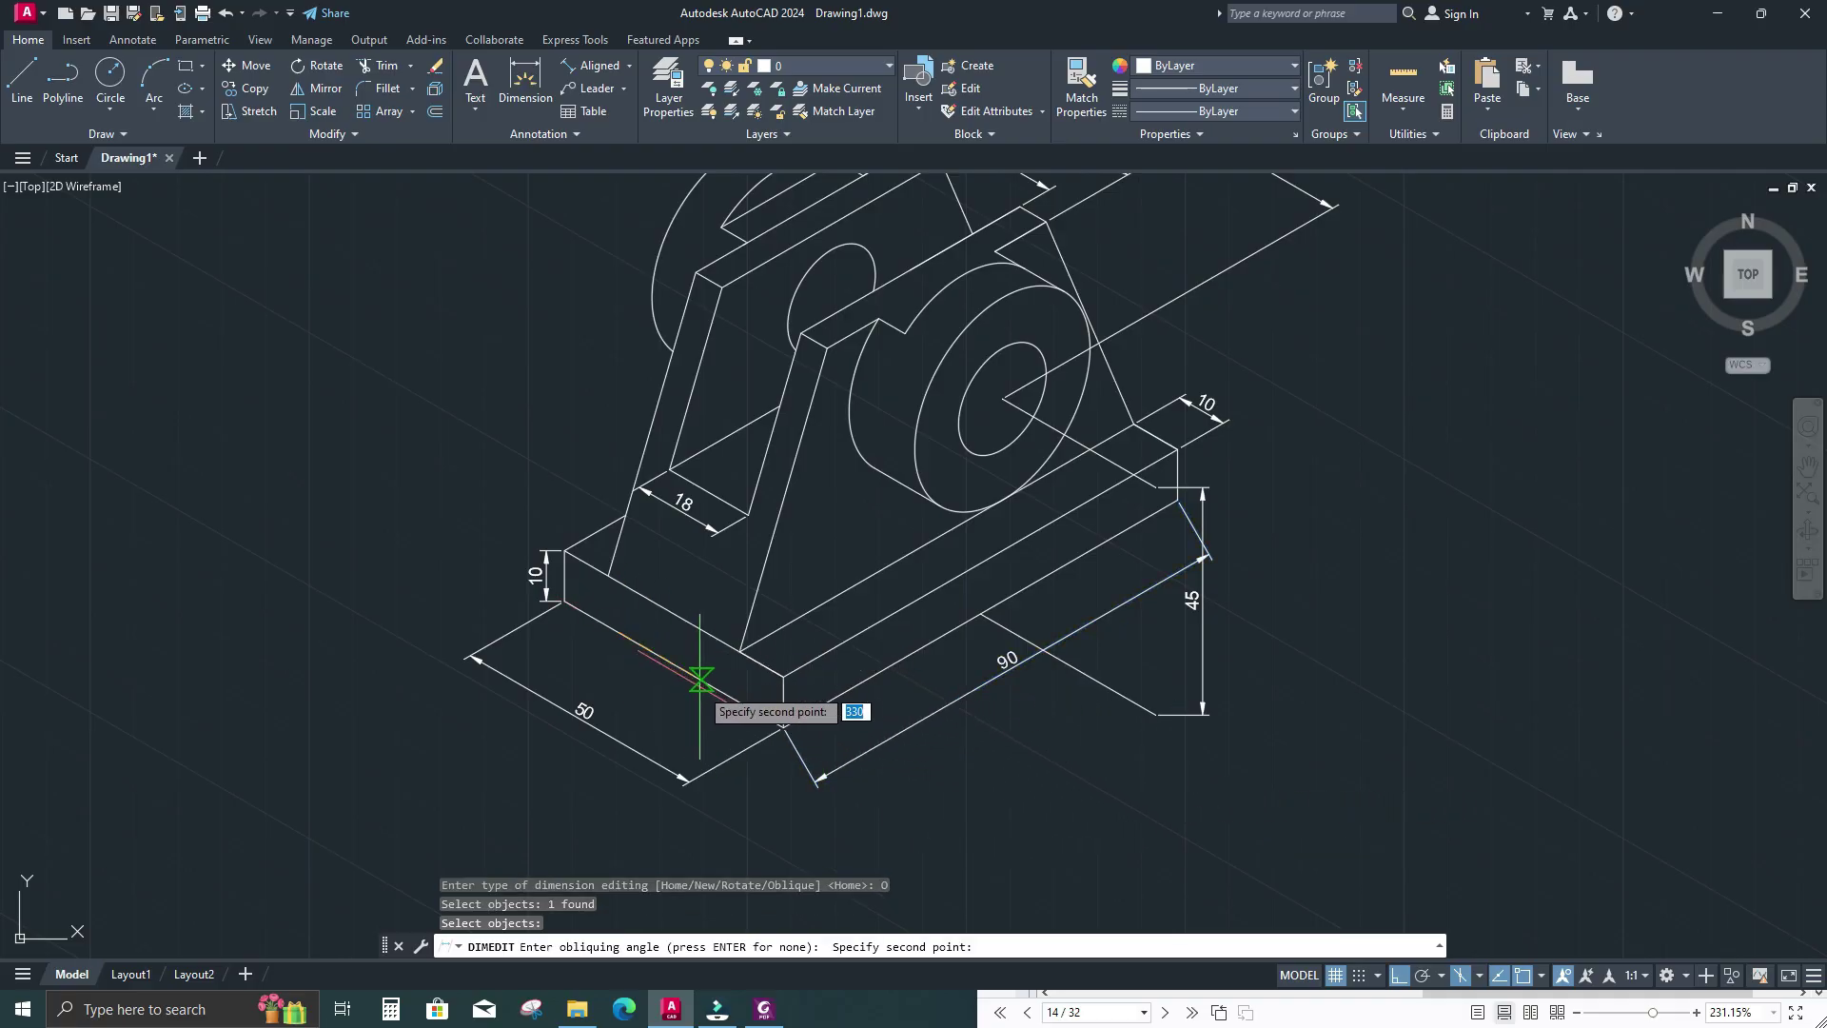
pyautogui.click(701, 679)
pyautogui.moveTo(987, 754); pyautogui.dragTo(1019, 775, button='middle')
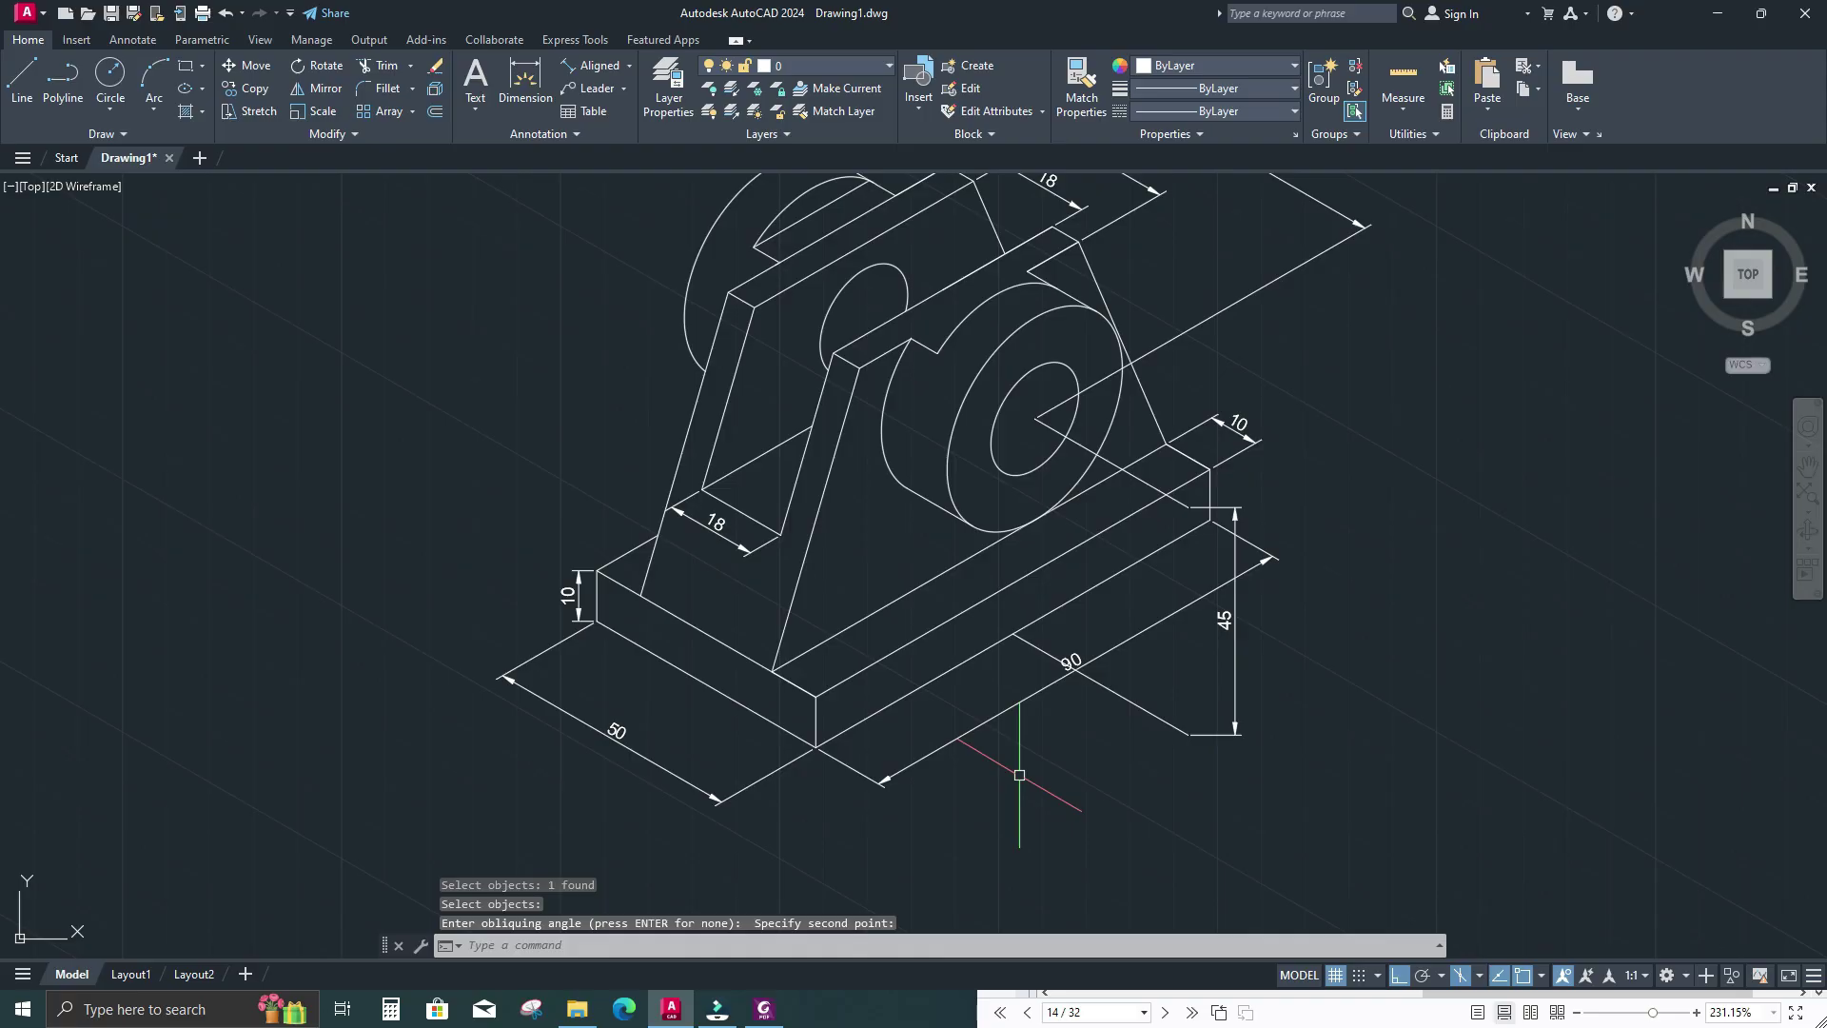
# Oblique the vertical 45 dimension, picking two points along the centre line that runs out from the cylinder's hole for the angle
pyautogui.click(1020, 767)
pyautogui.press('Return')
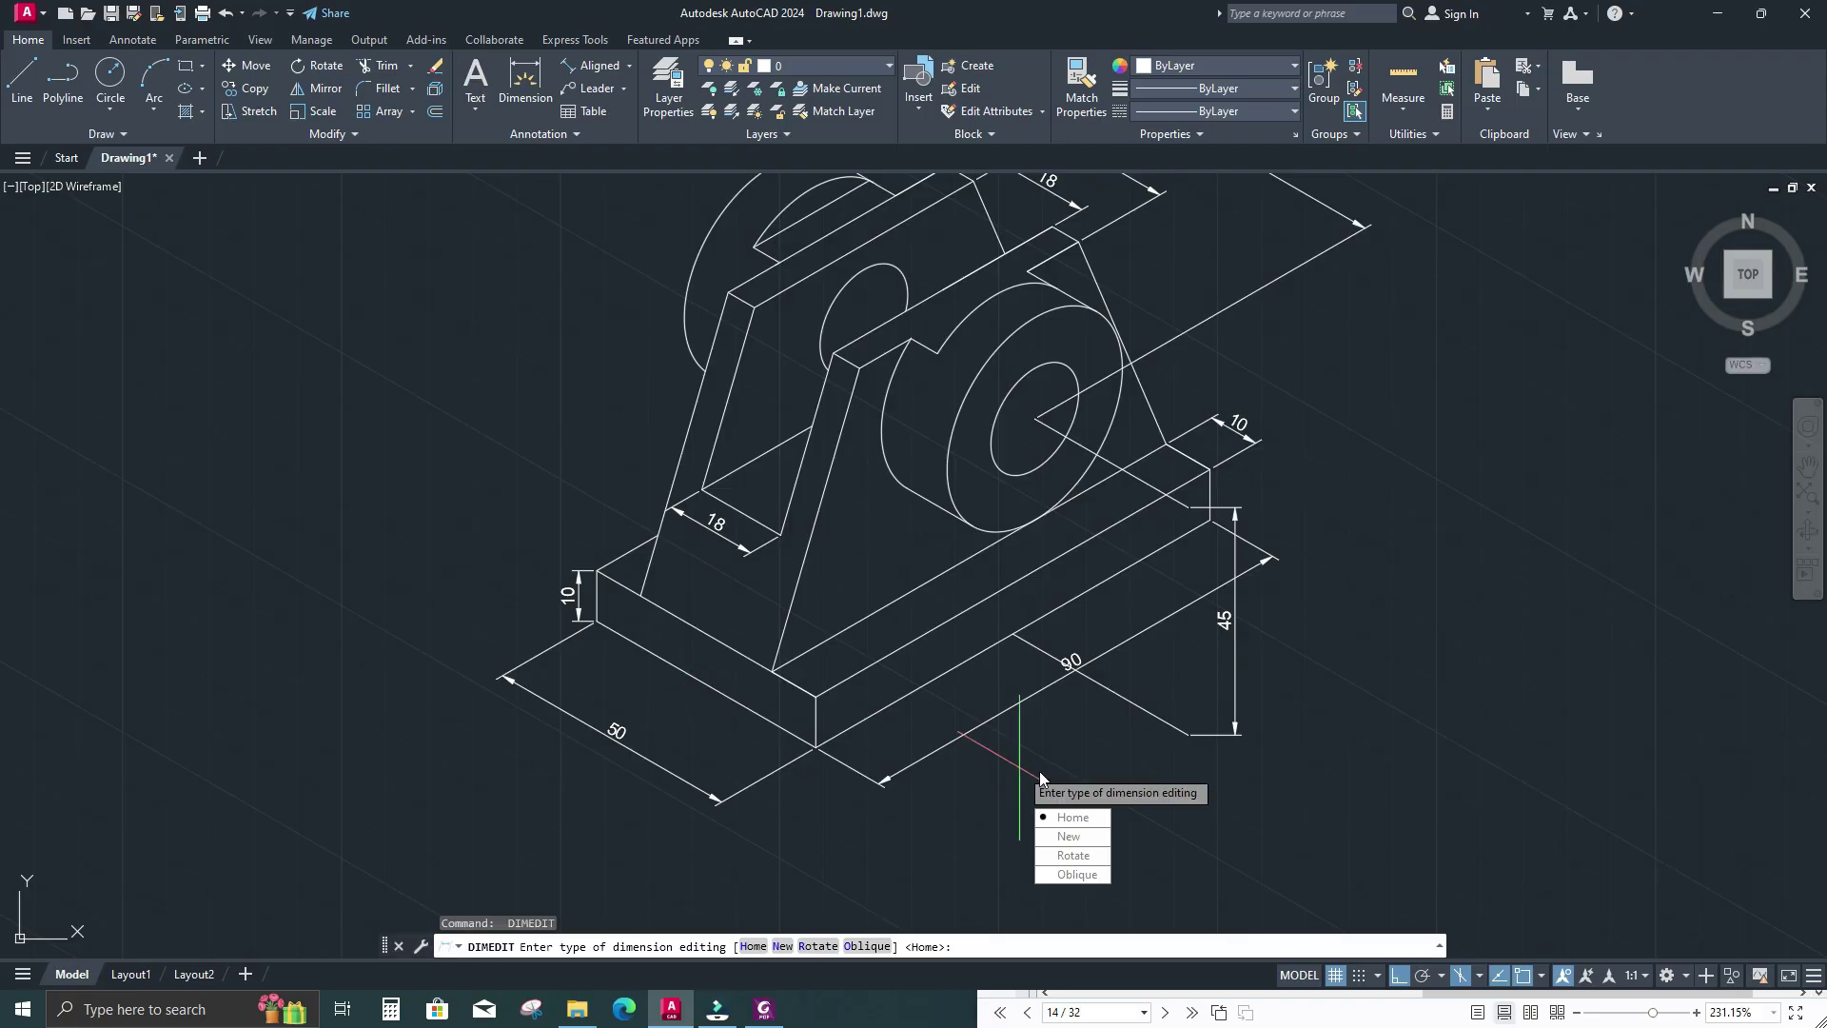
pyautogui.click(1078, 874)
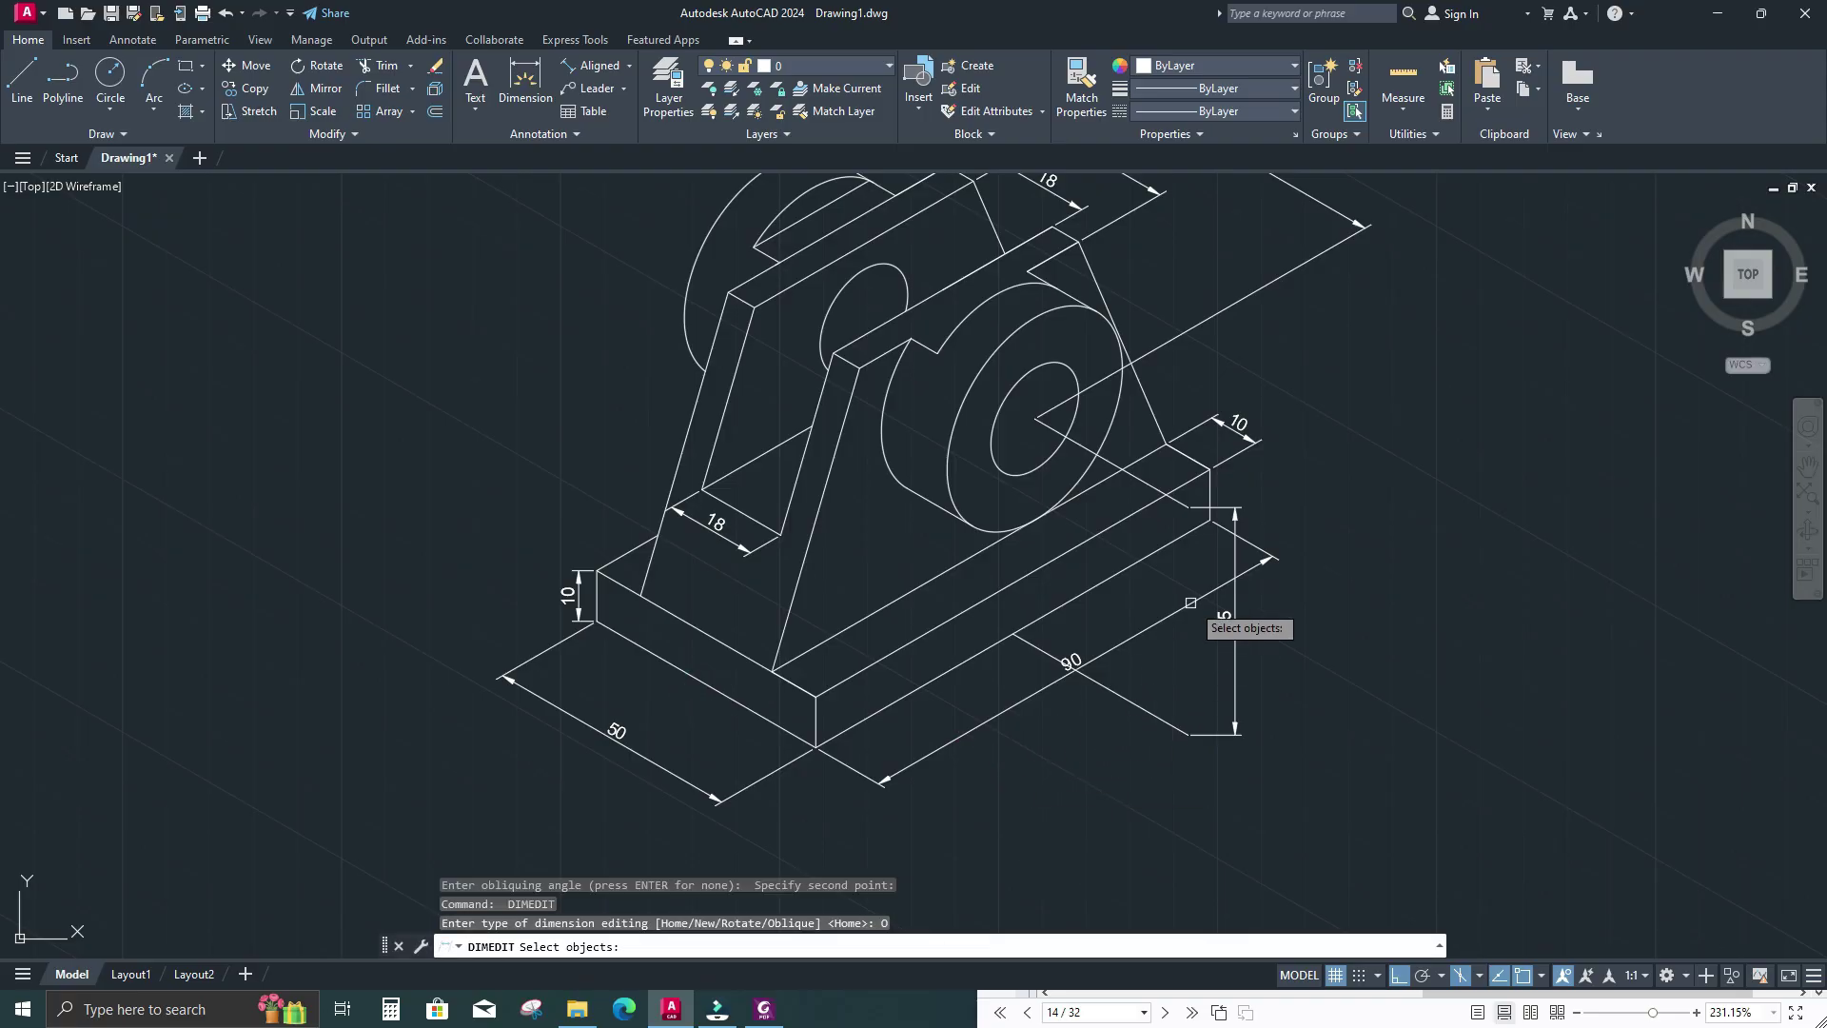
pyautogui.click(1235, 632)
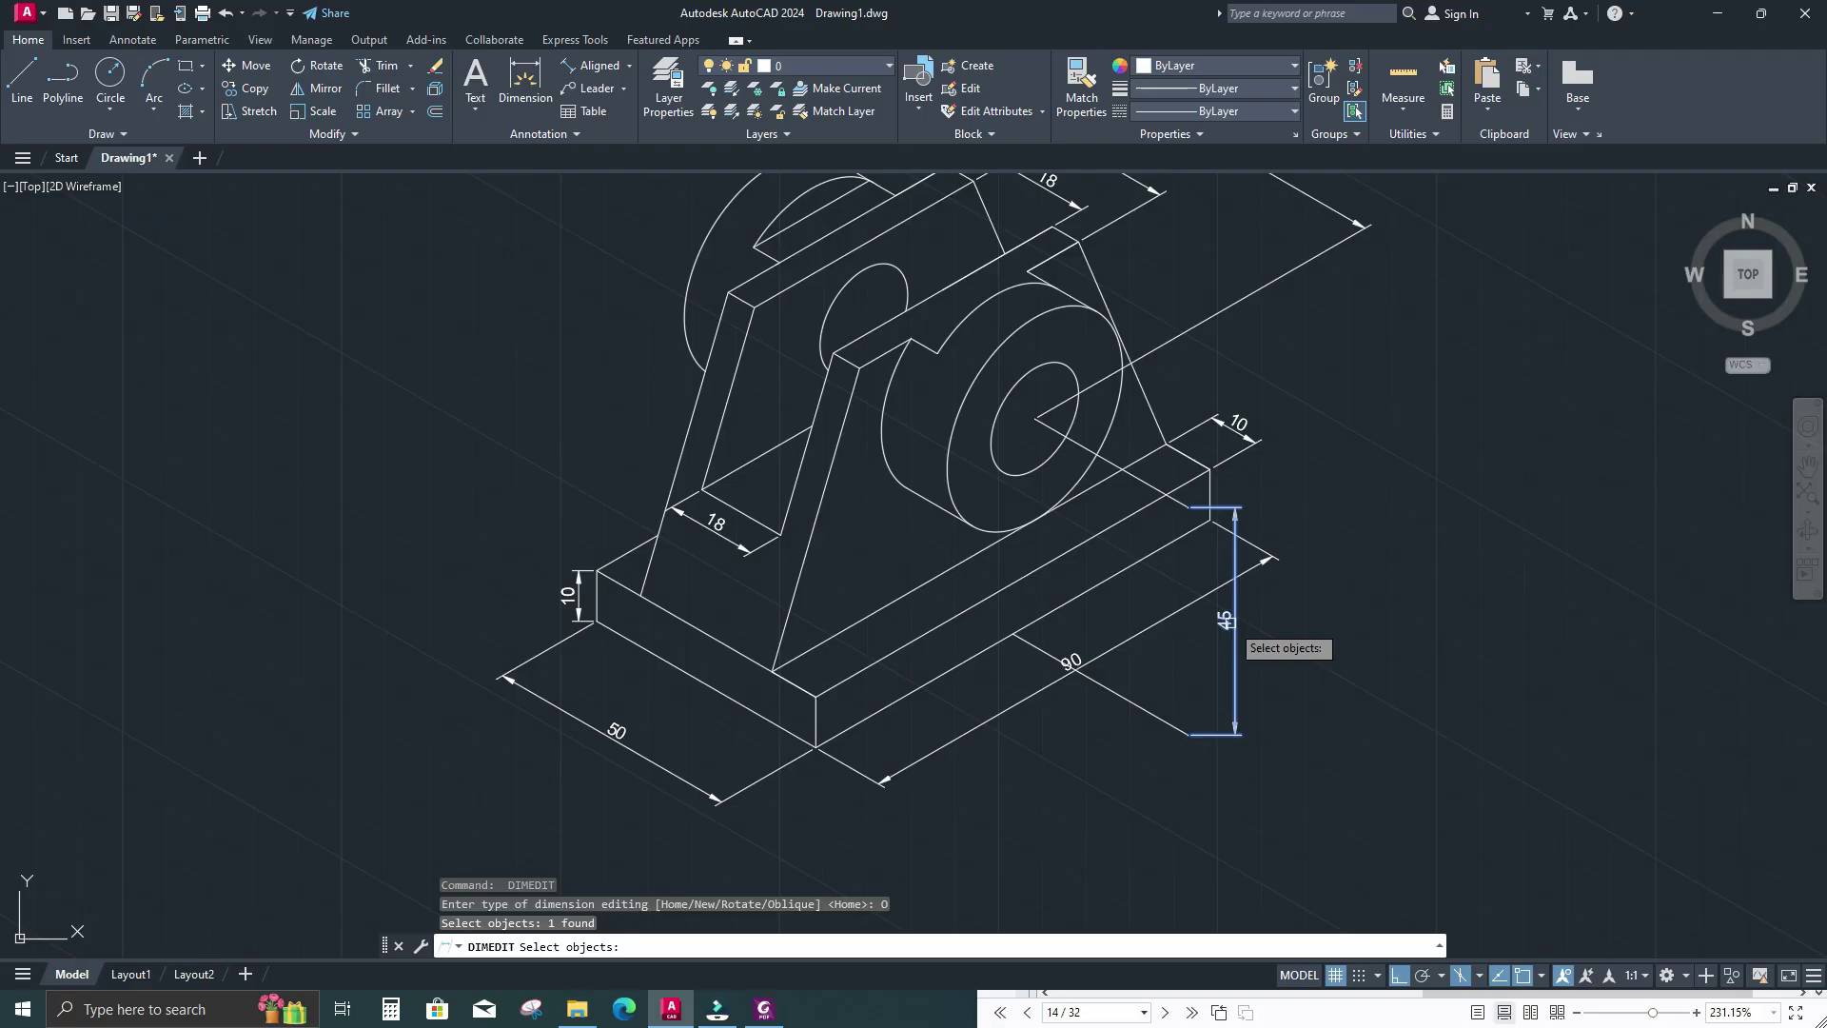
pyautogui.press('Return')
pyautogui.scroll(5, 1096, 472)
pyautogui.click(1104, 426)
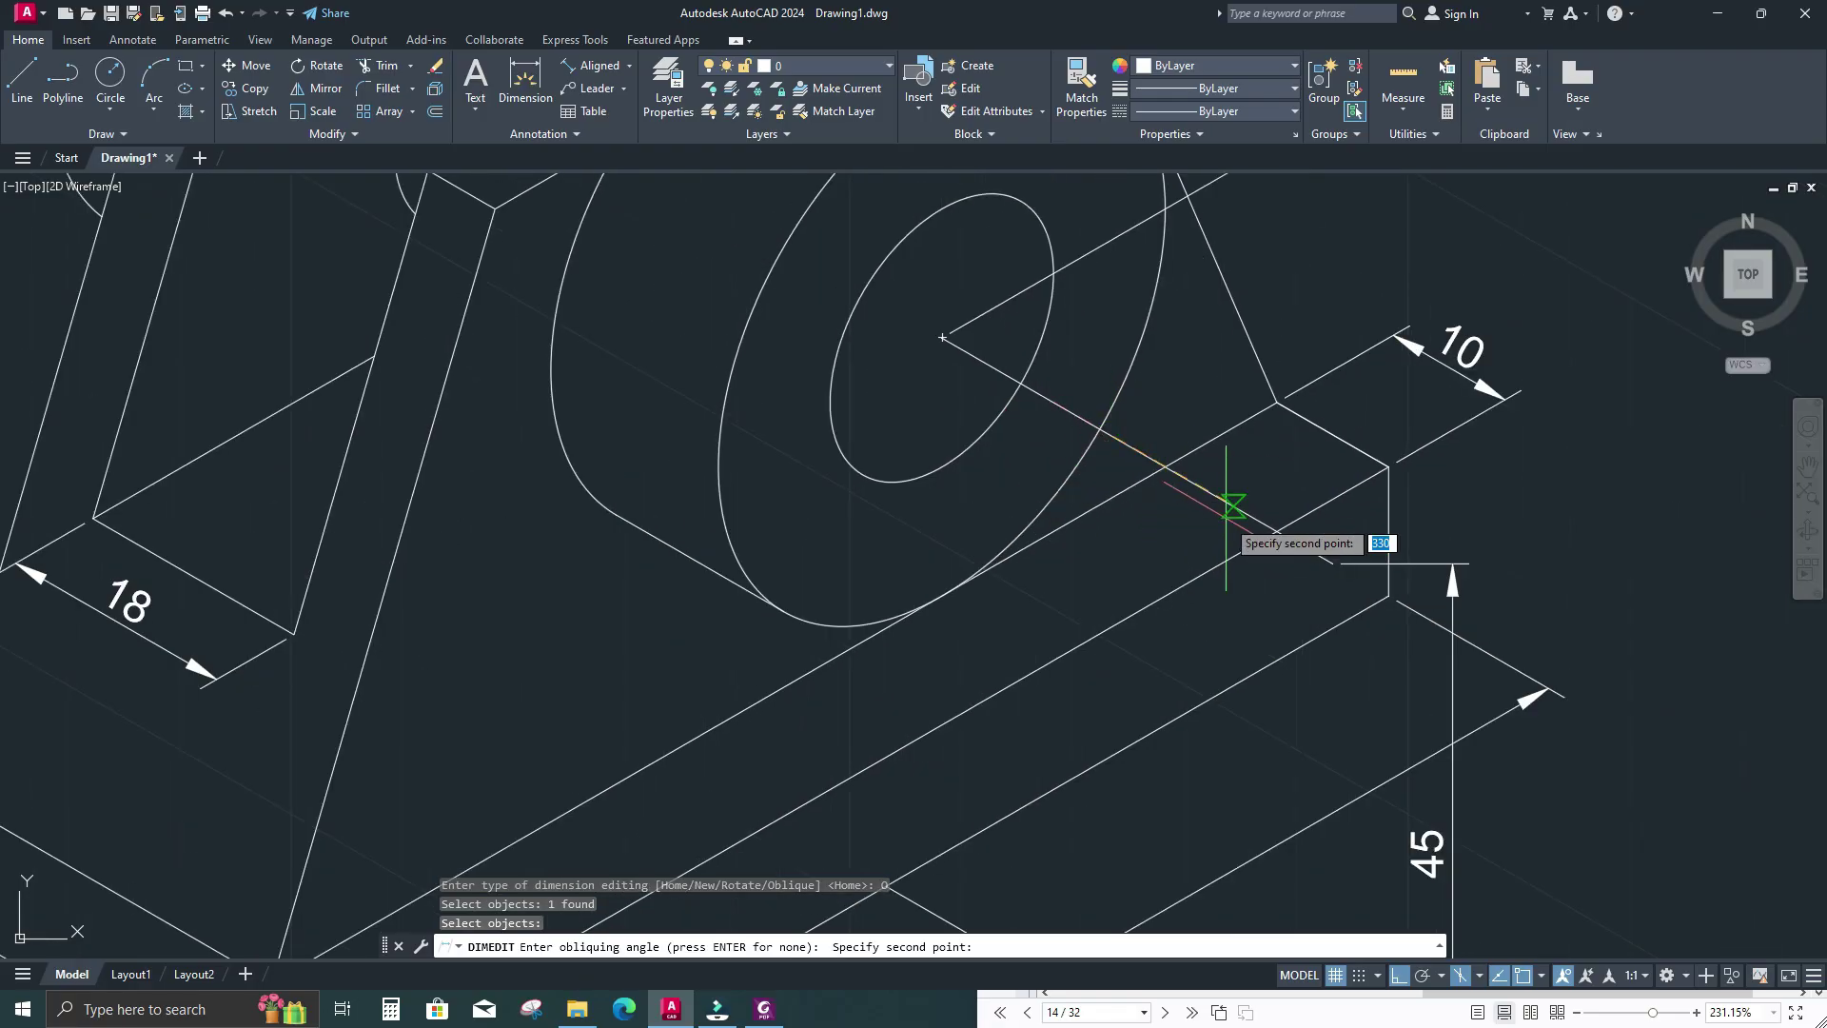
pyautogui.click(1233, 506)
pyautogui.scroll(-4, 1234, 533)
pyautogui.scroll(2, 913, 628)
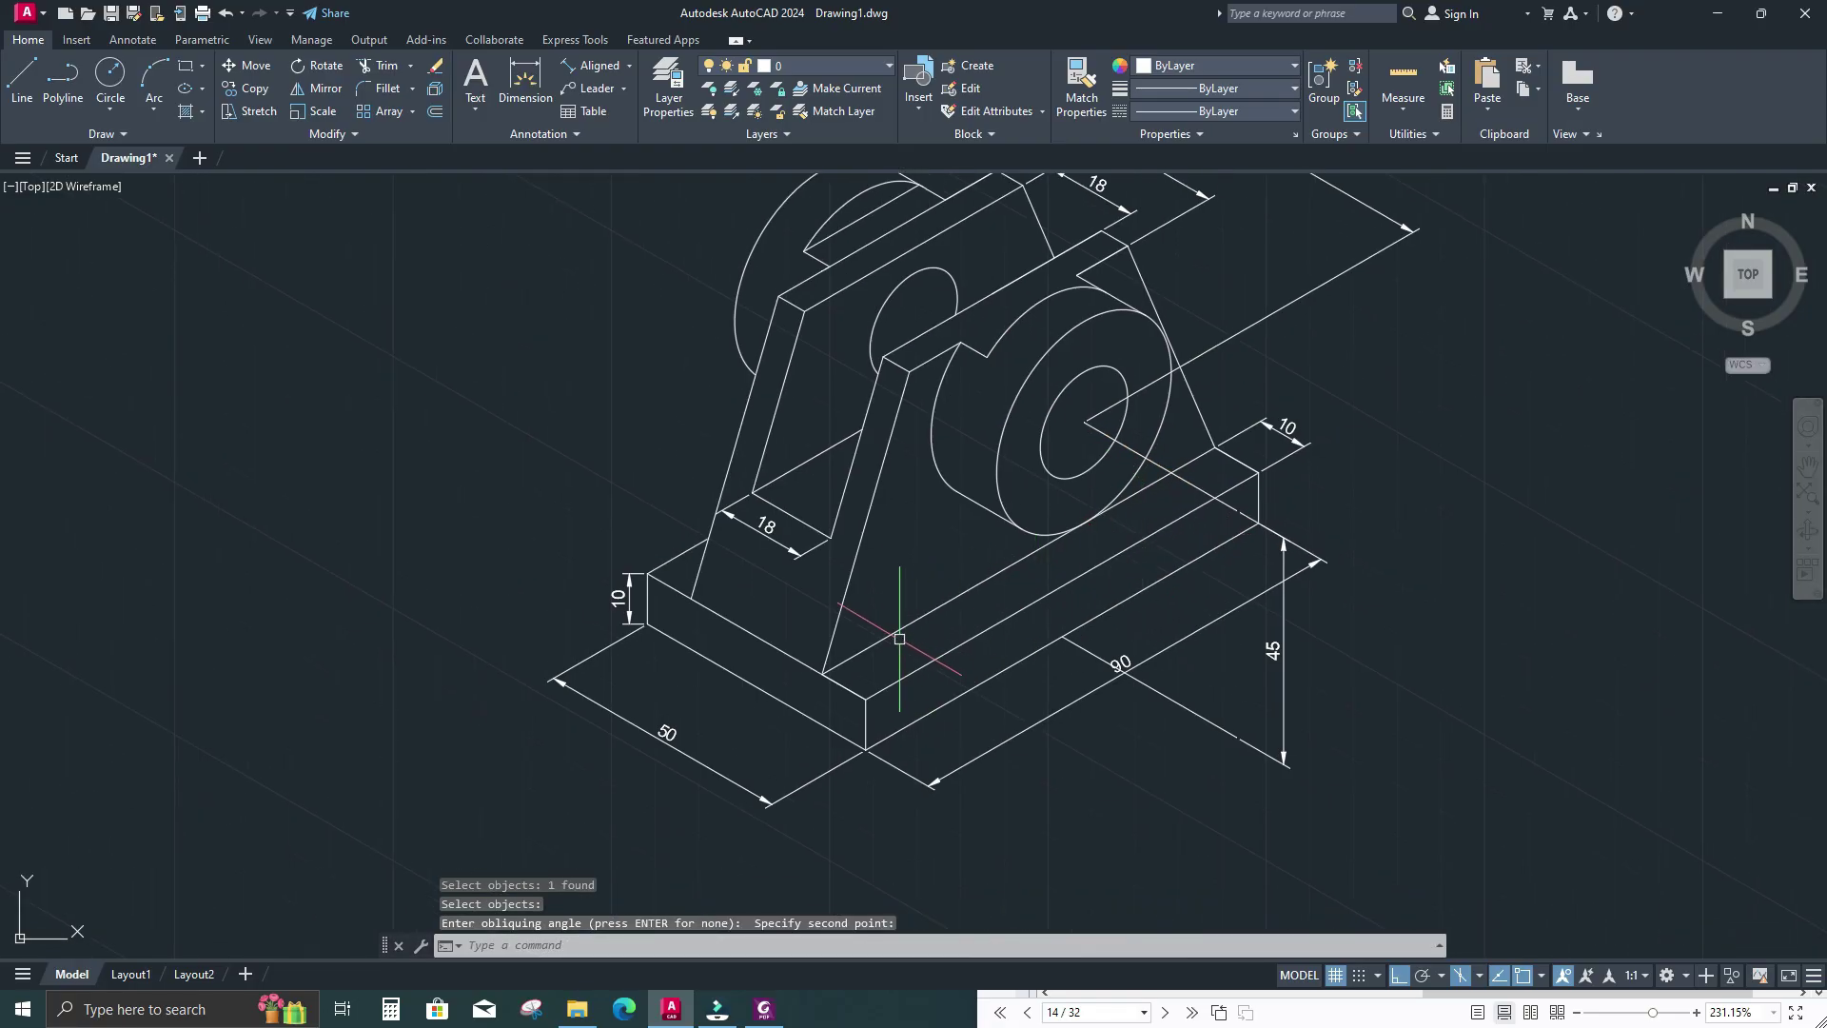
pyautogui.press('Escape')
pyautogui.press('Escape')
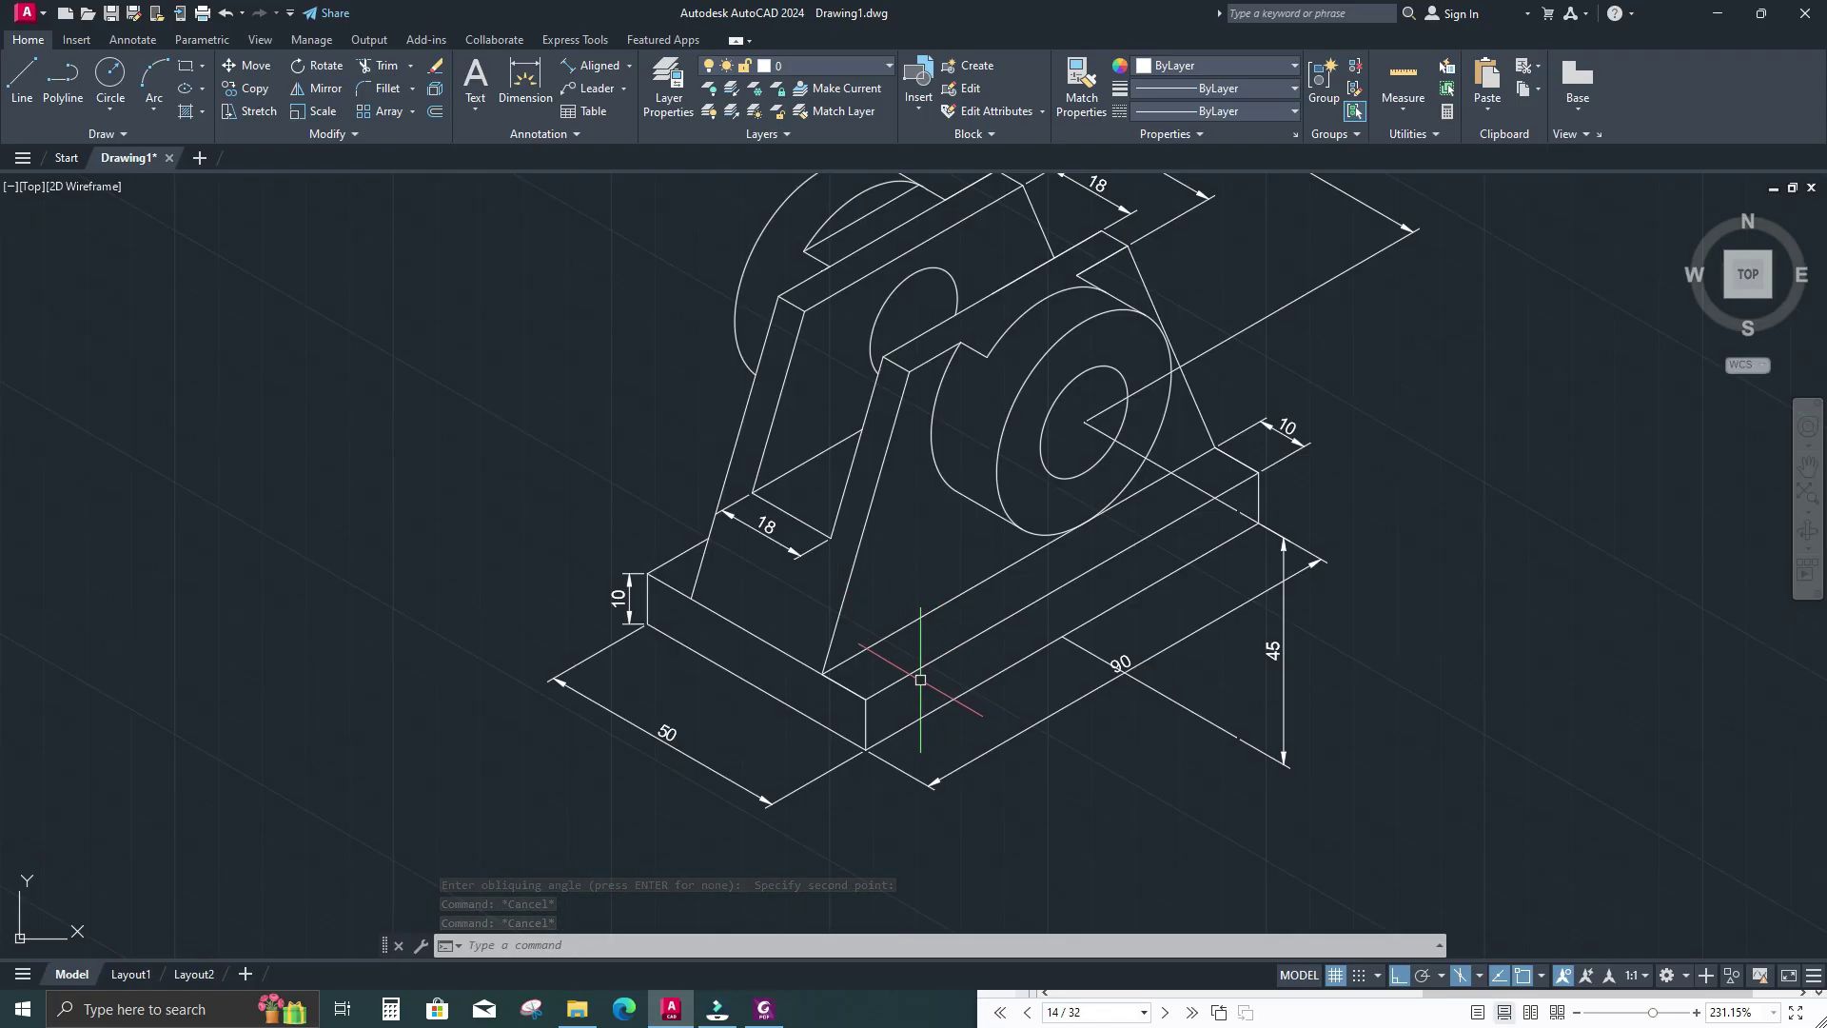
# Oblique the vertical 10 thickness dimension of the base, taking the angle from two points on the base's upper short edge
pyautogui.scroll(4, 666, 609)
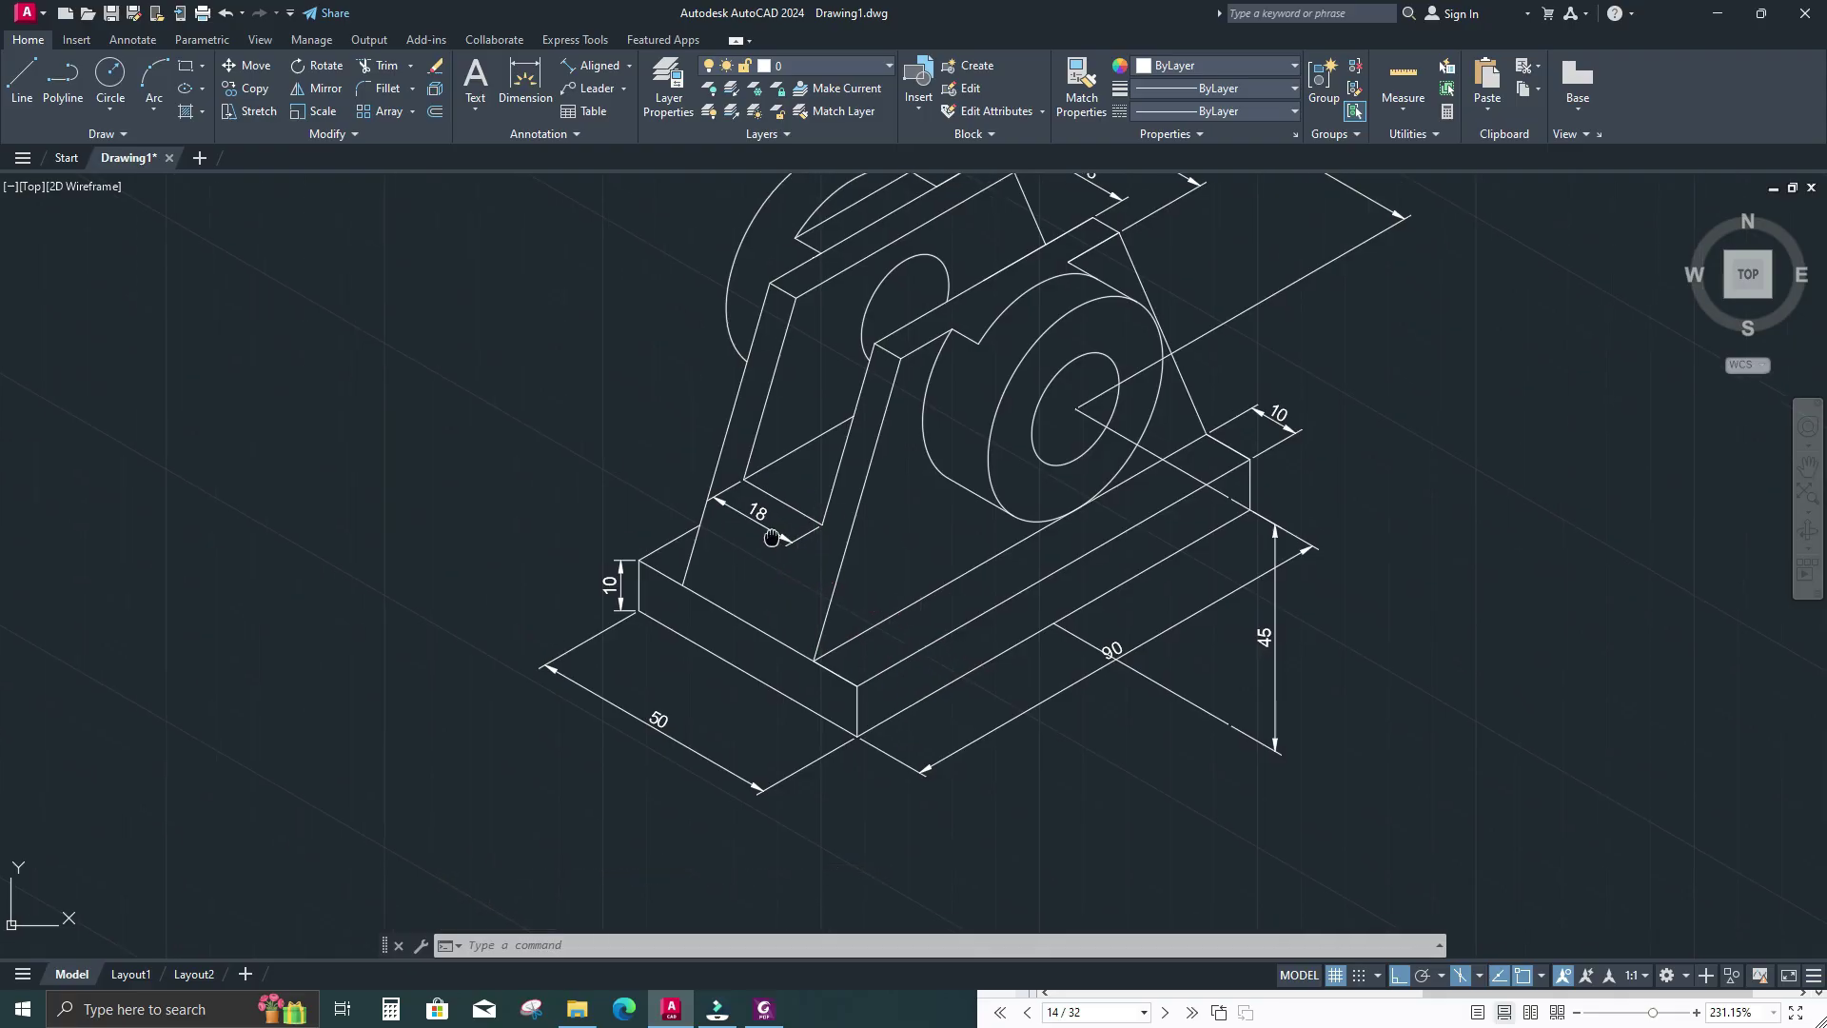
pyautogui.scroll(-3, 679, 578)
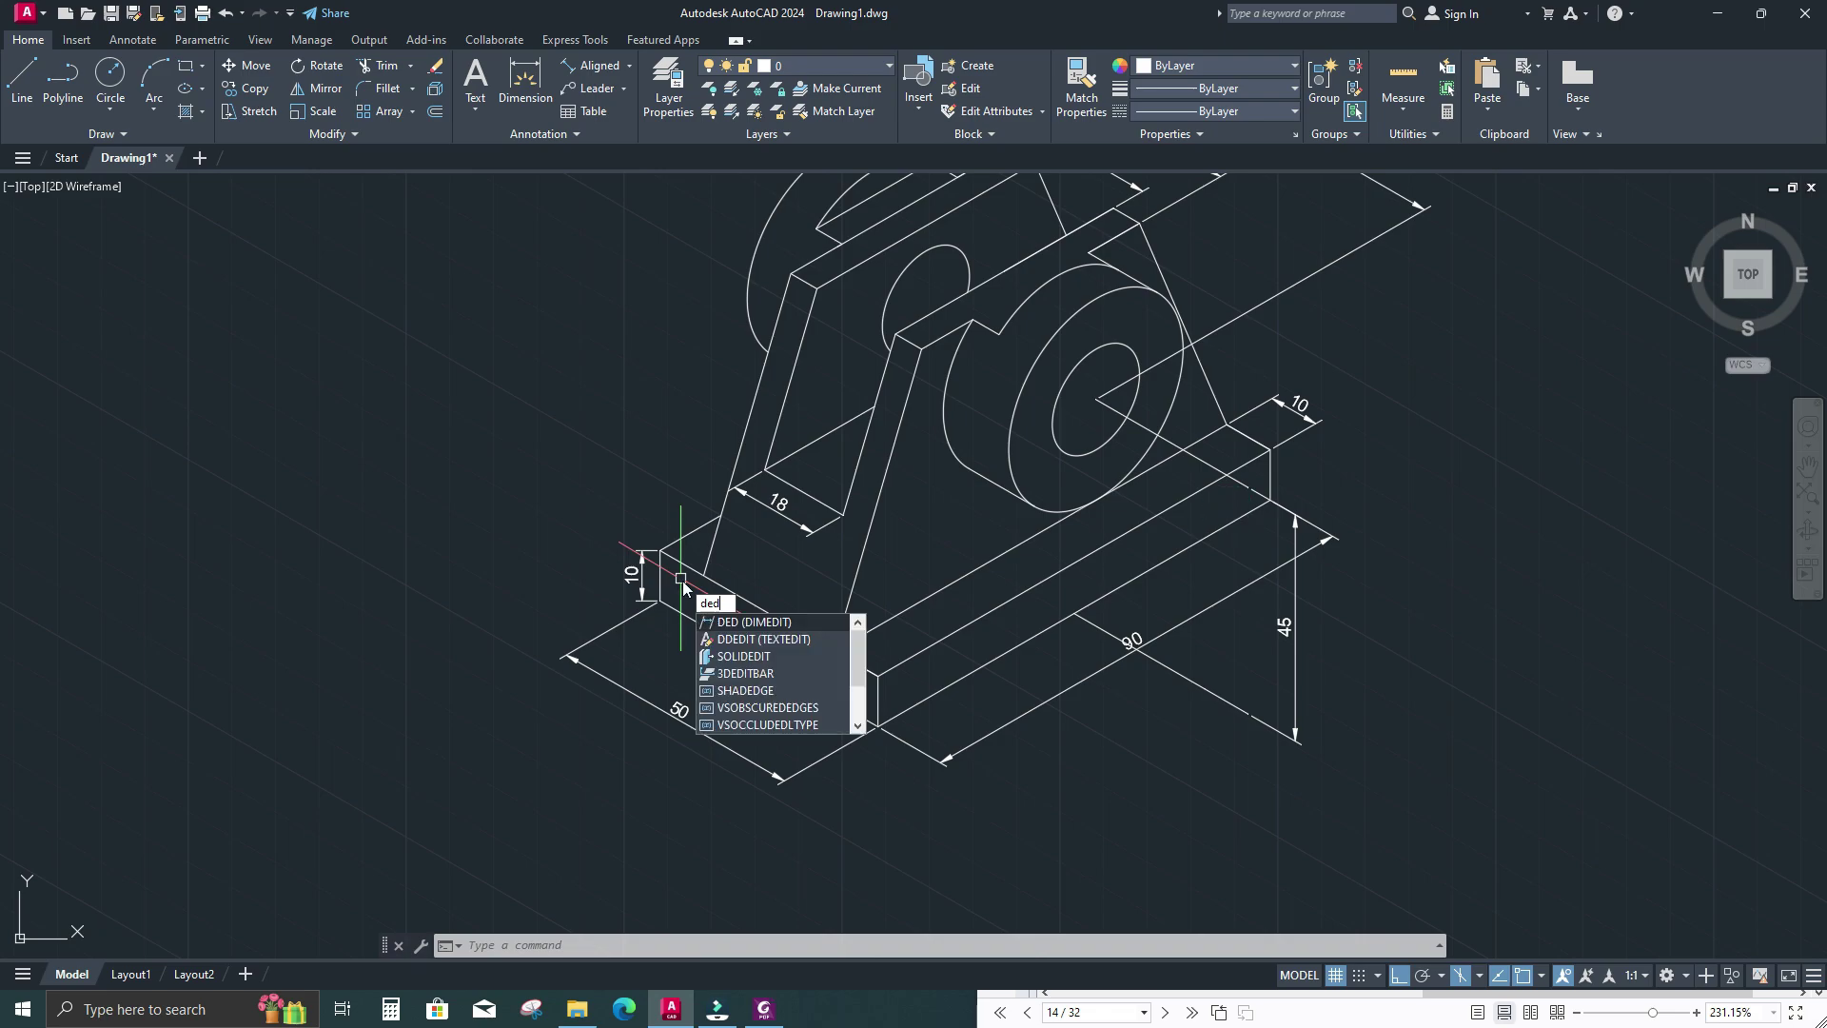
pyautogui.press('Return')
pyautogui.press('Down')
pyautogui.press('Down')
pyautogui.press('Down')
pyautogui.press('Down')
pyautogui.press('Return')
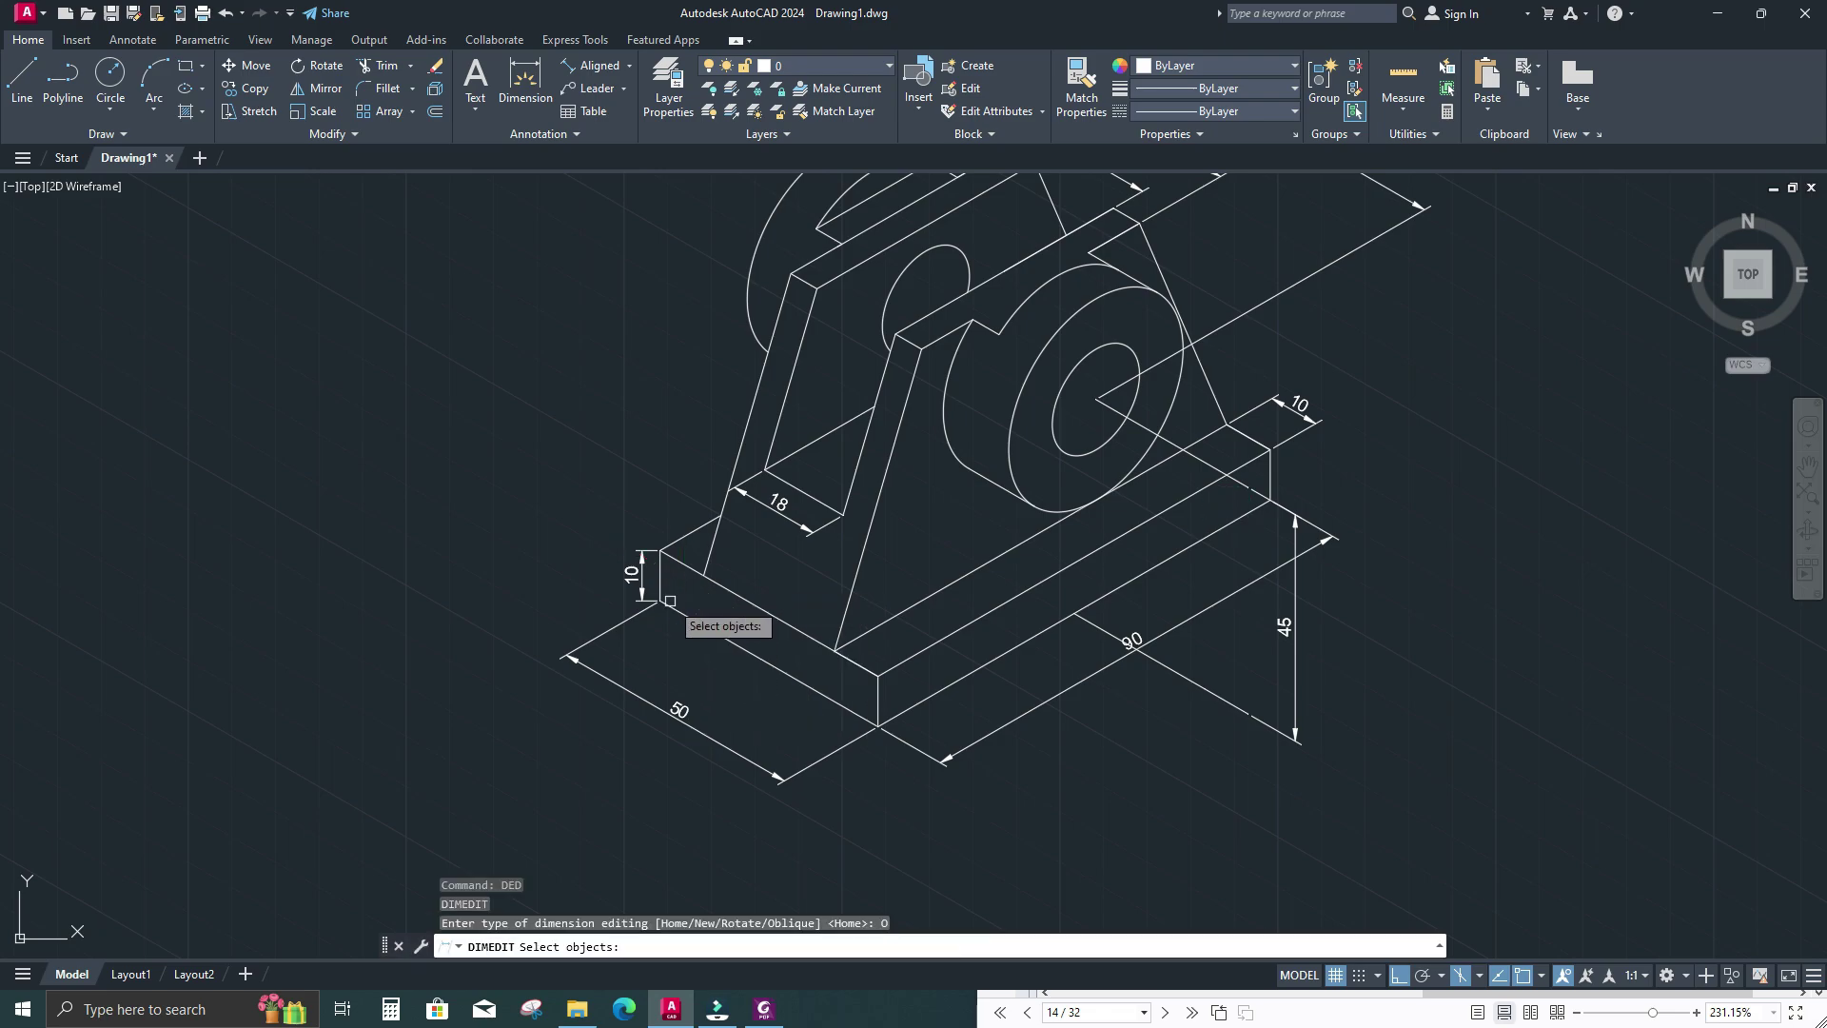
pyautogui.click(643, 575)
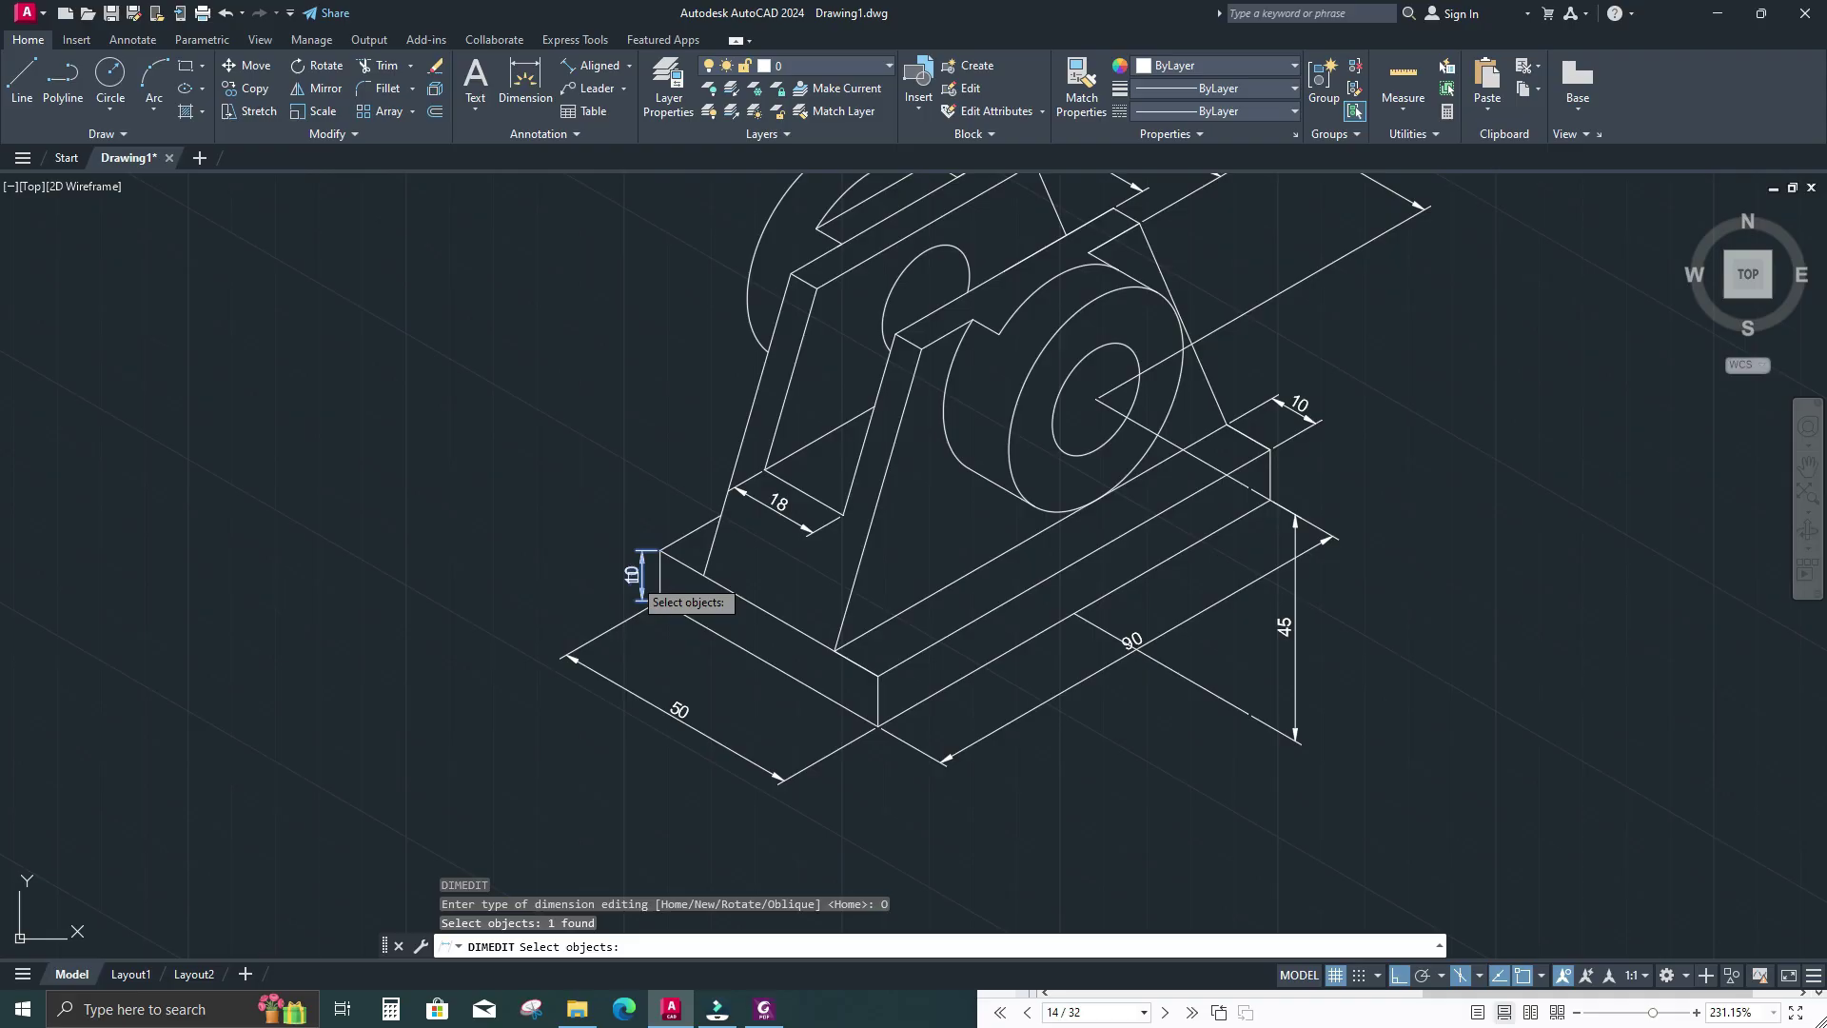
pyautogui.press('Return')
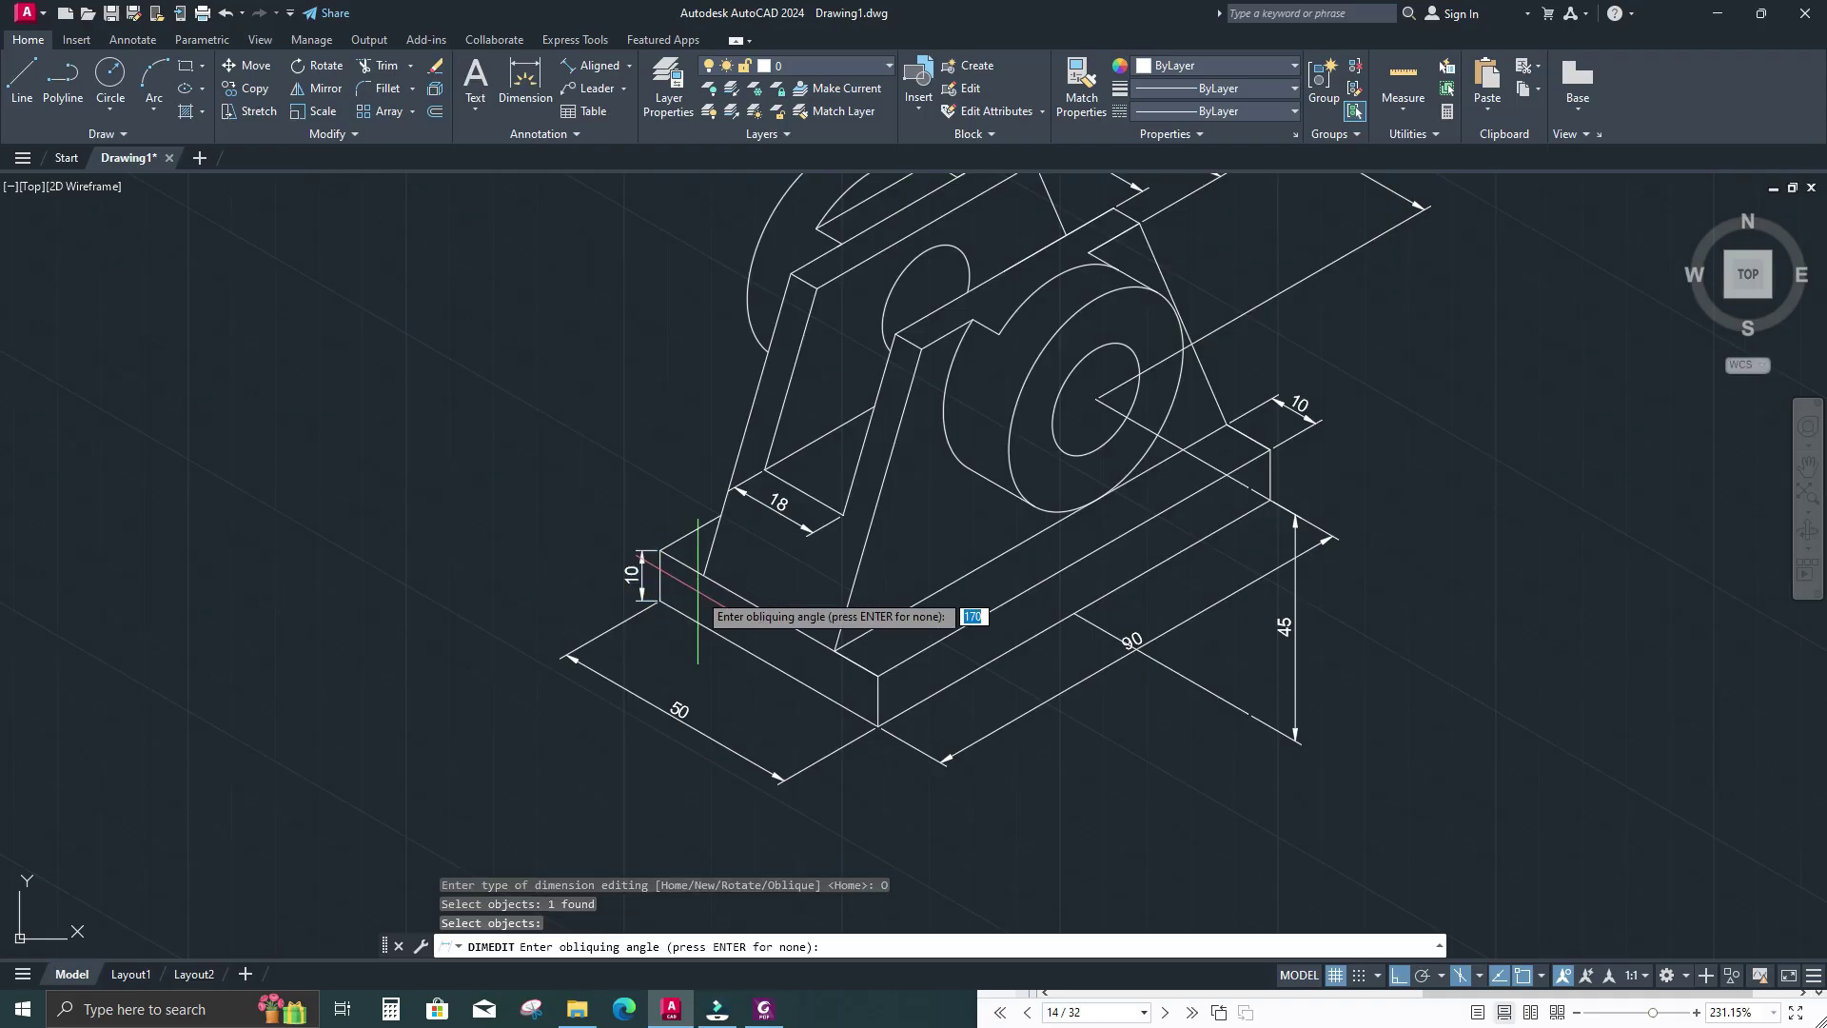
pyautogui.scroll(2, 780, 624)
pyautogui.click(780, 614)
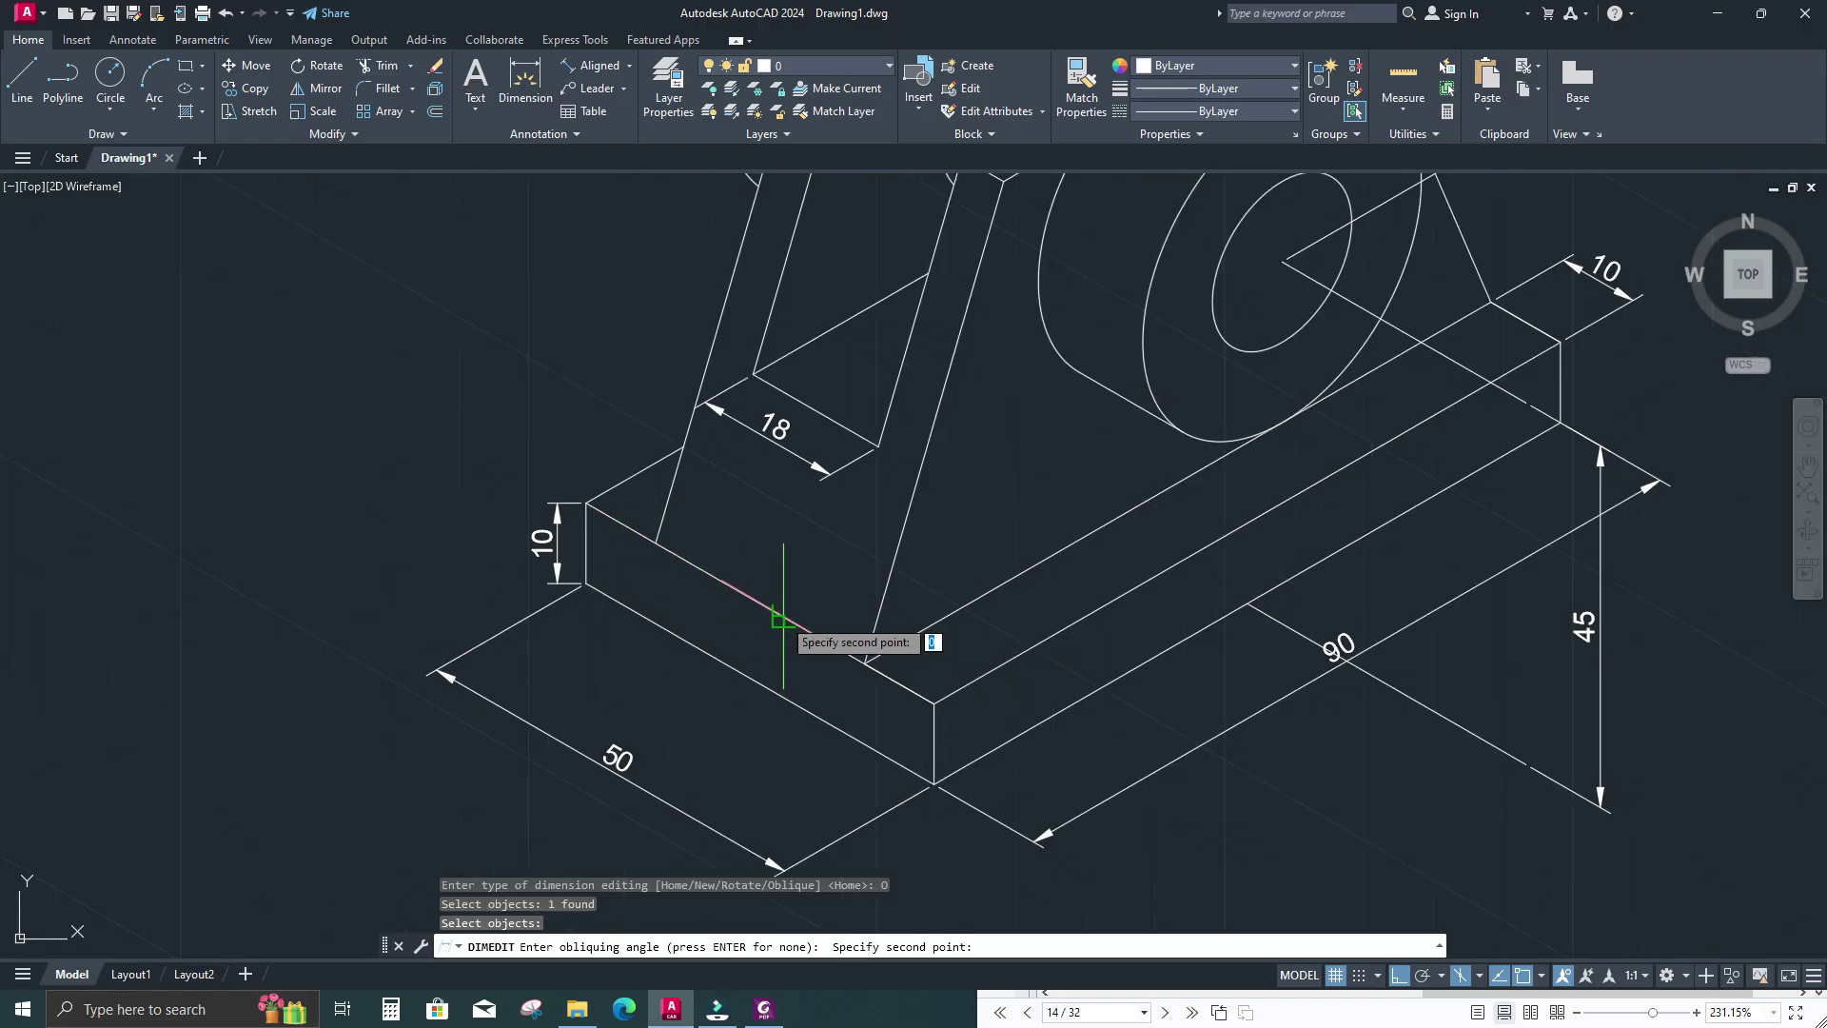
pyautogui.click(726, 588)
pyautogui.moveTo(767, 640); pyautogui.dragTo(727, 615, button='middle')
pyautogui.scroll(-3, 727, 615)
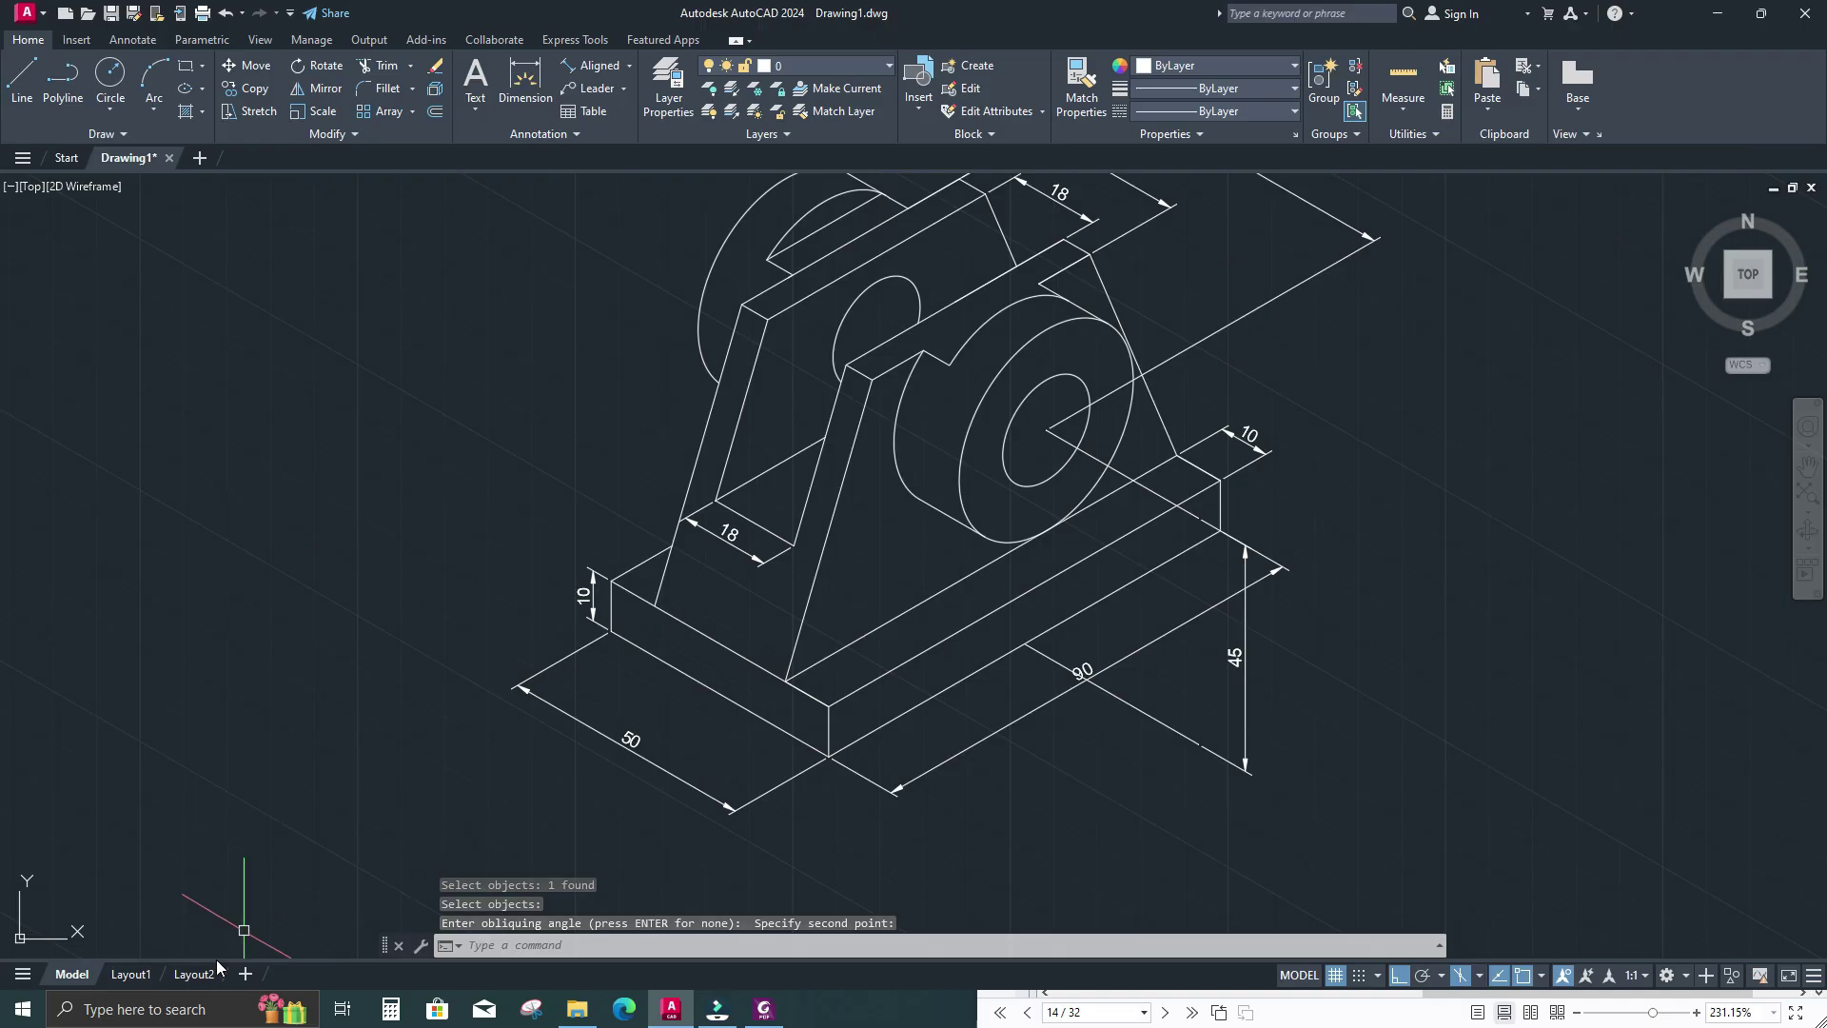
# Switch to Paint and handwrite the note "Check extension" in black on the blank canvas
pyautogui.click(149, 1006)
pyautogui.write('paint')
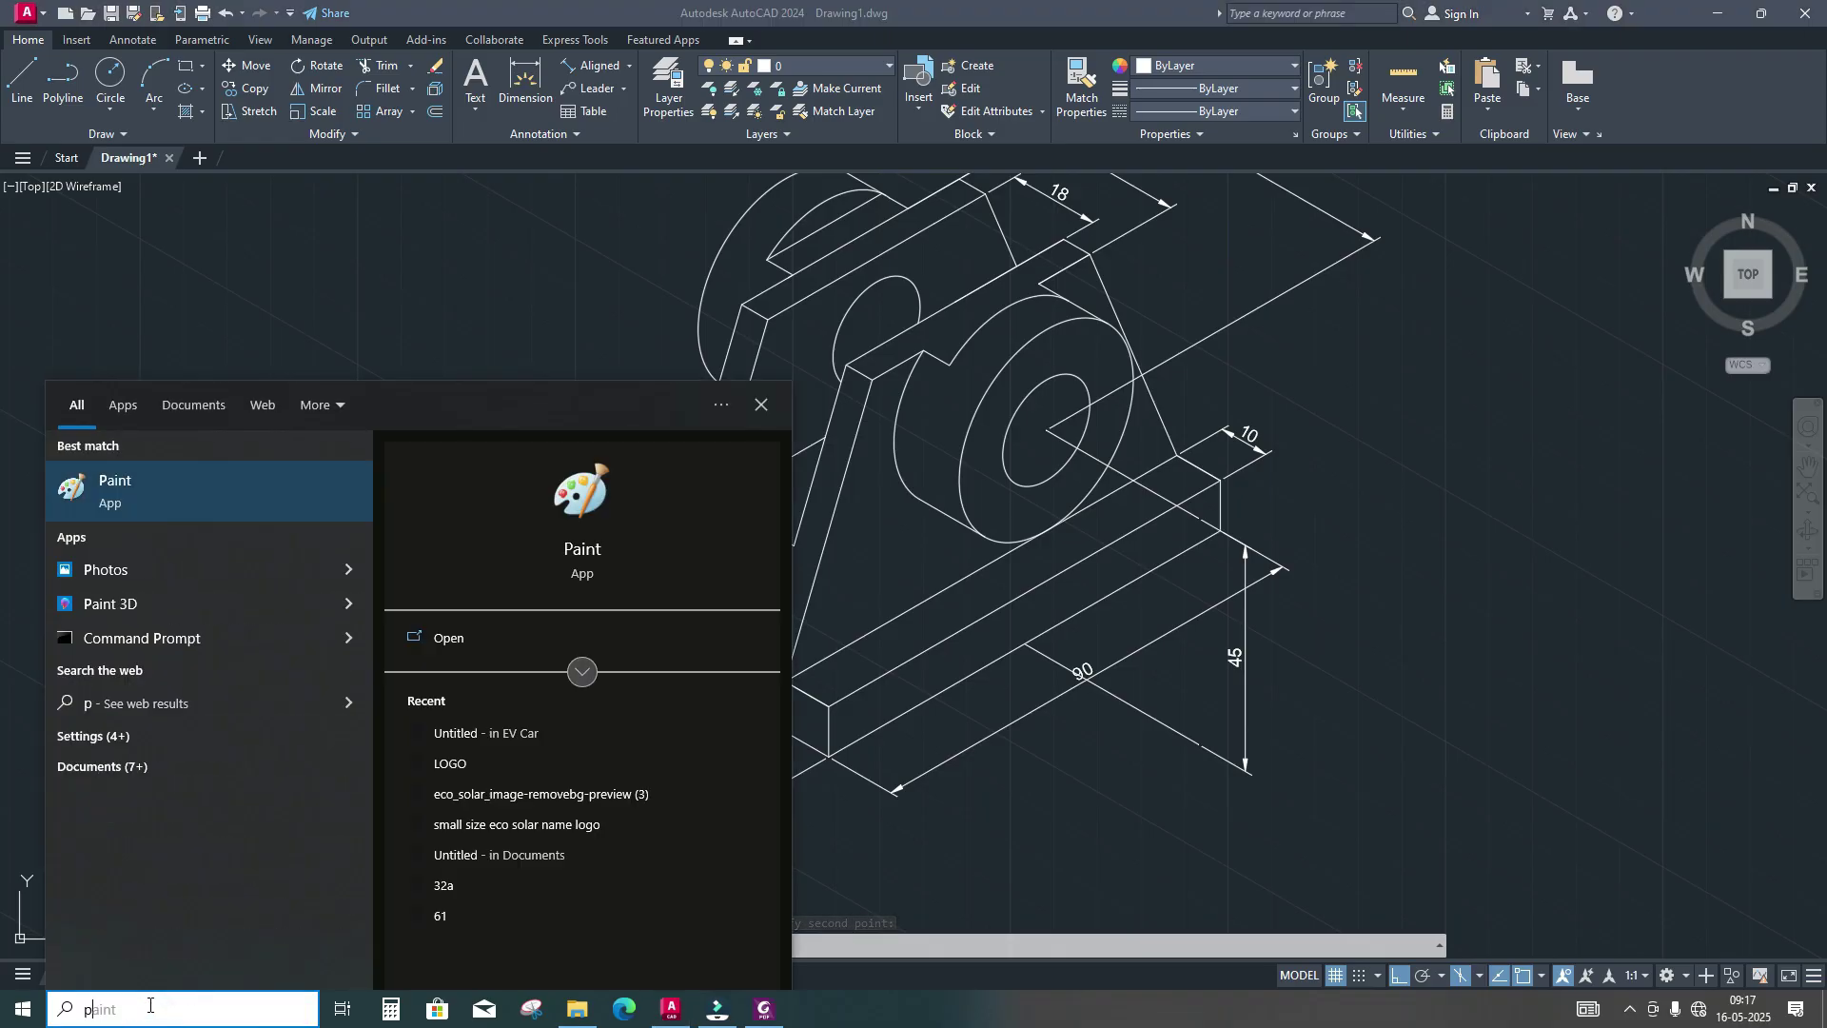
pyautogui.click(179, 490)
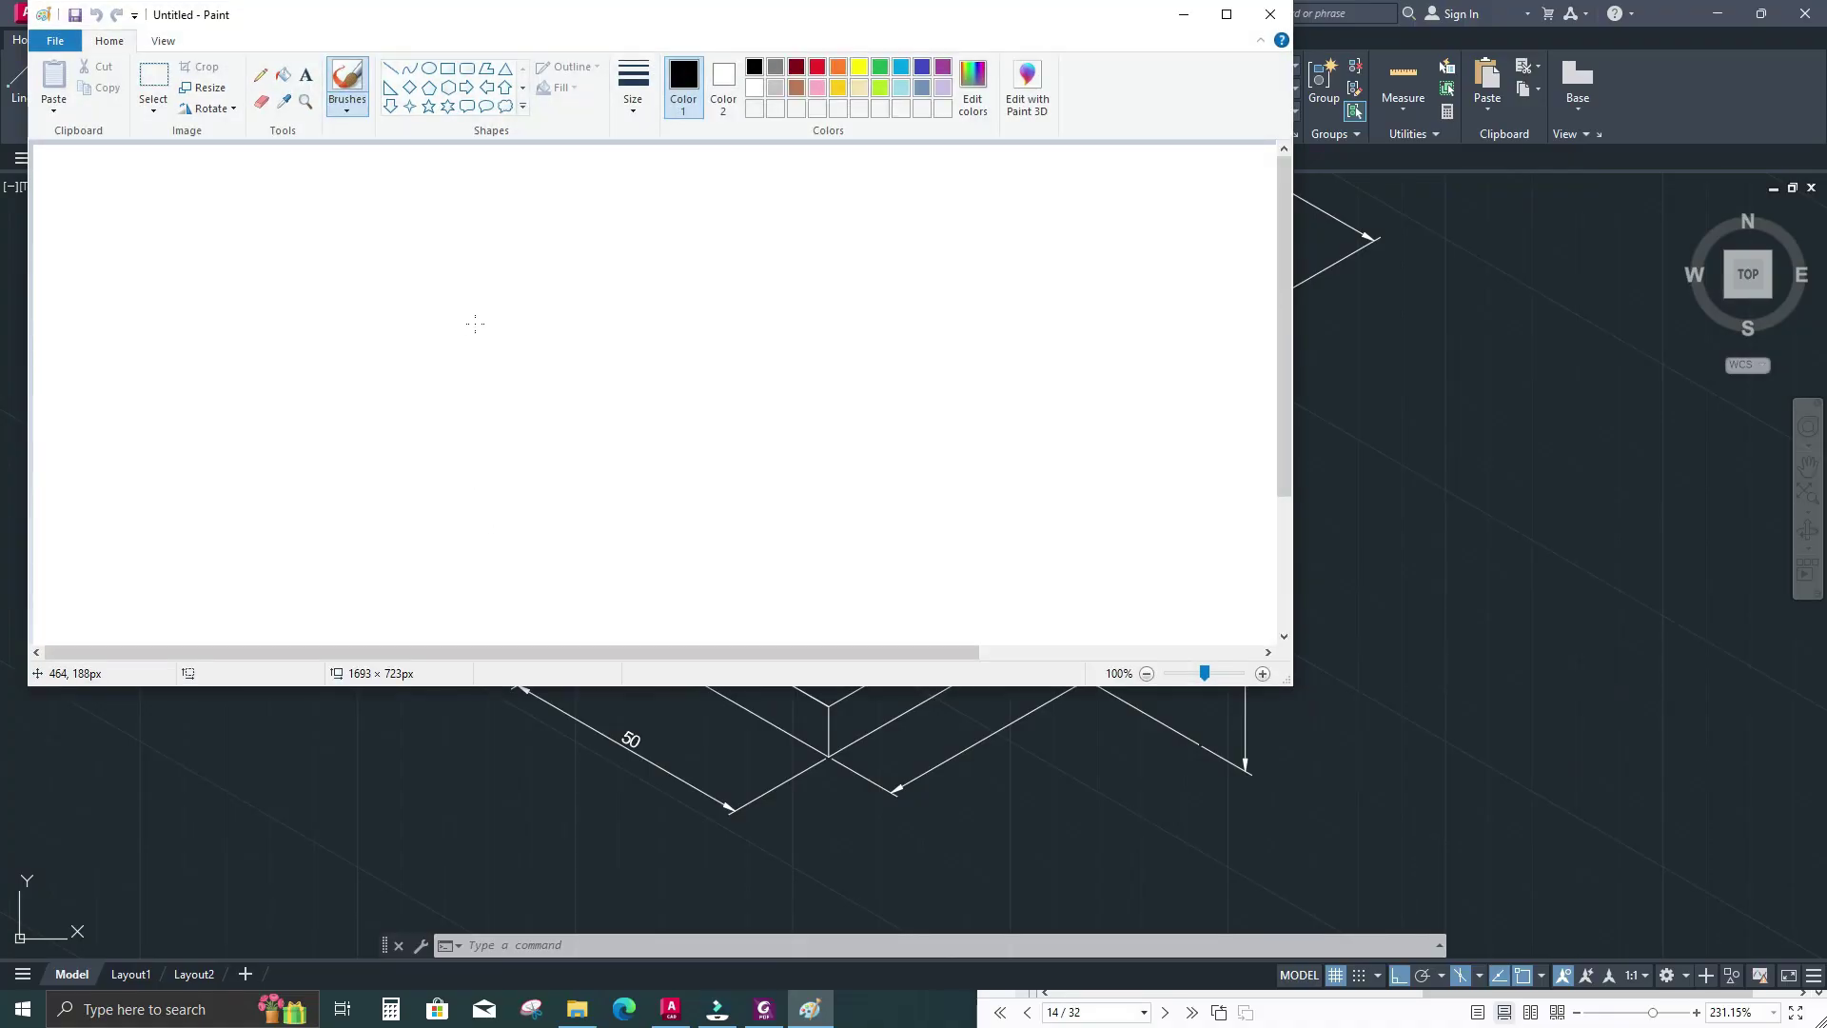
pyautogui.moveTo(510, 377); pyautogui.dragTo(554, 364)
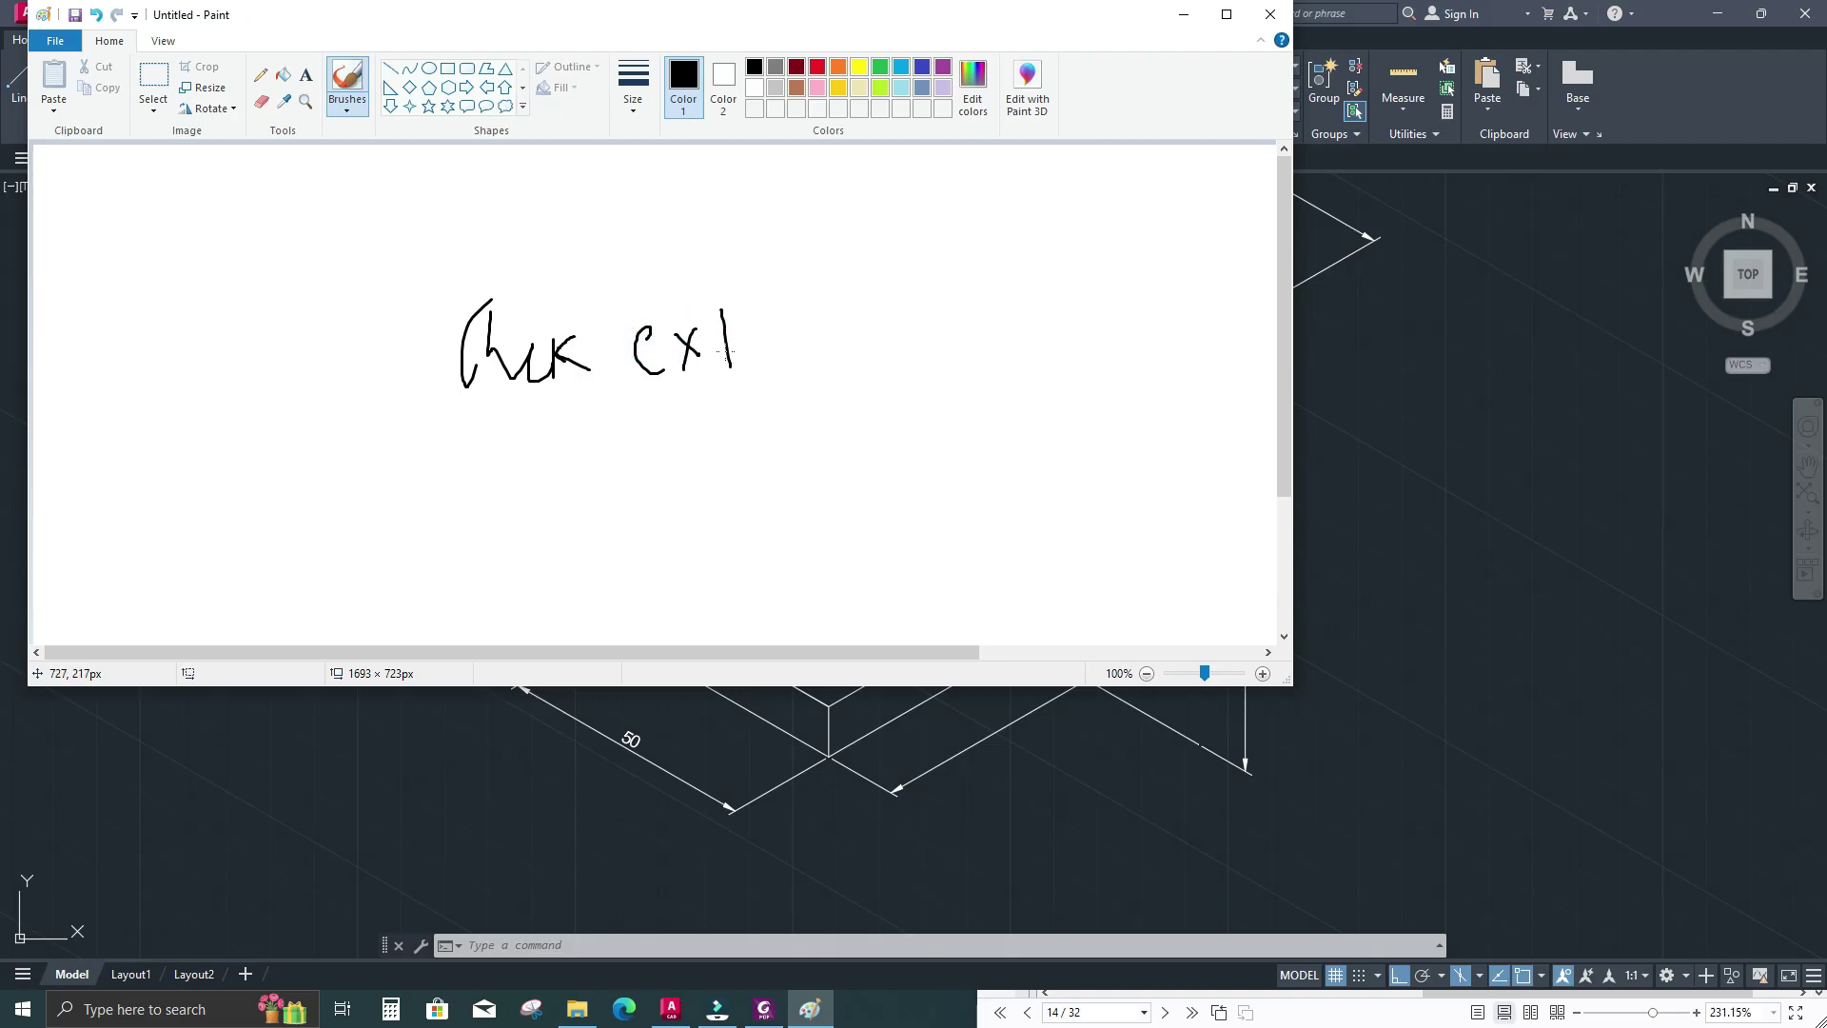
pyautogui.moveTo(815, 349); pyautogui.dragTo(877, 322)
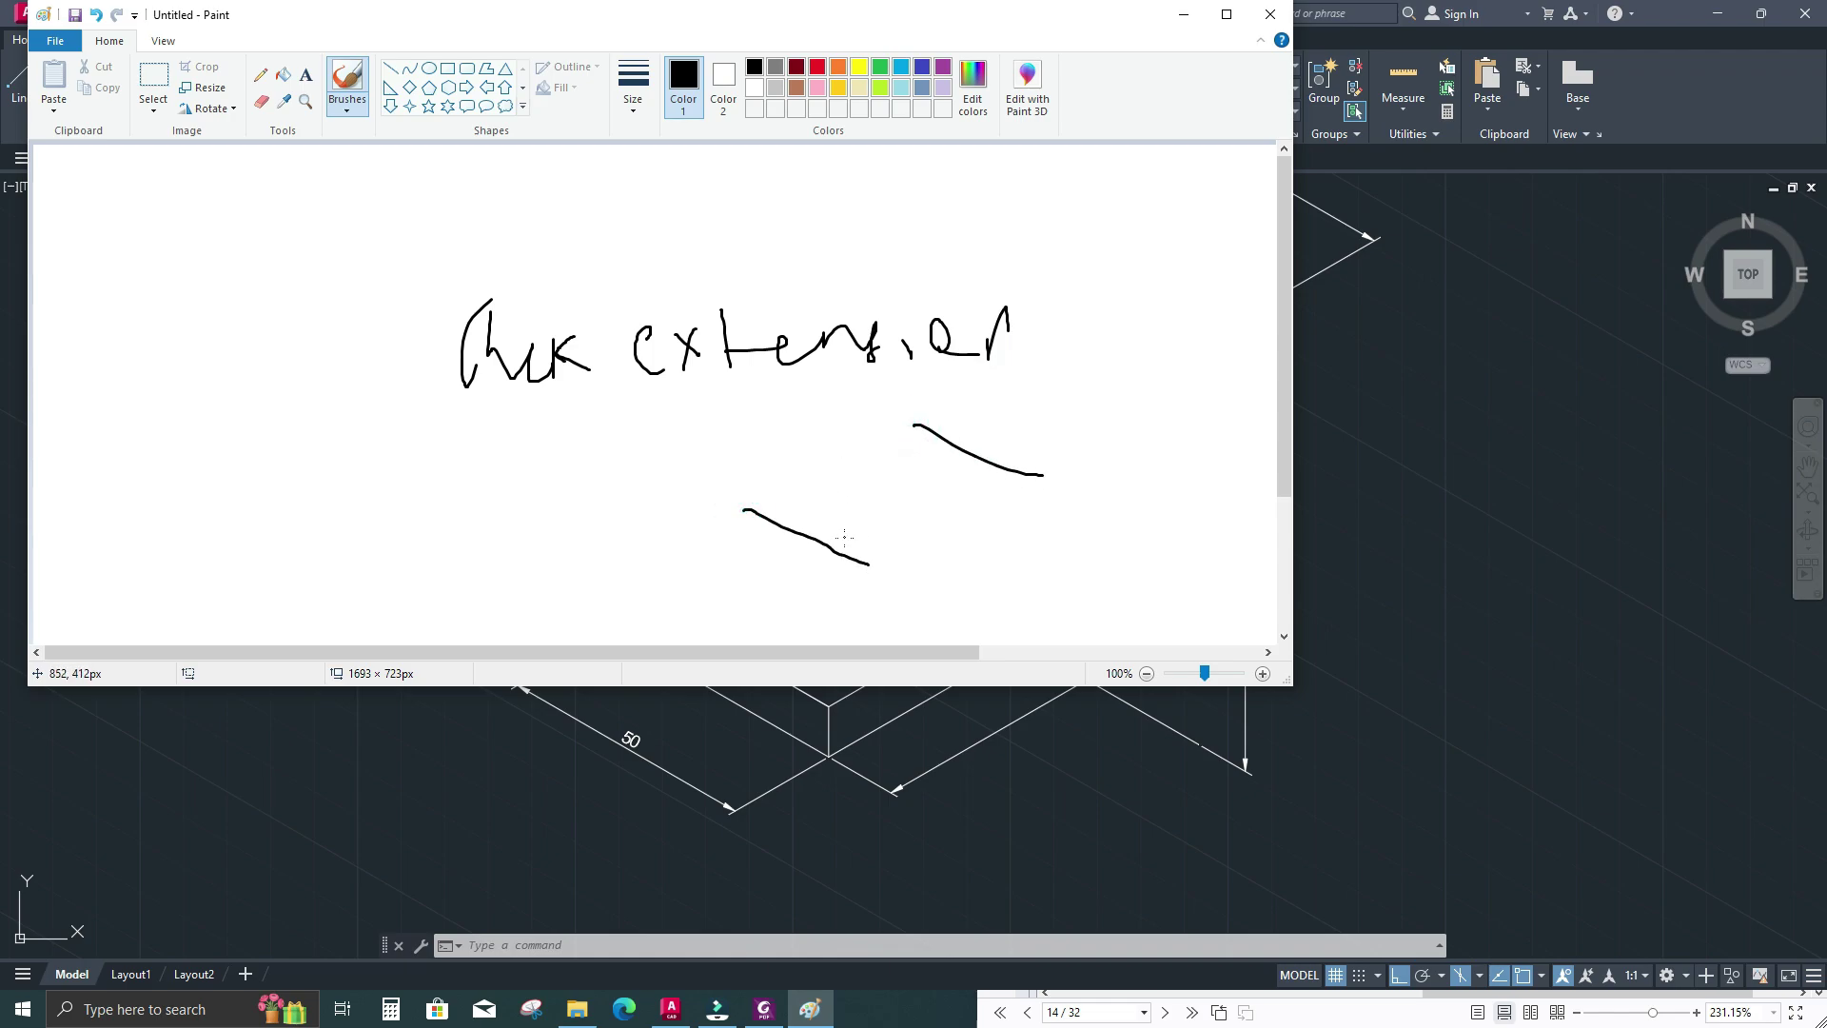
# Sketch a slanted dimension with arrowheads below the note, trace its two extension lines in red, and return to AutoCAD
pyautogui.moveTo(844, 537)
pyautogui.mouseDown()
pyautogui.moveTo(1013, 463)
pyautogui.moveTo(996, 458)
pyautogui.mouseUp()
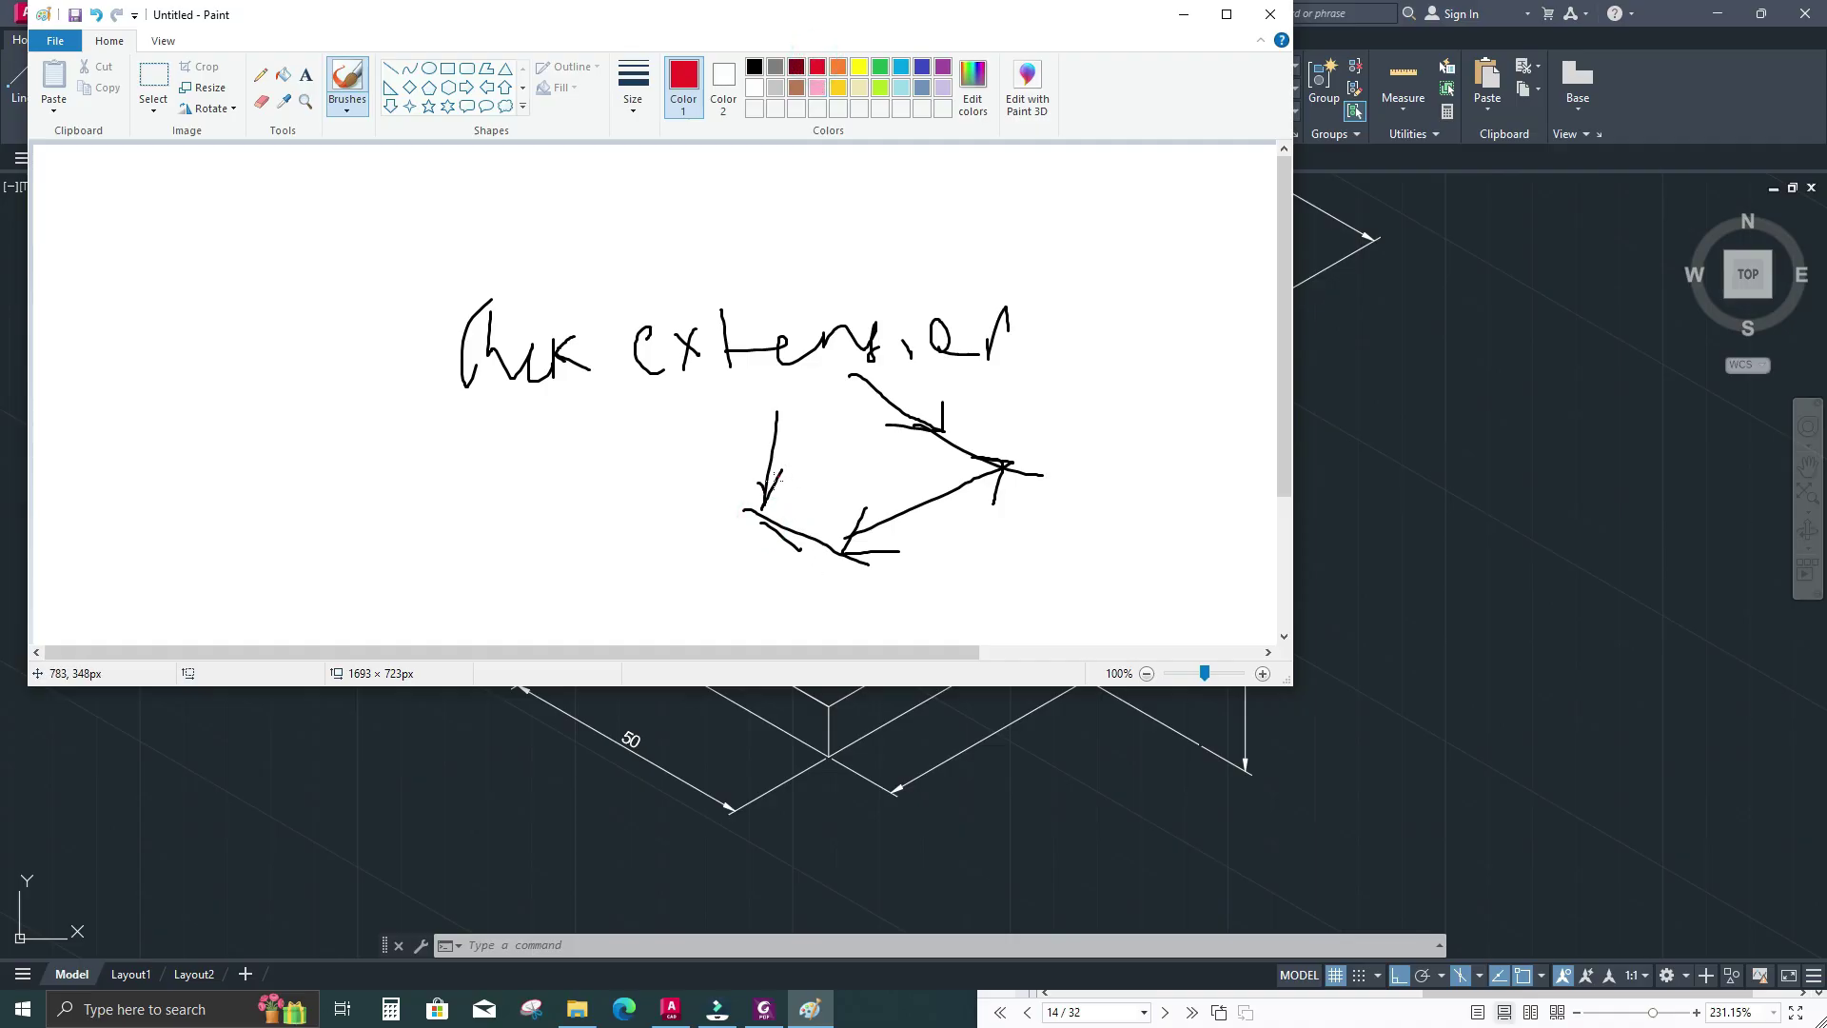
pyautogui.moveTo(842, 572); pyautogui.dragTo(885, 587)
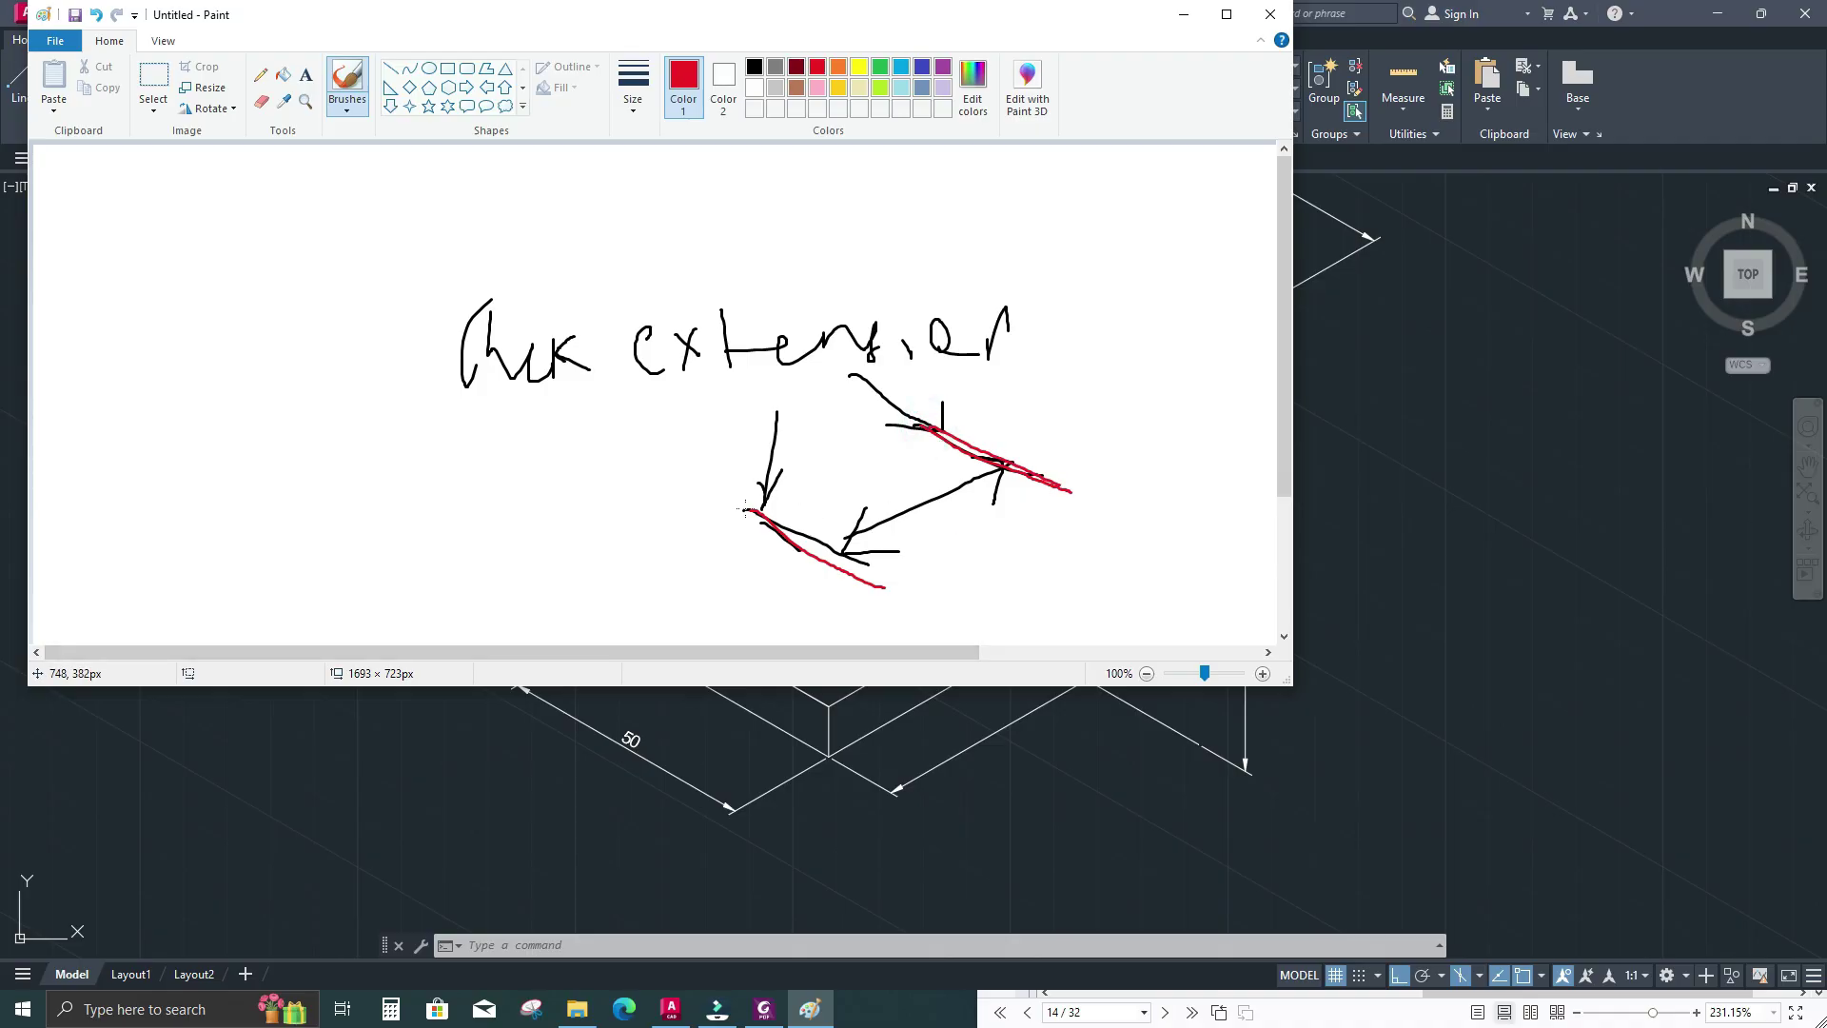
pyautogui.moveTo(745, 508); pyautogui.dragTo(745, 520)
pyautogui.click(1184, 15)
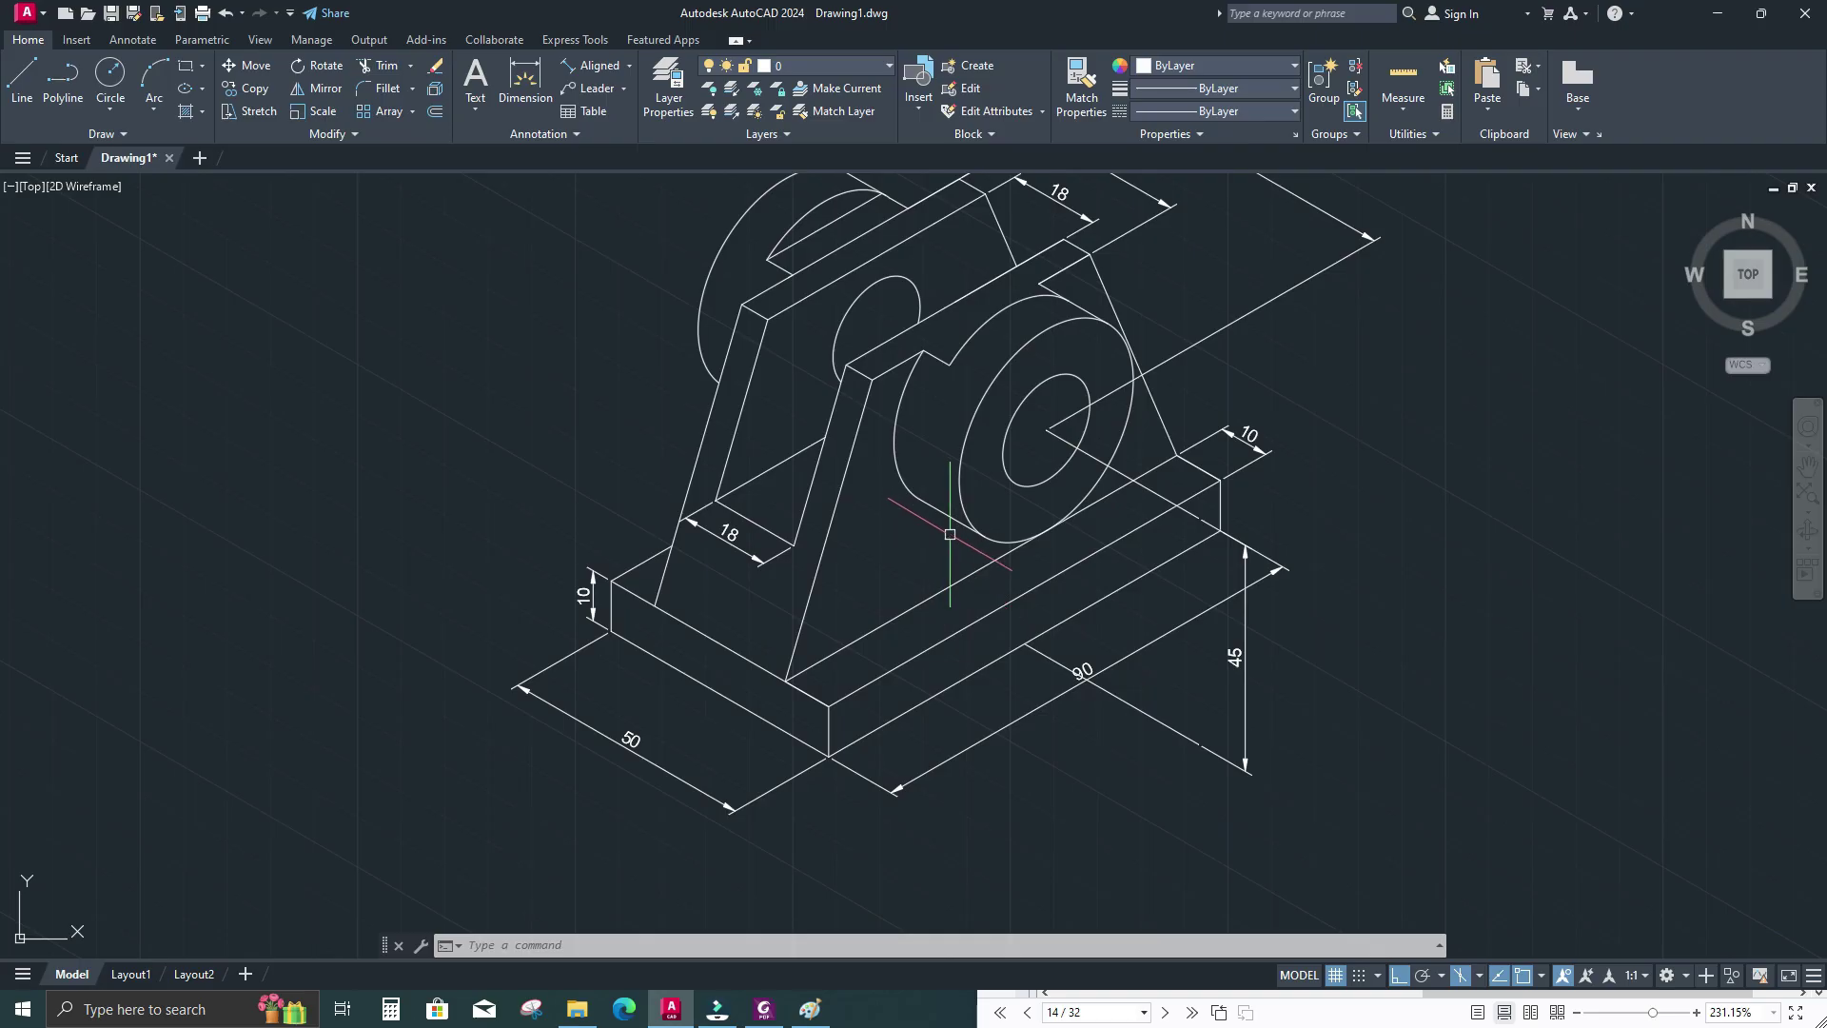
pyautogui.moveTo(949, 536); pyautogui.dragTo(932, 565, button='middle')
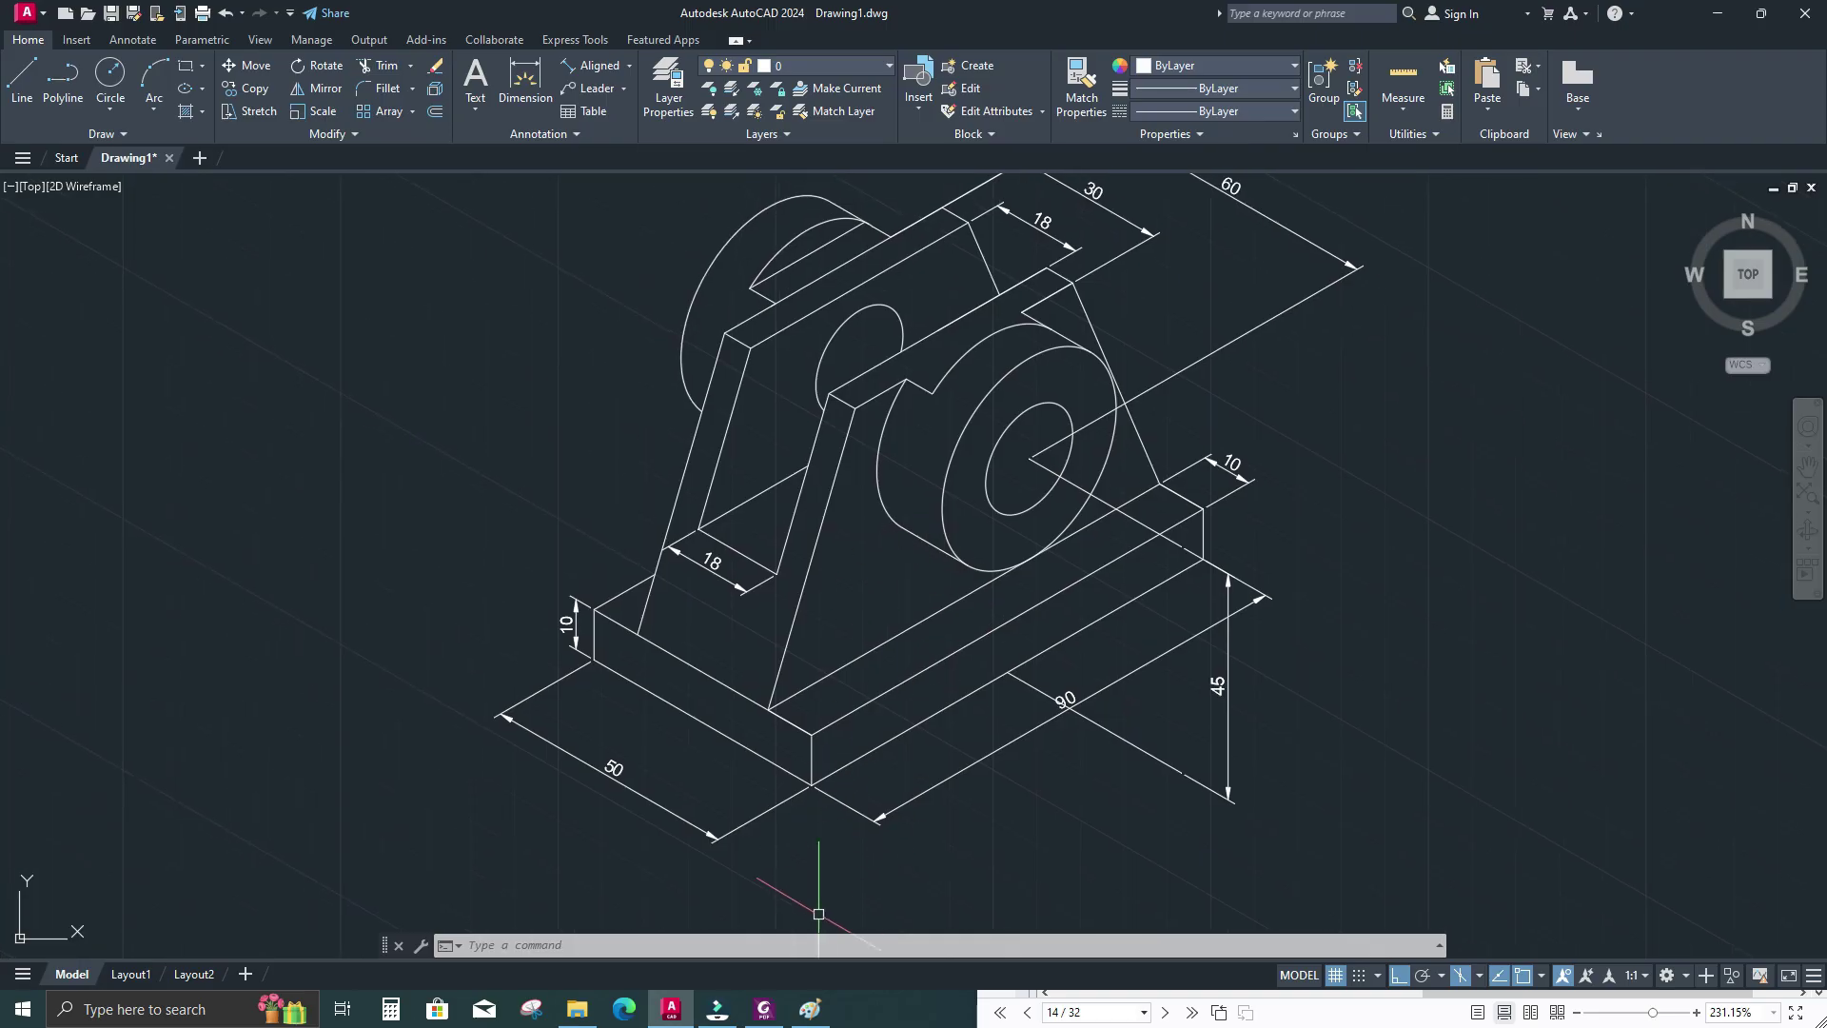
pyautogui.click(810, 1009)
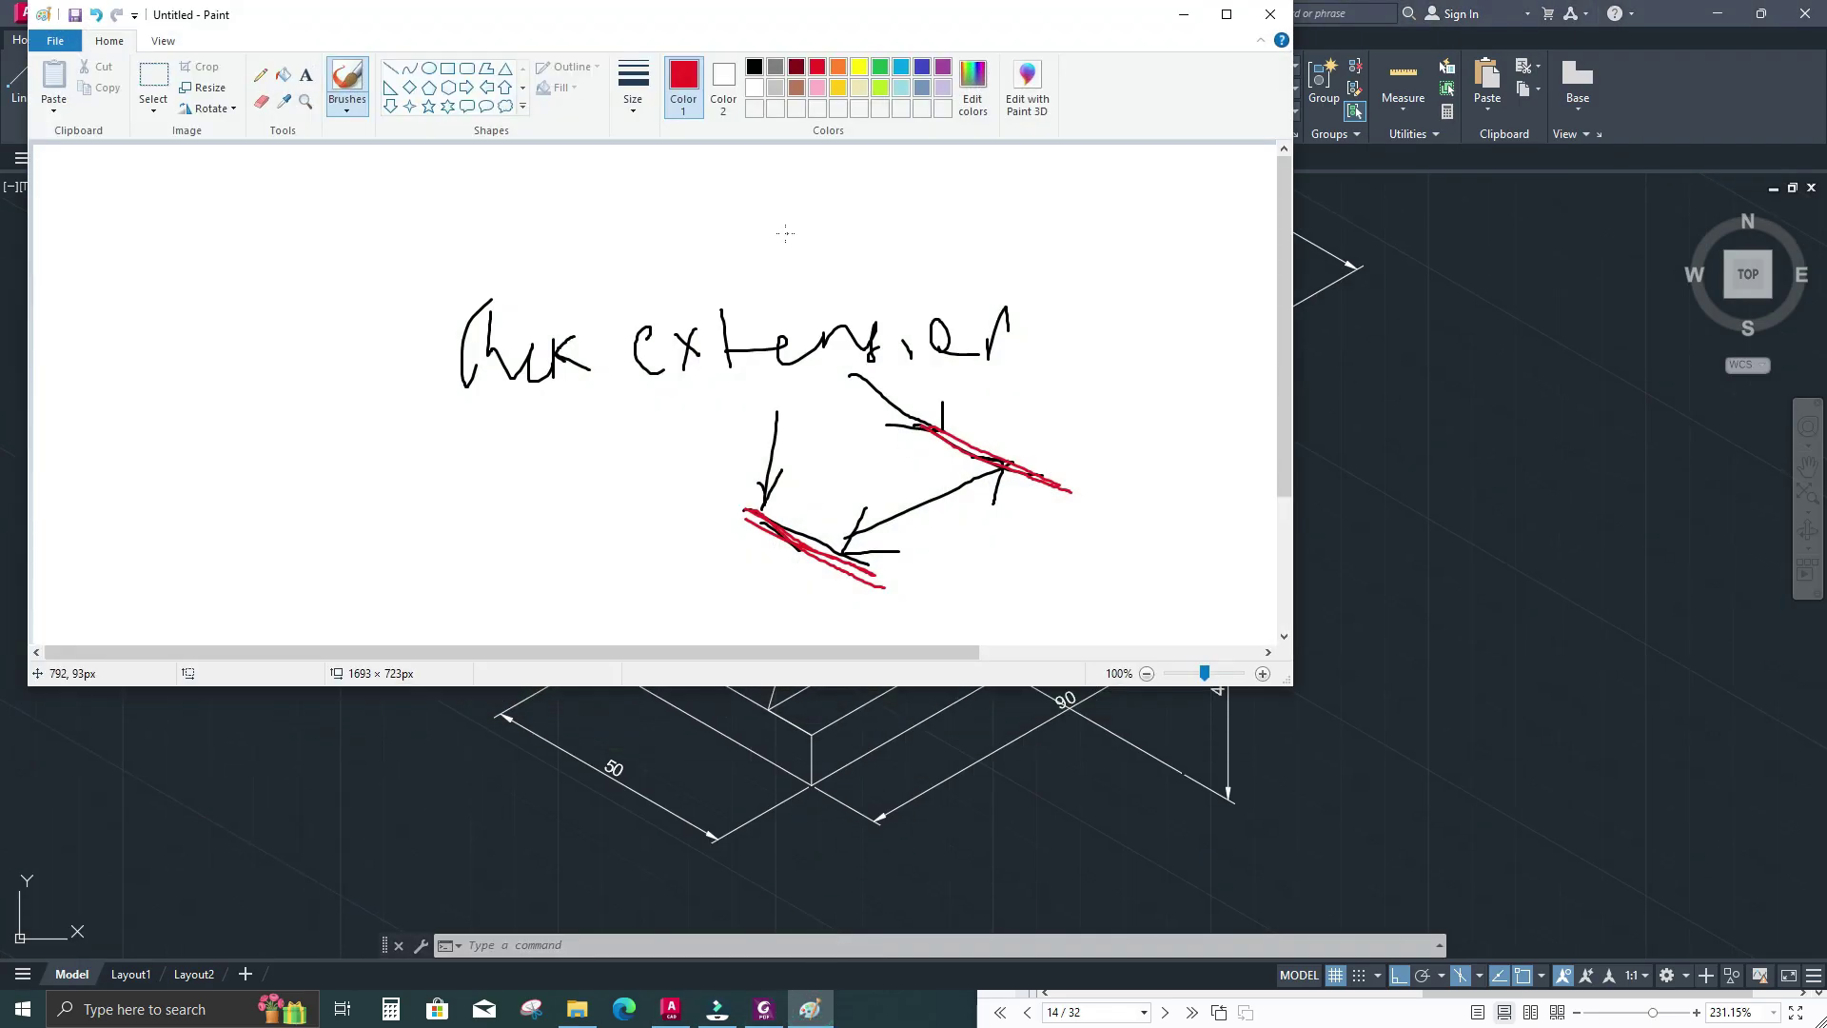
pyautogui.click(1183, 14)
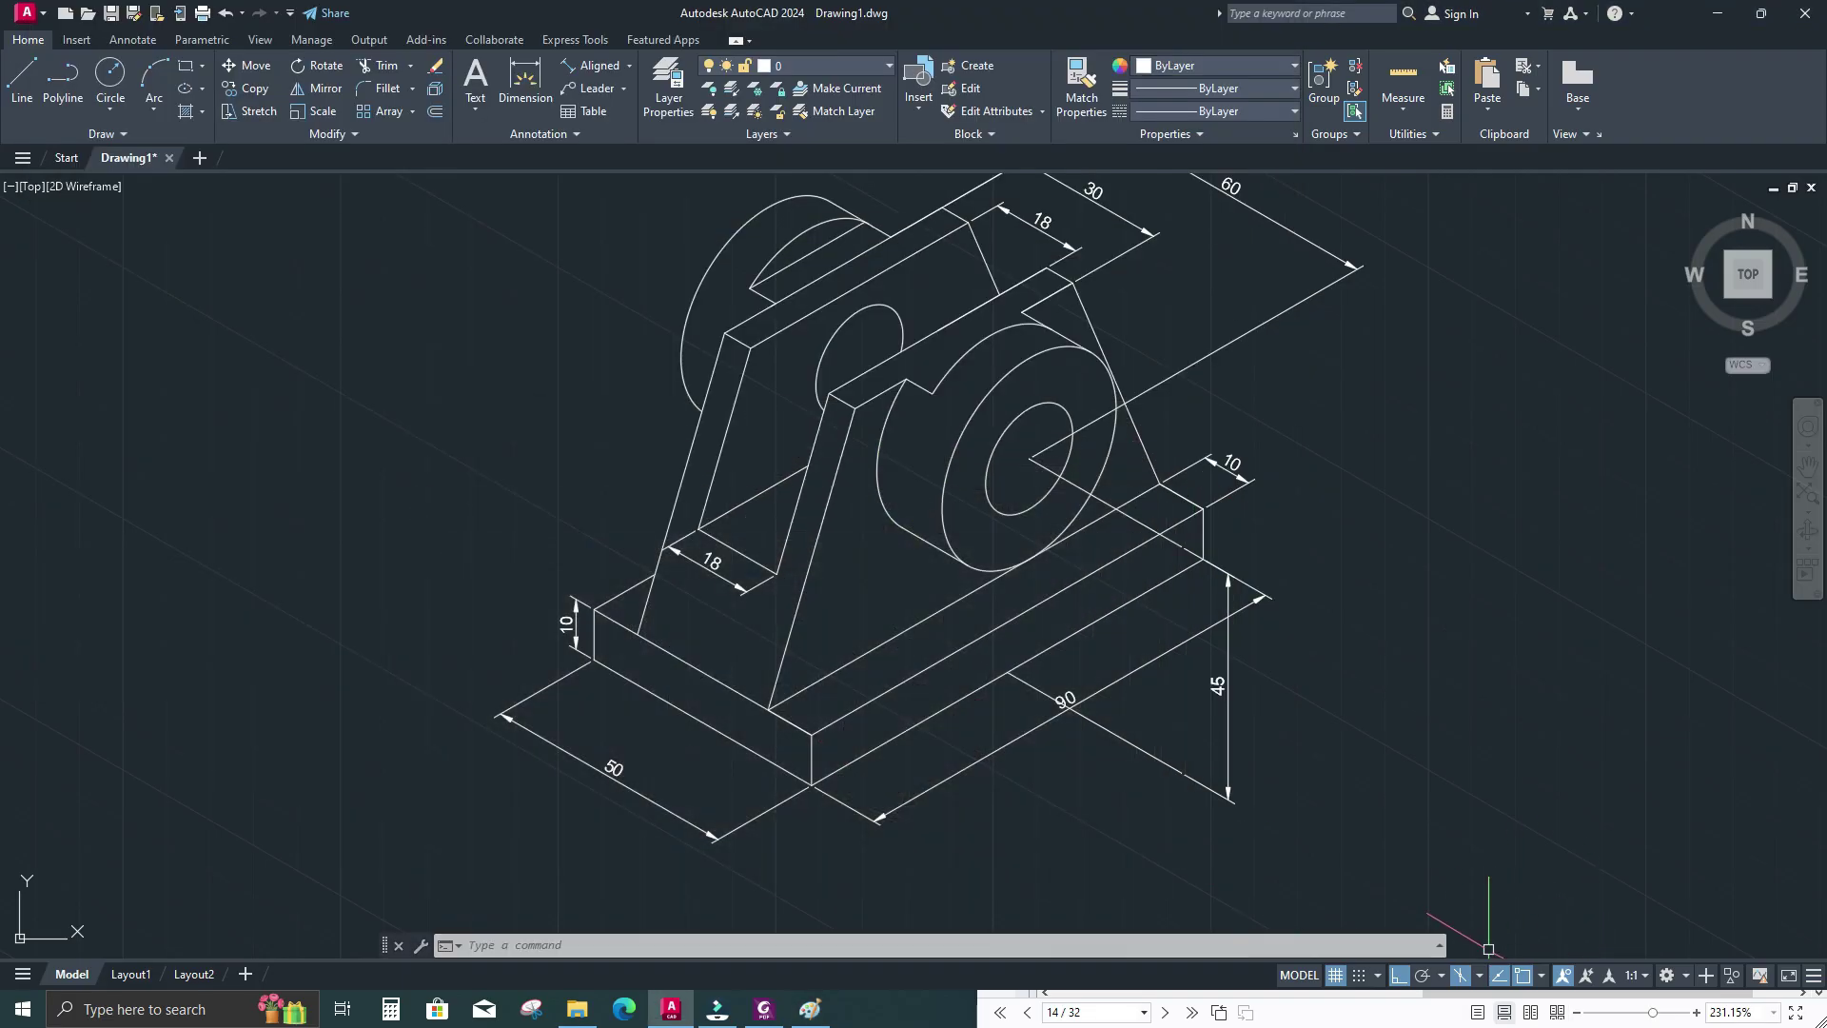